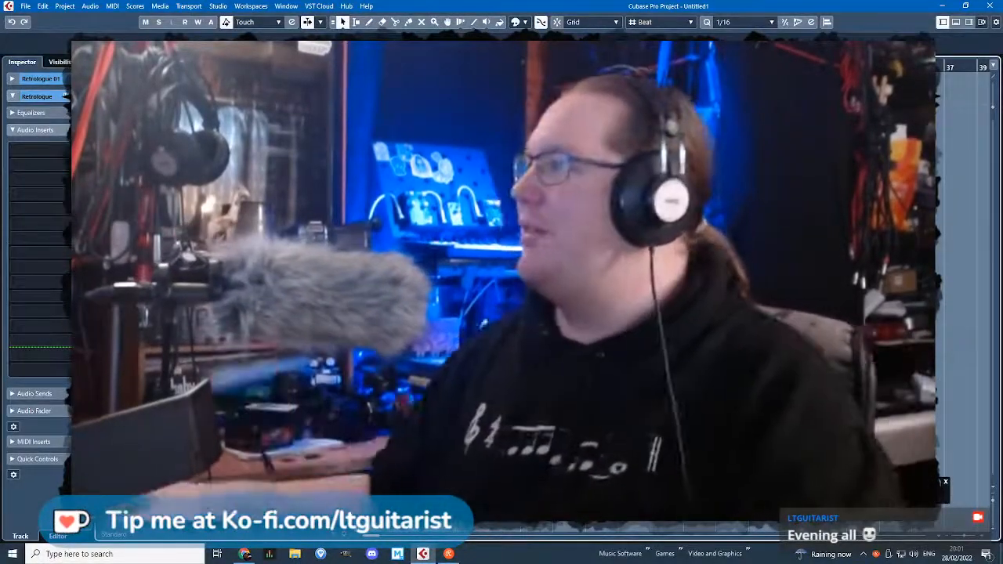
Add one instrument track using Kontakt with Stereo Out as output, and move its plug-in window clear of the track list.
key(alt+Tab)
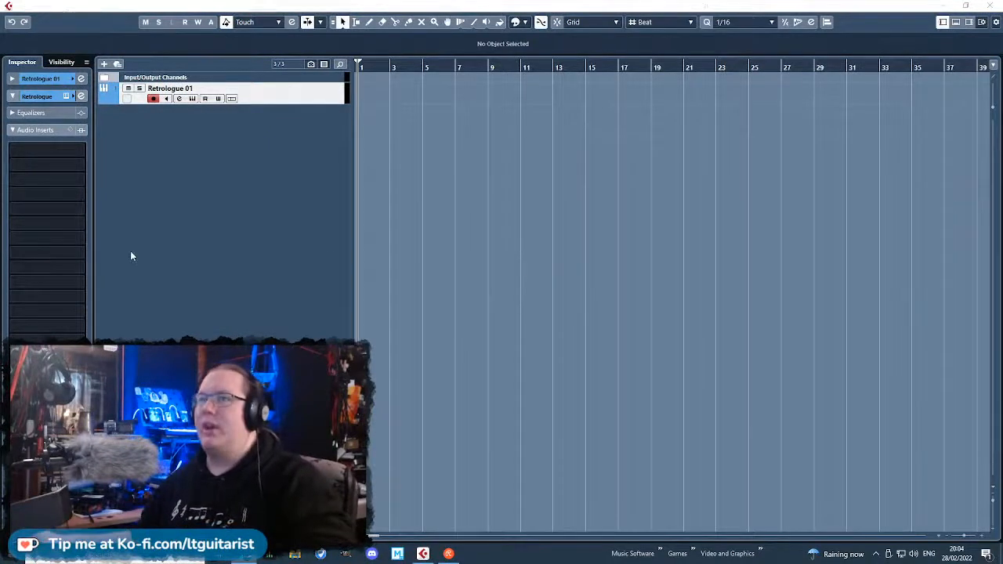
click(166, 237)
key(F2)
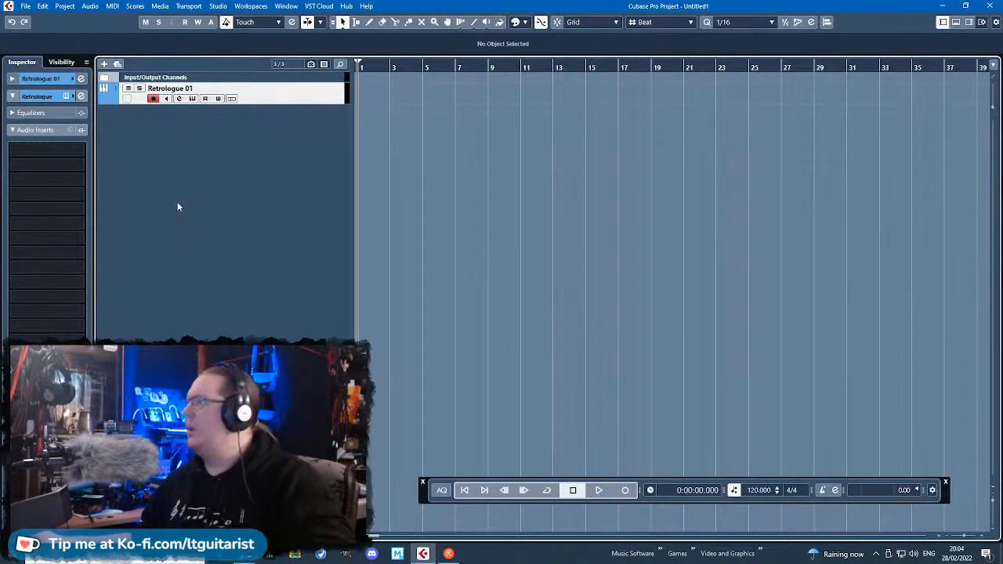
right_click(177, 206)
click(235, 217)
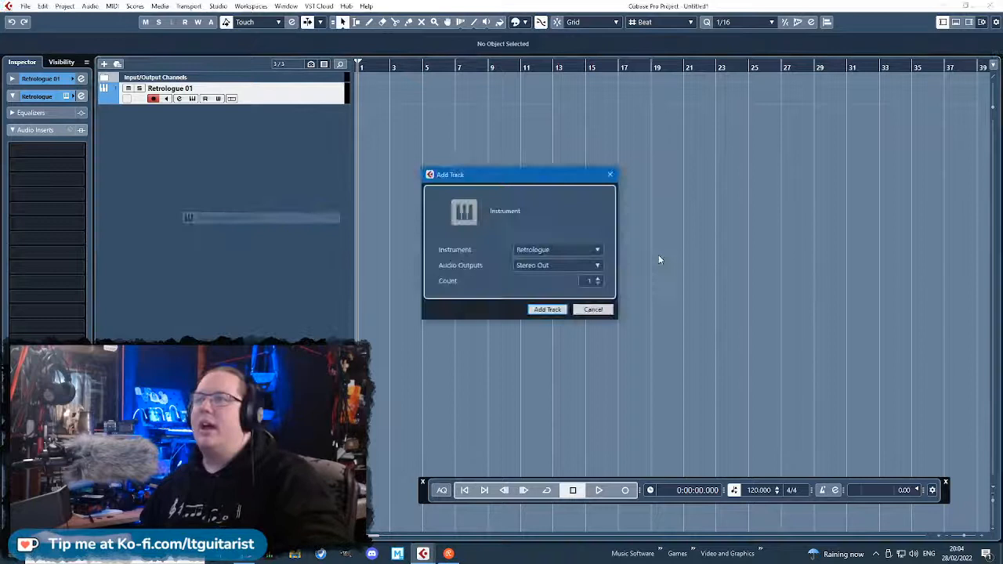
click(598, 250)
click(502, 376)
click(547, 309)
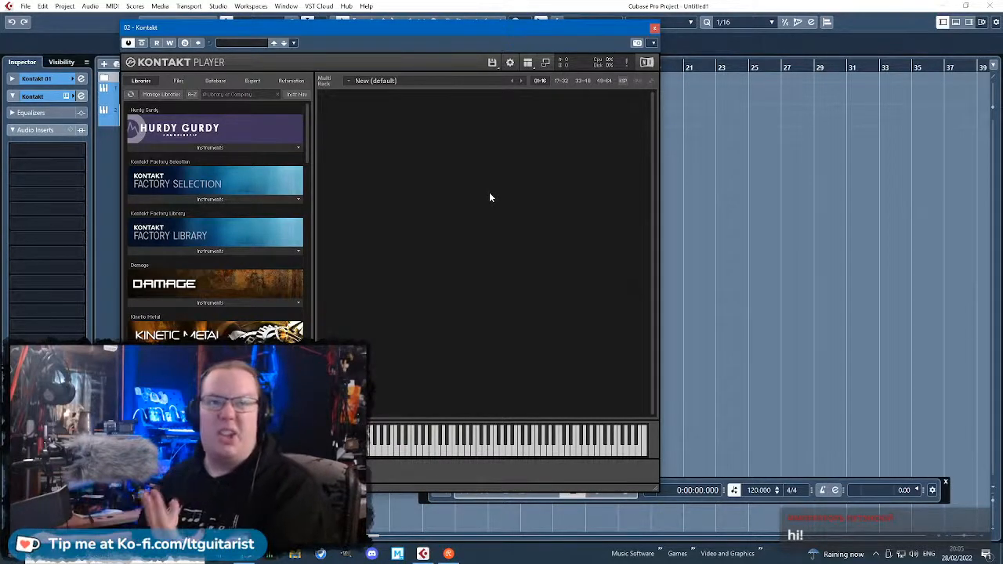
drag(469, 27, 746, 59)
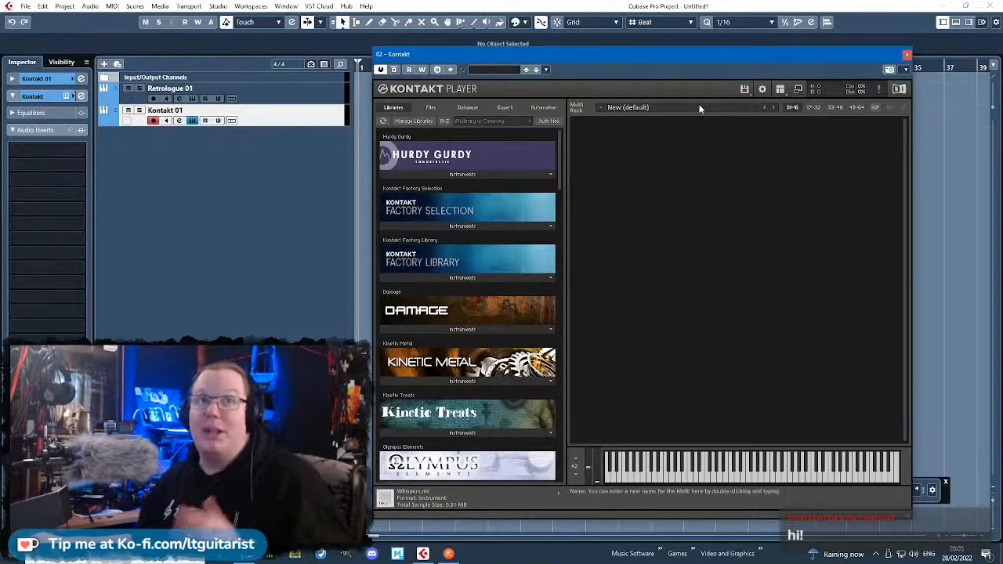
mouse_move(558, 134)
mouse_down()
mouse_move(567, 360)
mouse_move(555, 134)
mouse_up()
Add three more Kontakt instrument tracks routed to Stereo Out.
right_click(253, 145)
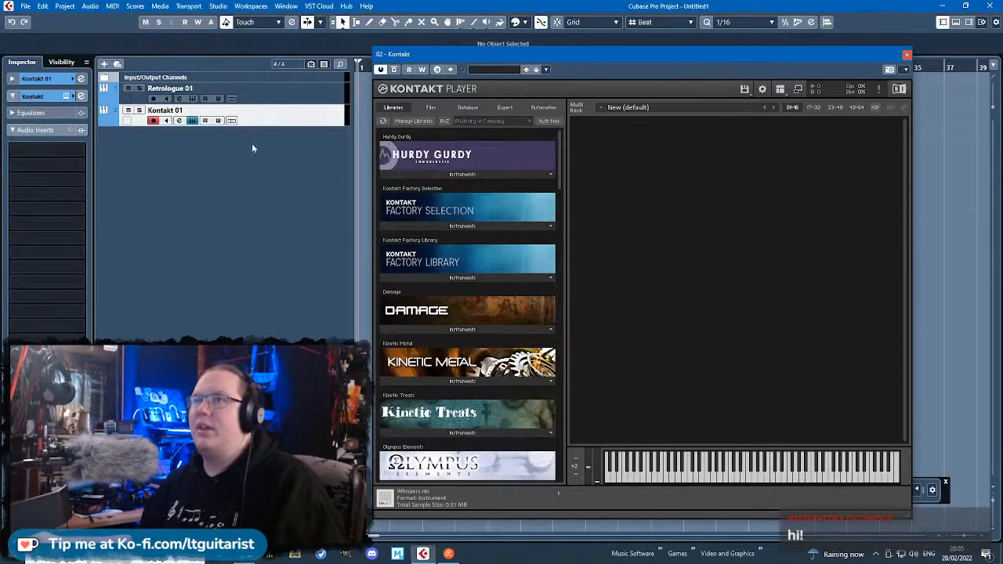
click(309, 166)
click(599, 279)
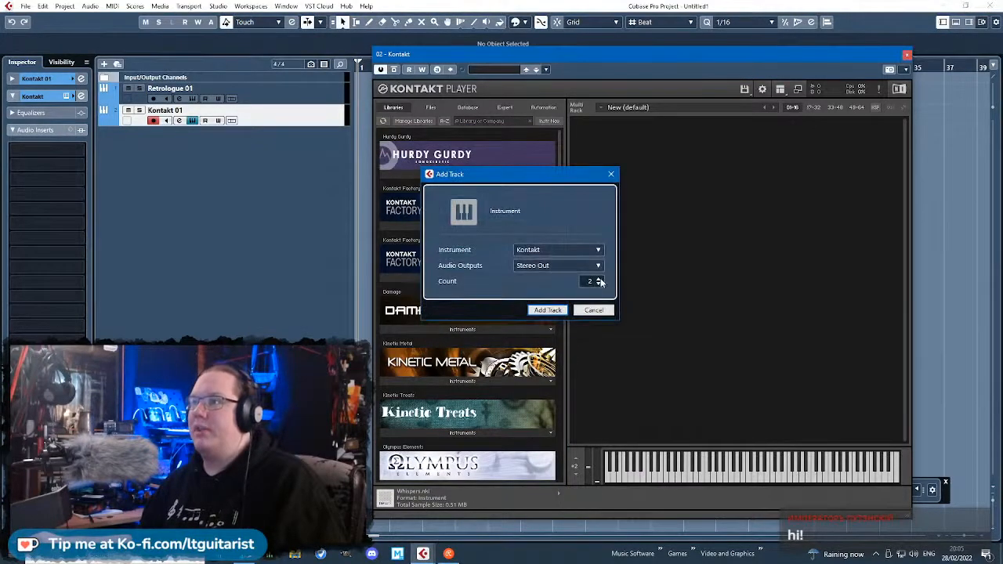
click(547, 311)
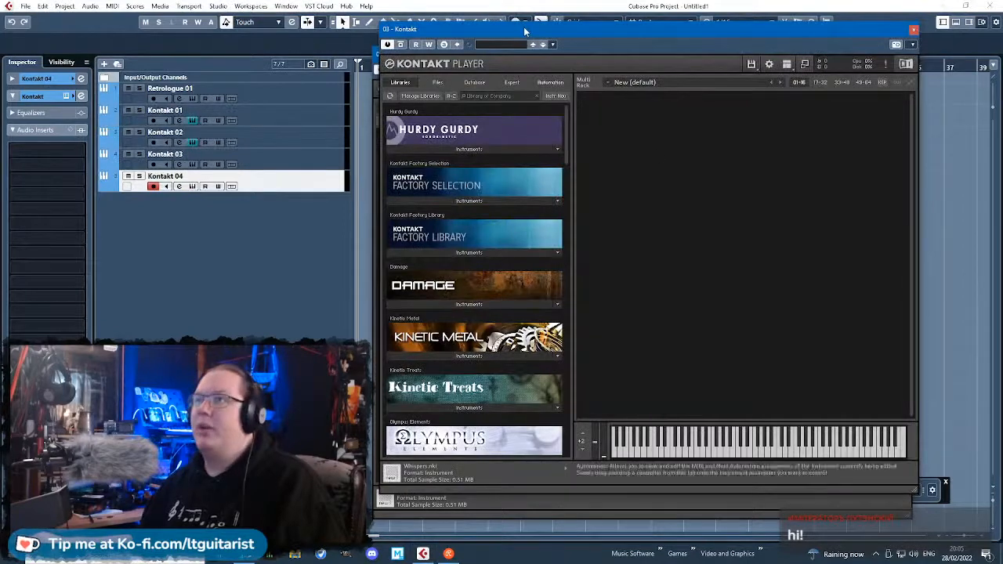
Bring up the Kontakt 01 track's instrument and load AR80s Chrome Kit Full from the Abbey Road 80s Drummer library.
click(302, 118)
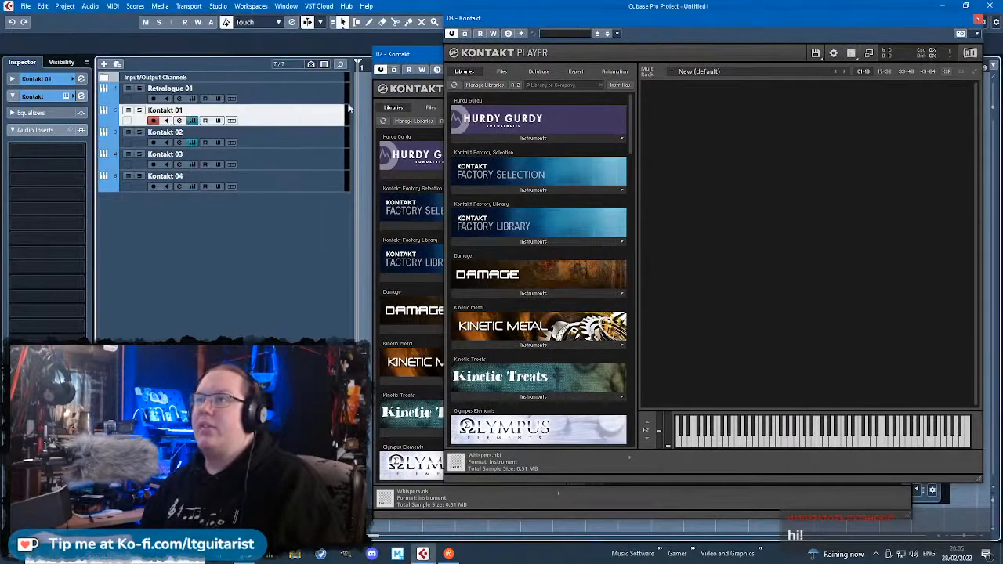
drag(416, 56, 394, 63)
click(67, 98)
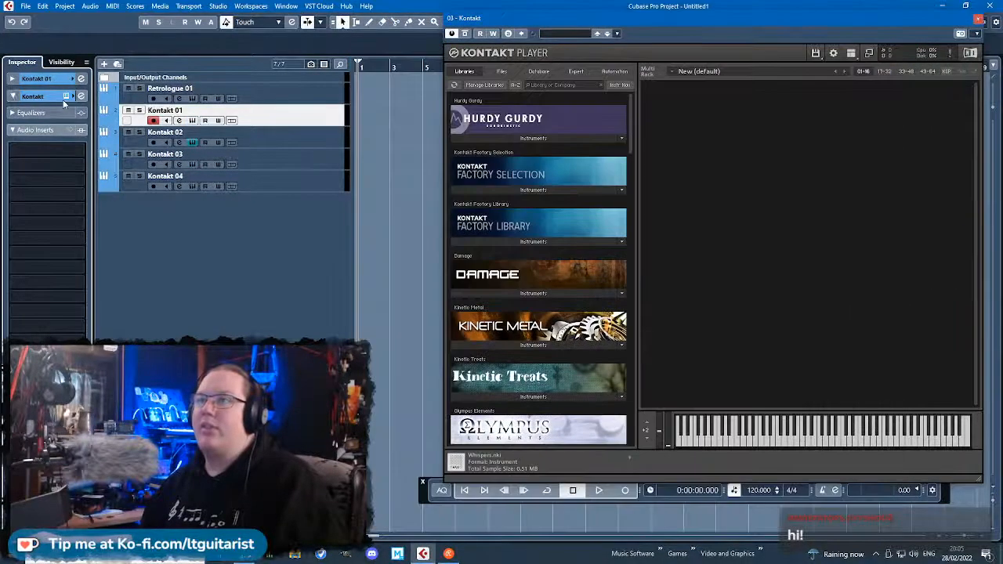
click(68, 97)
scroll(537, 156, down, 15)
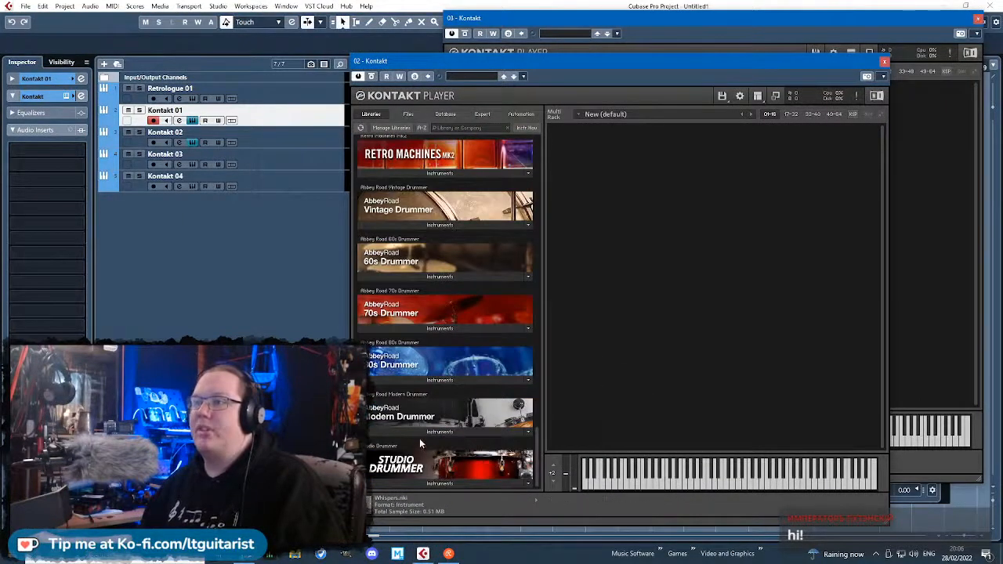
click(443, 381)
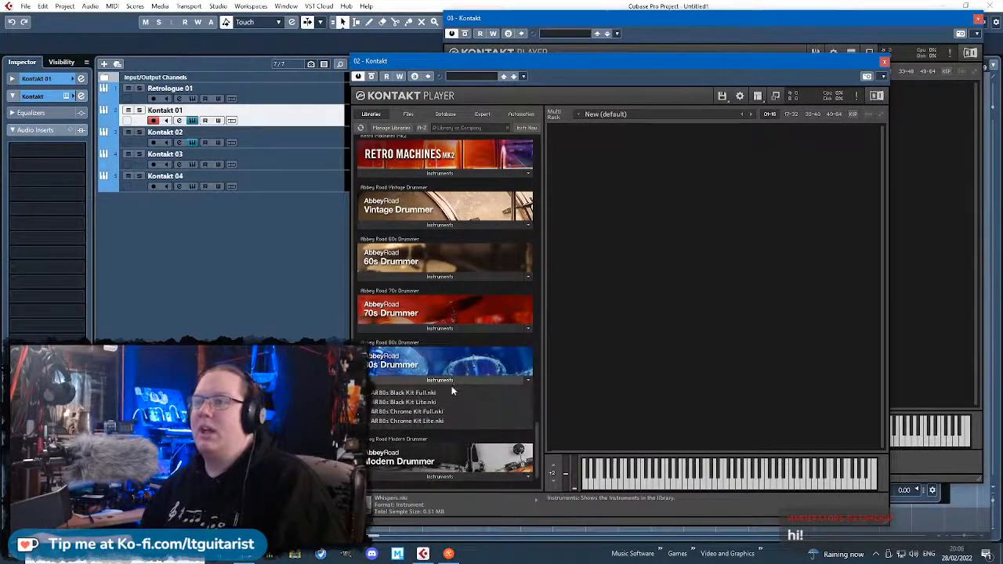
click(441, 413)
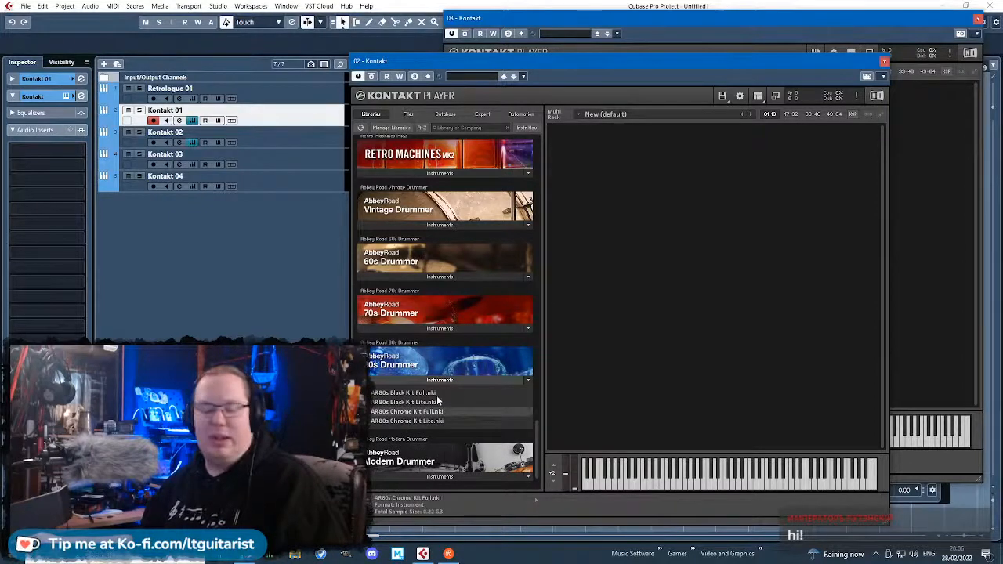
double_click(469, 408)
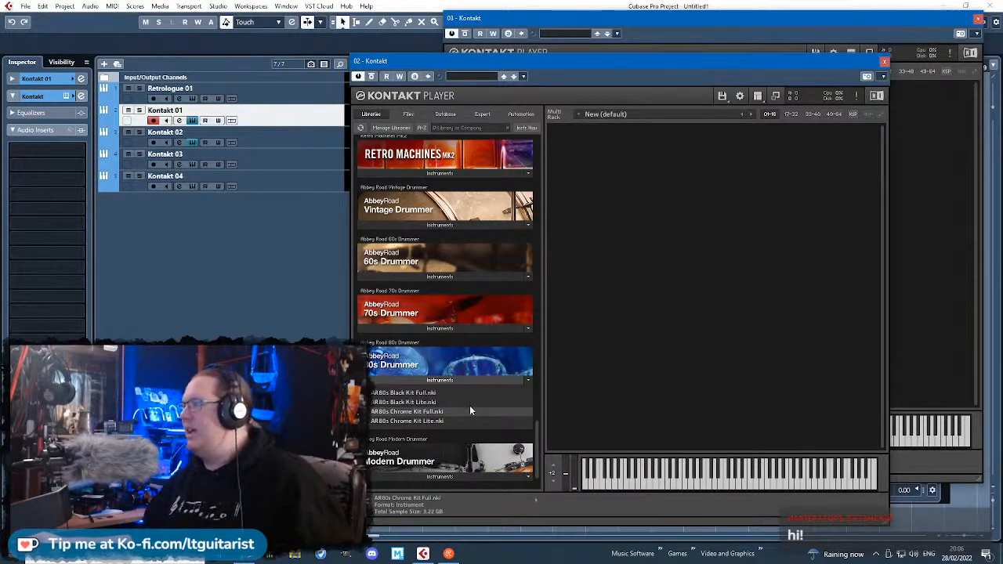
Set the 80s Drummer mixer preset to Heavy Metal and close the instrument window.
click(593, 179)
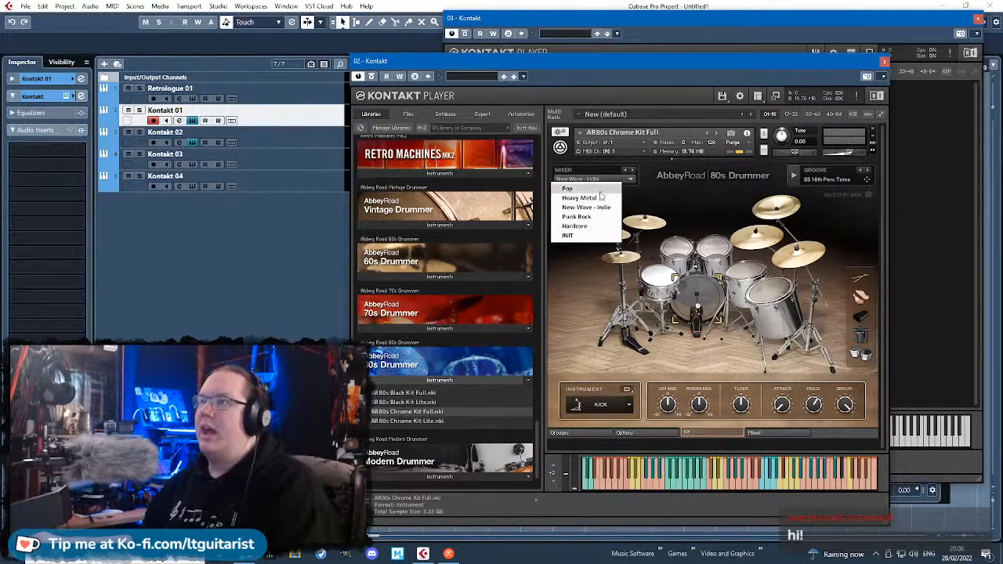
click(600, 198)
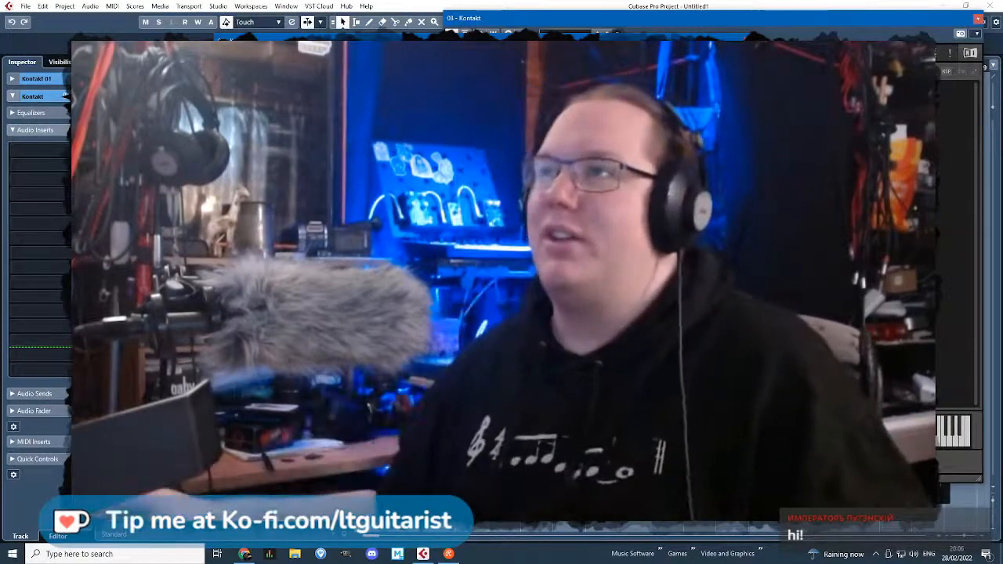
drag(597, 40, 638, 44)
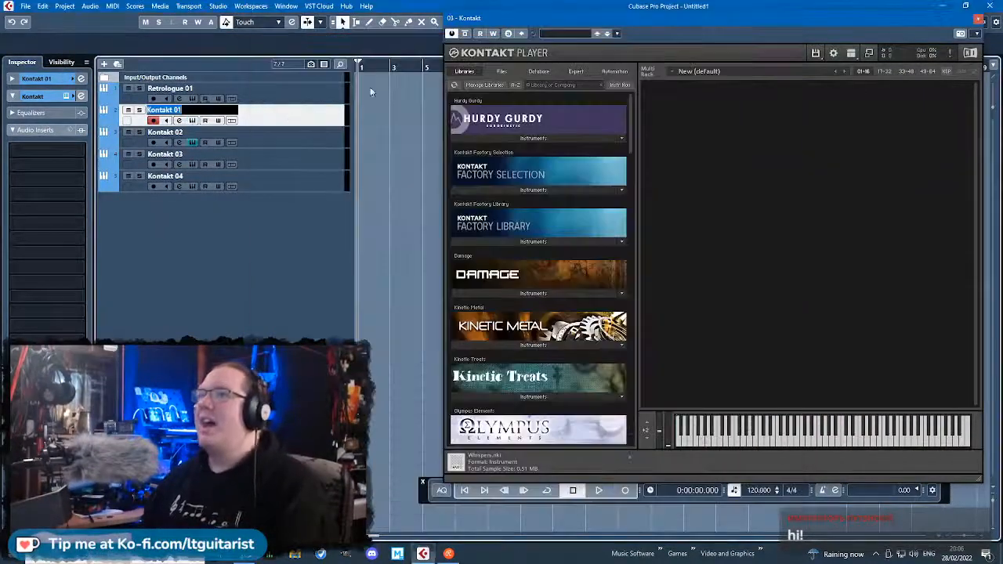
click(789, 43)
Rename the Kontakt 01 track as Drum Kit.
double_click(179, 109)
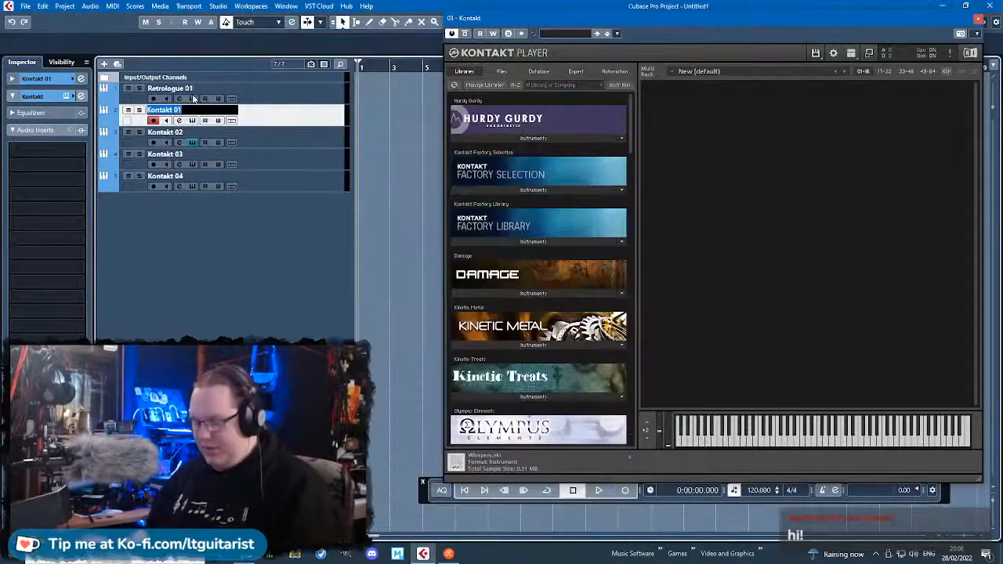
text(Drum Kit)
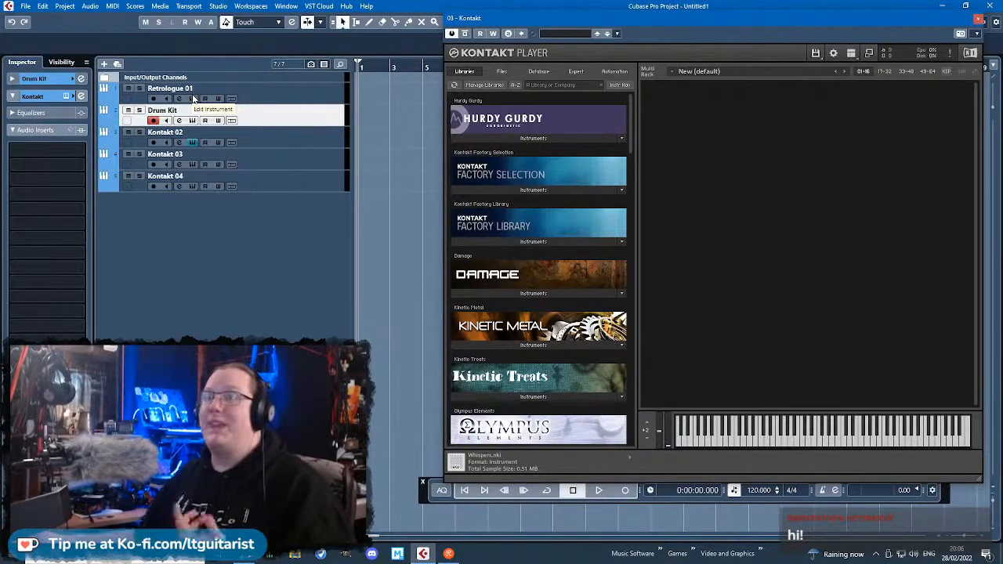
key(Return)
Increase the height of the Drum Kit and three Kontakt tracks together, and give the Drum Kit track the factory drum kit picture.
shift+click(279, 184)
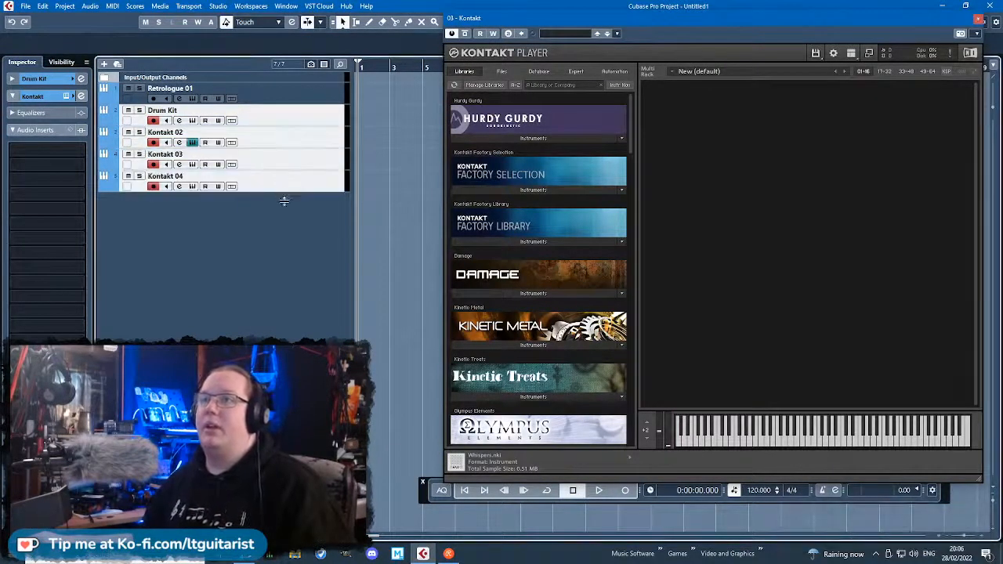
drag(284, 202, 285, 213)
double_click(129, 134)
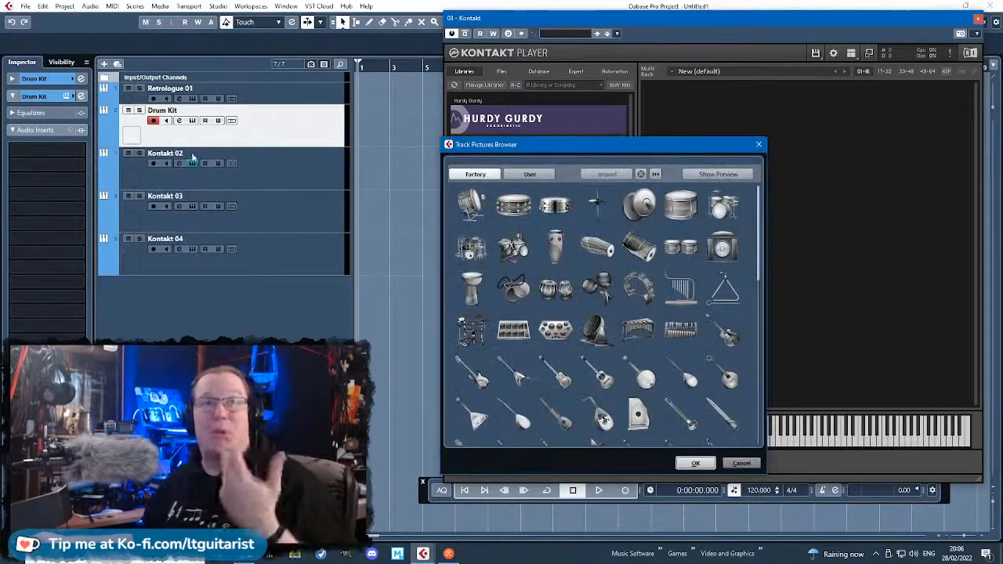
click(719, 207)
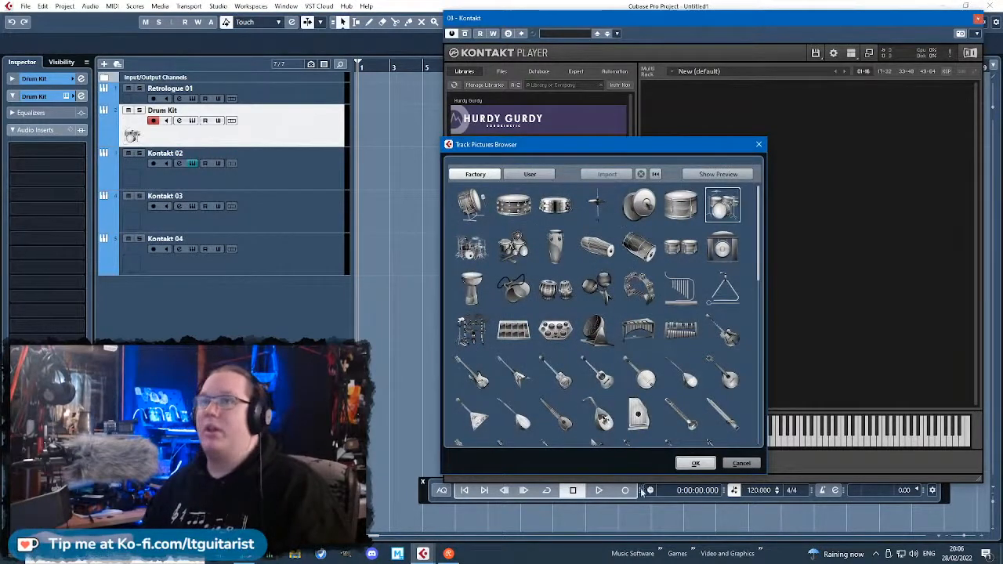
click(695, 463)
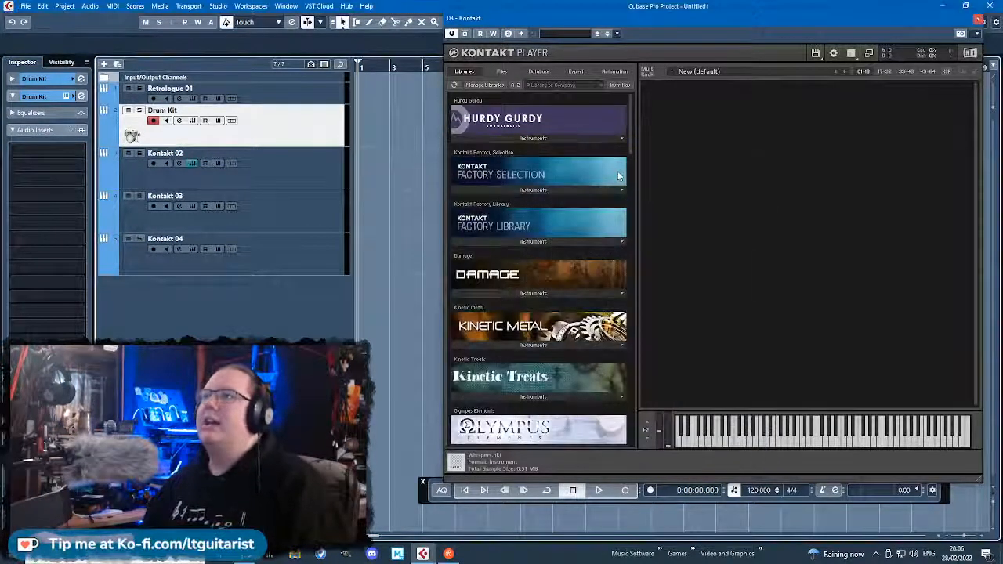
Load Scarbee MM-Bass - Amped - Fat from the Scarbee MM-Bass Amped library into the Kontakt 02 track's instrument.
click(299, 171)
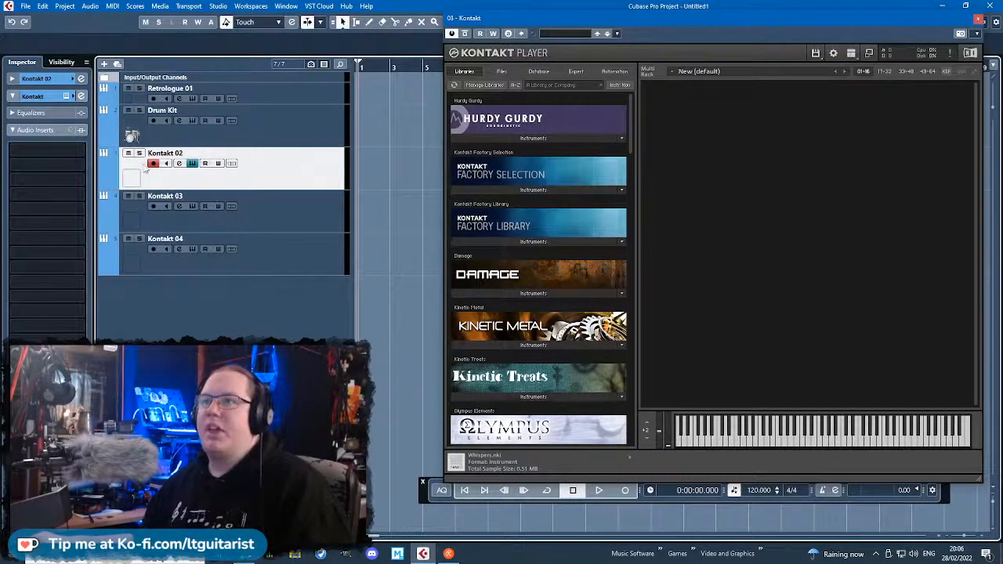
click(194, 165)
click(193, 164)
drag(632, 130, 618, 257)
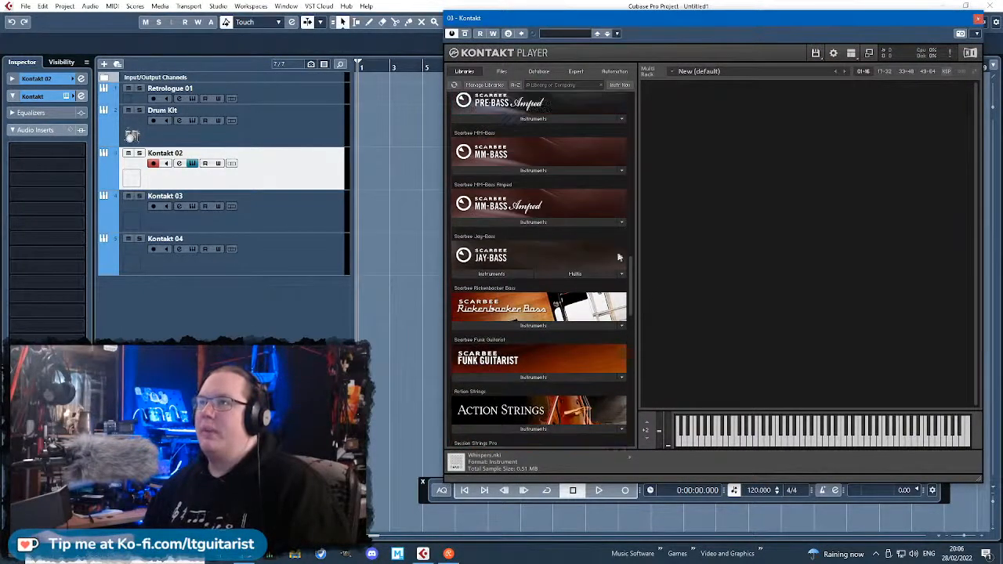
click(517, 223)
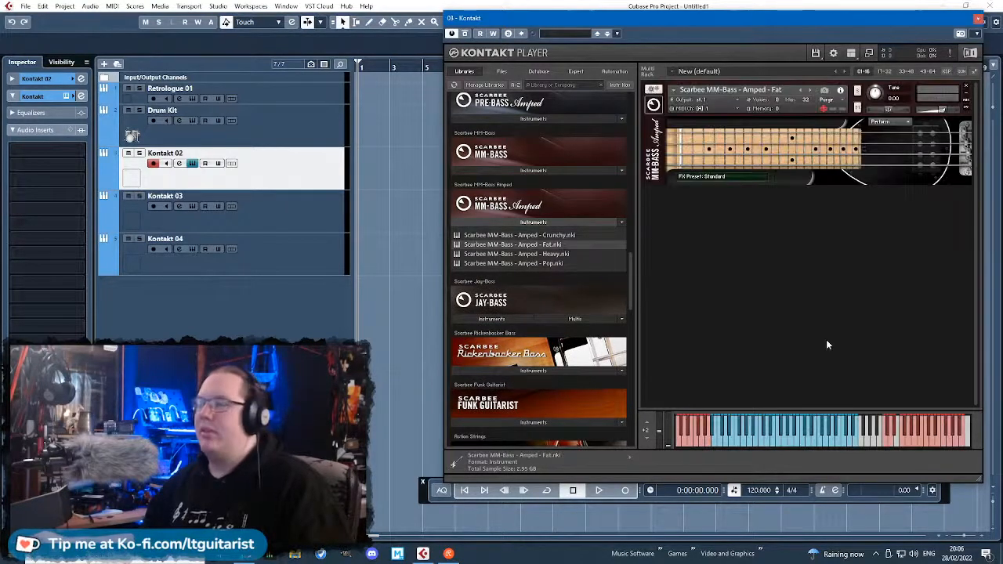
Audition several notes in the blue playable range of the amped MM-Bass.
click(800, 445)
click(722, 441)
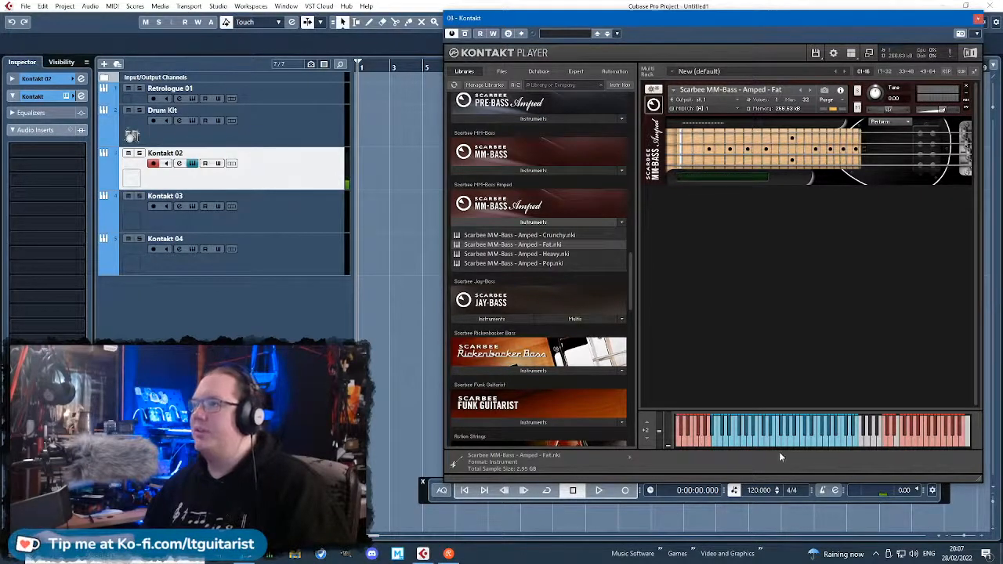
click(726, 443)
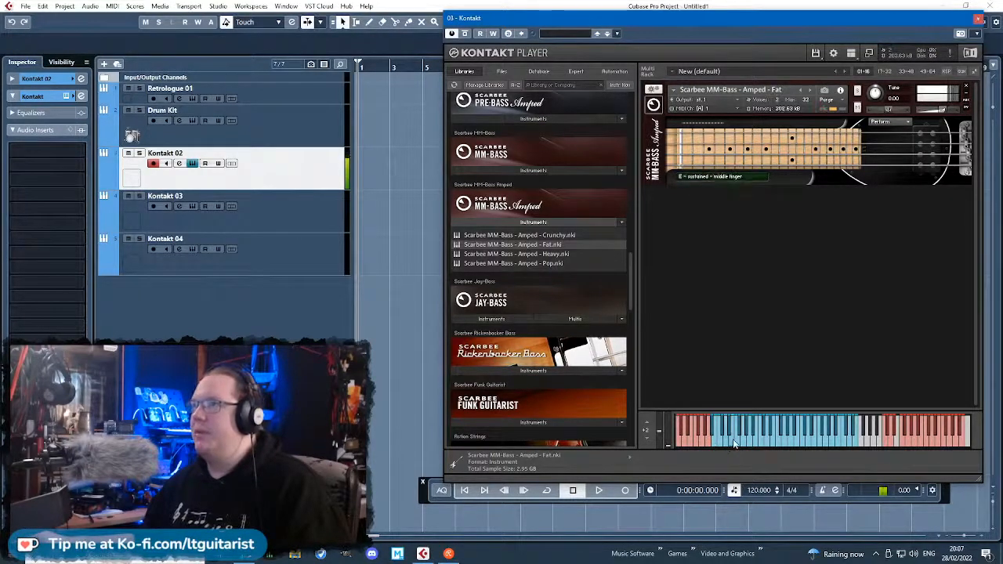
click(745, 445)
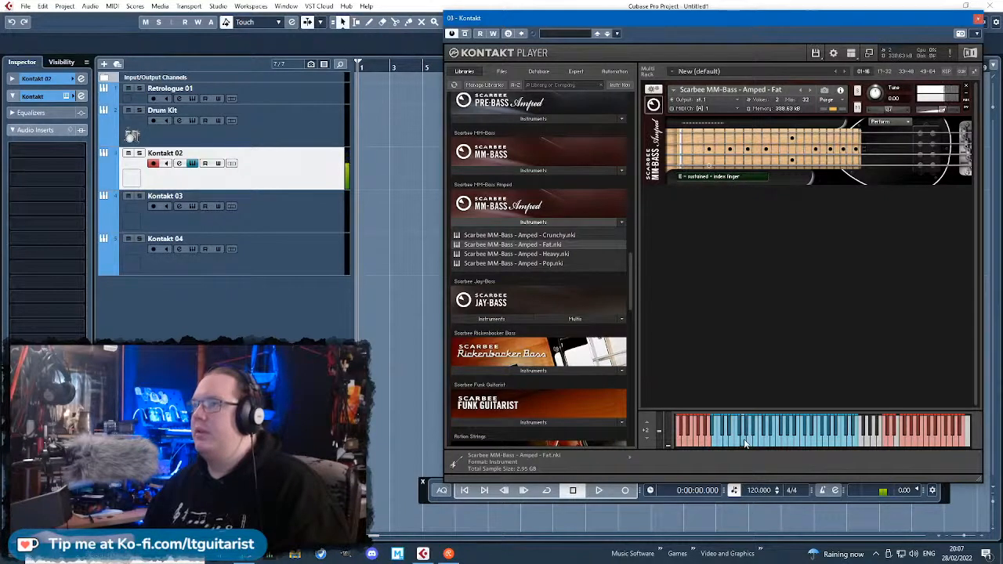
click(753, 441)
click(735, 444)
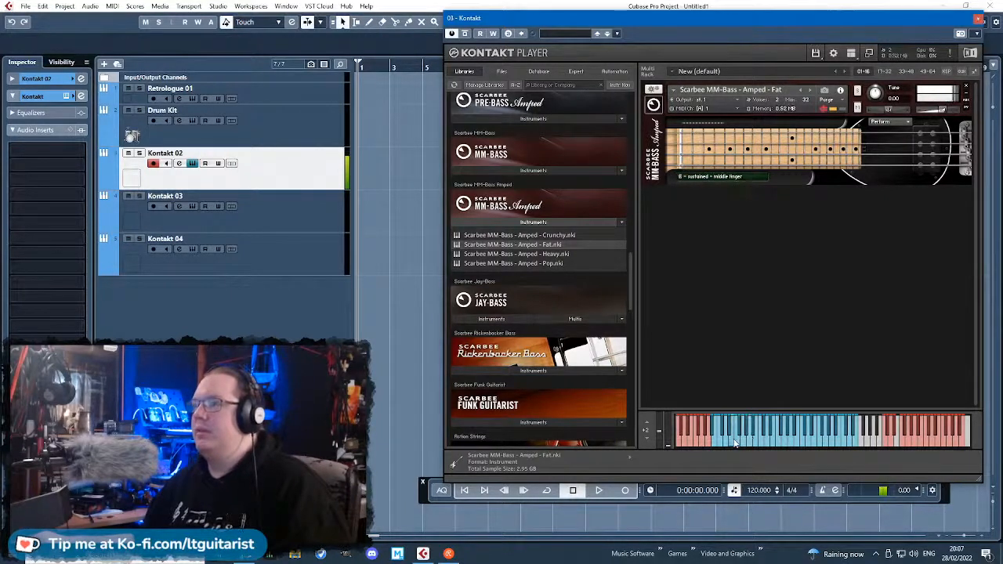
Try the bass's upper red keys for playing style and fret noises, and play another note in the blue range.
click(889, 433)
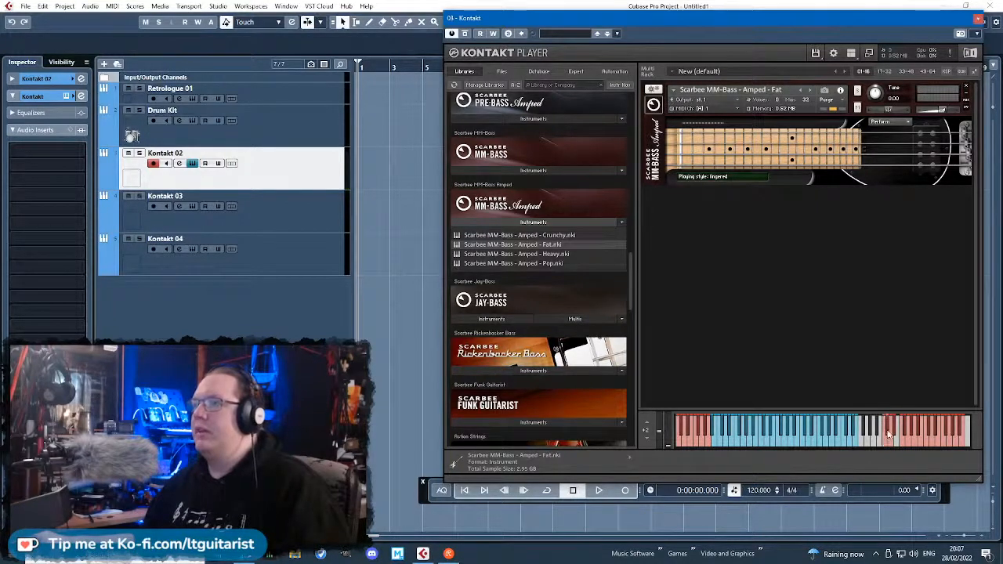
click(906, 441)
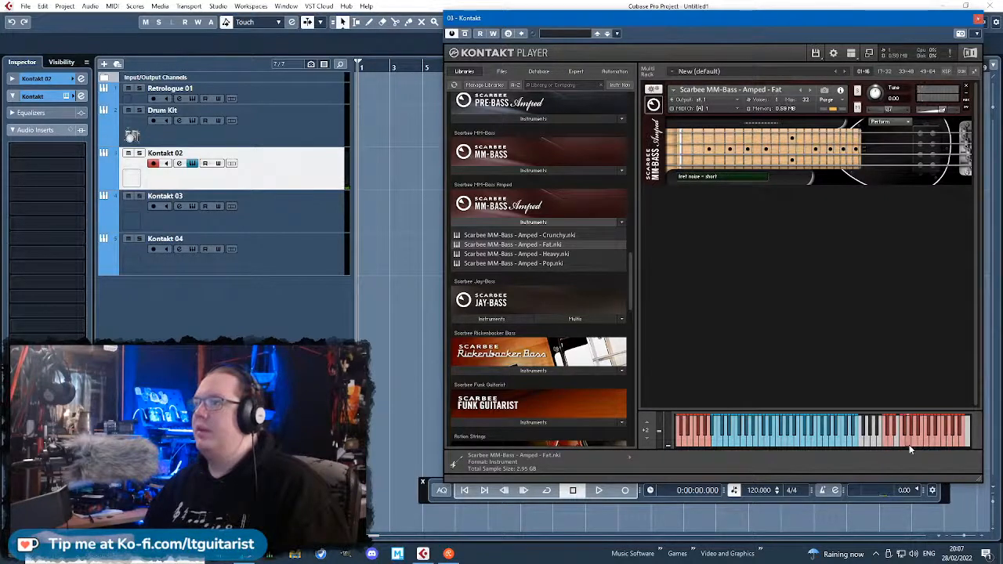
click(922, 441)
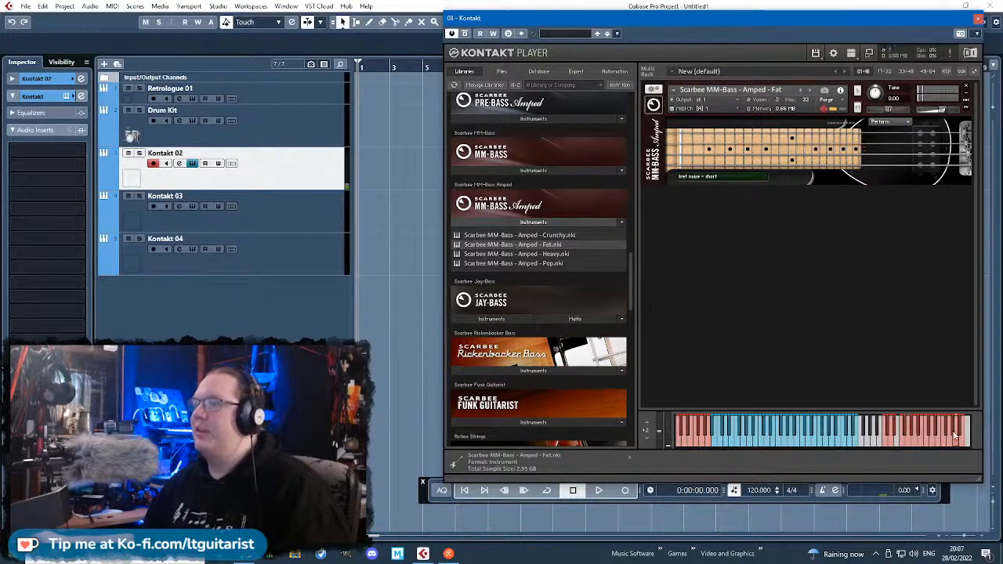
click(957, 438)
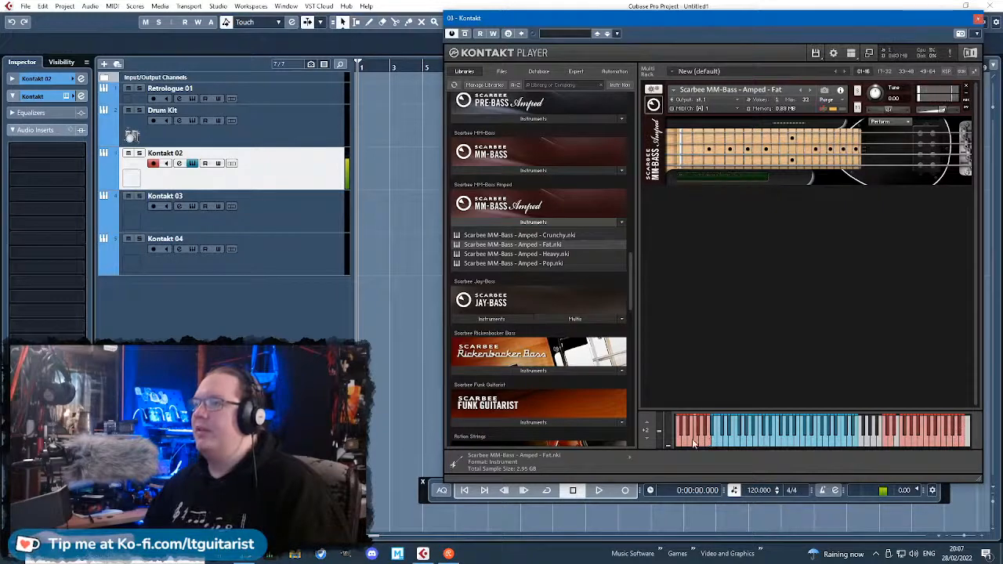
click(772, 436)
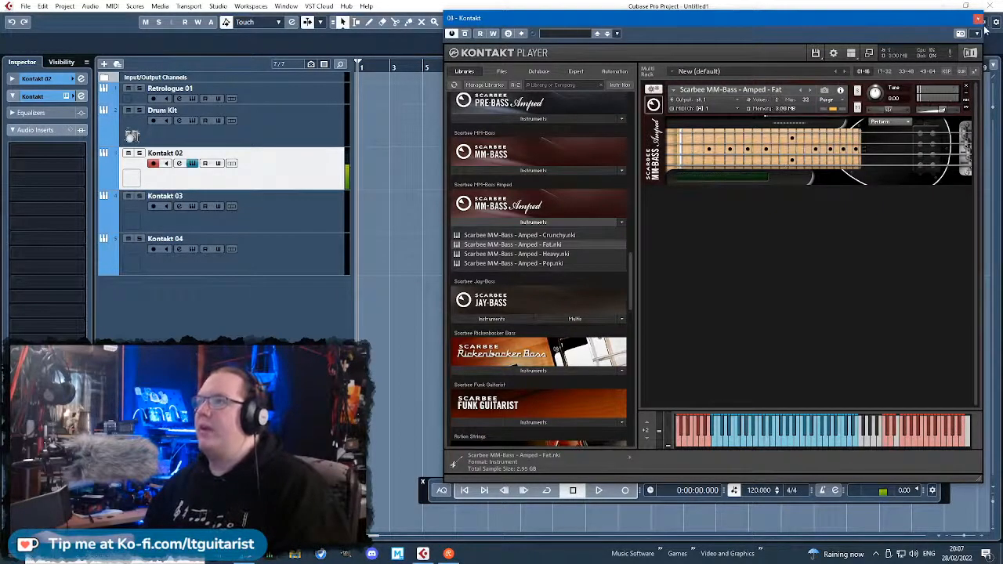
Close the bass instrument and rename the Kontakt 02 track as Bass Guitar.
click(978, 18)
double_click(157, 158)
text(B)
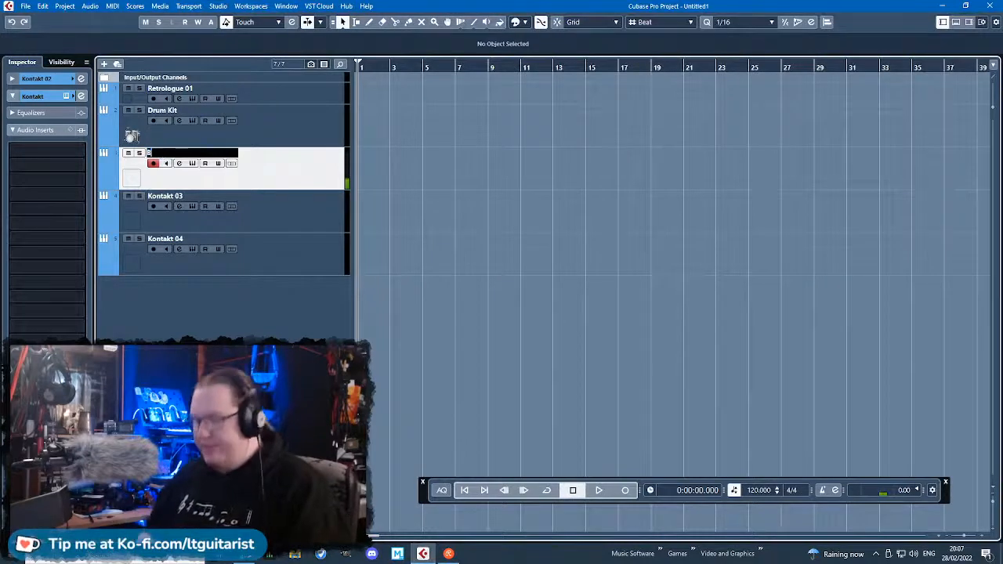
text(ass Guitar)
key(Return)
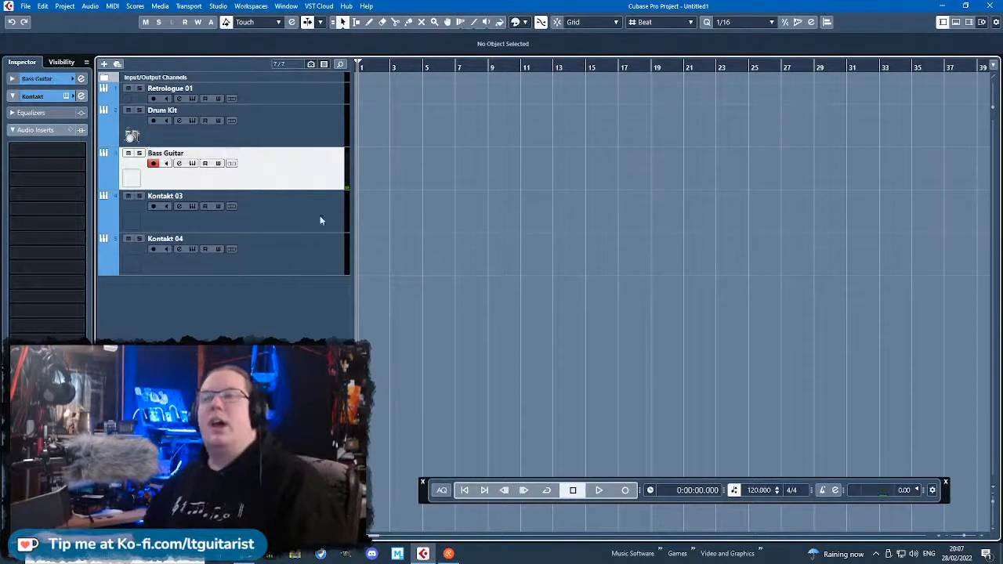
Load PERC Studio Armageddon Ens from the Damage library's 01 Epic Organic Drums folder into the Kontakt 03 track's instrument.
click(286, 229)
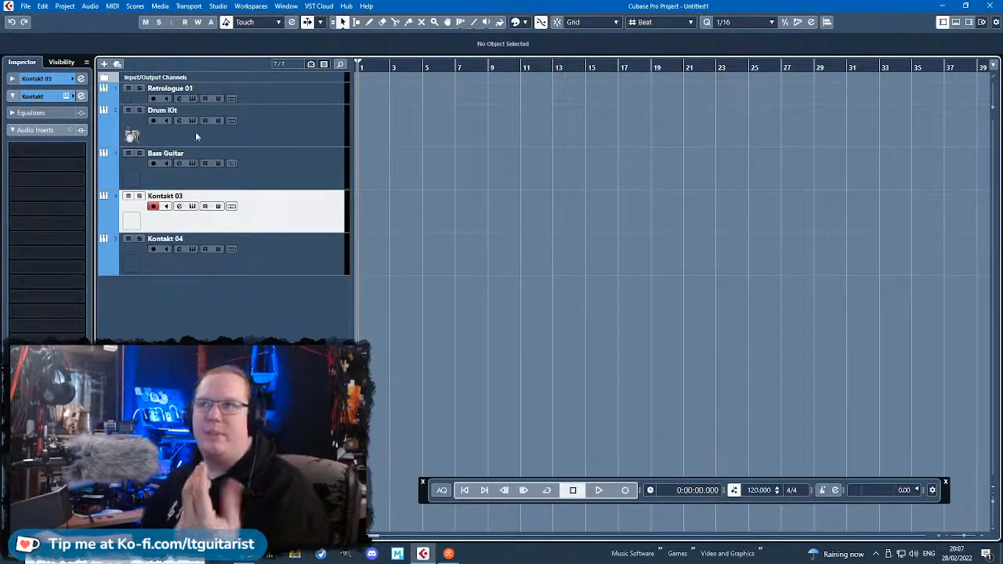
click(66, 95)
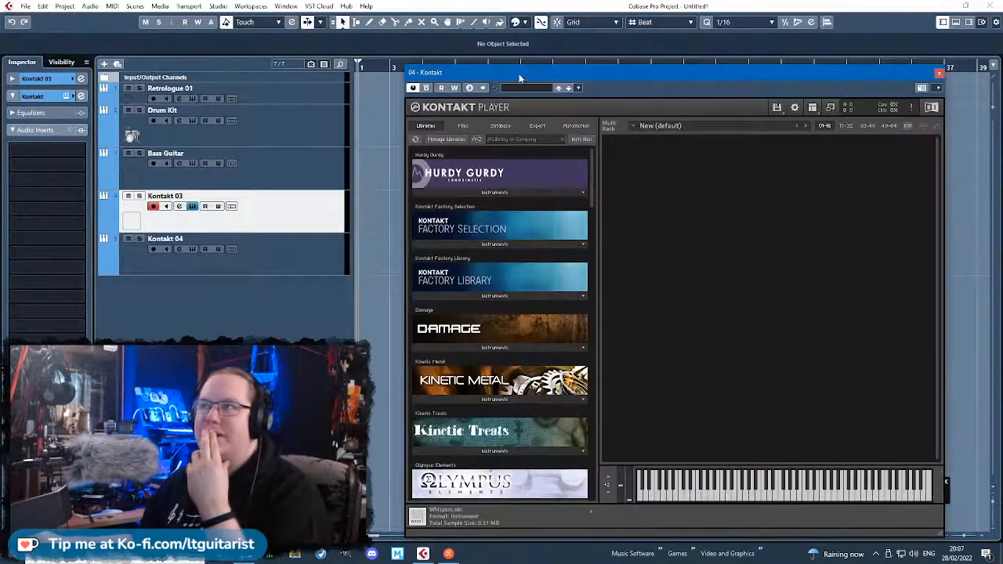
drag(518, 79, 541, 52)
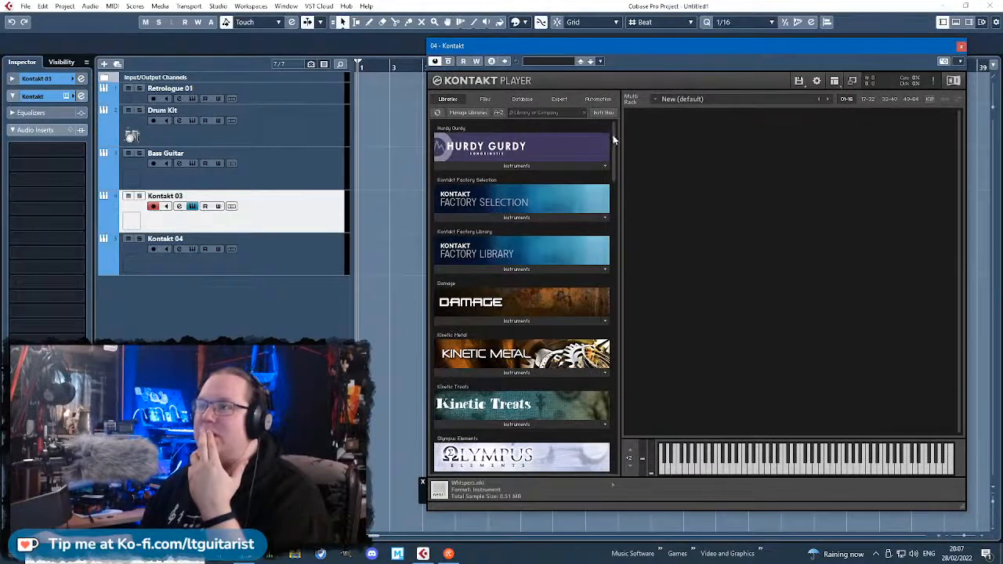
drag(614, 140, 615, 337)
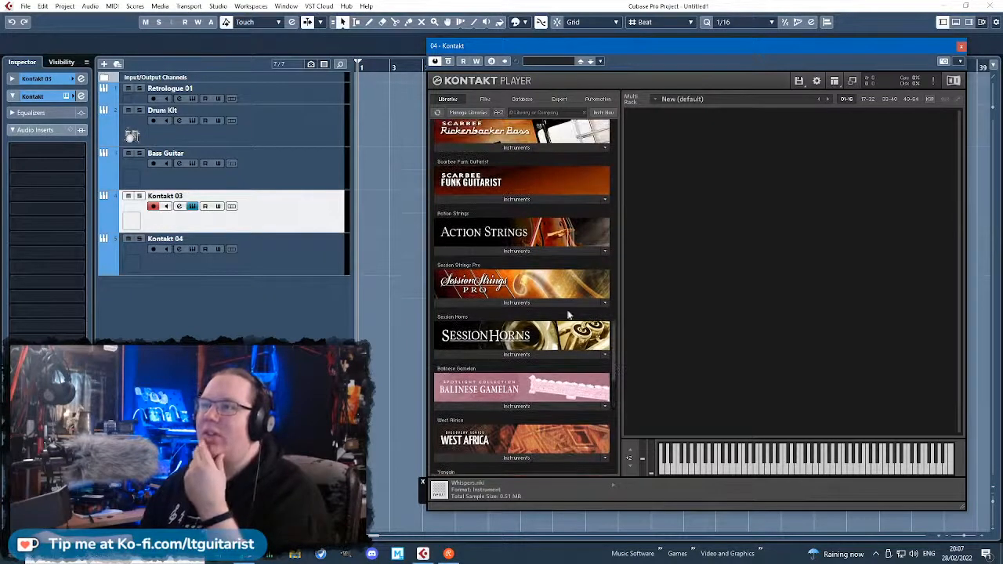
scroll(532, 333, down, 2)
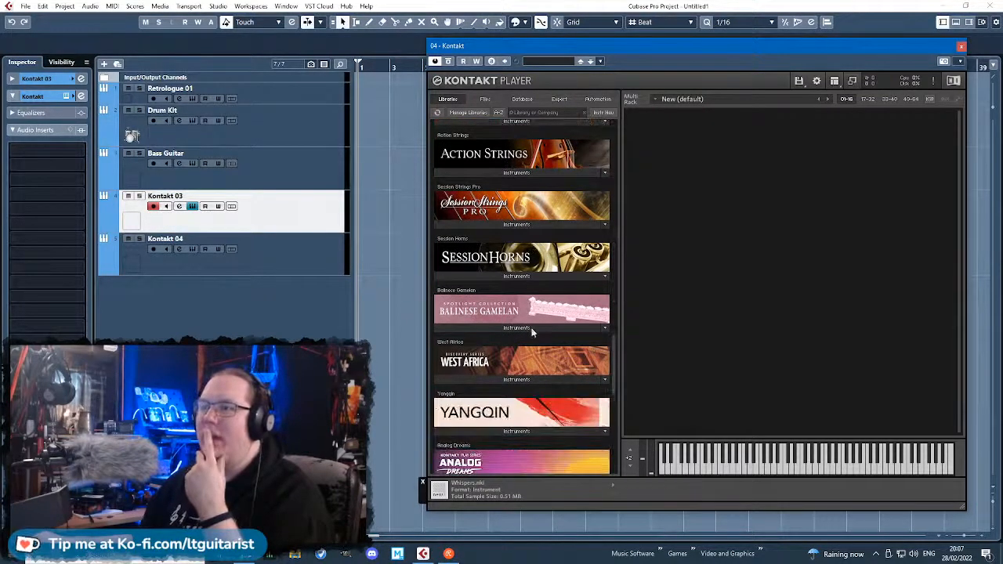
scroll(610, 392, down, 6)
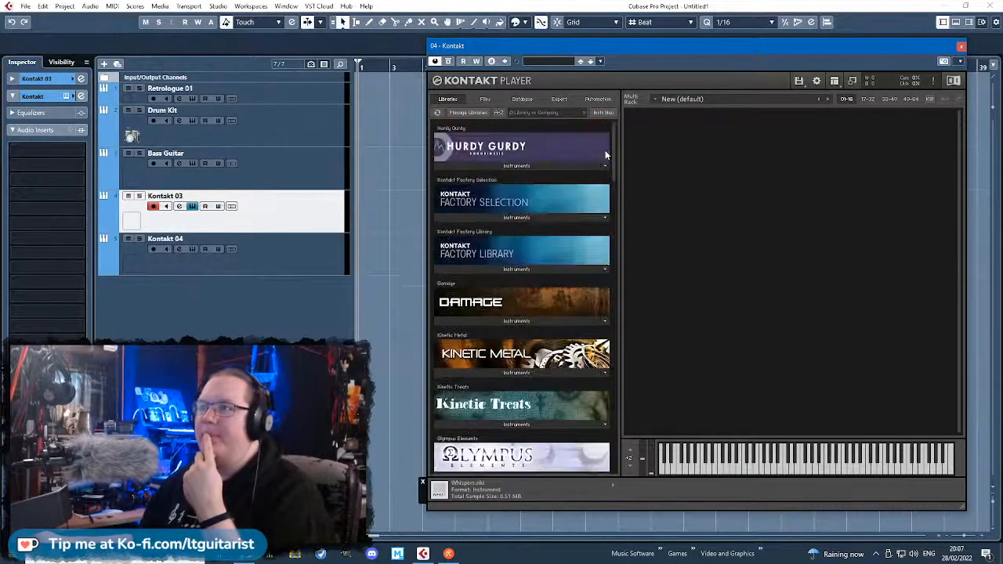
scroll(600, 161, down, 2)
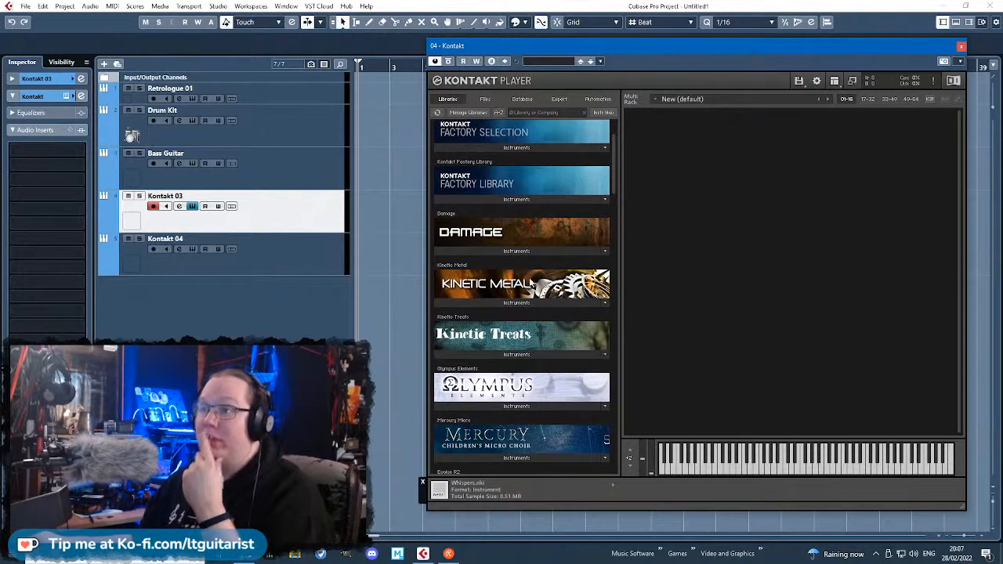
click(511, 250)
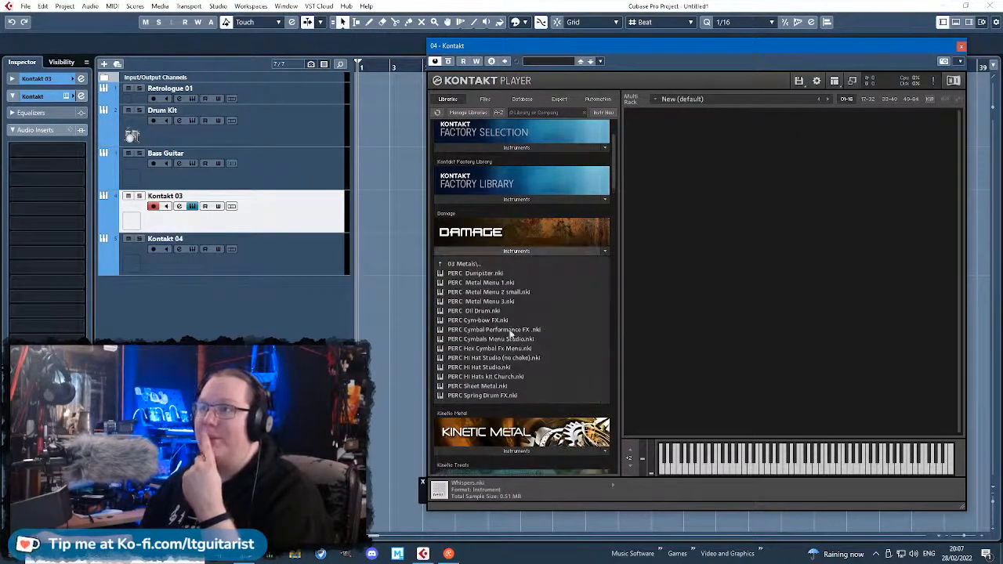
click(468, 264)
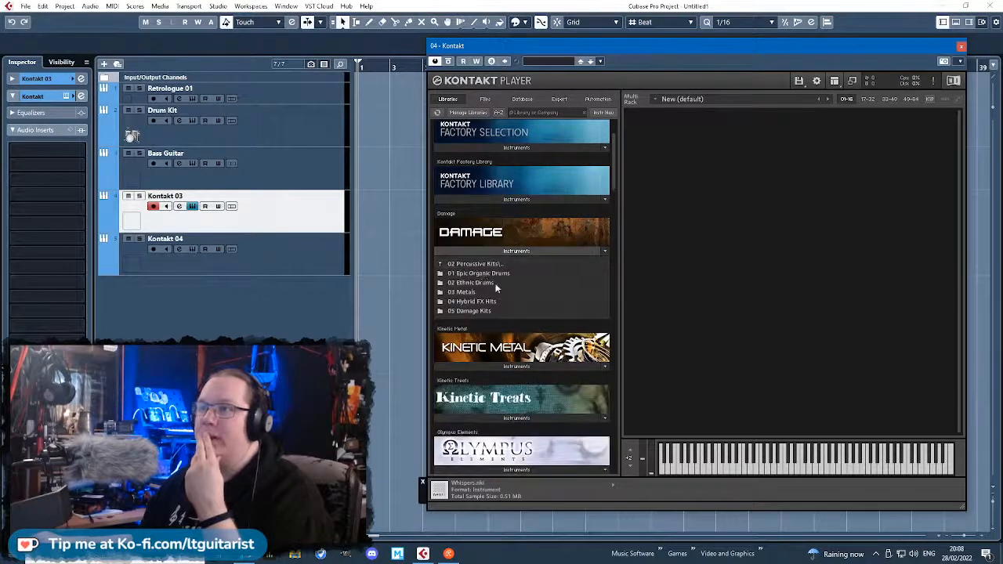
click(477, 274)
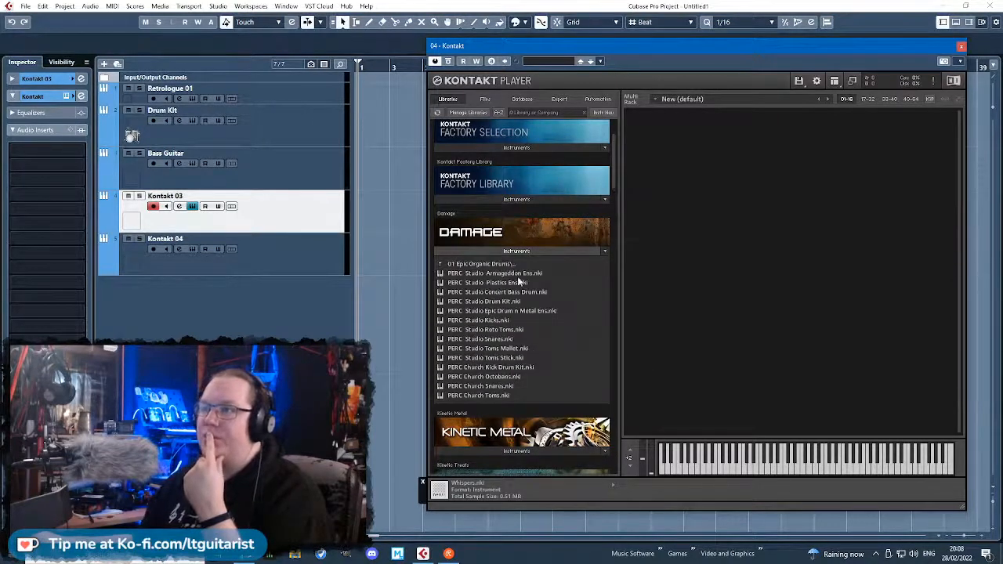
click(519, 275)
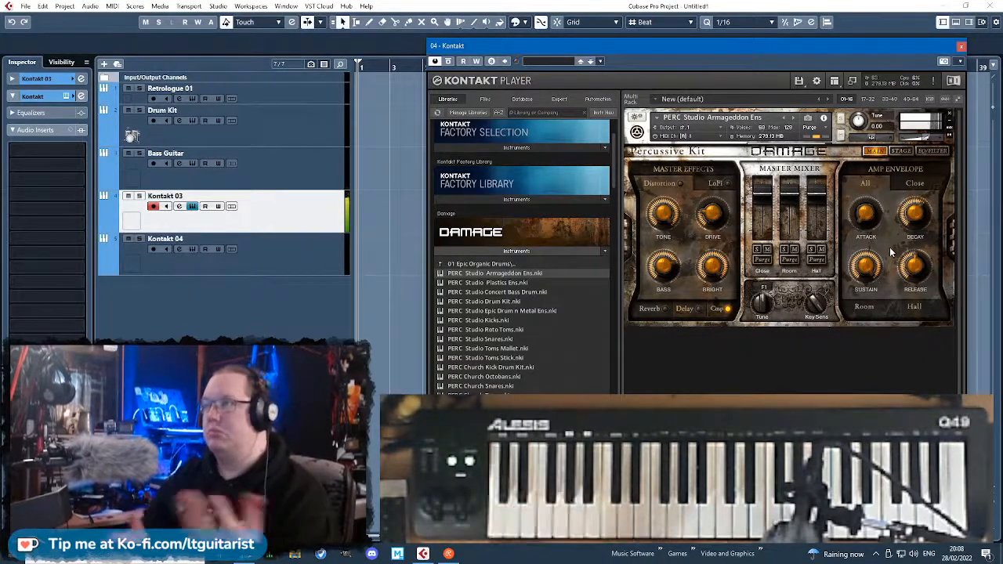
Switch off the Damage kit's compressor and its master and drum equalizers, trying the Punish knob along the way.
click(729, 309)
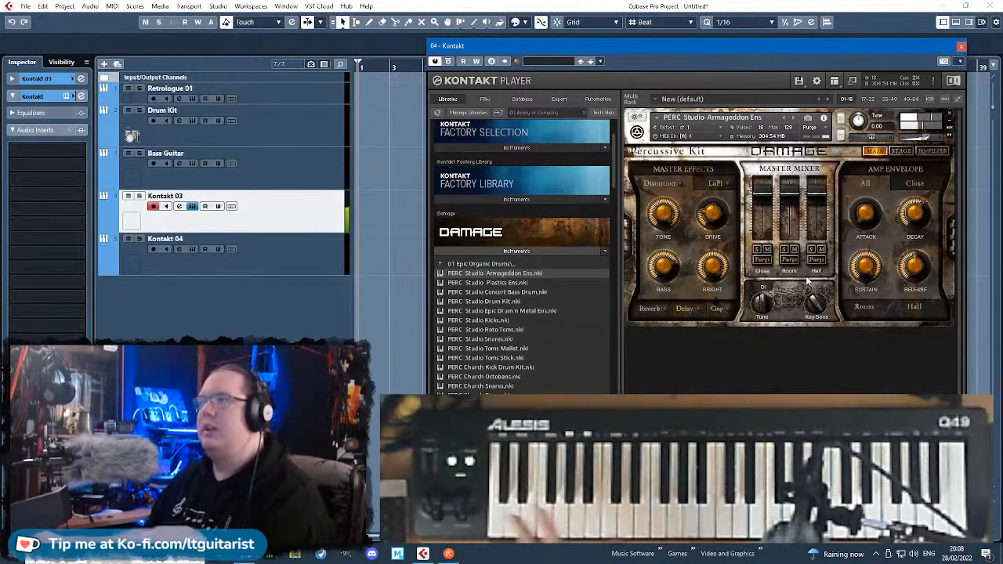
click(930, 150)
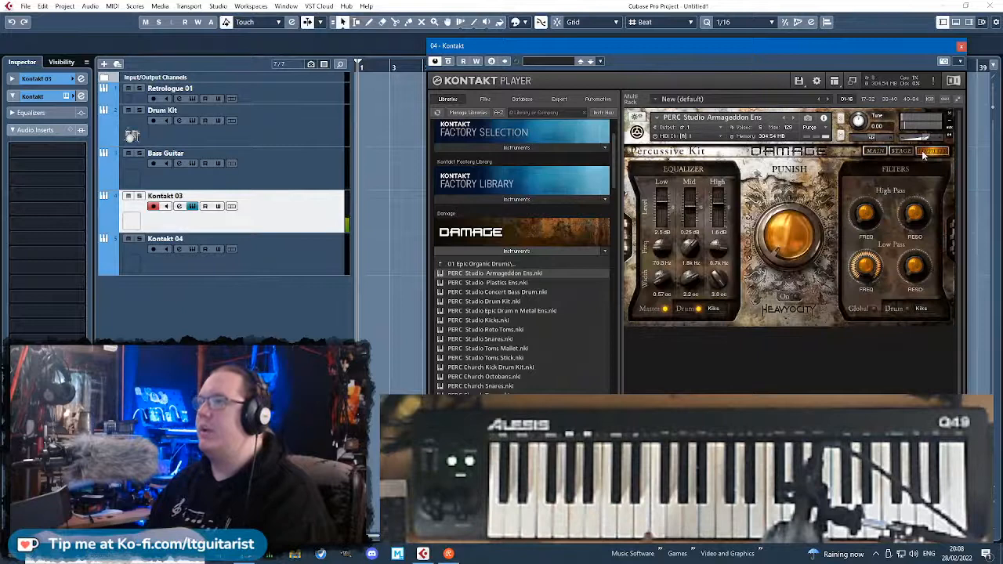
click(698, 309)
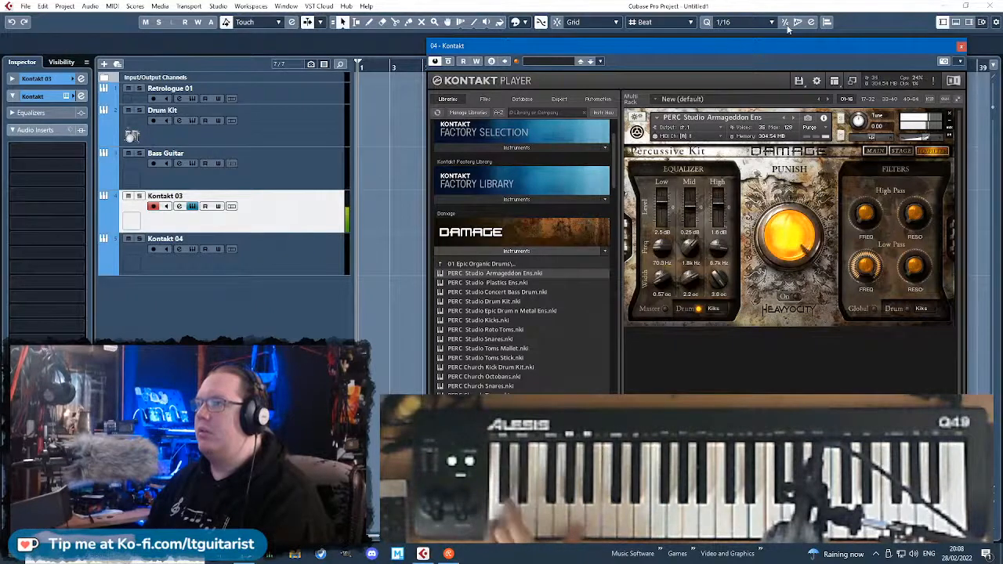
drag(794, 246, 758, 6)
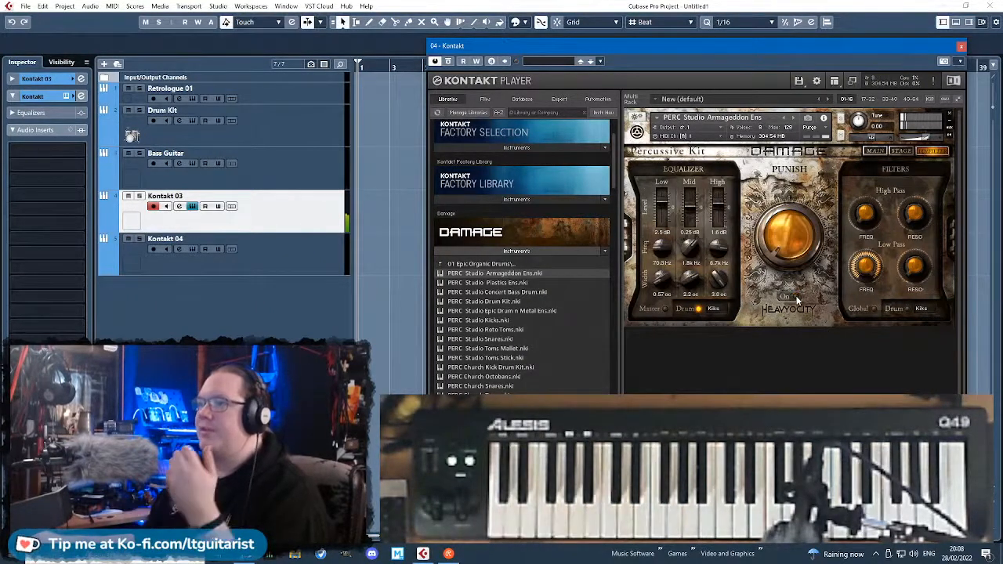
click(698, 311)
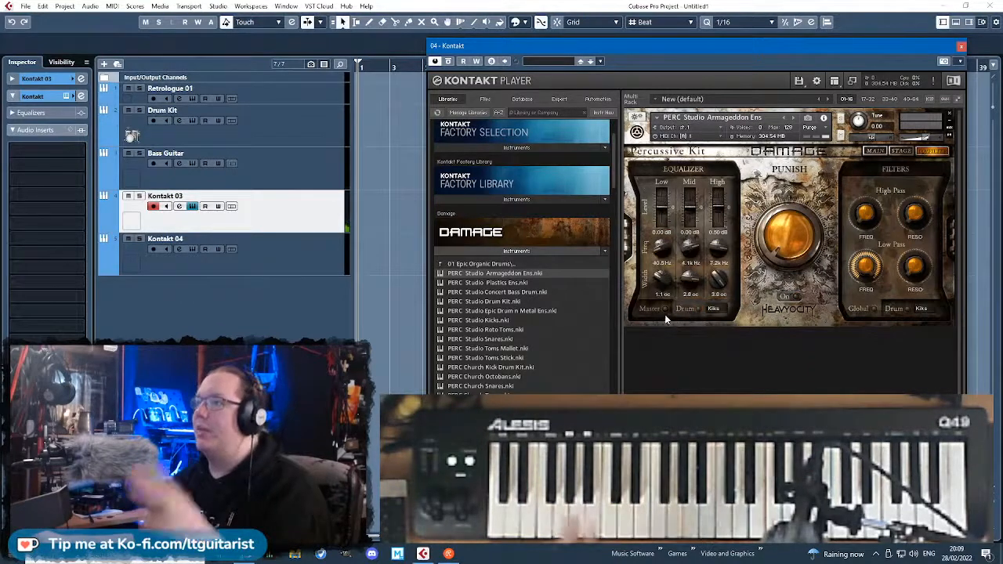
click(894, 313)
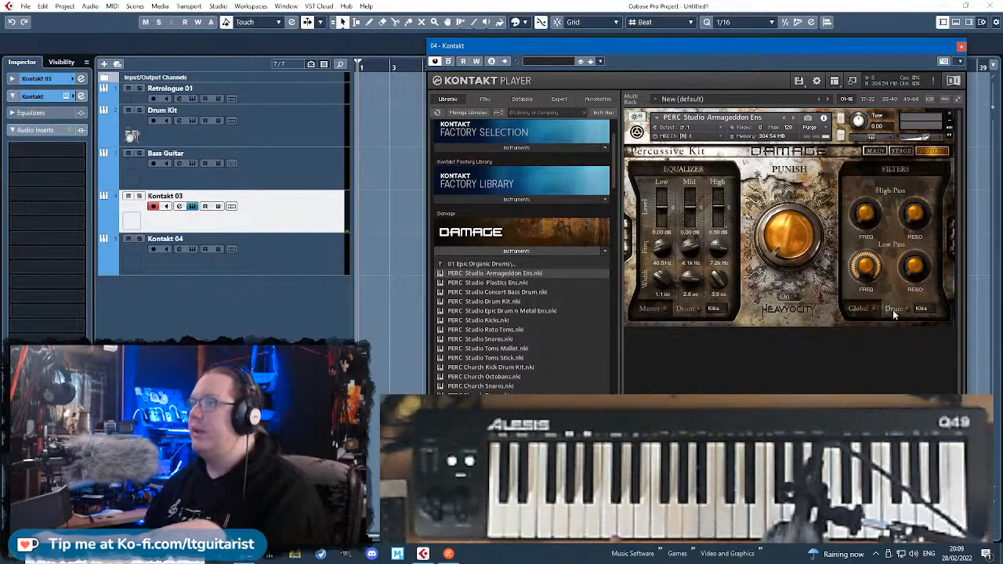
Return to the Damage kit's main page and adjust the amp envelope's decay and release.
click(875, 150)
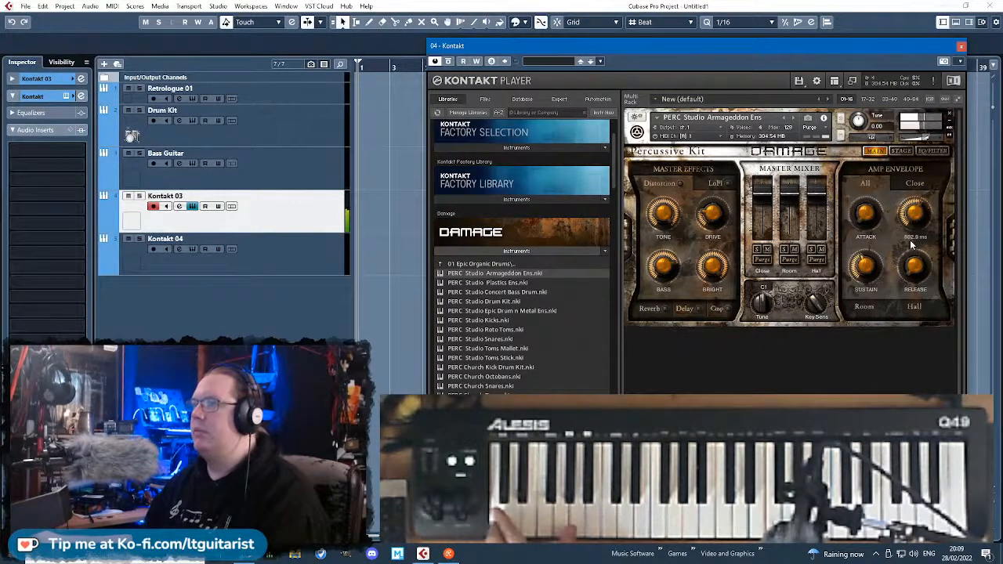
drag(923, 260, 921, 197)
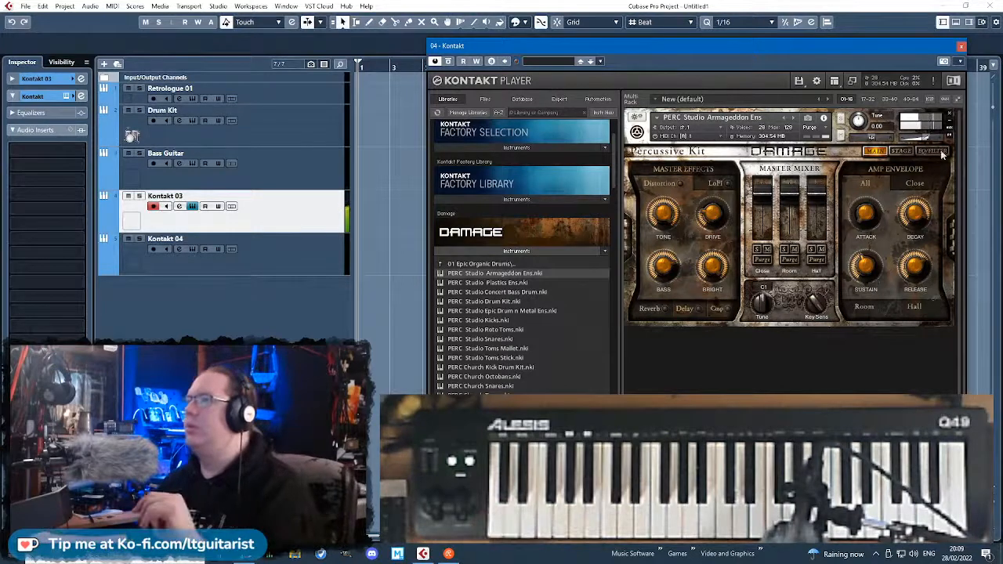
Rename the Kontakt 03 track as Heavy Drums.
double_click(164, 196)
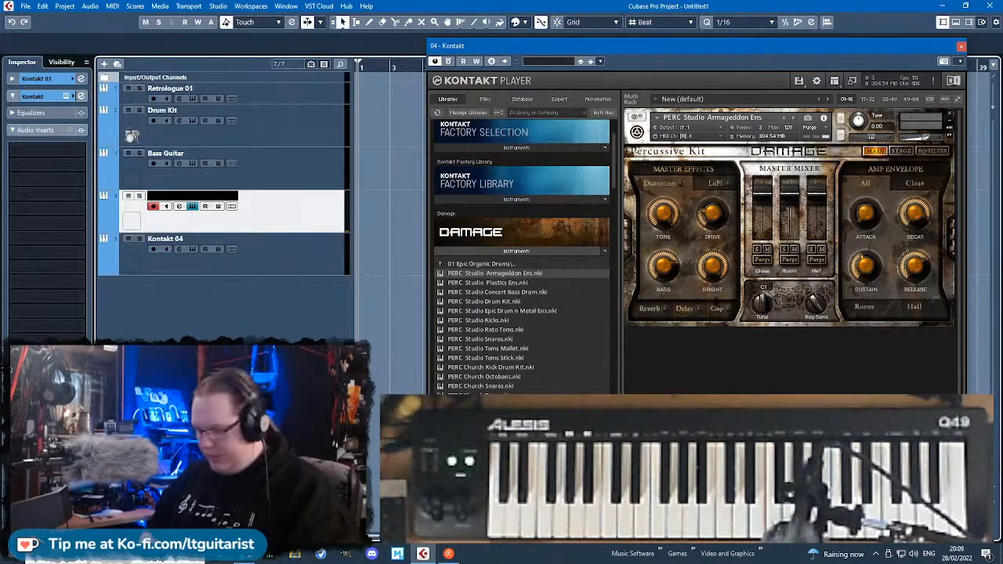
text(Heavy Dru,m)
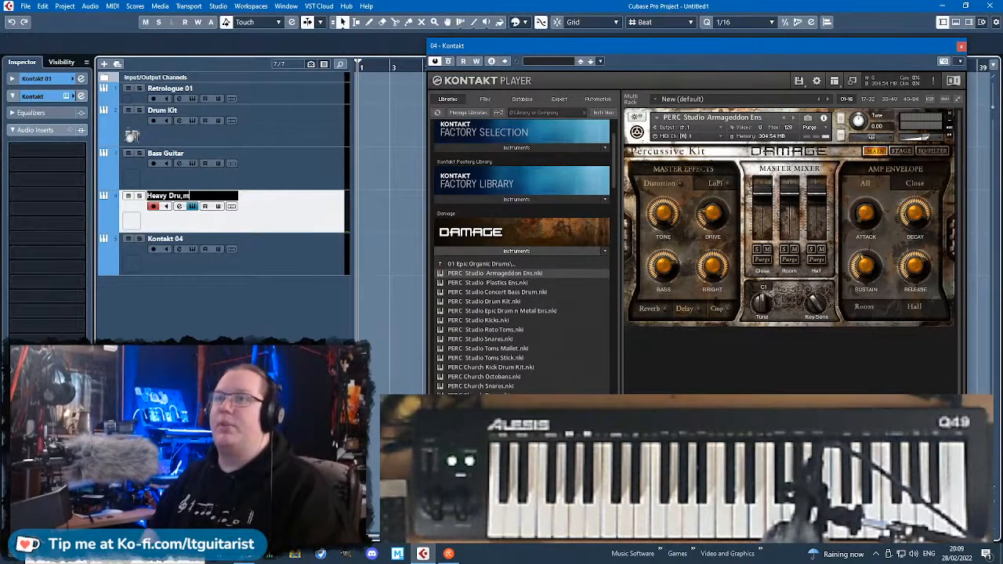
key(BackSpace)
key(BackSpace)
text(ms)
key(Return)
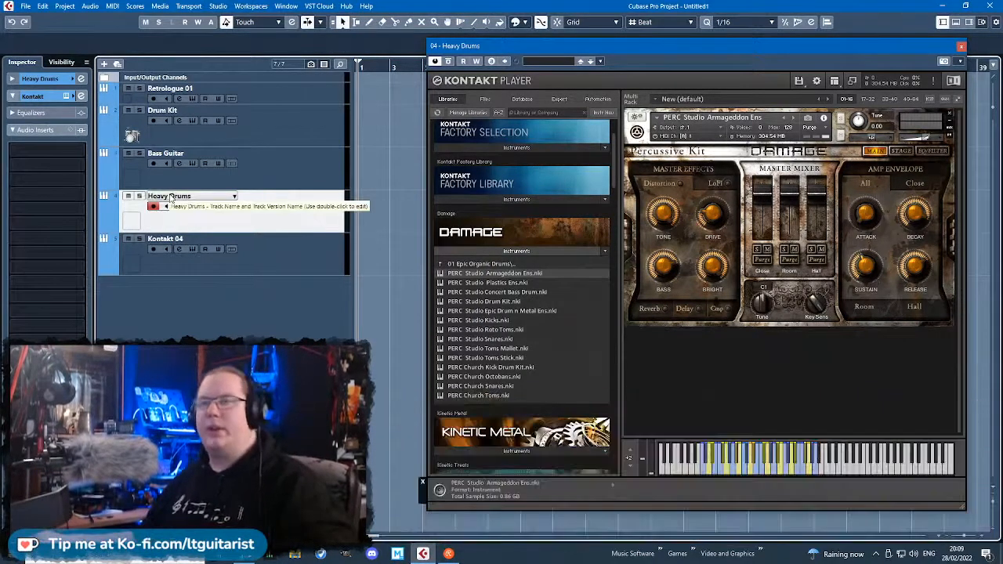
Browse the Kontakt libraries for the Kontakt 04 track, examining the Session Horns instruments, and close the instrument window.
click(234, 267)
click(68, 95)
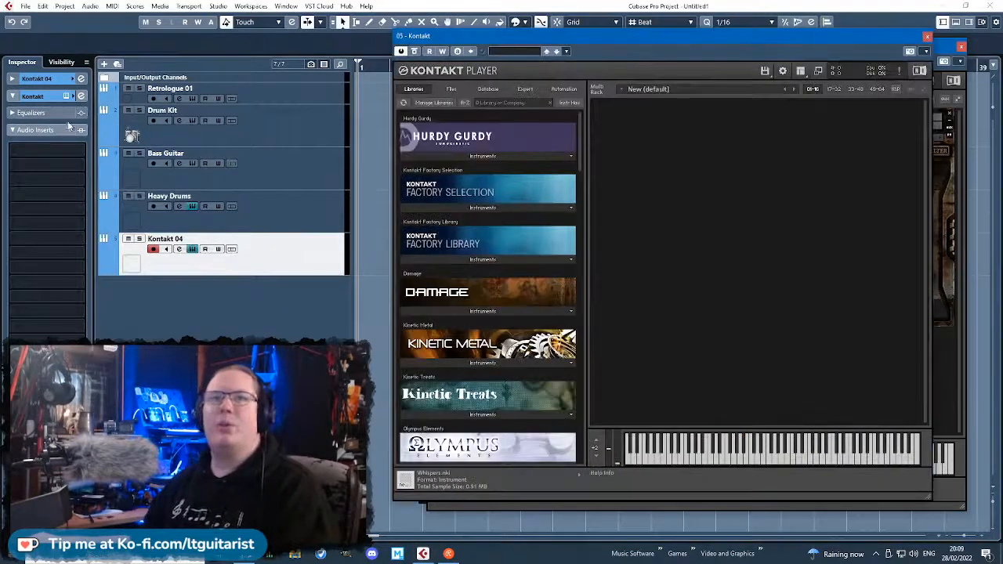
click(961, 47)
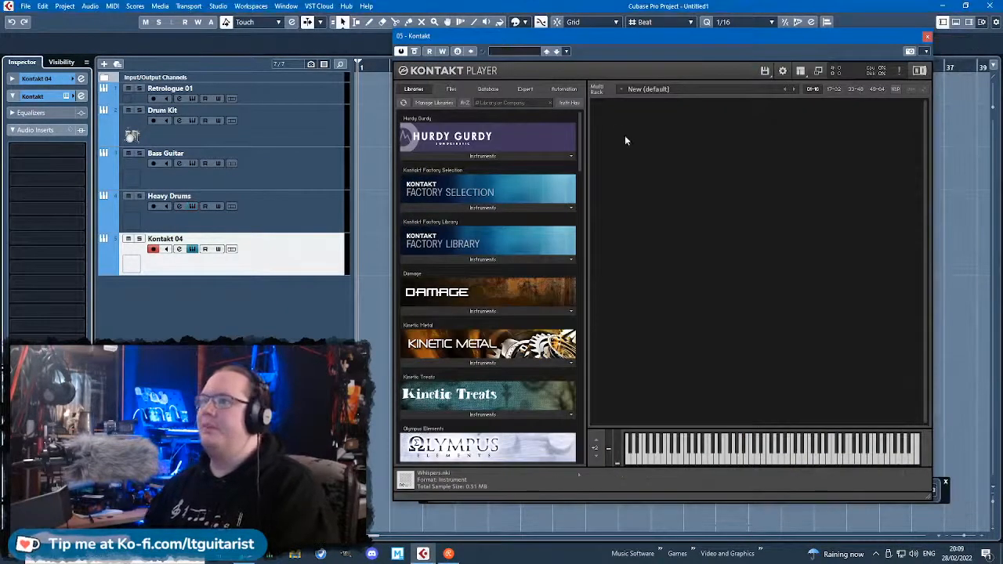
drag(582, 121, 622, 335)
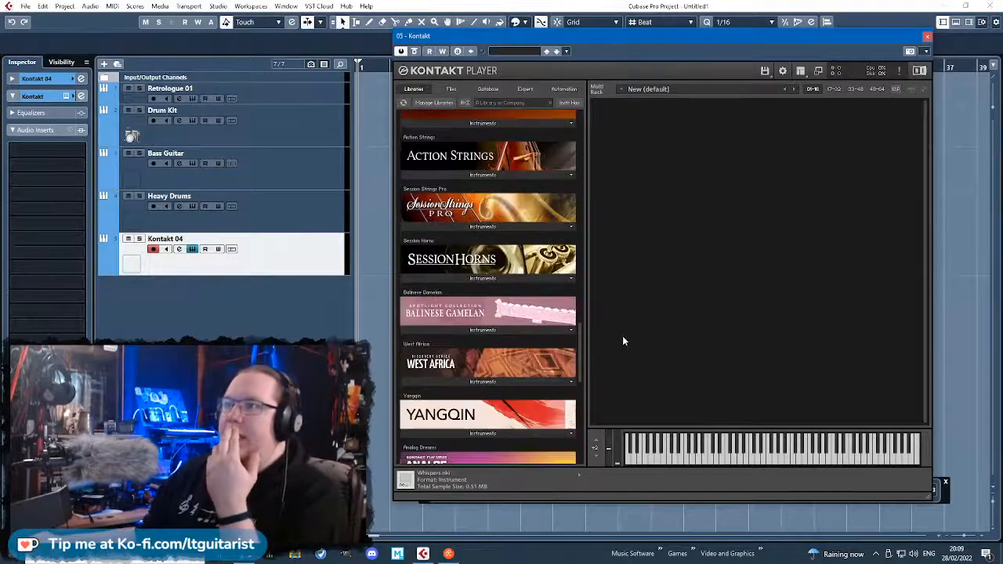
scroll(474, 290, up, 1)
click(483, 299)
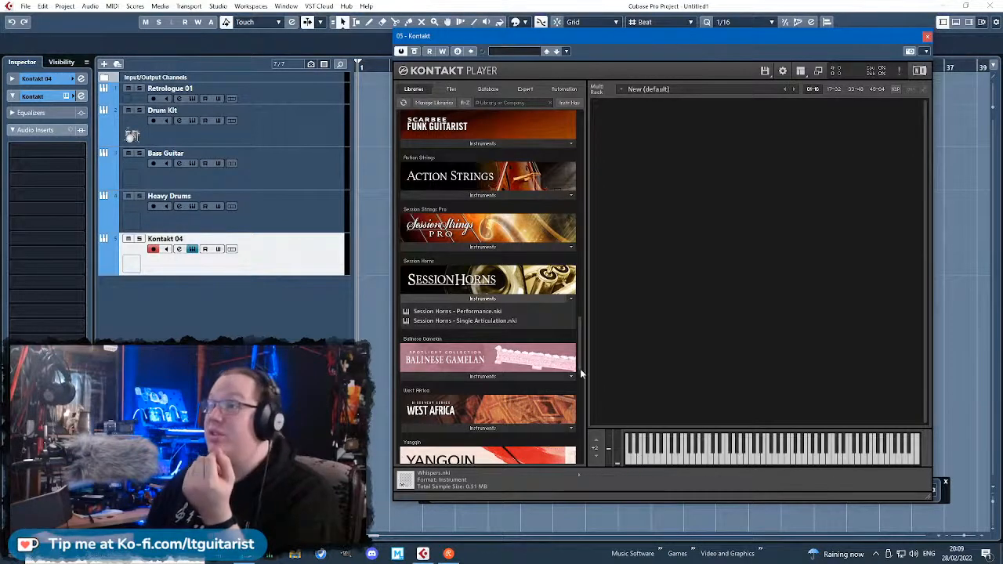
drag(579, 360, 568, 250)
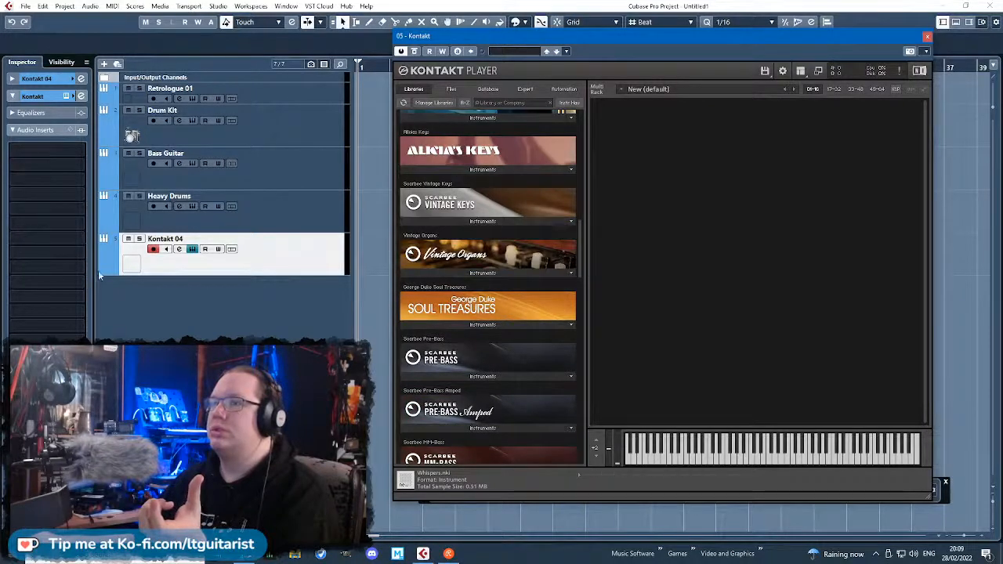
click(66, 95)
Replace the Kontakt 04 track's instrument with HALion Sonic SE and move its window clear of the track list.
click(12, 78)
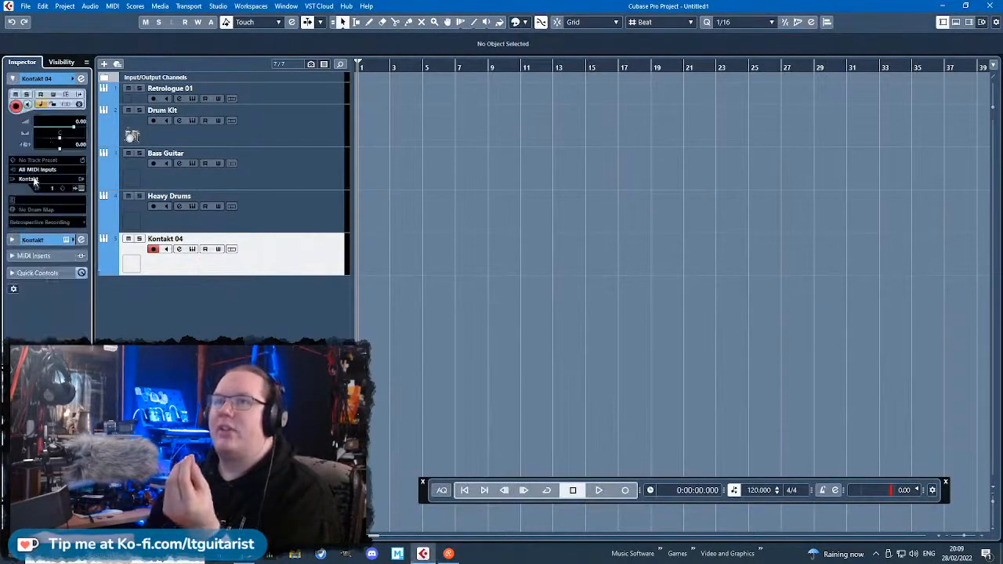
click(30, 180)
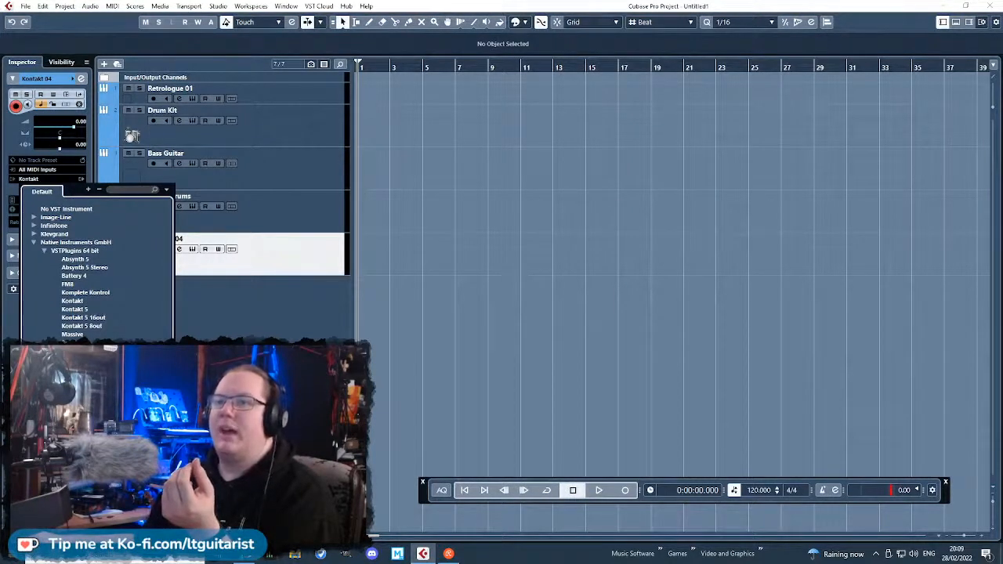
key(Escape)
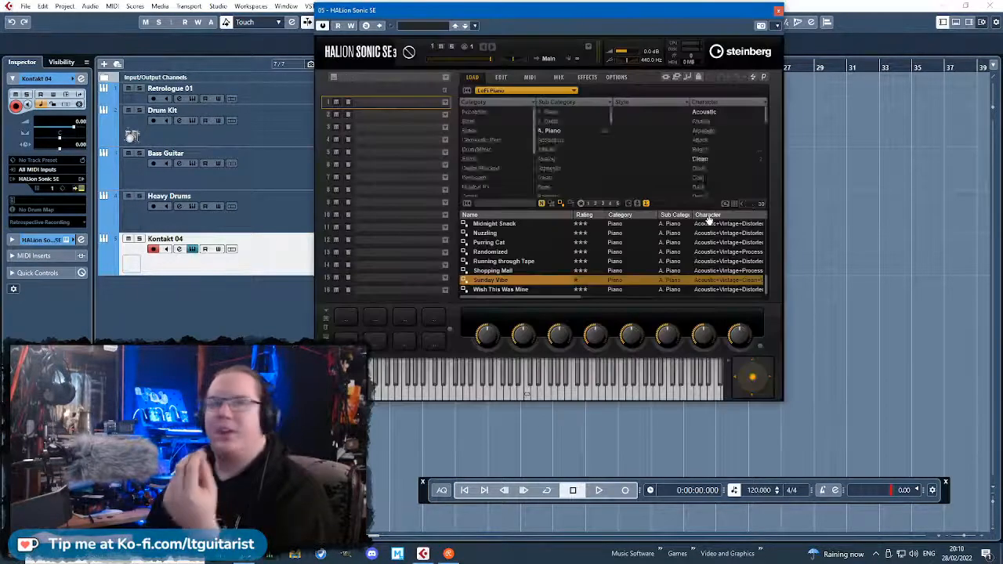
drag(640, 13, 851, 51)
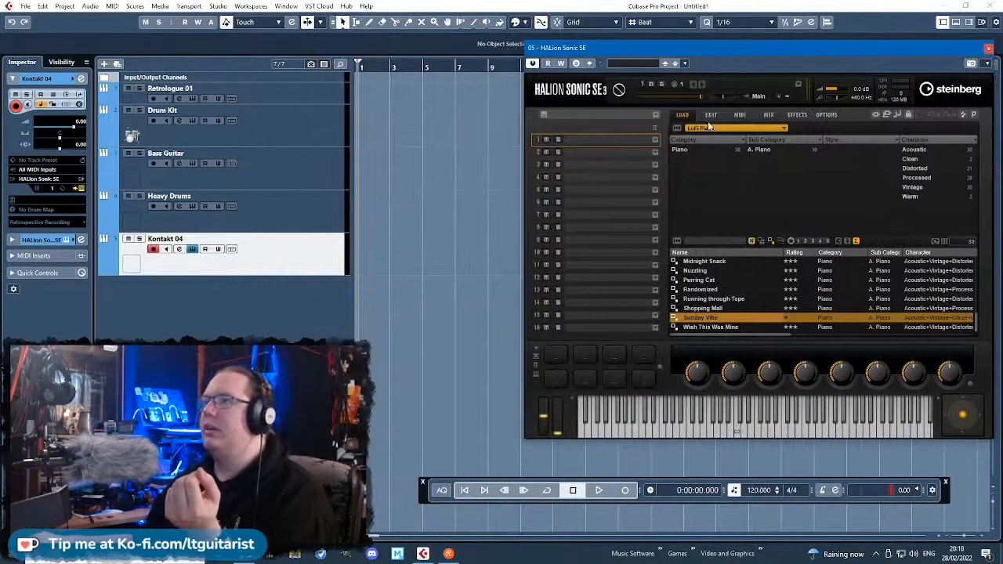
Filter the HALion Sonic SE sounds to HALion Symphonic Orchestra, category Brass, sub category Section.
click(704, 127)
click(772, 196)
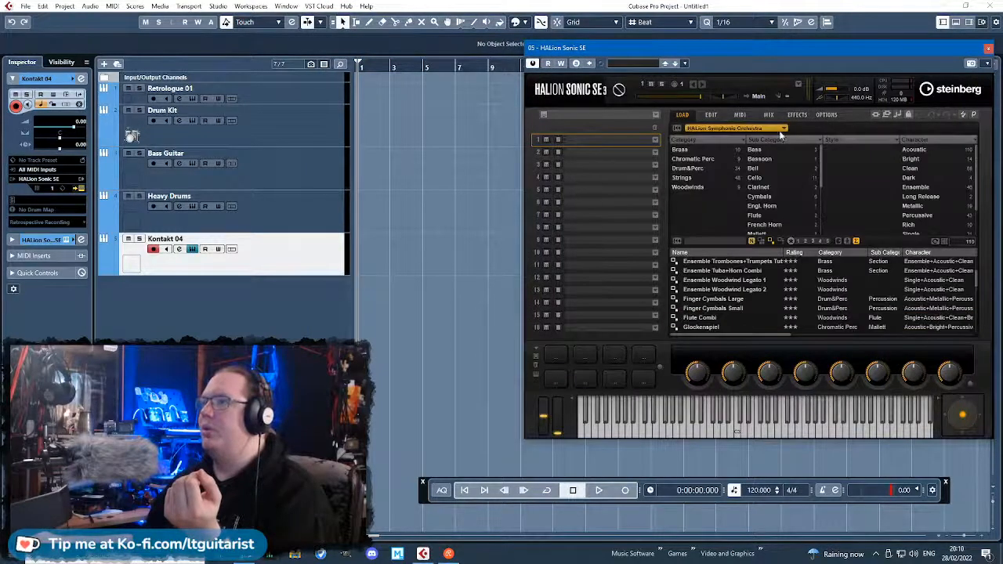
click(684, 150)
click(771, 159)
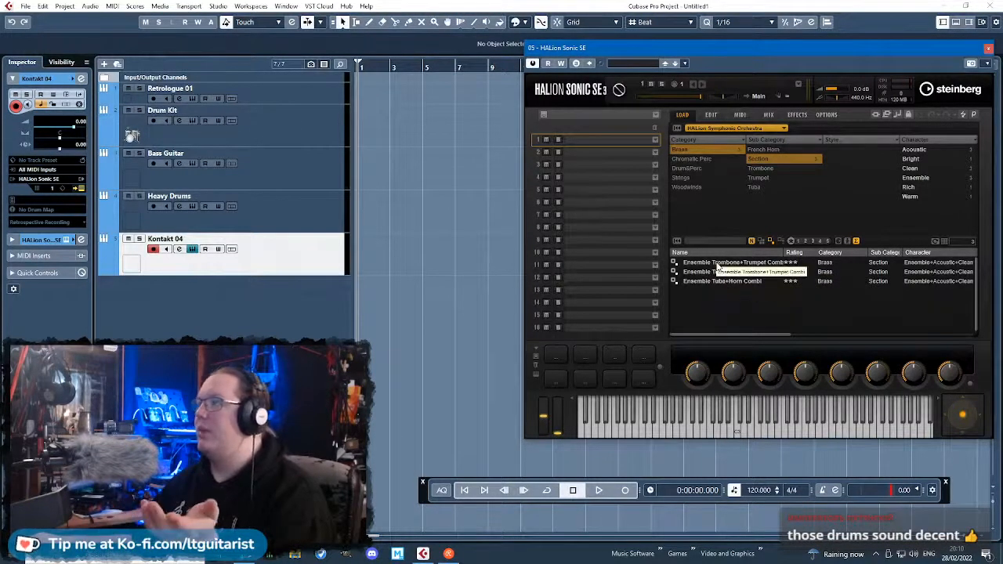
Load the Ensemble Trombone+Trumpet Combi sound in HALion Sonic SE and open its edit page to audition the expressions.
double_click(717, 265)
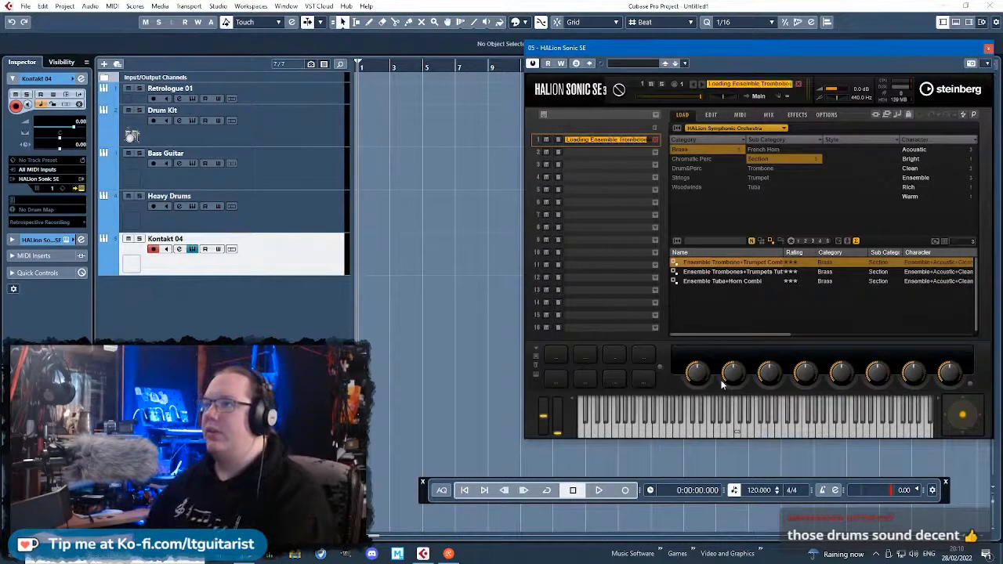
click(710, 114)
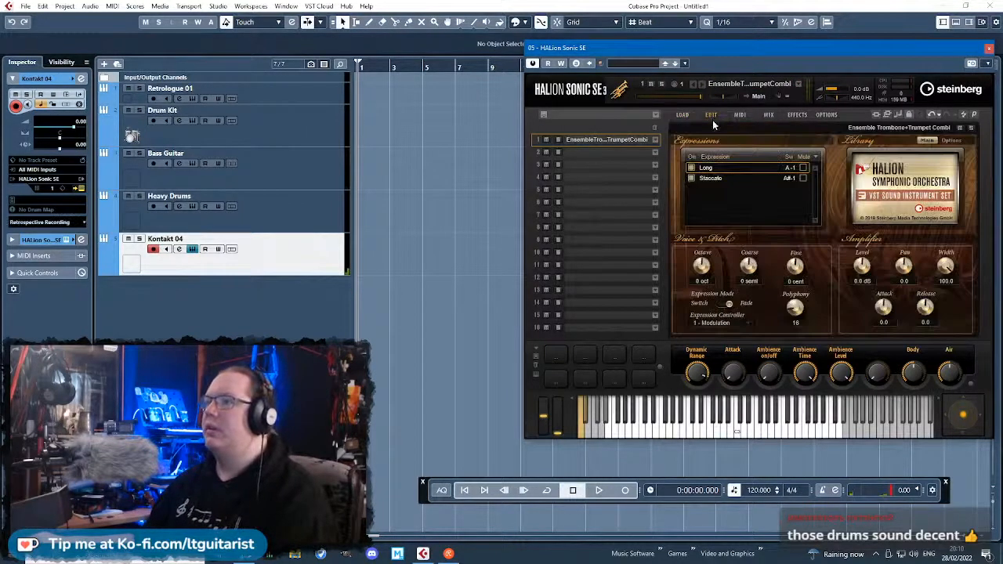
click(714, 324)
click(767, 286)
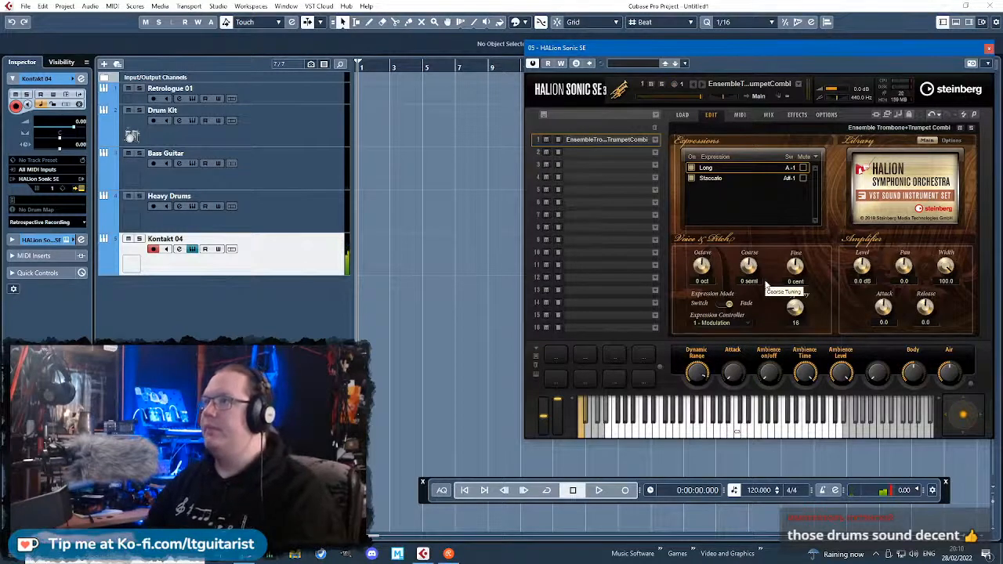
click(725, 180)
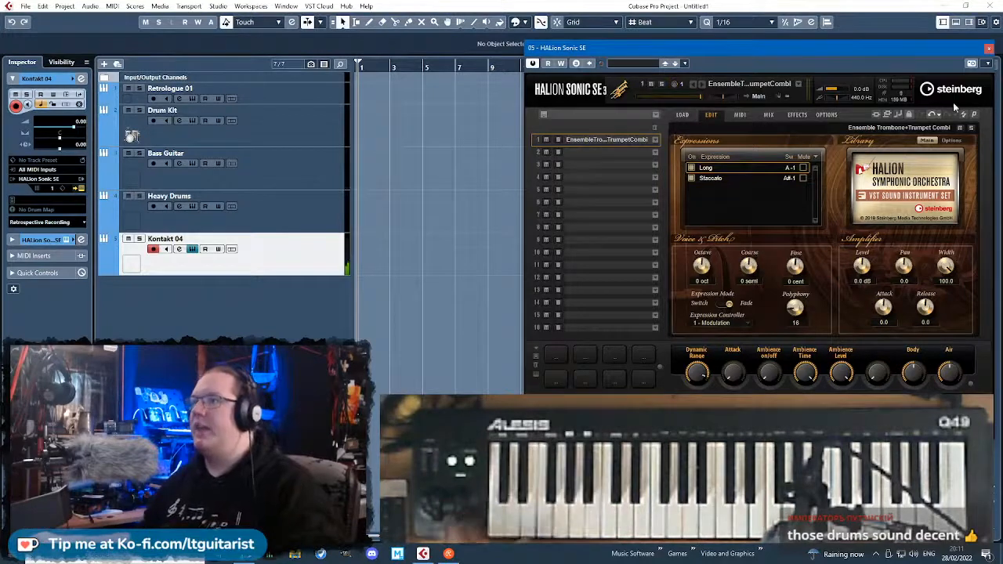
Close the HALion Sonic SE window and rename the Kontakt 04 track as Horns.
click(988, 47)
double_click(189, 237)
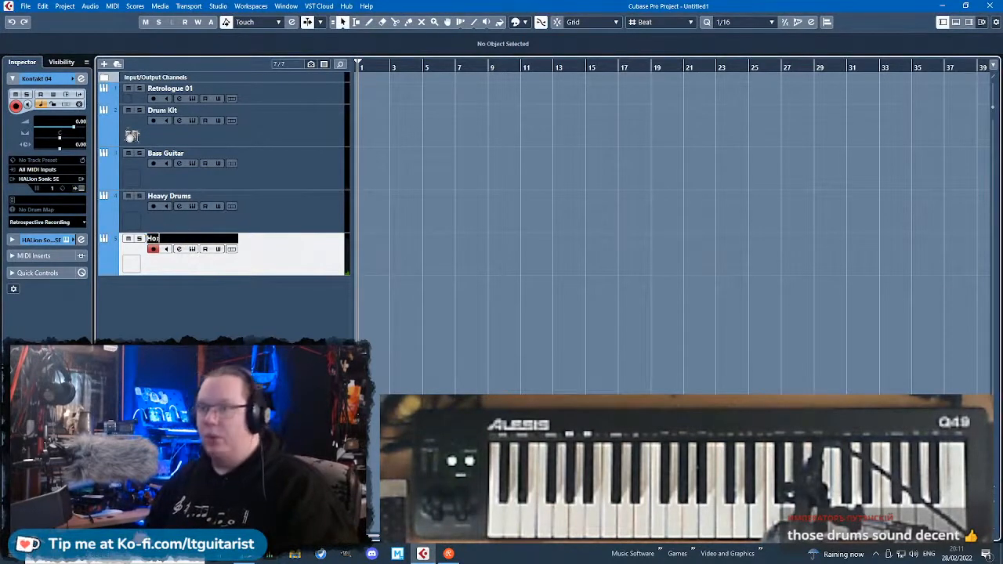
click(291, 172)
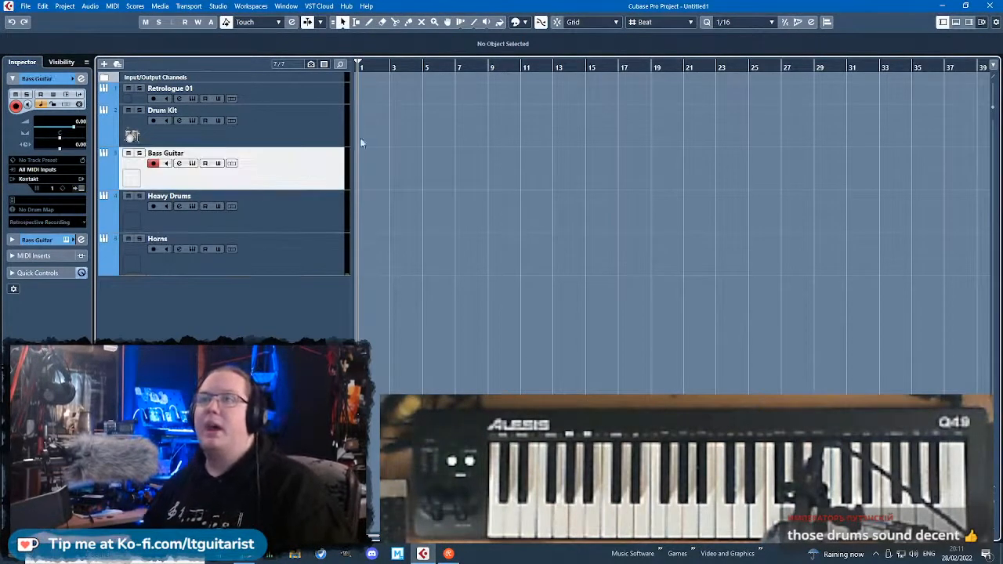
Draw a two-bar MIDI part on the Heavy Drums track from bar 3 to bar 5.
key(h)
key(h)
key(h)
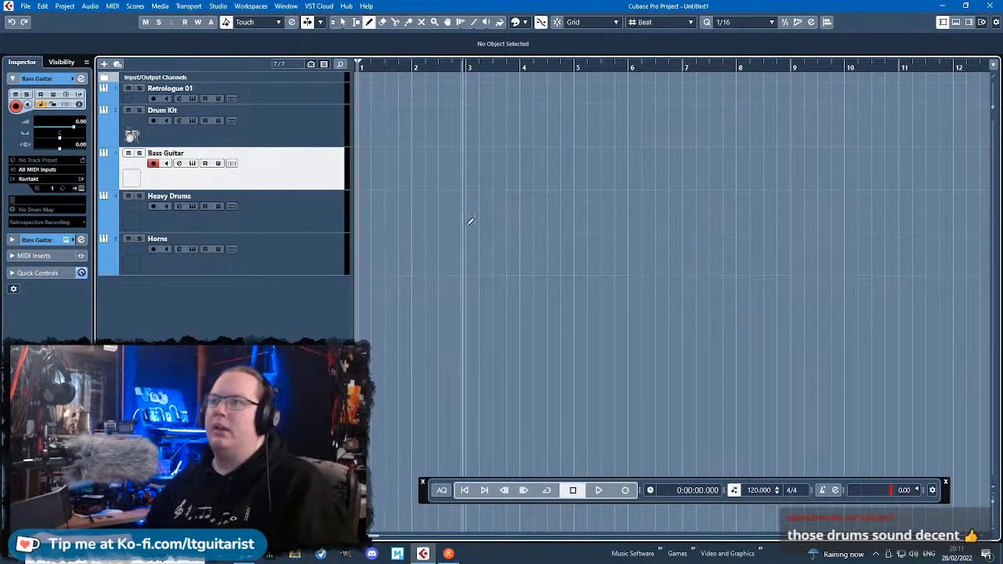
drag(471, 219, 578, 222)
key(1)
scroll(541, 239, up, 2)
click(445, 295)
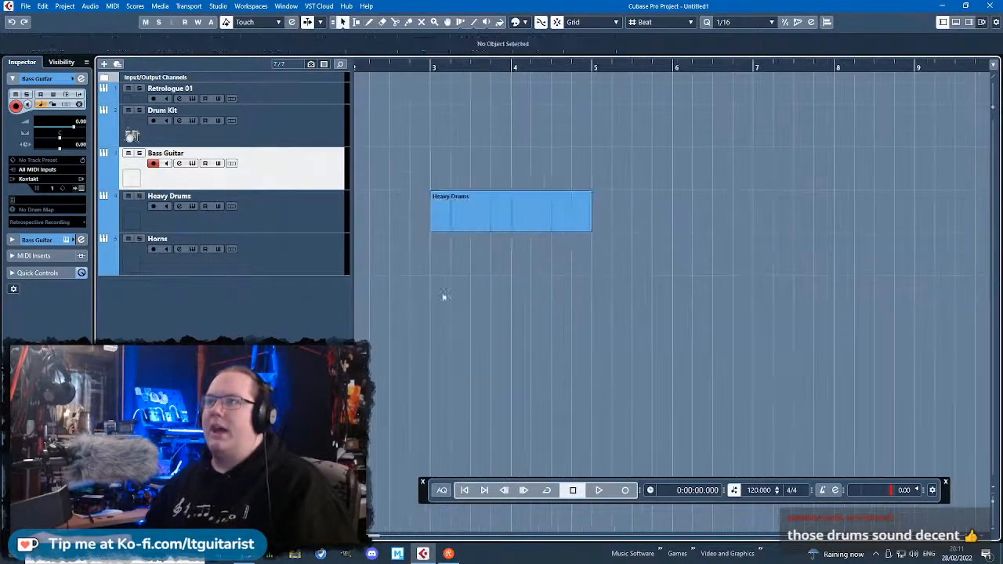
Open the Heavy Drums part in the Key Editor and place a G2 note at the start of bar 3.
scroll(470, 282, left, 2)
double_click(558, 210)
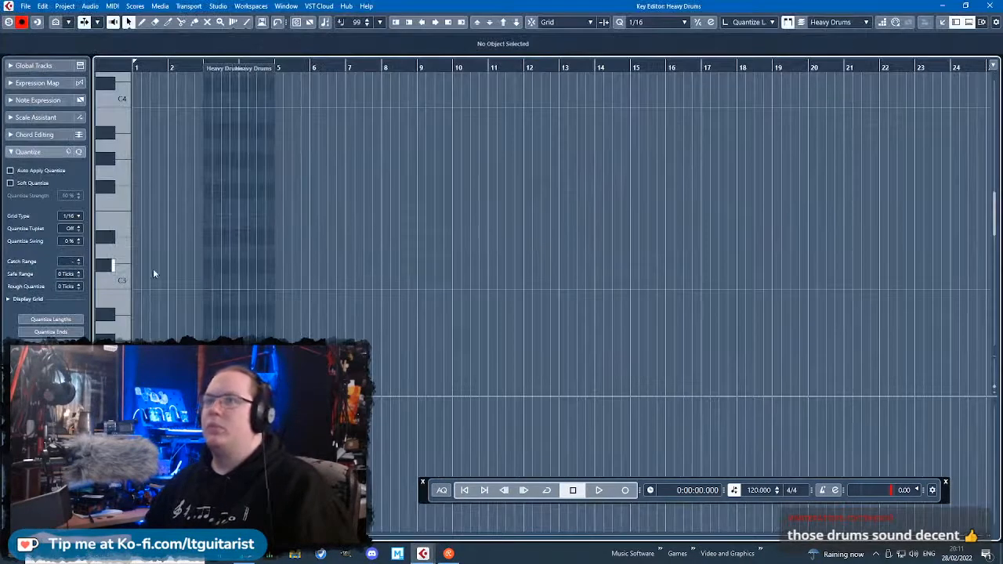
scroll(213, 286, up, 2)
scroll(253, 284, left, 1)
scroll(258, 285, down, 2)
double_click(296, 254)
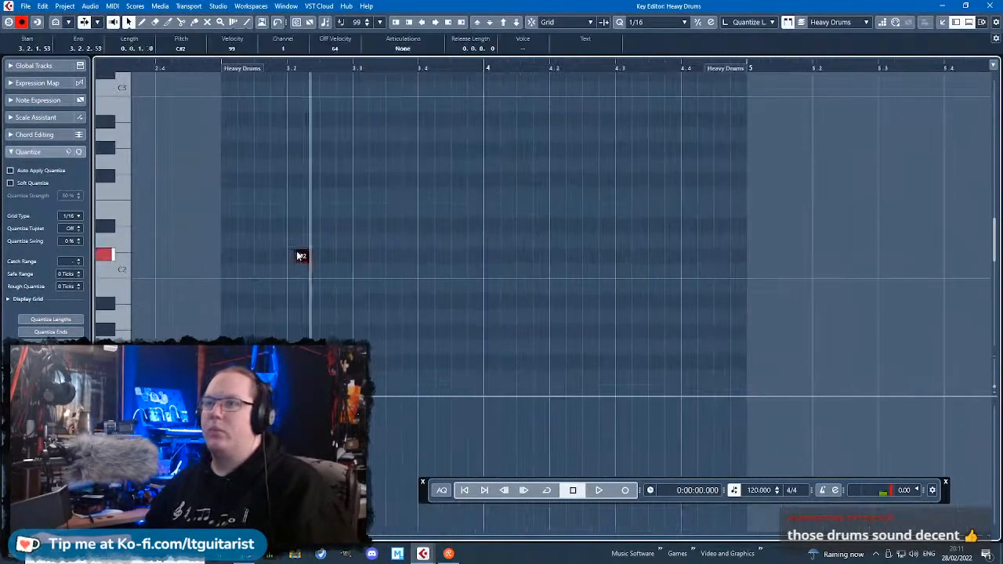
drag(296, 254, 381, 255)
drag(346, 254, 293, 169)
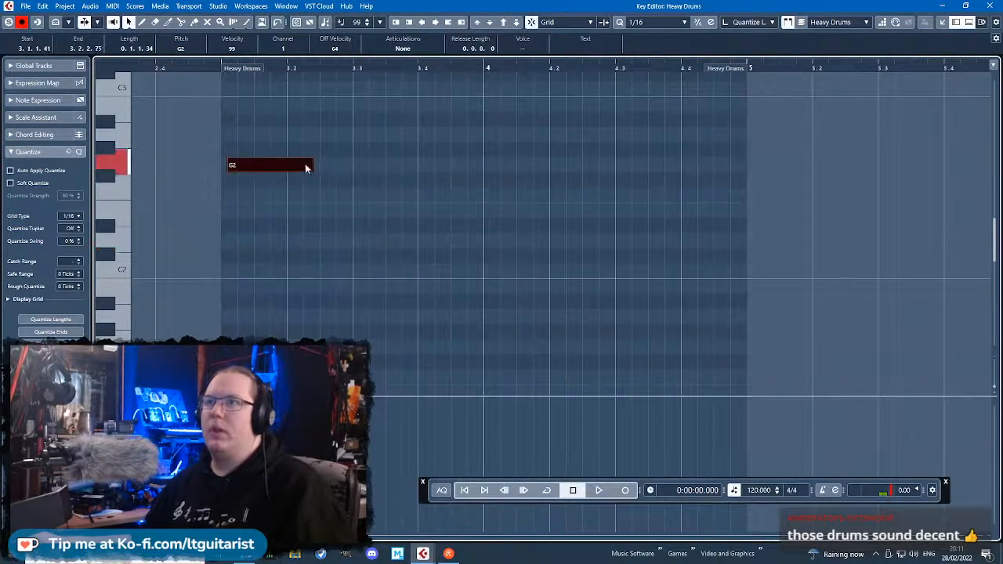
Set the locators from bar 3 to bar 5 around the Heavy Drums part and enable cycle playback.
click(211, 69)
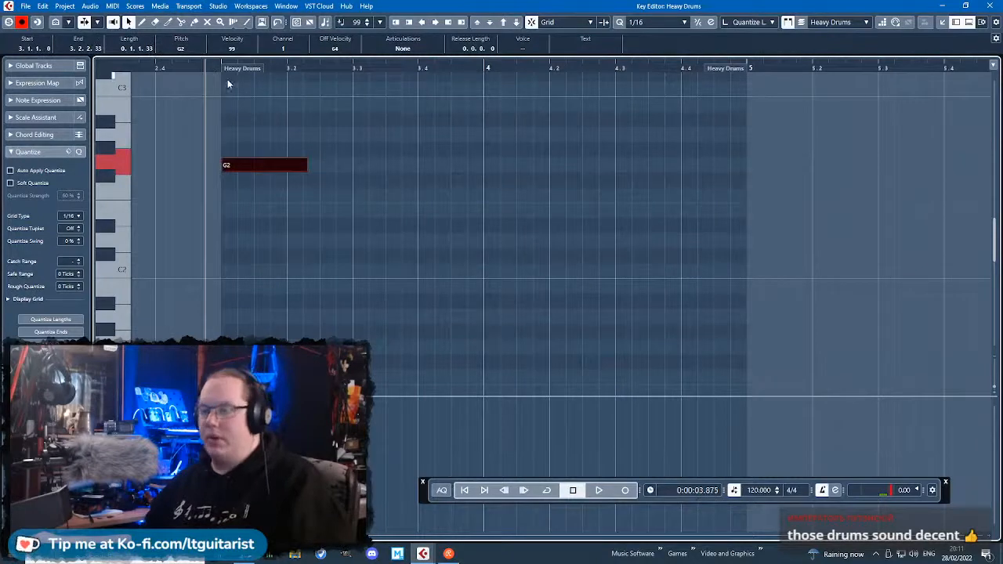
drag(224, 61, 753, 143)
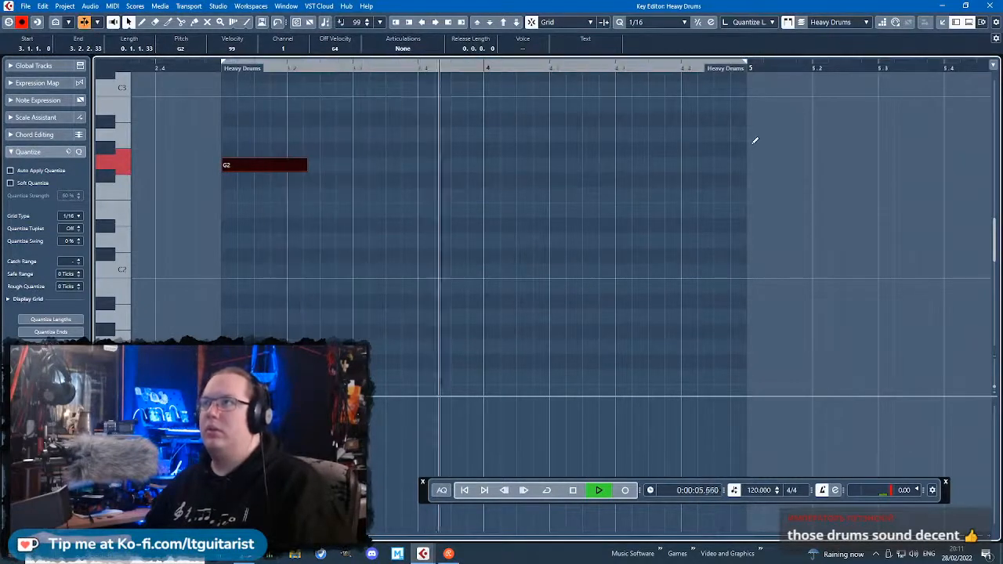
click(547, 490)
Shorten the first G2 note to two sixteenths and add sixteenth G2 hits at 3.1.4, 3.2.2 and 3.2.3, checking by playback.
drag(306, 166, 252, 173)
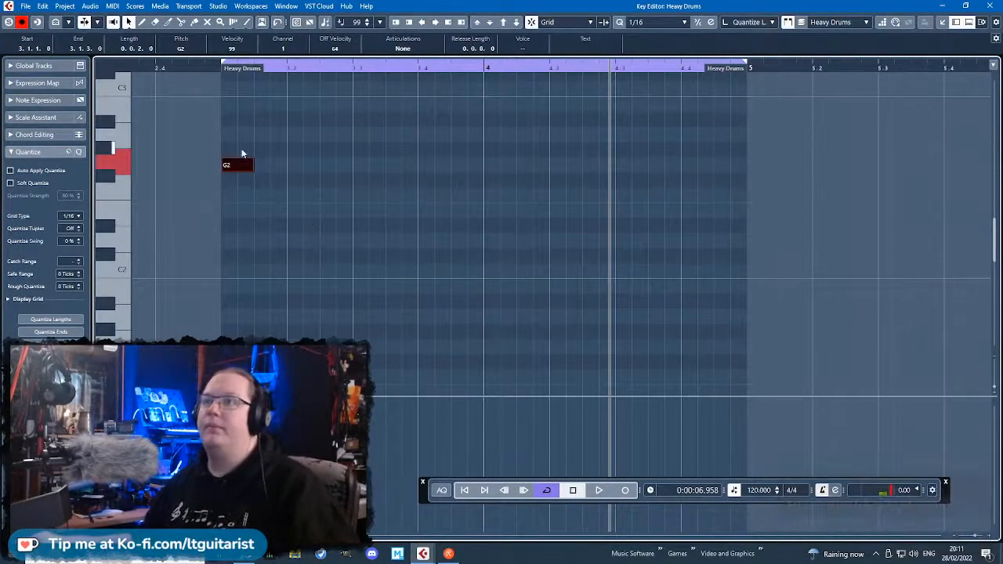
mouse_move(272, 170)
mouse_down()
mouse_move(303, 173)
mouse_move(285, 167)
mouse_up()
click(220, 69)
key(space)
key(space)
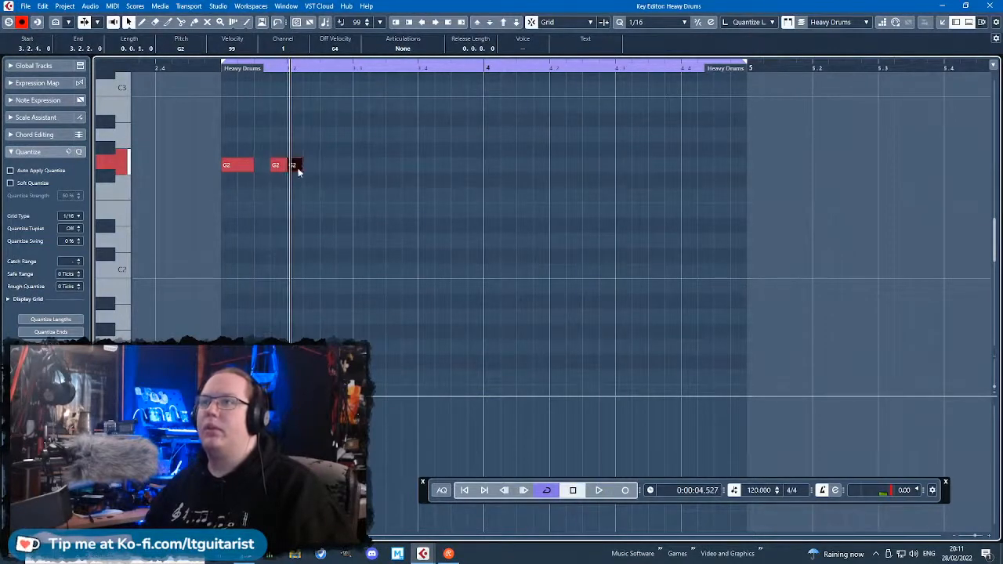
click(213, 96)
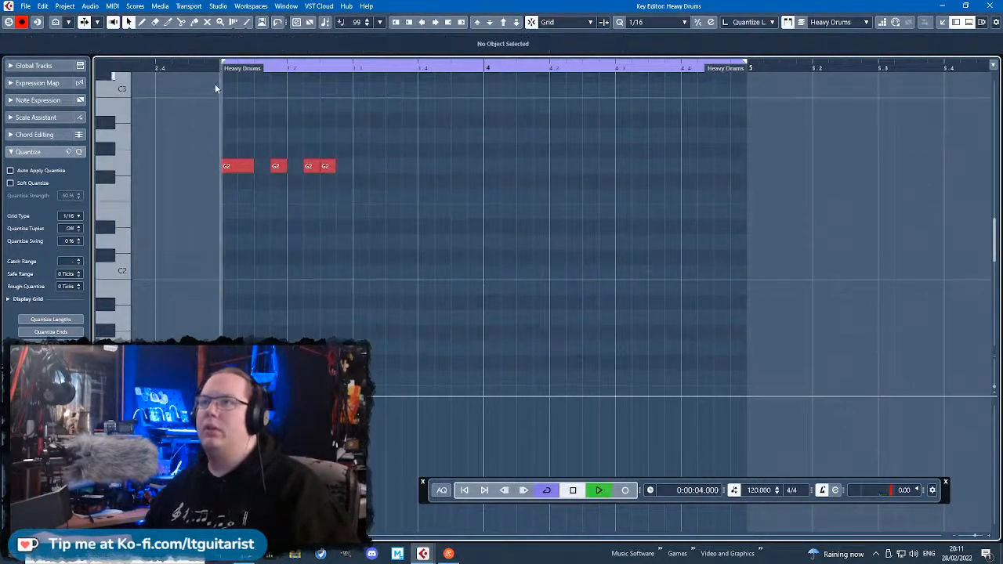
key(space)
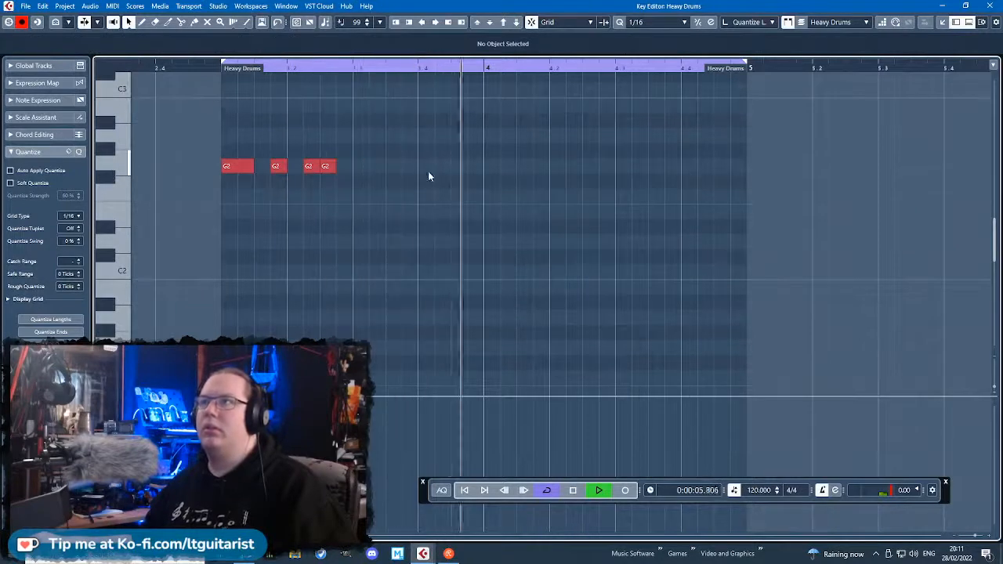
key(space)
Add sixteenth G2 hits at 4.1.3, 4.2.2 and 4.3.1 and vary the velocities of the G2 notes.
click(524, 166)
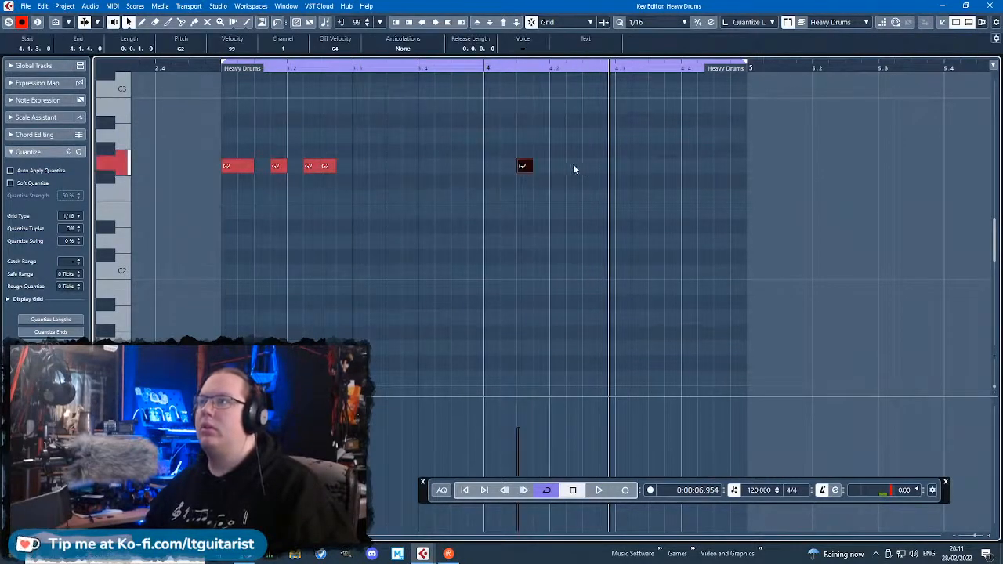
click(587, 165)
click(619, 165)
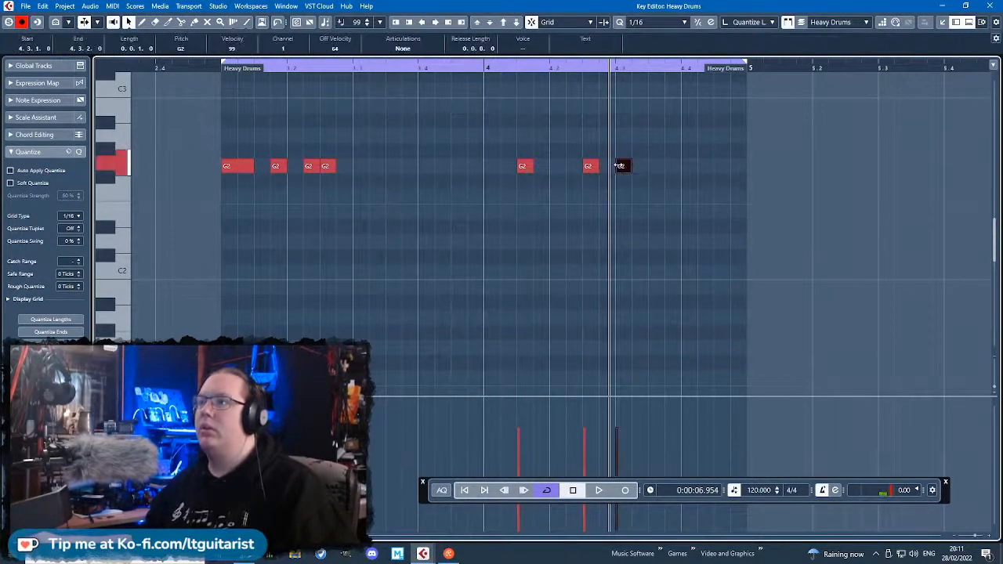
key(space)
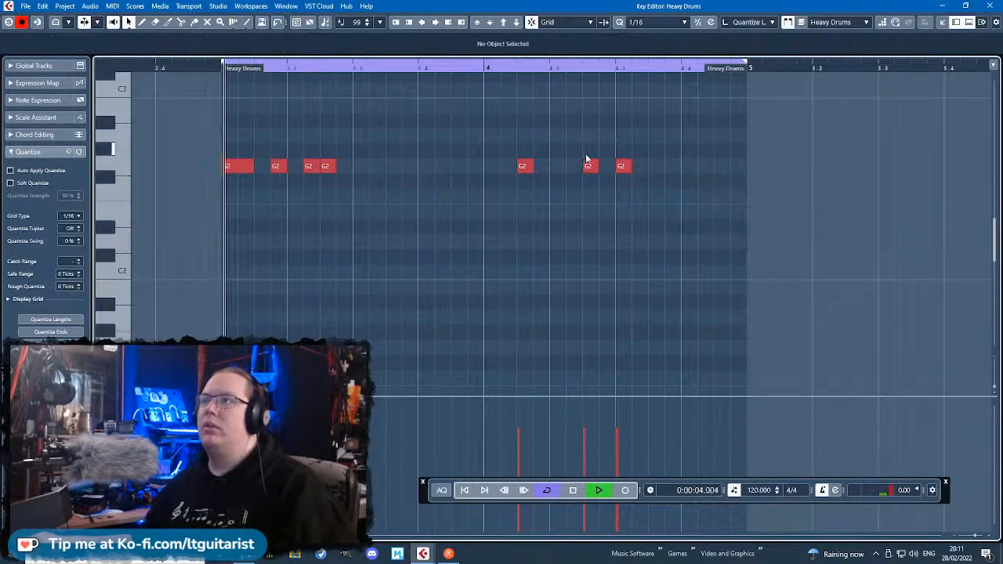
drag(589, 166, 572, 166)
click(604, 110)
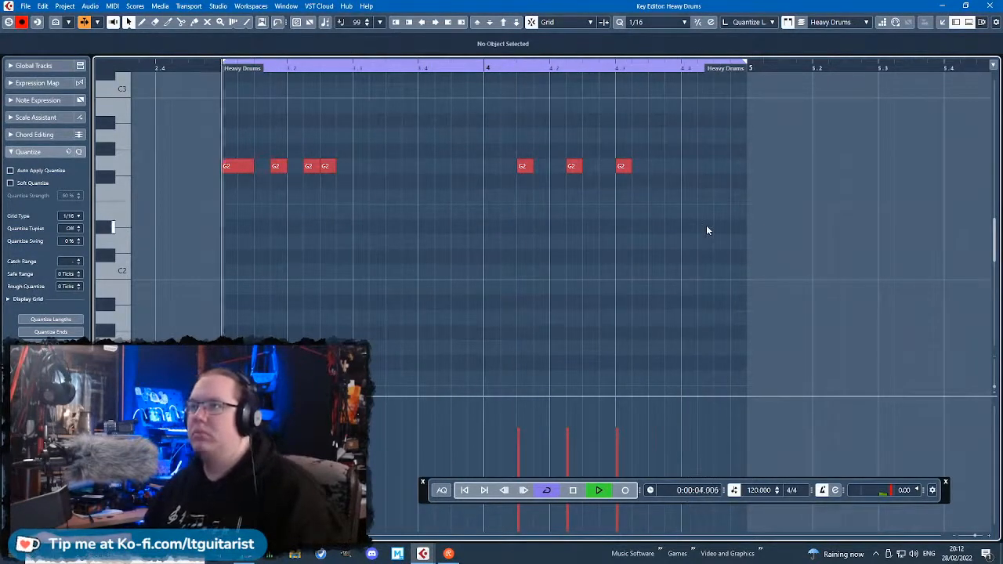
drag(708, 225, 416, 235)
key(space)
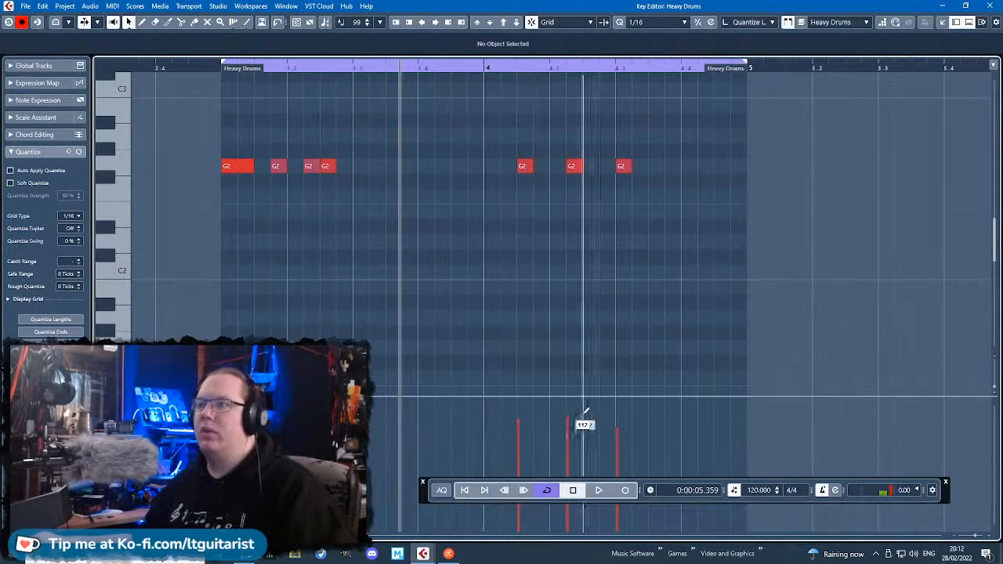
Copy the whole G2 pattern down to D1 at the same positions and play the loop.
scroll(441, 336, down, 2)
drag(670, 232, 241, 96)
key(ctrl+d)
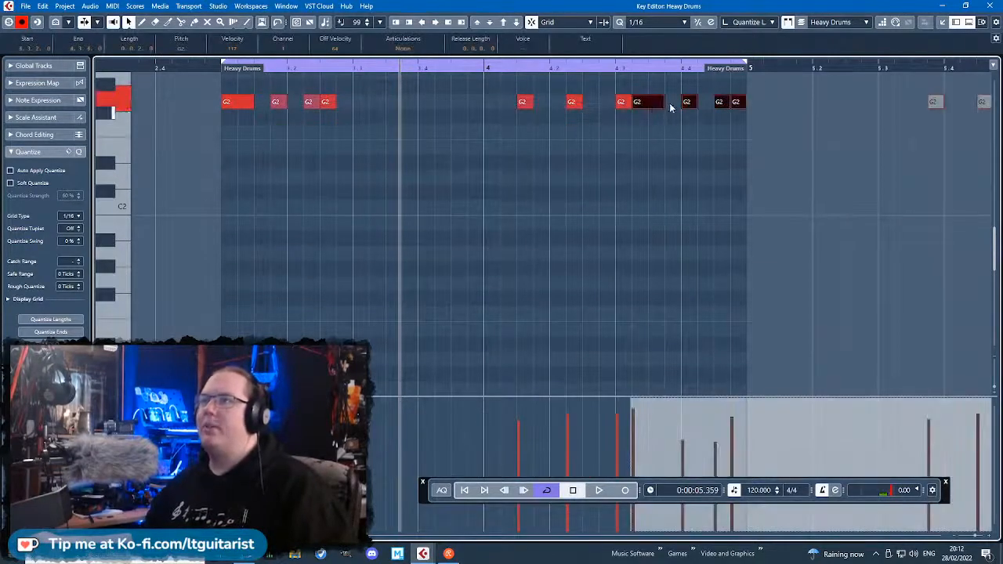
drag(654, 103, 248, 370)
key(space)
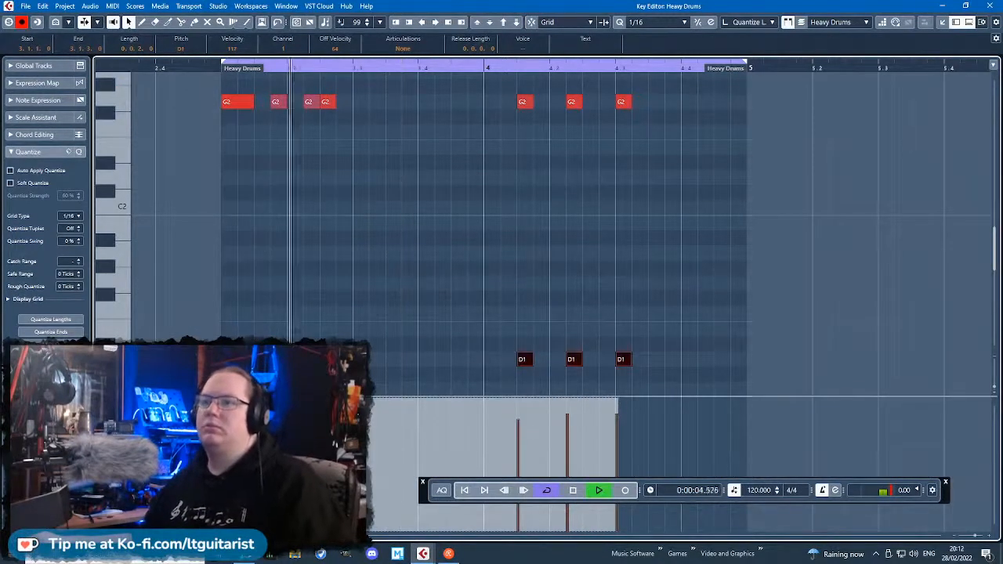
click(376, 292)
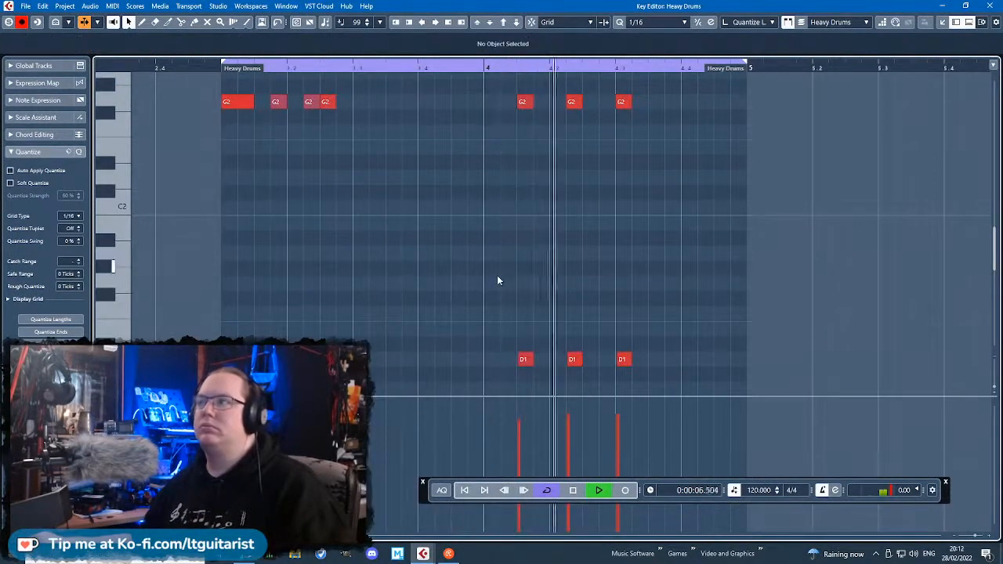
Add C1 hits at the starts of bars 3 and 4, raise their velocities, and play the loop.
scroll(744, 293, down, 2)
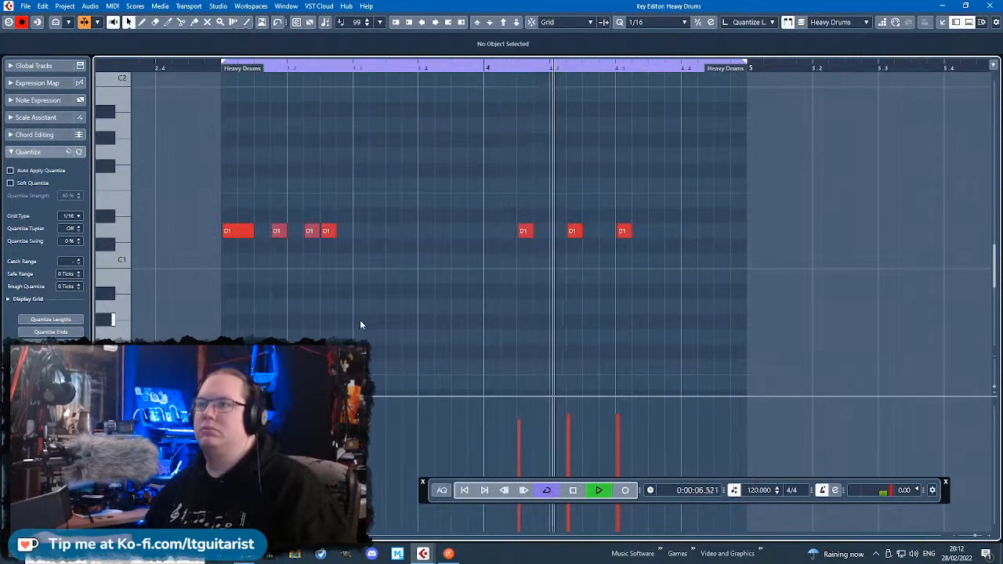
scroll(360, 324, down, 1)
key(space)
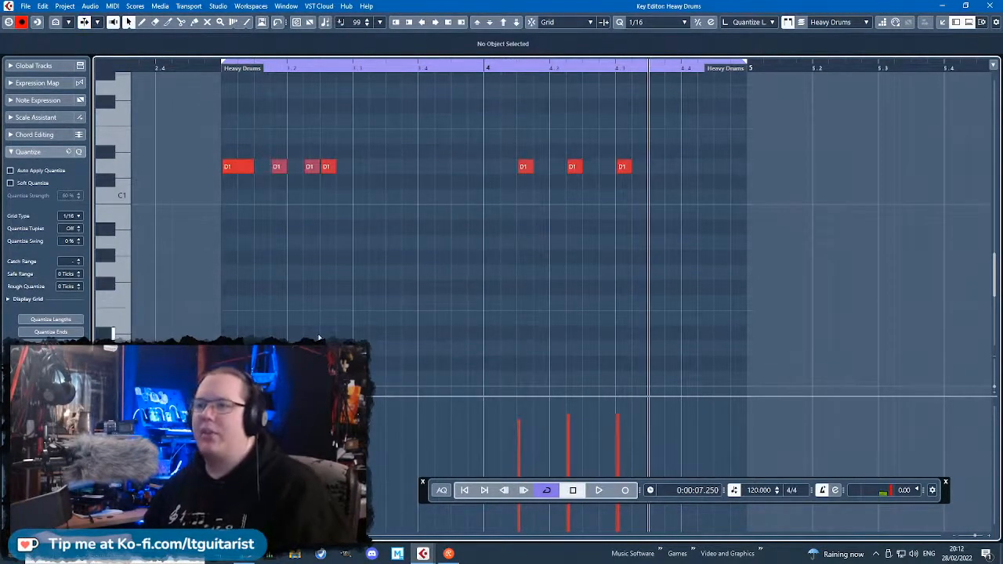
mouse_move(268, 320)
mouse_down()
mouse_move(301, 320)
mouse_move(253, 265)
mouse_move(246, 200)
mouse_up()
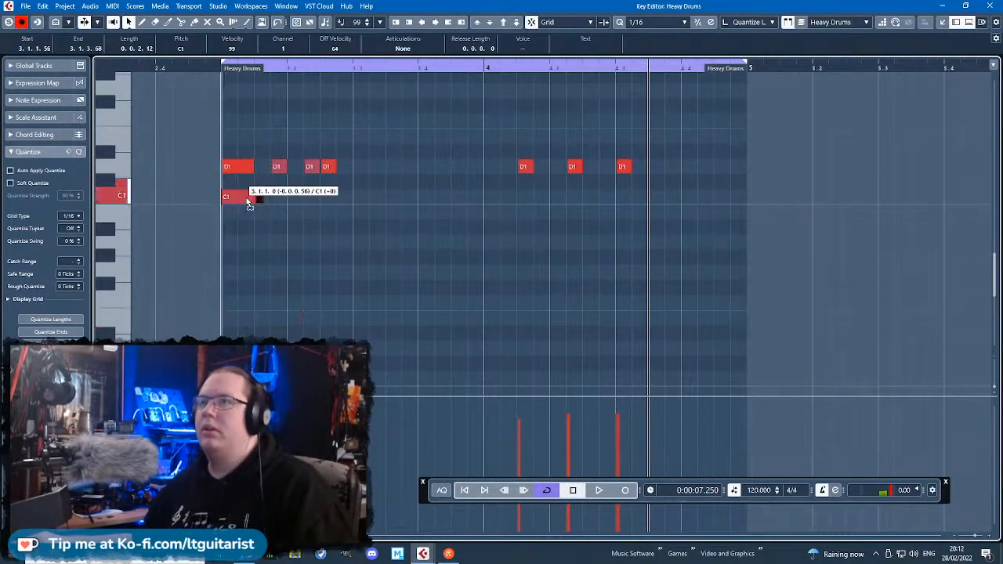
scroll(275, 269, up, 1)
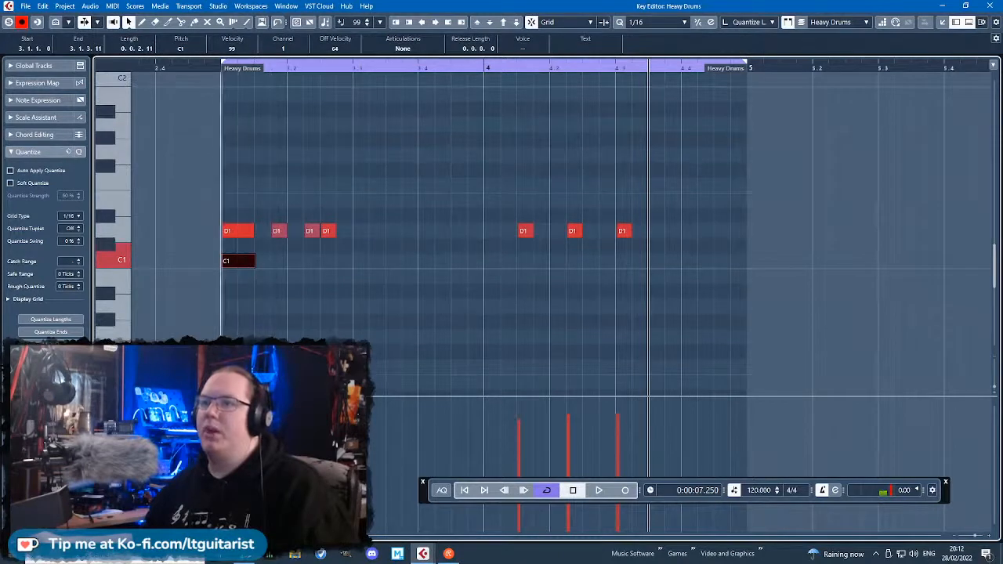
drag(268, 262, 497, 265)
drag(557, 294, 245, 261)
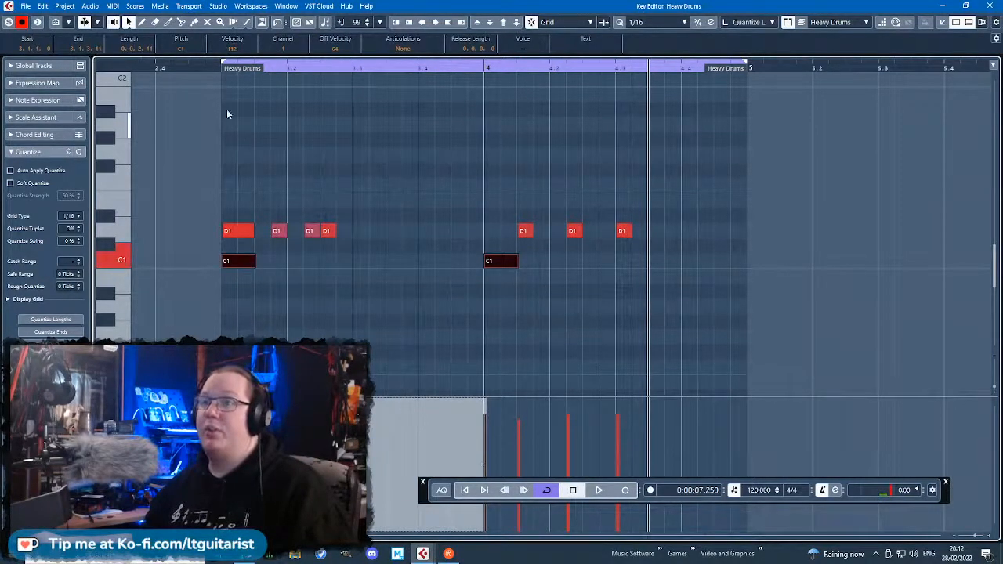
drag(208, 66, 212, 71)
key(space)
click(392, 114)
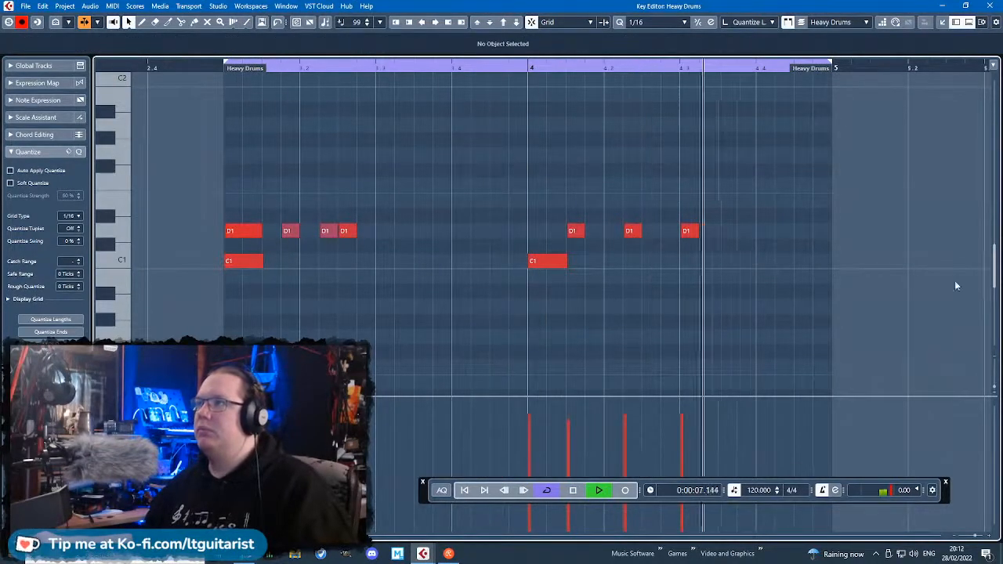
key(space)
Add A1 hits on beats 2 and 4 of bars 3 and 4, raise their velocities, and play the loop.
mouse_move(760, 184)
mouse_down()
mouse_move(815, 188)
mouse_move(790, 152)
mouse_move(790, 125)
mouse_up()
scroll(710, 251, up, 2)
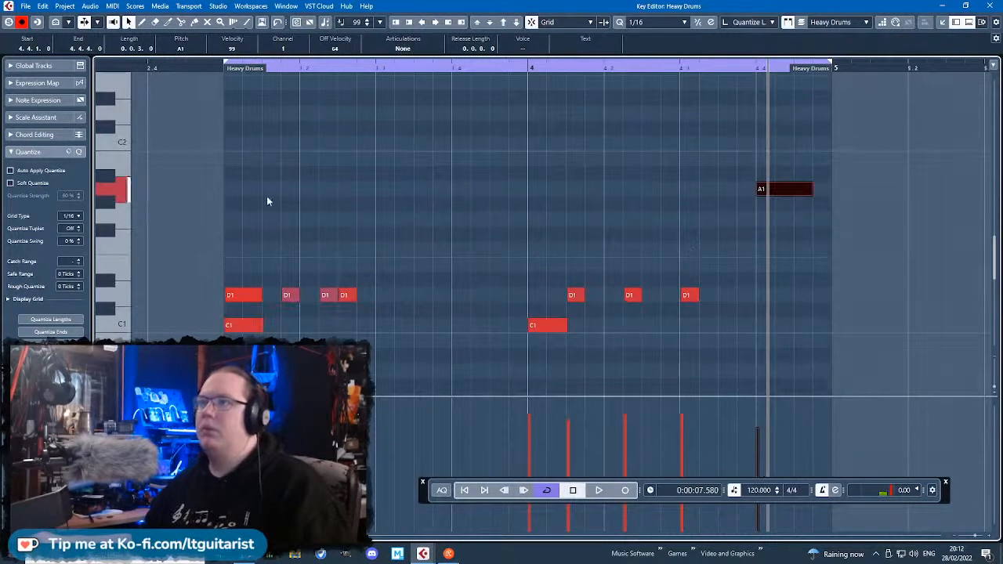
drag(452, 193, 495, 197)
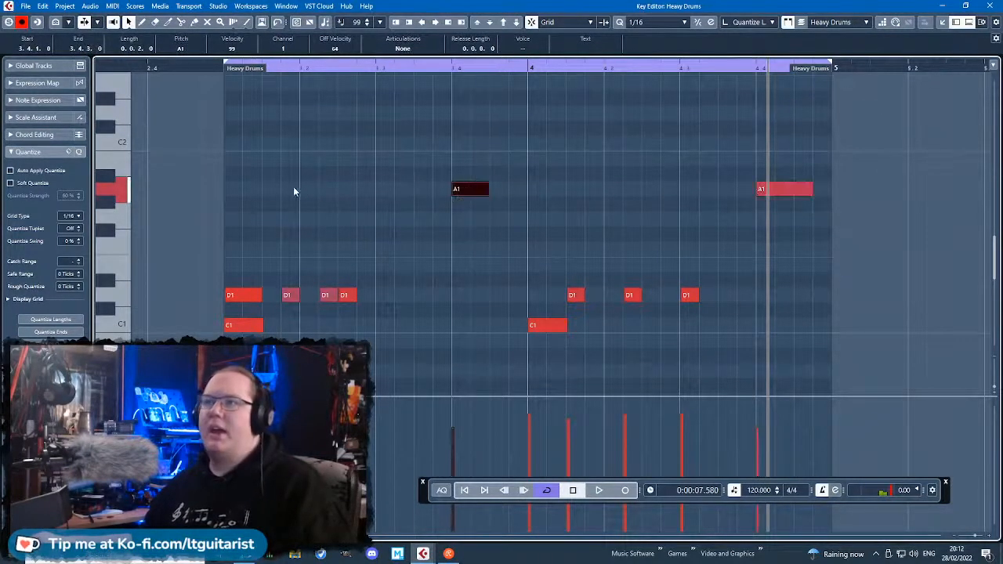
drag(301, 192, 346, 195)
drag(612, 189, 640, 189)
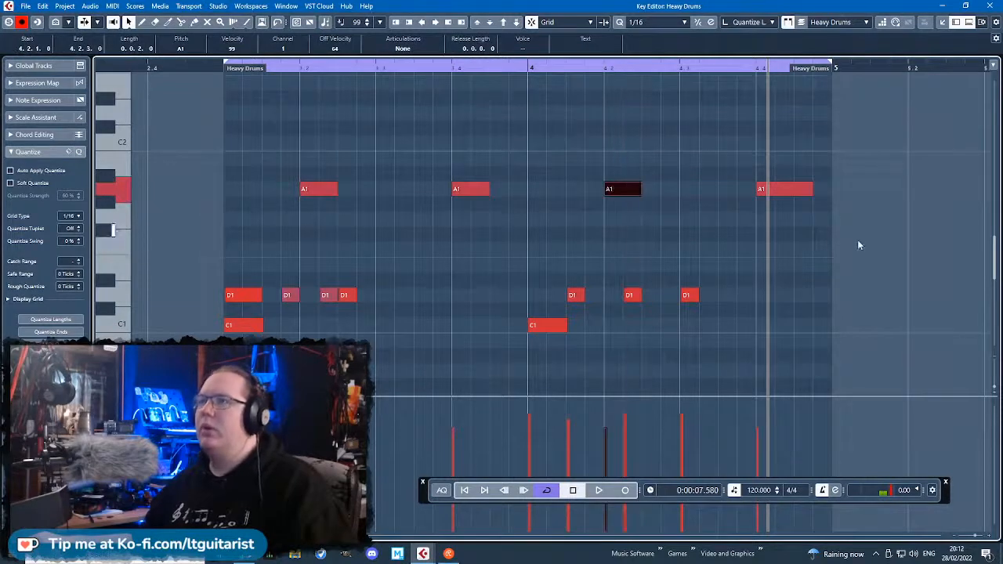
drag(861, 238, 298, 179)
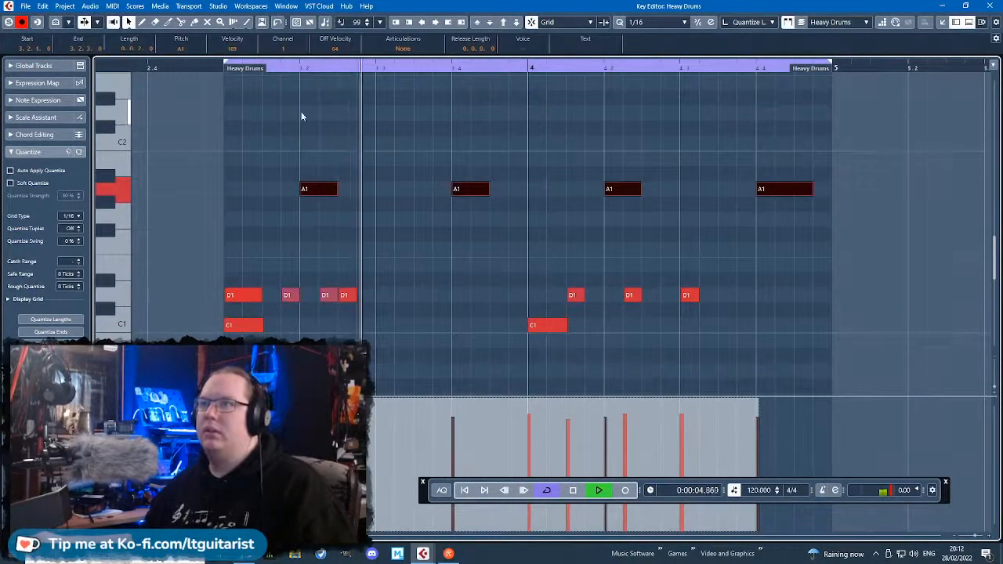
Shorten the A1 note at 4.4.1 to end at 4.4.3, and raise the velocity of the D1 hit at 4.3.1.
click(327, 115)
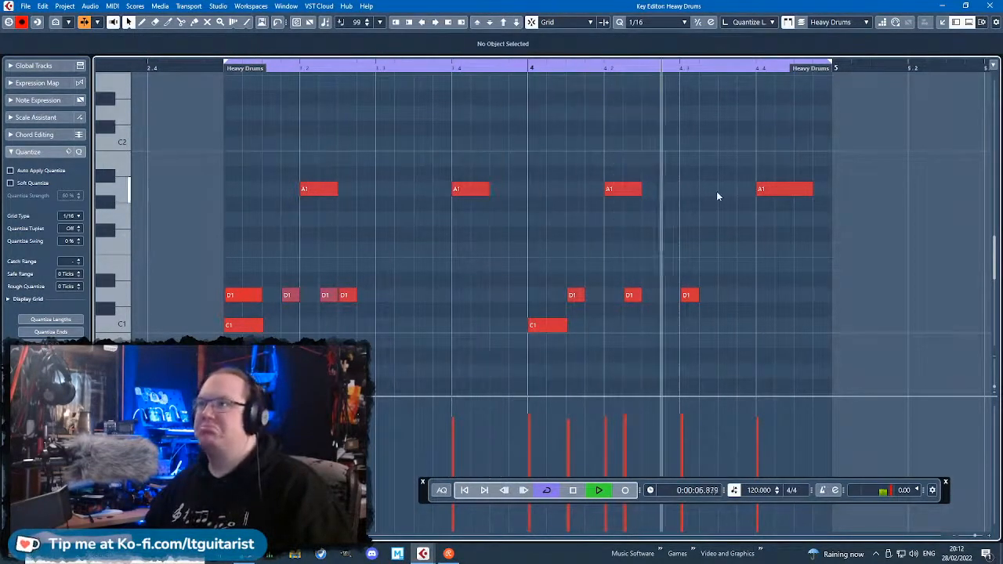
drag(811, 189, 793, 190)
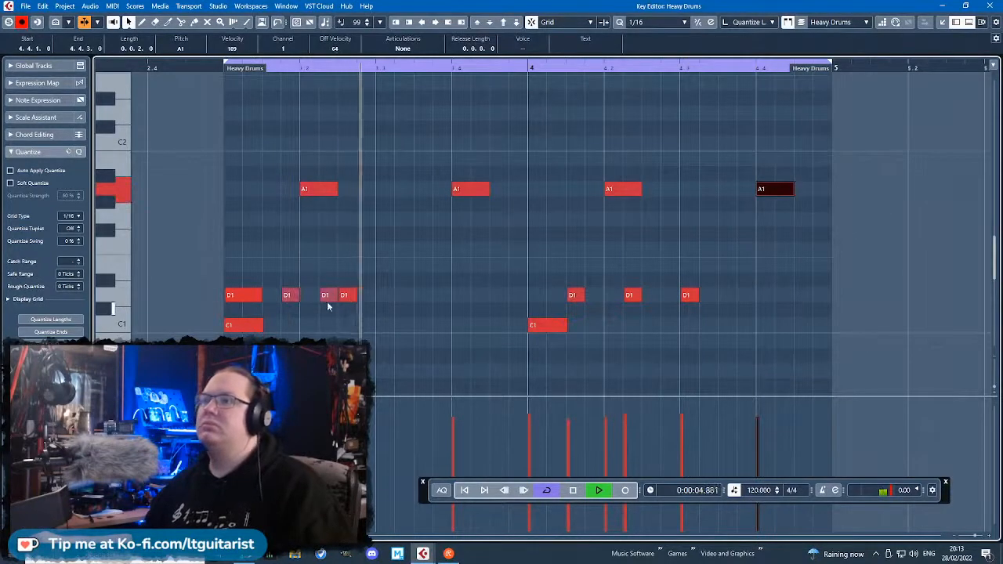
drag(191, 279, 700, 311)
click(695, 354)
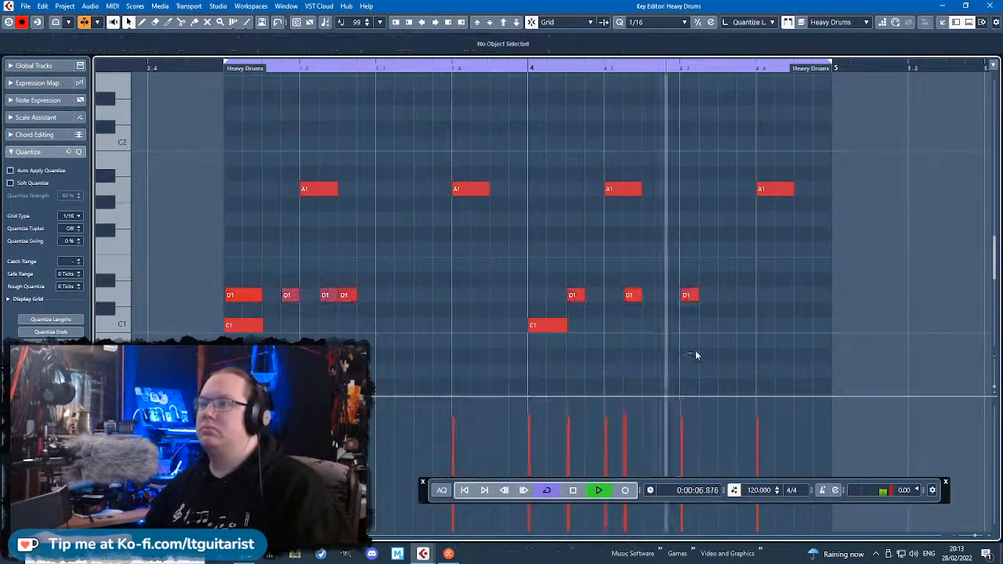
click(689, 295)
shift+click(328, 295)
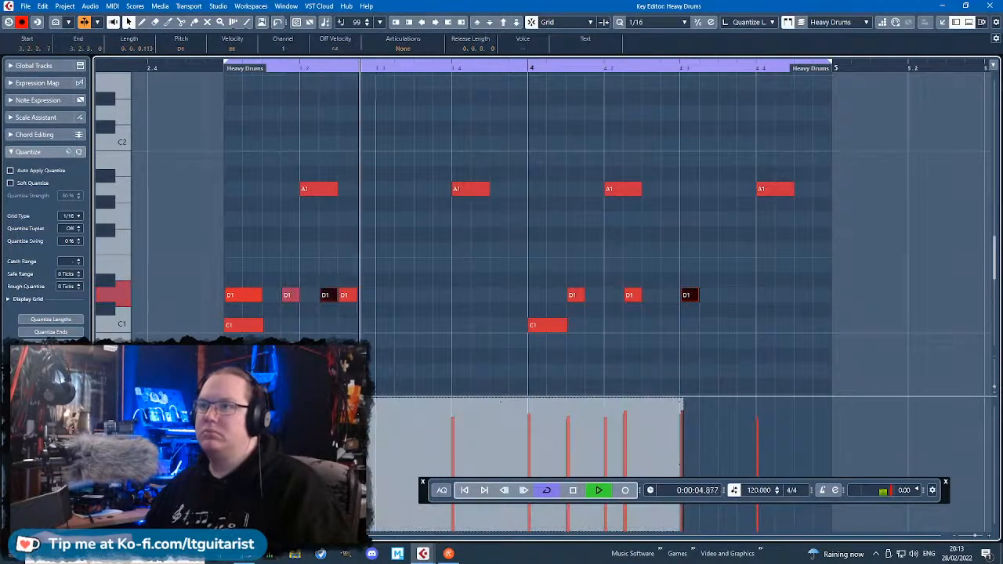
click(465, 262)
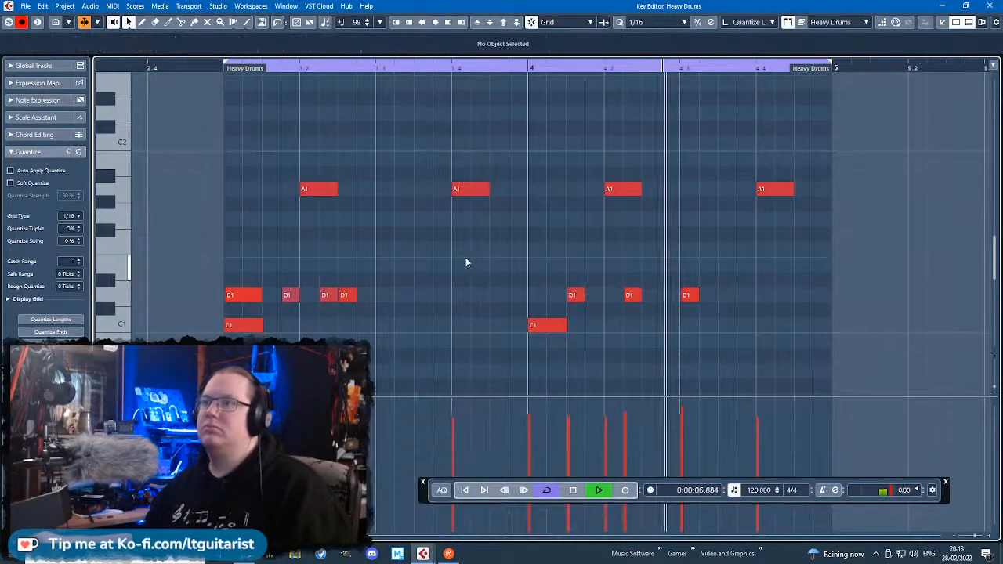
Check the start positions of the second-beat D1 hit and the fourth-beat A1 hit in bar 3, and stop playback.
scroll(346, 291, up, 3)
click(344, 294)
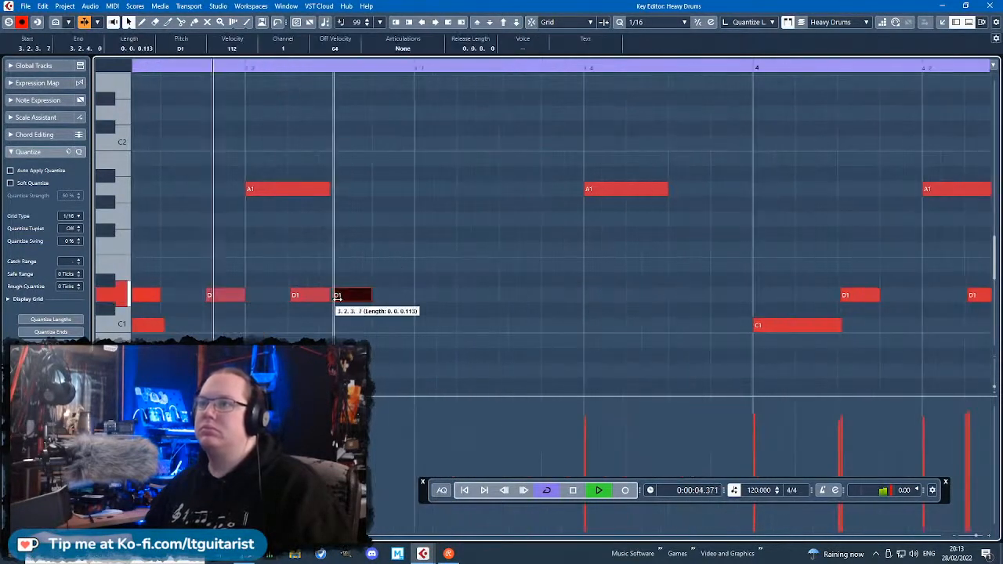
click(586, 189)
scroll(588, 250, up, 3)
scroll(586, 252, down, 3)
key(space)
Try sixteenth-note D#2 hits at 3.1.3 and 3.2.4, play the loop, and duplicate the pair.
drag(402, 166, 415, 228)
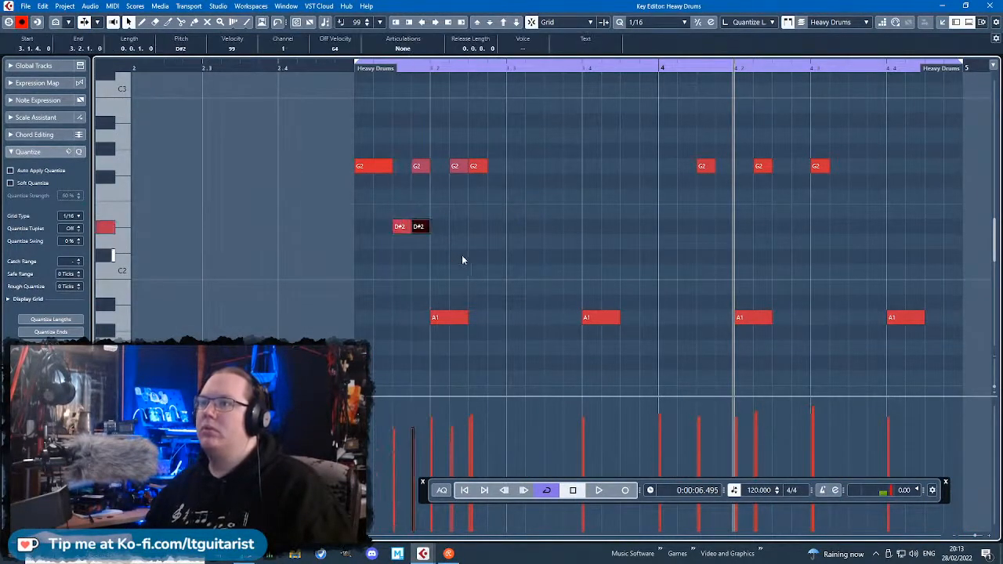
click(373, 69)
key(space)
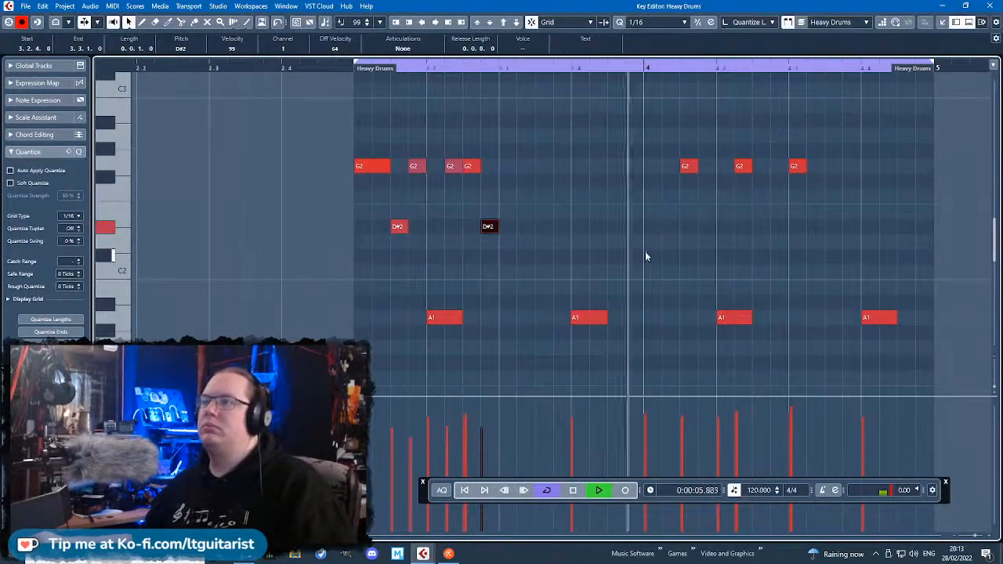
drag(597, 262, 395, 210)
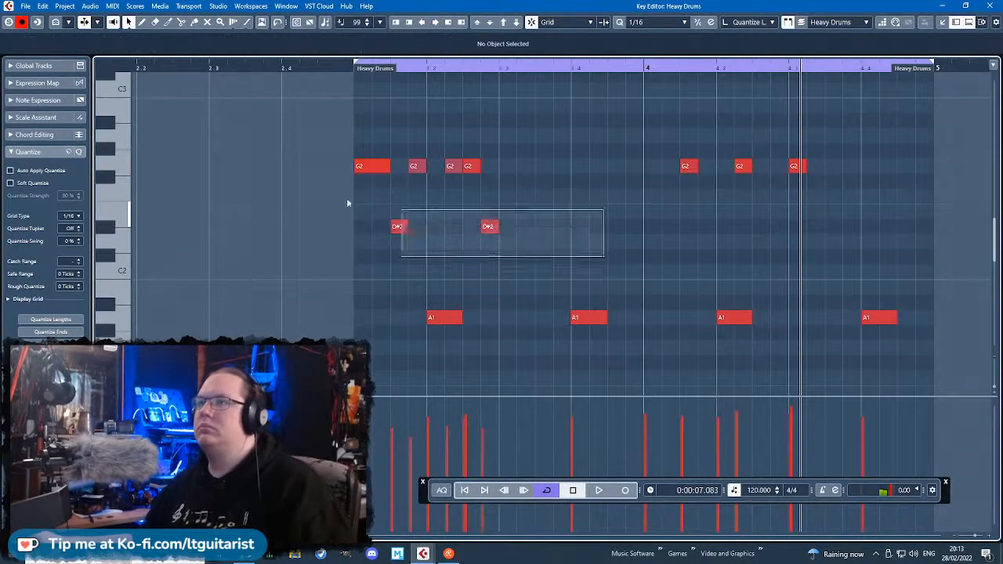
key(alt+d)
Delete the duplicated D#2 pair, try D#2 hits at 3.2.2, 3.2.3 and 3.3.1 with higher velocities, and play the loop.
drag(673, 261, 504, 205)
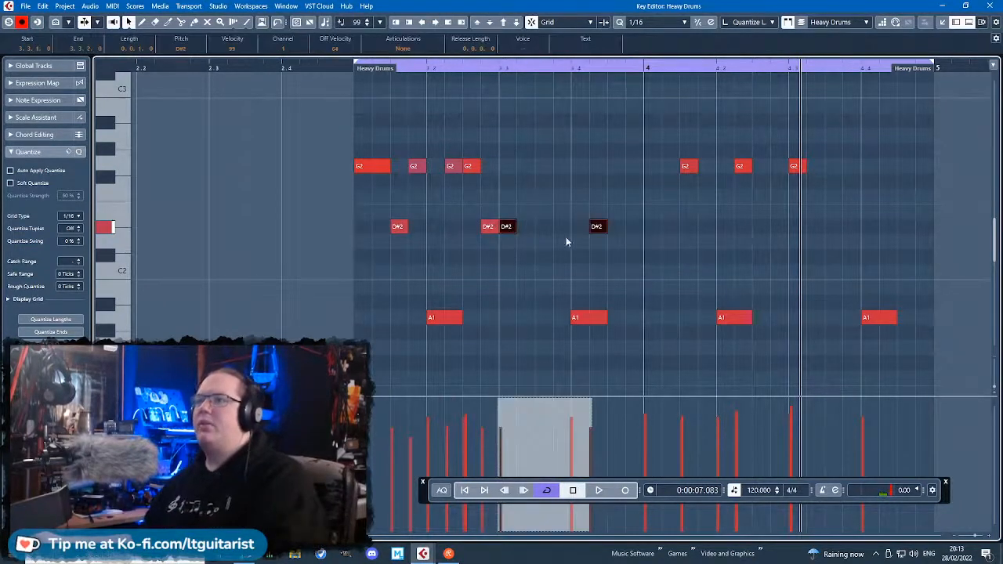
key(Delete)
drag(598, 245, 453, 227)
click(481, 230)
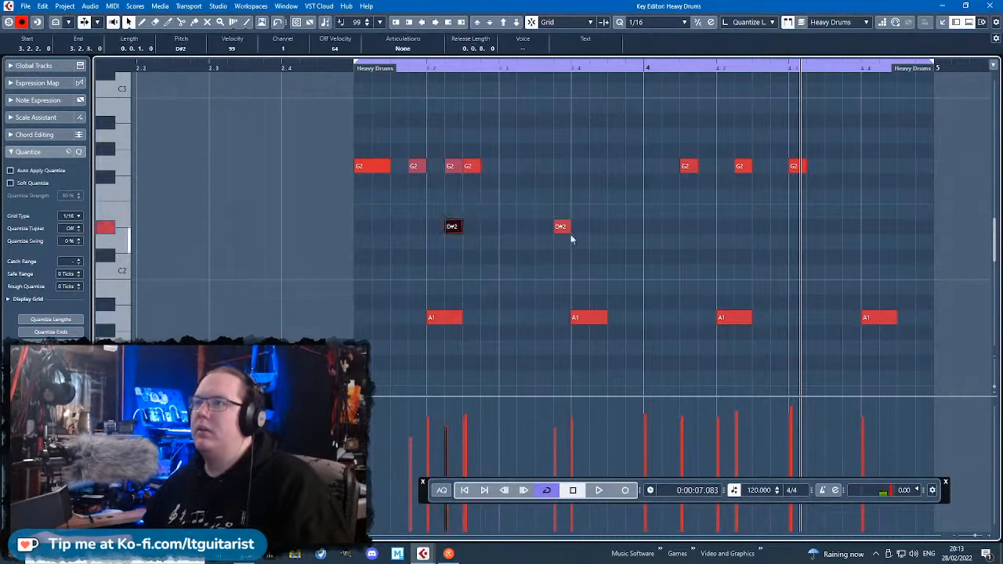
drag(561, 228, 507, 229)
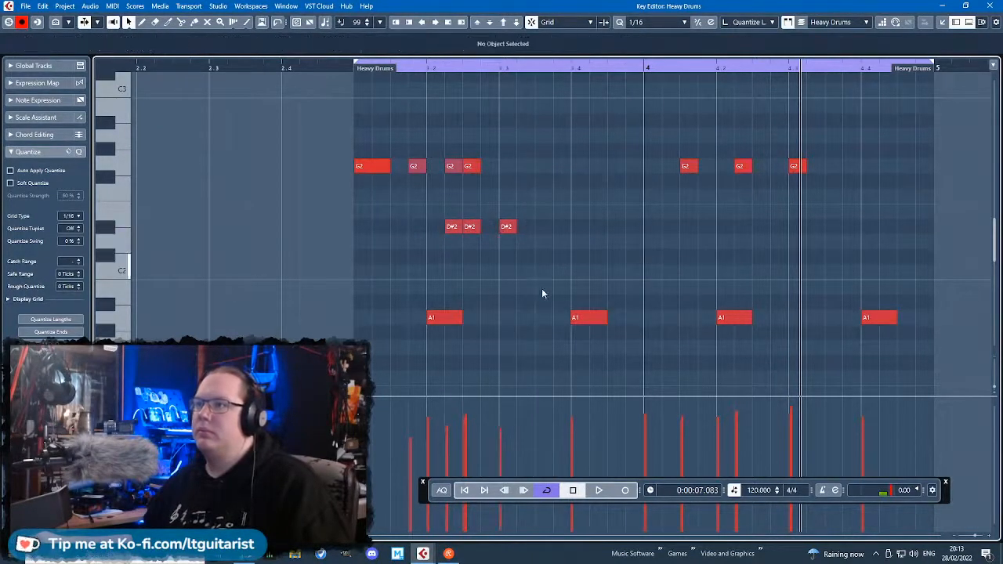
drag(541, 288, 446, 235)
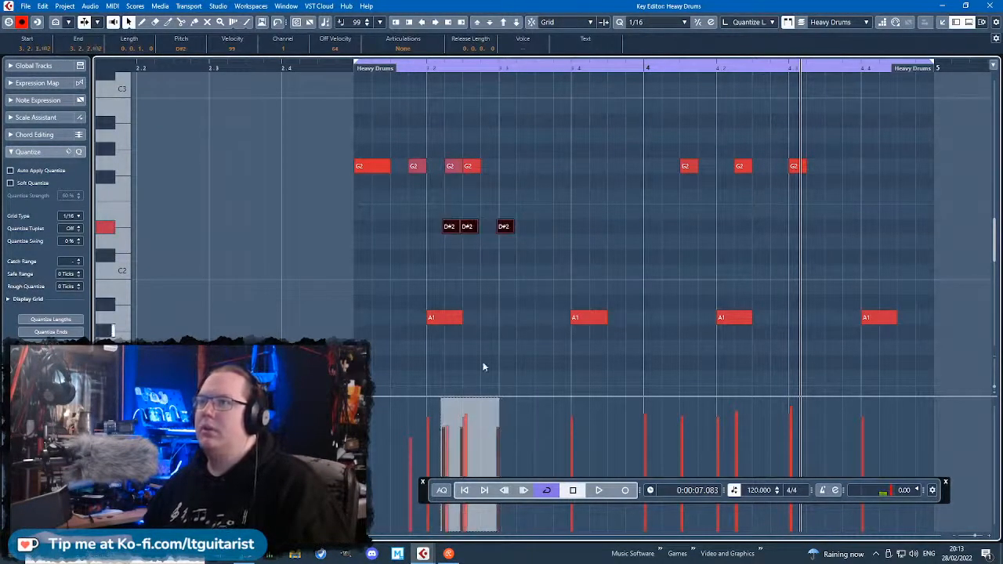
key(space)
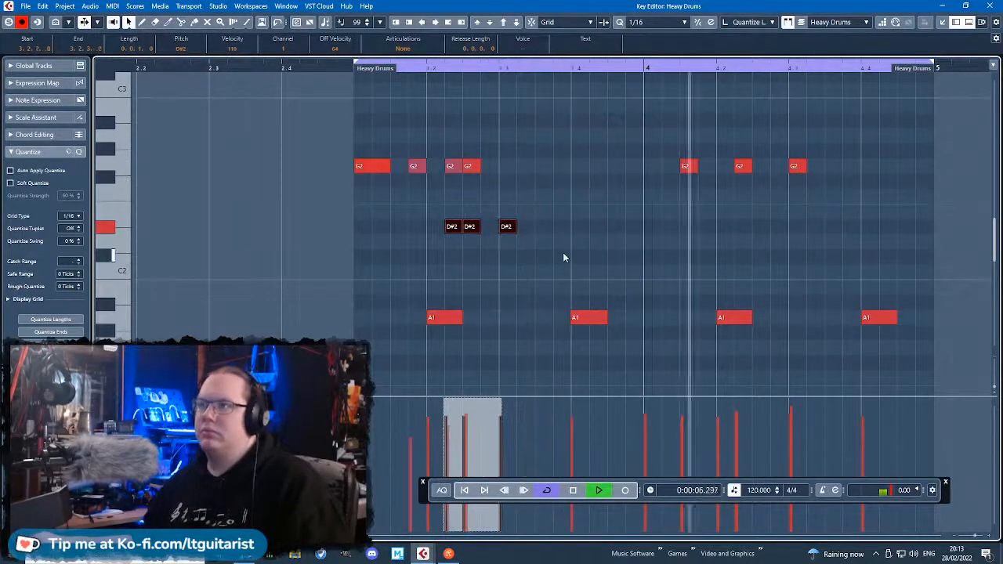
Stop playback, undo the last change and delete all the D#2 hits.
key(space)
key(ctrl+z)
drag(642, 262, 444, 228)
key(Delete)
Duplicate the three G2 hits in bar 4 and place the copies on F2 at 4.1.3, 4.2.2 and 4.3.1.
drag(894, 199, 635, 111)
key(ctrl+d)
drag(819, 166, 680, 198)
Copy the A1 hits on beats 2 and 4 of both bars up to F2 and shorten the copies.
mouse_move(627, 289)
mouse_down()
mouse_move(405, 354)
mouse_move(893, 305)
mouse_move(901, 318)
mouse_up()
mouse_move(861, 275)
mouse_down()
mouse_move(651, 210)
mouse_move(709, 262)
mouse_up()
drag(429, 280, 914, 323)
drag(435, 317, 430, 198)
drag(889, 194, 871, 196)
click(709, 114)
Align the start of the F2 hit at 4.2.2 with the grid and play the loop from bar 3.
scroll(743, 223, up, 2)
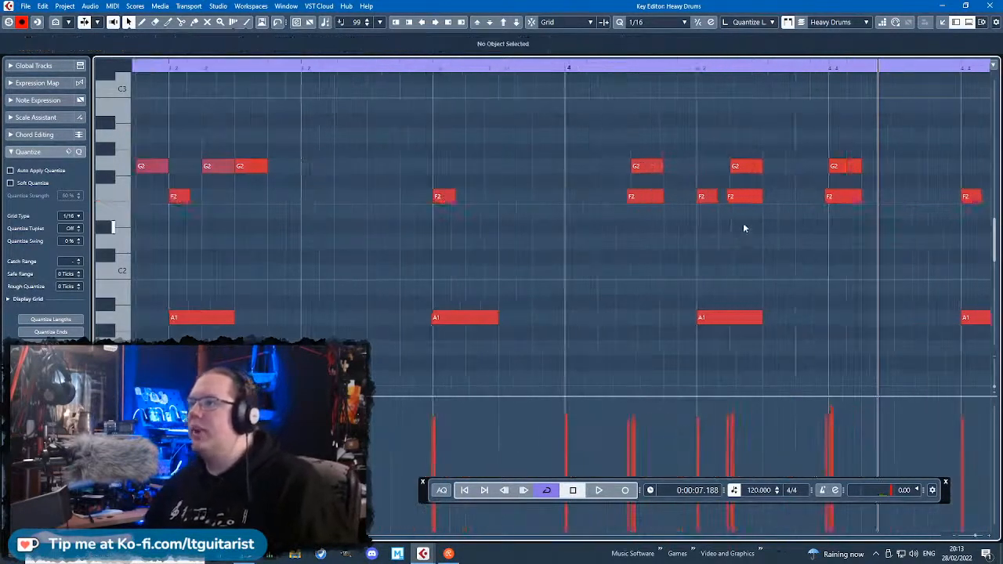
click(741, 195)
scroll(689, 195, down, 2)
click(370, 86)
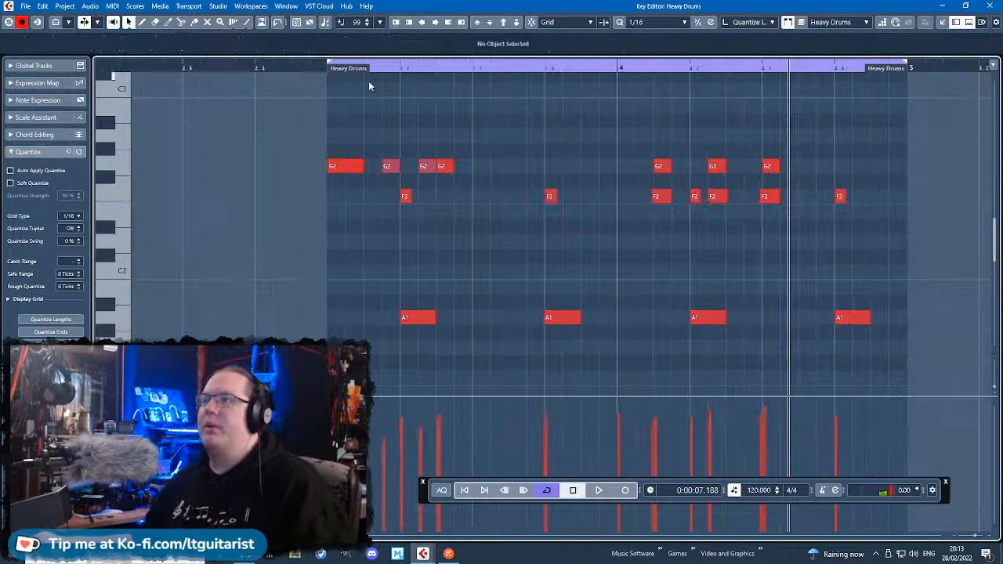
click(318, 69)
key(space)
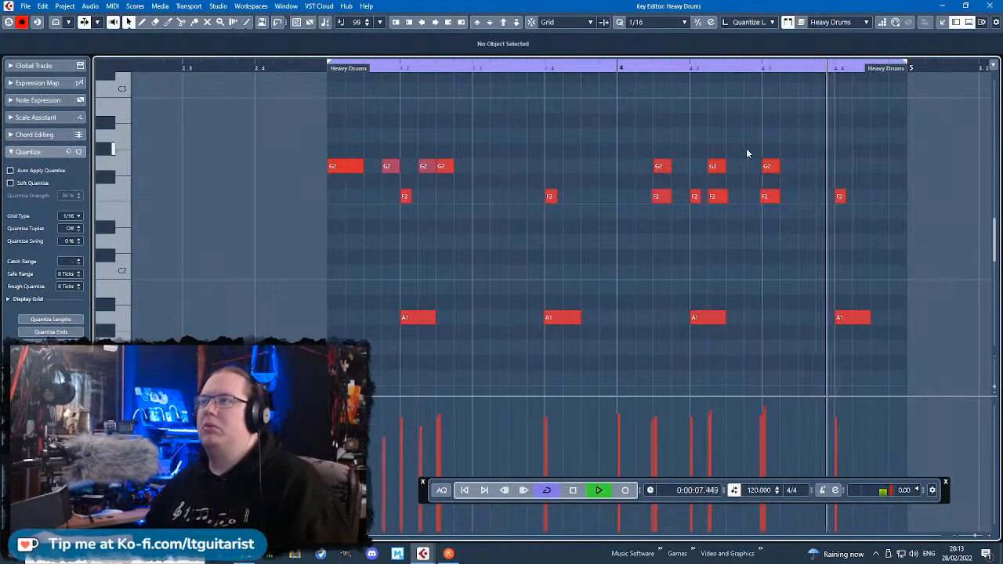
Move the last F2 hit to 4.4.2, add F2 hits at 4.4.3 and 4.4.4, raise their velocities, and play the loop.
scroll(885, 247, up, 1)
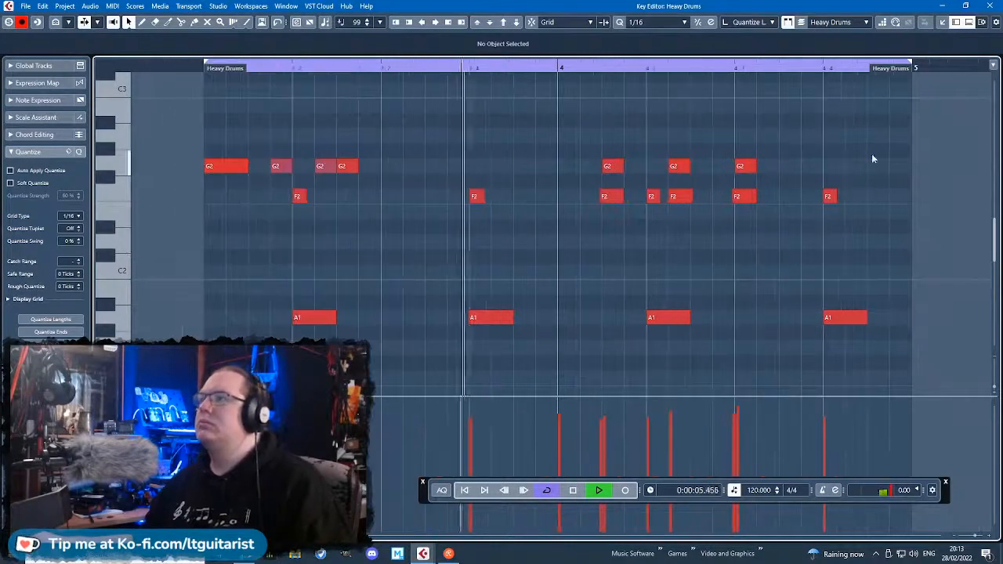
scroll(960, 239, up, 1)
key(space)
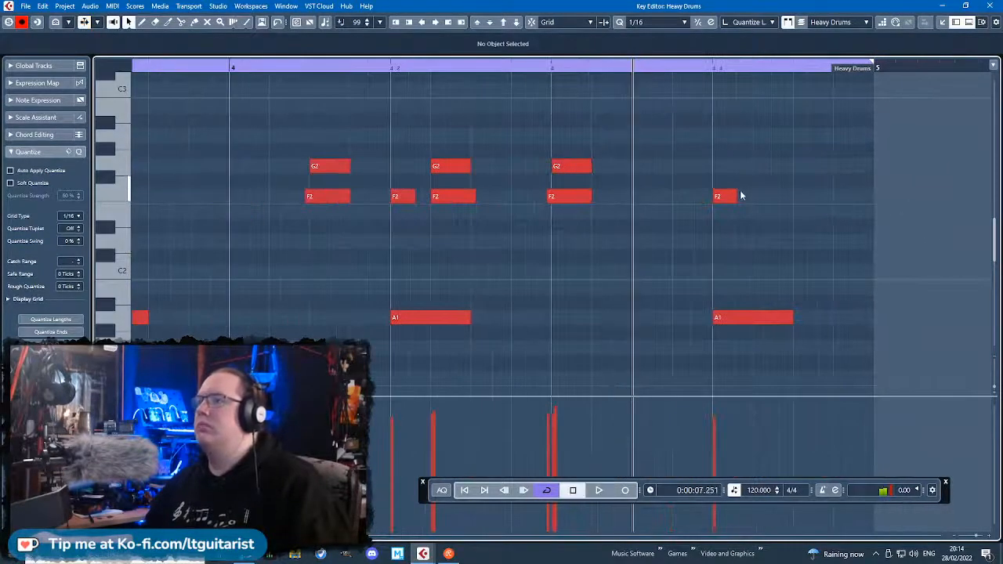
drag(741, 195, 828, 197)
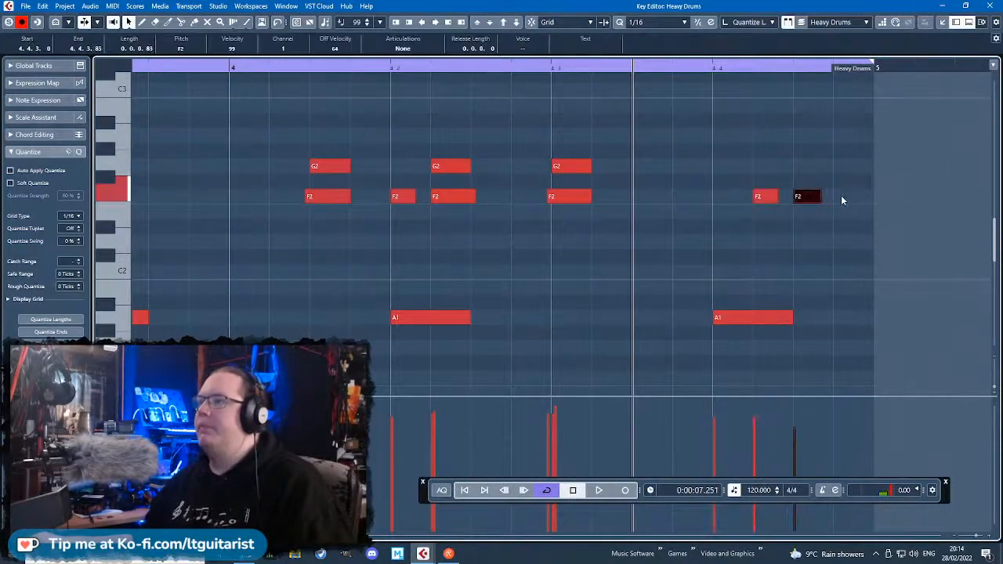
click(840, 196)
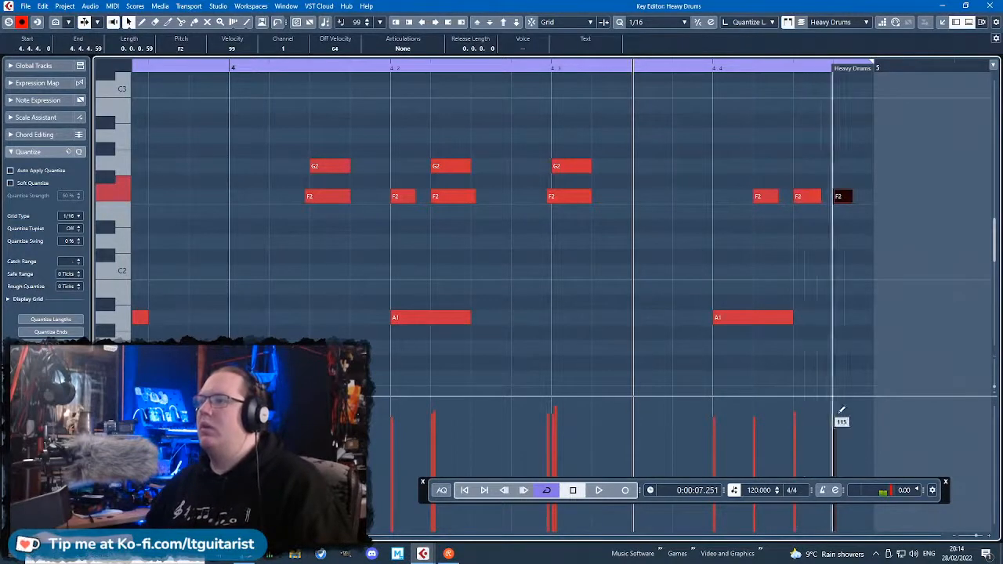
click(893, 128)
key(space)
scroll(796, 228, down, 3)
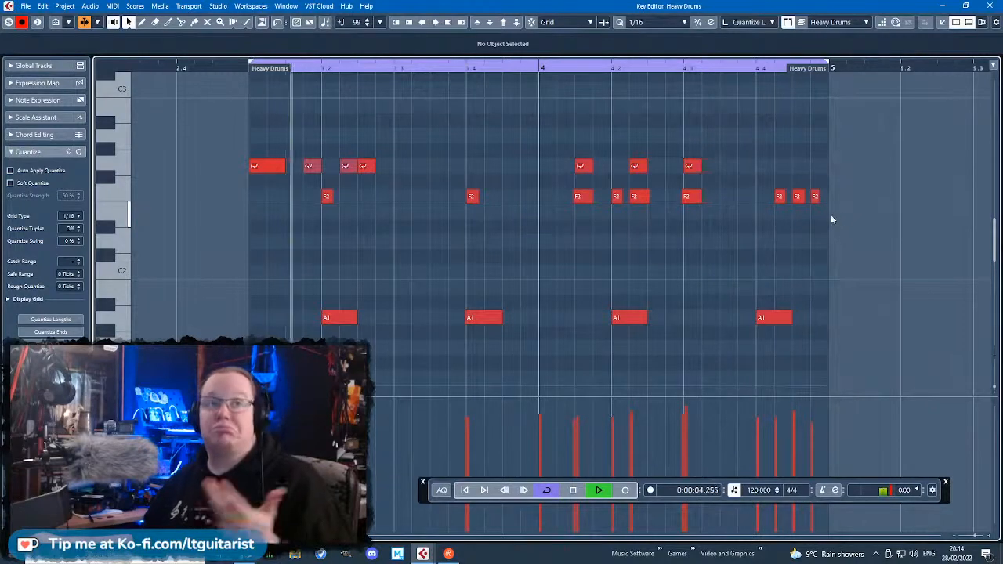
Return to the project, stop playback, create a Drum Kit part spanning bars 3 and 4, and open it for editing.
click(988, 6)
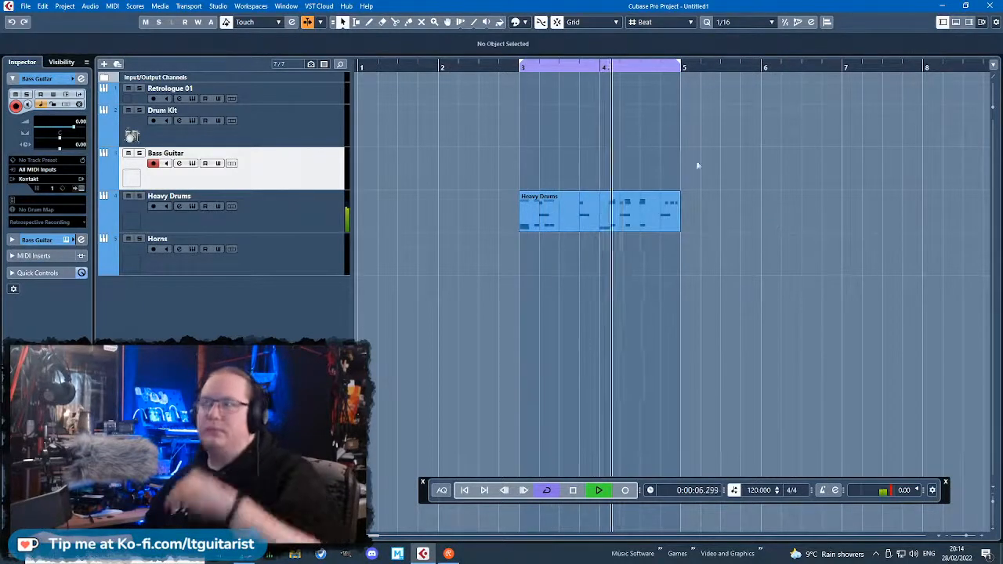
key(space)
double_click(595, 130)
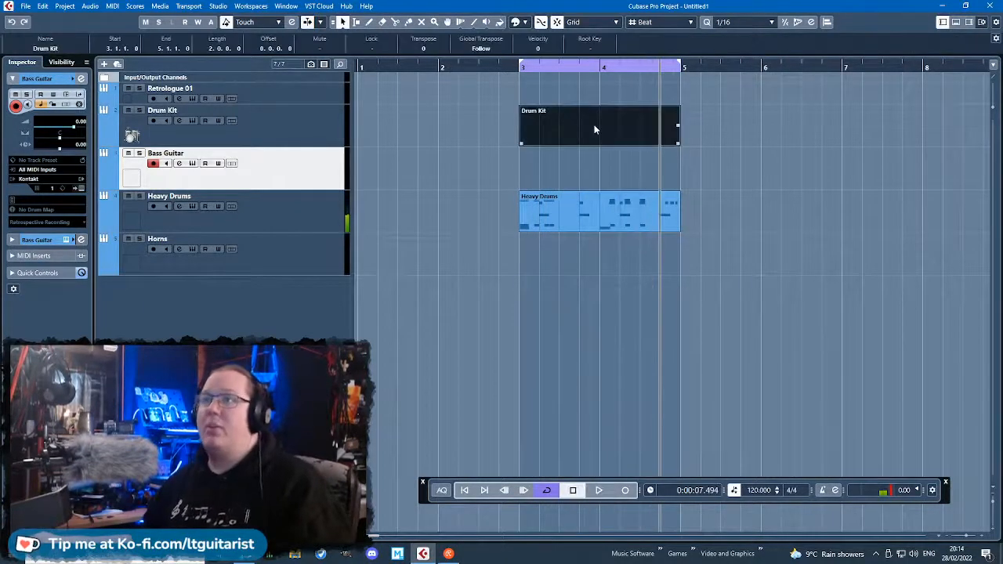
double_click(593, 128)
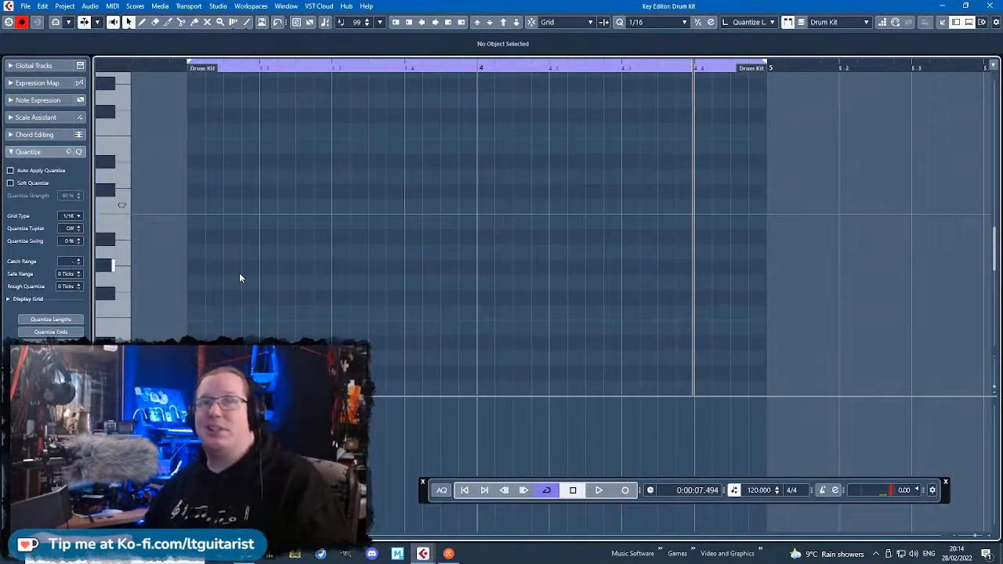
Add sixteenth-note C1 hits on every beat of bars 3 and 4 in the Drum Kit part and play the loop.
scroll(229, 290, down, 3)
double_click(214, 260)
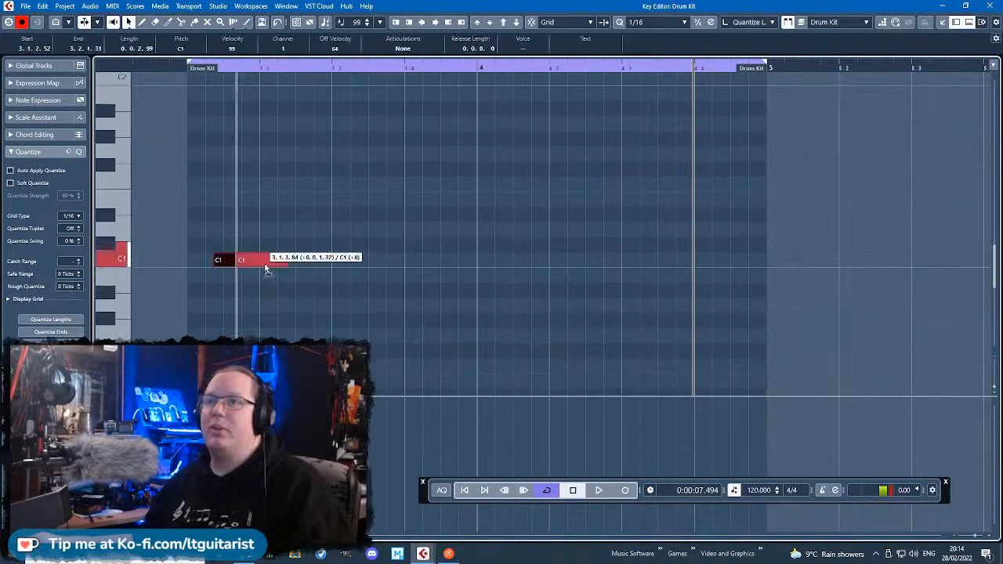
drag(265, 266, 206, 265)
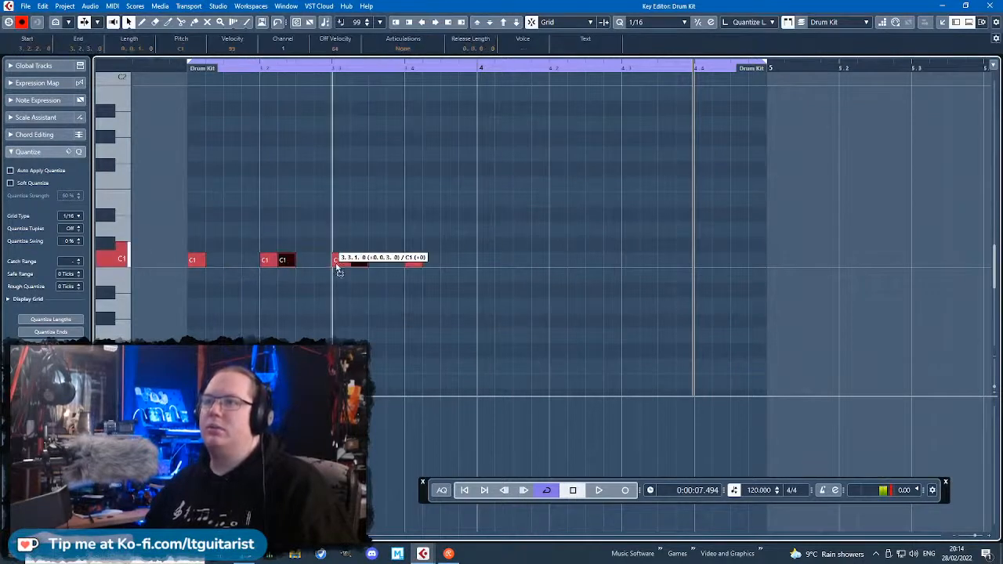
drag(336, 266, 337, 266)
key(ctrl+a)
key(ctrl+d)
drag(431, 262, 481, 267)
click(207, 167)
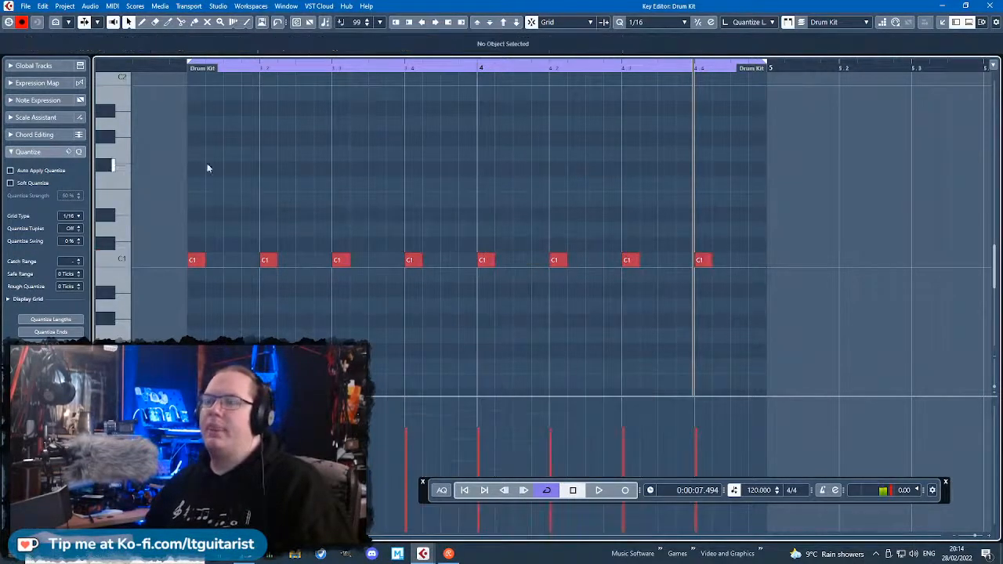
double_click(176, 69)
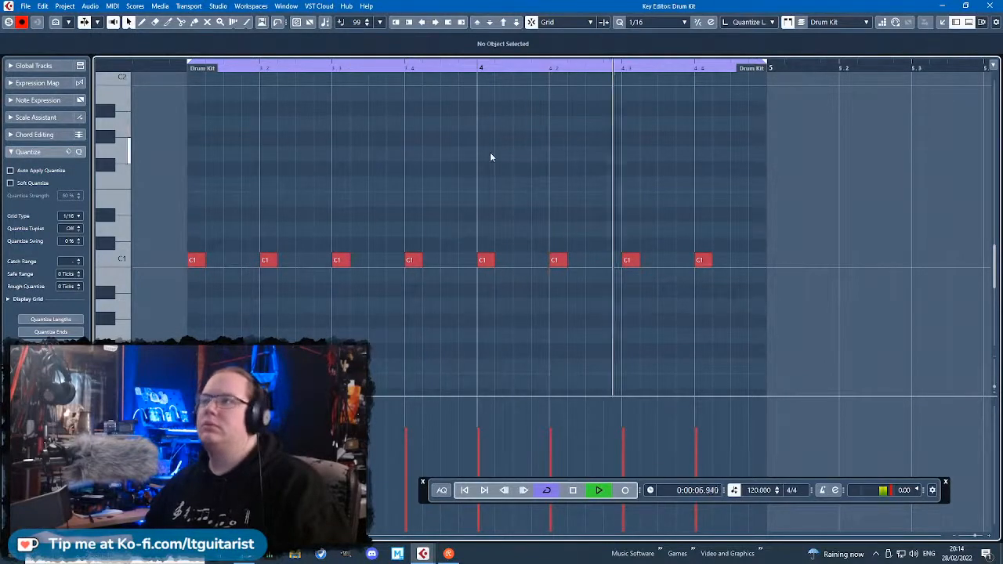
key(space)
Add eighth-note F1 hits on every beat of bars 3 and 4 and select them all.
mouse_move(305, 185)
mouse_down()
mouse_move(337, 185)
mouse_move(207, 185)
mouse_move(277, 190)
mouse_move(201, 172)
mouse_move(351, 190)
mouse_up()
key(ctrl+d)
key(ctrl+d)
mouse_move(481, 201)
mouse_down()
mouse_move(200, 170)
mouse_move(495, 190)
mouse_up()
drag(857, 197, 207, 148)
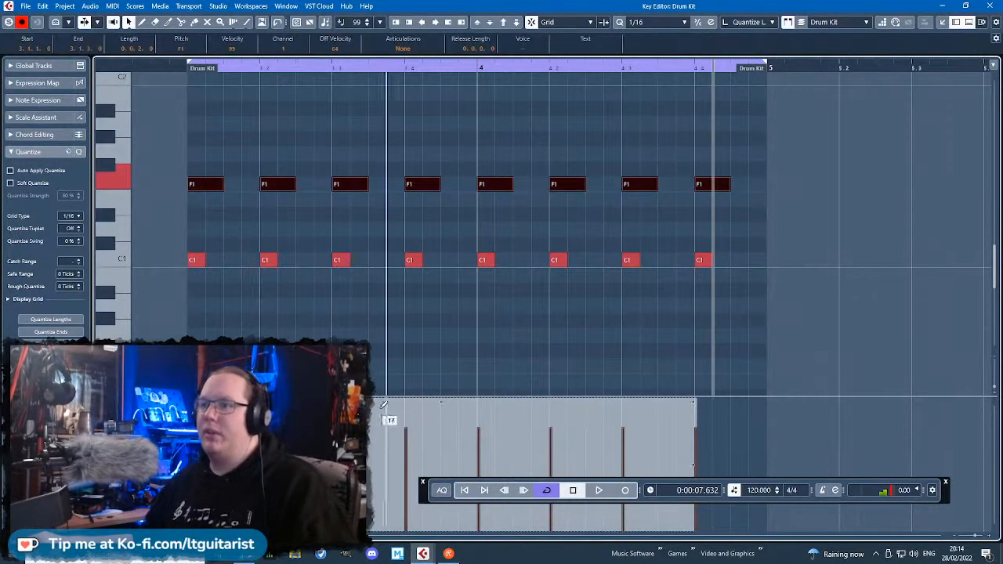
Duplicate the F1 hits onto the off-beats with velocity 81, and trim all F1 starts slightly past the grid.
key(ctrl+d)
drag(750, 186, 244, 187)
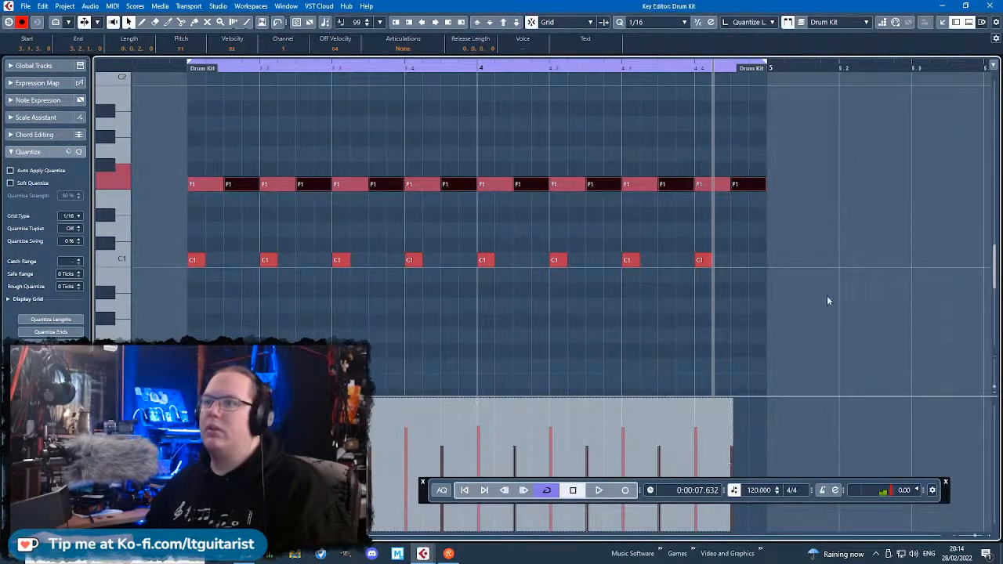
drag(861, 236, 157, 151)
drag(188, 190, 189, 190)
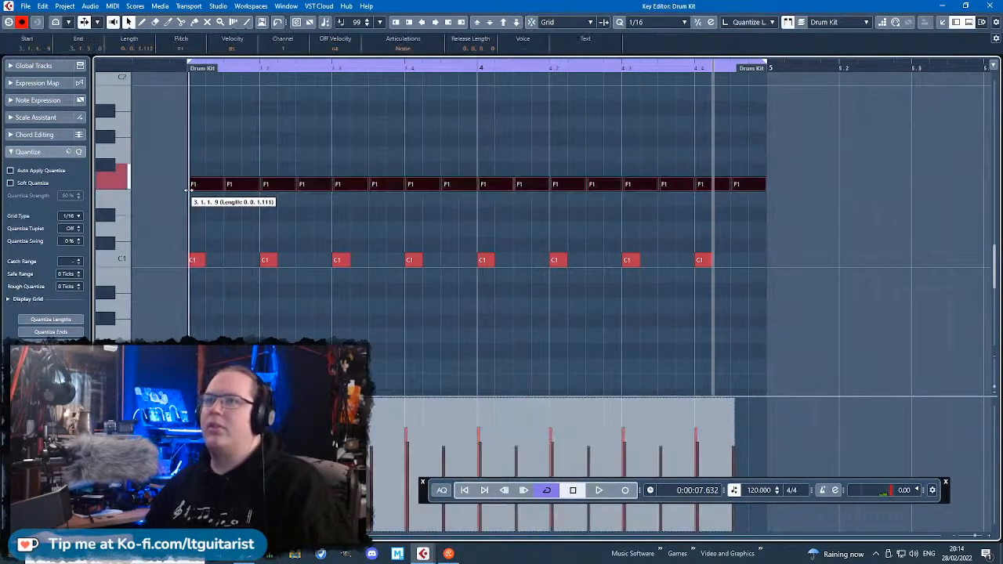
click(862, 229)
Rework beat 4 of bar 4 with a short G1 hit at 4.4.2 and louder, short F1 hits at 4.4.3 and 4.4.4.
scroll(862, 229, up, 3)
drag(622, 189, 605, 154)
click(656, 186)
drag(693, 193, 664, 190)
drag(628, 422, 687, 402)
scroll(680, 391, down, 3)
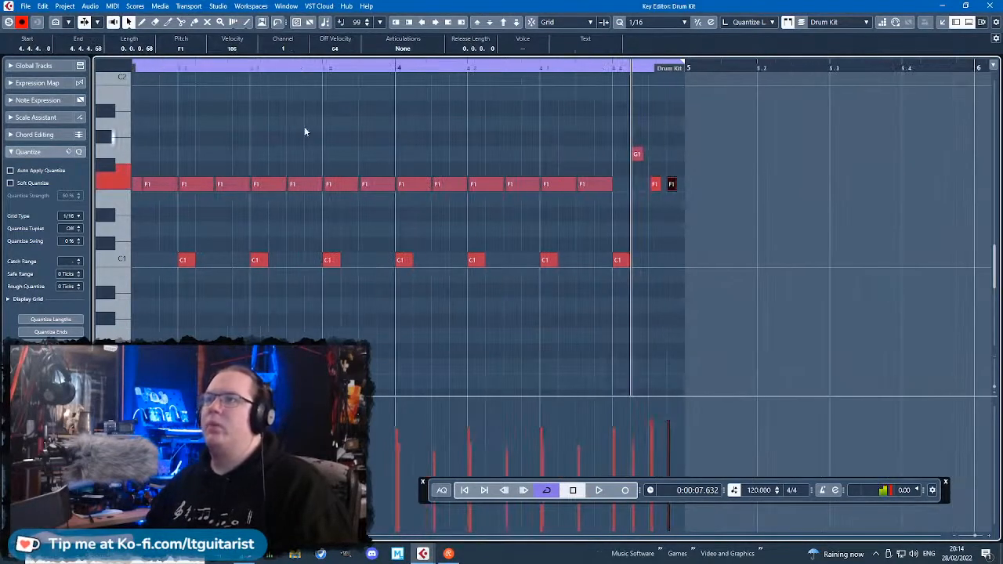
Return to the project arrangement and select the Drum Kit track.
click(988, 6)
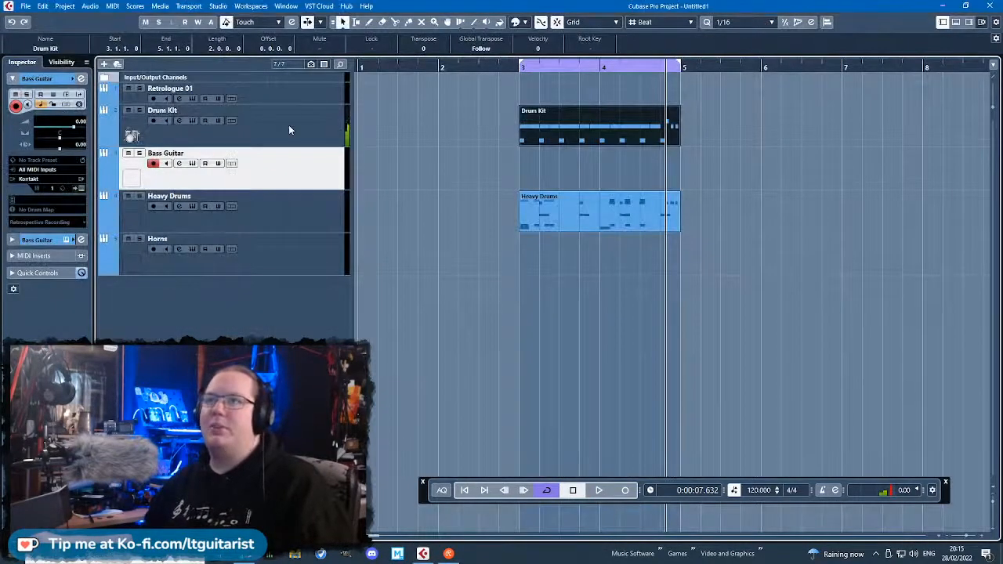
click(193, 124)
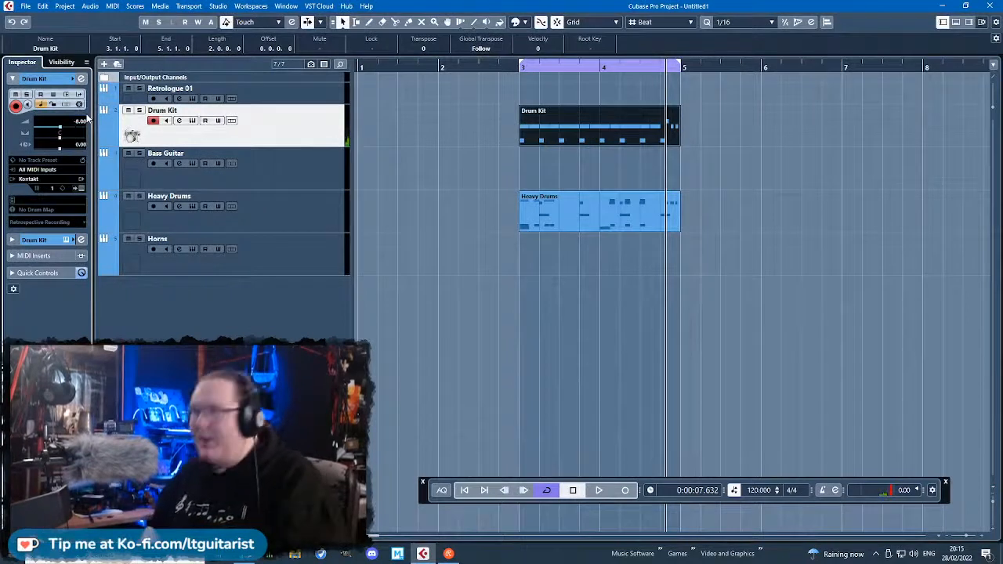
Select the Heavy Drums track and play the arrangement from just before bar 3.
click(203, 200)
click(496, 73)
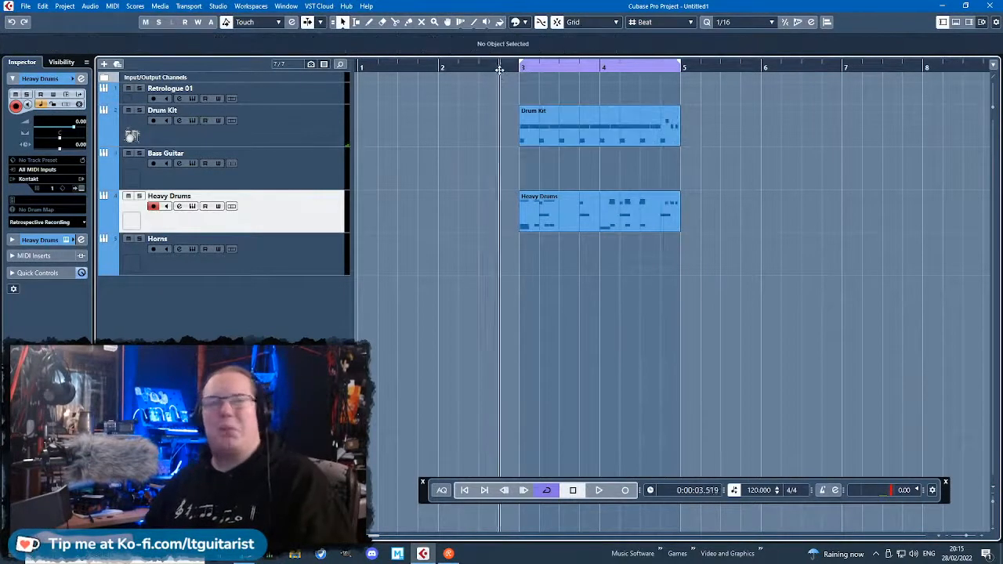
key(space)
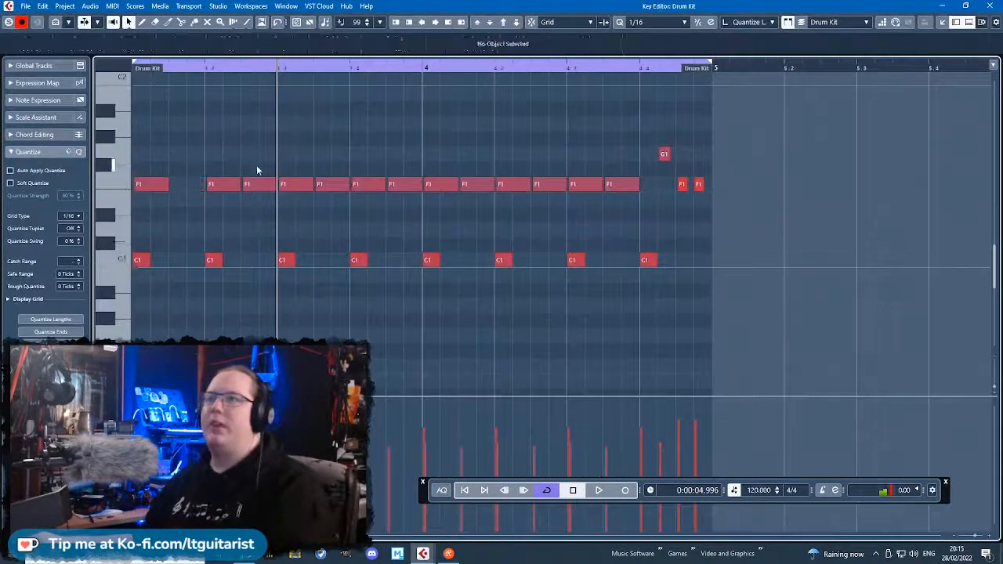
Thin the Drum Kit pattern in the Key Editor by deleting off-beat F1 hits across bars 3 and 4.
click(333, 184)
key(Delete)
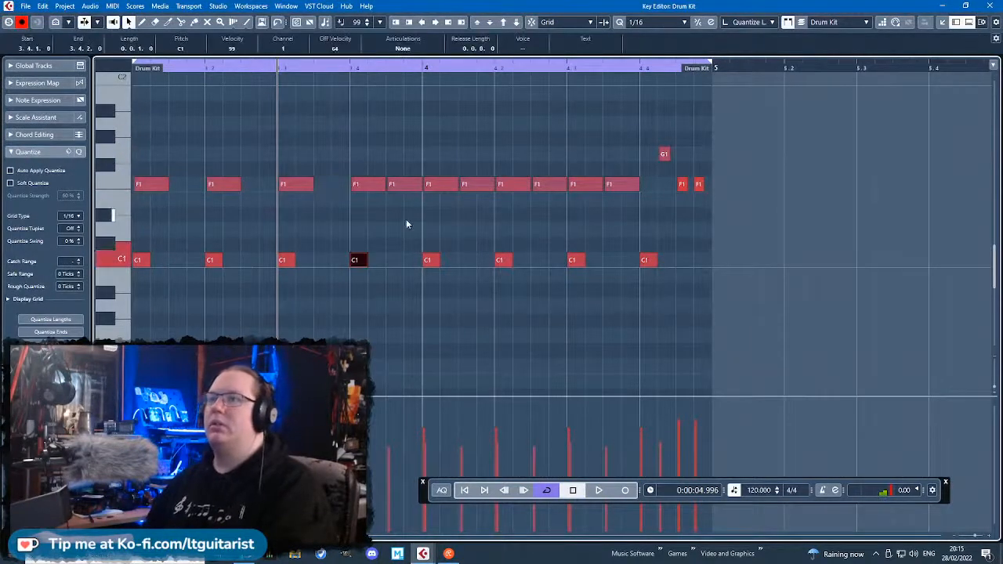
click(405, 185)
key(Delete)
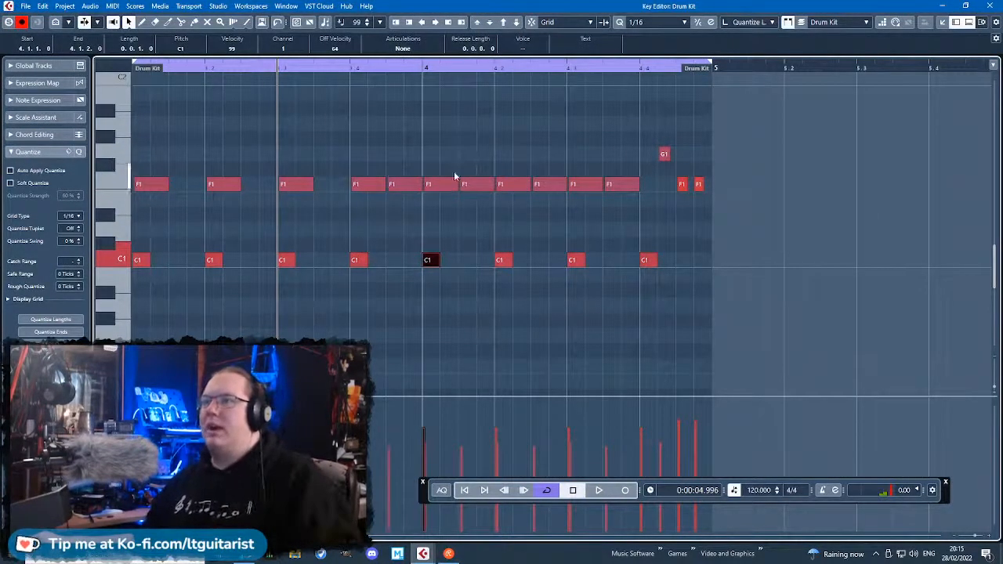
click(470, 184)
key(Delete)
click(541, 184)
key(Delete)
click(619, 185)
key(Delete)
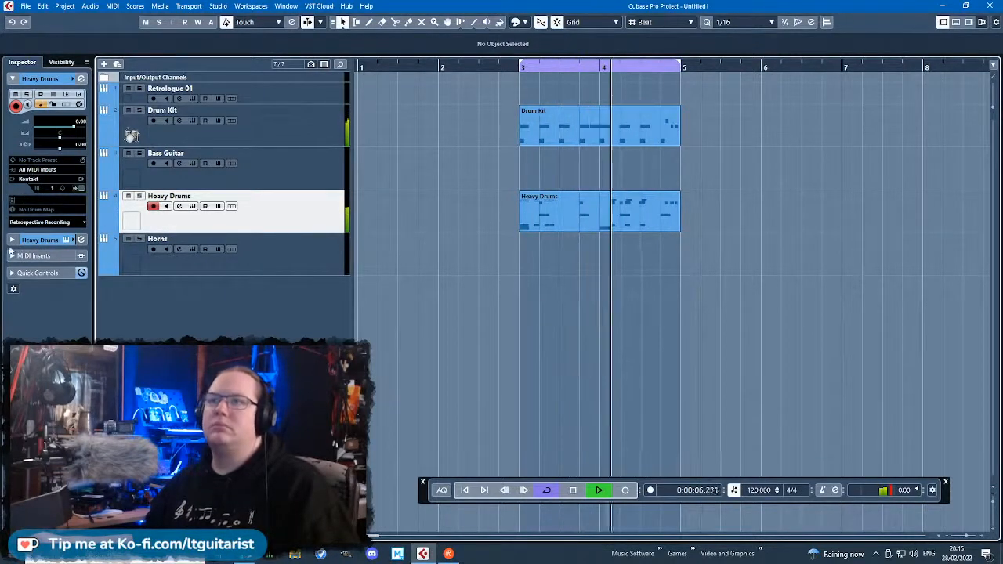
Show the audio insert slots of the Heavy Drums channel during playback.
click(35, 239)
click(13, 115)
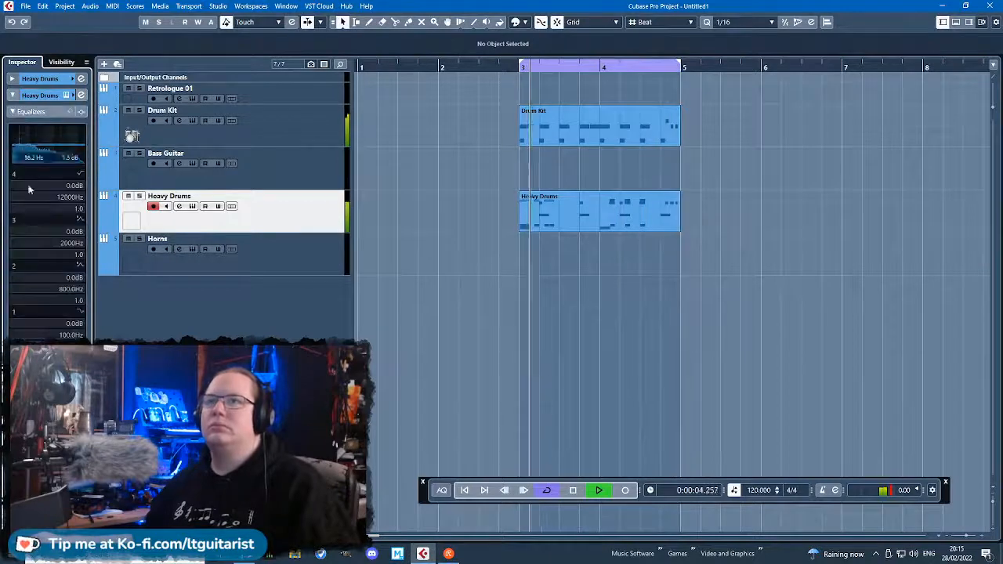
click(13, 360)
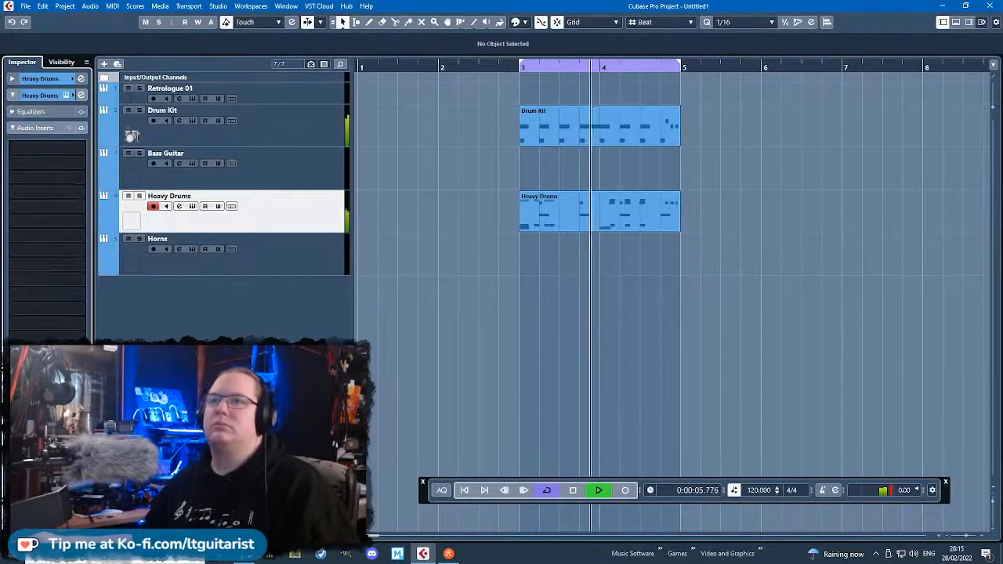
Insert the Steinberg Frequency EQ in Heavy Drums' first insert slot and search its presets for "percu".
click(81, 147)
click(25, 226)
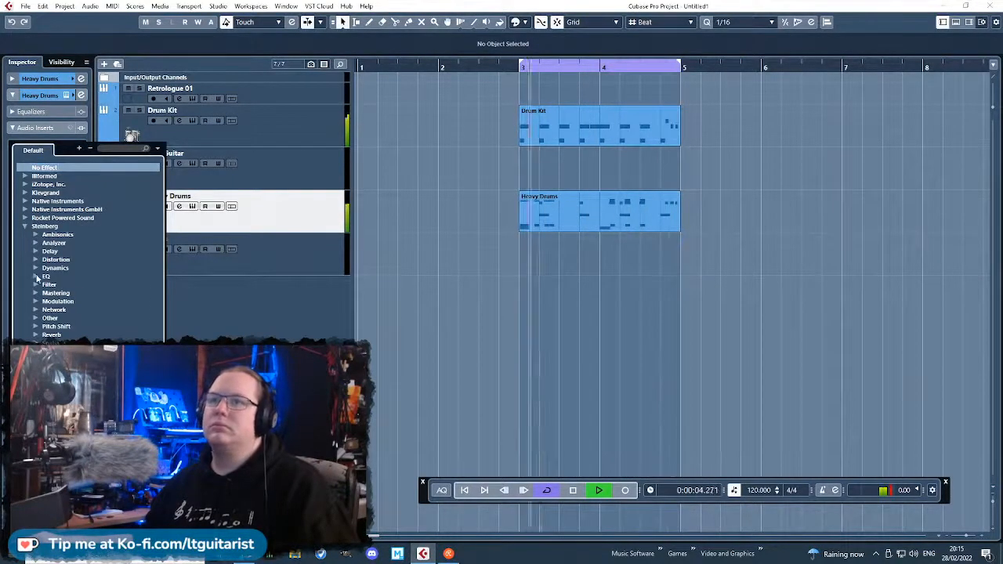
click(37, 277)
click(69, 293)
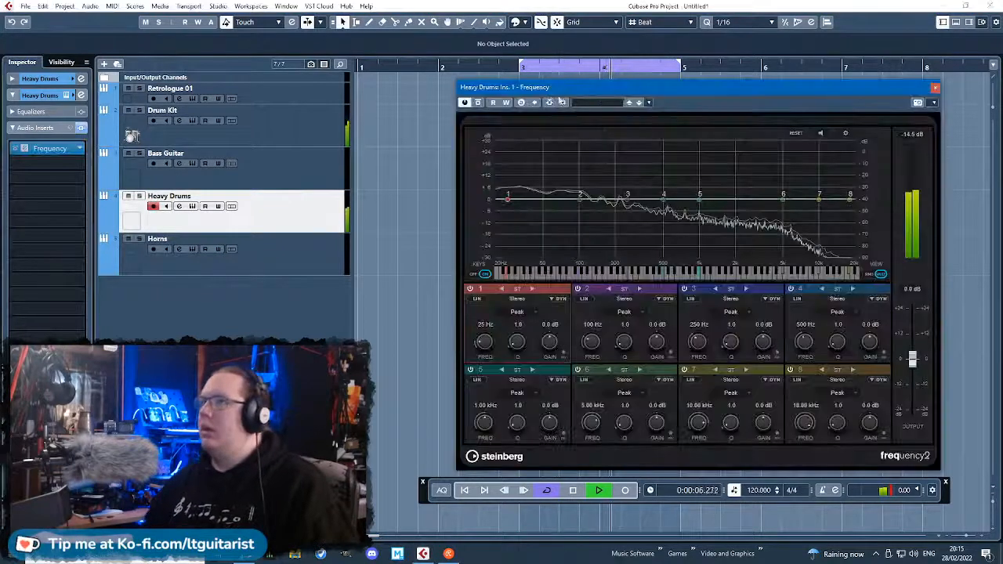
click(615, 111)
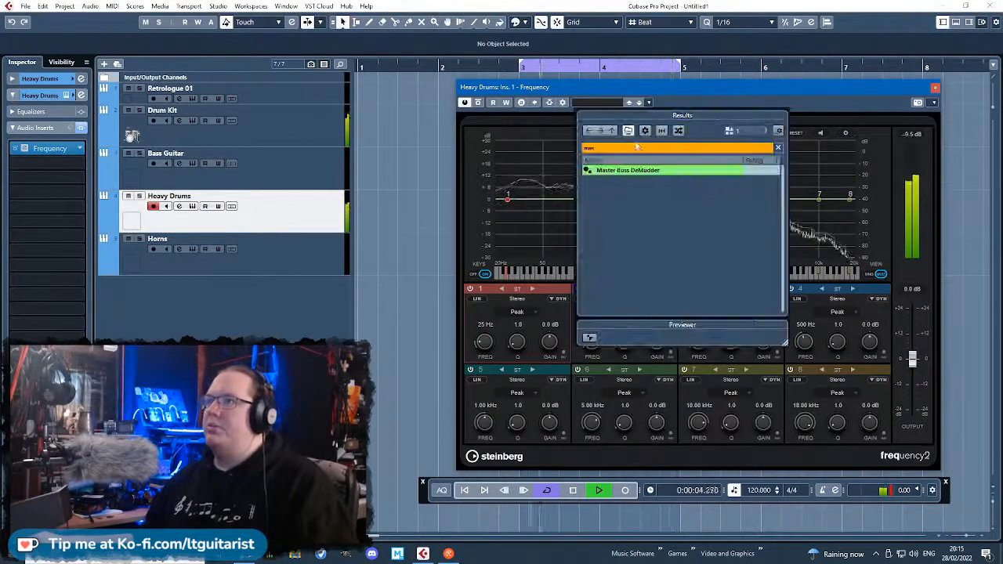
text(percu)
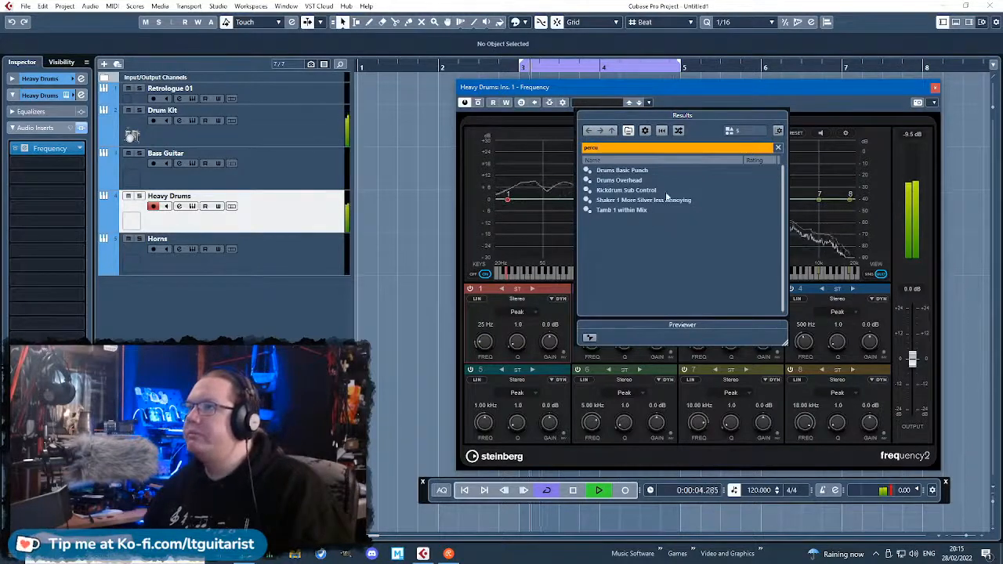
click(825, 109)
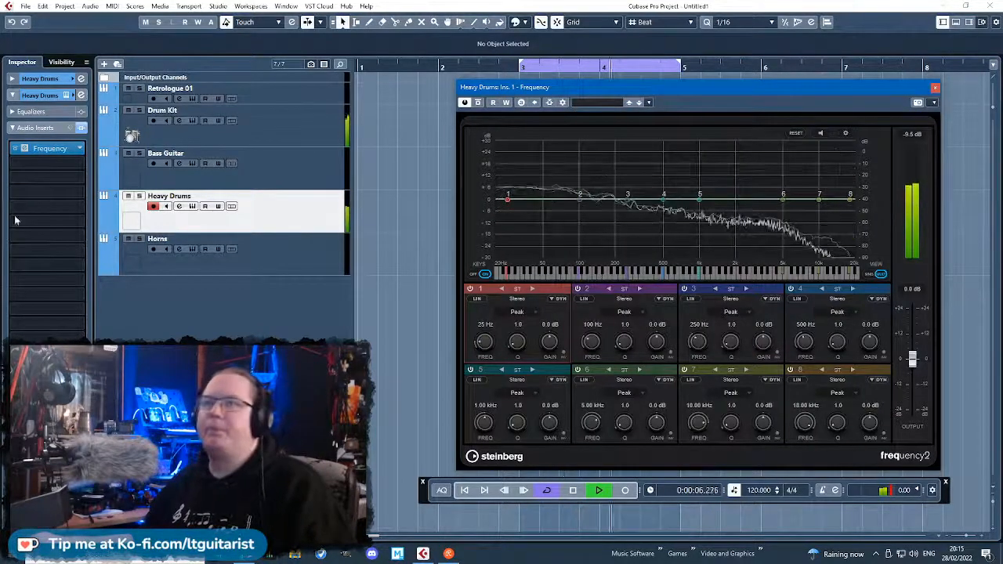
Replace the Frequency insert on Heavy Drums with Maximizer and load its Drum Buss Monster preset.
click(82, 152)
click(80, 151)
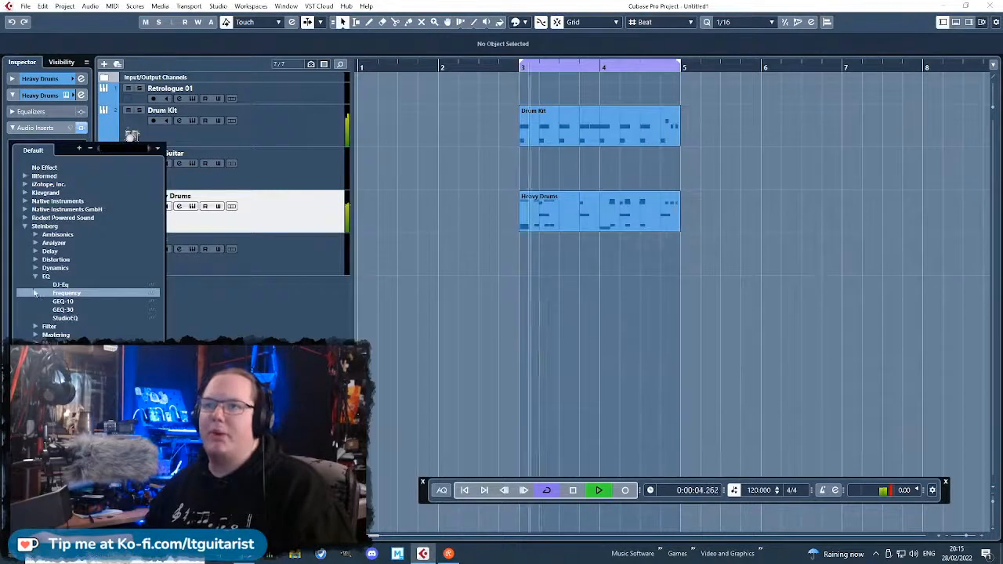
click(34, 273)
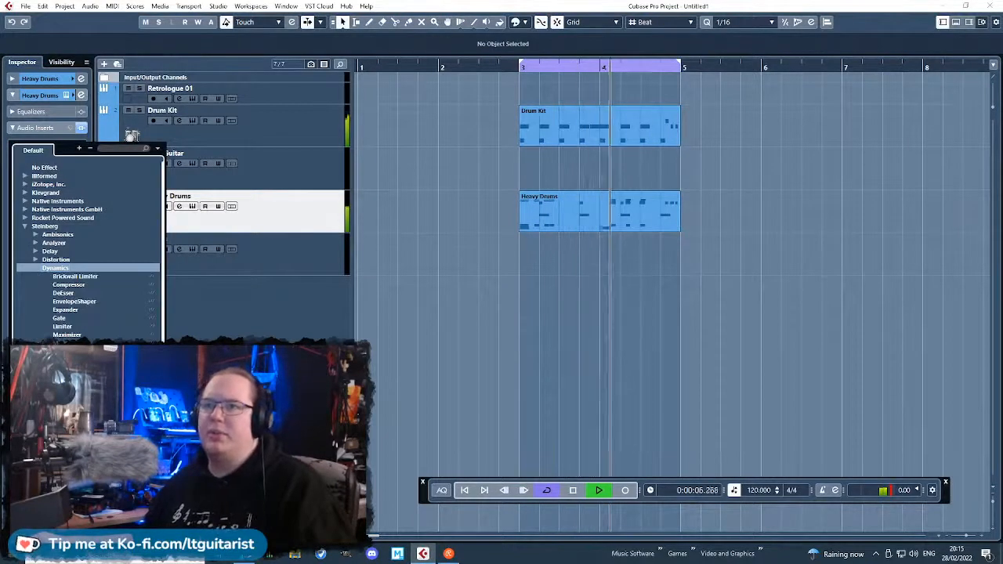
click(131, 325)
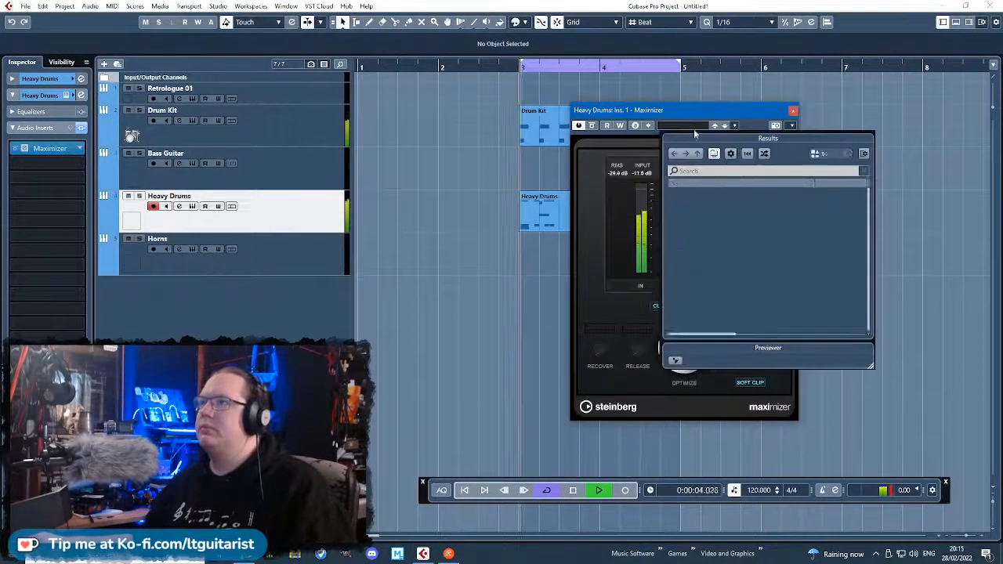
click(684, 125)
click(728, 172)
text(perc)
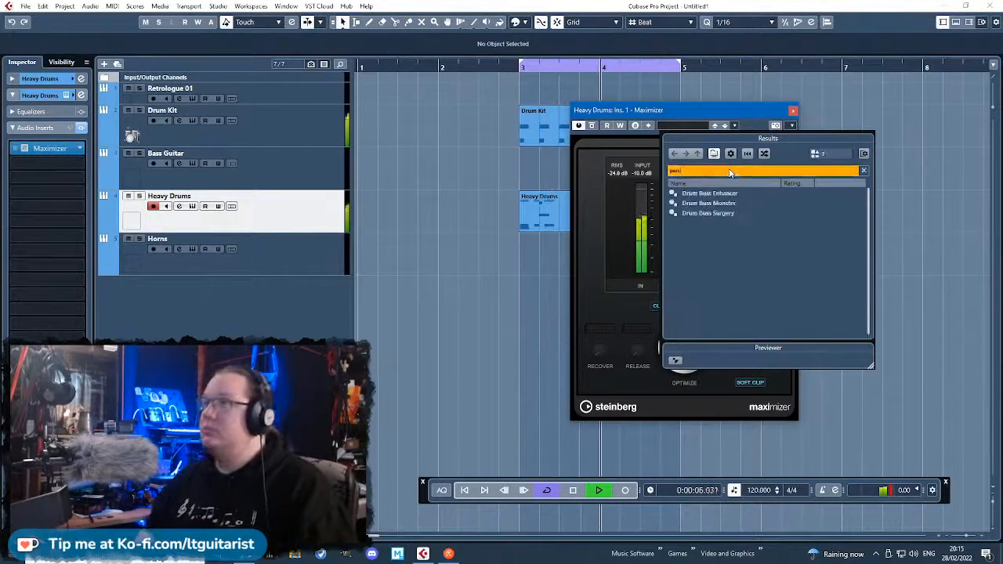
double_click(708, 203)
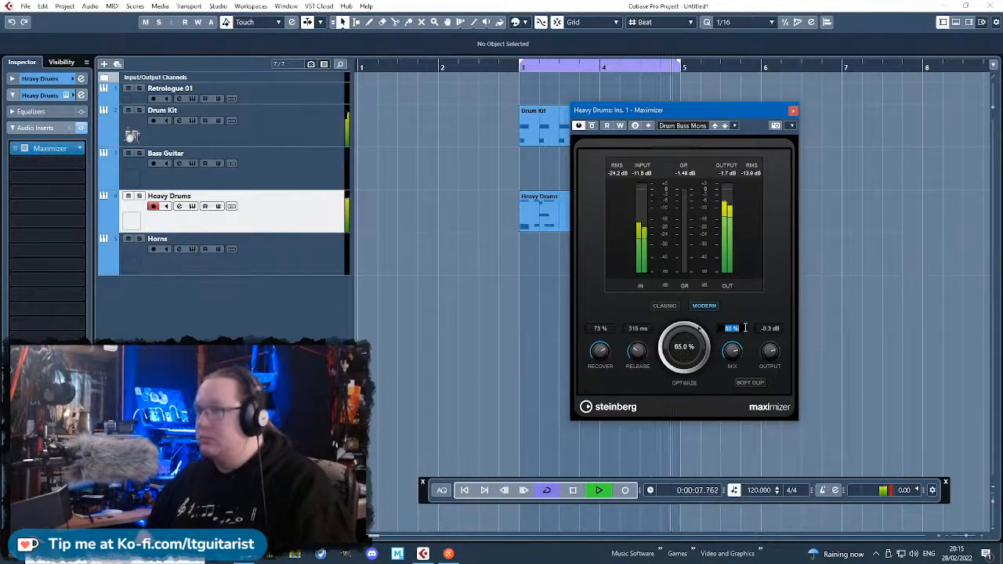
Set the Maximizer's Mix to 50 % and Optimize to 50.0 %, and close the plug-in window.
text(50)
key(Return)
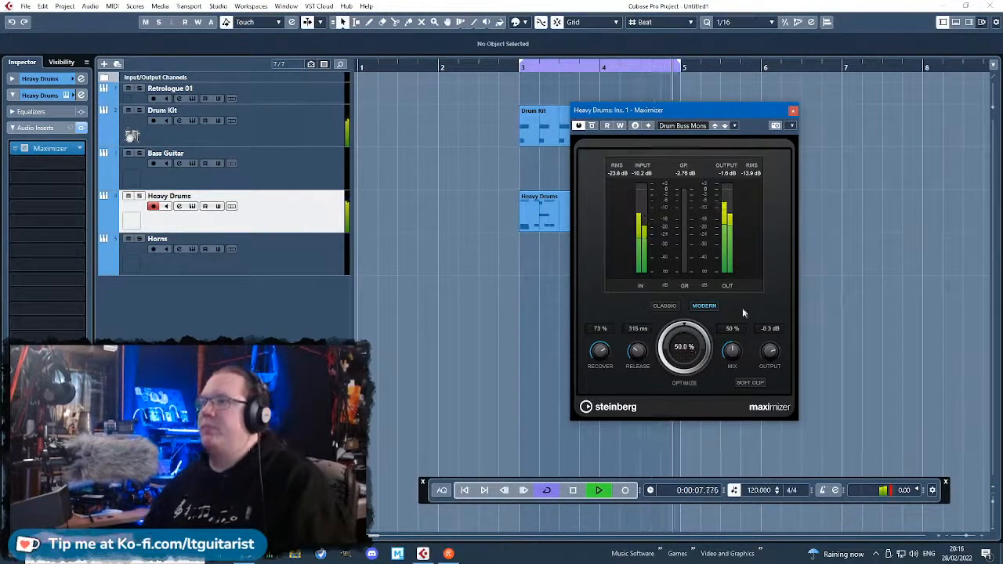
click(793, 109)
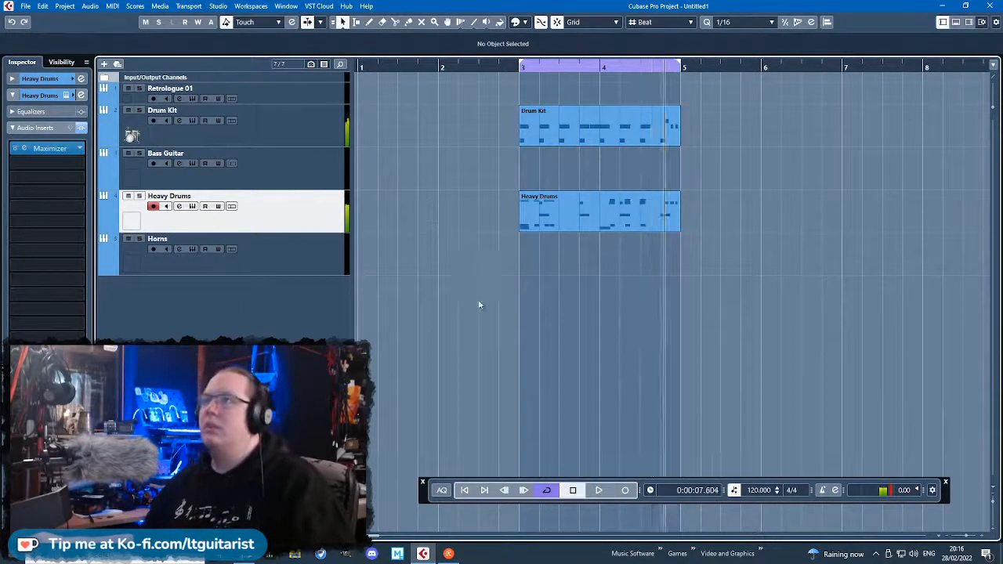
Lower the project tempo to 113 BPM and play both drum parts, looping bars 3 and 4.
key(g)
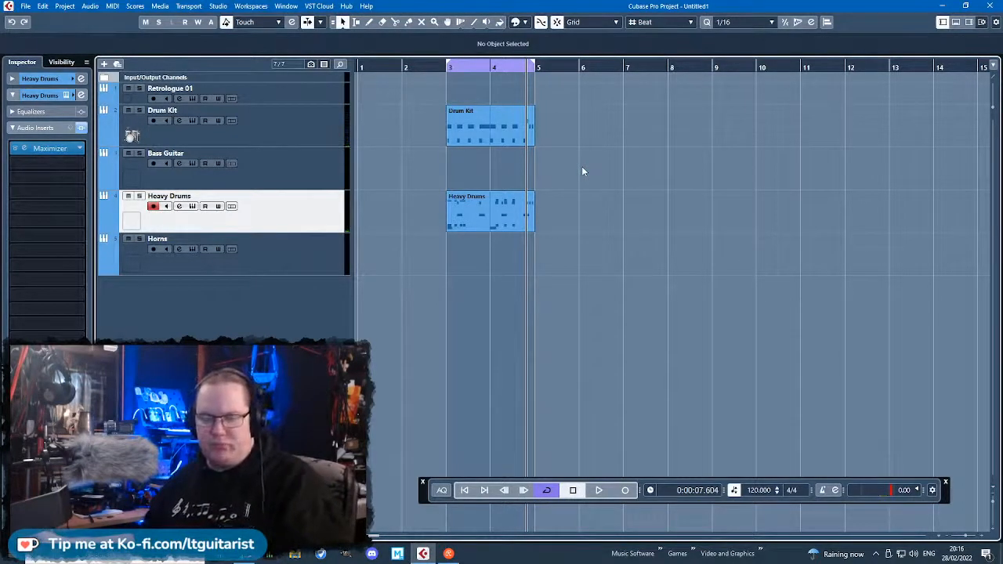
key(g)
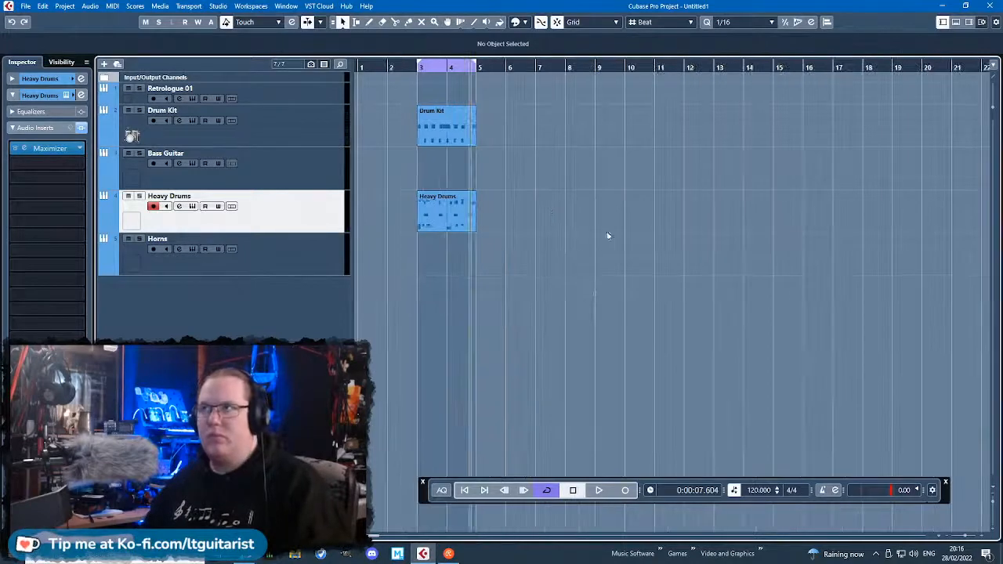
click(759, 496)
scroll(760, 492, down, 5)
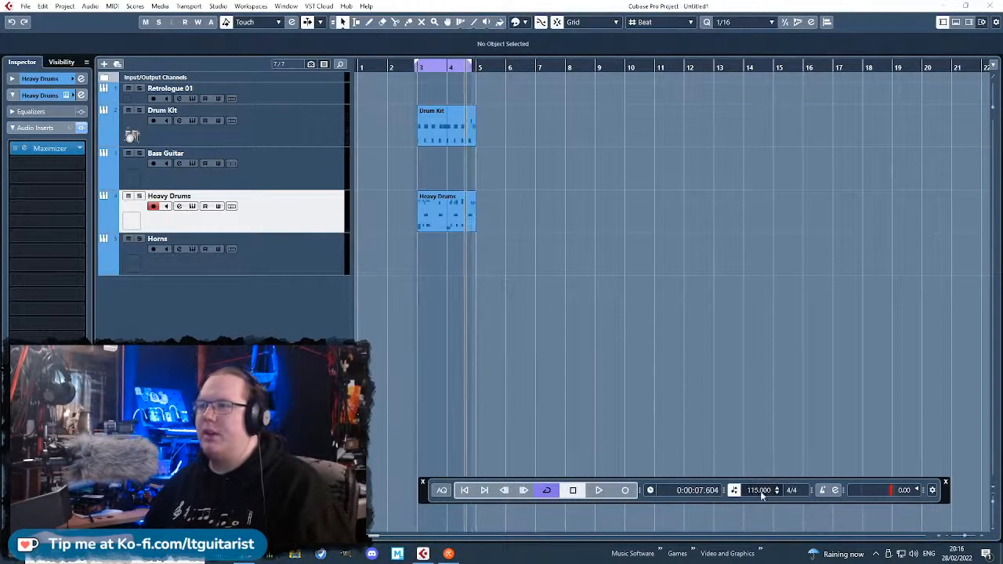
key(space)
key(h)
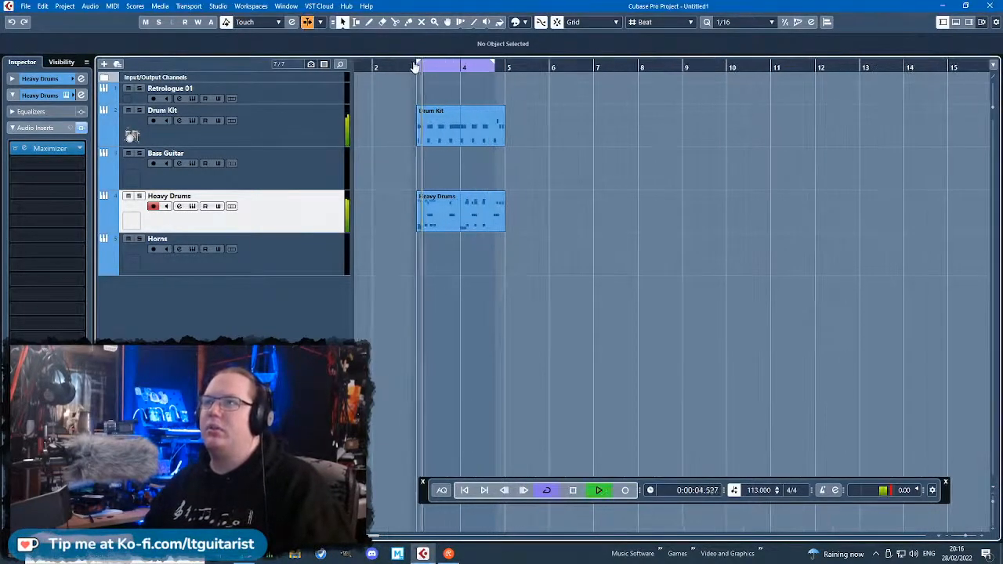
key(h)
key(h)
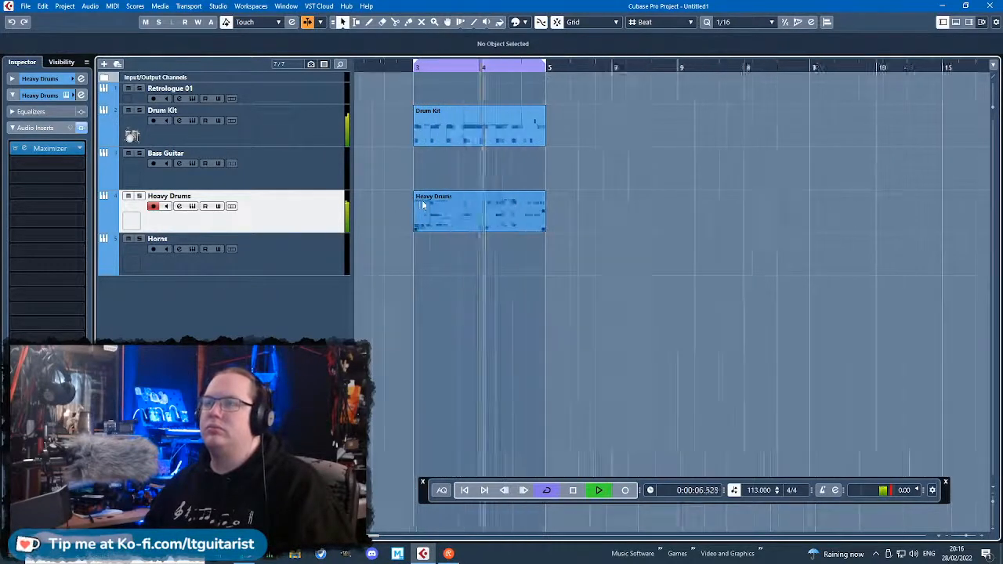
key(g)
key(g)
key(g)
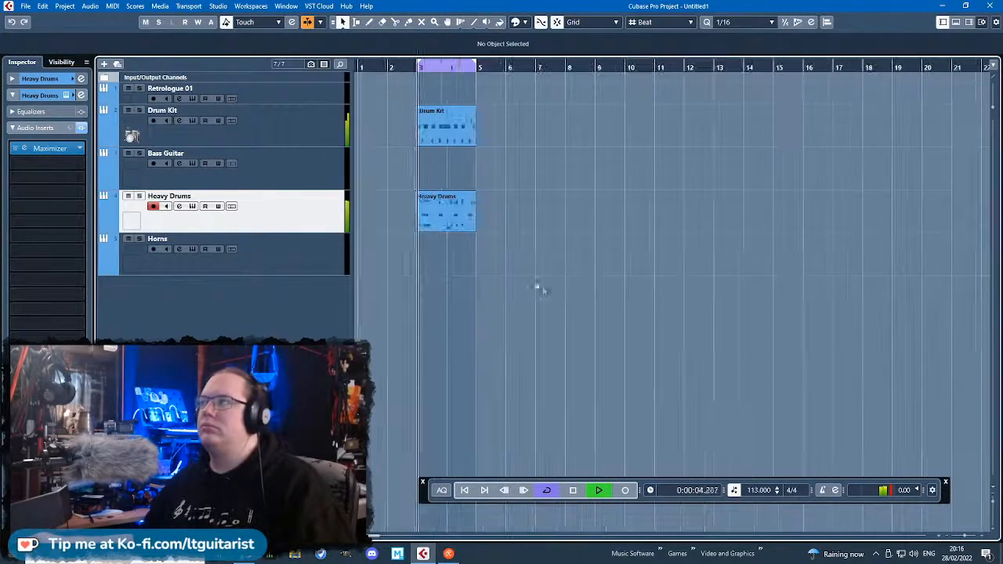
Move the Drum Kit part out of the loop so it starts on beat 3 of bar 8.
key(space)
drag(440, 132, 593, 127)
click(519, 370)
key(h)
key(h)
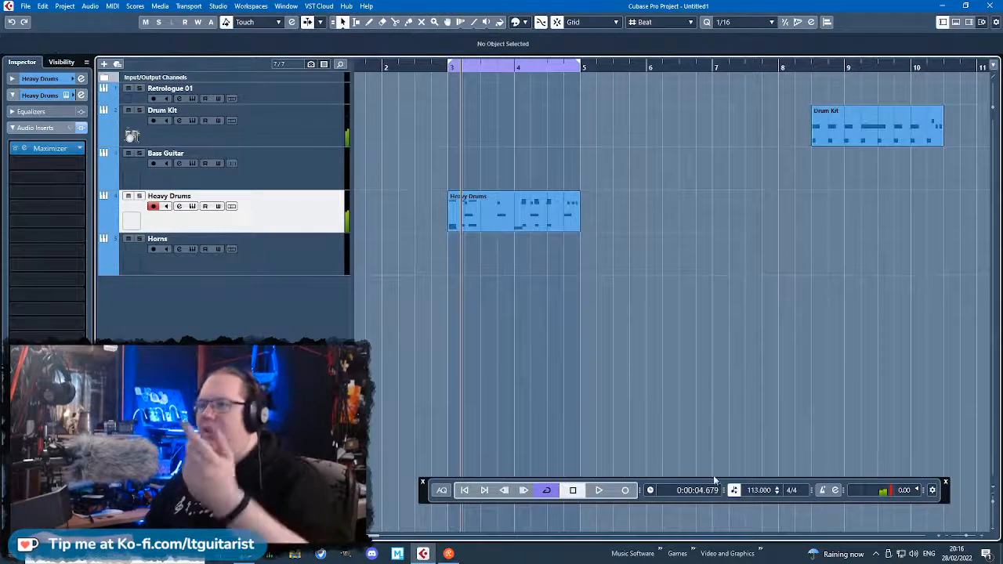
Try the Heavy Drums part at 130 BPM and fit the loop range back to bars 3 and 4.
click(759, 488)
scroll(759, 486, up, 11)
scroll(761, 487, up, 4)
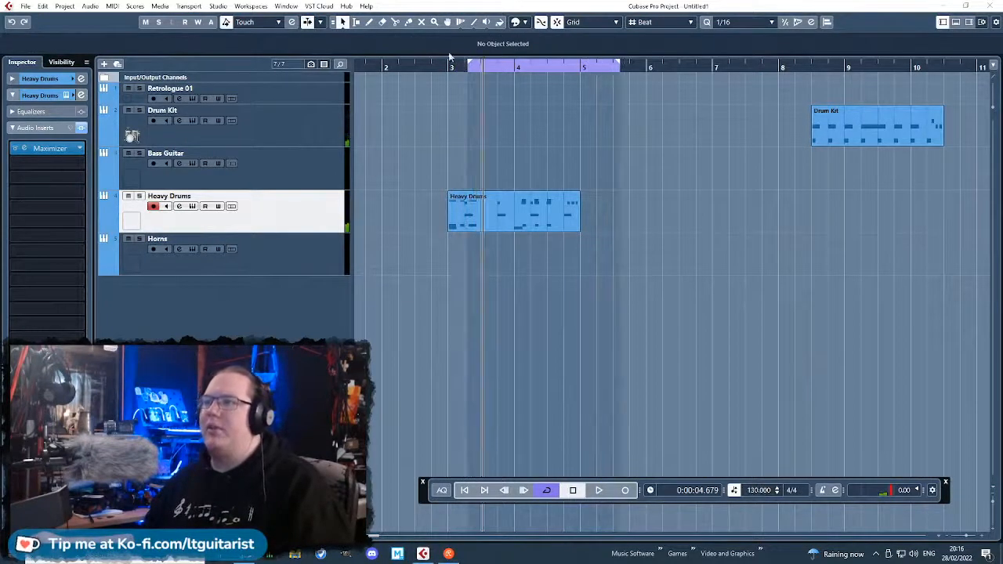
click(436, 67)
key(space)
drag(451, 62, 578, 110)
key(space)
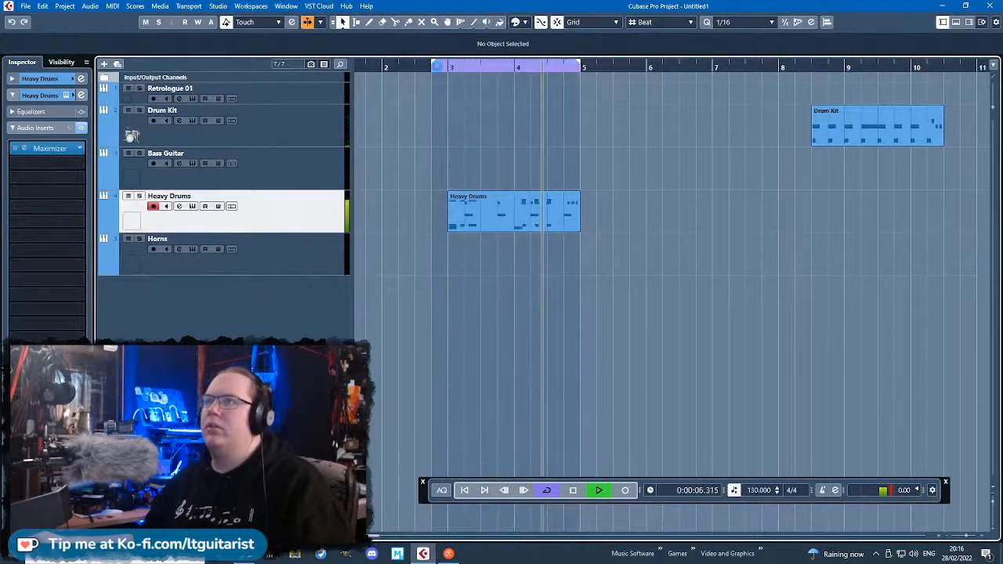
drag(432, 62, 448, 65)
Set the tempo to 117 BPM and play with the loop range covering bars 3 and 4.
scroll(756, 491, down, 13)
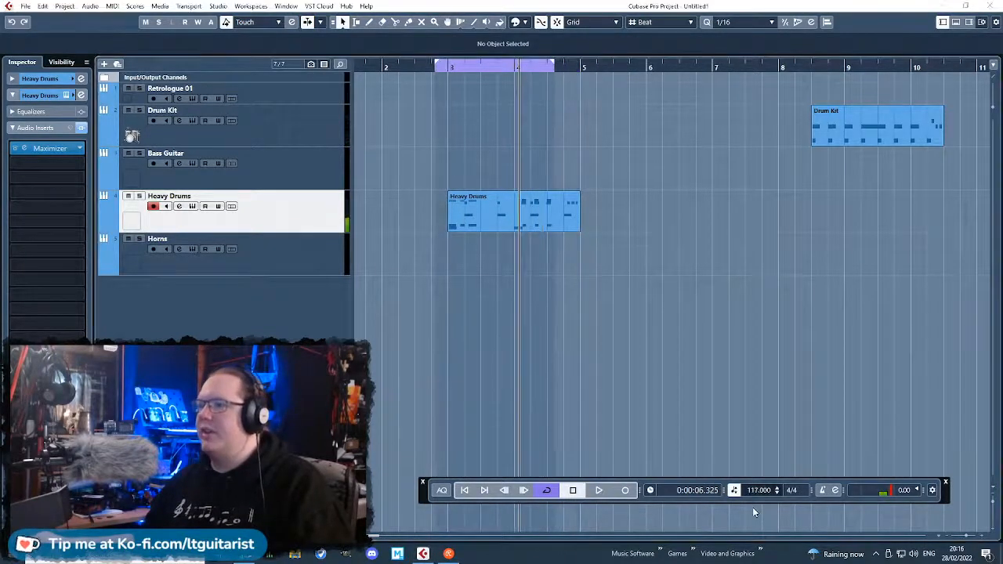
key(space)
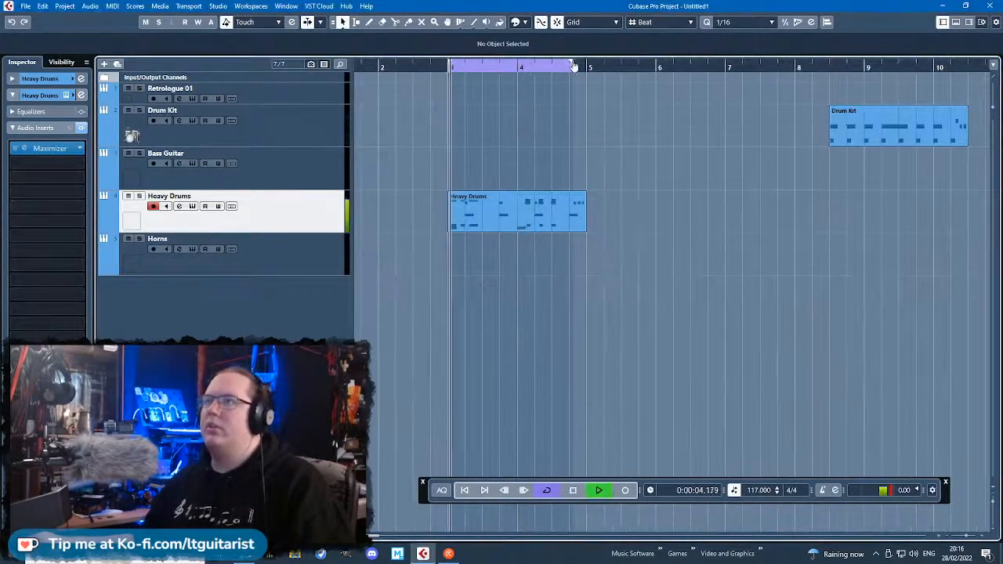
Duplicate the Heavy Drums part so the copy starts at bar 5, and stop playback.
click(523, 198)
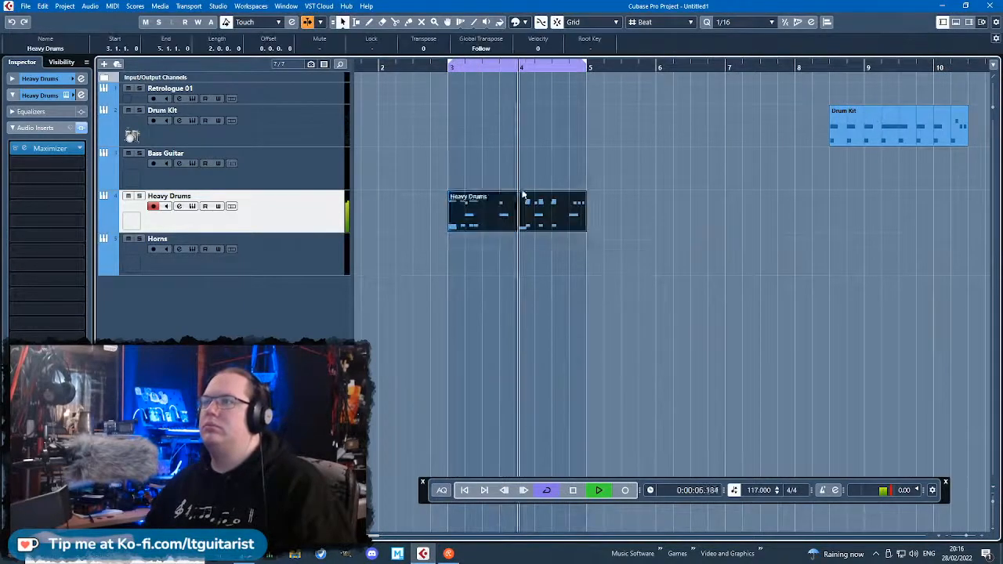
key(ctrl+d)
scroll(583, 223, up, 4)
scroll(619, 141, up, 2)
key(space)
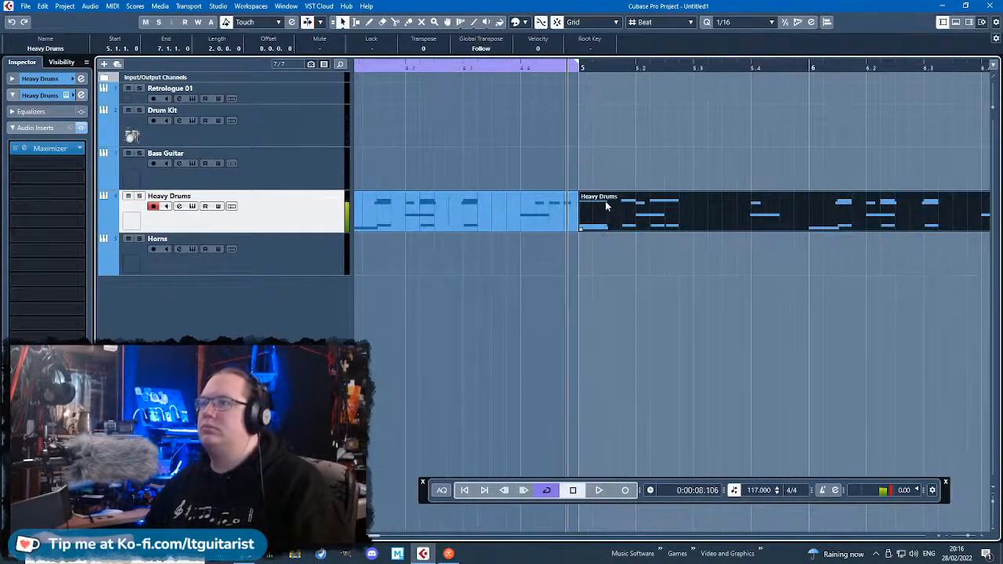
Delete all notes except the opening hit from the duplicated Heavy Drums part in the Key Editor.
double_click(606, 202)
drag(580, 164, 358, 115)
key(Delete)
drag(379, 156, 351, 235)
key(Delete)
scroll(351, 234, down, 4)
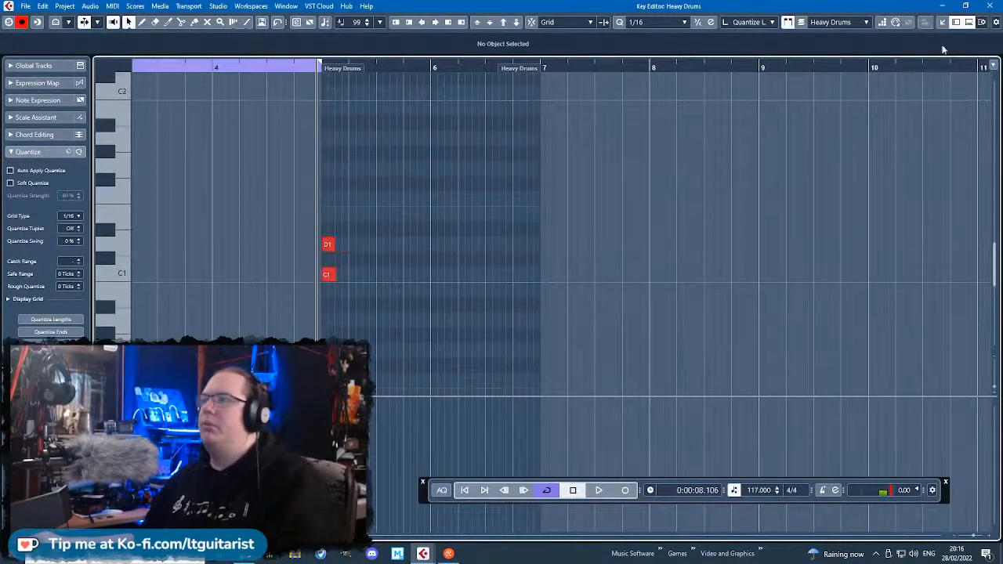
click(989, 5)
Glue the two Heavy Drums parts together and cut off everything from bar 6 onward.
key(4)
click(559, 219)
scroll(567, 222, down, 4)
key(3)
click(645, 222)
key(1)
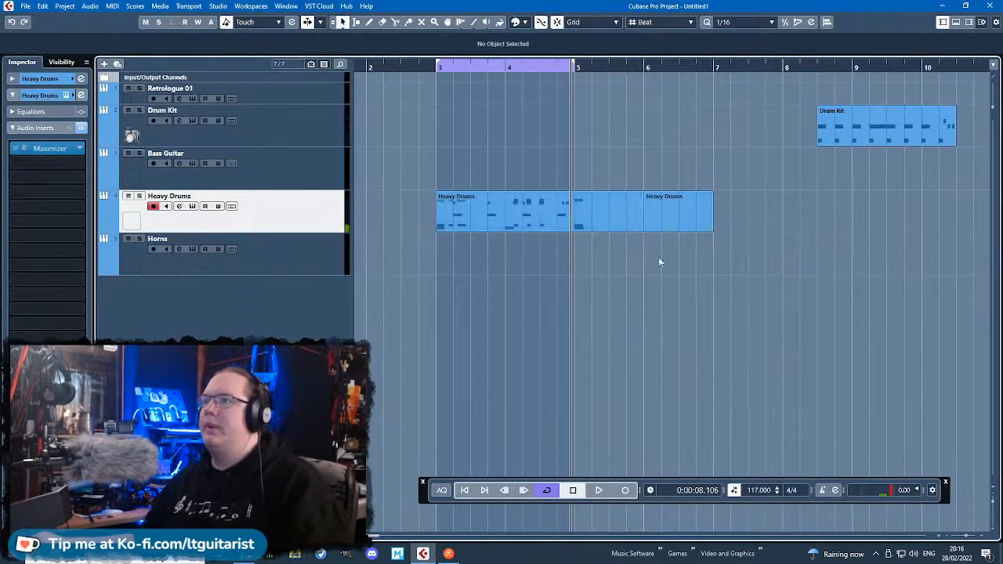
click(669, 219)
key(Delete)
Play from just before bar 3 and extend the loop's end to bar 6.
click(423, 67)
key(space)
drag(574, 62, 644, 92)
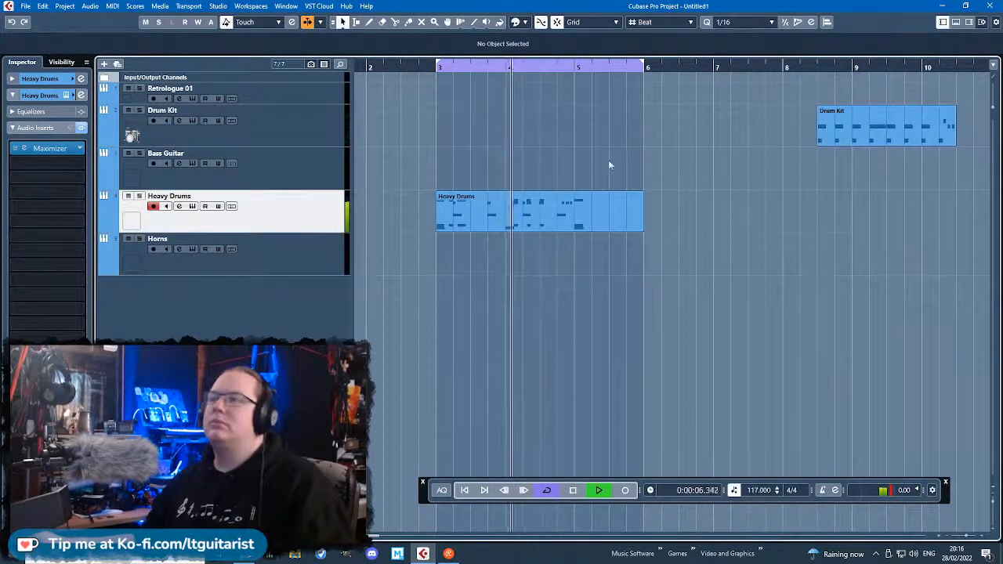
Listen to the looped three-bar Heavy Drums pattern between bars 3 and 6, and stop playback.
scroll(557, 171, up, 3)
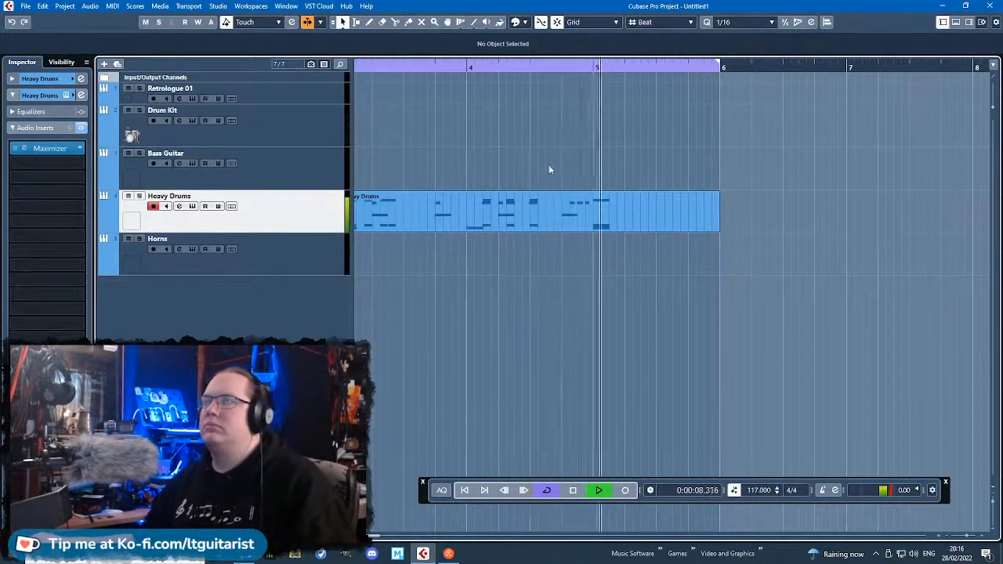
scroll(548, 168, down, 5)
scroll(535, 177, up, 3)
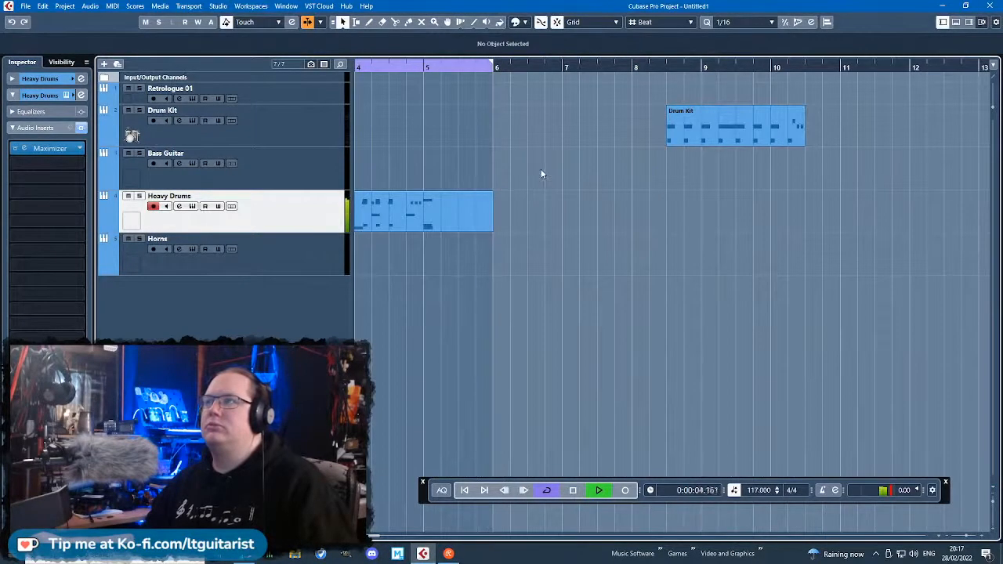
scroll(501, 166, down, 4)
scroll(439, 155, up, 2)
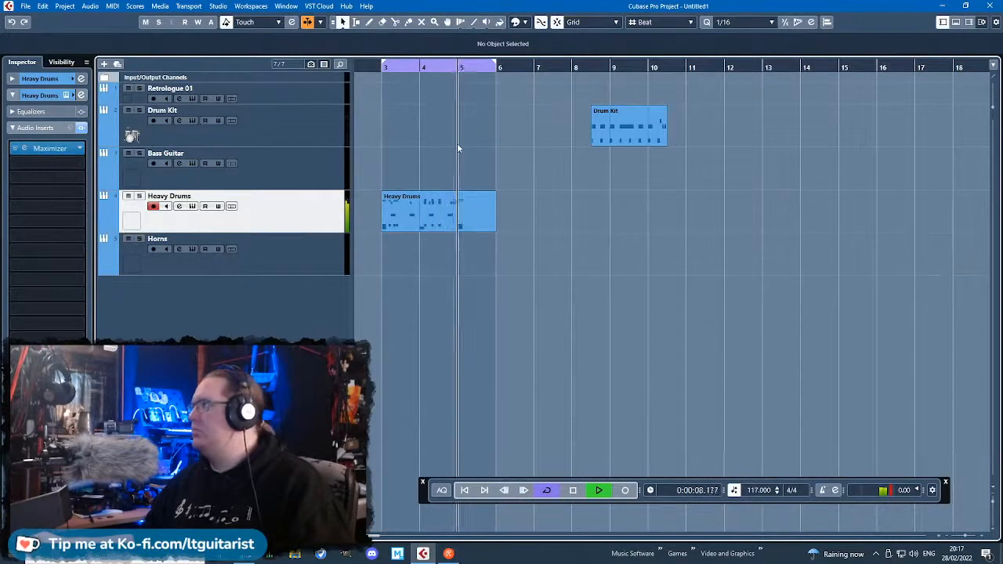
key(space)
Move the Drum Kit part to just past bar 13 and place a copy of the Heavy Drums part at bar 7.
drag(624, 124, 826, 126)
drag(434, 218, 585, 226)
scroll(579, 242, up, 5)
scroll(557, 158, down, 3)
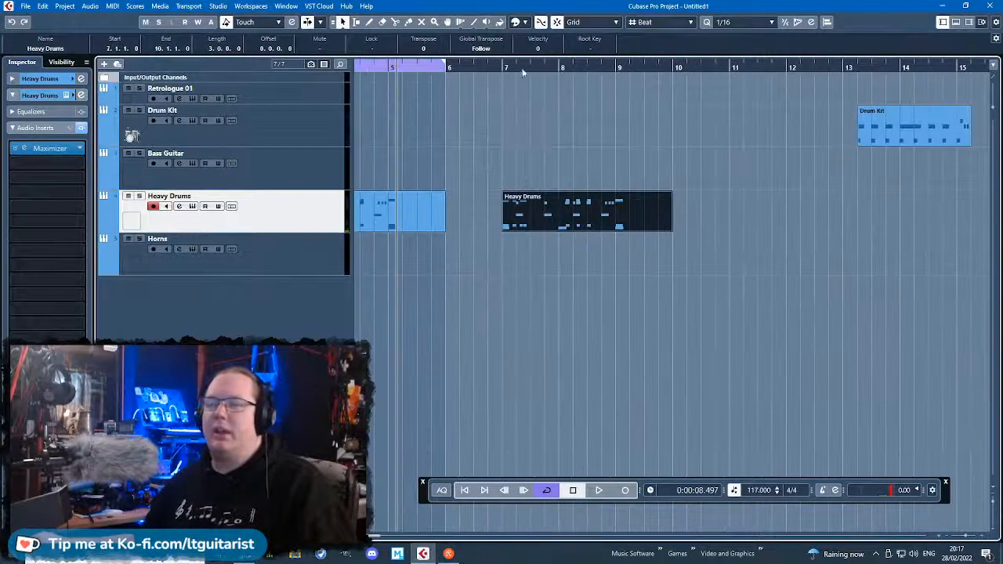
Play from bar 7, split the copied Heavy Drums part at bar 8, and delete its first bar.
click(498, 67)
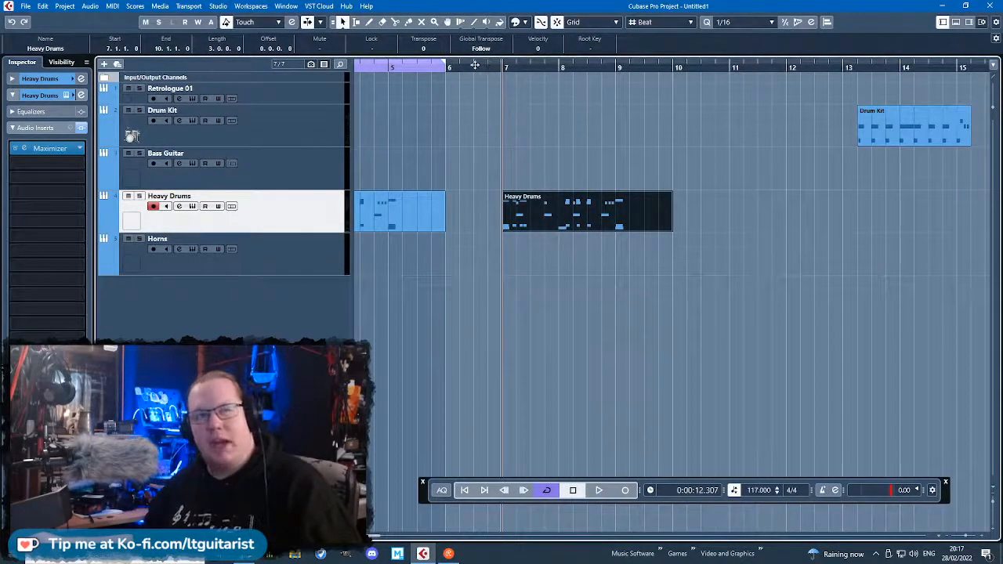
key(space)
scroll(548, 159, up, 4)
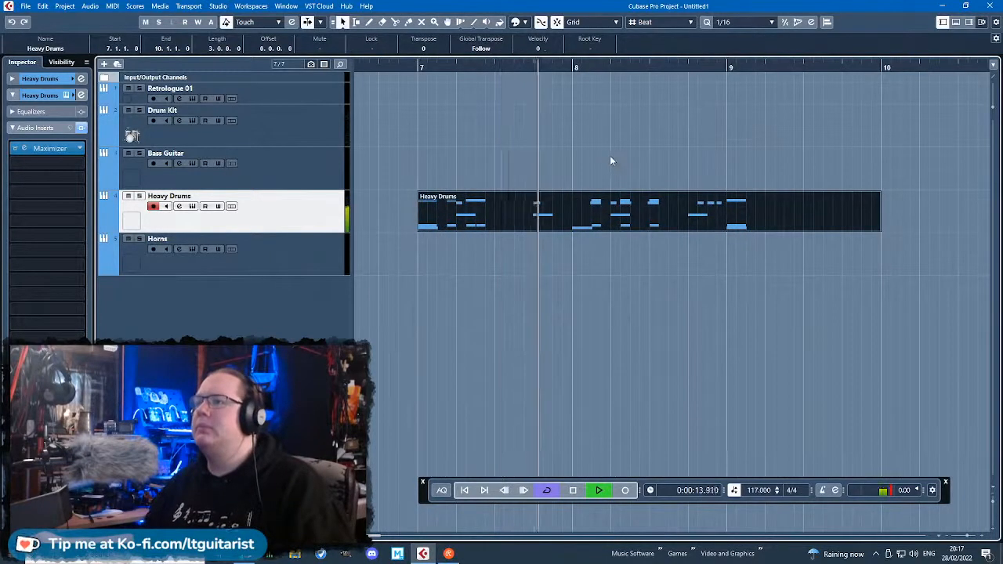
alt+click(573, 216)
key(space)
click(539, 225)
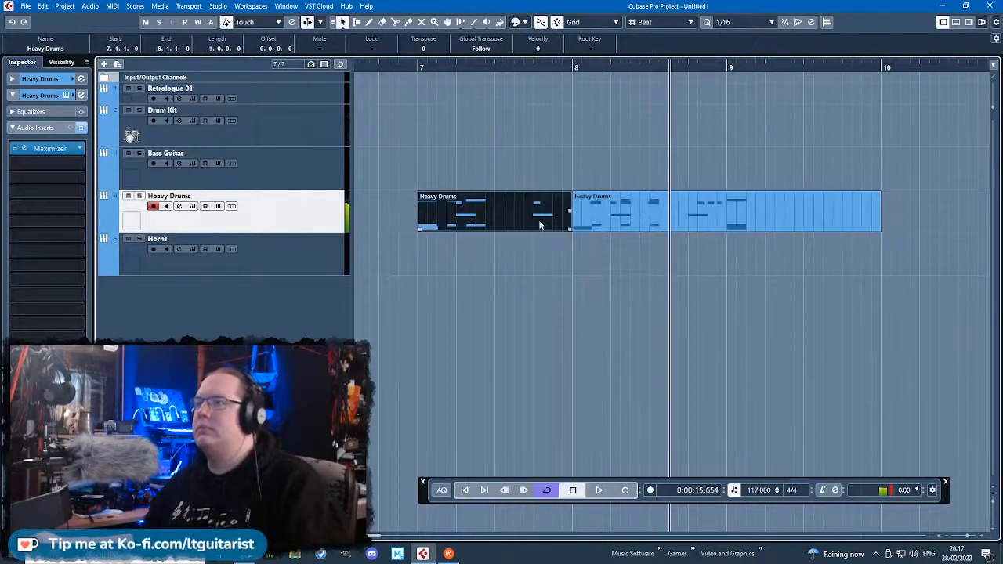
key(Delete)
Listen to the remaining two-bar Heavy Drums part starting at bar 8, and stop playback.
scroll(568, 96, up, 1)
key(space)
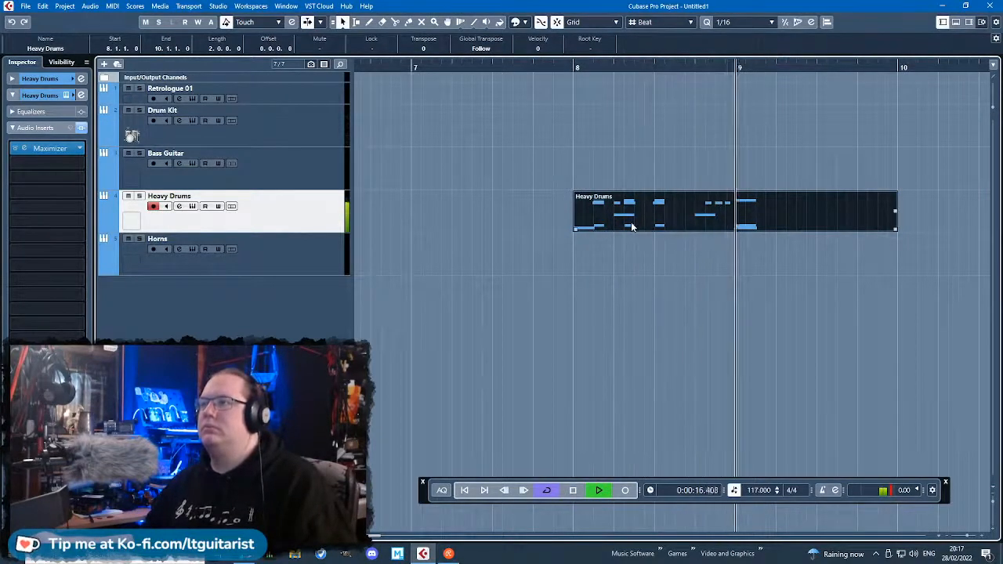
scroll(631, 227, down, 3)
click(610, 181)
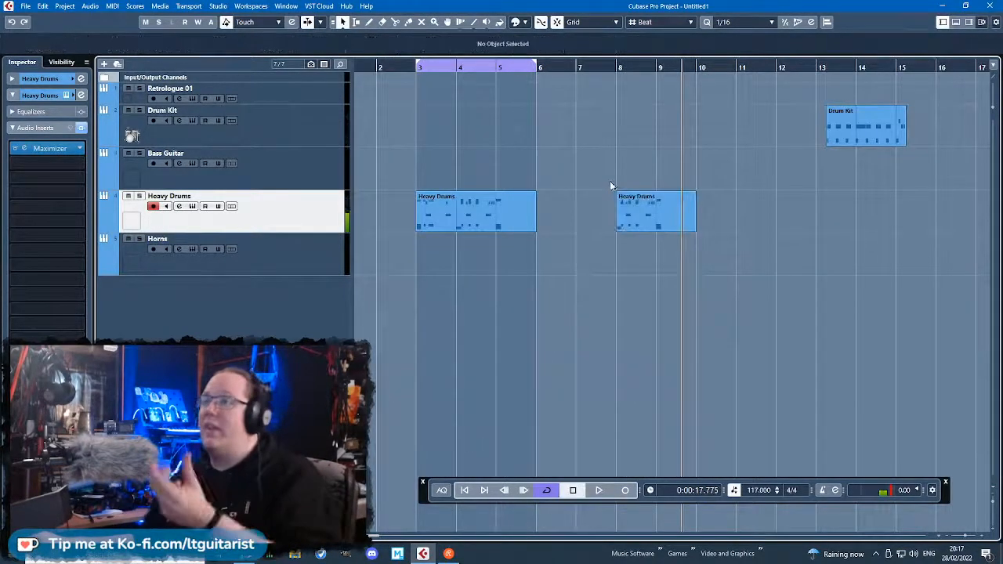
mouse_move(657, 229)
mouse_down()
mouse_move(619, 227)
mouse_move(658, 226)
mouse_up()
click(651, 148)
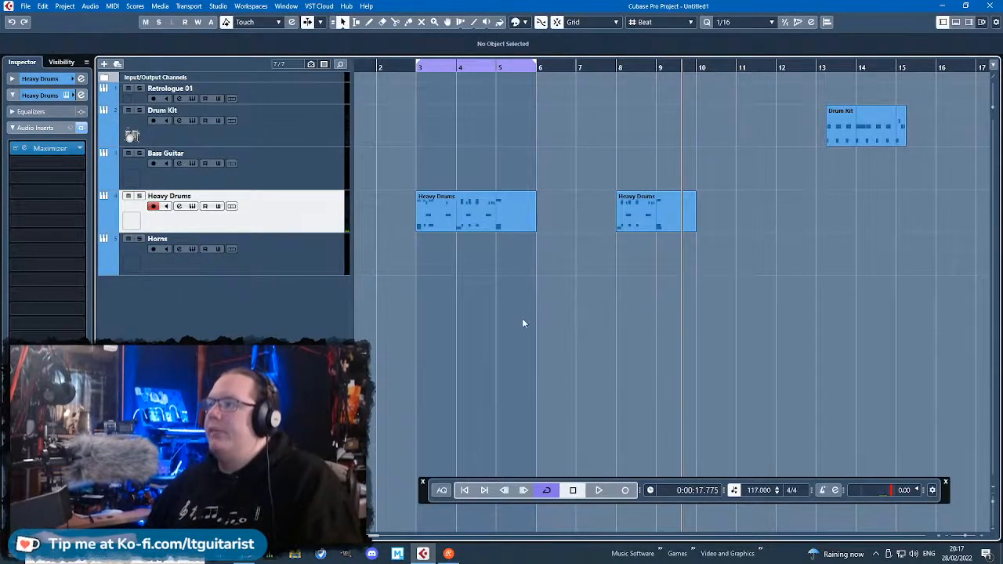
Move the Drum Kit part so it starts exactly at bar 13.
scroll(521, 318, right, 2)
scroll(714, 279, right, 2)
scroll(710, 295, up, 1)
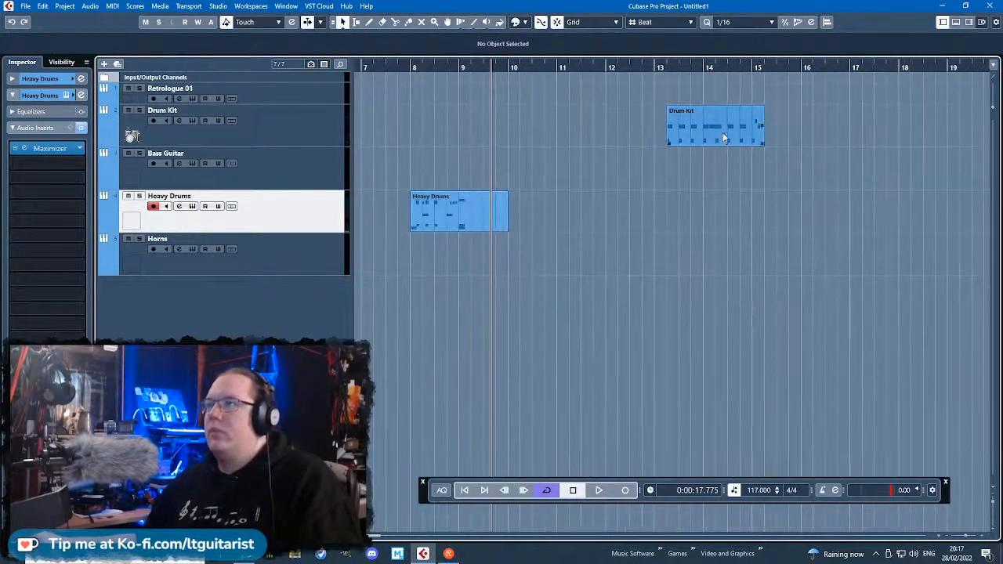
drag(722, 134, 664, 138)
scroll(672, 241, down, 4)
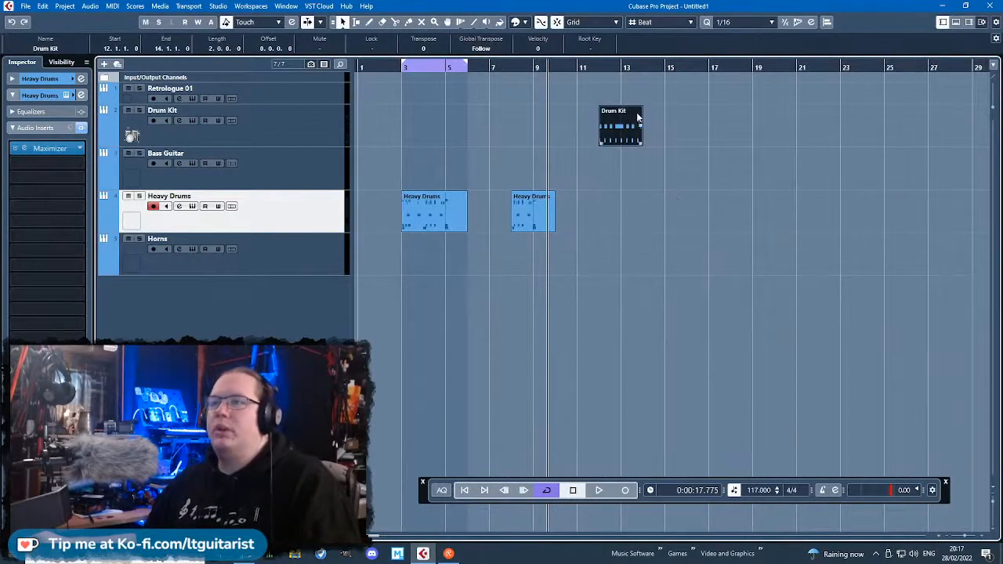
Open the Drum Kit part in the Key Editor and delete all notes except the opening F1 and C1.
double_click(625, 130)
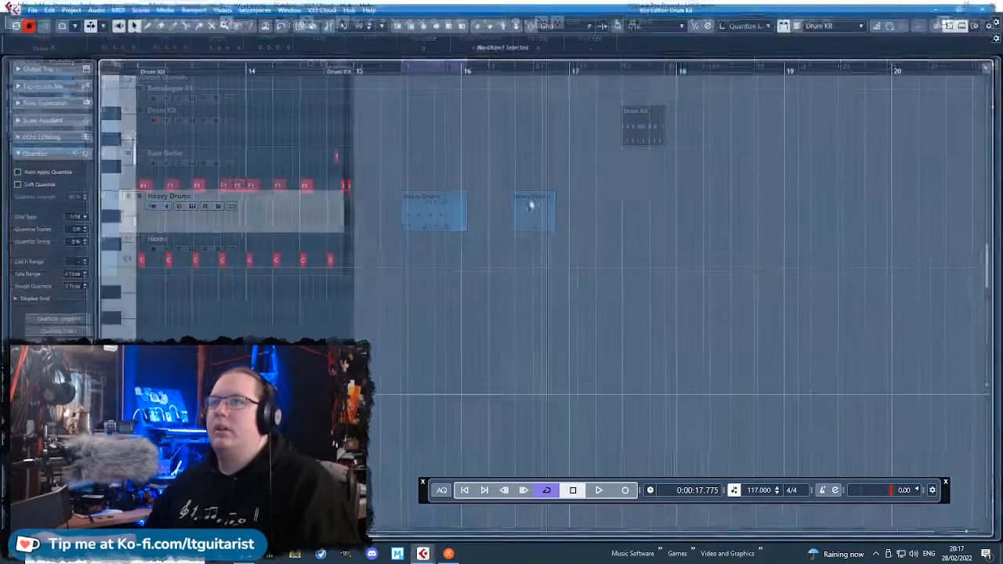
drag(511, 201, 238, 143)
key(Delete)
drag(491, 253, 218, 296)
key(Delete)
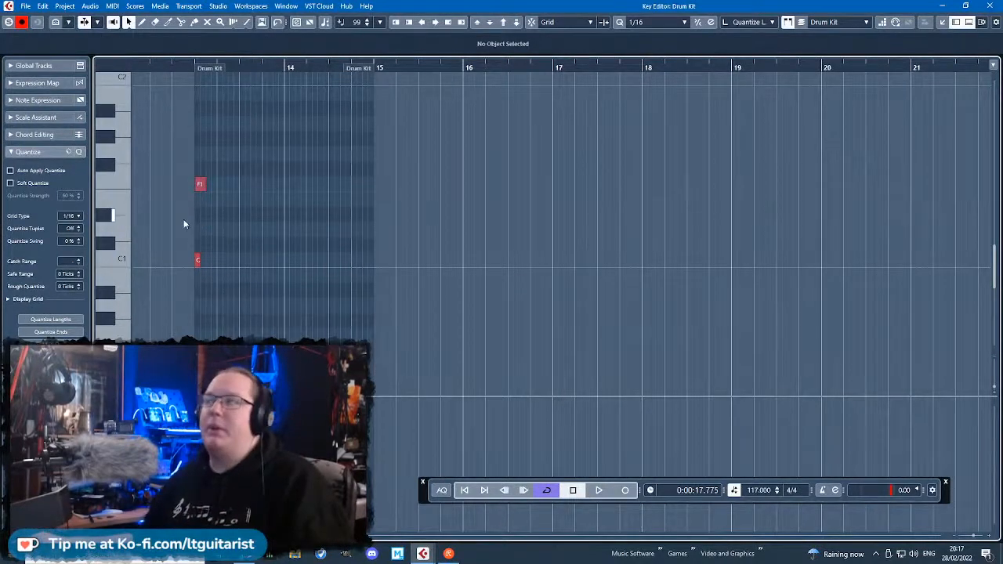
Move the opening F1 note to A#1 at 13.1.1 and repeat it on all four beats of bar 13.
scroll(183, 218, up, 3)
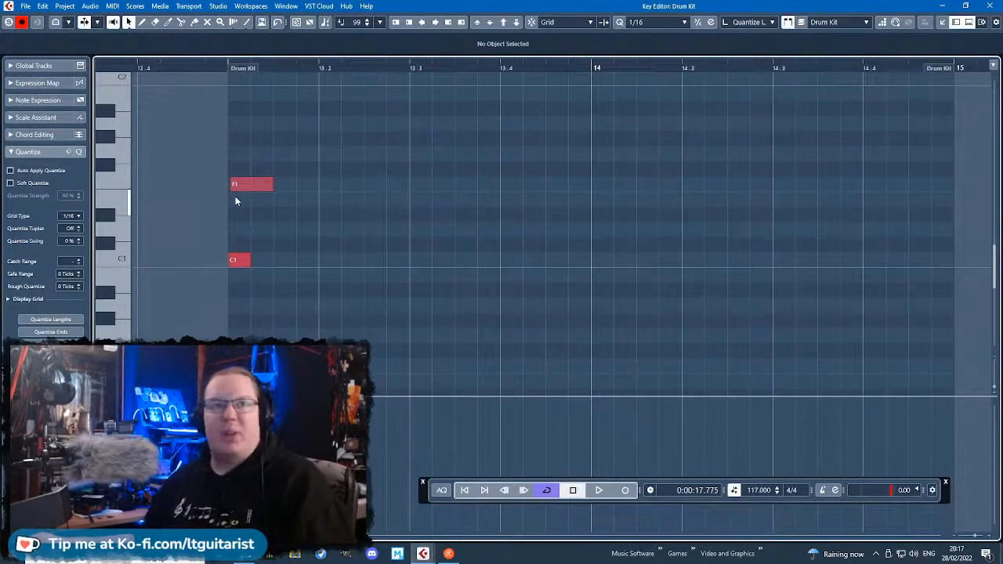
scroll(235, 271, up, 3)
drag(258, 312, 258, 230)
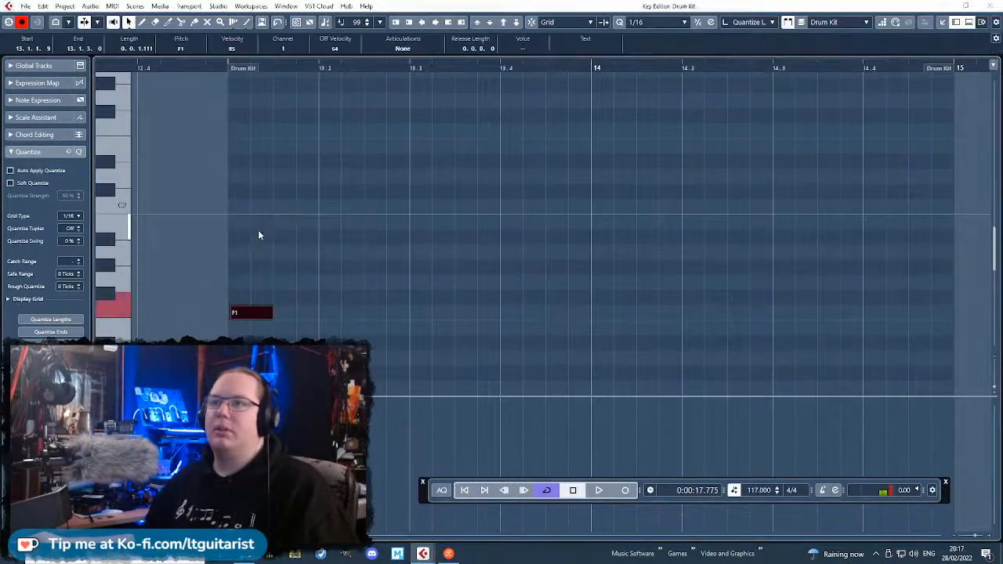
click(473, 301)
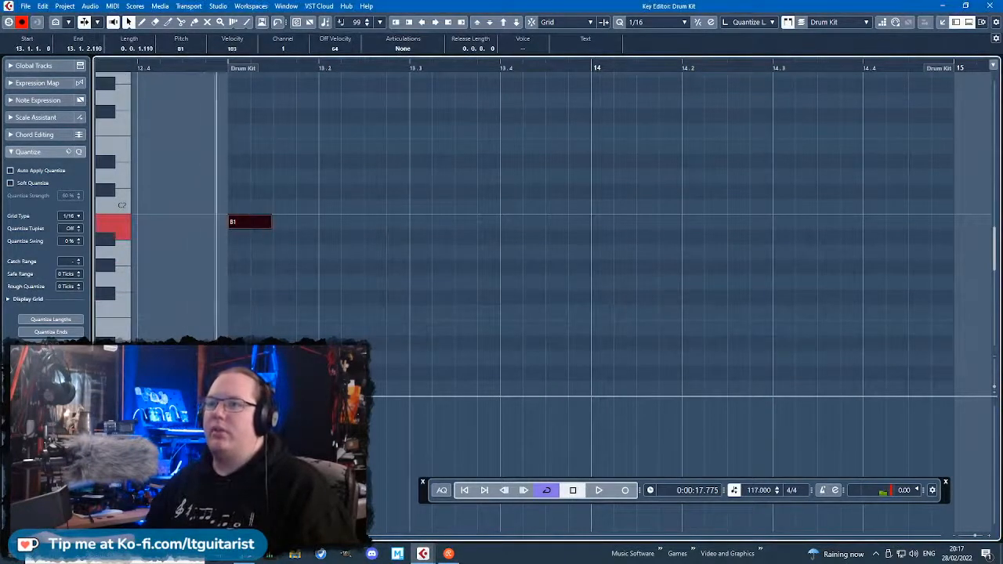
click(376, 345)
drag(250, 222, 258, 235)
drag(335, 269, 250, 224)
key(ctrl+d)
drag(308, 239, 436, 245)
key(ctrl+d)
scroll(423, 243, down, 3)
Copy the opening C1 note to 13.1.4 and place D#1 notes on beats 2 and 4 of bar 13.
drag(294, 196, 176, 308)
key(ctrl+d)
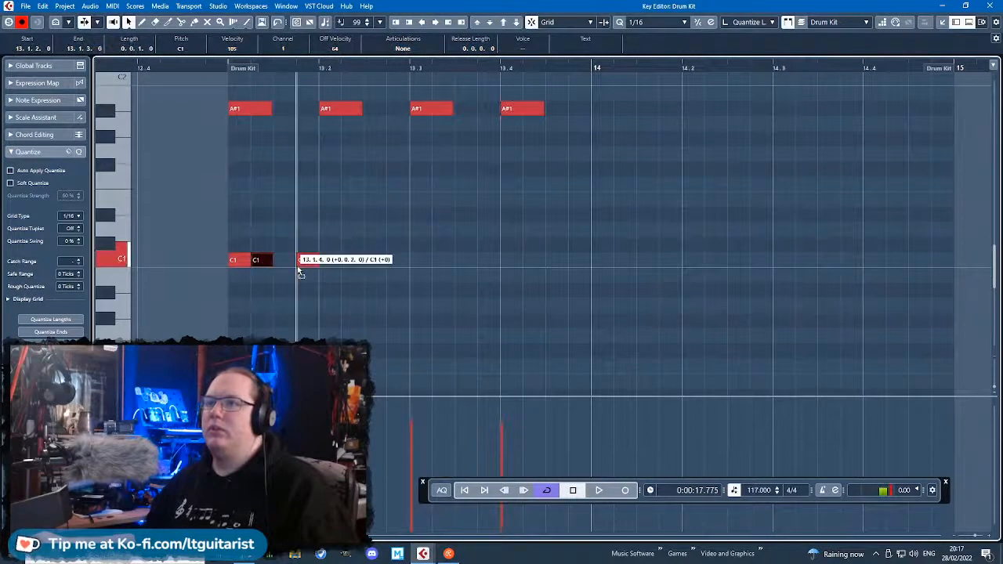
drag(335, 269, 335, 226)
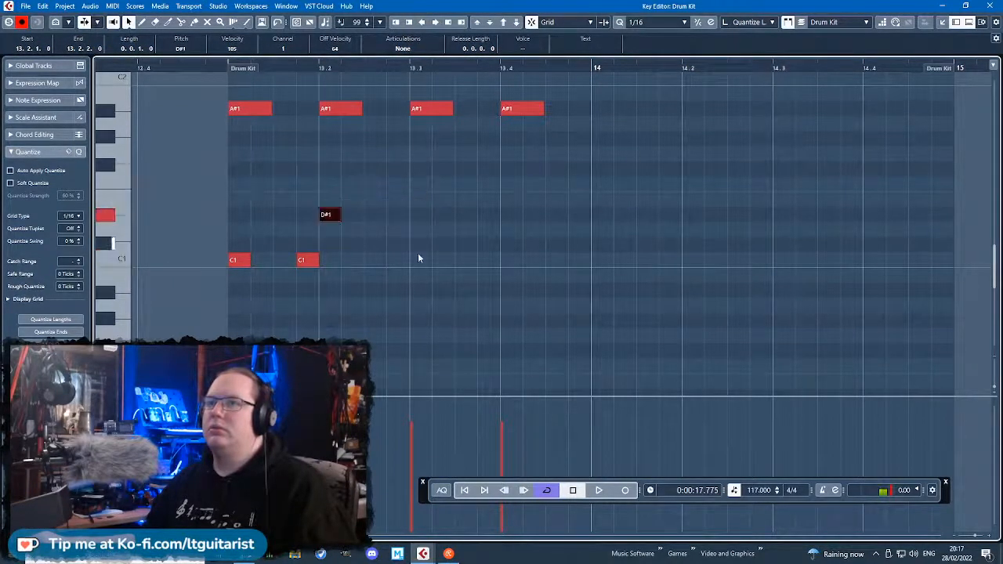
drag(490, 226, 511, 224)
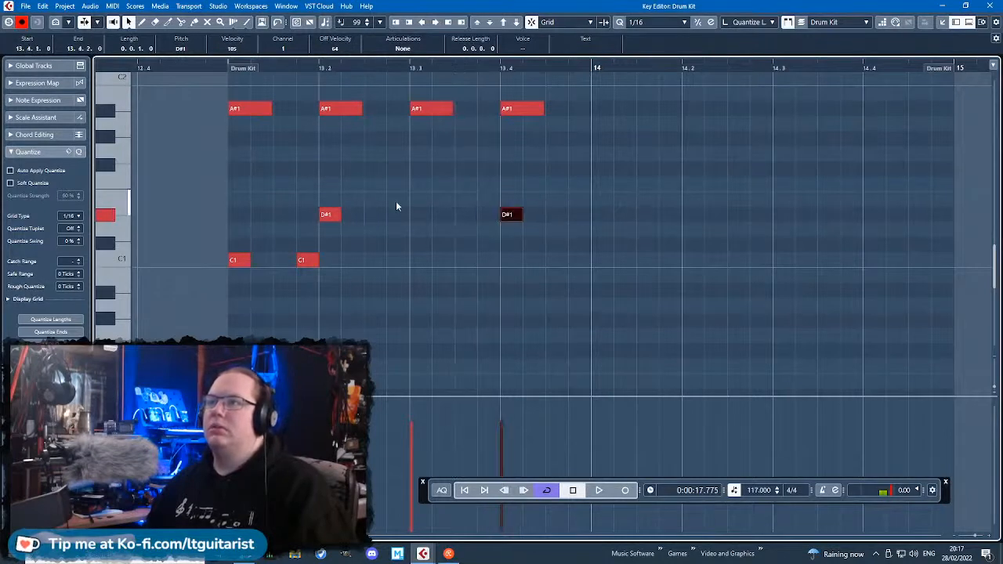
Add softer E1 notes at 13.2.4 and 13.3.2 with velocities 79 and 68, plus a C1 note at 13.3.3.
double_click(395, 201)
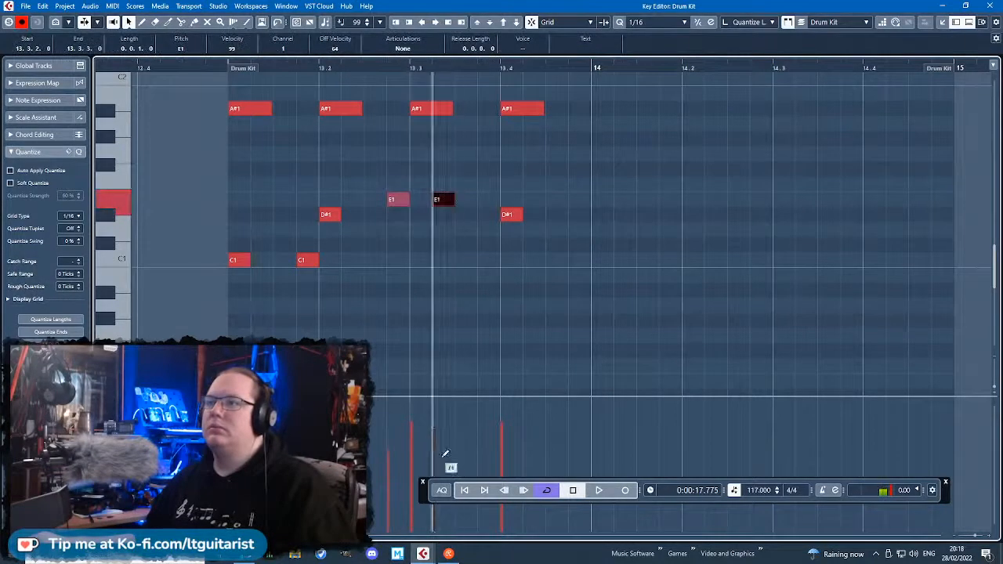
double_click(329, 260)
drag(329, 260, 468, 268)
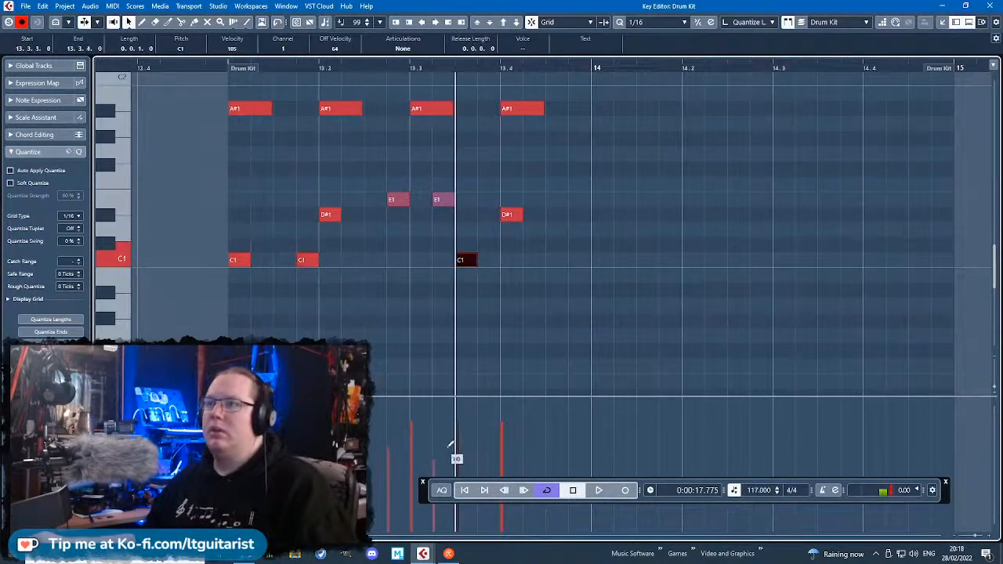
click(424, 234)
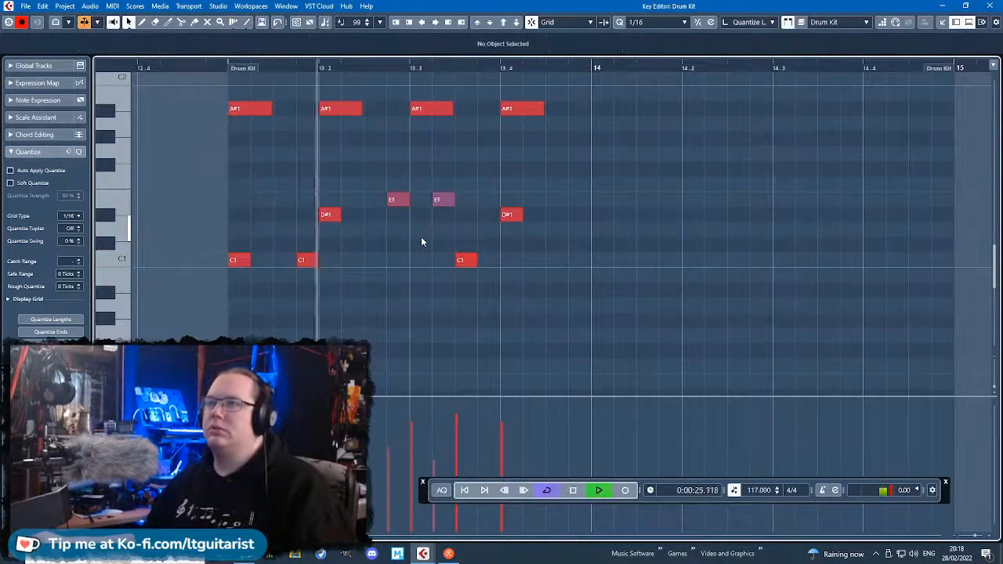
Move the first E1 note to 13.1.2, lower its velocity to 43, and play the bar from its start.
key(space)
click(396, 200)
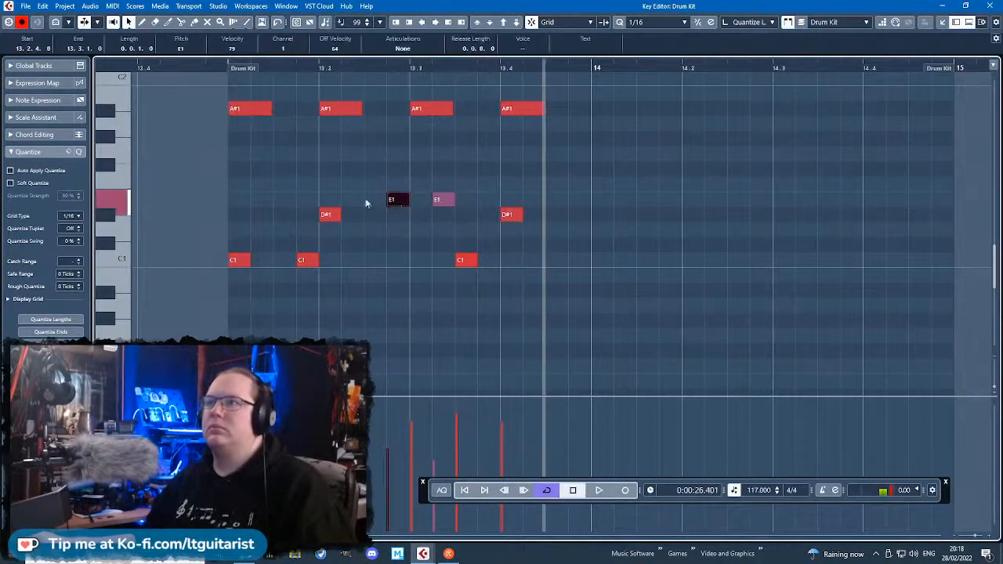
drag(290, 203, 290, 202)
key(space)
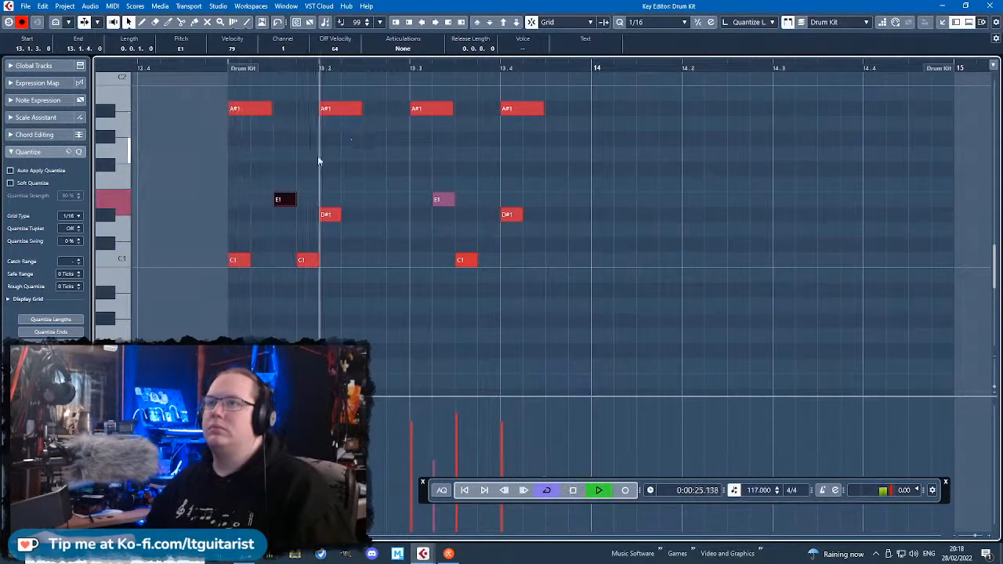
click(223, 61)
key(space)
scroll(232, 48, down, 20)
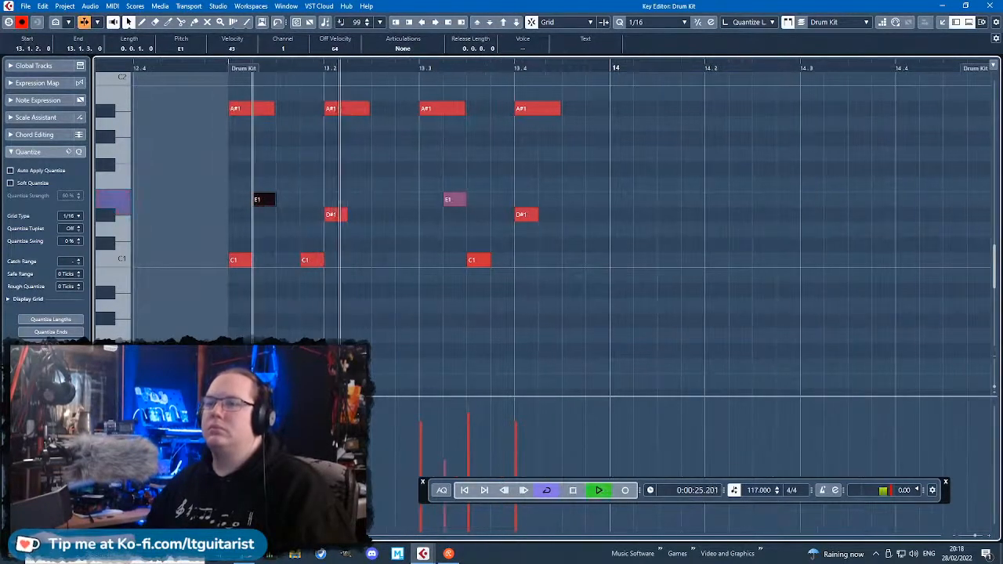
Move the second E1 note to 13.2.4 and play bar 13 to check it.
key(space)
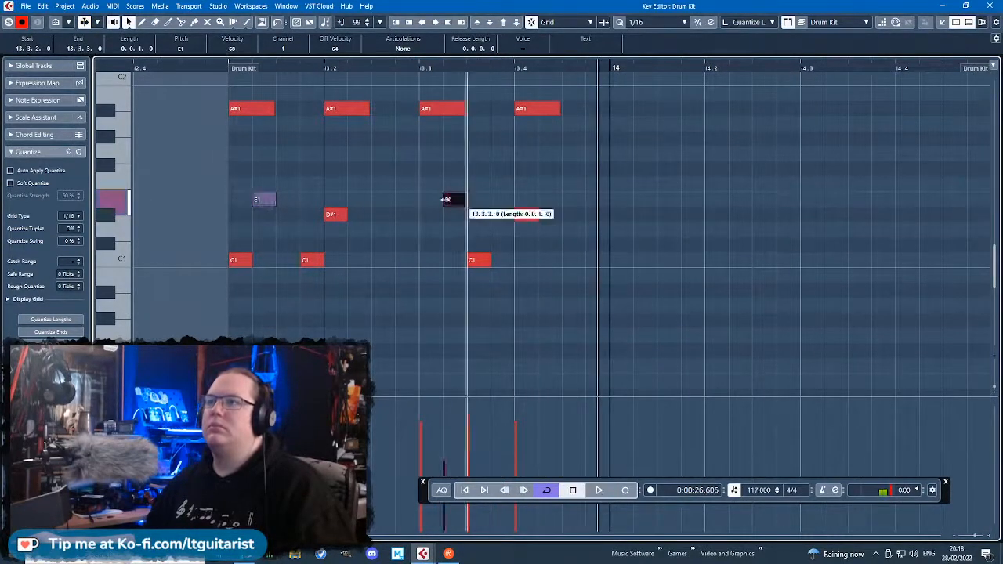
drag(220, 67, 218, 82)
key(space)
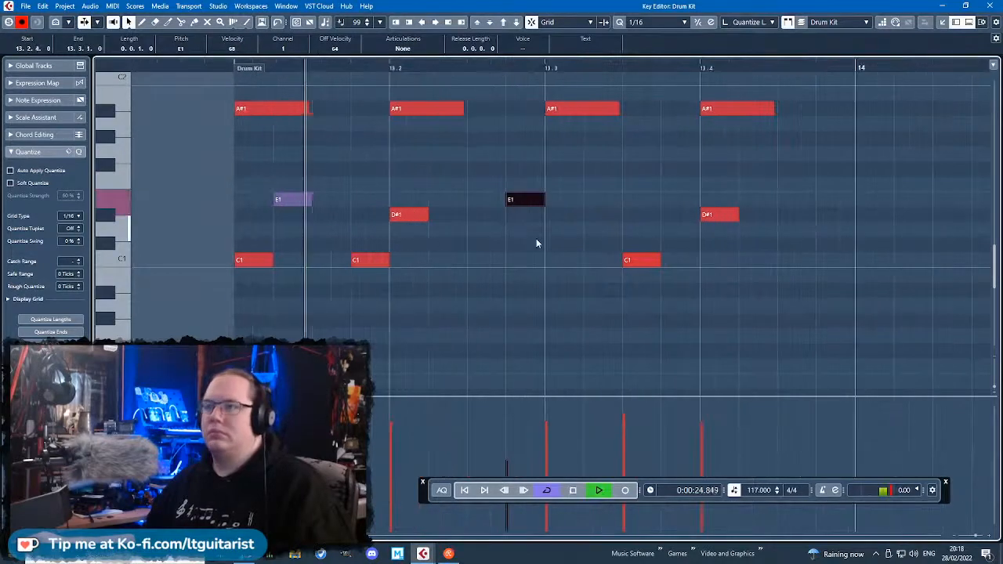
click(533, 272)
key(space)
Add a C1 note at 13.2.3 and play bar 13 from the start.
click(490, 260)
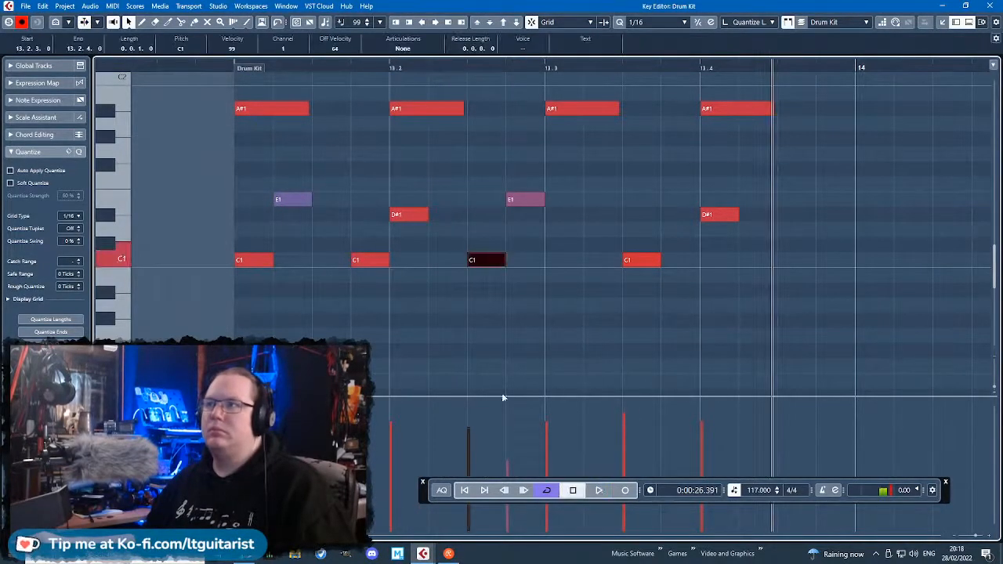
click(230, 83)
key(space)
scroll(507, 235, down, 2)
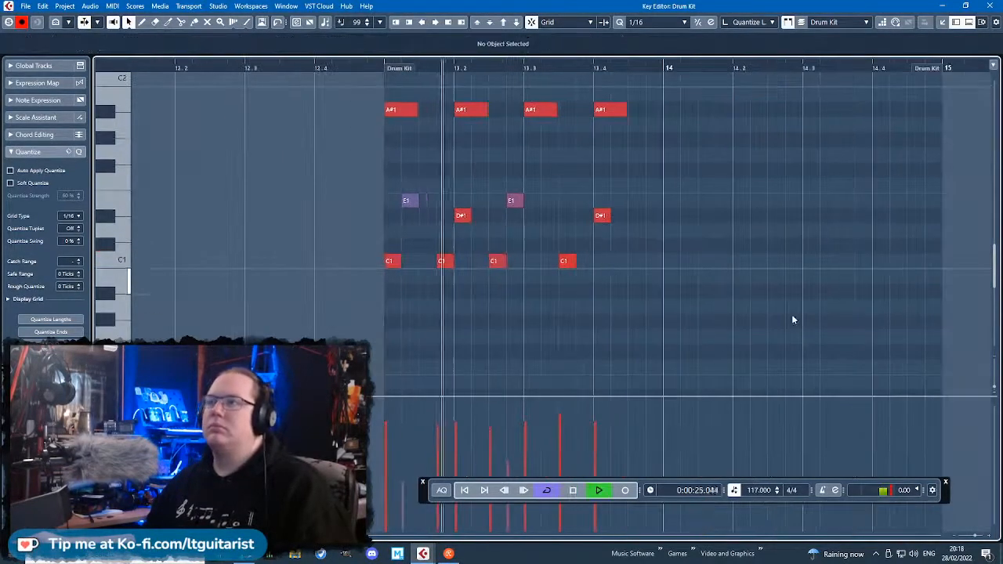
Copy all notes of bar 13 into bar 14 and stop playback.
drag(791, 316, 259, 56)
scroll(745, 291, down, 1)
key(alt+d)
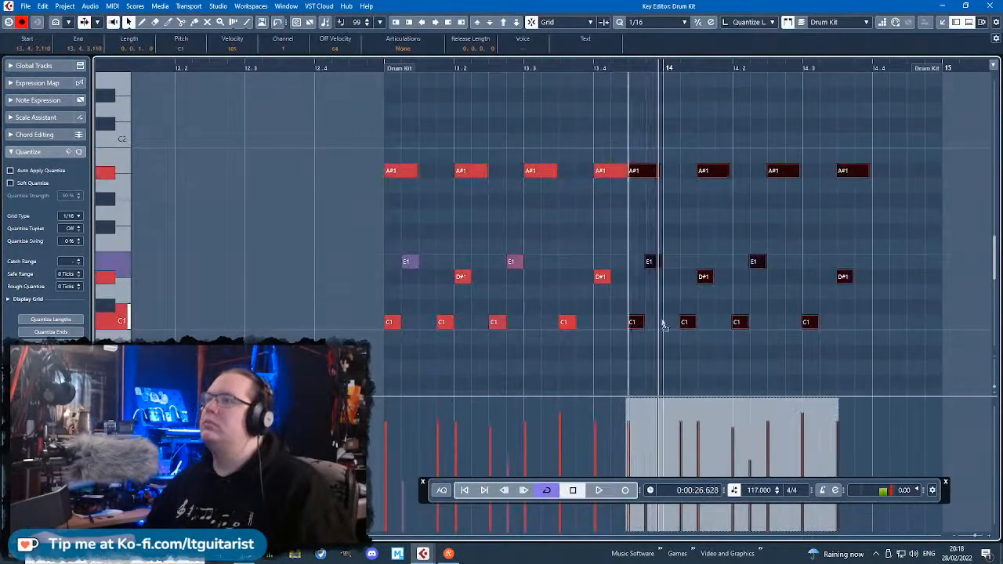
click(661, 241)
key(space)
Delete the E1 notes and first two C1 notes from bar 14, move its last C1 to 14.3.1, and play.
drag(689, 274, 691, 275)
key(Delete)
drag(682, 295, 656, 346)
drag(805, 280, 785, 246)
key(Delete)
drag(646, 331, 727, 315)
key(Delete)
click(442, 95)
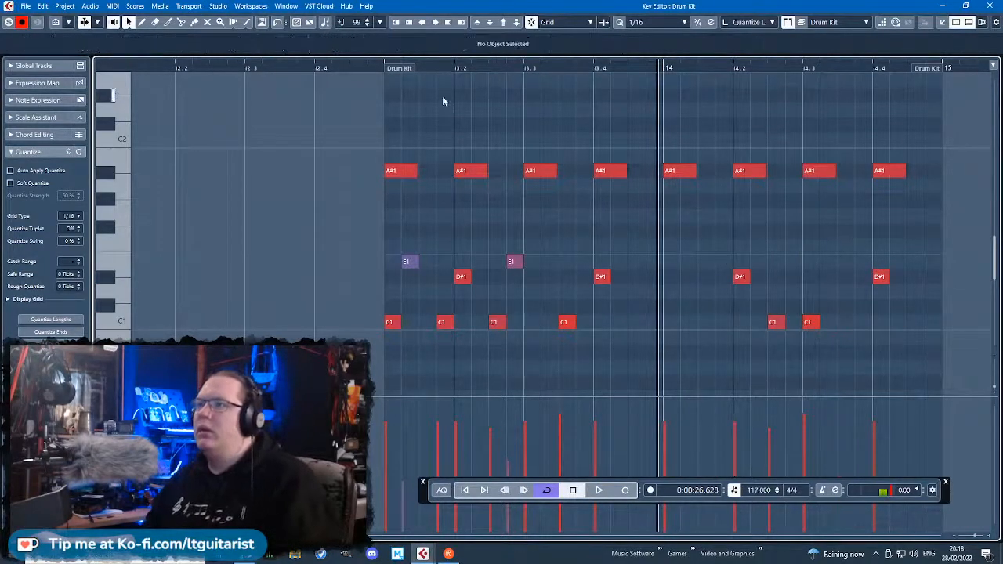
key(space)
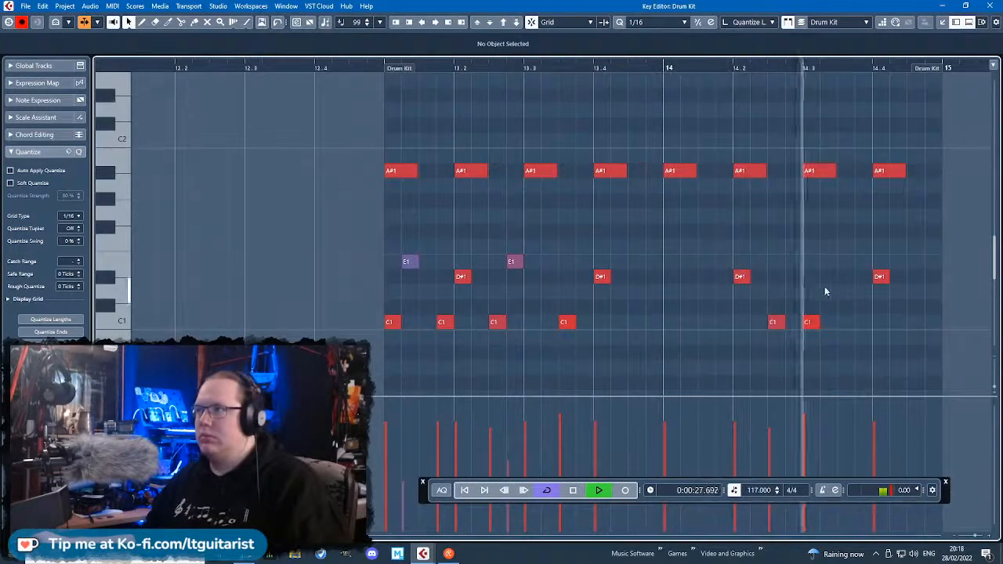
Move the last C1 note to 14.3.3, add a C1 note at 14.1.1, and play from bar 14.
key(space)
drag(810, 321, 847, 324)
click(664, 72)
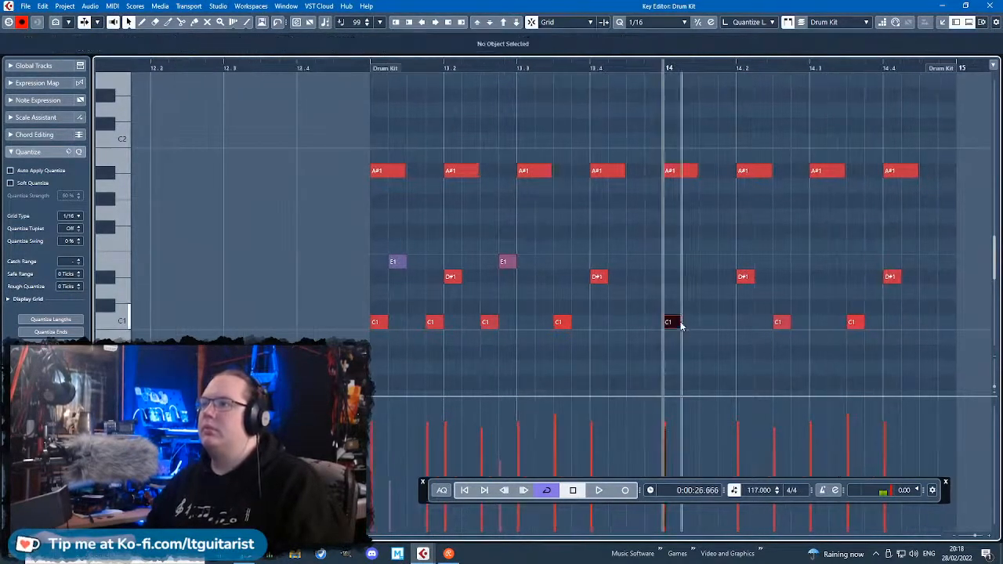
key(space)
Move the first D#1 note of bar 14 to 14.1.3 and play the bar.
key(space)
drag(742, 276, 710, 284)
key(space)
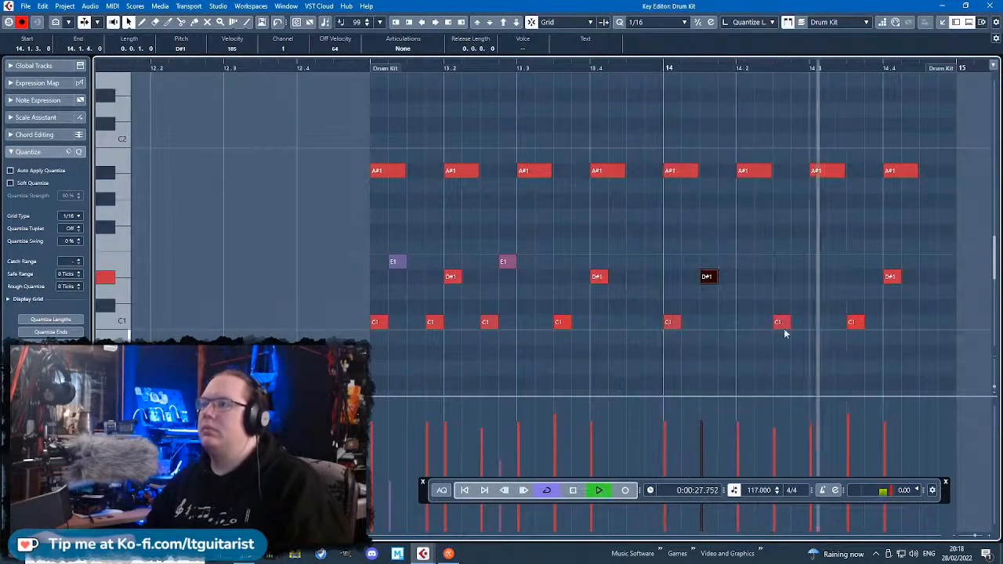
Replay bar 14, move its last D#1 note to 14.3.1, and add a C1 note at 14.4.3 with velocity 116.
key(space)
click(665, 104)
key(space)
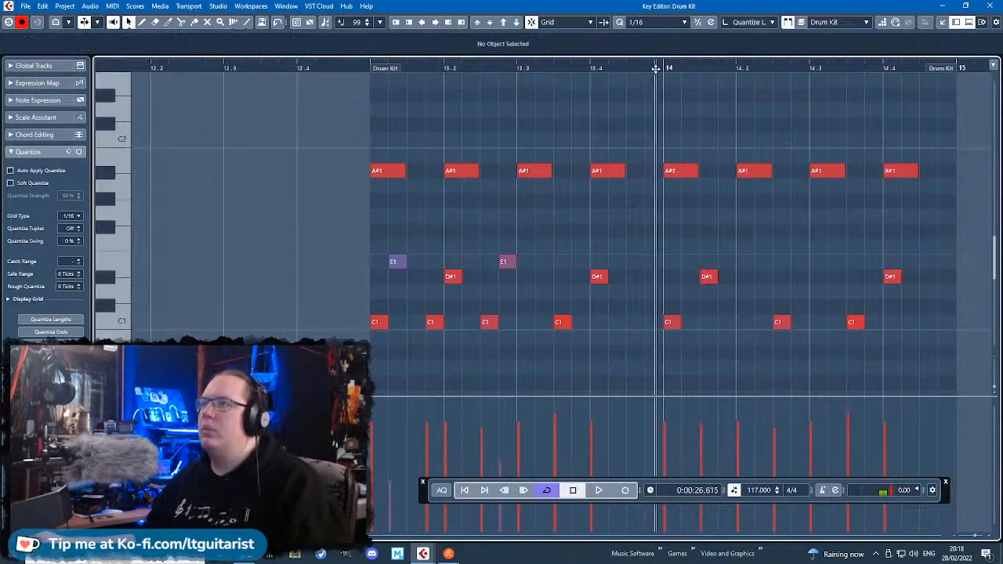
key(space)
drag(892, 282, 818, 282)
click(927, 322)
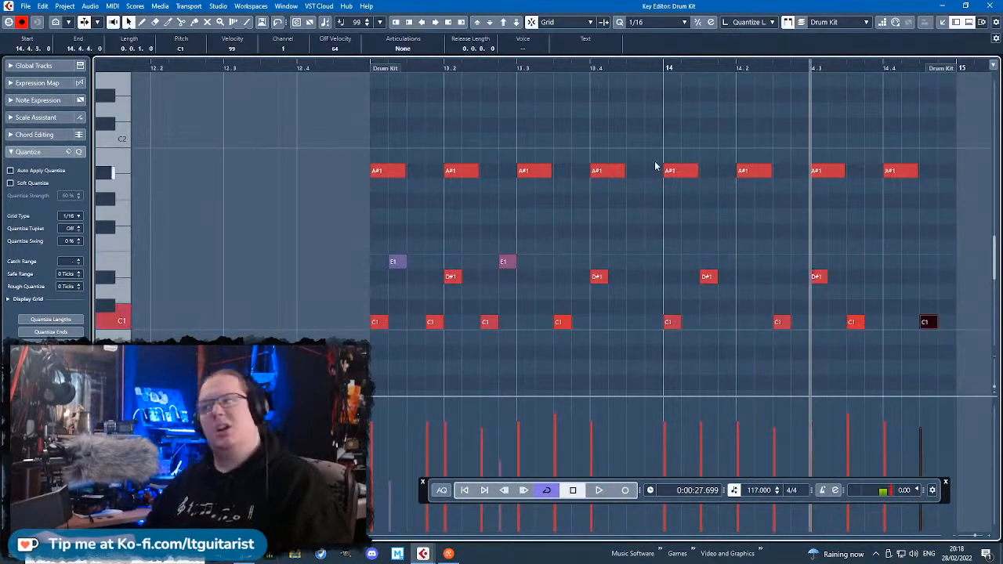
click(921, 410)
Play the revised groove and set the loop range to cover bars 13 and 14.
click(370, 68)
key(space)
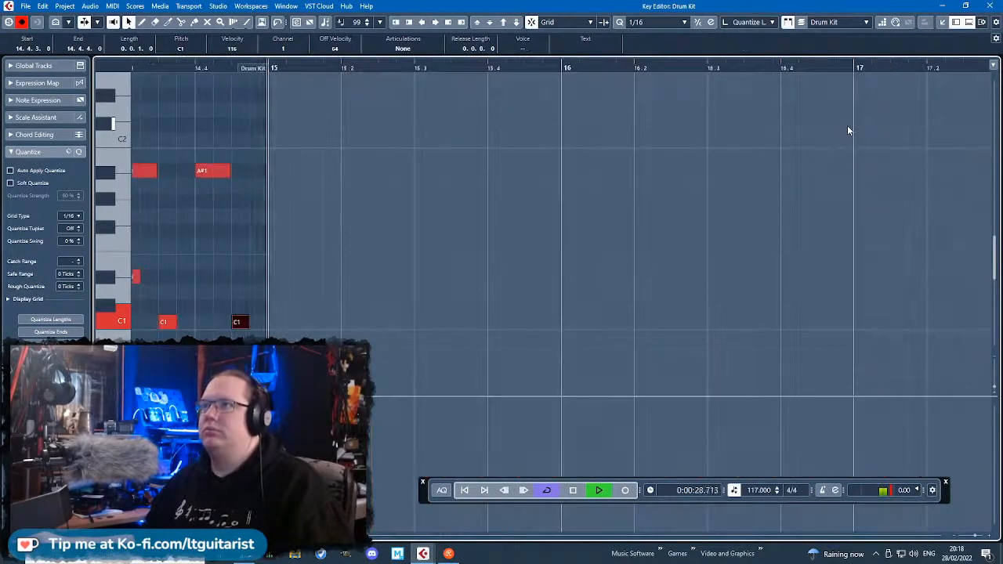
scroll(682, 195, down, 3)
key(space)
scroll(477, 285, up, 5)
scroll(612, 160, down, 2)
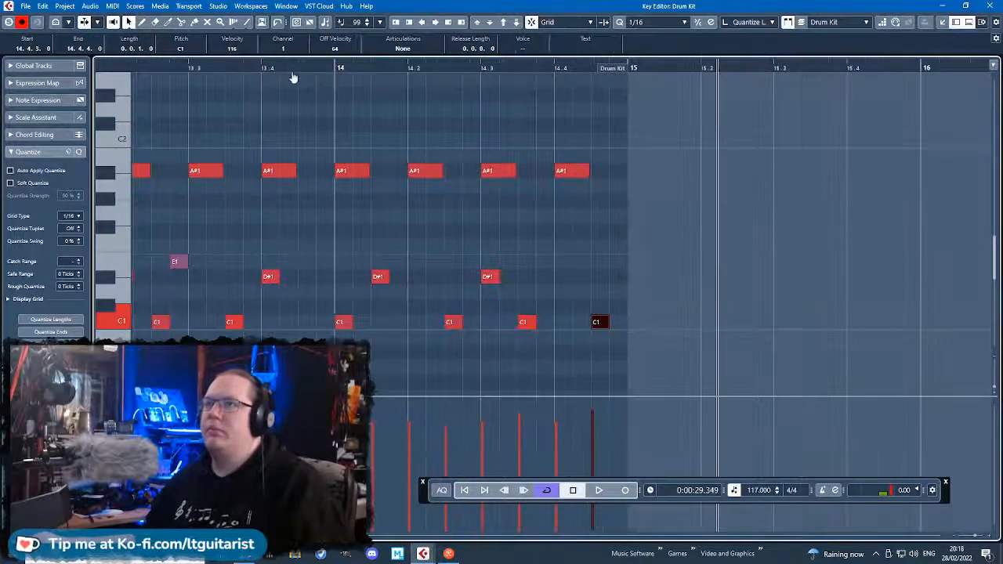
scroll(293, 77, down, 2)
drag(251, 72, 476, 99)
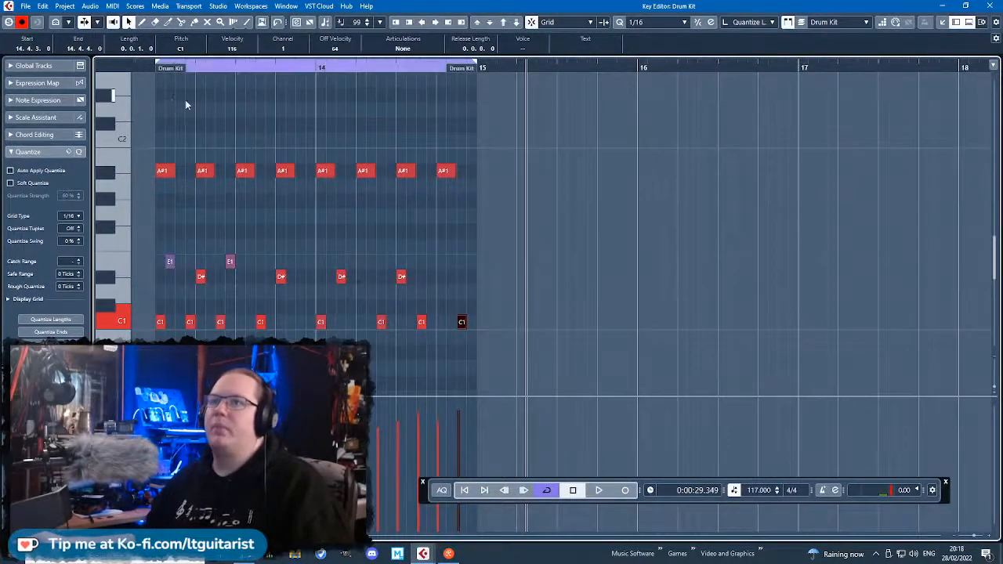
Raise the first A#1 note of bar 13 to C#2 and play the loop.
scroll(199, 113, up, 2)
drag(152, 116, 142, 172)
key(Up)
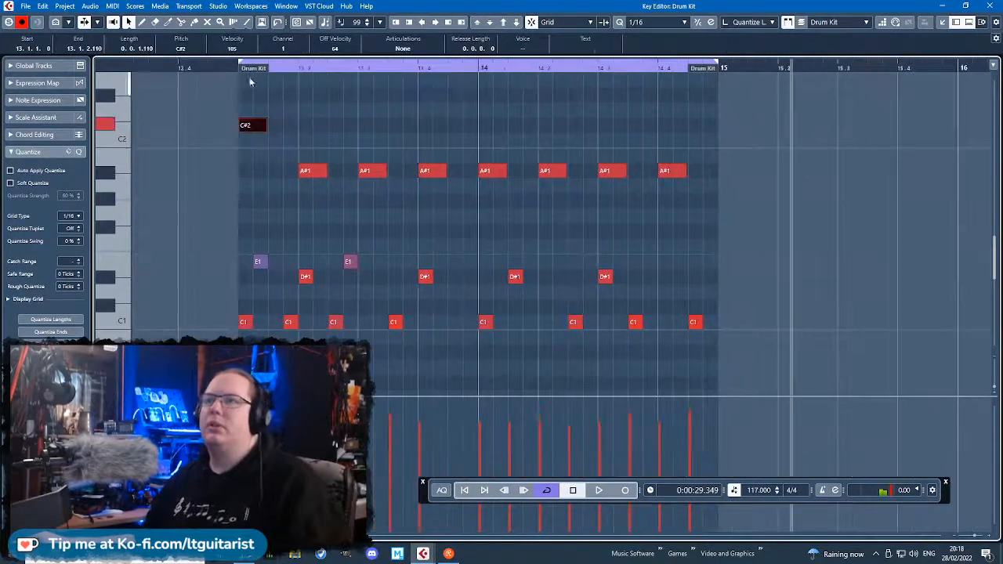
key(space)
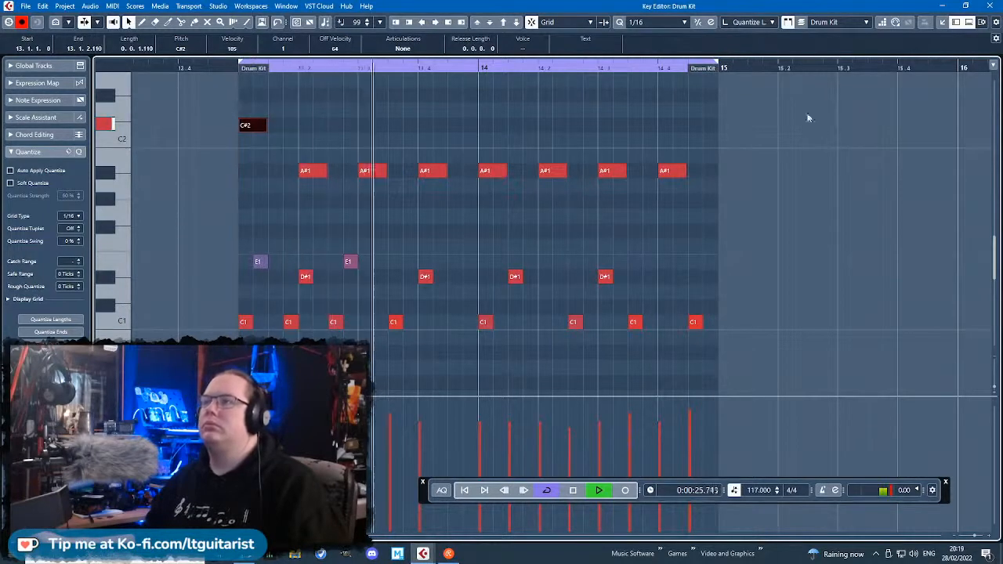
Stop playback and move the last C1 note of bar 14 to 14.4.2.
click(696, 97)
scroll(704, 151, up, 2)
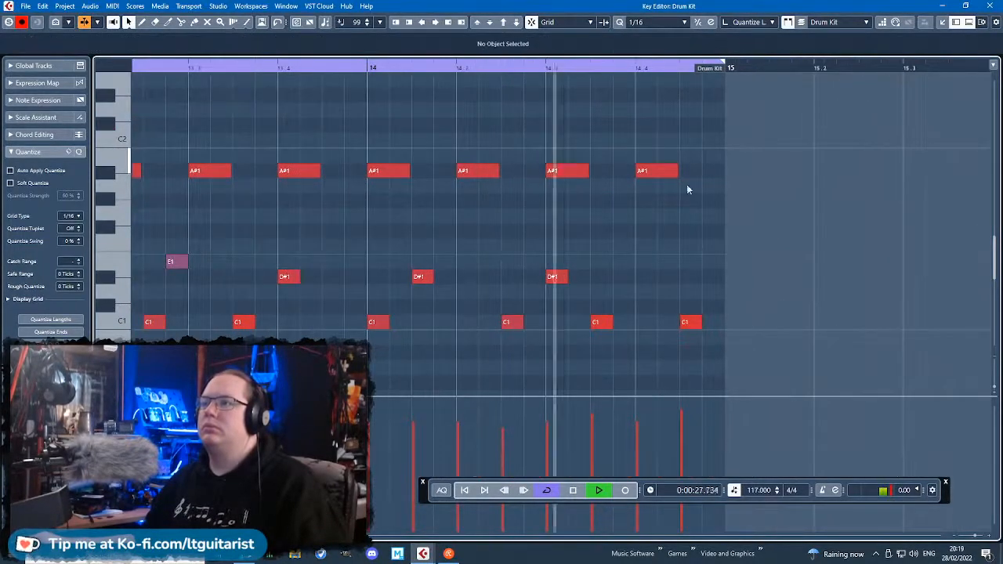
key(space)
click(689, 323)
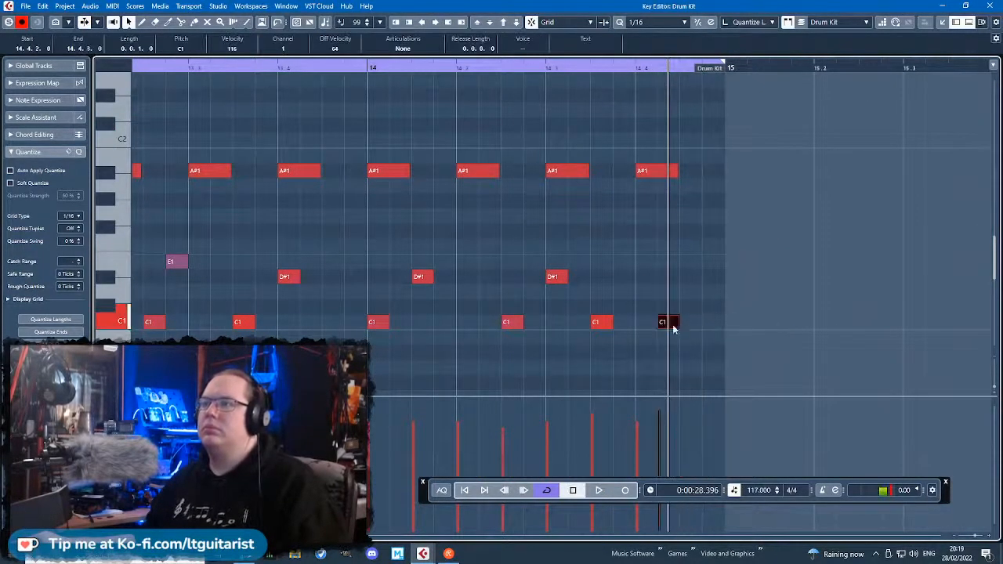
Extend the Drum Kit part back to bar 11 and copy the notes of bar 13 into bar 11.
scroll(707, 181, down, 2)
scroll(661, 152, down, 3)
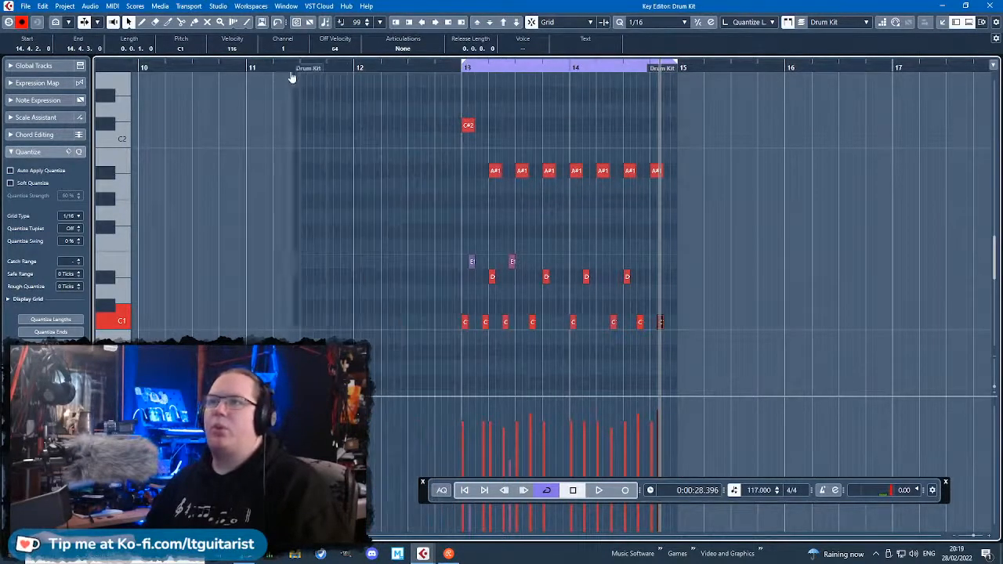
drag(336, 108, 558, 298)
scroll(496, 278, up, 2)
drag(467, 131, 250, 132)
key(ctrl+d)
Lower the C#2 note at the start of bar 13 to A#1.
drag(345, 130, 460, 132)
click(464, 128)
key(Down)
key(Down)
Copy the bar 11 notes except C#2 into bar 12 and add an A#1 note at 12.1.1.
scroll(372, 195, up, 3)
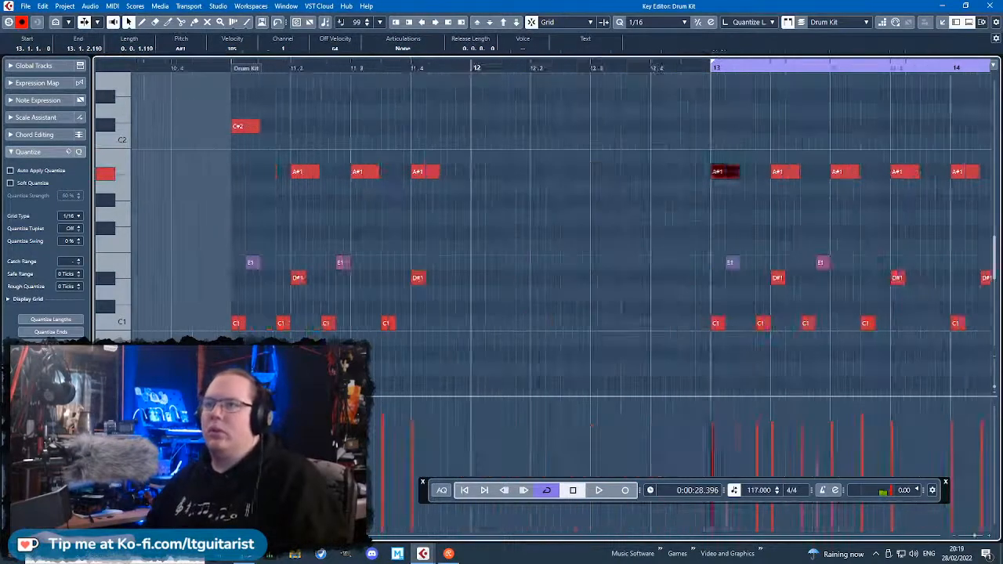
drag(473, 375, 182, 152)
key(ctrl+d)
drag(447, 324, 476, 322)
click(500, 188)
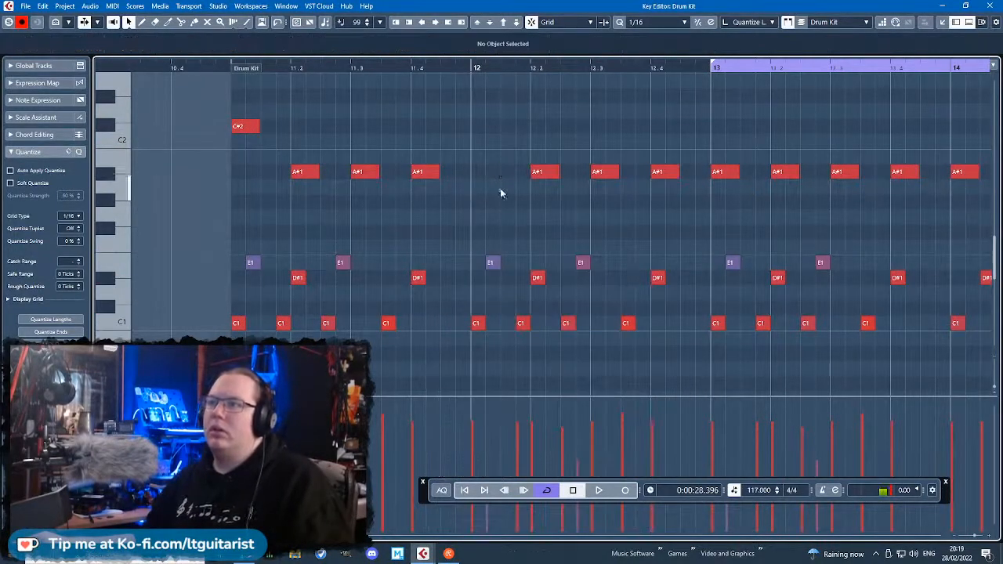
click(479, 172)
click(464, 68)
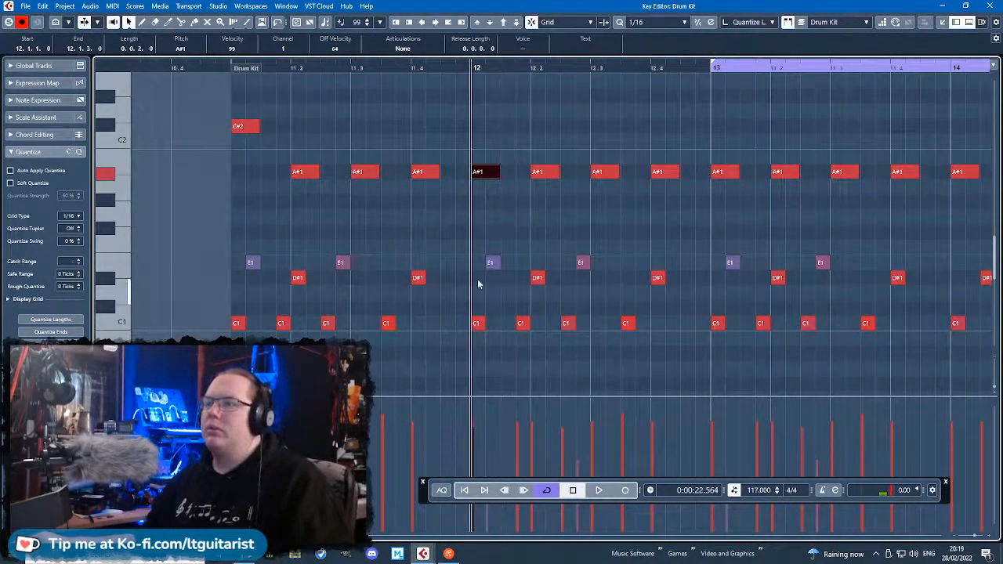
Delete both E1 notes from bar 12 and move its second and third C1 notes to 12.1.3 and 12.2.2.
key(space)
key(space)
drag(486, 240, 497, 285)
key(Delete)
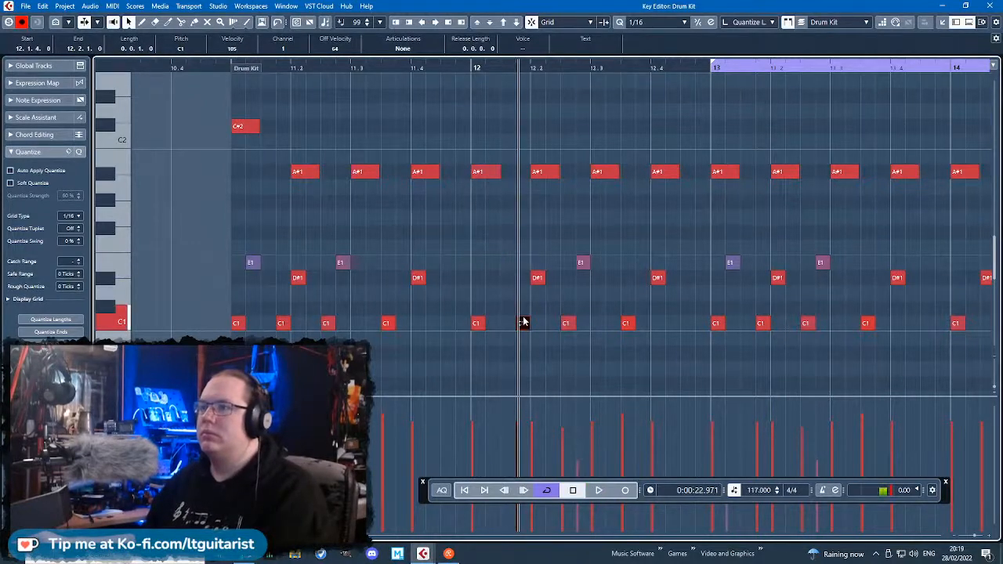
click(523, 322)
drag(567, 327, 553, 326)
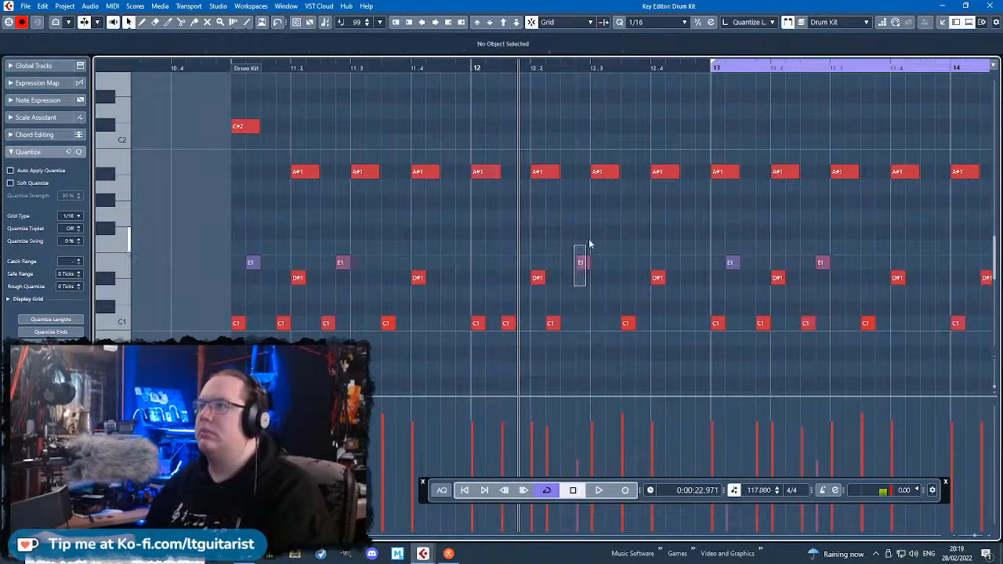
click(603, 171)
Set the loop range from bar 11 to bar 15 and play the whole Drum Kit part.
click(207, 67)
key(space)
scroll(605, 110, down, 2)
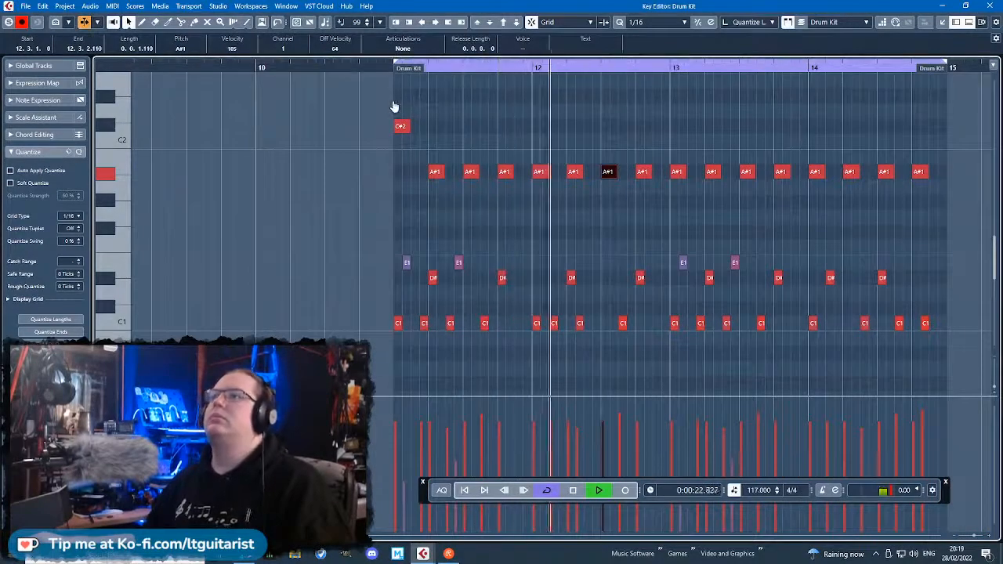
Save the project as Sports Cowboys in the Cowboy Sports Stuff folder on the Desktop.
key(ctrl+shift+s)
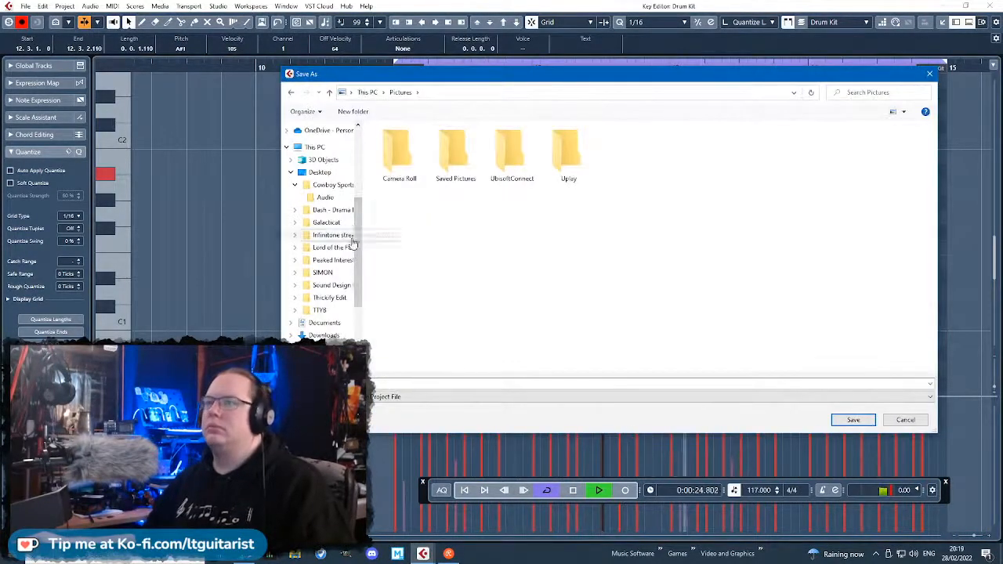
drag(357, 223, 357, 160)
click(319, 329)
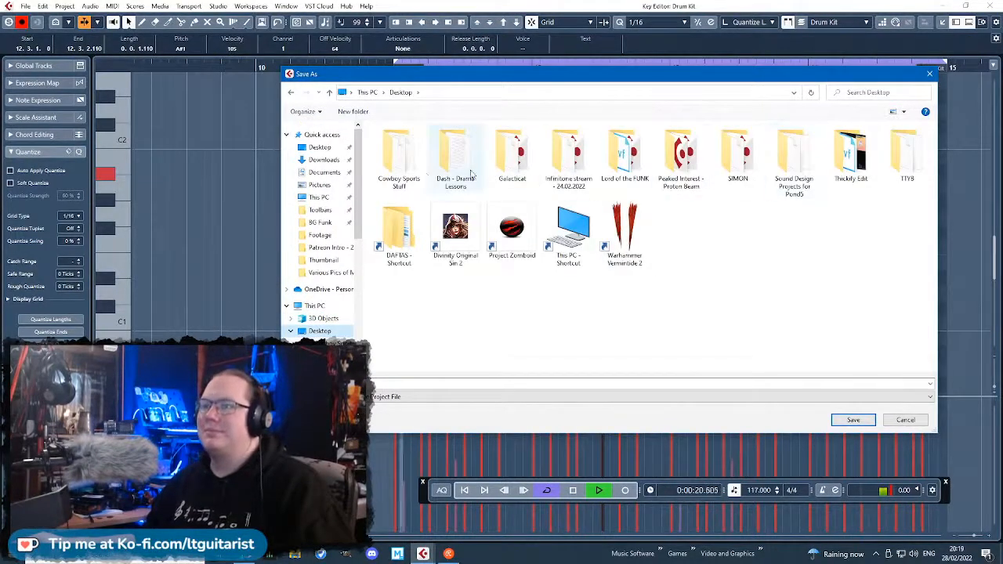
double_click(398, 157)
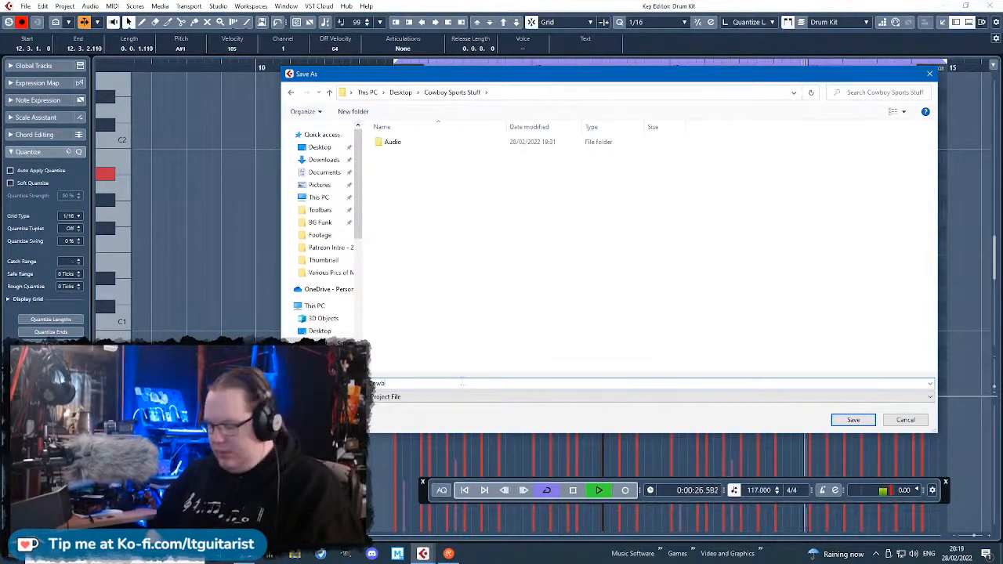
key(Return)
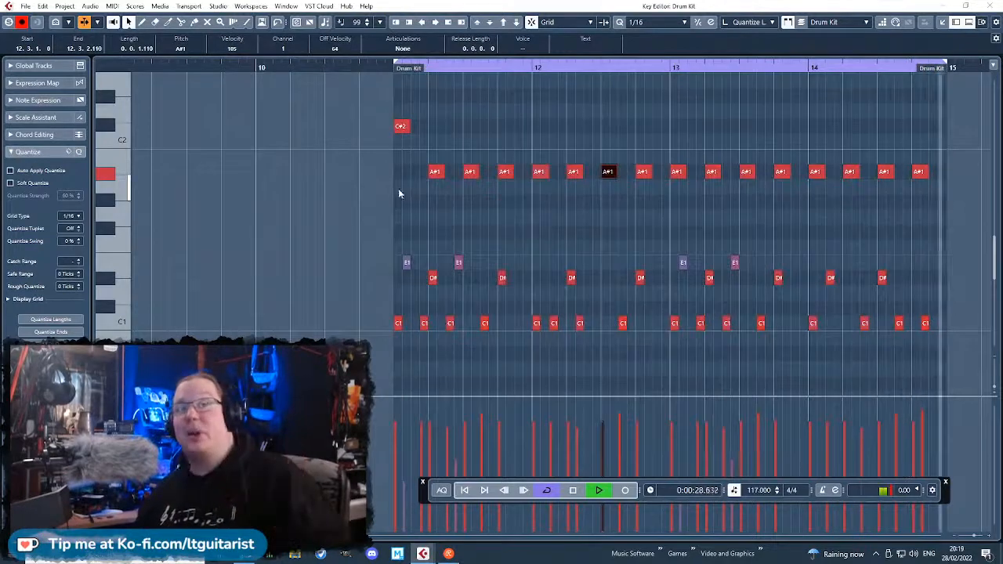
Review the looped four-bar Drum Kit pattern during playback.
click(421, 218)
scroll(468, 235, down, 4)
scroll(486, 245, up, 3)
scroll(581, 269, up, 3)
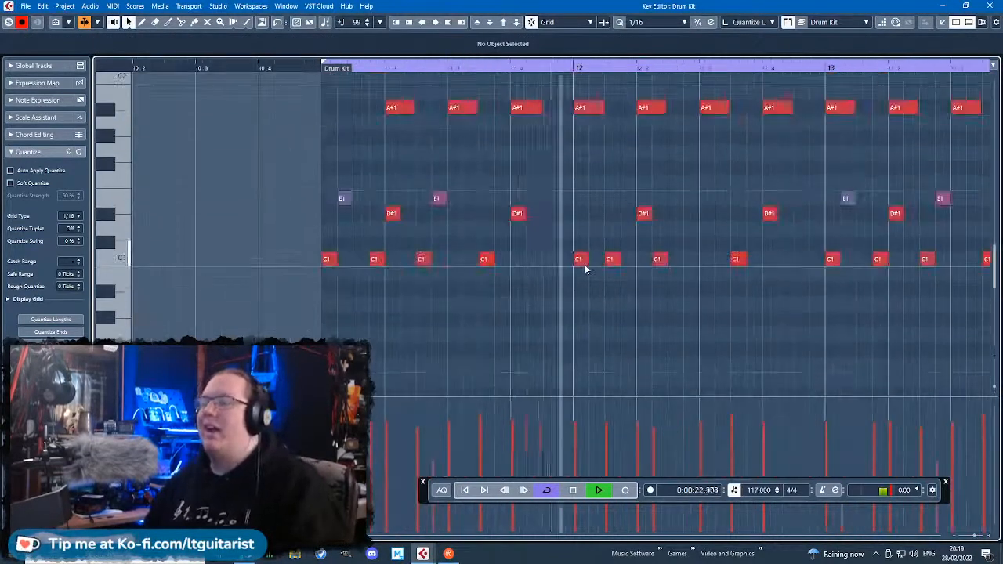
scroll(586, 269, down, 4)
scroll(548, 309, up, 2)
scroll(640, 253, down, 2)
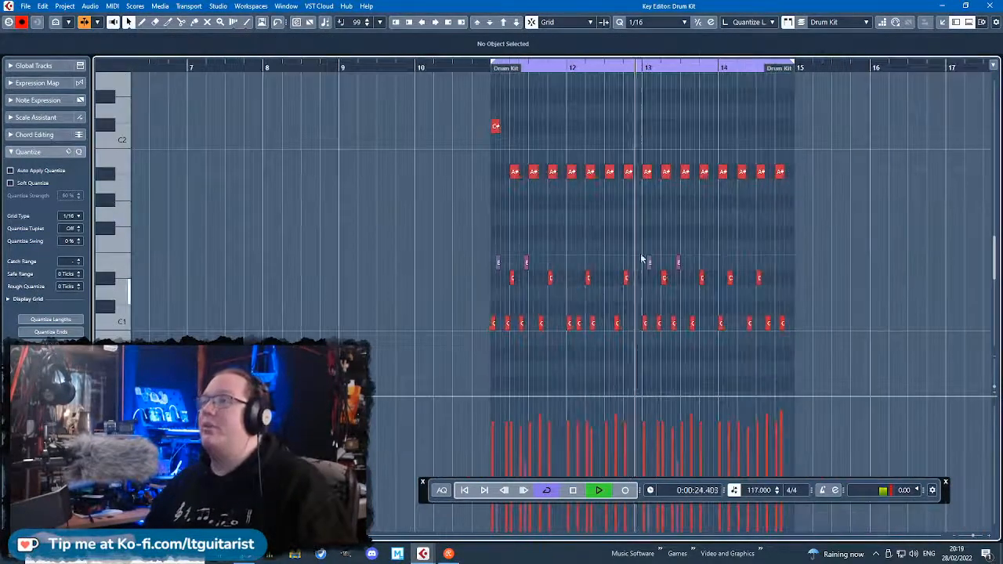
scroll(512, 341, up, 3)
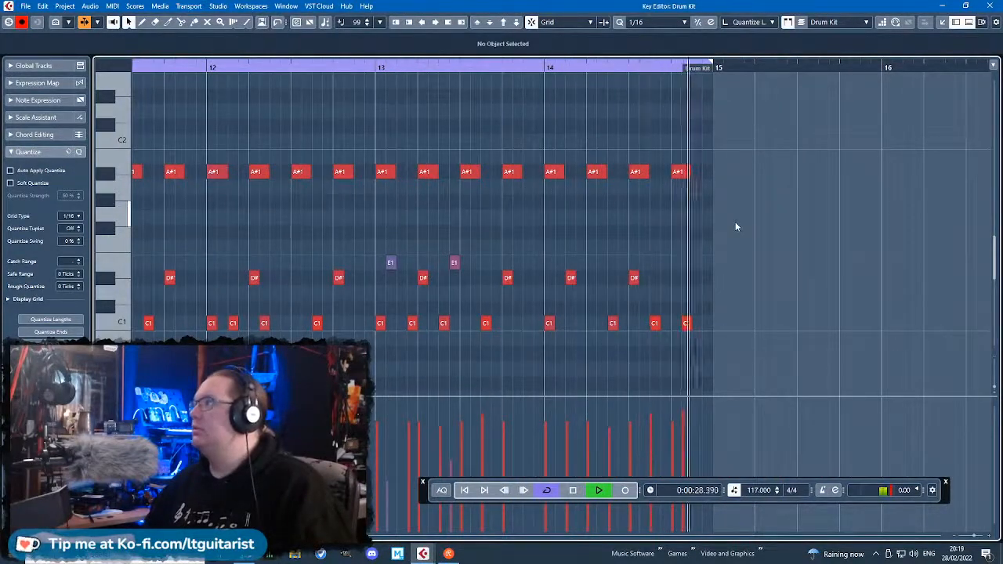
Stop playback and add an E1 note at 14.4.3 with velocity 113 and a D#1 note at 14.4.4.
key(space)
scroll(691, 301, up, 2)
double_click(710, 281)
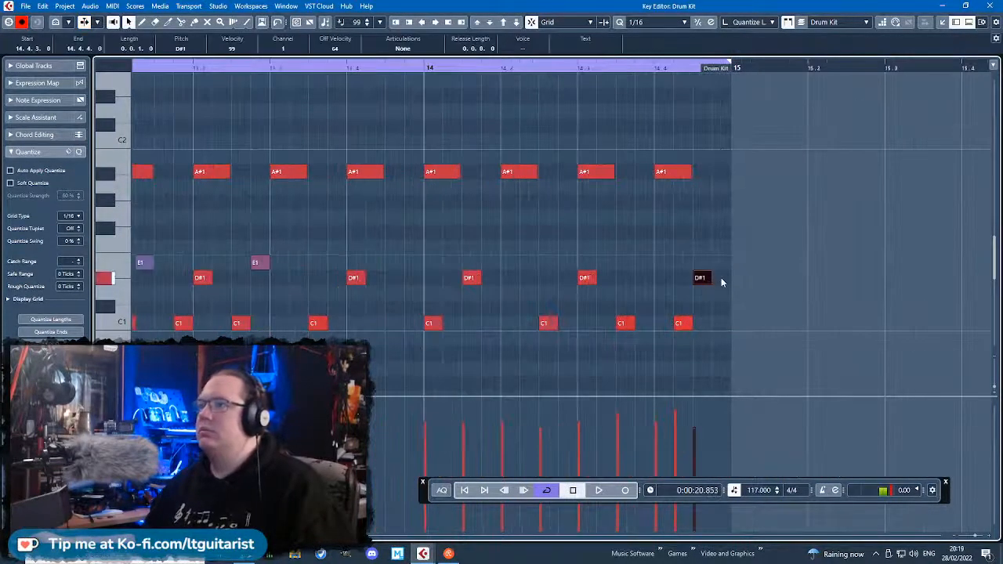
double_click(721, 280)
key(Up)
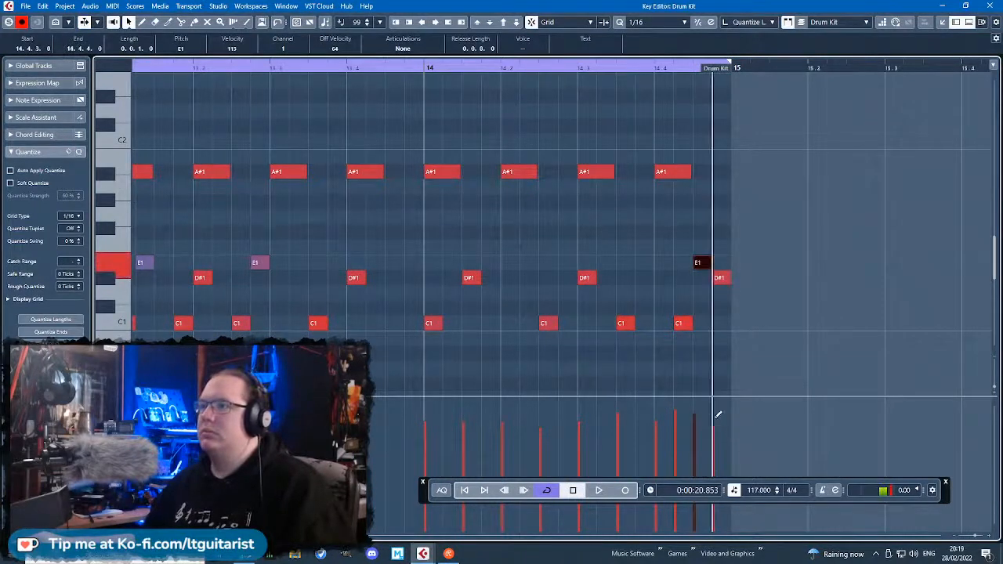
Add a D#1 note at 14.4.1, play the ending, and delete the last A#1 note of bar 14.
double_click(665, 279)
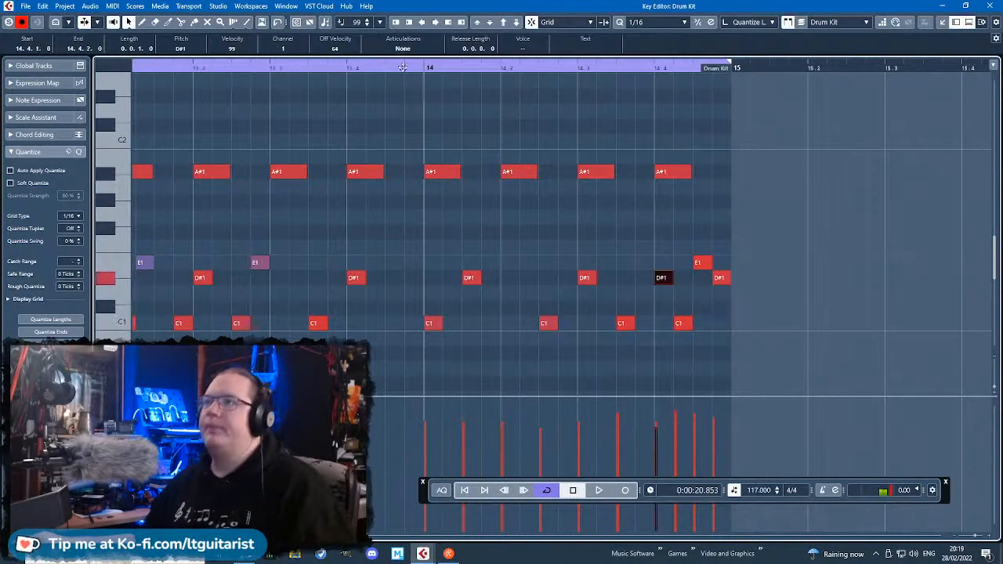
key(space)
drag(734, 199, 658, 132)
key(Delete)
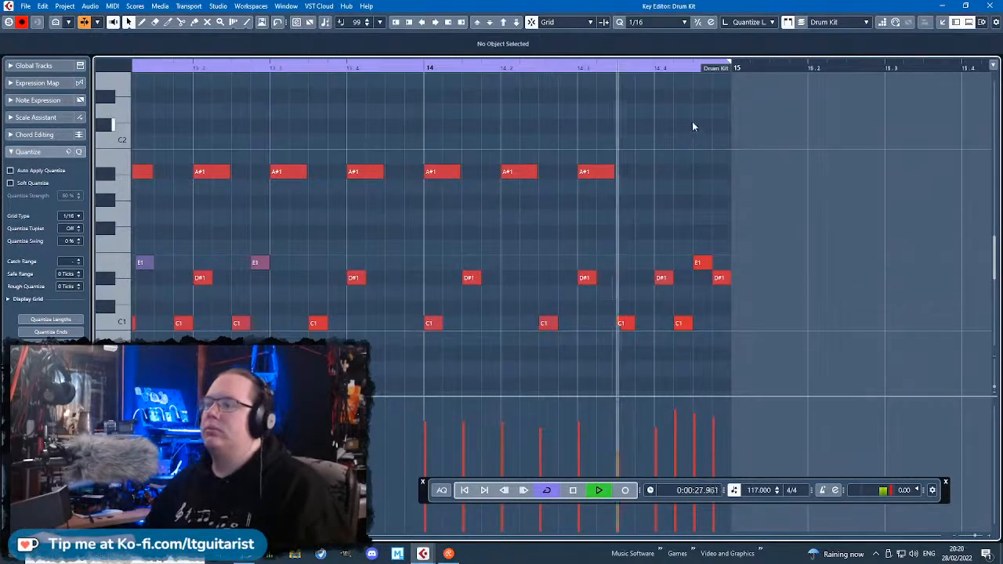
Close the note editor, stop playback, and copy the Heavy Drums part from bar 8 to bar 11.
click(990, 5)
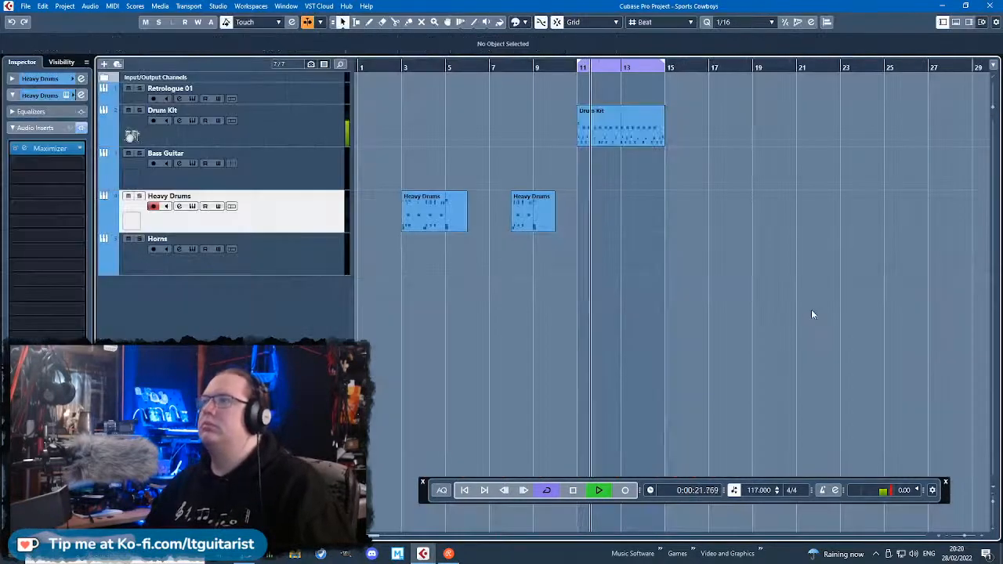
key(g)
key(h)
key(h)
key(space)
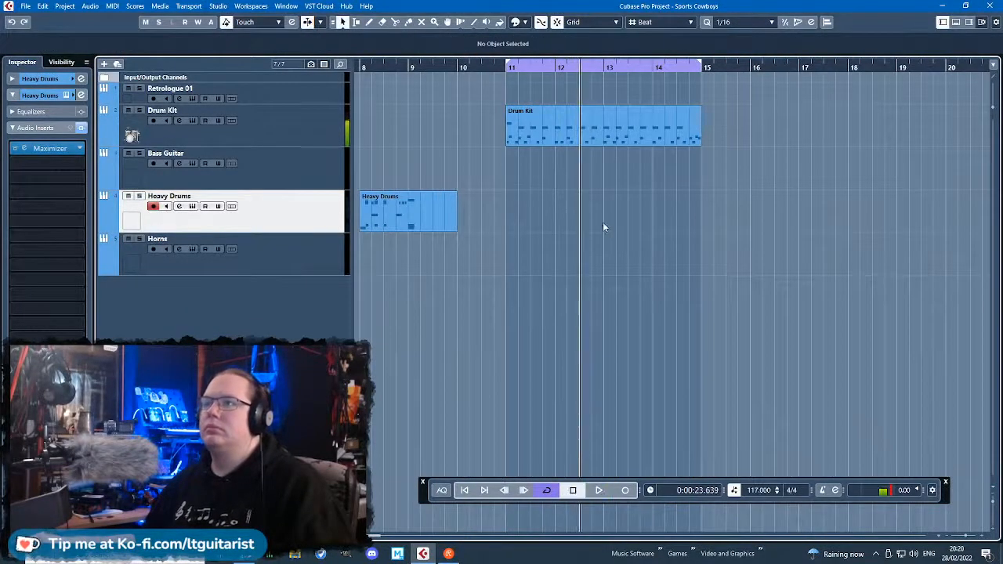
scroll(523, 313, left, 3)
click(501, 220)
drag(672, 222, 733, 146)
scroll(857, 229, right, 1)
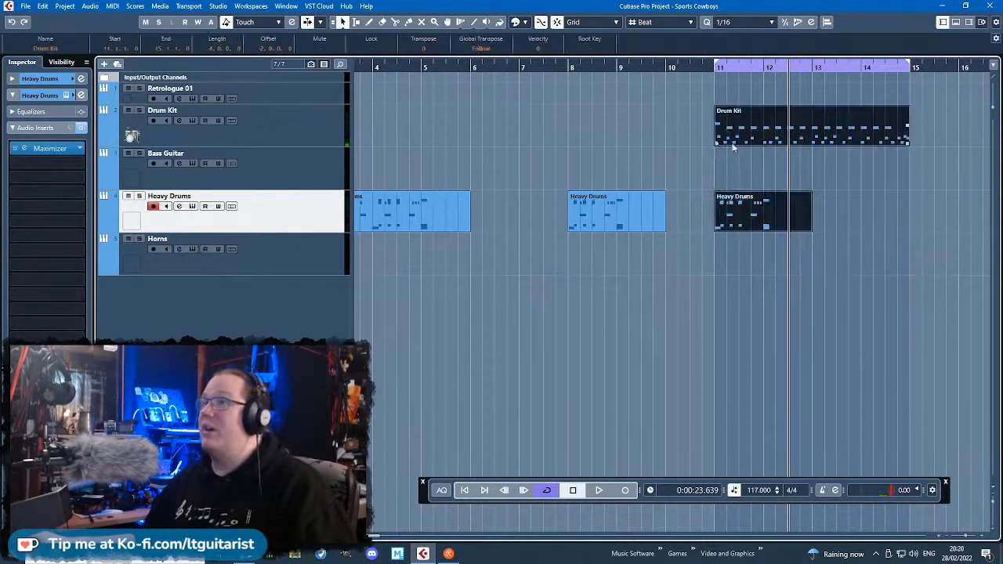
Open the copied Heavy Drums part at bar 11 for note editing.
click(750, 223)
click(757, 246)
double_click(745, 206)
scroll(344, 235, left, 3)
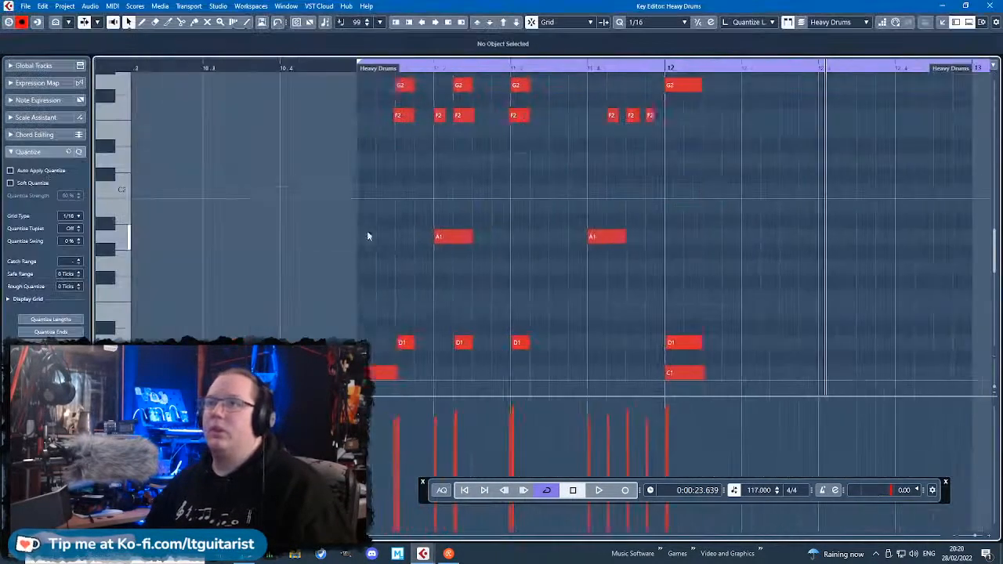
scroll(471, 226, down, 3)
scroll(548, 217, up, 3)
Delete the first A1 note and the three D1 notes from bar 11 of Heavy Drums, and play.
drag(498, 306, 375, 188)
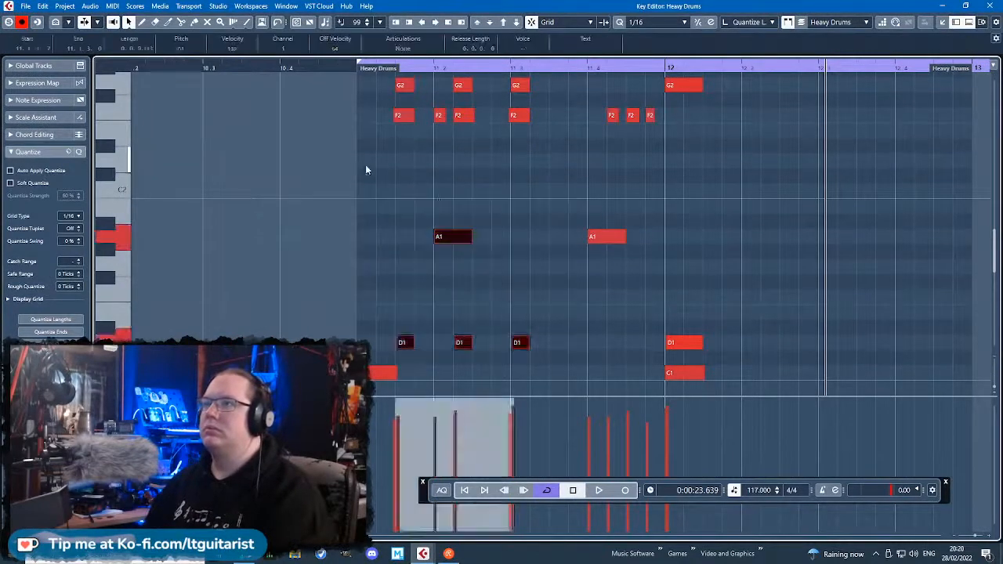
key(Delete)
scroll(362, 118, up, 2)
click(345, 69)
key(space)
scroll(576, 221, up, 5)
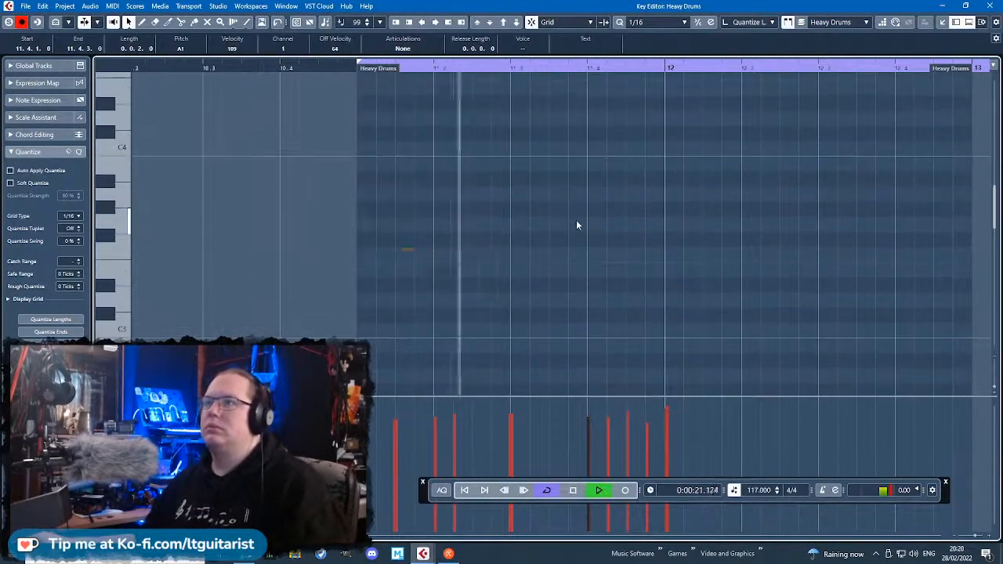
scroll(576, 221, down, 5)
Delete the A1 and three F2 notes on beat 4 of bar 11 and replay from just before bar 11.
click(763, 281)
scroll(705, 274, right, 5)
scroll(430, 243, down, 3)
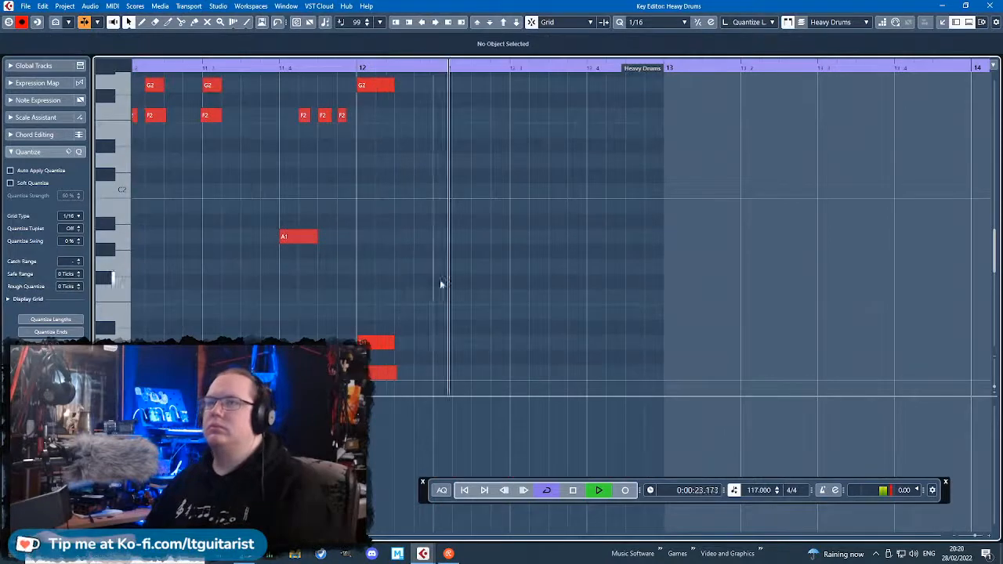
drag(437, 276, 262, 117)
key(Delete)
scroll(348, 224, up, 3)
scroll(265, 163, left, 3)
click(244, 68)
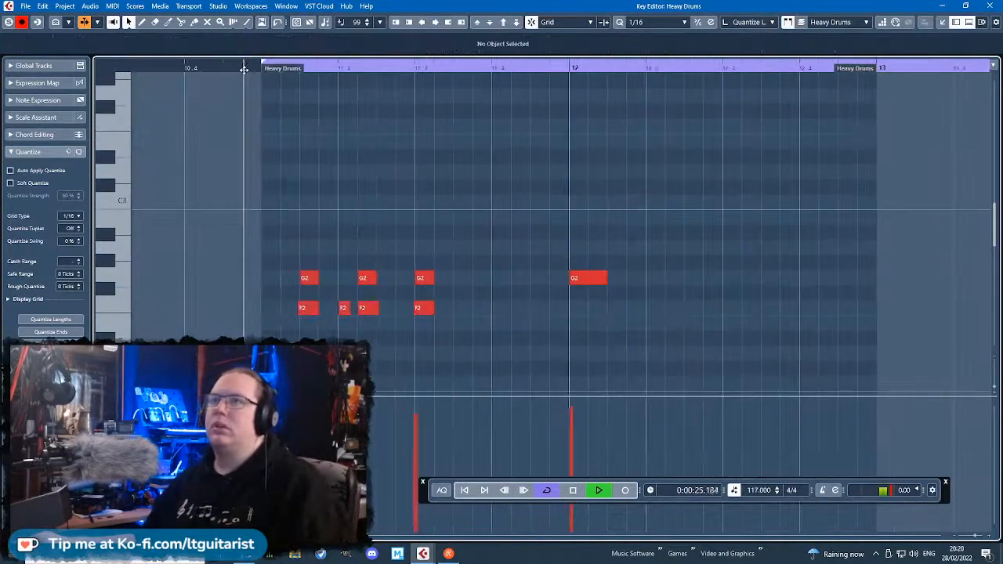
Delete the short F2 note on beat 2 of bar 11 in Heavy Drums and resume playback.
scroll(421, 290, down, 4)
scroll(617, 321, up, 3)
key(space)
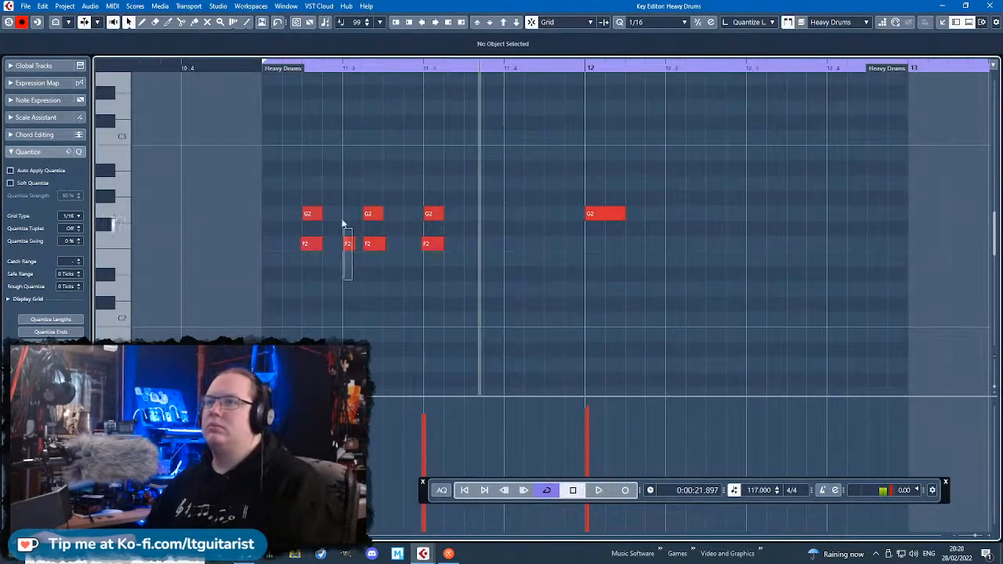
click(373, 243)
scroll(410, 273, down, 6)
scroll(502, 314, up, 6)
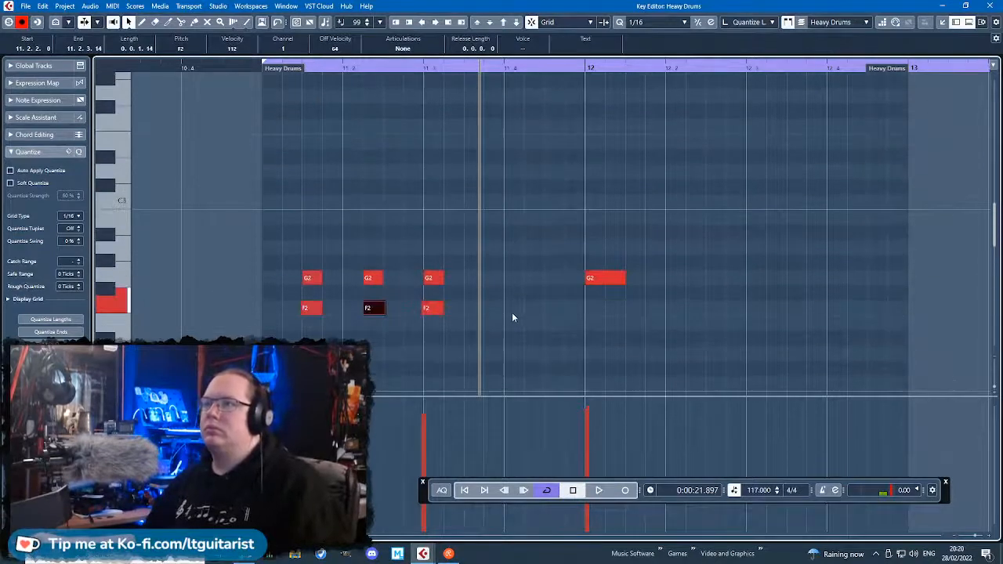
key(space)
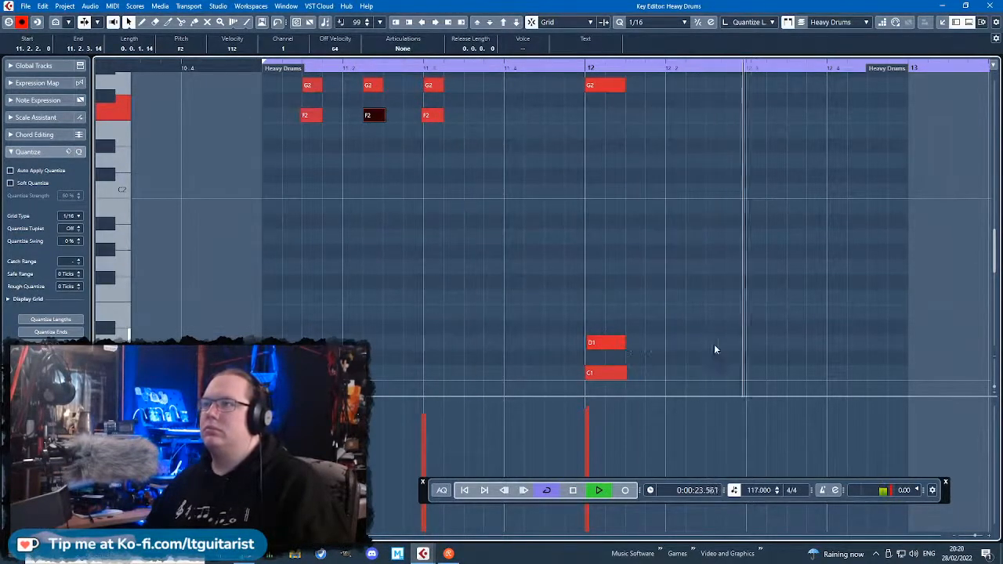
Stop playback and draw eighth-length D1 notes at 12.3.3 and 12.4.3, with F#2 at 12.3.3 and G2 at 12.4.3.
key(space)
click(782, 338)
drag(782, 341, 909, 342)
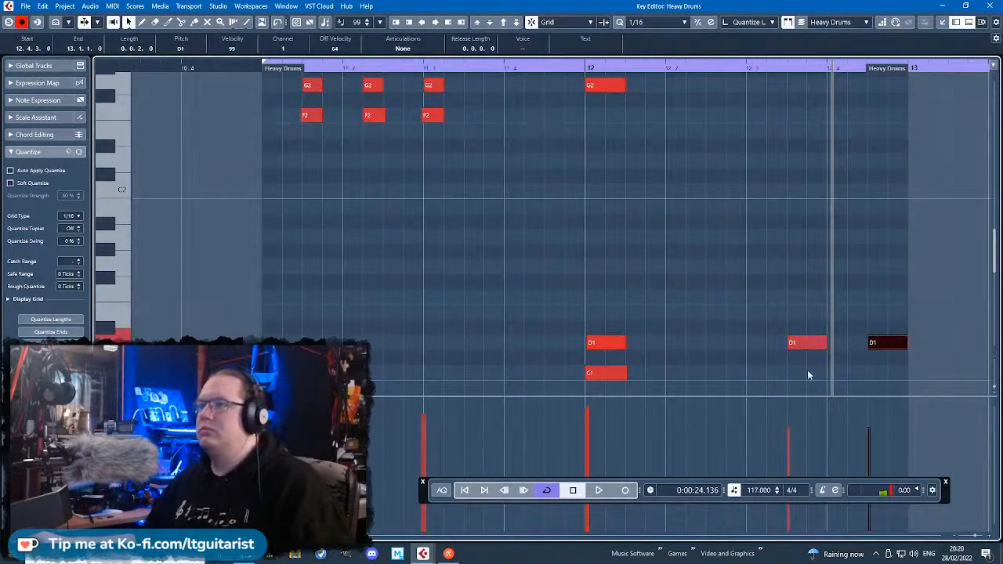
drag(788, 102, 827, 102)
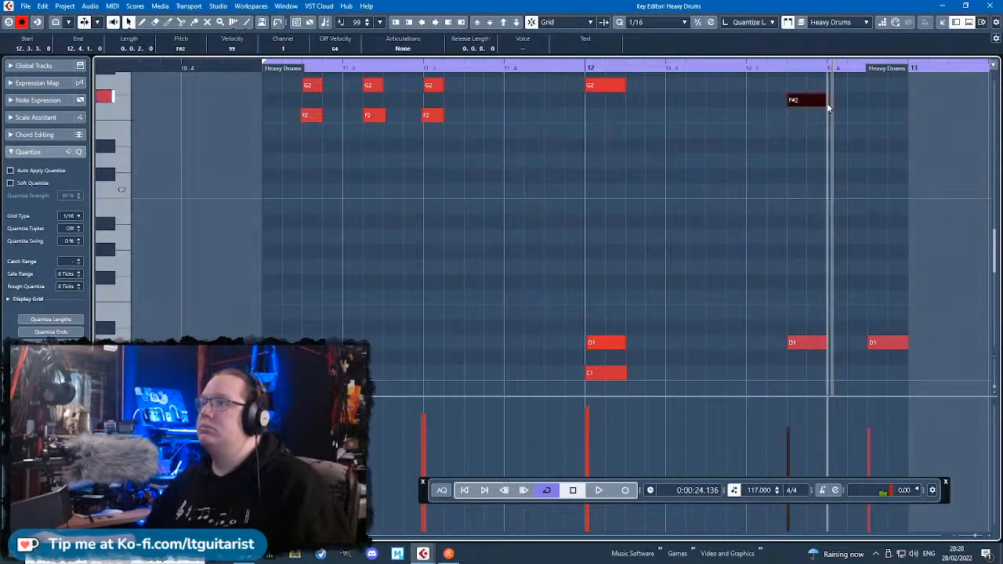
scroll(866, 149, up, 2)
drag(871, 148, 905, 148)
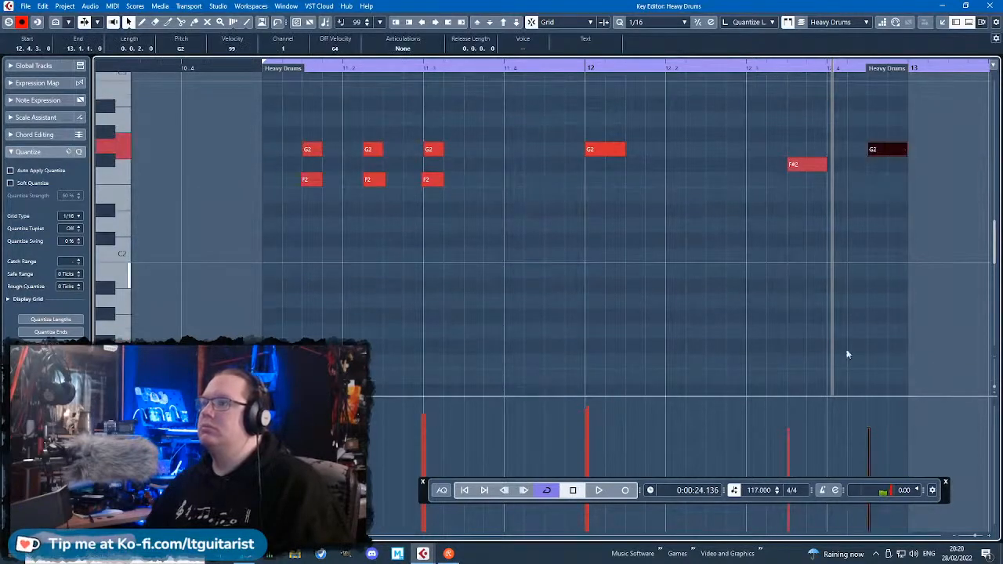
Adjust the new F#2 note's start to 12.3.2.111 and the G2 note's start to 12.4.3.8, and replay from just before bar 11.
click(787, 164)
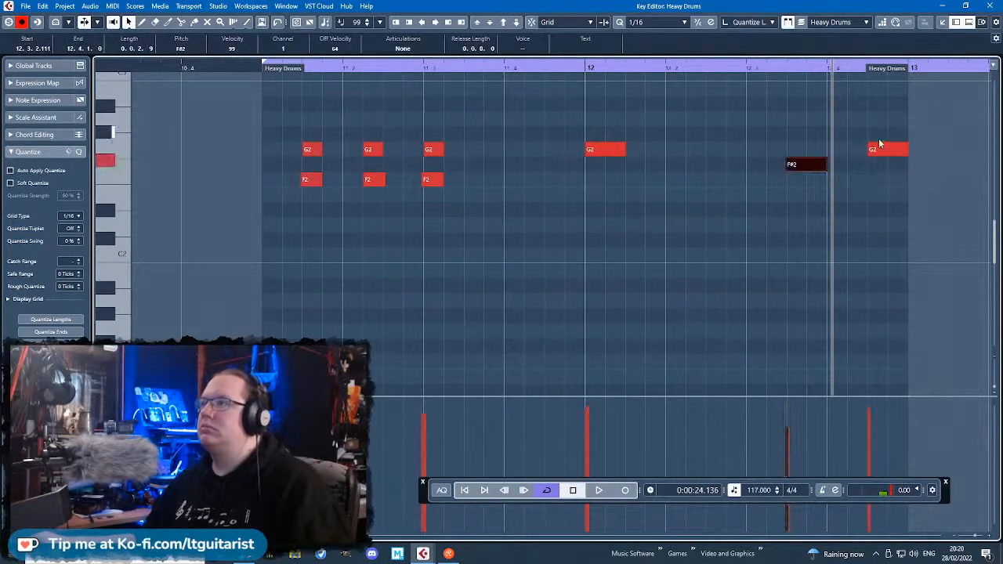
click(871, 148)
click(257, 71)
key(space)
scroll(494, 247, up, 2)
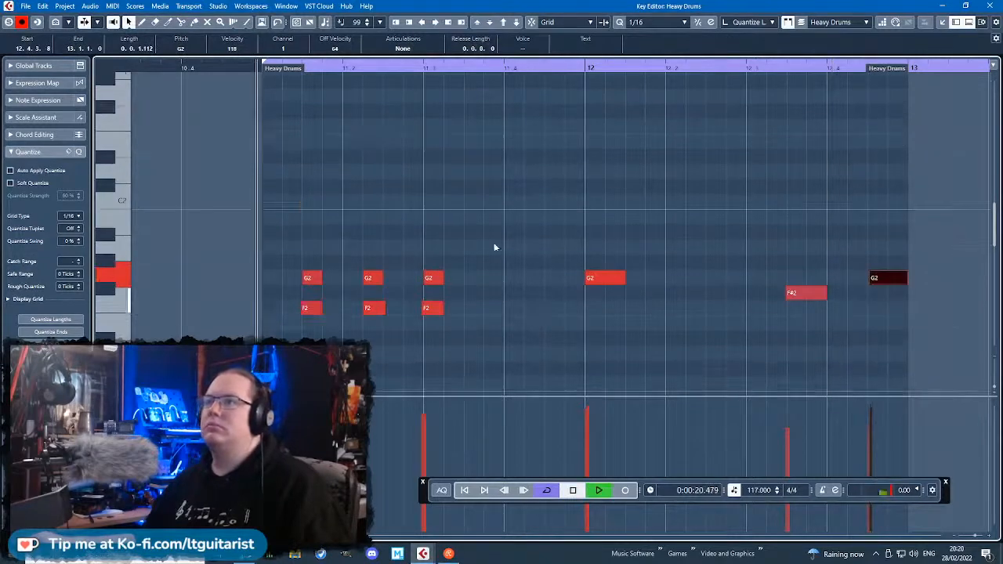
scroll(495, 268, down, 7)
scroll(565, 293, up, 3)
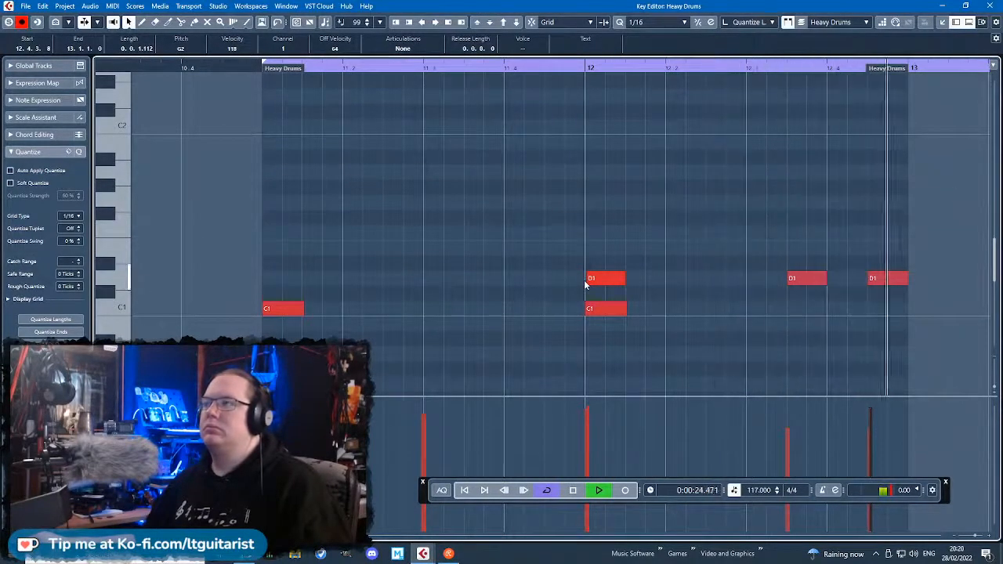
scroll(640, 302, down, 3)
Close the note editor and duplicate the bar 11 Heavy Drums part to bar 13 while the loop plays.
key(Return)
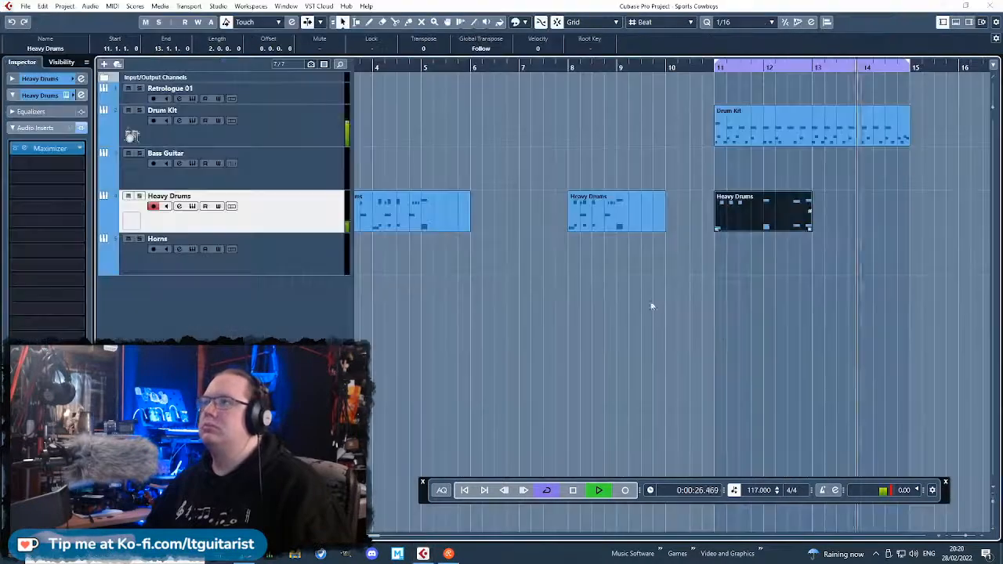
key(ctrl+d)
click(952, 330)
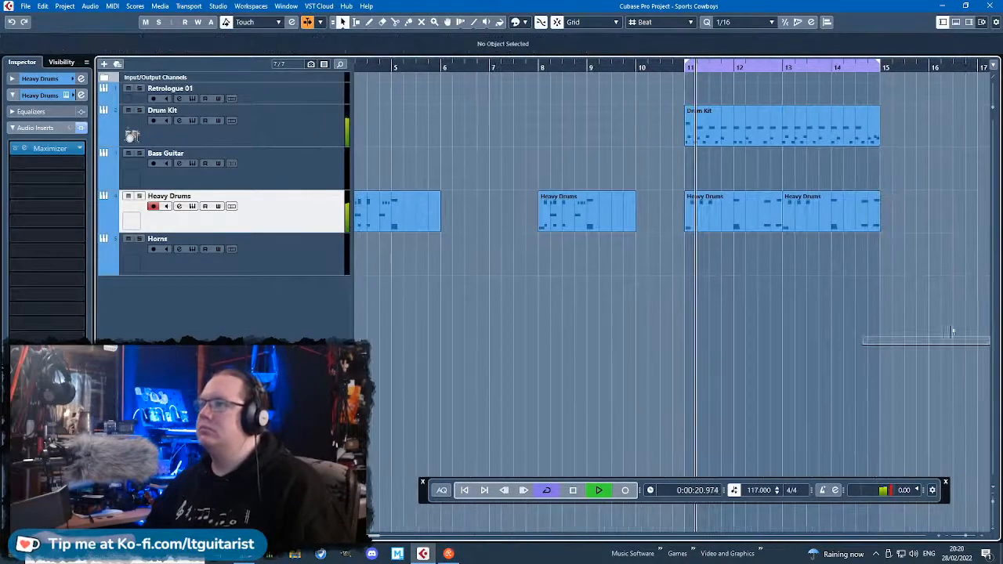
scroll(795, 376, up, 2)
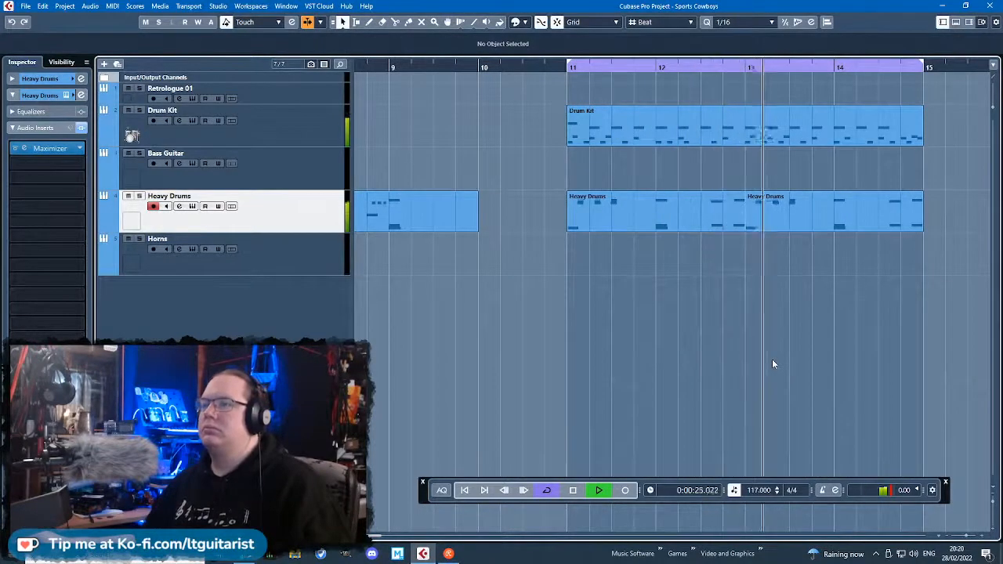
drag(847, 347, 994, 323)
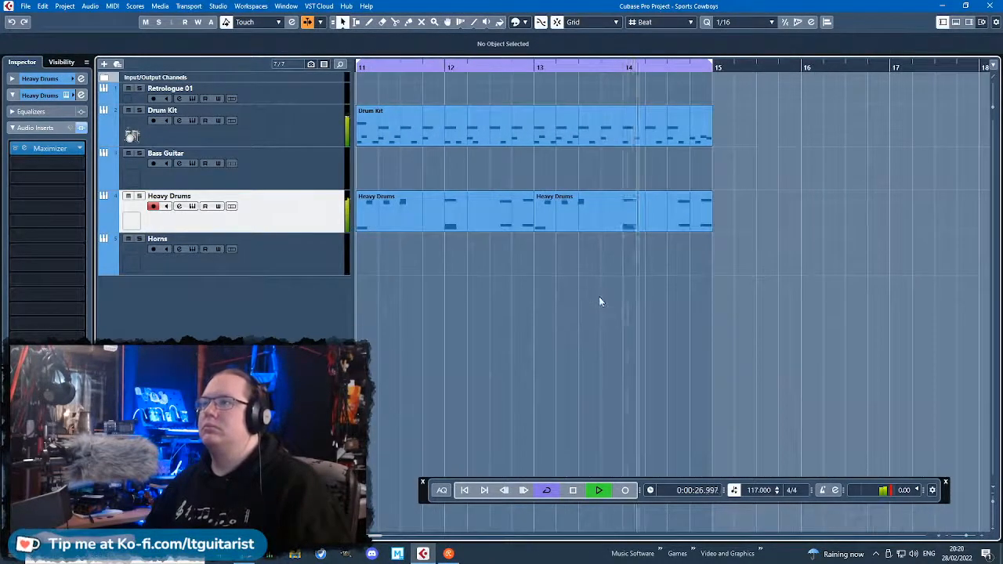
scroll(599, 296, down, 3)
Stop playback and open the Heavy Drums part at bar 13 for note editing around beat 4 of bar 14.
key(space)
scroll(644, 262, up, 5)
double_click(667, 202)
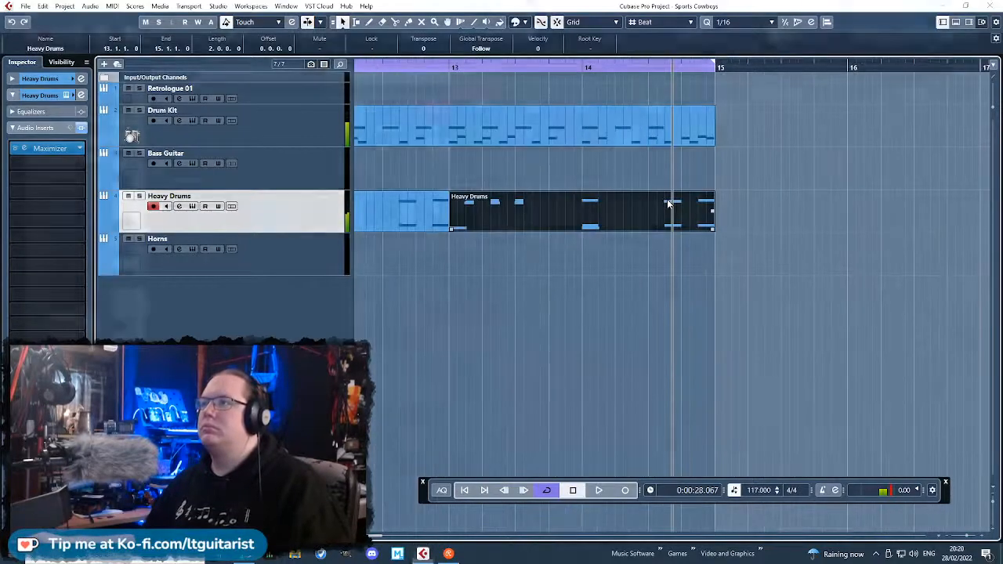
scroll(664, 202, down, 3)
scroll(446, 271, up, 5)
scroll(682, 317, down, 2)
scroll(681, 321, up, 2)
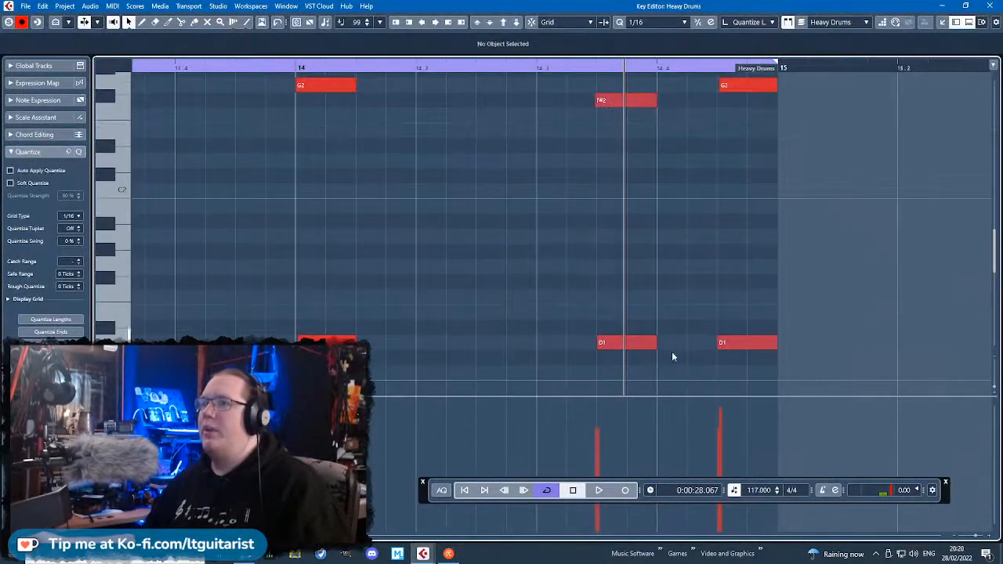
Add a C1 note at 14.4.1 and turn the last D1 into three sixteenth notes at 14.4.2, 14.4.3 and 14.4.4.
mouse_move(668, 373)
mouse_down()
mouse_move(705, 374)
mouse_move(681, 373)
mouse_up()
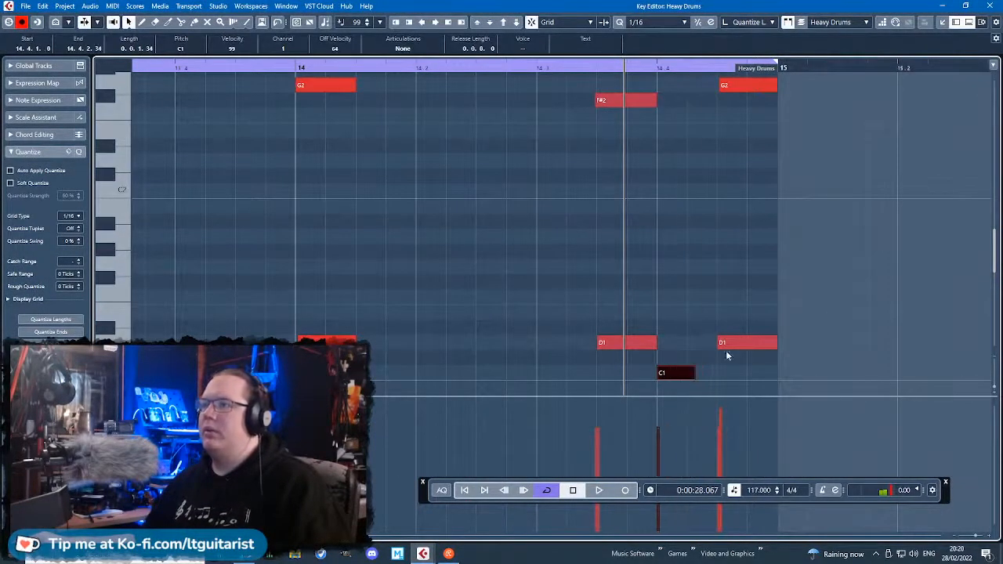
drag(730, 344, 714, 346)
drag(744, 342, 720, 343)
double_click(724, 343)
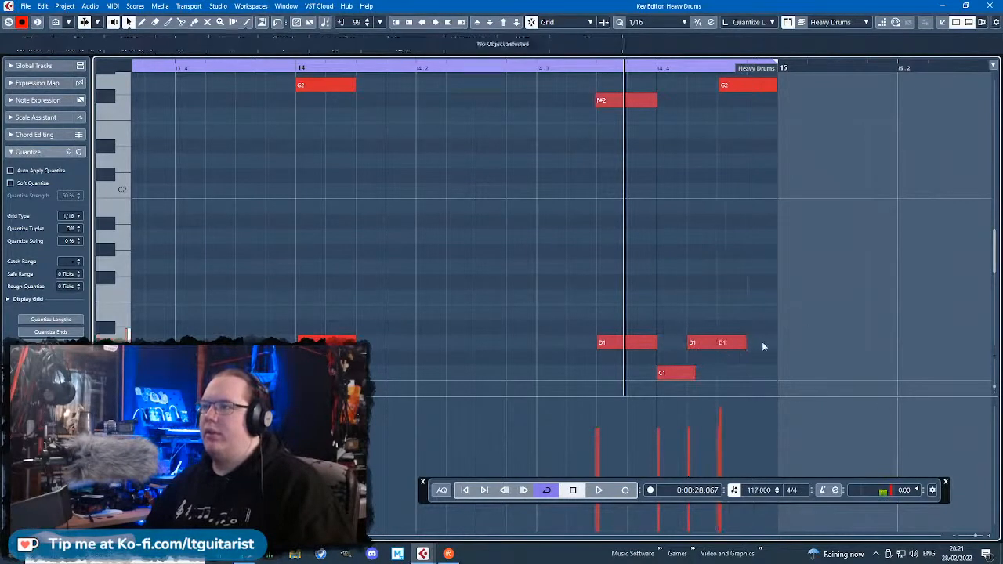
double_click(761, 342)
Make the last G2 a sixteenth note at 14.4.2, and add G#2 at 14.4.3 and F#2 at 14.4.4.
scroll(736, 374, up, 1)
drag(748, 149, 716, 153)
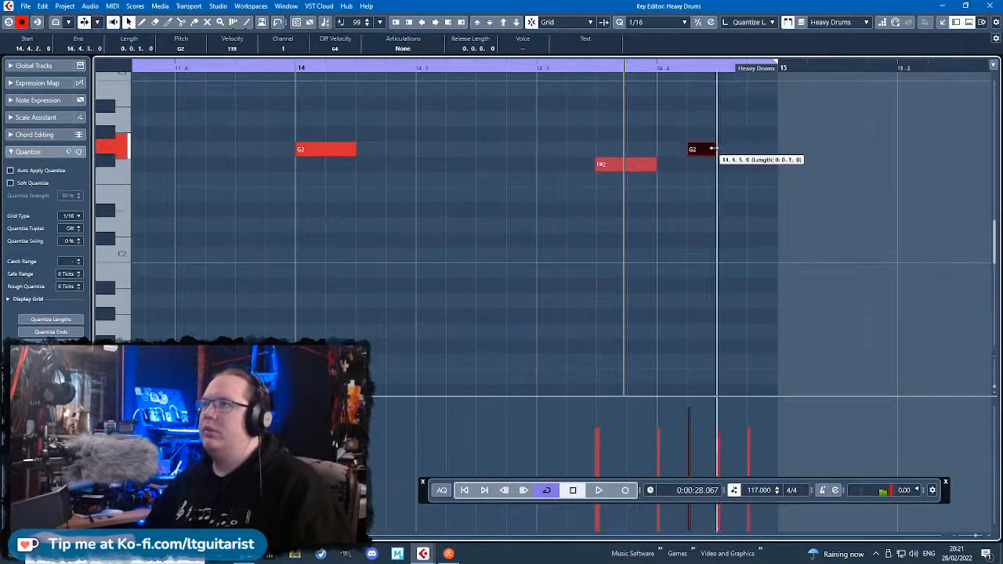
double_click(733, 134)
double_click(757, 165)
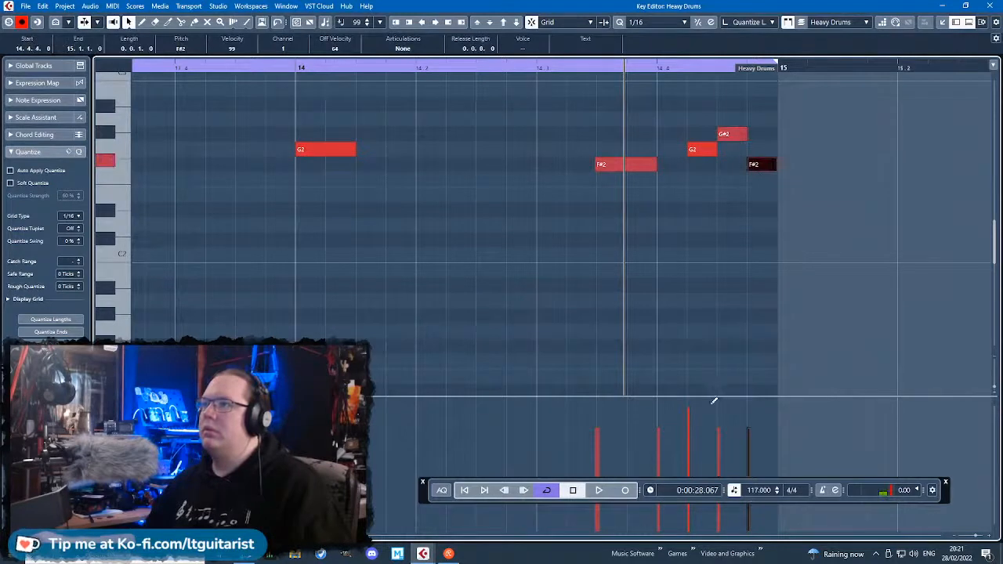
Trim the starts of the last three D1 notes slightly behind the grid, the first to 14.4.2.8, and play.
scroll(691, 297, down, 4)
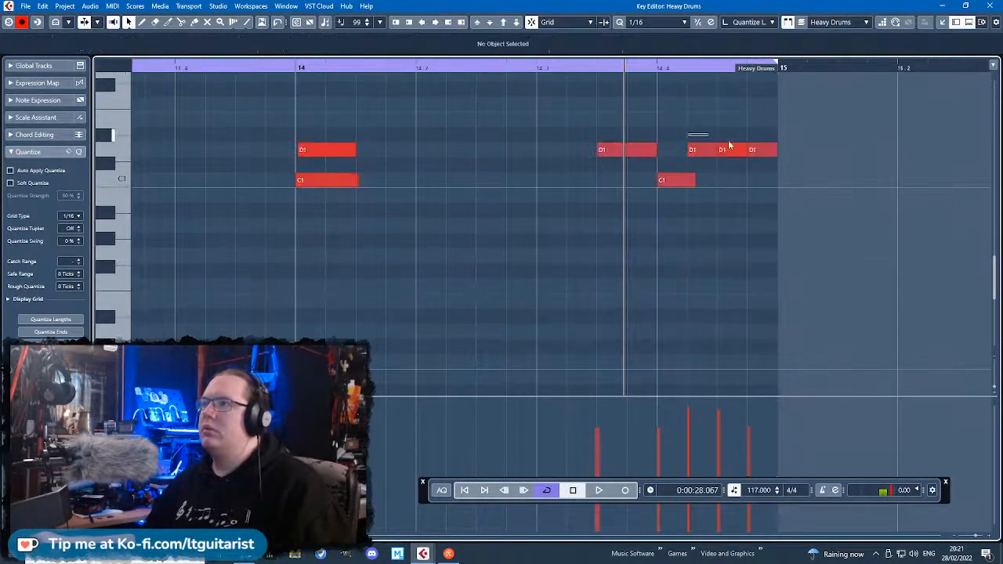
drag(682, 130, 763, 154)
key(space)
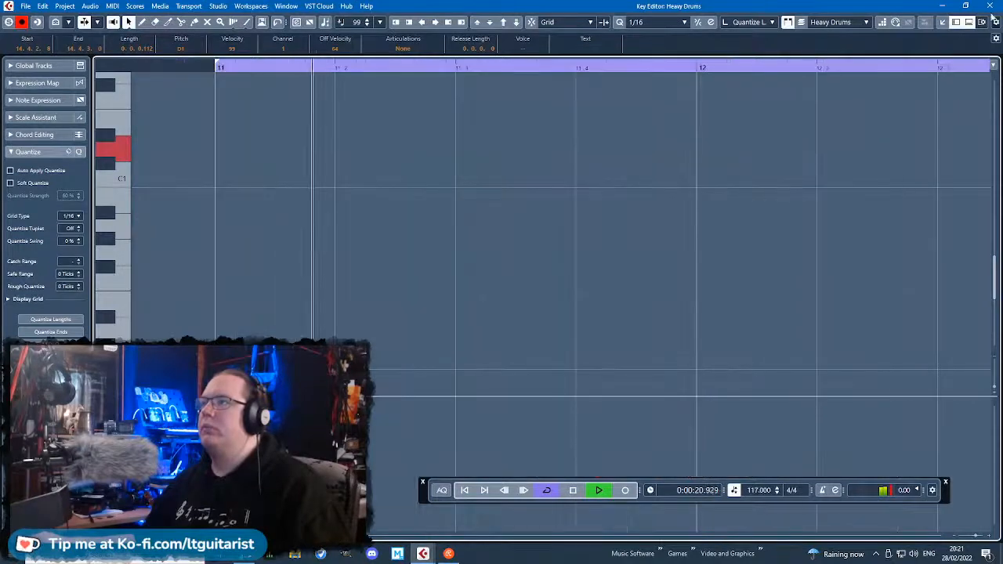
Close the note editor and listen to the four-bar loop in the arrangement.
click(991, 7)
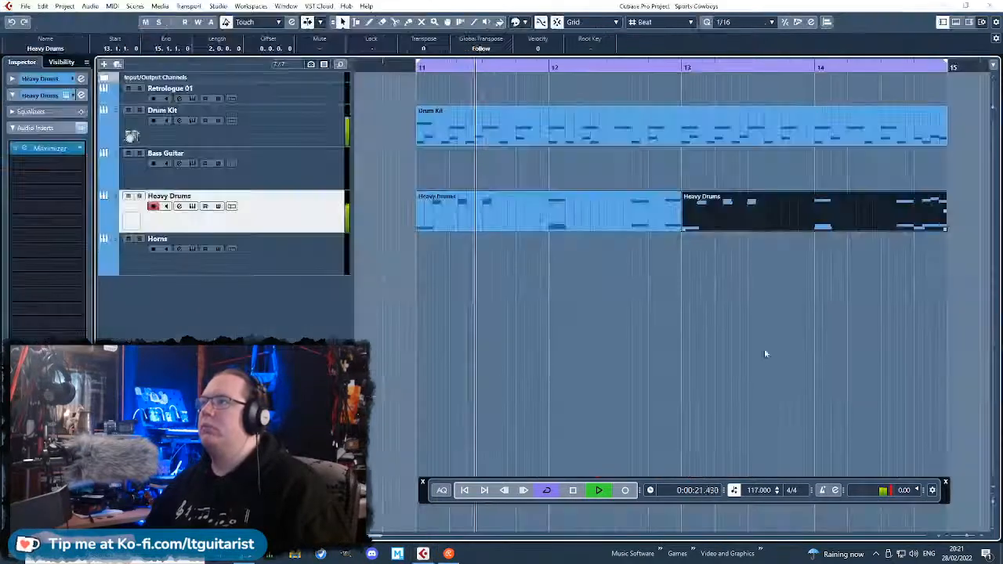
click(660, 418)
scroll(659, 418, down, 3)
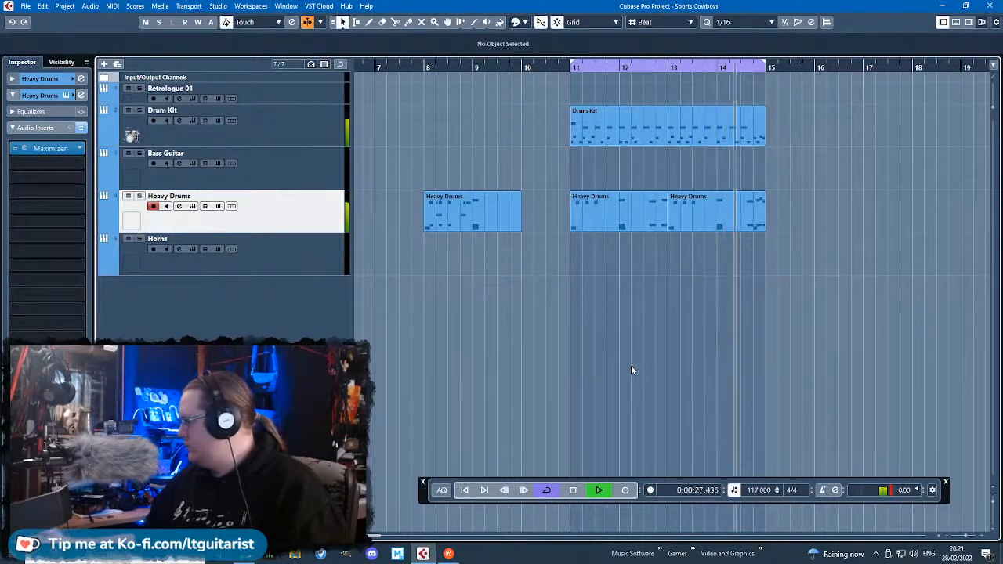
key(g)
key(g)
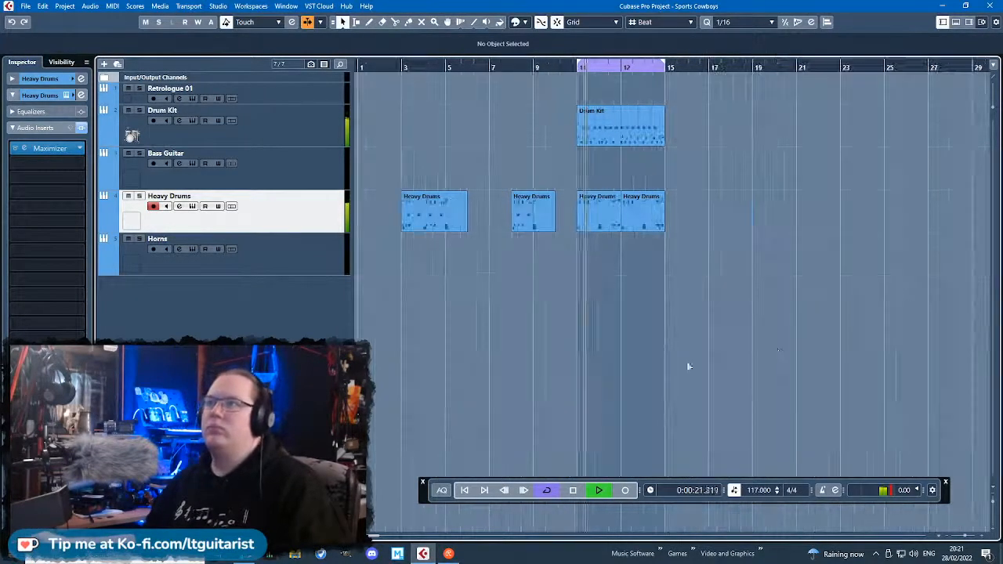
Duplicate the Drum Kit and Heavy Drums parts of bars 11–14 to bar 15 and stop playback.
drag(687, 365, 606, 103)
key(h)
key(h)
key(ctrl+d)
key(space)
click(718, 337)
Split the duplicated Drum Kit and Heavy Drums parts at 15.2.1 and delete everything after the split.
scroll(719, 337, up, 3)
key(3)
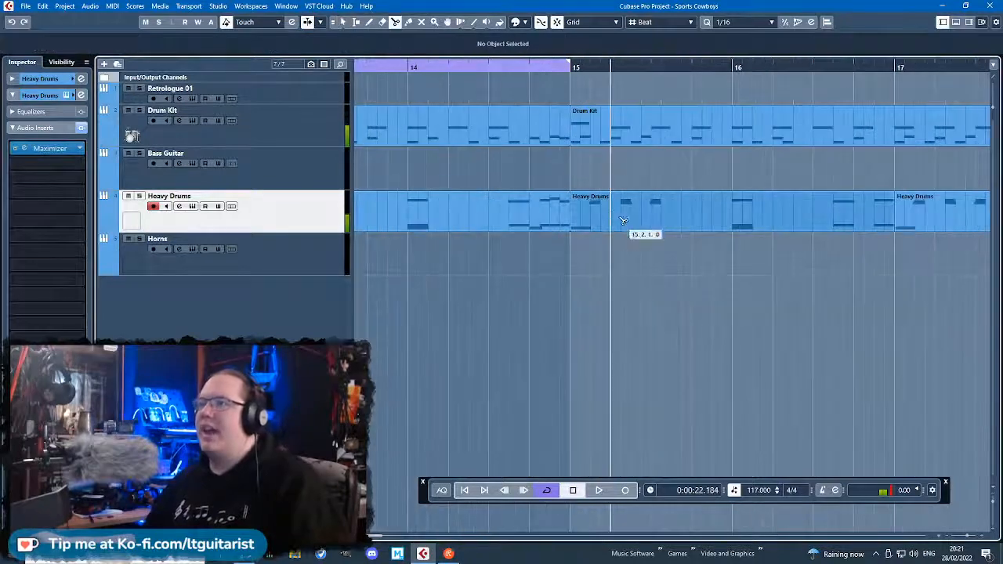
click(610, 217)
click(611, 140)
key(1)
drag(719, 265, 993, 102)
key(Delete)
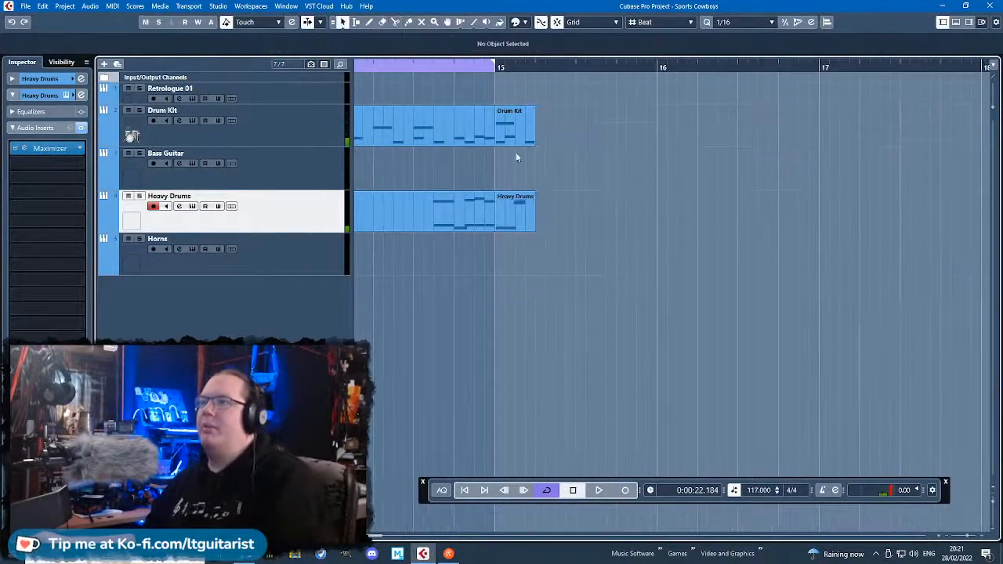
In the Drum Kit part at bar 15, delete the notes after the downbeat C#2 and C1, and close the editor.
double_click(516, 144)
drag(287, 212, 188, 353)
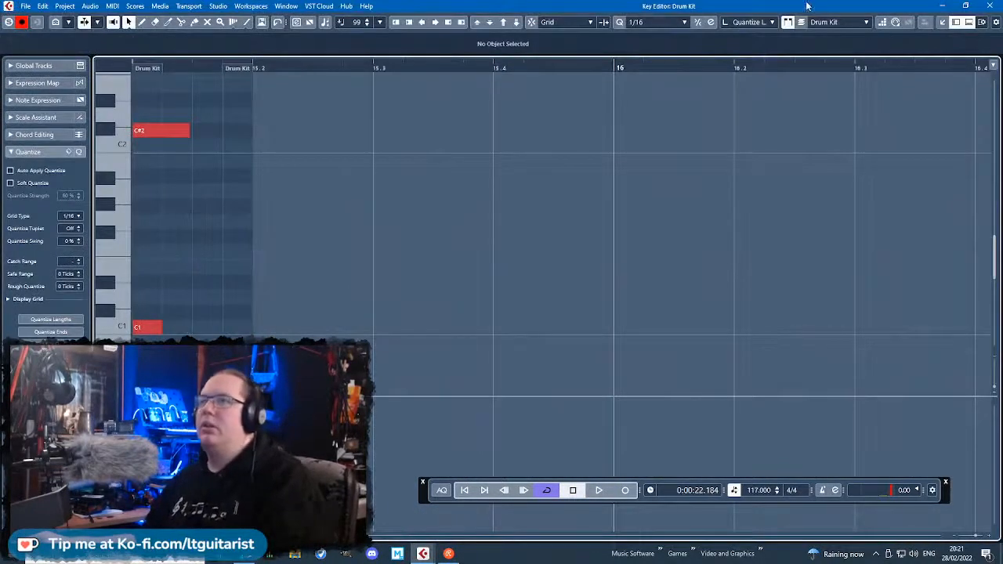
key(Return)
In the bar 15 Heavy Drums part, move G2 and F2 to the downbeat, trim G2's start to 15.1.1.9, and close the editor.
double_click(511, 210)
drag(539, 240, 74, 52)
scroll(530, 301, down, 1)
drag(564, 301, 505, 304)
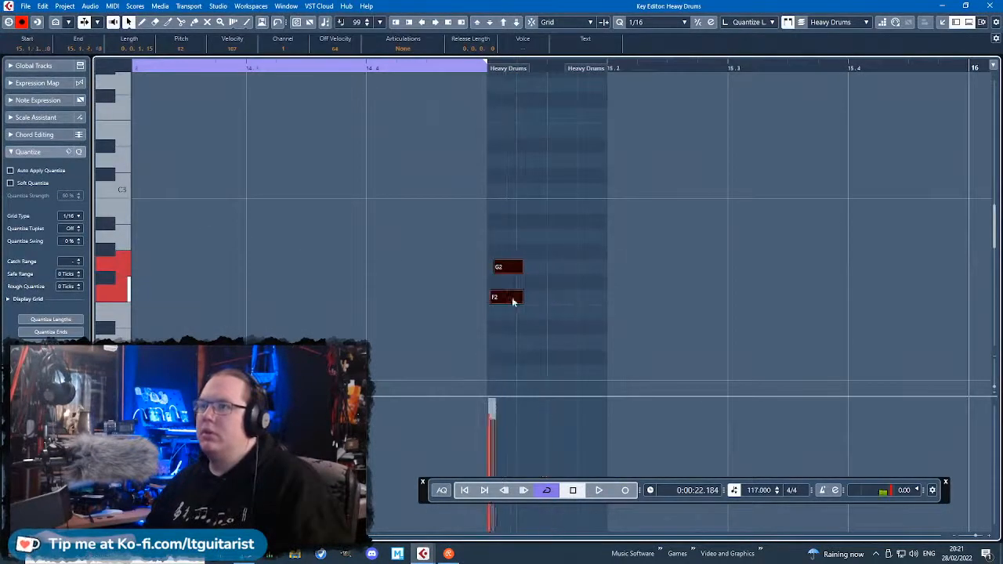
click(583, 221)
click(487, 269)
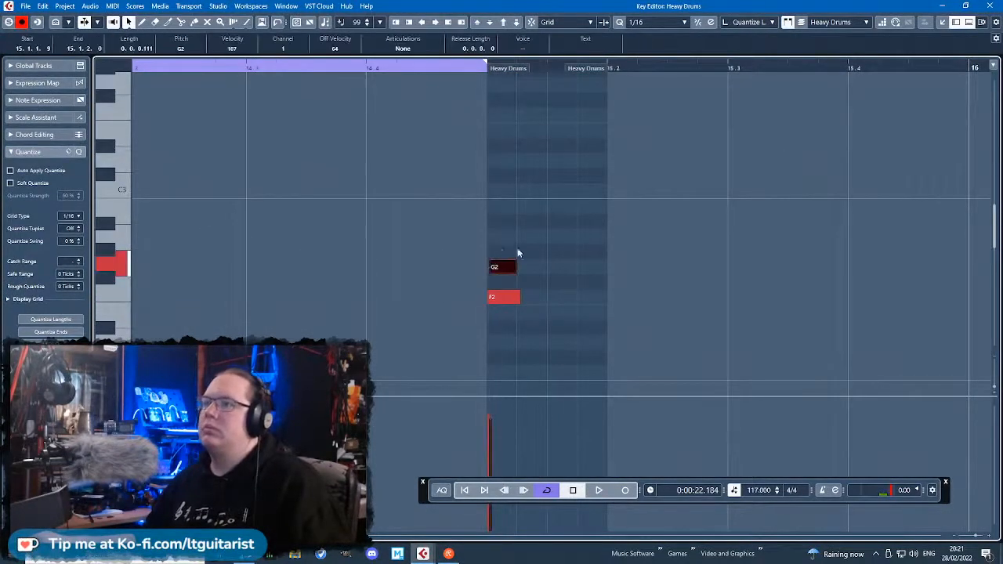
click(989, 6)
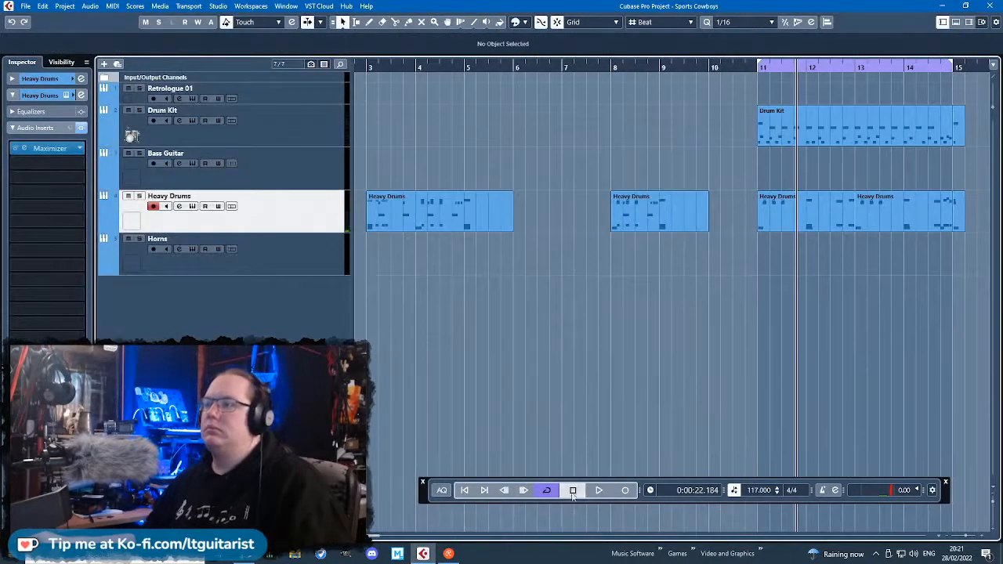
Play with cycling off and move the spare Heavy Drums parts at bars 3 and 8 to bars 2 and 7.
key(space)
key(g)
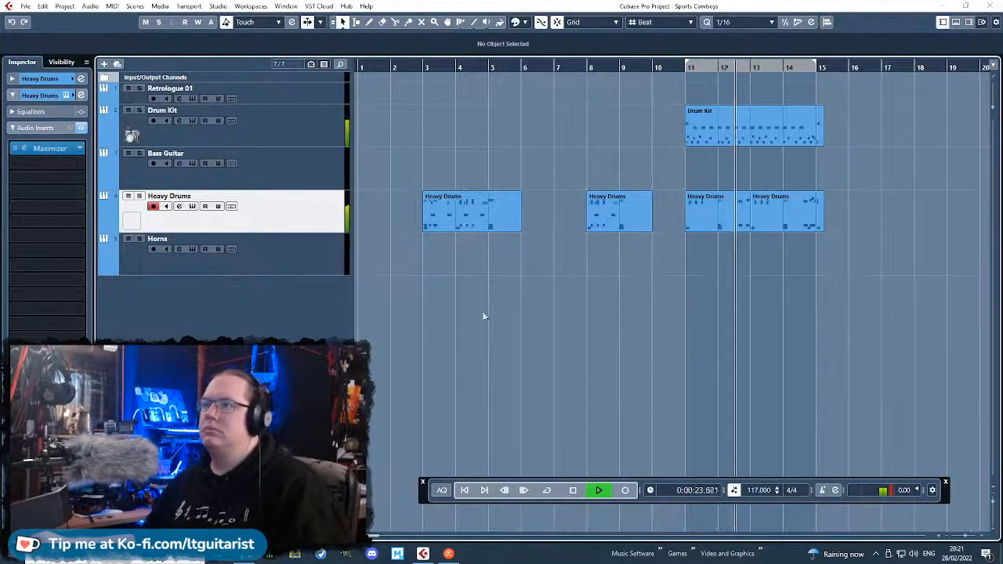
drag(483, 315, 401, 174)
drag(446, 212, 414, 212)
drag(604, 224, 572, 223)
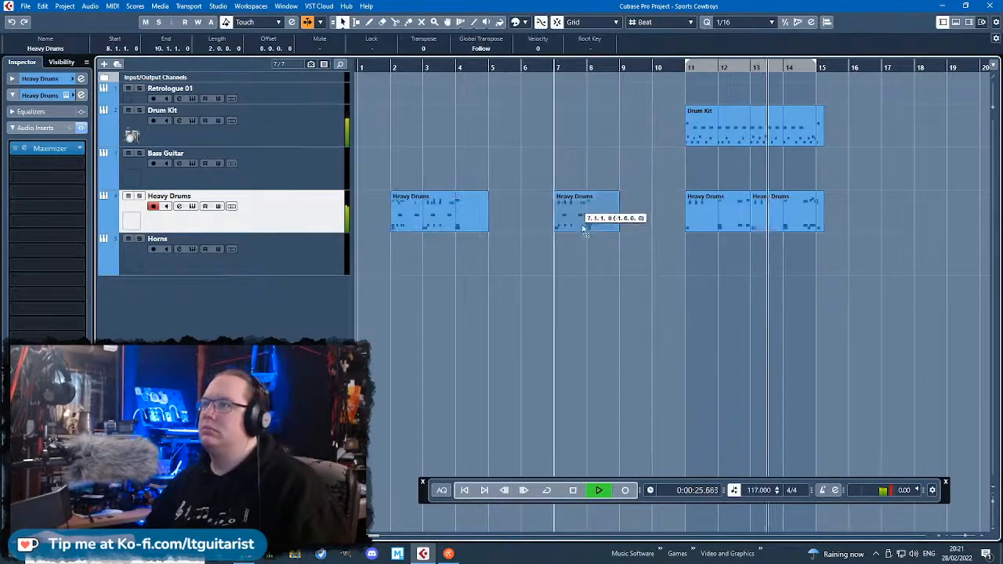
Listen through the final hit at bar 15 and stop playback.
click(855, 322)
scroll(866, 355, up, 4)
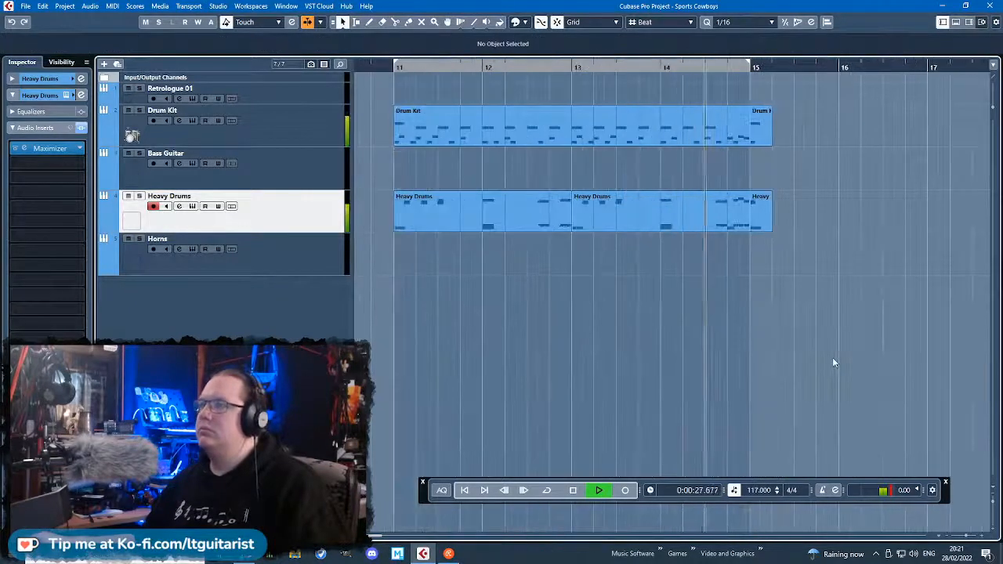
scroll(784, 404, down, 4)
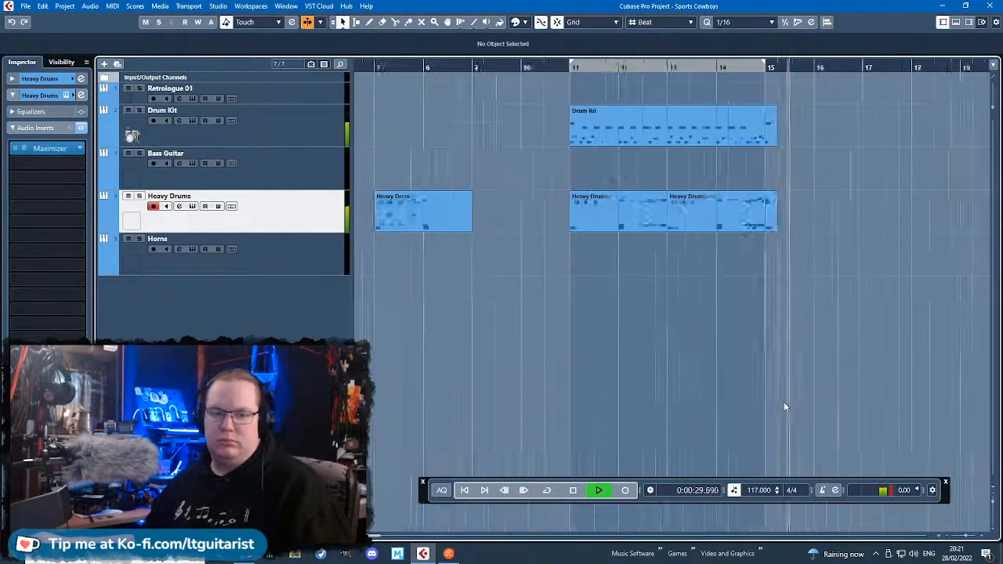
key(space)
Move the Heavy Drums track directly below Drum Kit and select the Horns track.
scroll(538, 415, left, 4)
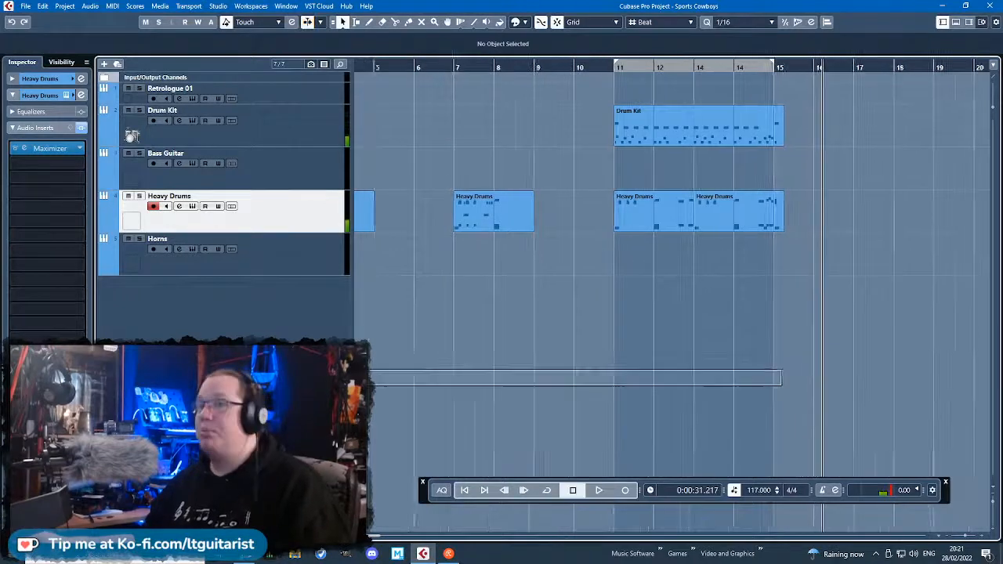
drag(335, 186, 275, 257)
click(290, 269)
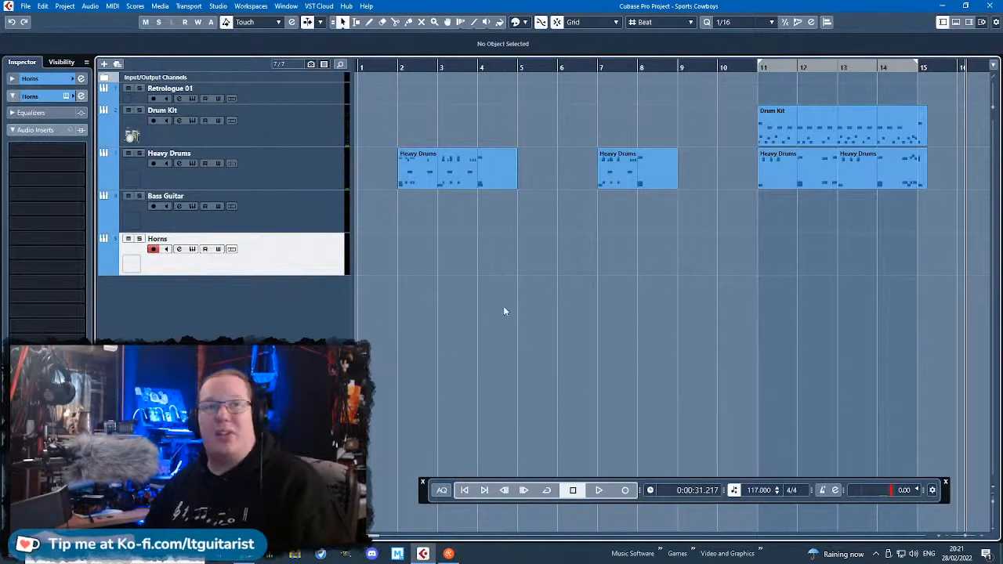
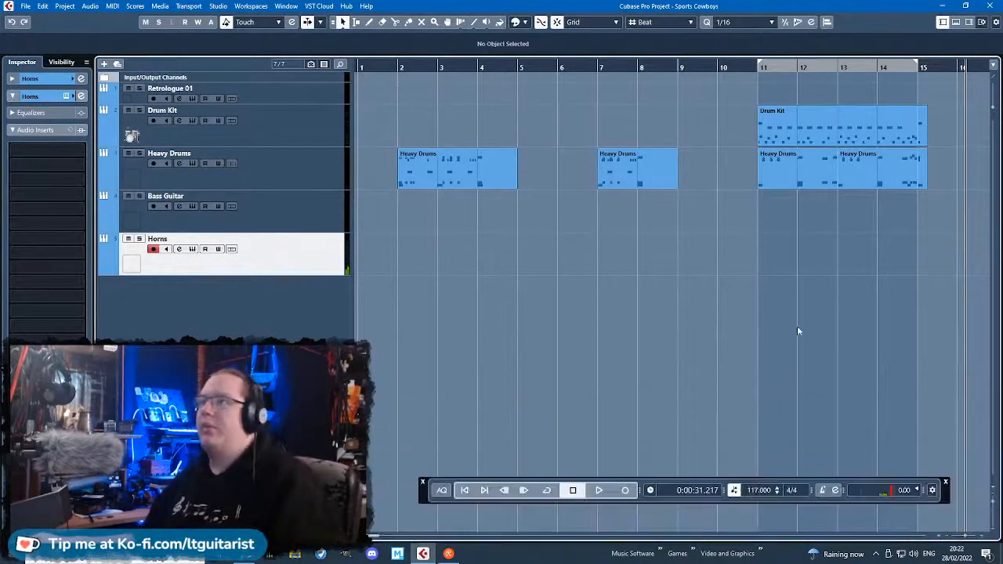
Create a Horns part spanning bars 11–14 and open it in the Key Editor.
scroll(720, 246, right, 3)
double_click(657, 264)
click(697, 277)
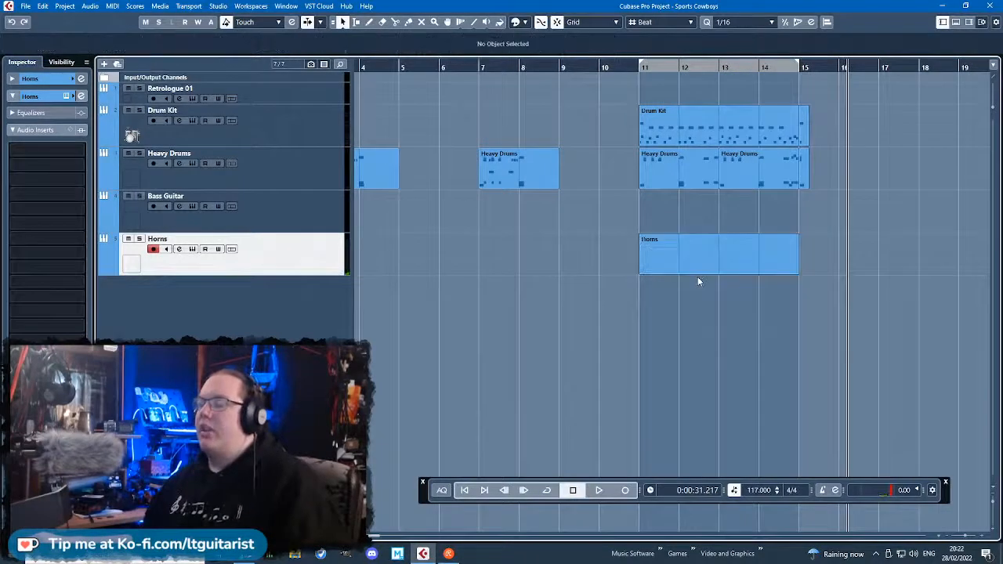
click(698, 268)
double_click(699, 268)
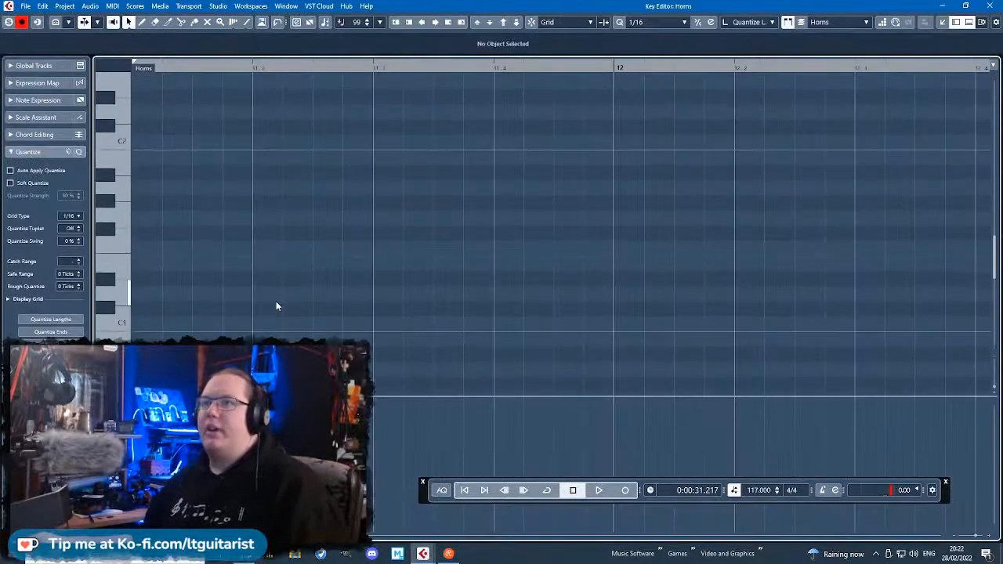
Build the foundation of the bar 11 horn chord with one-bar notes on B1, F#2, B2 and F#3.
drag(235, 244, 313, 242)
mouse_move(278, 244)
mouse_down()
mouse_move(289, 240)
mouse_move(278, 96)
mouse_up()
scroll(266, 235, up, 3)
mouse_move(271, 222)
mouse_down()
mouse_move(267, 201)
mouse_move(274, 233)
mouse_move(268, 217)
mouse_move(287, 225)
mouse_move(271, 223)
mouse_up()
scroll(288, 253, up, 3)
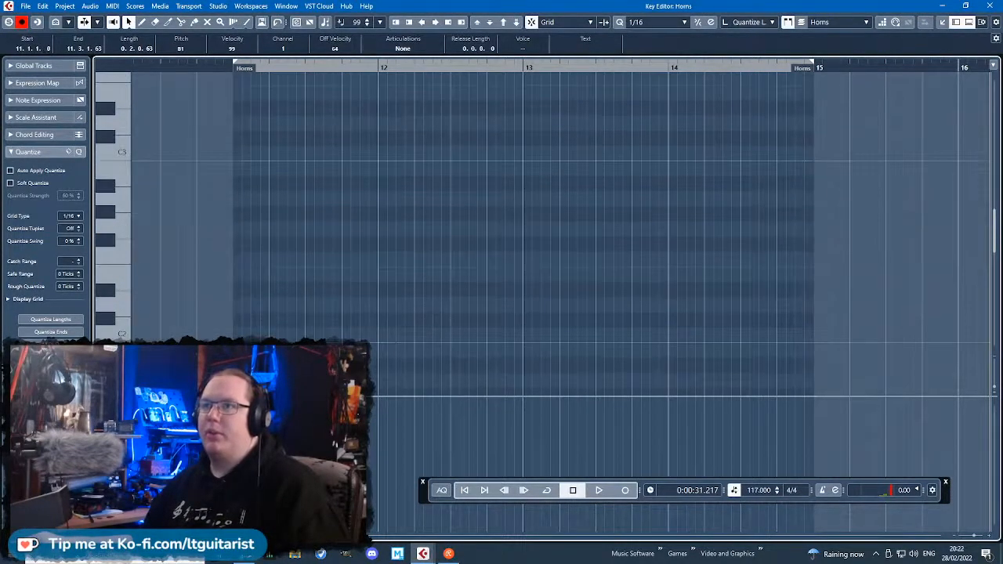
drag(310, 352, 278, 251)
click(416, 344)
key(ctrl+a)
key(ctrl+d)
drag(416, 348, 274, 172)
scroll(396, 232, up, 3)
click(234, 298)
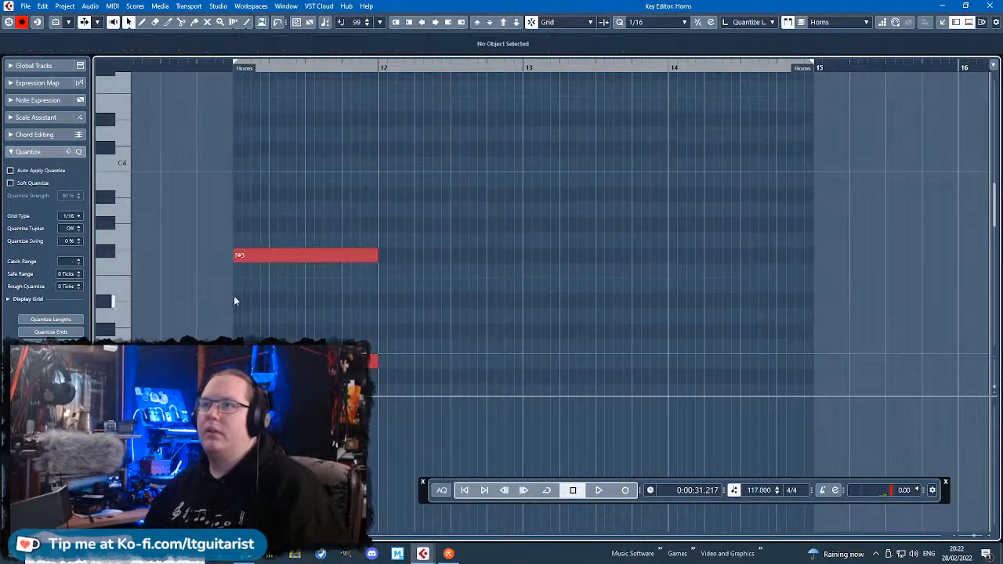
Add one-bar D#3 and B3 notes to the bar 11 horn chord.
mouse_move(235, 314)
mouse_down()
mouse_move(371, 315)
mouse_move(338, 304)
mouse_up()
drag(415, 342, 351, 369)
key(ctrl+d)
drag(420, 360, 277, 182)
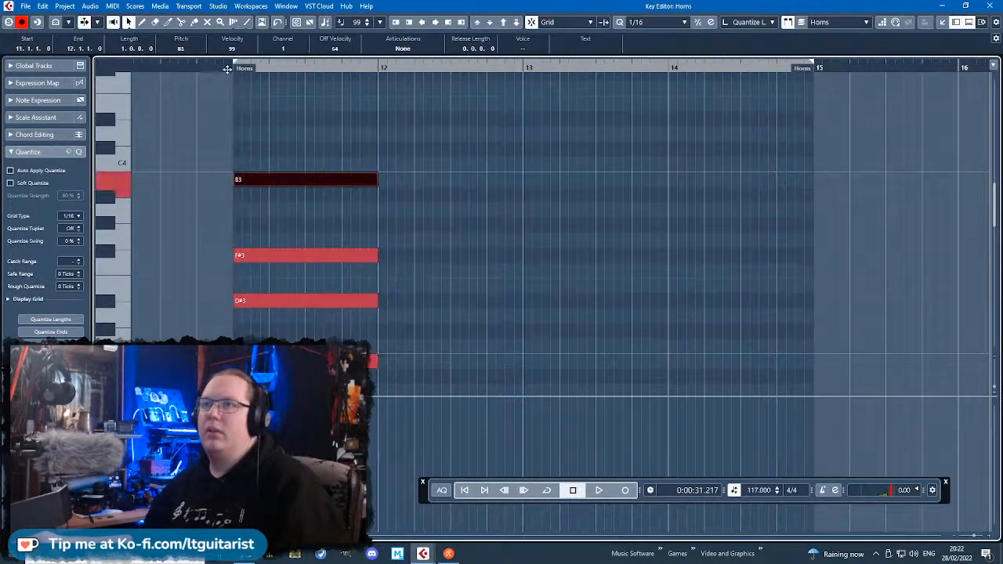
Play the bar 11 horn chord and lower its D#3 note to D3.
click(227, 69)
key(space)
scroll(269, 114, down, 5)
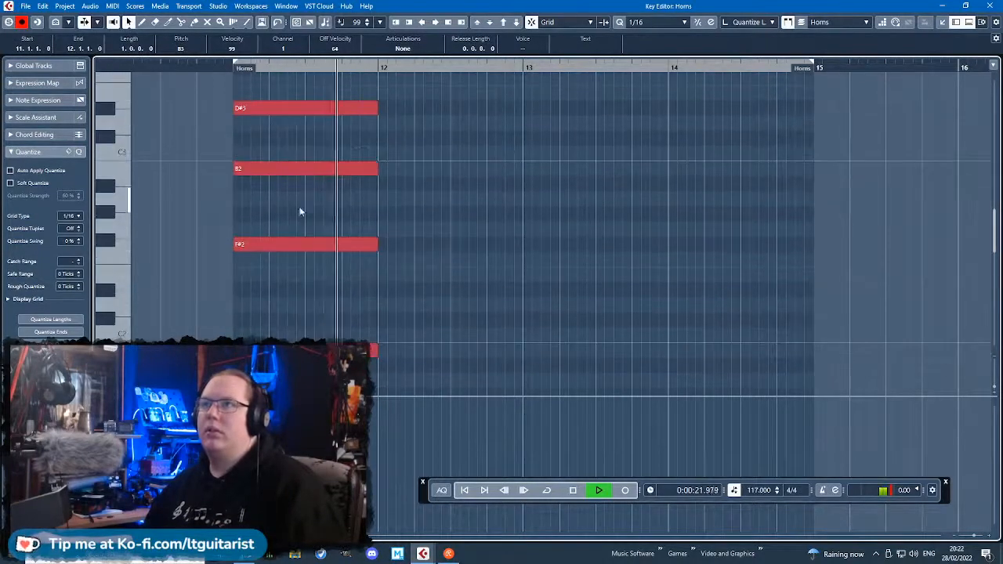
key(space)
drag(401, 369, 499, 322)
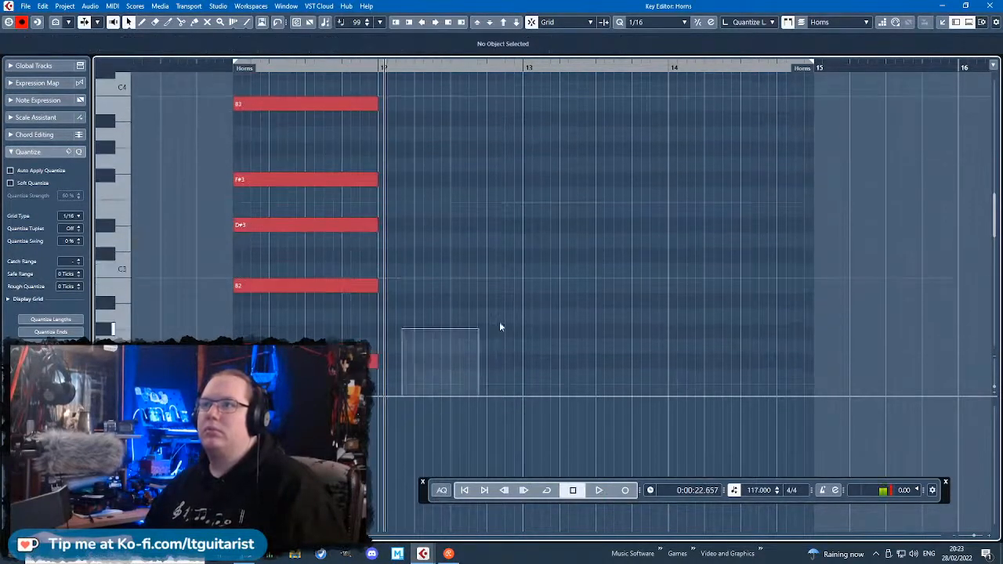
click(273, 181)
drag(271, 226, 270, 239)
Show CC 1 (Modulation) in the controller lane of the Horns part.
scroll(250, 162, down, 5)
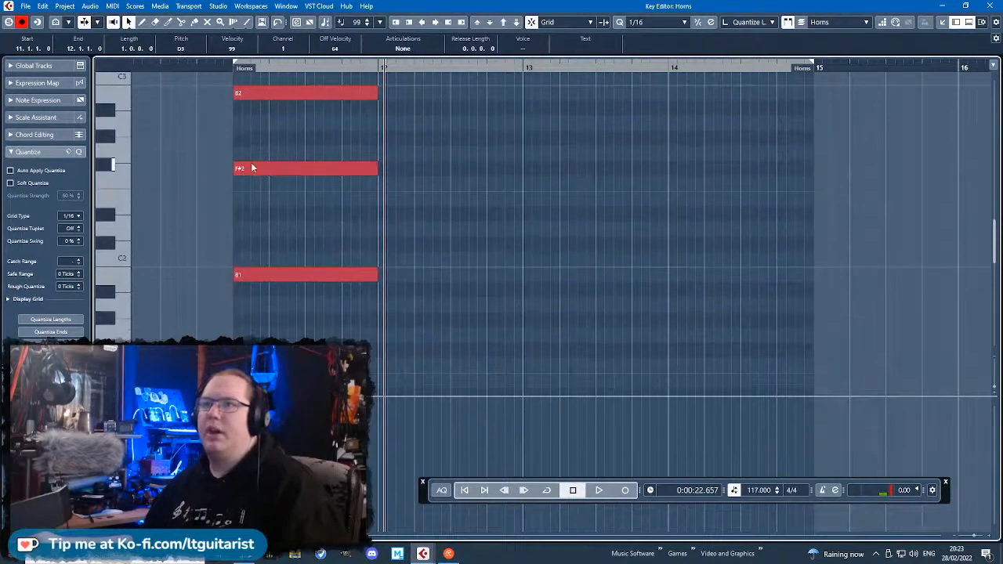
click(278, 342)
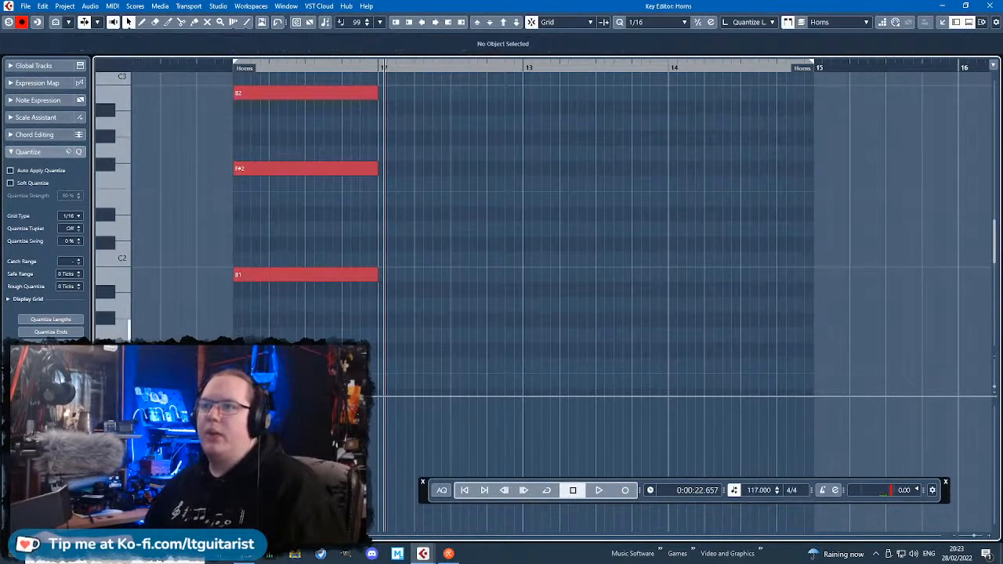
click(114, 404)
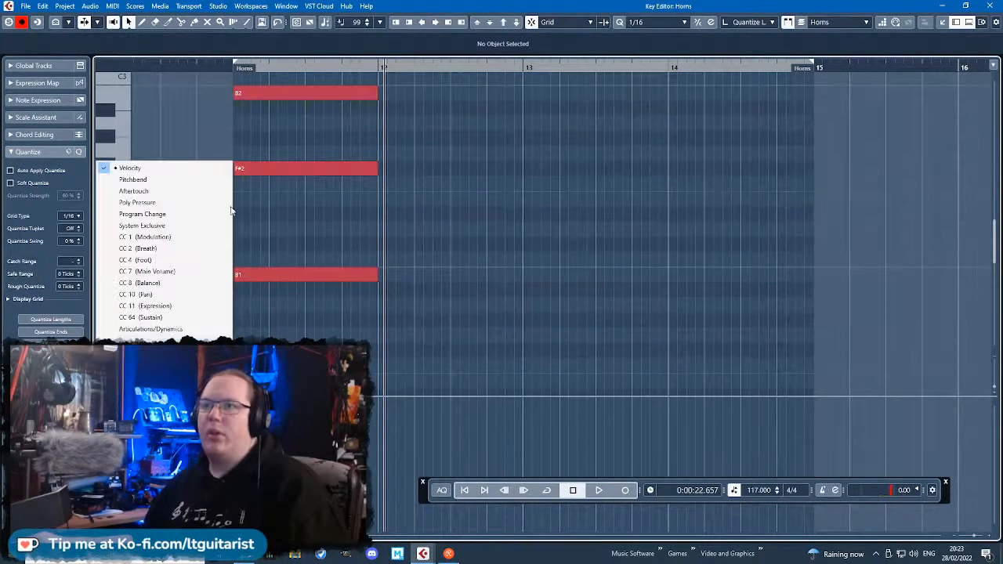
click(193, 236)
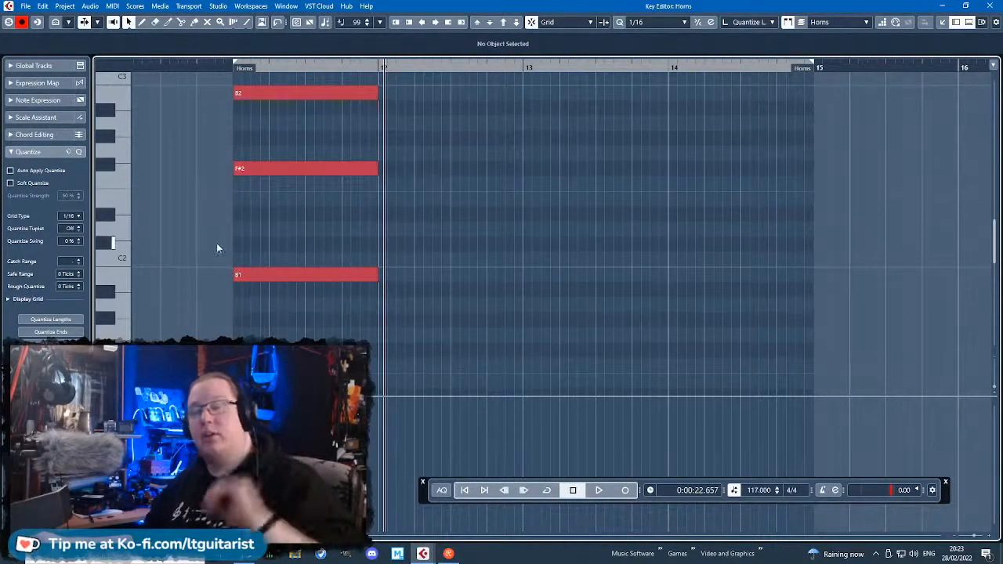
Draw a curved modulation swell across bar 11, rising from 31 to 120 at bar 12.
key(8)
scroll(253, 345, up, 1)
click(253, 469)
click(381, 435)
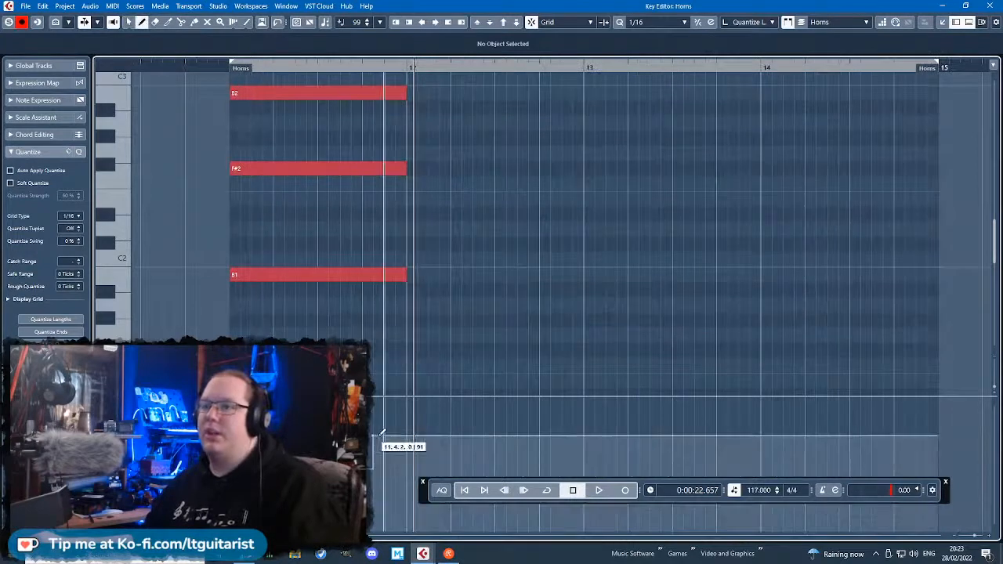
key(1)
click(252, 469)
drag(252, 469, 231, 499)
drag(374, 440, 407, 405)
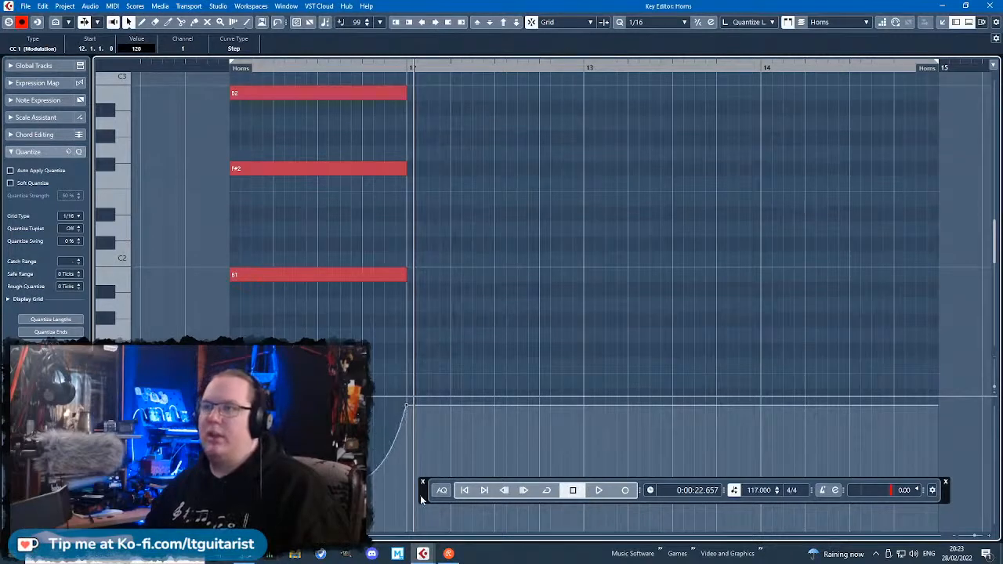
Move the transport panel clear of the controller lane and play the horn swell from just before bar 11.
drag(421, 499, 467, 524)
click(345, 333)
scroll(358, 297, left, 3)
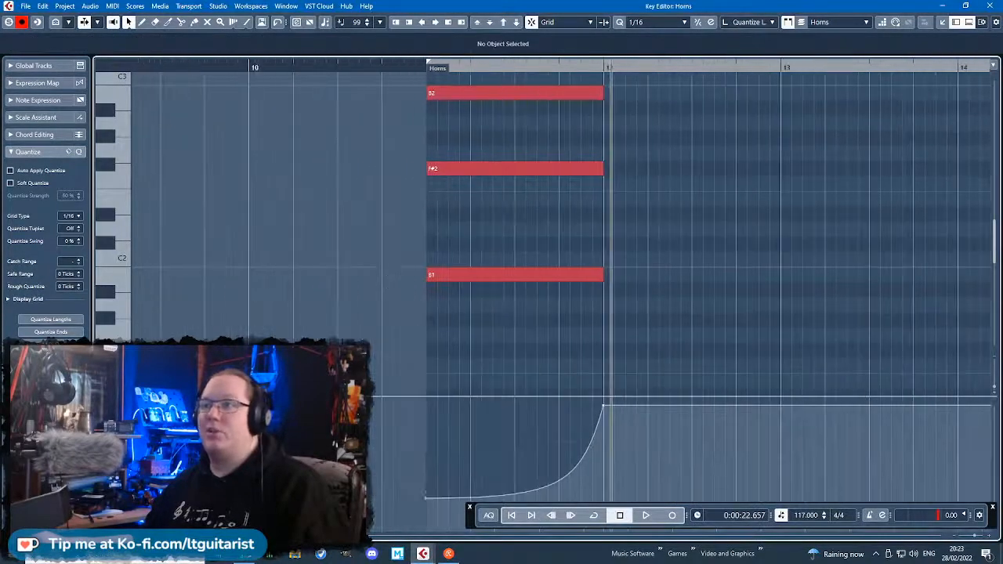
scroll(358, 297, up, 3)
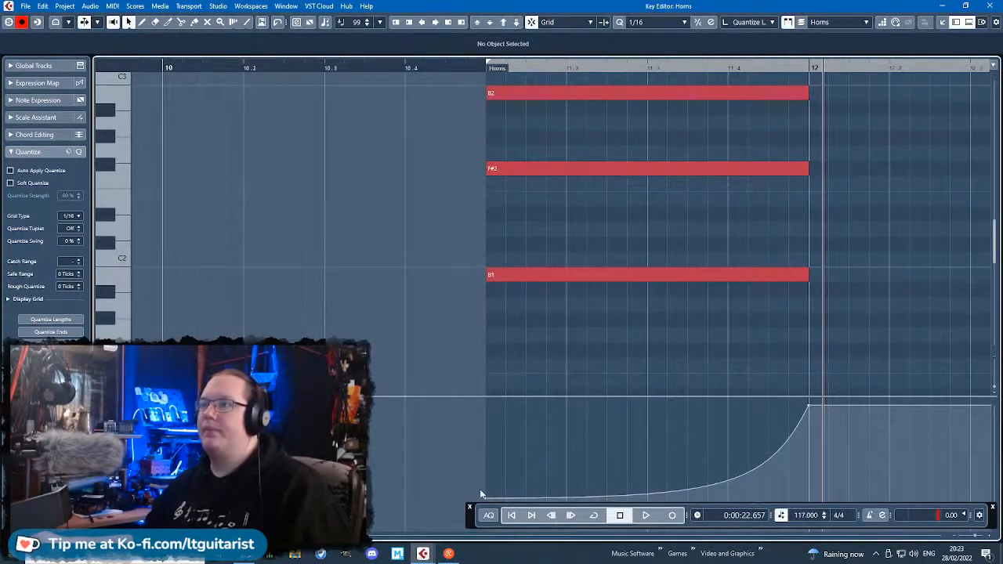
drag(474, 521, 451, 372)
click(403, 76)
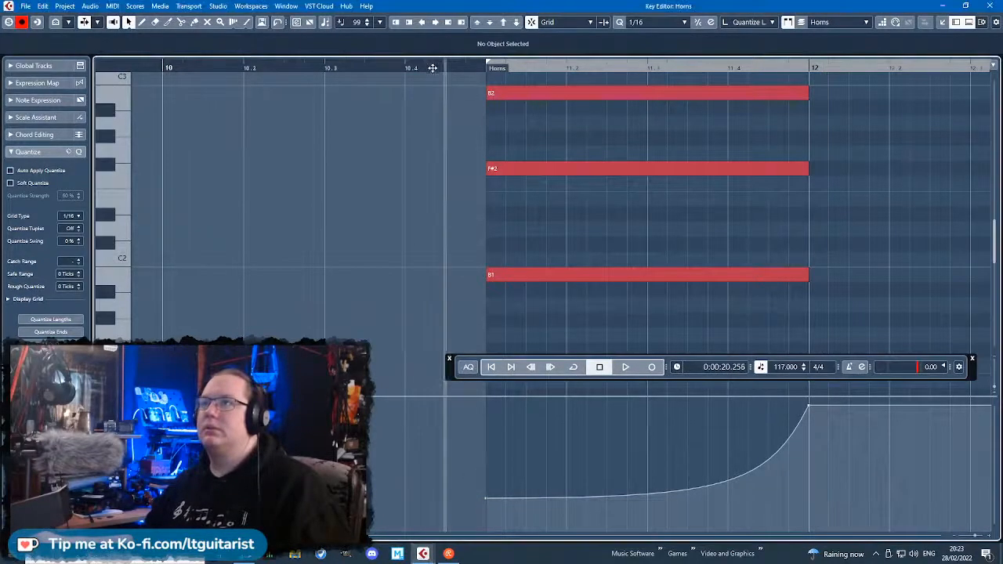
key(space)
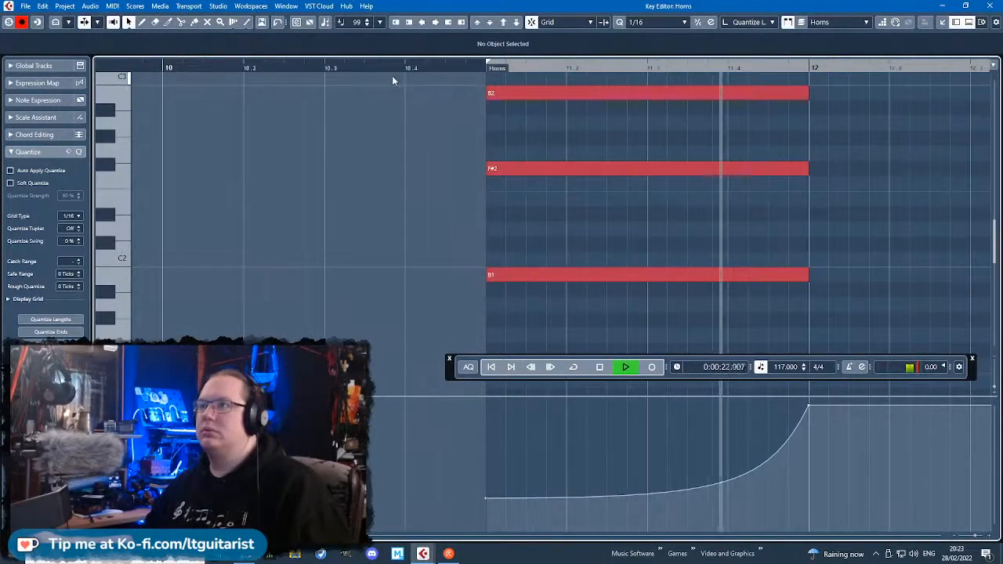
scroll(421, 162, down, 3)
drag(803, 186, 996, 188)
key(space)
Copy the whole bar 11 horn chord to bars 13 and 14.
drag(438, 329, 287, 92)
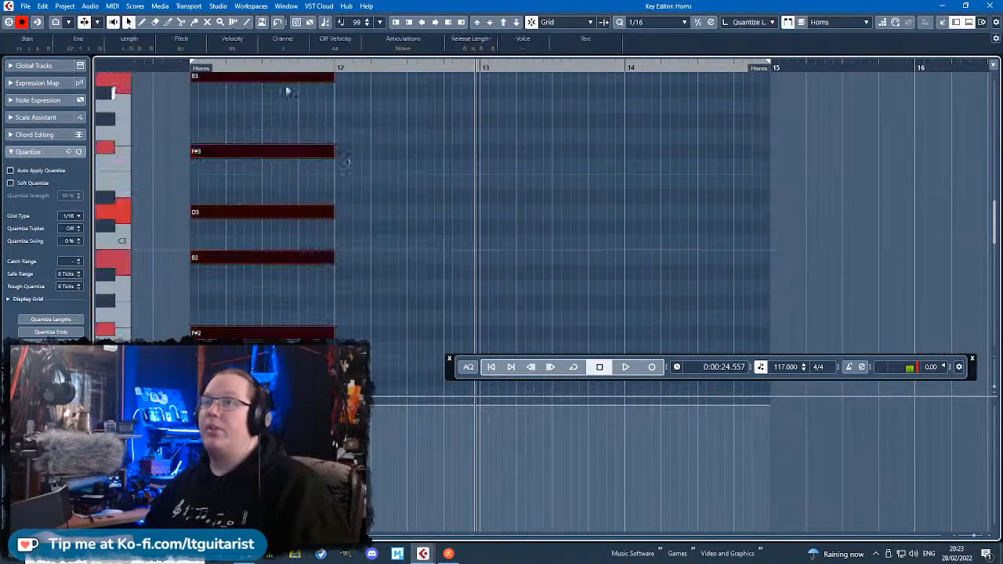
key(alt+d)
drag(417, 142, 561, 142)
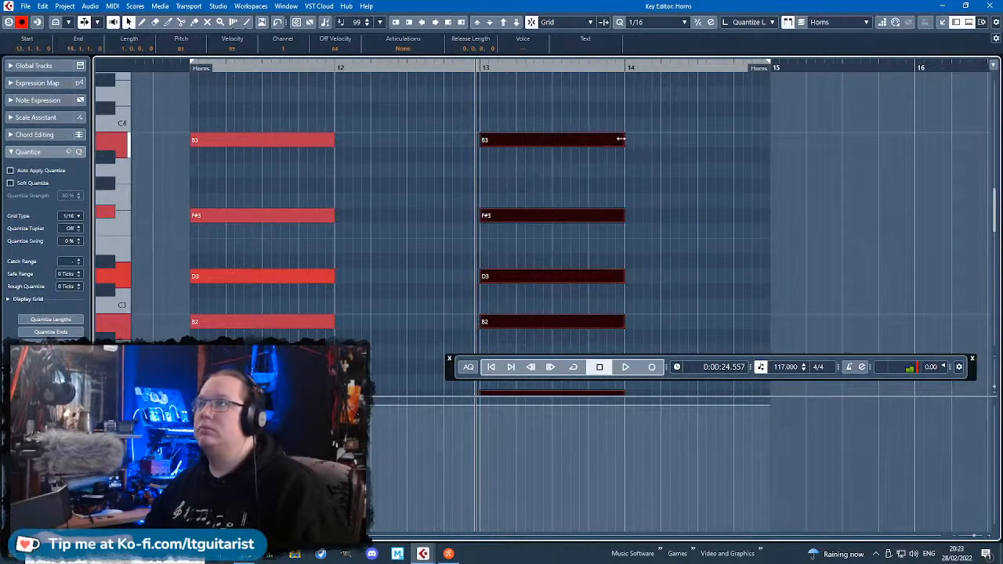
scroll(608, 143, down, 3)
key(alt+d)
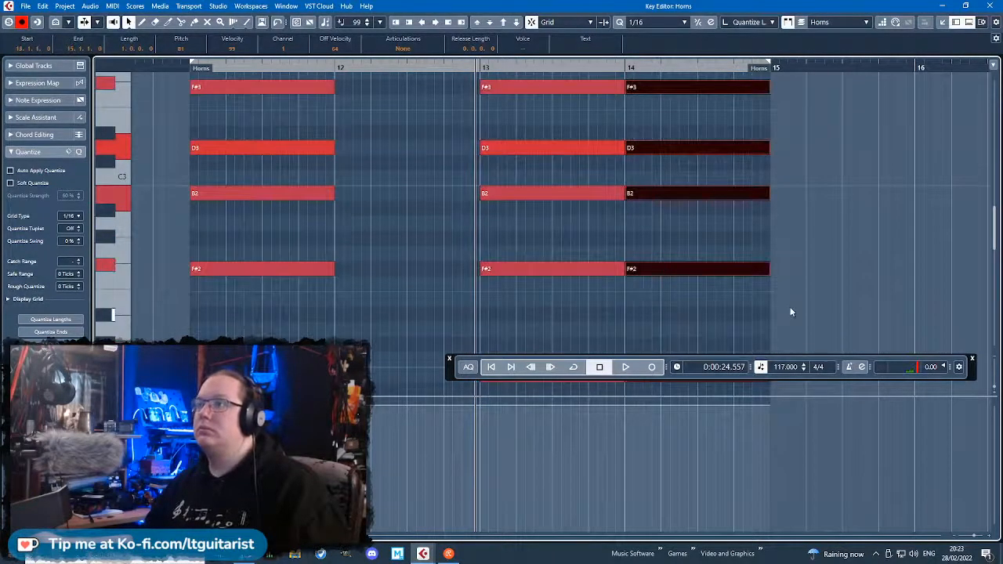
scroll(789, 308, down, 3)
Copy the bar 11 modulation curve to the starts of bars 13 and 14.
drag(541, 300, 561, 298)
drag(177, 486, 345, 408)
click(480, 69)
key(ctrl+v)
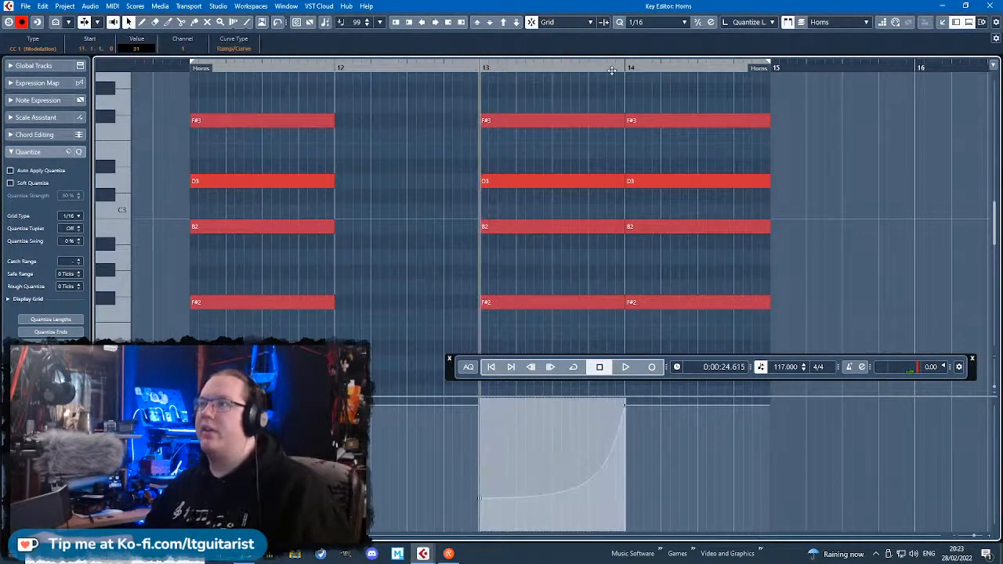
click(624, 68)
key(ctrl+v)
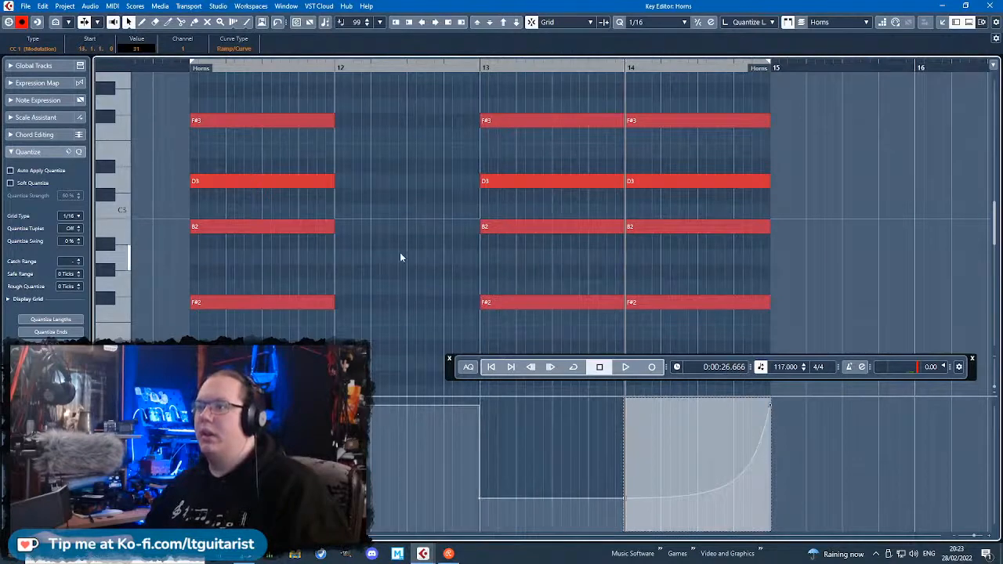
Restore the bar 13 modulation swell with a curve rising to 125 at 13.4.4.119.
click(601, 475)
drag(615, 453, 615, 452)
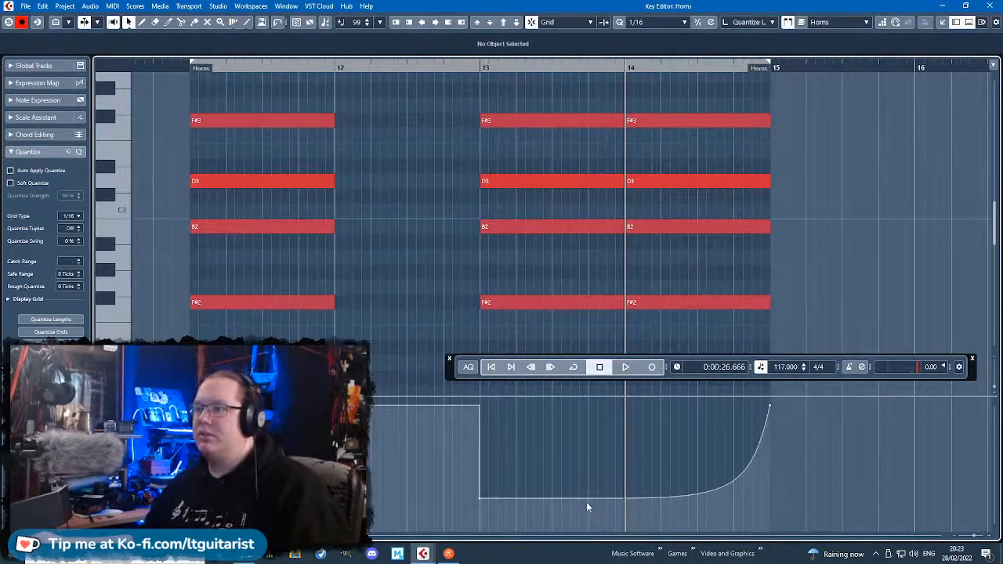
drag(587, 499, 630, 401)
scroll(596, 384, up, 2)
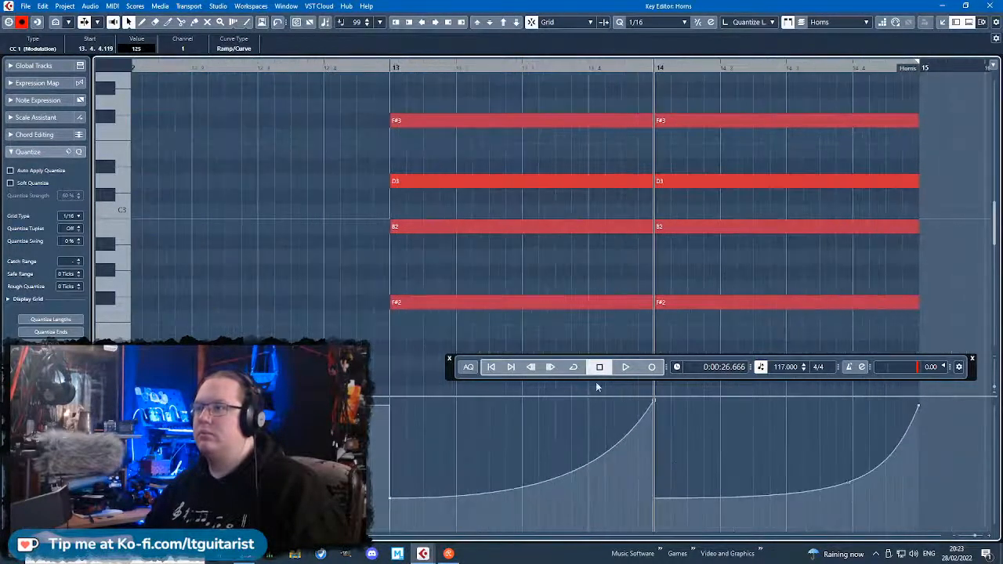
Trim bar 14's inner note starts to 14.1.2.109 and raise the low modulation points of bars 13 and 14, setting bar 14's to 57.
drag(703, 334, 689, 125)
drag(656, 498, 685, 470)
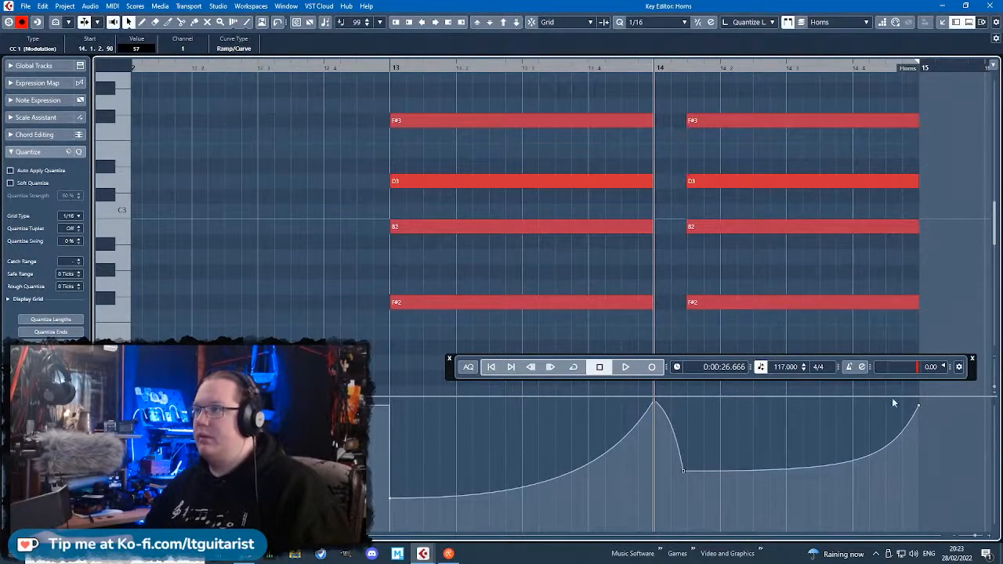
click(390, 501)
drag(390, 499, 388, 490)
Transpose the horn chords in bars 13 and 14 up three semitones.
scroll(390, 489, down, 3)
drag(377, 332, 697, 216)
scroll(579, 323, down, 5)
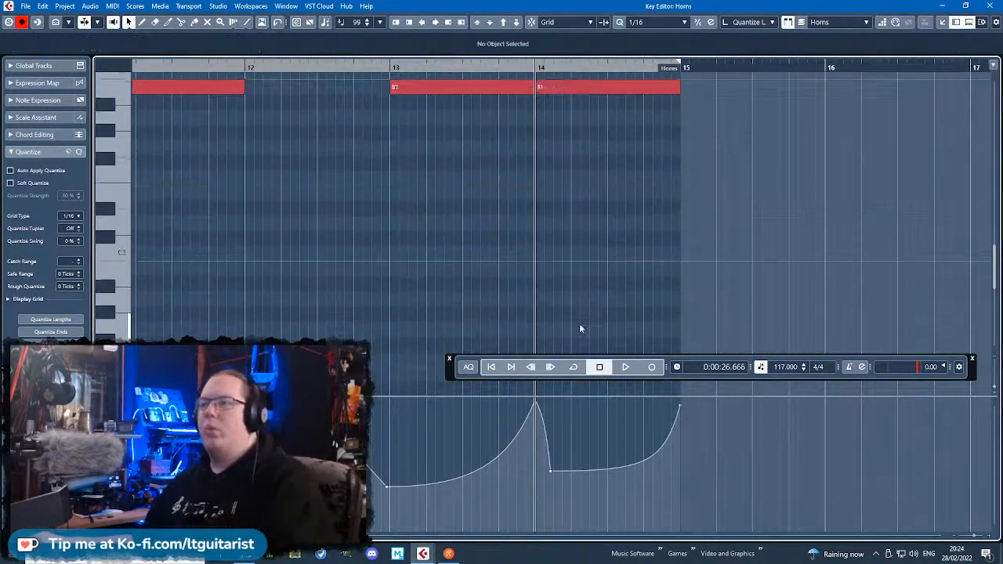
drag(699, 297, 429, 125)
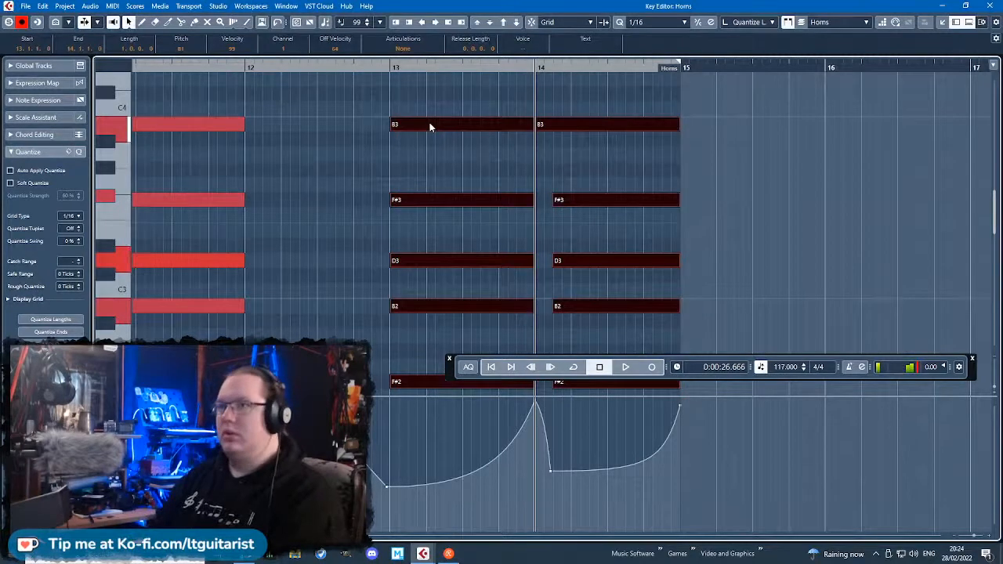
key(Up)
key(Up)
key(Up)
scroll(439, 220, down, 5)
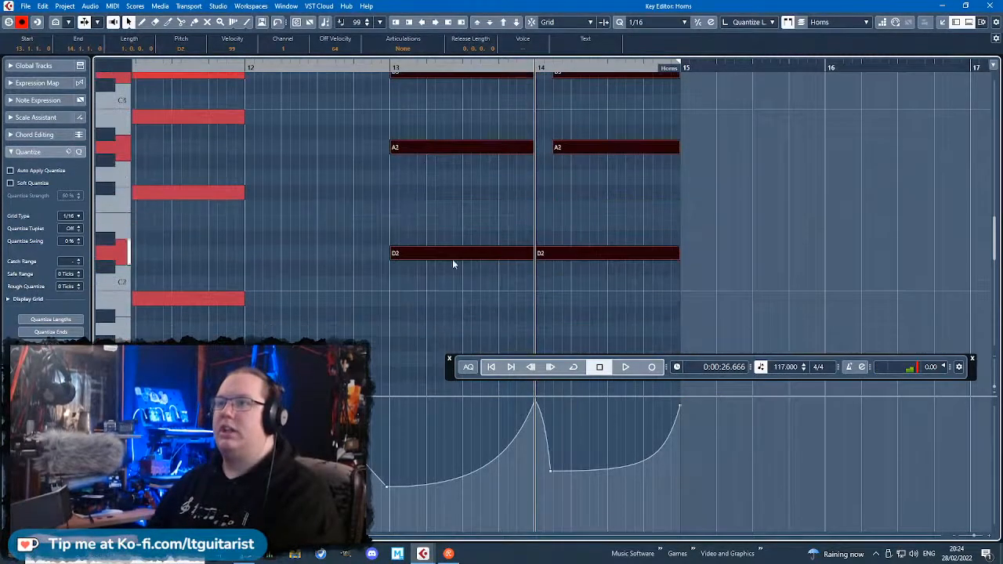
Trim bar 14's outer notes to start with its inner ones and transpose that chord up two semitones.
drag(537, 253, 555, 256)
scroll(580, 251, up, 7)
drag(700, 345, 556, 173)
click(575, 160)
drag(579, 120, 624, 378)
key(Up)
key(Up)
click(401, 262)
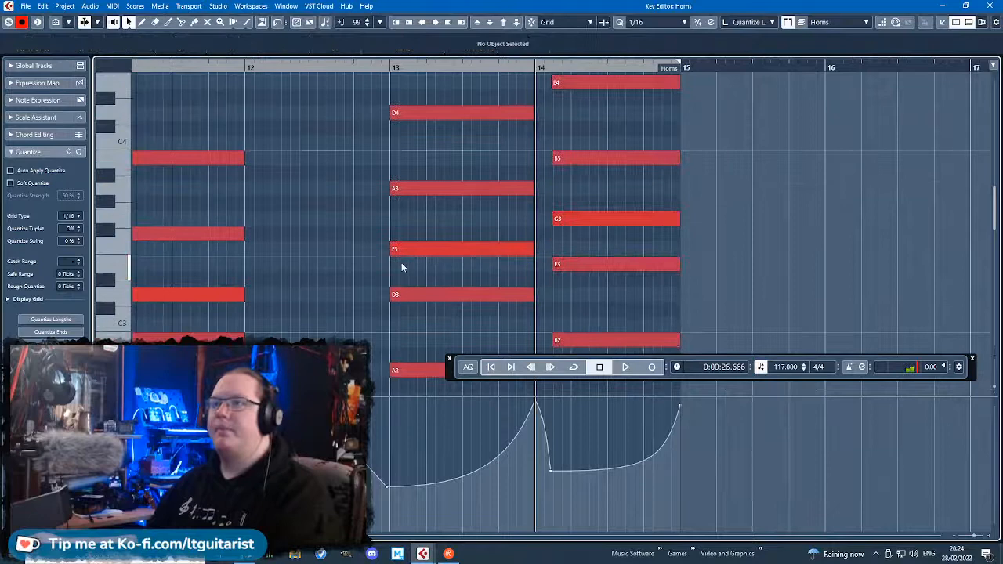
Make the last two chords major by raising bar 13's F3 to F#3 and bar 14's G3 to G#3.
click(444, 188)
scroll(443, 196, down, 2)
click(443, 200)
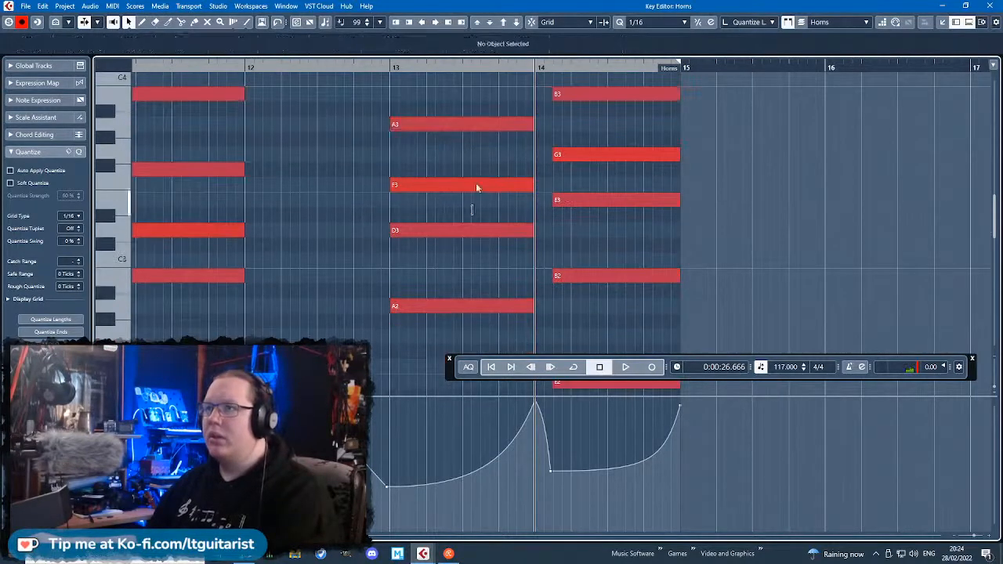
click(476, 186)
key(Up)
click(587, 155)
key(Up)
scroll(434, 284, down, 2)
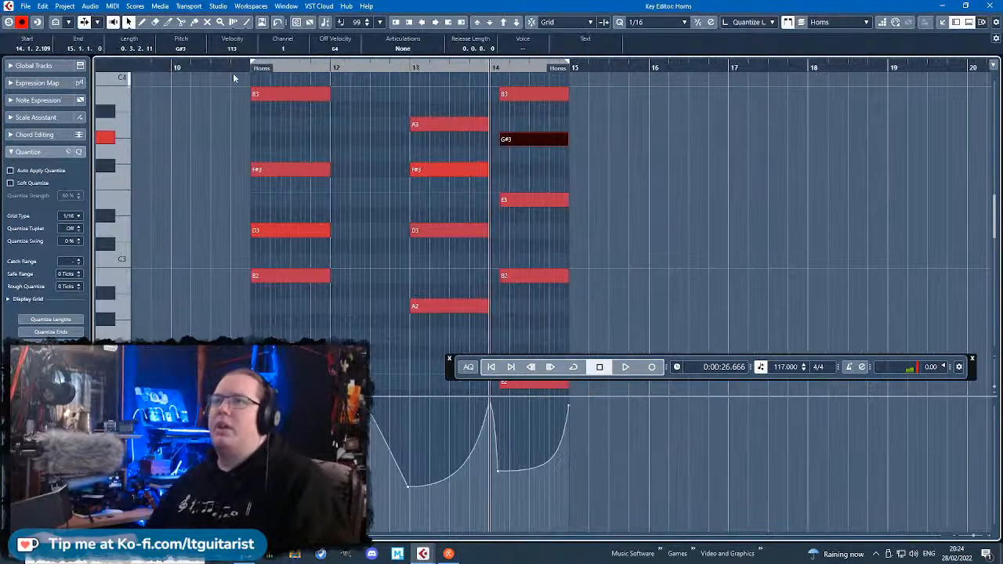
Play the horn chords with cycling on over bars 11–14 and listen through the loop.
click(232, 69)
key(space)
click(573, 367)
drag(217, 329, 144, 328)
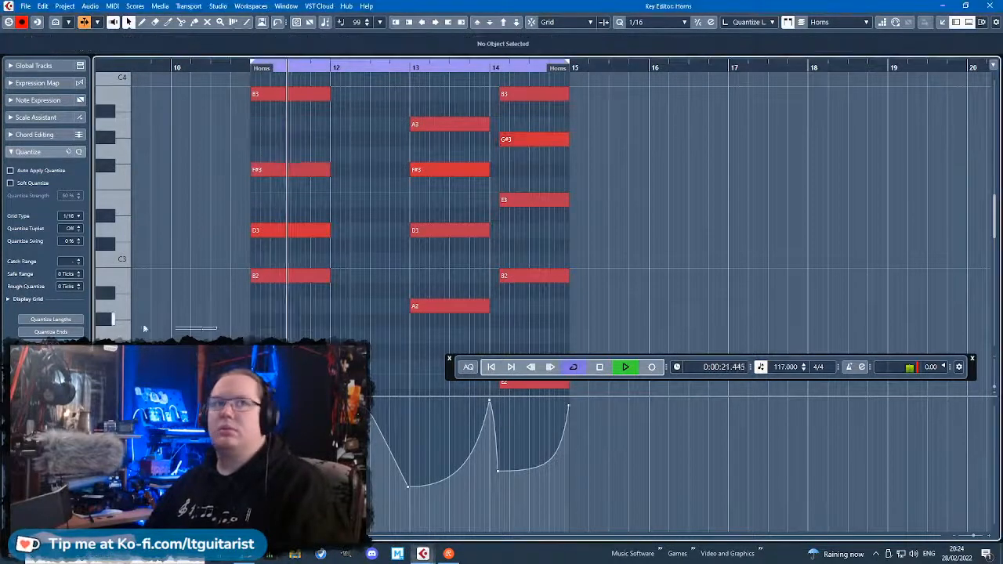
scroll(255, 313, left, 2)
scroll(333, 304, down, 3)
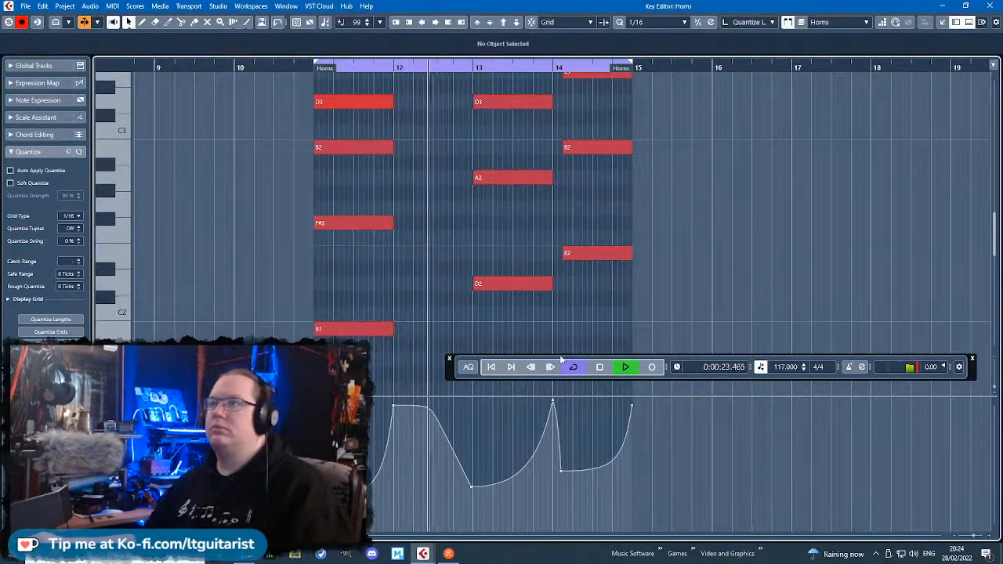
scroll(615, 328, up, 2)
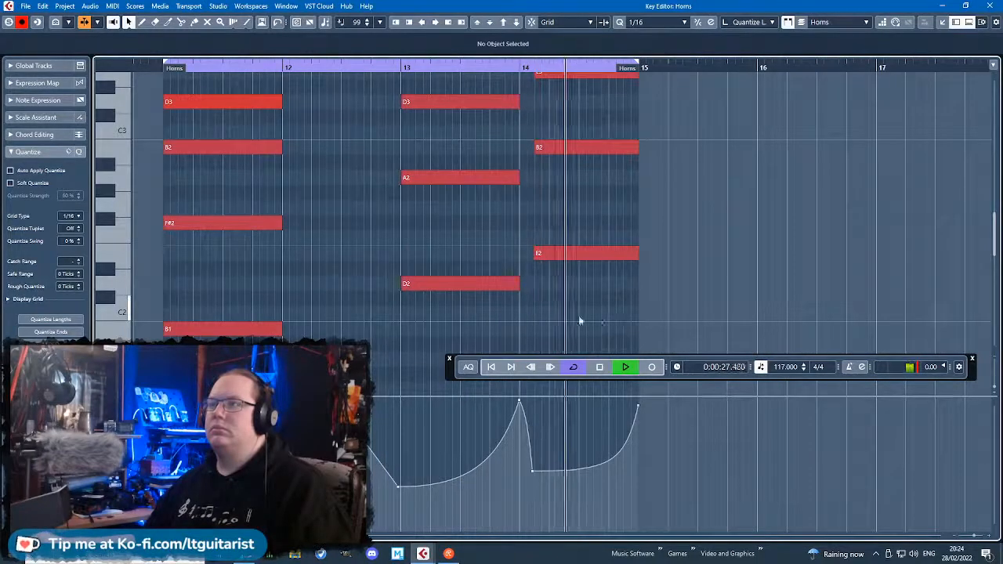
scroll(584, 315, up, 1)
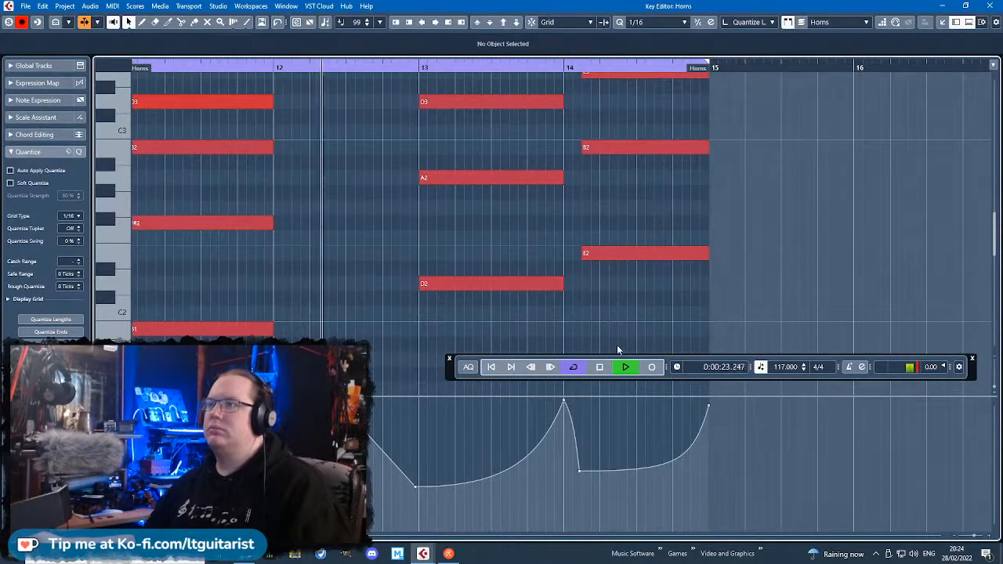
Extend the Horns part to end at bar 16, turn snapping on and stop playback.
drag(705, 78, 850, 71)
key(j)
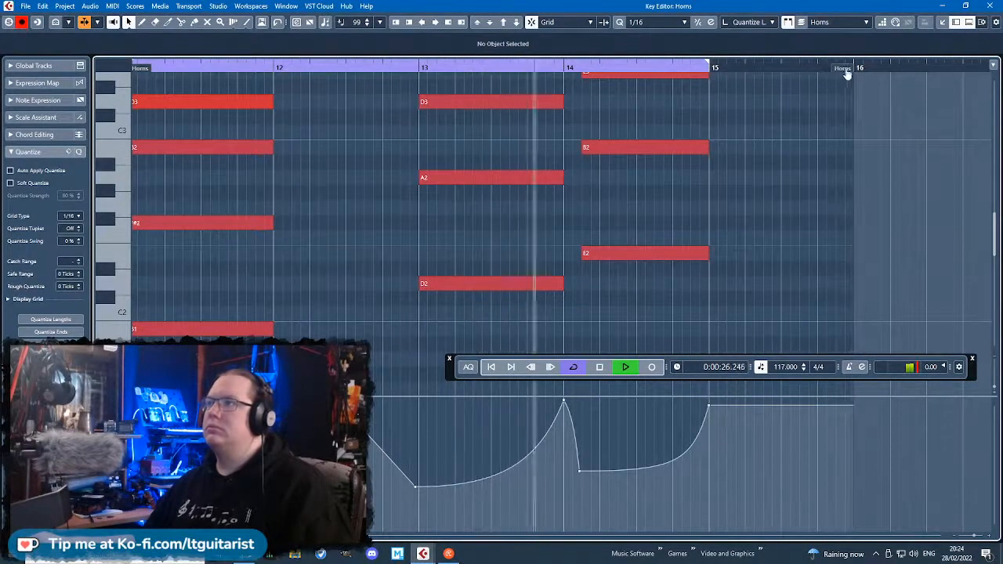
click(706, 64)
key(space)
Move all of bar 14's horn chord to the start of the bar and shorten it to a stab about 0.0.1.46 long.
drag(668, 297, 615, 70)
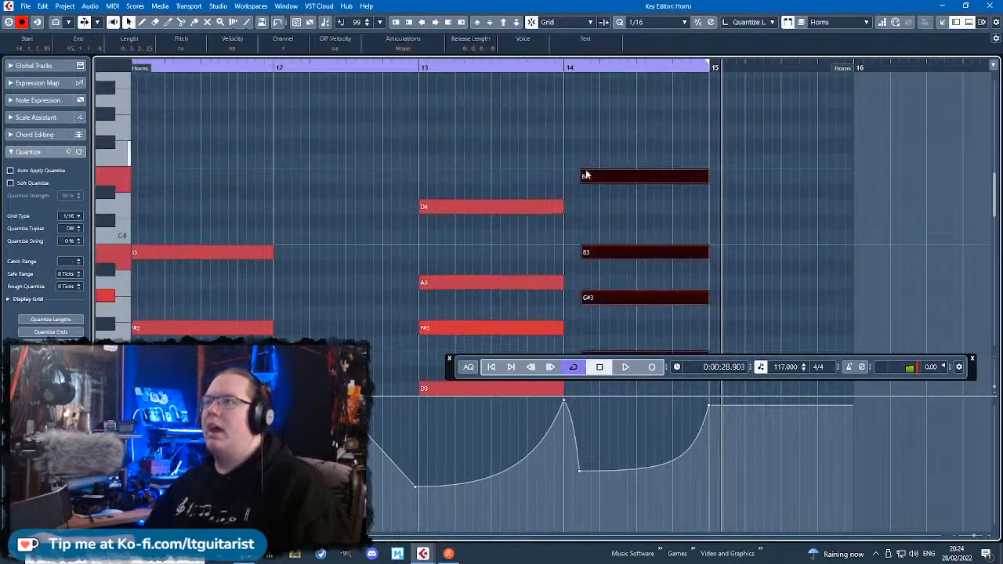
drag(614, 186, 597, 184)
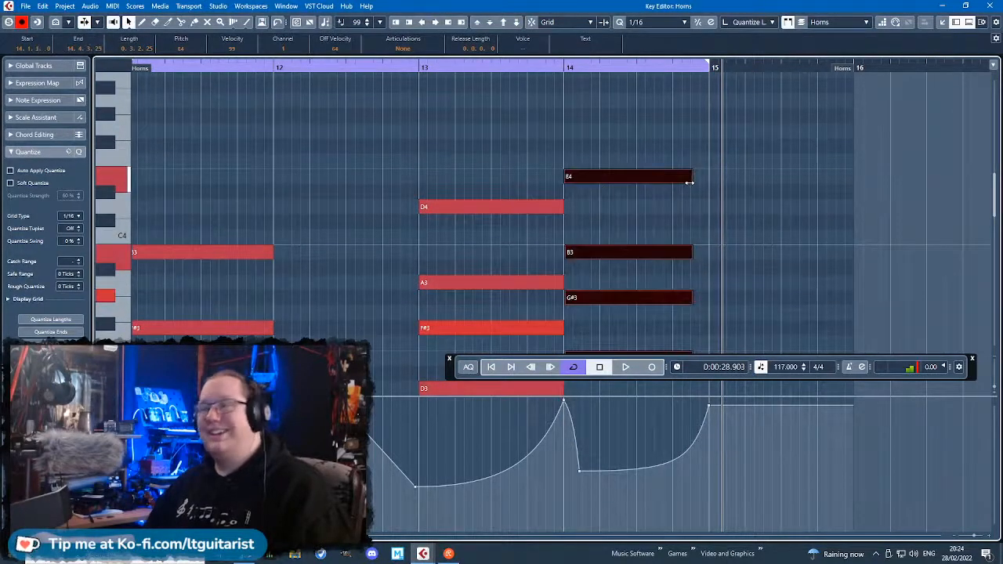
drag(689, 181, 581, 181)
Duplicate bar 11's horn chord into bar 12 and shorten the copy to a stab about 0.0.1.43 long.
scroll(447, 201, down, 6)
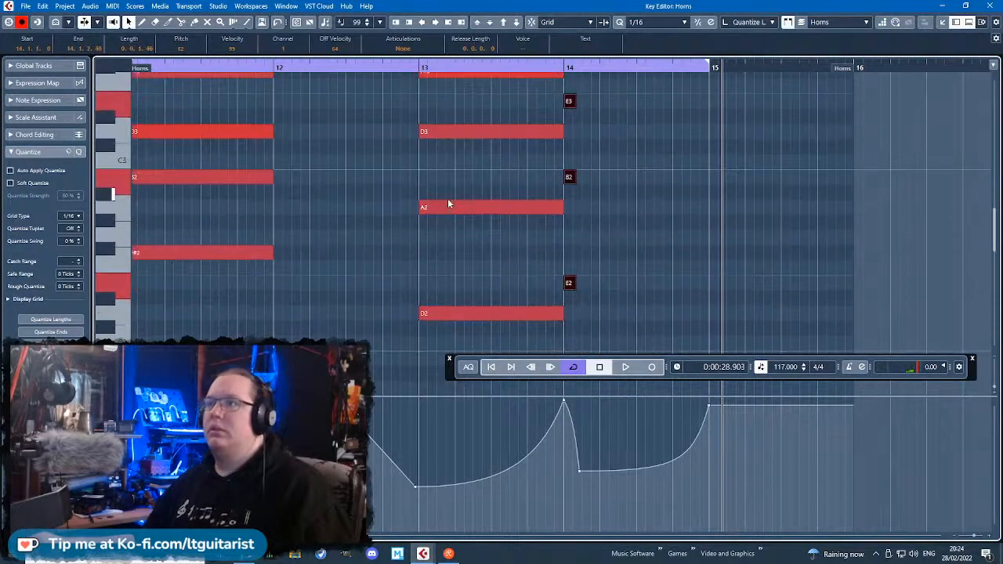
drag(316, 322, 229, 82)
key(ctrl+d)
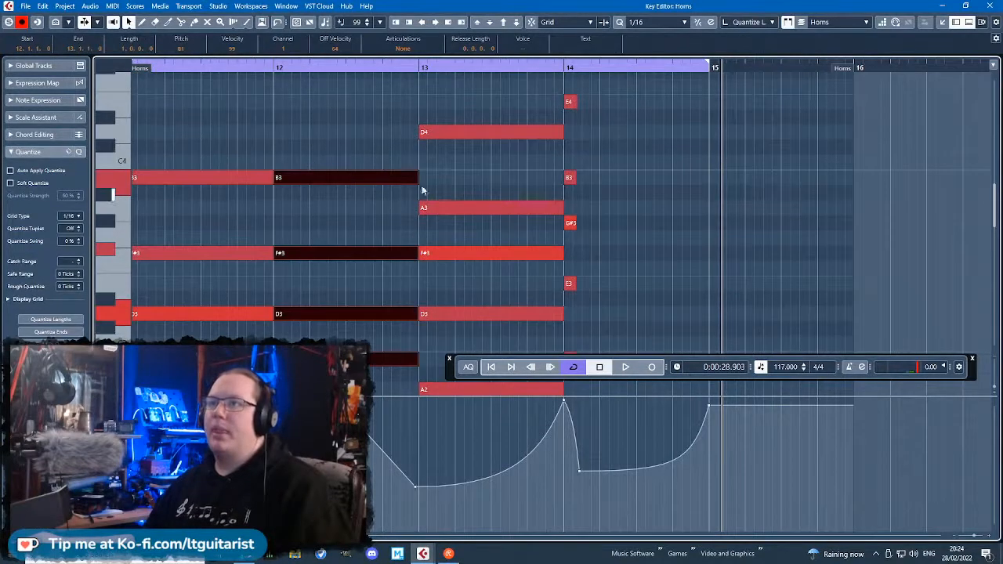
drag(417, 182, 286, 200)
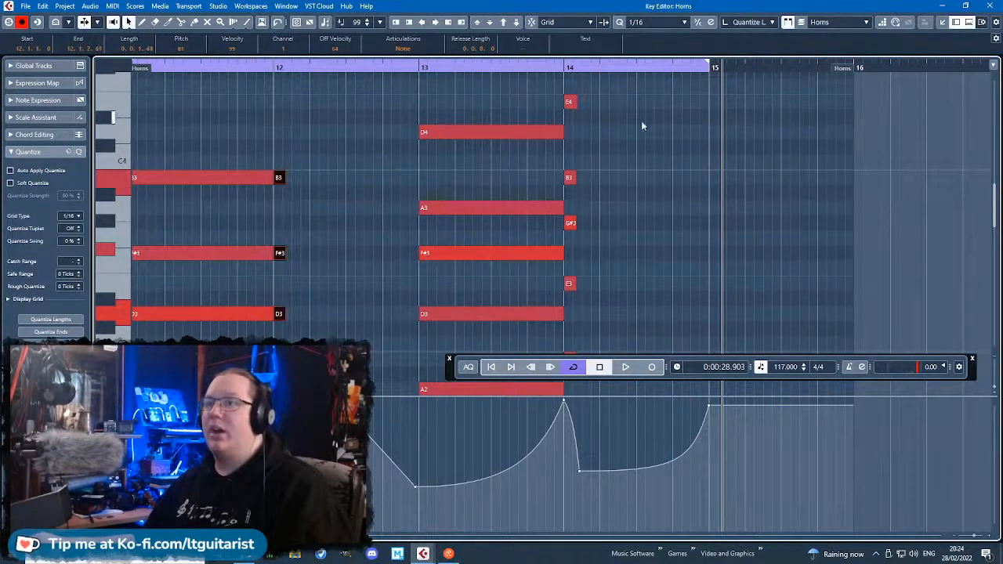
Copy bar 12's chord stab to bar 15 and align it to the start of the bar.
click(706, 68)
scroll(731, 267, down, 4)
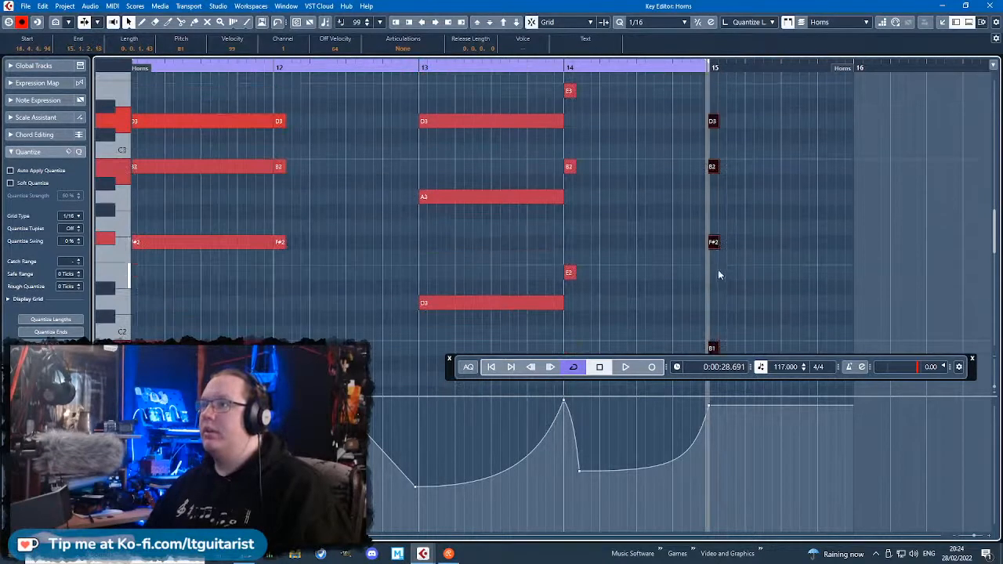
drag(718, 248, 719, 248)
scroll(596, 274, down, 2)
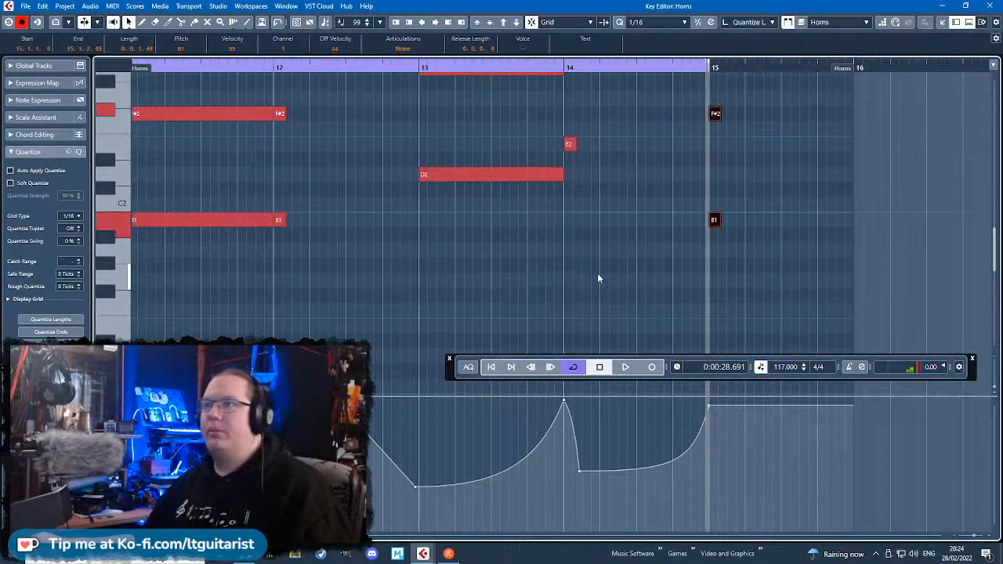
scroll(597, 274, up, 5)
drag(531, 282, 509, 149)
click(644, 187)
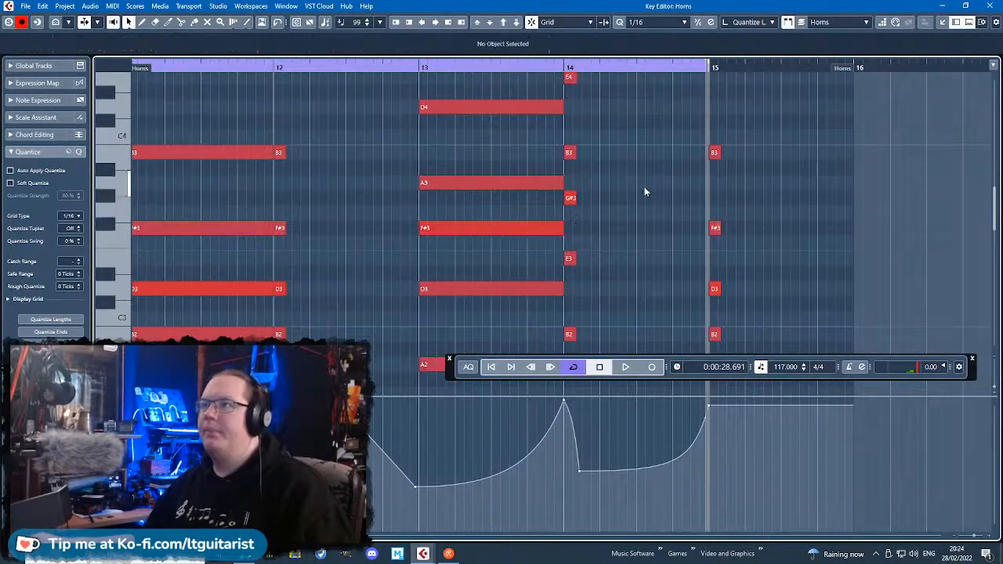
Move bar 14's low modulation point to 14.3.2 at value 83 and add one at 15.3.1 with value 47.
scroll(575, 218, up, 2)
scroll(574, 222, down, 4)
scroll(571, 223, down, 2)
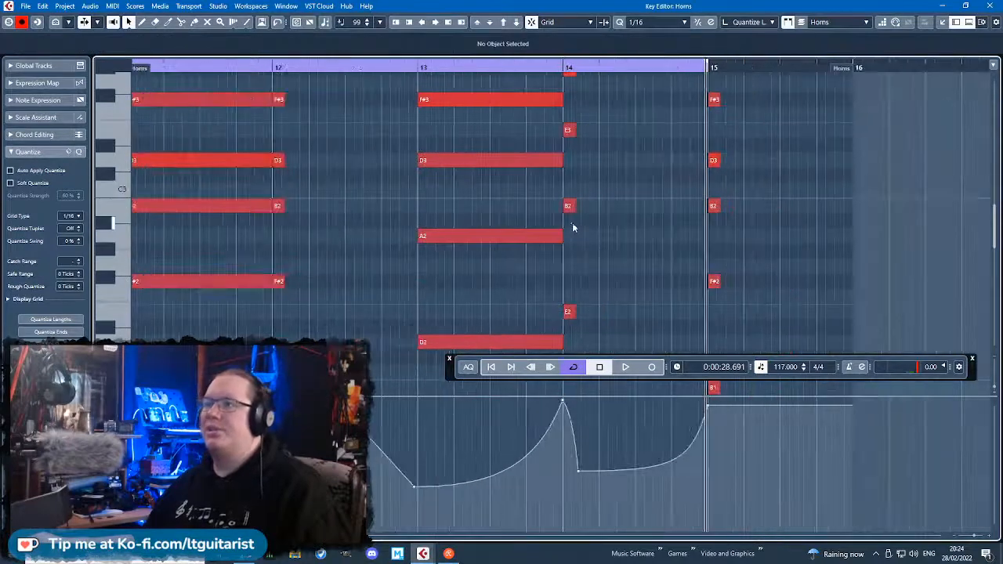
scroll(565, 223, down, 2)
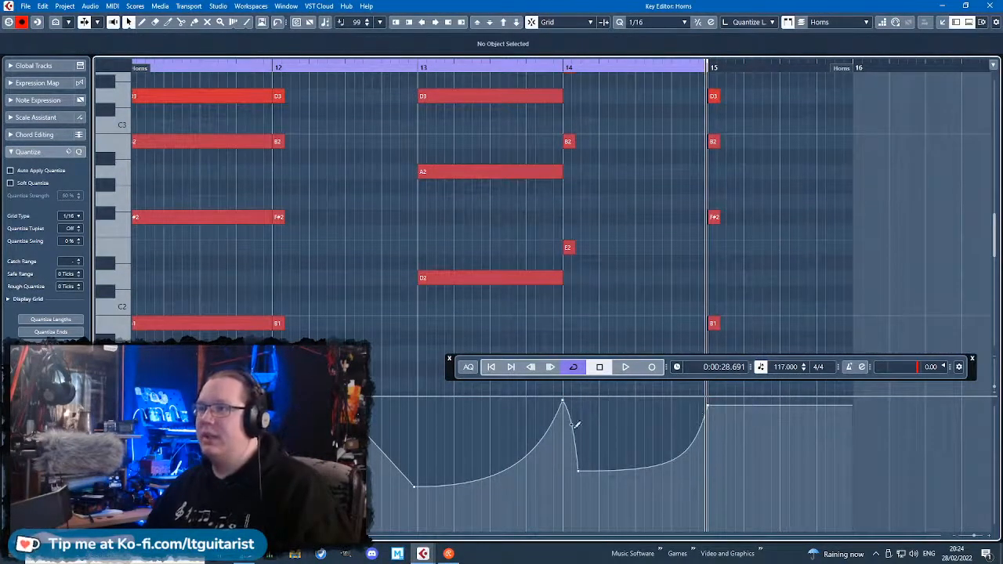
drag(576, 472, 650, 448)
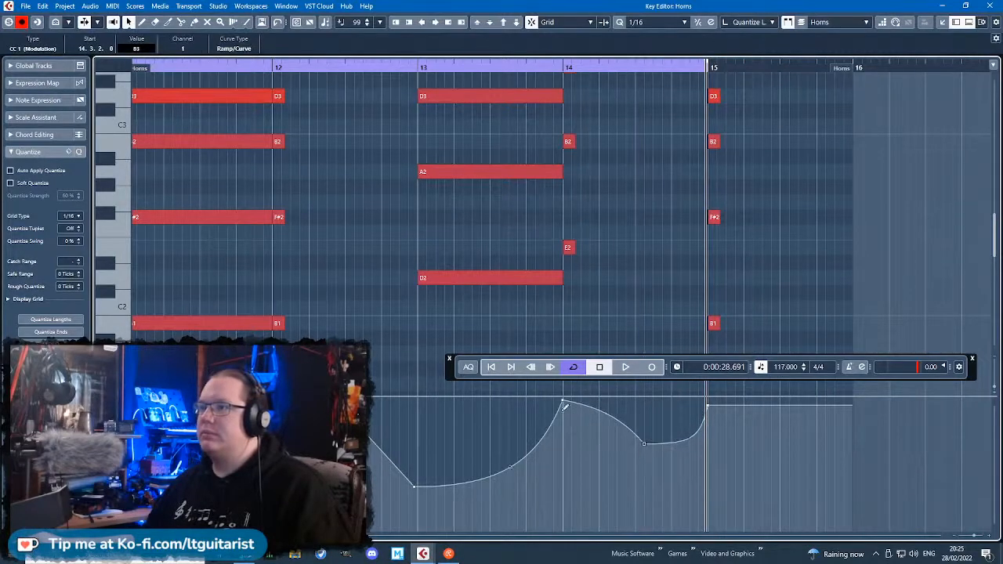
scroll(580, 348, down, 2)
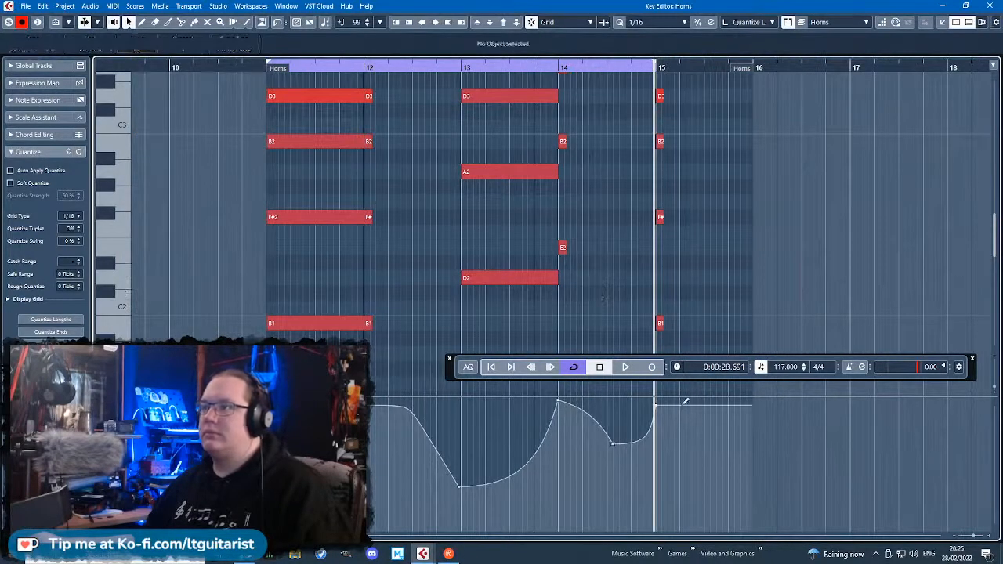
drag(717, 479, 703, 480)
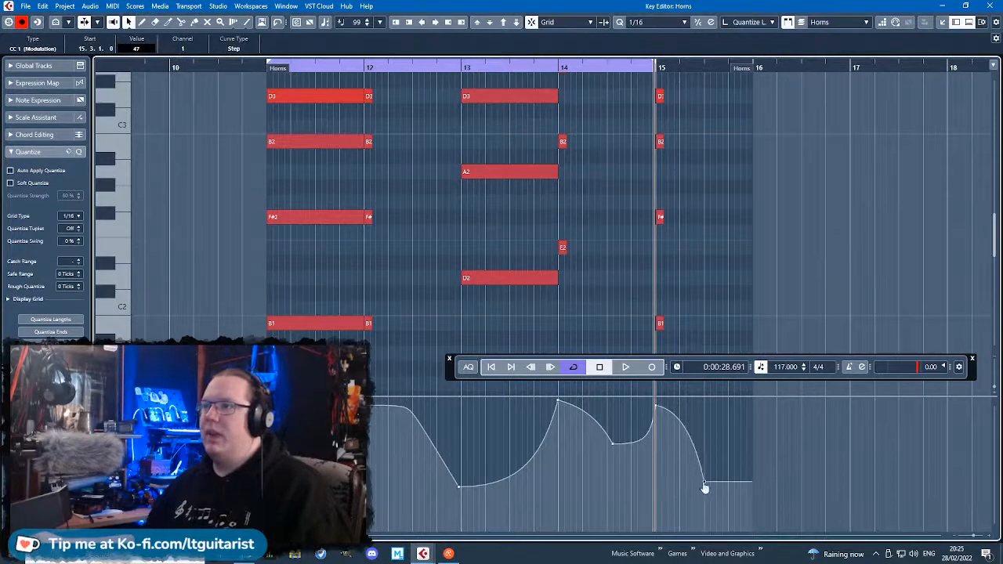
Select bar 11's whole horn chord and trim its end to just before bar 12, at about 11.4.4.104.
mouse_move(249, 345)
mouse_down()
mouse_move(305, 52)
mouse_move(313, 57)
mouse_up()
scroll(337, 141, up, 3)
drag(408, 152, 407, 152)
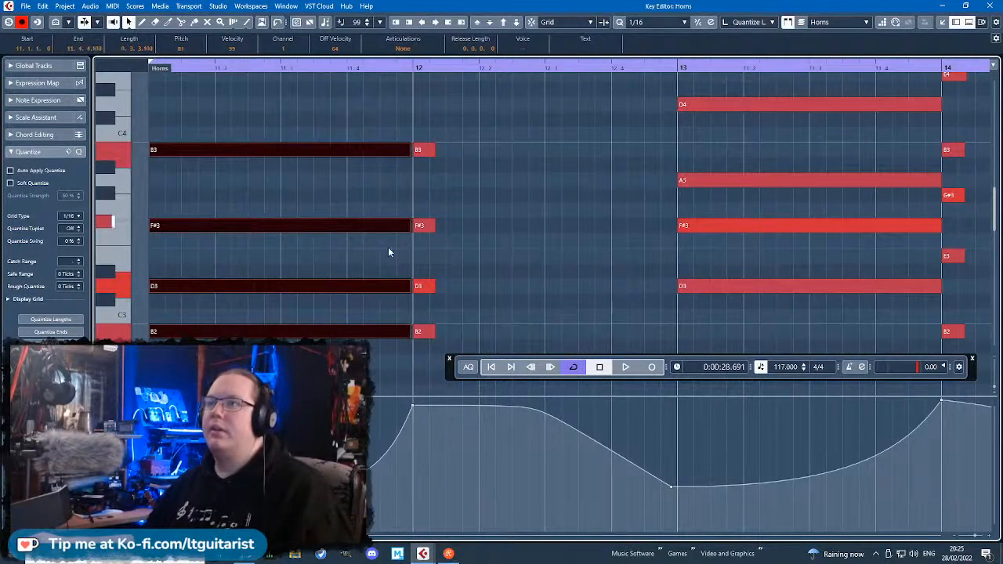
Check the keyswitches of the Long and Staccato expressions in the Horns track's HALion Sonic SE instrument.
scroll(384, 260, down, 3)
drag(573, 4, 564, 347)
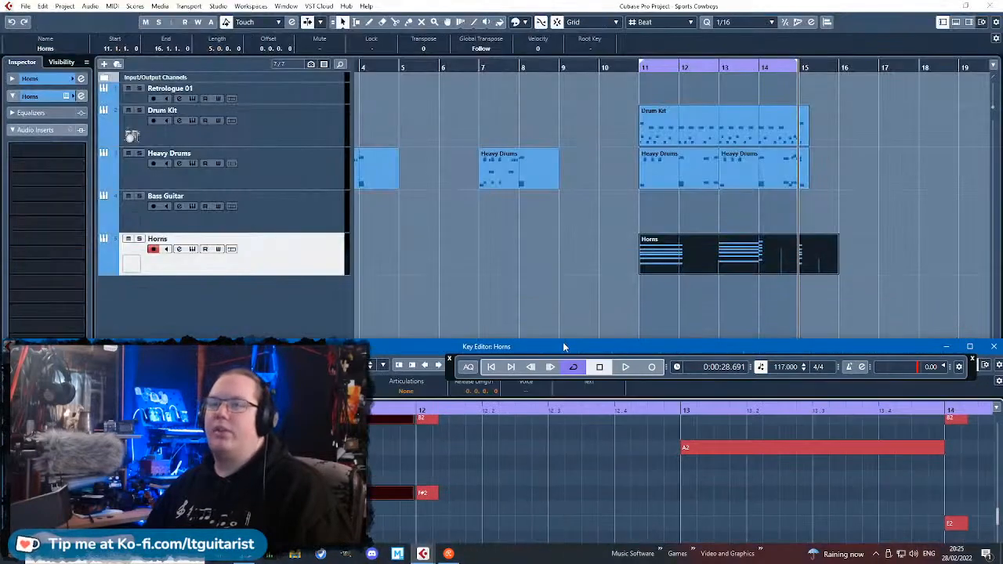
click(67, 96)
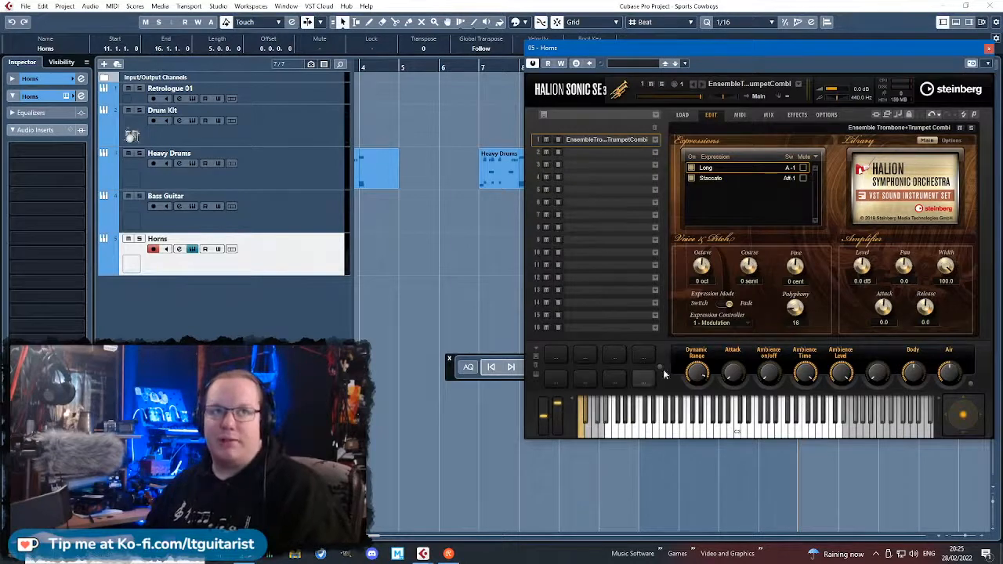
click(989, 50)
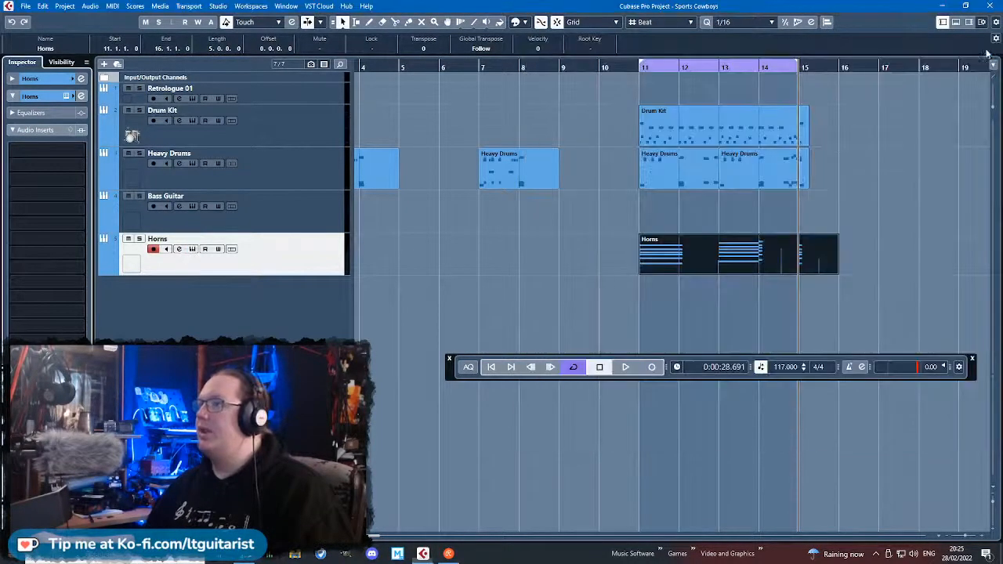
Add Staccato keyswitch notes on A#-1 in the Horns part, straddling the starts of bars 12, 14 and 15.
double_click(721, 257)
double_click(479, 346)
scroll(379, 324, down, 7)
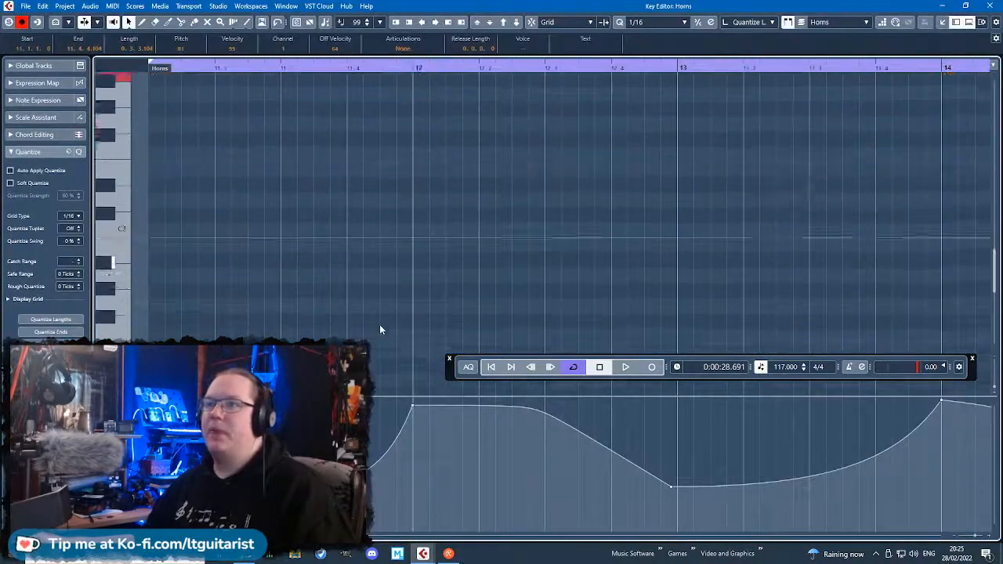
click(366, 302)
mouse_move(366, 301)
mouse_down()
mouse_move(410, 301)
mouse_move(412, 141)
mouse_move(418, 275)
mouse_move(417, 257)
mouse_up()
key(g)
key(g)
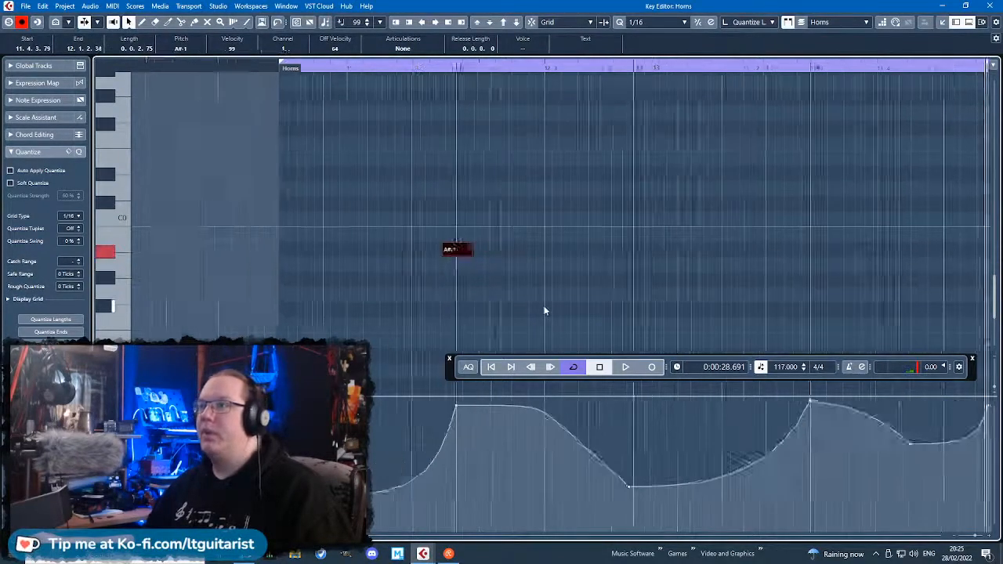
drag(502, 250, 914, 253)
click(447, 108)
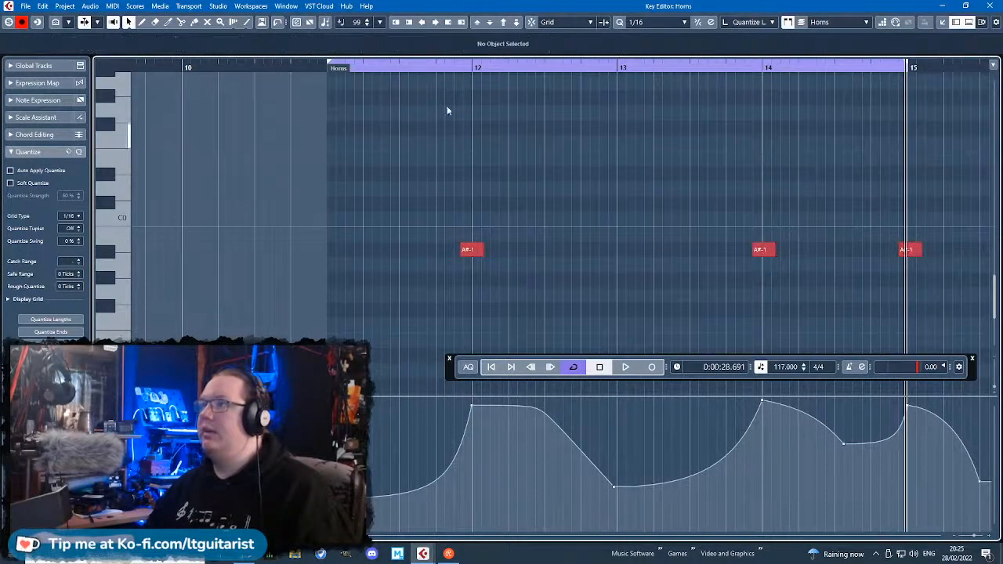
Play the horn part from just before bar 11, and turn cycling off so playback can run into bar 15.
click(308, 70)
drag(311, 72, 312, 75)
key(space)
scroll(510, 195, up, 3)
scroll(522, 226, down, 2)
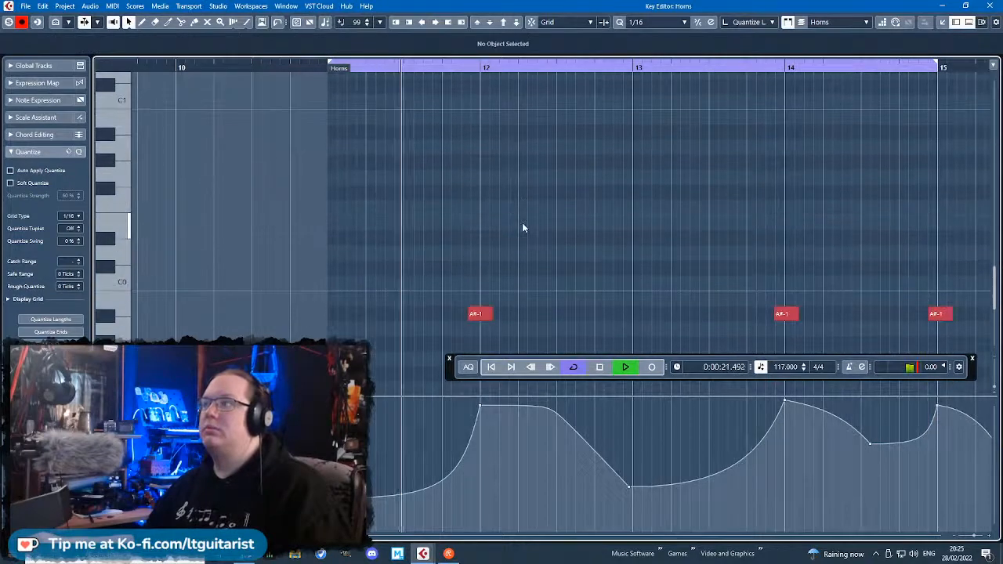
scroll(522, 227, up, 2)
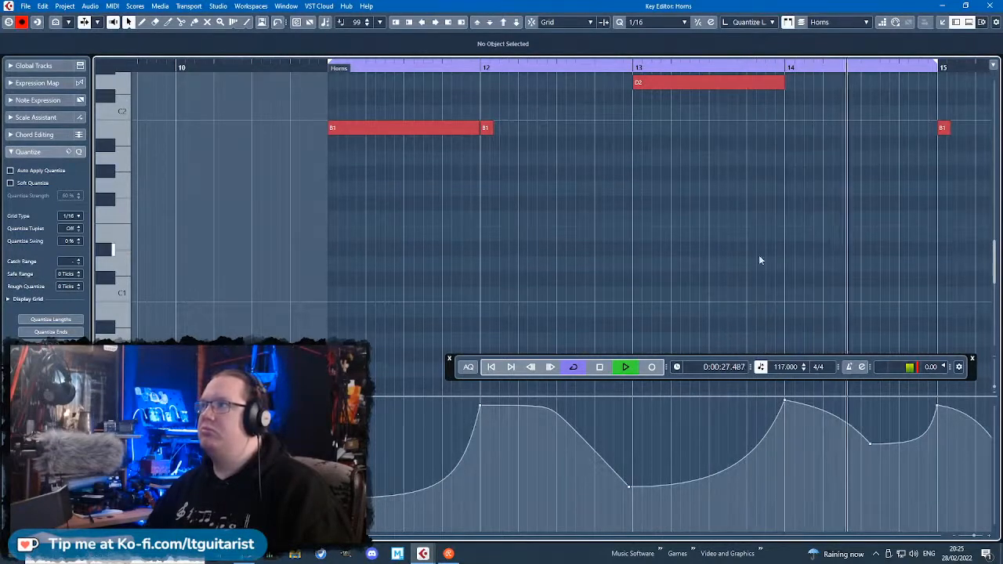
drag(794, 245, 969, 240)
click(575, 366)
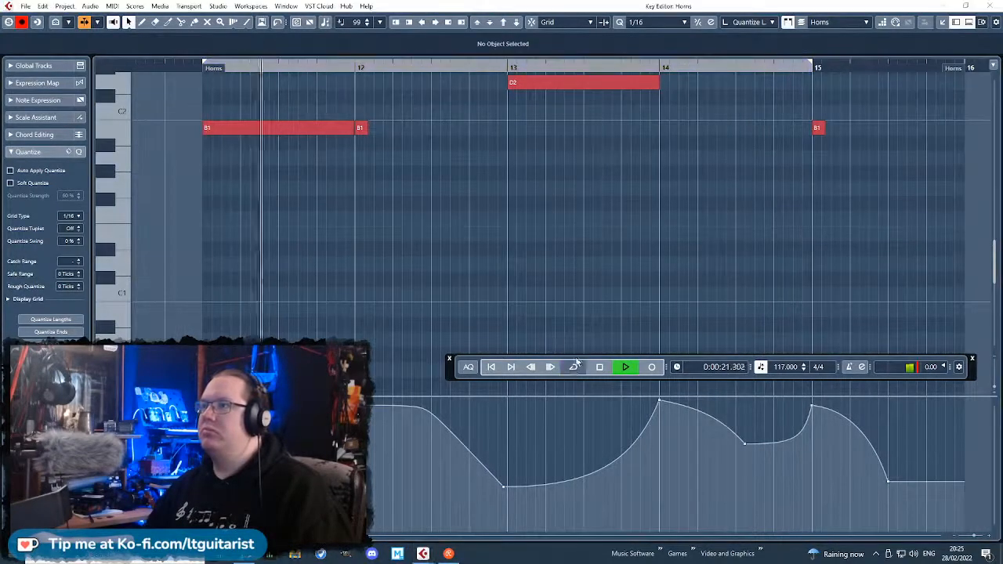
Move the modulation point in bar 12 back to just before the bar line at value 116, and stop playback after listening.
scroll(631, 274, up, 3)
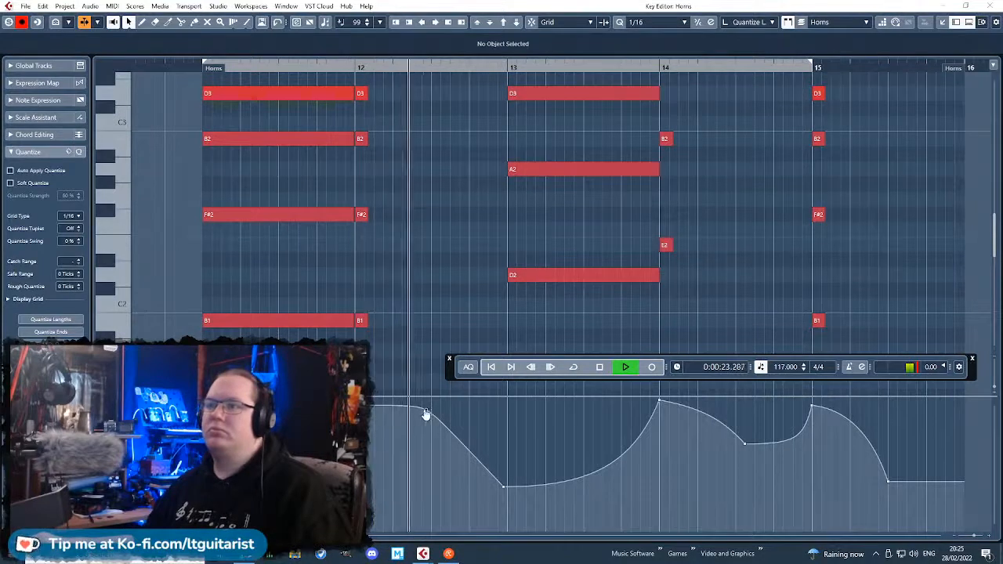
drag(426, 414, 355, 415)
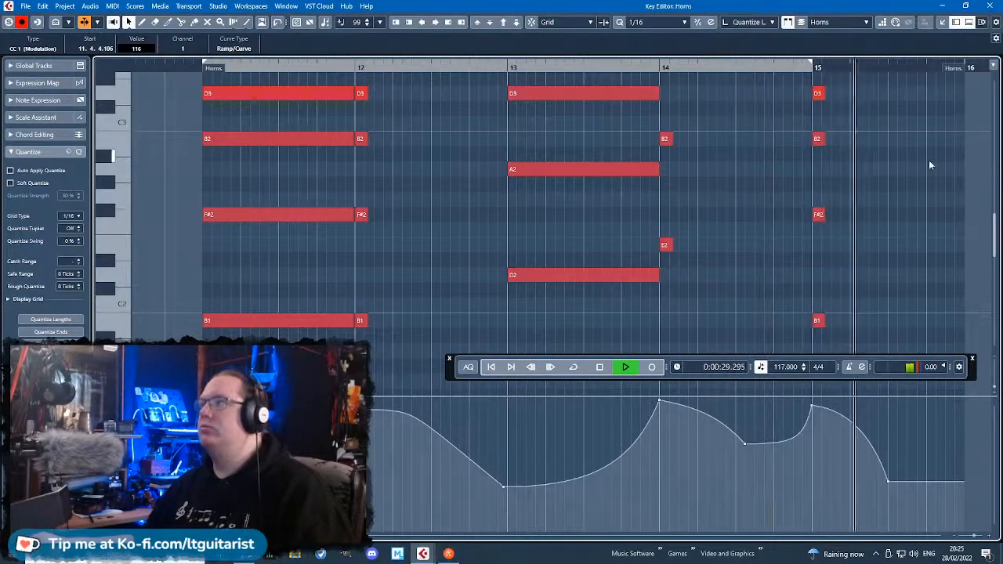
scroll(894, 188, down, 2)
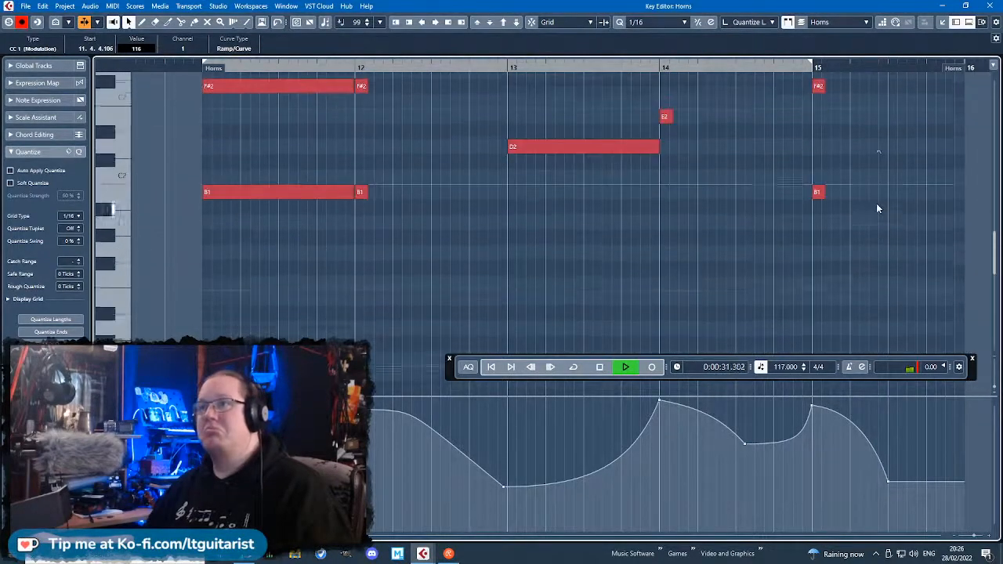
scroll(876, 205, up, 1)
key(space)
Raise the D3 notes in bars 11 and 12, F#3 in bars 13 and 15, and G#3 in bar 14 by one octave.
click(819, 256)
scroll(821, 251, up, 4)
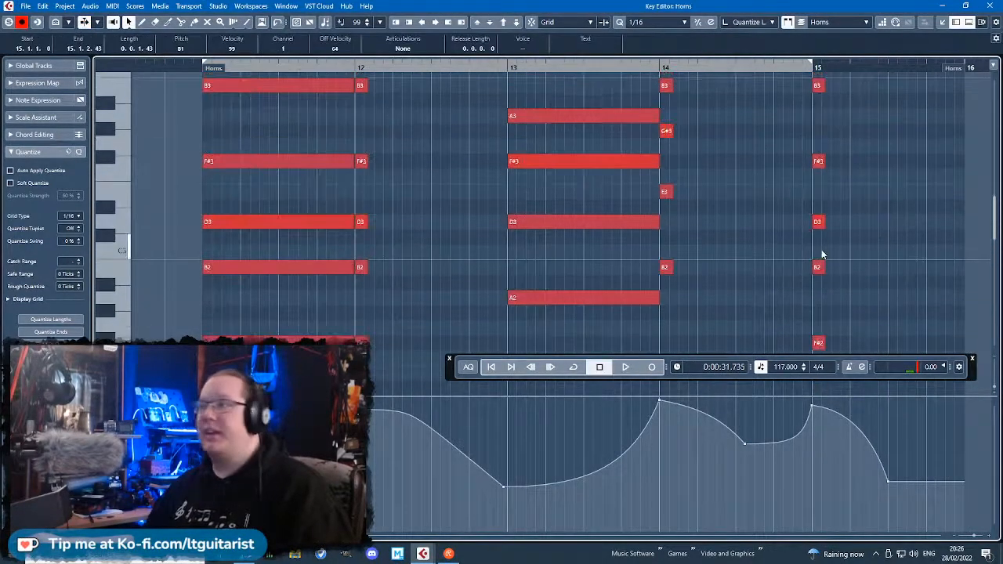
ctrl+scroll(656, 264, down, 2)
scroll(649, 272, down, 3)
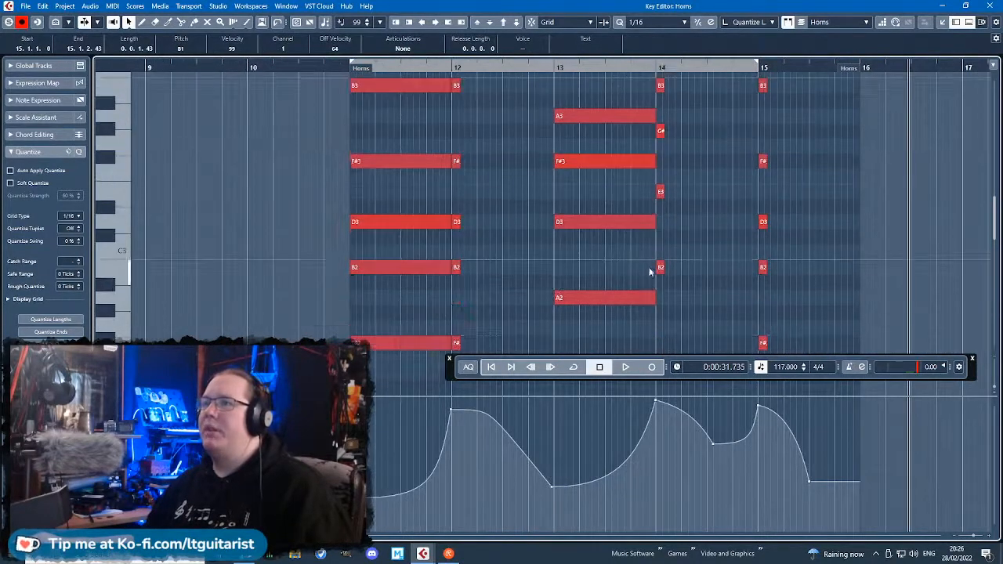
click(403, 224)
scroll(493, 216, up, 1)
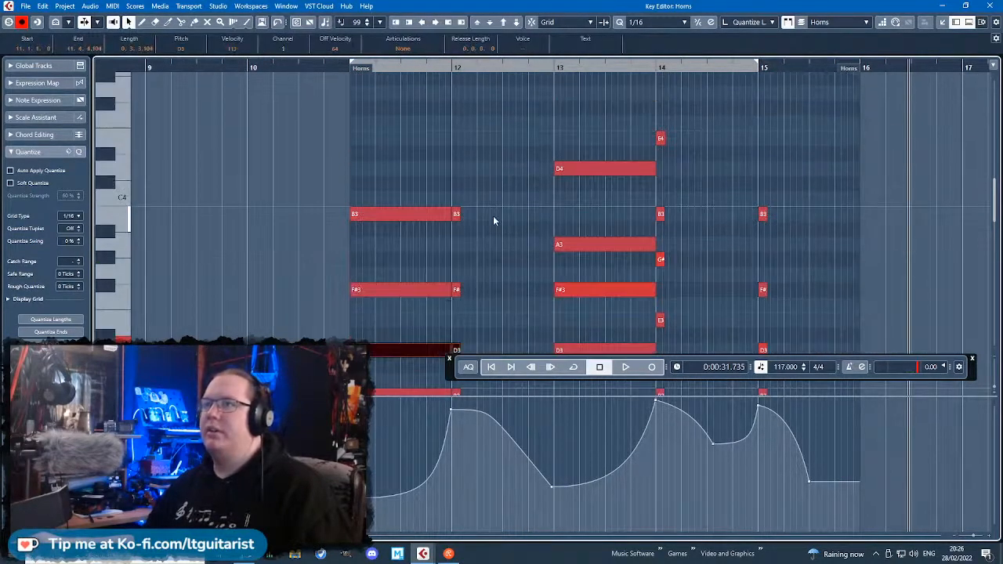
scroll(492, 216, down, 1)
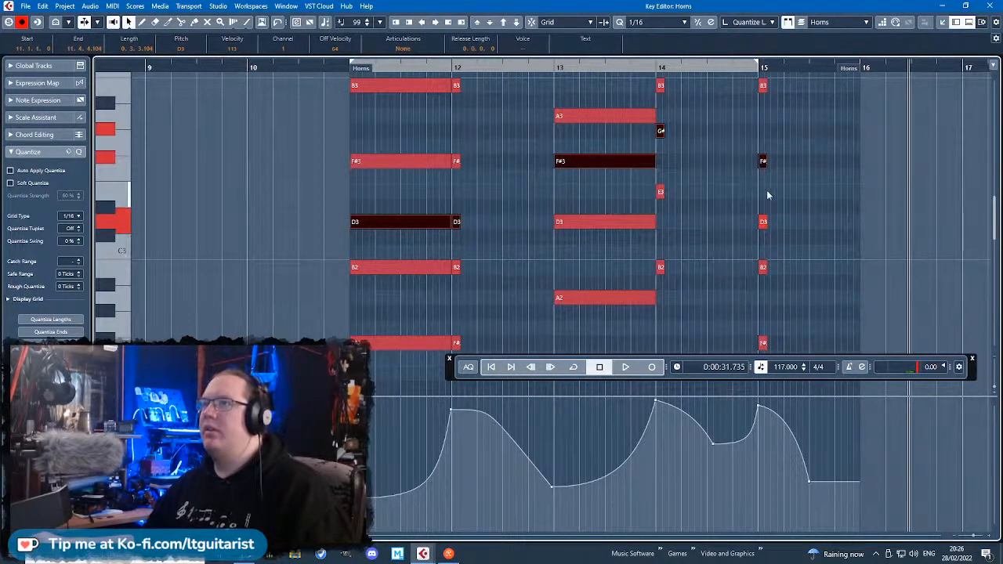
scroll(771, 184, up, 2)
scroll(775, 201, down, 1)
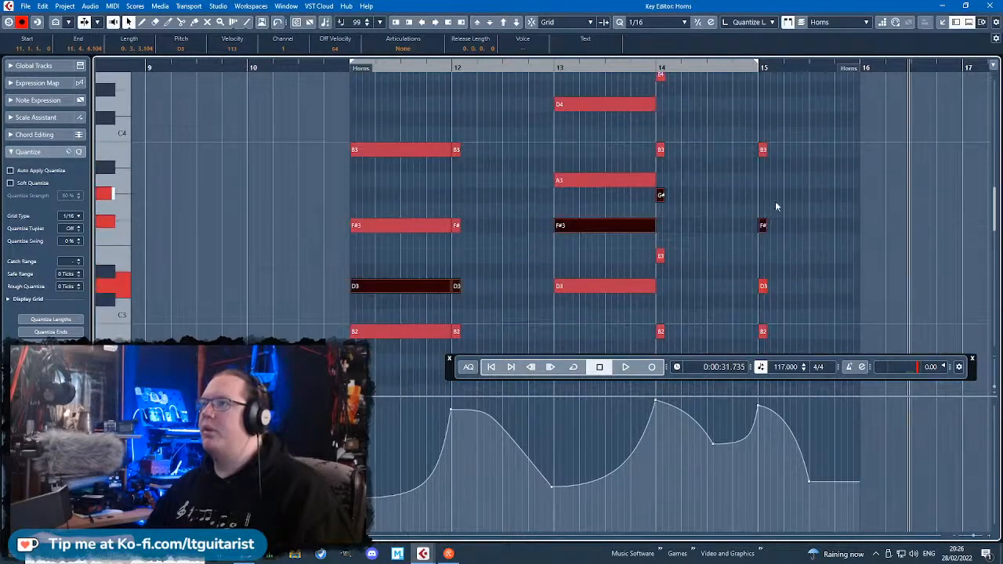
key(shift+Up)
scroll(683, 270, down, 1)
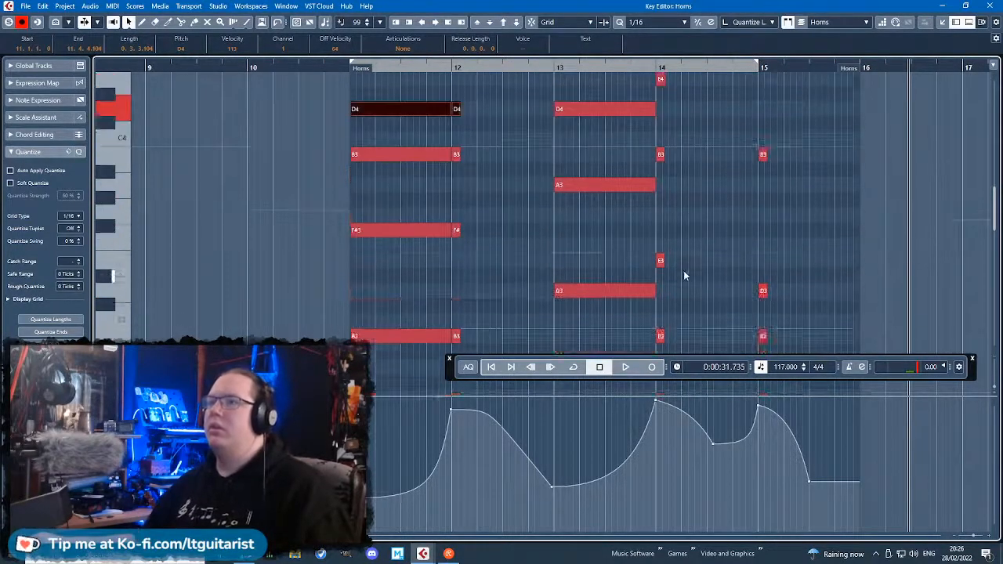
Lower the G#4 note at the start of bar 14 by one octave.
scroll(683, 270, up, 2)
click(737, 207)
scroll(737, 228, down, 2)
scroll(738, 227, up, 2)
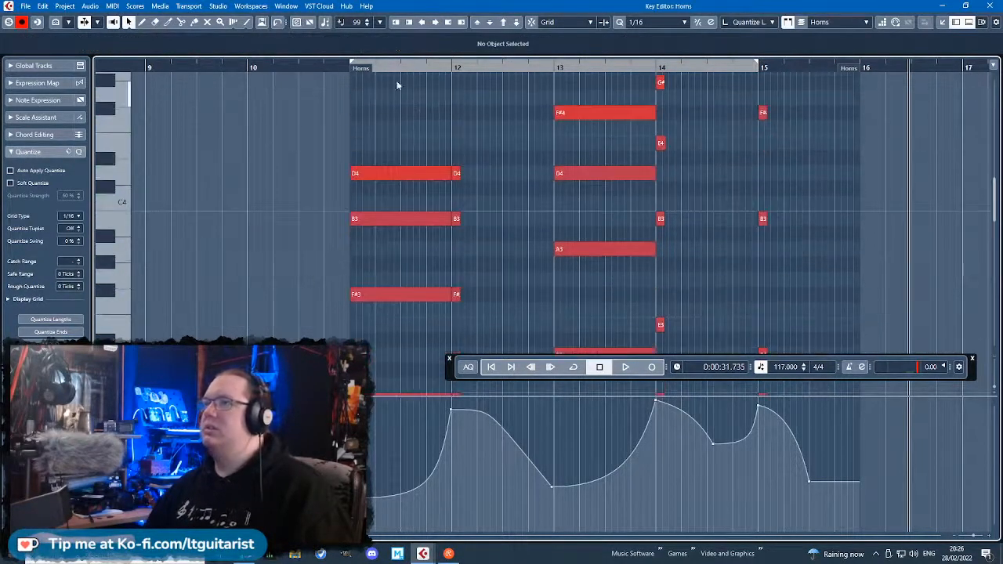
click(661, 82)
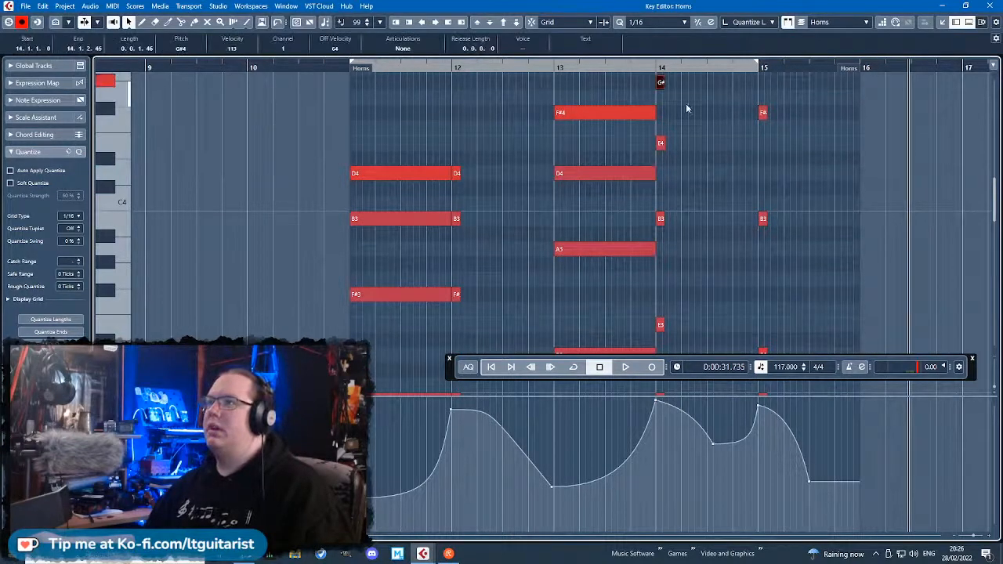
key(shift+Down)
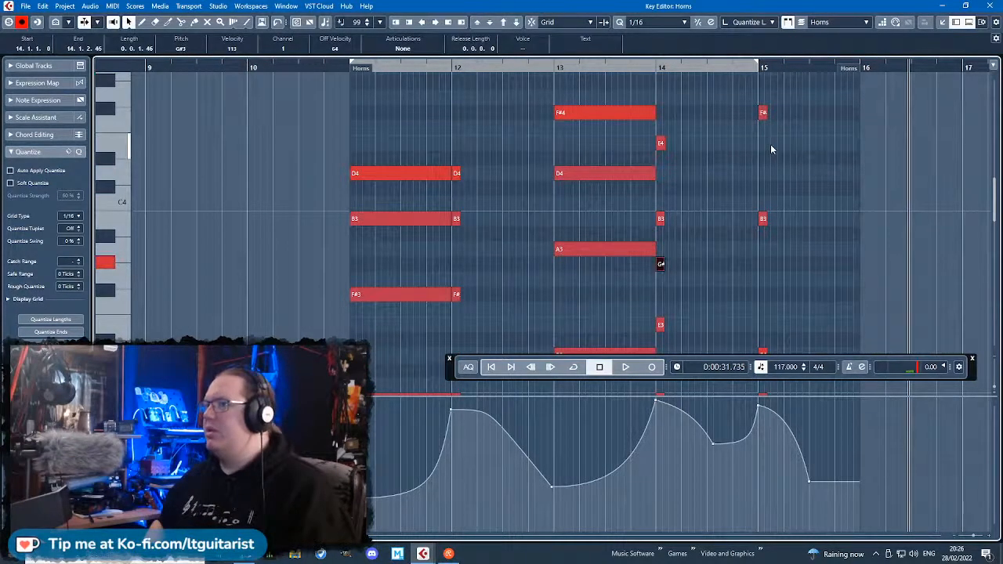
Play the revised horn voicing from just before bar 11 into bar 15, then stop playback.
click(353, 82)
key(space)
click(344, 68)
scroll(506, 245, down, 3)
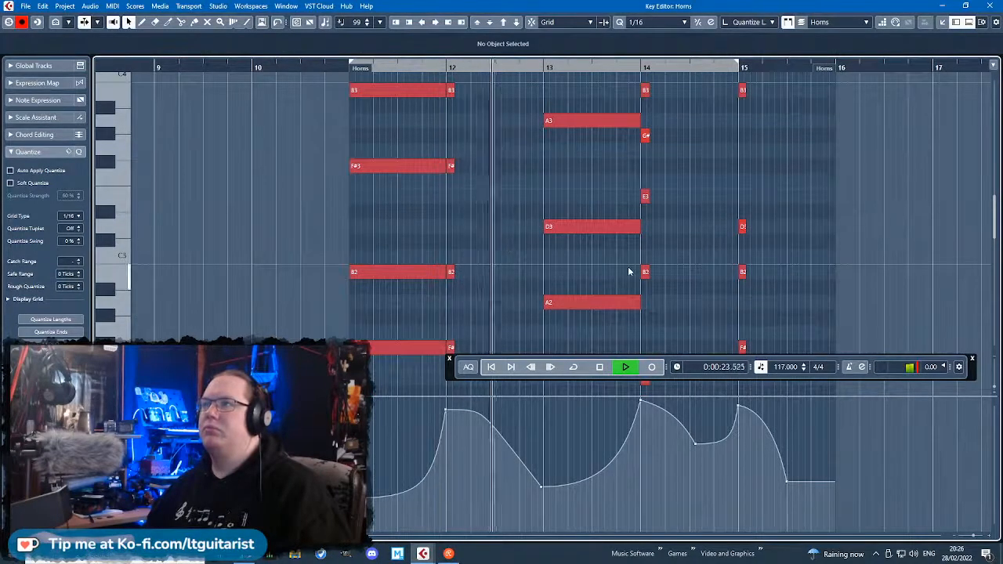
scroll(792, 296, down, 2)
scroll(837, 310, up, 2)
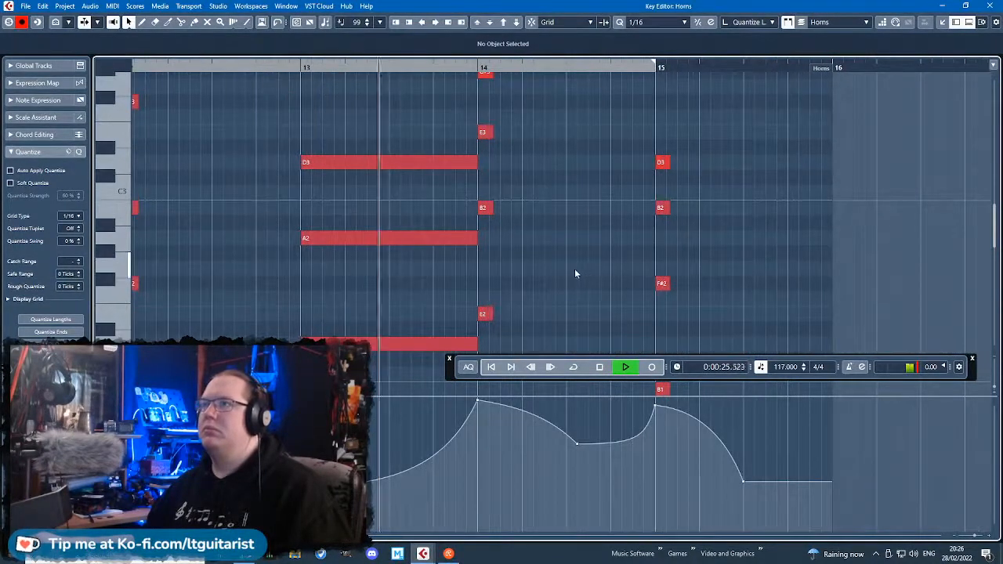
scroll(573, 269, down, 2)
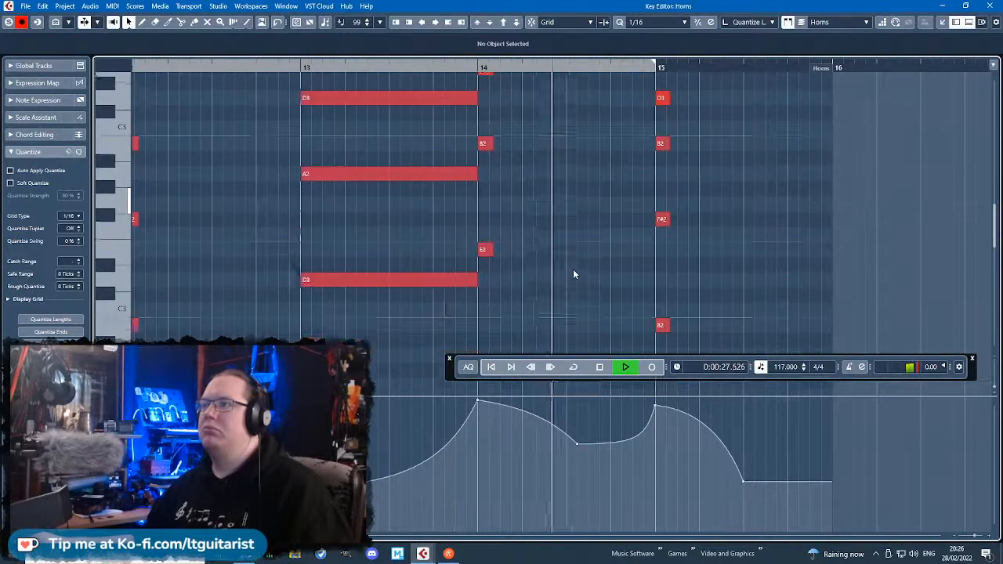
scroll(573, 269, down, 2)
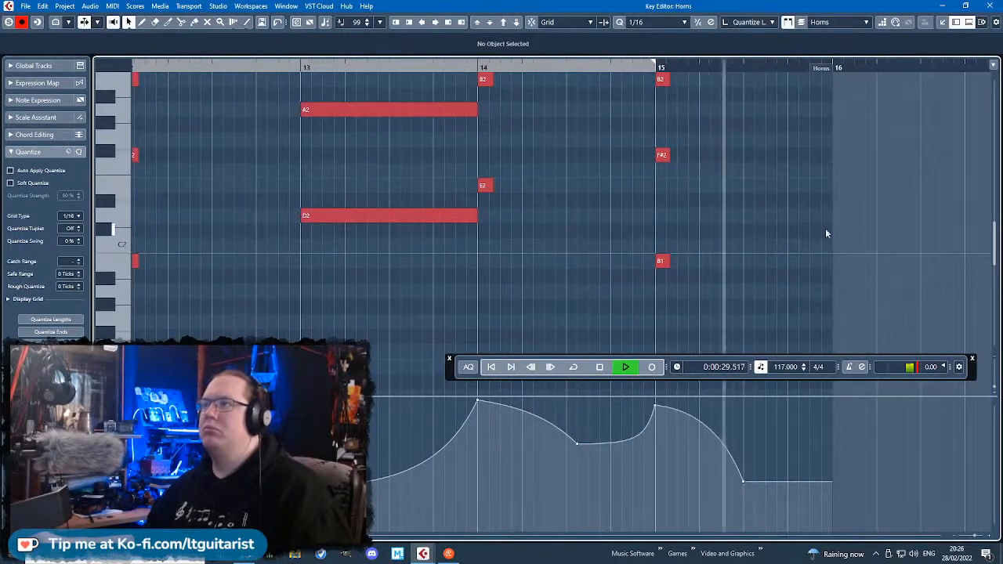
key(space)
Return to the arrangement, move the transport clear of the tracks, and create a Bass Guitar part from bar 11 to bar 16.
click(990, 5)
click(803, 345)
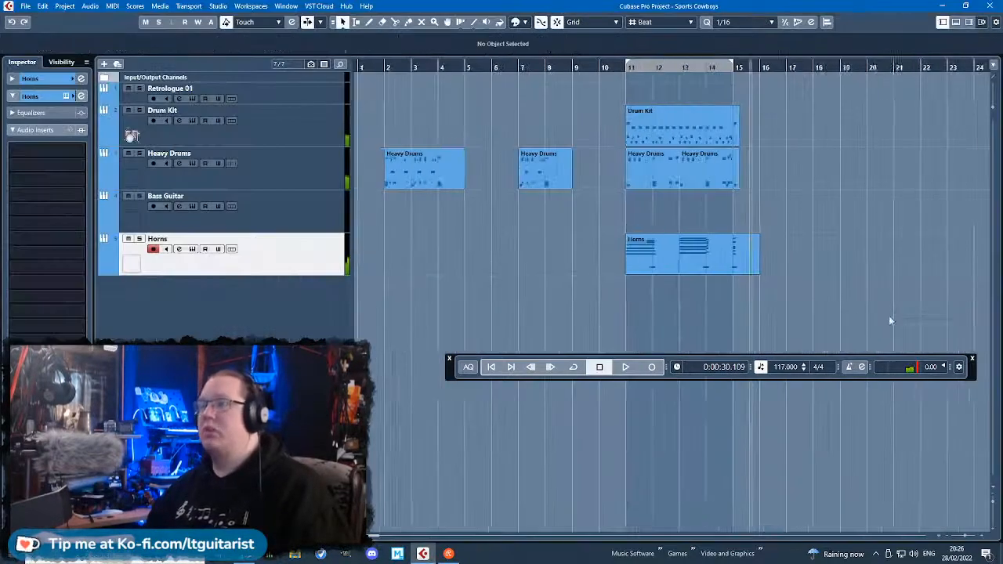
scroll(784, 318, right, 2)
drag(447, 377, 449, 506)
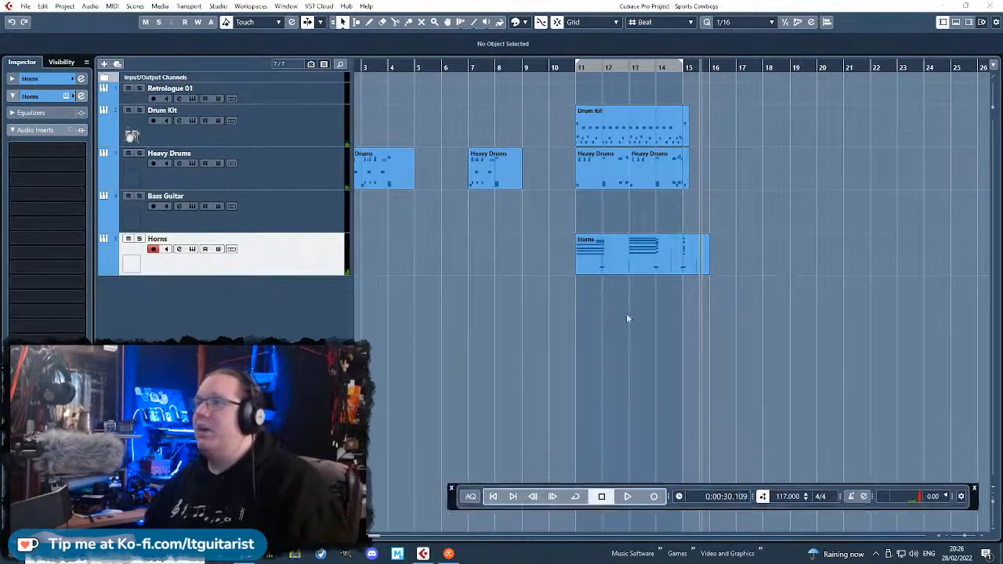
scroll(661, 326, up, 3)
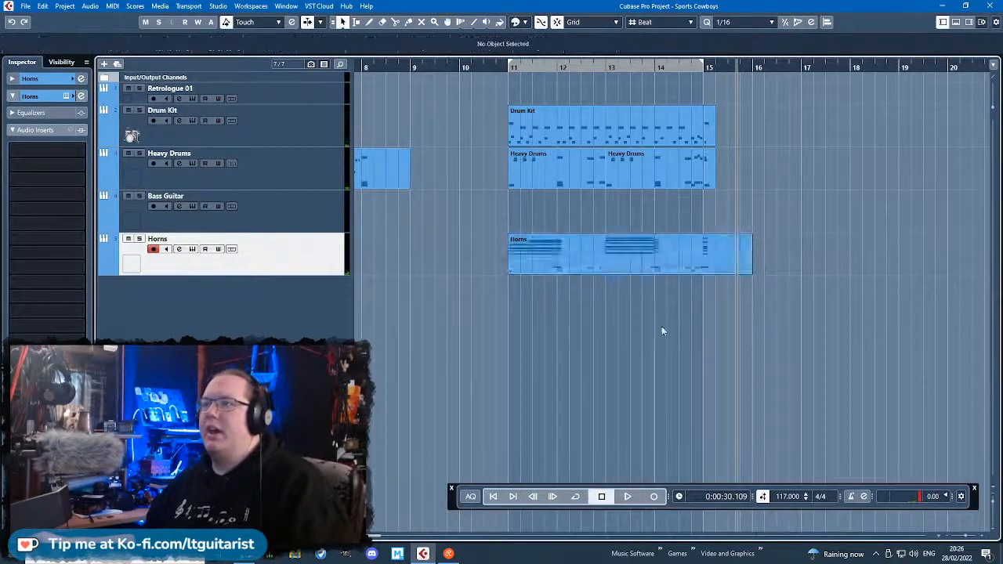
double_click(574, 208)
drag(699, 229, 750, 229)
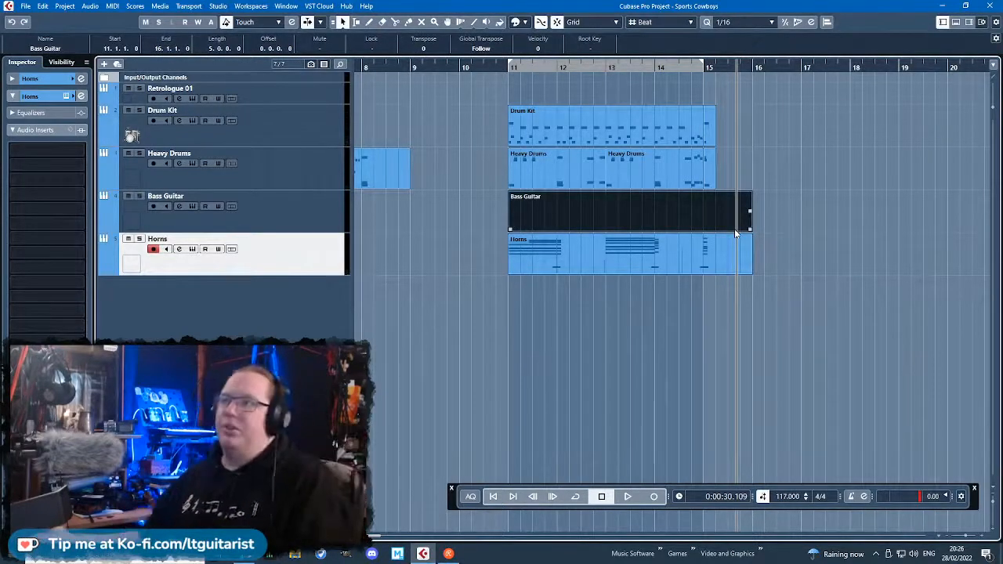
Open the Bass Guitar part and enter two consecutive eighth-length B0 notes at the start of bar 11.
double_click(691, 202)
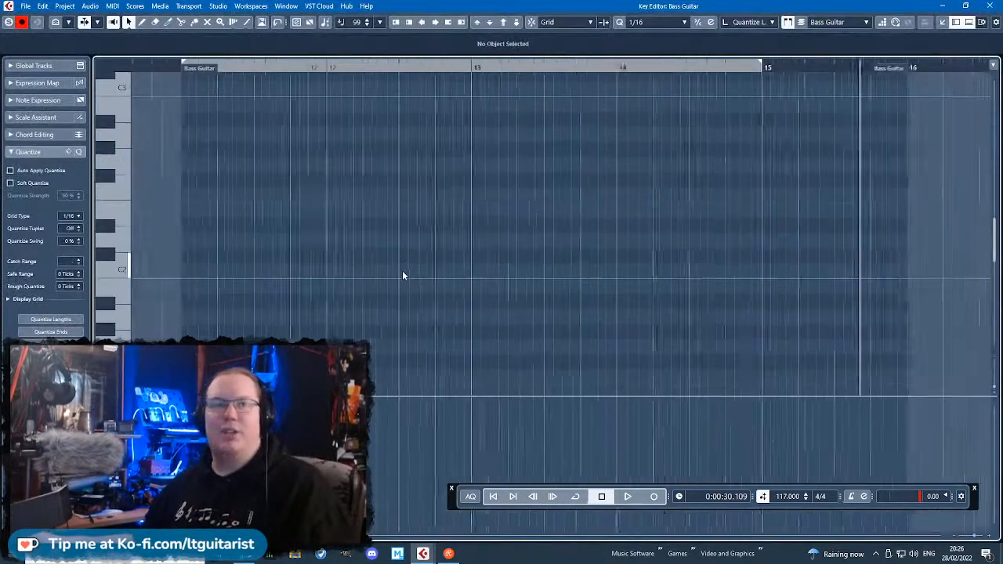
scroll(394, 285, down, 3)
drag(241, 315, 306, 317)
drag(238, 276, 333, 285)
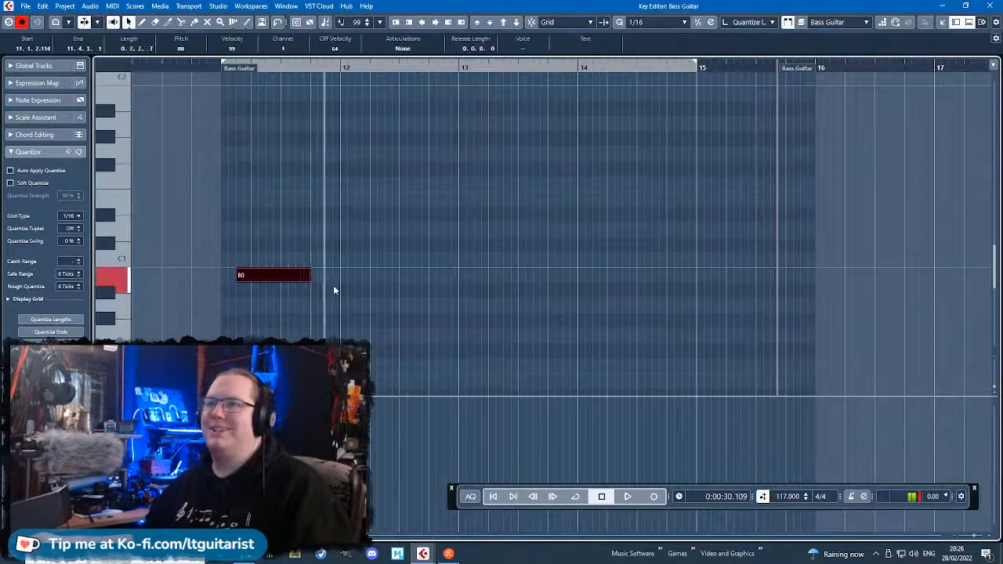
scroll(277, 234, down, 2)
drag(260, 148, 227, 148)
key(ctrl+d)
scroll(242, 307, up, 2)
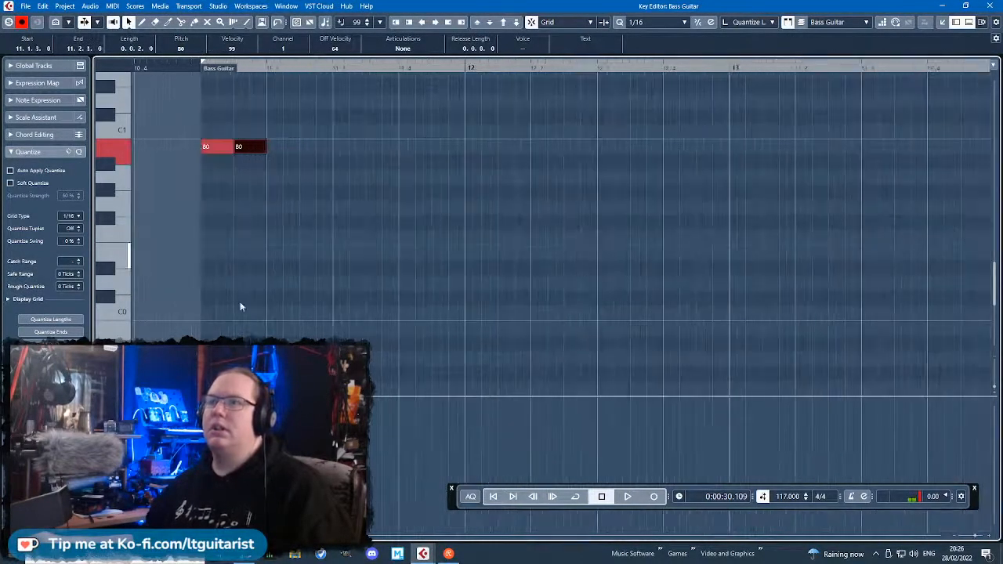
Duplicate the pair of B0 notes onto beat 2 of bar 11 and briefly audition the result.
click(112, 404)
click(158, 170)
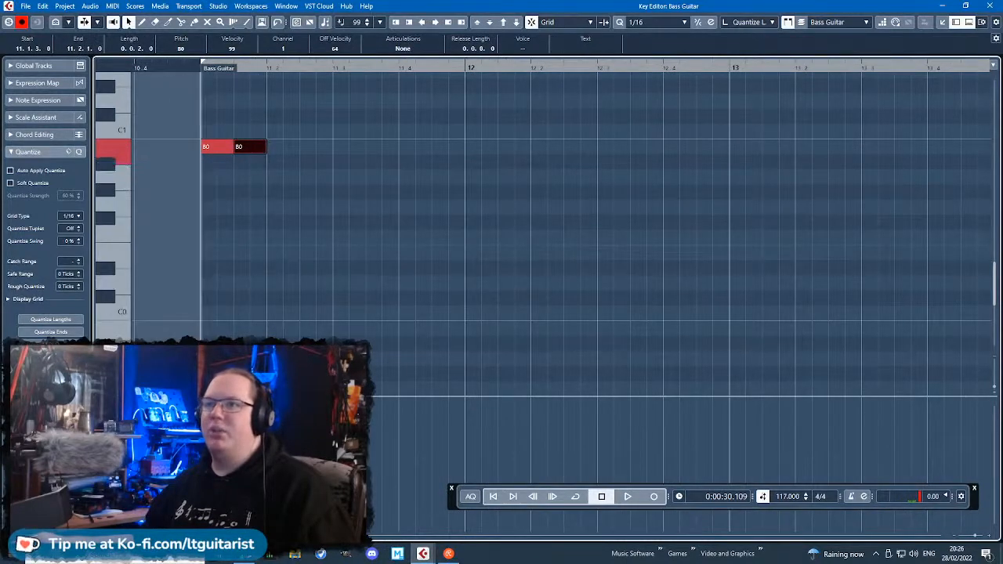
drag(339, 267, 186, 116)
key(ctrl+d)
key(space)
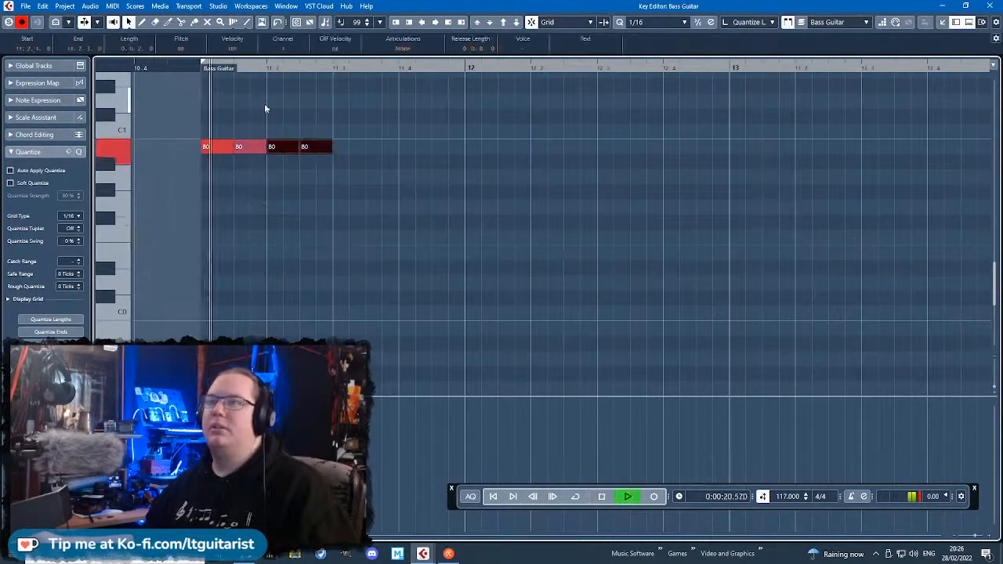
key(space)
Spread the B0 notes across bar 11 so one falls on each of the four beats.
drag(422, 224, 251, 148)
drag(251, 149, 412, 151)
click(315, 157)
click(320, 150)
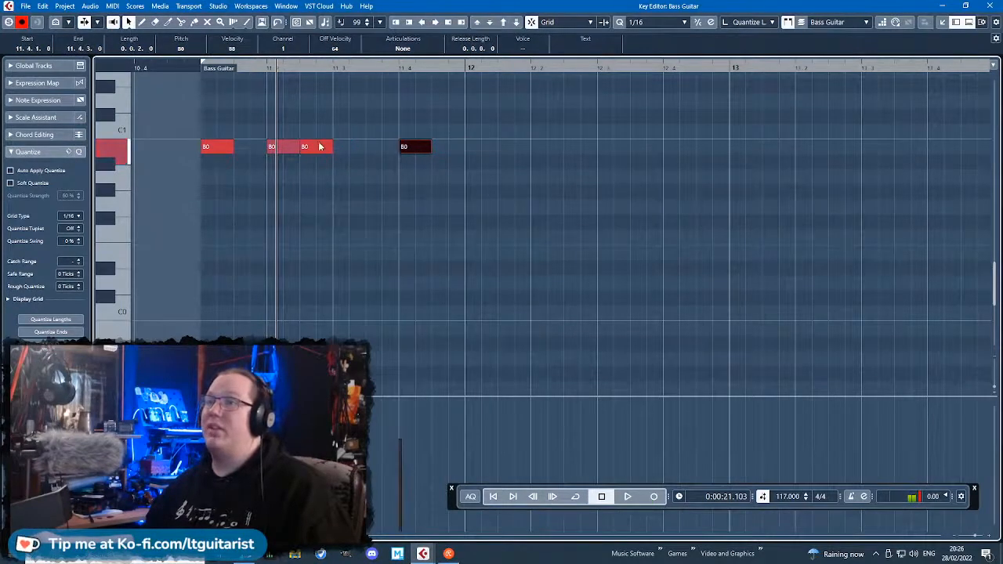
drag(320, 148, 342, 153)
Turn off snapping and slightly shorten the four B0 notes in bar 11, with softer velocities on beats 2 and 4.
drag(481, 206, 201, 114)
key(j)
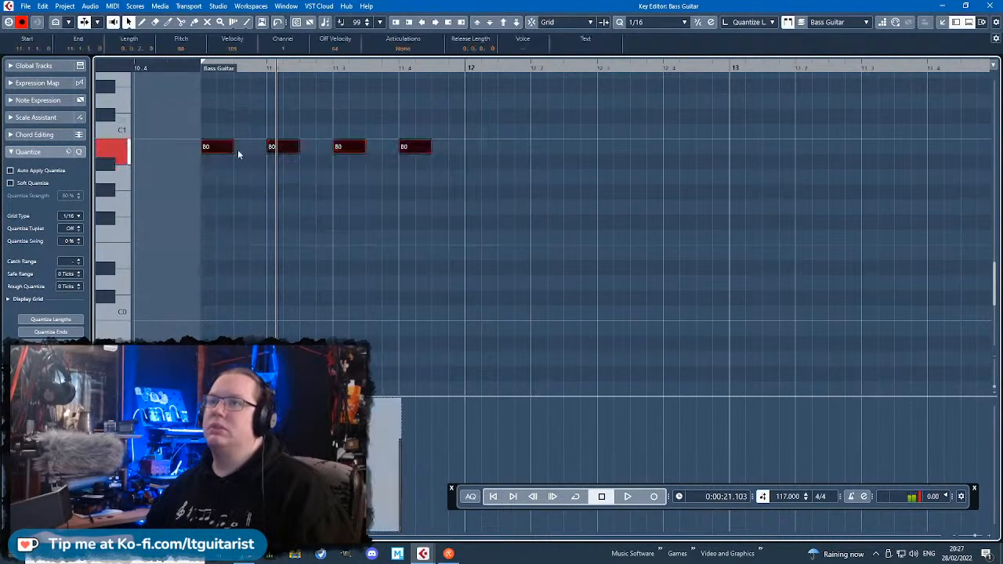
drag(234, 148, 228, 149)
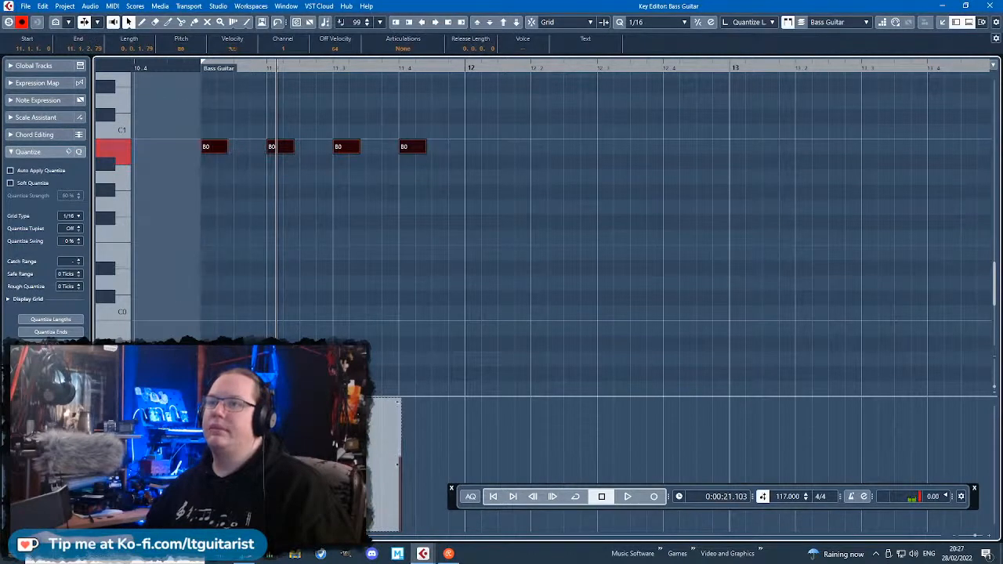
Raise the four bass notes by one octave to B1 and duplicate them onto the off-beats of bar 11.
drag(464, 276, 151, 119)
key(shift+Up)
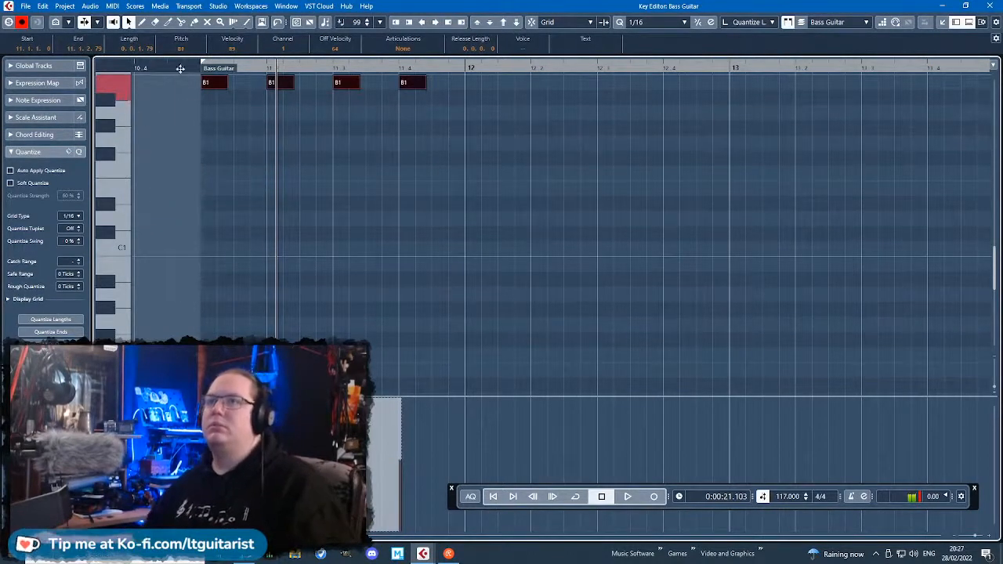
key(alt+d)
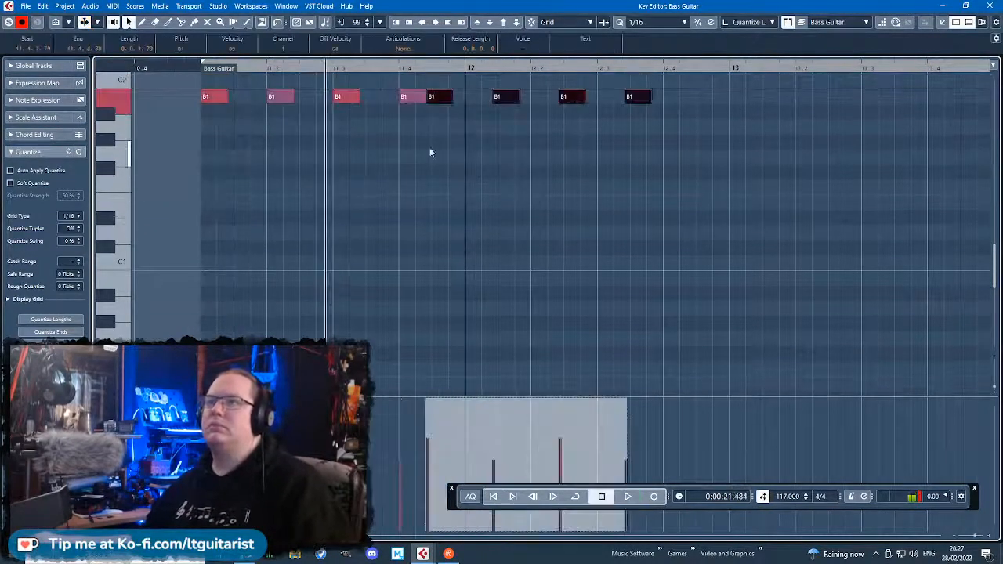
drag(439, 96, 246, 96)
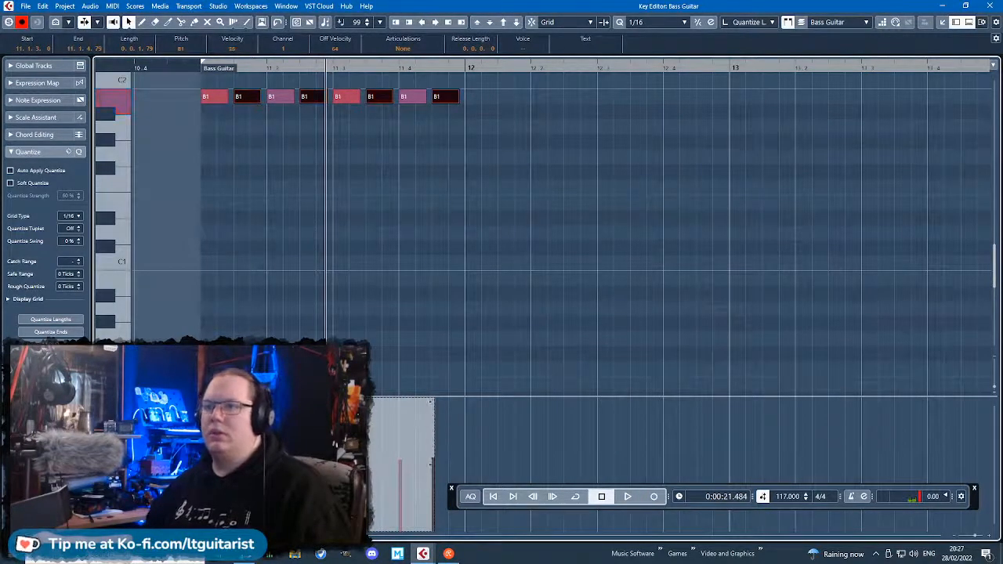
Lengthen the eight B1 notes in bar 11 to nearly full eighths and duplicate them into bar 12 during playback.
key(space)
drag(553, 186, 208, 94)
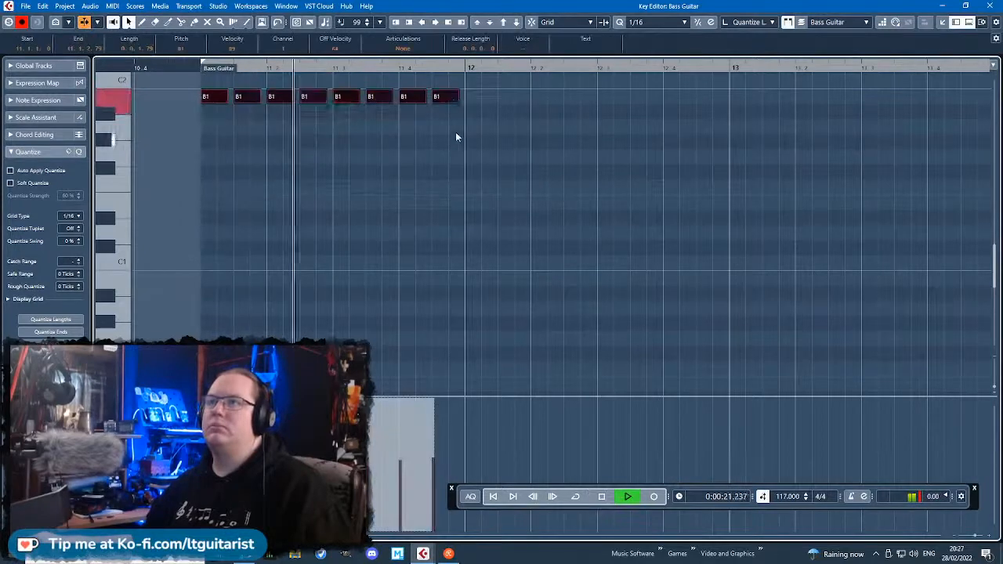
drag(458, 98, 464, 98)
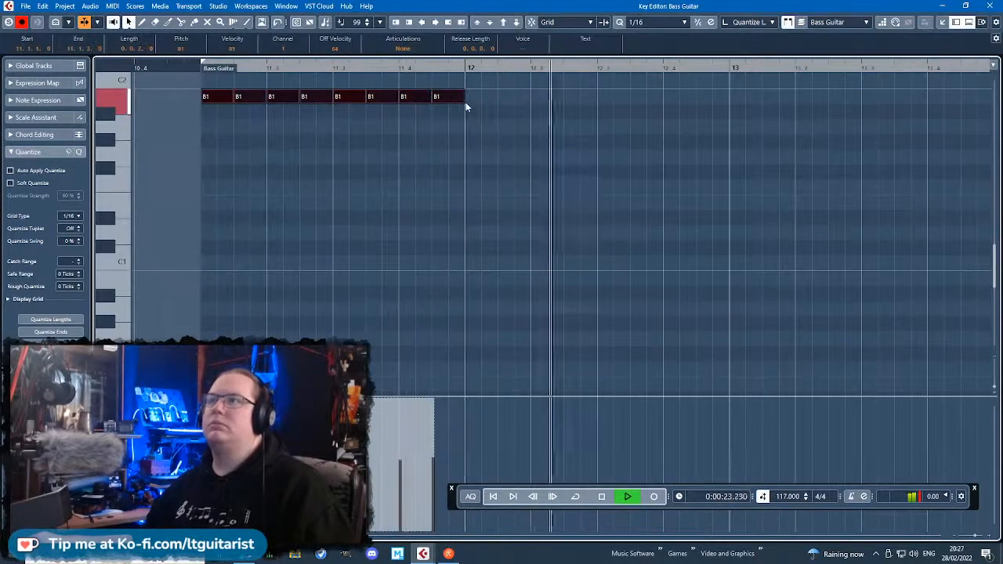
key(ctrl+d)
scroll(462, 146, up, 1)
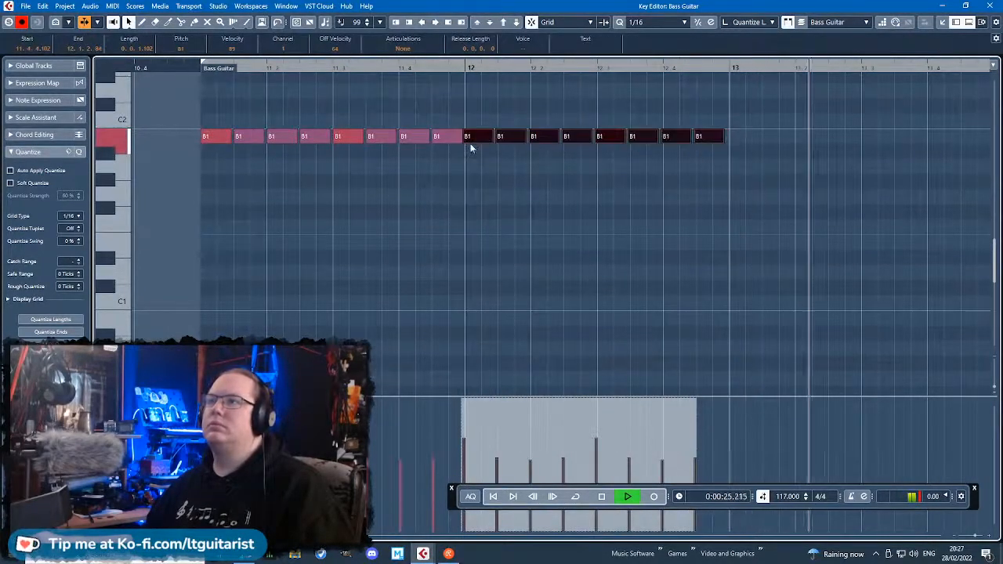
Duplicate the eight-note bass pattern into bar 13, align it with the bar line and lower it to D1.
scroll(473, 147, down, 2)
key(ctrl+d)
scroll(794, 184, up, 2)
scroll(544, 183, up, 2)
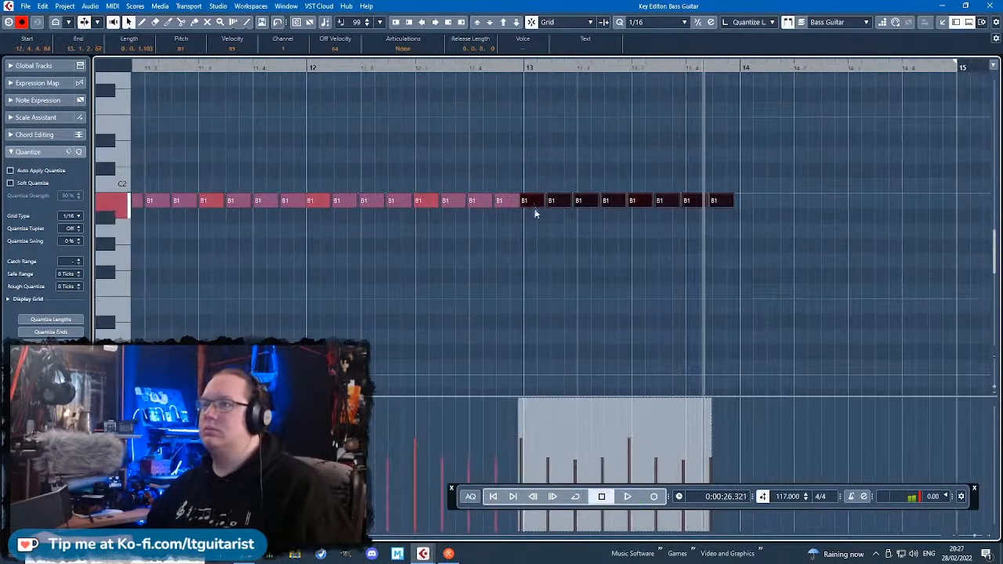
drag(535, 213, 539, 337)
scroll(540, 337, down, 2)
scroll(661, 335, up, 4)
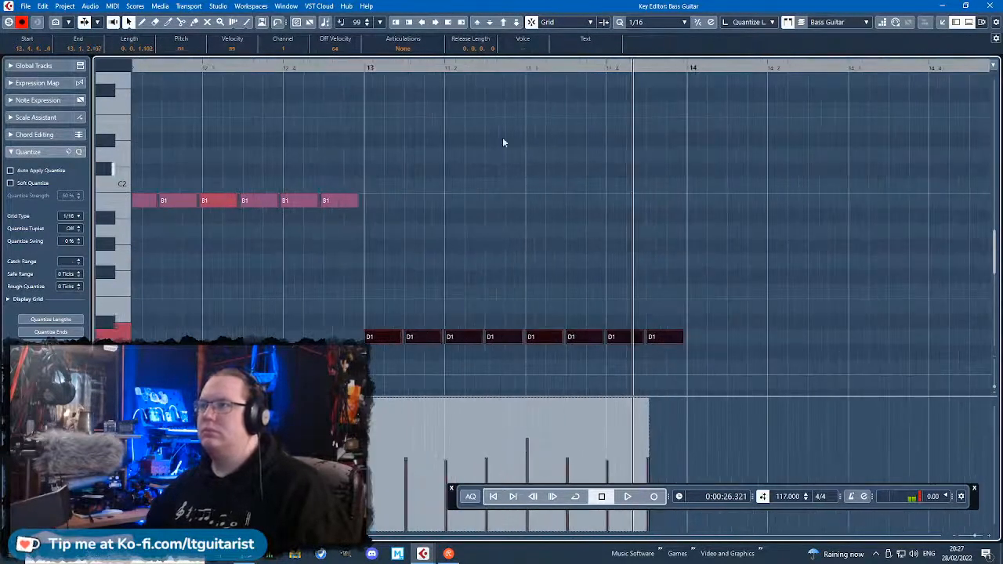
Duplicate the D1 pattern into bar 14 and raise the copies to E1 while playing from bar 12.
drag(280, 67, 261, 69)
key(space)
key(ctrl+d)
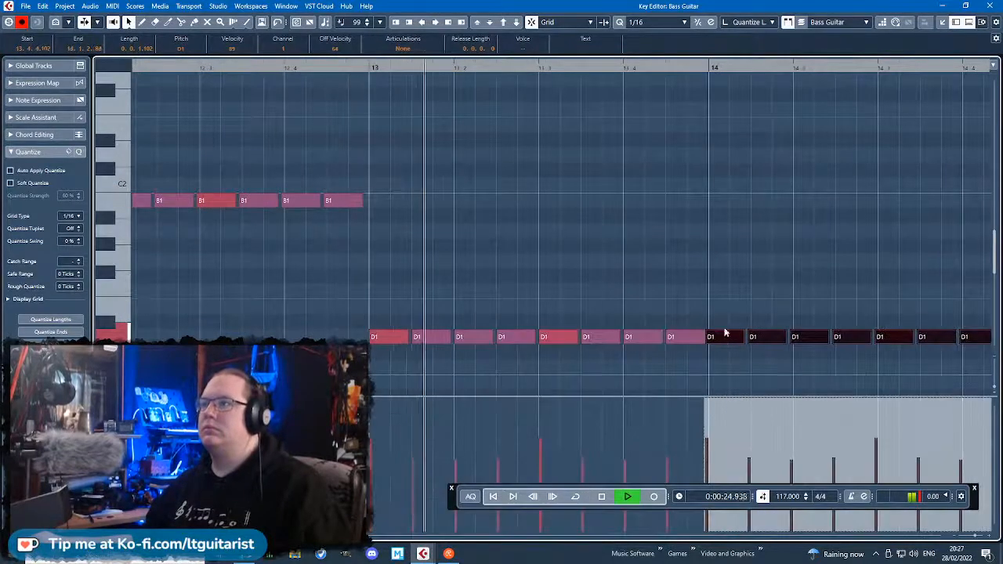
drag(725, 334, 727, 308)
click(751, 247)
scroll(751, 246, down, 2)
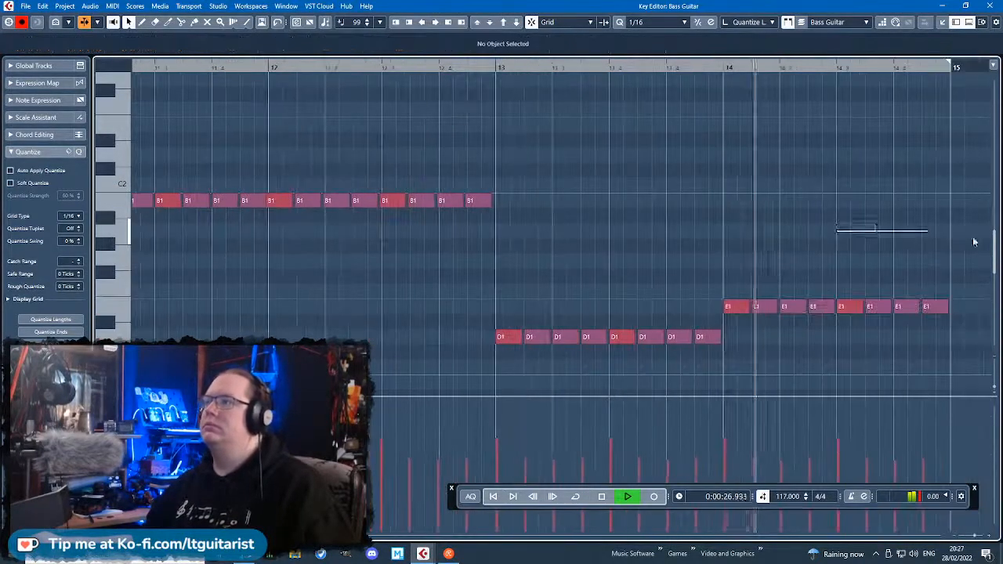
Add a B0 note at the start of bar 15 and extend it to 15.4.4.
key(space)
drag(693, 340, 628, 270)
key(ctrl+d)
drag(666, 363, 667, 363)
scroll(653, 222, down, 4)
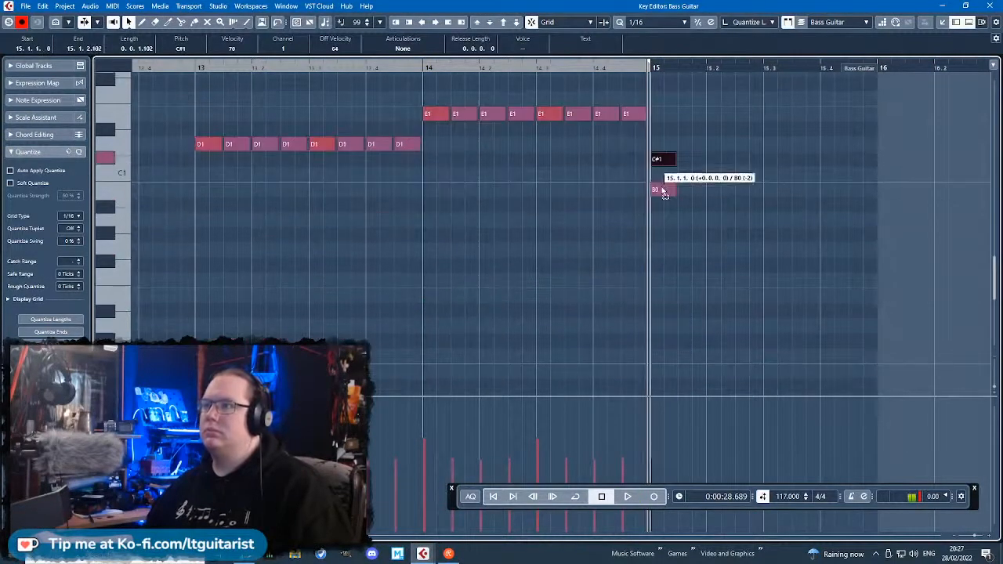
drag(663, 190, 663, 190)
drag(676, 191, 862, 205)
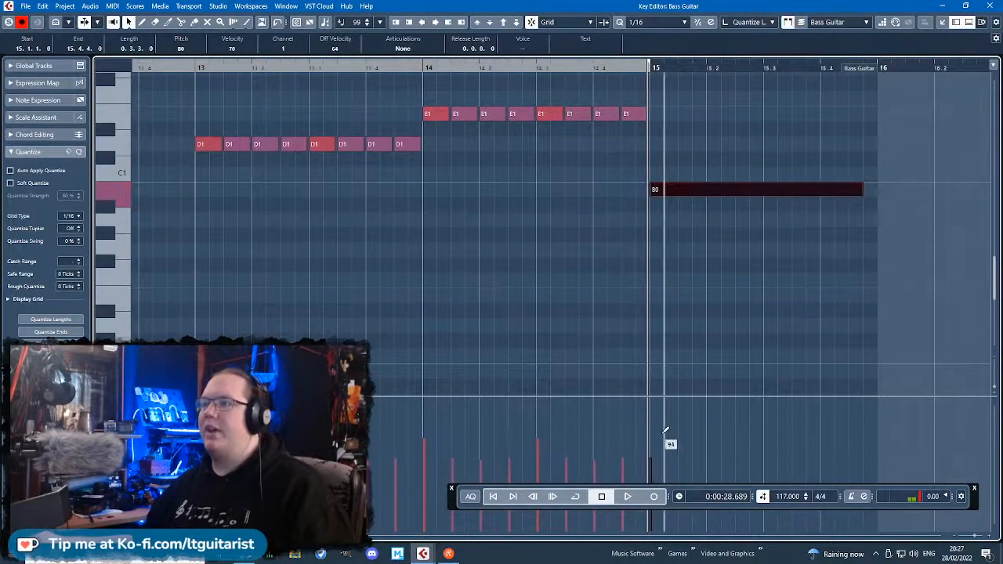
Raise the velocity of the held B0 in bar 15 and of all bass notes in bars 11 to 14.
click(659, 365)
key(g)
key(g)
key(g)
key(g)
key(g)
scroll(570, 279, up, 3)
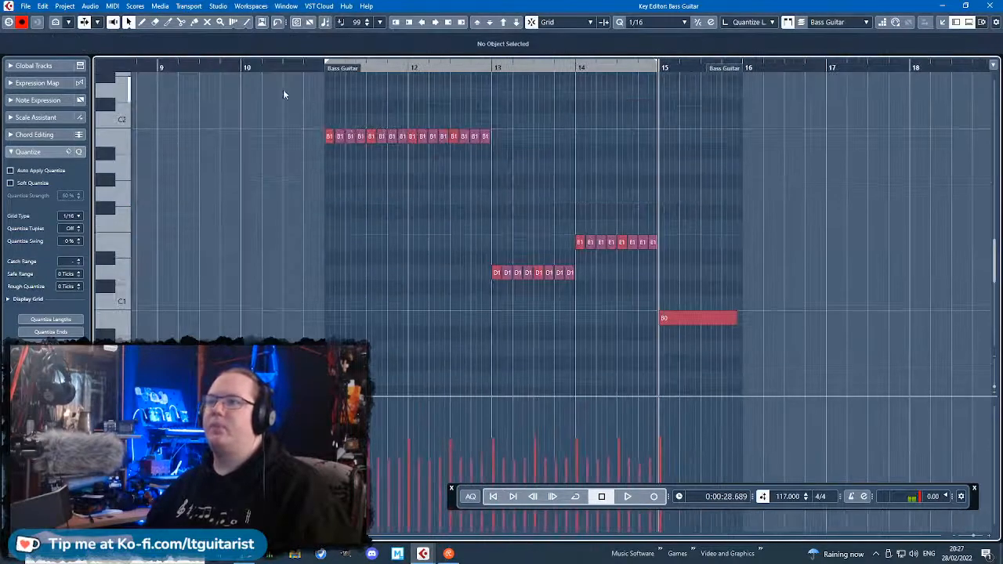
drag(273, 88, 664, 269)
click(440, 168)
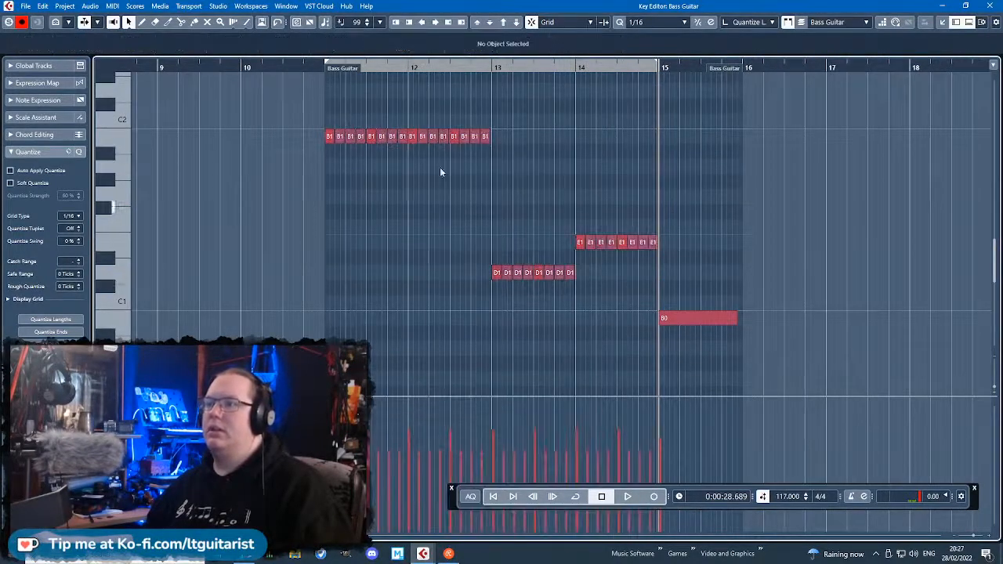
Play the bass line with the arrangement from just before bar 11.
click(312, 67)
key(space)
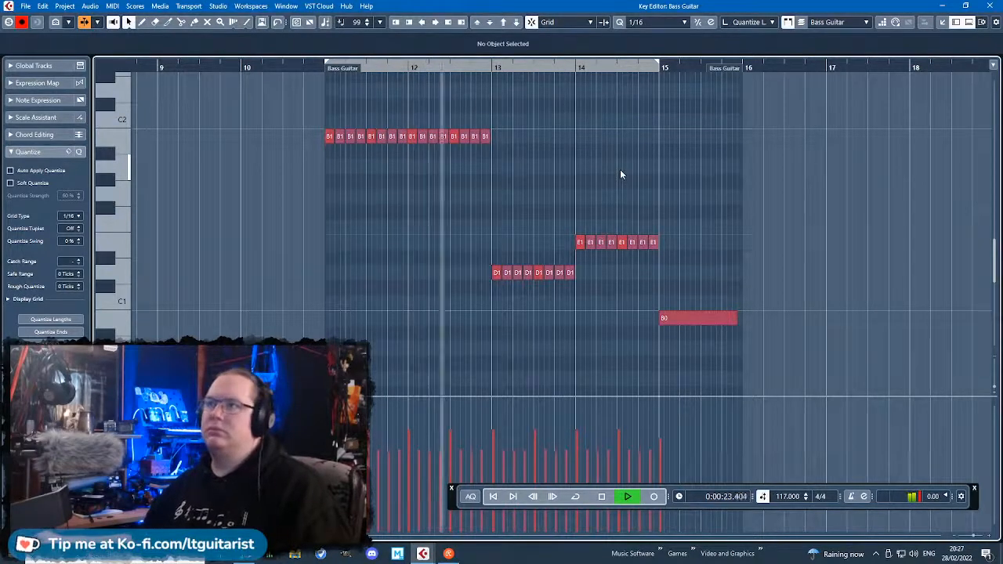
ctrl+scroll(598, 194, up, 2)
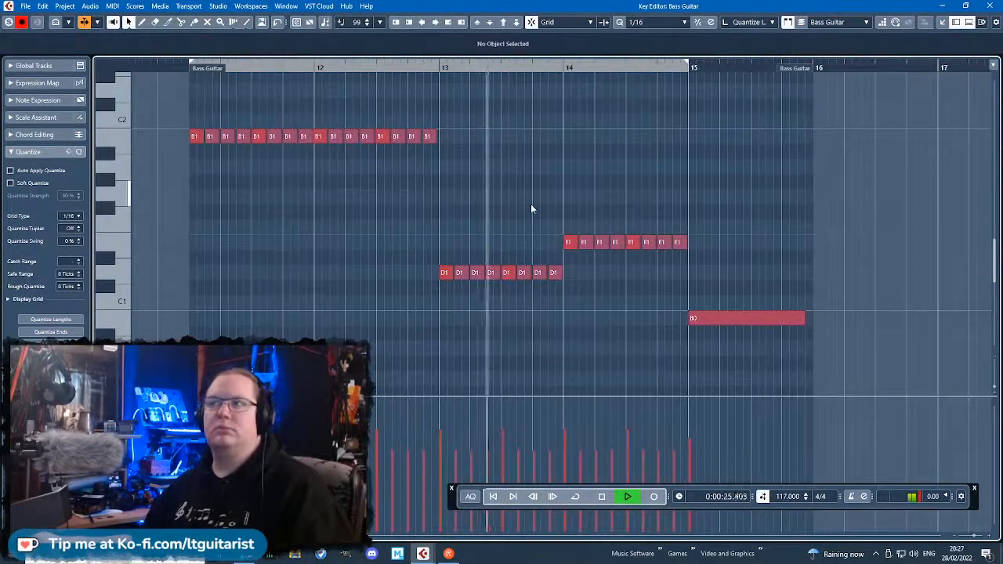
Leave the note editor, play the arrangement from just before bar 11 and select the Bass Guitar track.
drag(530, 212, 237, 211)
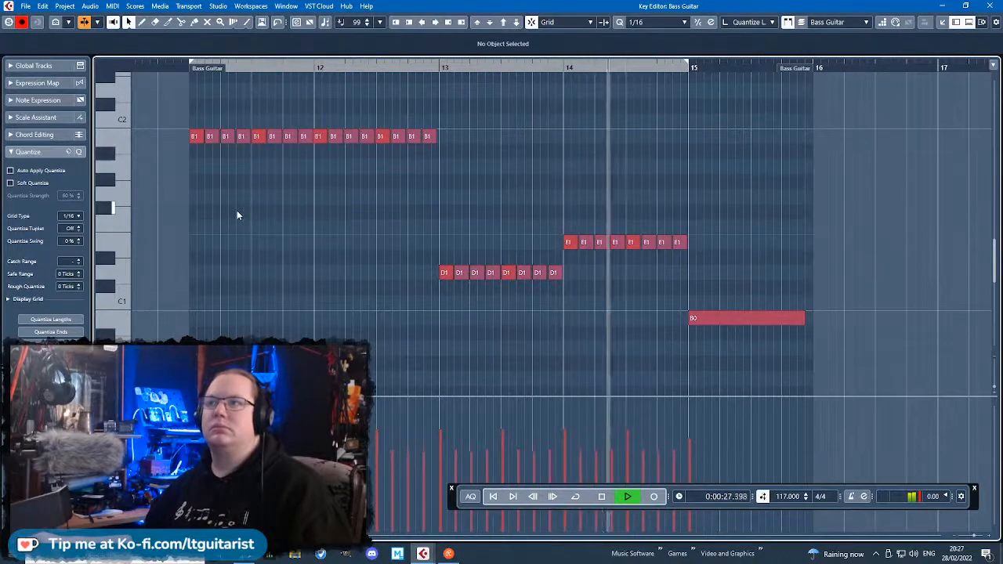
key(Escape)
click(801, 169)
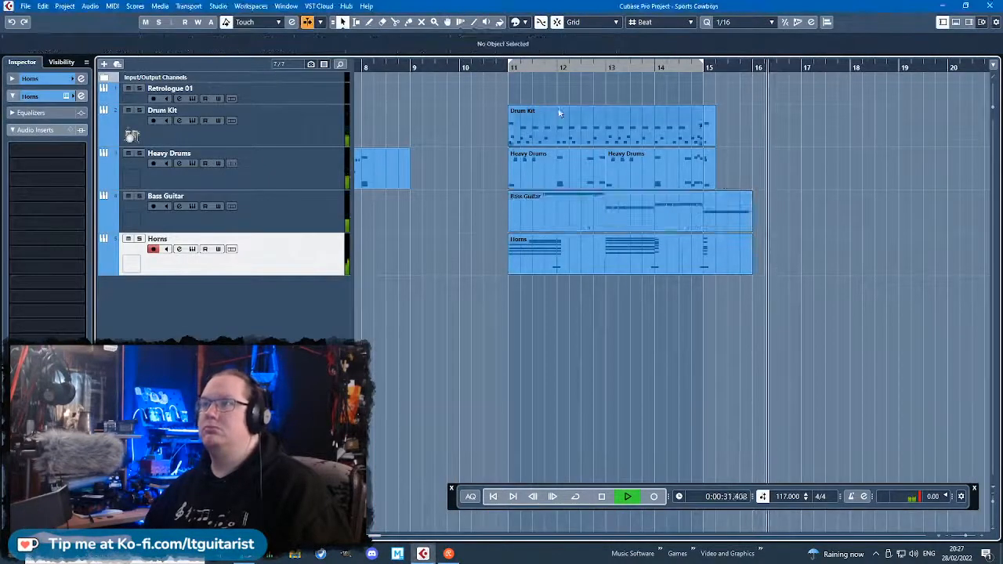
click(492, 68)
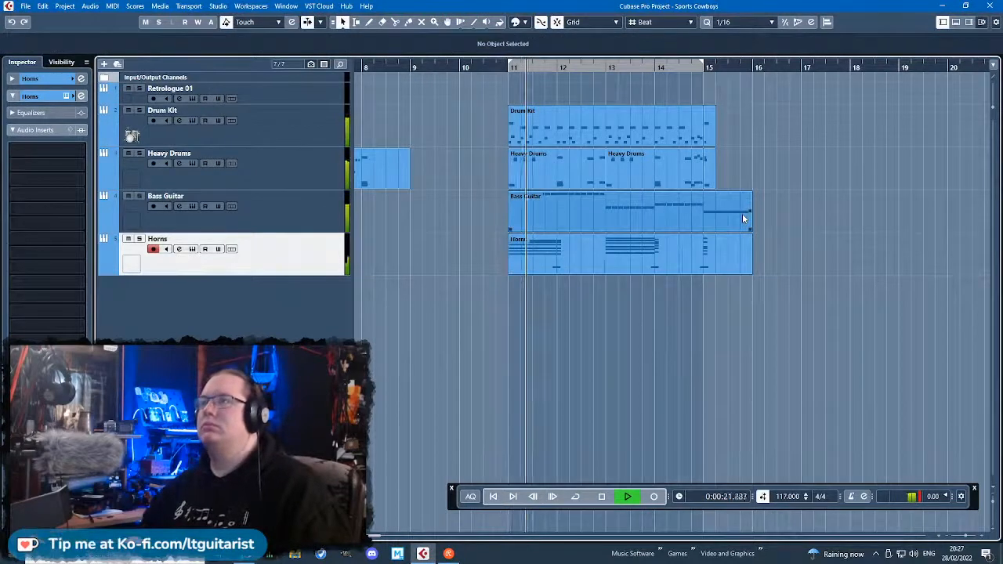
click(261, 214)
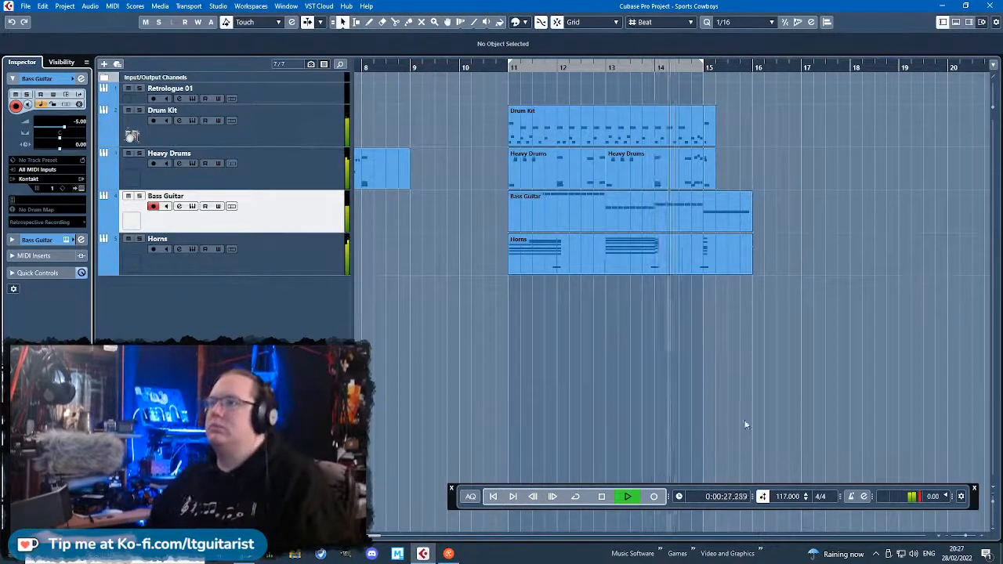
click(645, 436)
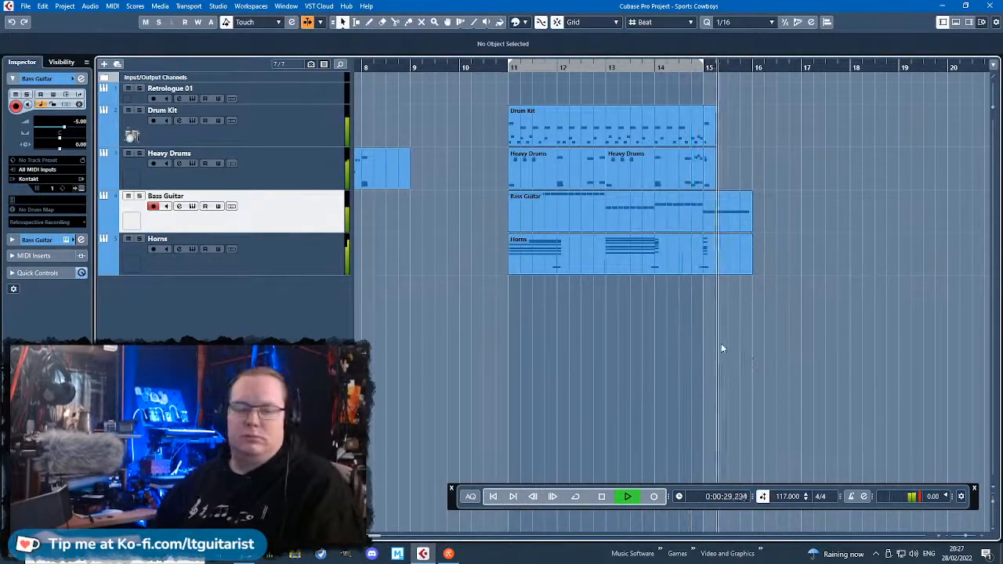
key(space)
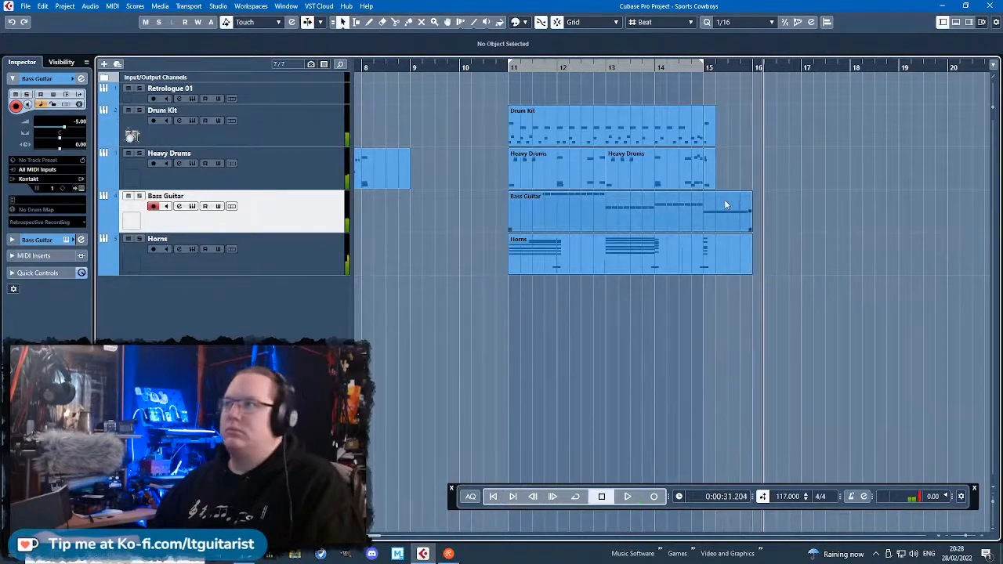
Open the Bass Guitar part, shorten the B0 in bar 15 to end at 15.1.3 and raise its velocity to 97.
double_click(727, 201)
drag(745, 318, 642, 330)
drag(649, 421, 648, 429)
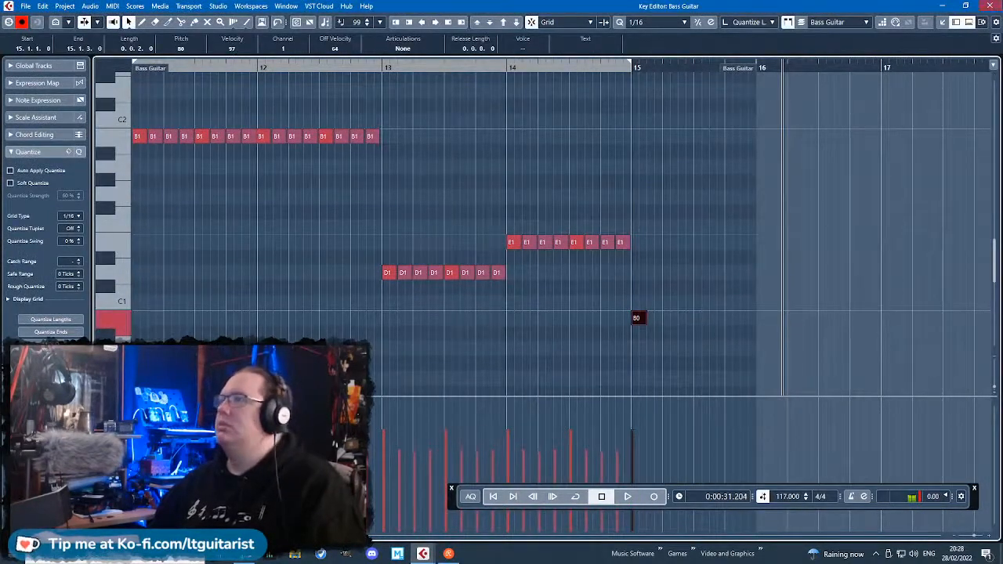
Return to the arrangement and play it from bar 11 with the shortened final bass note.
click(989, 6)
click(512, 69)
key(space)
click(494, 237)
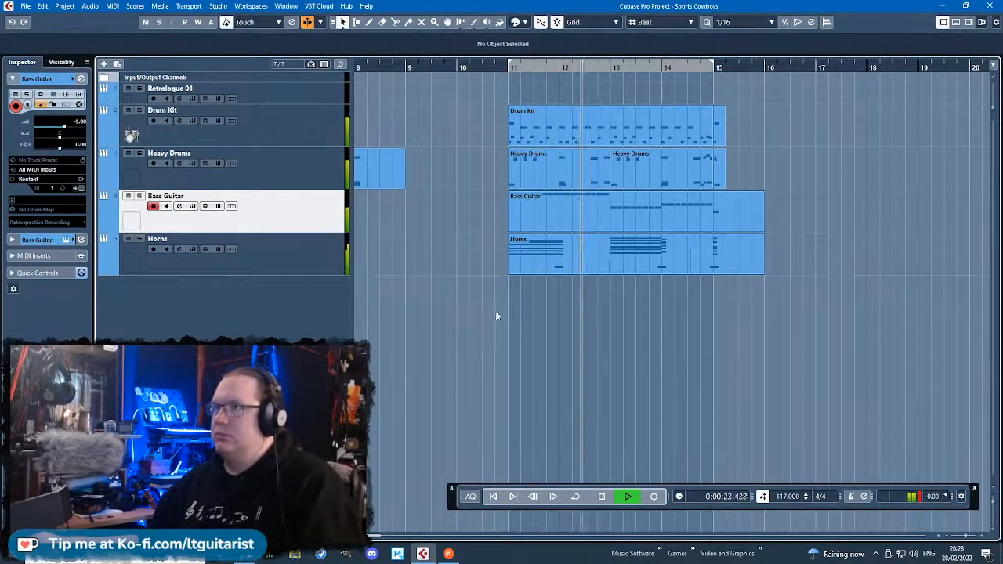
key(space)
Open the Bass Guitar part and turn the opening of bar 11 into a short A1 followed by a B1 at 11.1.2.
double_click(566, 215)
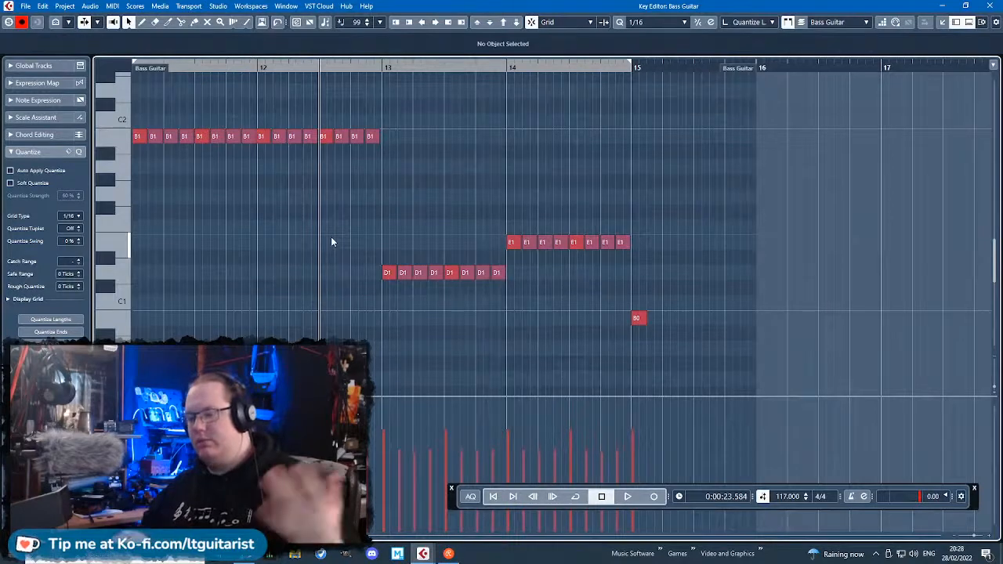
scroll(324, 238, left, 5)
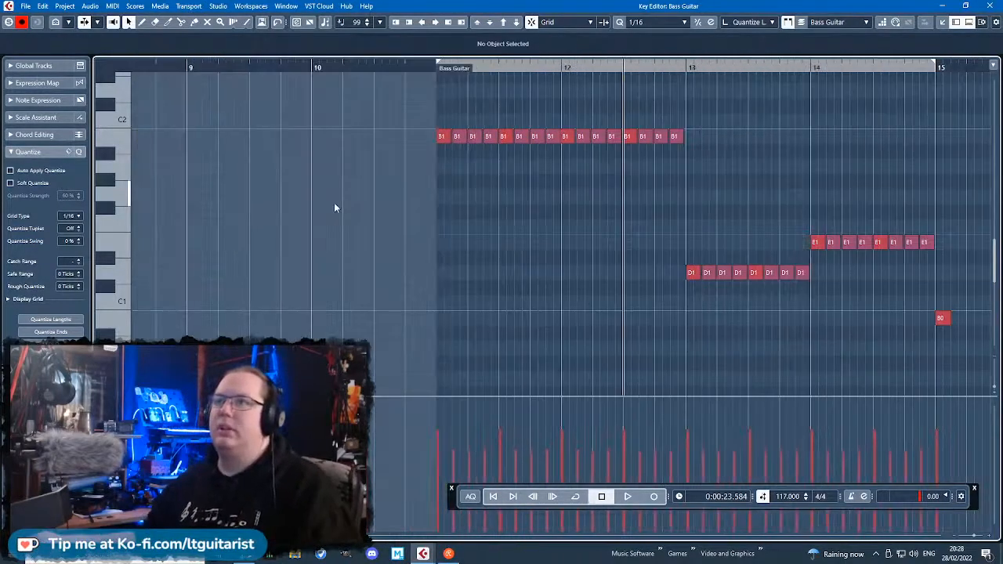
scroll(337, 202, up, 3)
drag(320, 140, 317, 172)
click(534, 299)
mouse_move(352, 139)
mouse_down()
mouse_move(334, 143)
mouse_move(316, 166)
mouse_move(352, 141)
mouse_up()
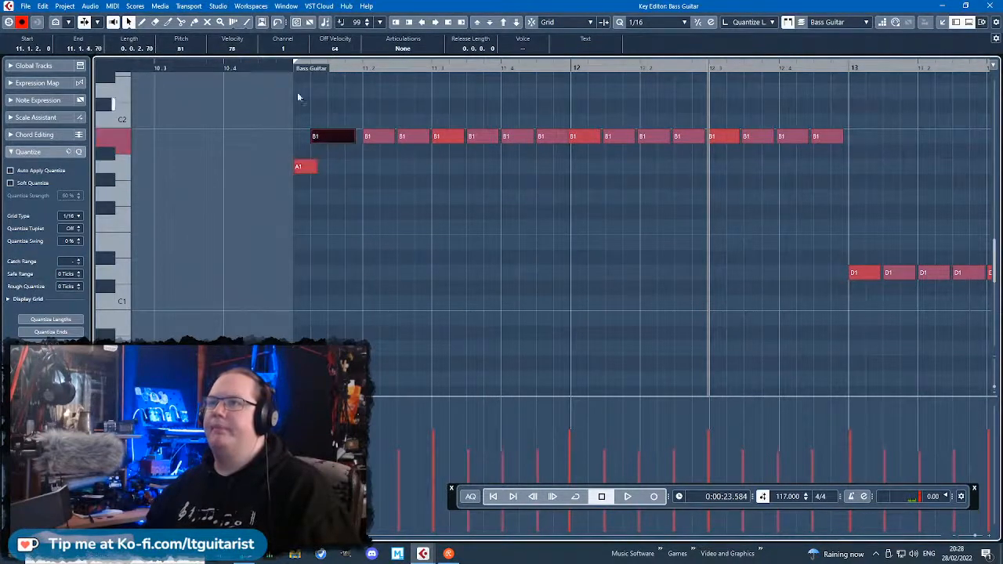
Audition the new bass opening and delete the remaining B1 notes in bars 11 and 12.
click(286, 82)
key(space)
click(281, 67)
key(space)
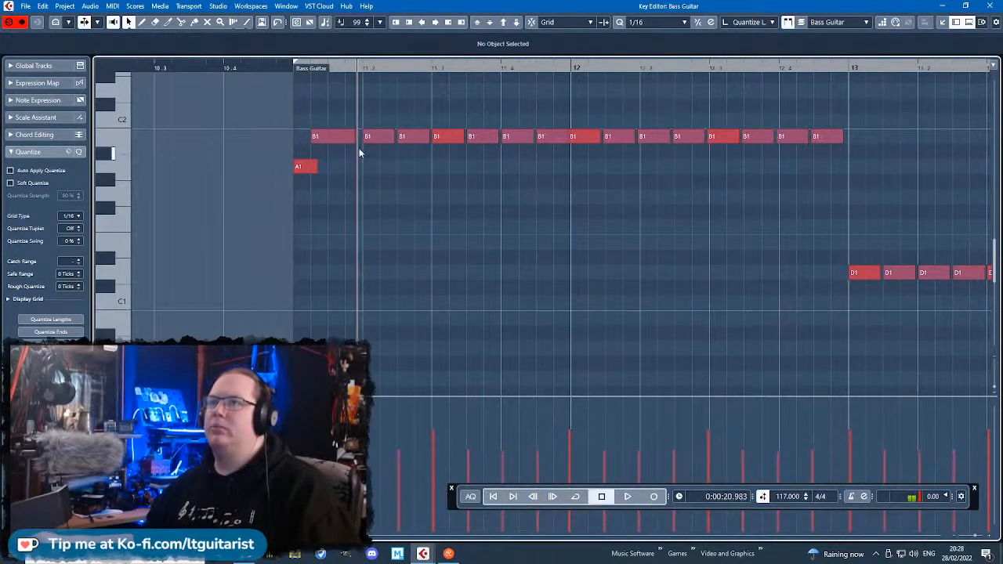
drag(857, 155, 359, 117)
key(Delete)
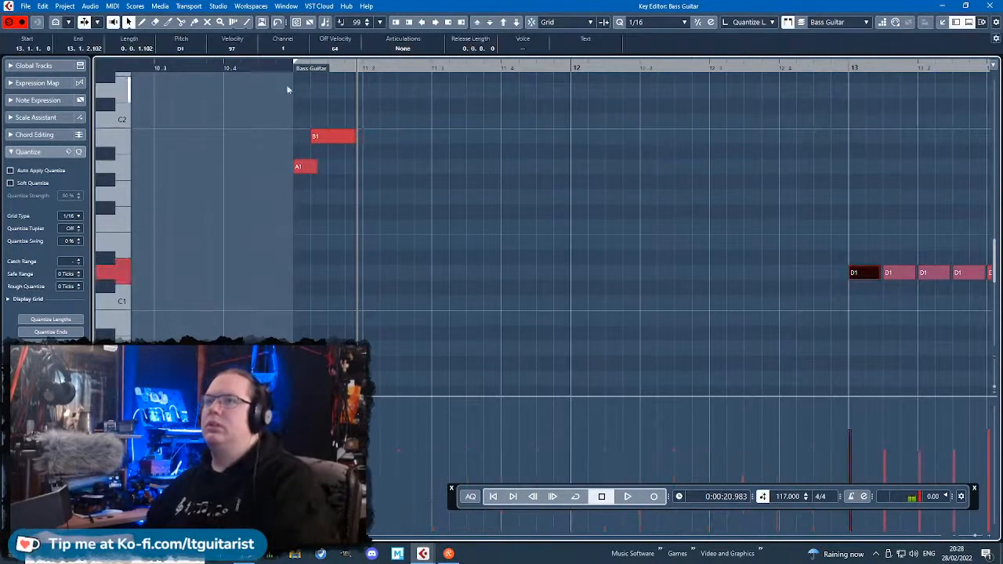
key(space)
Add an F#1 note at 11.2.1 and play the phrase from just before bar 11.
key(space)
click(361, 199)
mouse_move(361, 199)
mouse_down()
mouse_move(400, 198)
mouse_move(379, 214)
mouse_up()
drag(282, 64, 286, 71)
key(space)
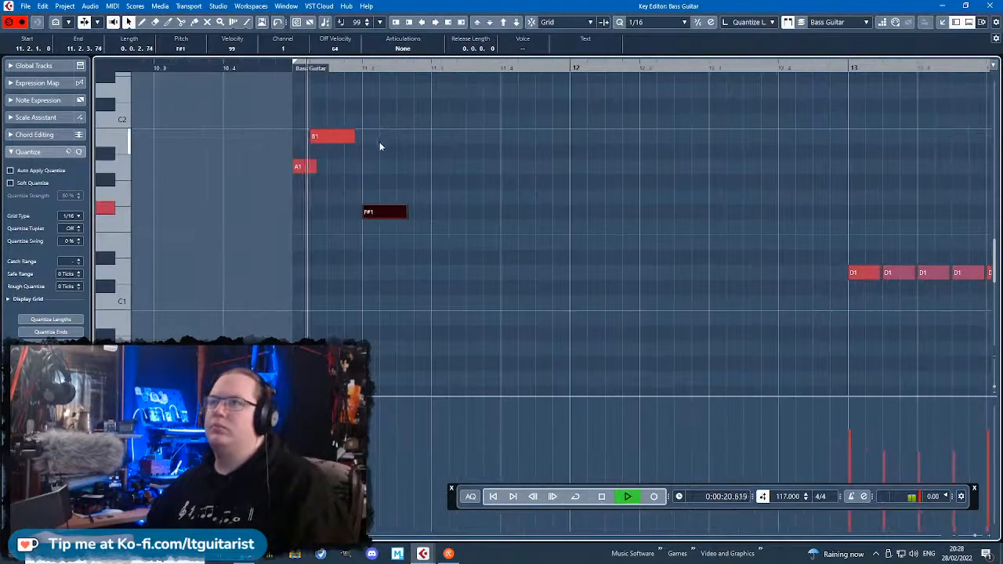
key(space)
End the B1 at 11.1.4, move the F#1 to start there and play the phrase.
drag(353, 137, 350, 139)
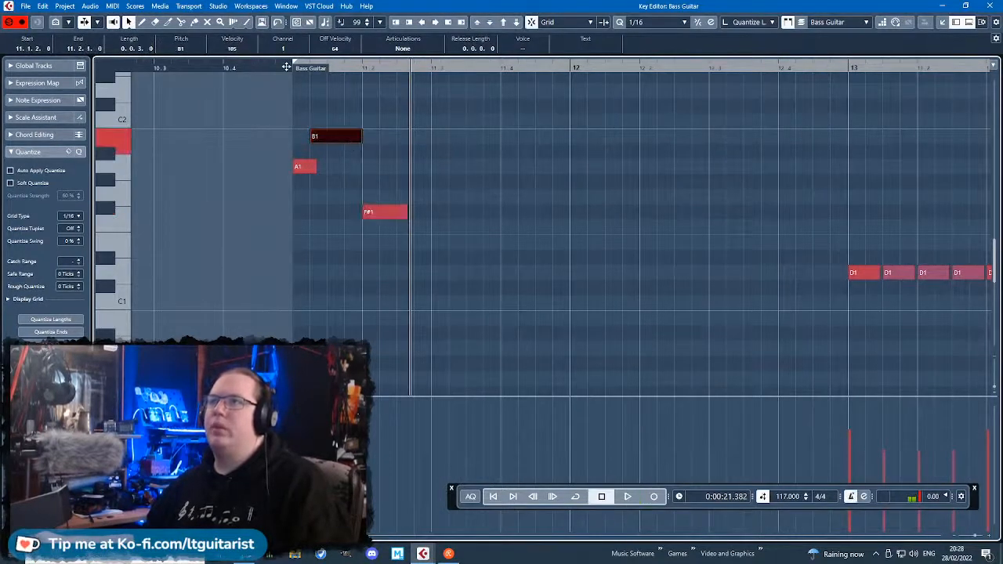
key(space)
key(space)
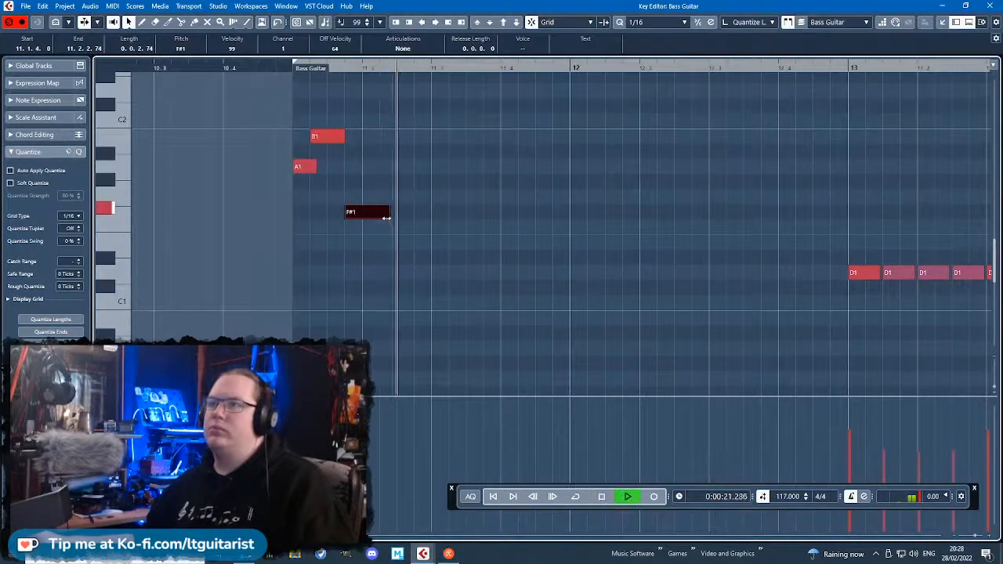
Extend the F#1 to 11.2.3, lower it to E1 and play the phrase.
key(space)
mouse_move(387, 216)
mouse_down()
mouse_move(407, 215)
mouse_move(396, 215)
mouse_up()
drag(381, 217, 383, 250)
key(space)
key(space)
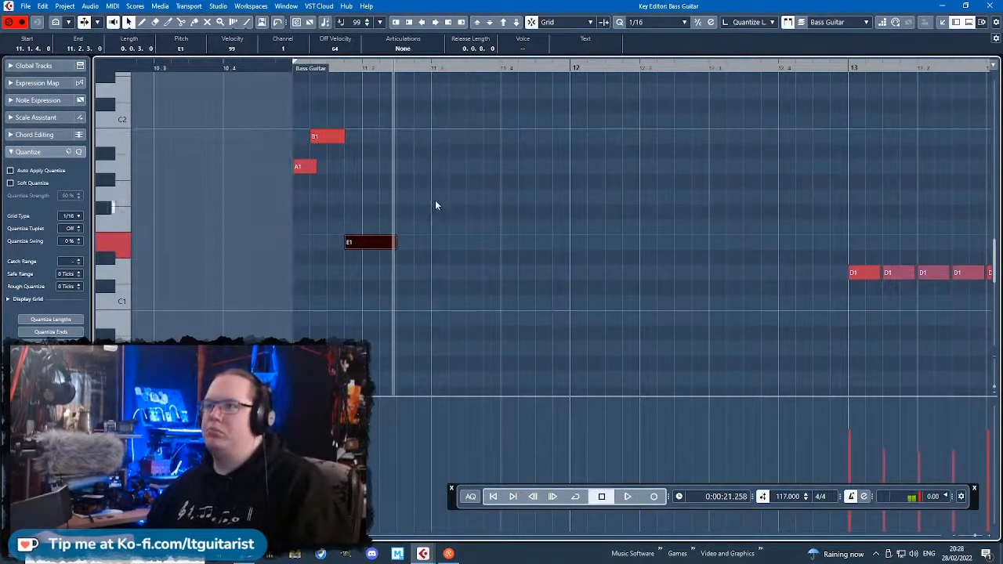
Add a B0 note from 11.2.3 to 11.3.3 and a second B0 starting at 11.3.3.
drag(422, 336, 404, 319)
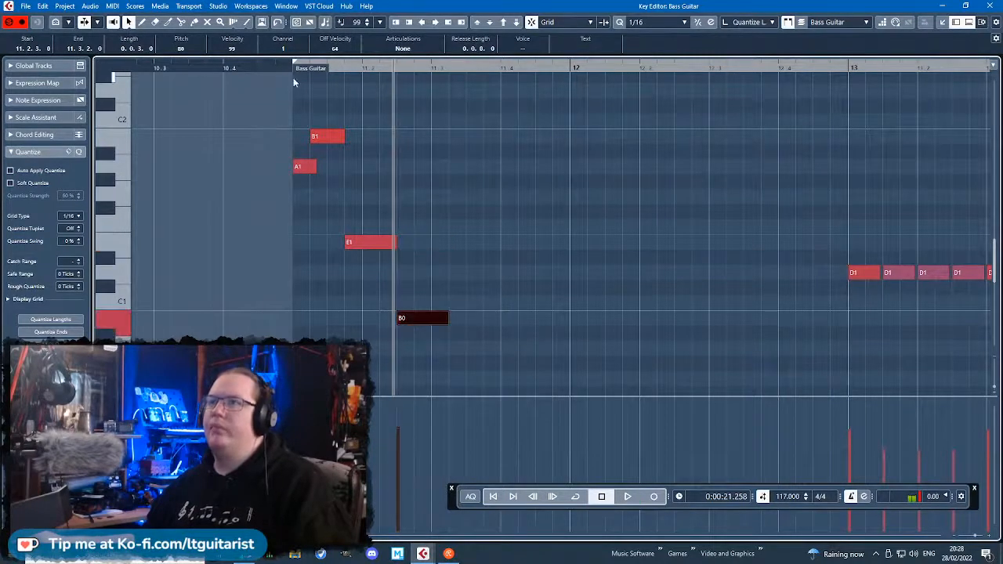
key(space)
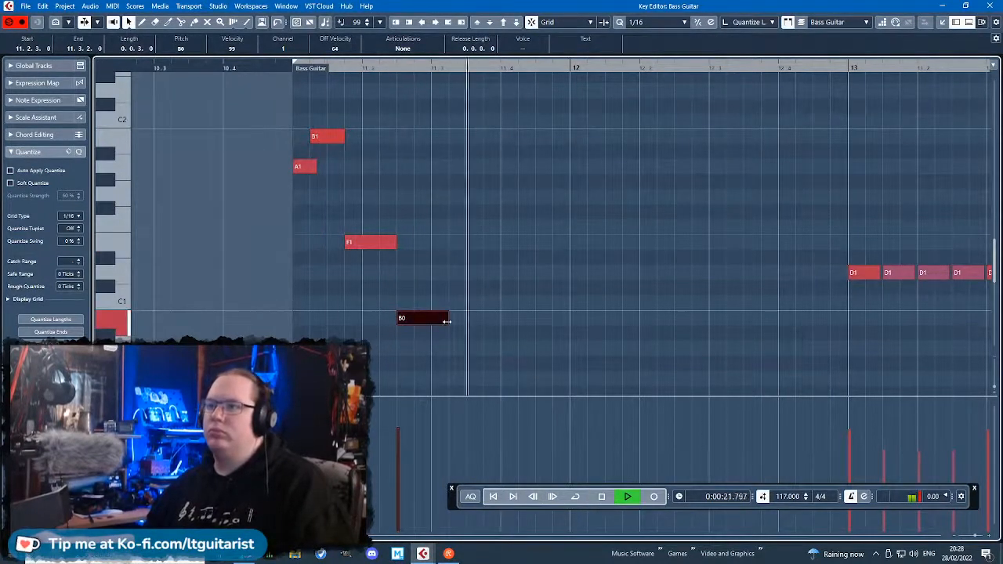
key(space)
click(480, 317)
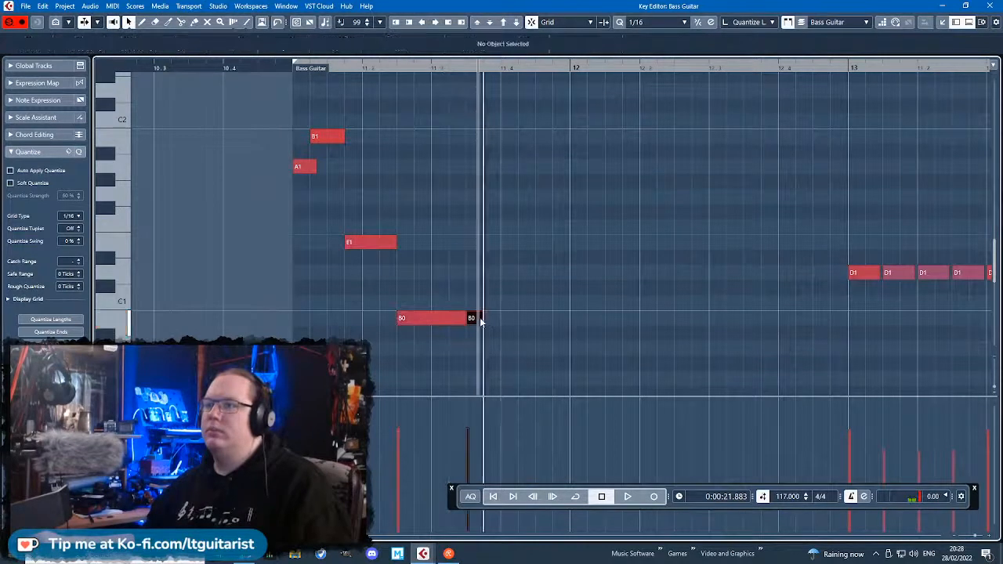
Add a D1 at 11.4.1 and an E1 from 11.4.3 to 12.1.1, and play from bar 11.
click(512, 287)
drag(518, 290, 519, 274)
click(540, 243)
click(293, 70)
key(space)
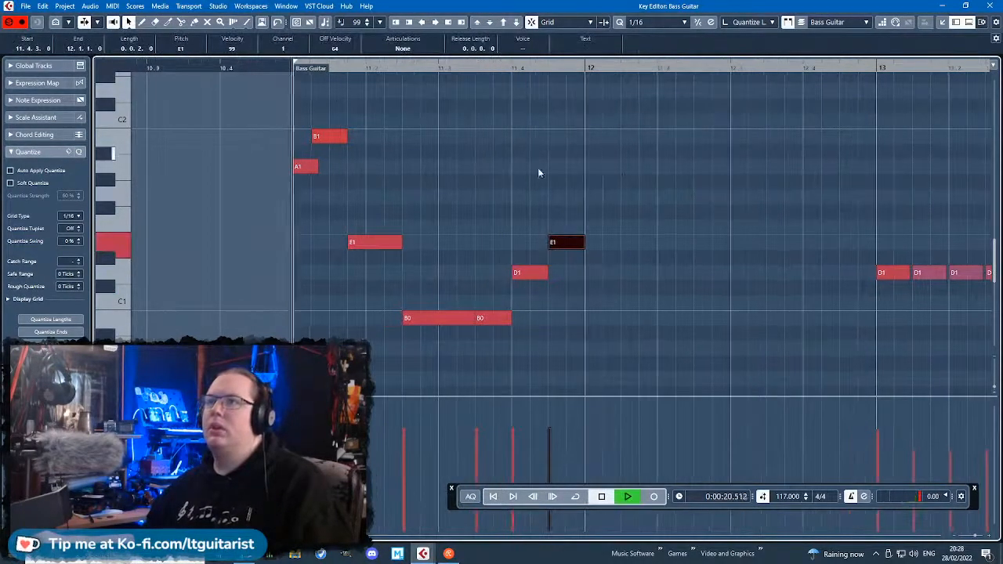
Trim the first B0 to end at 11.3.2.101, raise the second B0's velocity and lower that of the D1 and E1.
click(631, 166)
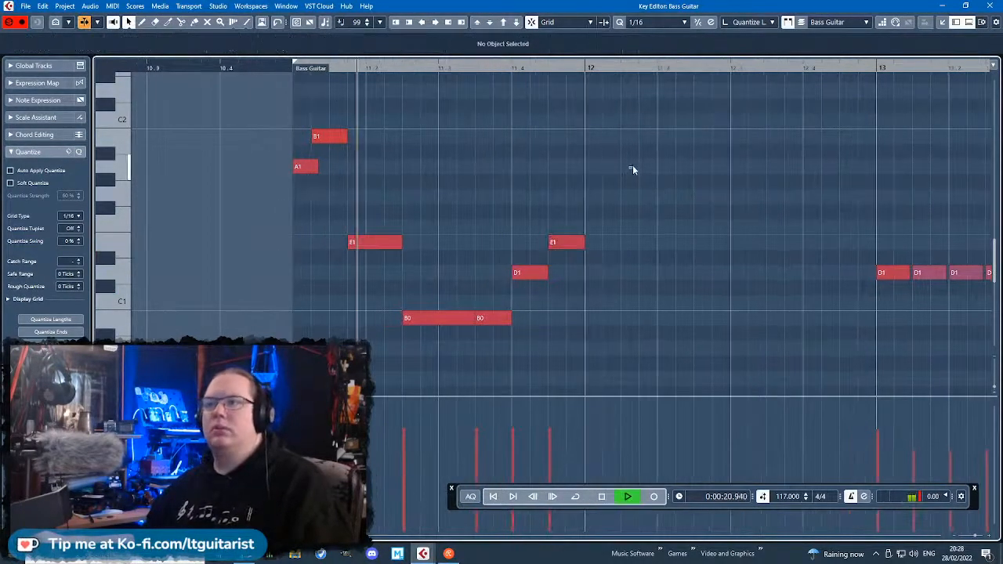
click(462, 318)
key(space)
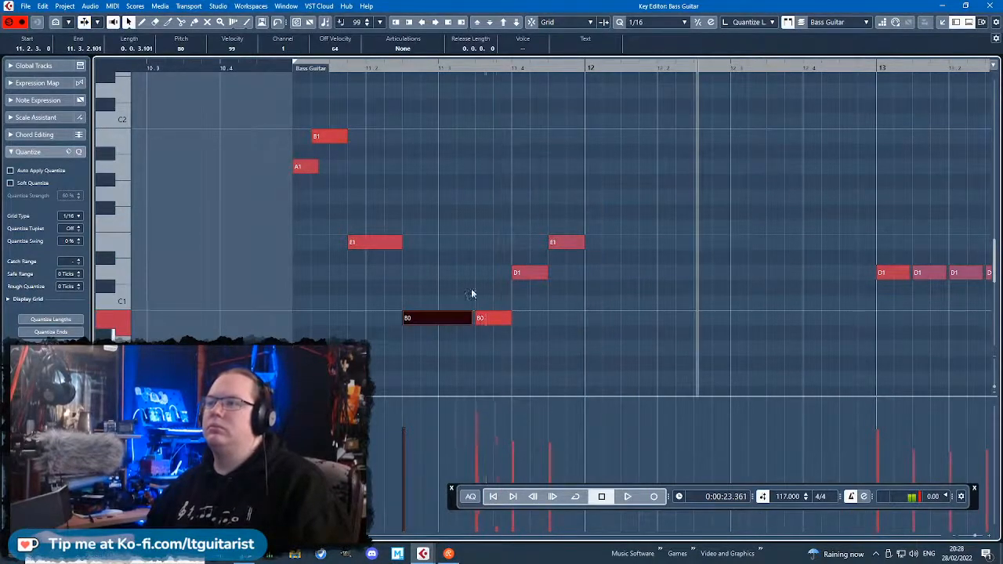
Duplicate the complete bar 11 bass phrase into bar 12.
scroll(472, 294, down, 3)
scroll(586, 271, down, 2)
scroll(593, 290, up, 3)
drag(570, 370, 287, 101)
key(ctrl+d)
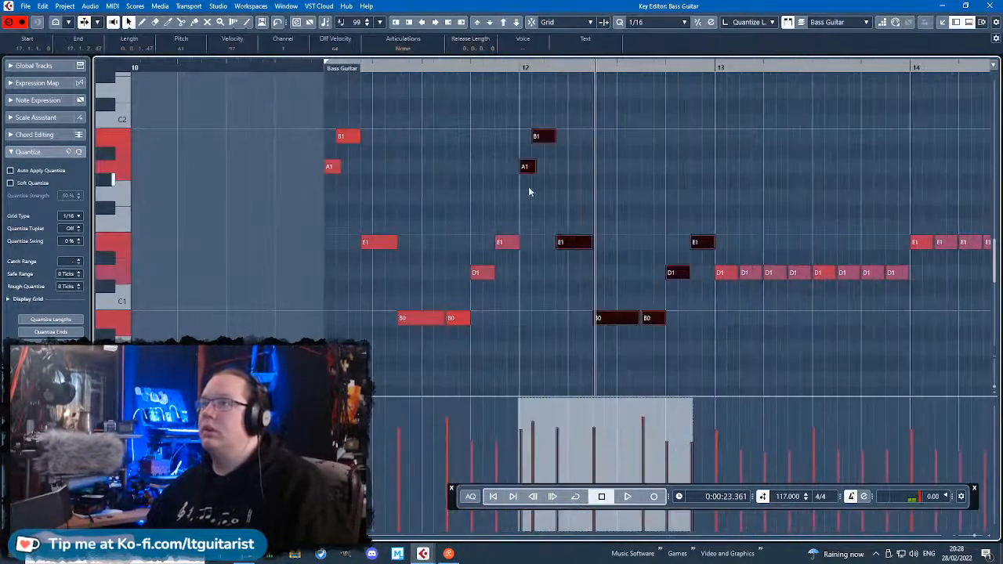
Shorten the last E1 of bar 11 with snapping off, leaving a small gap before bar 12.
key(j)
drag(529, 172, 528, 180)
drag(517, 242, 514, 242)
click(527, 220)
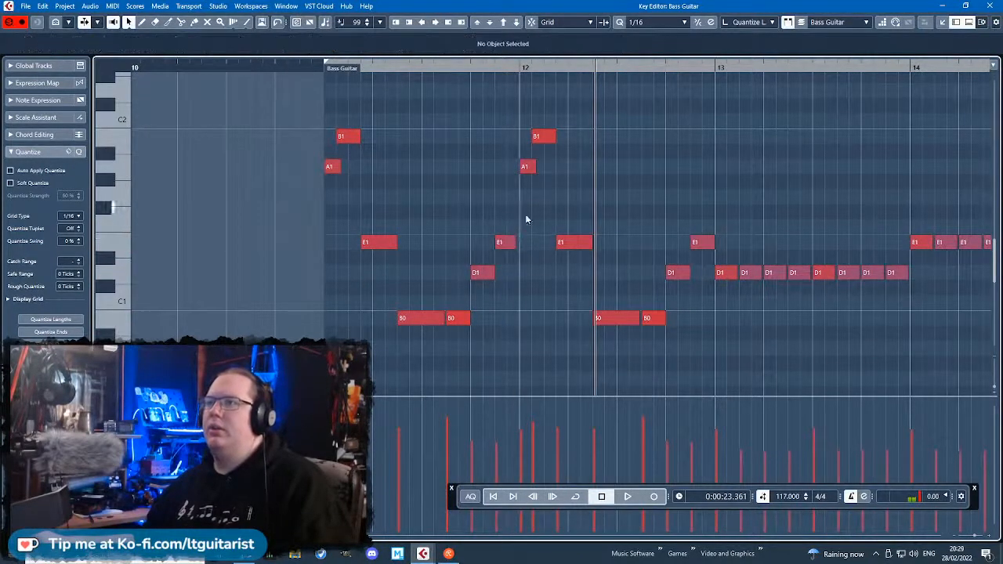
Play the bass phrase through bars 11 and 12.
click(319, 79)
key(space)
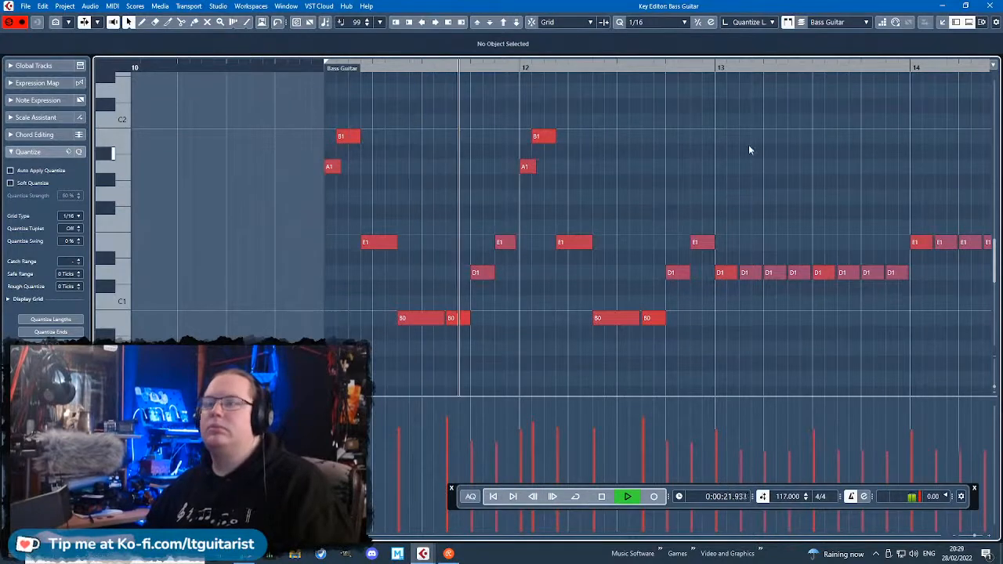
scroll(615, 123, right, 3)
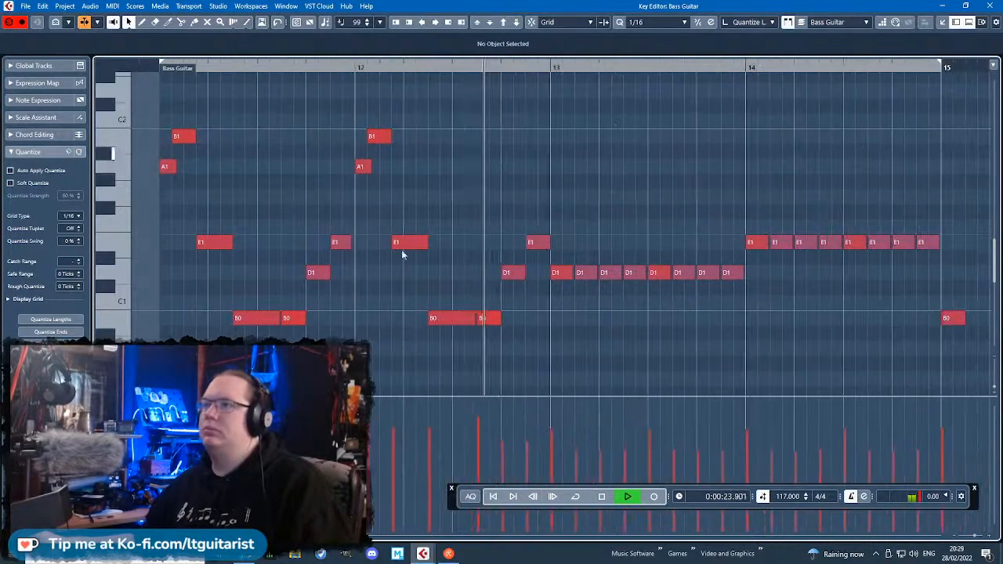
key(space)
Shorten the last E1 of bar 12, add an F#1 after it at 12.4.3.73 and play the ending.
scroll(557, 260, up, 3)
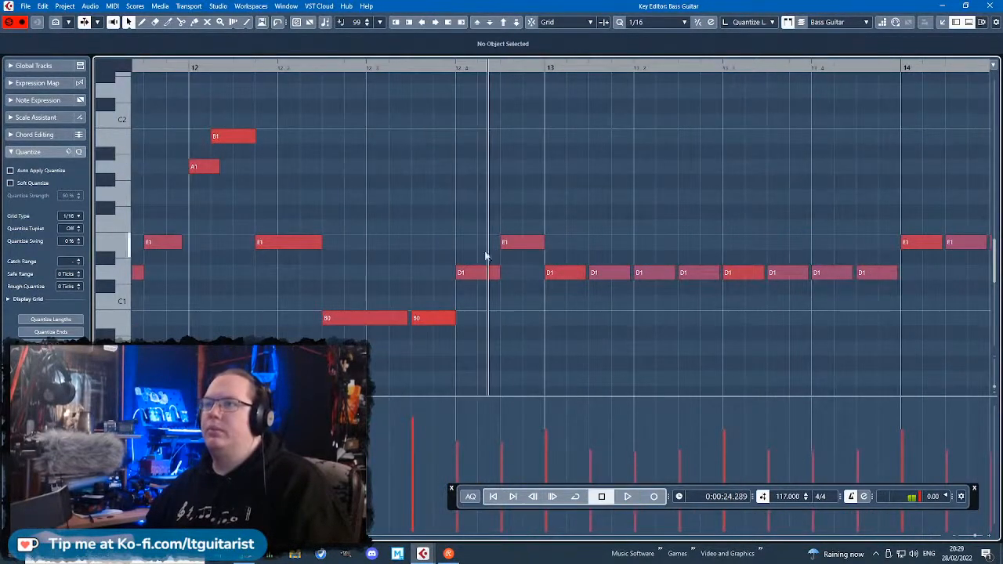
click(499, 213)
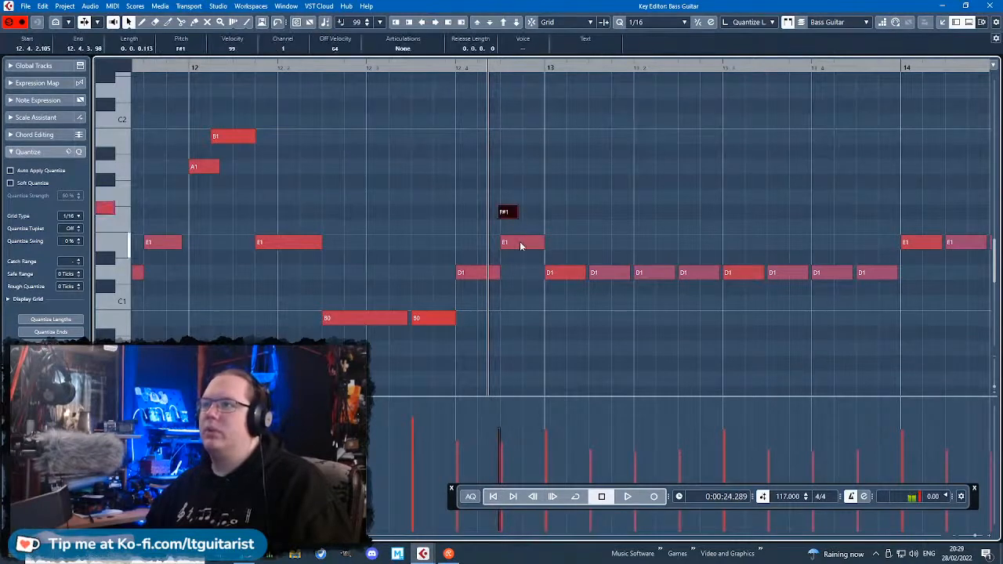
click(504, 243)
drag(544, 243, 528, 217)
drag(350, 68, 351, 85)
key(space)
key(space)
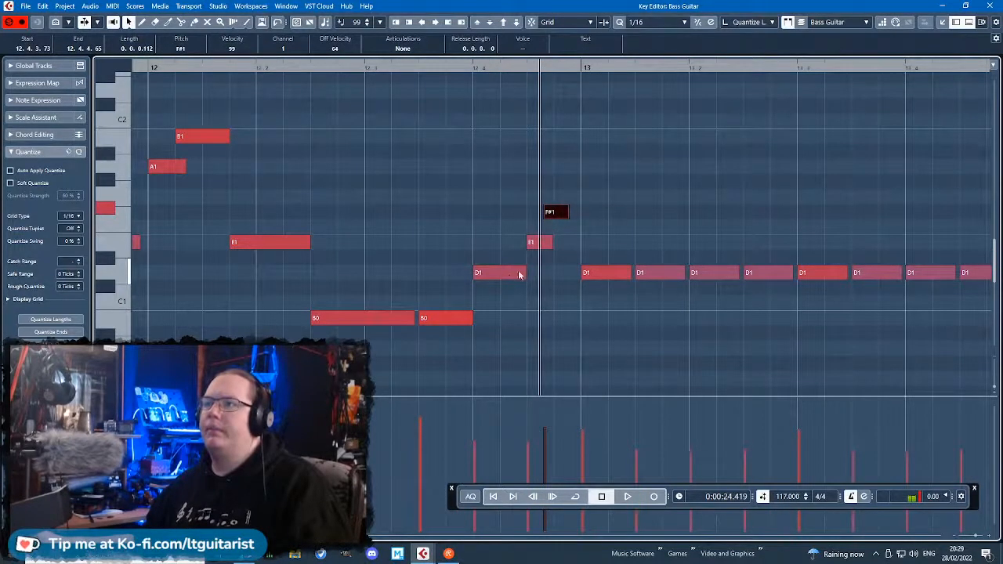
Play bar 12, delete its D1 on beat 4 and move the E1 and F#1 pair back to that beat.
click(520, 274)
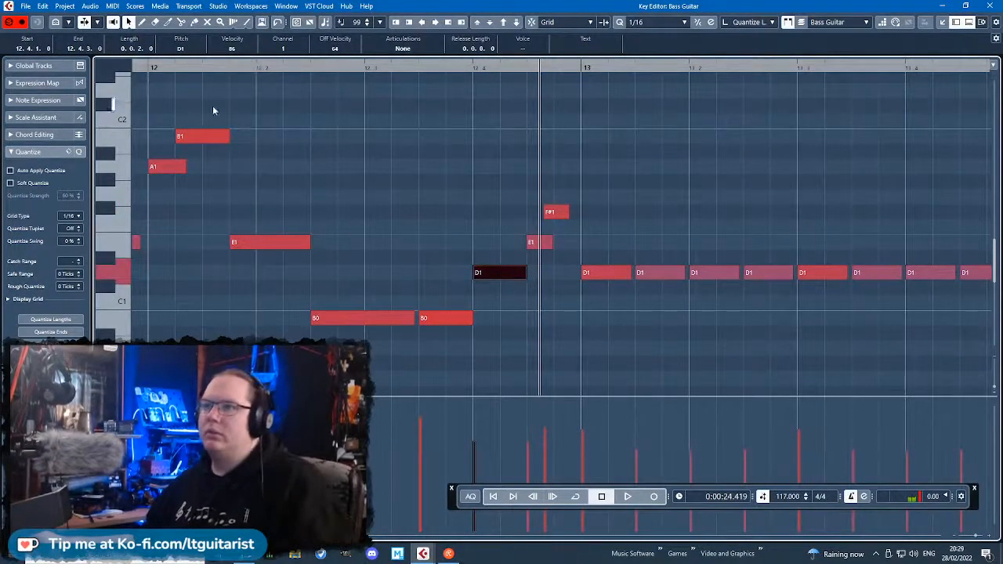
click(151, 70)
key(space)
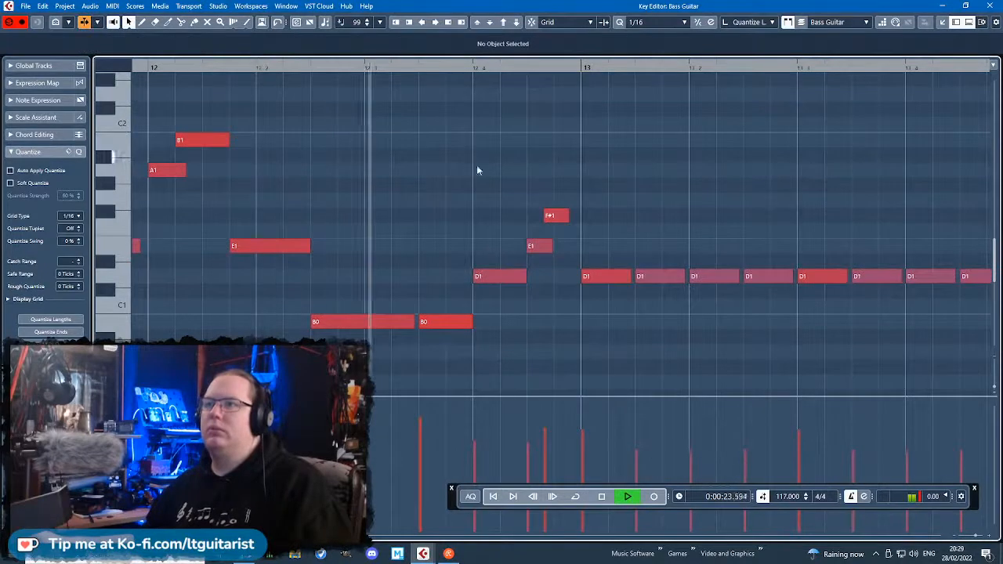
key(space)
click(521, 275)
key(Delete)
drag(512, 182, 522, 218)
click(527, 253)
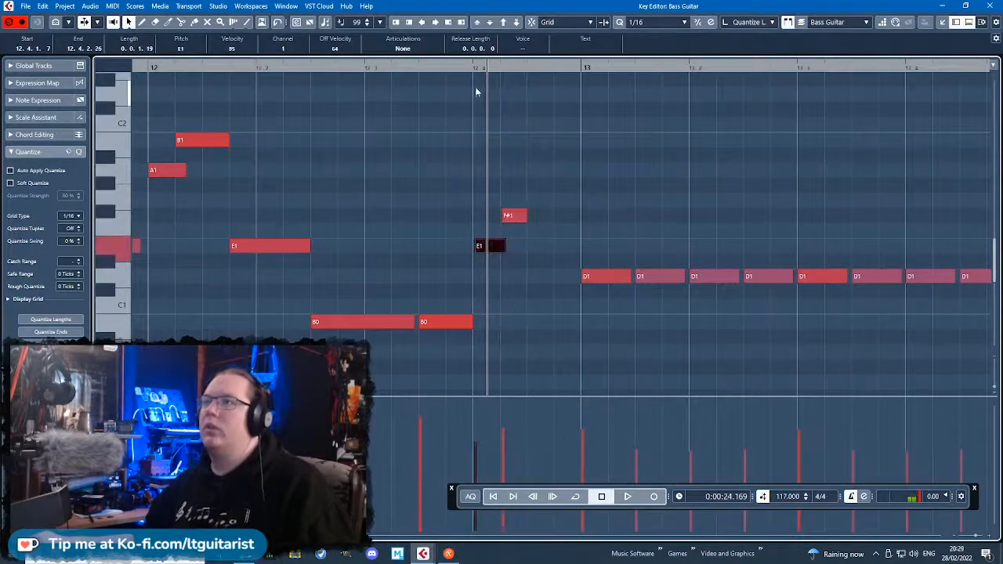
Audition beat 4 of bar 12 and move the E1 slightly ahead of it, to 12.3.4.104.
click(464, 68)
key(space)
key(space)
scroll(494, 235, up, 2)
drag(482, 246, 474, 246)
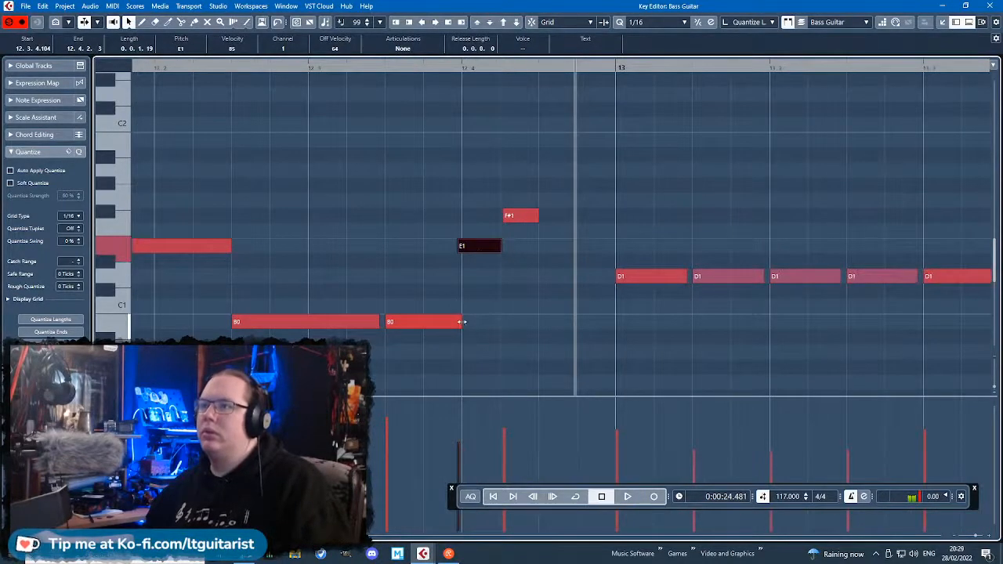
Trim the preceding B0, cut the E1 to a grace note and move the F#1 to 12.4.1.12, raising its velocity to 109.
drag(462, 321, 451, 322)
drag(501, 247, 463, 246)
drag(512, 216, 476, 217)
drag(474, 429, 464, 421)
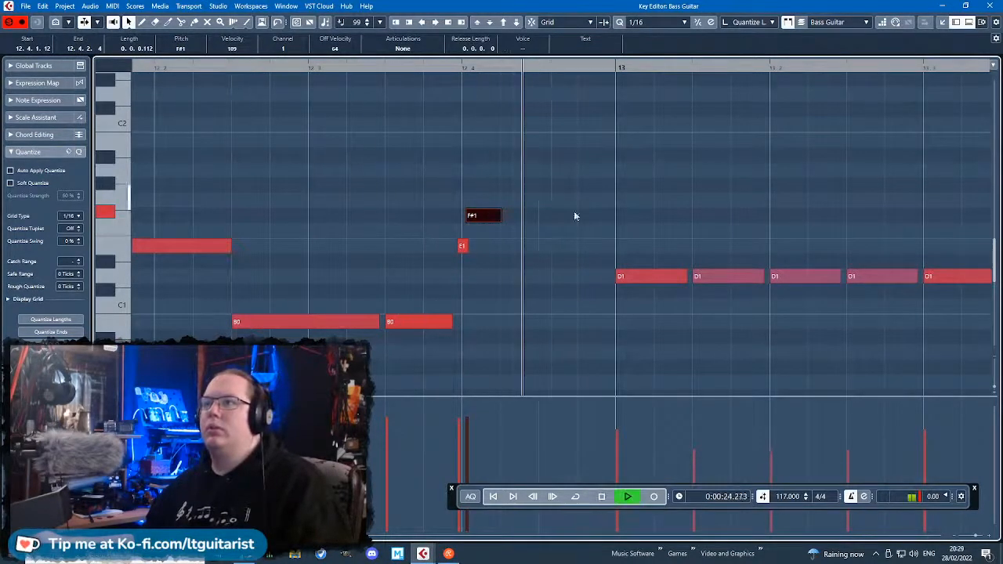
Add a C#1 at 12.4.3 as a lead-in to bar 13 and audition it.
key(space)
mouse_move(500, 215)
mouse_down()
mouse_move(542, 219)
mouse_move(615, 258)
mouse_move(560, 309)
mouse_move(563, 291)
mouse_up()
scroll(524, 160, down, 2)
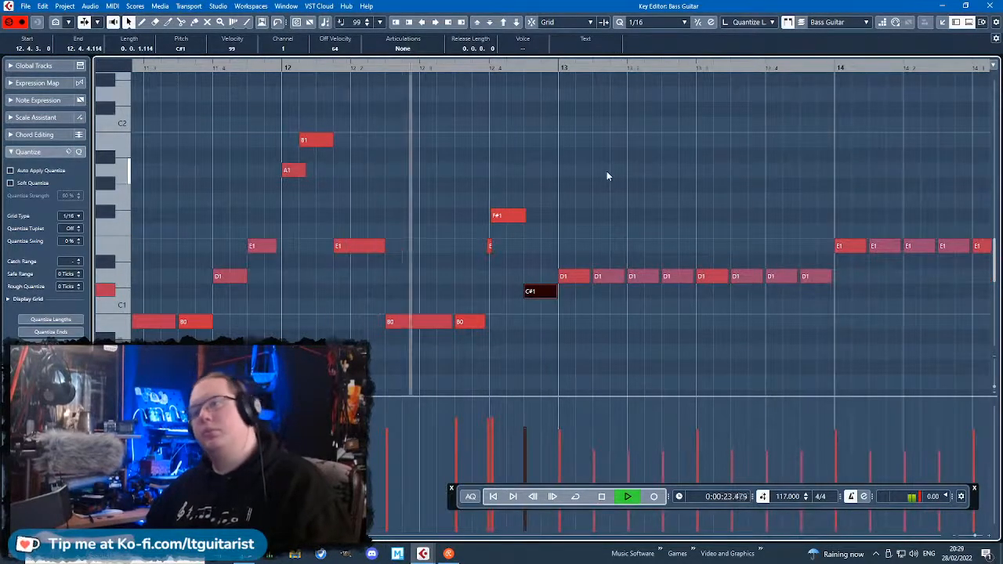
scroll(636, 198, down, 2)
key(space)
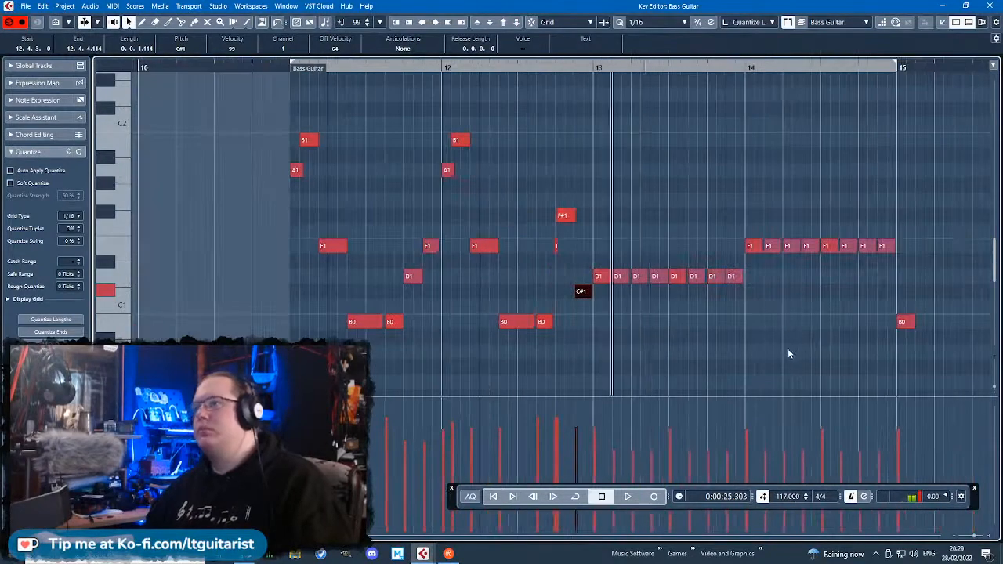
Delete the second D1 of bar 13, extend the first D1 up to beat 2, shorten the D1 on beat 2 and play it.
scroll(787, 351, up, 2)
scroll(513, 282, up, 1)
click(482, 280)
key(Delete)
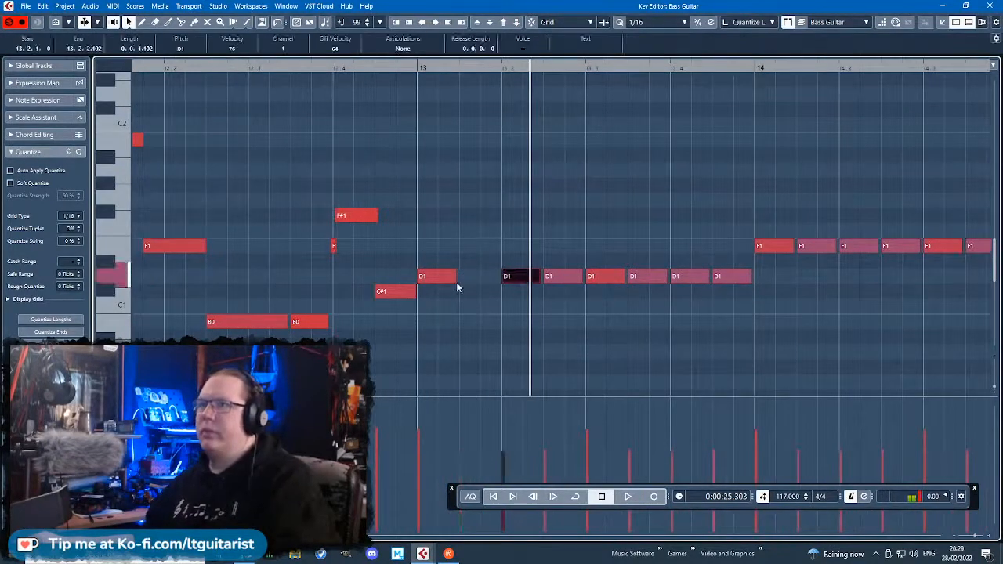
drag(455, 281, 529, 282)
drag(350, 68, 353, 94)
key(space)
scroll(576, 283, down, 3)
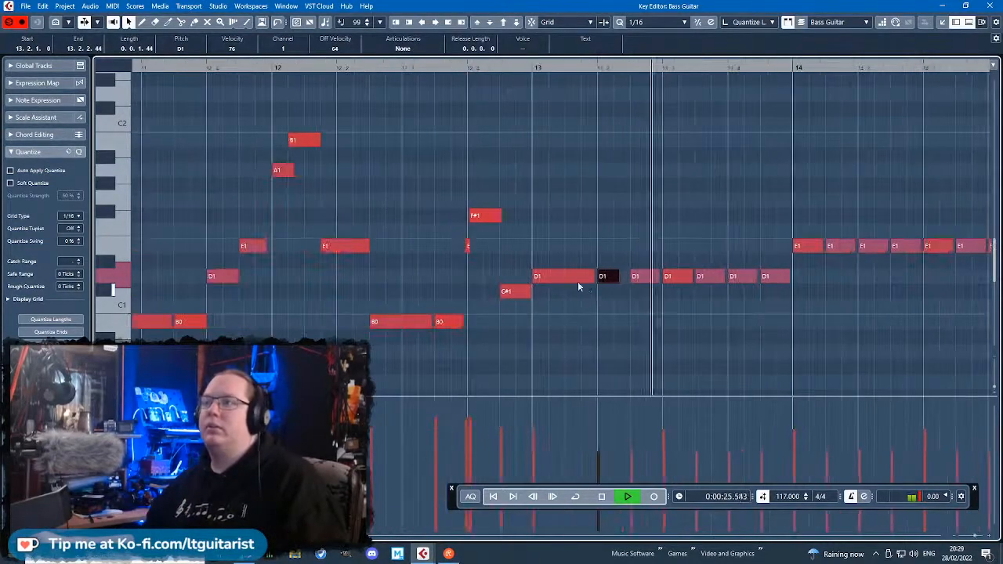
key(space)
Bring the short D1 forward to 13.1.4, trim the first D1 to end just before it and play the bar.
scroll(590, 276, up, 2)
drag(574, 278, 598, 278)
click(474, 68)
key(space)
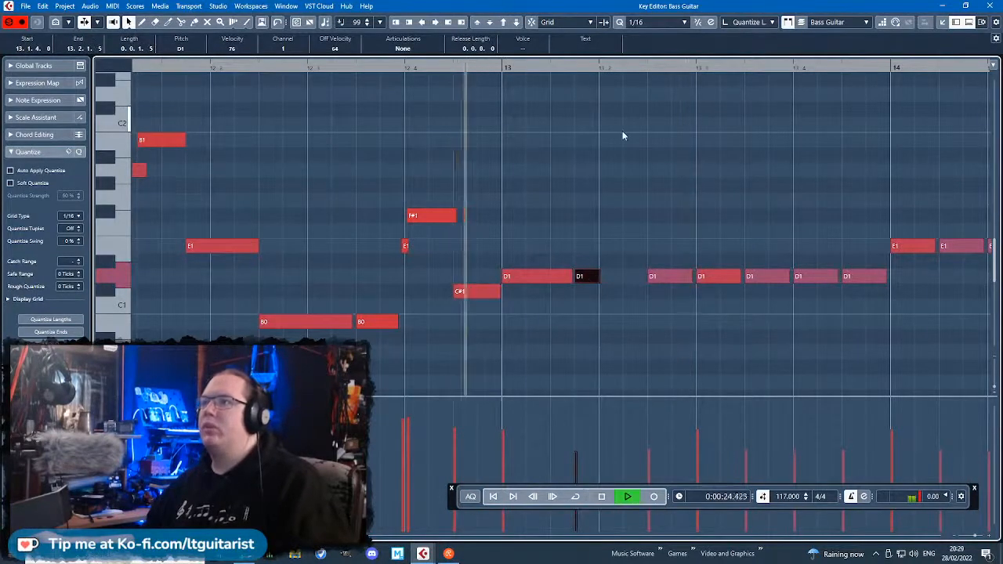
key(space)
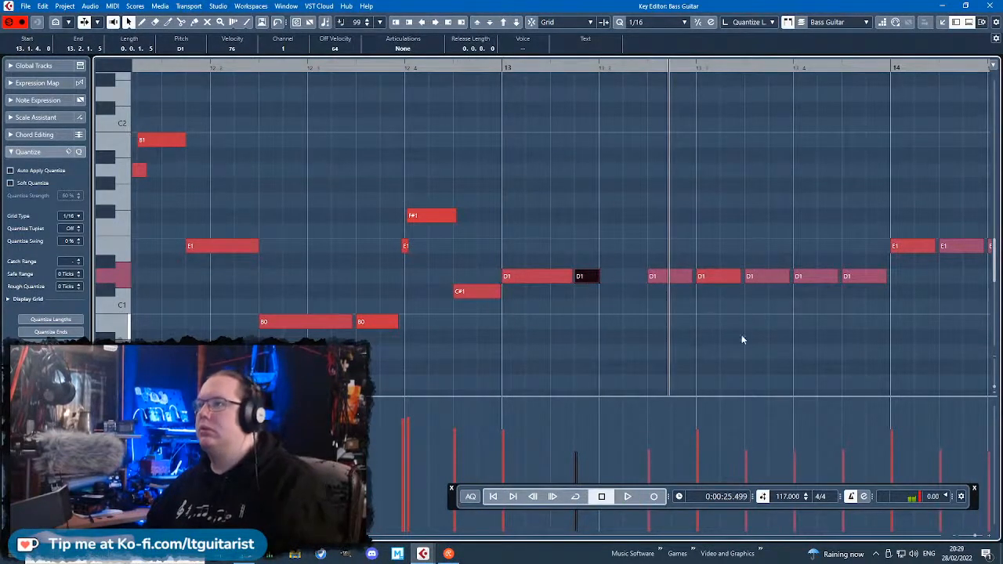
Remove the D1 following beat 3 of bar 13, shorten the beat-3 D1 to 0.0.0.101 and audition the rhythm.
click(750, 276)
drag(739, 279, 714, 279)
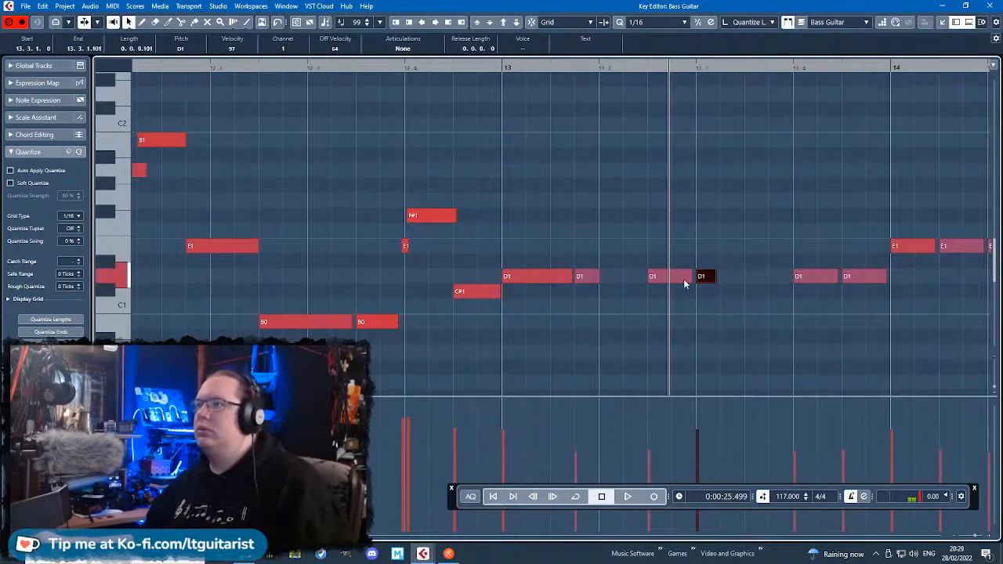
click(689, 278)
key(space)
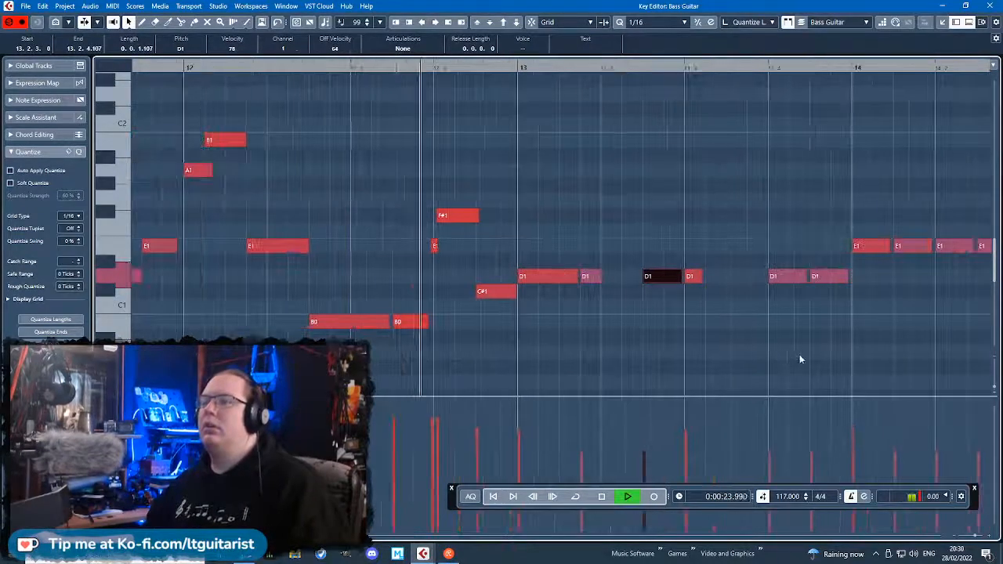
click(882, 355)
key(space)
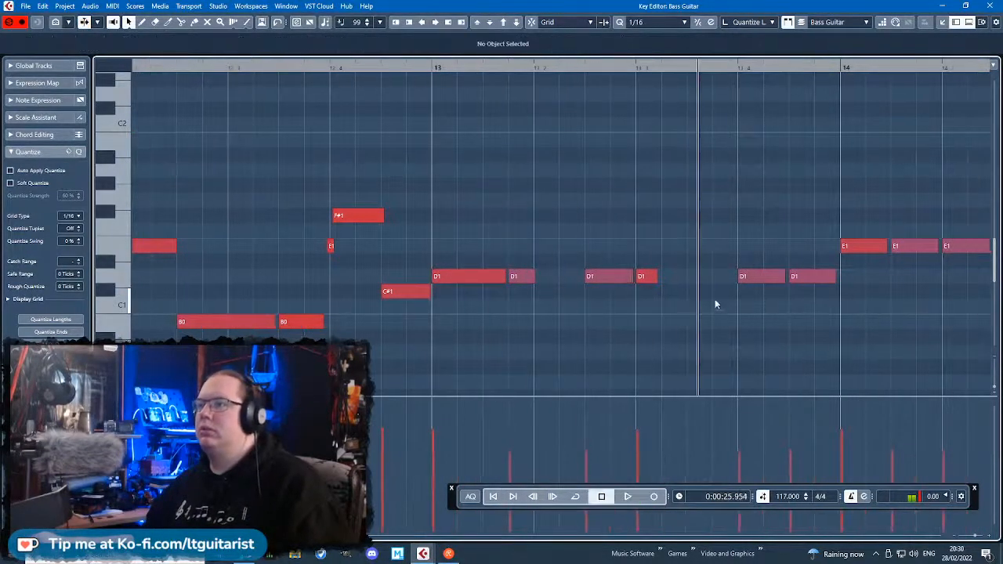
Move the short D1 to 13.3.4, delete the two beat-4 D1s, extend the 13.2.3 D1 to meet it and play.
drag(652, 278, 720, 278)
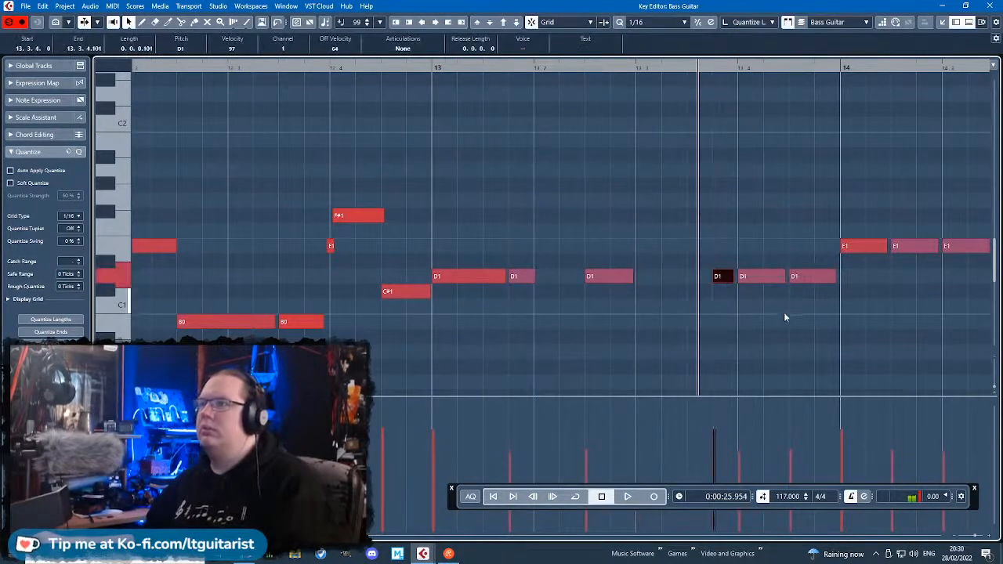
drag(793, 317, 745, 250)
key(Delete)
drag(631, 276, 707, 279)
click(300, 68)
key(space)
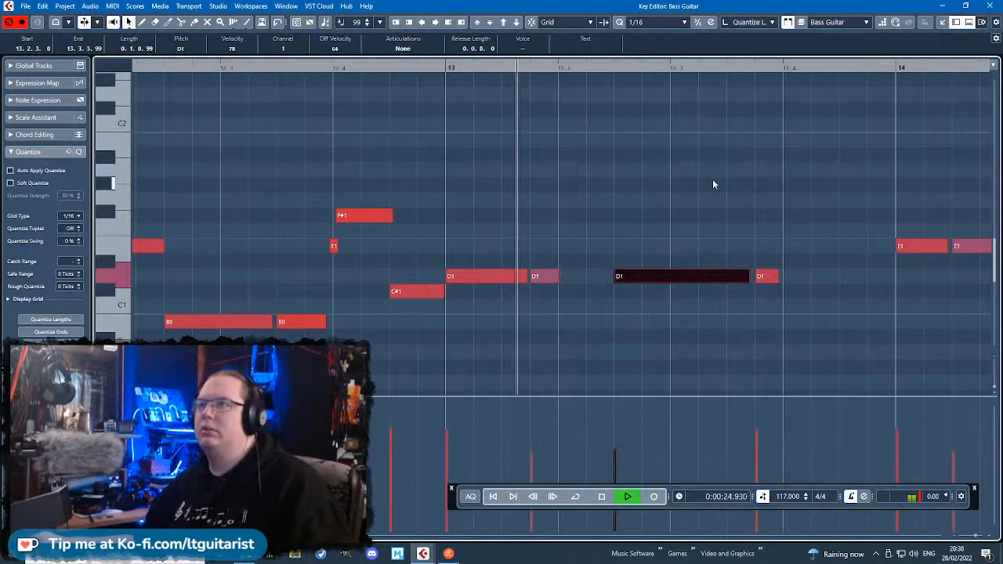
scroll(752, 211, right, 4)
click(611, 279)
key(space)
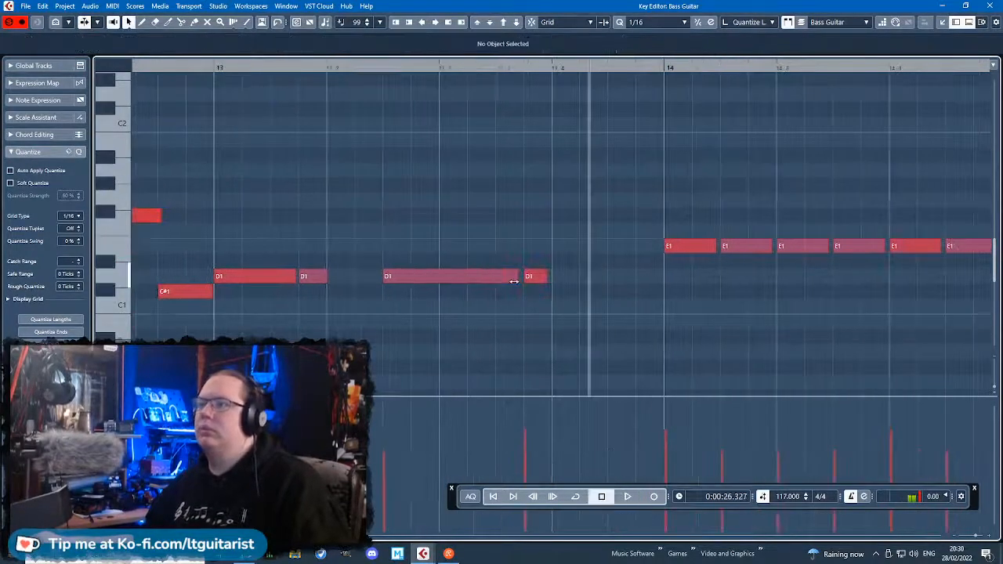
Move the short D1 to 13.3.3.4, trim the long D1 before it and raise both velocities, the short note's to 102.
mouse_move(513, 279)
mouse_down()
mouse_move(492, 277)
mouse_move(521, 278)
mouse_up()
drag(237, 73, 162, 75)
key(space)
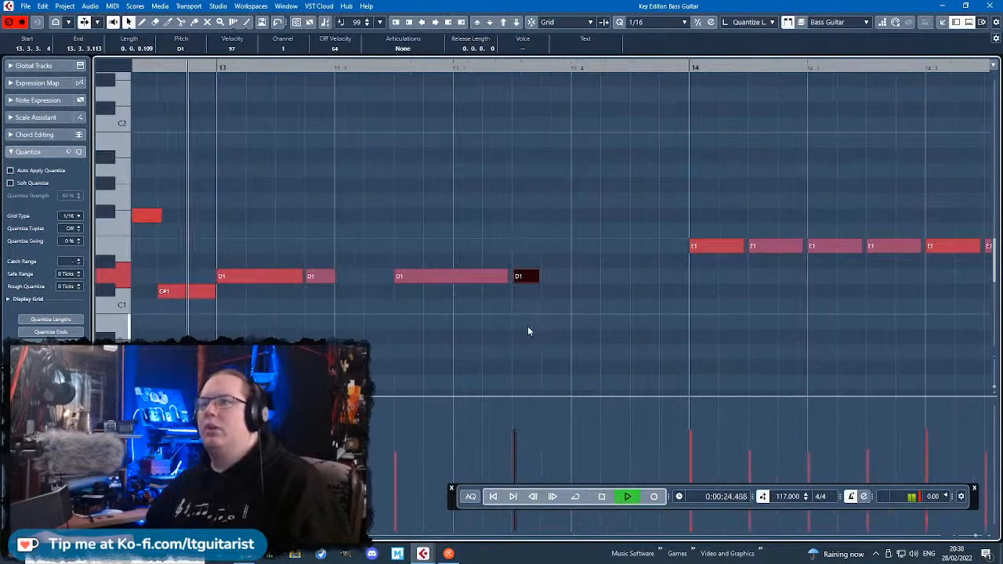
key(space)
mouse_move(409, 430)
mouse_down()
mouse_move(410, 416)
mouse_move(533, 423)
mouse_up()
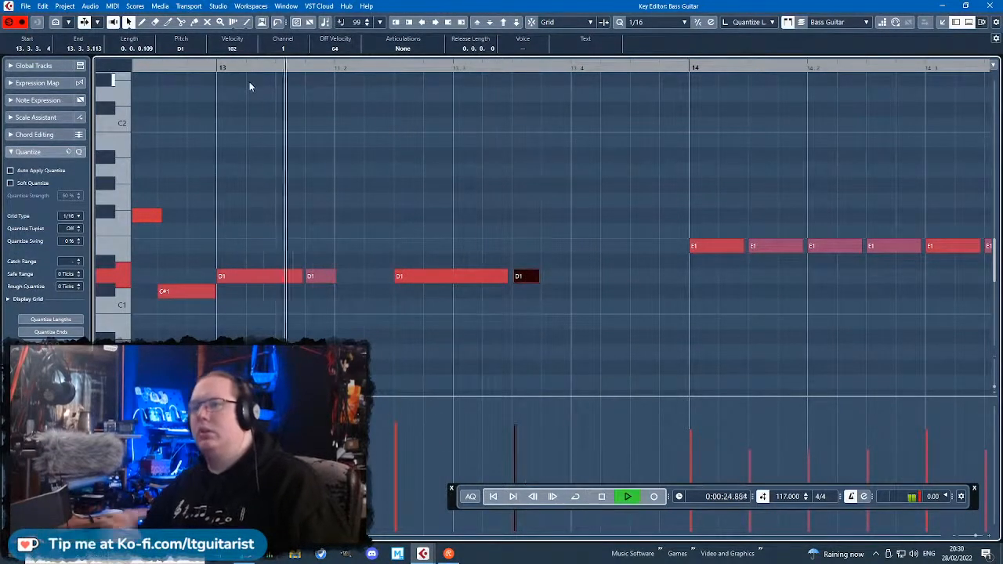
key(space)
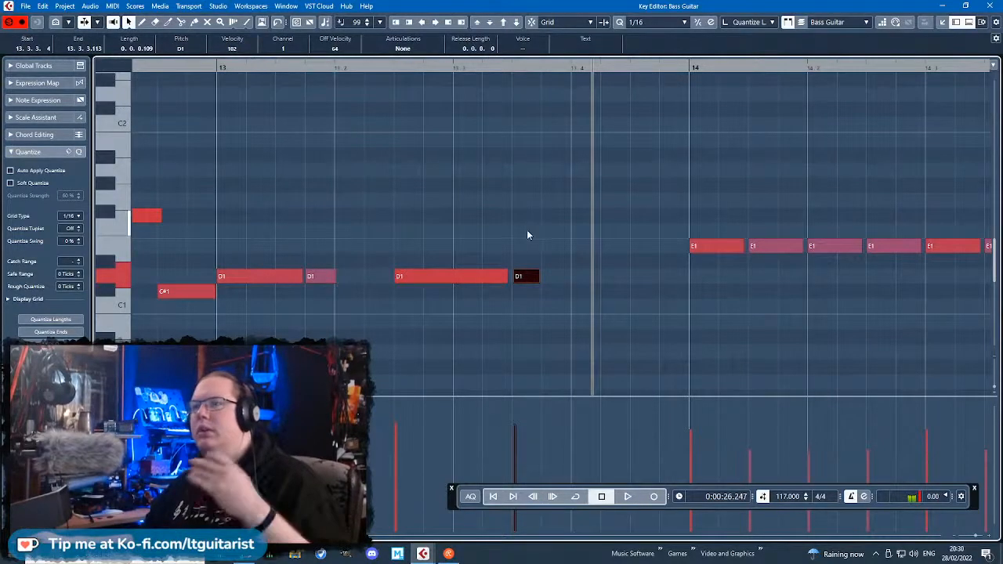
Copy the E1 grace note and F#1 pair from beat 4 of bar 12 to beat 4 of bar 13 and play it.
scroll(463, 222, down, 3)
drag(315, 191, 242, 253)
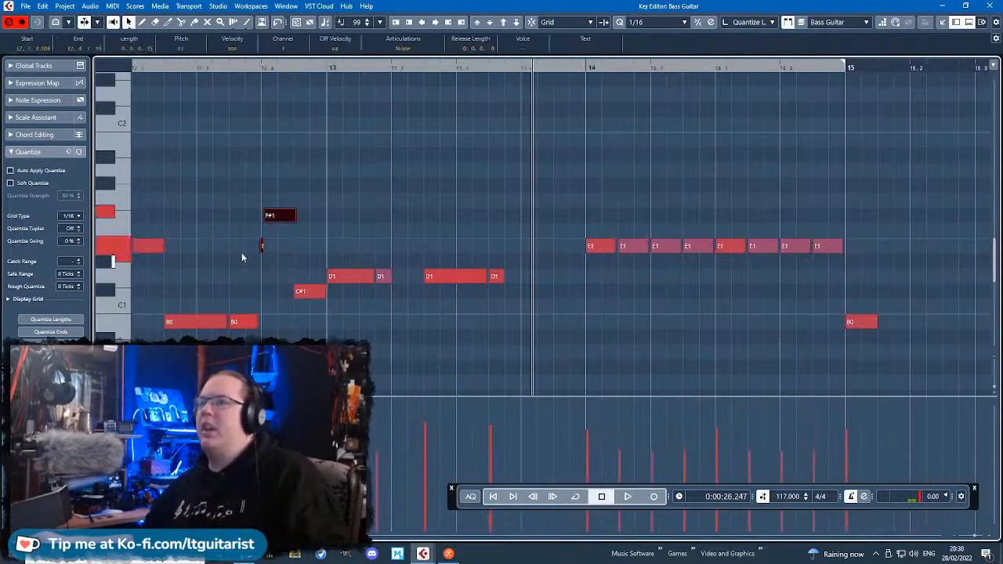
key(ctrl+d)
scroll(350, 212, up, 2)
drag(270, 222, 602, 221)
click(574, 184)
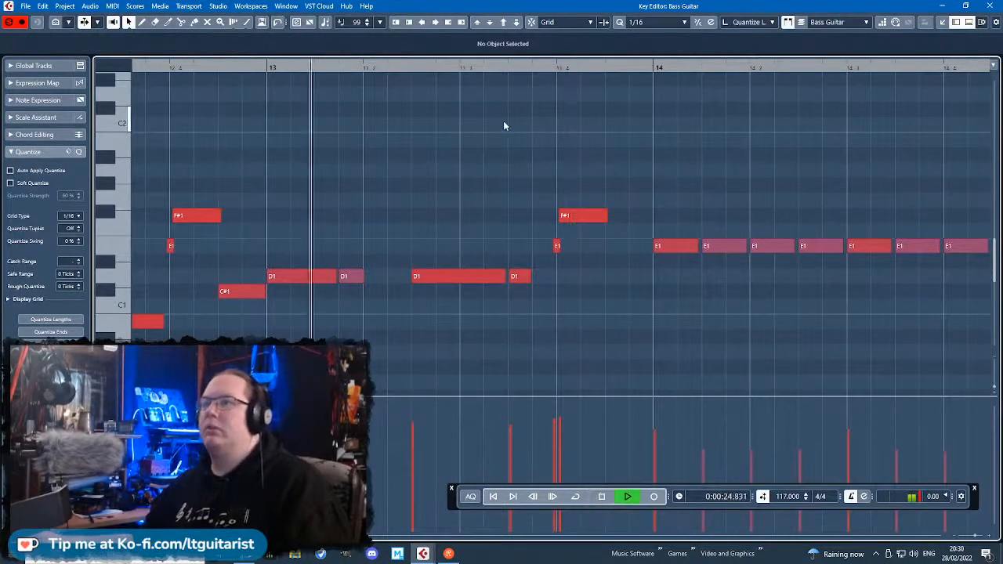
key(space)
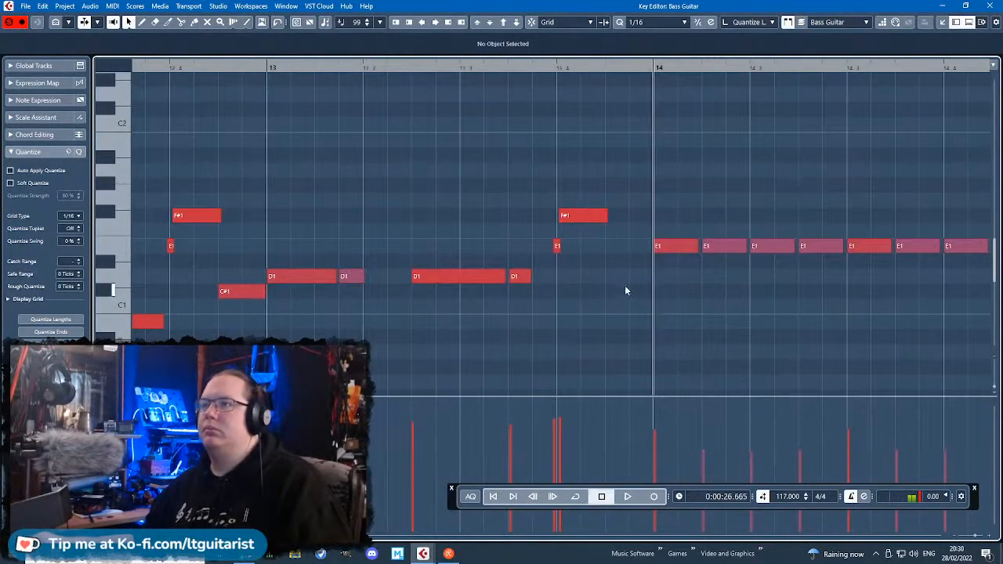
Add a D1 of length 0.0.1.95 at 13.4.3 and play through into bar 14.
mouse_move(609, 275)
alt+mouse_down()
mouse_move(652, 275)
mouse_move(628, 277)
alt+mouse_up()
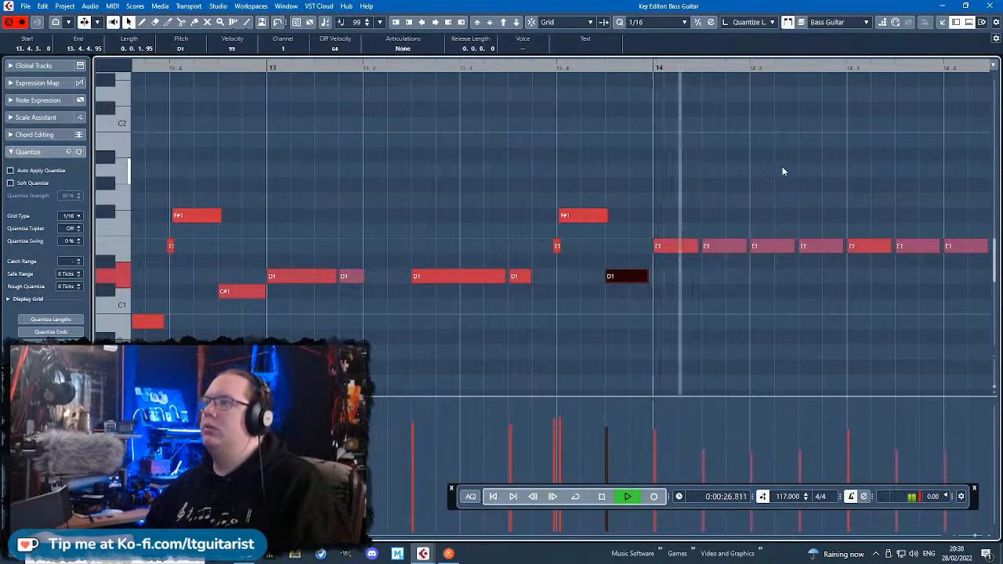
drag(793, 148, 803, 129)
key(g)
key(space)
scroll(465, 231, up, 1)
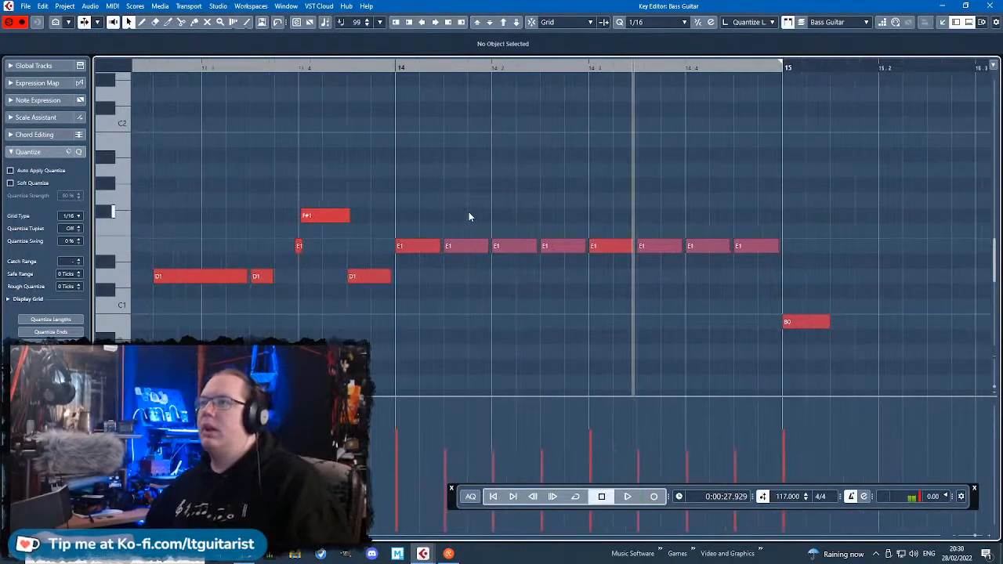
Replace bar 14's repeated E1 notes with a copy of bar 13's first four D1 notes transposed to E1, and audition it.
scroll(469, 212, down, 4)
drag(665, 230, 435, 253)
key(Delete)
drag(387, 311, 280, 275)
key(ctrl+d)
drag(394, 278, 449, 246)
click(470, 166)
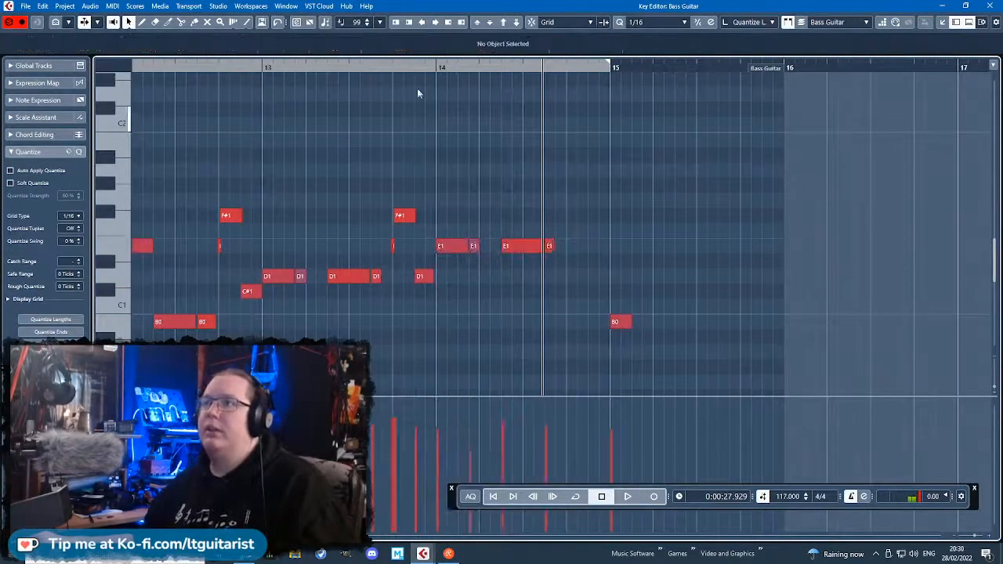
key(space)
scroll(434, 271, up, 2)
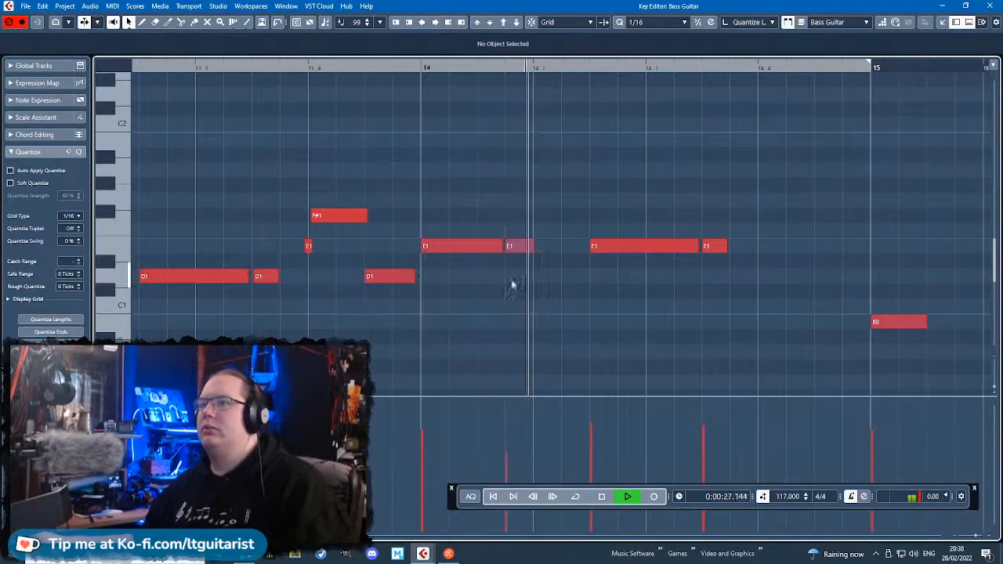
key(space)
Add an F#1 at 14.4.1 and an A#1 at 14.4.3, raise bar 15's B0 an octave to B1 and play from bar 11.
drag(766, 216, 807, 222)
drag(823, 155, 841, 155)
click(899, 321)
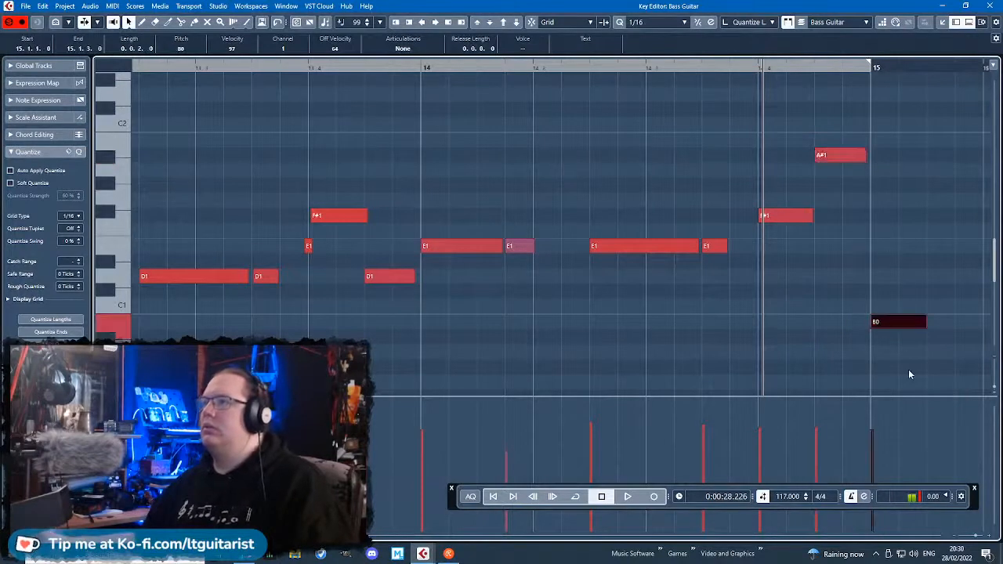
key(shift+Up)
scroll(656, 117, down, 6)
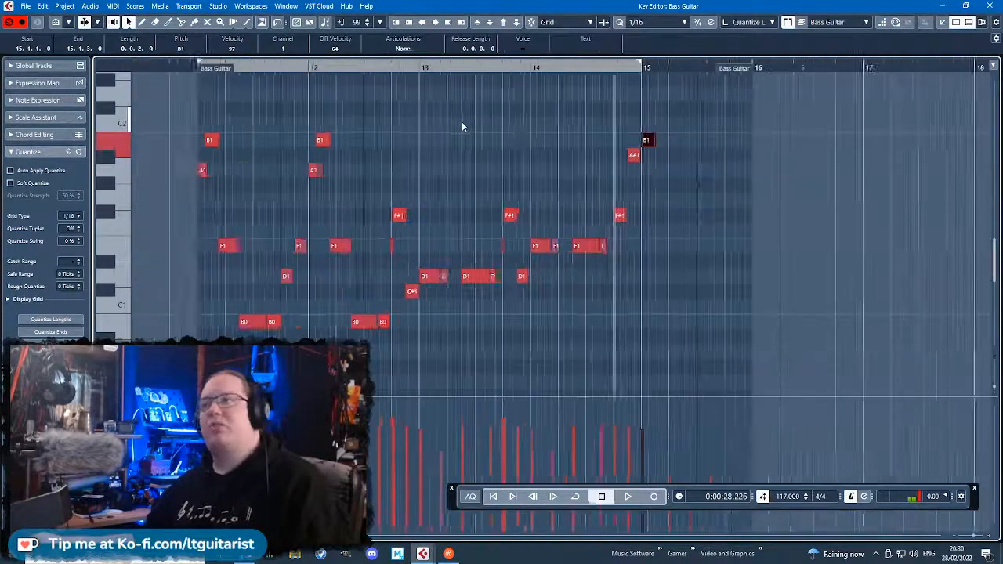
click(223, 67)
key(space)
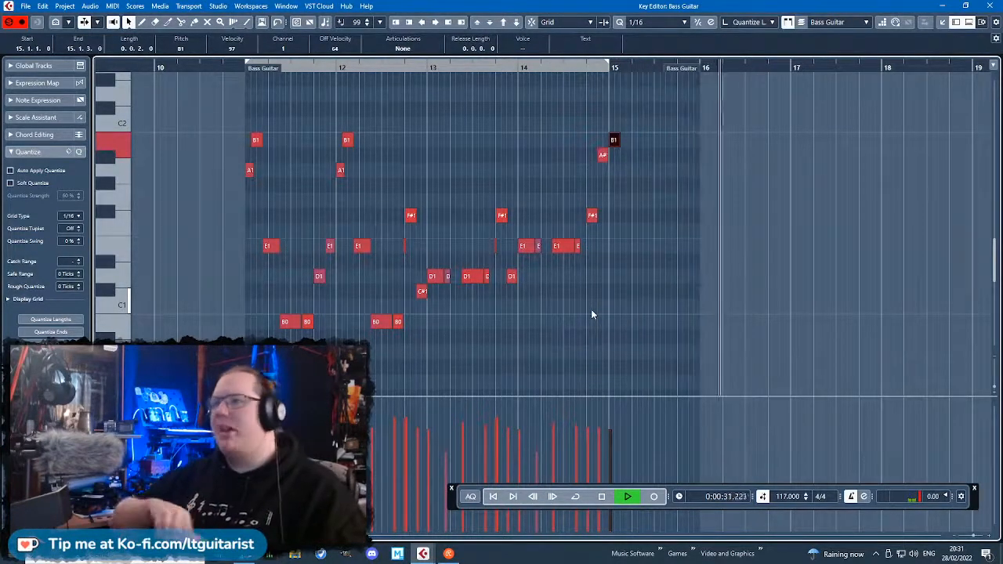
Lower the A#1 at 14.4.3 by a semitone and return to the project arrangement.
click(603, 154)
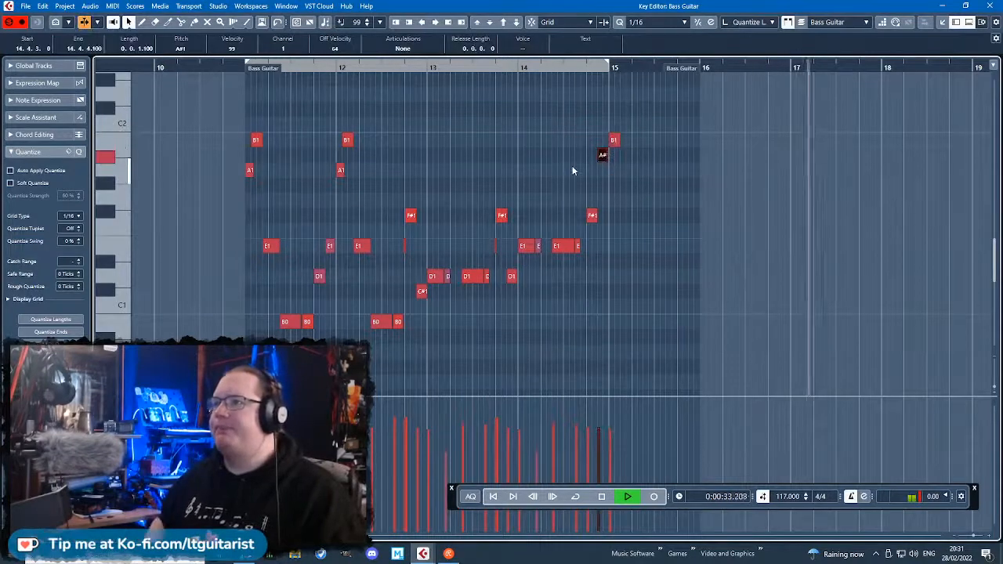
key(Down)
key(Return)
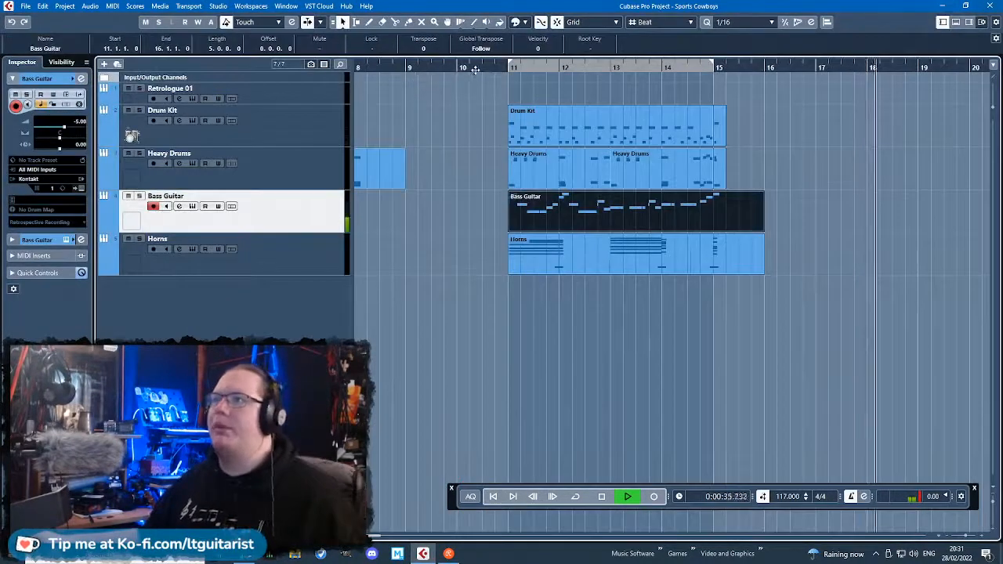
Play the full arrangement from before bar 11 through bar 15 to check the bass against the drums and horns.
click(478, 63)
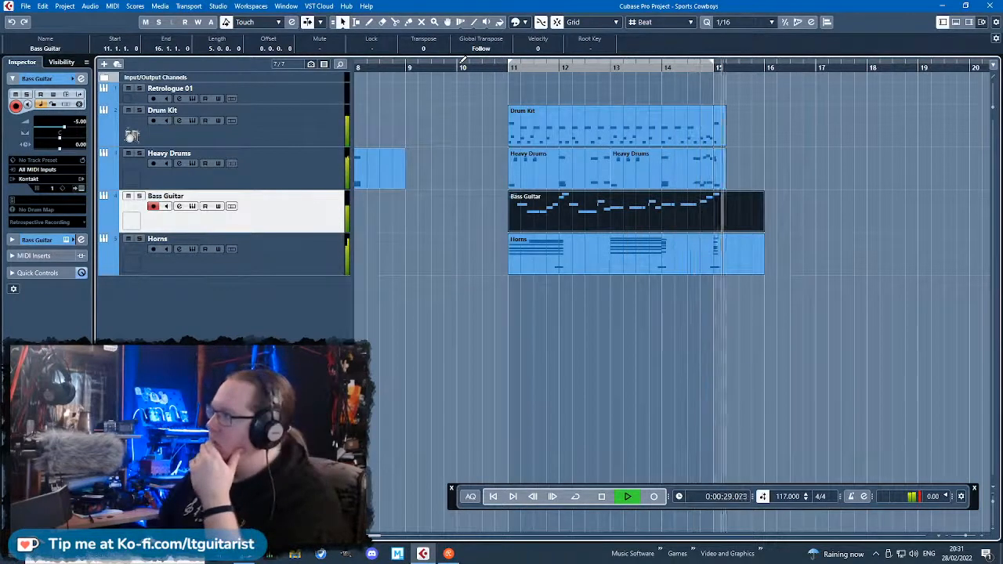
click(517, 259)
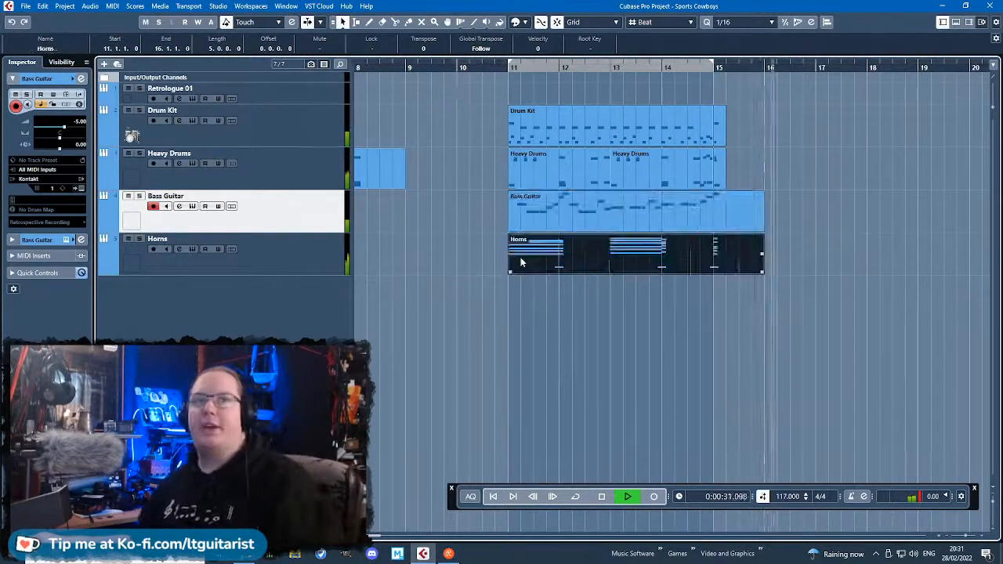
click(512, 294)
click(490, 70)
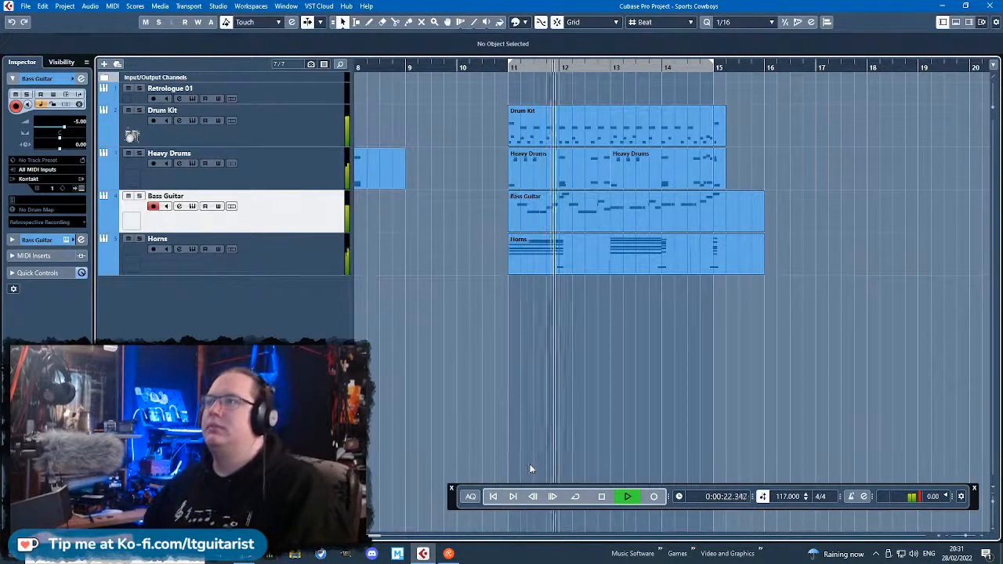
scroll(530, 465, up, 1)
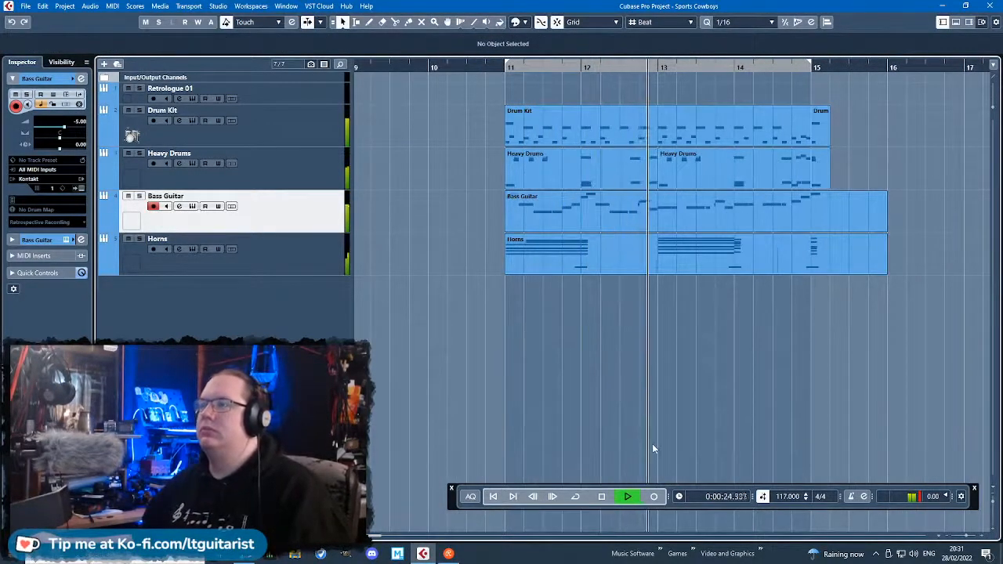
scroll(652, 448, down, 1)
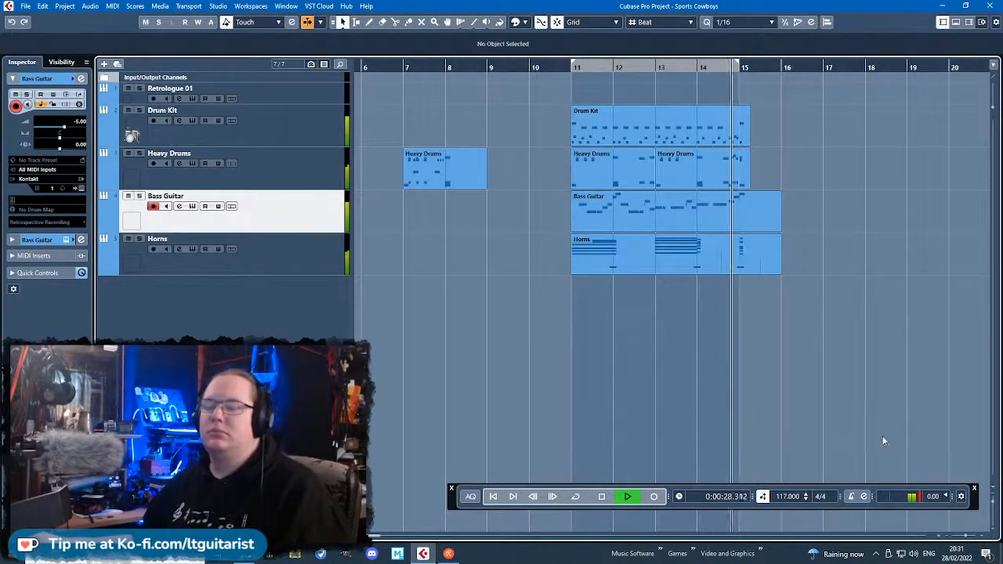
key(space)
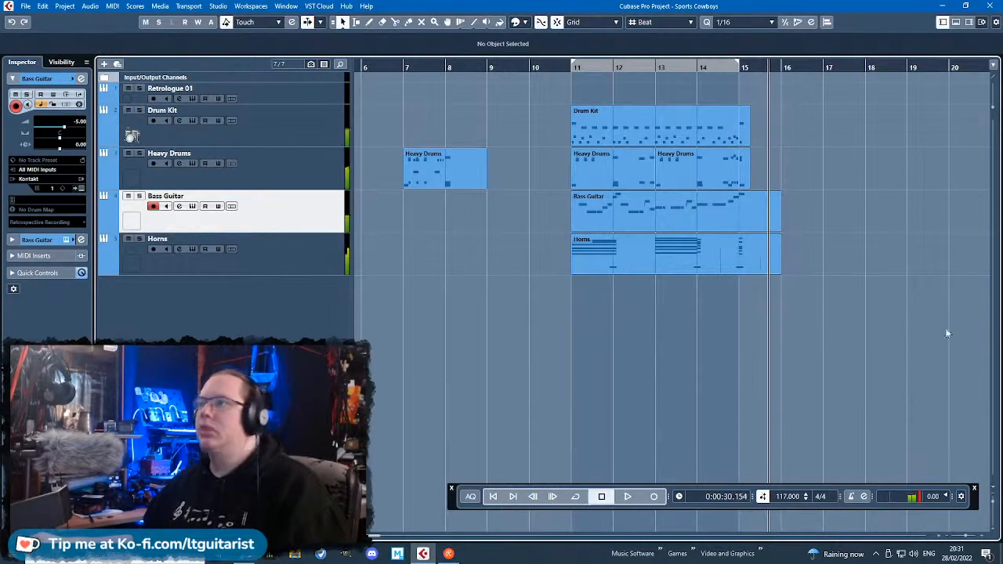
Solo the Bass Guitar and Horns tracks, leaving the Horns track selected.
click(290, 265)
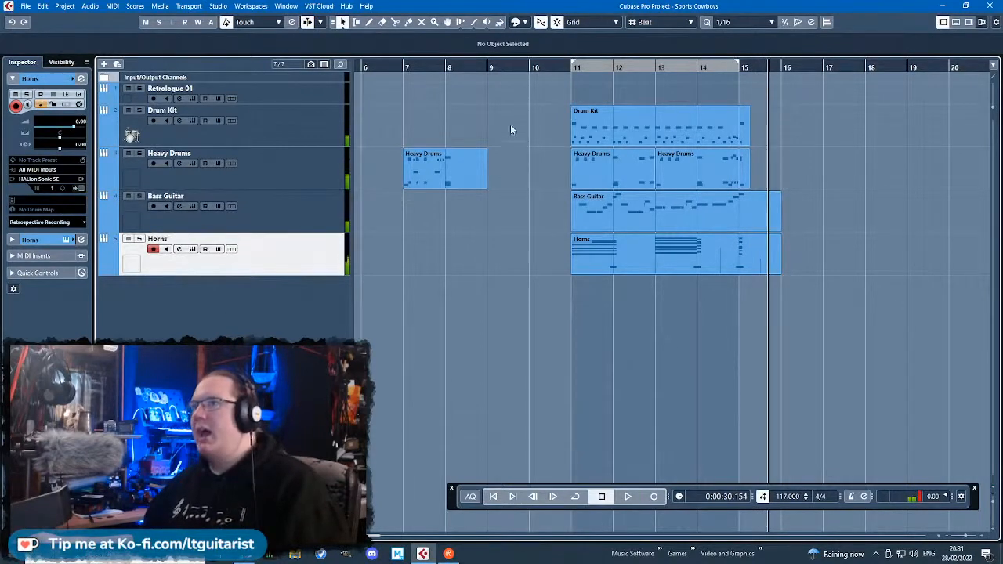
click(245, 204)
key(s)
click(312, 265)
key(s)
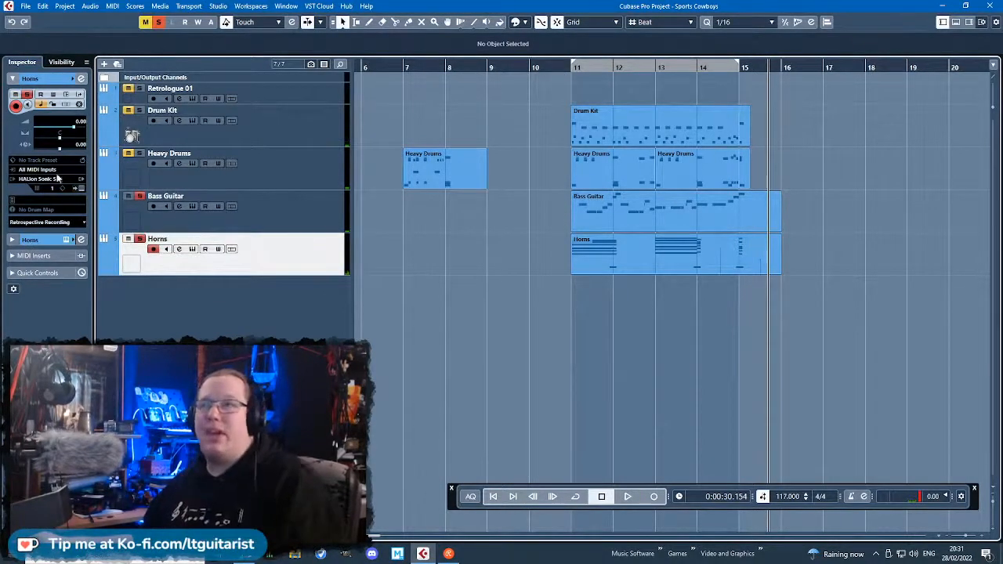
Display the channel equalizer for the Bass Guitar and Horns tracks and start playback just before bar 11.
click(262, 216)
click(258, 253)
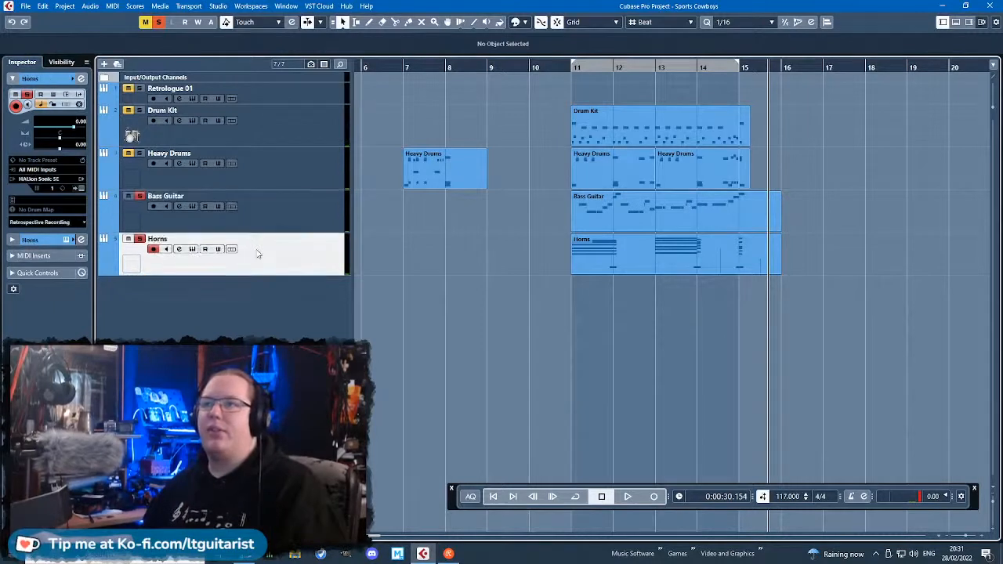
click(254, 216)
click(17, 241)
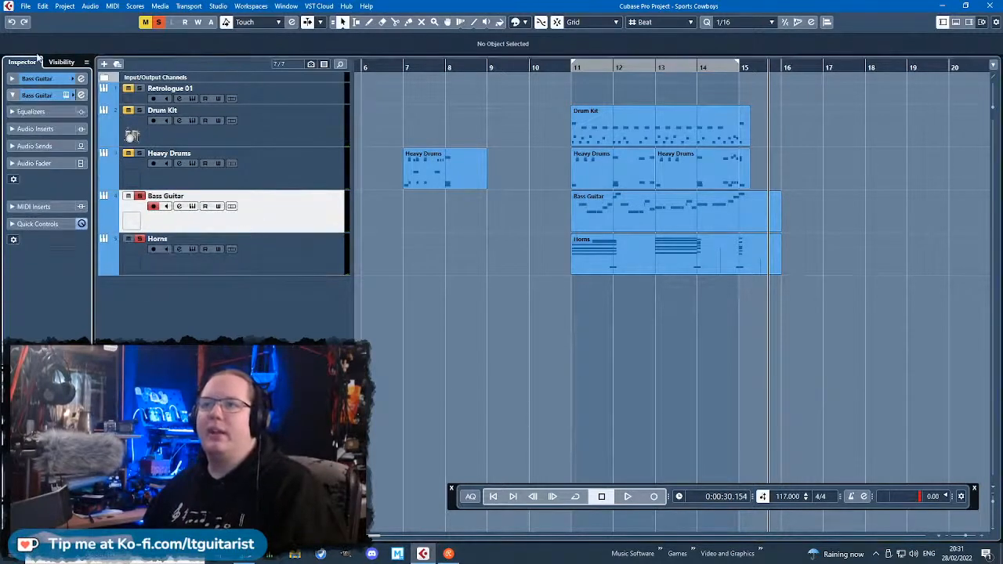
click(15, 112)
click(290, 266)
key(space)
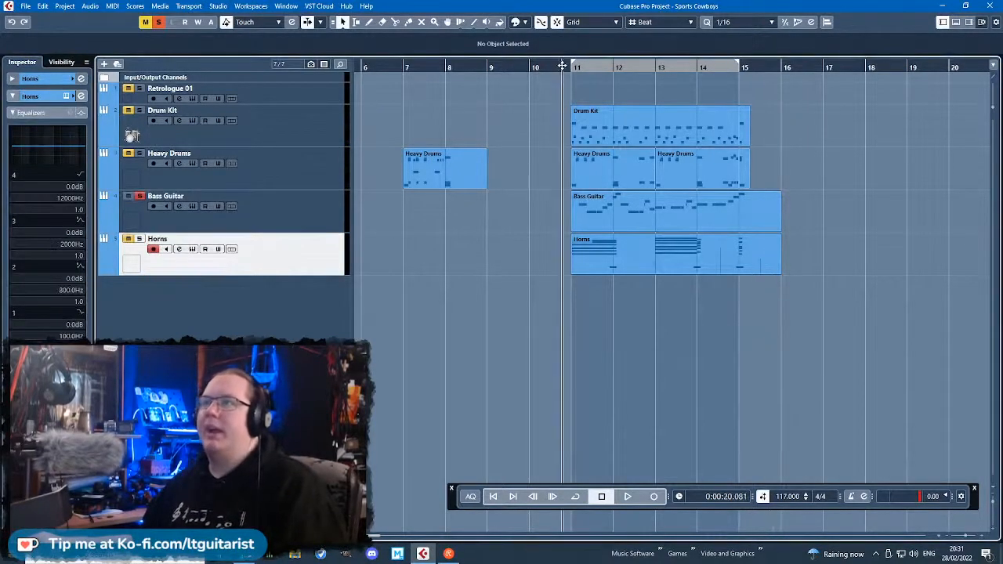
Compare the frequency spectra of the Bass Guitar and Horns tracks during playback from bar 11, leaving only the Horns soloed.
key(Up)
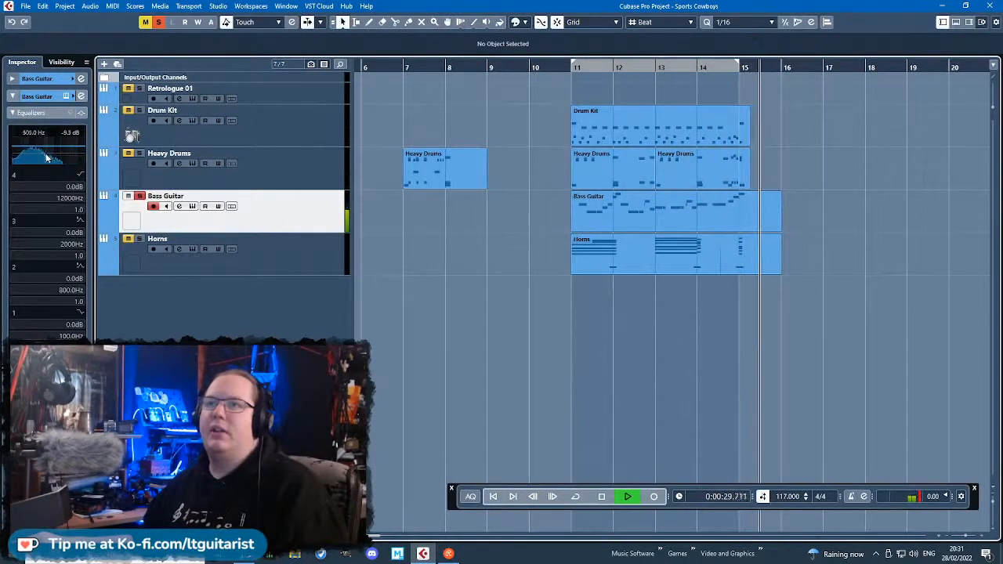
click(274, 246)
click(144, 205)
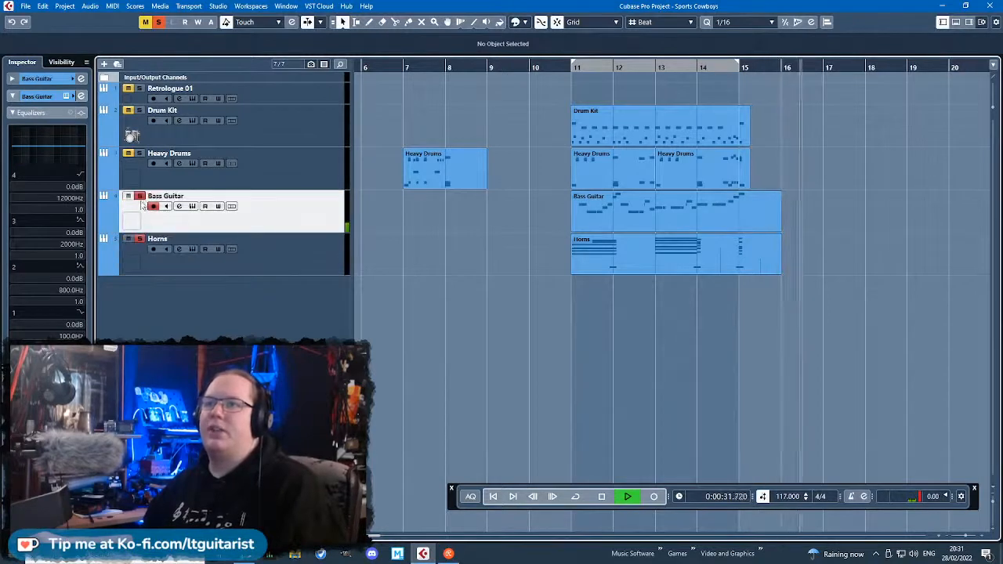
click(141, 197)
click(566, 68)
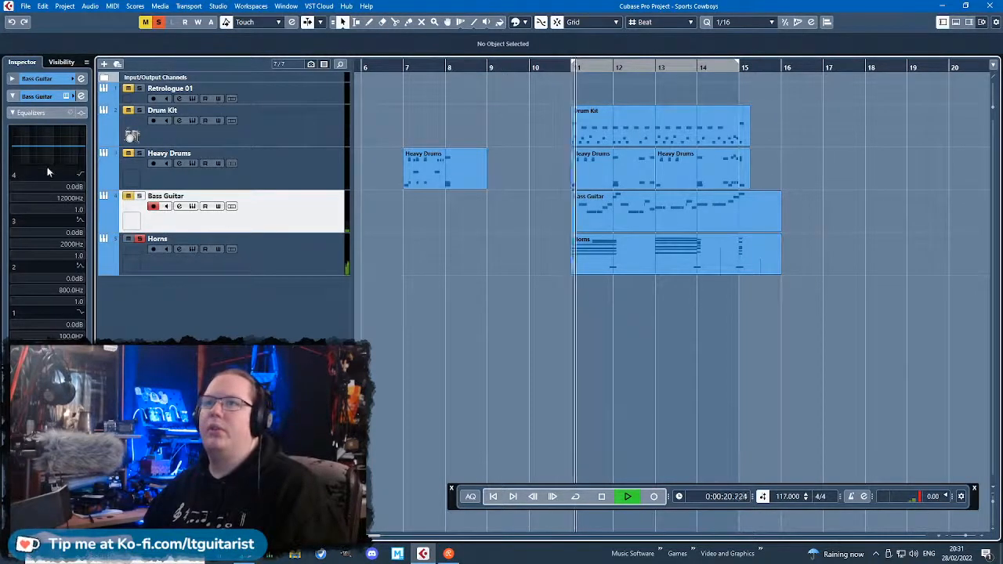
click(276, 249)
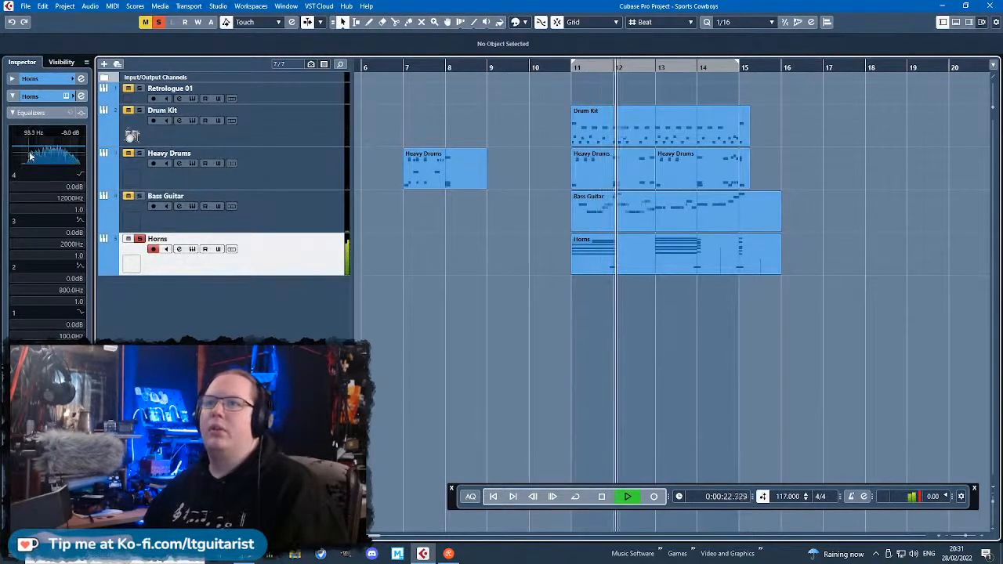
Boost the Horns' EQ band 3 by 4.0 dB at 1752 Hz with Q 0.0, and set band 1 to -16.0 dB at 178.1 Hz.
drag(15, 149, 60, 144)
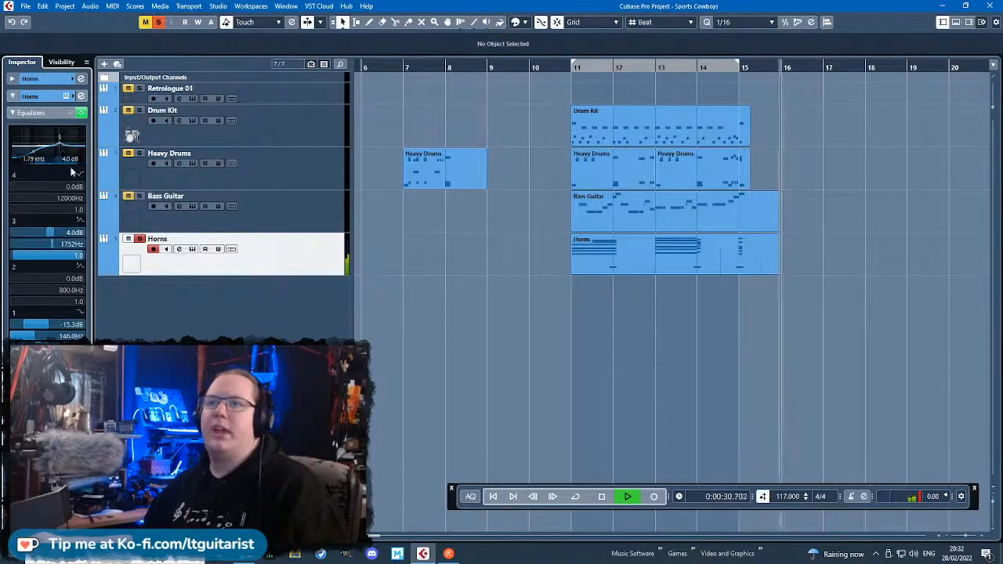
drag(65, 257, 23, 257)
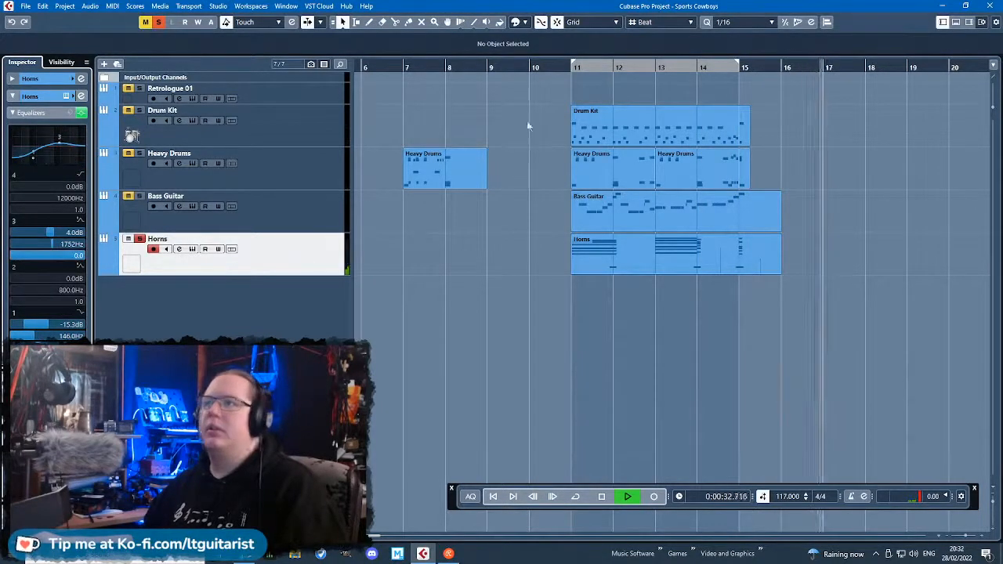
click(551, 69)
click(140, 197)
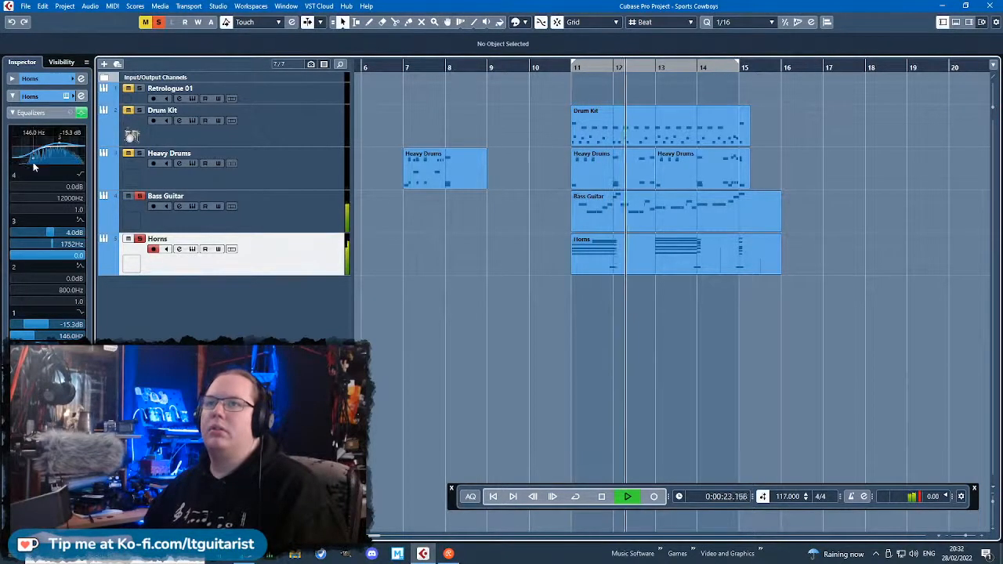
drag(33, 163, 34, 159)
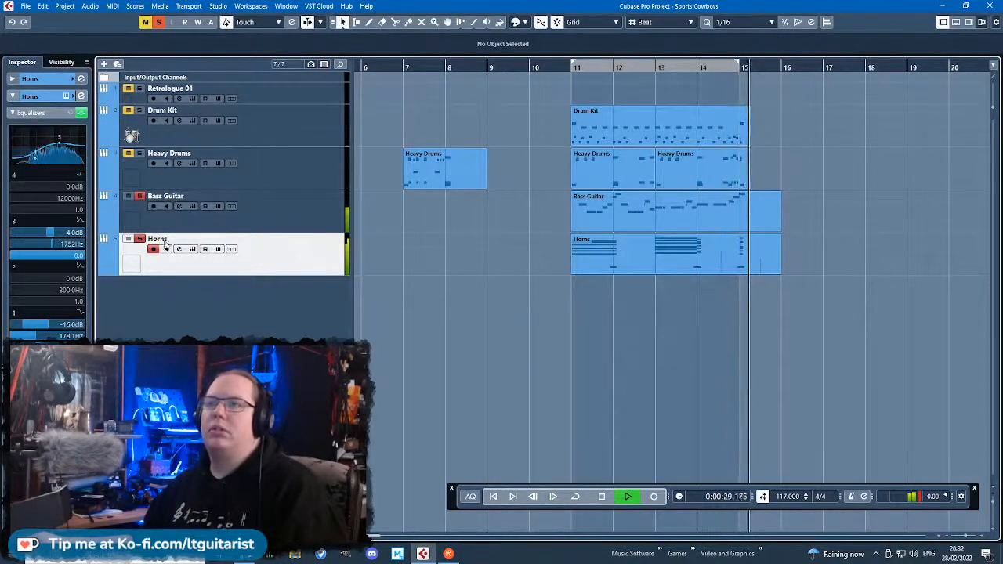
Clear the solos and play the full arrangement from before bar 11 past bar 15 to check the equalized horns.
drag(555, 69, 779, 383)
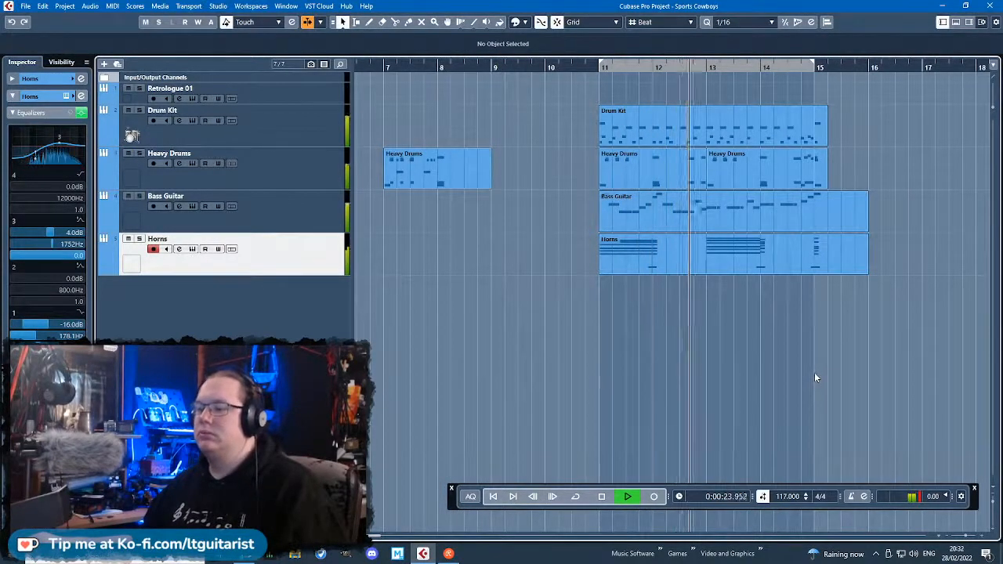
scroll(954, 363, right, 1)
scroll(915, 388, up, 2)
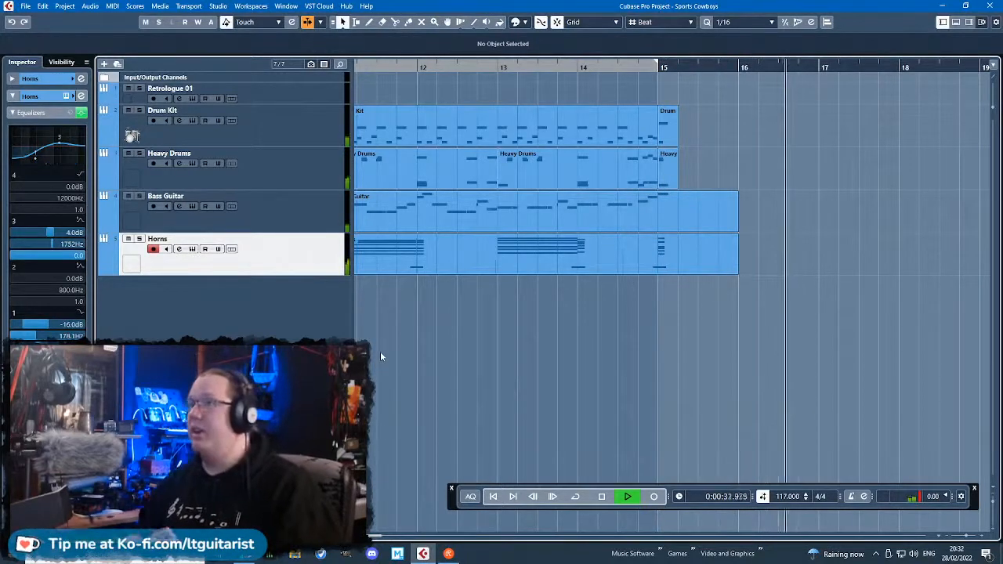
key(space)
scroll(698, 386, down, 5)
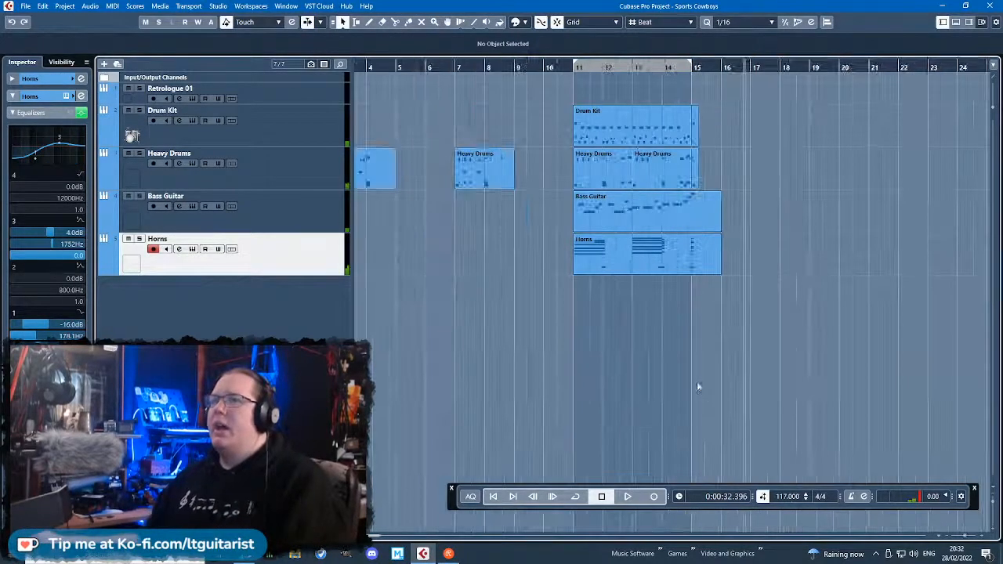
Solo the Drum Kit track and play it from before bar 11 with cycle playback over bars 11 to 15.
click(310, 139)
click(544, 70)
key(space)
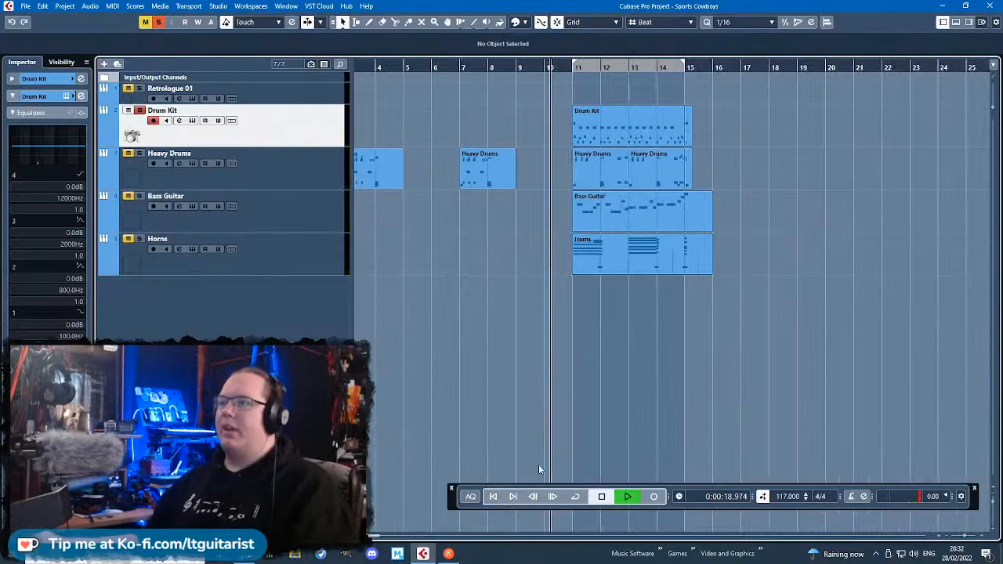
click(575, 497)
Replace the Drum Kit's AR80s Chrome Kit Full with Studio Drummer's Session Kit - Full, without saving the old instrument's changes.
click(81, 96)
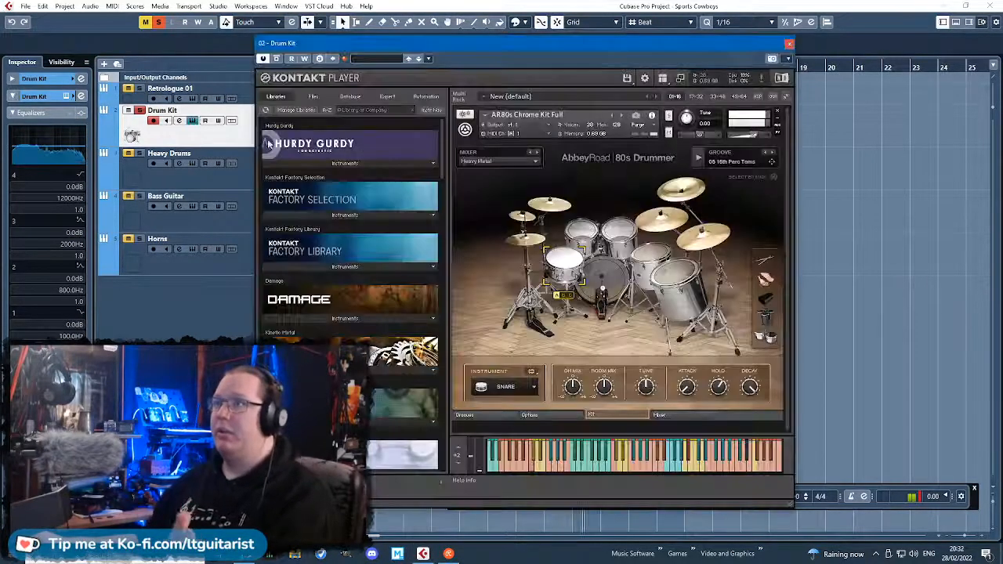
click(777, 112)
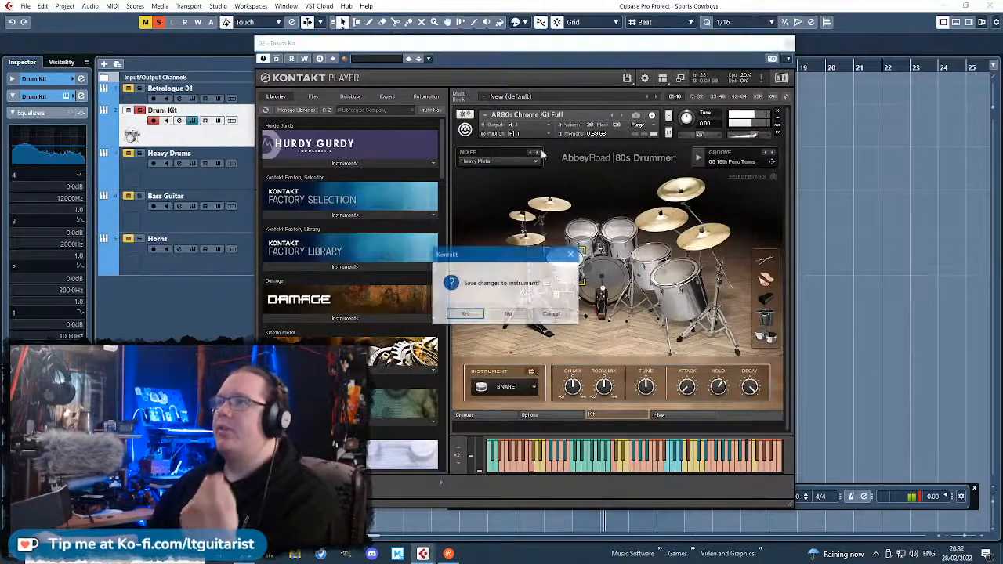
click(514, 315)
drag(442, 163, 439, 470)
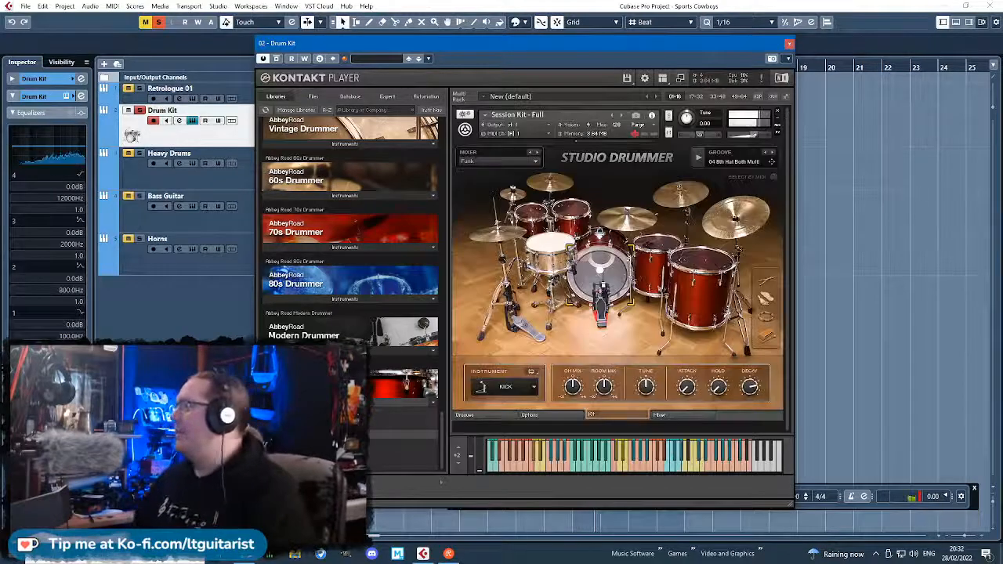
Set the Session Kit's mixer preset to Hard Rock, check its mic levels and close the drum instrument.
click(488, 162)
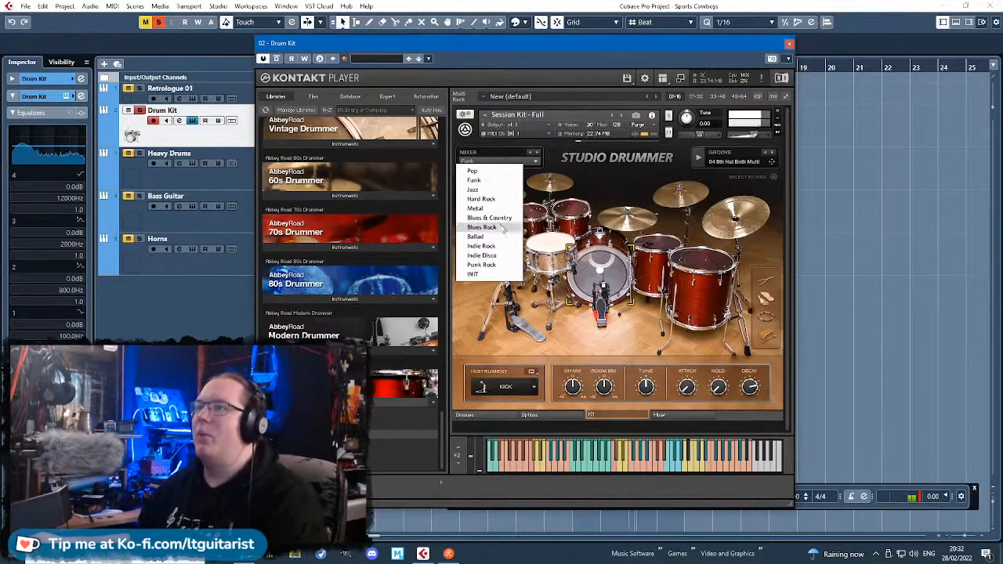
click(481, 199)
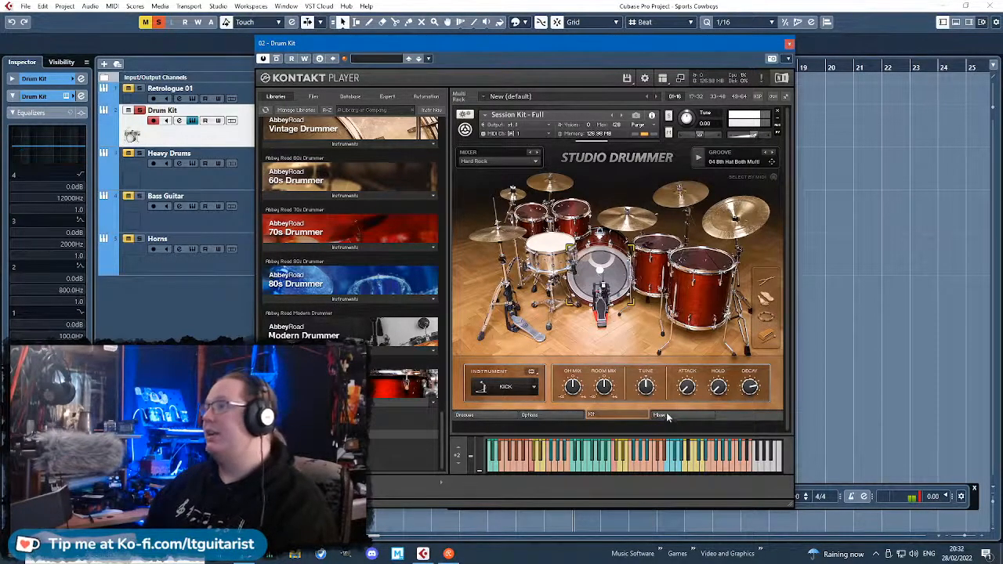
click(677, 419)
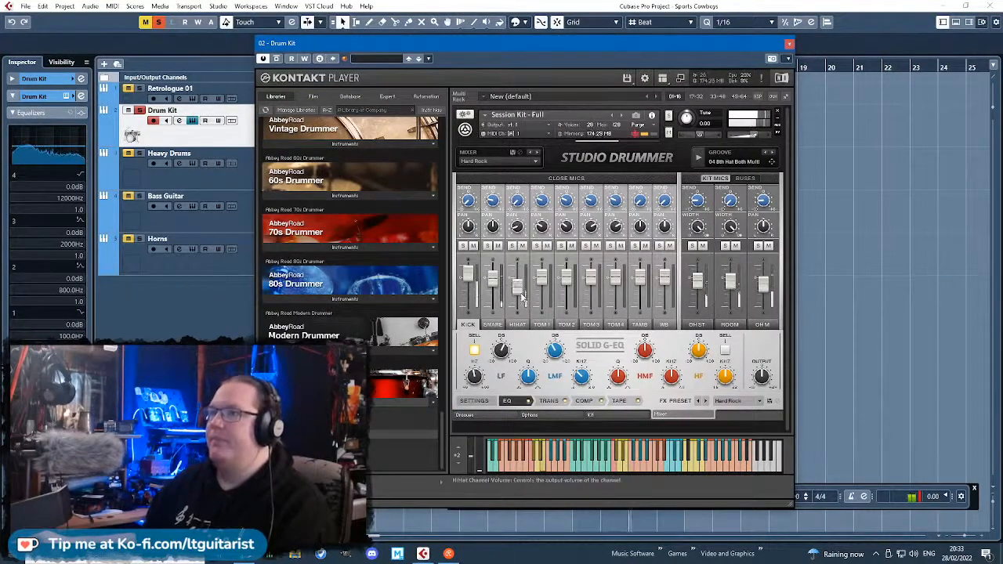
click(595, 414)
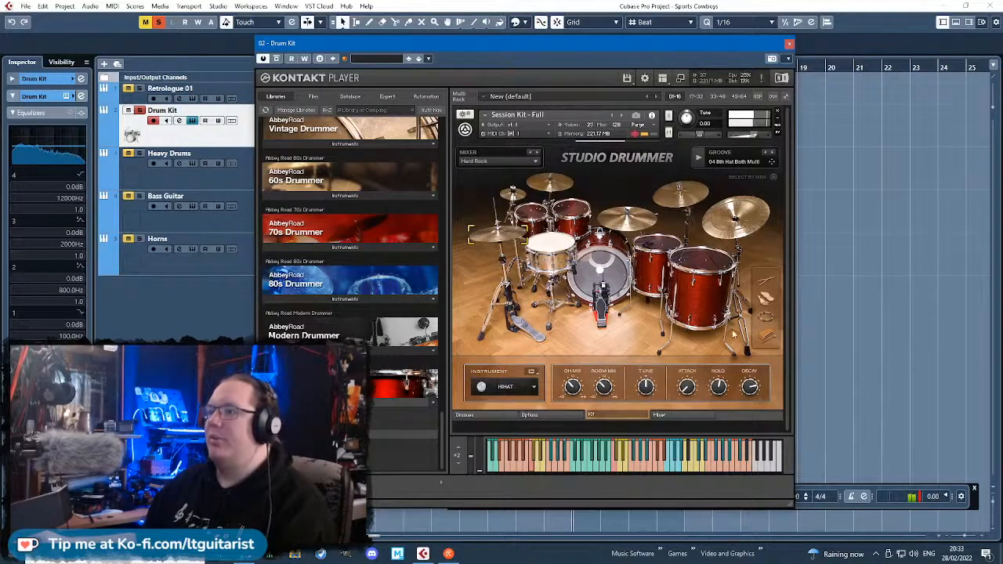
click(789, 43)
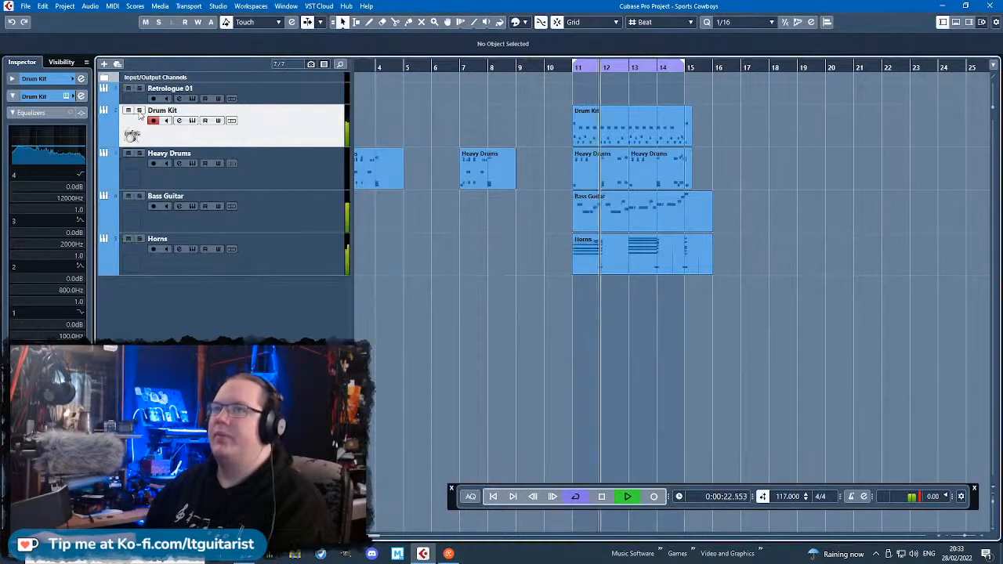
Play the unsoloed arrangement with the new drum kit, turn cycle playback off and let it run past bar 15.
click(594, 366)
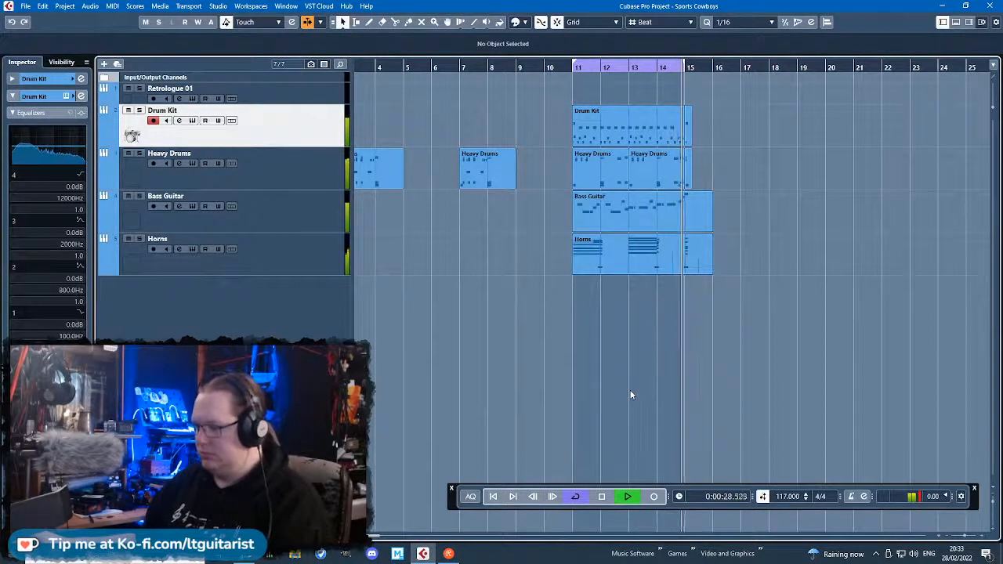
click(578, 499)
click(643, 338)
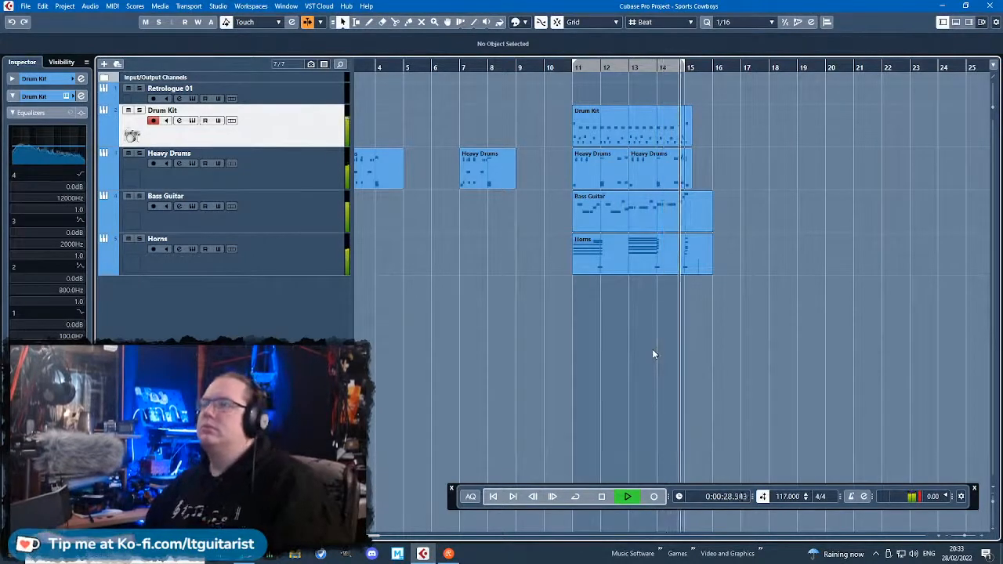
key(g)
key(h)
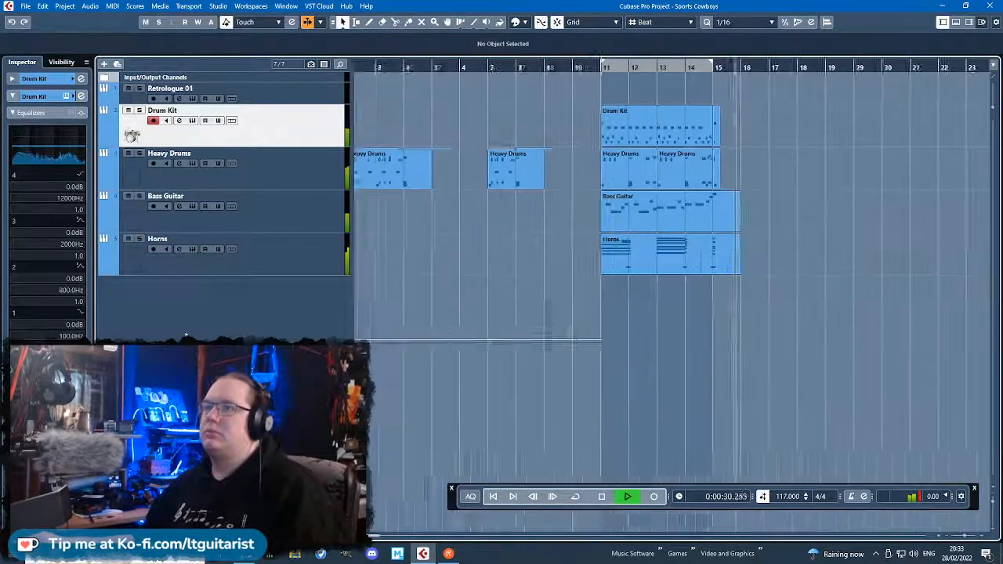
key(space)
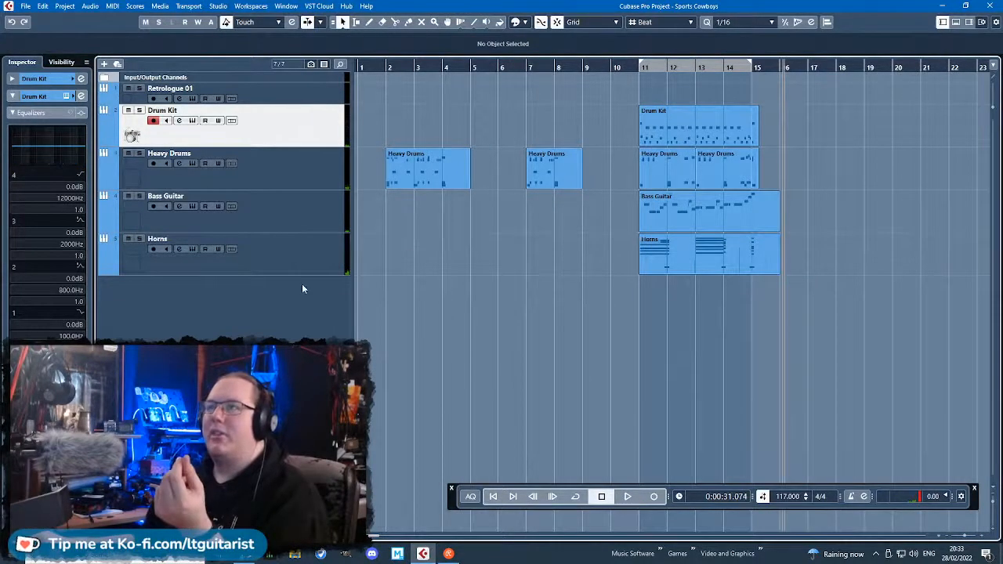
Add one Kontakt instrument track routed to Stereo Out.
right_click(269, 270)
click(336, 285)
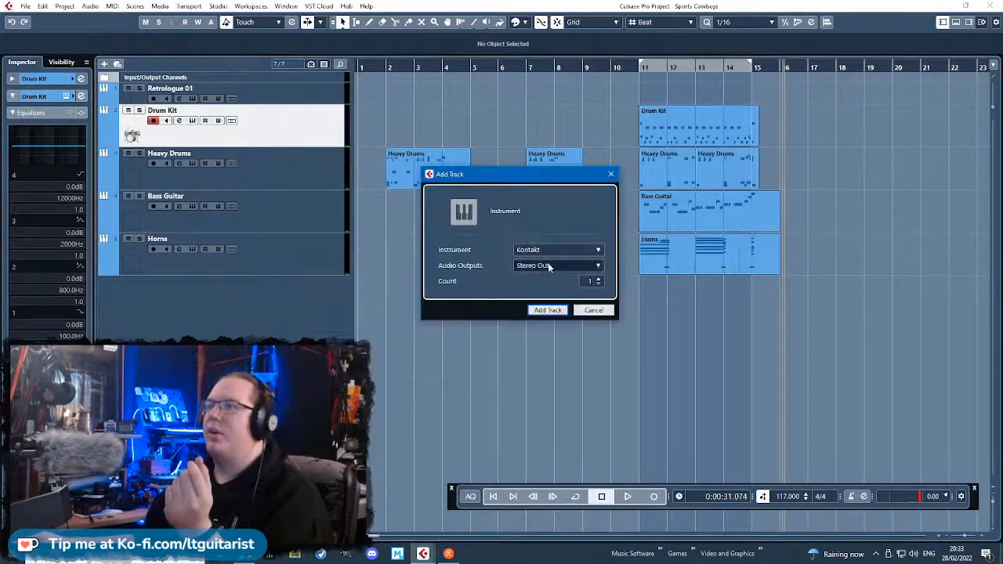
click(548, 310)
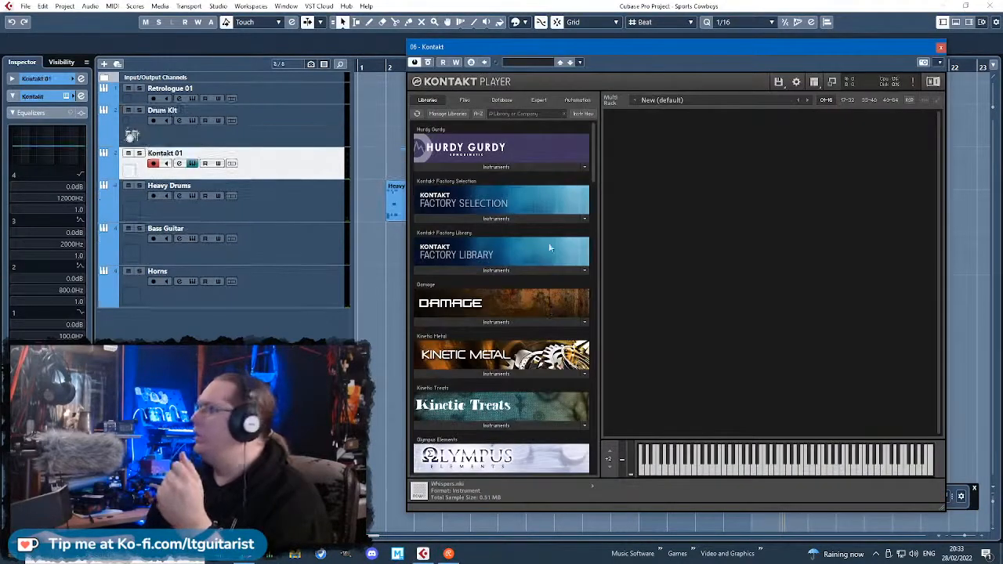
Browse the Kontakt libraries to the tonal Rhythmic Suites instruments of Evolve Mutations.
scroll(506, 324, down, 2)
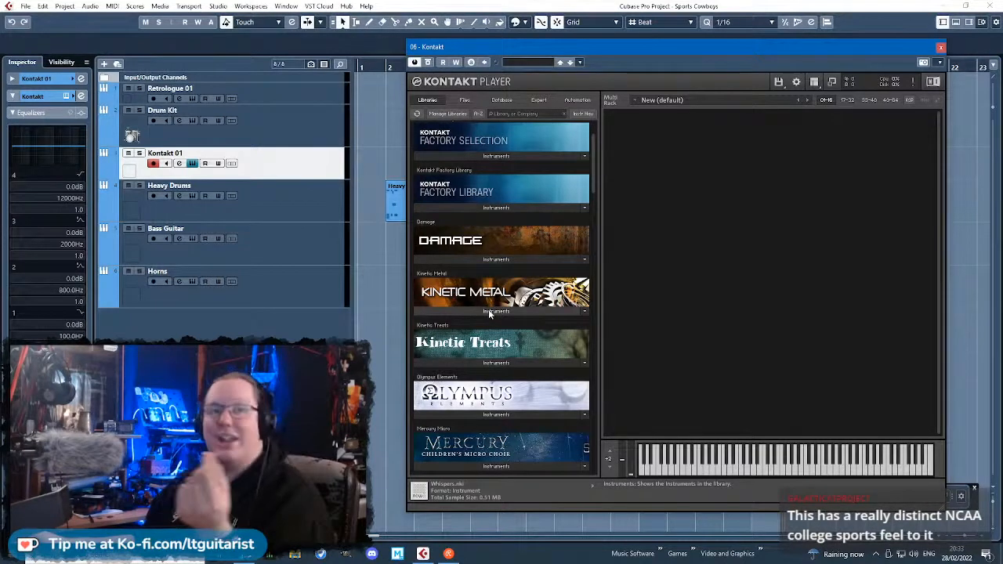
scroll(566, 275, down, 8)
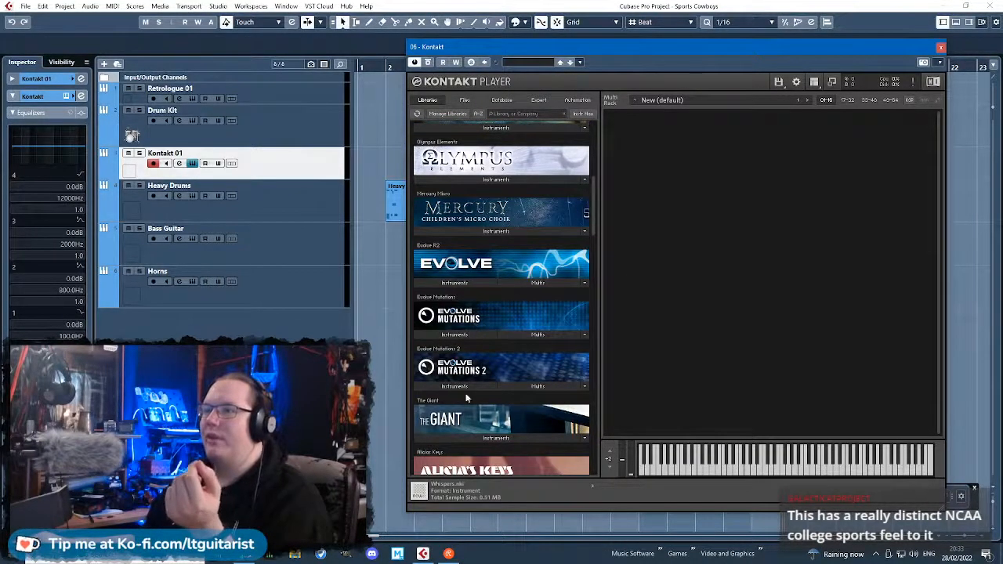
click(471, 335)
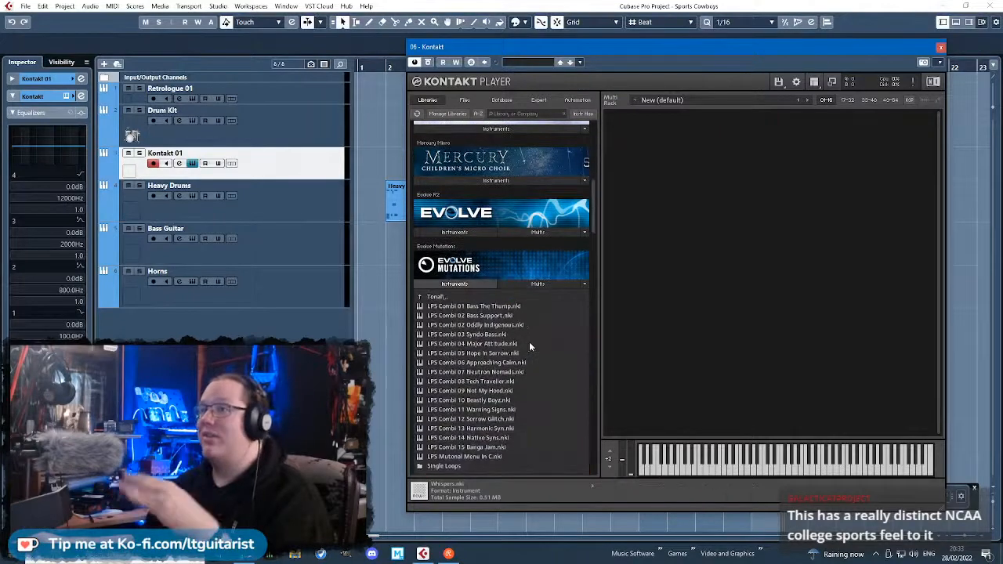
click(450, 297)
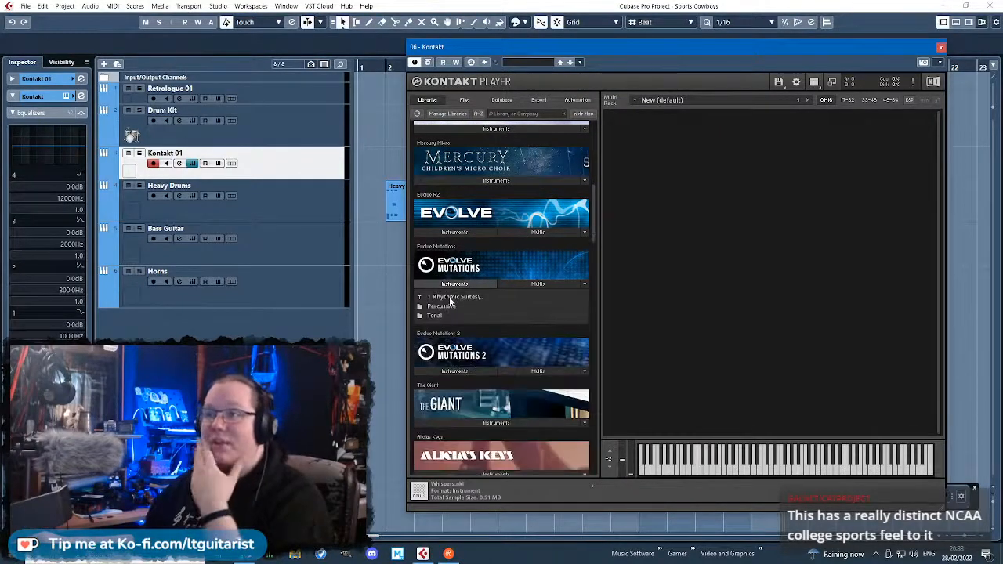
click(451, 308)
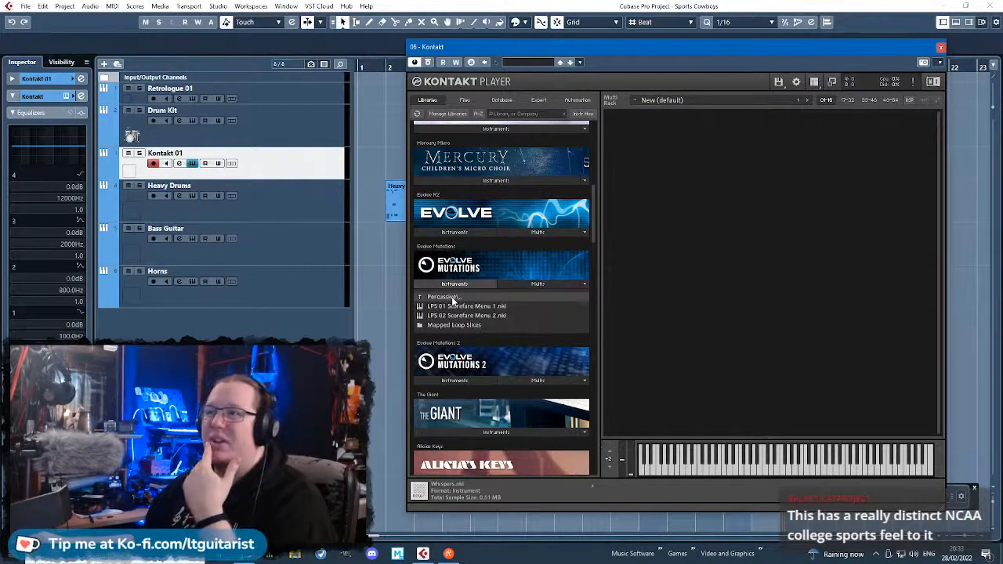
click(452, 297)
click(448, 315)
scroll(492, 404, down, 2)
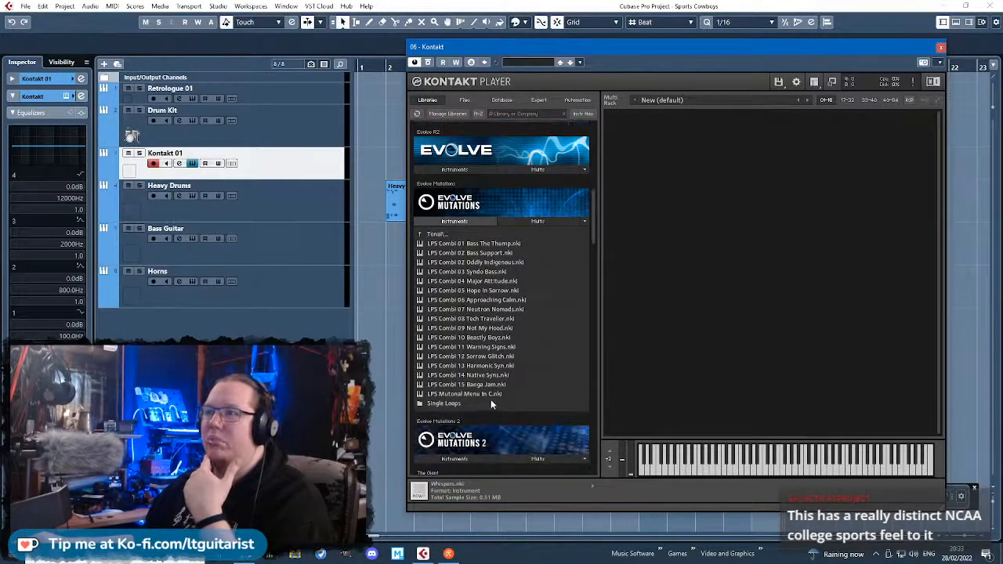
Audition LPS Combi 14 Native Syns and replace it with LPS Combi 08 Tech Traveller.
double_click(477, 378)
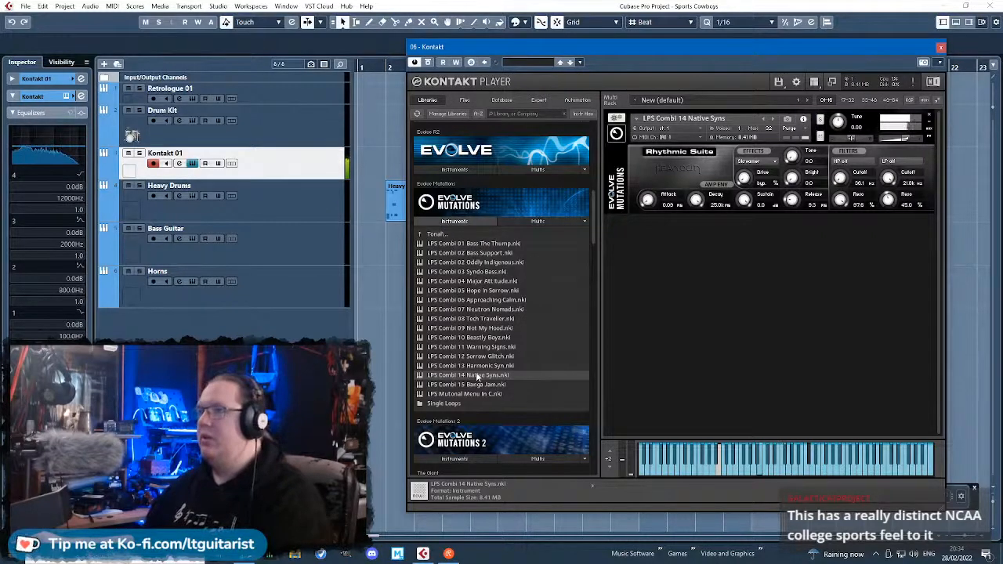
click(929, 116)
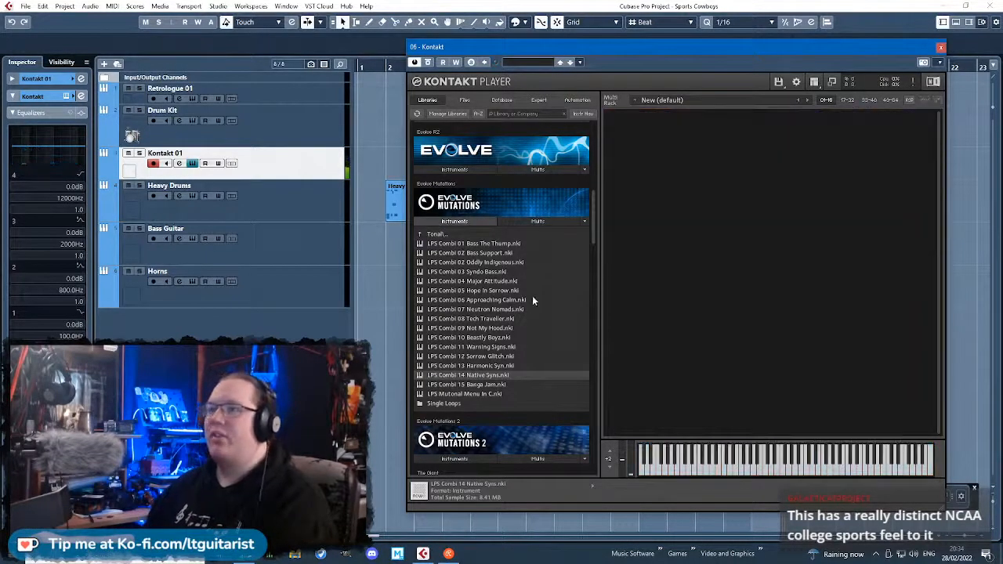
double_click(511, 318)
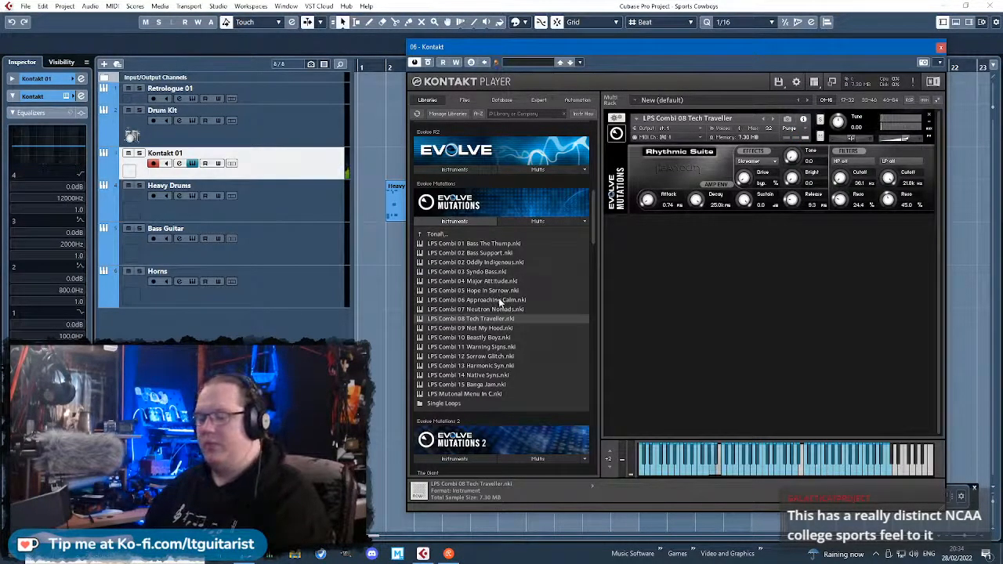
Audition several notes of the Tech Traveller instrument and close Kontakt.
click(707, 469)
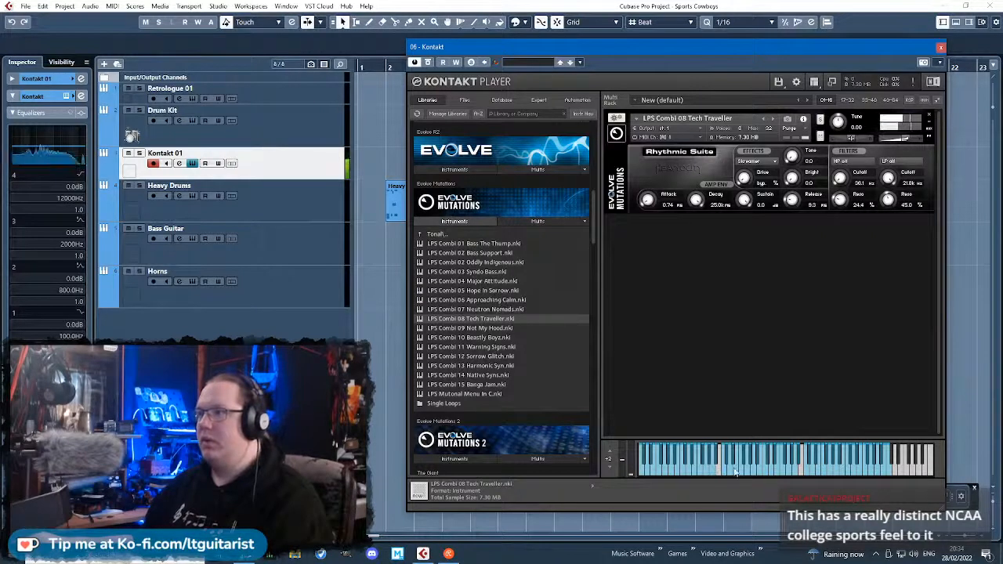
click(693, 470)
click(742, 473)
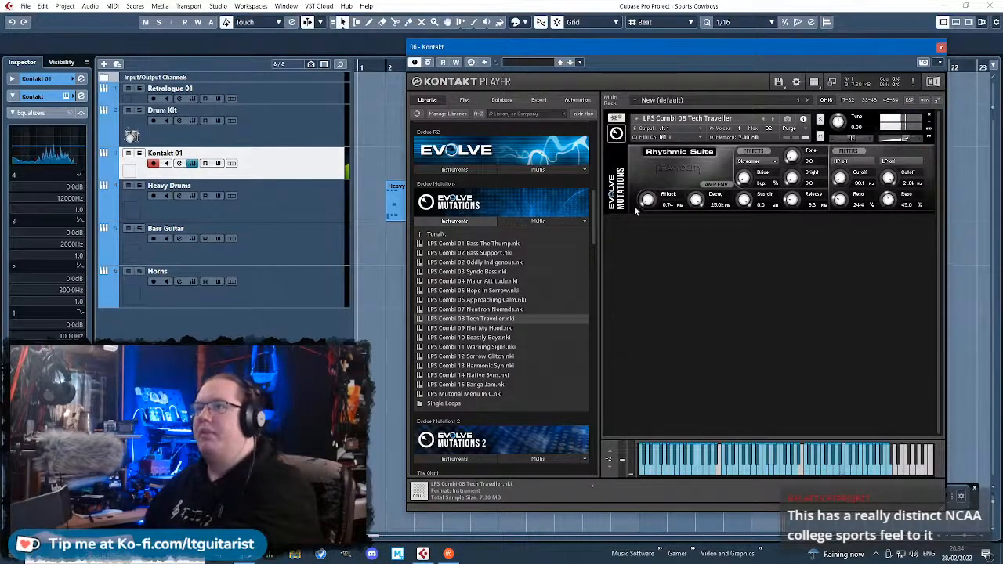
click(939, 47)
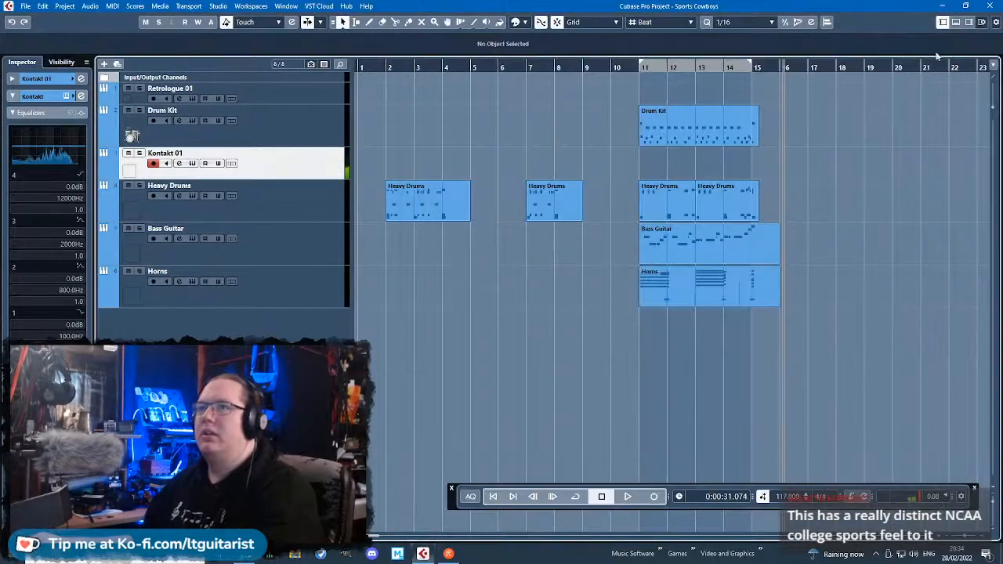
Move the Retrologue 01 track below Horns and increase its track height.
drag(253, 87, 259, 388)
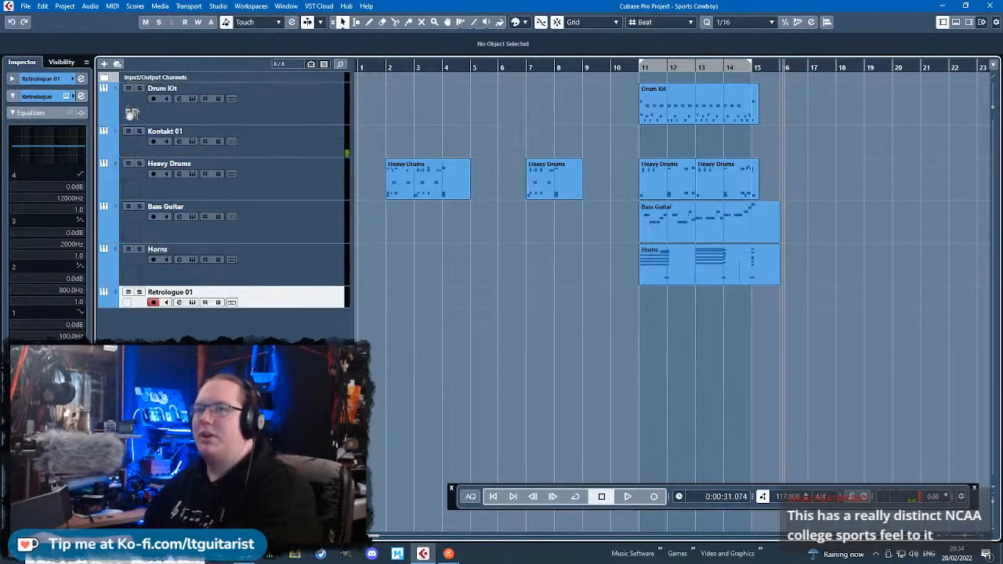
drag(257, 308, 261, 371)
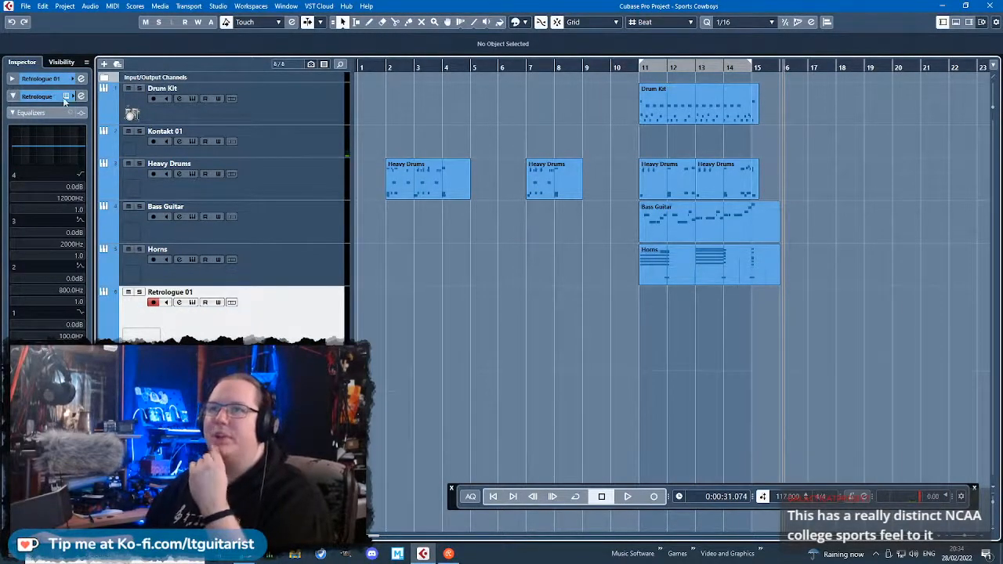
Open the Retrologue 01 synth, switch it to mono and set its filter shape to LP12.
click(66, 96)
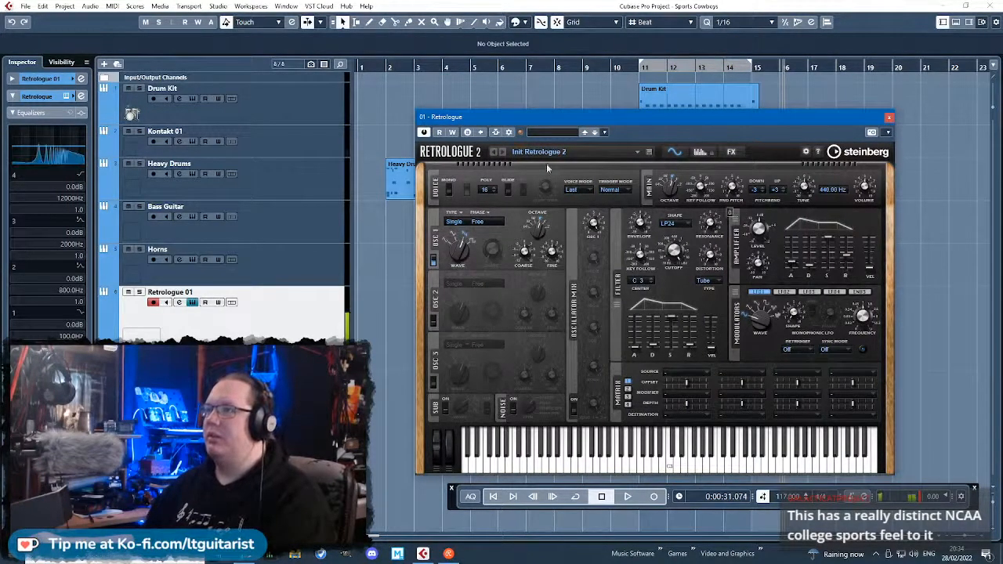
click(446, 190)
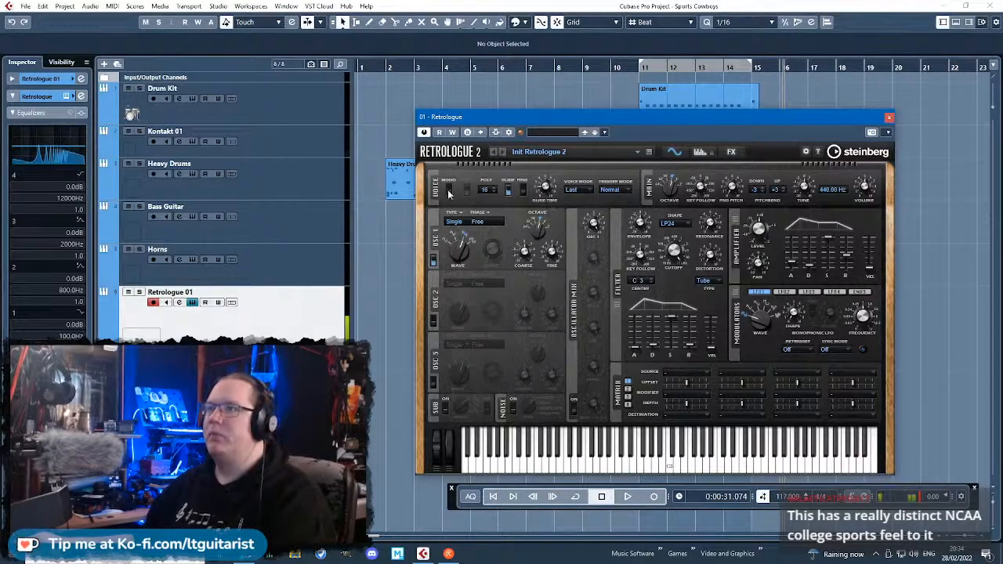
click(672, 223)
click(696, 257)
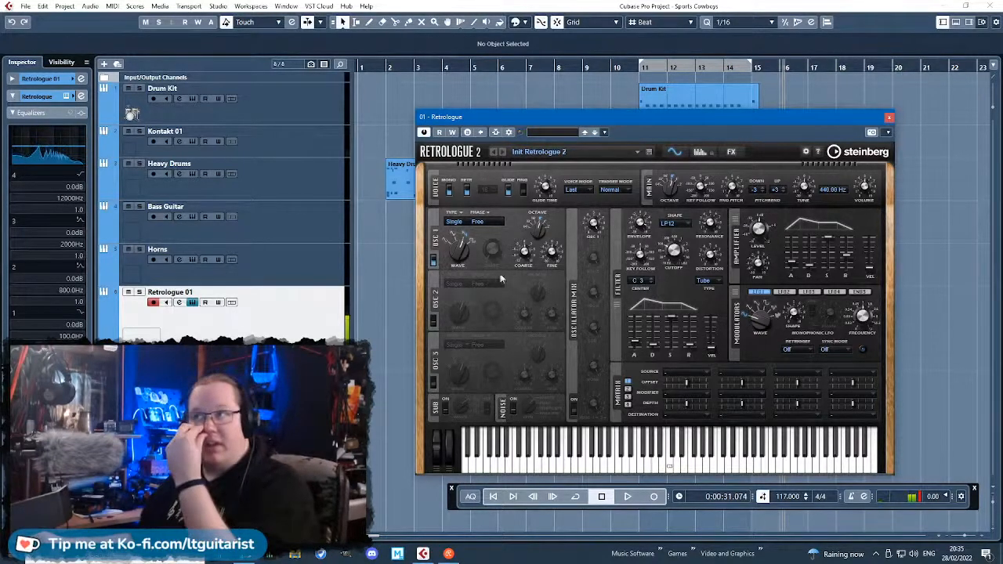
Enable Retrologue's arpeggiator with a 16-step pattern at velocity 127.
click(731, 151)
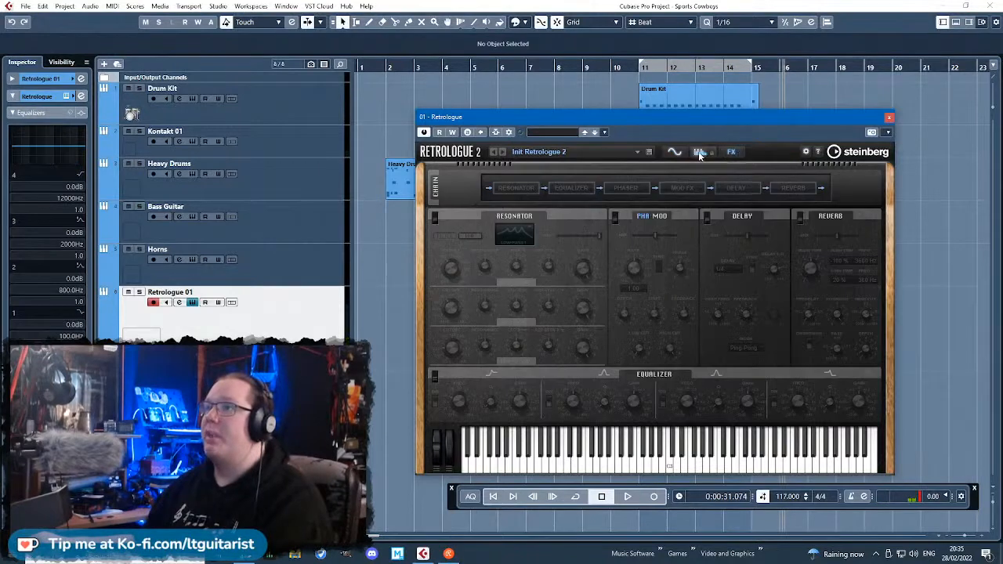
click(699, 152)
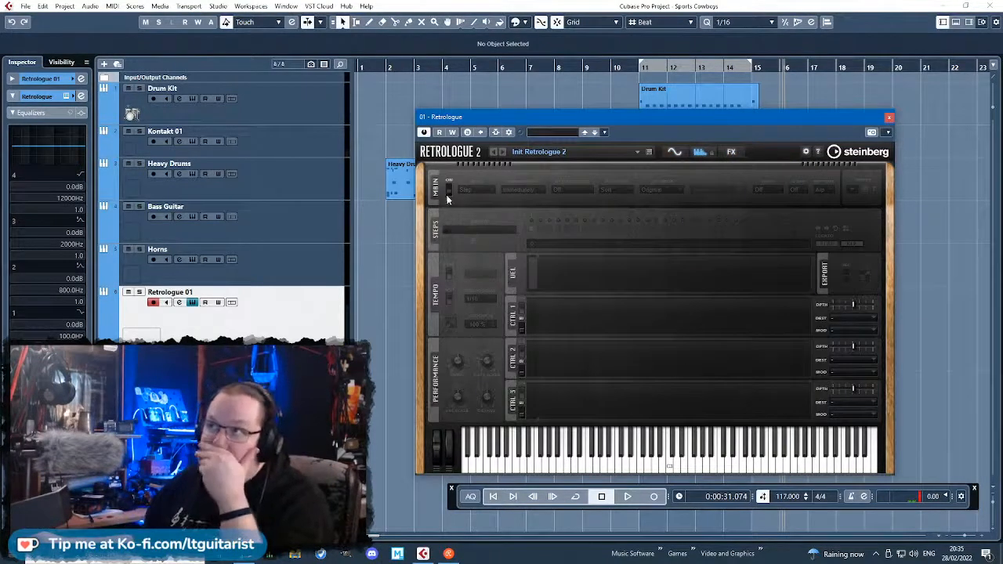
drag(537, 259, 665, 264)
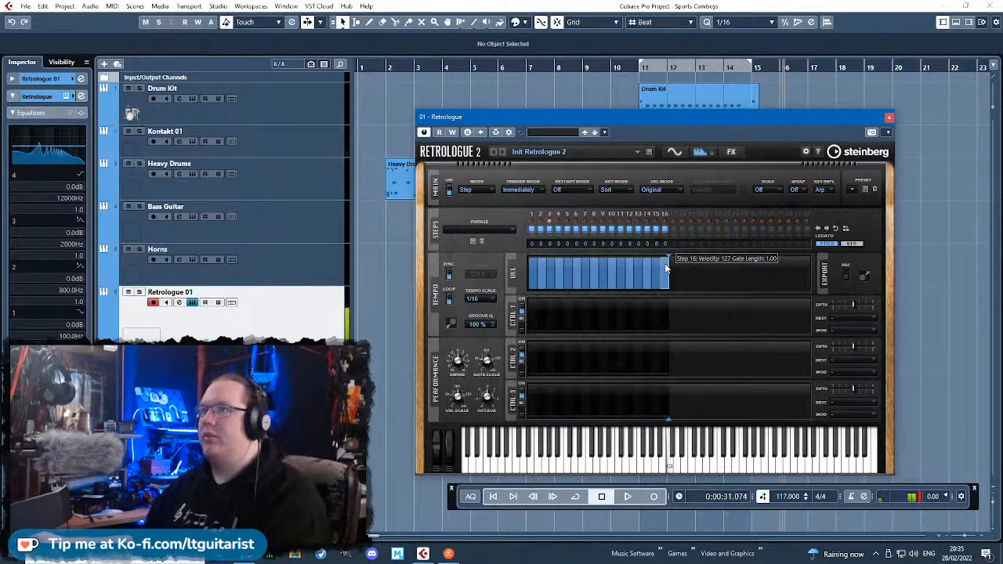
Transpose arpeggiator step 2 by -2 and vary the velocities, leaving steps 1, 5, 8 and 11 full and setting steps 6 and 9 to 98.
click(542, 266)
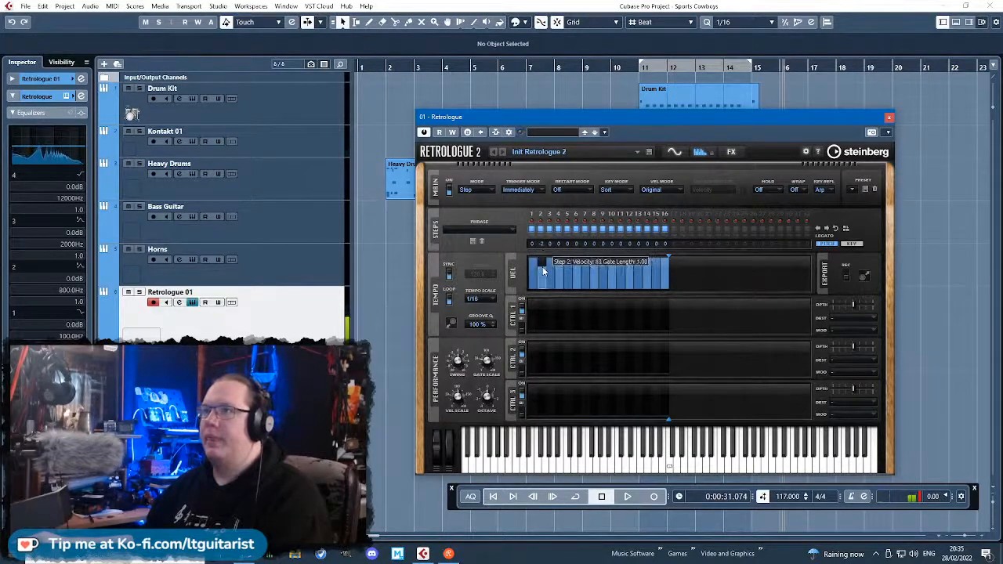
click(542, 274)
click(550, 268)
click(560, 274)
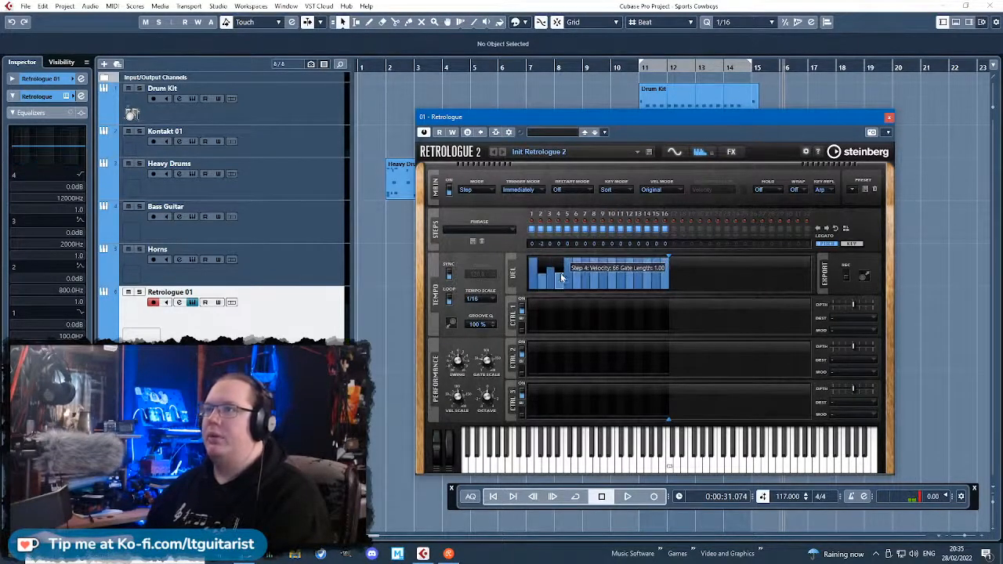
click(577, 264)
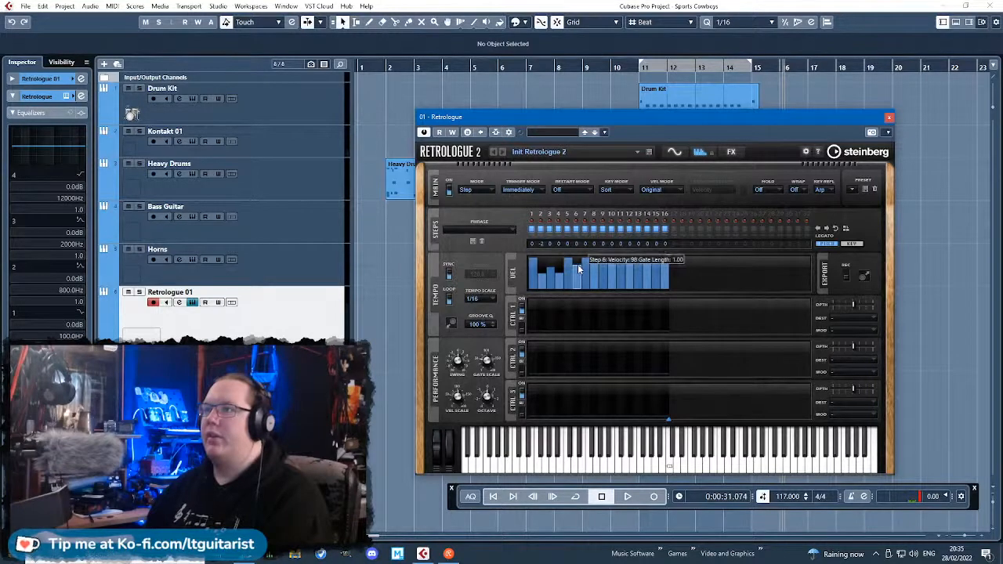
click(585, 274)
click(602, 264)
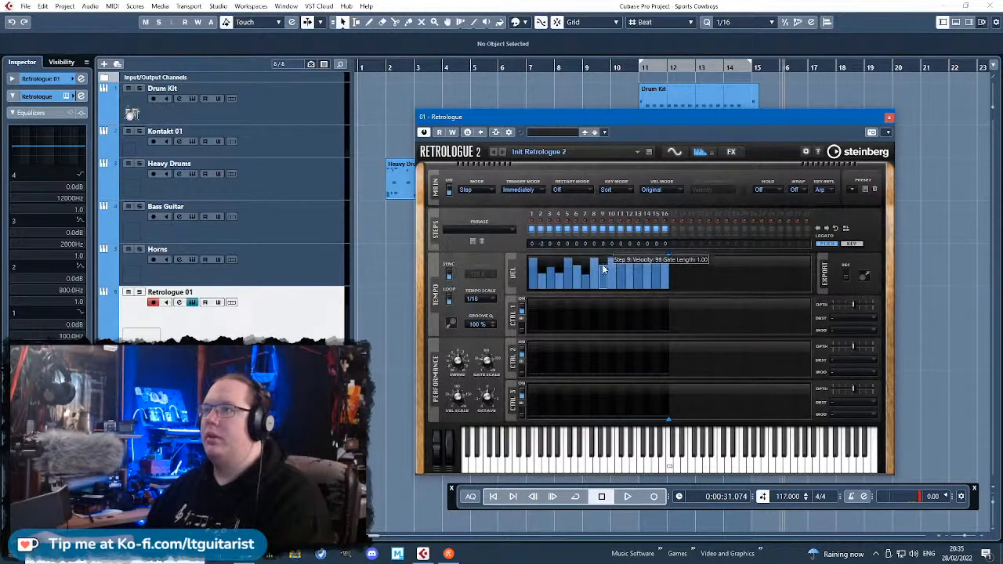
click(613, 275)
click(631, 262)
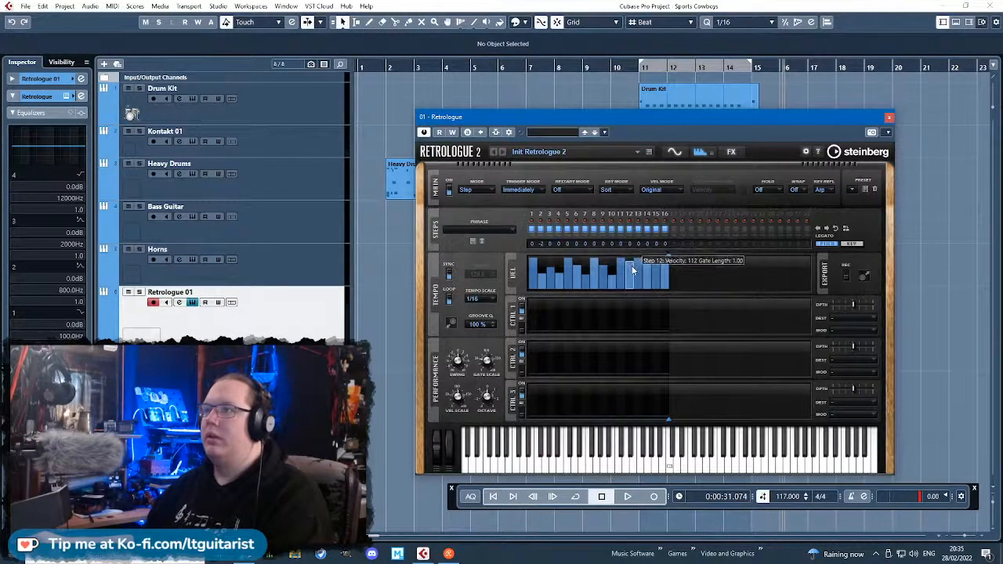
Transpose arpeggiator steps 1 and 5 by -12, set step 3 to 4 and raise step 4.
scroll(632, 265, down, 1)
scroll(639, 275, down, 4)
scroll(649, 267, down, 2)
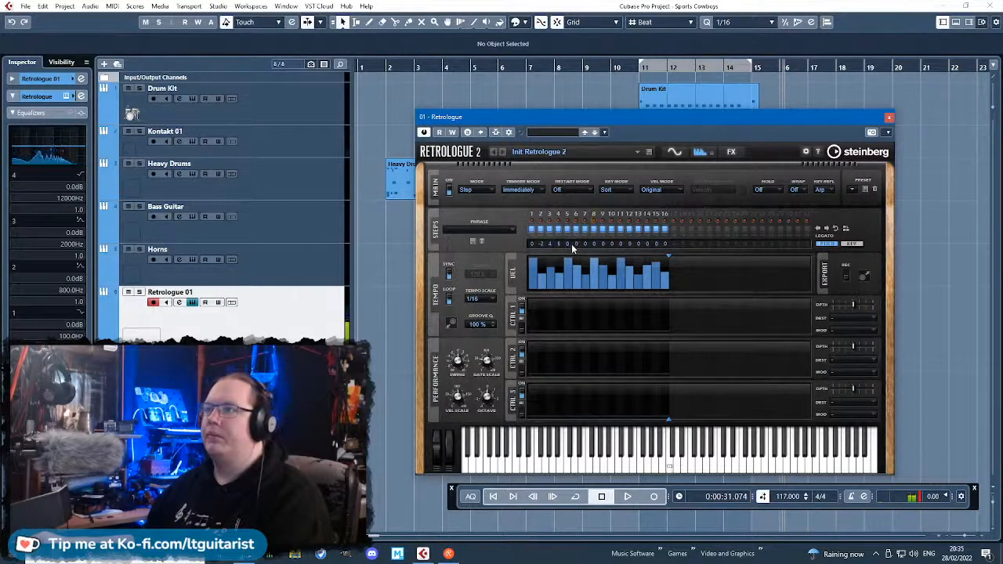
drag(572, 244, 574, 266)
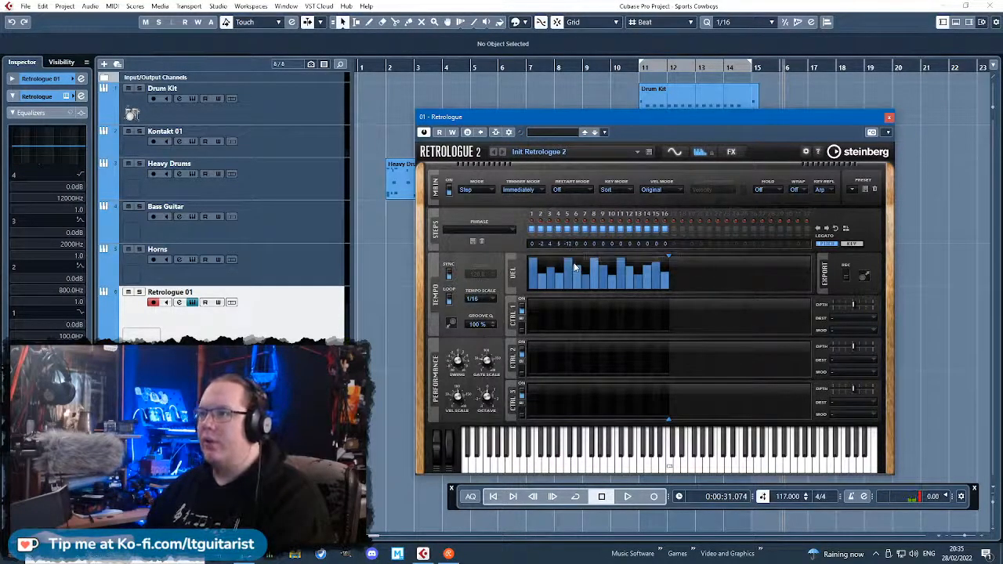
drag(532, 244, 545, 269)
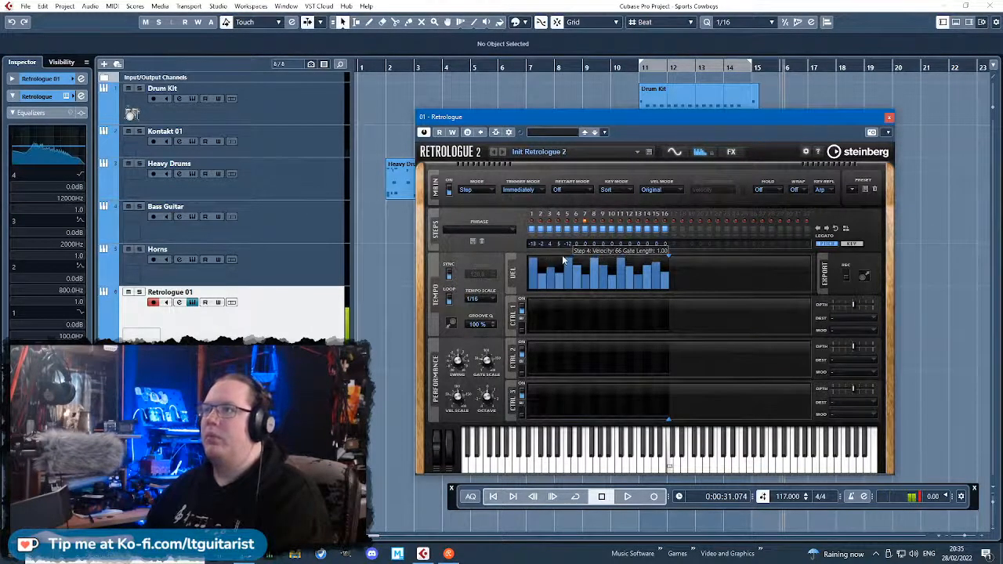
Turn off Retrologue's mono and glide modes, check the effects section and return to the arpeggiator.
click(672, 152)
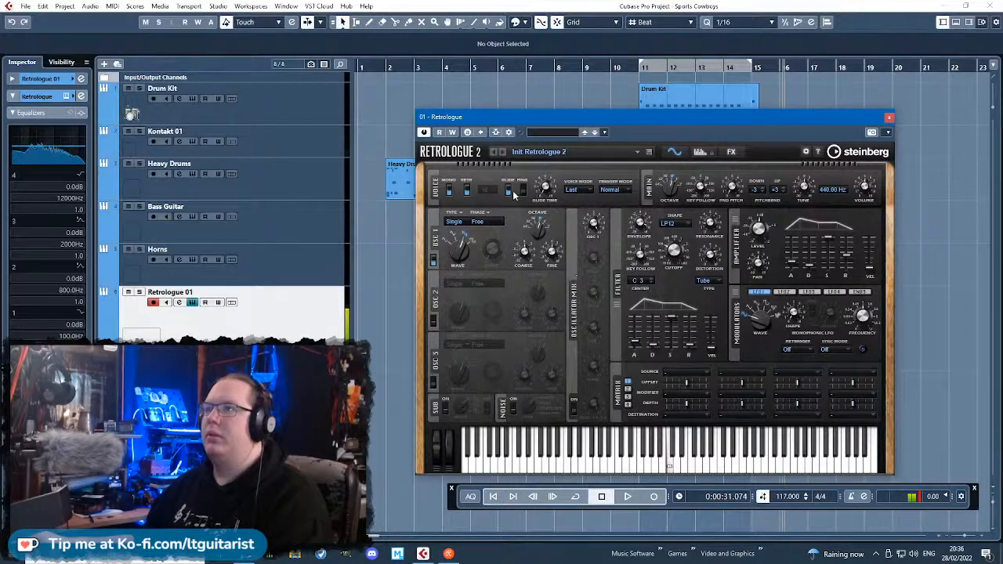
click(509, 192)
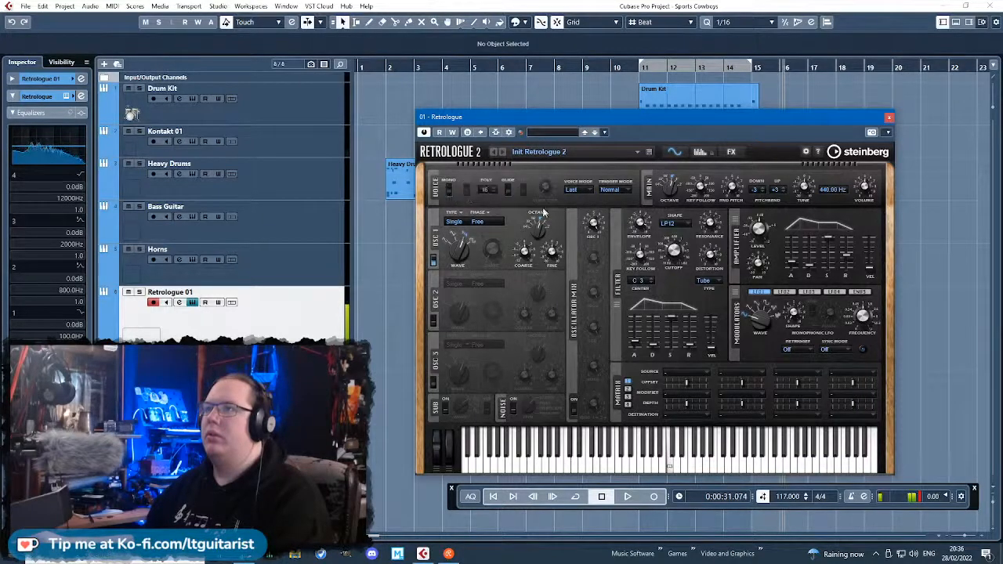
click(731, 152)
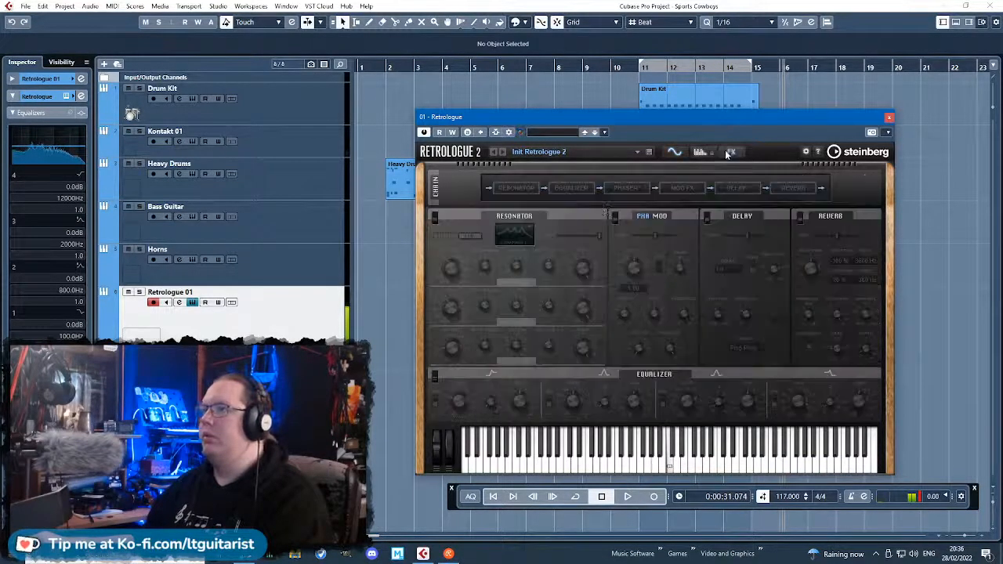
click(696, 152)
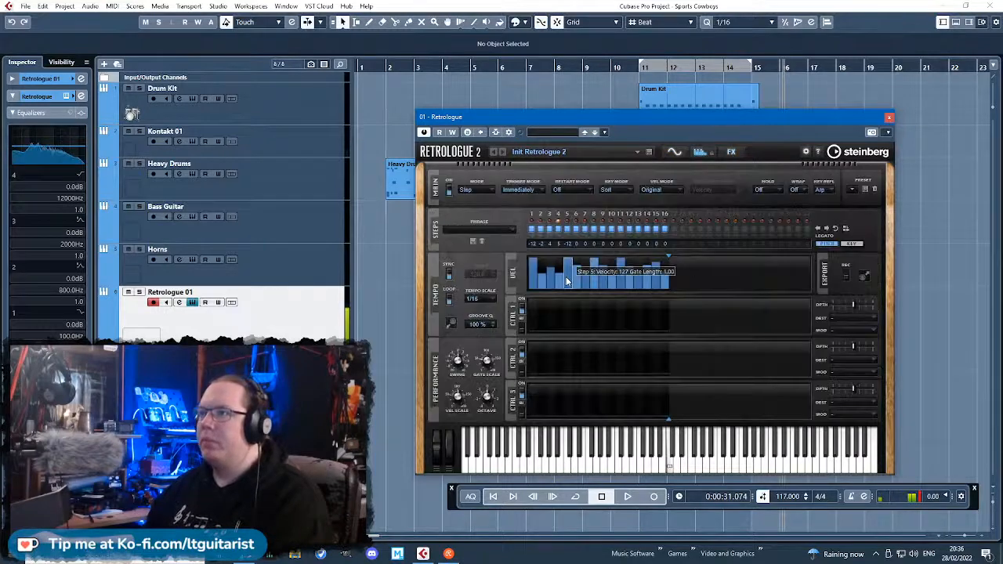
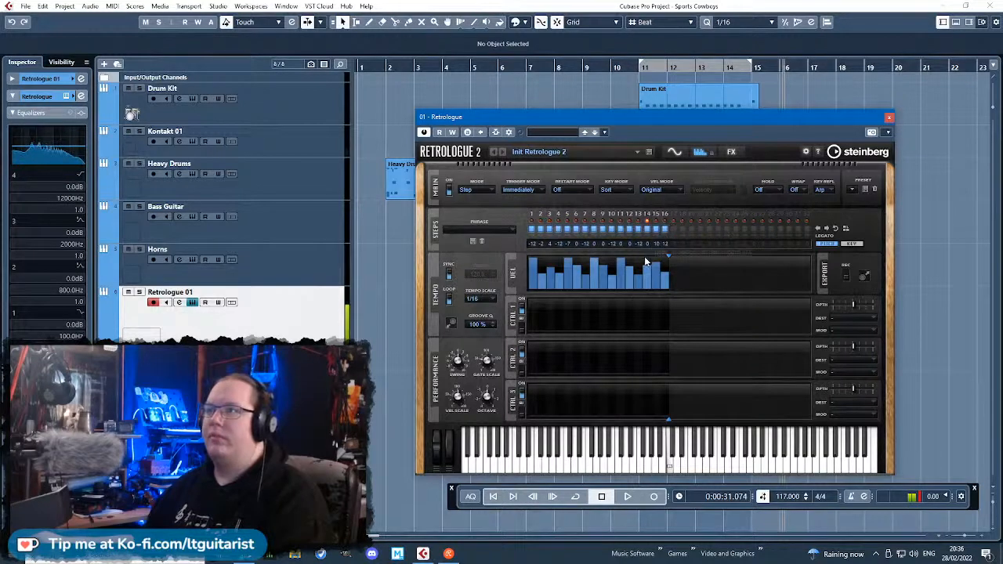
Set the arpeggiator transposition to -2 on step 9, 4 on step 12, 3 on step 15 and 0 on step 16.
drag(658, 244, 658, 247)
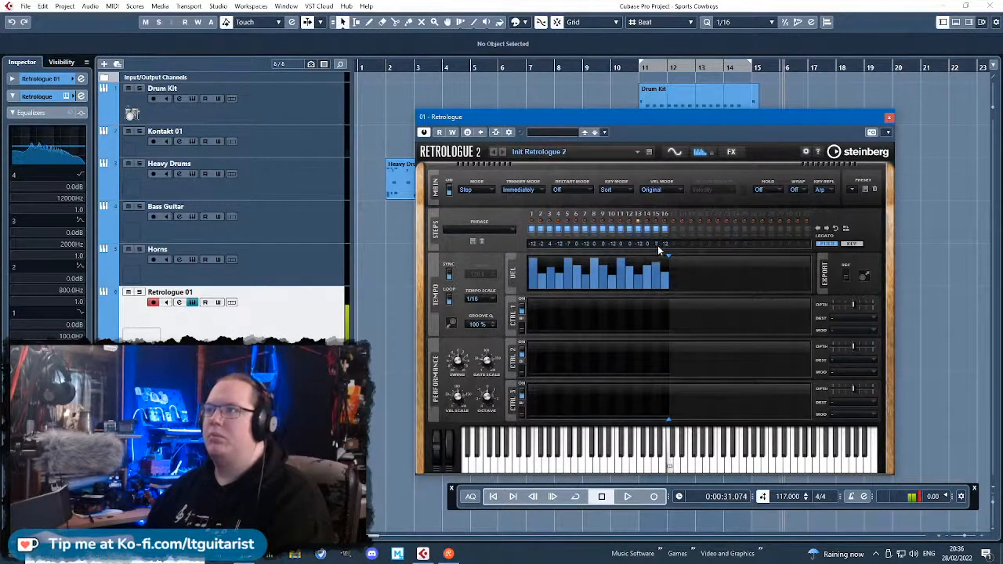
drag(657, 245, 658, 249)
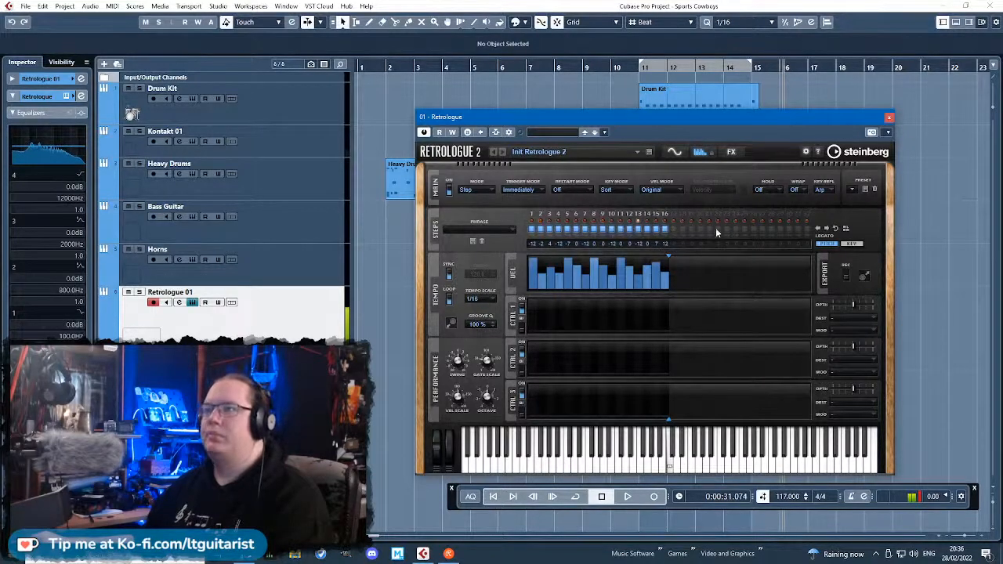
drag(628, 245, 637, 238)
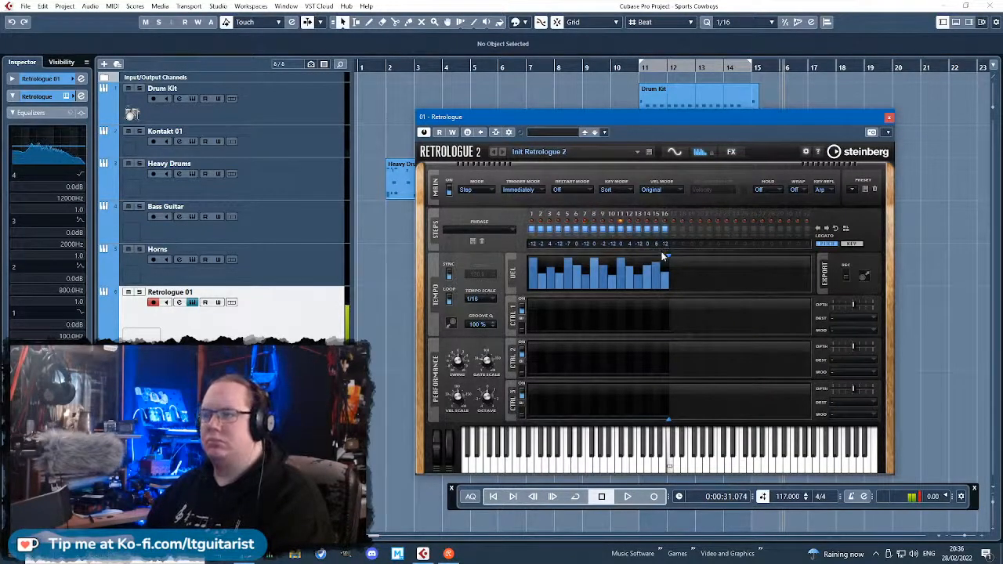
drag(667, 244, 665, 262)
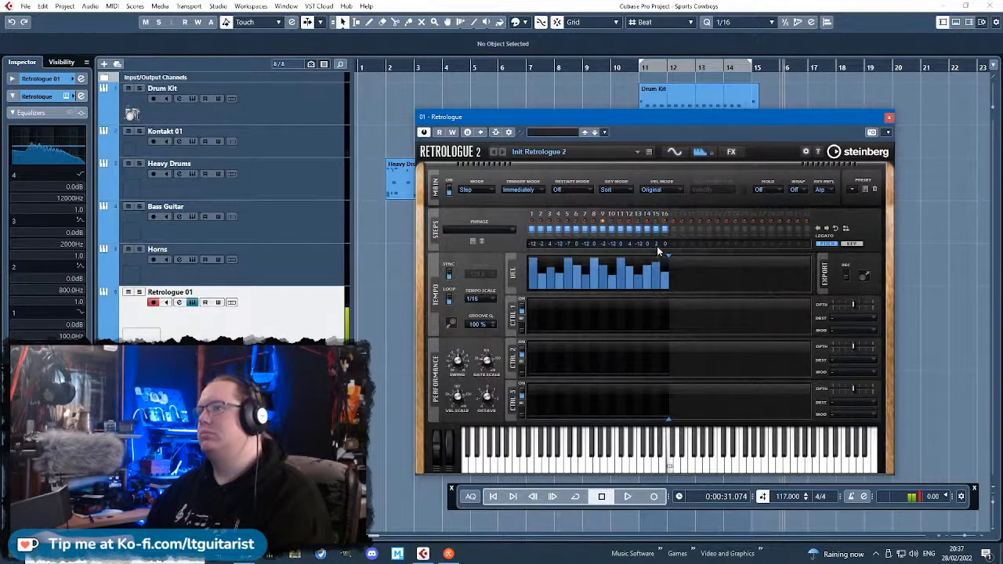
drag(656, 246, 657, 249)
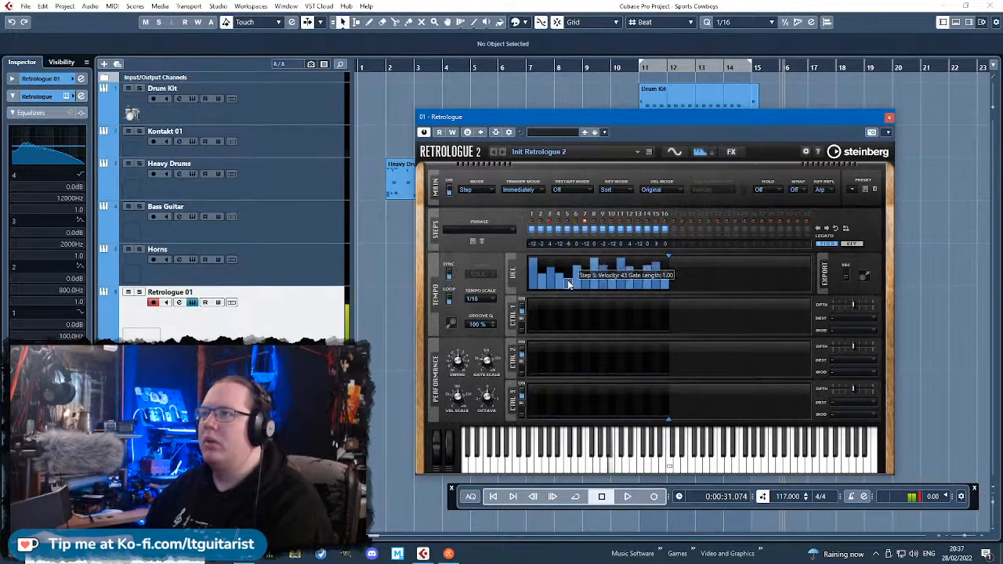
Switch off arpeggiator steps 5, 9 and 14, keeping steps 10 to 13 active.
click(567, 229)
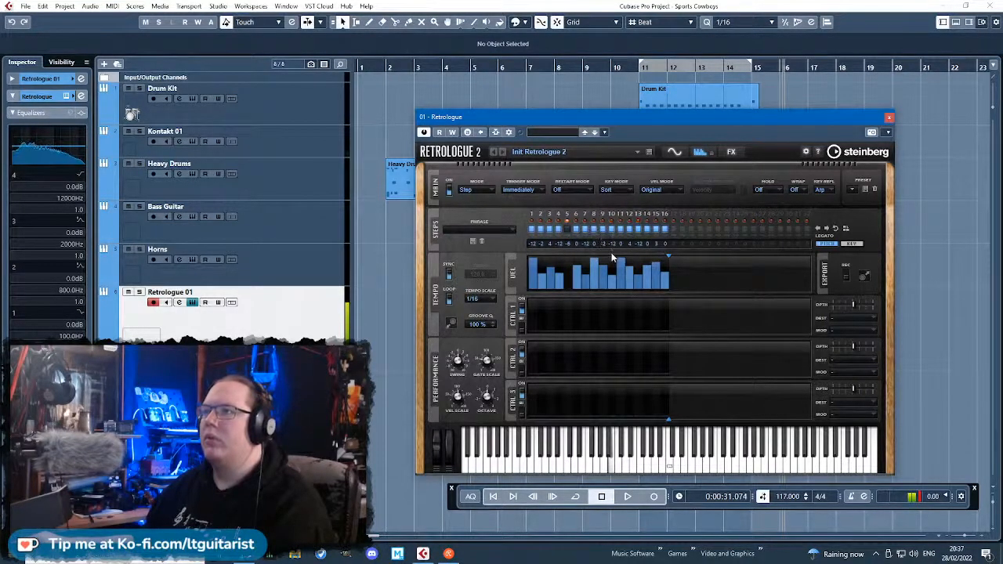
click(629, 230)
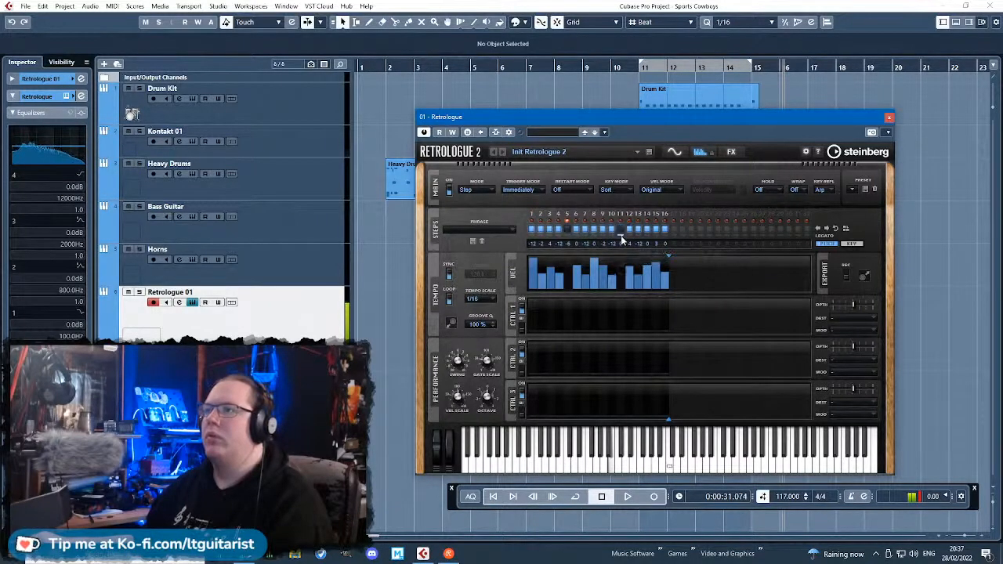
click(612, 230)
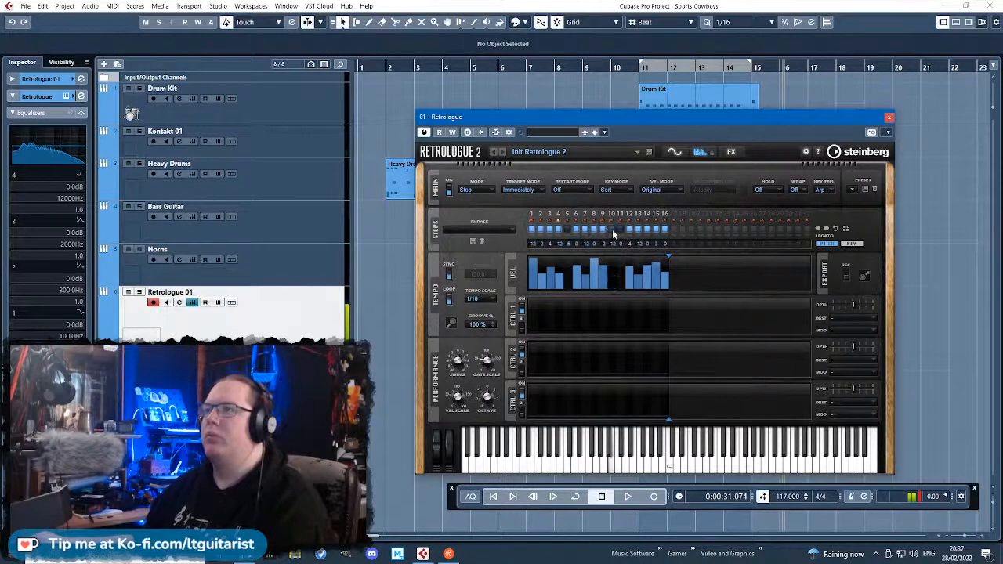
click(612, 231)
click(620, 230)
click(637, 231)
click(637, 229)
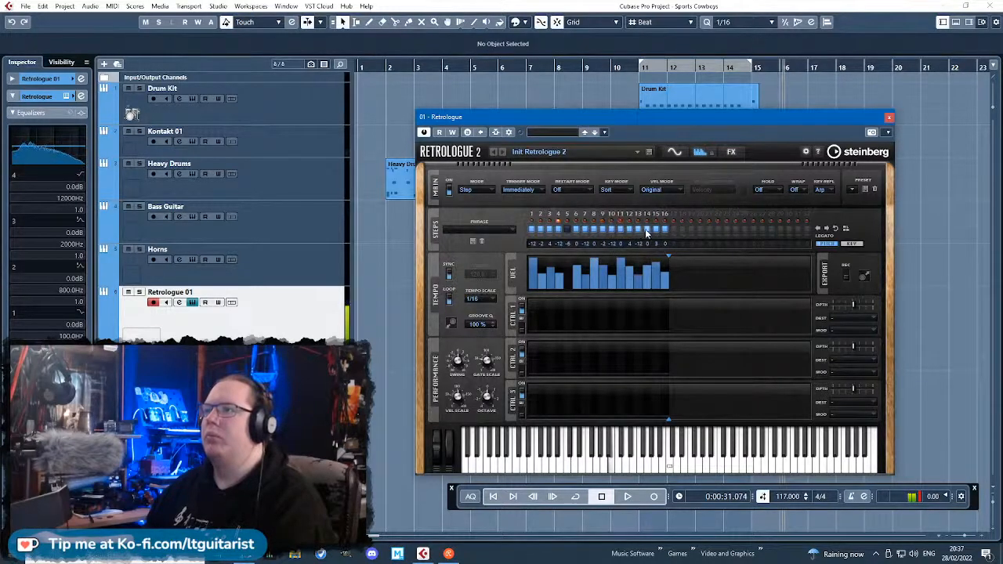
click(644, 229)
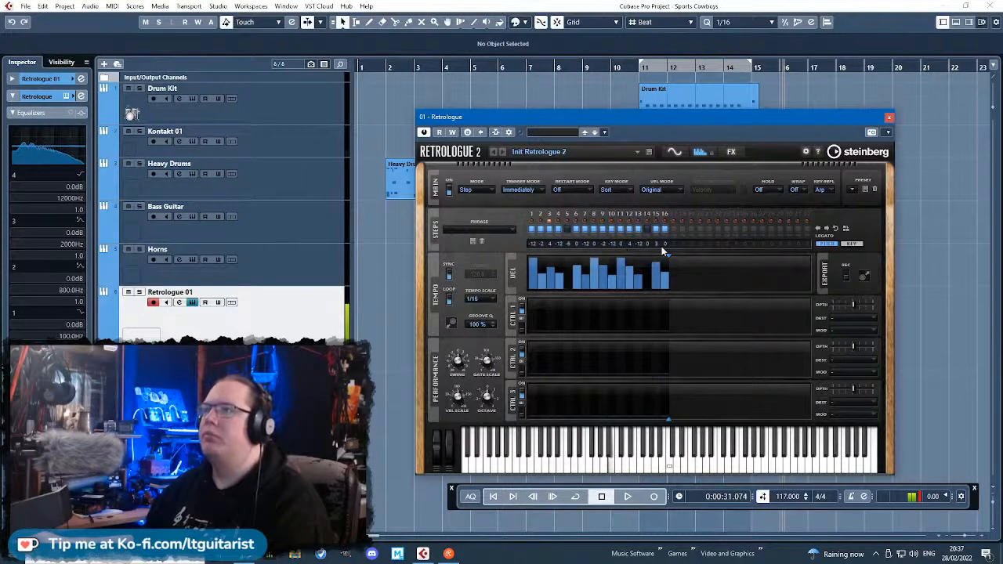
click(619, 229)
click(619, 229)
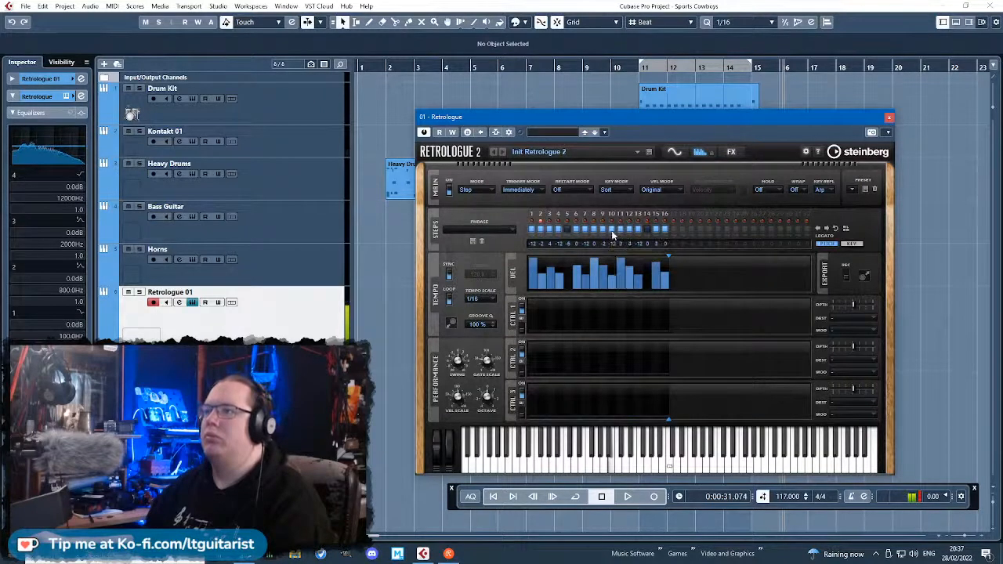
click(603, 230)
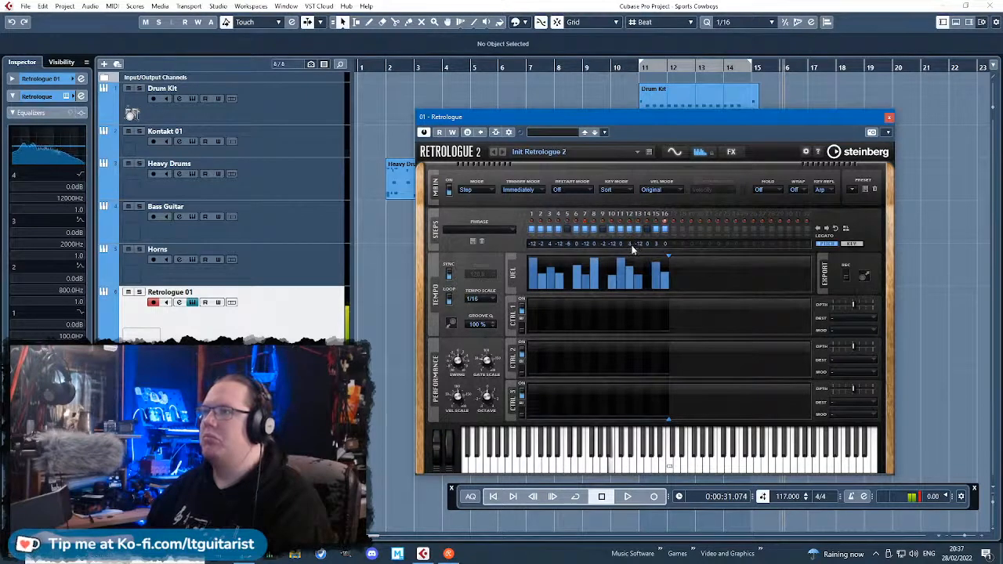
Transpose arpeggiator step 12 by -2, and try step 5 at velocity 75 before switching it off again.
mouse_move(635, 256)
mouse_down()
mouse_move(643, 281)
mouse_move(559, 288)
mouse_move(569, 270)
mouse_up()
click(569, 271)
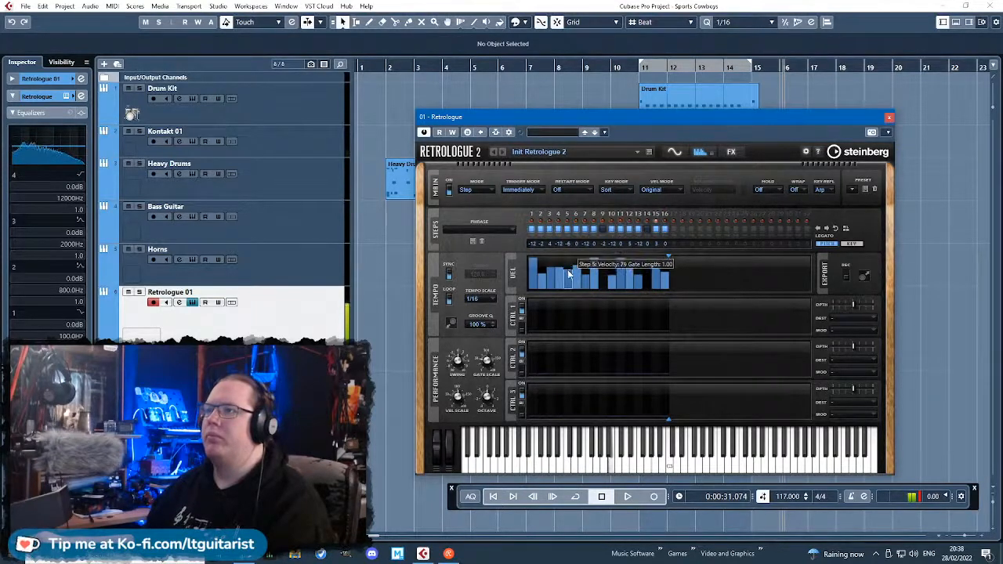
click(567, 231)
drag(561, 268, 578, 271)
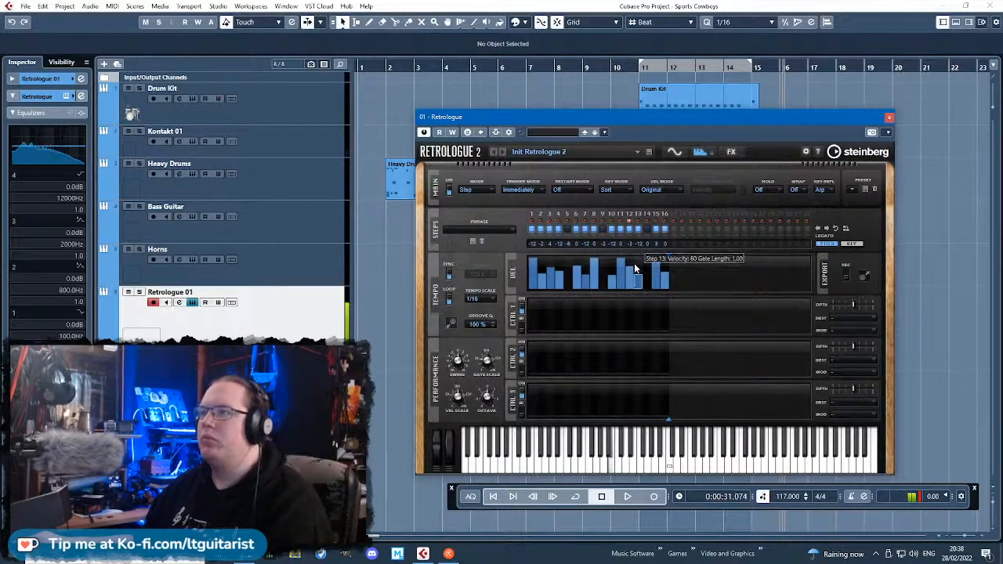
Enable Retrologue's oscillators 2 and 3, and change oscillator 2's waveform and octave.
click(674, 153)
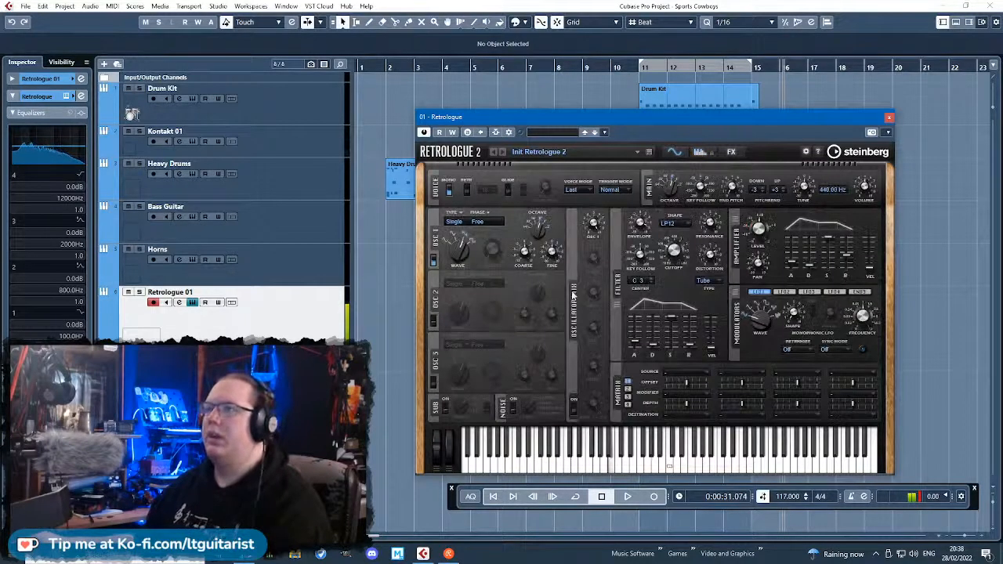
click(433, 320)
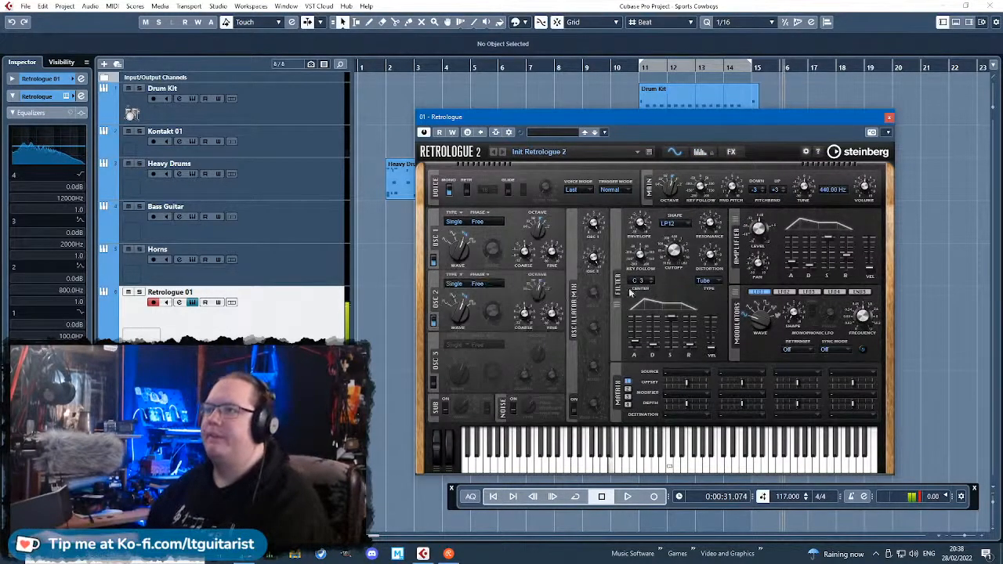
click(470, 300)
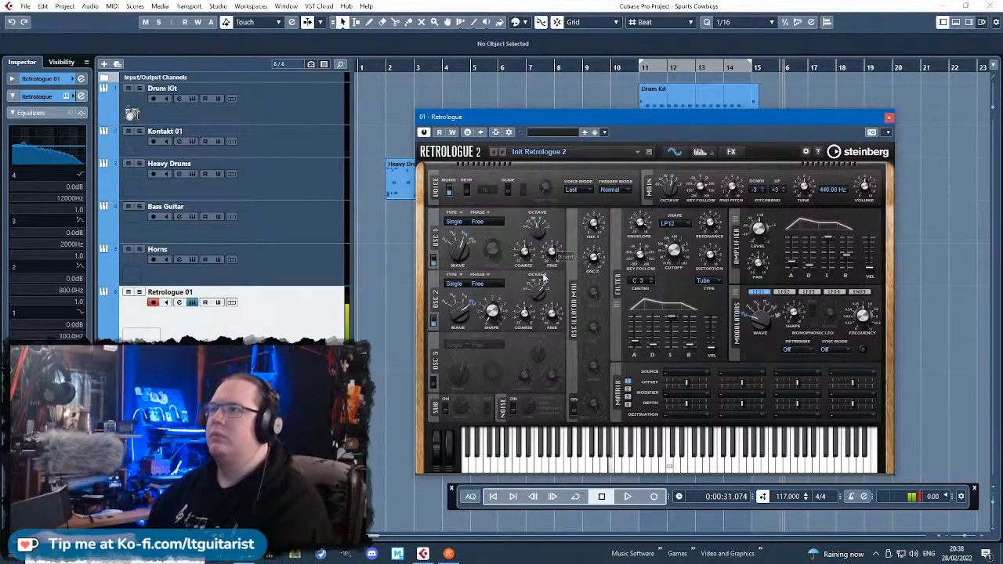
click(435, 384)
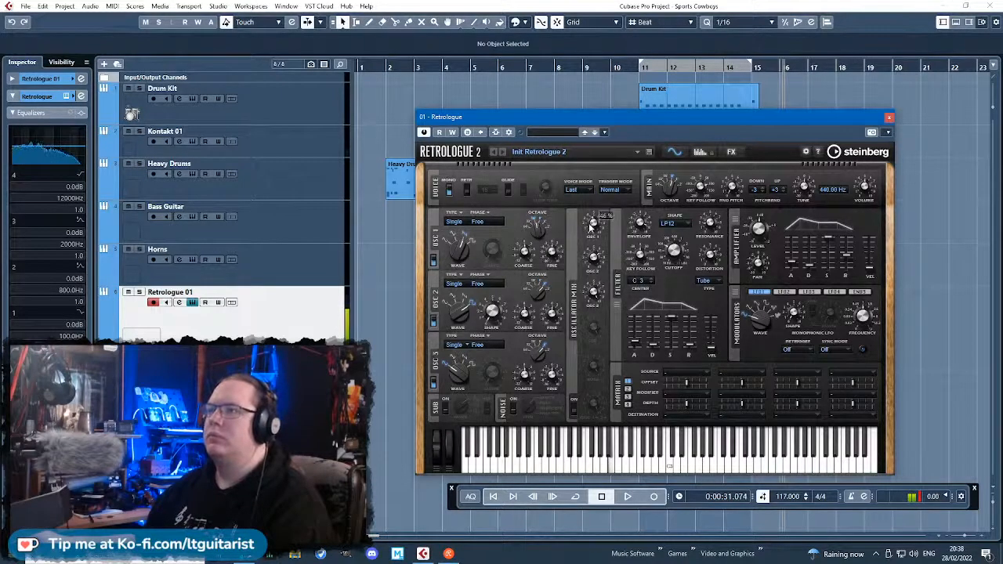
Adjust oscillator 1's mix level and the oscillator fine tuning, add white noise, and raise the filter envelope's decay and release.
drag(591, 226, 591, 241)
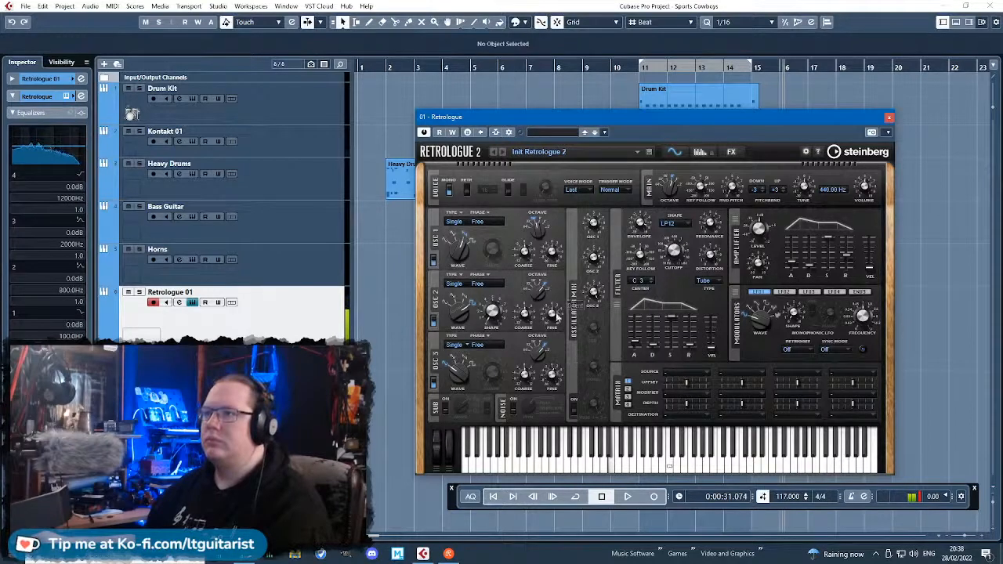
drag(555, 312, 564, 265)
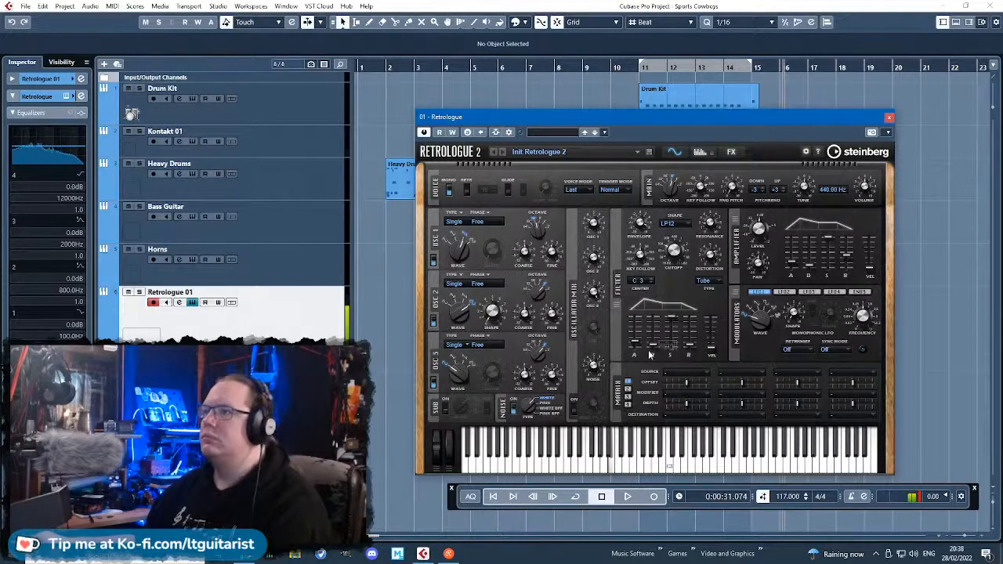
drag(652, 346, 693, 327)
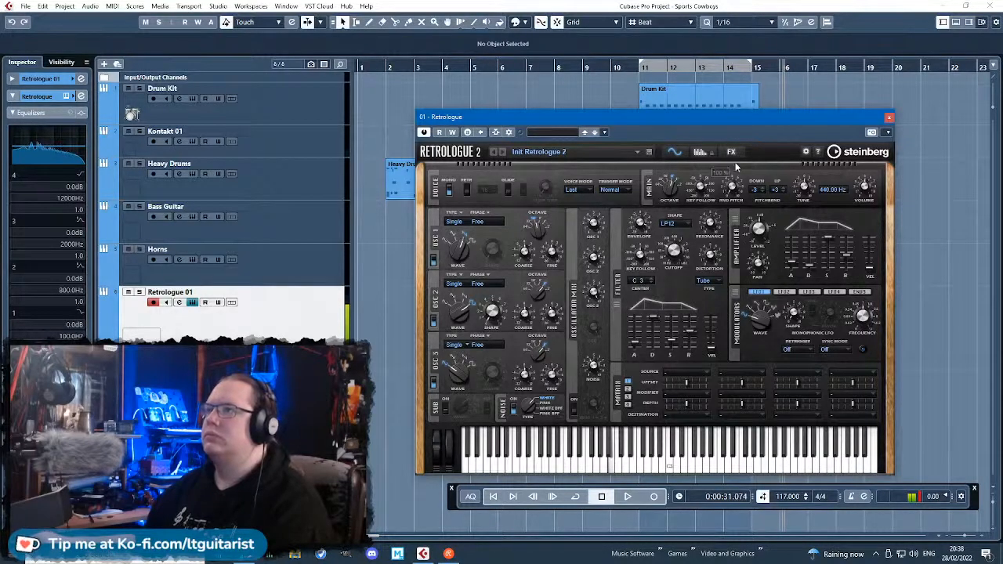
Switch off arpeggiator step 13 and turn step 14 back on, transposed by -12.
click(731, 151)
click(699, 153)
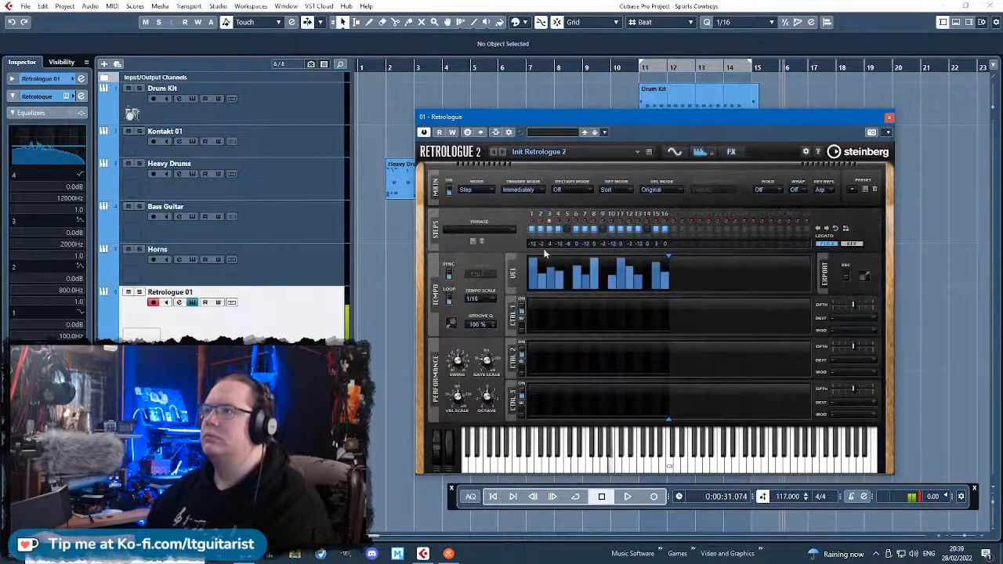
click(638, 229)
click(647, 228)
click(648, 229)
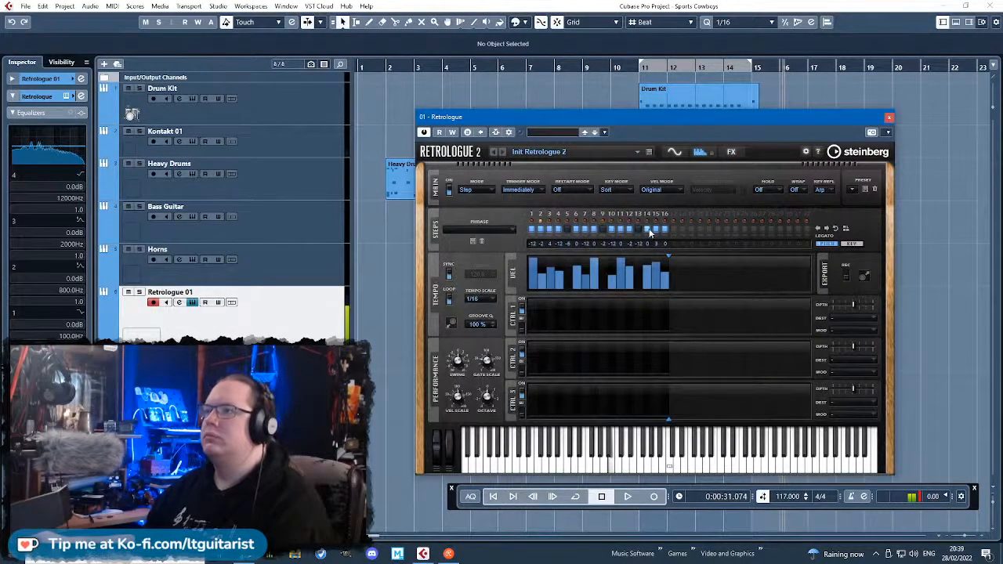
click(648, 229)
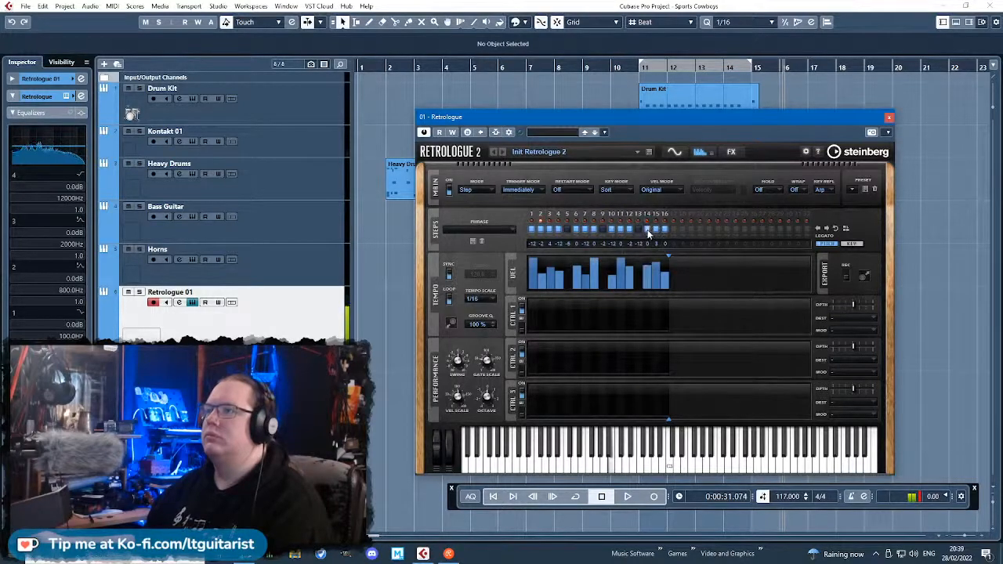
click(658, 229)
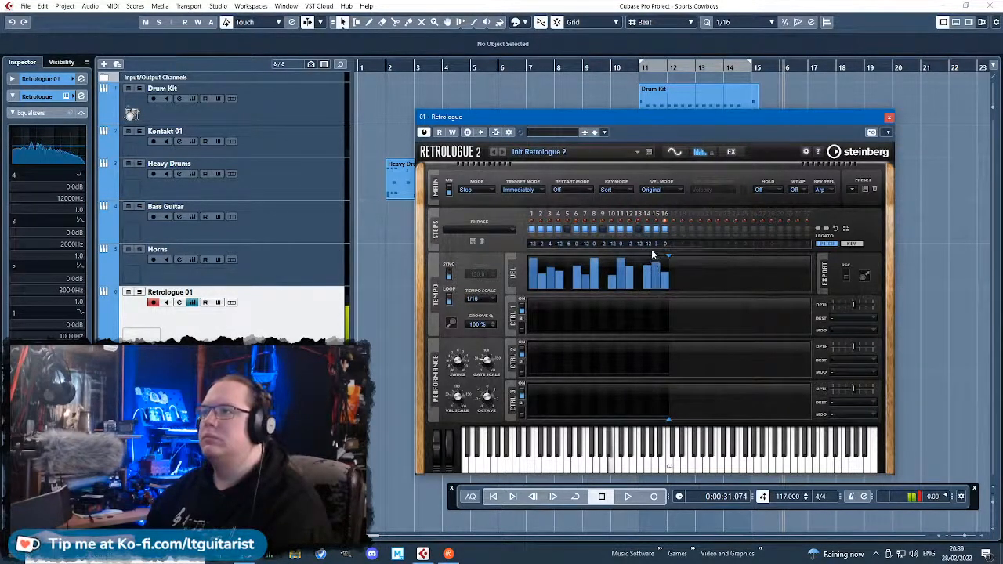
Turn on glide and retrigger and lengthen the filter envelope's attack to 743 ms, keeping the LP12 filter shape.
click(731, 151)
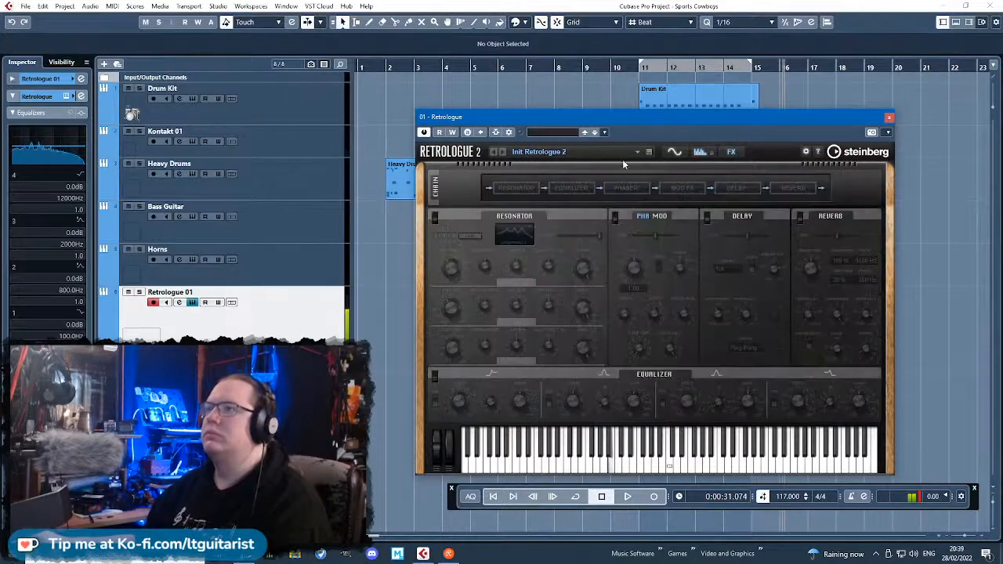
click(673, 152)
click(508, 190)
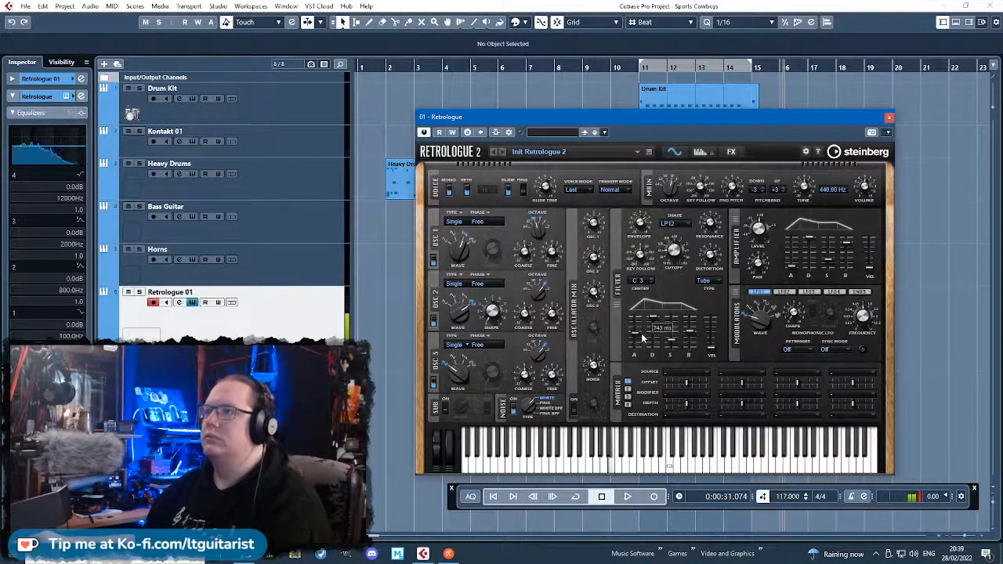
click(672, 225)
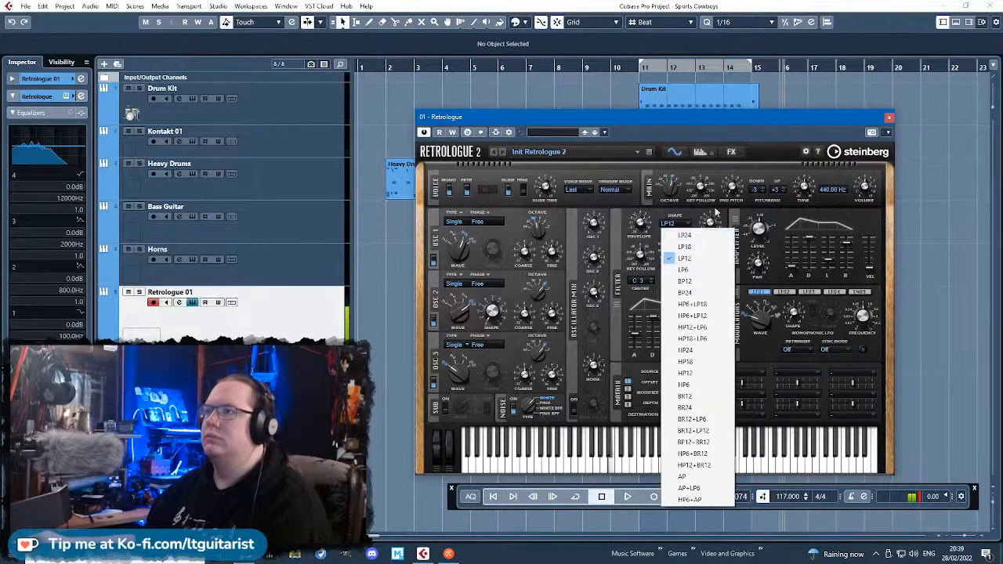
click(716, 211)
Switch off arpeggiator step 7 and transpose step 8 by -12.
click(735, 153)
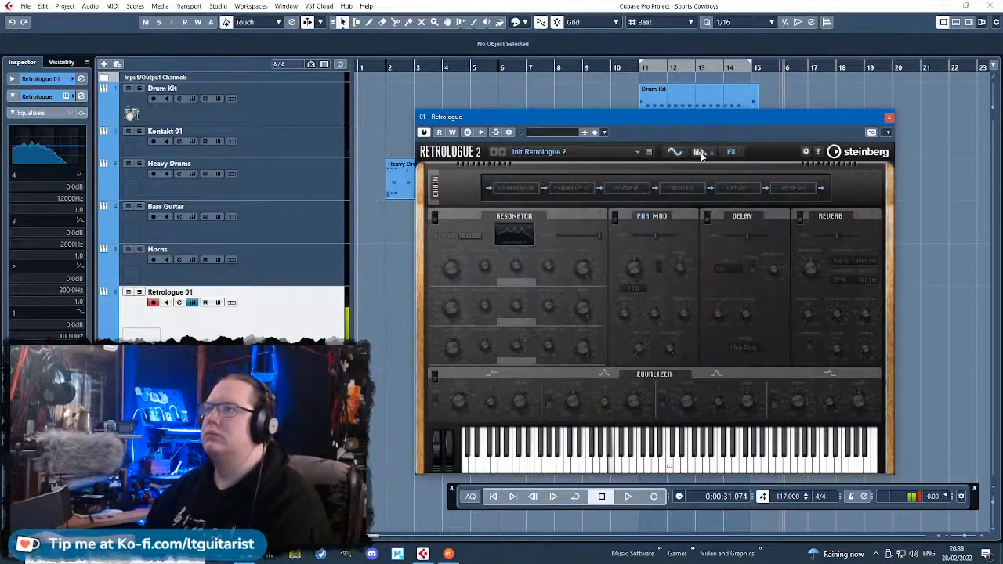
click(701, 153)
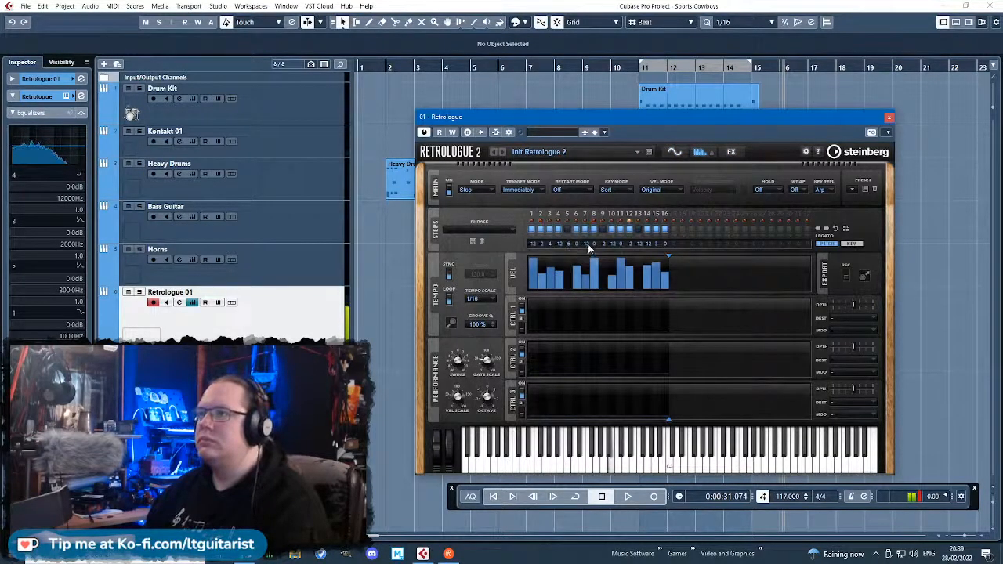
click(586, 232)
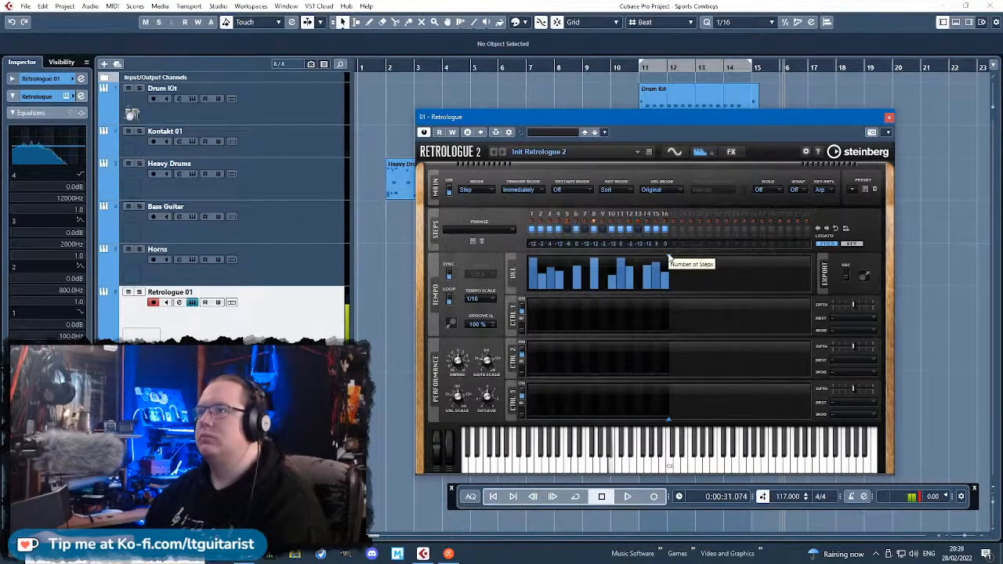
Try an 8-step pattern with step 3 switched off, adjust the swing and gate scale, and extend the pattern back to 16 steps.
drag(669, 258, 601, 259)
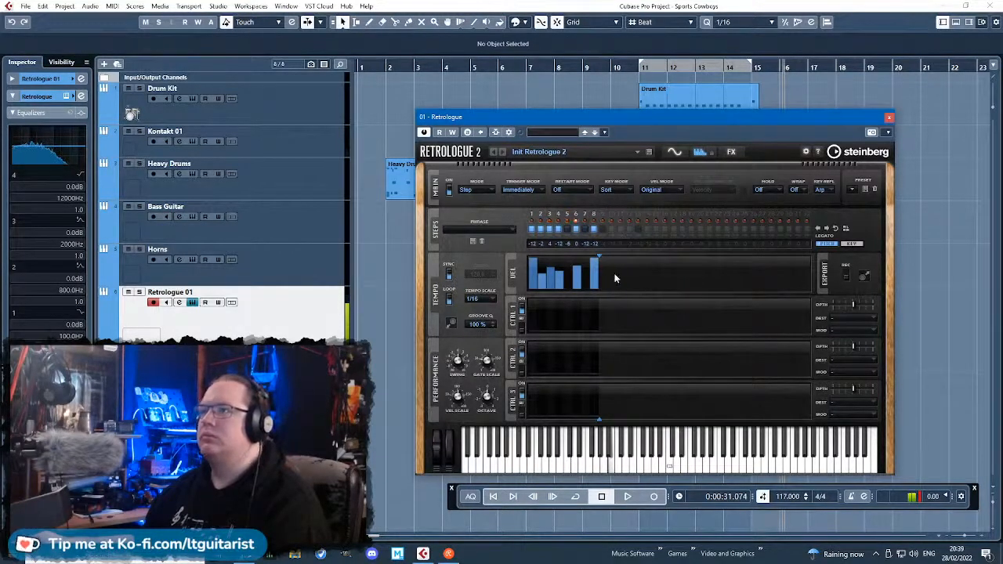
click(548, 230)
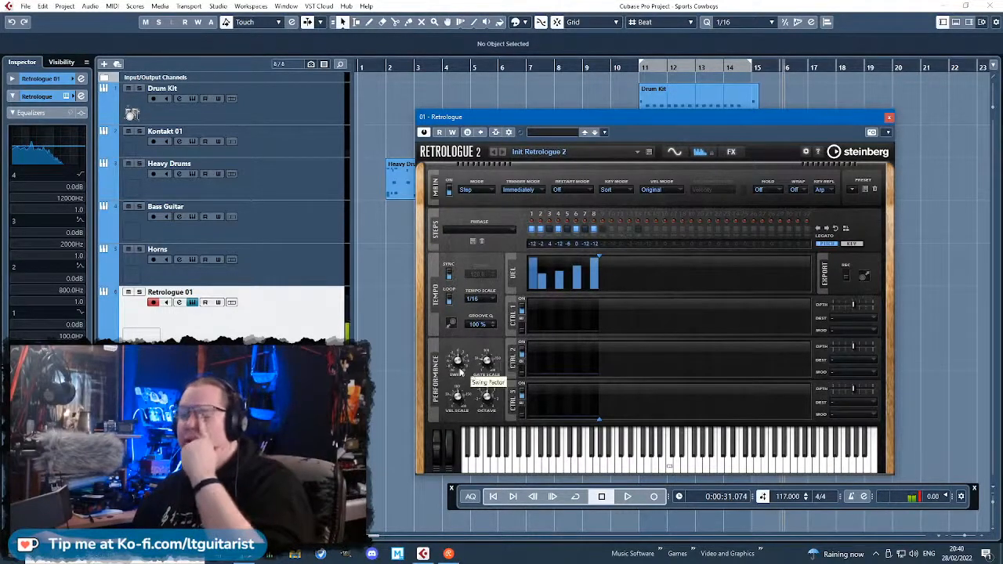
drag(458, 364, 490, 362)
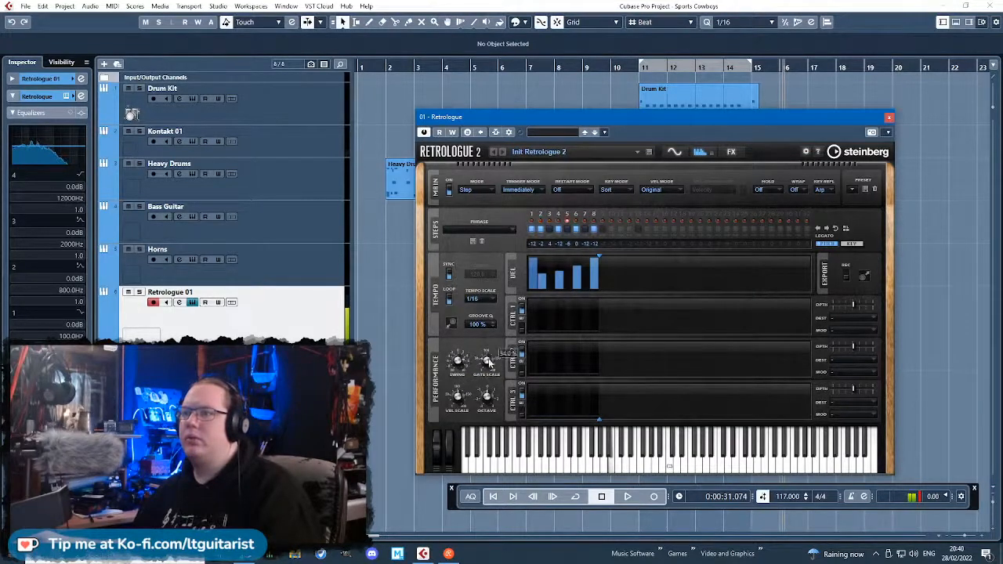
drag(600, 255, 671, 269)
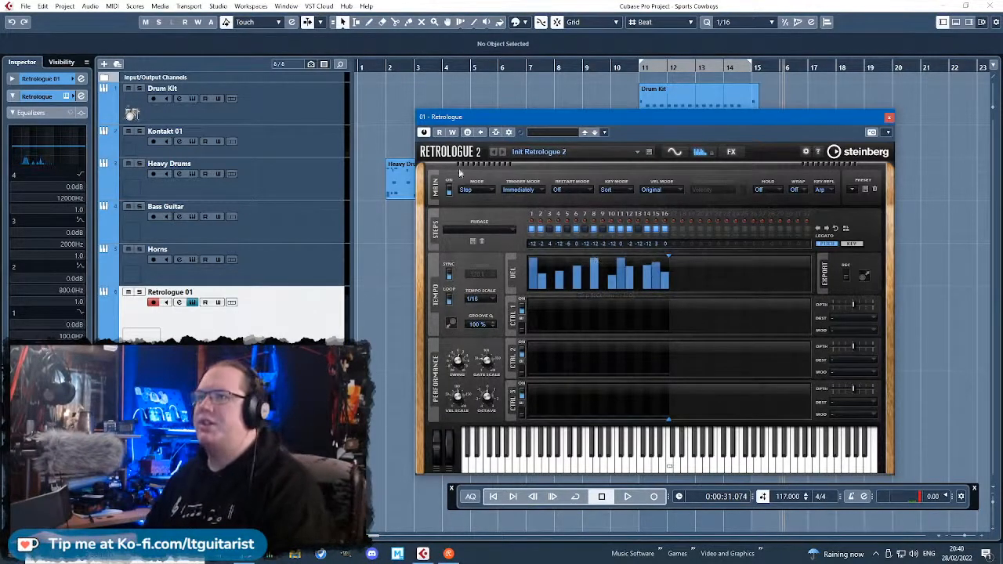
Switch off Retrologue's arpeggiator and close the instrument.
click(449, 191)
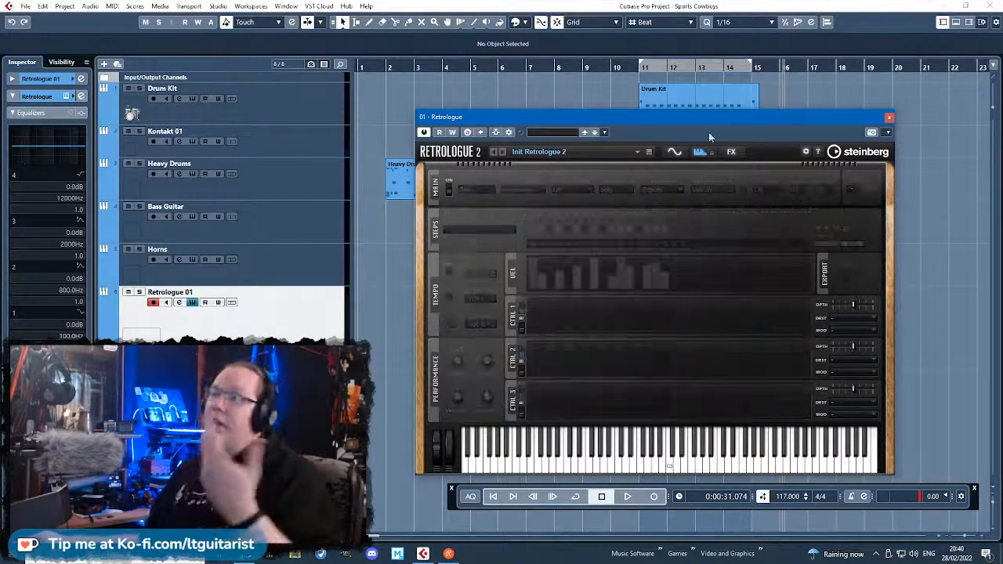
drag(883, 119, 887, 119)
click(890, 118)
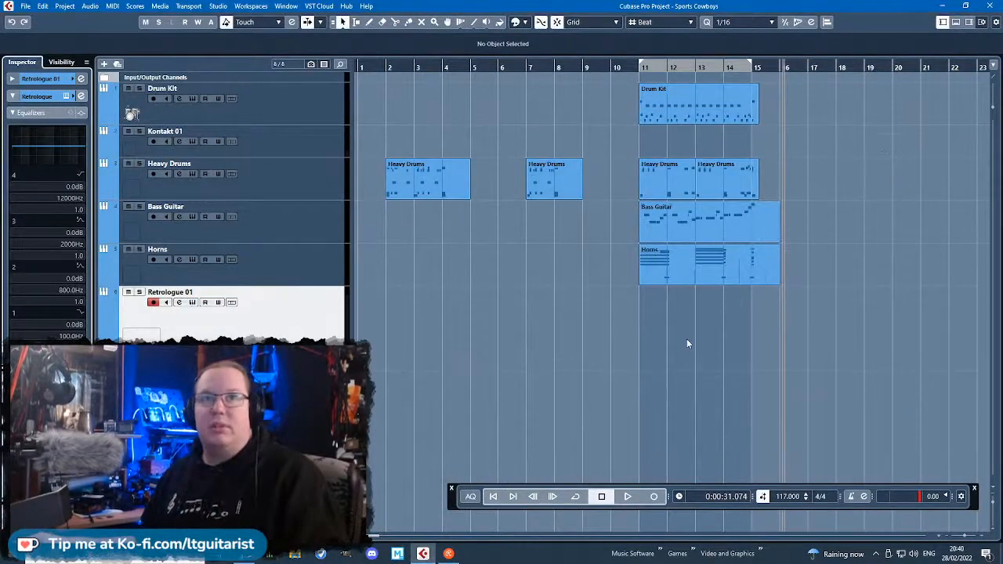
Create an empty four-bar part at bar 11 on the Retrologue 01 track and open it for note editing.
double_click(664, 332)
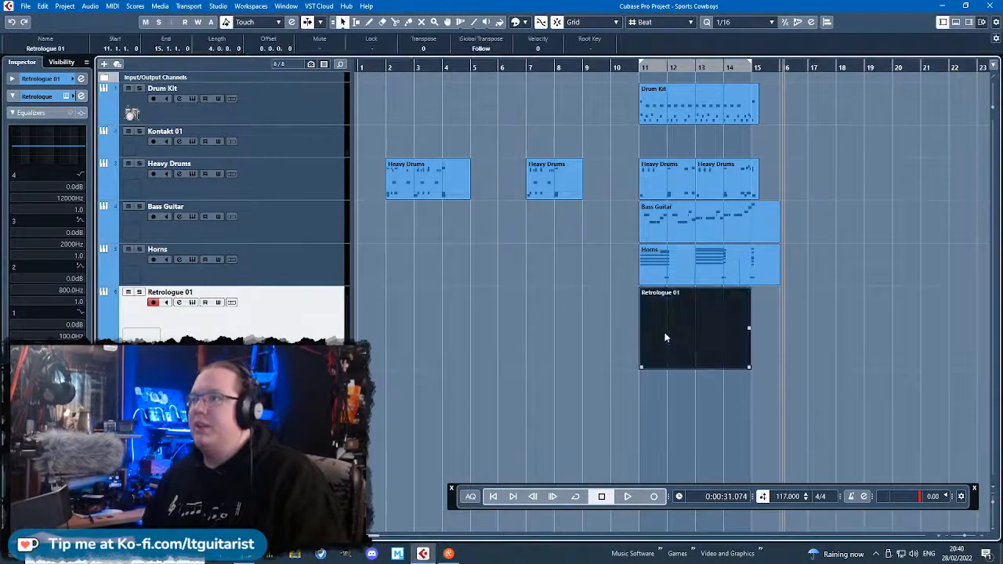
double_click(725, 355)
scroll(306, 298, left, 2)
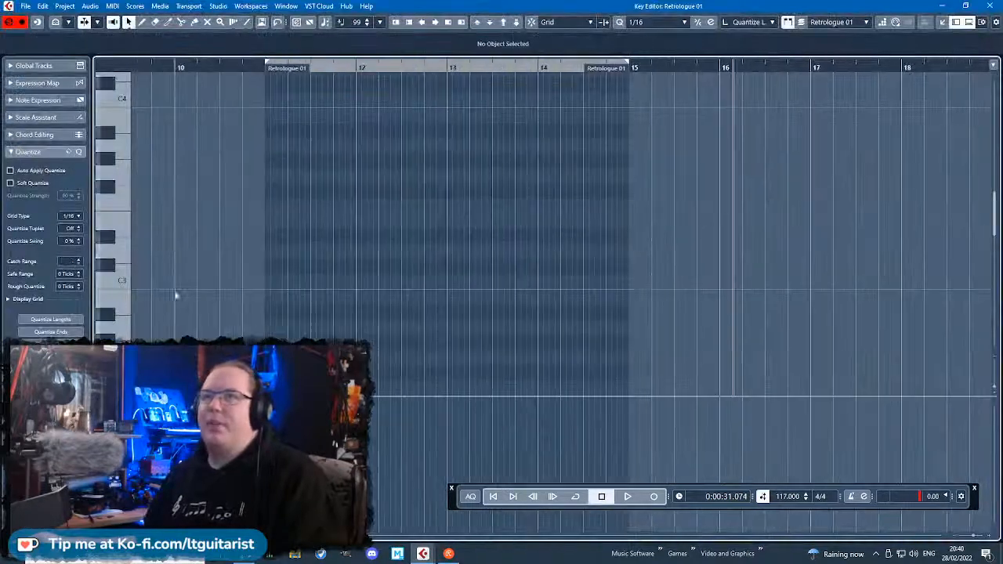
Place a short B1 note, two sixteenths long, at the start of bar 11 with snapping on.
scroll(293, 281, up, 1)
drag(305, 288, 405, 289)
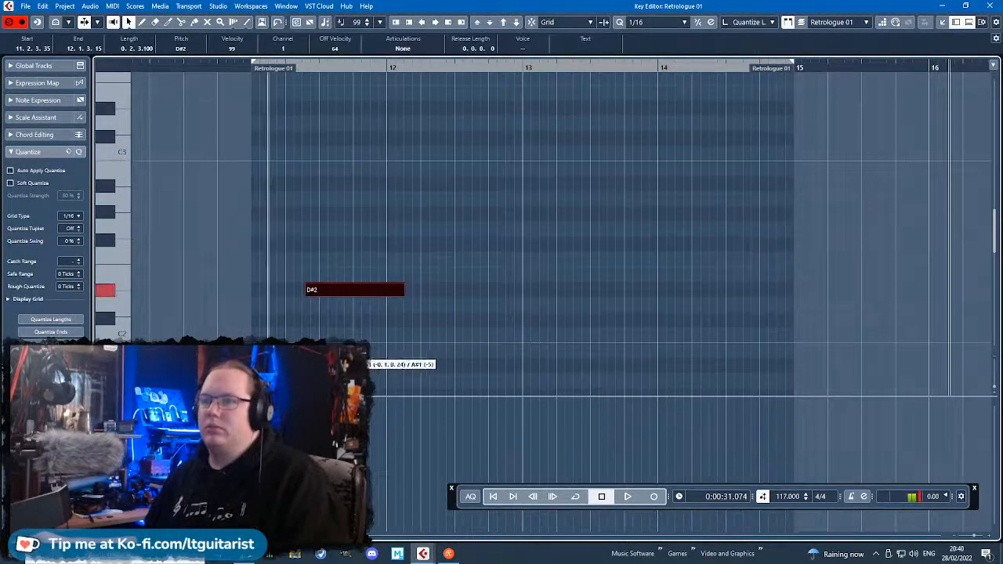
scroll(270, 351, down, 1)
drag(348, 261, 296, 323)
click(520, 303)
click(310, 331)
drag(269, 323, 266, 324)
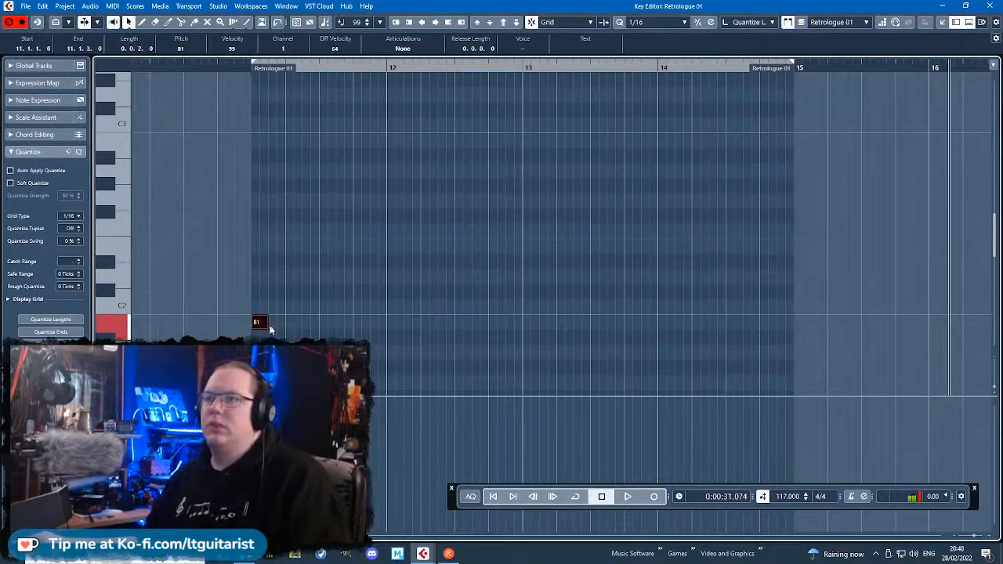
Add an A1 note at 11.3.1 and a B0 note at the start of bar 12, each two sixteenths long.
scroll(291, 286, up, 2)
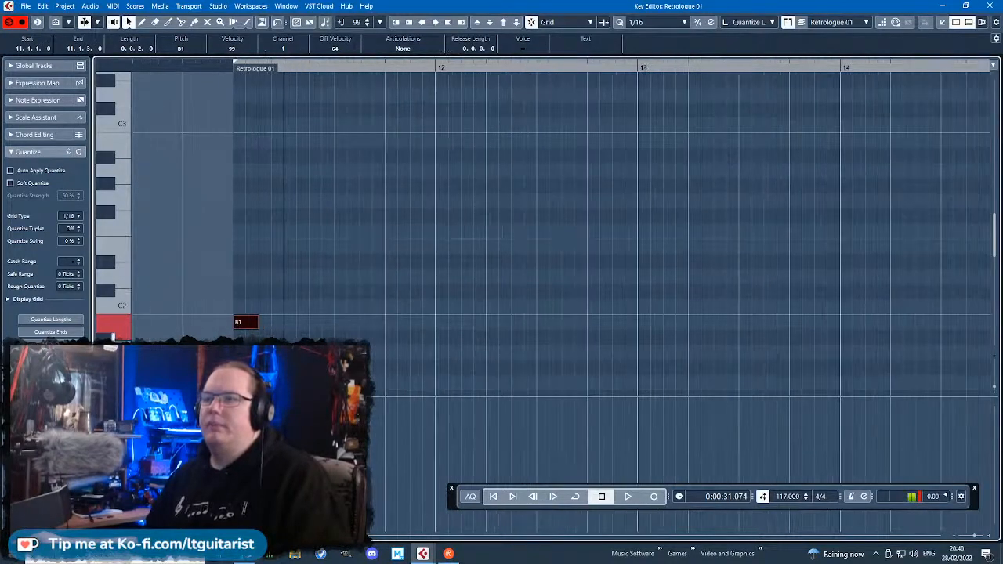
scroll(325, 286, down, 2)
double_click(325, 288)
drag(351, 293, 353, 293)
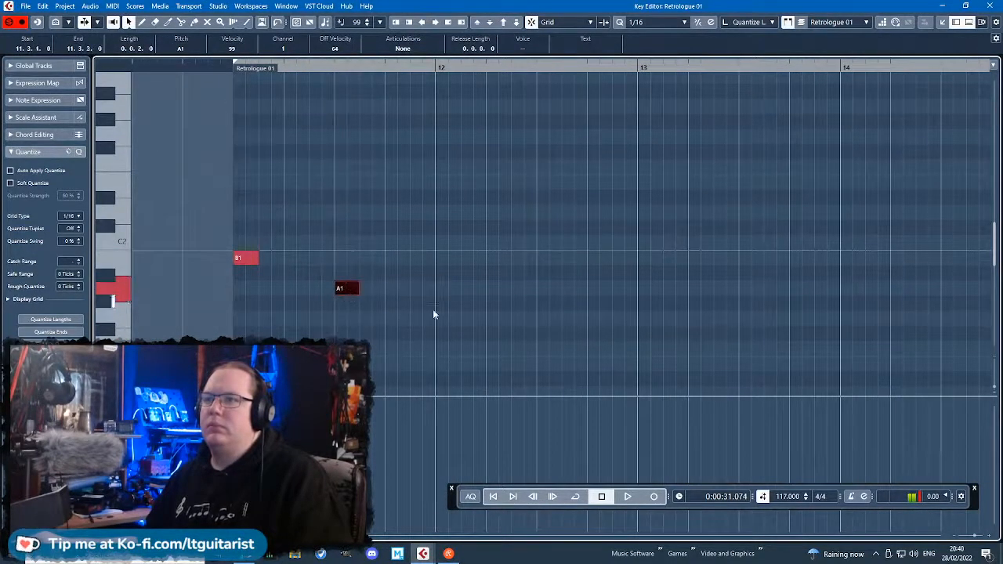
scroll(436, 297, down, 2)
double_click(440, 282)
drag(451, 299, 453, 314)
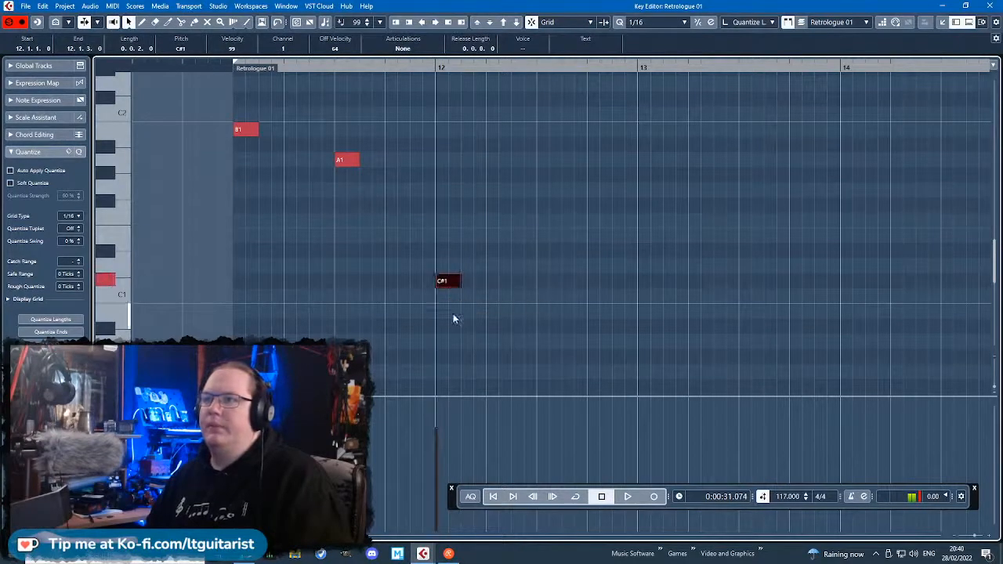
Move the A1 note to 11.1.4 and the B0 note to 11.2.3, checking the rhythm by playback.
key(space)
drag(344, 162, 280, 160)
click(234, 67)
key(space)
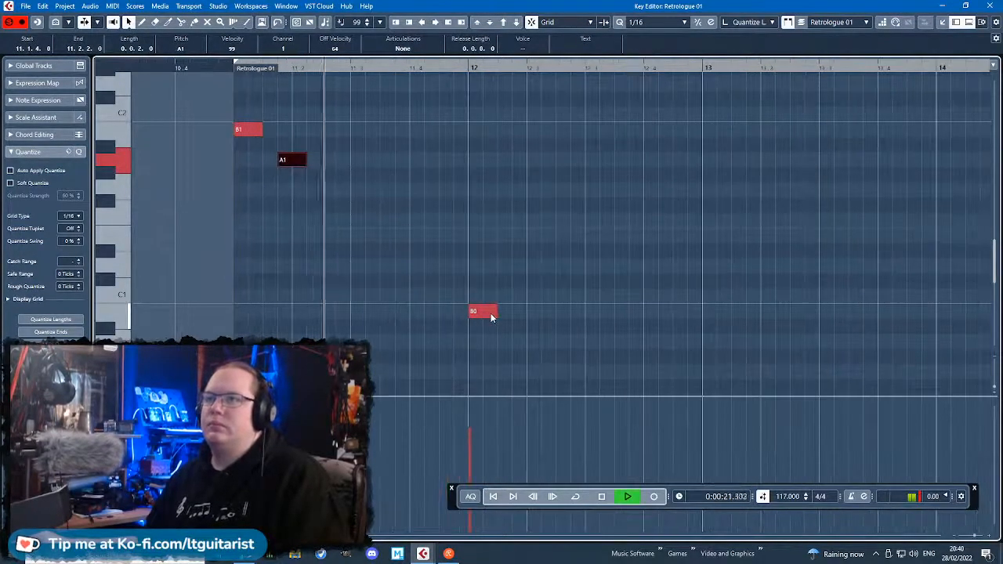
drag(479, 311, 353, 310)
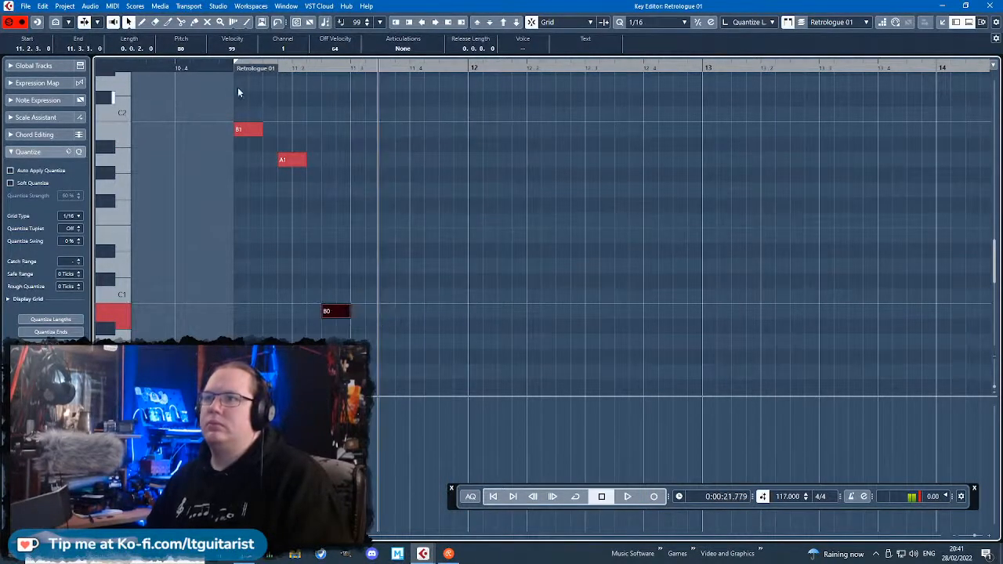
click(399, 149)
Turn on cycle playback and add a D1 note at 11.3.3 and a D#1 note before bar 12.
click(226, 67)
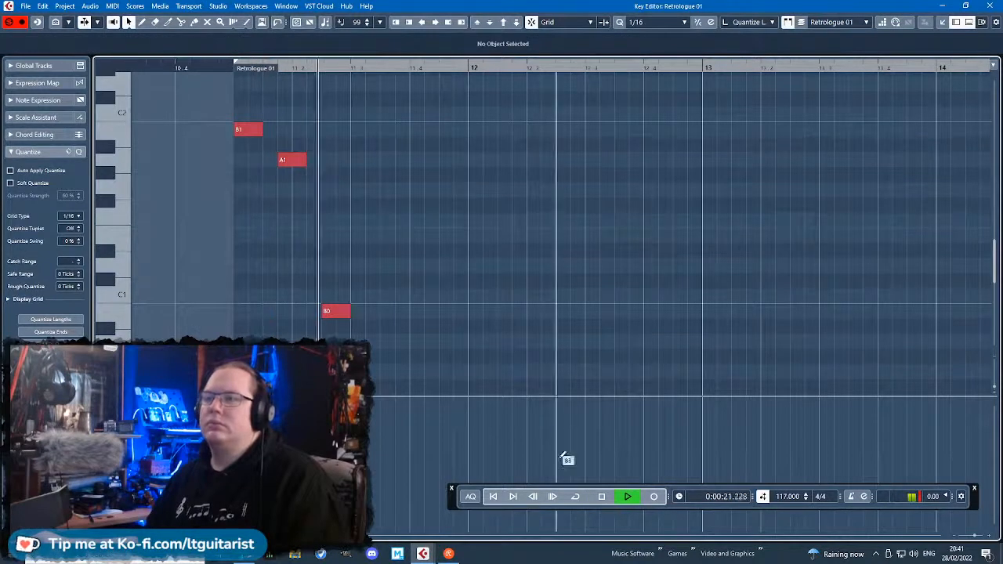
click(575, 498)
key(space)
drag(384, 266, 411, 269)
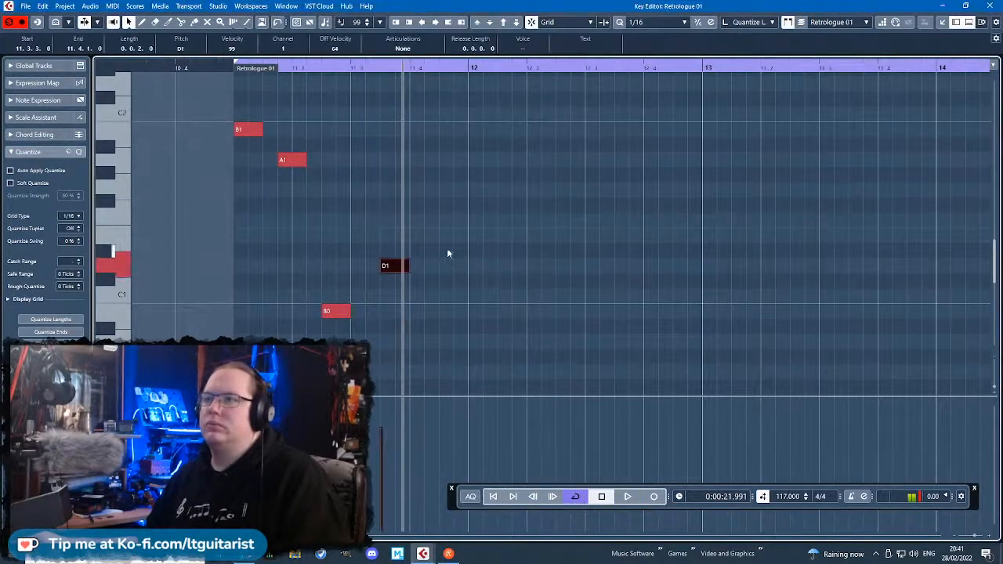
click(428, 236)
drag(444, 237, 465, 252)
key(space)
key(space)
Try an F#1 note at the start of bar 12, listen to it, and delete it.
click(475, 205)
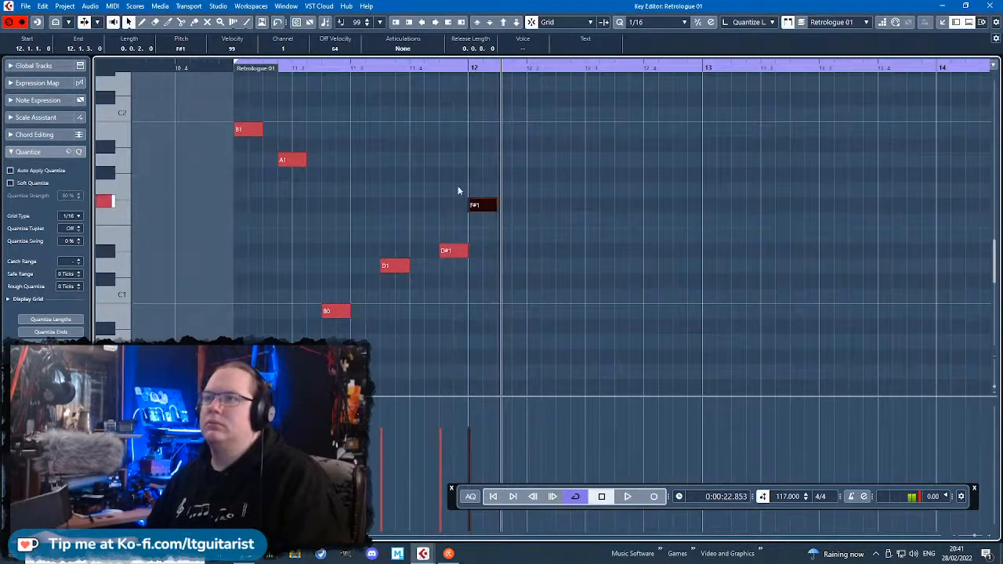
key(space)
click(591, 217)
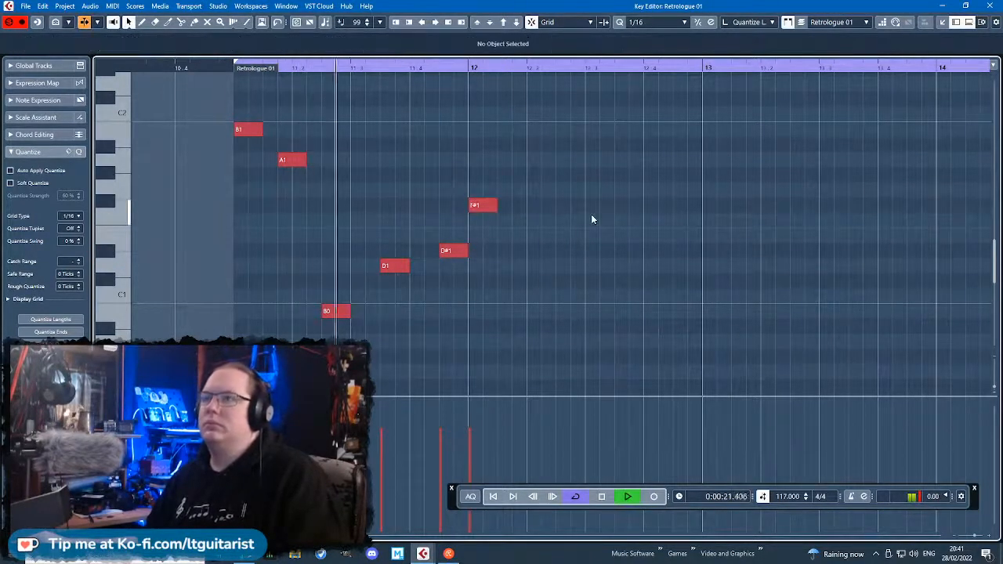
click(484, 206)
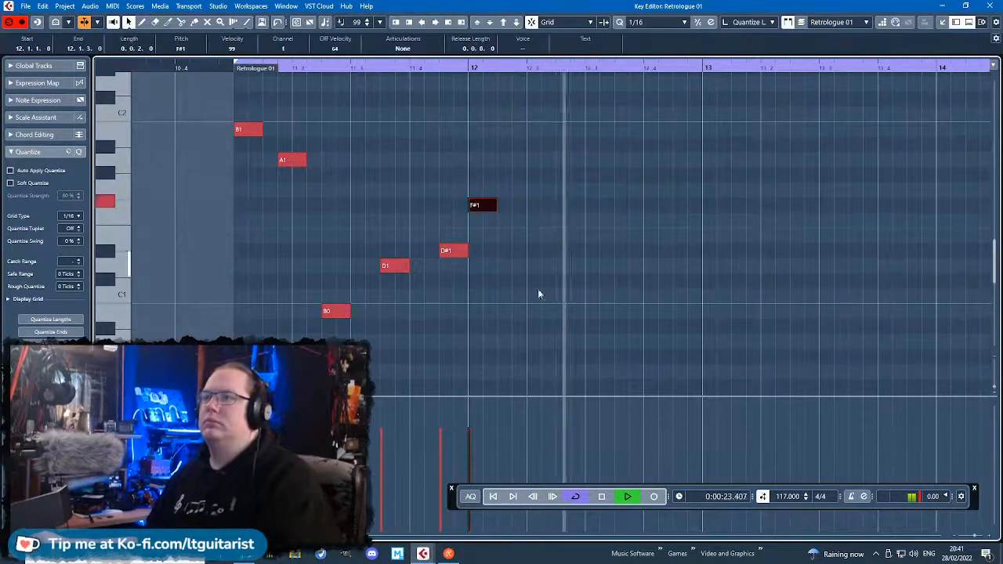
key(Delete)
Duplicate bar 11's five-note phrase into bar 12.
drag(575, 347, 177, 103)
key(ctrl+d)
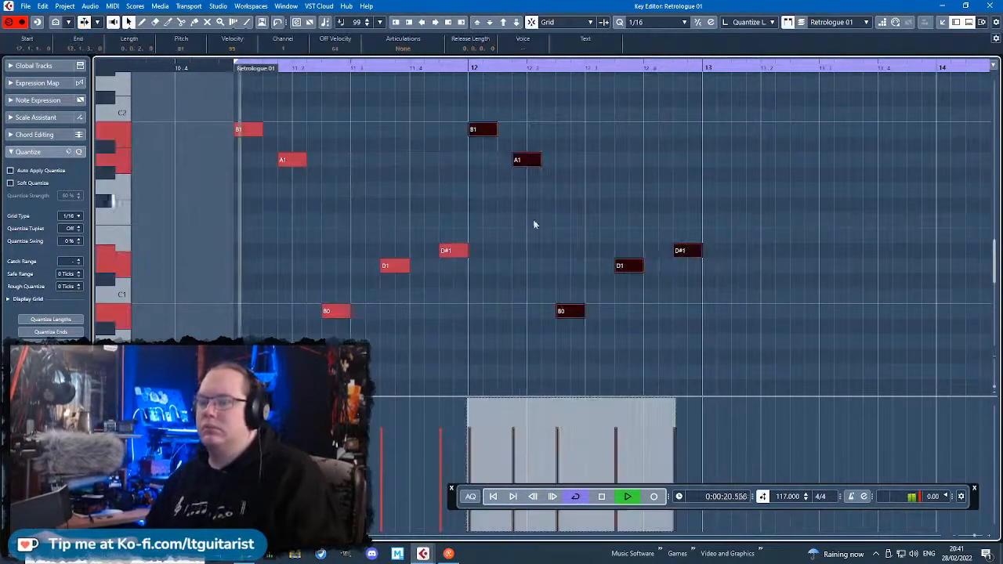
click(533, 222)
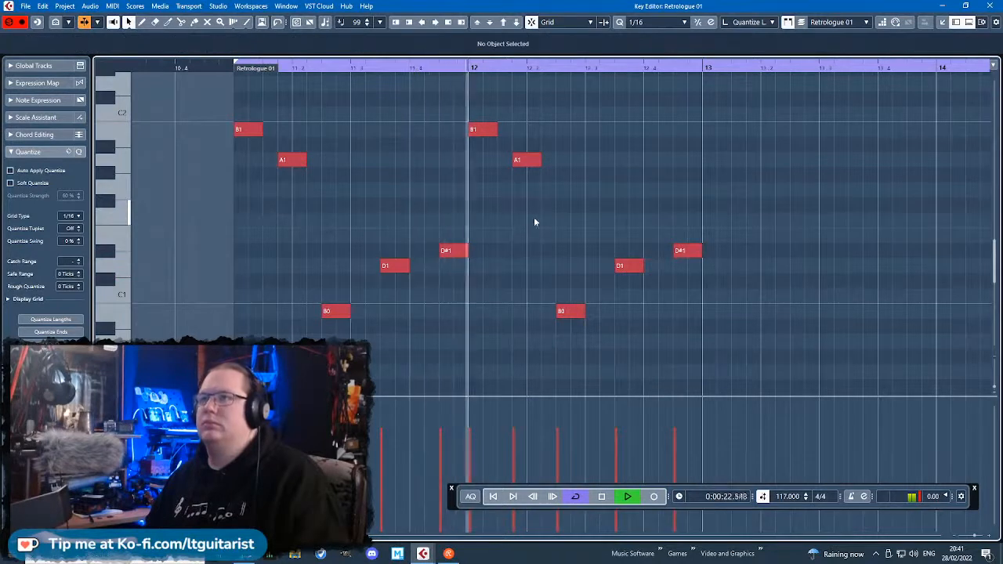
Raise bar 11's last note to F#1 and play the phrase from bar 11.
key(space)
drag(461, 252, 455, 207)
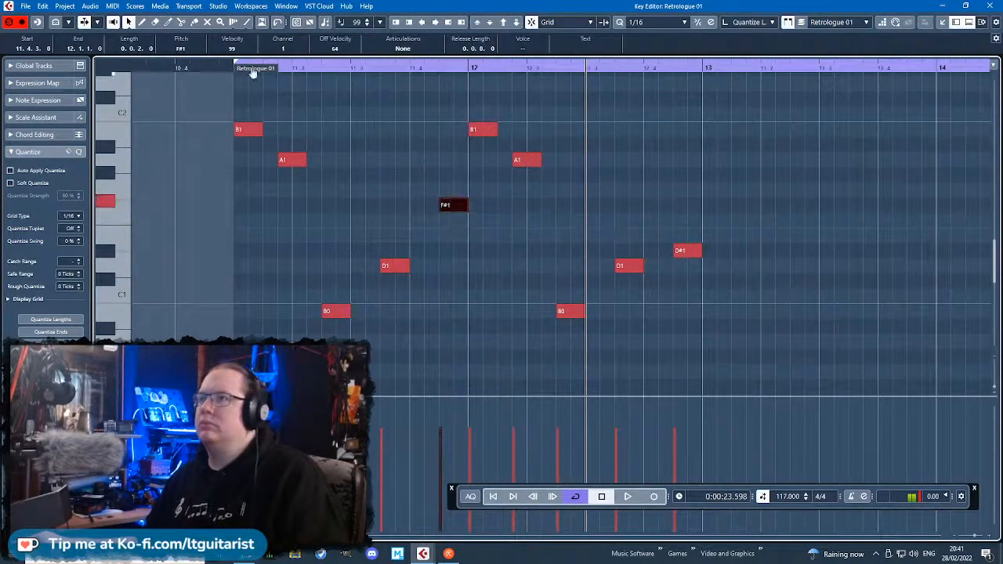
click(237, 69)
key(space)
click(648, 134)
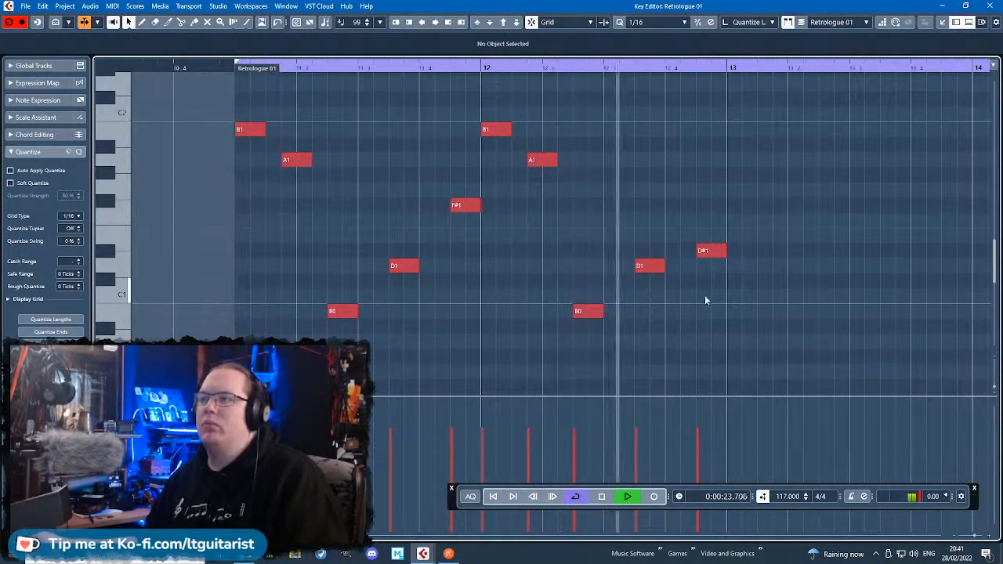
Lower the last two notes of bar 12 to A0 and D1.
key(space)
drag(650, 266, 651, 361)
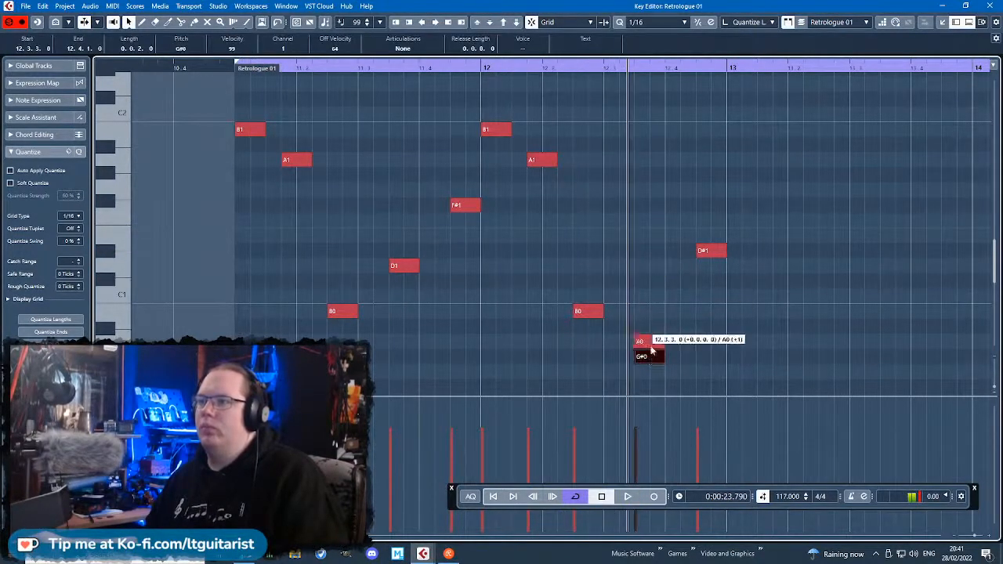
mouse_move(707, 262)
mouse_down()
mouse_move(707, 341)
mouse_move(710, 271)
mouse_up()
Duplicate the two-bar phrase into bars 13 and 14, play it back, and close the note editor.
drag(788, 337, 207, 82)
key(ctrl+d)
scroll(345, 166, down, 3)
key(space)
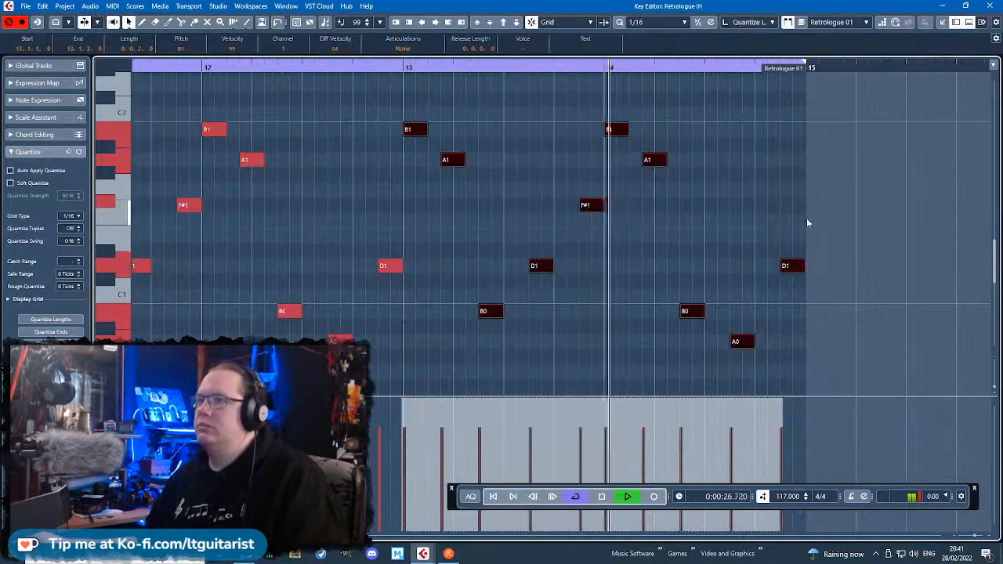
scroll(767, 222, down, 1)
click(767, 222)
click(989, 5)
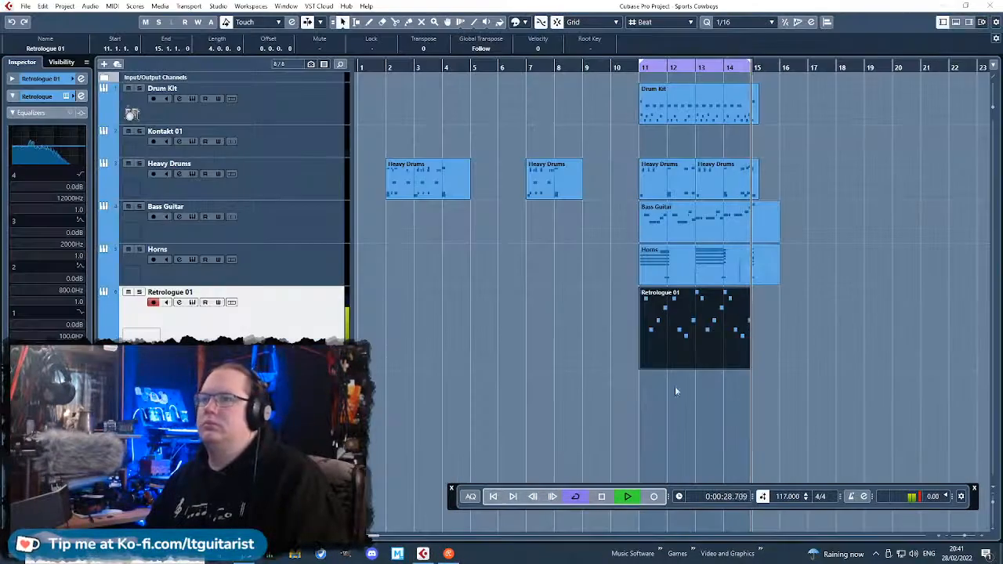
Mute the Bass Guitar track and solo the Retrologue 01 track during cycle playback.
scroll(835, 390, up, 3)
click(129, 207)
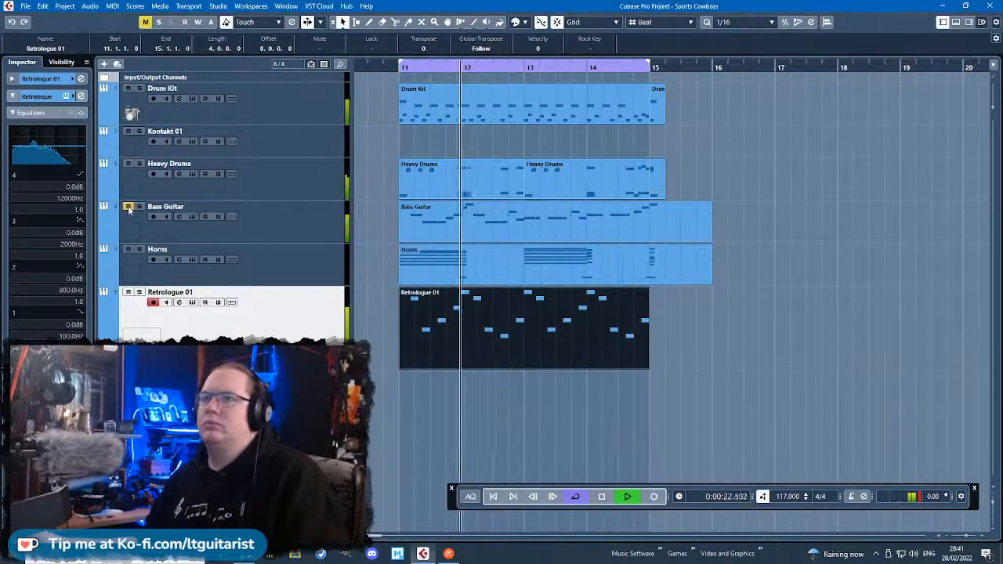
click(140, 293)
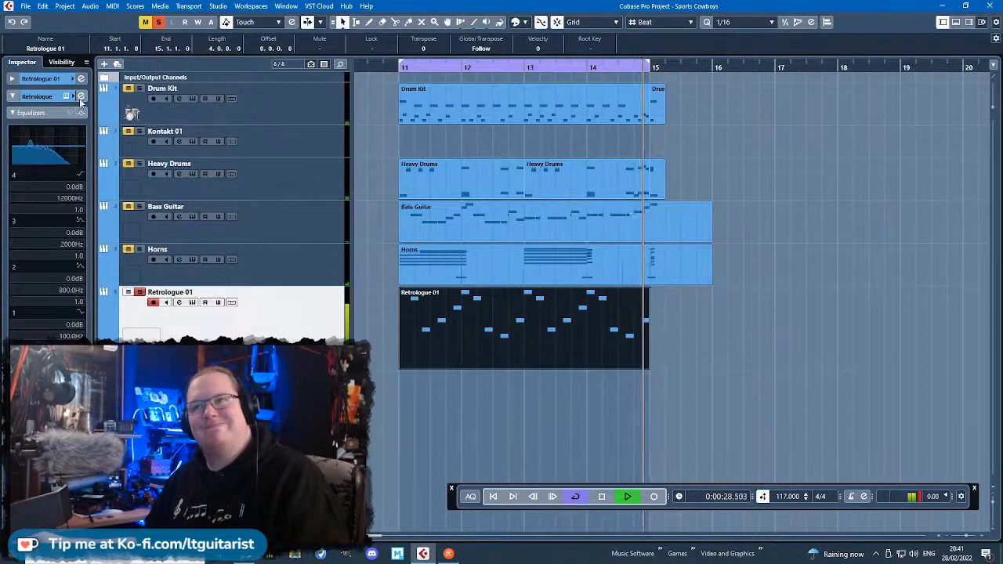
Reopen Retrologue, return to its synth settings, and change the filter shape to HP18.
click(192, 302)
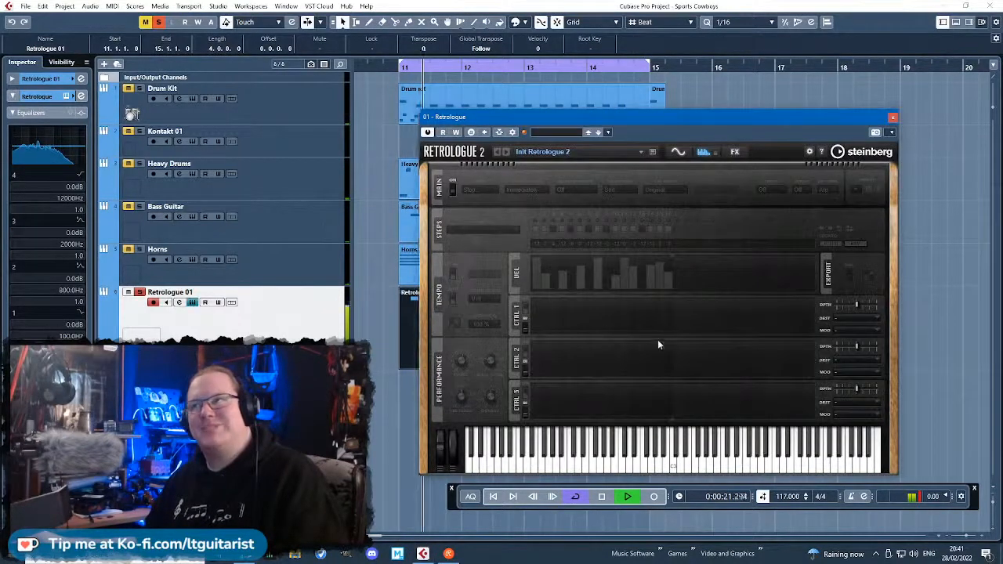
click(736, 153)
click(677, 152)
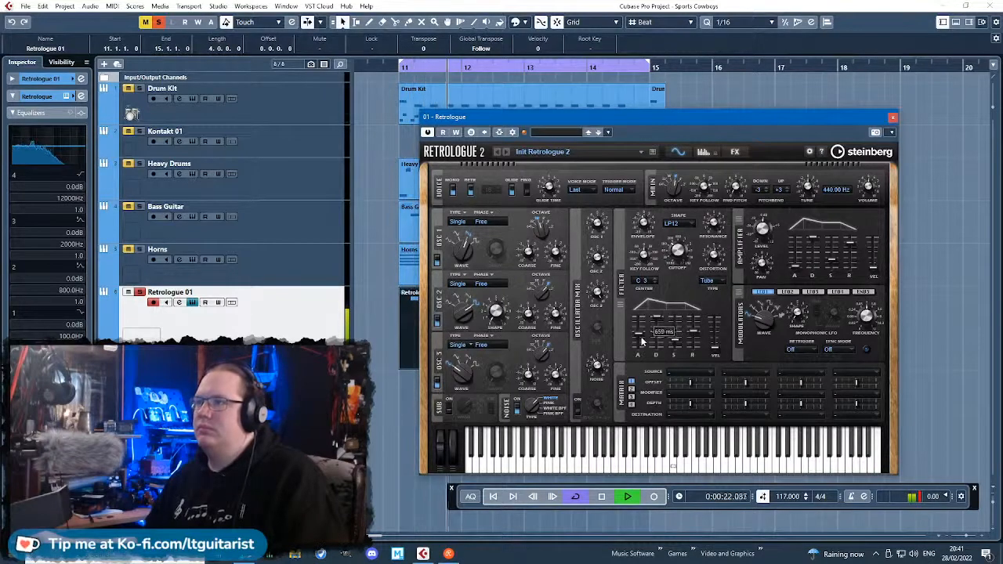
click(679, 224)
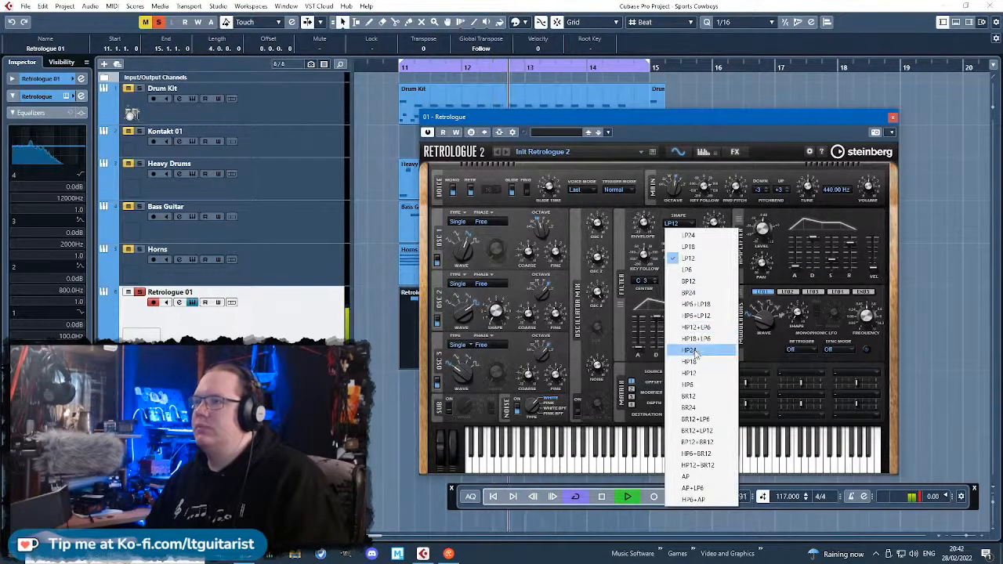
click(699, 362)
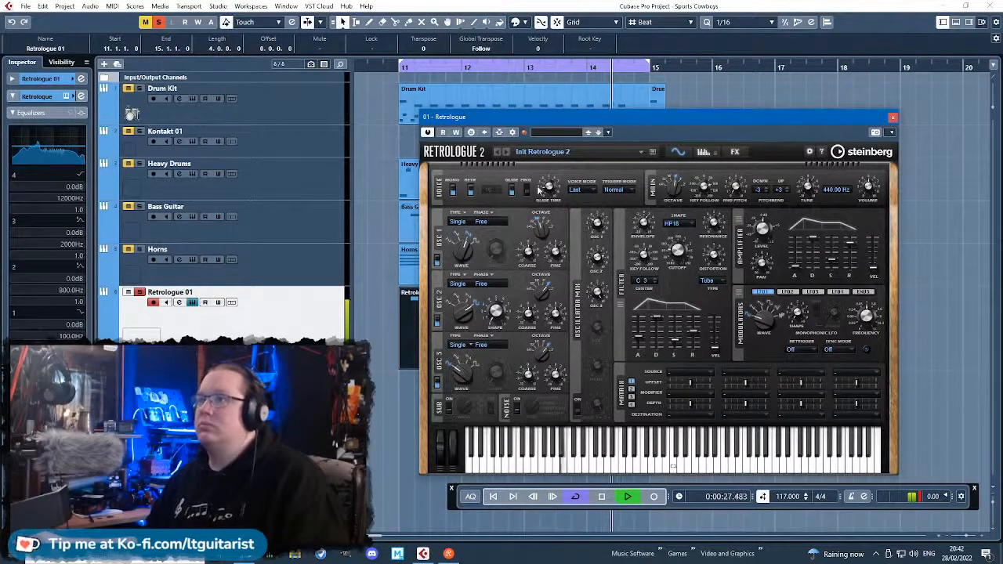
Adjust the glide time and switch off oscillators 1 and 3, keeping only oscillator 2 on.
drag(551, 174, 552, 209)
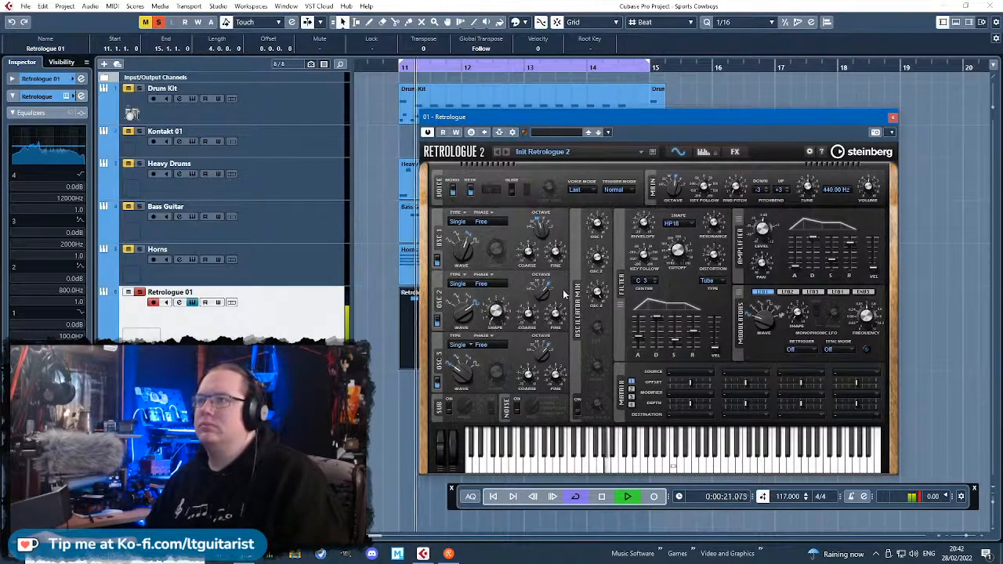
click(438, 382)
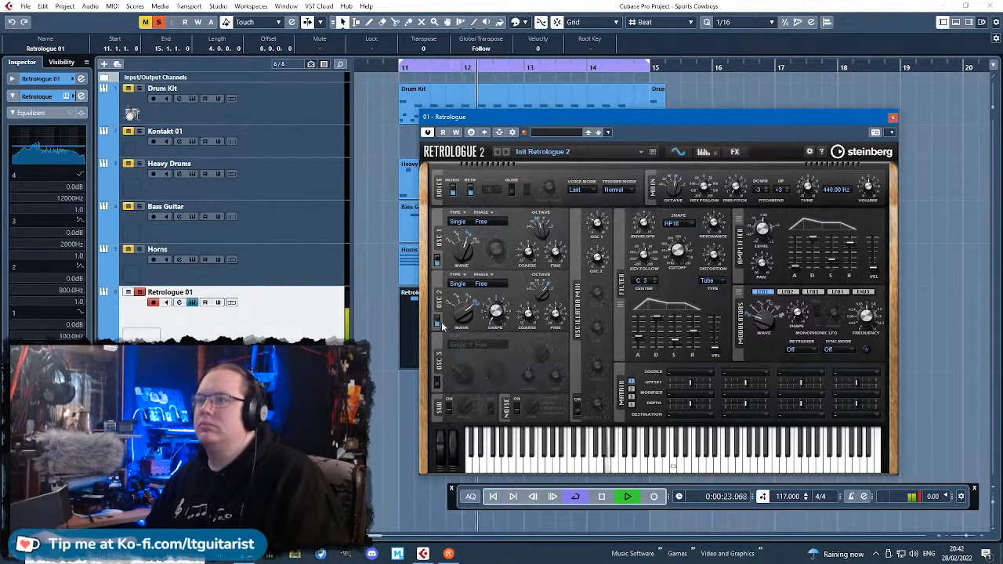
click(438, 322)
click(438, 258)
click(438, 321)
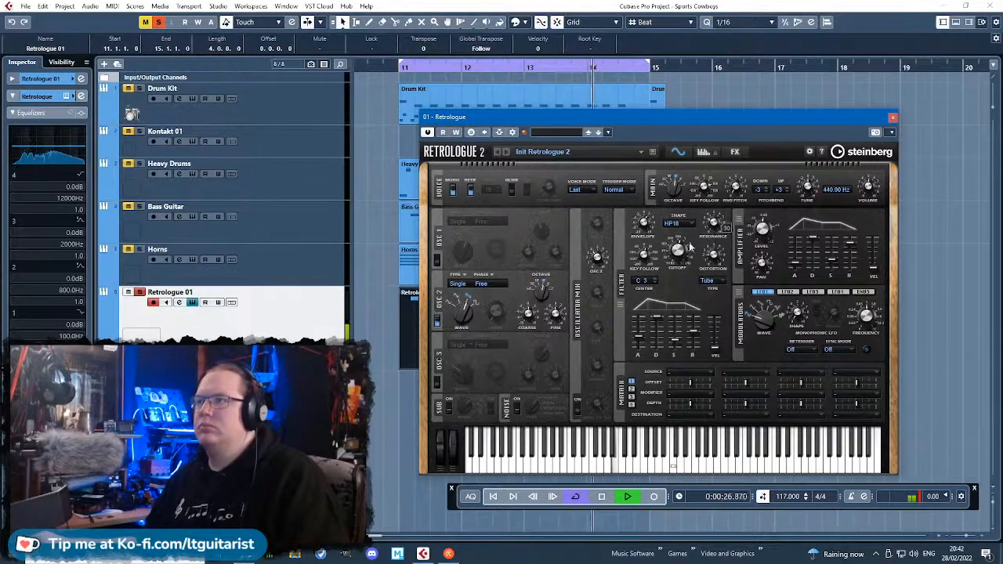
Change the filter shape to BP24 and close Retrologue.
click(674, 224)
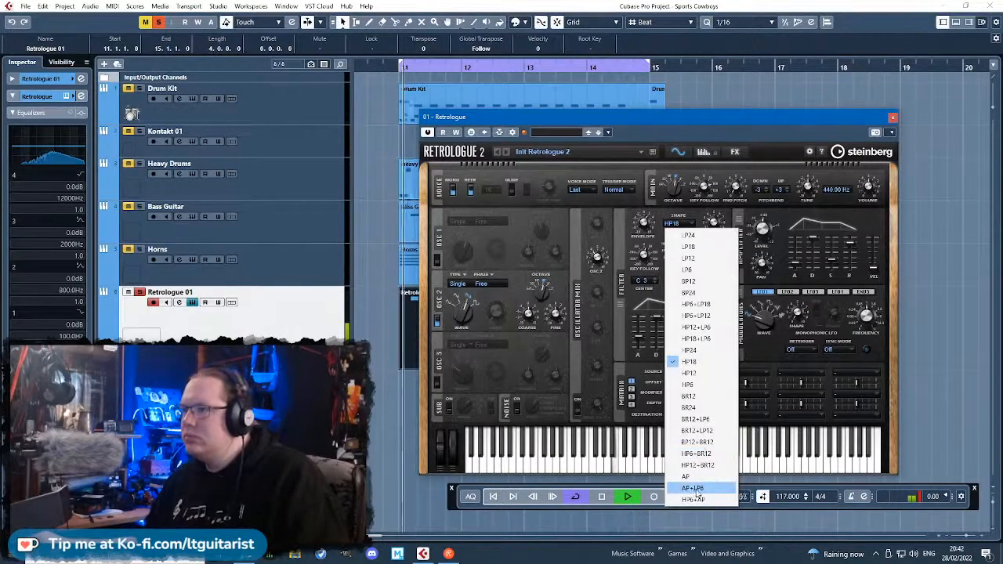
click(697, 292)
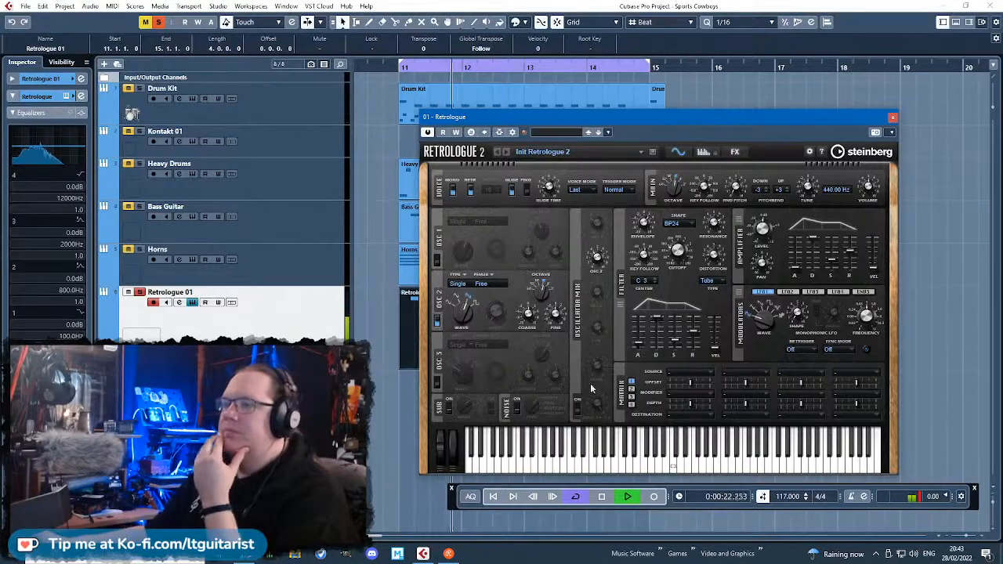
click(893, 119)
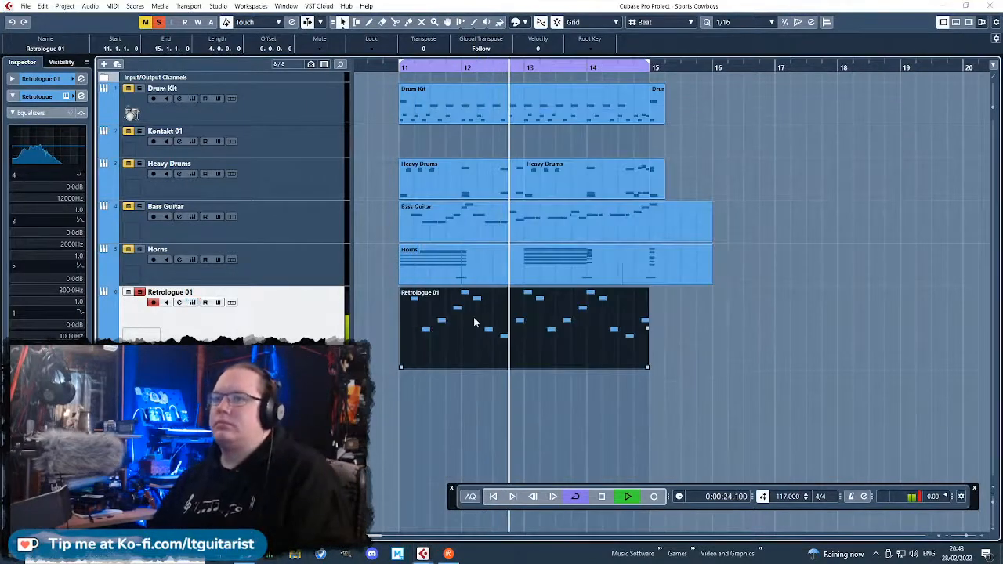
Open the Retrologue 01 part in the Key Editor and add short B-1 notes at 11.1.3 and 11.2.2.
double_click(474, 317)
scroll(433, 282, left, 3)
scroll(433, 282, down, 3)
key(space)
double_click(397, 257)
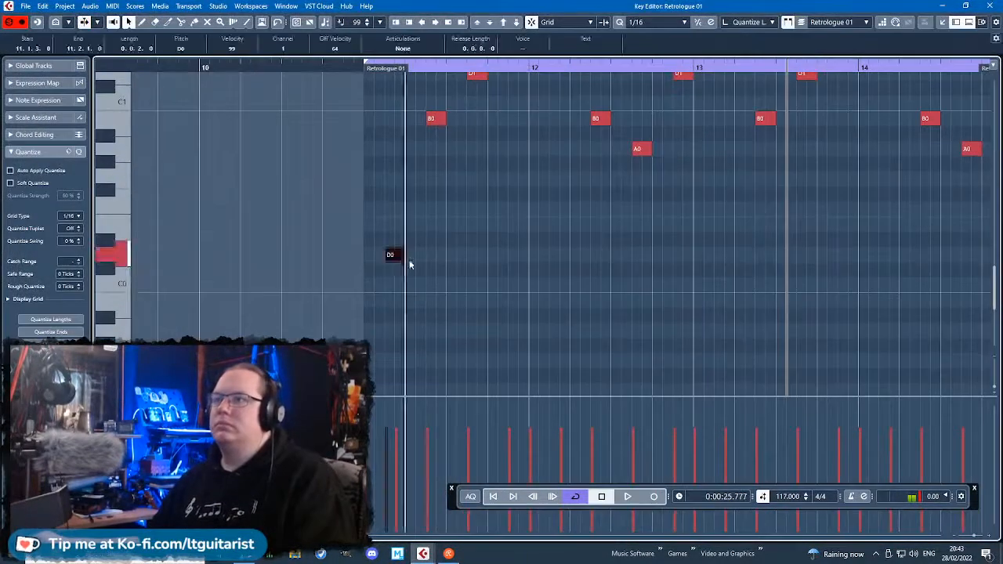
drag(394, 255, 384, 307)
scroll(401, 308, up, 2)
key(space)
double_click(450, 301)
drag(454, 303, 440, 306)
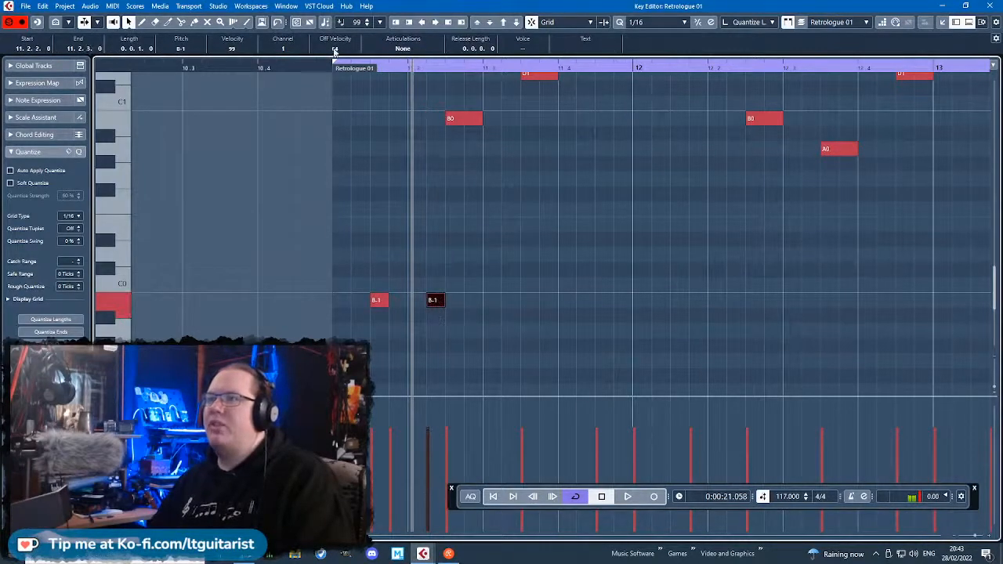
Play the part from bar 11 and add a third short B-1 note, positioned at 11.3.2.
drag(318, 67, 321, 81)
key(space)
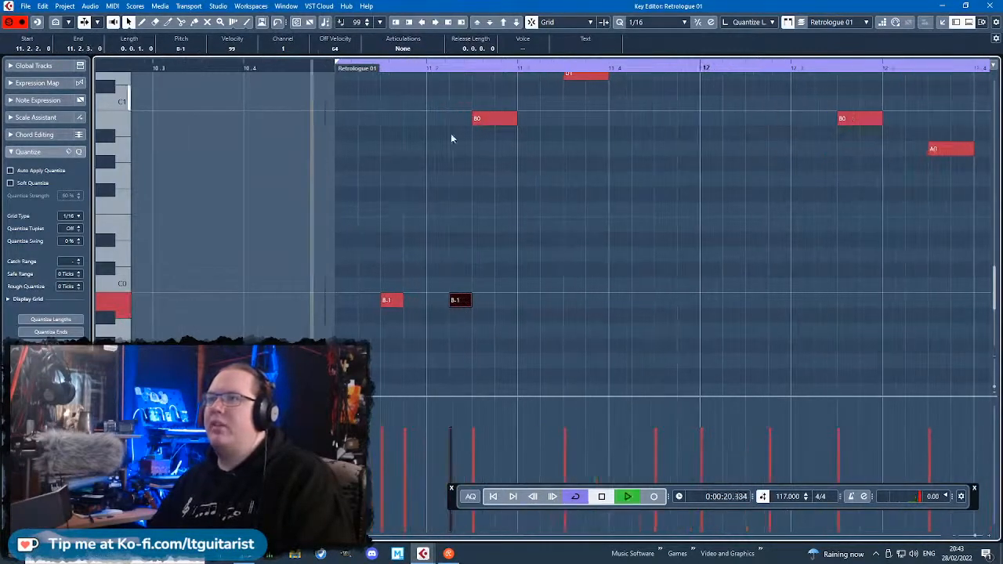
double_click(509, 302)
click(330, 73)
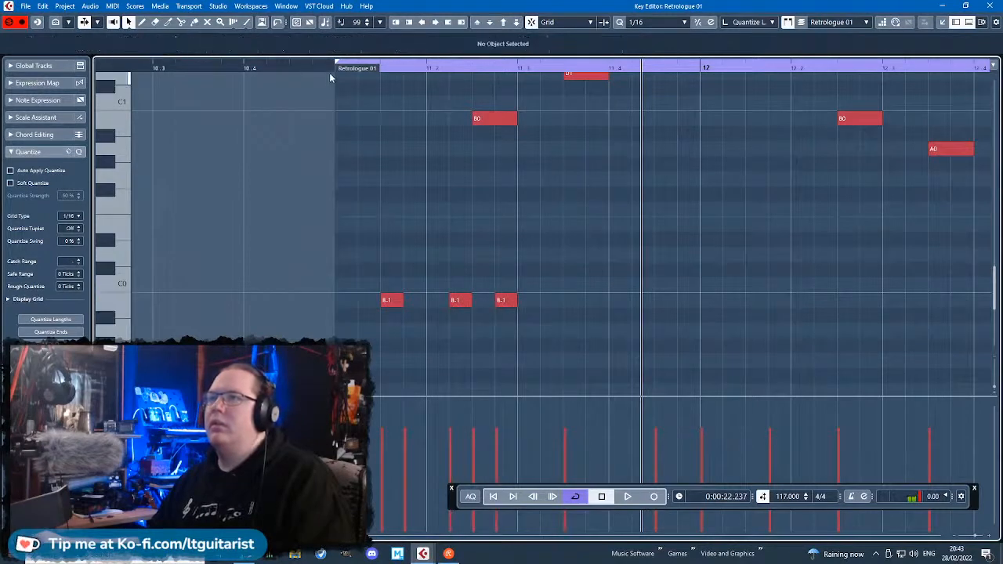
key(space)
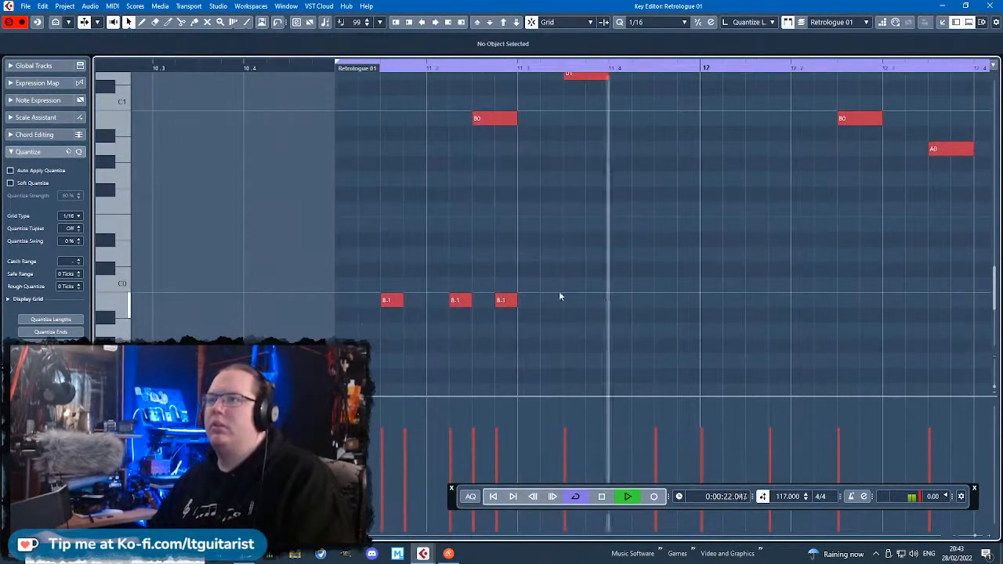
key(space)
click(506, 302)
key(space)
scroll(517, 229, up, 5)
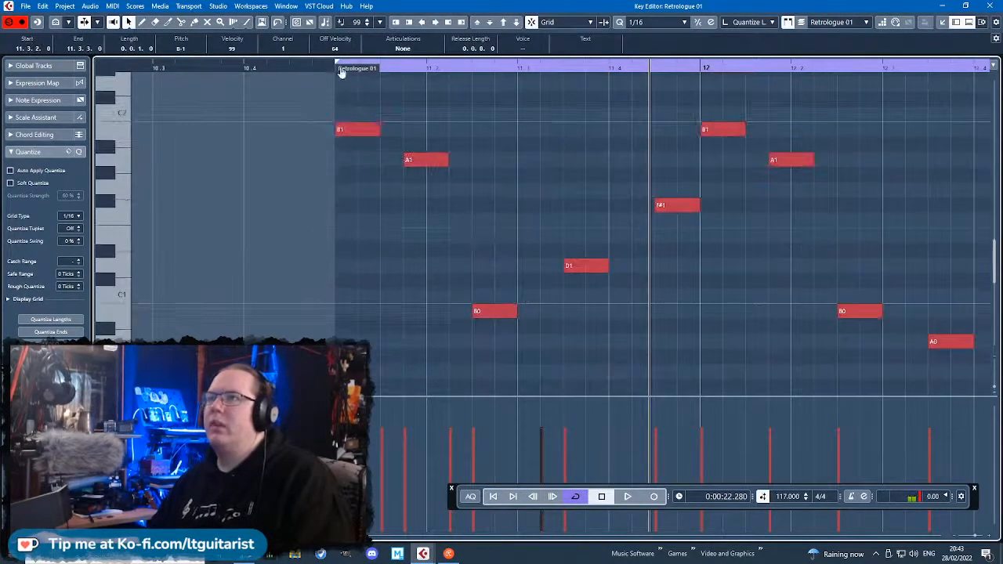
scroll(703, 278, down, 5)
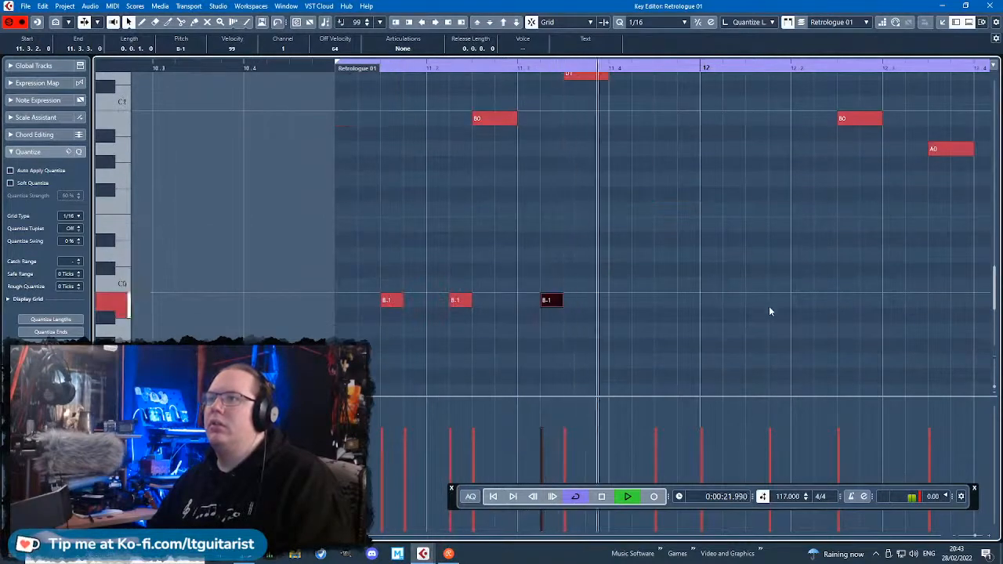
Stop playback and add a fourth short B-1 note at 11.4.2.
scroll(739, 324, up, 2)
key(space)
double_click(640, 373)
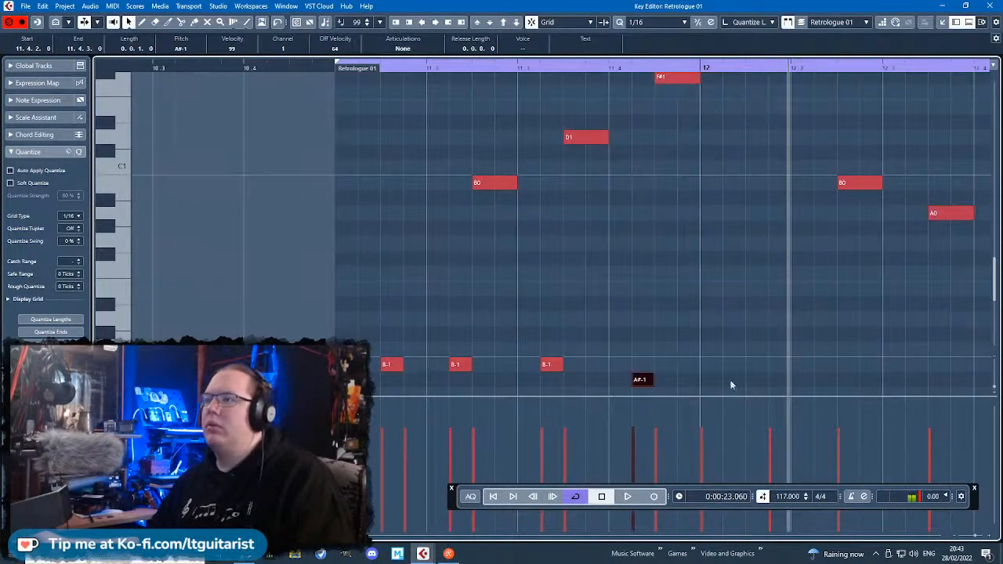
drag(637, 379, 642, 366)
Duplicate the last three B-1 notes of bar 11 and move the copies to start at 12.1.3.
drag(734, 337, 430, 370)
key(ctrl+d)
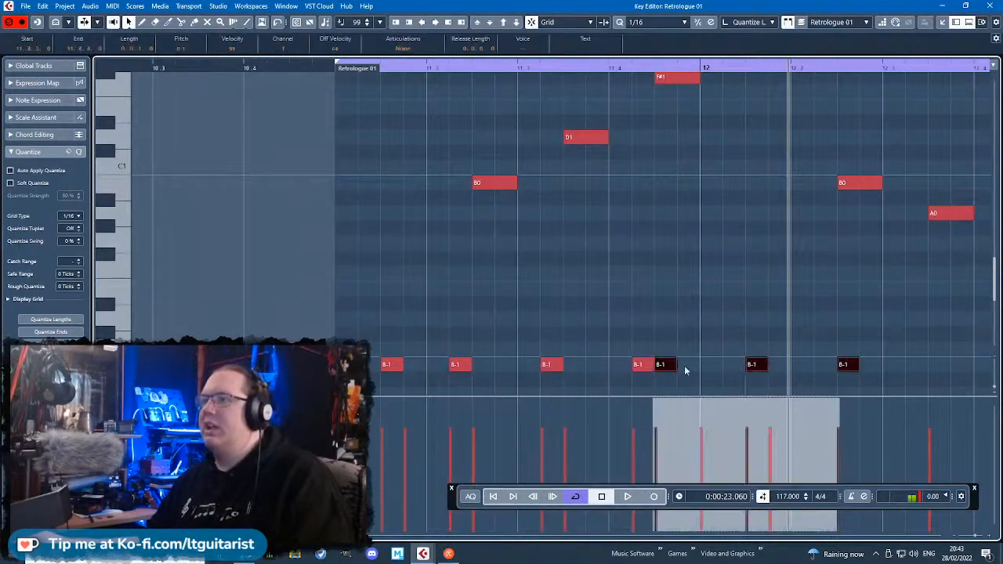
drag(666, 367, 756, 369)
scroll(759, 341, down, 4)
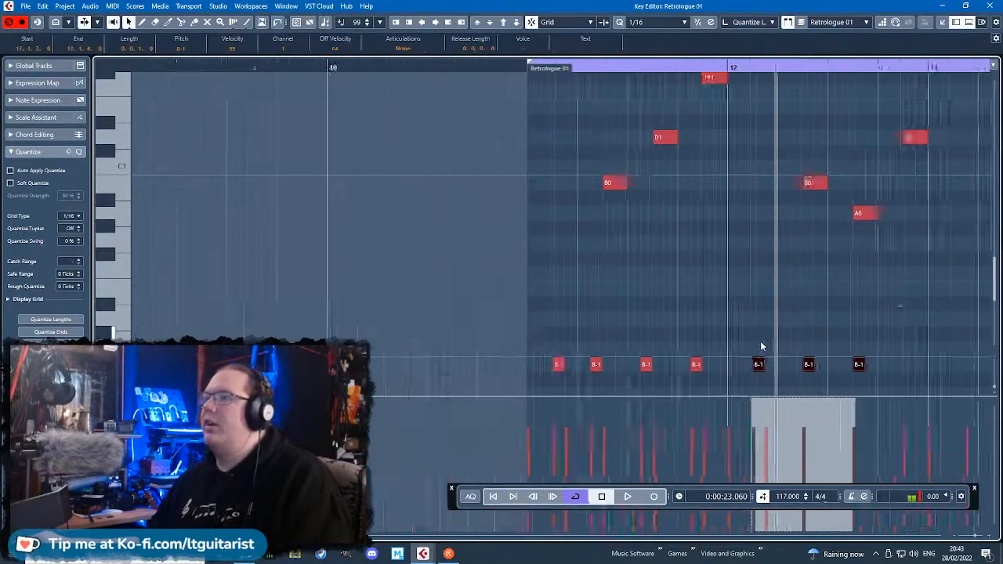
Duplicate all the low B-1 notes of bars 11 and 12 and move the copies to start at 13.1.3.
drag(845, 306, 261, 381)
key(ctrl+d)
scroll(577, 356, up, 4)
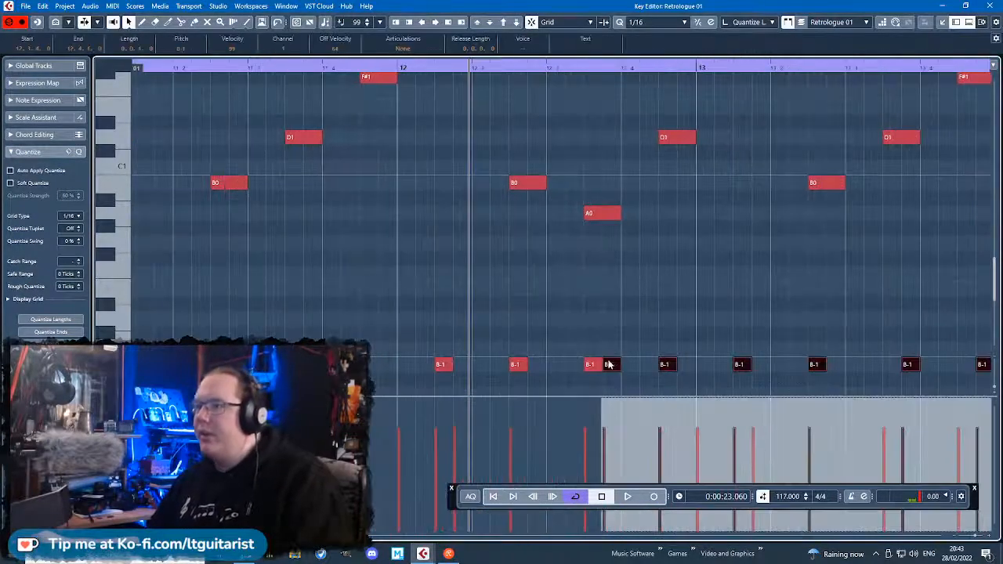
drag(609, 364, 734, 361)
scroll(725, 317, down, 4)
scroll(725, 317, up, 3)
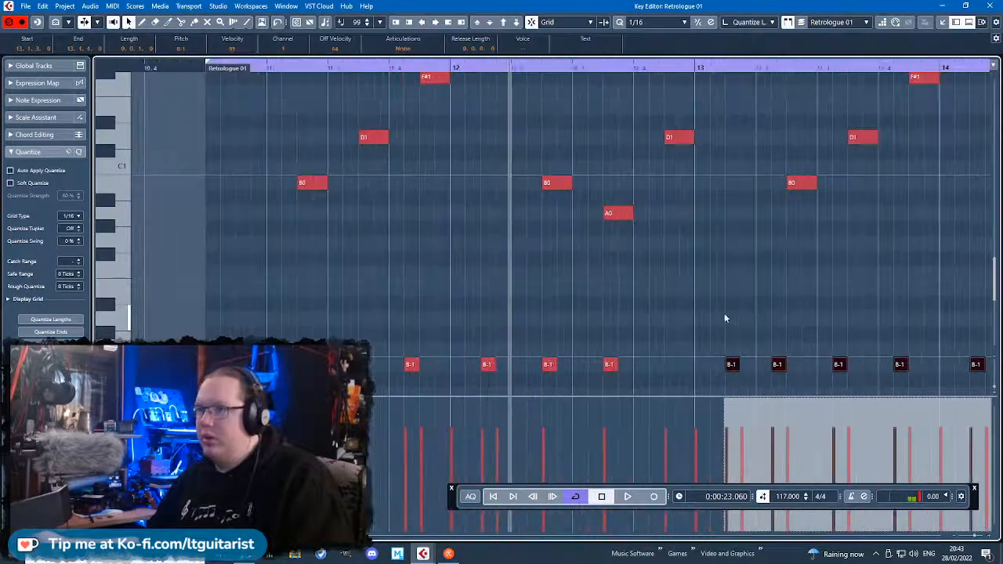
Audition the pattern from bar 11 and add short B-1 notes at 12.4.2 and 14.4.2.
click(215, 75)
key(space)
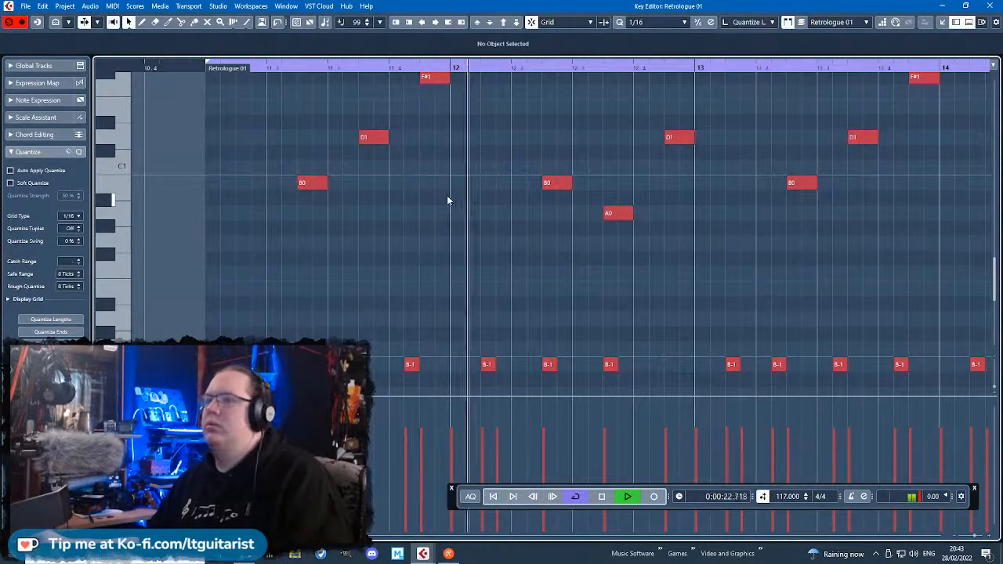
scroll(765, 321, up, 3)
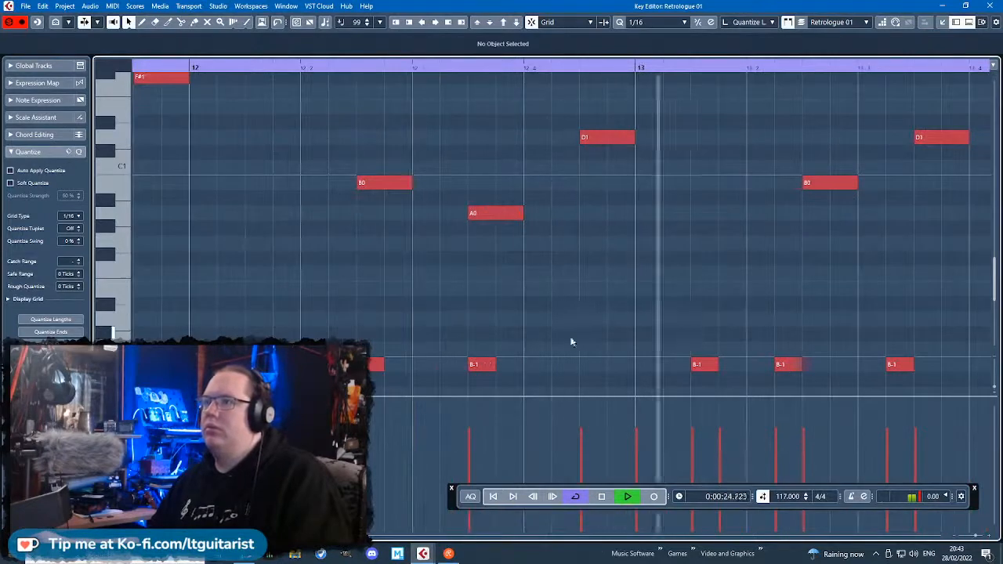
scroll(570, 340, down, 1)
scroll(571, 365, down, 2)
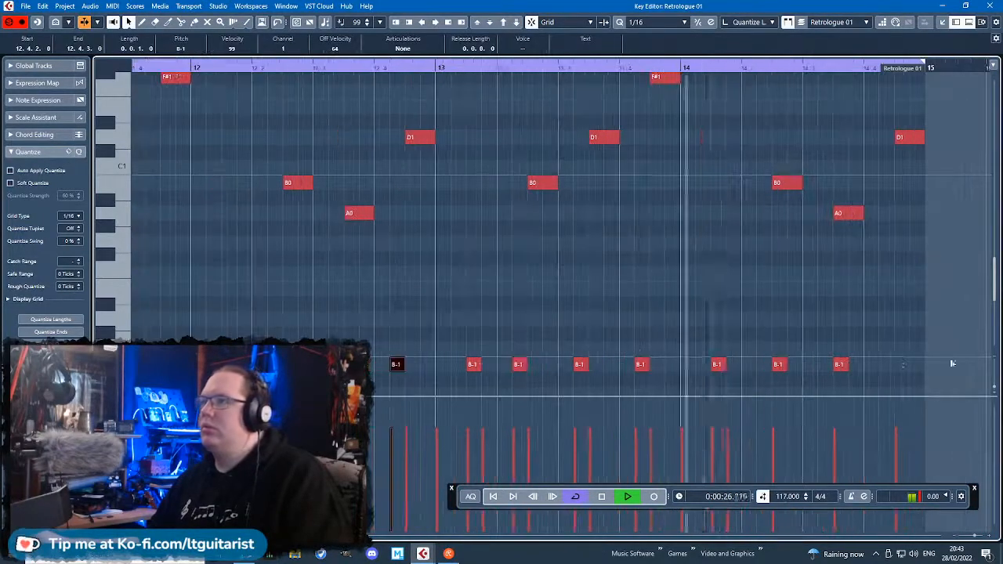
click(888, 364)
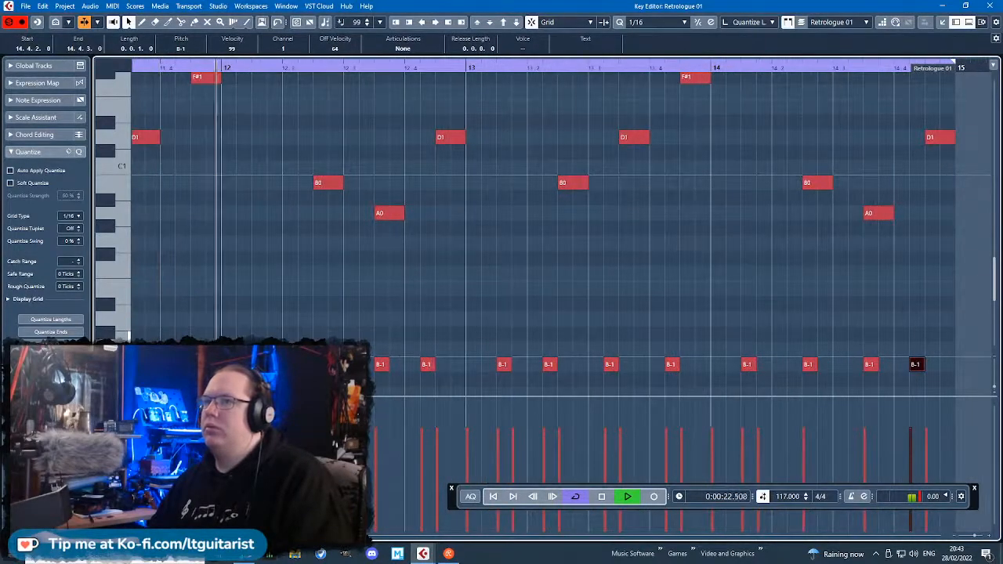
click(370, 323)
scroll(370, 323, left, 4)
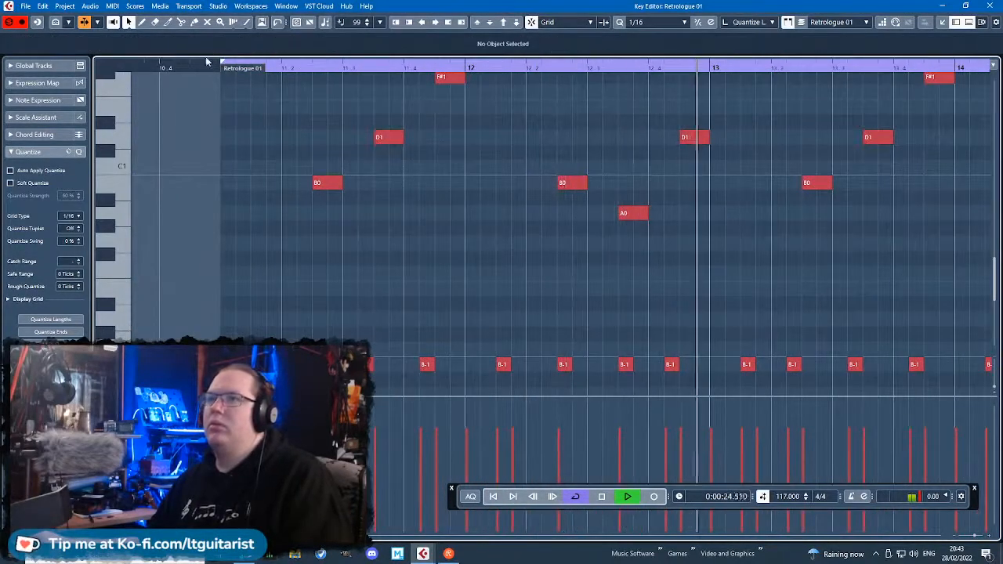
Add a short B-1 note on the last sixteenth of each of bars 11 to 14 and close the Key Editor.
scroll(257, 155, up, 3)
scroll(666, 317, down, 1)
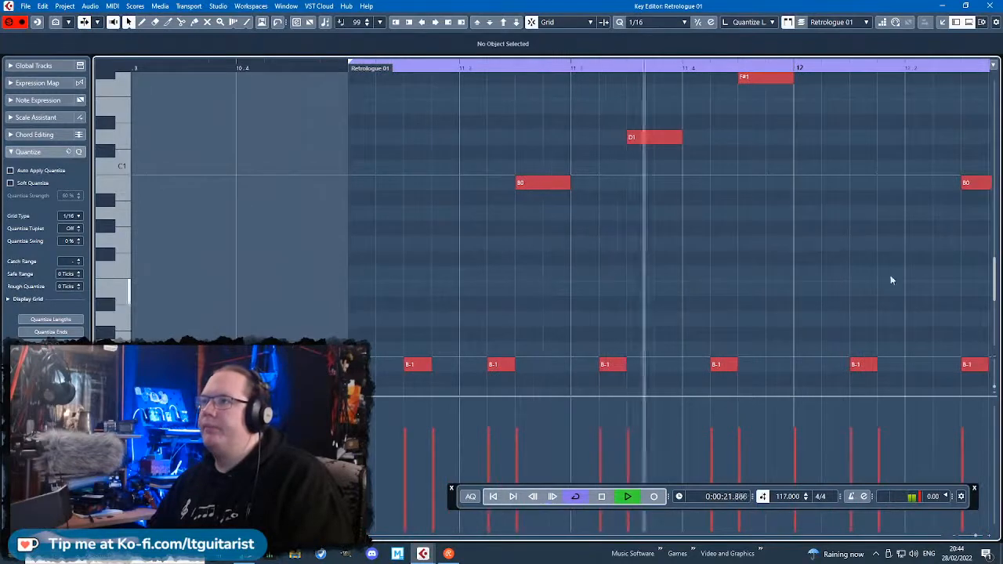
drag(880, 261, 709, 287)
scroll(805, 276, right, 3)
double_click(551, 365)
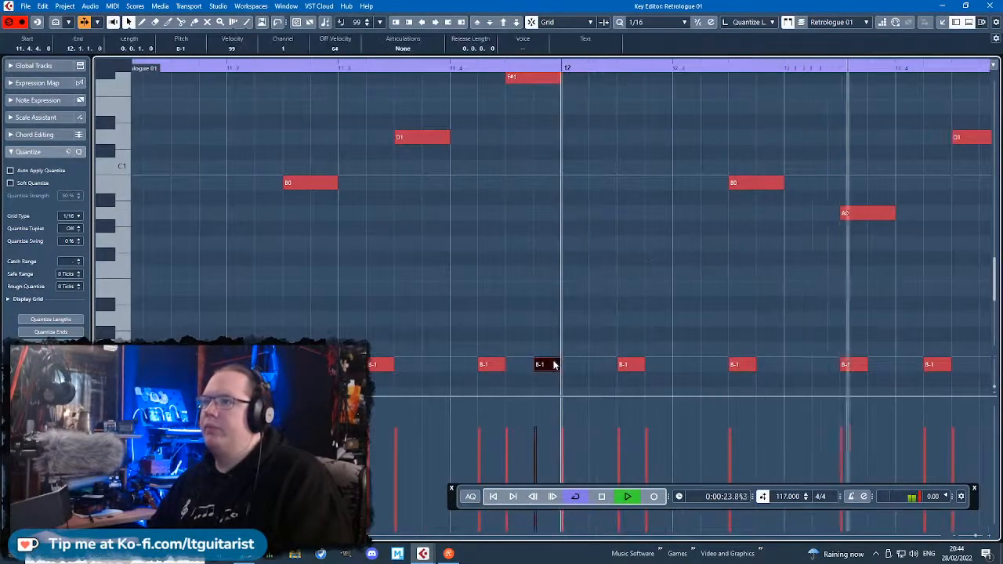
scroll(554, 365, down, 4)
scroll(754, 366, up, 1)
double_click(751, 367)
scroll(745, 360, right, 4)
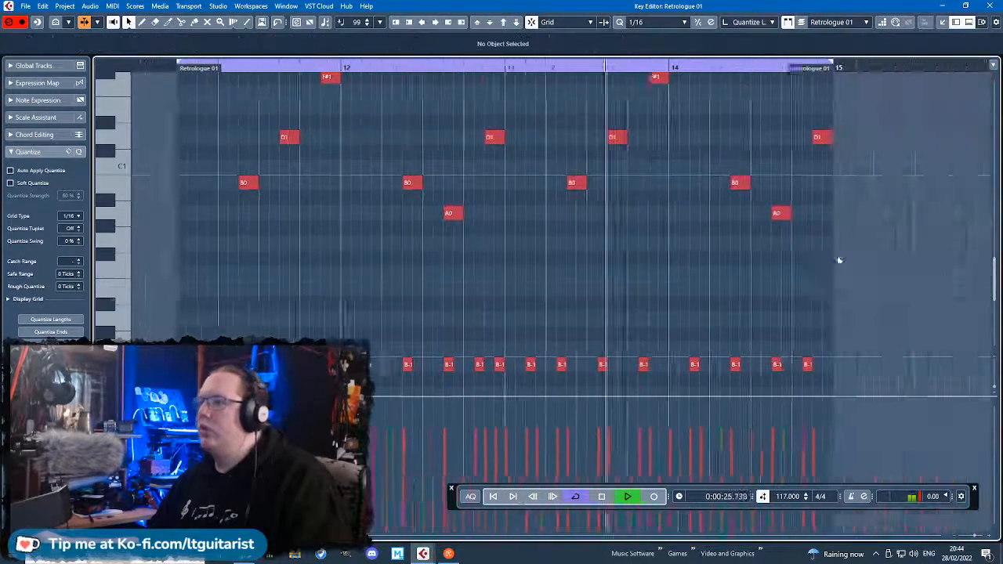
double_click(711, 367)
double_click(957, 365)
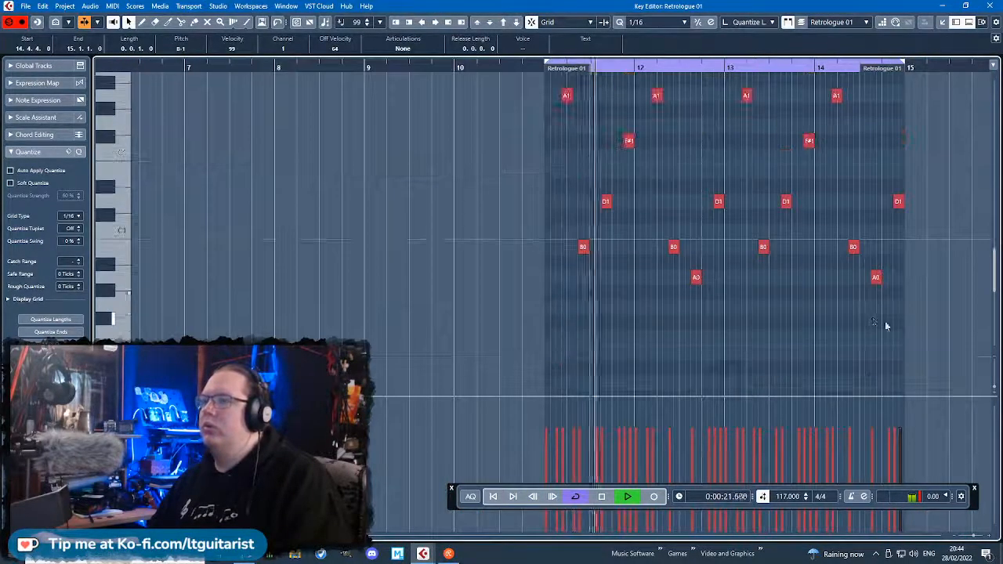
scroll(886, 321, up, 3)
scroll(886, 321, down, 3)
click(989, 6)
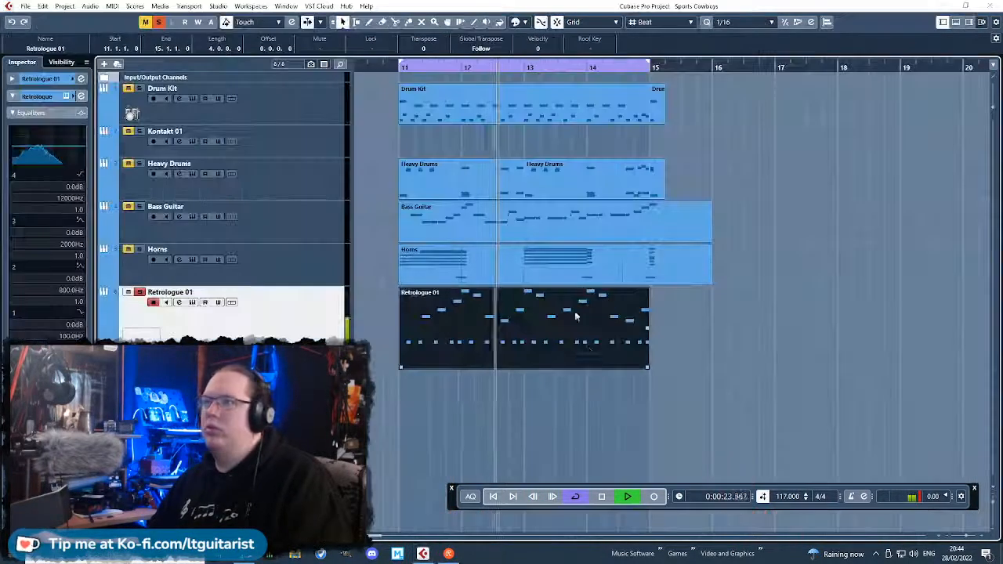
Reopen Retrologue and change the filter shape to BR12.
click(67, 96)
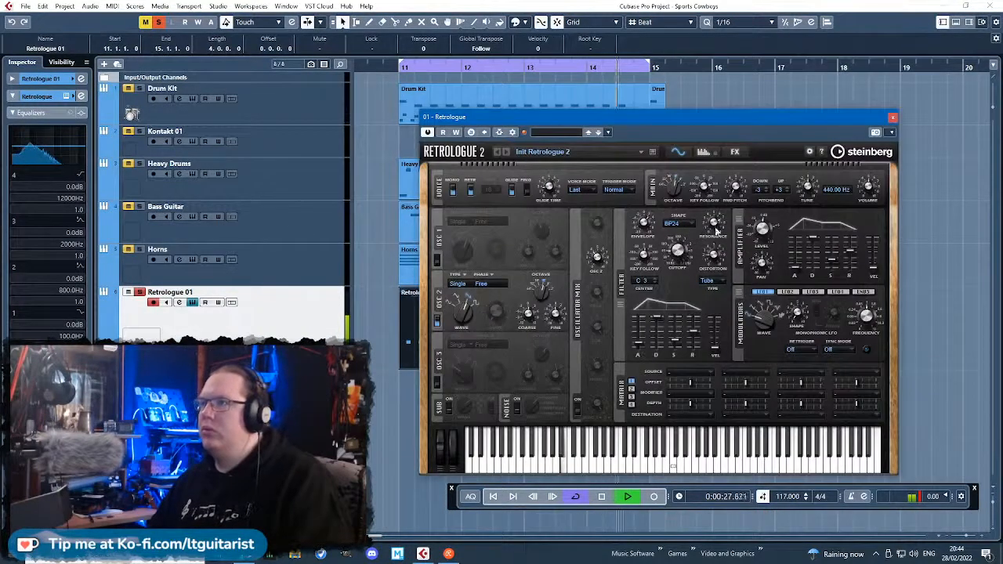
click(689, 224)
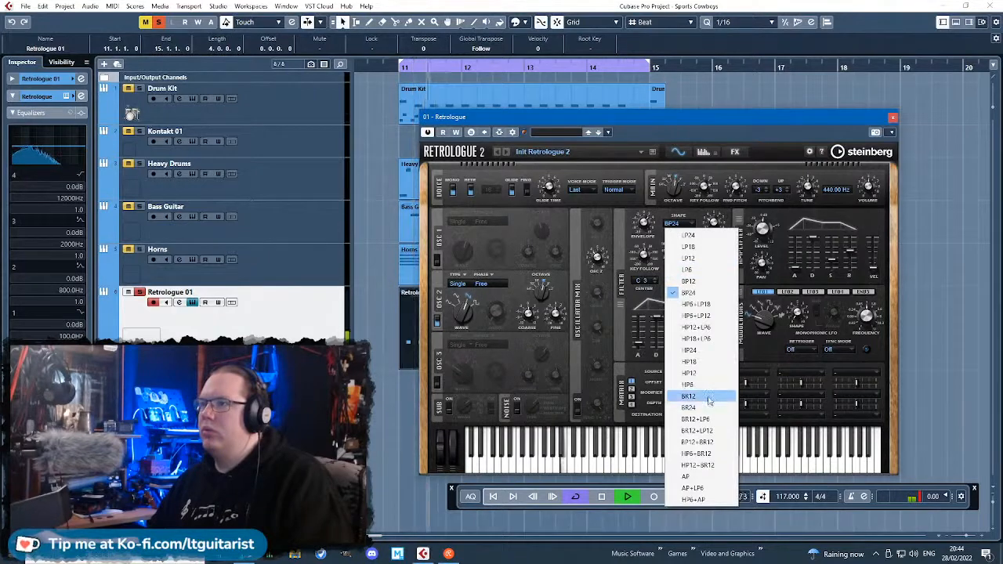
click(693, 396)
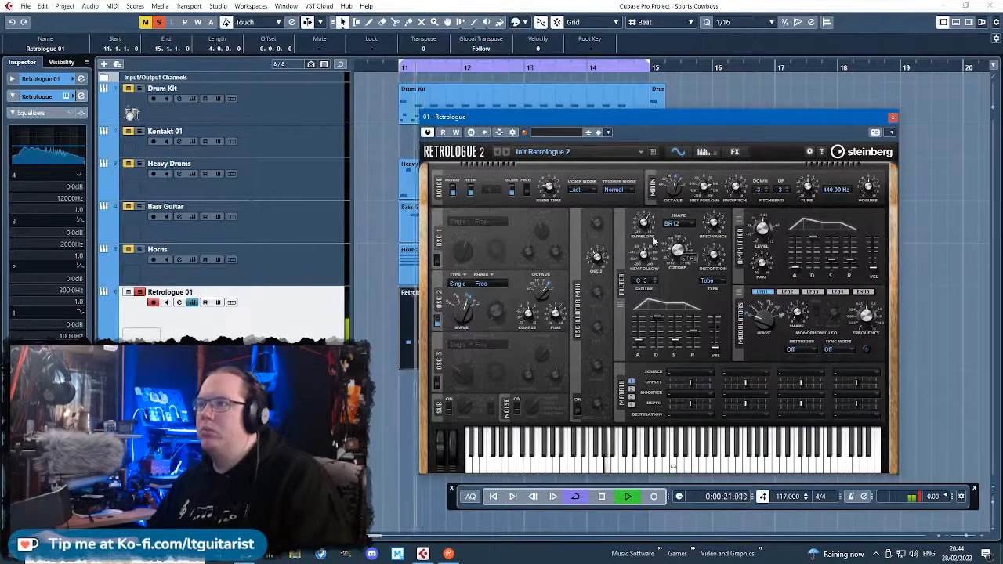
Switch on the Resonator and Delay in Retrologue's effects chain, leaving the Enhancer off.
click(734, 154)
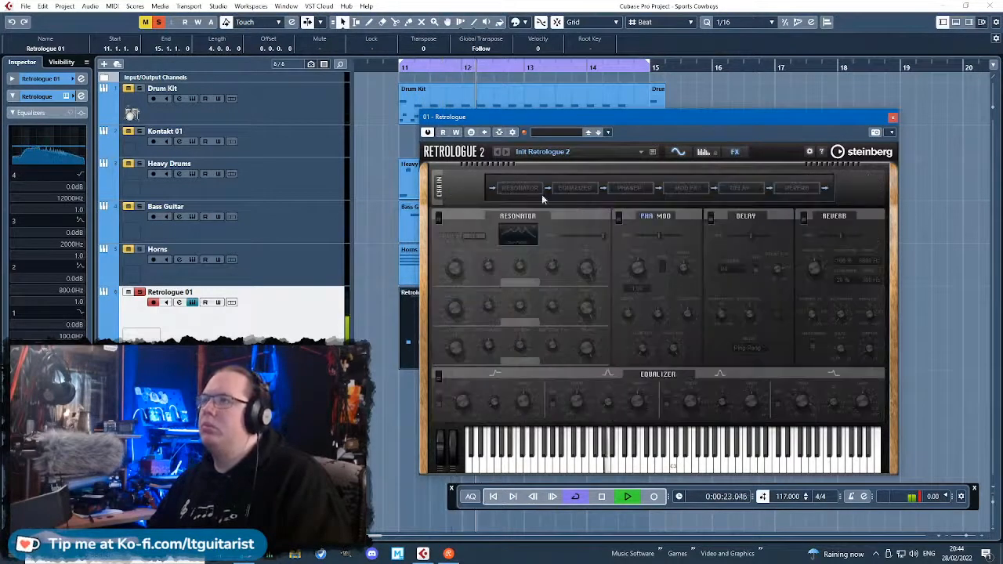
click(519, 188)
click(579, 190)
click(580, 190)
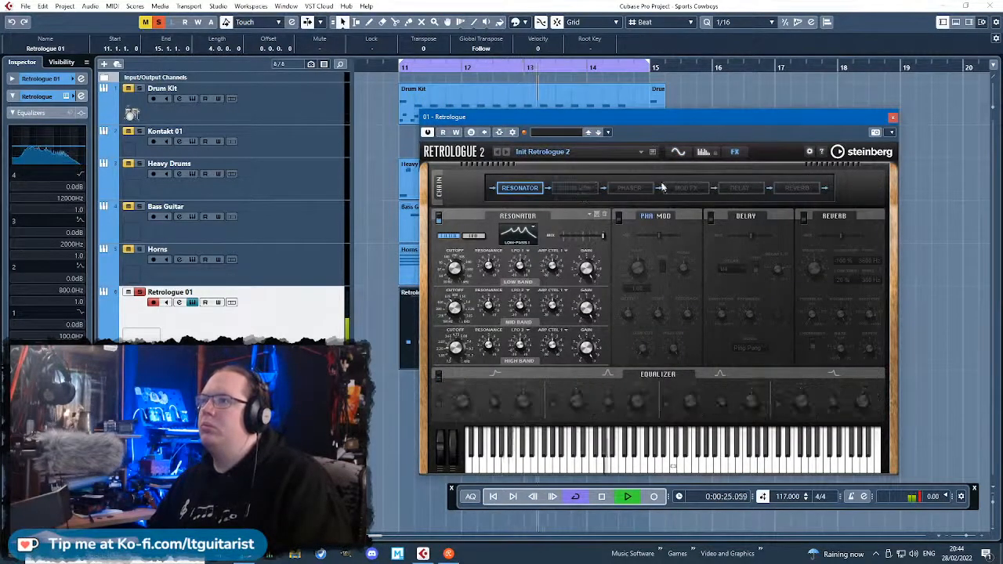
click(739, 189)
Try synced delay times of 1/8T and 1/16D.
click(748, 269)
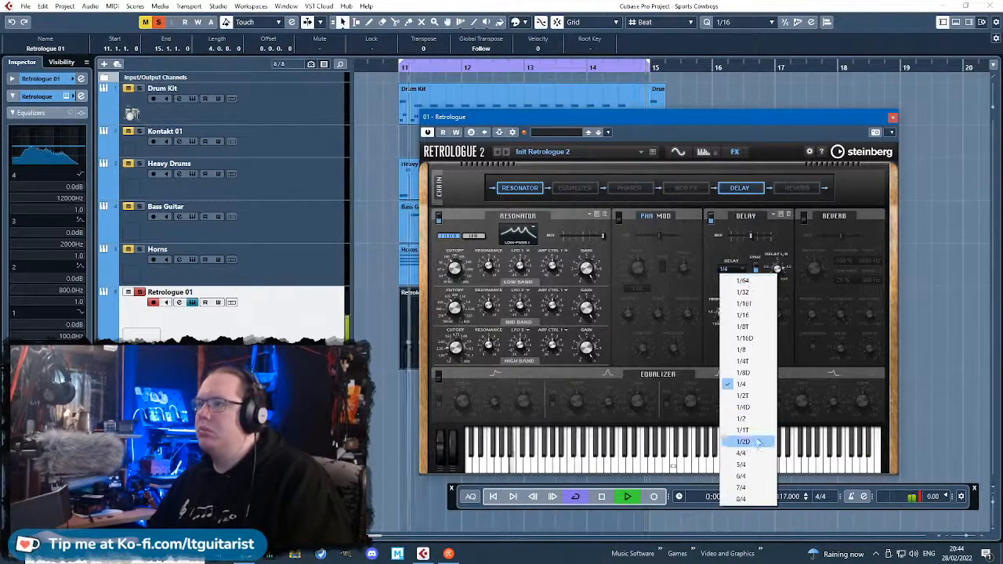
click(744, 327)
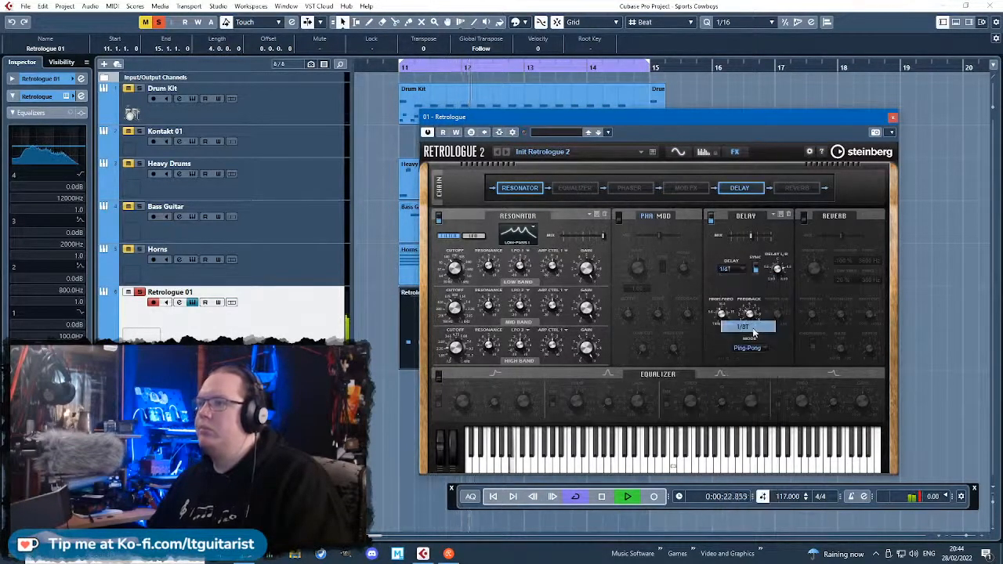
click(748, 269)
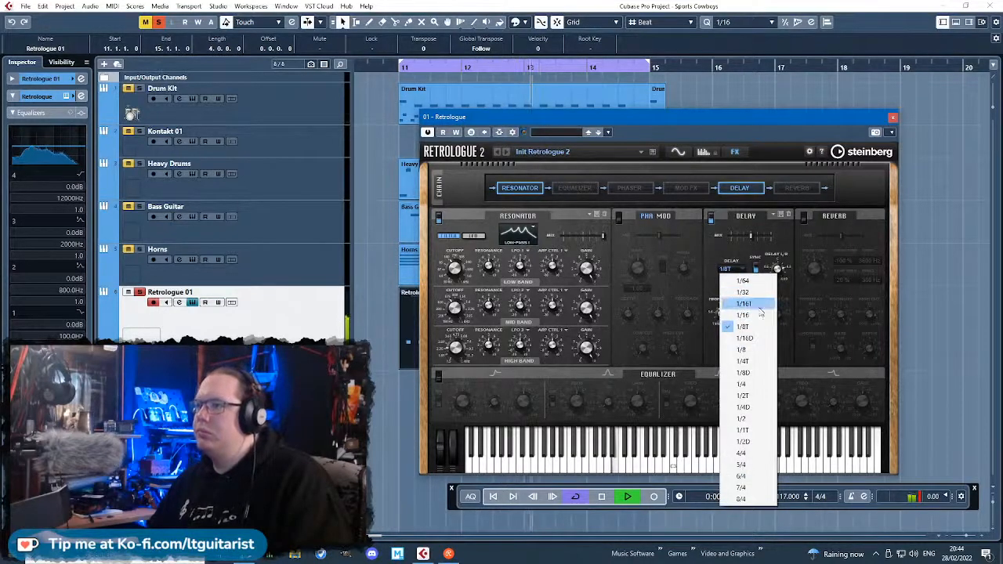
click(746, 338)
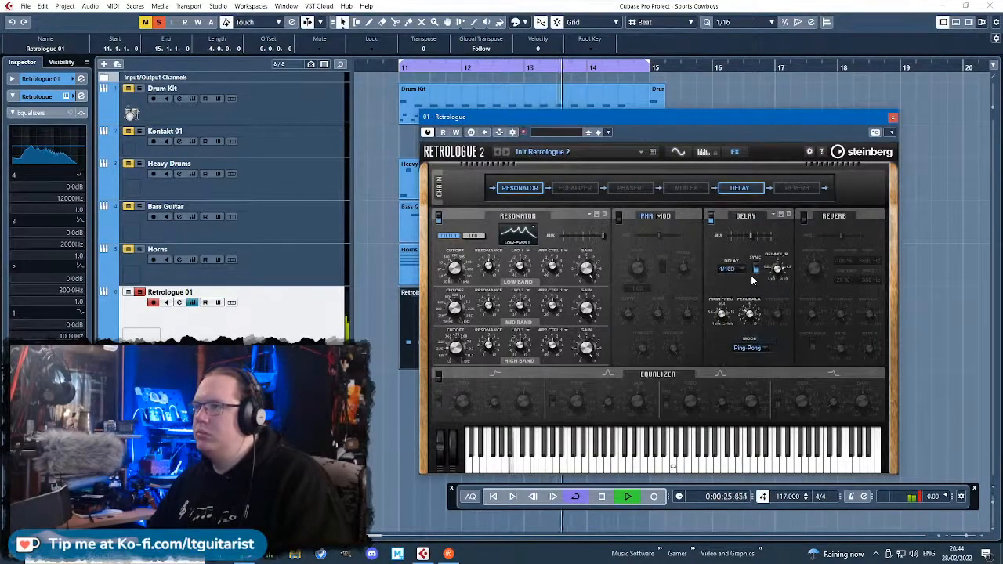
Set the delay mode to Cross and the delay time to 1/8D, and adjust the left/right delay offset.
click(756, 352)
click(760, 365)
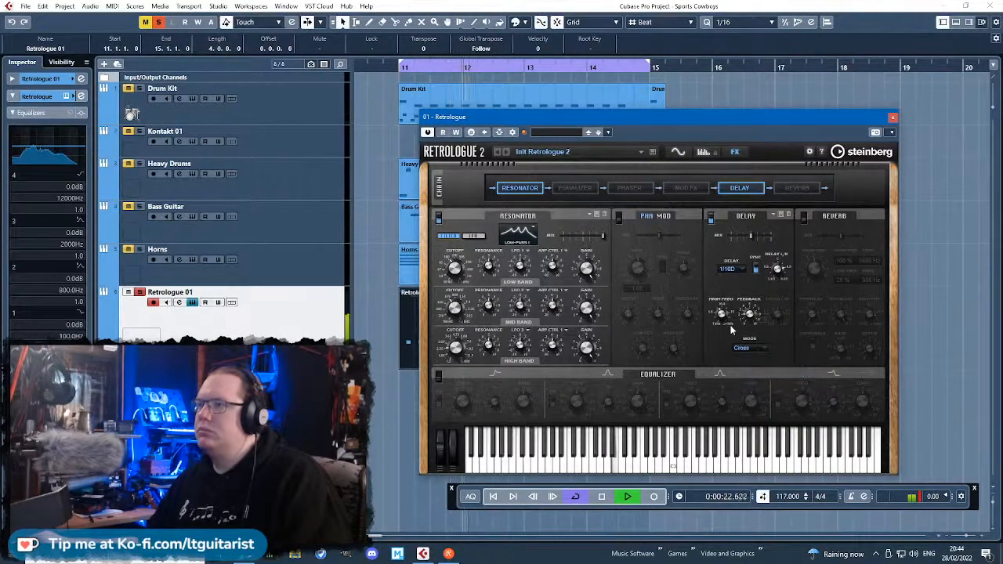
click(729, 269)
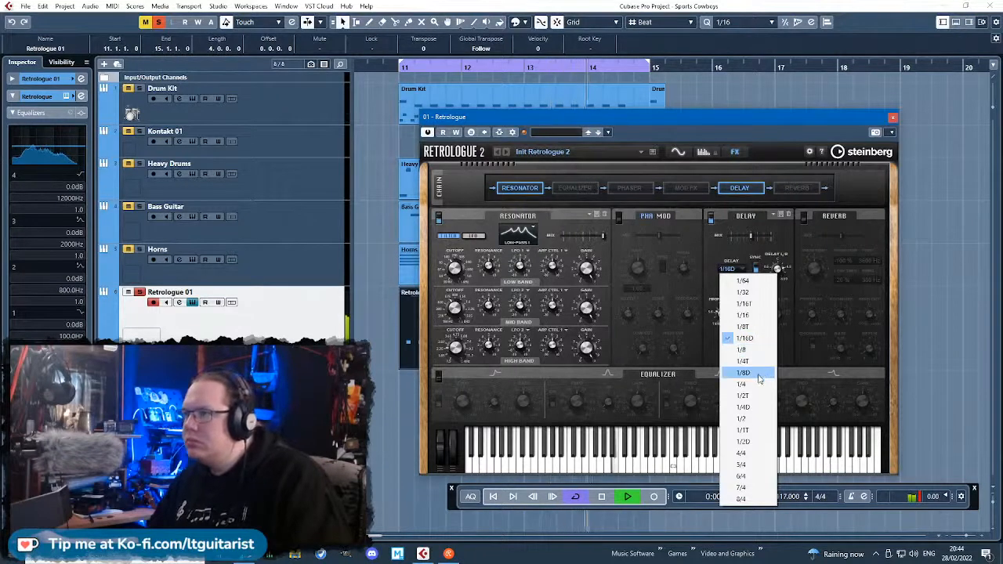
click(758, 372)
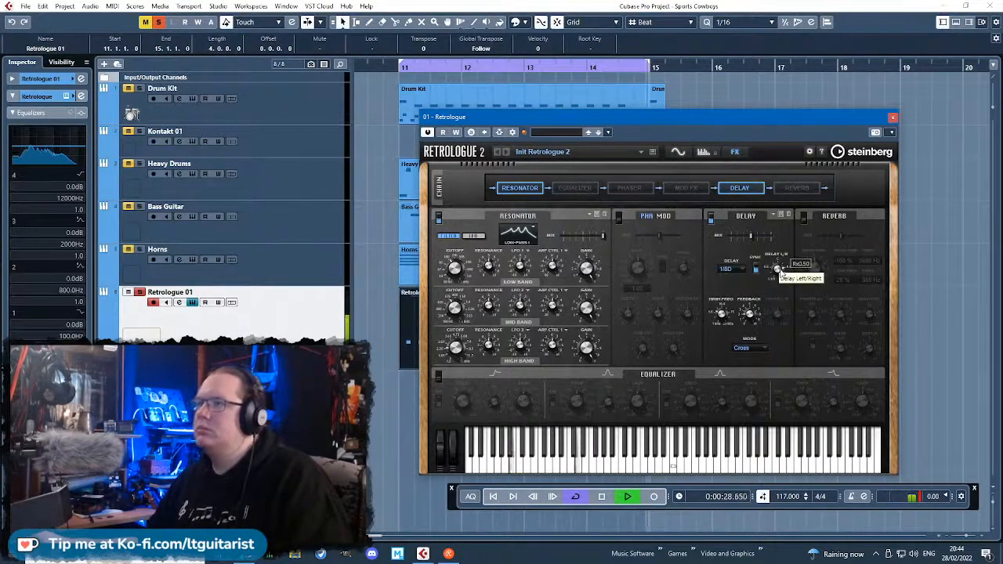
mouse_move(779, 269)
mouse_down()
mouse_move(784, 296)
mouse_move(780, 274)
mouse_up()
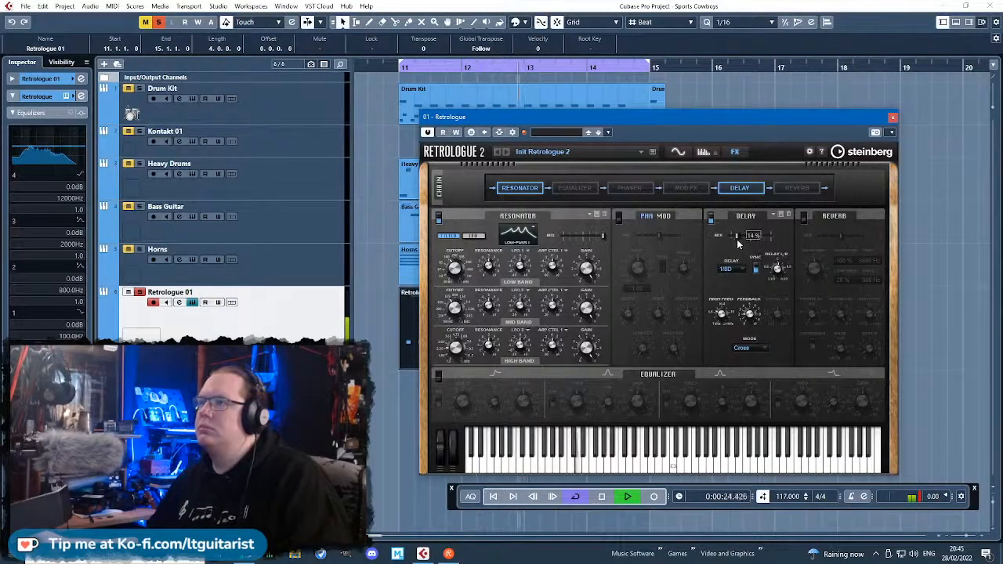
Lower the Resonator mix in Retrologue and try the Reverb effect, leaving it switched off.
click(805, 217)
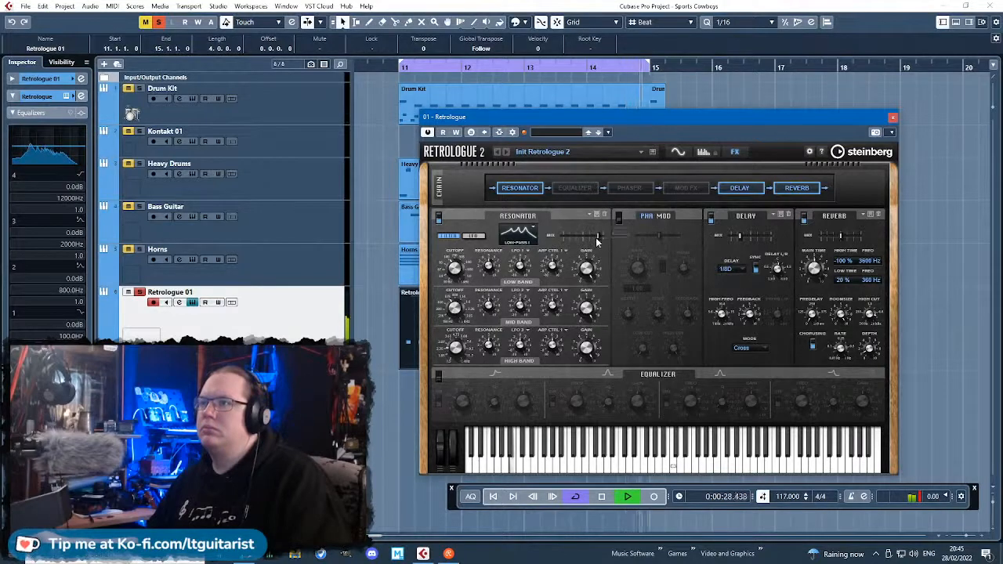
drag(597, 238, 573, 236)
click(804, 219)
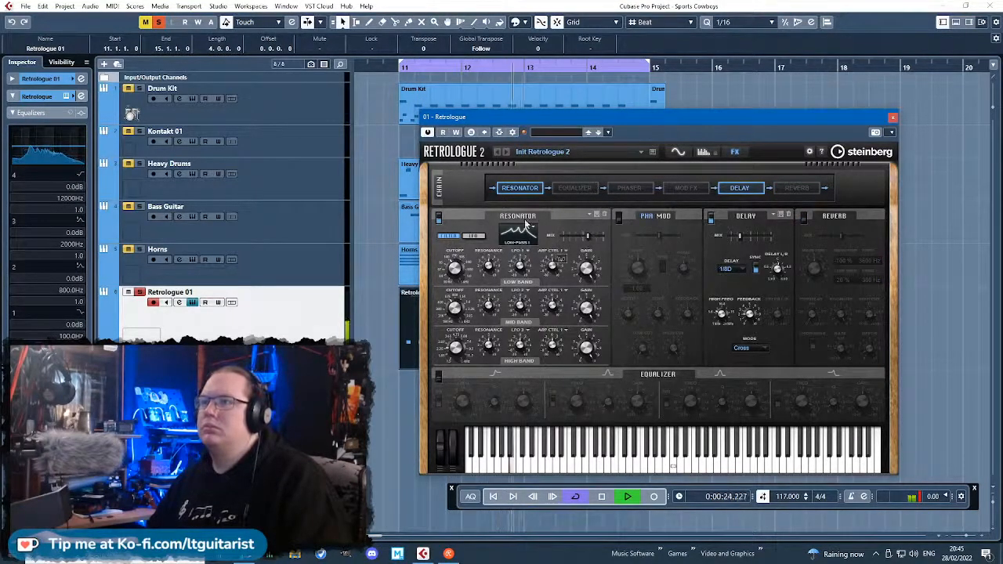
Unsolo the Retrologue 01 track, close its synth window and listen to it within the arrangement.
click(140, 291)
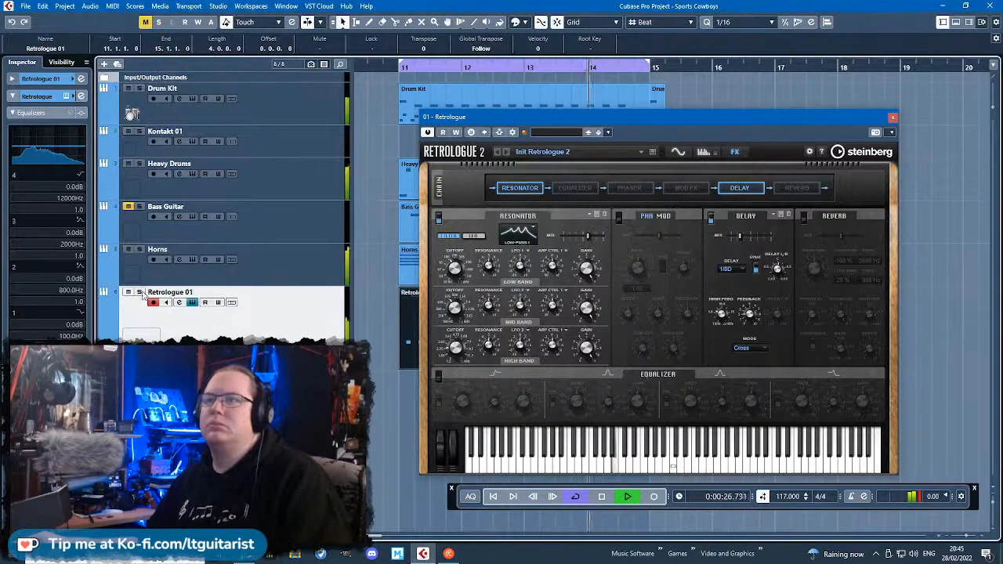
click(890, 117)
key(g)
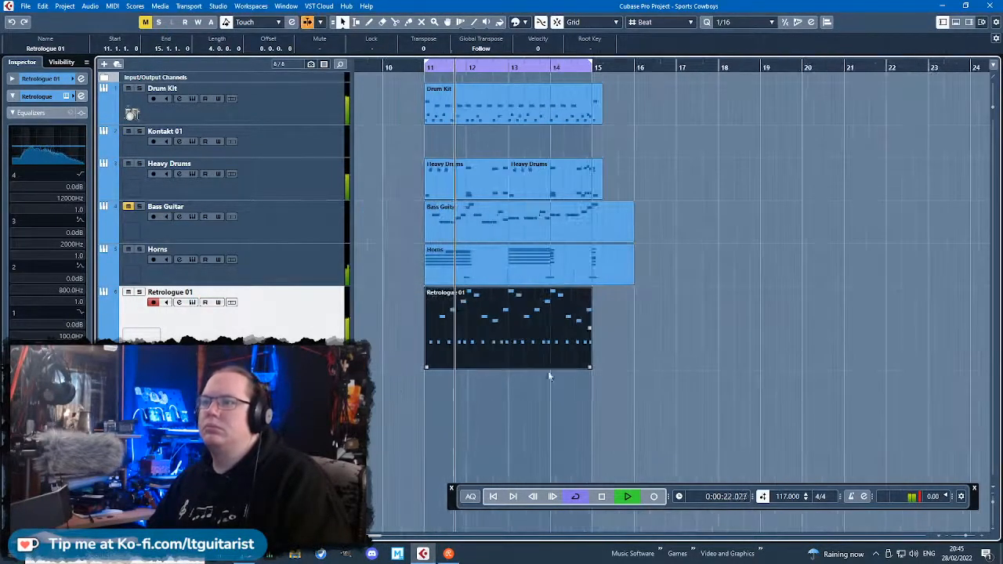
scroll(569, 419, up, 4)
scroll(568, 417, down, 2)
click(559, 413)
scroll(587, 413, left, 4)
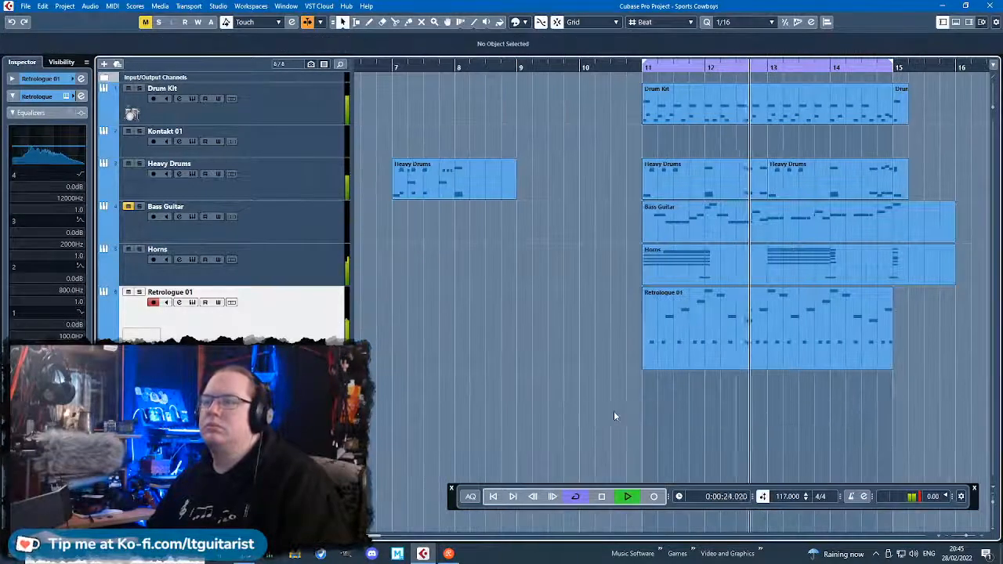
scroll(628, 408, right, 3)
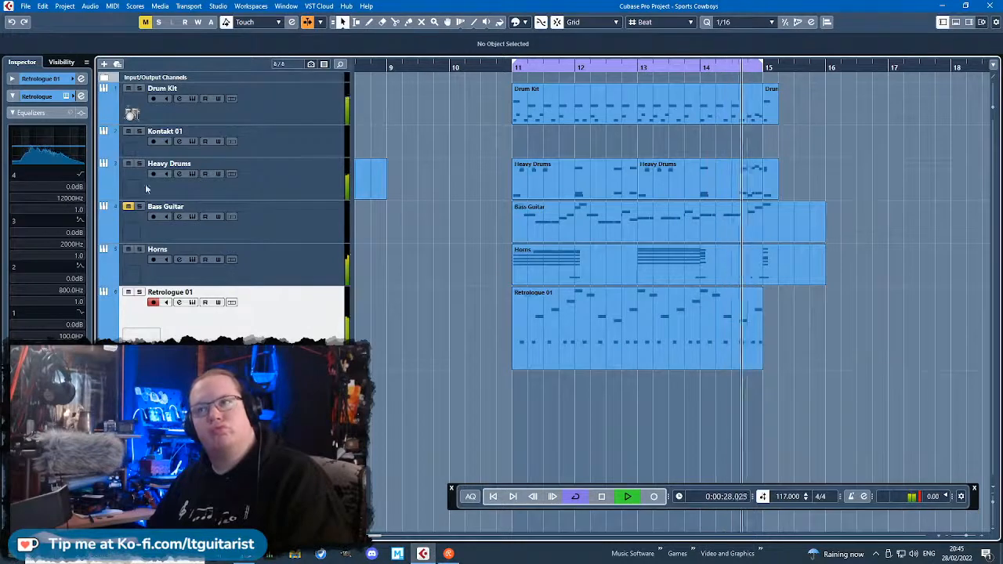
Unmute the Bass Guitar track to hear it against the synth, mute it again and stop playback.
click(128, 207)
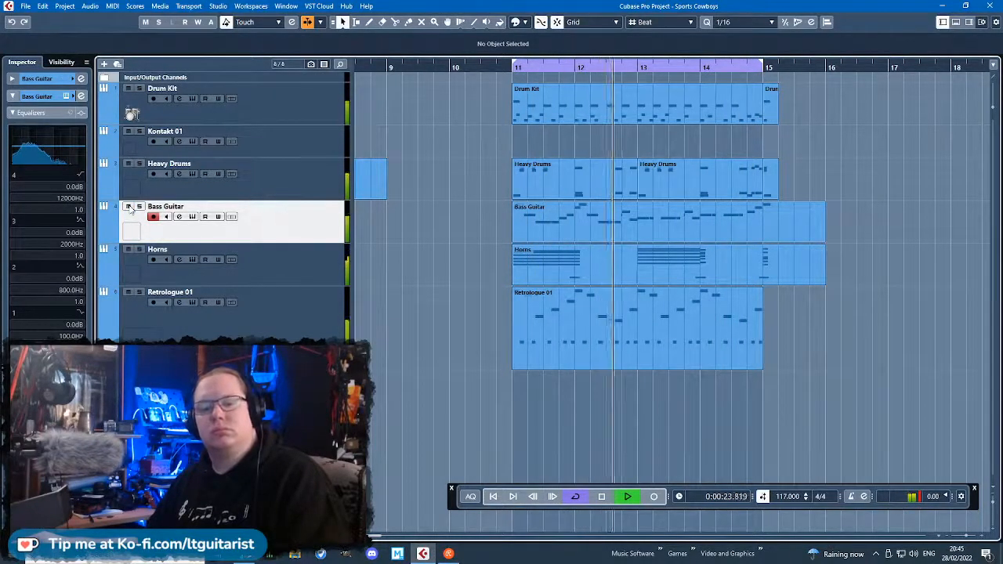
click(129, 206)
key(space)
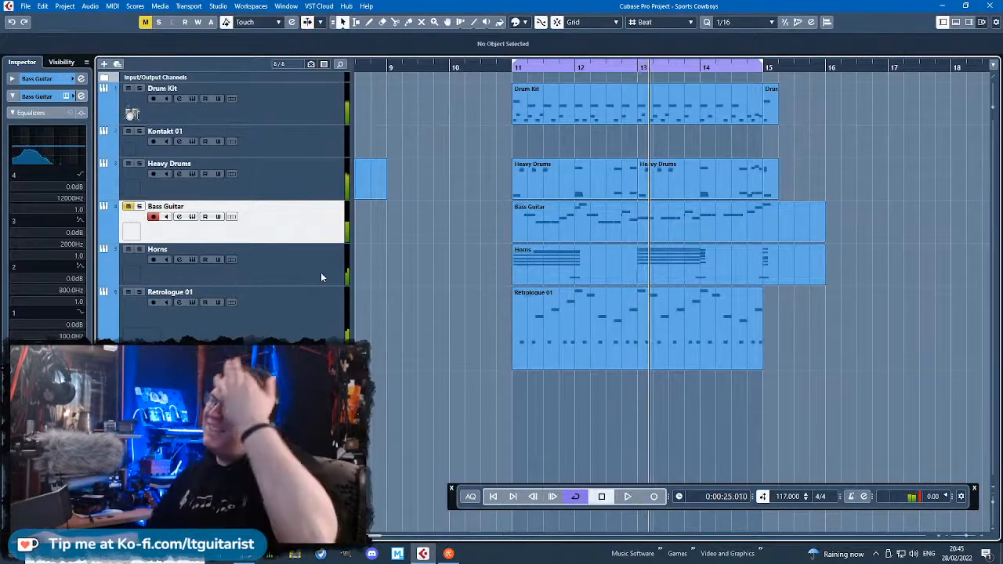
Delete the Retrologue 01 track and unmute the Bass Guitar track.
click(304, 333)
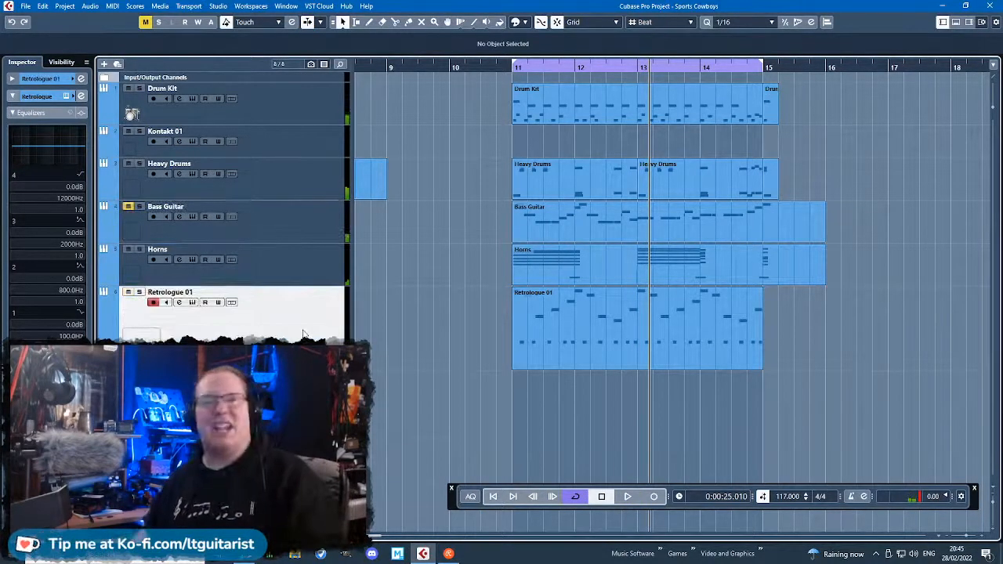
key(Delete)
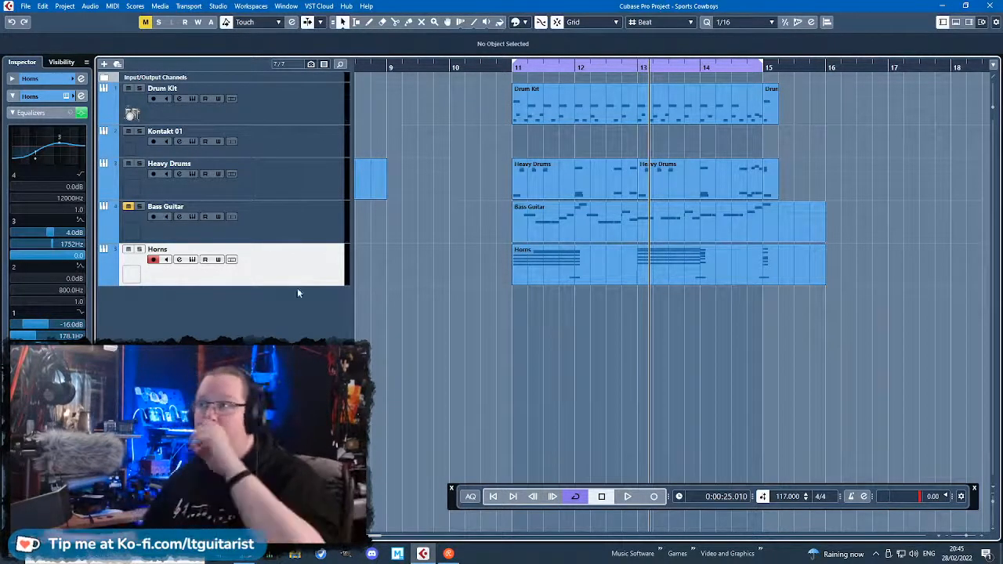
scroll(569, 309, down, 2)
click(130, 216)
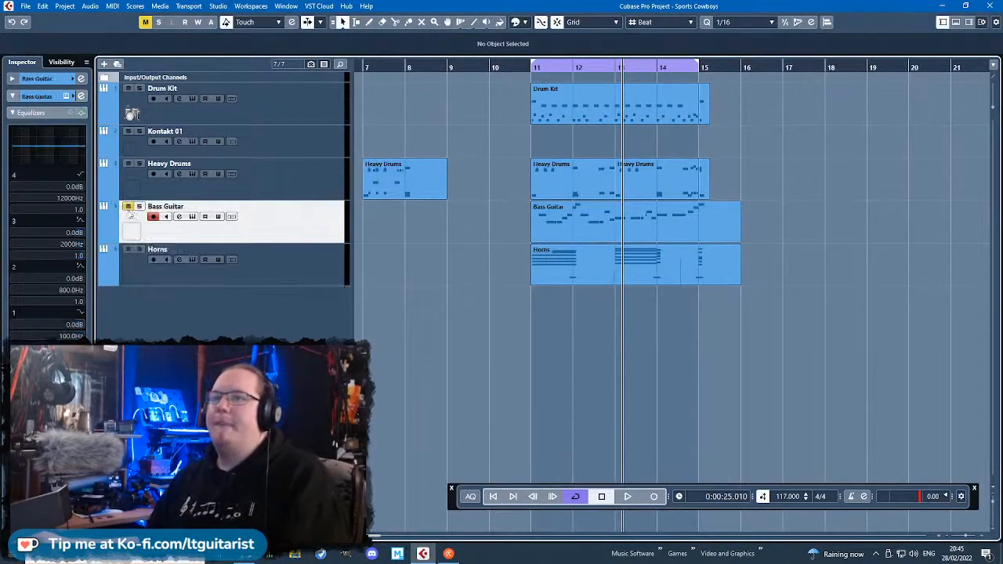
Play the remaining tracks, turn off cycle mode so playback runs past bar 15, and stop.
key(space)
scroll(580, 273, up, 2)
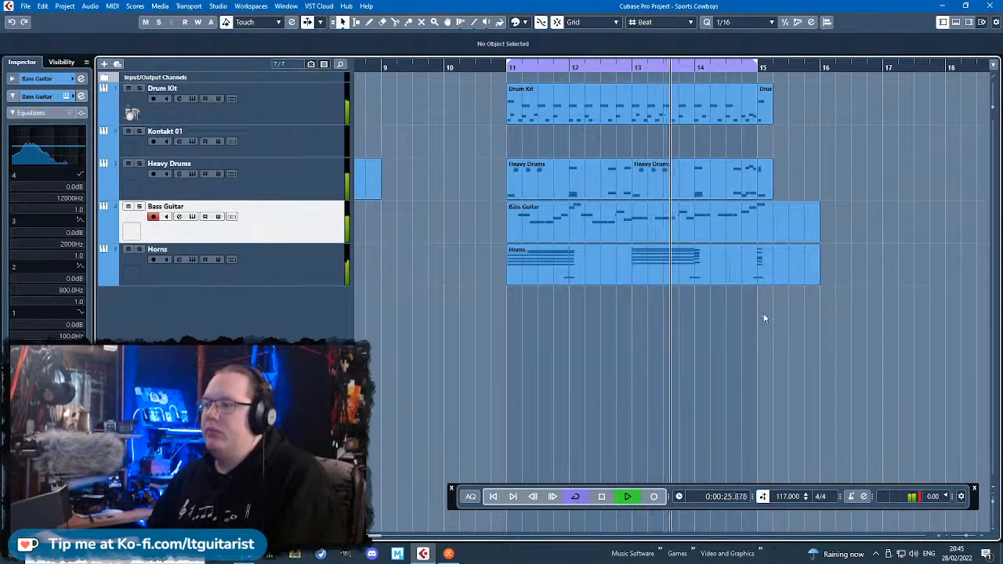
key(h)
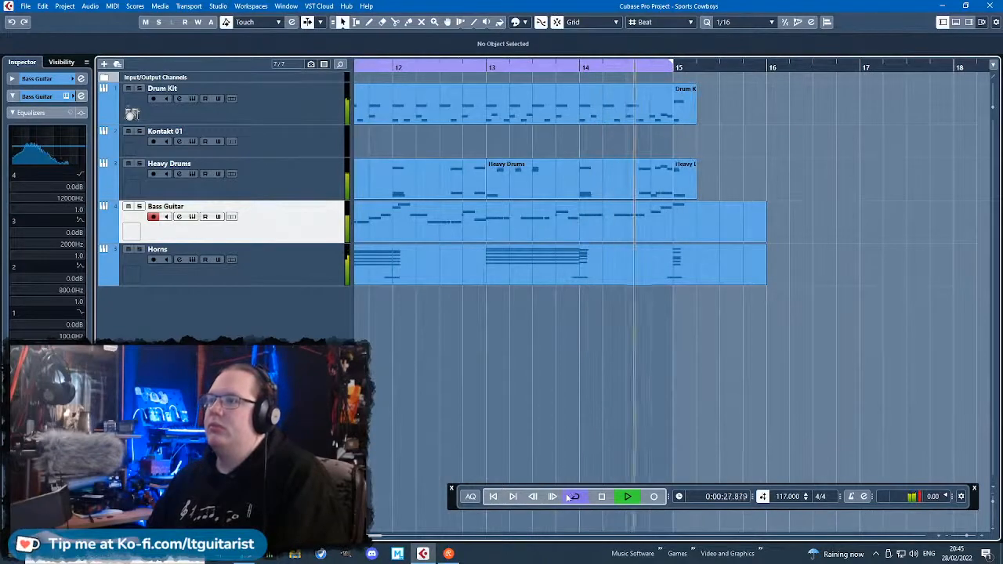
key(KP_Divide)
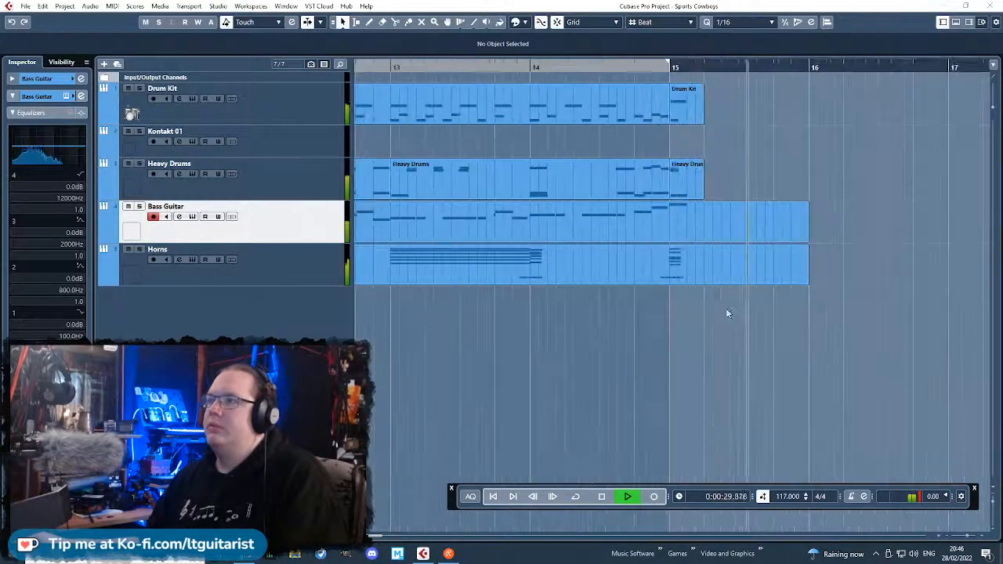
key(space)
Open the Horns part in the Key Editor, lengthen the bar 15 chord notes to about one beat and play it back.
double_click(726, 271)
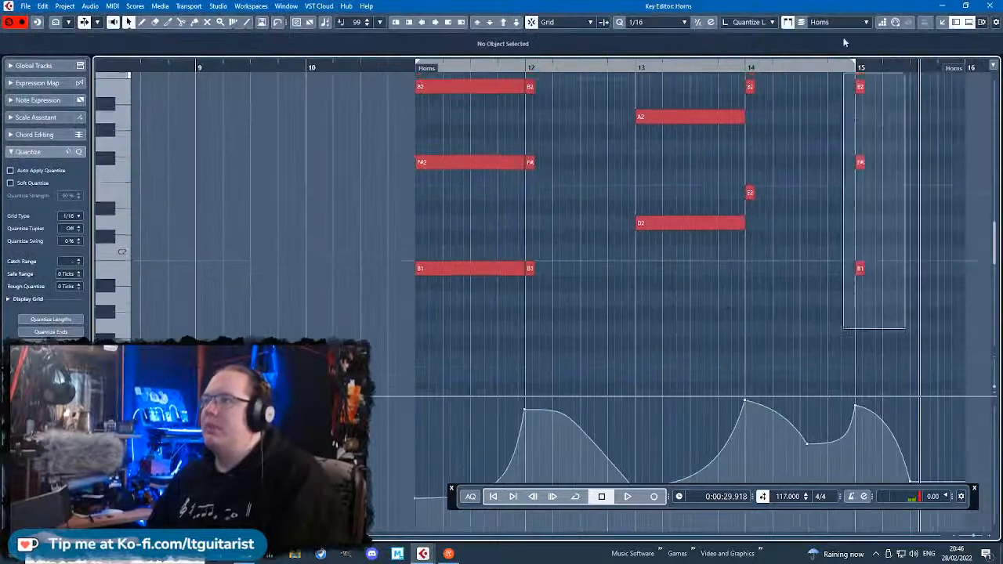
scroll(838, 295, down, 3)
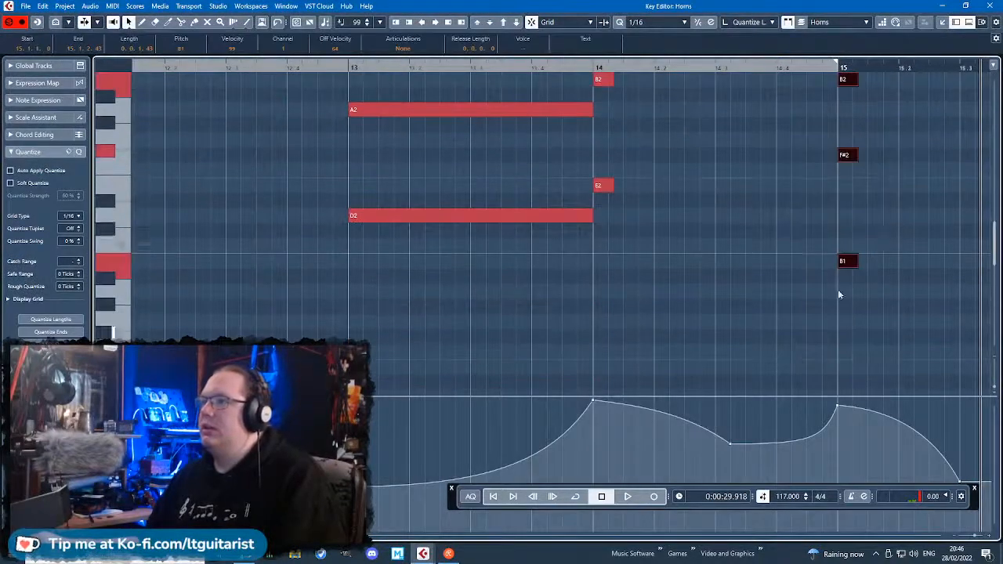
drag(856, 259, 898, 261)
scroll(853, 194, up, 6)
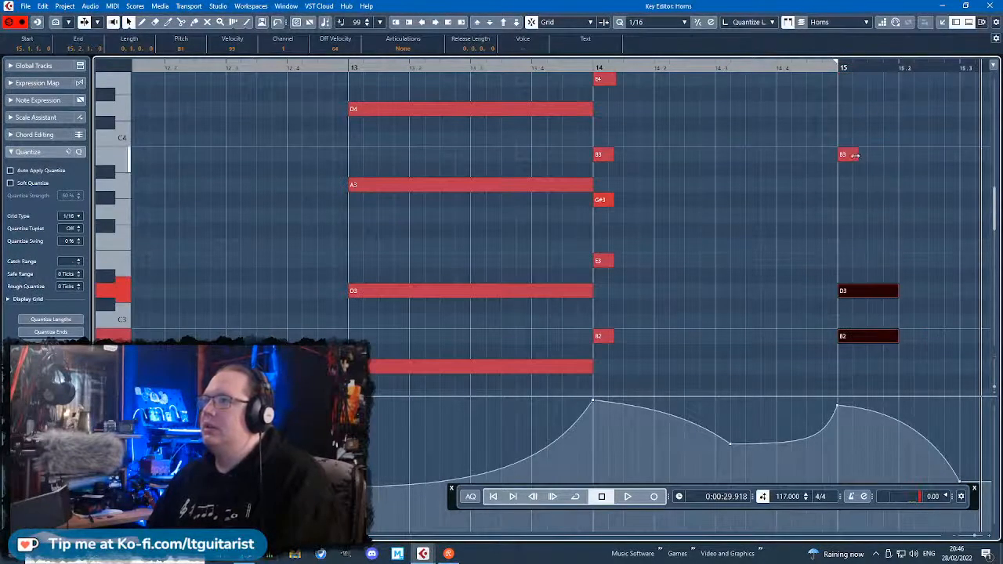
drag(857, 155, 899, 155)
scroll(846, 193, up, 4)
mouse_move(857, 241)
mouse_down()
mouse_move(913, 241)
mouse_move(839, 241)
mouse_up()
click(713, 68)
key(space)
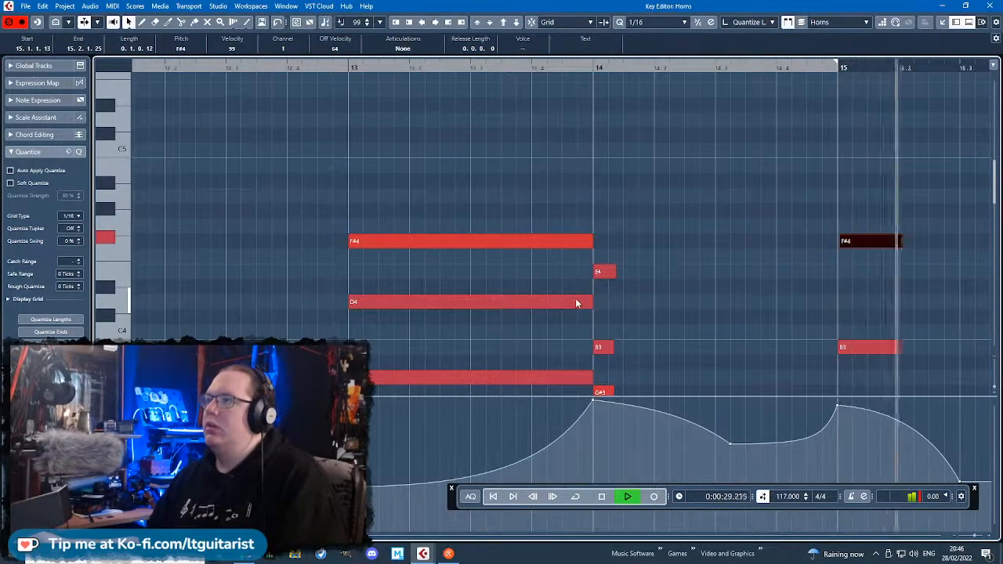
Lengthen the short horn chord notes at bars 12 and 14 to slightly over two sixteenths.
scroll(578, 303, down, 3)
scroll(576, 290, down, 4)
drag(394, 375, 379, 109)
drag(617, 363, 600, 134)
scroll(598, 141, up, 1)
scroll(594, 176, down, 5)
drag(612, 260, 586, 237)
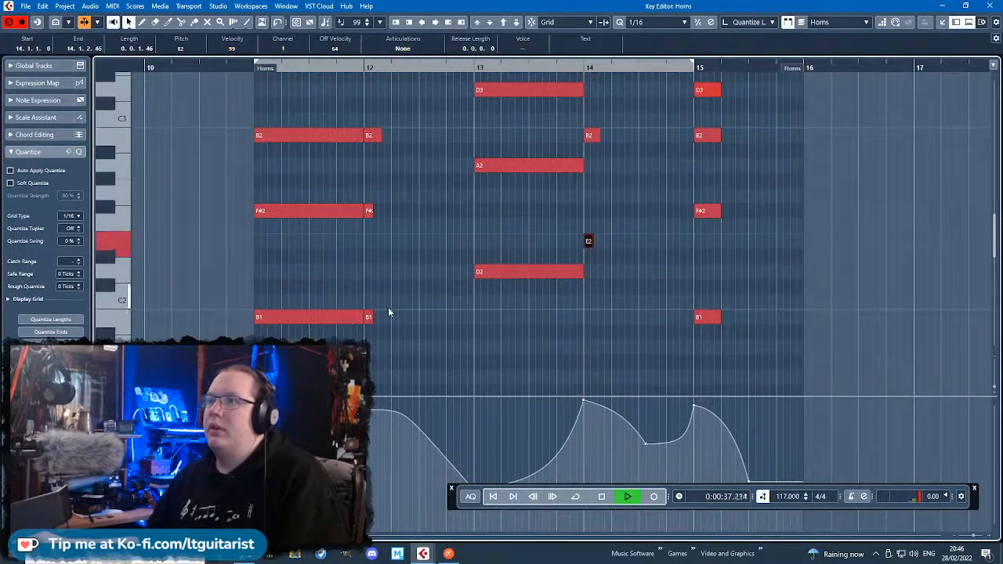
drag(368, 205, 366, 206)
ctrl+scroll(327, 240, up, 2)
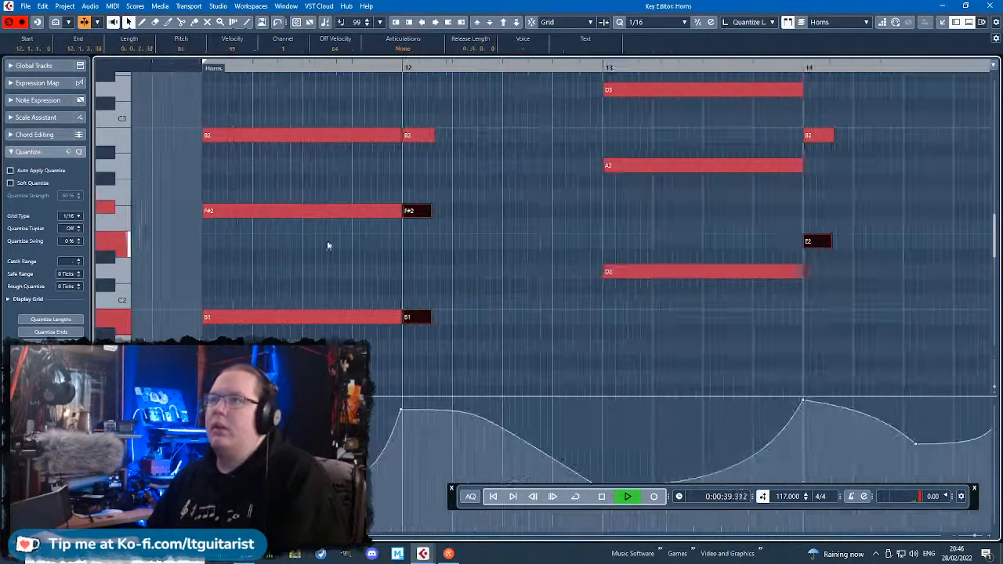
Shift the starts of F#2 at bar 11, A2 at bar 13, and F#2 and B2 at bar 15 slightly off the grid.
click(231, 211)
click(645, 165)
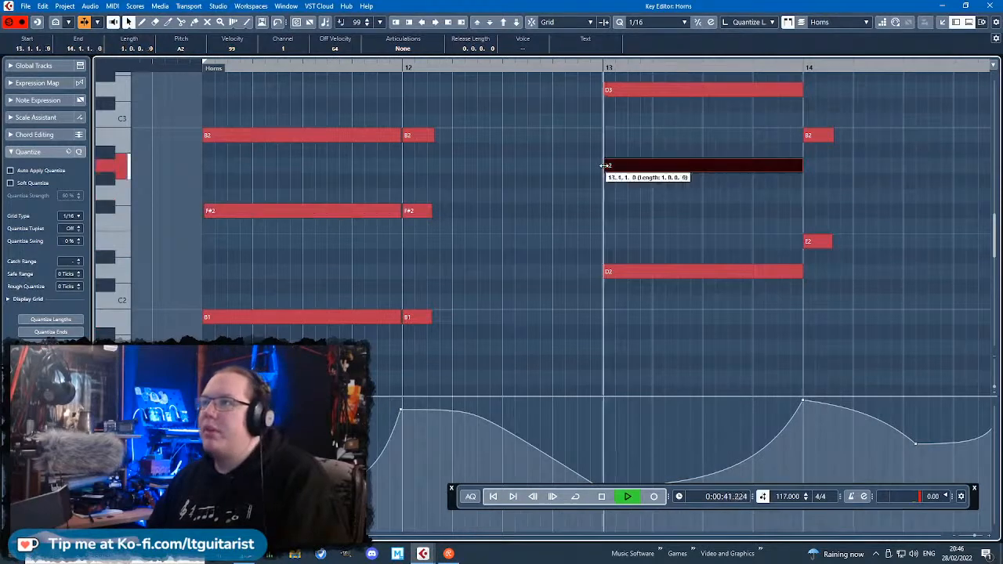
click(876, 209)
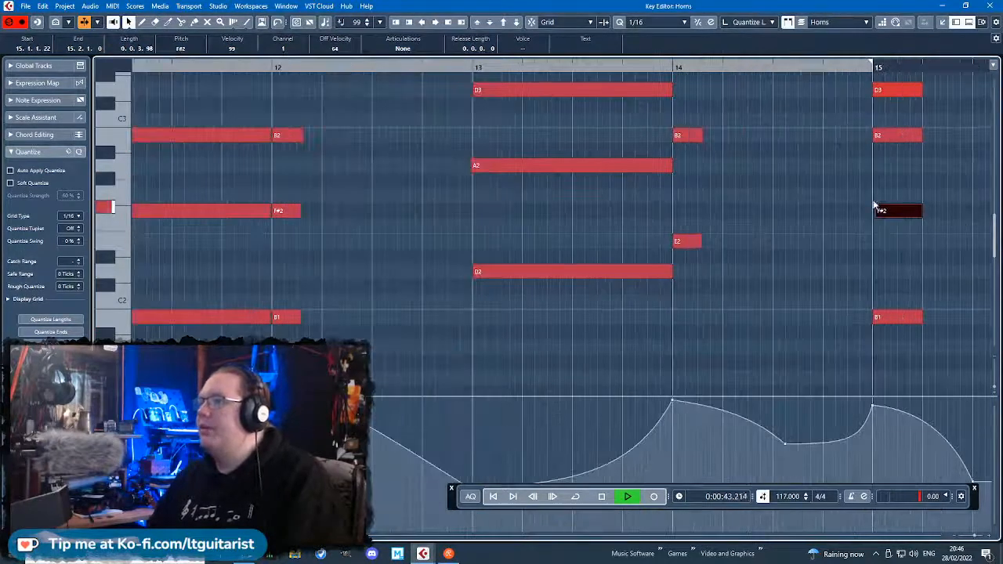
drag(875, 139, 873, 140)
Trim the ends of the A3 and D4 notes in bar 13 and start B3 at bar 14 slightly late.
scroll(709, 187, up, 3)
ctrl+scroll(672, 204, up, 2)
drag(674, 193, 669, 177)
click(680, 147)
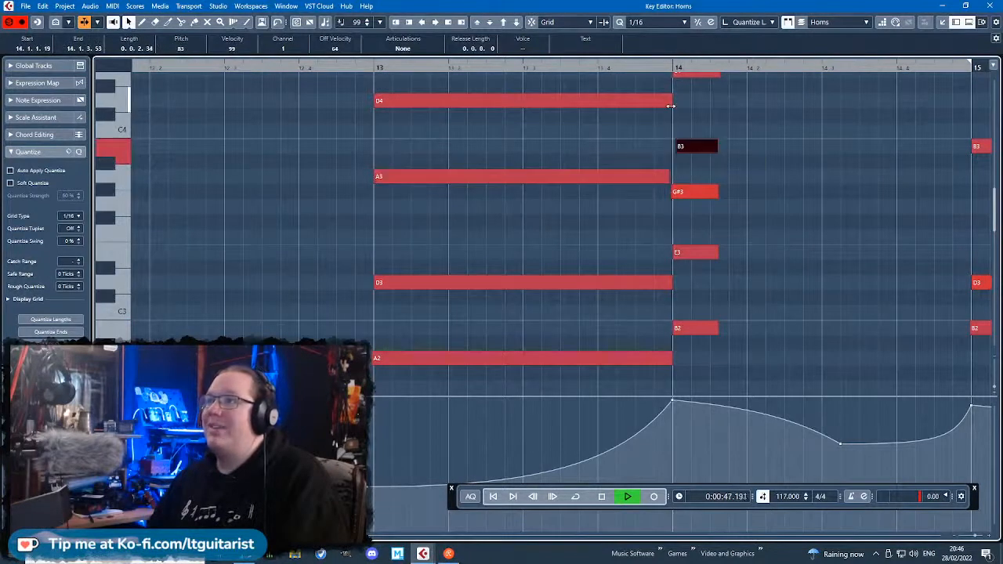
drag(670, 105, 666, 105)
Start B3 in bar 11 slightly late, trim the long D4's end, and start the short D4 just before bar 12.
scroll(389, 110, down, 2)
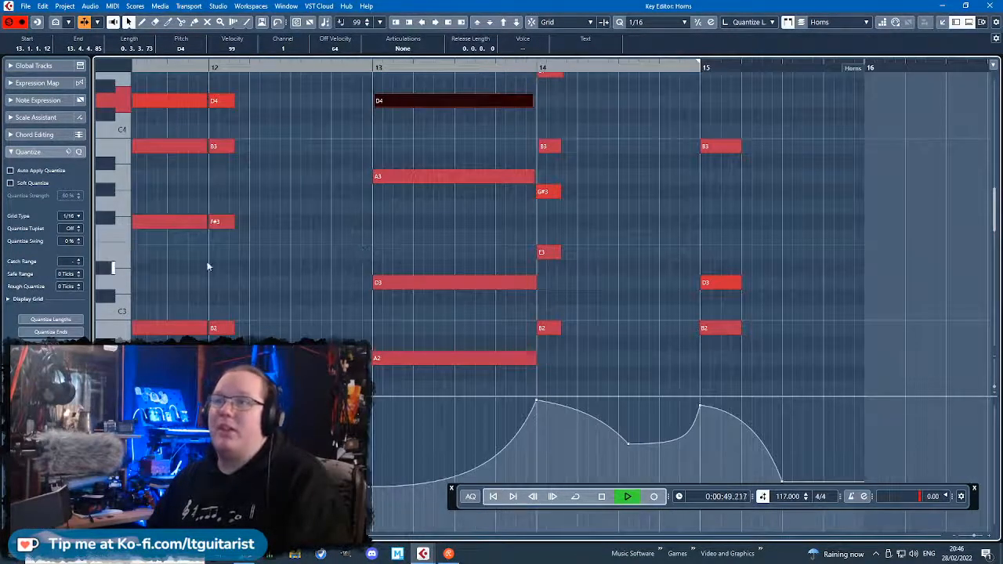
scroll(209, 264, left, 3)
ctrl+scroll(290, 150, up, 2)
drag(277, 147, 280, 146)
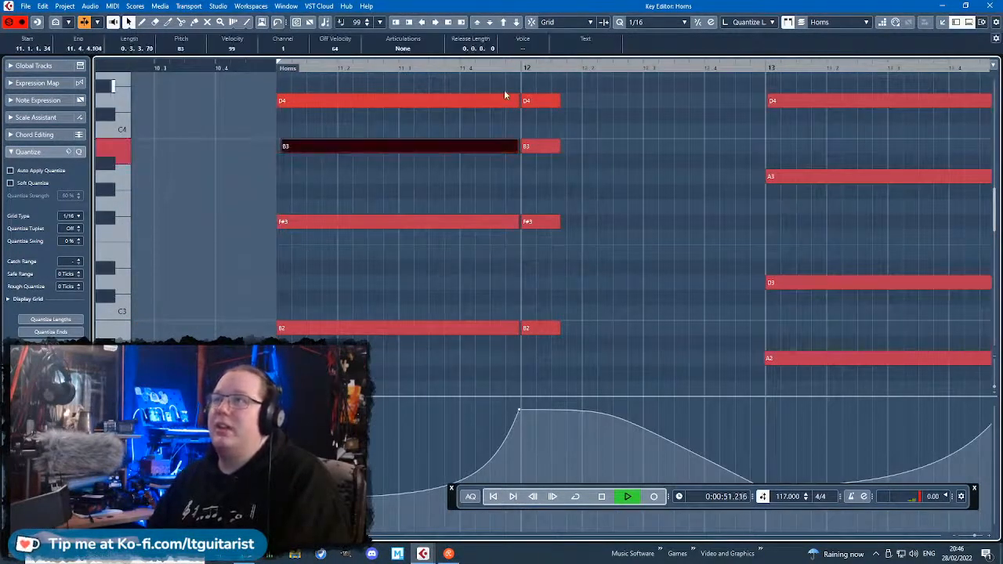
click(516, 100)
drag(518, 102, 521, 103)
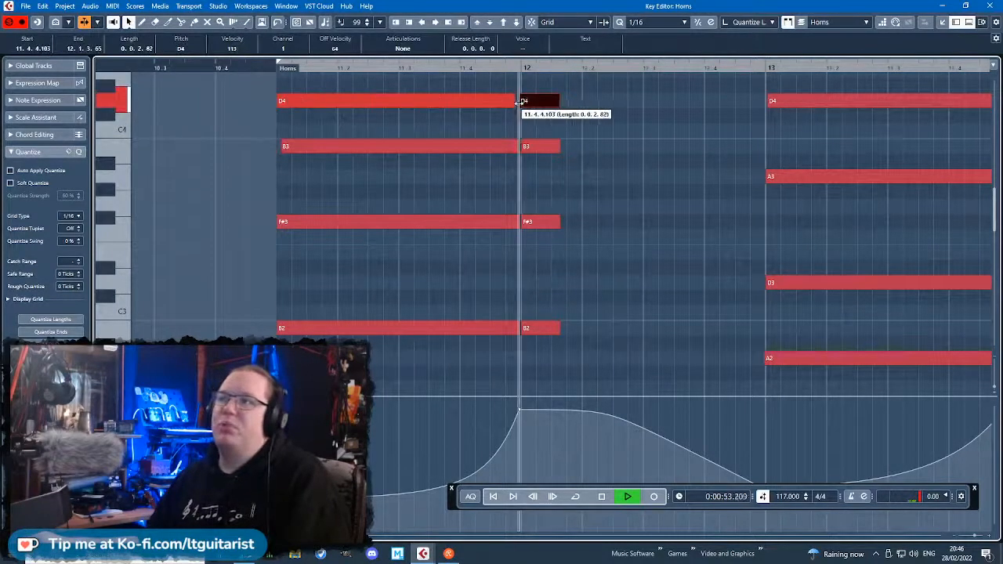
Start the short F#2 slightly after bar 12 and the A2 slightly before bar 13.
scroll(529, 266, down, 3)
drag(524, 274, 530, 276)
drag(518, 276, 521, 276)
click(764, 231)
drag(767, 231, 766, 231)
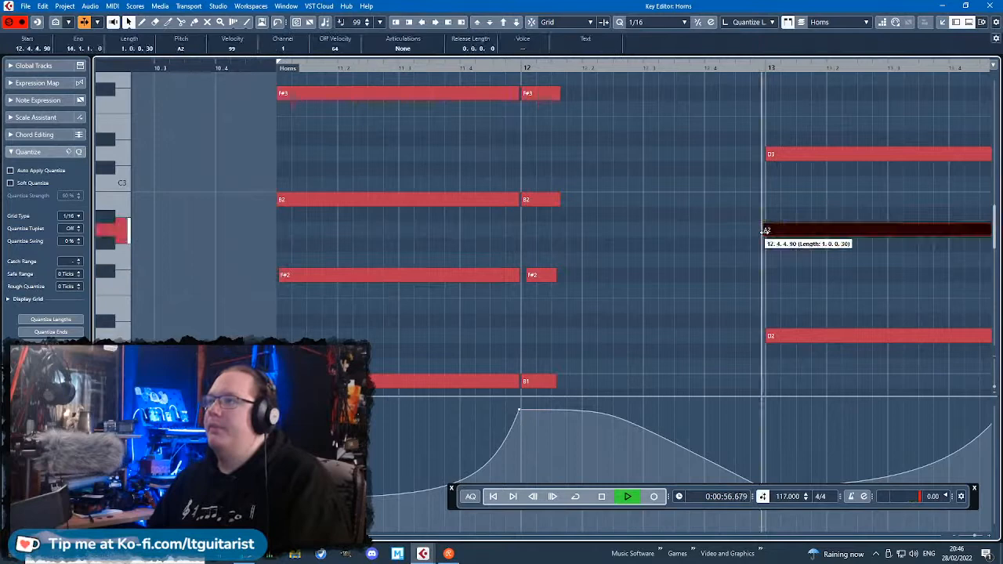
Play the edited horn part from bar 11 to past bar 15, and return to the project arrangement.
key(space)
click(257, 67)
key(space)
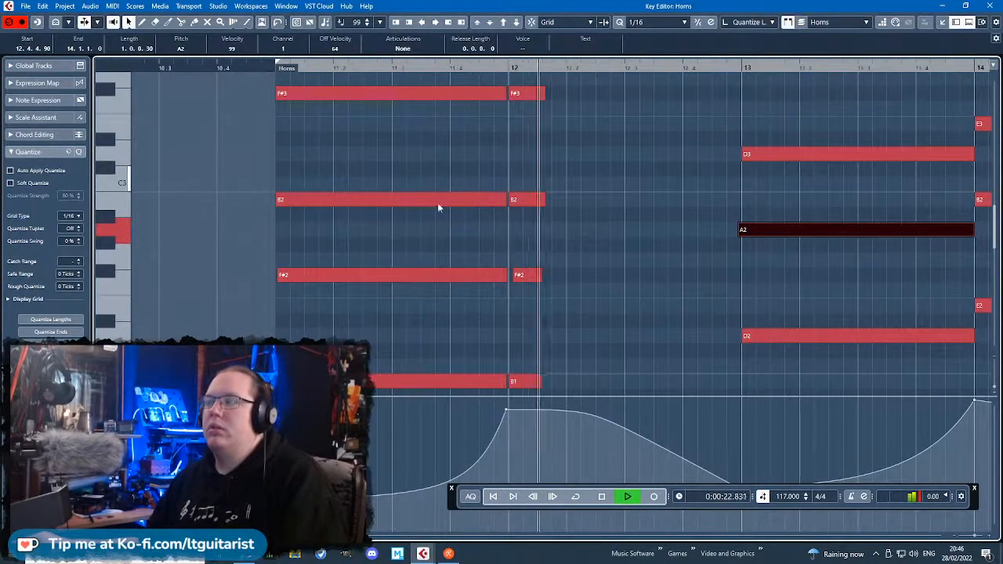
scroll(420, 251, down, 4)
scroll(687, 305, right, 5)
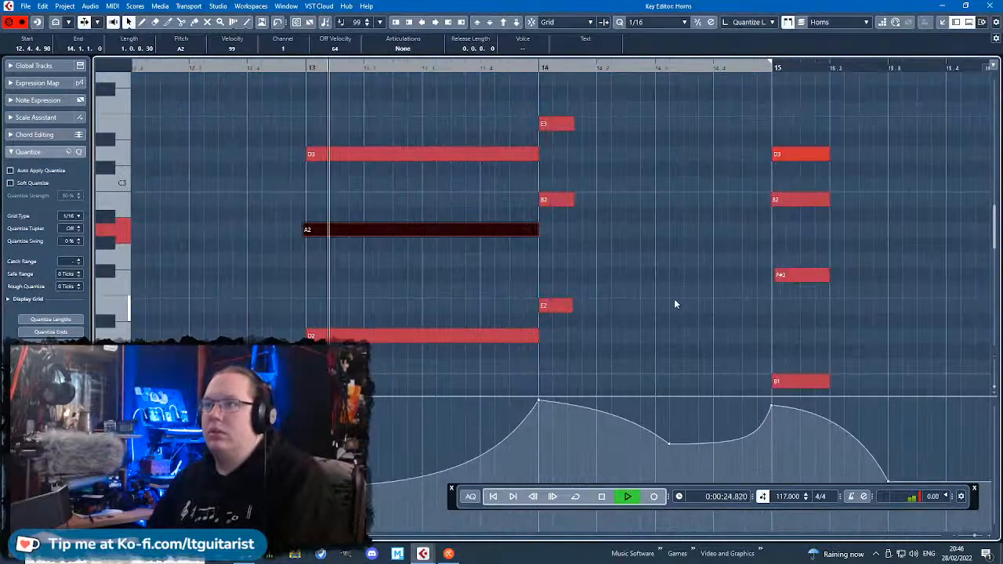
scroll(672, 303, down, 3)
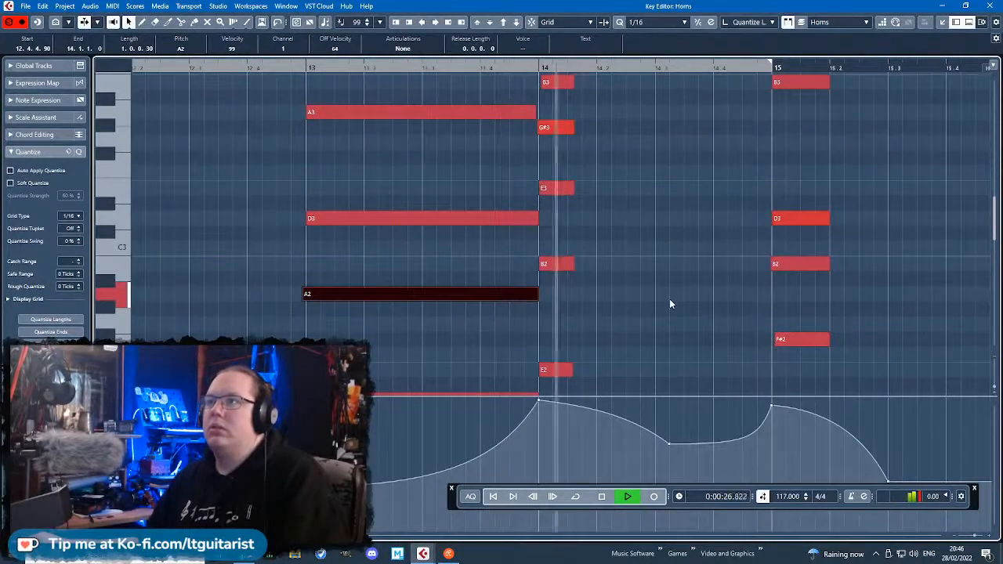
scroll(669, 298, down, 2)
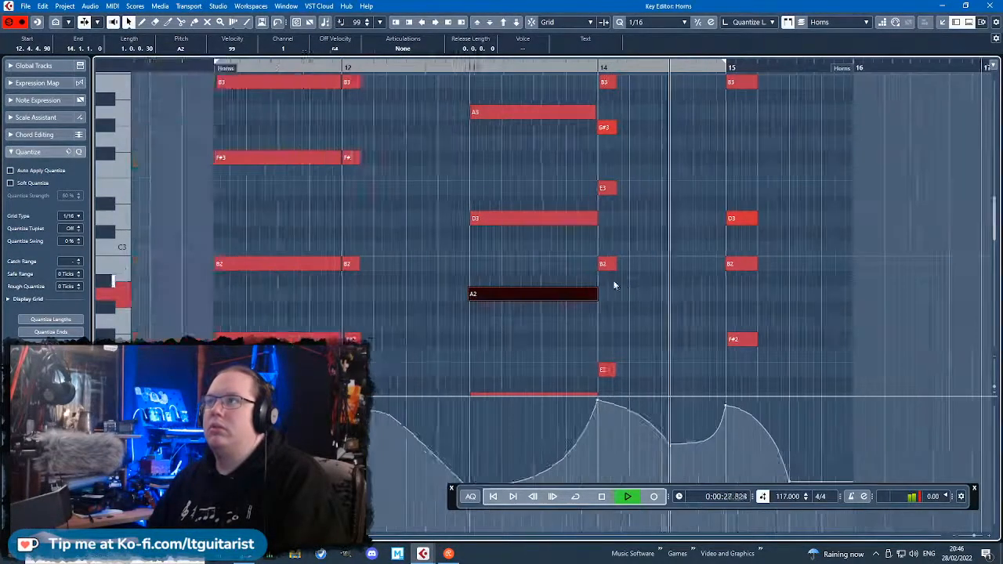
click(990, 5)
key(space)
scroll(677, 384, down, 3)
click(673, 383)
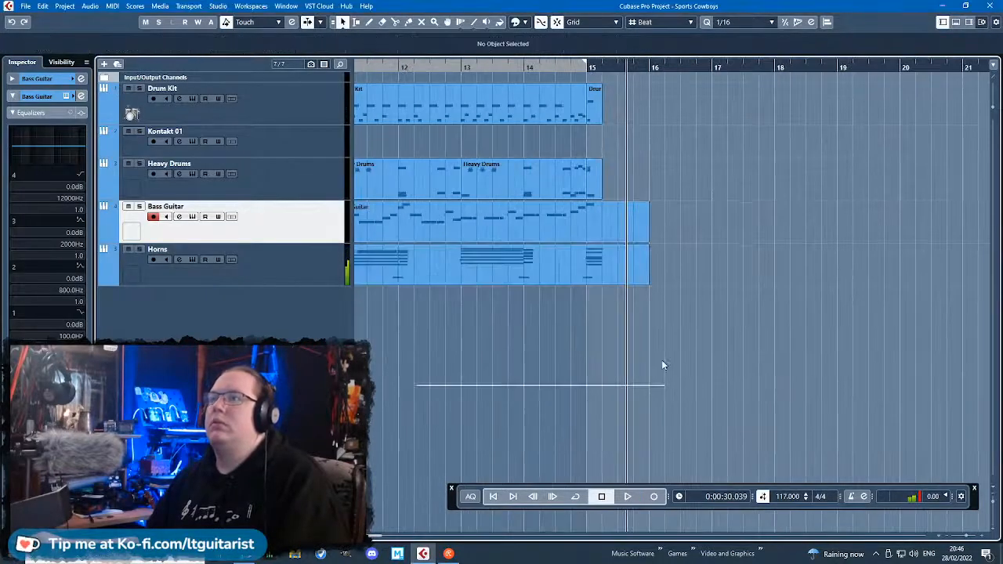
Lower the Horns CC1 modulation point at bar 15 to 98, play back the ending and close the editor.
double_click(572, 249)
drag(643, 412, 643, 430)
click(628, 69)
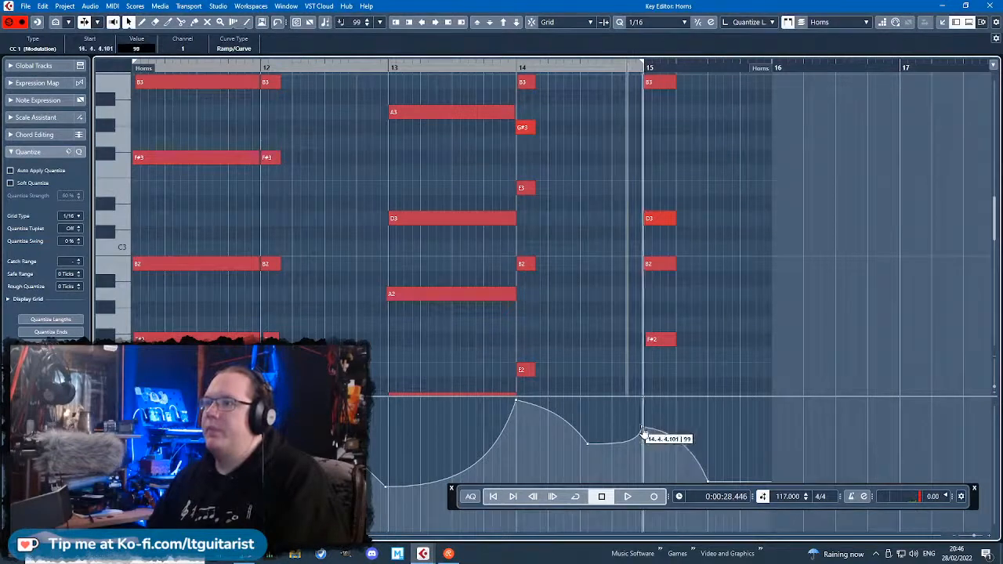
key(space)
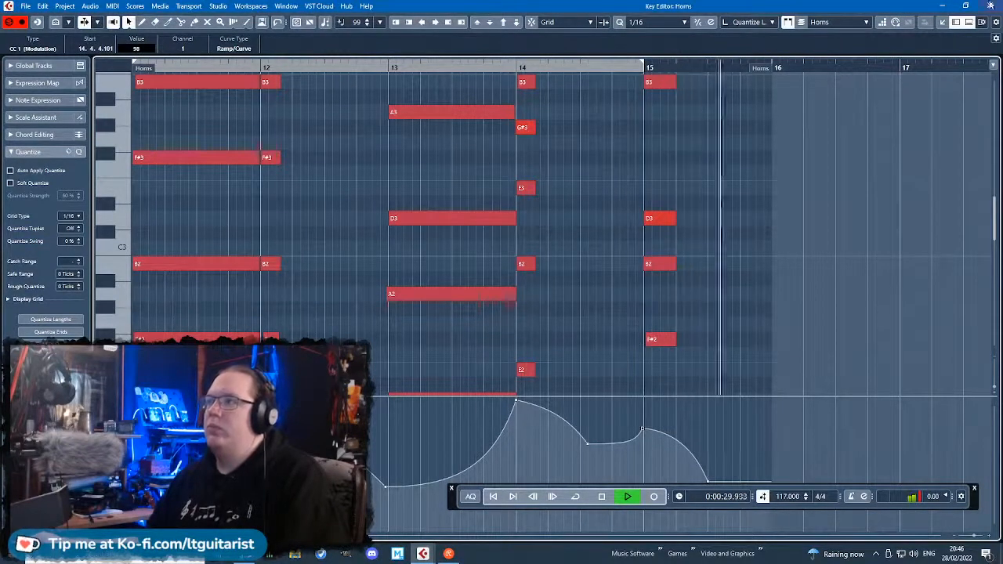
key(Escape)
click(406, 385)
scroll(407, 385, down, 4)
scroll(406, 385, left, 4)
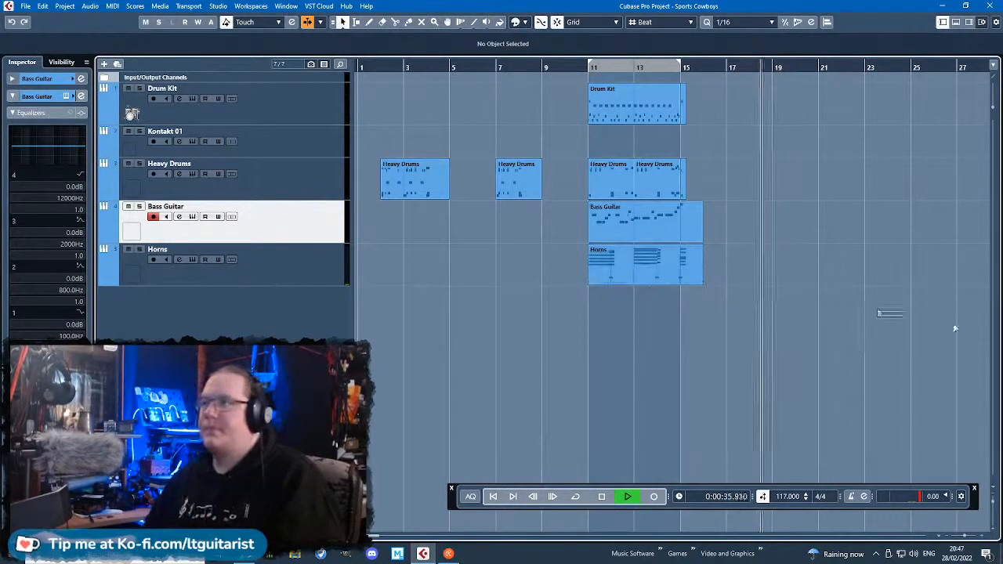
Stop playback, copy the bar 11 Bass Guitar part to bar 20 and open the copy for note editing.
scroll(619, 282, right, 4)
key(space)
drag(417, 226, 690, 232)
key(h)
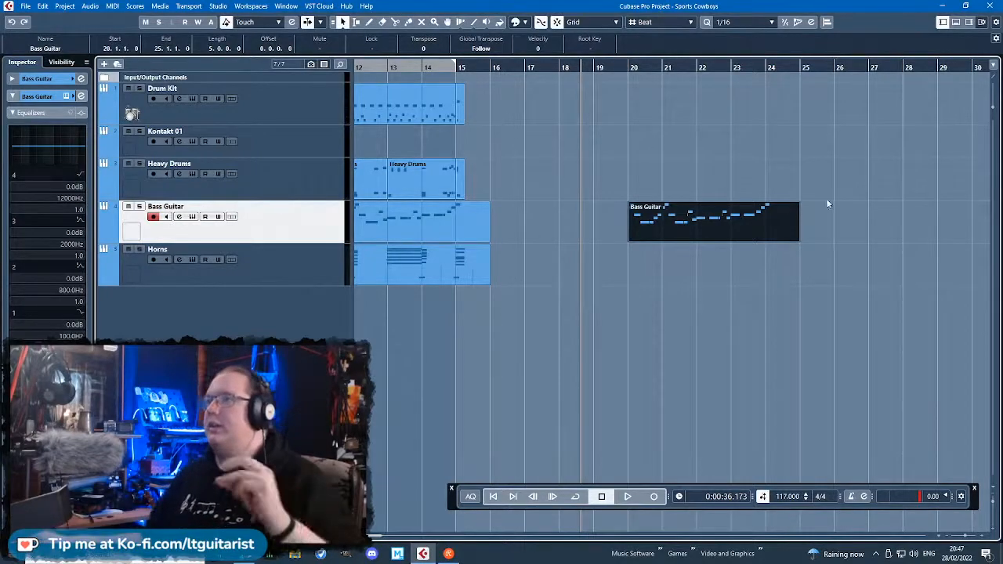
double_click(748, 225)
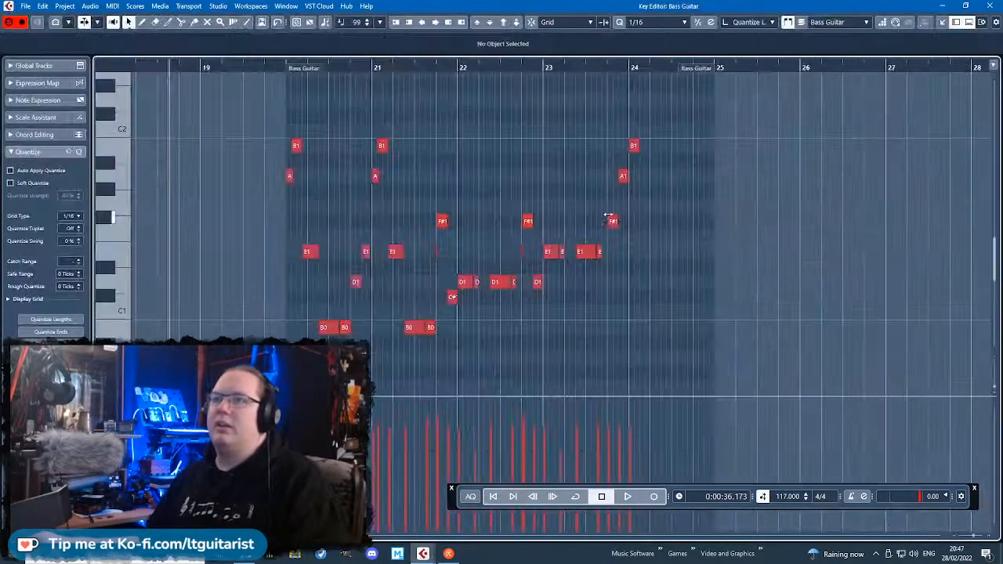
Clear the copied bass line down to two B1 notes on the first two beats of bar 20, shortening the second to 0.0.1.27.
drag(787, 348, 244, 228)
drag(142, 178, 138, 177)
key(Delete)
drag(830, 239, 330, 90)
key(Delete)
scroll(262, 149, up, 2)
drag(261, 150, 249, 149)
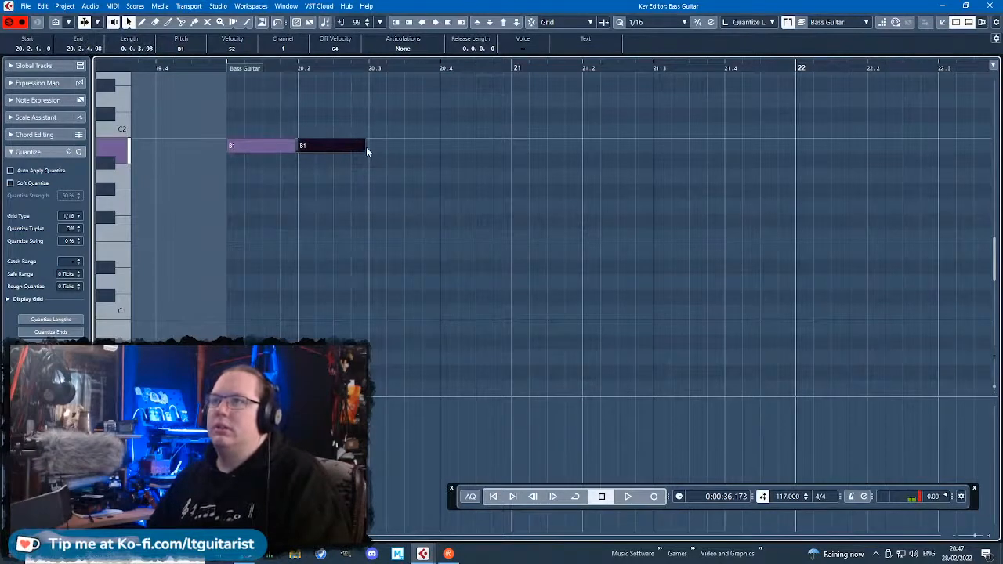
drag(366, 147, 319, 159)
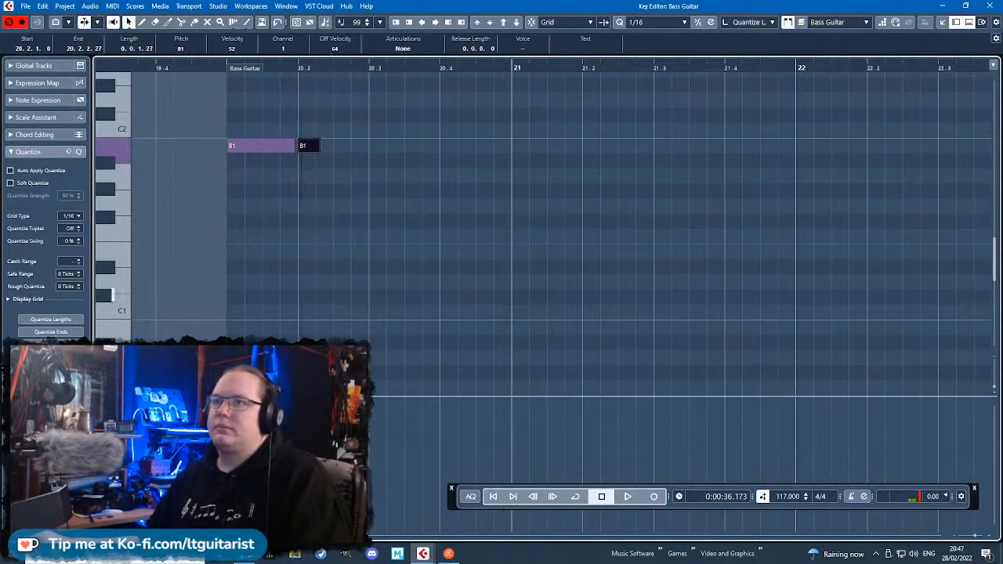
Play from bar 20 and shorten the first B1 to 0.0.2.105, with the short B1 following directly after it.
click(221, 87)
click(221, 69)
key(space)
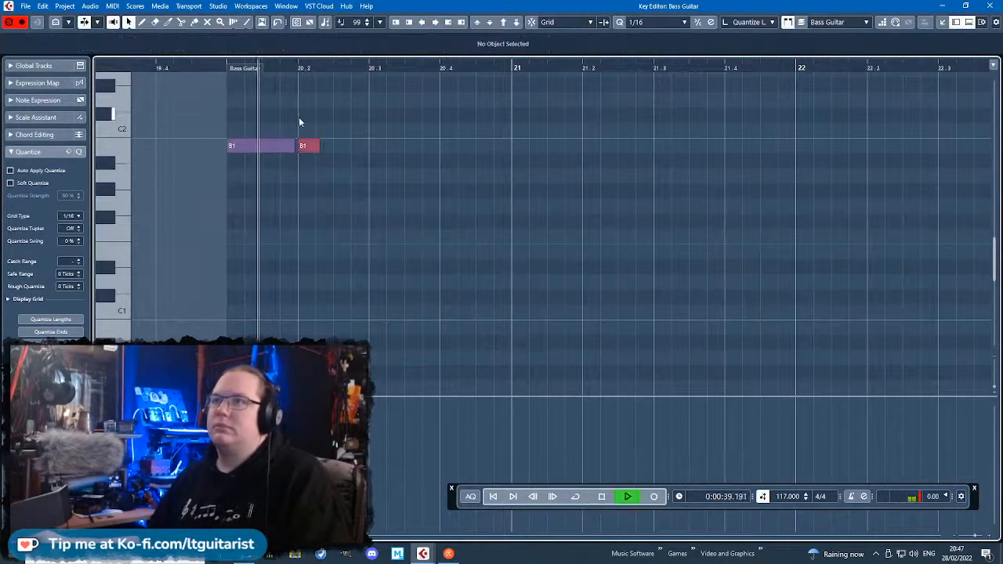
click(220, 71)
drag(292, 147, 278, 146)
drag(221, 69, 224, 75)
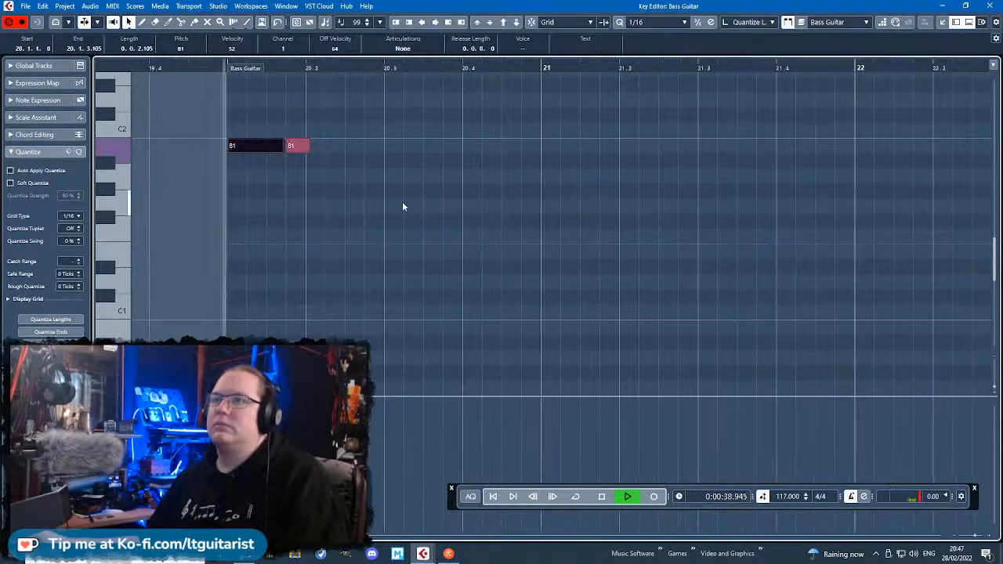
Duplicate the B1 pair with snap on, starting the copy at 20.2.3, and play it from bar 20.
drag(337, 174, 248, 134)
key(ctrl+d)
key(j)
drag(332, 145, 370, 118)
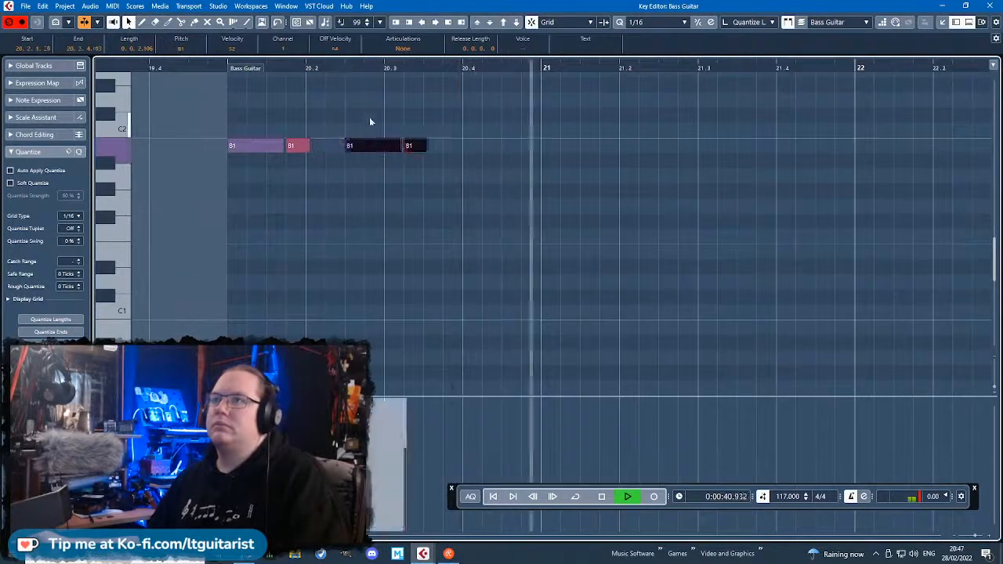
click(369, 118)
click(216, 69)
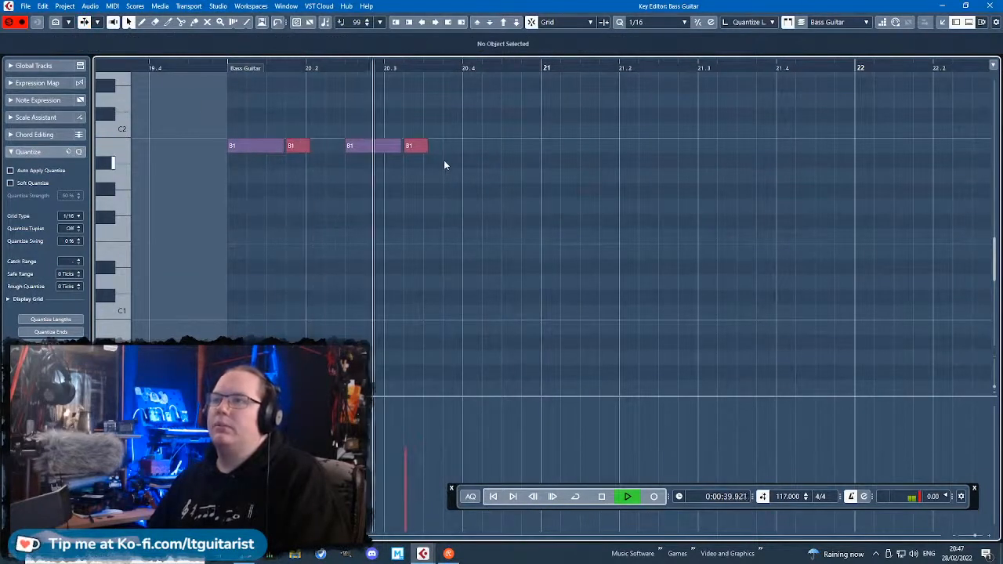
Lengthen the second long B1 and place the short B1 right after it at 20.3.3.
drag(409, 147, 441, 149)
click(398, 146)
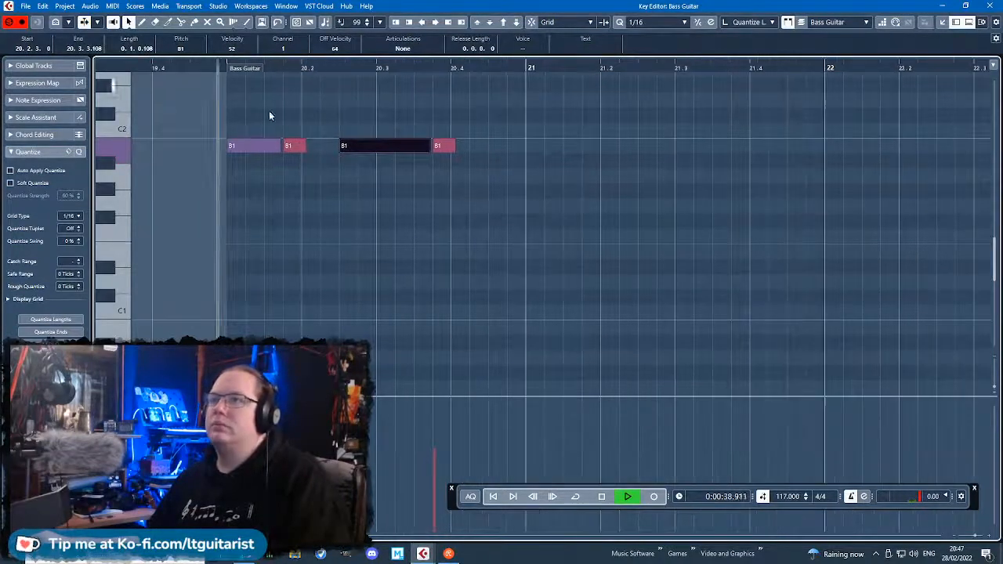
click(538, 272)
key(space)
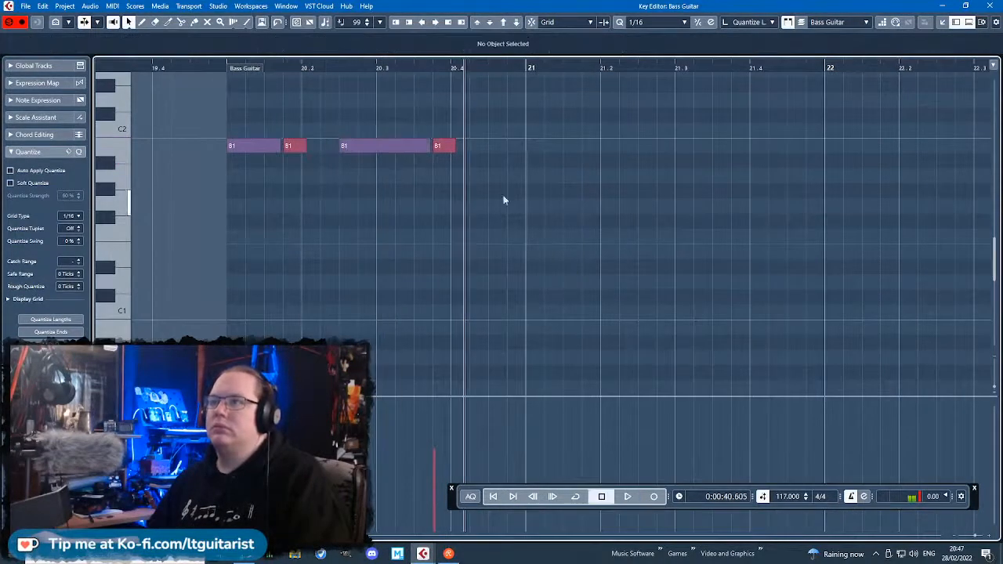
mouse_move(429, 149)
mouse_down()
mouse_move(412, 151)
mouse_move(429, 154)
mouse_up()
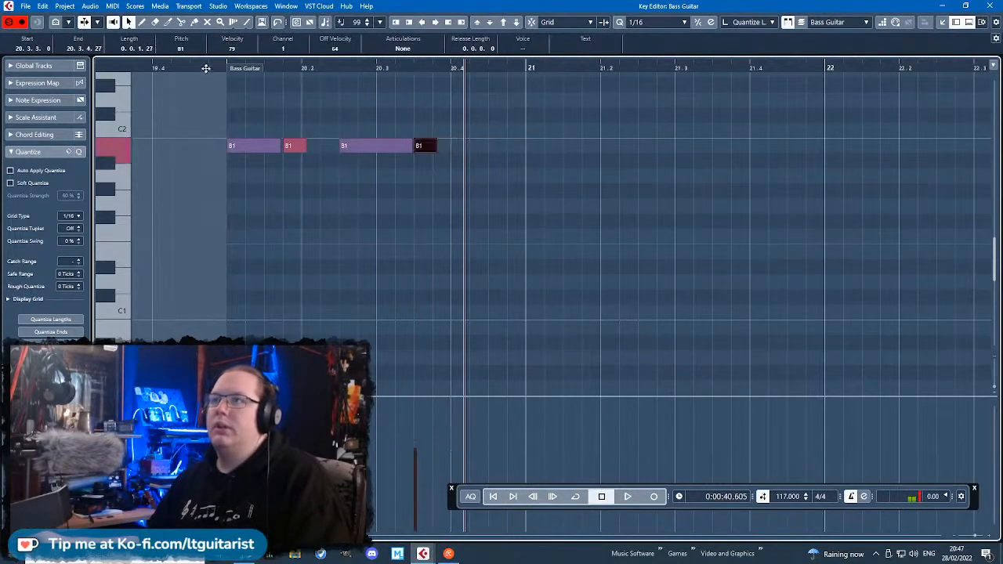
Play the riff from bar 20 and add a 0.0.1.99 long D2 note at 20.4.3.
click(219, 71)
key(space)
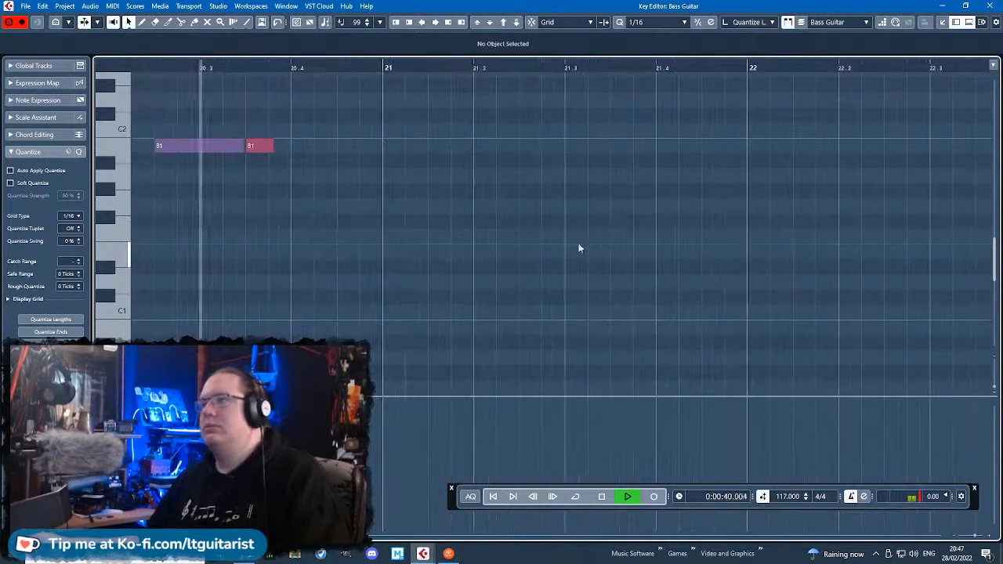
key(space)
drag(354, 100, 372, 102)
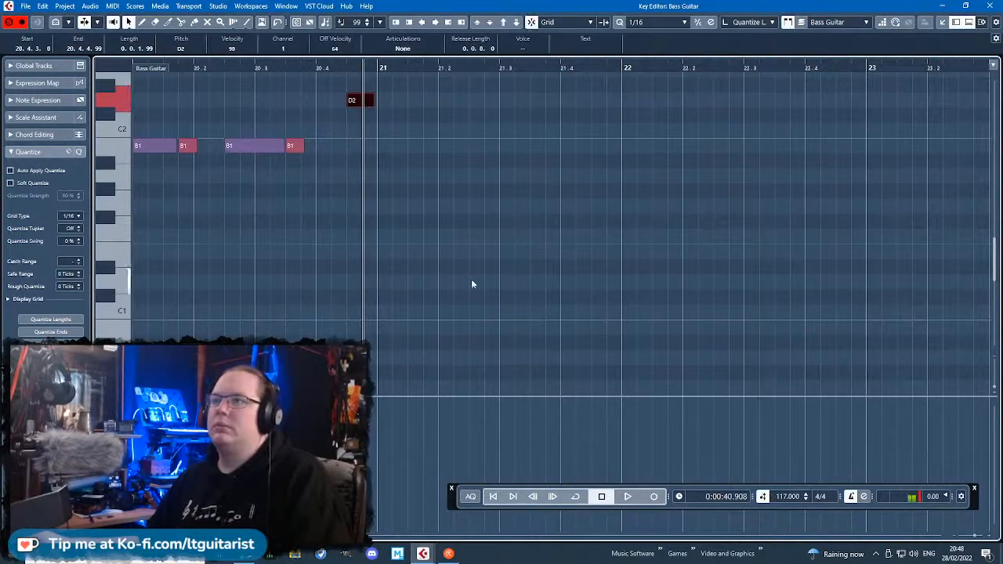
Duplicate the bar 20 bass riff into bar 21 and play back both bars.
drag(557, 305, 118, 106)
key(ctrl+d)
drag(908, 217, 910, 218)
click(854, 294)
scroll(838, 301, right, 4)
click(289, 72)
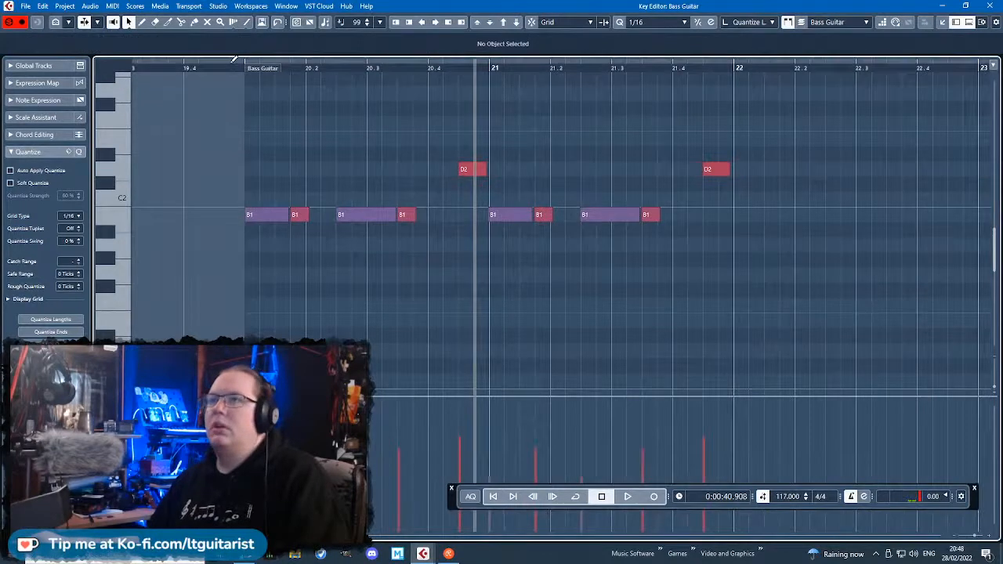
key(space)
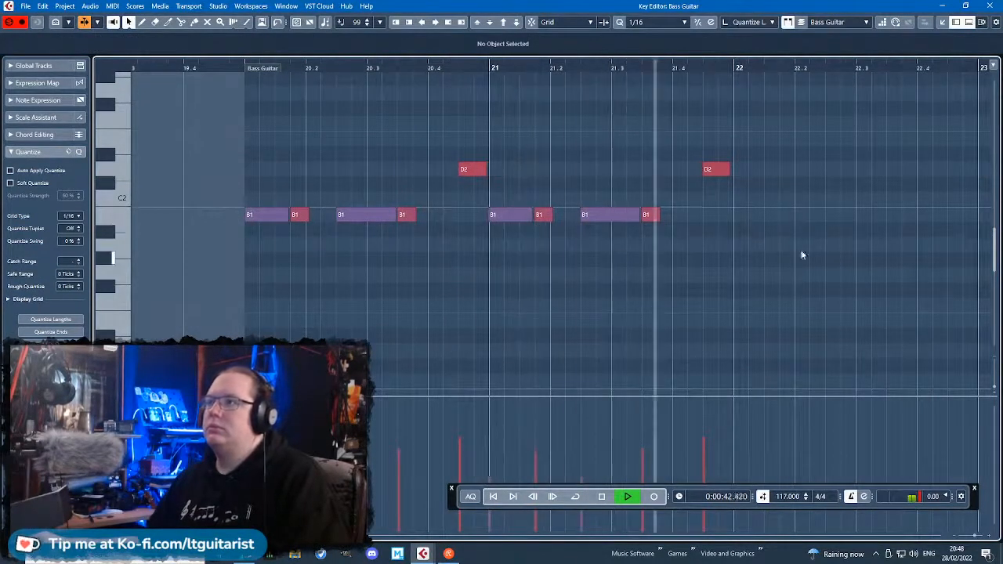
Lower both D2 notes to velocity 79 and transpose the one at the end of bar 21 down to B1.
drag(830, 197, 440, 130)
click(635, 261)
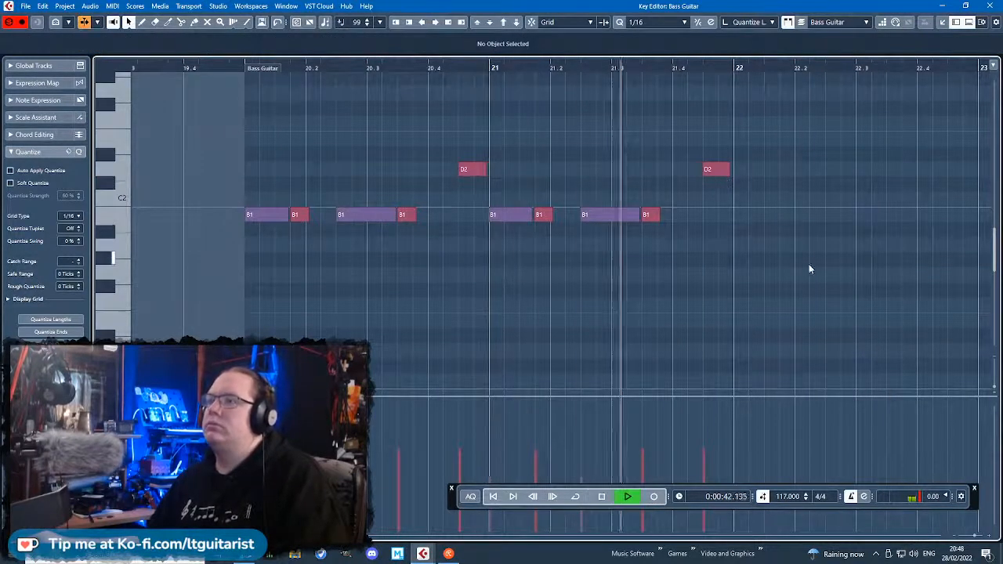
key(space)
click(715, 171)
drag(713, 194, 715, 219)
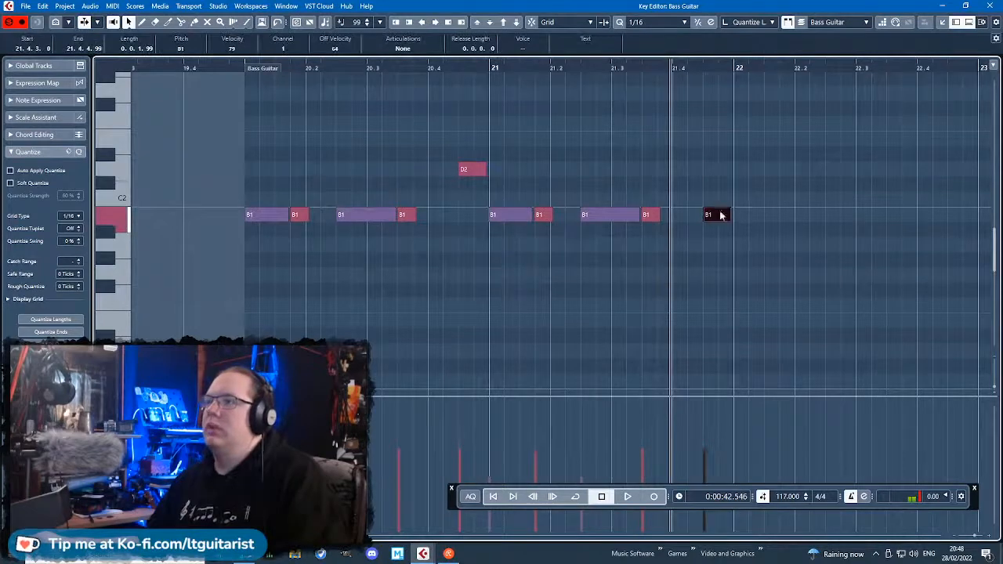
Duplicate the two-bar bass riff into bars 22 and 23 and play it from bar 20.
click(242, 65)
key(space)
drag(186, 98, 772, 255)
key(ctrl+d)
drag(783, 220, 787, 221)
scroll(785, 307, down, 1)
scroll(784, 307, down, 1)
click(692, 328)
scroll(693, 328, right, 2)
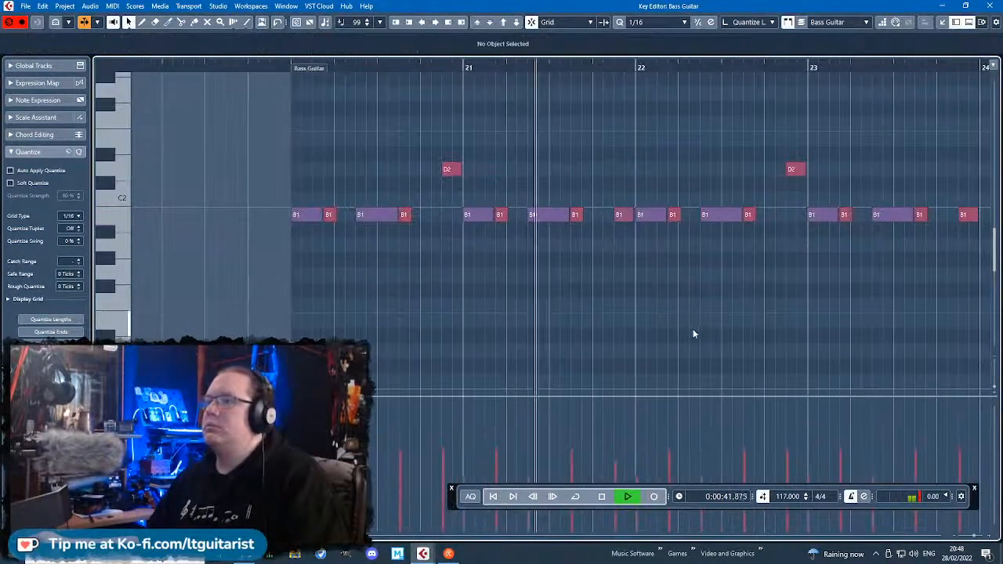
scroll(895, 327, right, 4)
key(space)
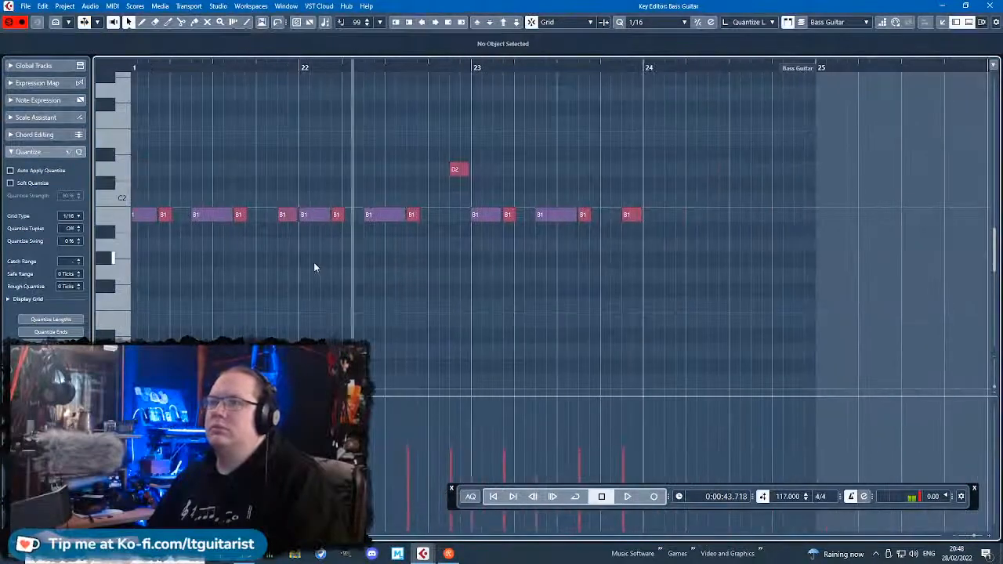
Raise the last B1 of bar 21 to C#2, shorten it and add a short D2 after it at 21.4.4.
scroll(313, 262, up, 1)
click(276, 215)
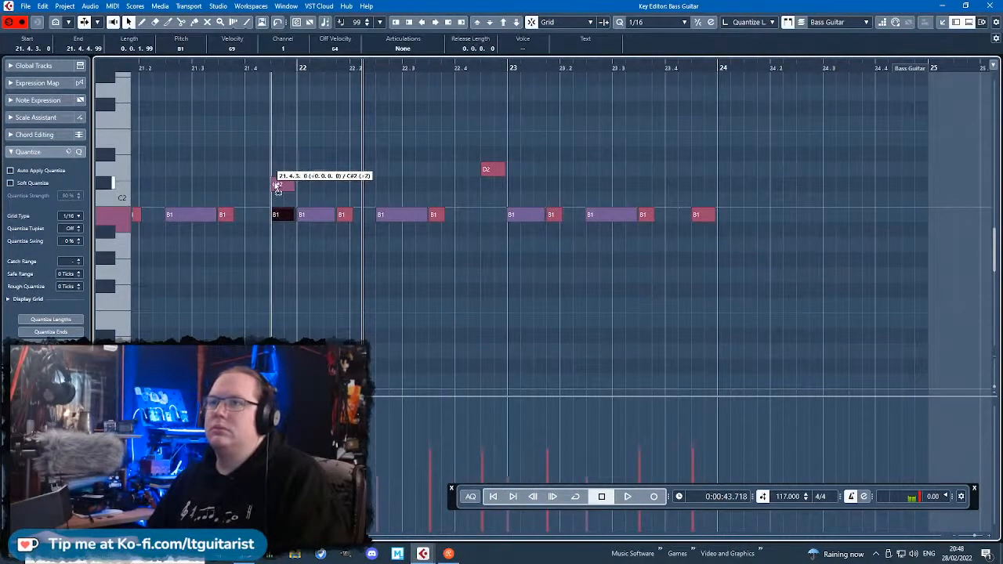
drag(276, 187, 276, 186)
click(274, 254)
scroll(275, 254, left, 1)
scroll(266, 251, up, 2)
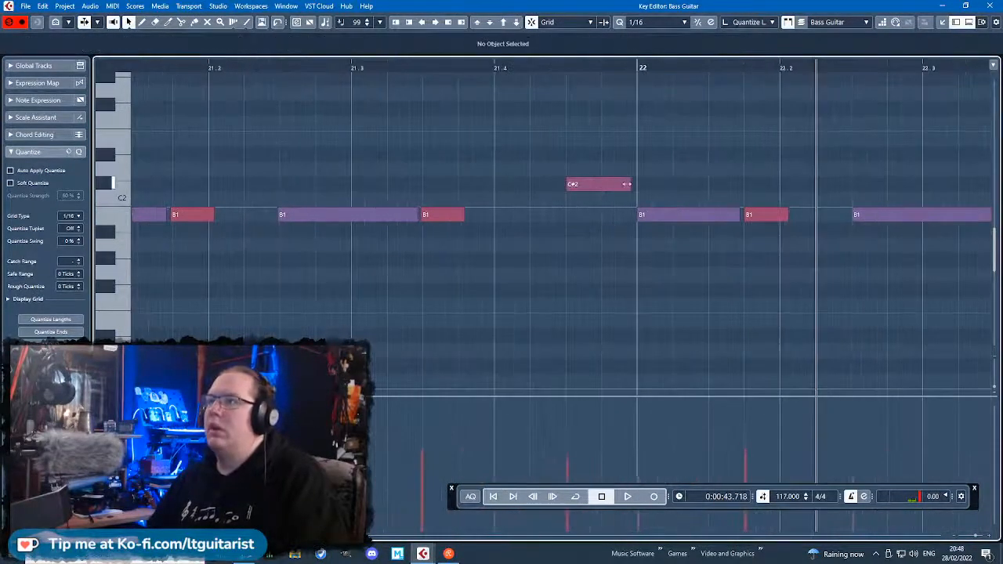
drag(627, 184, 571, 170)
double_click(612, 169)
Play the new C#2–D2 run into bar 22 and lower the short D2's velocity to 69.
scroll(539, 156, down, 3)
click(505, 66)
key(space)
scroll(573, 181, up, 2)
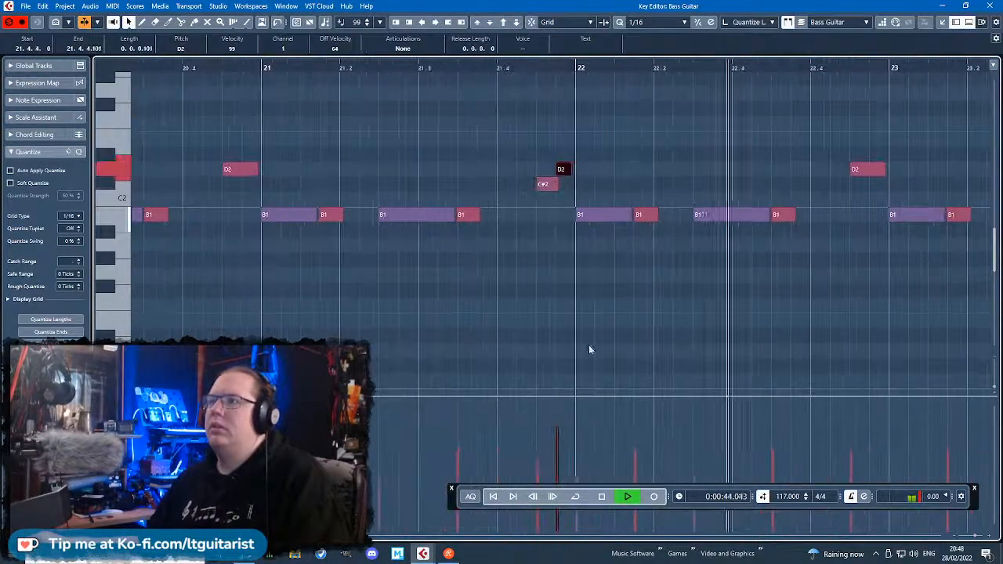
scroll(900, 285, down, 3)
scroll(871, 231, up, 2)
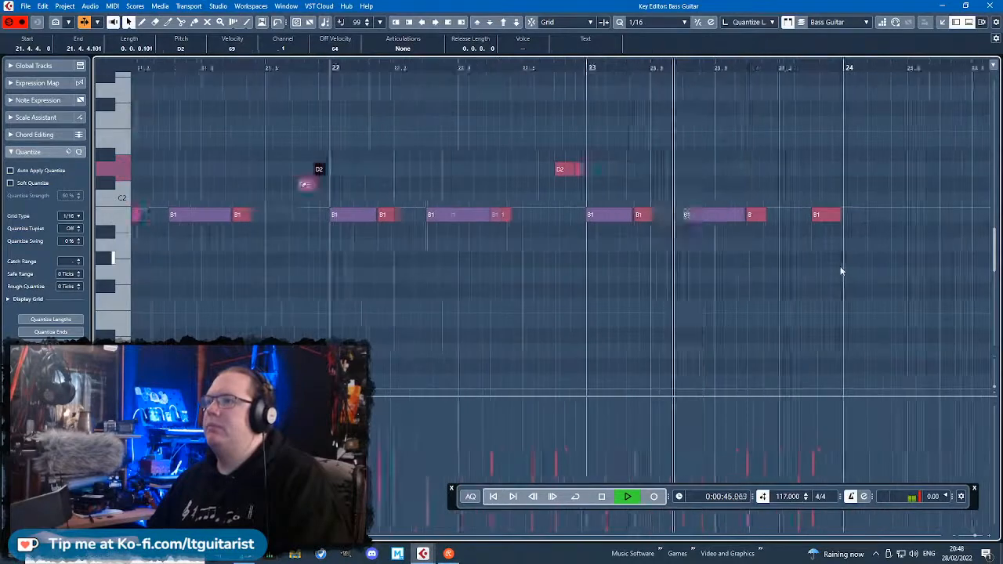
Delete the last B1 before bar 24, stop playback and close the bass note editor.
scroll(842, 271, up, 2)
key(space)
click(819, 215)
key(Delete)
click(990, 5)
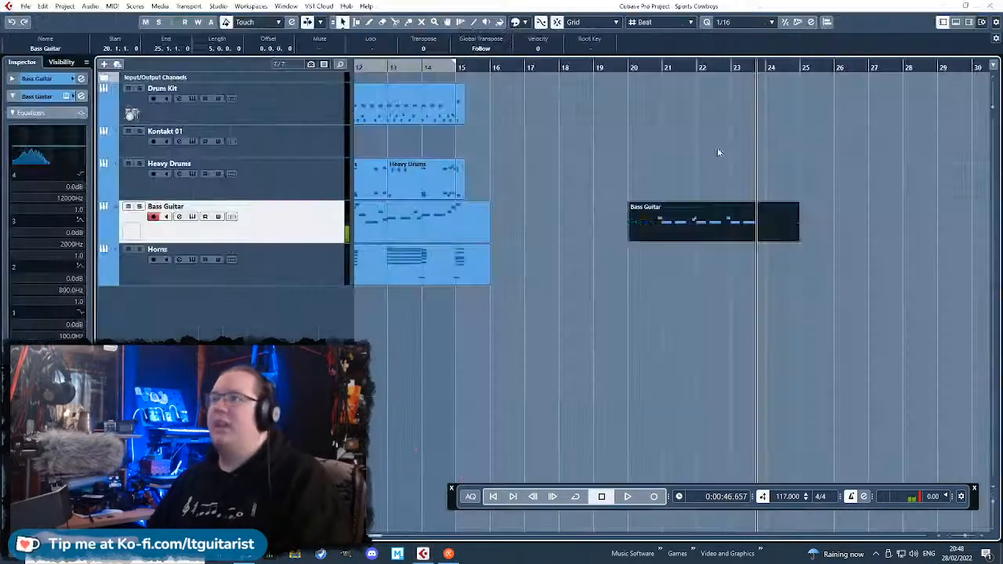
Remove the empty last bar of the new Bass Guitar part so it ends at bar 24.
scroll(717, 149, up, 1)
alt+click(795, 231)
key(Delete)
click(828, 264)
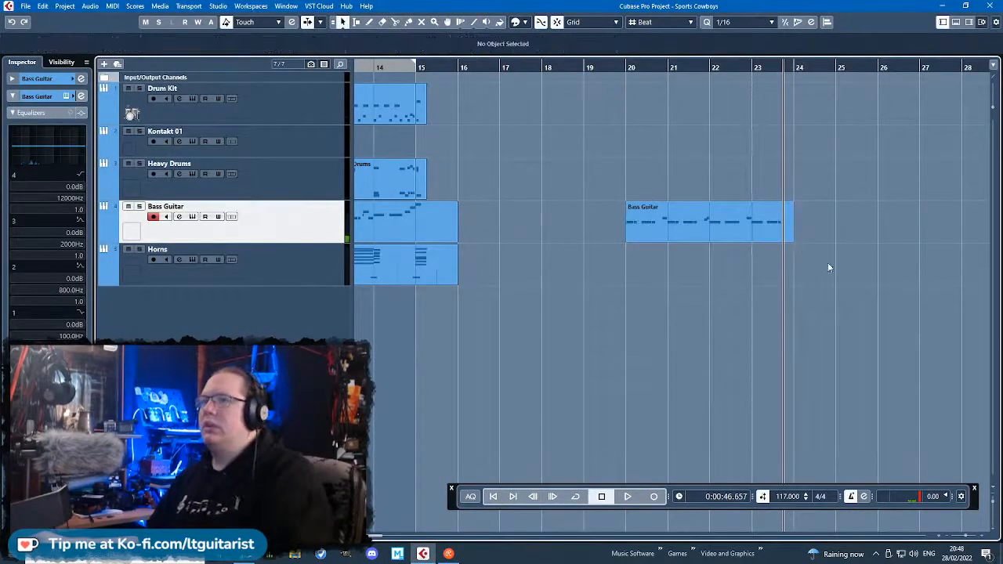
Copy the four-bar Drum Kit part from bar 11 to bar 20, above the new bass part.
scroll(762, 316, right, 4)
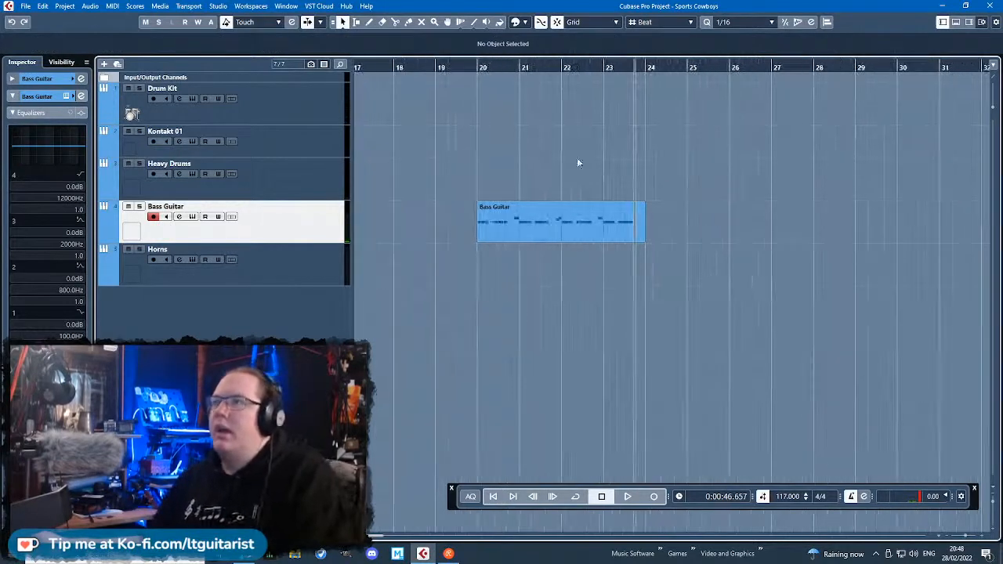
scroll(445, 148, down, 2)
scroll(470, 147, left, 6)
click(552, 119)
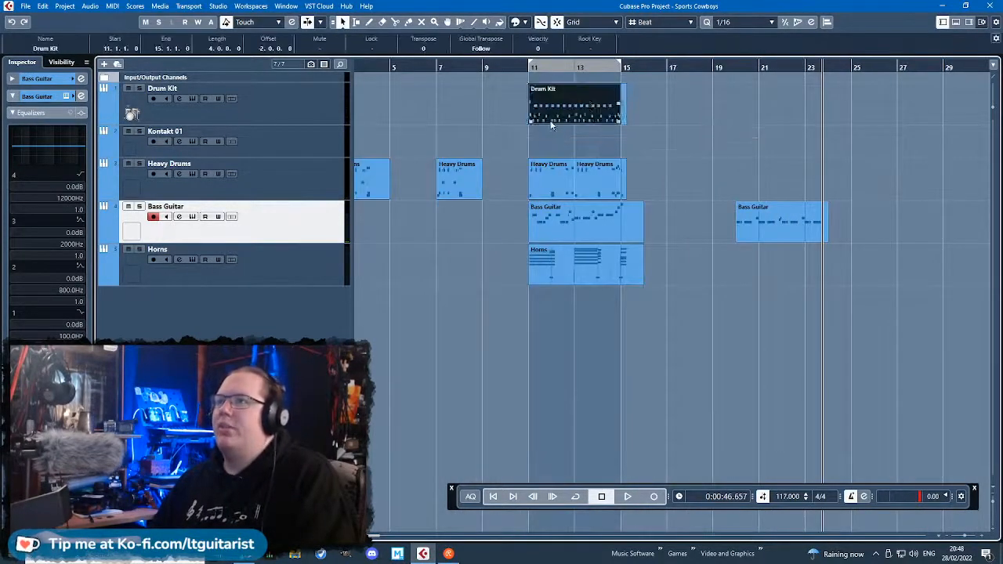
key(ctrl+d)
drag(680, 116, 792, 117)
key(h)
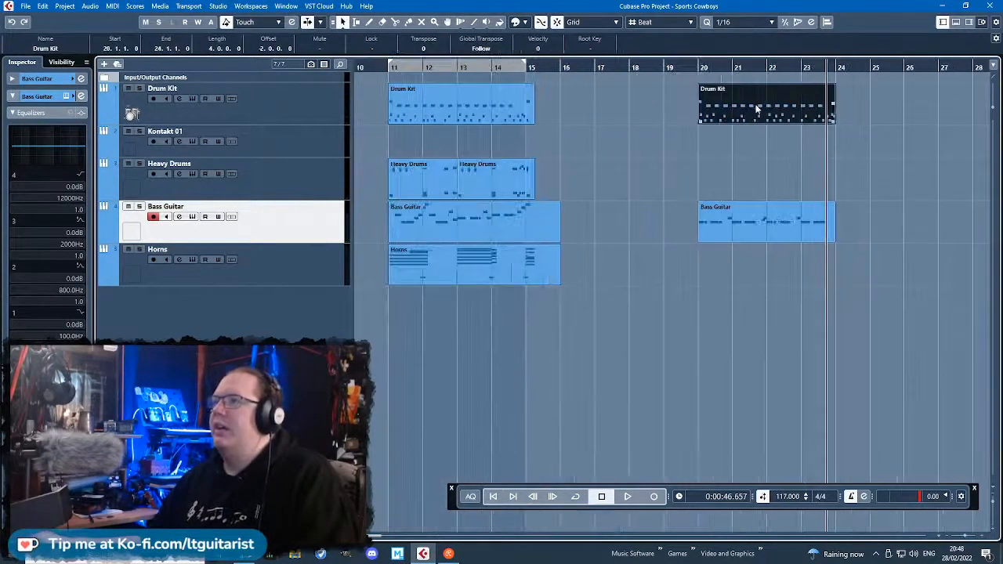
Open the copied Drum Kit part and delete all its C1, D1 and E1 hits.
double_click(757, 109)
drag(693, 251, 250, 399)
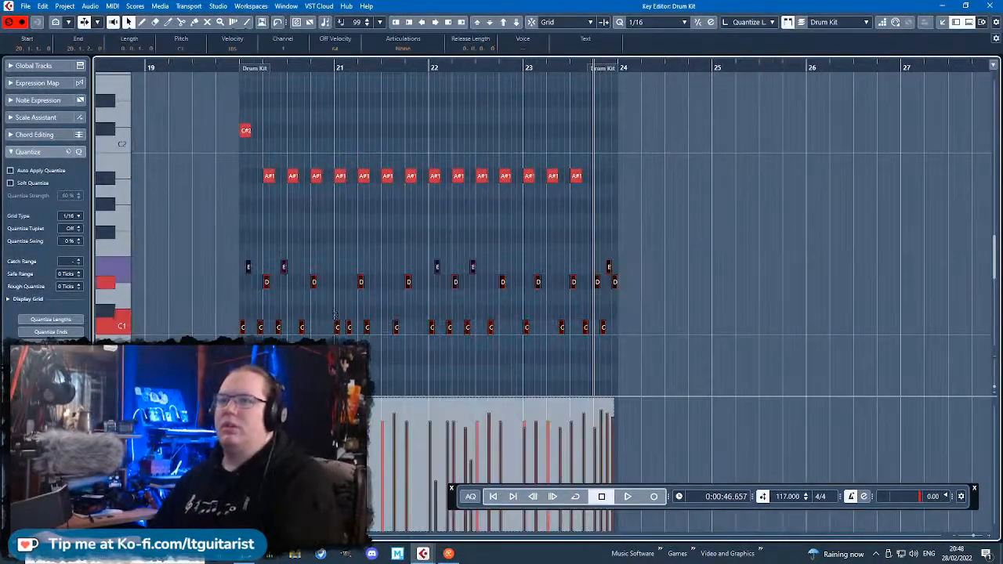
key(Delete)
scroll(269, 318, up, 2)
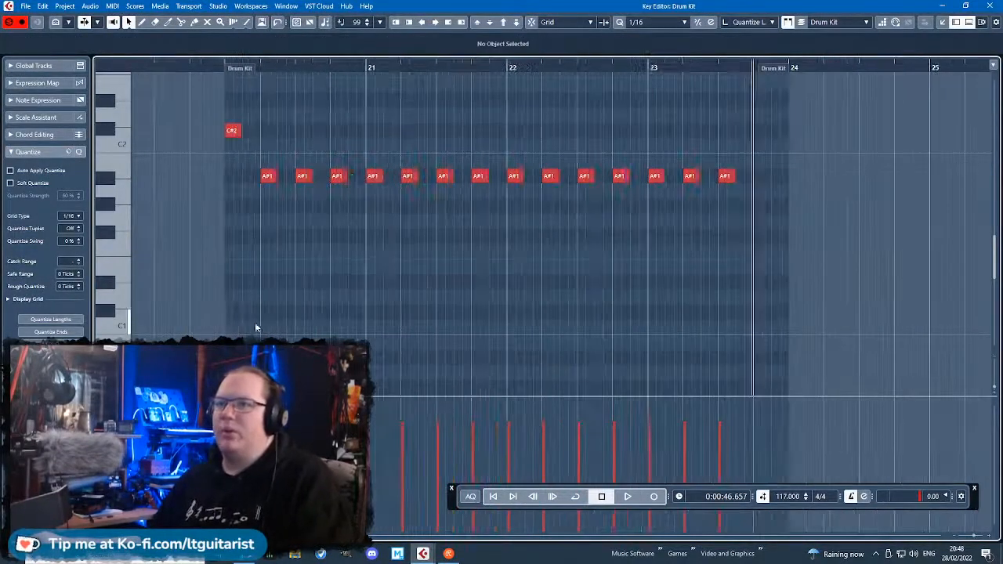
Move the A#1 hits to F2 starting at bar 20 and remove the C#2 hit.
mouse_move(248, 326)
mouse_down()
mouse_move(275, 326)
mouse_move(243, 335)
mouse_up()
drag(835, 222, 234, 104)
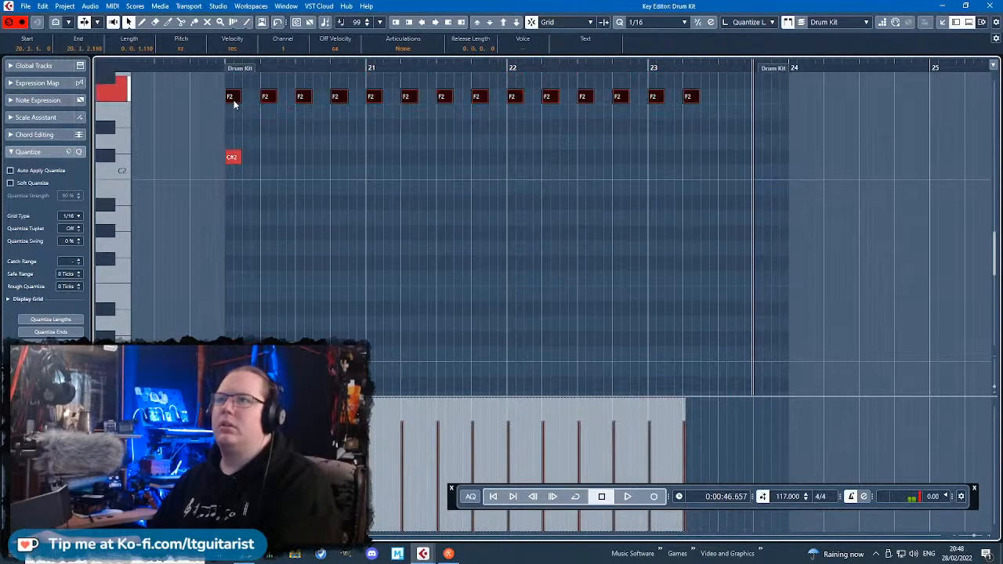
click(233, 100)
Copy the C1 hit onto every beat of bars 20 and 21.
drag(230, 348, 252, 348)
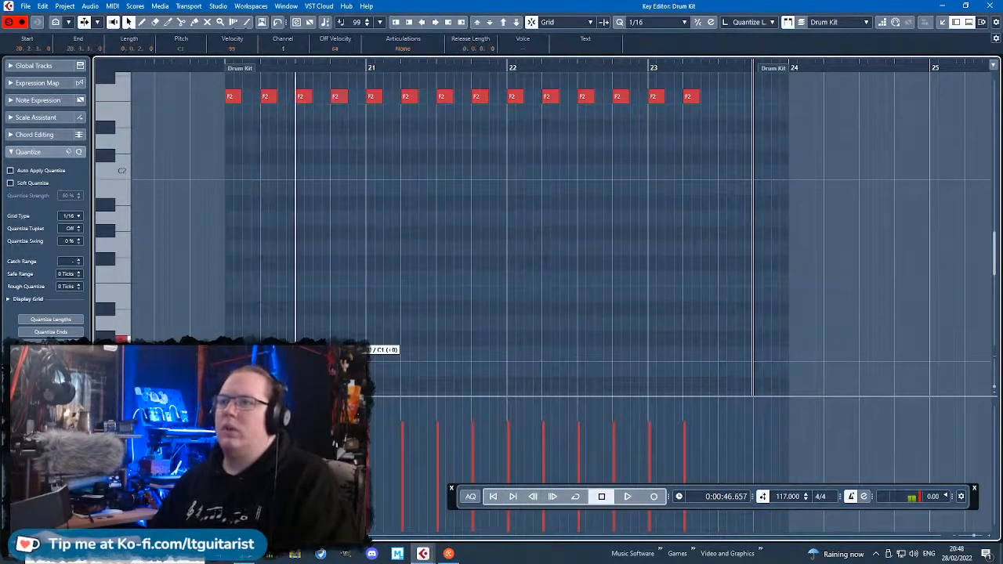
drag(294, 354, 296, 354)
key(ctrl+d)
drag(357, 355, 373, 354)
Lower the velocities of some C1 hits and duplicate the two-bar C1 pattern through bars 22 and 23.
drag(535, 301, 389, 376)
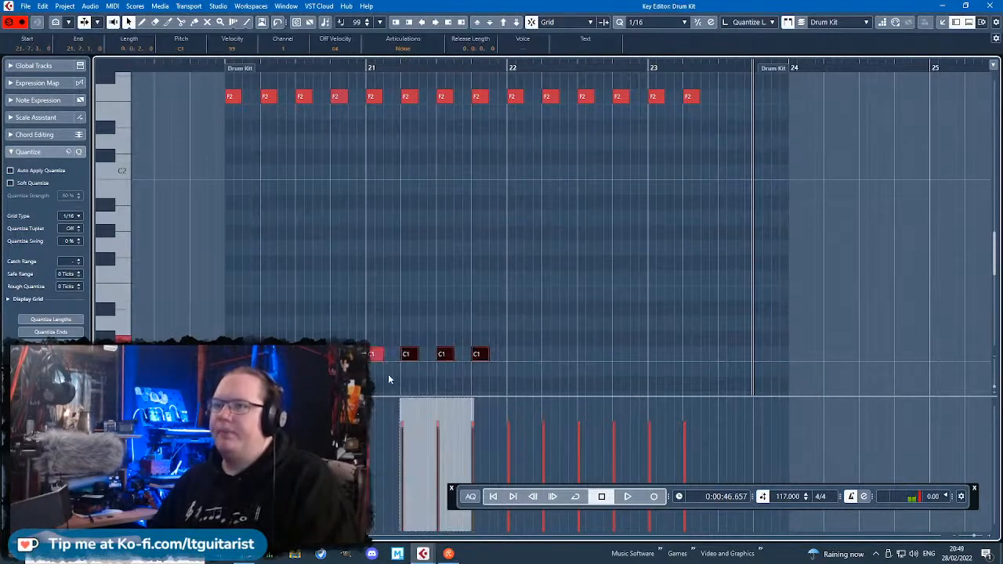
drag(361, 340, 253, 372)
drag(301, 354, 304, 354)
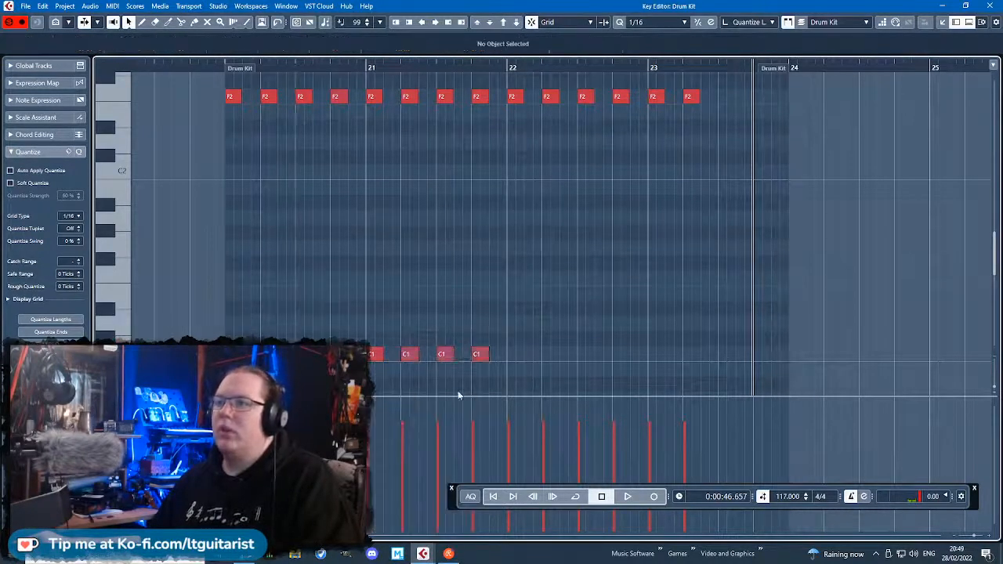
key(ctrl+d)
drag(500, 358, 517, 357)
Duplicate the F2 hits half a beat later so they run in steady eighth notes from bar 20 to bar 24.
scroll(611, 289, up, 1)
drag(813, 248, 235, 149)
key(ctrl+d)
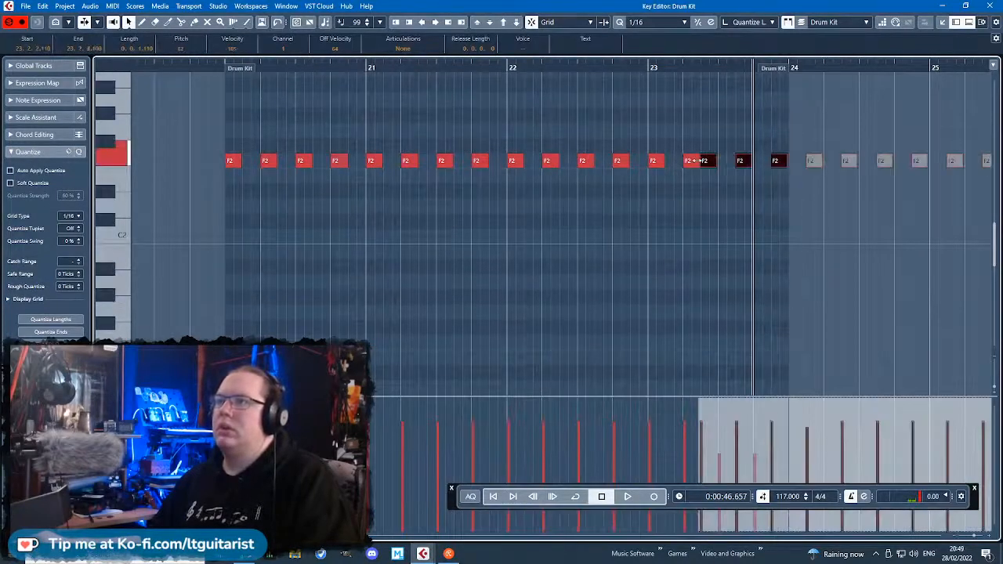
drag(708, 161, 251, 173)
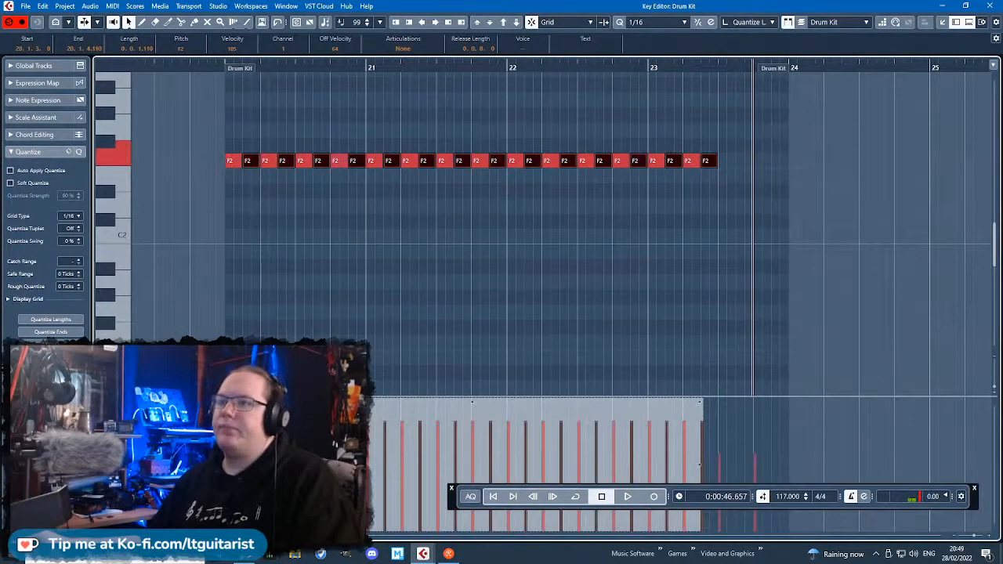
drag(741, 228, 648, 130)
key(ctrl+d)
key(h)
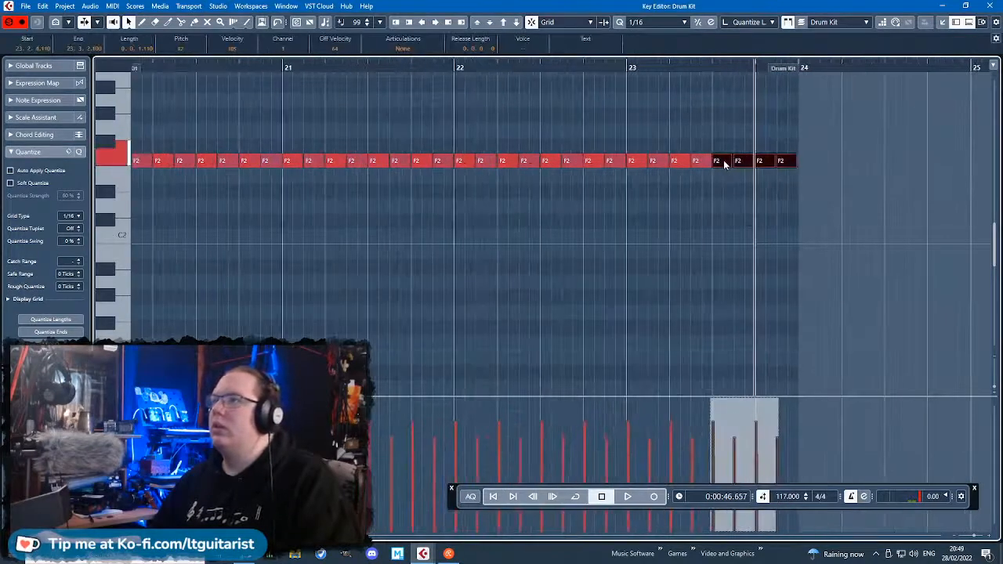
mouse_move(714, 160)
mouse_down()
mouse_move(724, 160)
mouse_move(713, 160)
mouse_up()
key(h)
key(h)
key(h)
Select all the F2 hits and shorten them slightly to a length of 0.0.1.95.
drag(836, 227, 224, 144)
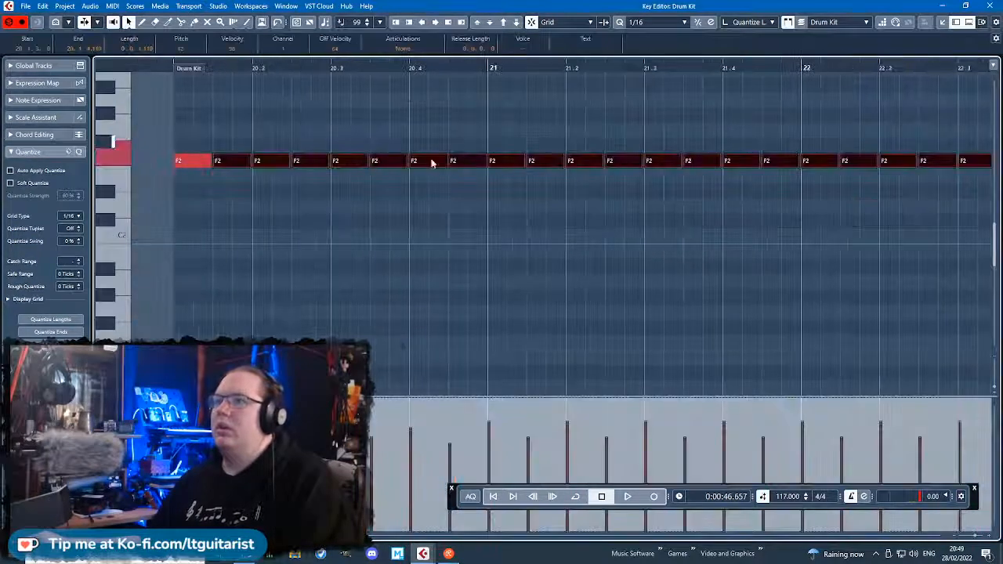
click(178, 96)
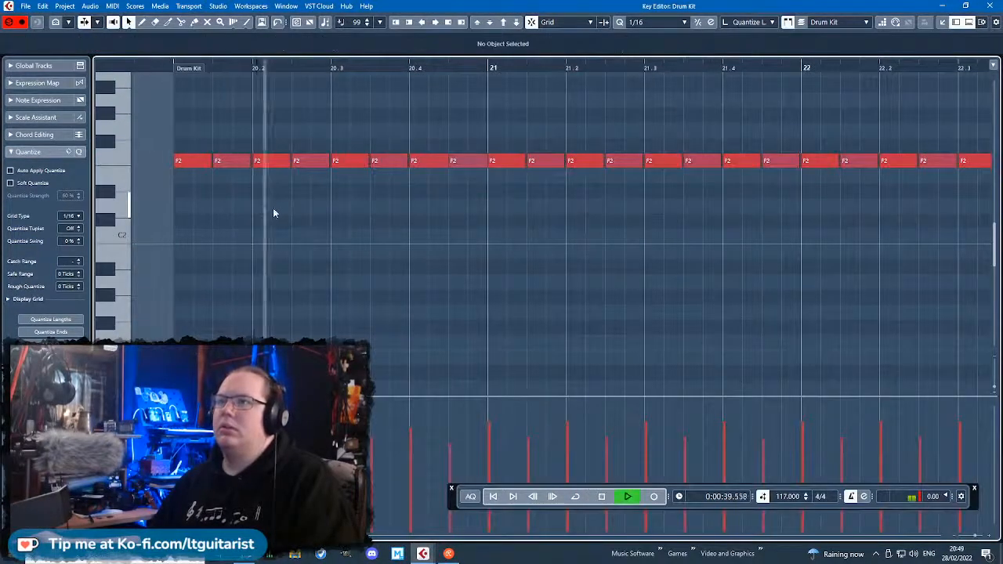
key(g)
key(g)
drag(816, 229, 112, 113)
key(h)
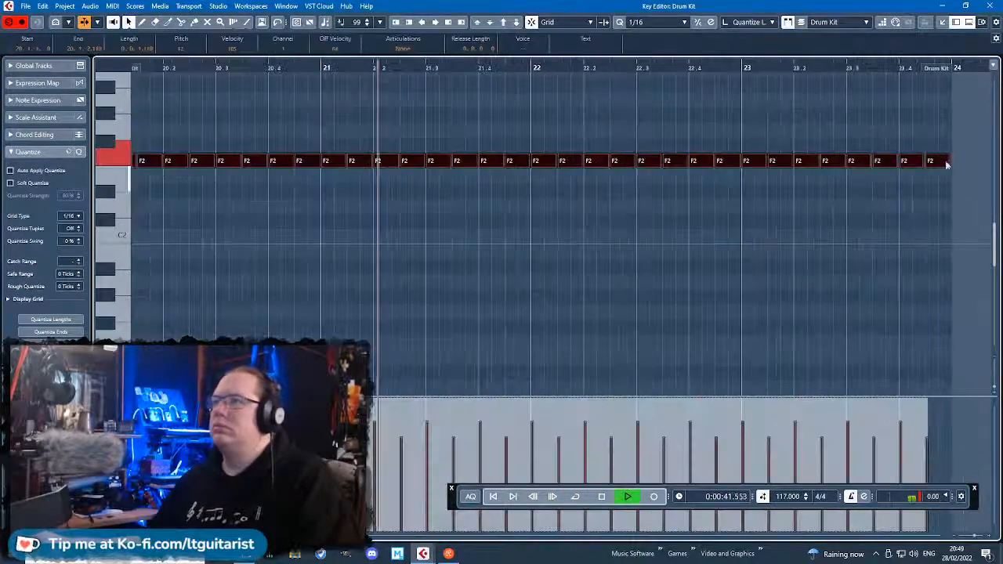
drag(950, 161, 946, 160)
click(908, 259)
key(g)
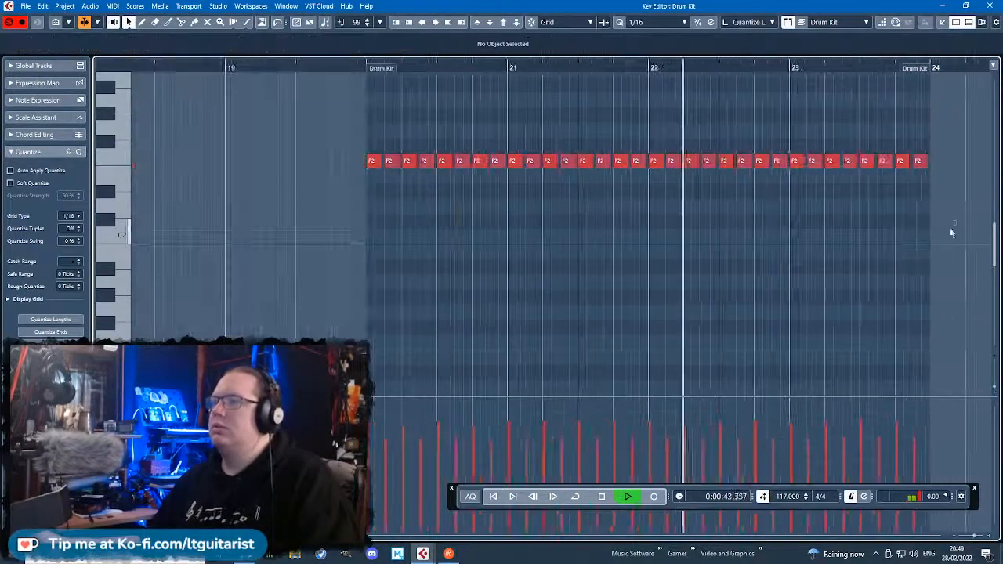
Lower the velocities of all the F2 hits together and close the Drum Kit key editor.
drag(955, 248, 355, 149)
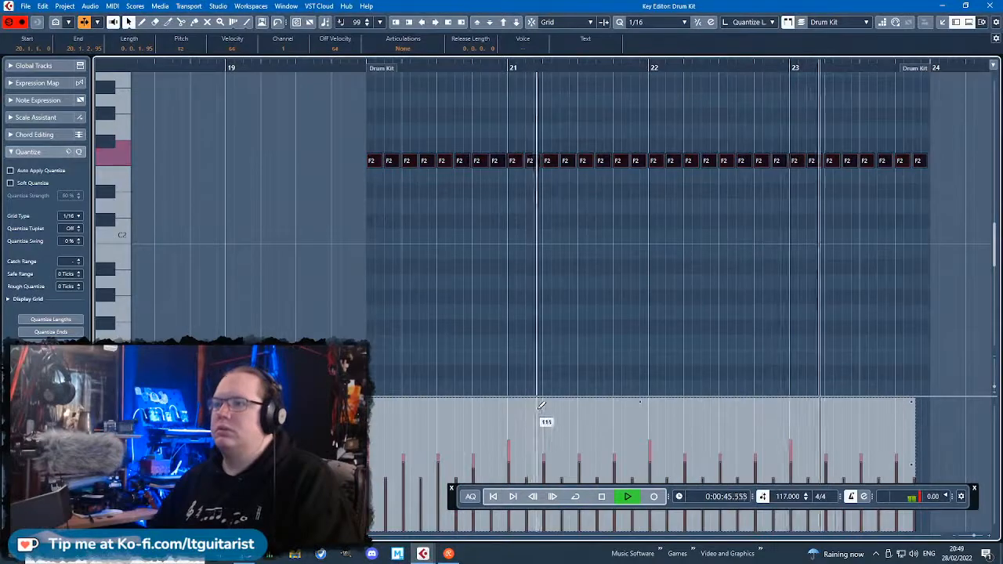
click(545, 302)
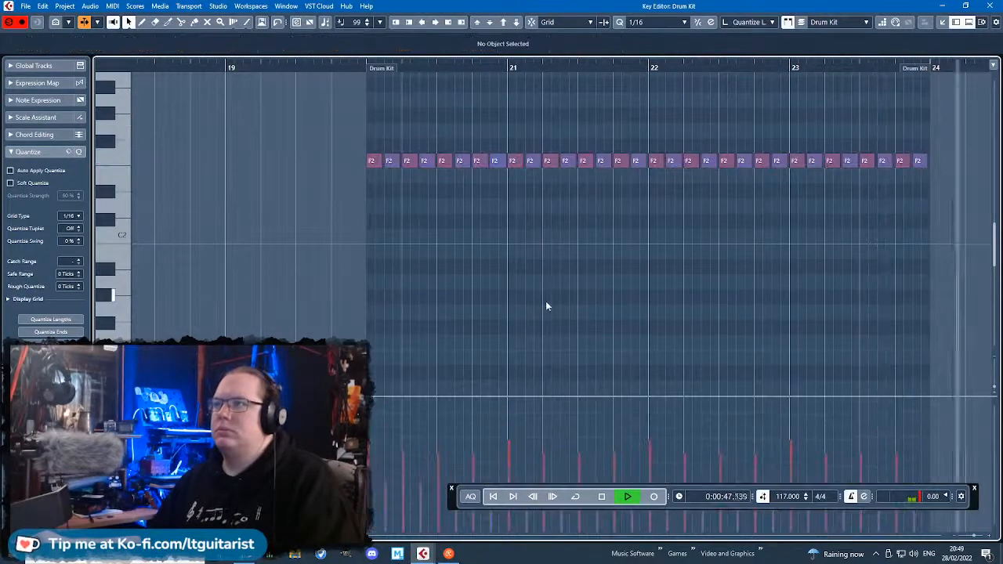
key(g)
key(g)
click(989, 6)
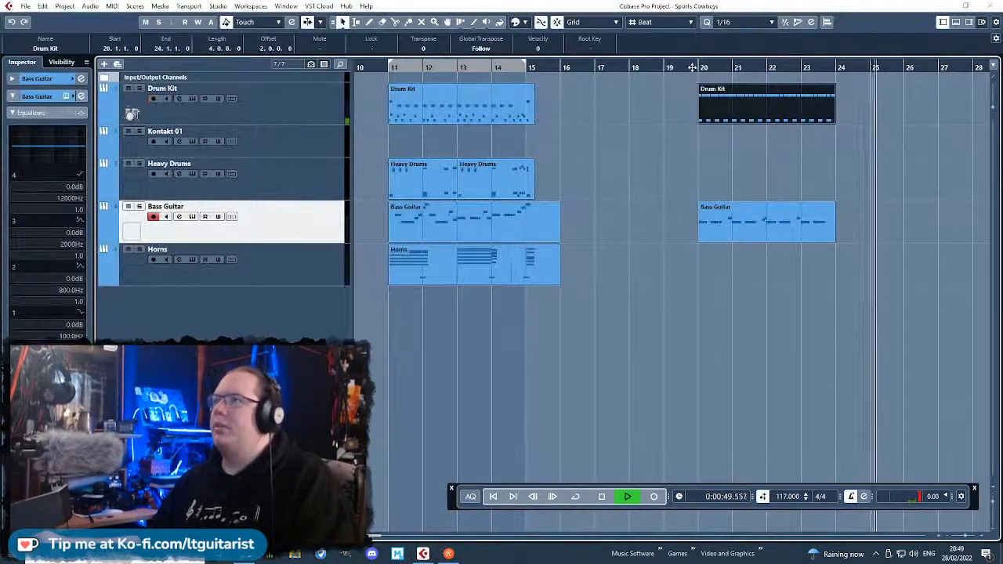
Set the cycle range to bars 20 to 24, turn cycle on and audition the new section.
click(697, 67)
drag(699, 64, 838, 108)
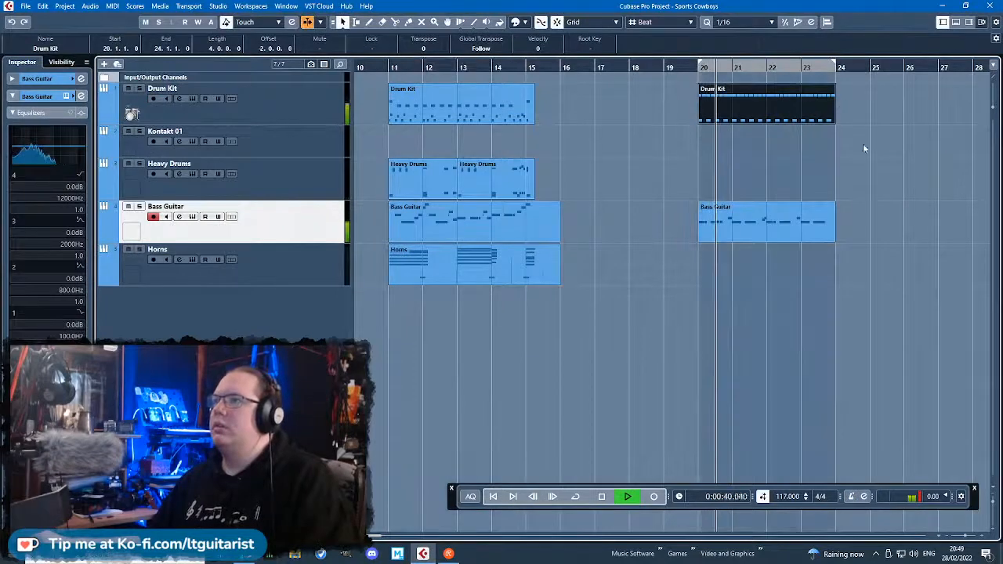
key(h)
click(576, 496)
click(684, 438)
key(g)
key(g)
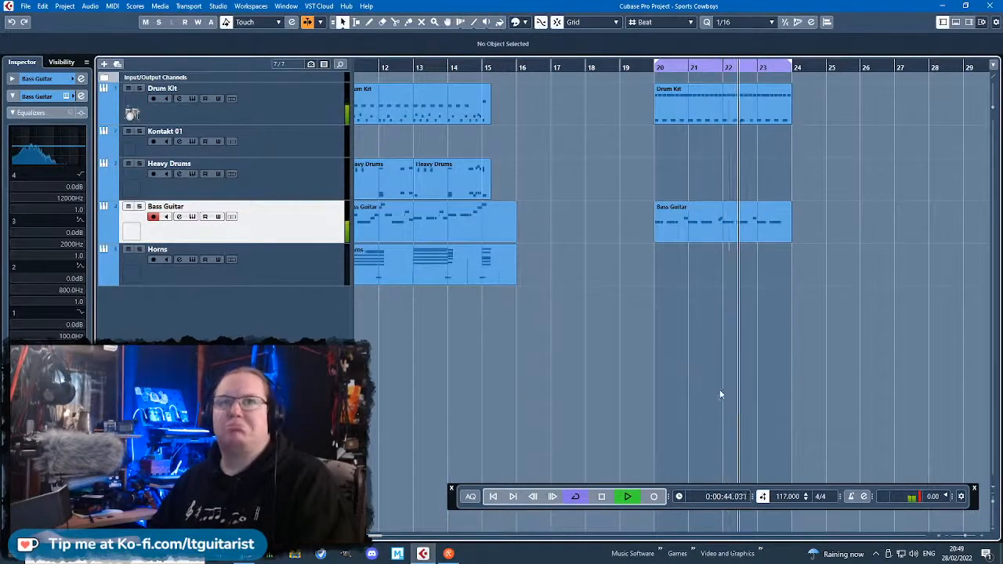
scroll(722, 389, down, 2)
scroll(722, 390, up, 3)
scroll(723, 394, up, 2)
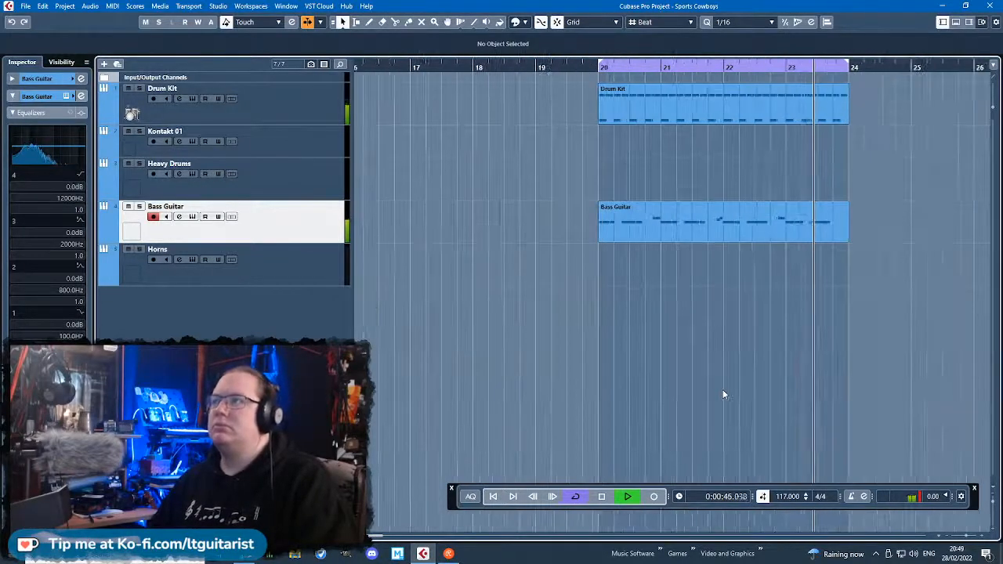
scroll(722, 394, down, 3)
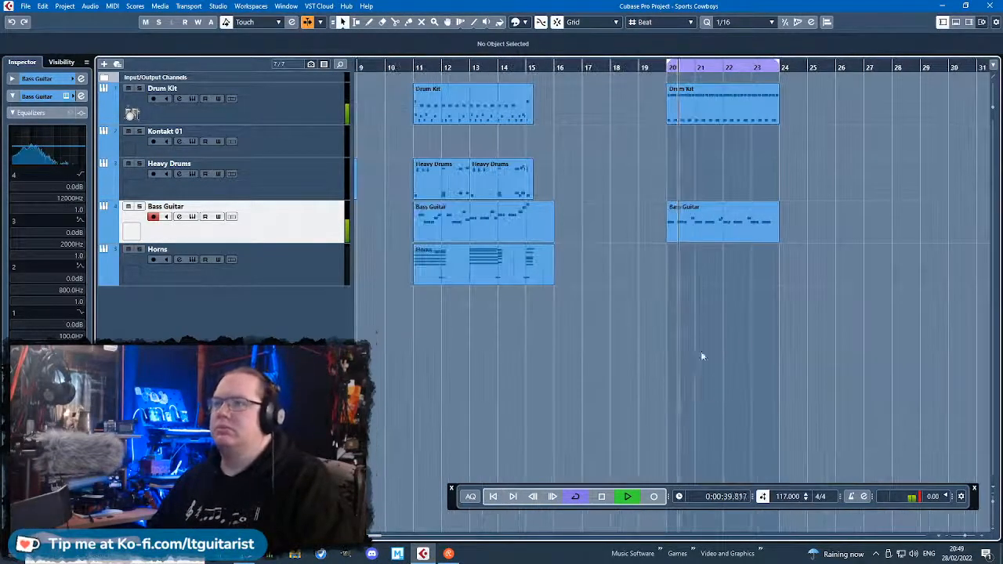
key(space)
Copy a two-bar Heavy Drums part to bar 20, open it and extend its end to bar 24.
double_click(732, 178)
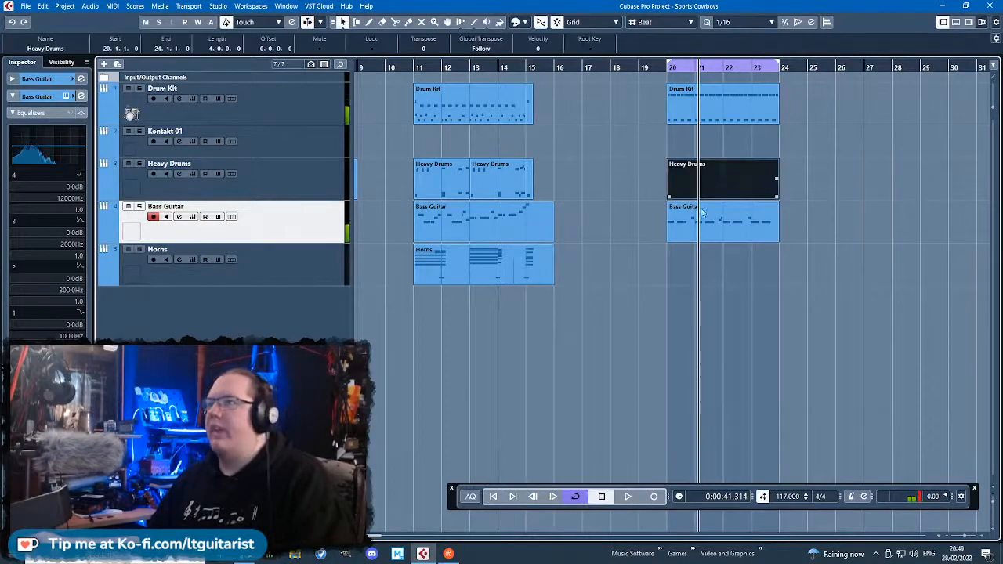
key(BackSpace)
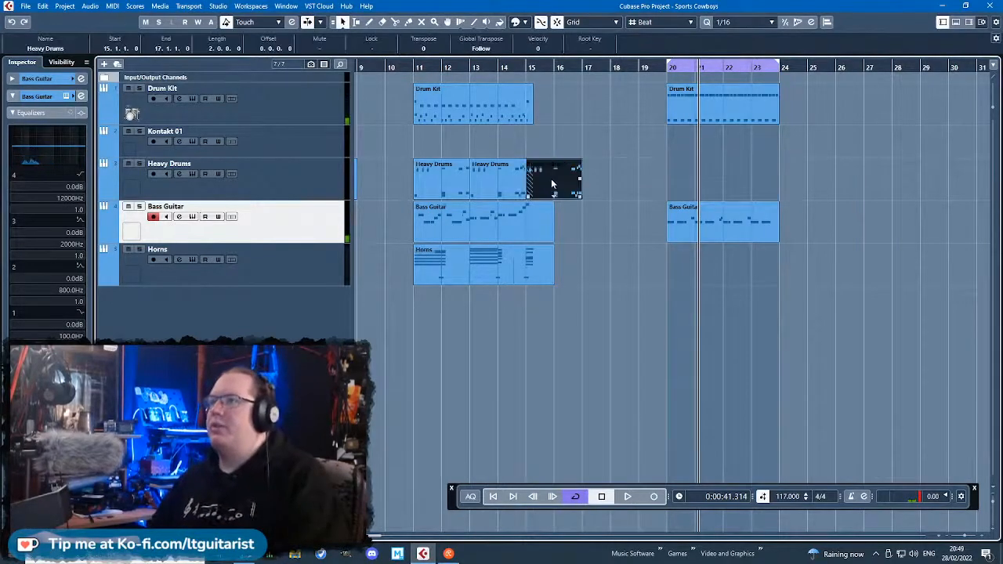
drag(551, 179, 689, 189)
double_click(689, 189)
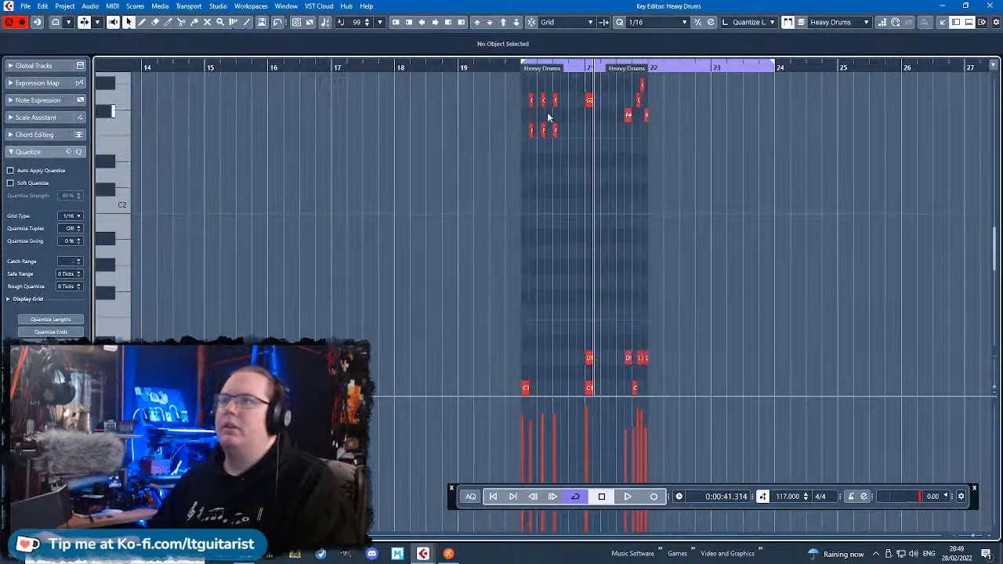
click(514, 67)
key(space)
scroll(642, 232, up, 3)
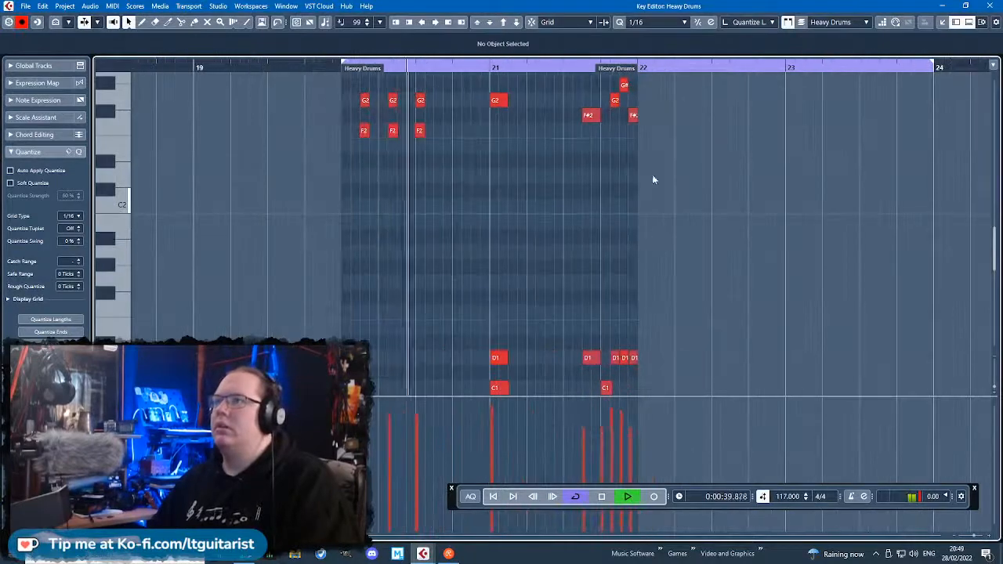
drag(635, 75, 919, 125)
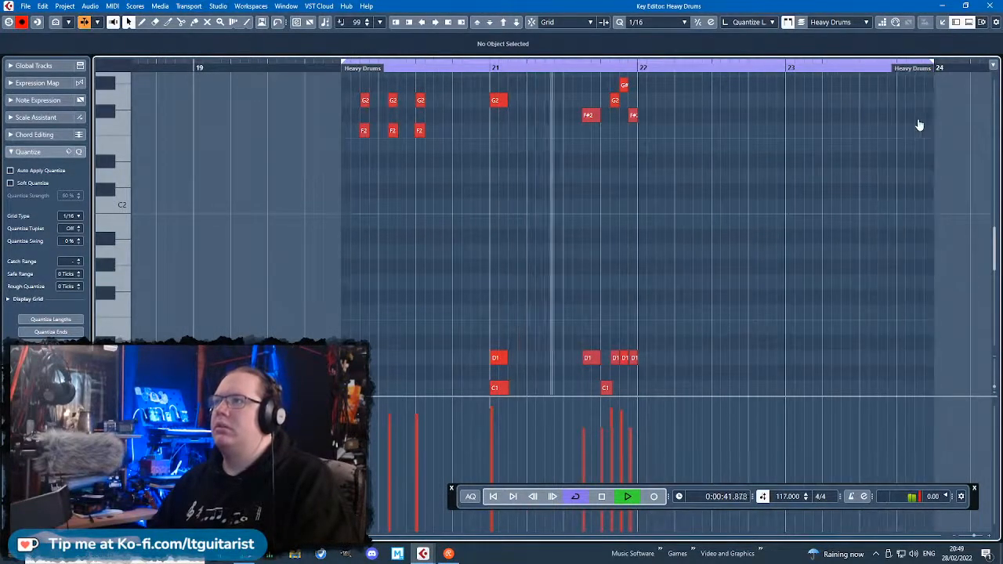
Delete all Heavy Drums hits from bar 21 onward, keeping only those in bar 20.
scroll(776, 337, down, 5)
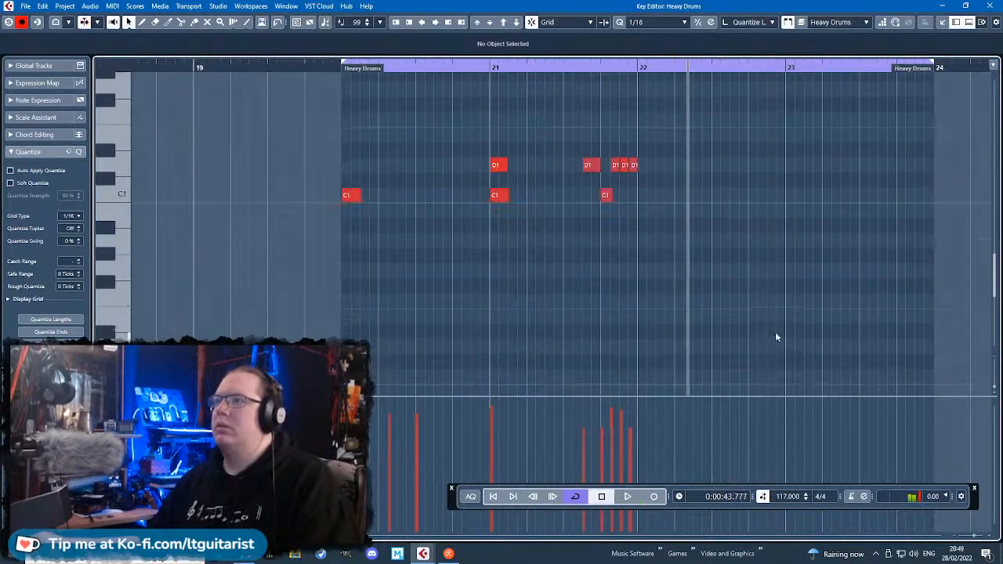
drag(776, 337, 474, 106)
key(Delete)
scroll(573, 241, down, 3)
ctrl+scroll(560, 273, up, 3)
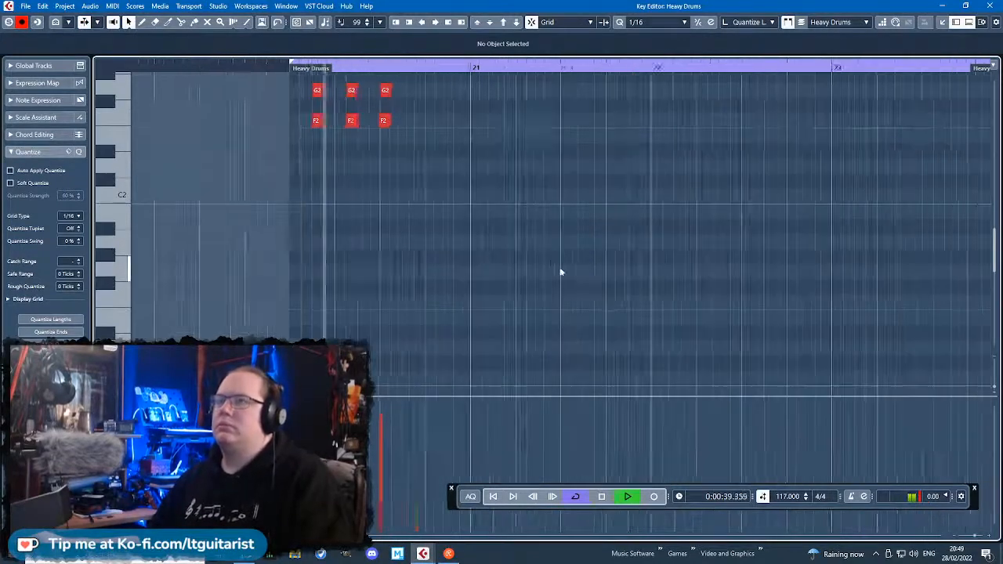
ctrl+scroll(524, 260, down, 2)
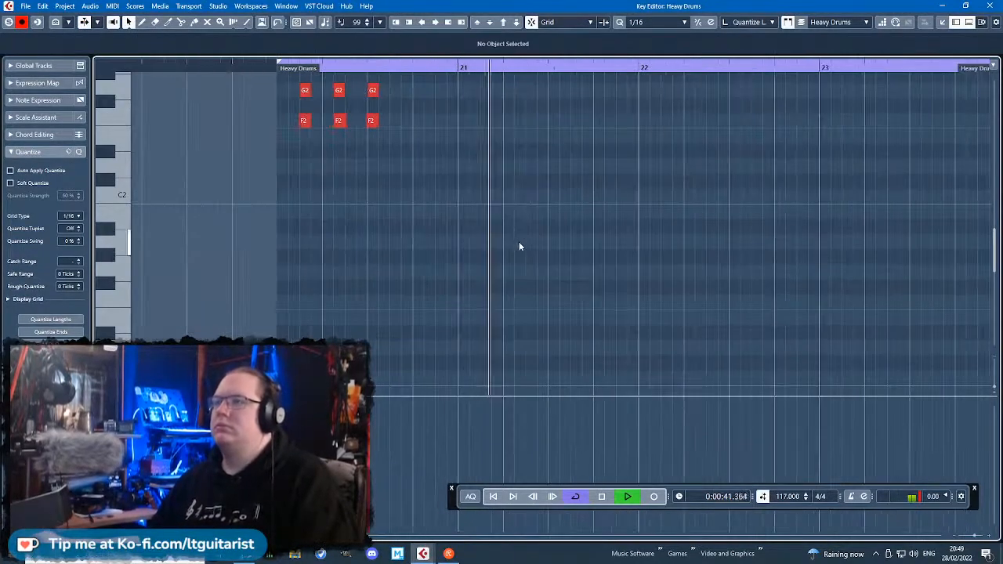
Add a G1 hit and an F1 hit in bar 21 and play the part from bar 20.
double_click(564, 302)
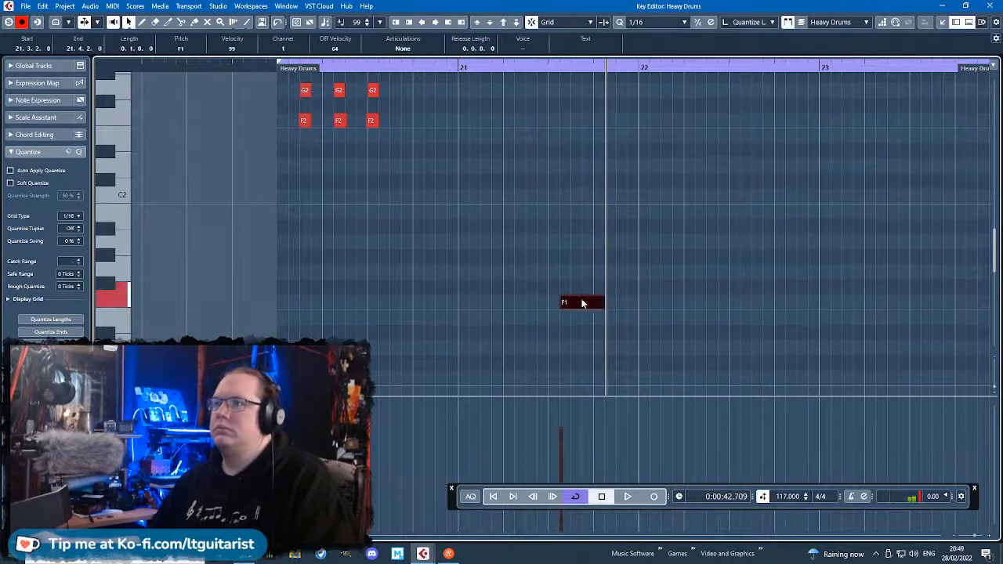
drag(583, 303, 522, 275)
double_click(598, 275)
click(261, 67)
key(space)
click(582, 217)
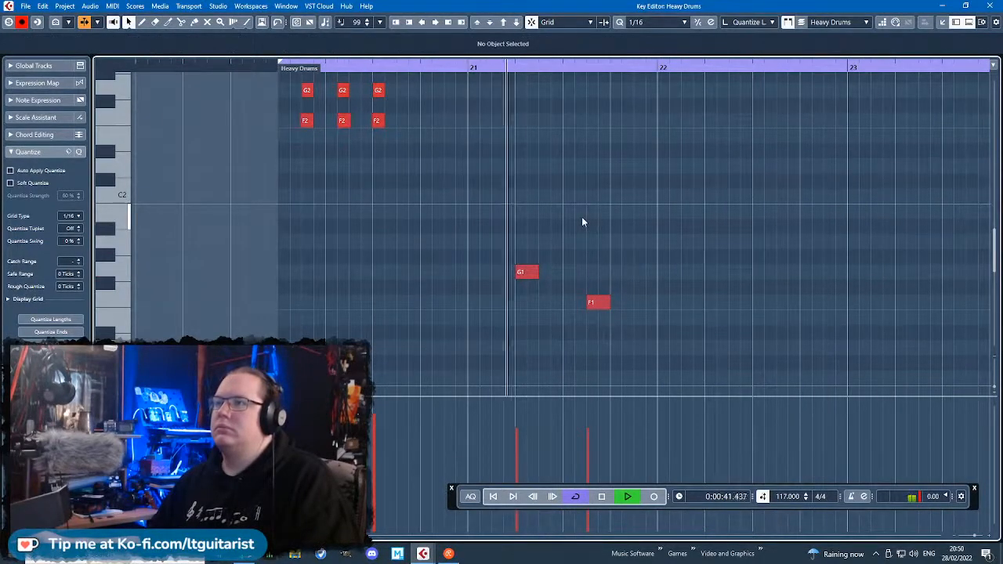
Move the G1 hit to 21.1.3 and add another G1 hit on the last off-beat of bar 21.
drag(526, 274, 502, 274)
key(space)
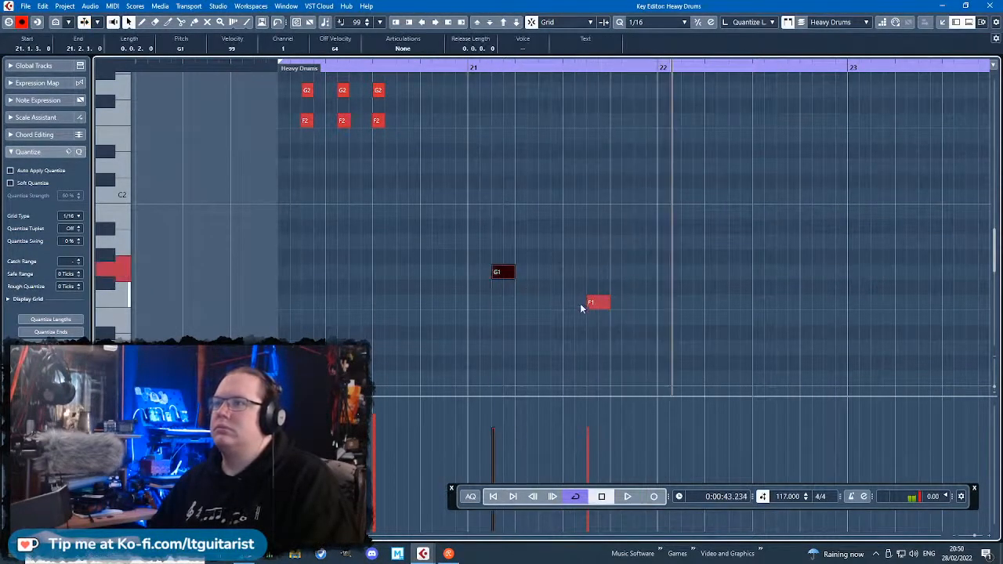
click(640, 273)
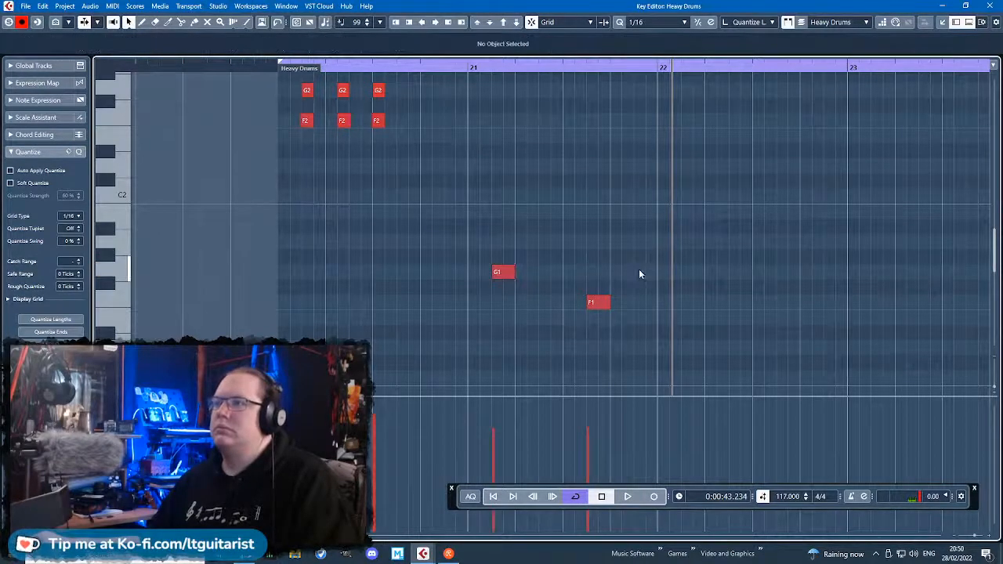
double_click(640, 271)
Copy the three G2 and F2 hit pairs from bar 20 to bar 22 and slightly offset some copied note starts.
drag(489, 172, 293, 110)
key(alt+d)
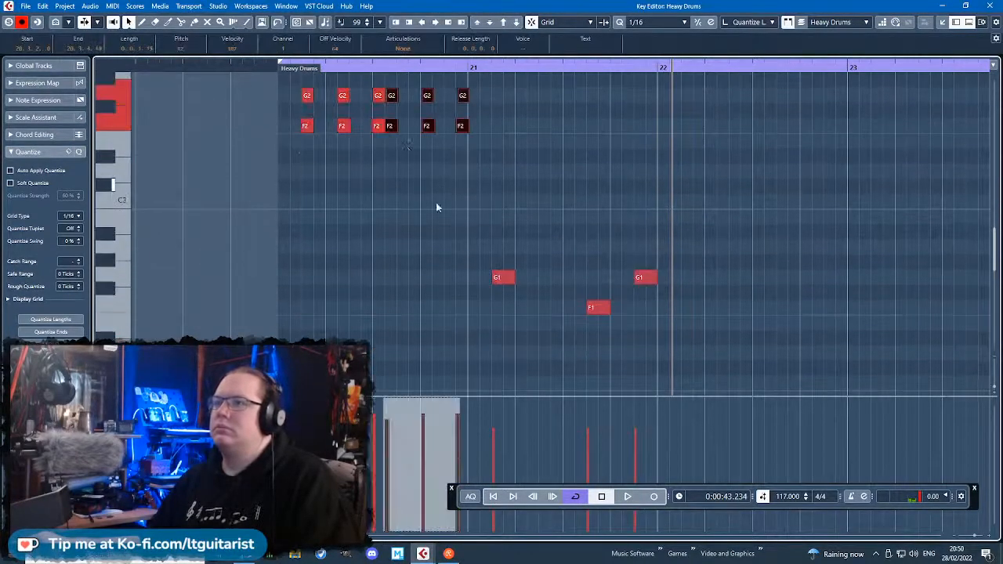
drag(399, 127, 690, 130)
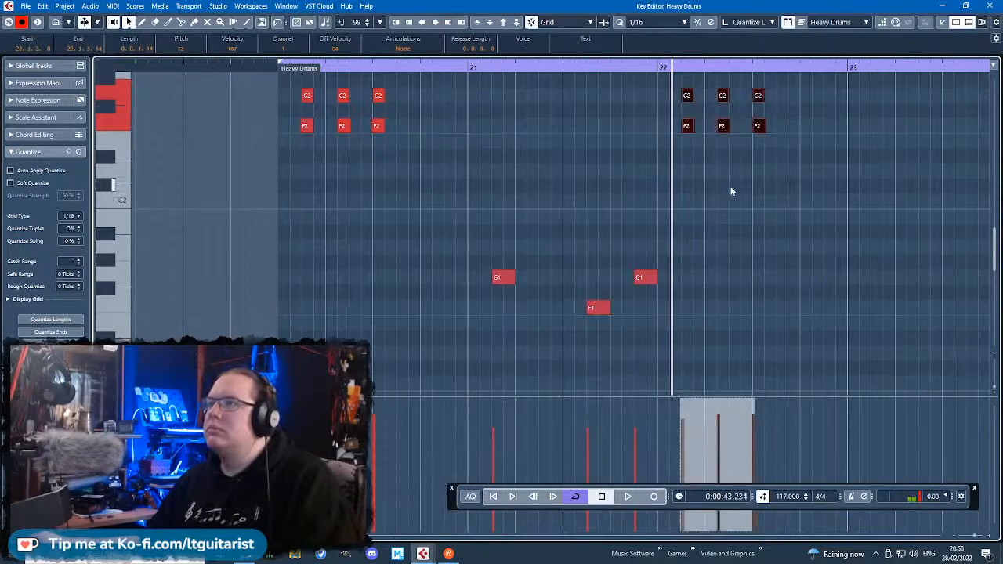
click(716, 90)
click(719, 98)
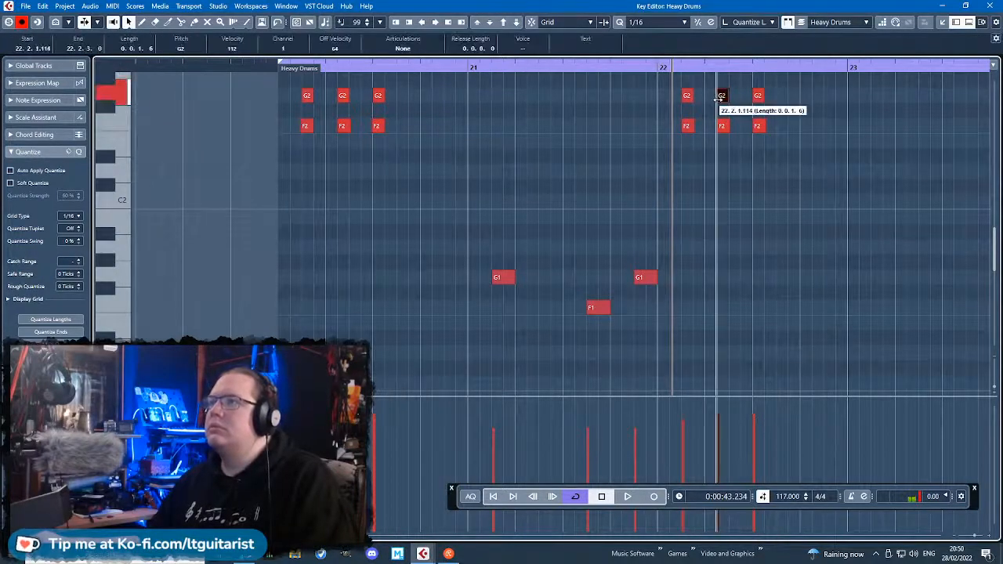
click(756, 126)
click(605, 116)
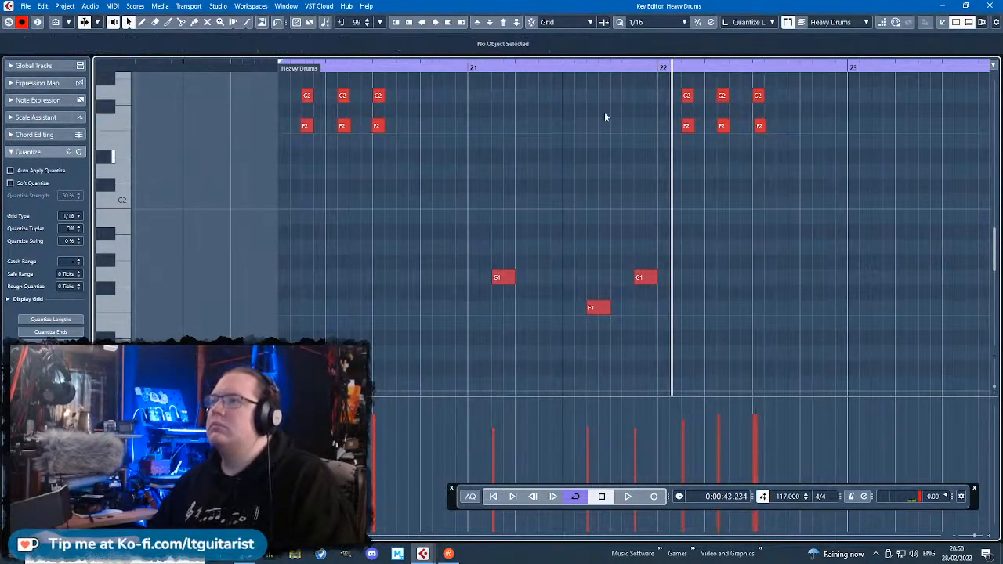
Play the pattern from bar 20 and trim the start of the first G2 hit to 20.1.3.6.
click(267, 66)
key(space)
scroll(320, 133, up, 4)
click(275, 101)
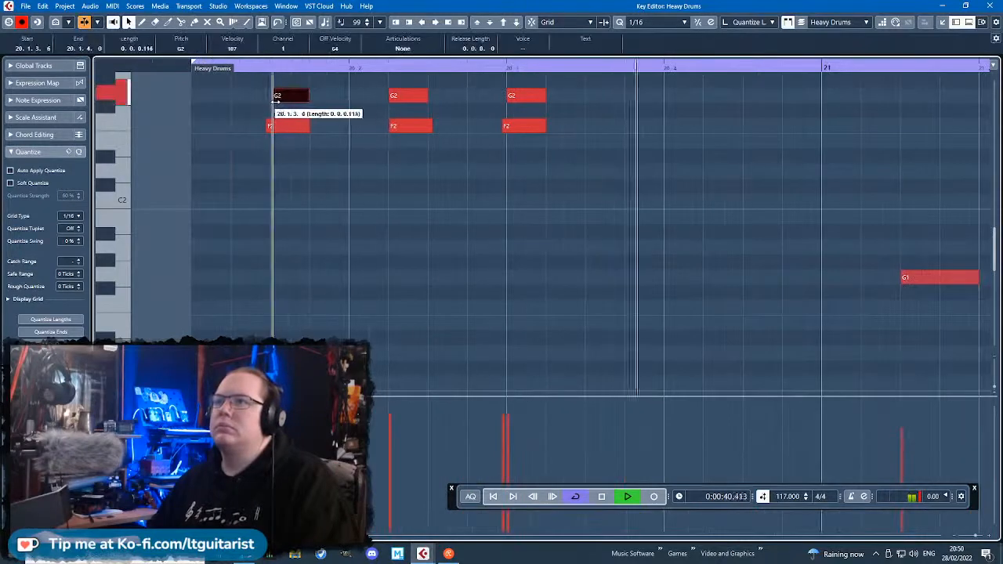
scroll(340, 188, down, 4)
scroll(752, 228, down, 1)
click(878, 217)
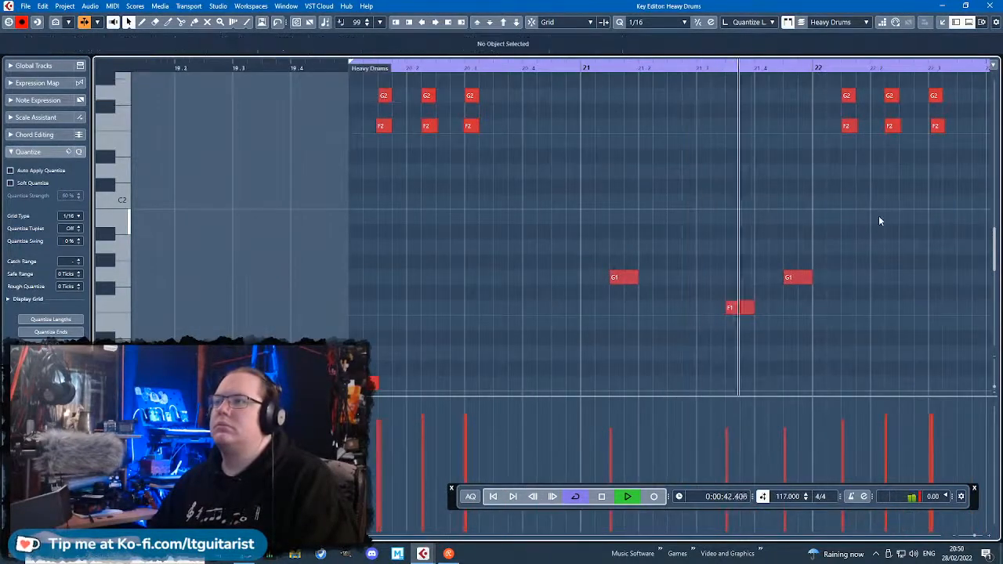
drag(864, 221, 996, 220)
key(space)
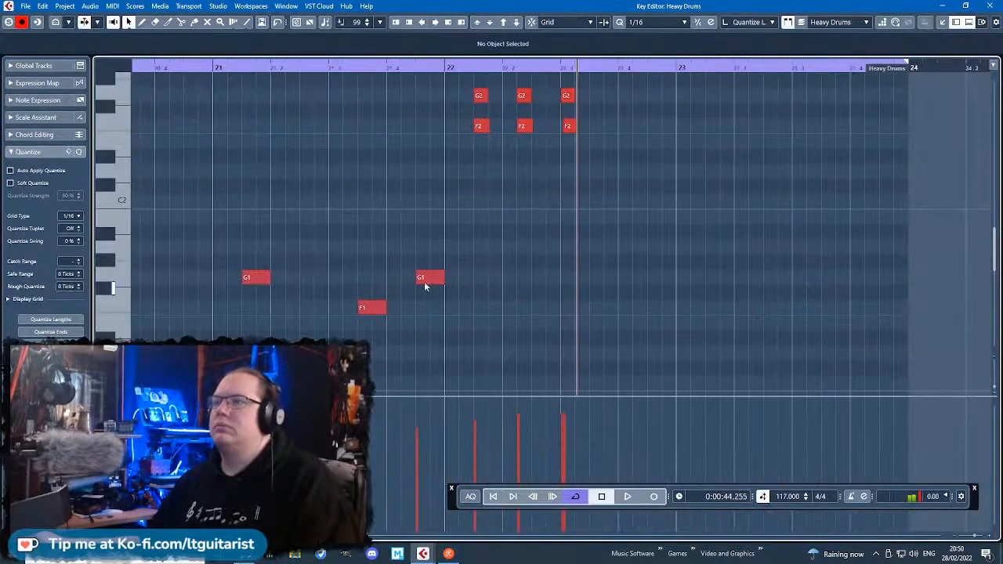
Move the last G1 hit to beat 4 of bar 21 and place a C#2 hit at 23.1.2.110.
drag(424, 284, 411, 282)
mouse_move(404, 178)
mouse_down()
mouse_move(432, 179)
mouse_move(424, 186)
mouse_move(437, 191)
mouse_move(875, 196)
mouse_move(854, 193)
mouse_up()
click(422, 186)
scroll(465, 199, down, 2)
scroll(461, 193, up, 2)
key(ctrl+z)
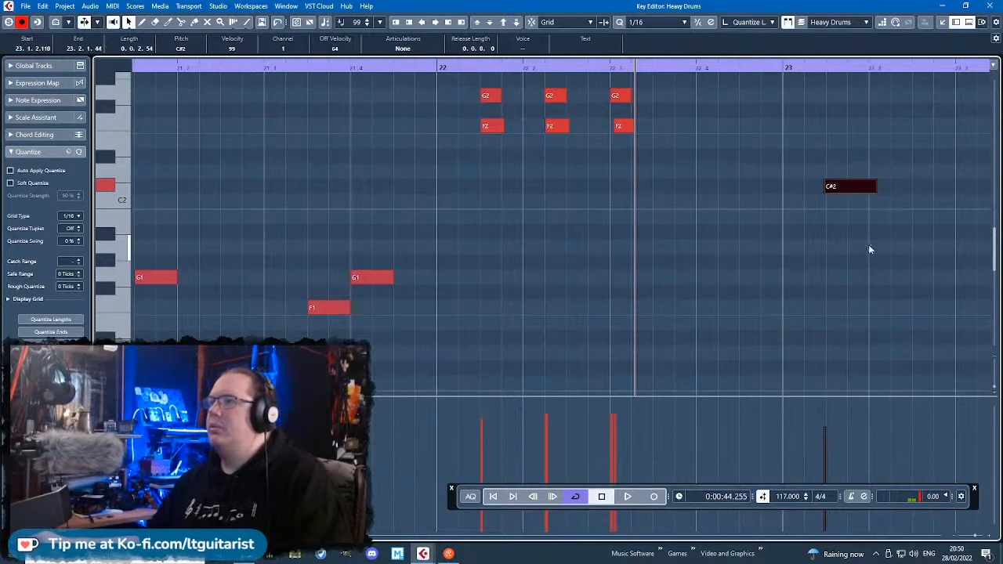
Repeat the C#2 hit across bar 23, forming three hits with the last one around beat 4.
scroll(868, 244, right, 3)
drag(817, 240, 615, 188)
key(ctrl+d)
drag(719, 196, 821, 188)
key(ctrl+d)
drag(869, 301, 529, 152)
key(ctrl+d)
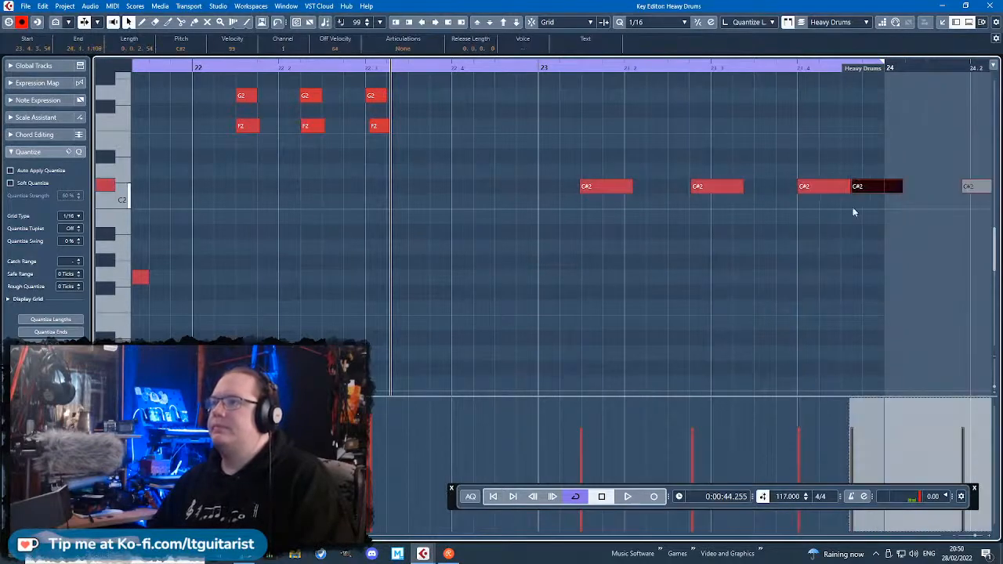
Copy the three C#2 hits in bar 23 up to G2 and lower the middle copy to F2.
drag(874, 189, 601, 96)
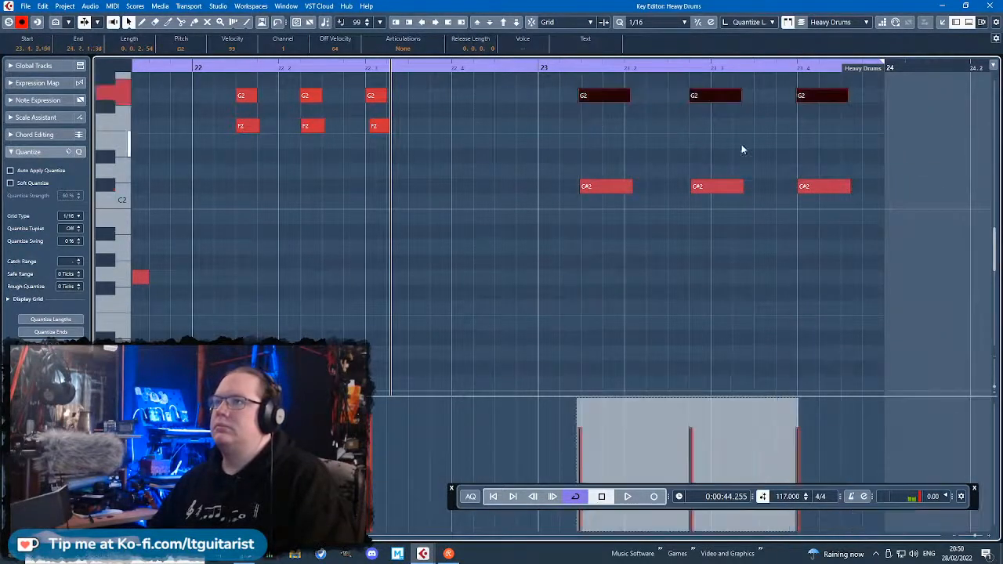
click(700, 123)
scroll(700, 123, up, 2)
drag(703, 163, 703, 193)
scroll(704, 189, down, 4)
click(602, 127)
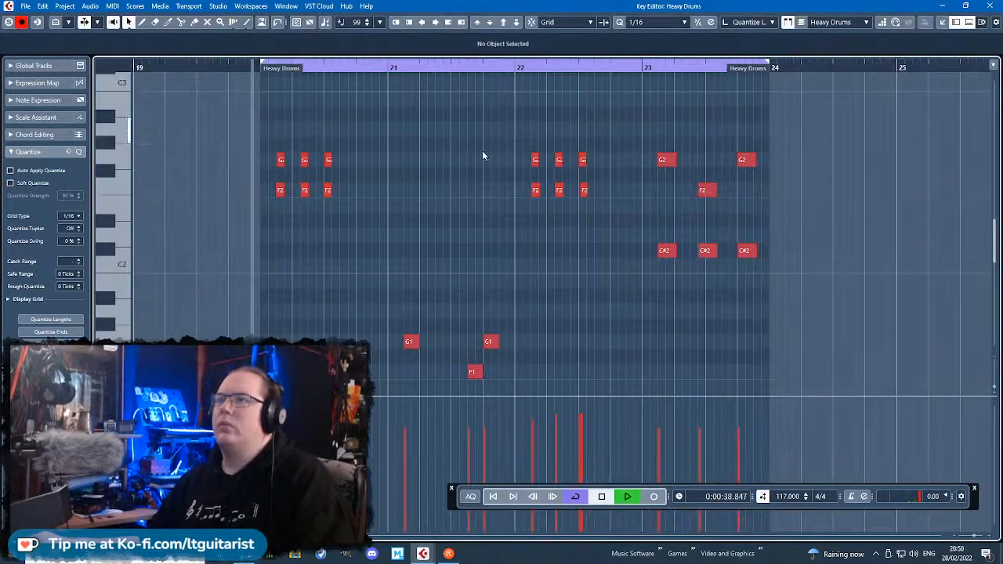
Play the pattern from bar 20 and move the last G1 hit of bar 21 to 21.4.3.
scroll(801, 292, up, 2)
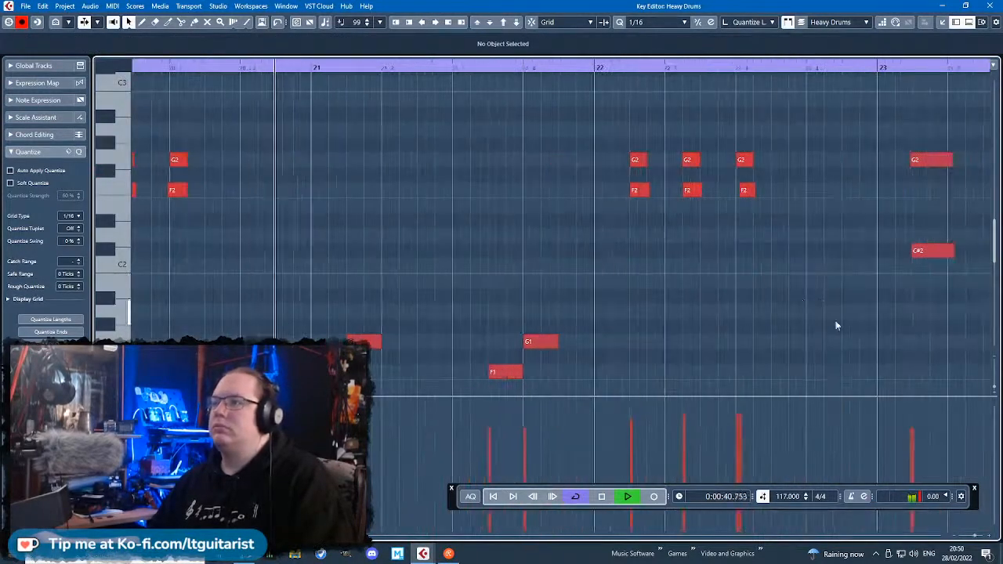
scroll(835, 323, right, 3)
drag(680, 321, 659, 306)
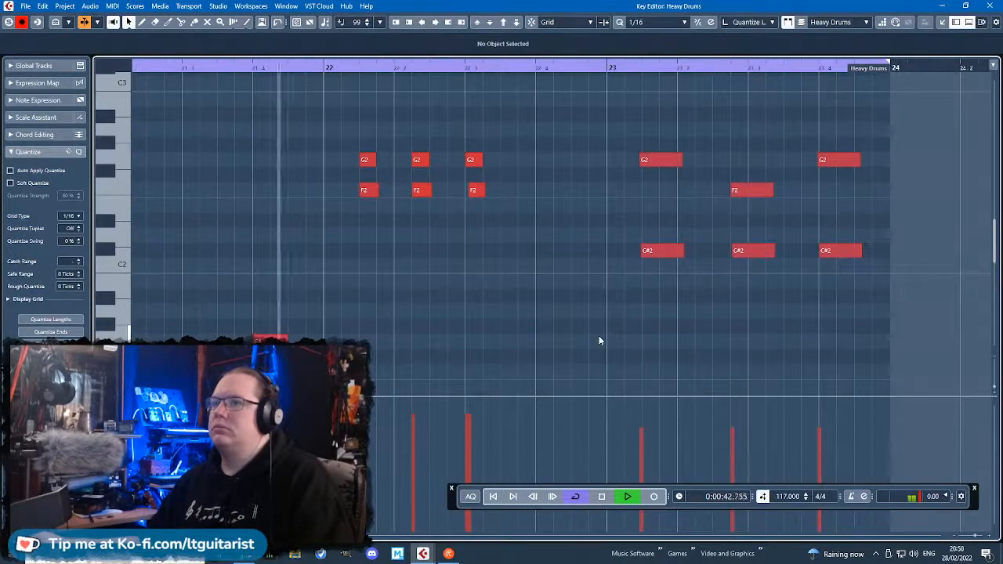
key(space)
drag(266, 338, 296, 338)
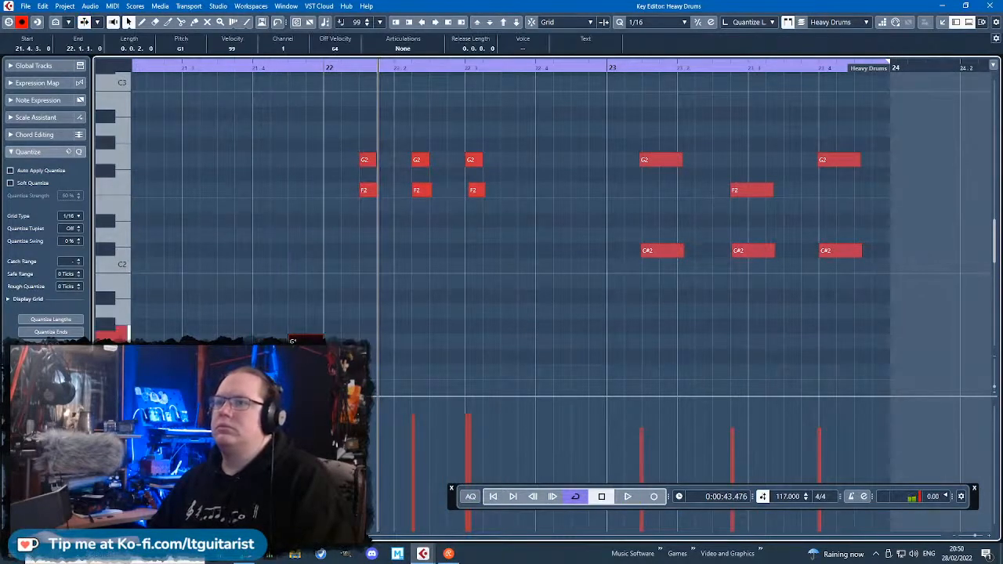
Add a D#1 hit at 21.4.3 under the G1 hit and a C1 hit at the start of bar 22.
scroll(311, 338, down, 3)
scroll(311, 313, down, 3)
scroll(311, 293, up, 4)
click(313, 215)
drag(313, 214, 349, 216)
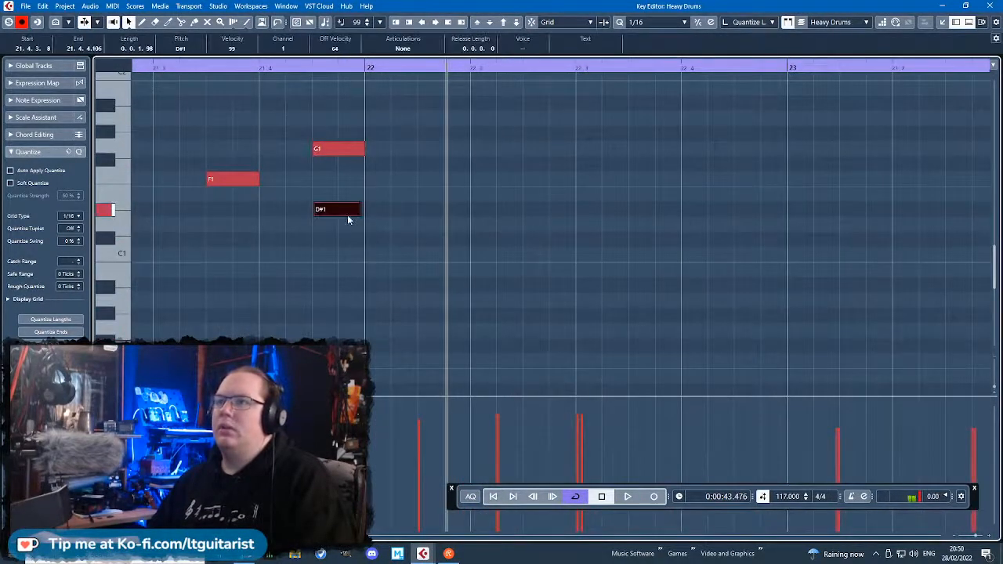
scroll(312, 325, down, 4)
scroll(358, 269, up, 4)
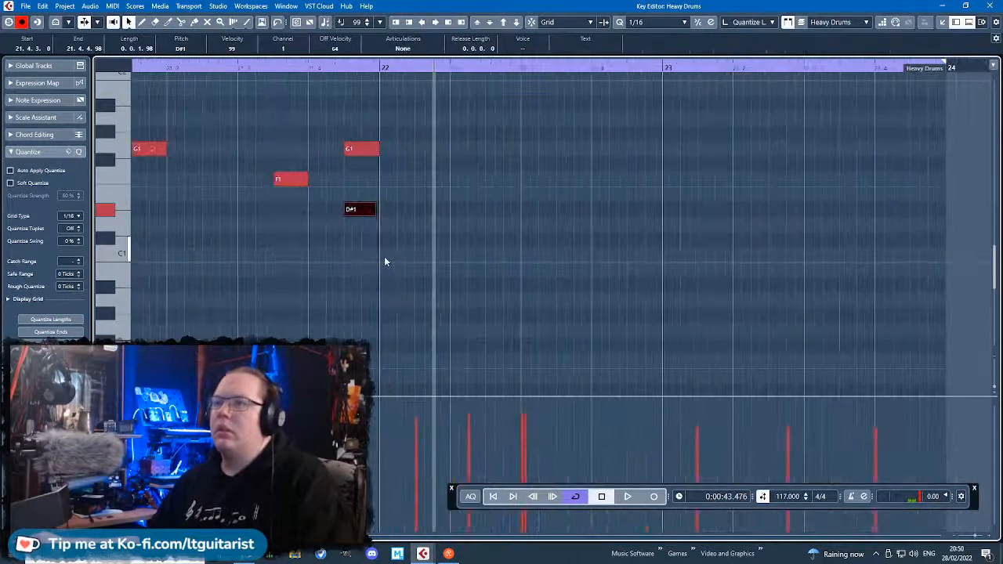
drag(385, 258, 423, 259)
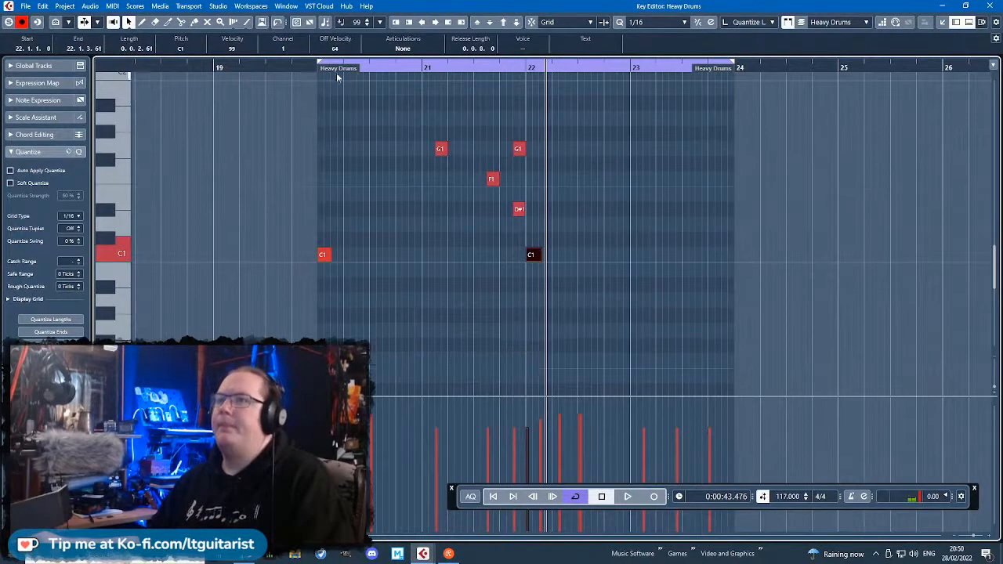
Play the heavy drum pattern from bar 20 through bar 23 to check the added hits.
click(317, 67)
key(space)
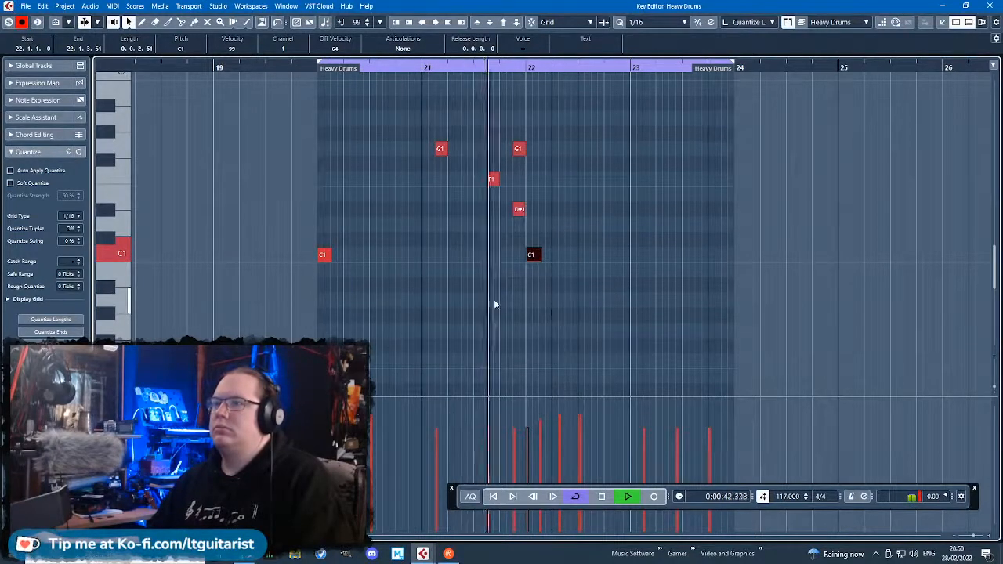
scroll(538, 315, up, 4)
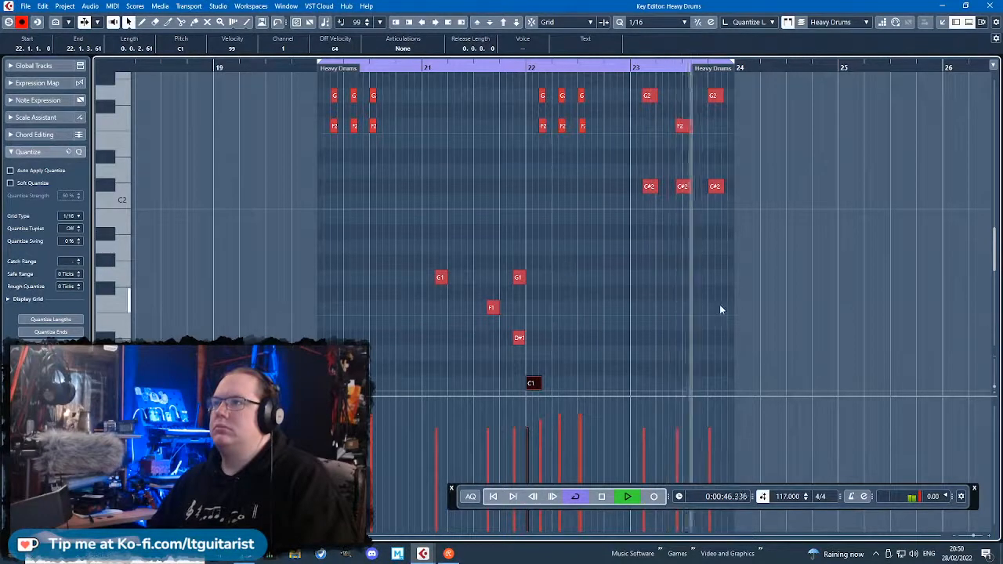
scroll(719, 304, up, 3)
key(space)
Listen to bar 23, shift its middle F2 and C#2 pair slightly earlier and duplicate the pair right after itself.
drag(651, 292, 615, 94)
scroll(536, 139, up, 4)
click(518, 67)
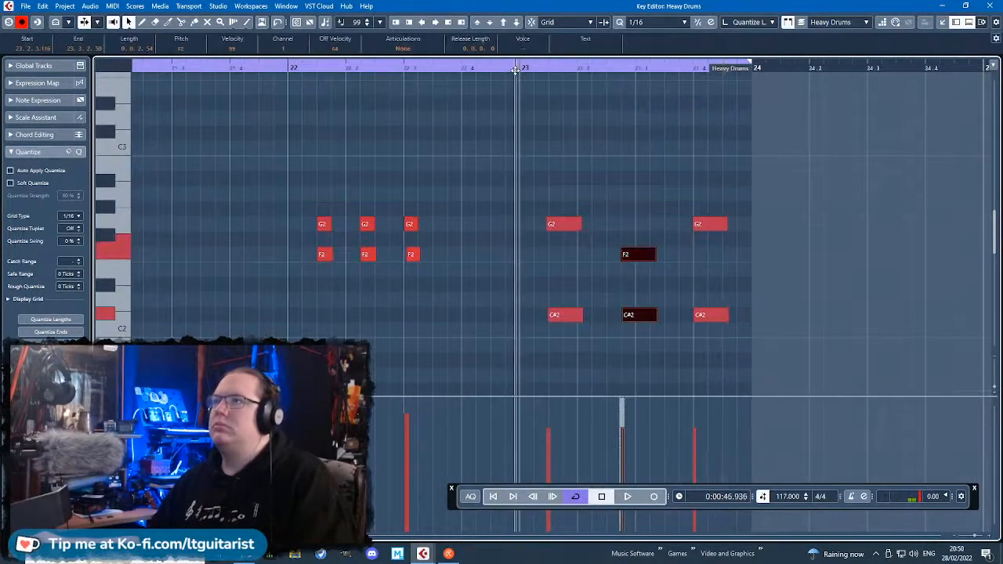
key(space)
scroll(717, 323, up, 4)
key(space)
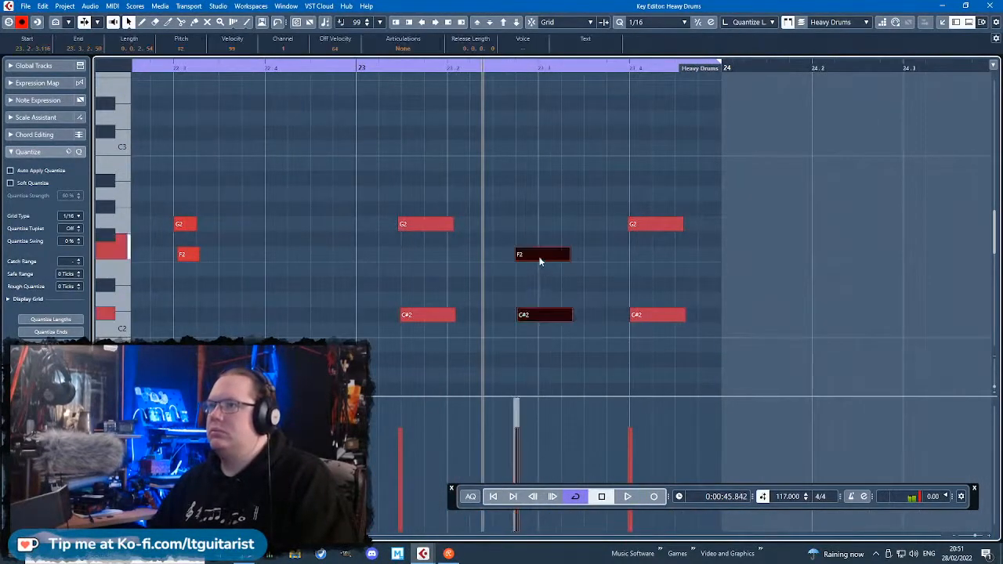
mouse_move(541, 255)
mouse_down()
mouse_move(565, 256)
mouse_move(524, 257)
mouse_up()
key(ctrl+d)
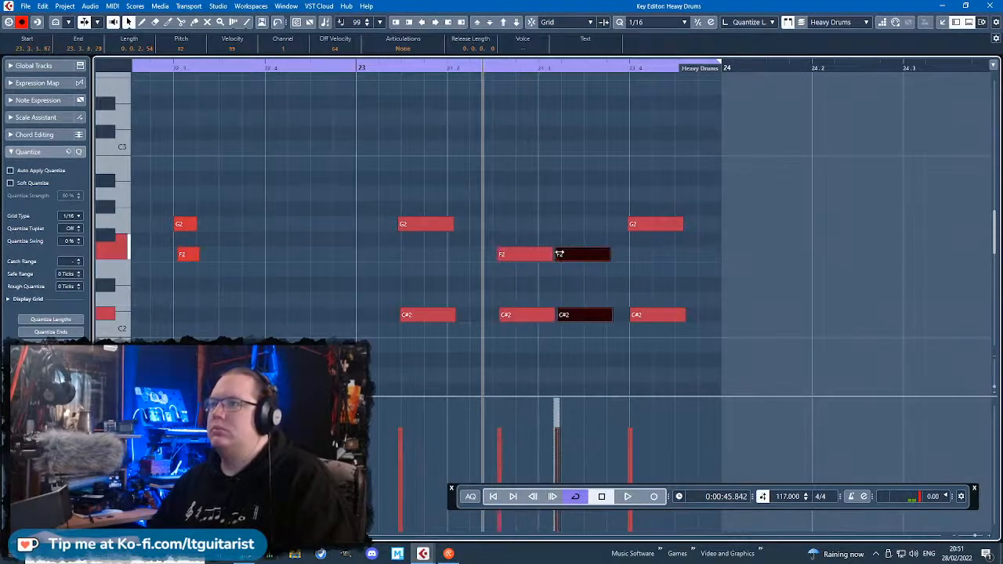
Quantize and shorten the two F2 and C#2 pairs around 23.2.3 and 23.3, and play bar 23.
drag(526, 337, 587, 257)
key(q)
drag(601, 337, 554, 256)
click(347, 68)
key(space)
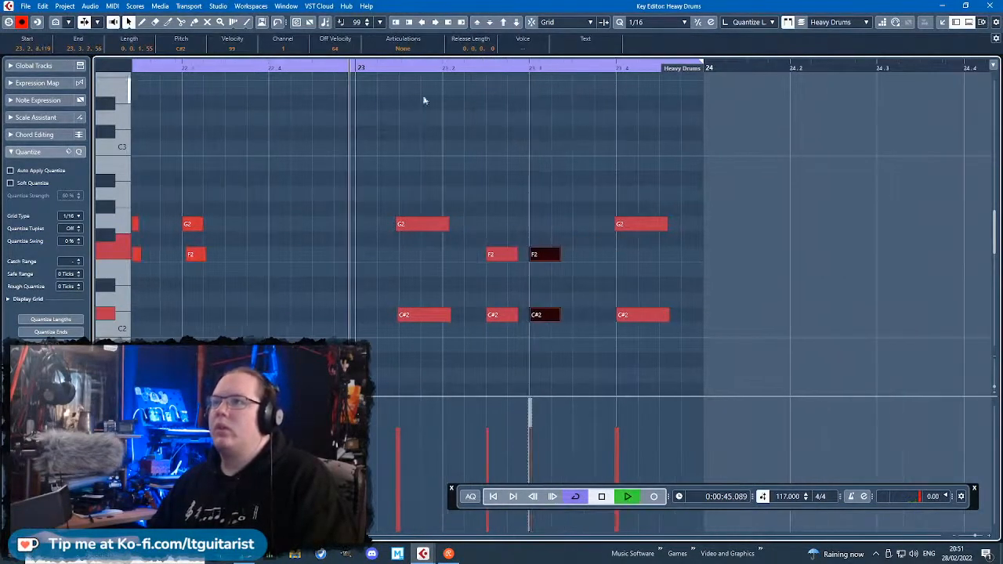
key(space)
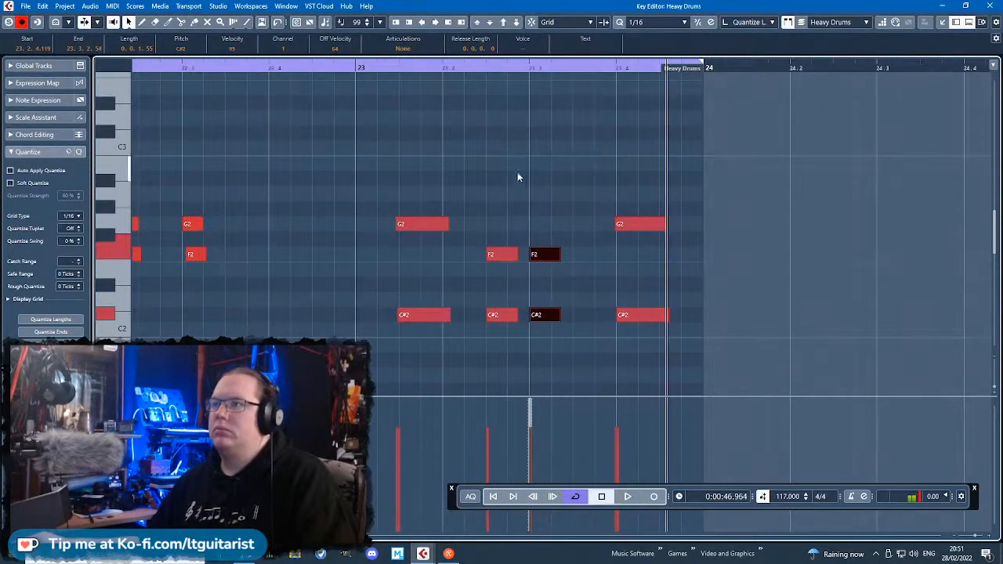
Delete the F2 from the first middle pair and the C#2 from the second, raise the remaining F2's velocity to 107 and replay bar 23.
drag(507, 191, 509, 357)
click(525, 357)
click(503, 255)
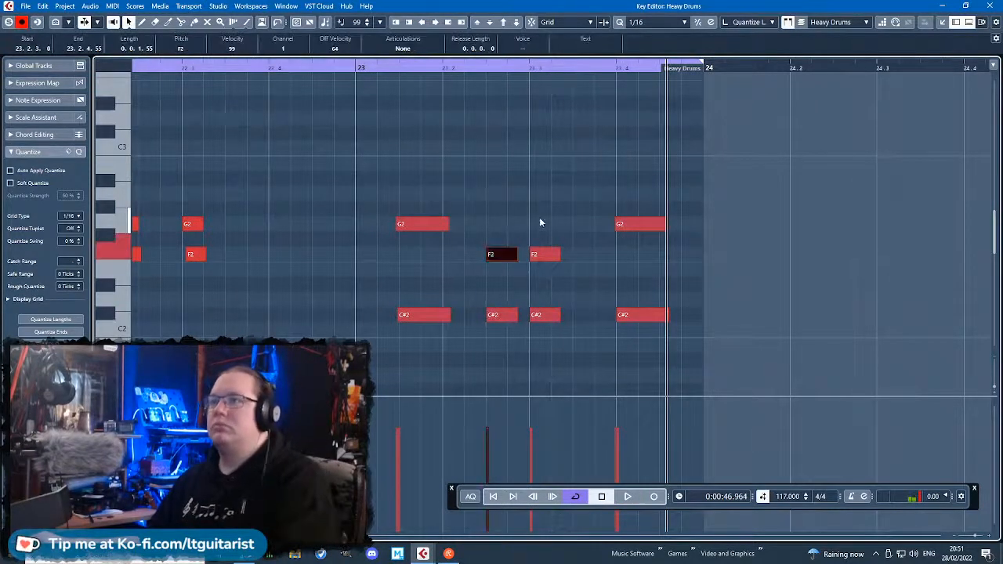
key(Delete)
click(543, 315)
key(Delete)
click(548, 412)
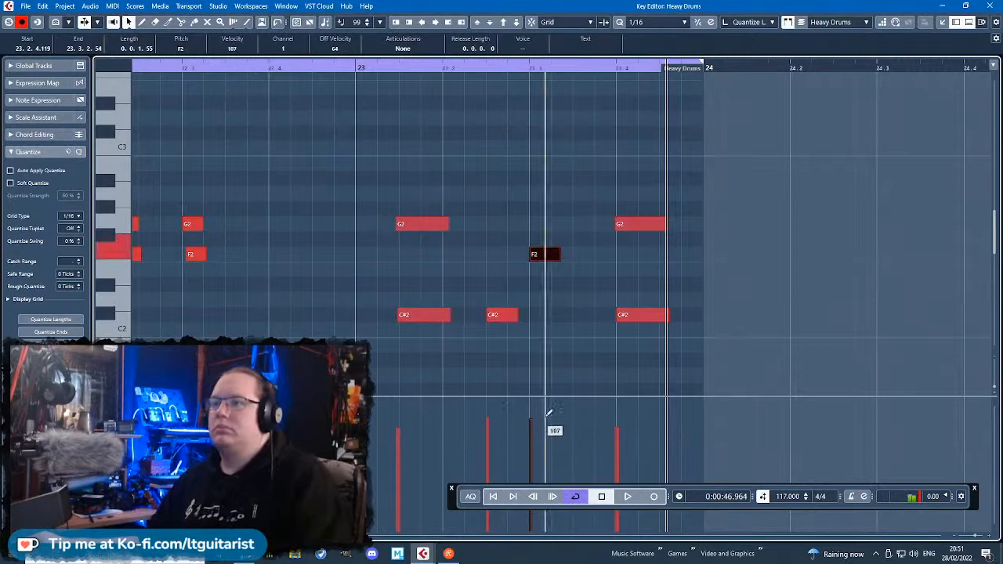
click(355, 70)
key(space)
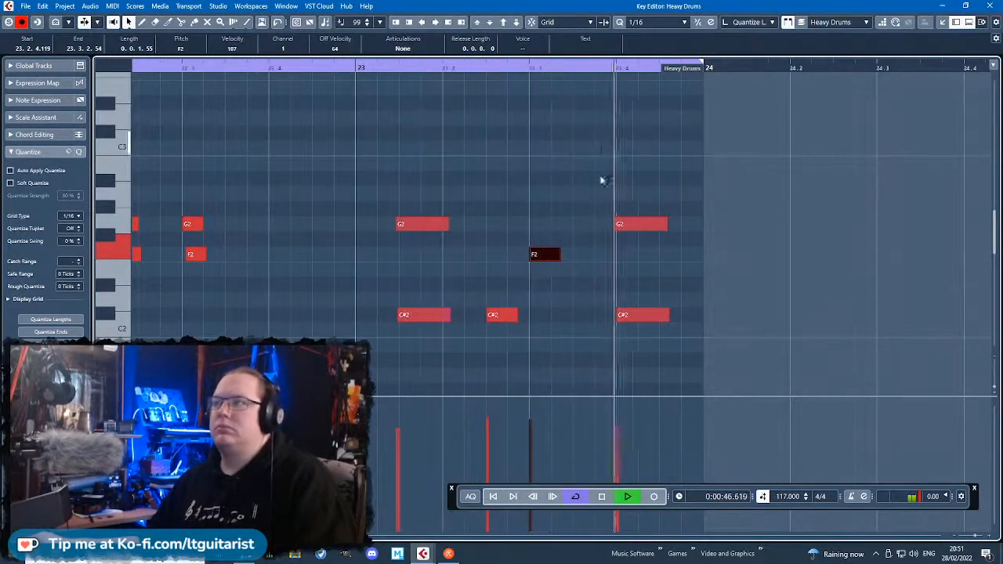
Close the Key Editor and listen to the looped section from bar 20 with all tracks in the arrangement.
scroll(586, 219, down, 7)
scroll(627, 263, down, 3)
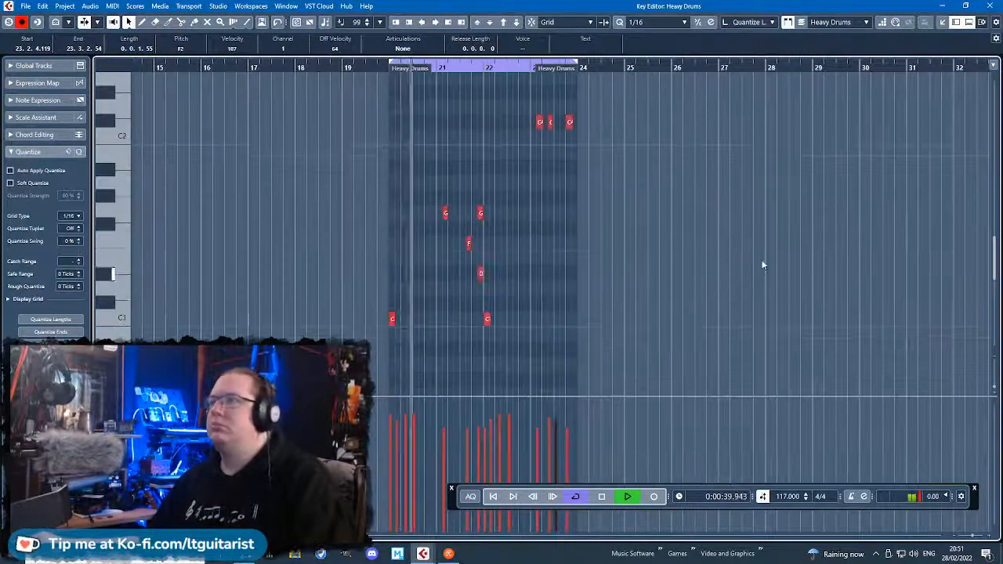
click(990, 5)
scroll(805, 344, up, 5)
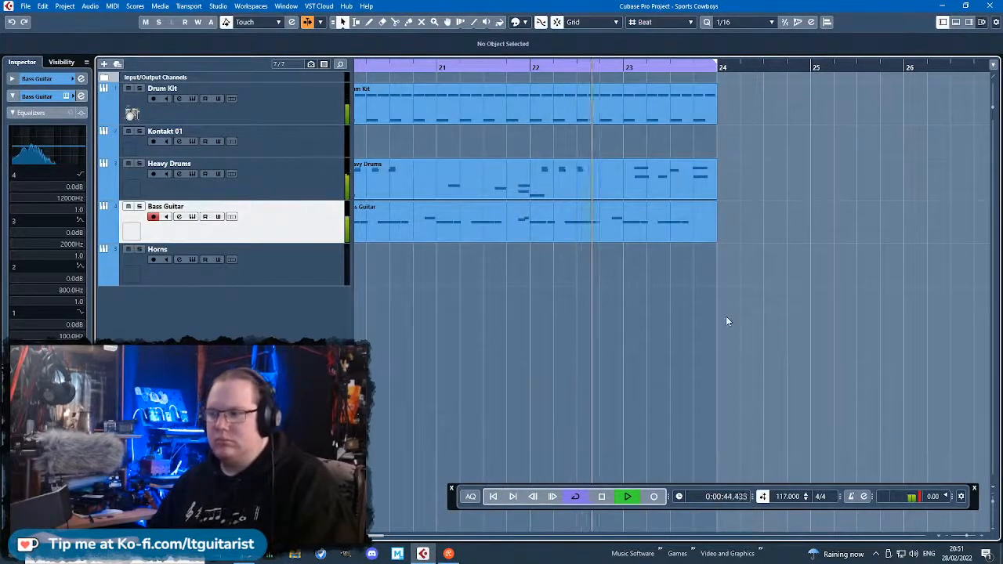
scroll(725, 316, down, 3)
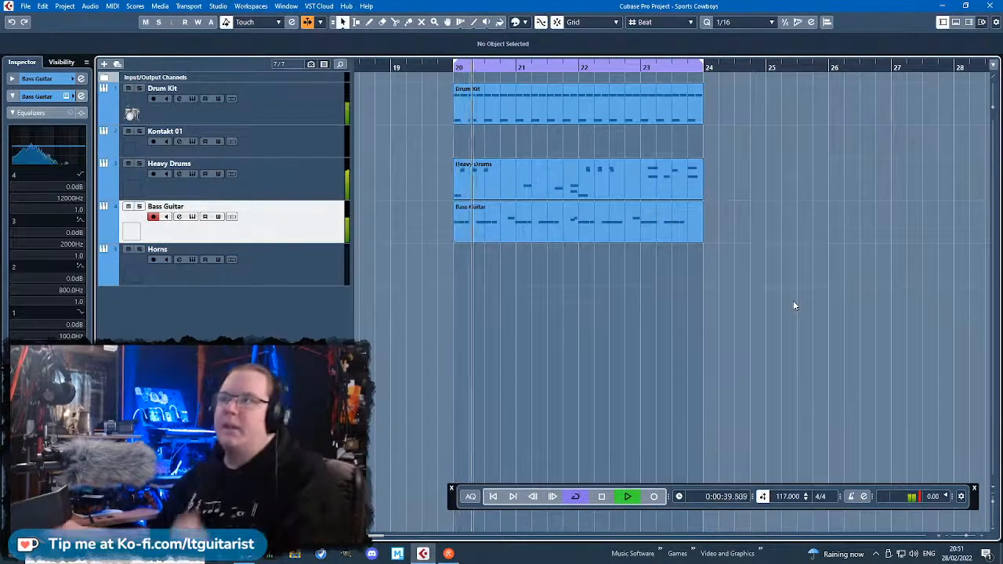
scroll(733, 292, down, 3)
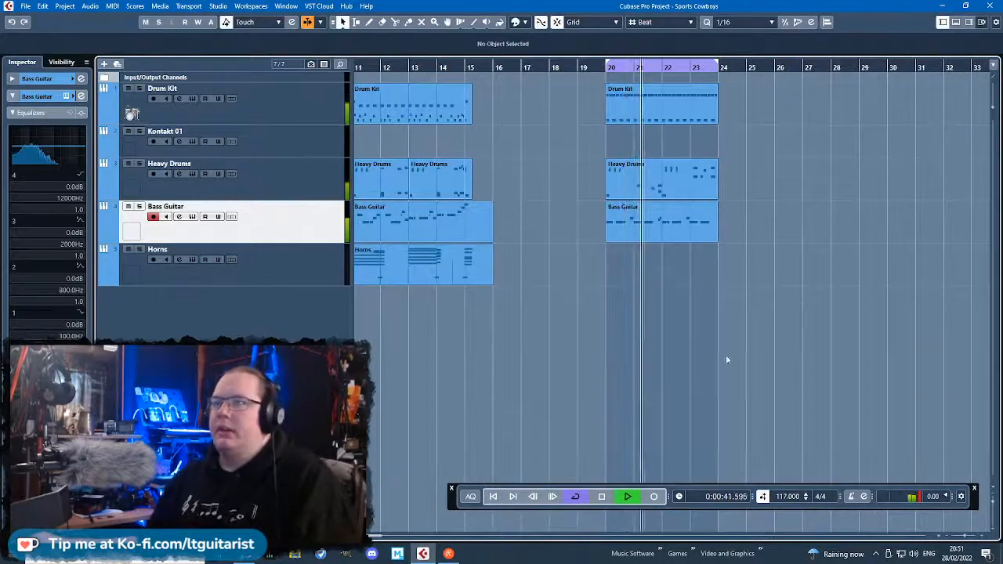
scroll(777, 352, up, 1)
scroll(708, 333, down, 1)
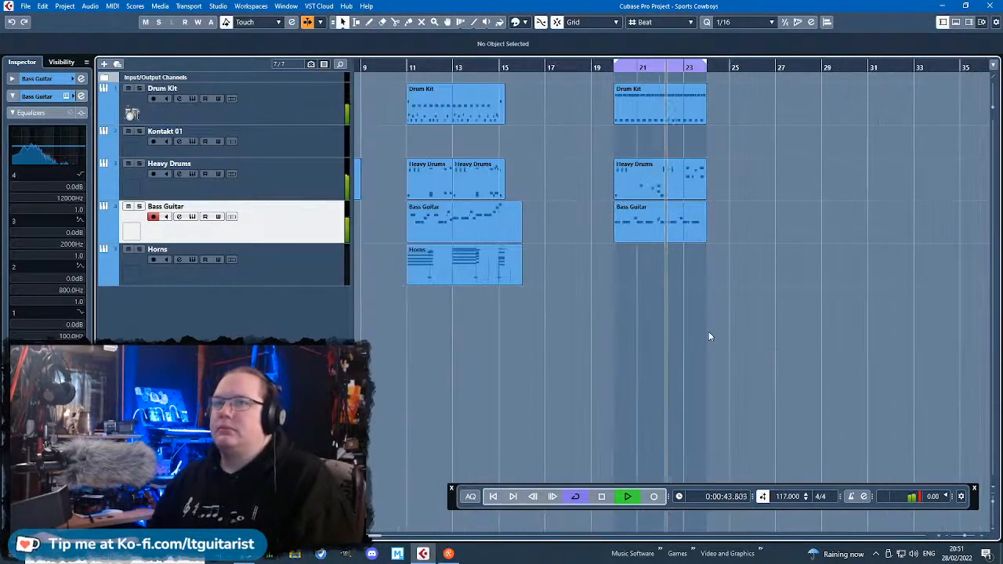
scroll(708, 333, up, 2)
scroll(709, 336, down, 1)
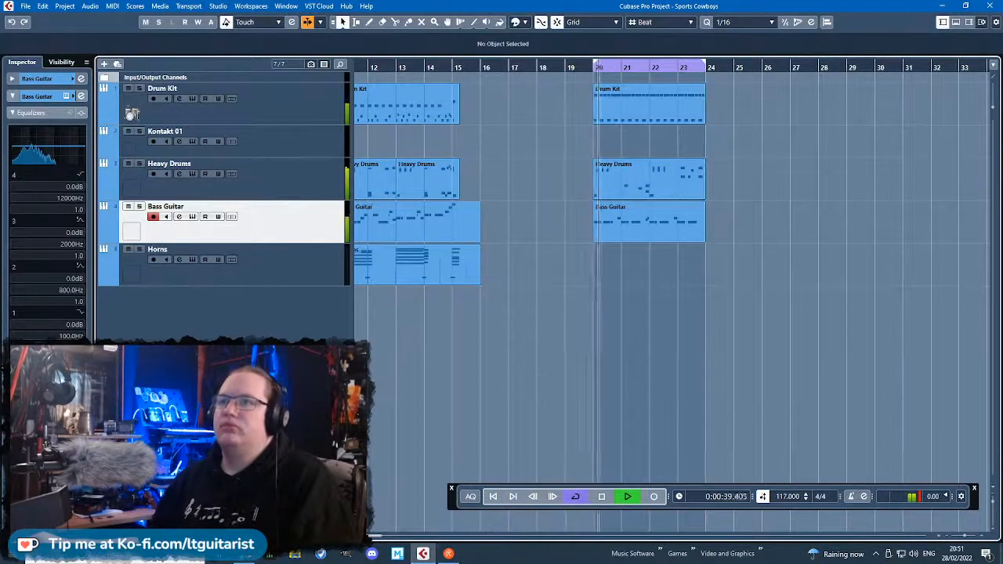
scroll(543, 376, down, 2)
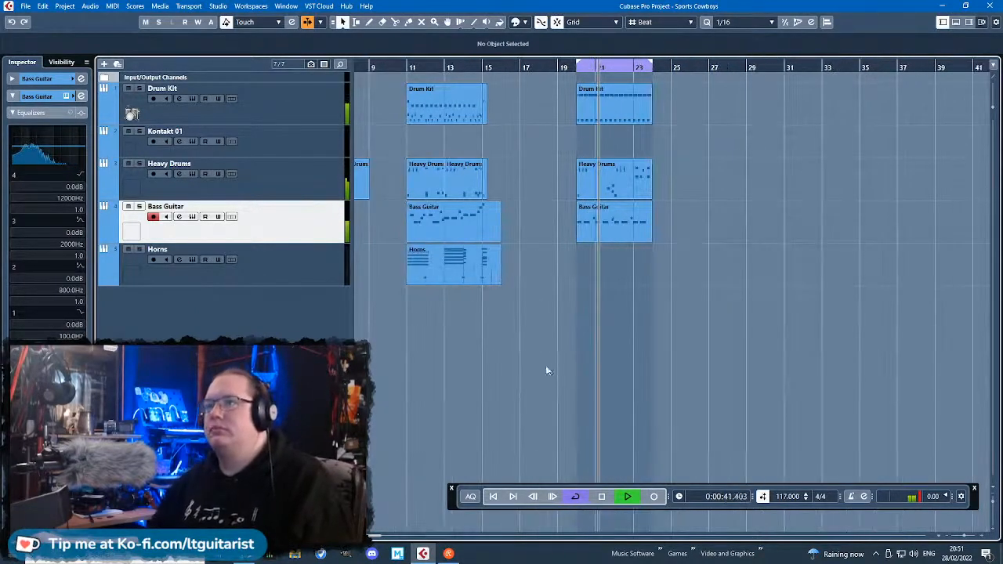
scroll(616, 359, up, 4)
Reopen the Heavy Drums part and add A#1 at 21.1.1 and A1 at 21.1.2 leading into the G1 hit.
double_click(615, 178)
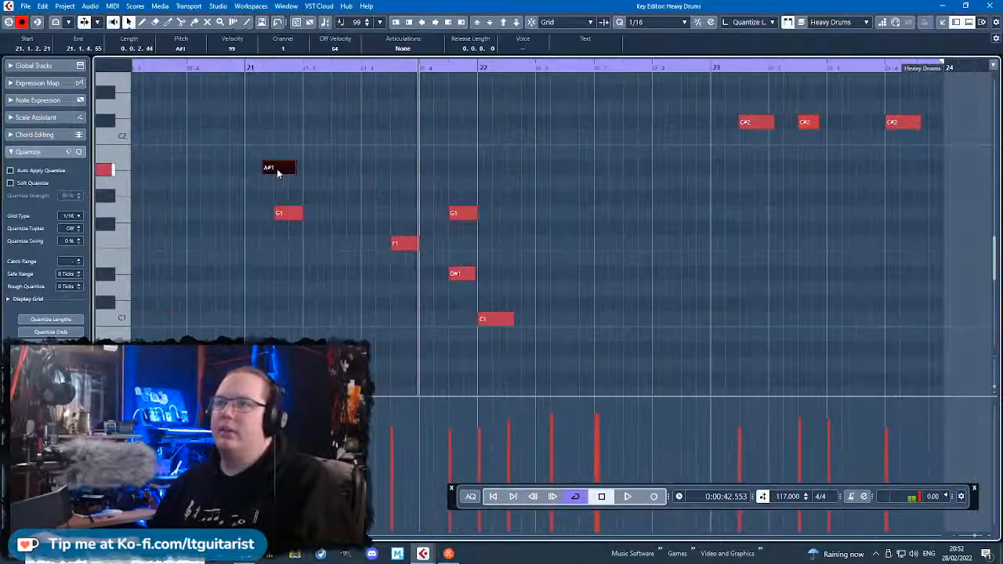
click(246, 139)
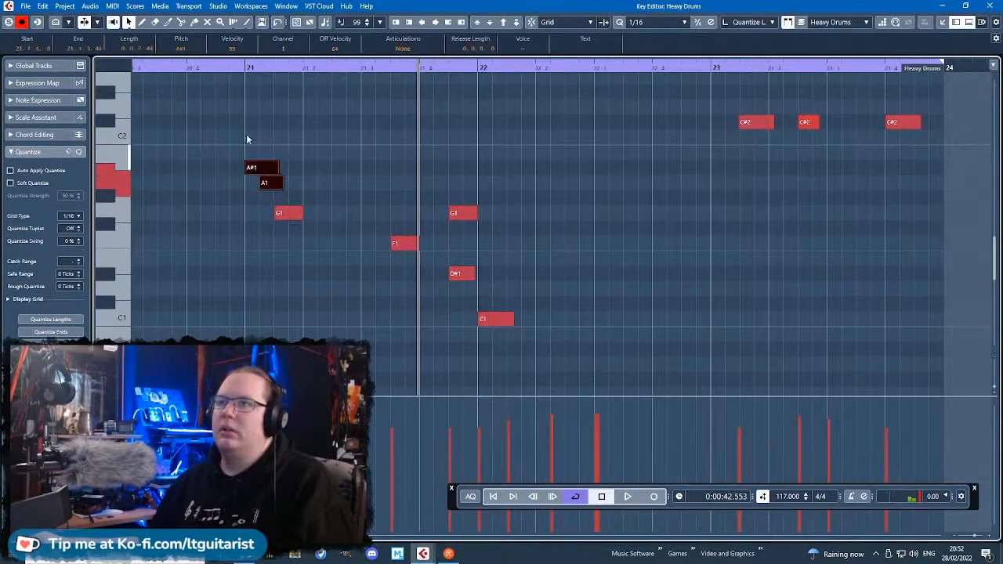
key(space)
mouse_move(279, 167)
mouse_down()
mouse_move(266, 168)
mouse_move(277, 183)
mouse_up()
scroll(303, 139, down, 3)
click(316, 99)
scroll(317, 99, left, 3)
drag(415, 68, 690, 237)
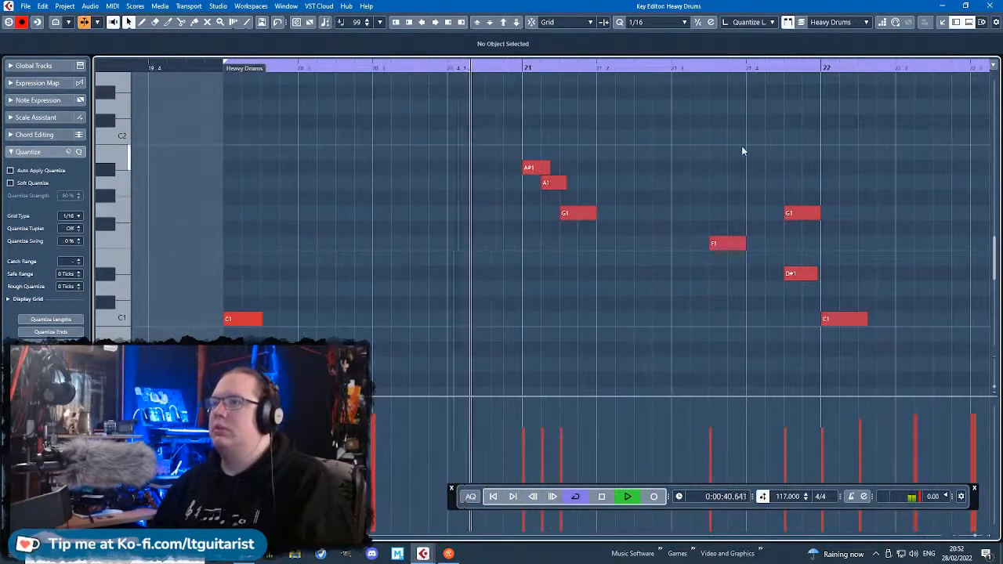
Move the A#1, A1 and G1 run earlier so it starts at 20.4.3 with G1 on bar 21, and replay it.
drag(528, 123, 553, 218)
click(454, 149)
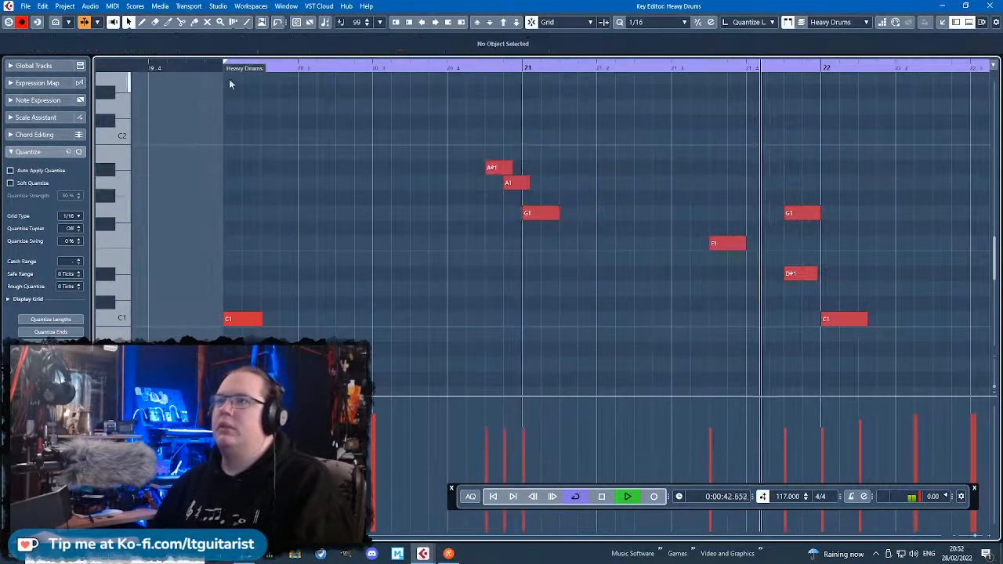
drag(209, 68, 307, 145)
Reduce the velocities of the A#1, A1 and G1 run and of all hits in the Heavy Drums part.
drag(663, 300, 528, 156)
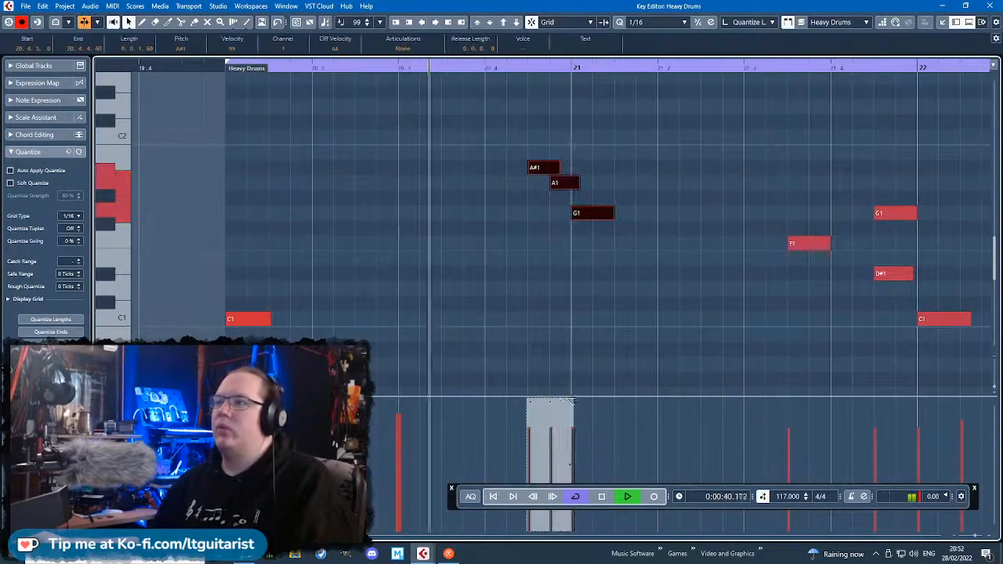
scroll(575, 382, down, 3)
scroll(575, 380, down, 3)
drag(854, 370, 465, 72)
scroll(626, 427, up, 3)
drag(631, 405, 633, 416)
scroll(558, 164, down, 2)
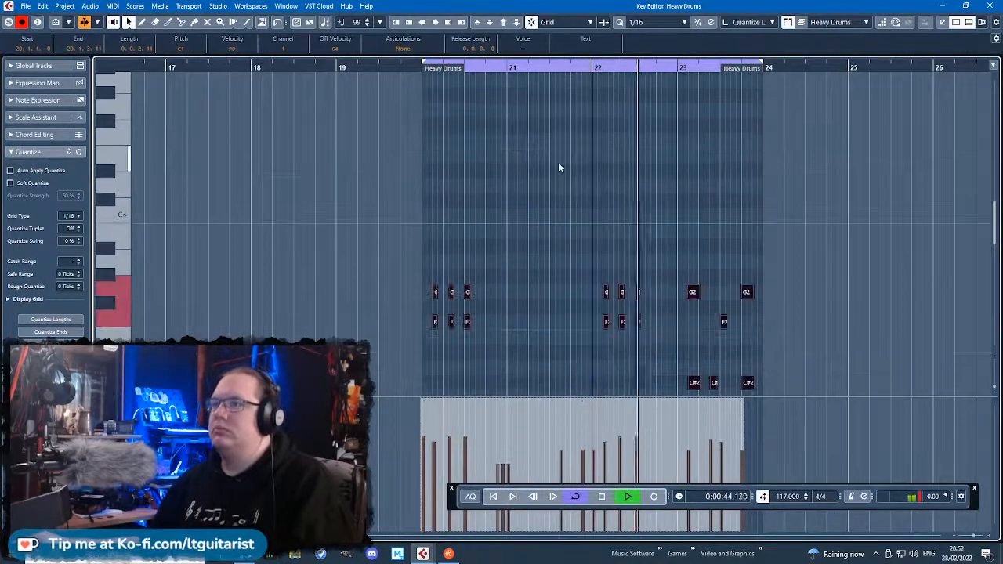
Check the G2 hits and the rest of the heavy drum pattern while the loop plays.
scroll(549, 168, up, 2)
scroll(392, 176, down, 3)
drag(382, 160, 785, 225)
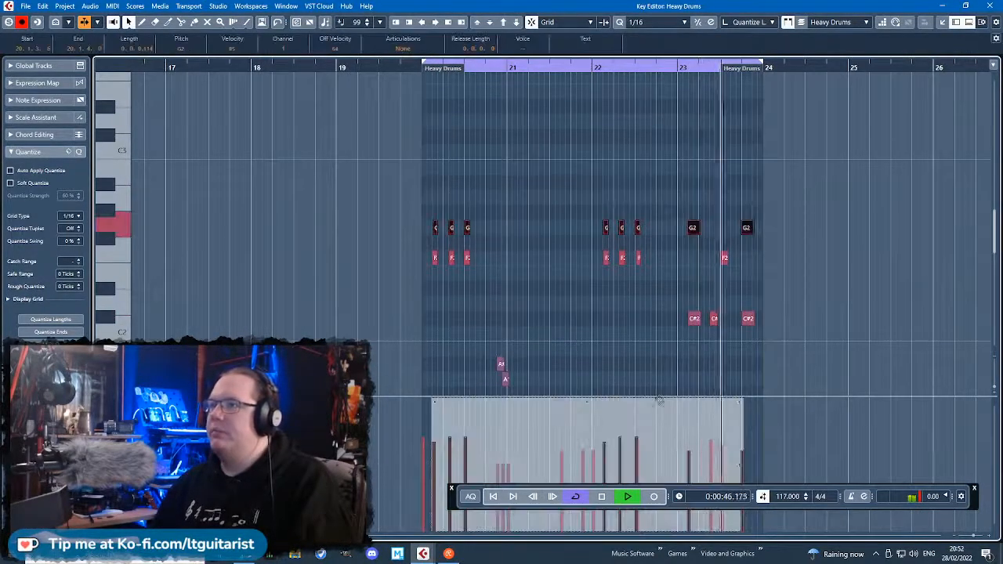
click(833, 376)
scroll(833, 376, up, 2)
scroll(633, 319, down, 4)
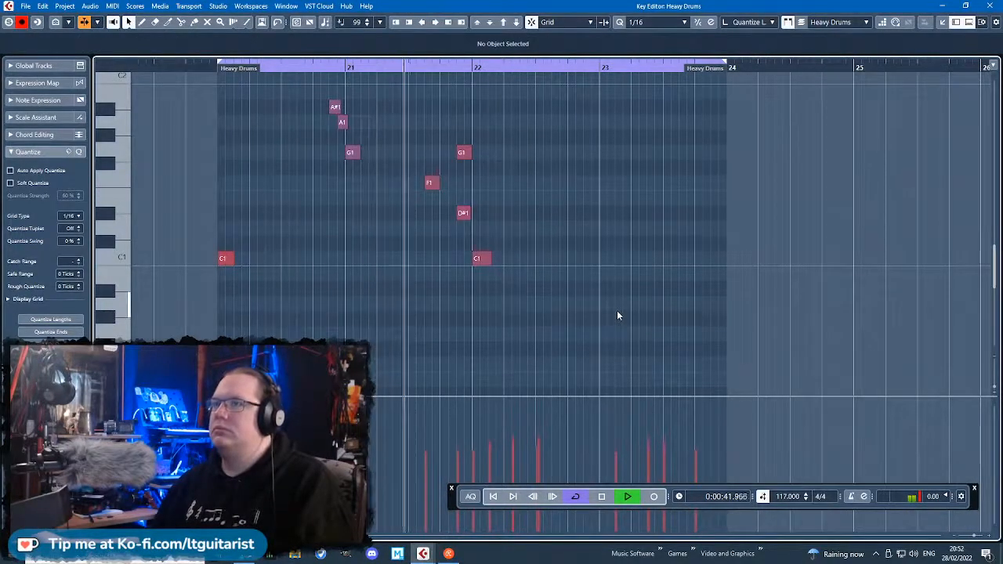
scroll(617, 314, up, 5)
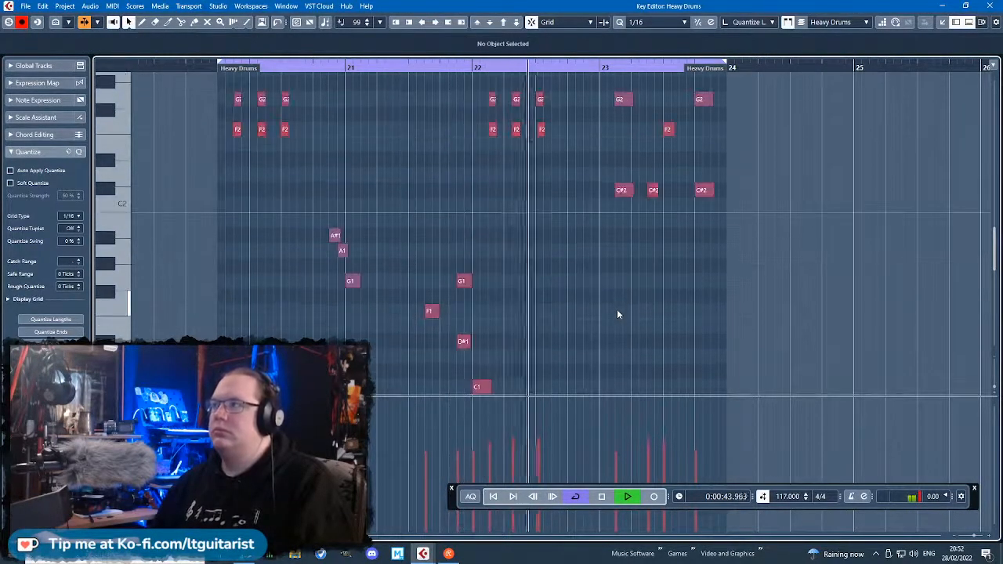
Review the upper hits and the low A#1, A1 and G1 run across the Heavy Drums part while the loop plays.
scroll(627, 312, down, 1)
scroll(639, 316, up, 2)
scroll(666, 319, down, 3)
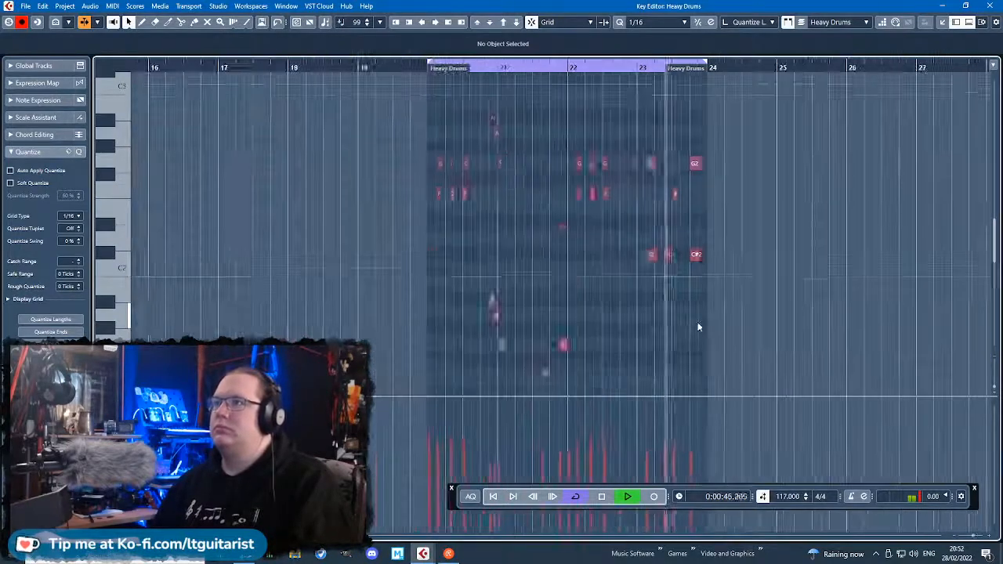
scroll(732, 266, down, 3)
scroll(737, 213, up, 2)
drag(729, 210, 387, 73)
click(681, 238)
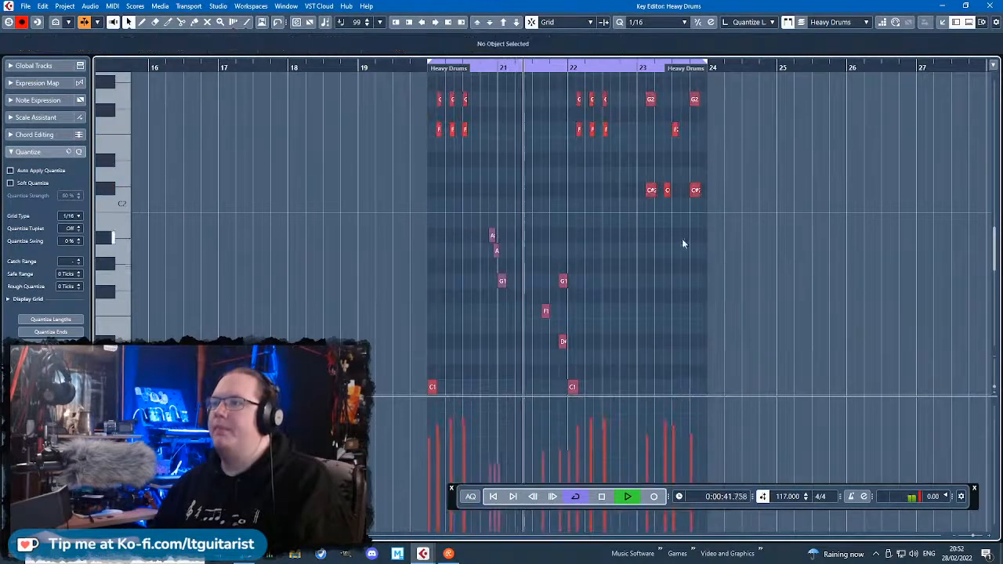
scroll(647, 249, up, 4)
scroll(550, 282, down, 3)
drag(383, 140, 260, 94)
click(394, 361)
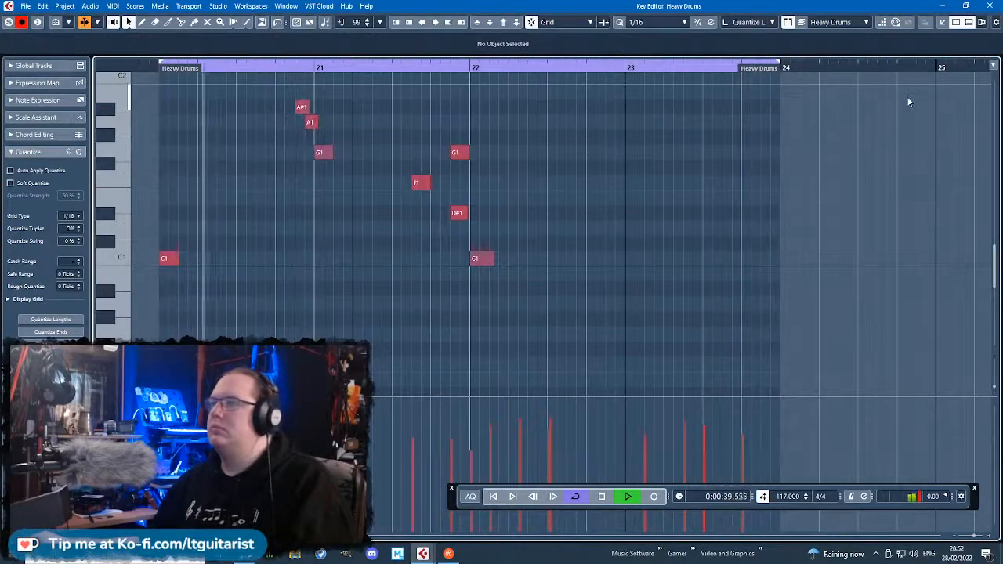
Close the Heavy Drums editor and add one Kontakt instrument track routed to Stereo Out below the Bass Guitar track.
click(991, 6)
scroll(678, 343, down, 2)
scroll(676, 344, up, 4)
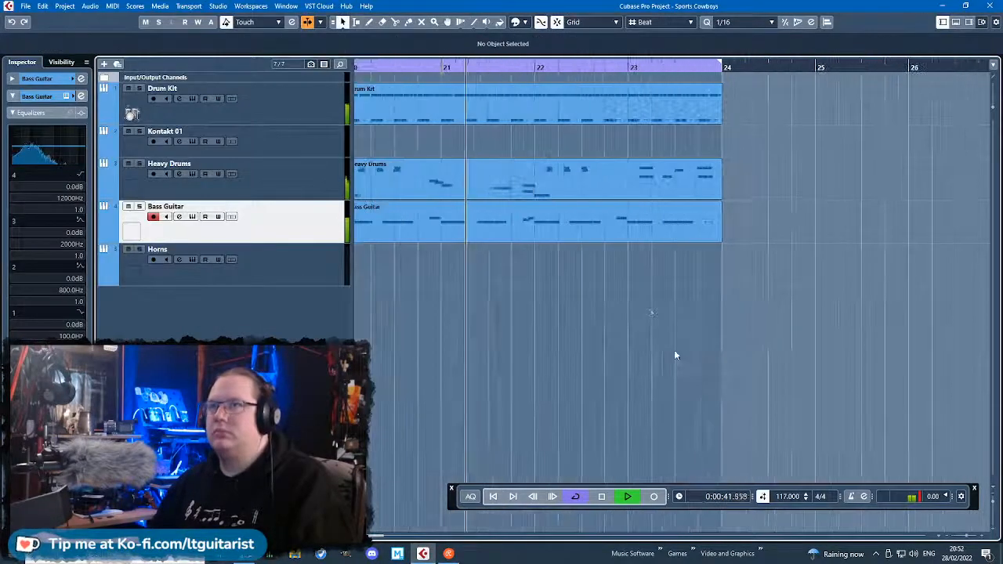
scroll(619, 290, down, 5)
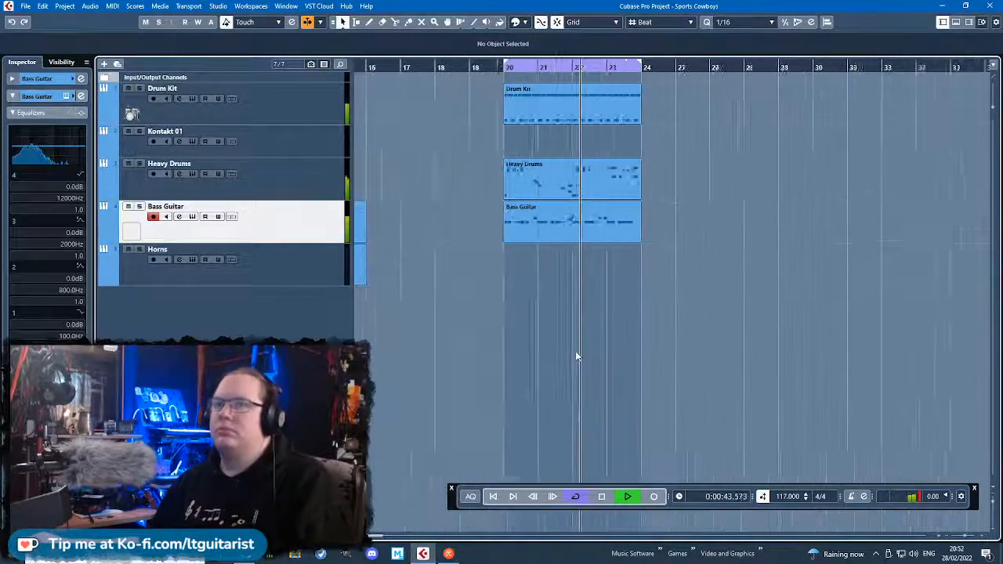
scroll(589, 344, down, 1)
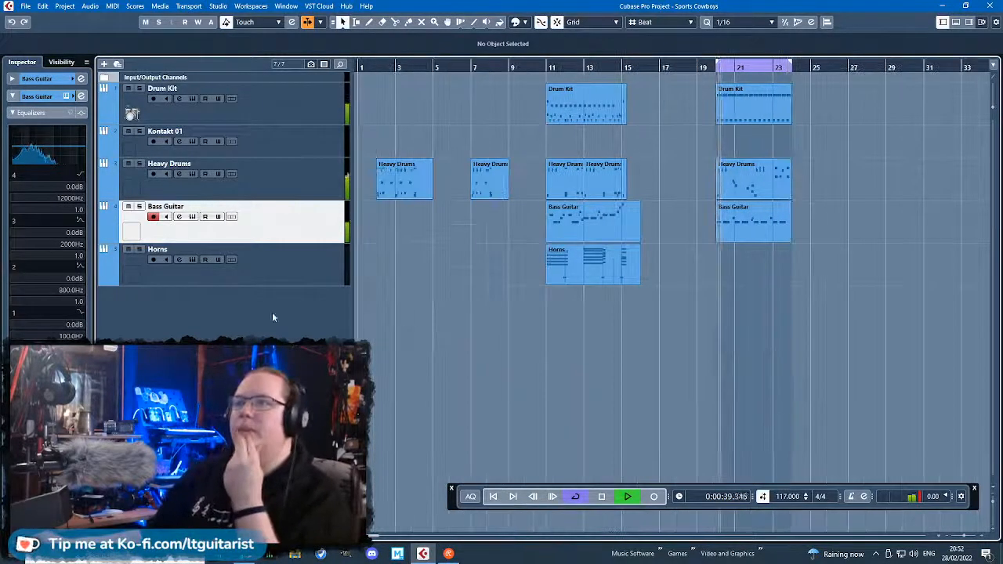
right_click(238, 317)
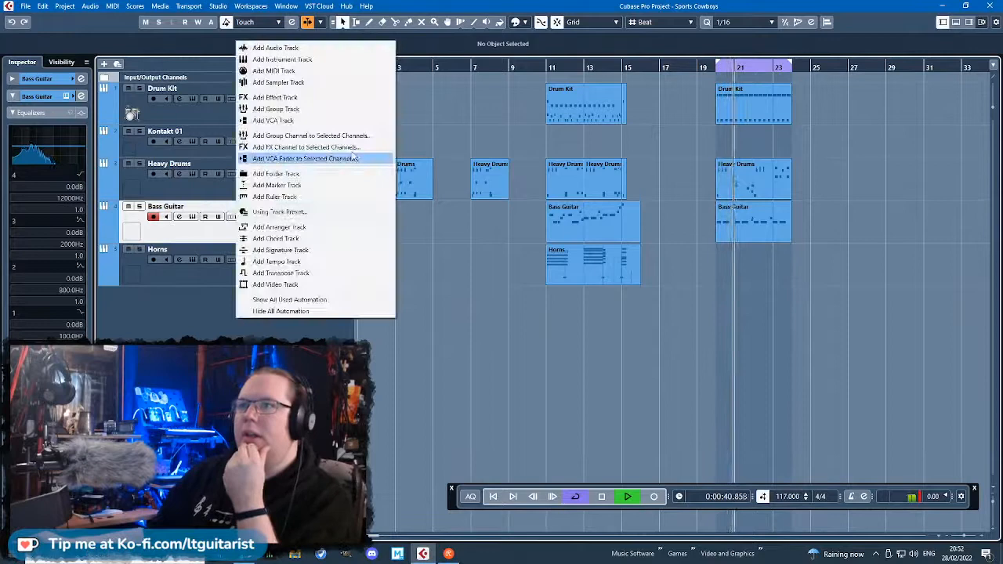
click(326, 60)
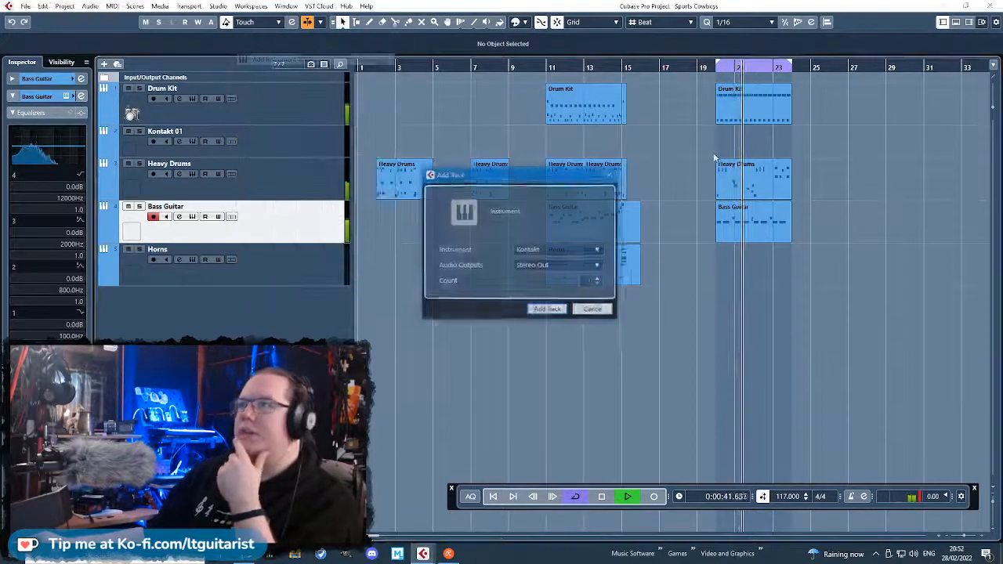
click(548, 310)
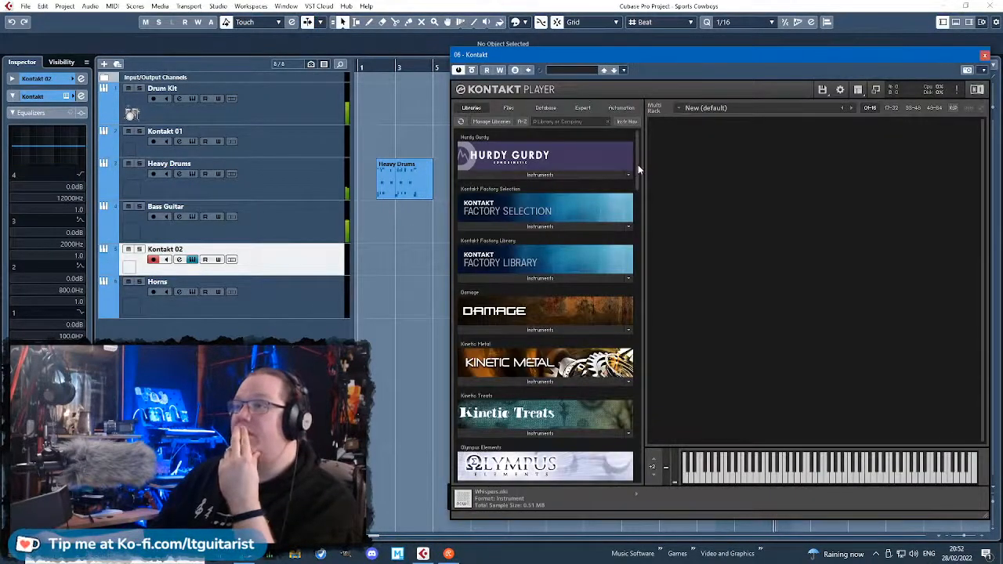
Find The Giant in the Kontakt libraries and load The Giant.nki into the new track's instrument rack.
drag(638, 164, 636, 236)
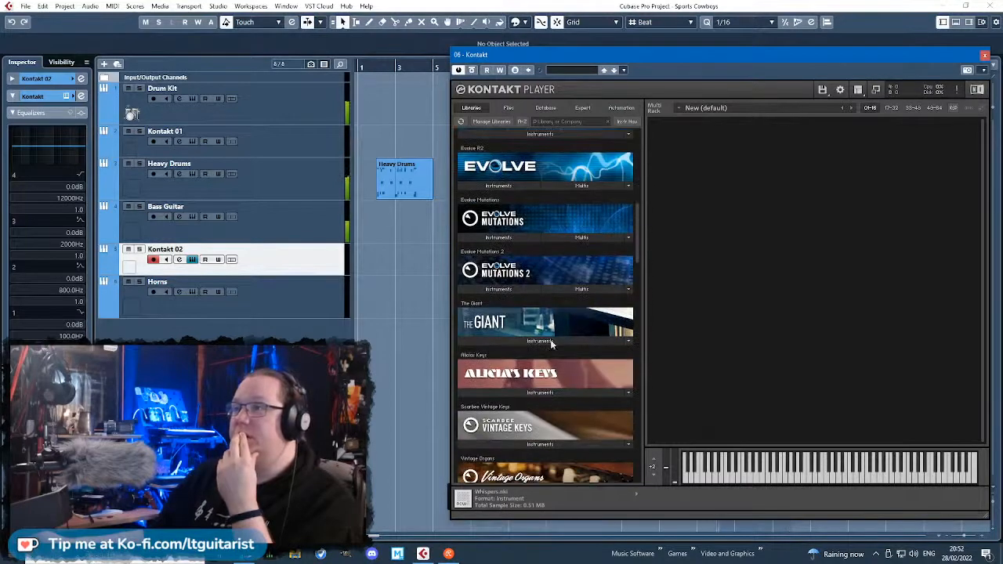
click(552, 342)
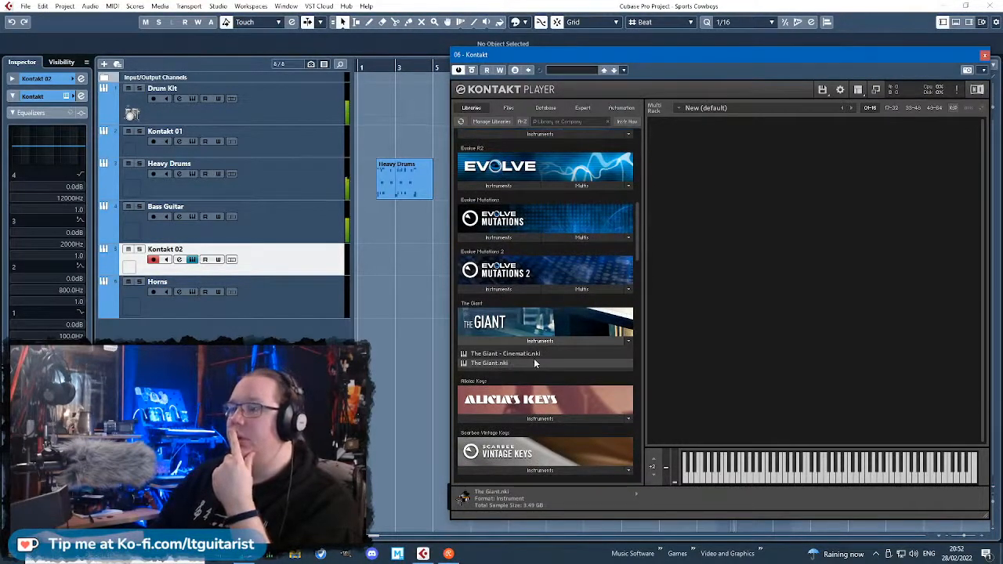
drag(533, 359, 753, 318)
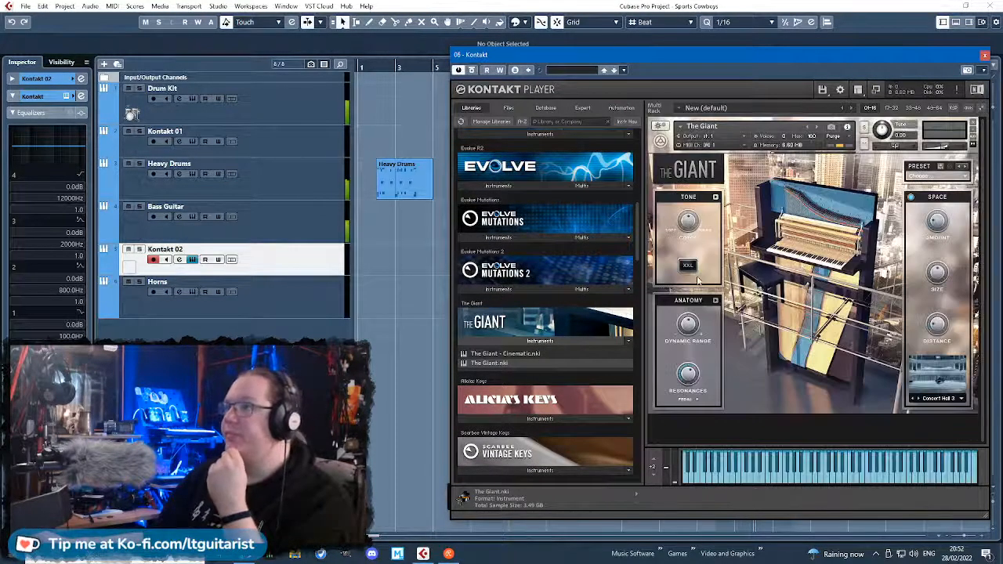
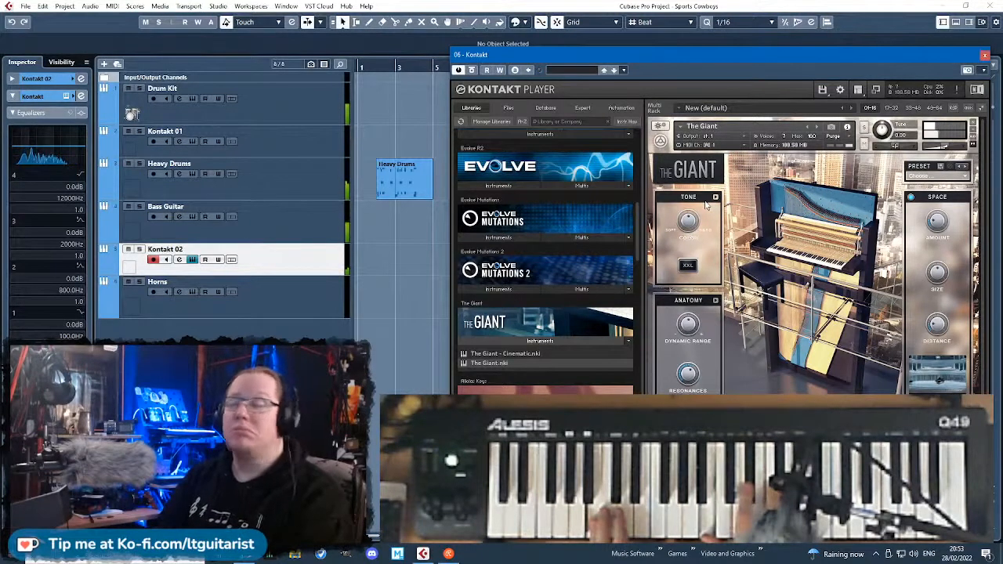
Close the piano instrument, create a Piano part from bar 20 to bar 24 and open it for note editing.
click(984, 55)
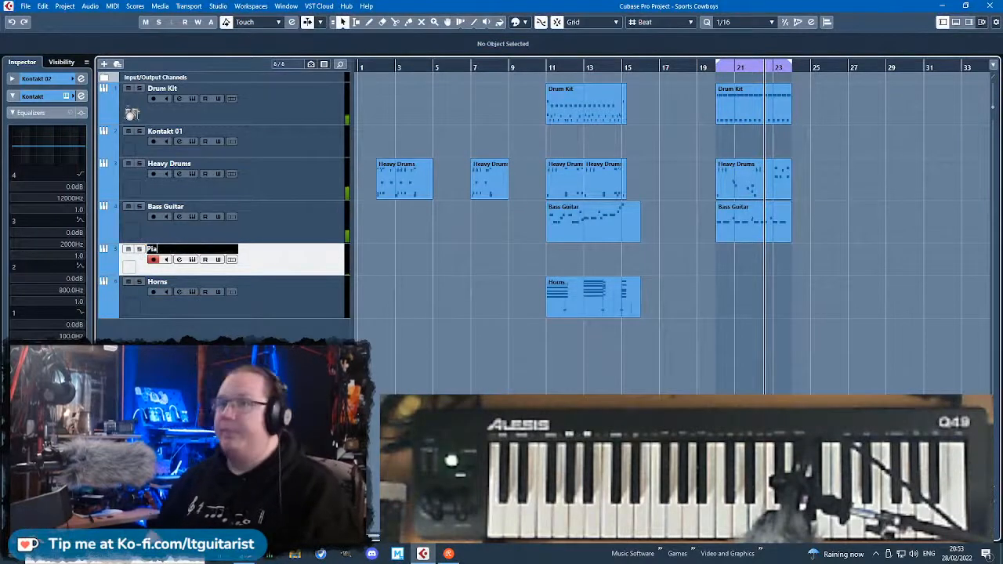
double_click(754, 254)
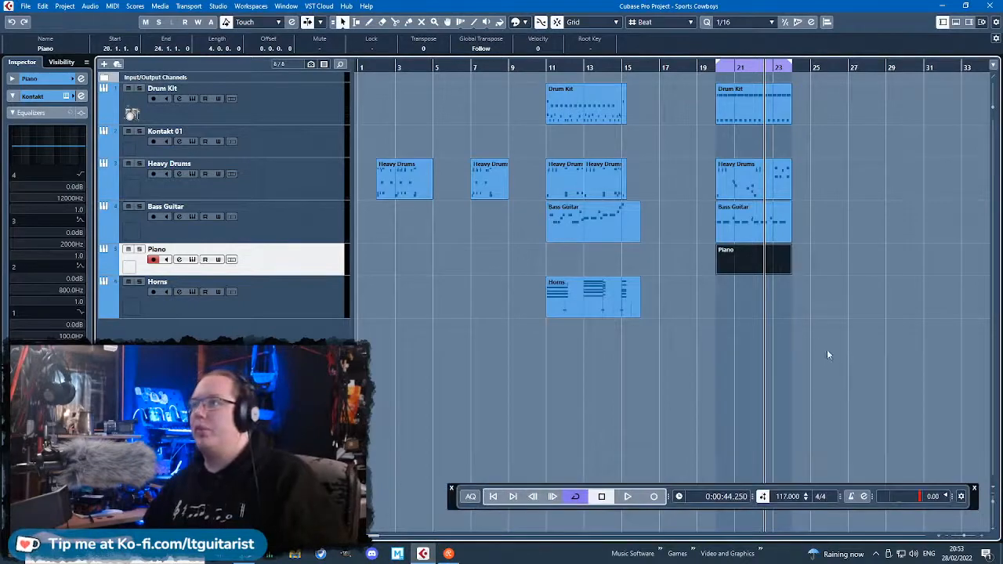
scroll(827, 354, up, 3)
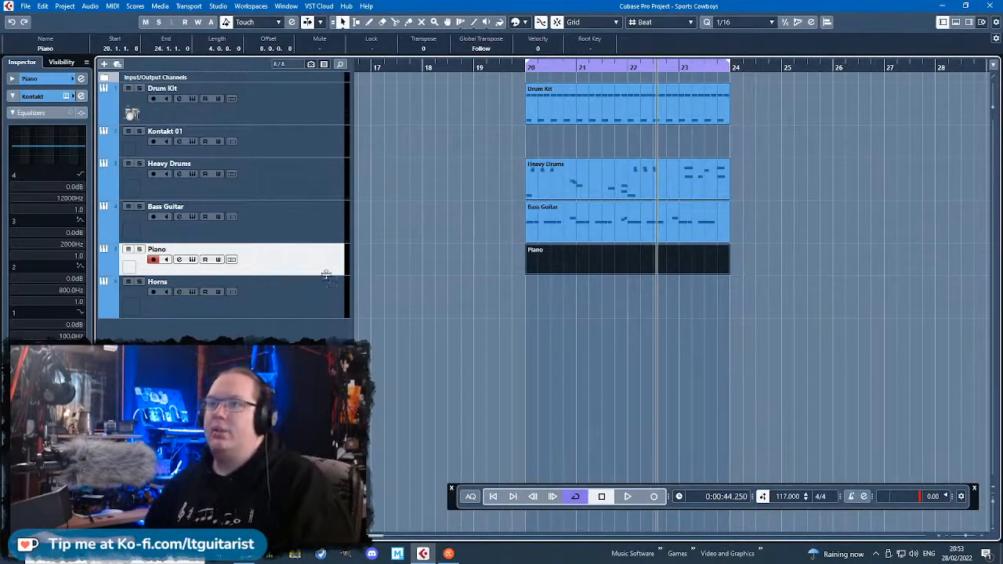
double_click(571, 253)
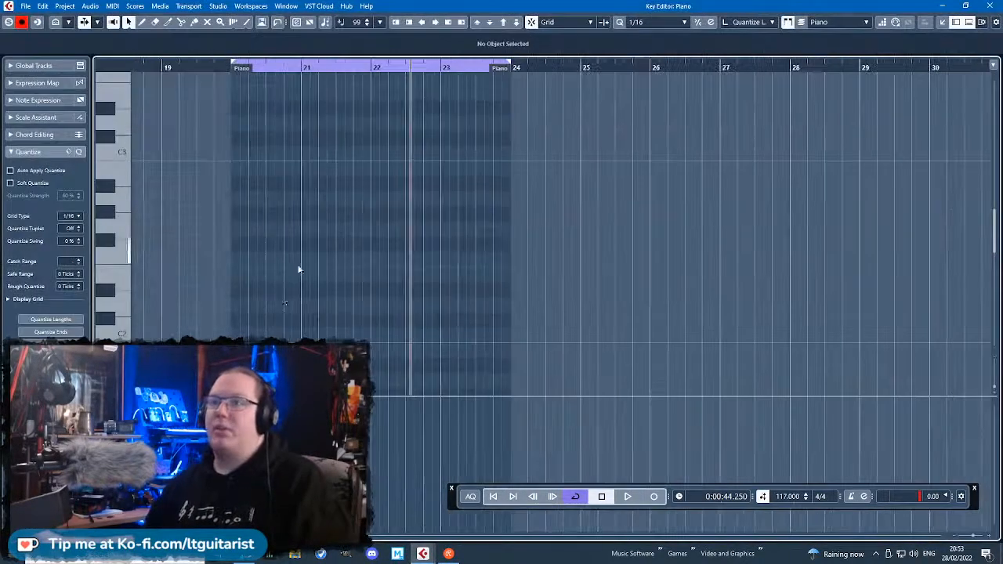
Draw a B1 note at the start of bar 20 and shorten it to end just before bar 21.
drag(255, 304, 370, 305)
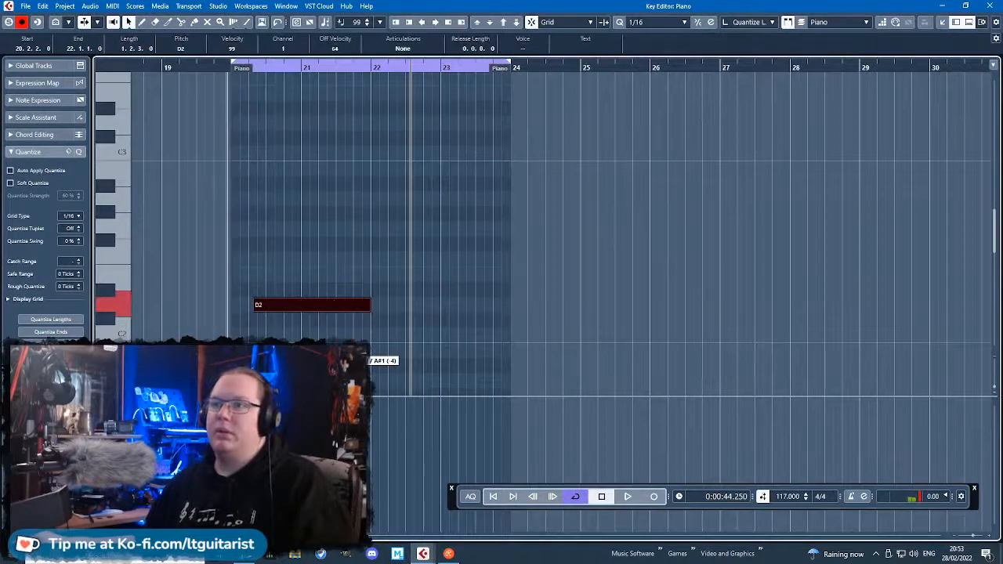
drag(293, 350, 288, 349)
scroll(289, 318, down, 3)
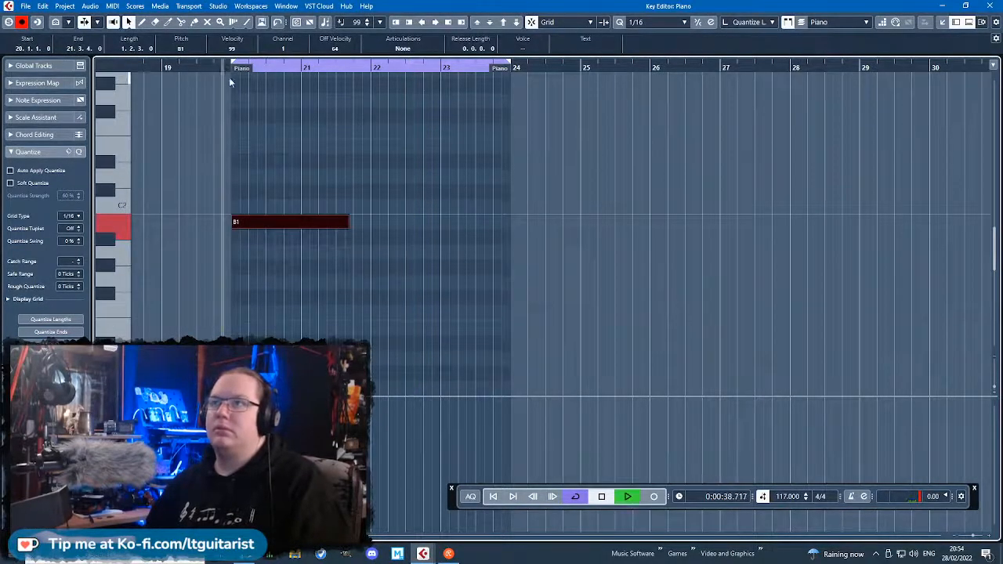
scroll(348, 235, up, 2)
drag(356, 221, 286, 374)
Duplicate the B1 note to bar 21 and lower the copy to B0.
key(ctrl+d)
scroll(285, 374, down, 1)
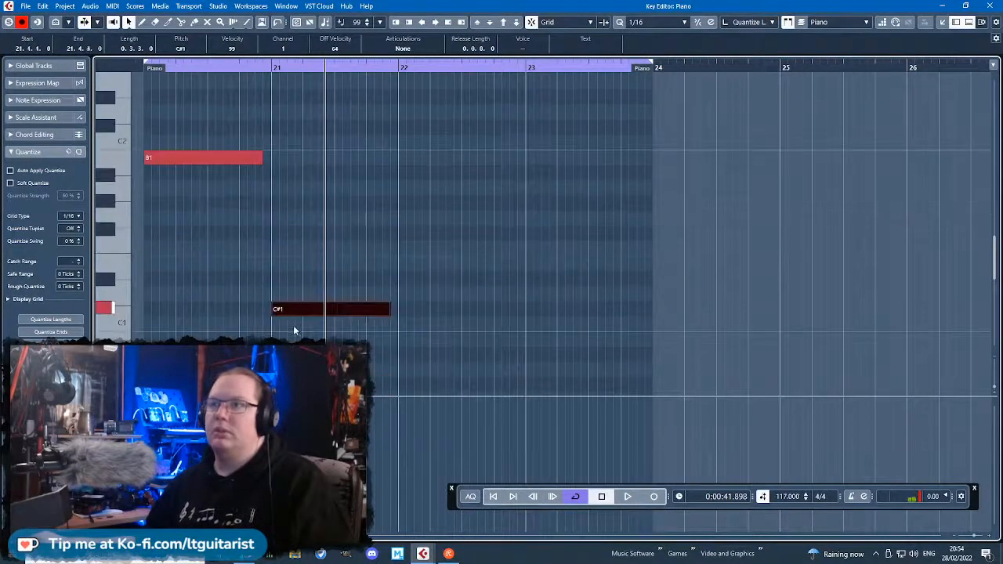
drag(295, 338, 296, 338)
drag(296, 229, 88, 235)
scroll(442, 234, up, 2)
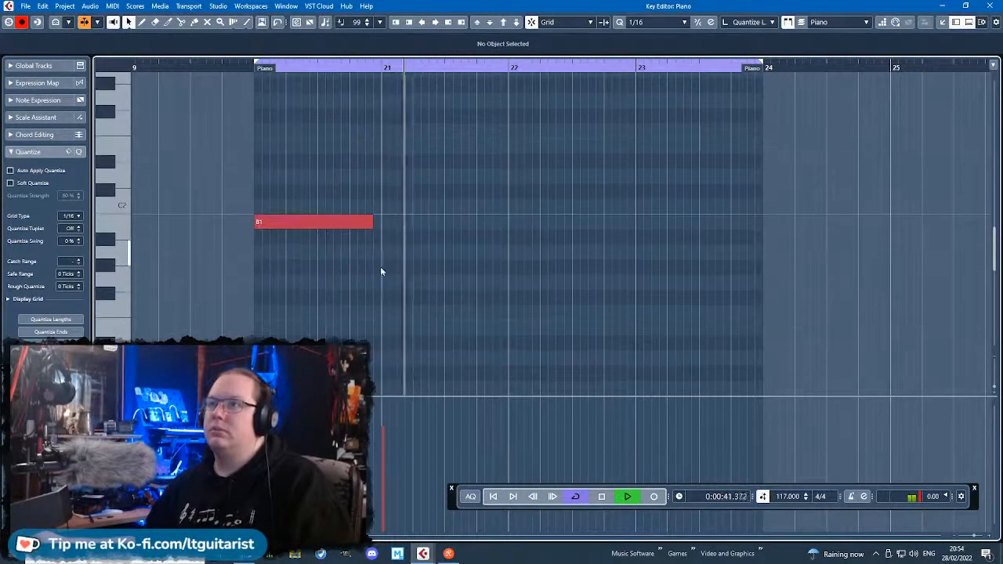
Stop playback, shorten the B1 note at bar 20 to two beats, duplicate it to beat 3, and trim the first note to 0.1.3.0.
key(space)
click(366, 224)
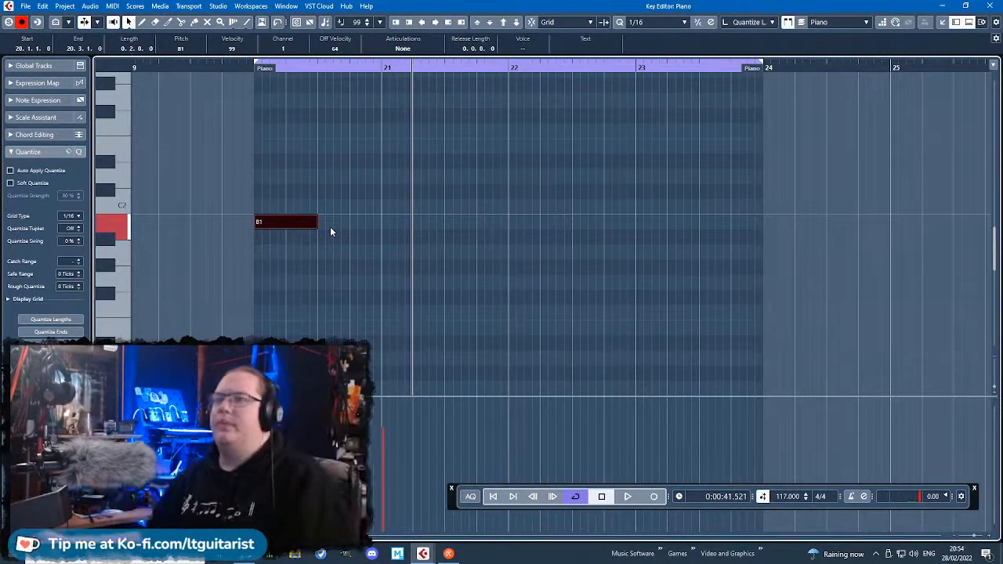
key(ctrl+d)
drag(316, 224, 307, 224)
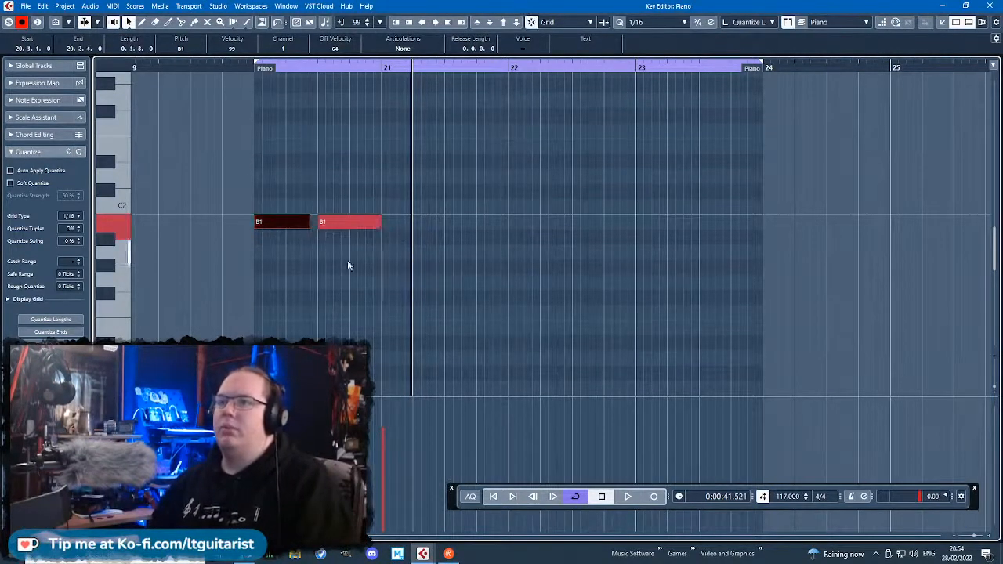
Raise the beat 3 note to B2 and stack D3 and F#3 copies above it, extending the chord to 21.4.2.
scroll(348, 262, up, 2)
click(347, 282)
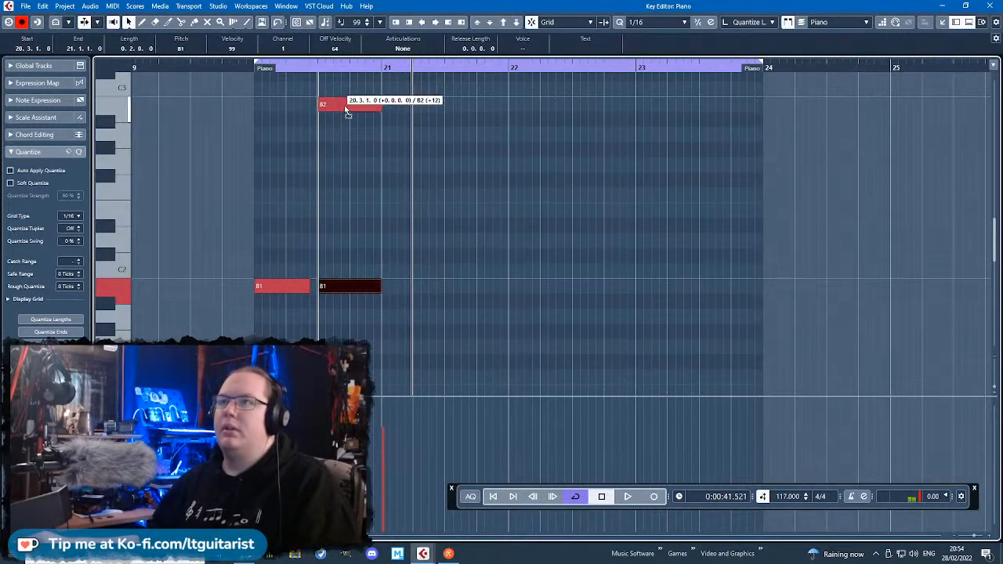
drag(347, 110, 347, 110)
scroll(408, 260, up, 4)
key(ctrl+d)
drag(369, 203, 343, 129)
key(ctrl+d)
drag(450, 268, 484, 150)
Play from bar 20 and stagger the starts of the B2, D3 and F#3 chord notes slightly, with F#3 starting at 20.3.1.18.
click(254, 71)
key(space)
scroll(278, 232, up, 4)
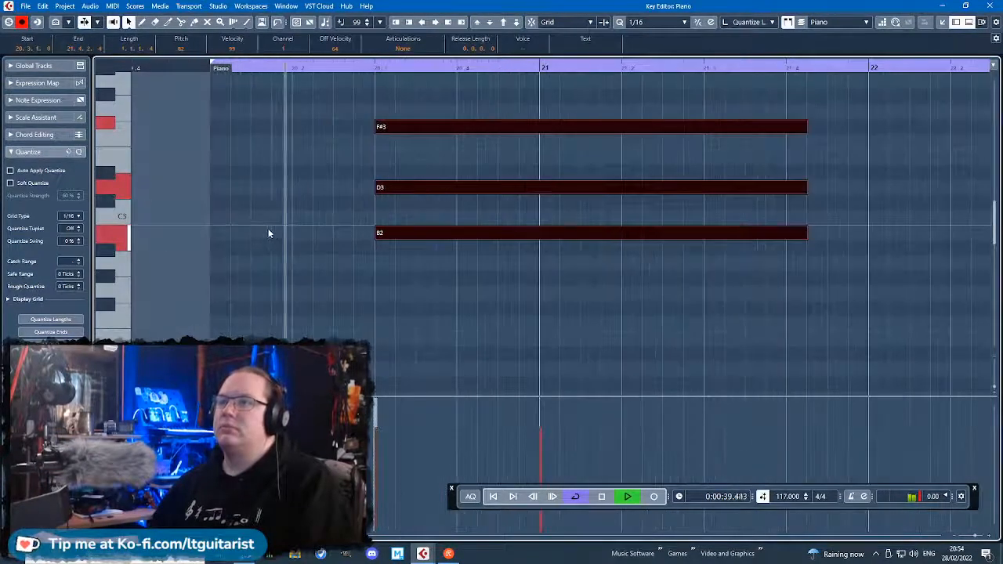
click(287, 272)
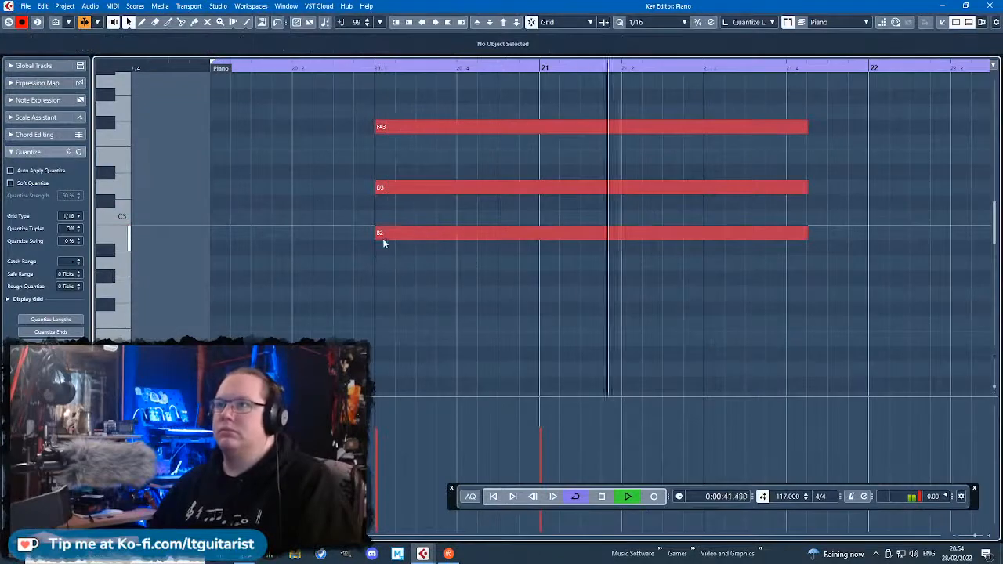
click(377, 232)
drag(376, 230, 370, 230)
drag(376, 188, 379, 188)
drag(376, 132, 380, 132)
scroll(423, 204, down, 3)
scroll(647, 322, down, 5)
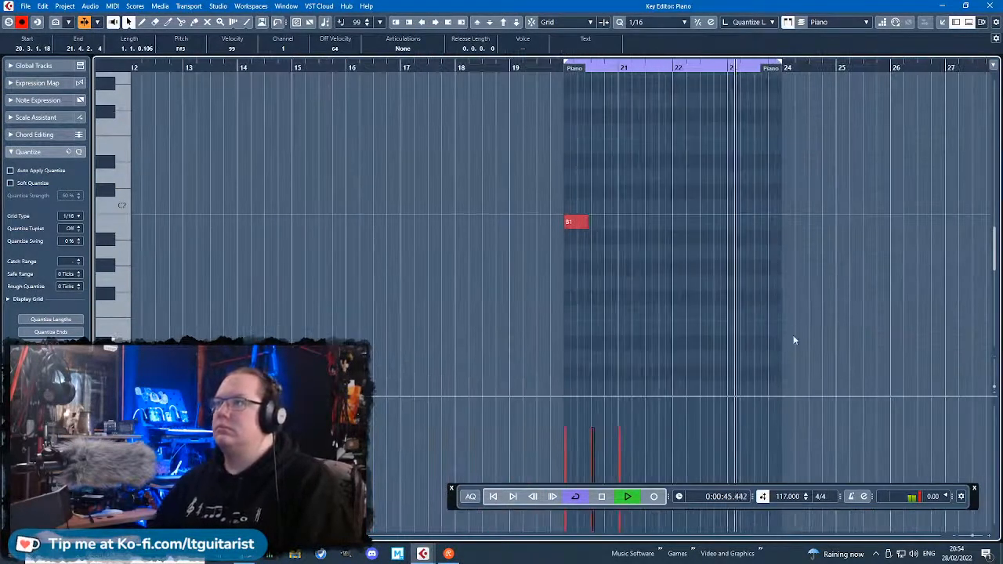
Close the note editor and repeat the bar 20 Drum Kit, Heavy Drums and Bass Guitar parts three times, up to bar 36.
key(space)
click(989, 6)
drag(821, 220, 555, 108)
key(ctrl+d)
key(ctrl+d)
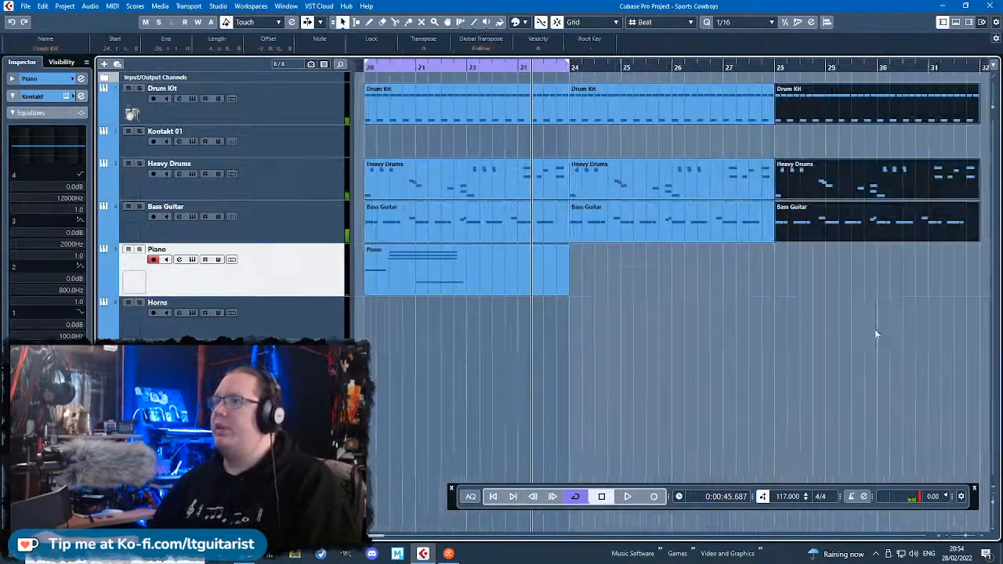
click(875, 333)
scroll(753, 302, right, 1)
scroll(753, 301, down, 3)
drag(844, 279, 756, 106)
key(ctrl+d)
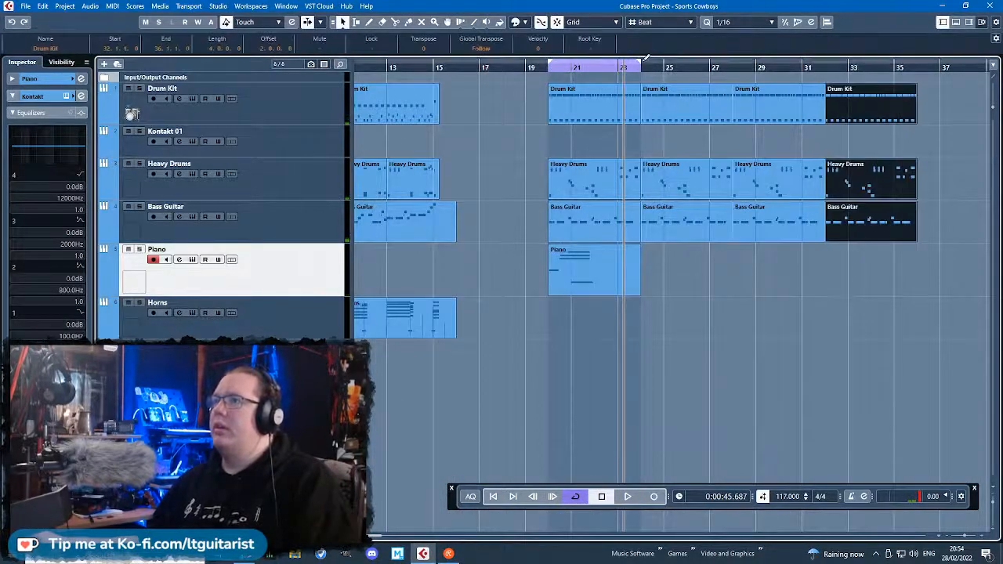
Extend the cycle range to bar 36, then play from bar 20 and reopen the Piano part for editing.
drag(641, 64, 759, 102)
drag(913, 149, 917, 149)
scroll(548, 110, up, 3)
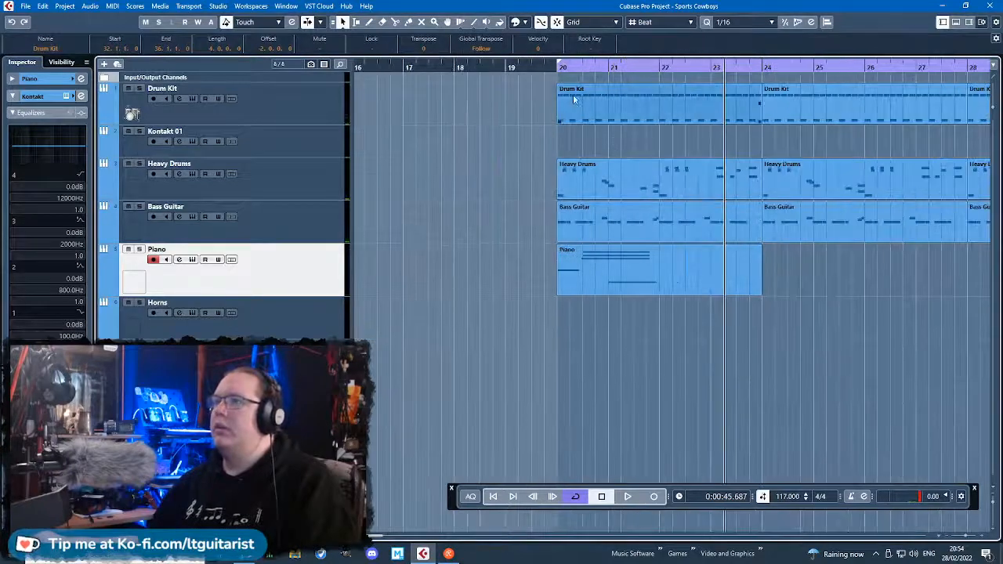
click(559, 71)
key(space)
click(601, 271)
double_click(601, 272)
Check the low notes of the Piano part against the playback from bar 20 into bar 23.
scroll(236, 278, down, 3)
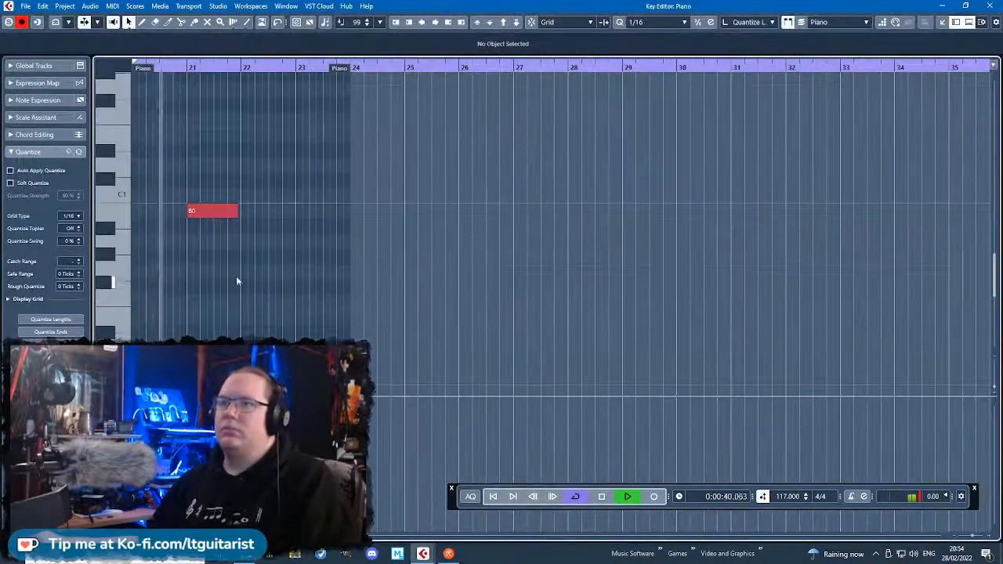
scroll(237, 278, left, 2)
scroll(391, 307, up, 2)
scroll(564, 340, up, 2)
scroll(670, 347, up, 2)
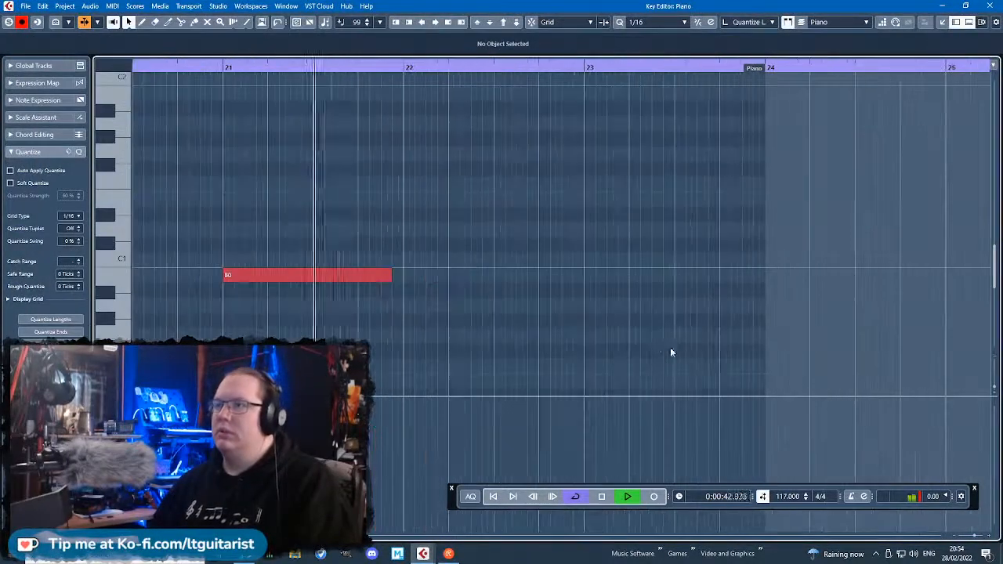
scroll(510, 319, up, 2)
scroll(510, 319, down, 2)
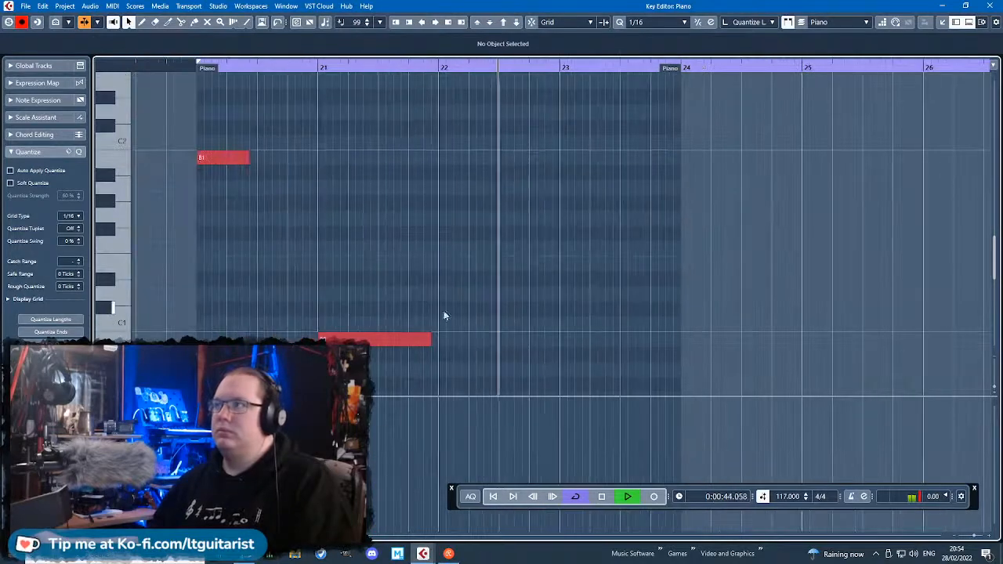
key(space)
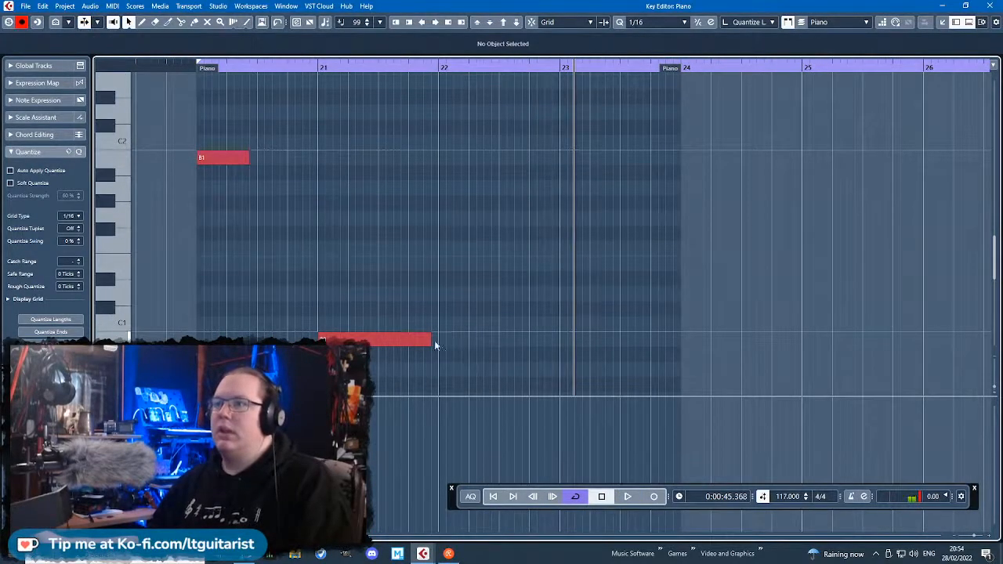
Draw an A1 note at bar 22 and add a B1 note at bar 23, each 0.3.2.0 long.
double_click(452, 190)
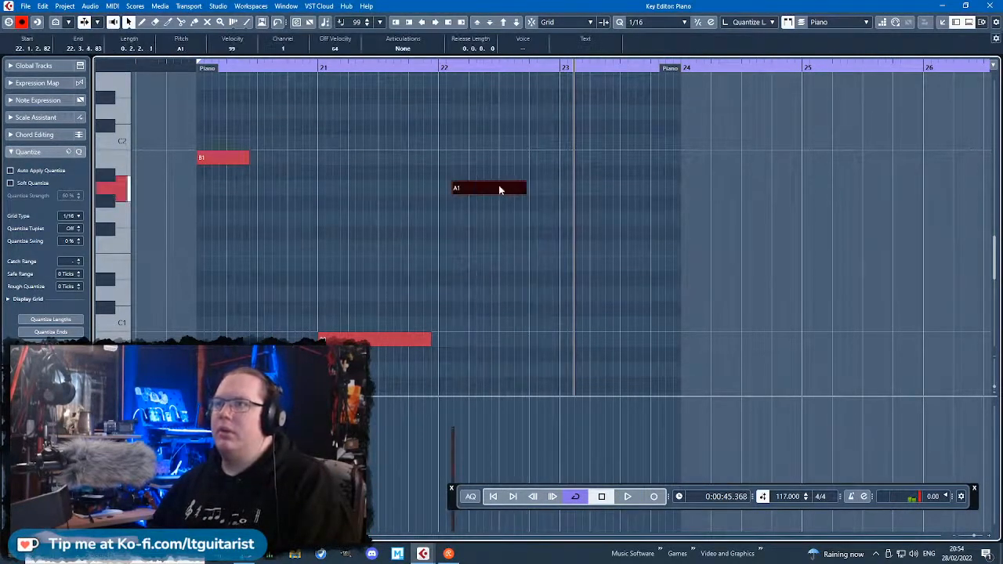
drag(496, 188, 535, 188)
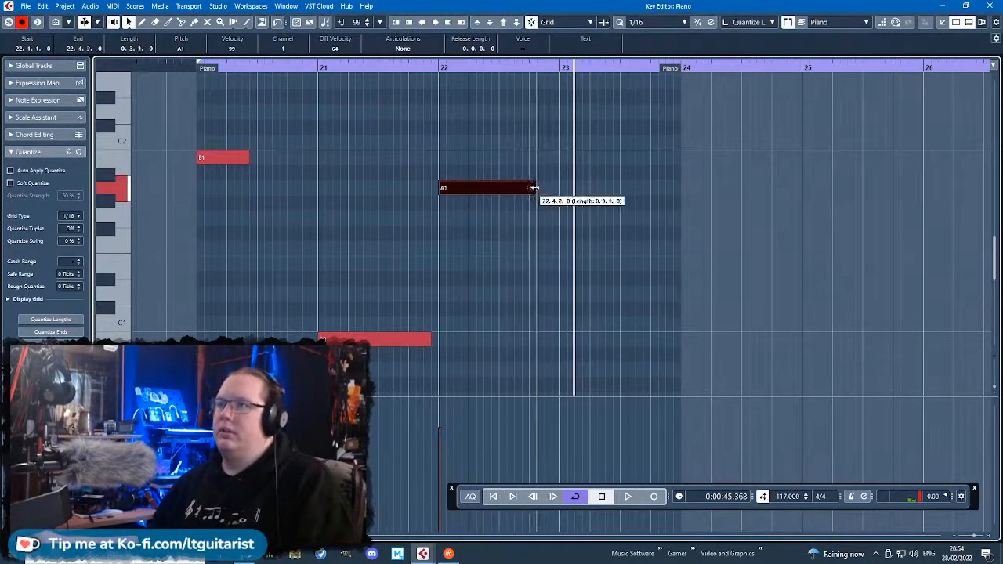
drag(601, 176, 598, 162)
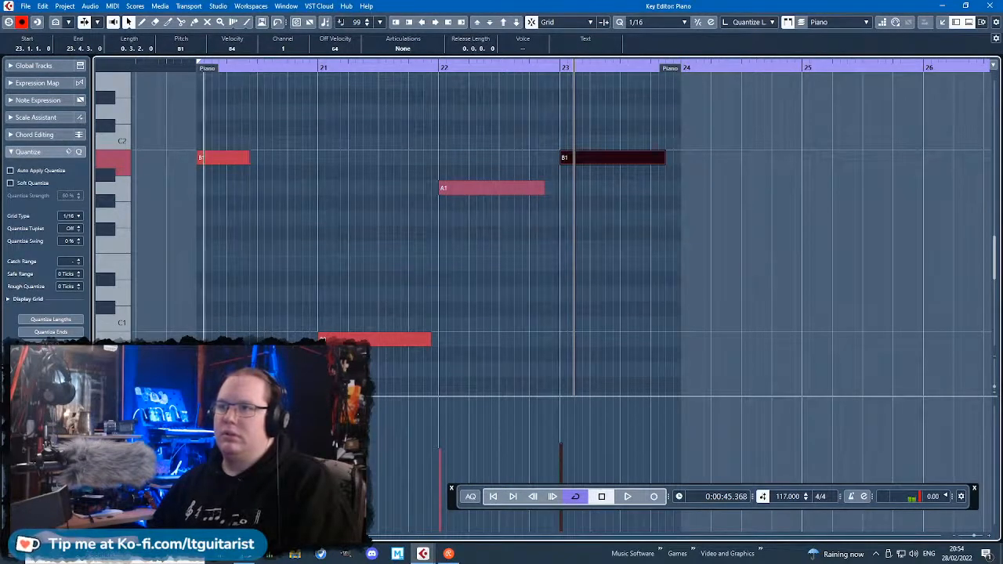
Play the Piano part from bar 20 and examine its bass notes and upper chord through bar 23.
click(189, 69)
key(space)
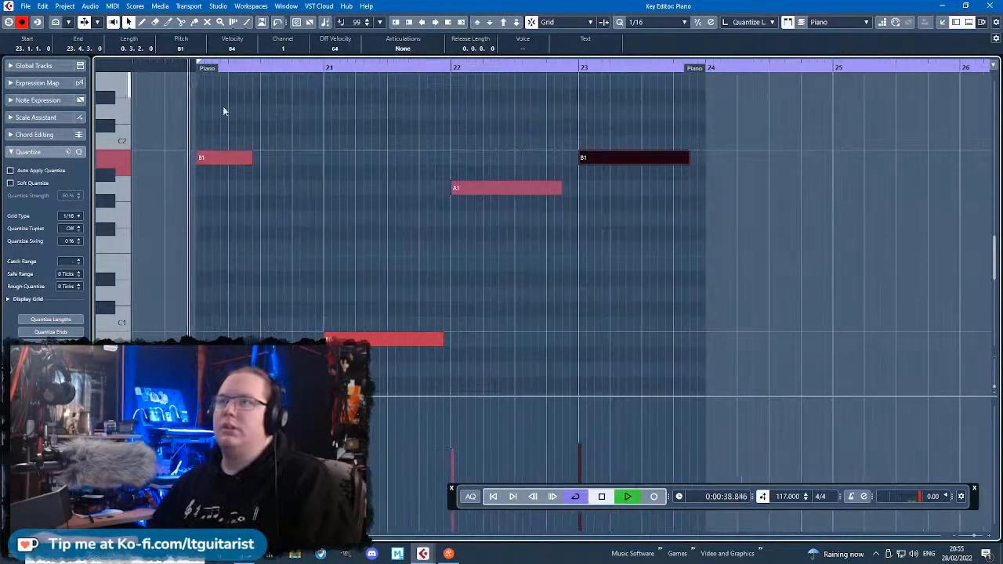
scroll(356, 279, up, 3)
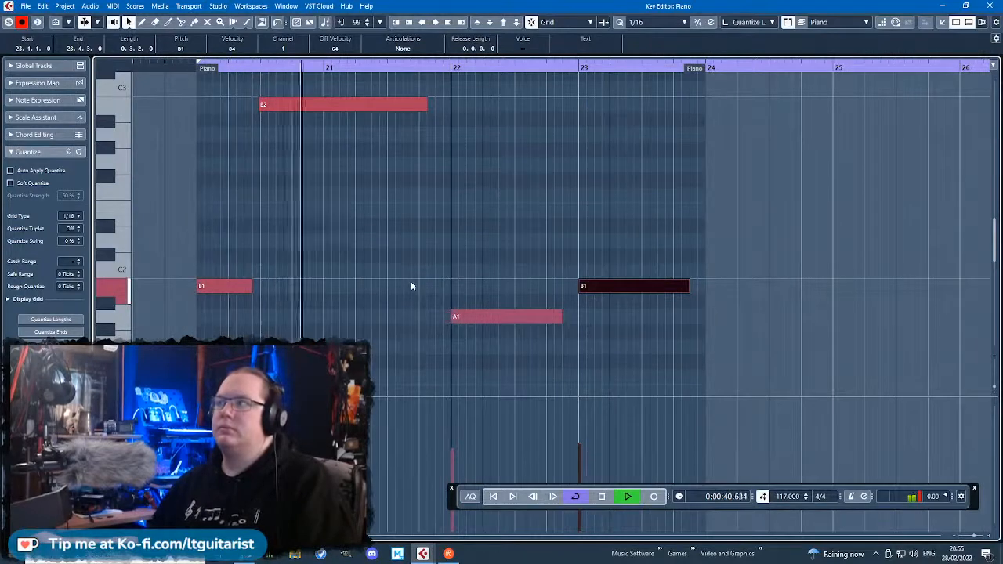
scroll(271, 202, up, 5)
scroll(268, 195, up, 1)
scroll(340, 251, down, 4)
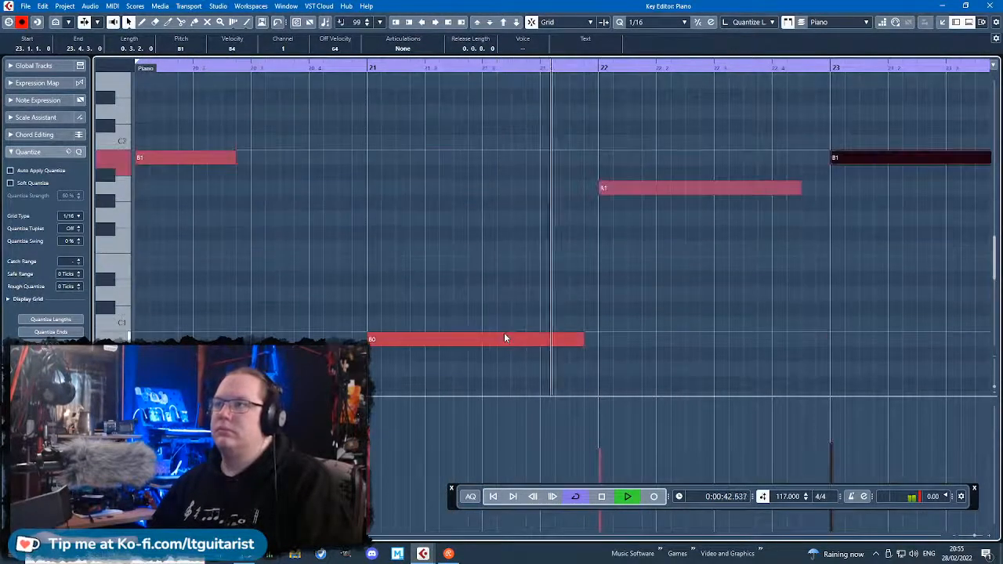
scroll(509, 349, down, 3)
scroll(870, 343, up, 2)
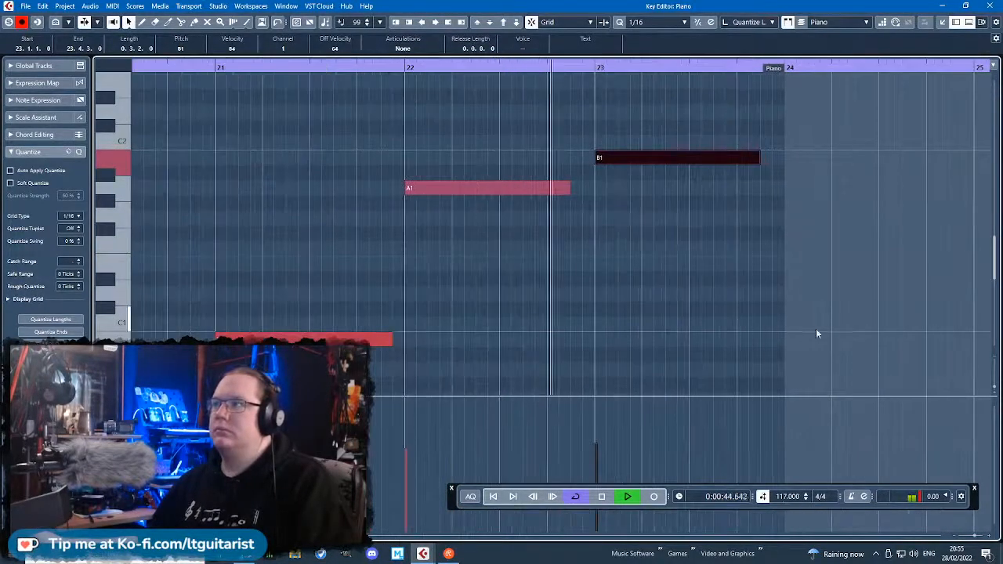
scroll(690, 339, up, 2)
scroll(688, 339, down, 4)
scroll(657, 337, up, 4)
key(space)
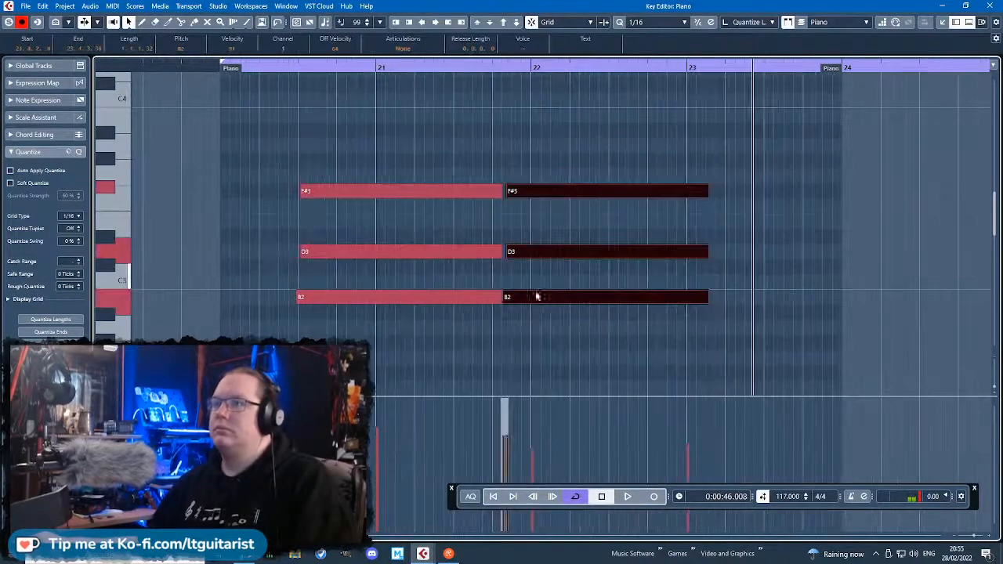
Copy the B2, D3 and F#3 chord to bar 22 and repitch it as A2, C#3 and E3.
drag(538, 294, 575, 327)
click(566, 280)
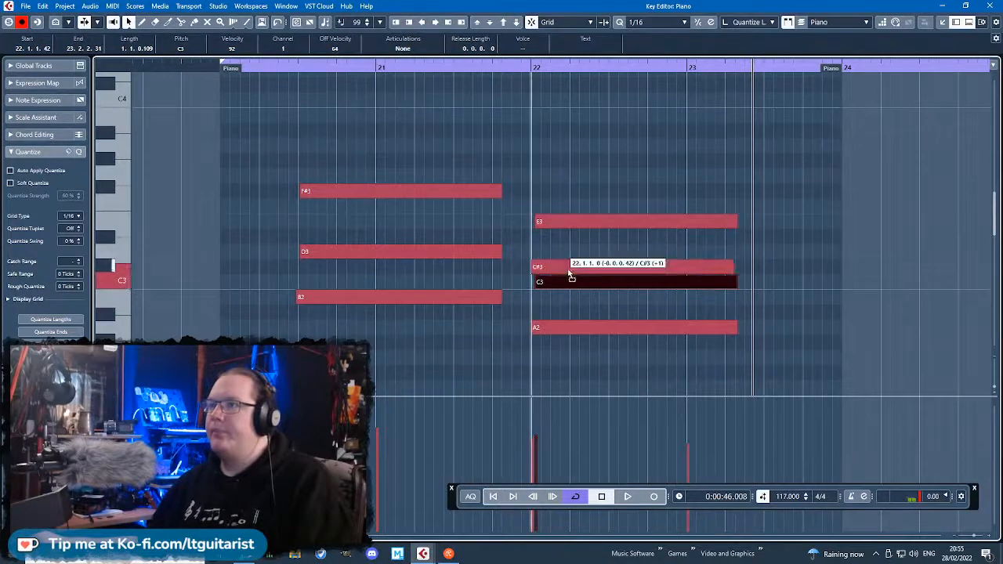
drag(571, 276, 579, 271)
Lower the velocities of the bar 22 chord and shift its C#3 note slightly ahead of the bar line.
drag(529, 425, 545, 419)
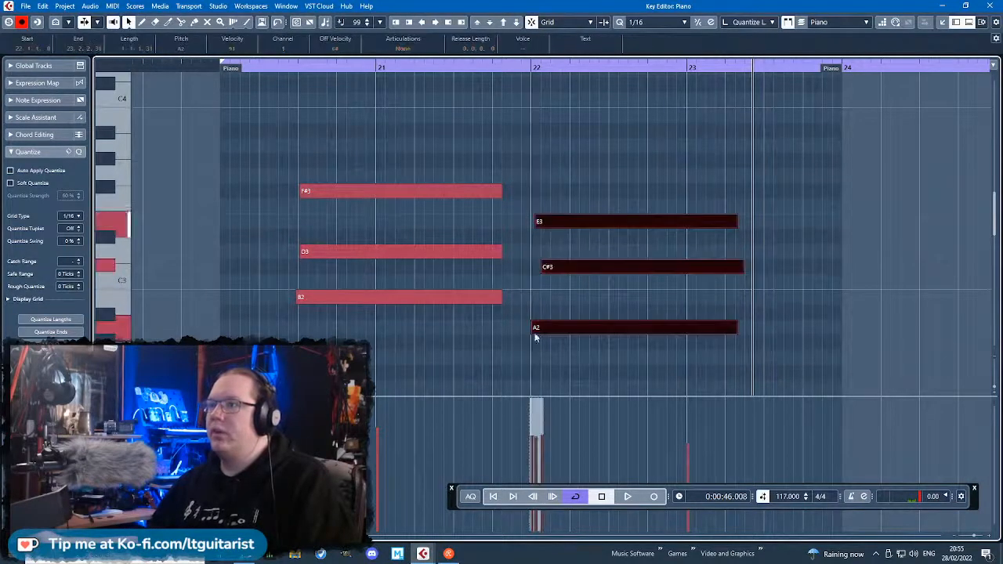
click(539, 298)
scroll(537, 286, up, 3)
drag(547, 269, 524, 268)
click(676, 168)
Shorten all three notes of the bar 22 chord to end before bar 23.
scroll(705, 163, right, 3)
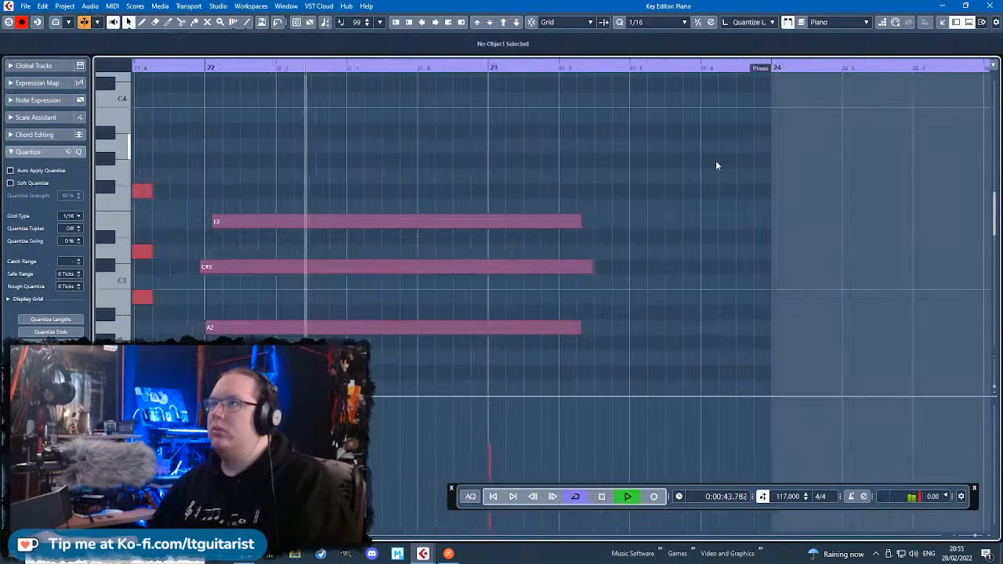
drag(638, 181, 538, 392)
drag(588, 269, 478, 282)
Duplicate the bar 22 chord to bar 23, repitch it as B2, D3 and F#3, and quantize its note starts.
key(ctrl+d)
drag(514, 329, 517, 299)
key(q)
click(526, 273)
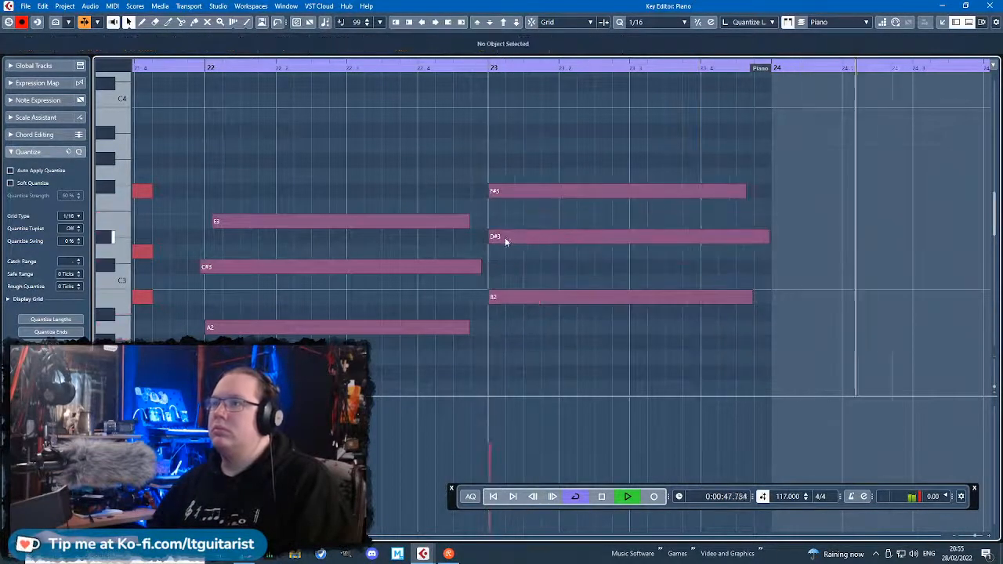
click(508, 235)
drag(509, 240, 511, 252)
Lower the E3 note of the bar 22 chord and the F#3 note of the bar 23 chord by one octave.
scroll(512, 252, down, 3)
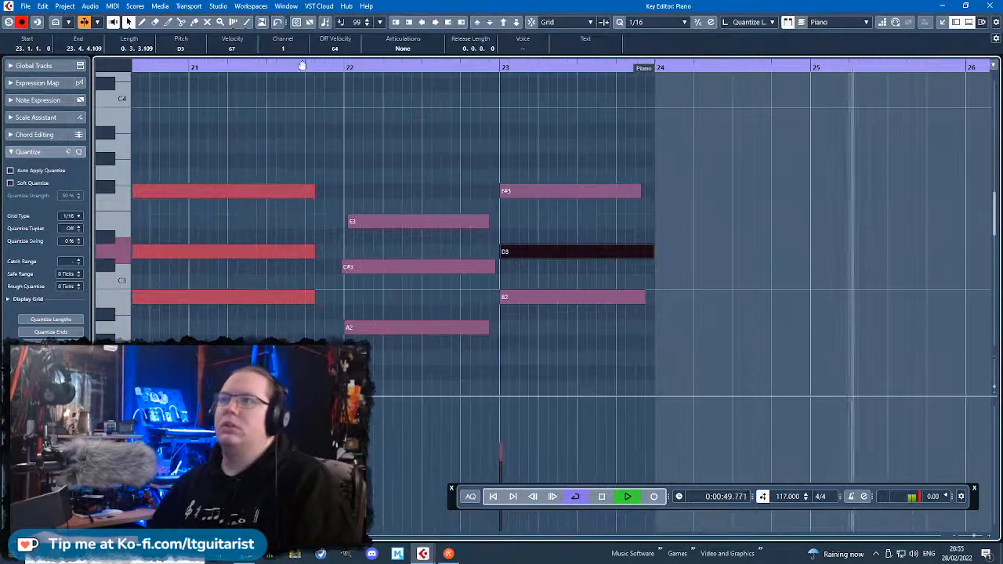
click(235, 67)
scroll(489, 213, down, 5)
scroll(490, 235, up, 4)
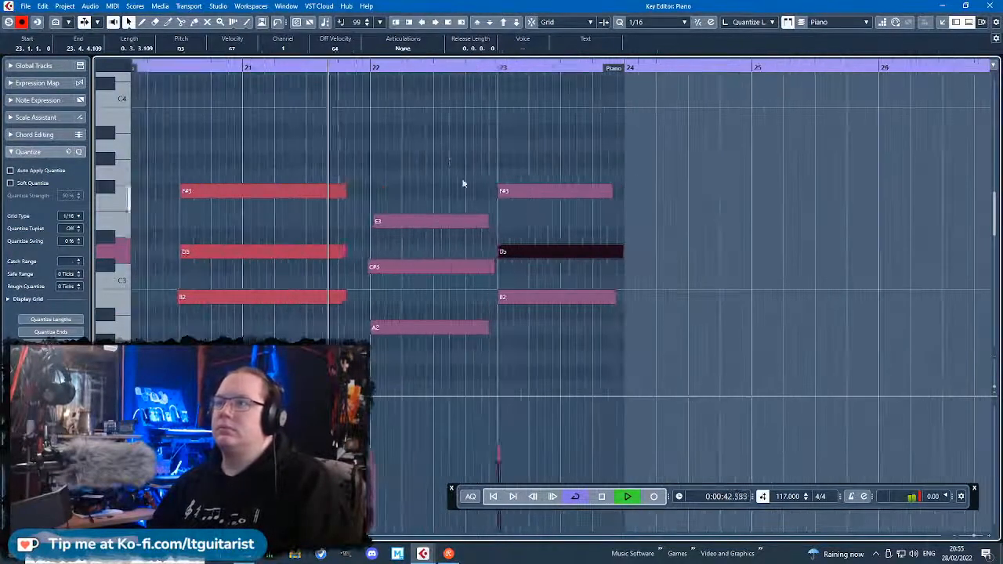
drag(449, 163, 600, 223)
key(shift+Down)
click(554, 168)
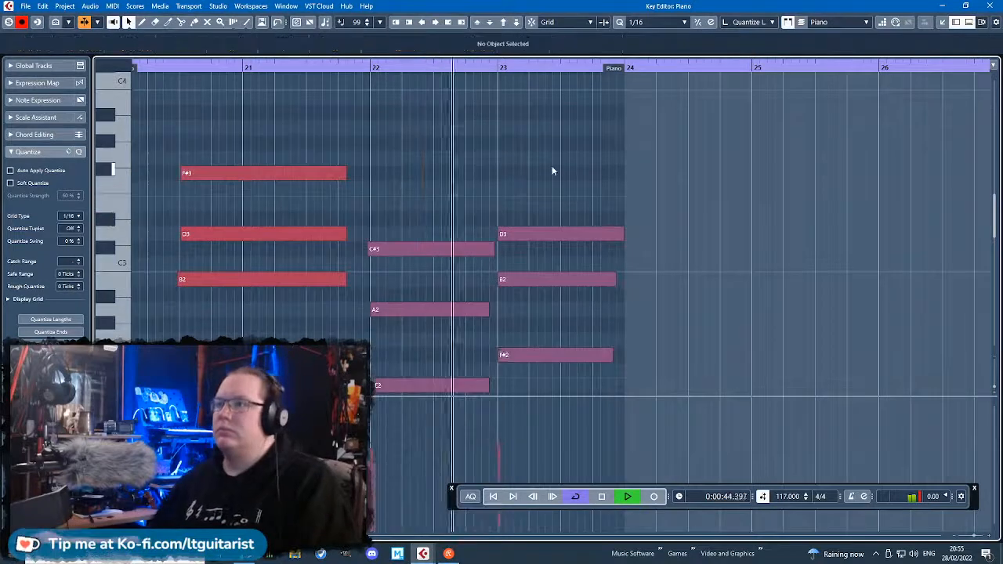
scroll(546, 208, down, 4)
scroll(363, 78, up, 4)
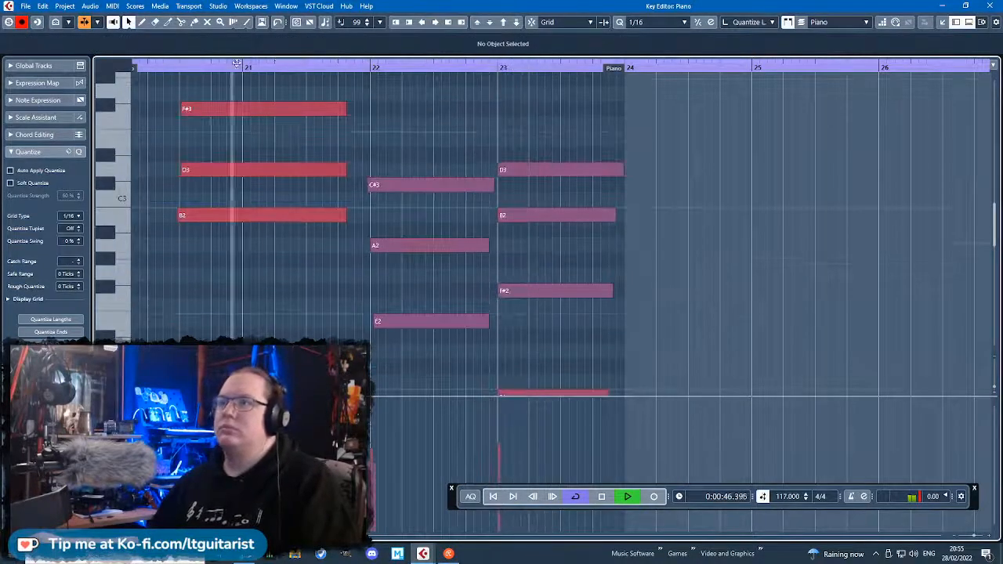
Raise the E2 note of the bar 22 chord by one octave to E3.
scroll(443, 353, up, 1)
click(443, 321)
key(shift+Up)
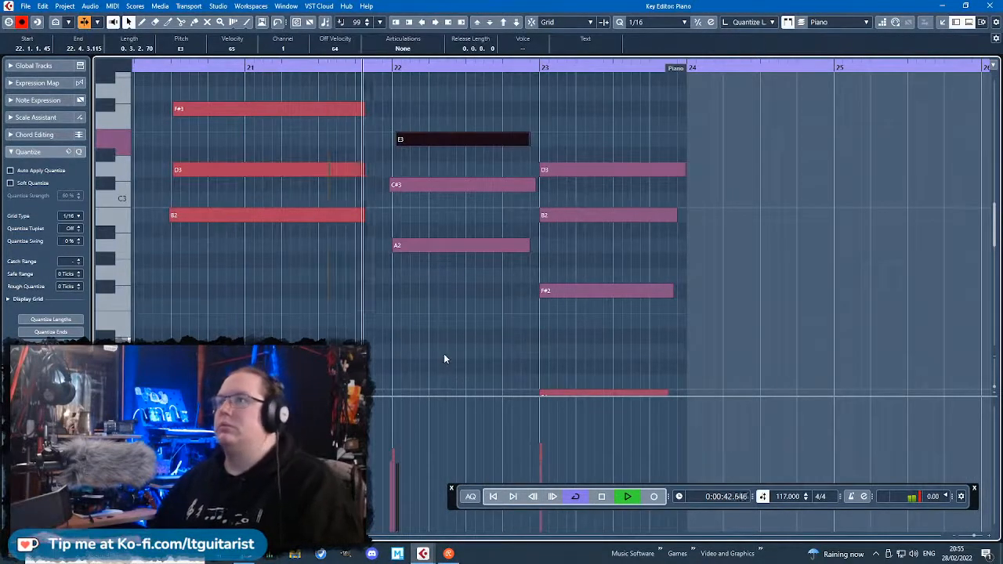
click(467, 337)
scroll(648, 368, down, 2)
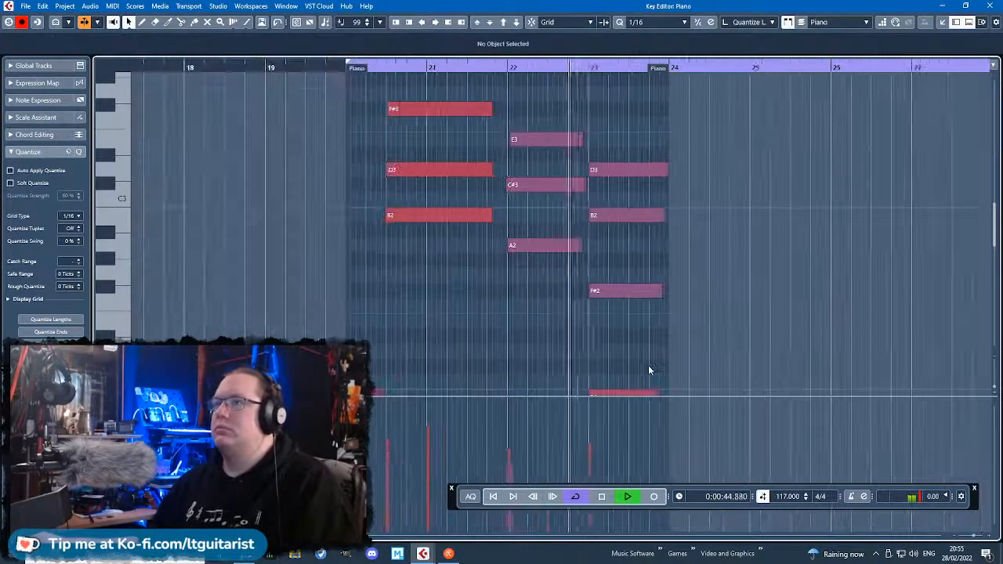
scroll(648, 369, up, 1)
scroll(648, 370, down, 3)
scroll(649, 369, down, 2)
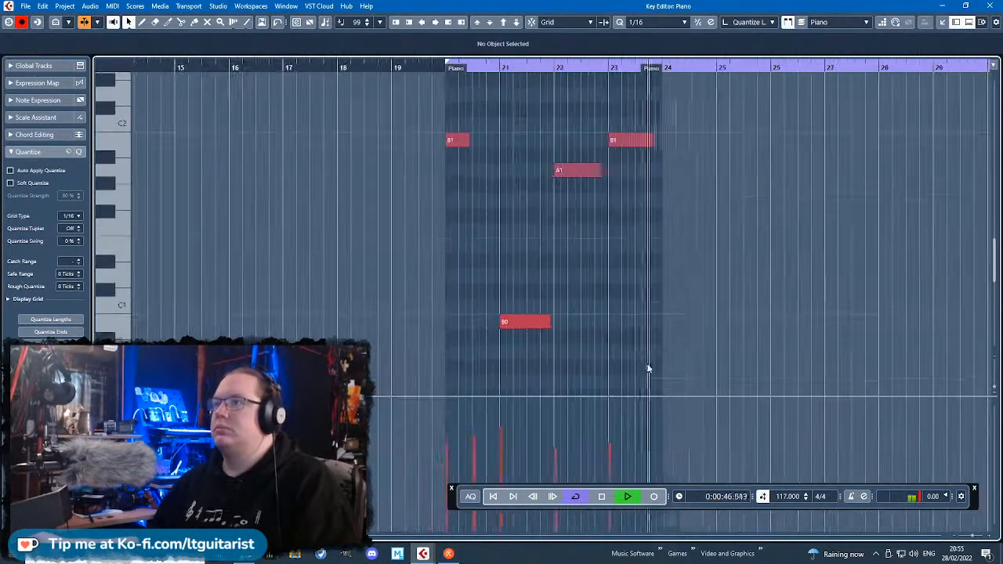
Stop playback and extend the end of the Piano part to bar 32.
key(space)
scroll(572, 81, right, 2)
drag(369, 69, 817, 116)
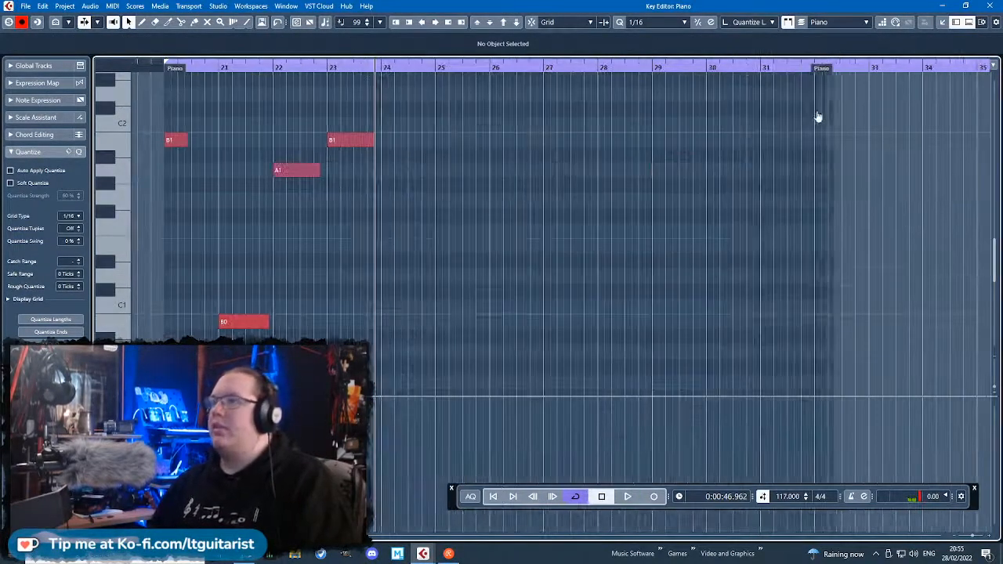
drag(820, 78, 803, 73)
Copy the B0 bass note from bar 21 to bar 24 and repitch it as D1.
scroll(237, 285, up, 3)
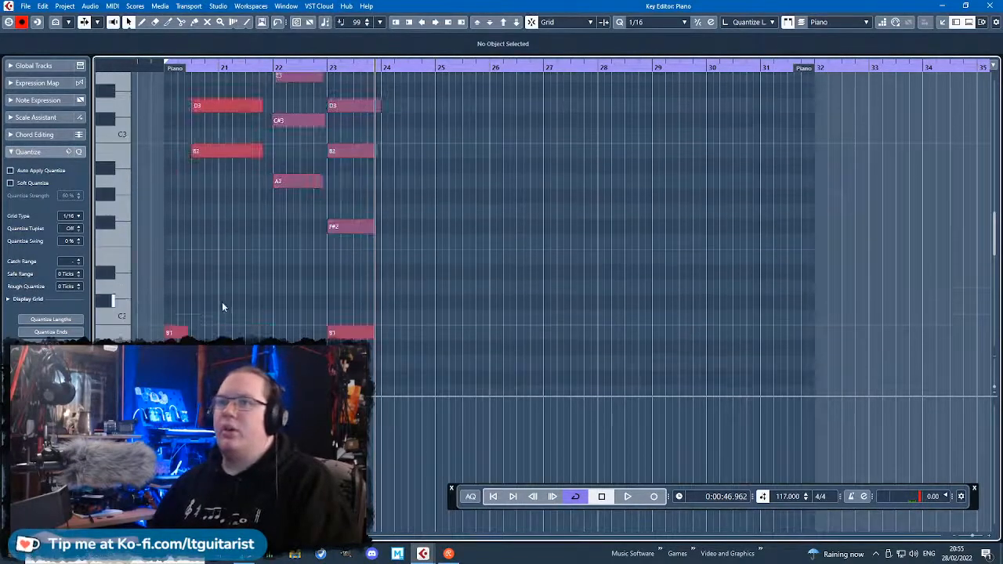
scroll(221, 302, down, 3)
drag(210, 262, 415, 276)
key(ctrl+d)
scroll(415, 275, up, 2)
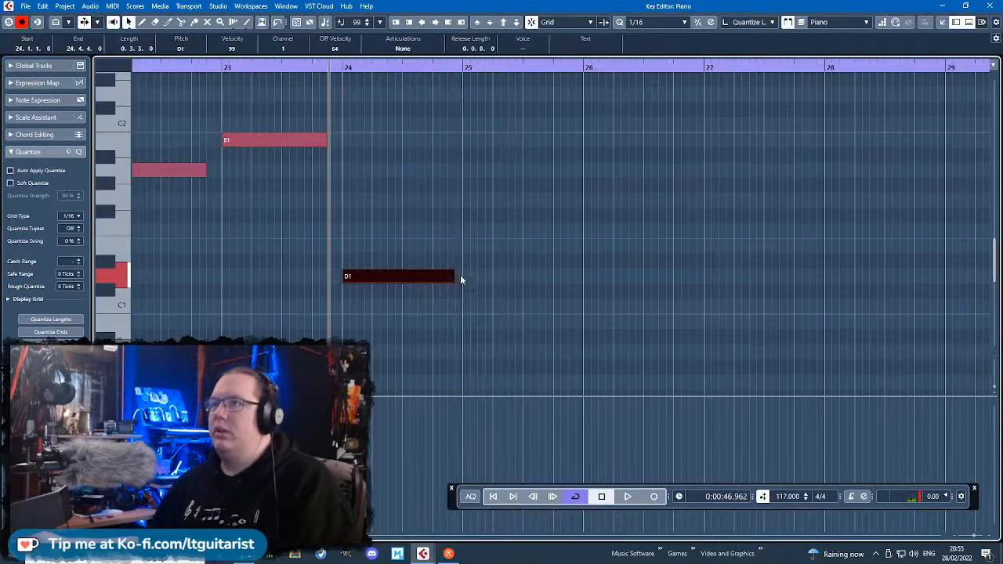
Duplicate the D1 bass note to the start of bar 26 and repitch it as E1.
key(ctrl+d)
scroll(507, 281, down, 2)
drag(507, 280, 595, 254)
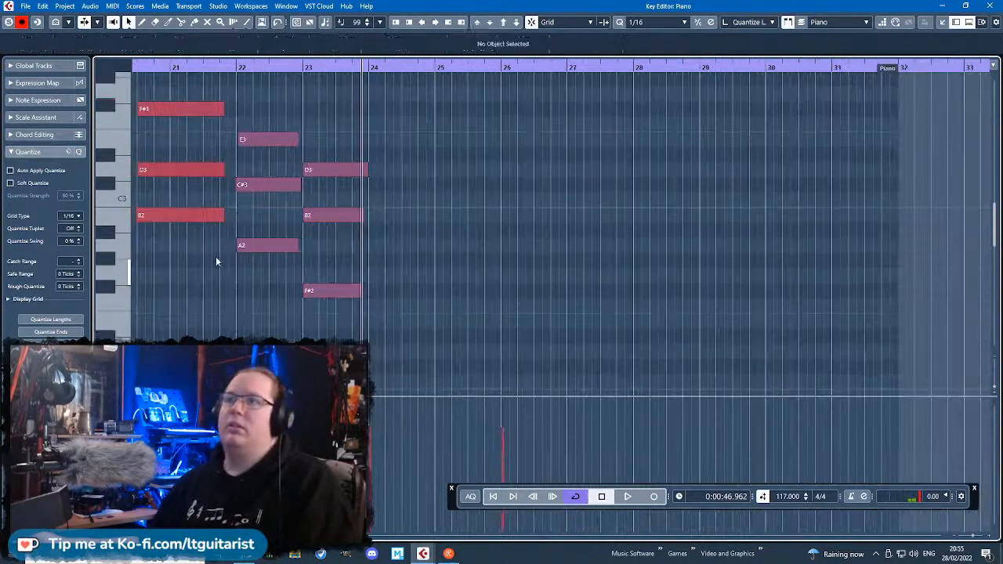
Duplicate the bar 20 chord to bar 24, repitched as D3, F3 and A3.
drag(216, 257, 134, 98)
key(ctrl+d)
drag(293, 218, 416, 174)
scroll(332, 235, up, 3)
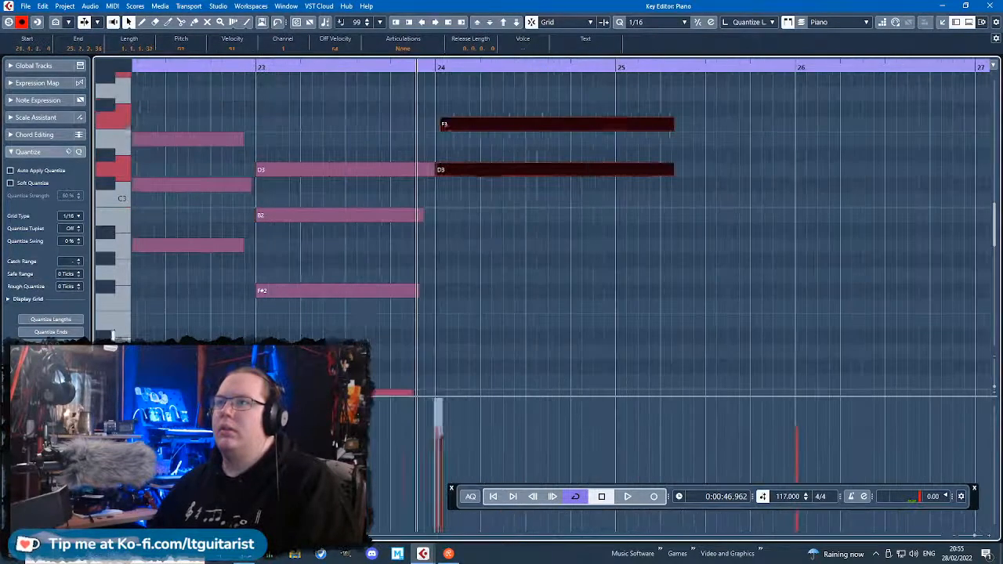
Shorten the chords in bars 22 and 23 to short stabs and trim the bar 20 chord to end before bar 21.
drag(338, 327, 419, 169)
drag(377, 218, 301, 227)
scroll(212, 311, down, 3)
drag(482, 309, 321, 124)
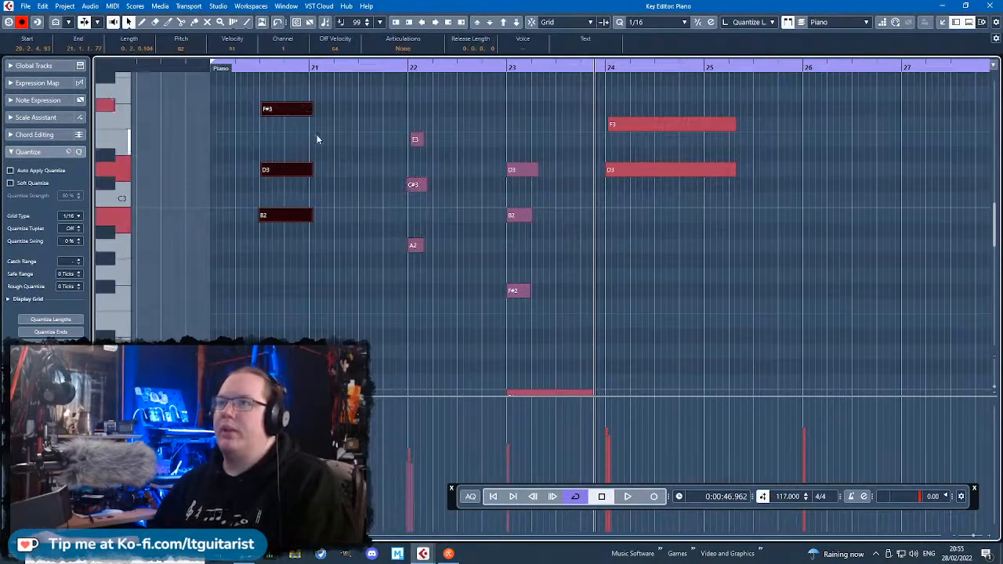
scroll(472, 231, down, 5)
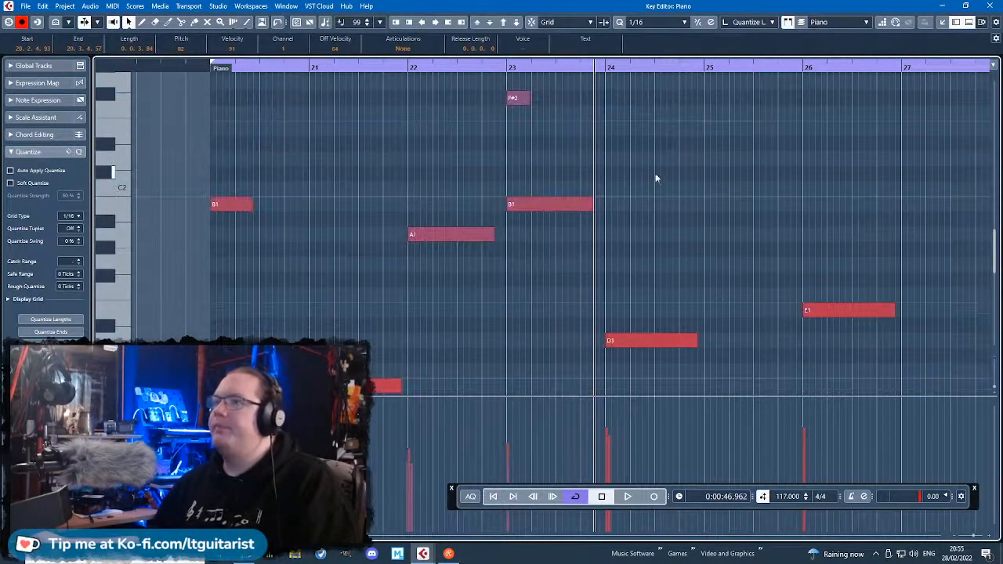
Play from bar 24, repitch the F3 note of the bar 24 chord to F#3, and nudge its D3 note slightly later.
drag(583, 77, 566, 81)
key(space)
scroll(672, 169, up, 7)
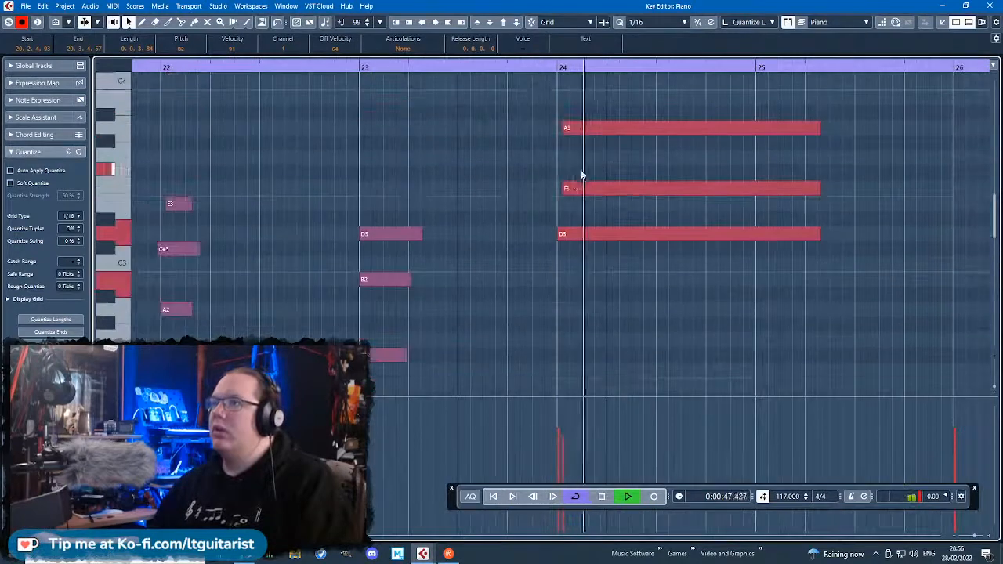
key(space)
drag(576, 190, 569, 174)
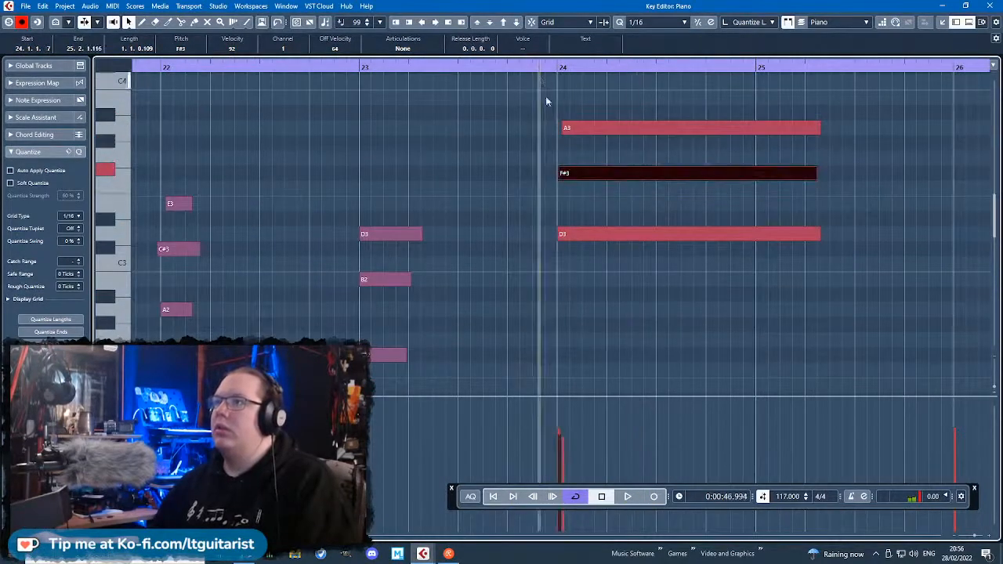
key(space)
drag(559, 234, 563, 234)
Lengthen all three notes of the bar 24 chord to end just before bar 26.
scroll(605, 279, down, 1)
drag(888, 295, 726, 91)
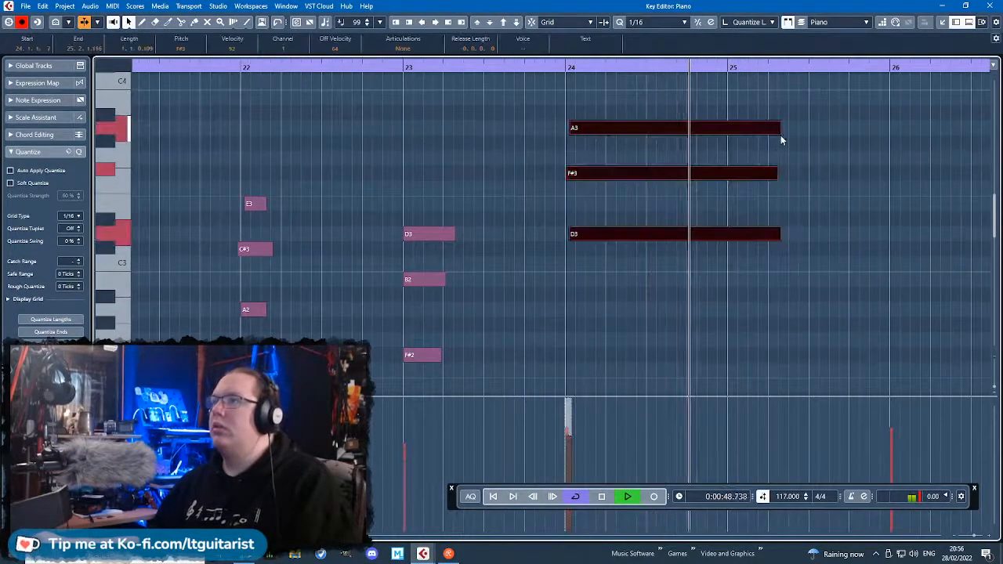
drag(906, 181, 635, 100)
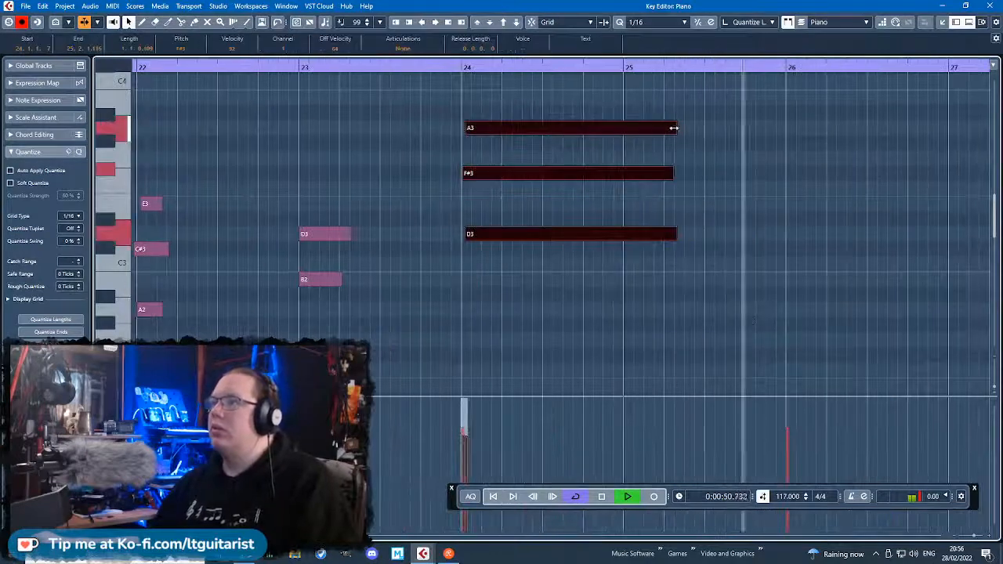
drag(674, 128, 772, 130)
Duplicate the bar 24 chord to bar 26, repitch it as E3, G#3 and B3, and place its G#3 slightly after the bar line.
key(ctrl+d)
key(space)
drag(803, 233, 815, 205)
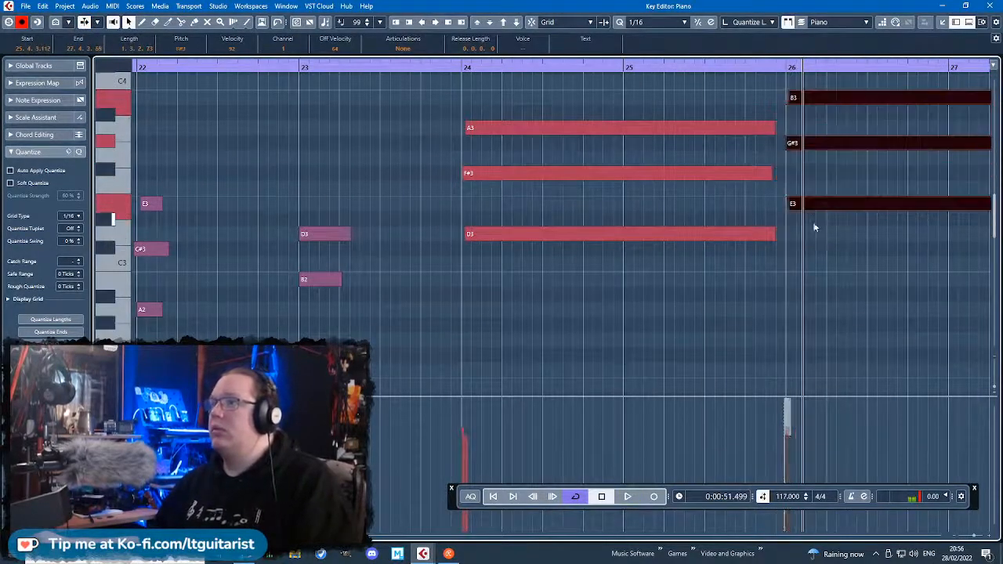
click(805, 219)
click(791, 146)
Play back from bar 24 to check the bar 24 and bar 26 chords against the bass notes.
drag(464, 69, 465, 96)
key(space)
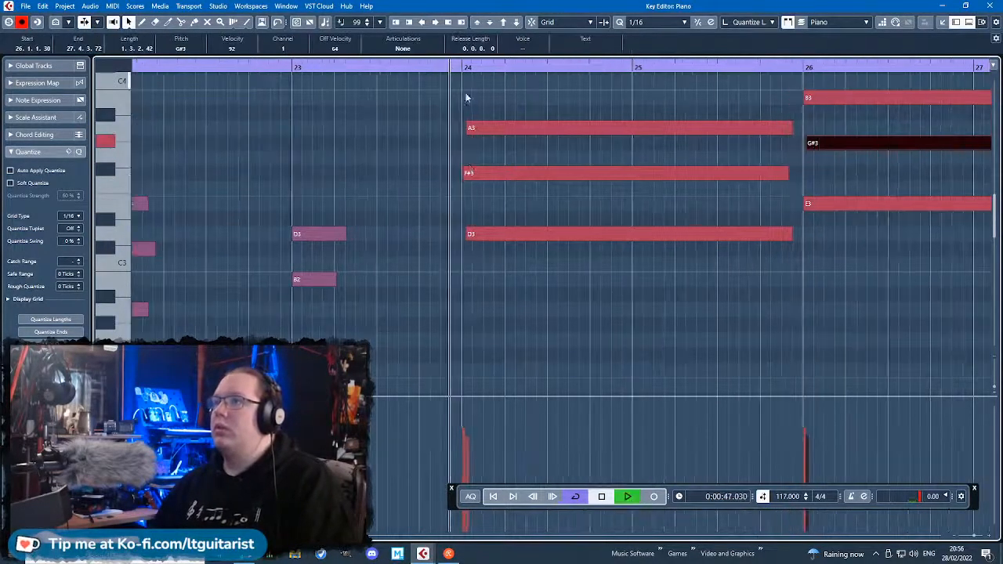
key(g)
key(g)
key(g)
scroll(815, 318, down, 3)
key(h)
scroll(736, 333, up, 2)
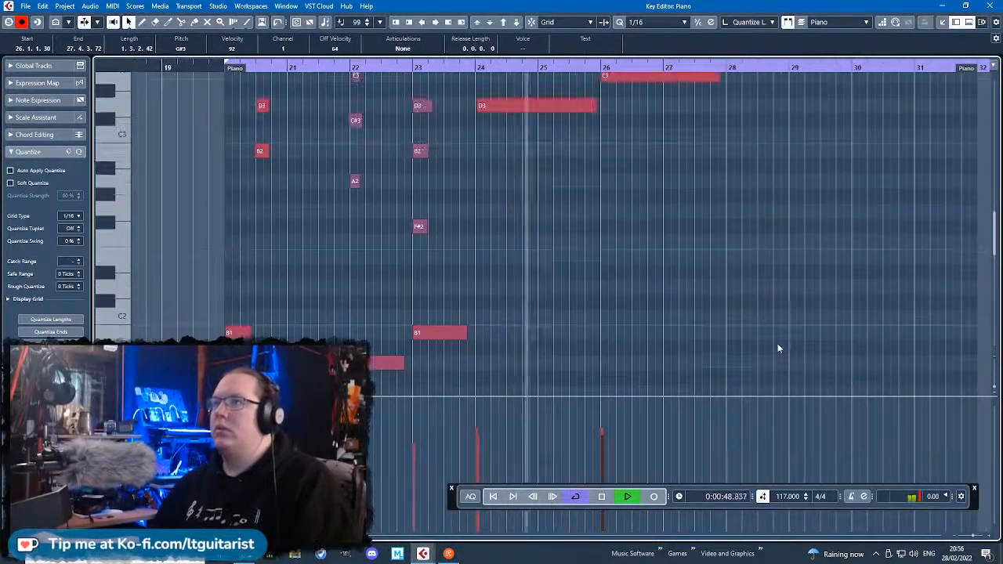
key(h)
scroll(635, 318, up, 5)
key(h)
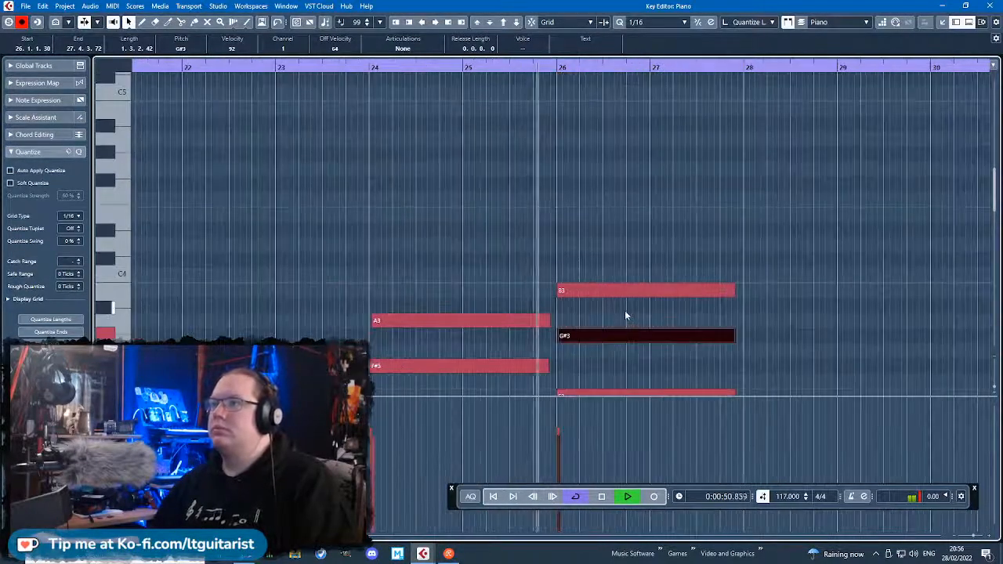
key(space)
Add a B2 note about half a bar long on beat 3 of bar 25.
click(510, 254)
mouse_move(511, 251)
mouse_down()
mouse_move(550, 246)
mouse_move(526, 290)
mouse_up()
scroll(532, 280, down, 3)
Shorten the chords in bars 24 and 26 to about half a bar each.
drag(527, 262, 530, 78)
drag(488, 175, 417, 174)
click(358, 68)
key(space)
drag(791, 331, 683, 79)
drag(733, 140, 602, 165)
Nudge the B2 note in bar 25 to start just ahead of beat 3, and play back from bar 26.
scroll(634, 228, down, 3)
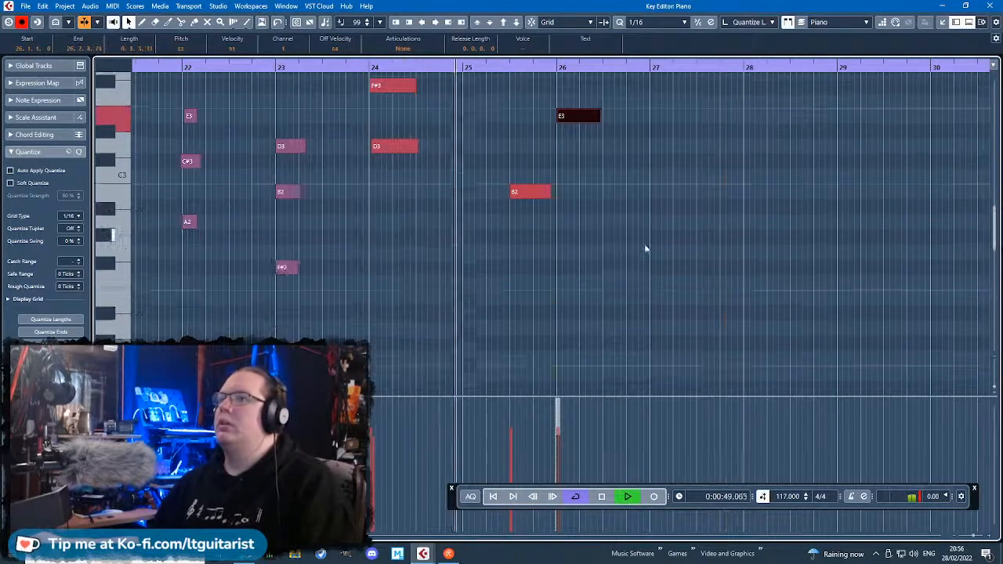
ctrl+scroll(622, 293, up, 5)
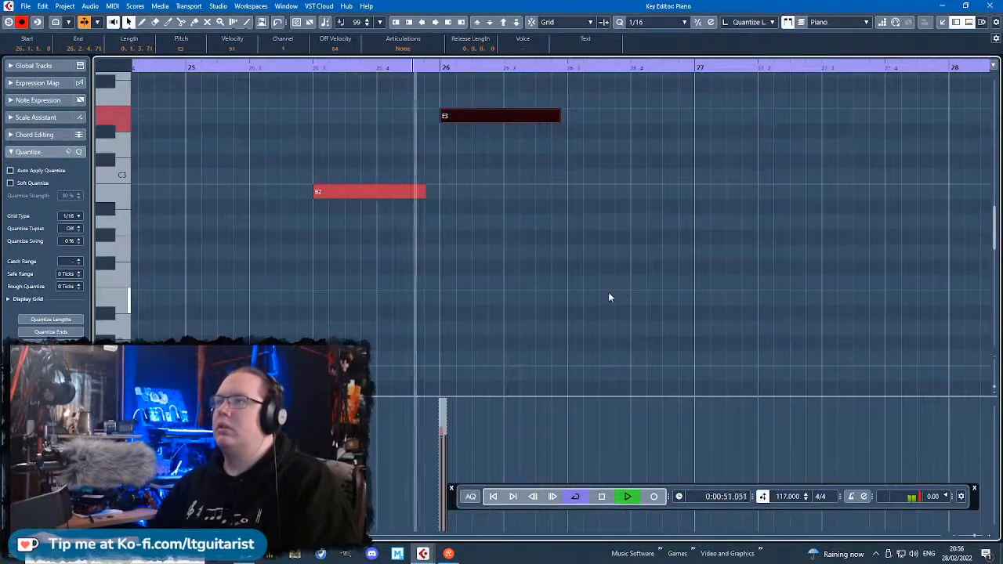
scroll(510, 267, up, 2)
mouse_move(417, 257)
mouse_down()
mouse_move(405, 260)
mouse_move(418, 264)
mouse_up()
drag(439, 68, 440, 64)
key(space)
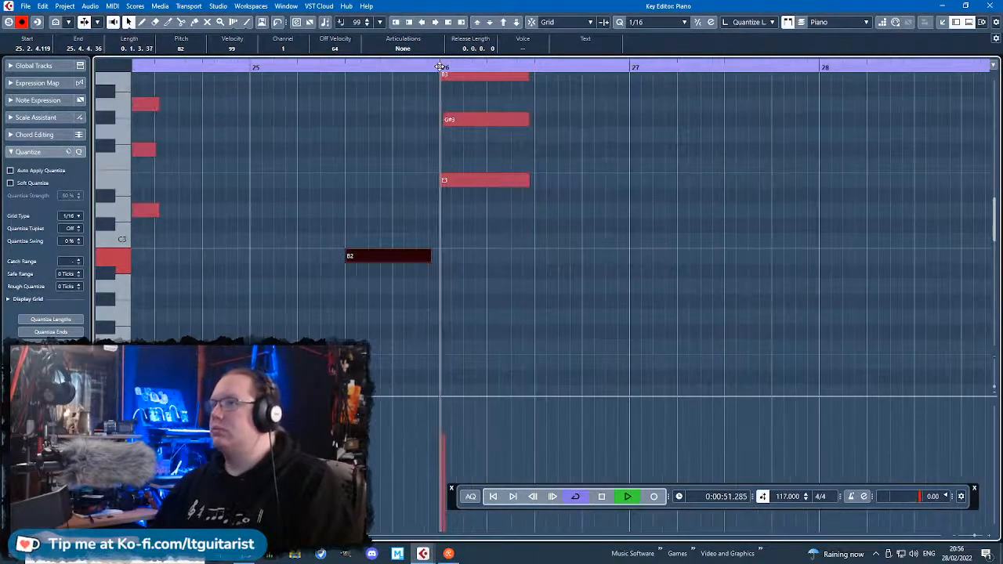
ctrl+scroll(632, 243, up, 2)
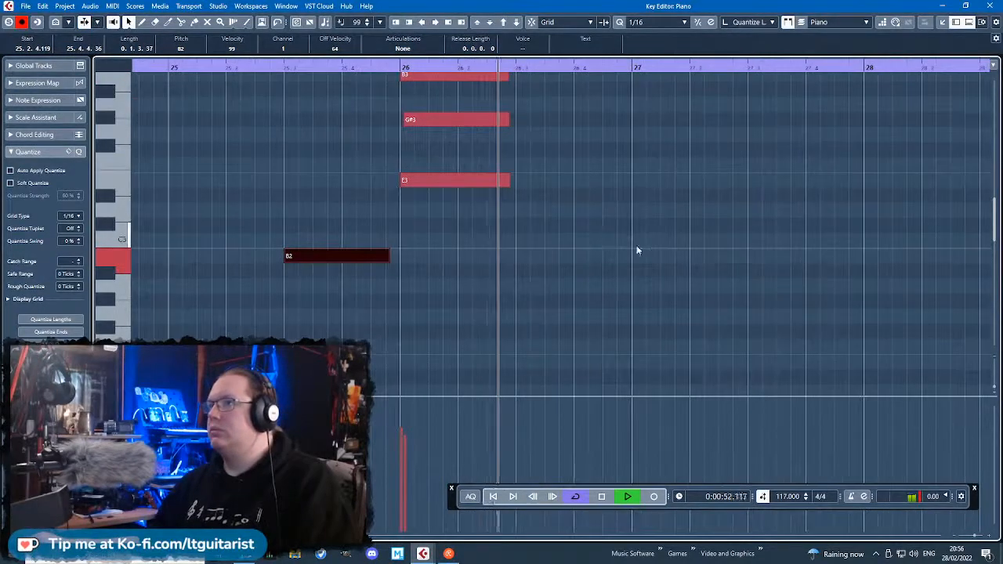
Add a C#3 note on beat 4 of bar 26 and a D3 half a beat after it, shortened so they do not overlap.
key(space)
click(579, 226)
drag(579, 226, 637, 210)
drag(579, 192, 571, 191)
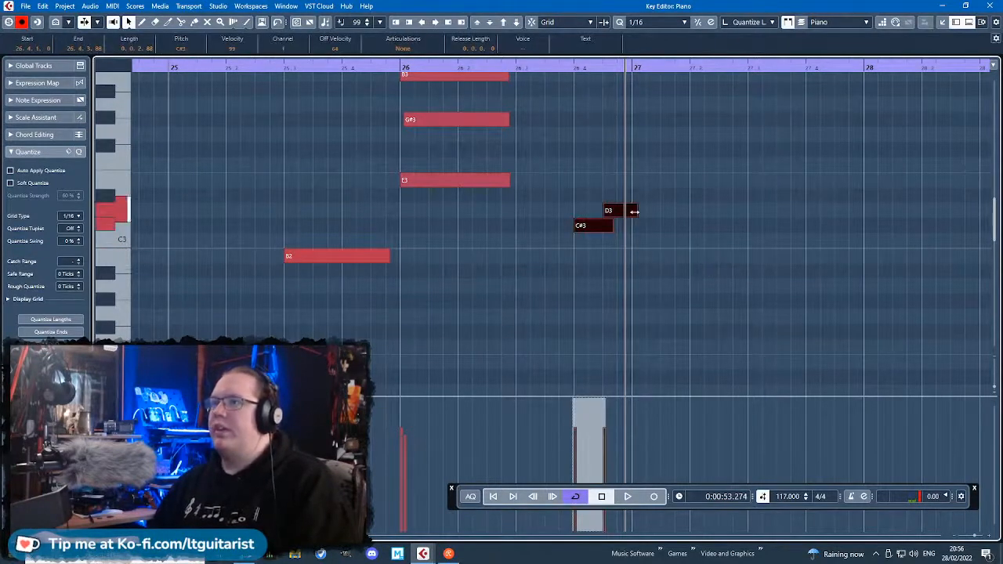
click(624, 198)
drag(637, 210, 596, 230)
Lower the velocities of the B2 note in bar 25 and the C#3 and D3 notes in bar 26.
drag(714, 296, 524, 206)
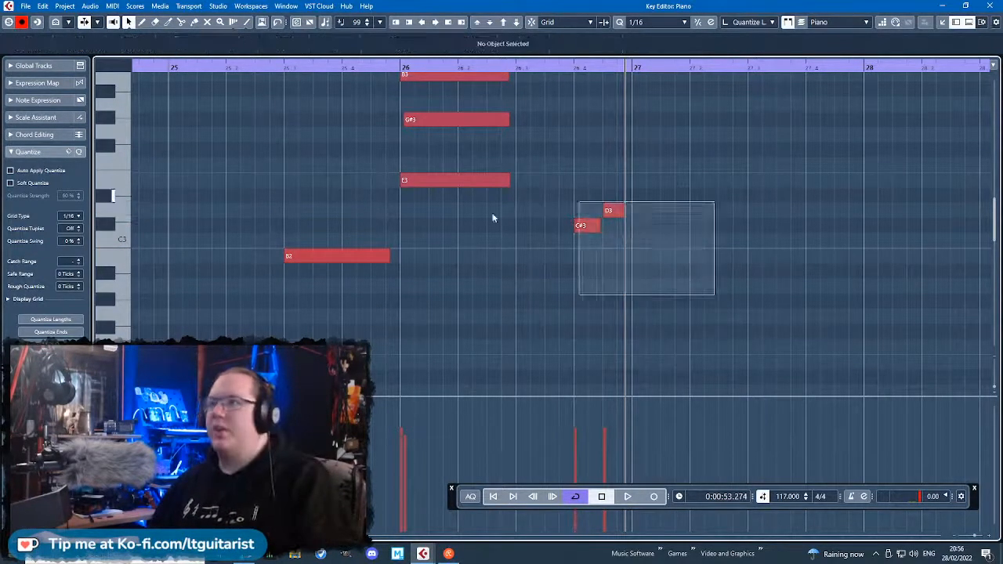
shift+click(376, 256)
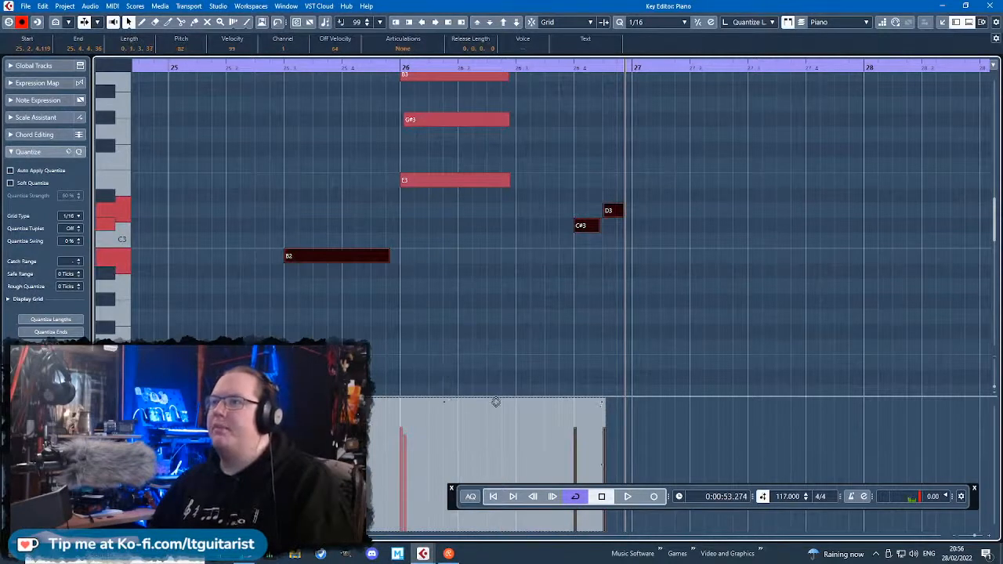
click(609, 240)
Play back the end of bar 26 and add an E3 note on beat 3 of bar 27.
click(570, 69)
key(space)
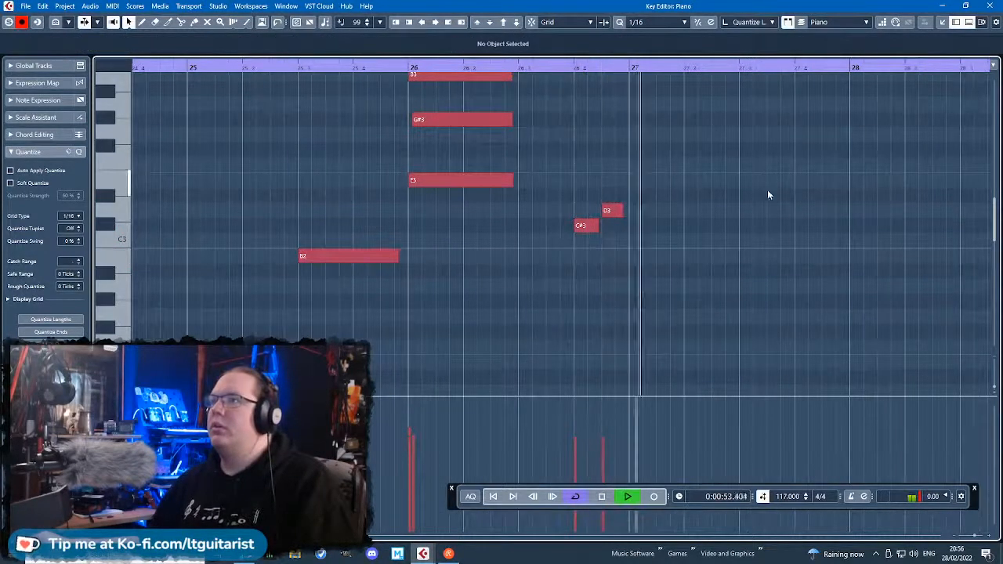
key(space)
mouse_move(743, 149)
mouse_down()
mouse_move(775, 150)
mouse_move(762, 184)
mouse_move(821, 188)
mouse_up()
key(g)
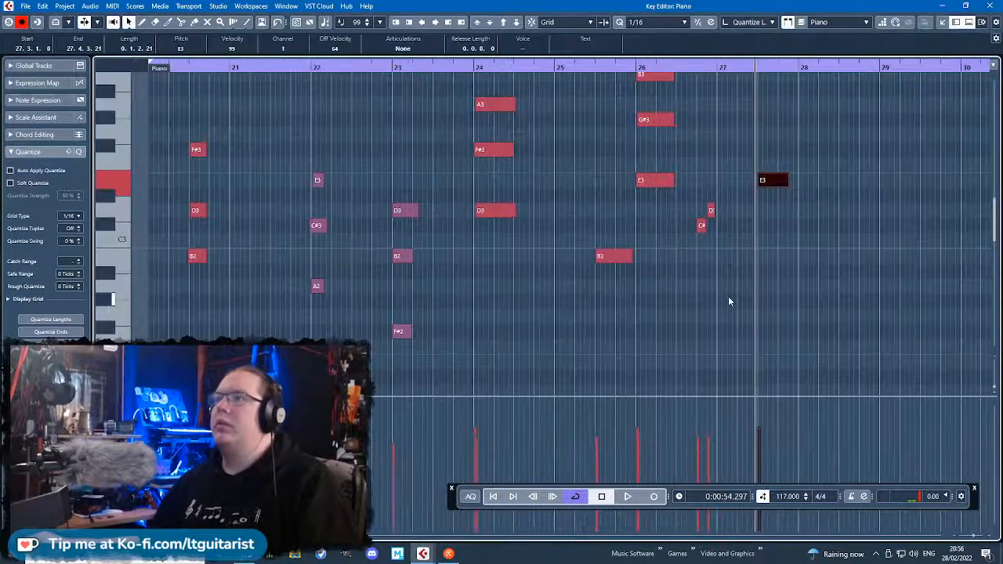
Close the key editor and split the Piano part at bar 28 in the project.
click(989, 6)
drag(888, 264, 677, 95)
click(682, 275)
alt+click(459, 273)
Delete all Drum Kit, Heavy Drums, Bass Guitar and Piano events from bar 28 onward, and end the cycle range at bar 28.
drag(901, 361, 624, 141)
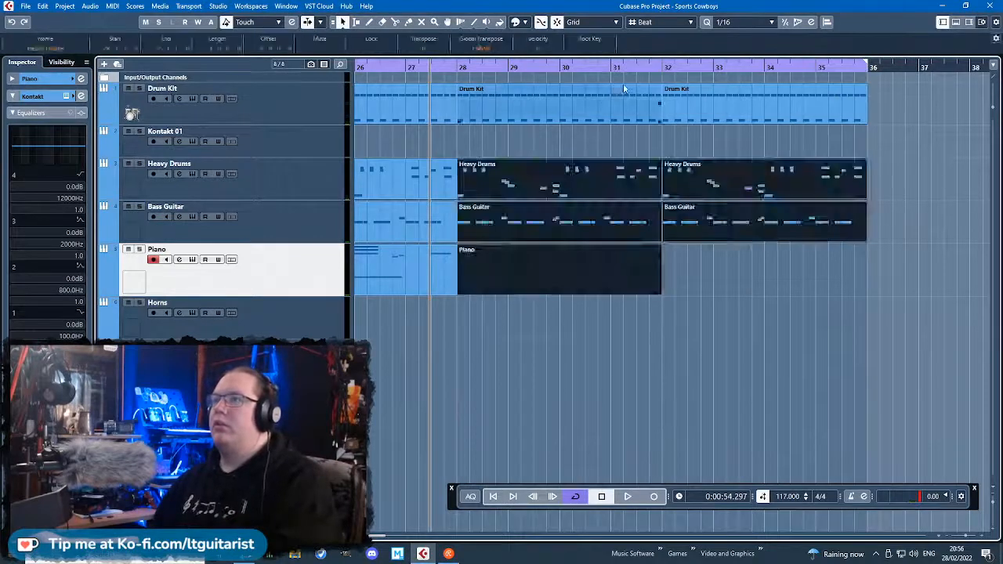
key(Delete)
drag(881, 184, 627, 88)
key(Delete)
mouse_move(463, 68)
mouse_down()
mouse_move(465, 114)
mouse_move(480, 66)
mouse_up()
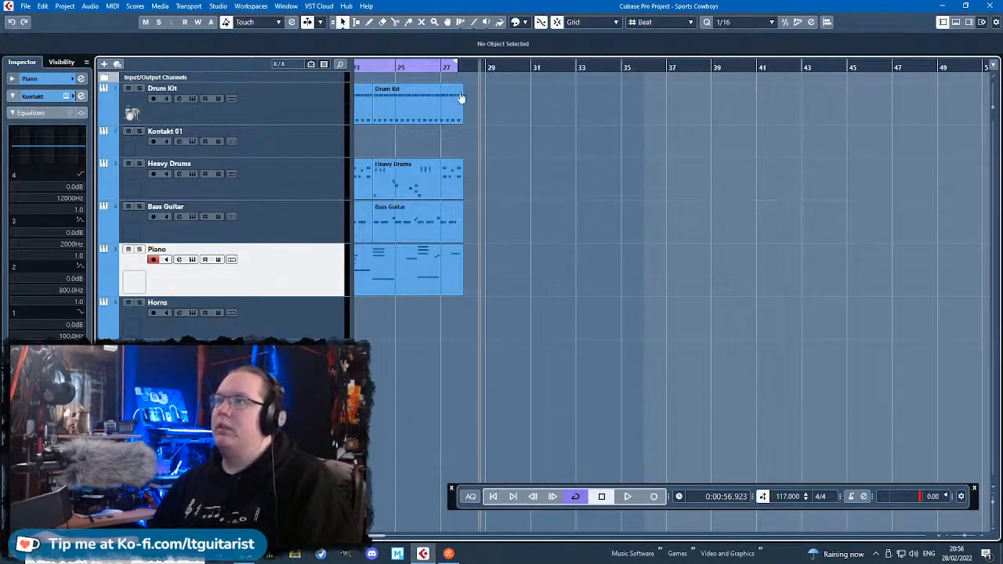
scroll(525, 368, left, 3)
Open the Piano part in the key editor and switch its controller lane to CC 64 (Sustain).
double_click(547, 267)
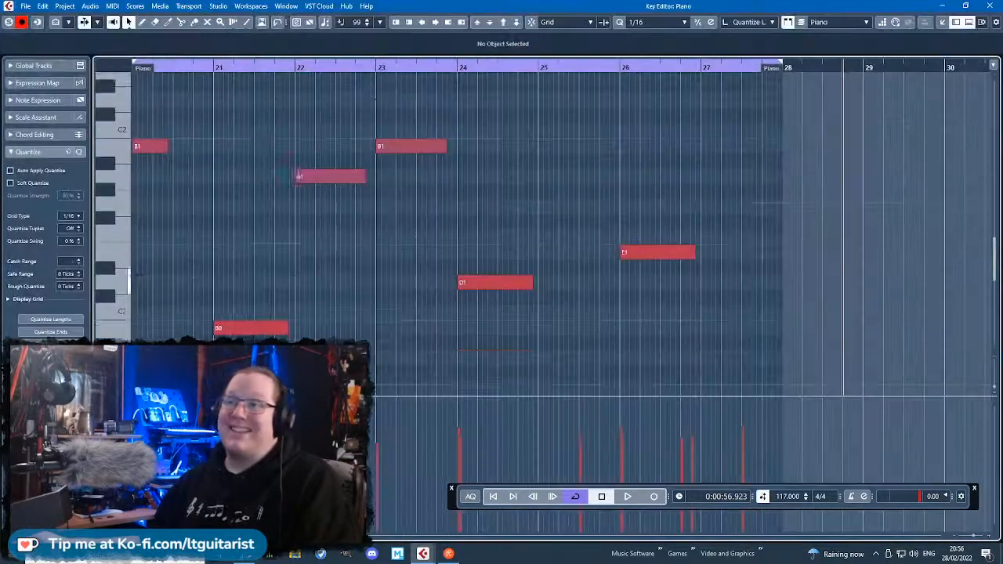
scroll(298, 177, down, 5)
click(113, 403)
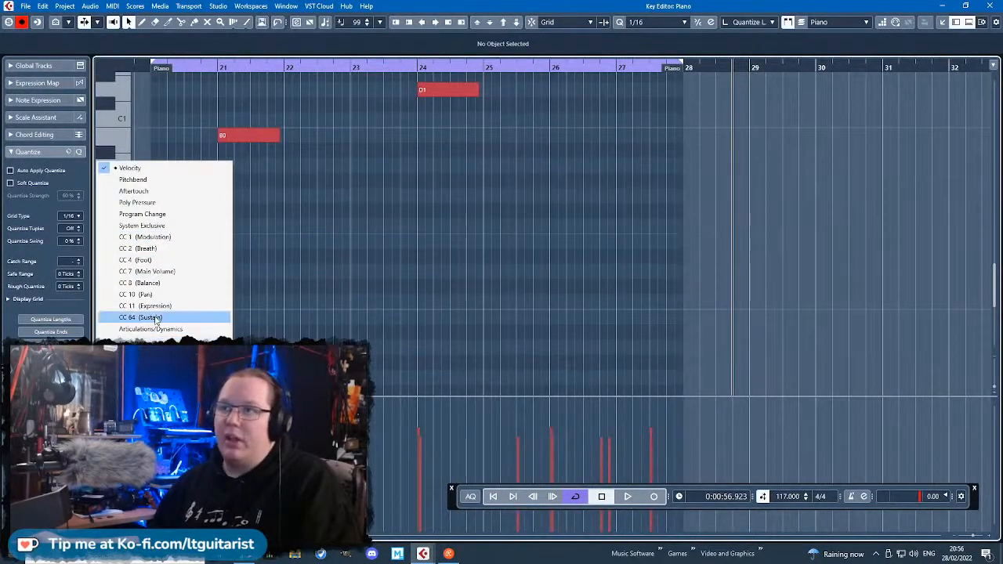
click(156, 318)
Draw the opening sustain events in bar 20, with value 0 at 20.1.1.38 and value 127 at 20.1.1.80.
click(142, 22)
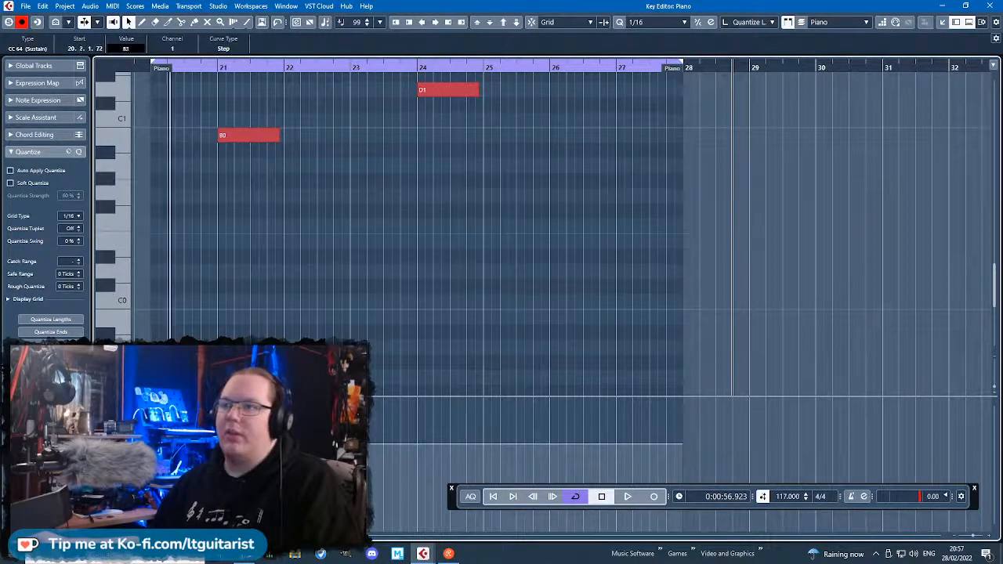
drag(170, 444, 210, 398)
scroll(345, 399, up, 6)
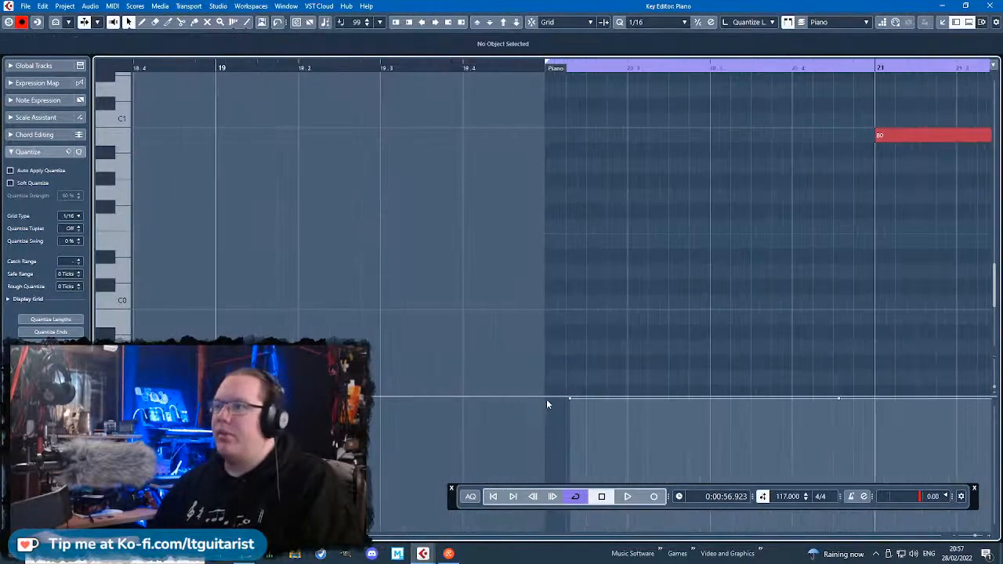
drag(569, 399, 552, 539)
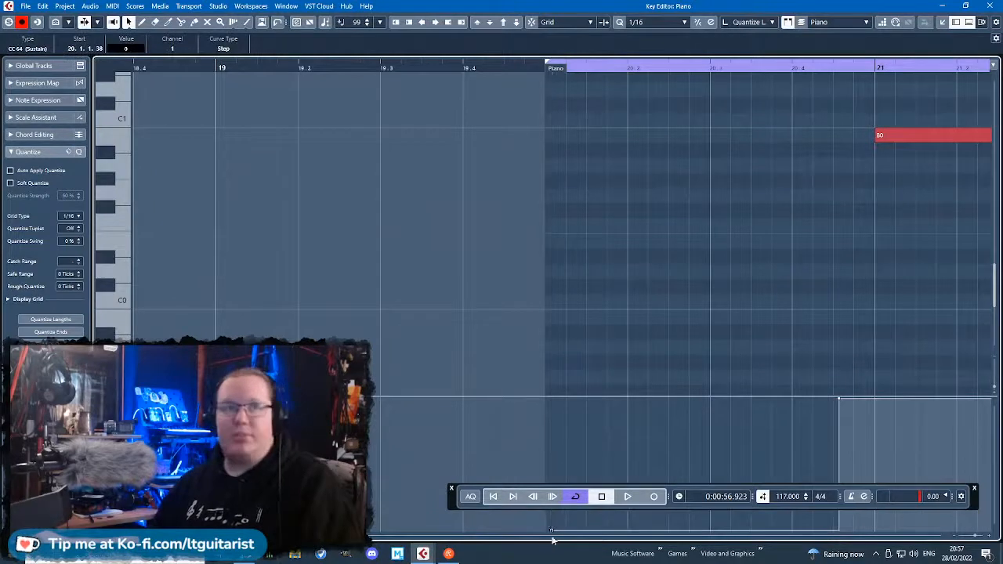
drag(470, 496, 483, 373)
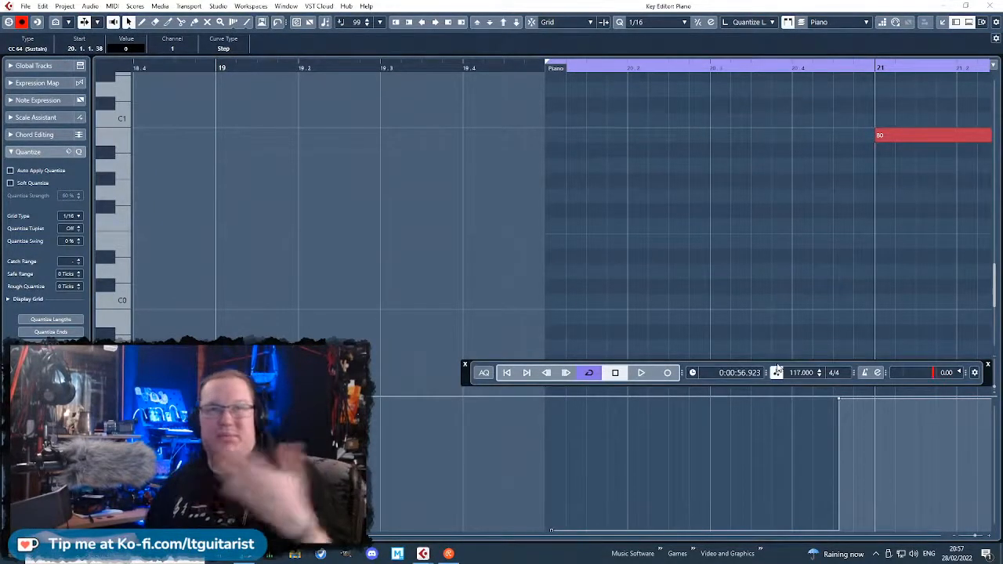
drag(843, 397, 559, 398)
scroll(599, 248, up, 4)
scroll(600, 247, down, 2)
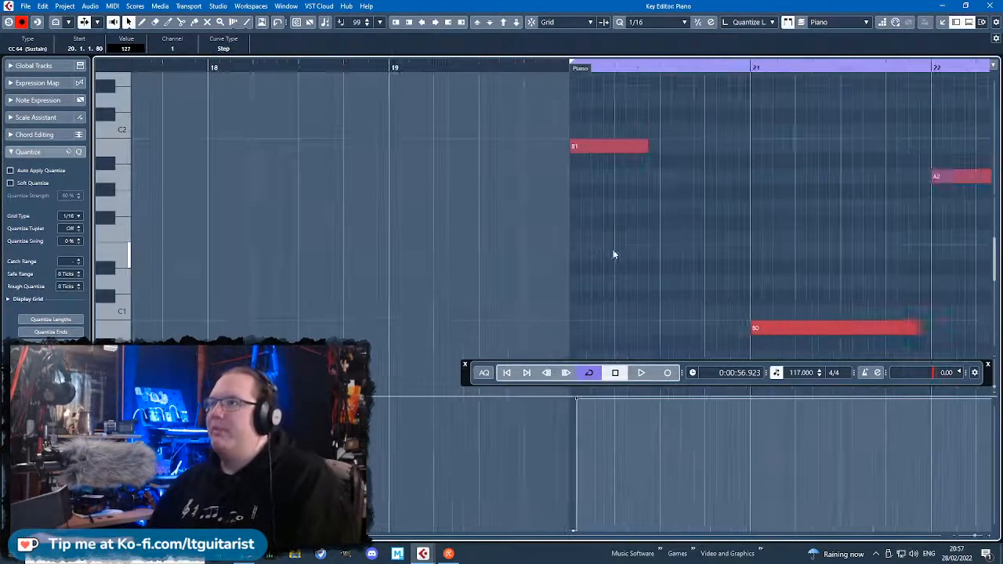
Add a sustain pedal change at the start of bar 22, with the pedal back at 127 at 22.1.2.9.
scroll(768, 304, up, 8)
scroll(757, 307, down, 10)
scroll(807, 204, right, 4)
drag(449, 190, 515, 193)
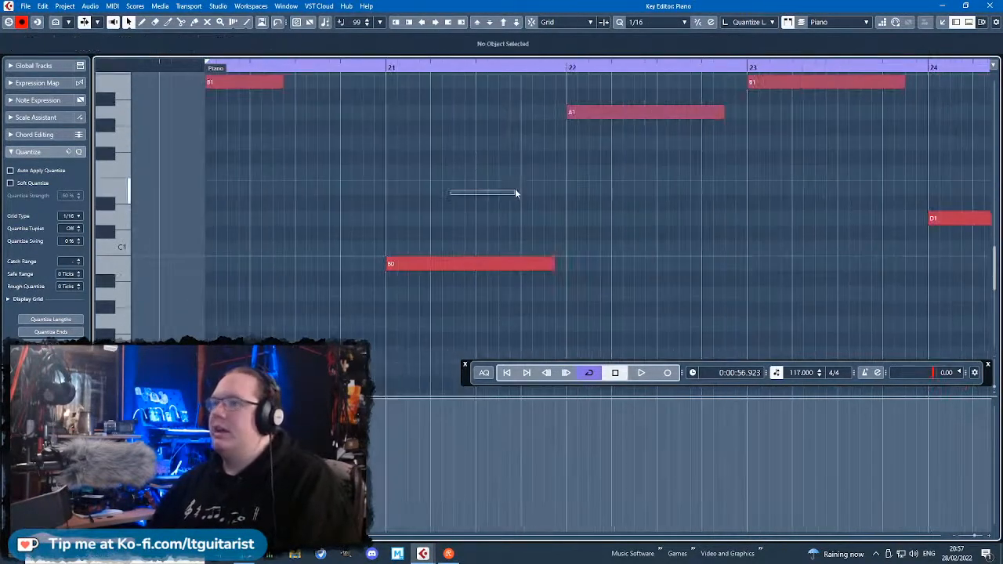
scroll(678, 329, up, 3)
scroll(839, 285, up, 3)
scroll(497, 222, up, 3)
scroll(498, 223, down, 2)
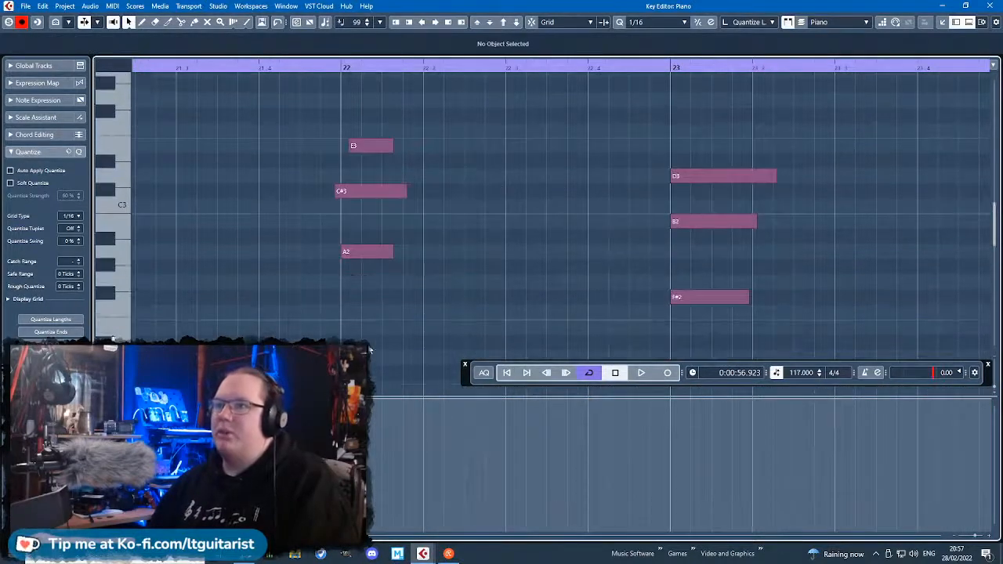
click(347, 403)
mouse_move(348, 402)
mouse_down()
mouse_move(348, 523)
mouse_move(362, 508)
mouse_move(364, 400)
mouse_up()
scroll(366, 325, down, 4)
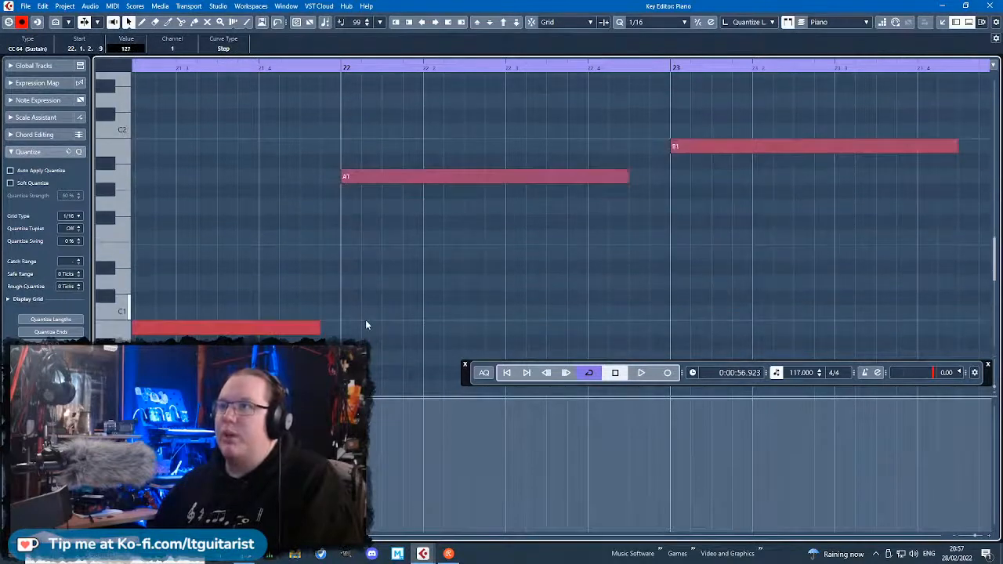
Add sustain pedal changes at the starts of bars 23 and 24, returning to 127 at 23.1.1.107 in bar 23.
mouse_move(679, 396)
mouse_down()
mouse_move(685, 533)
mouse_move(691, 394)
mouse_up()
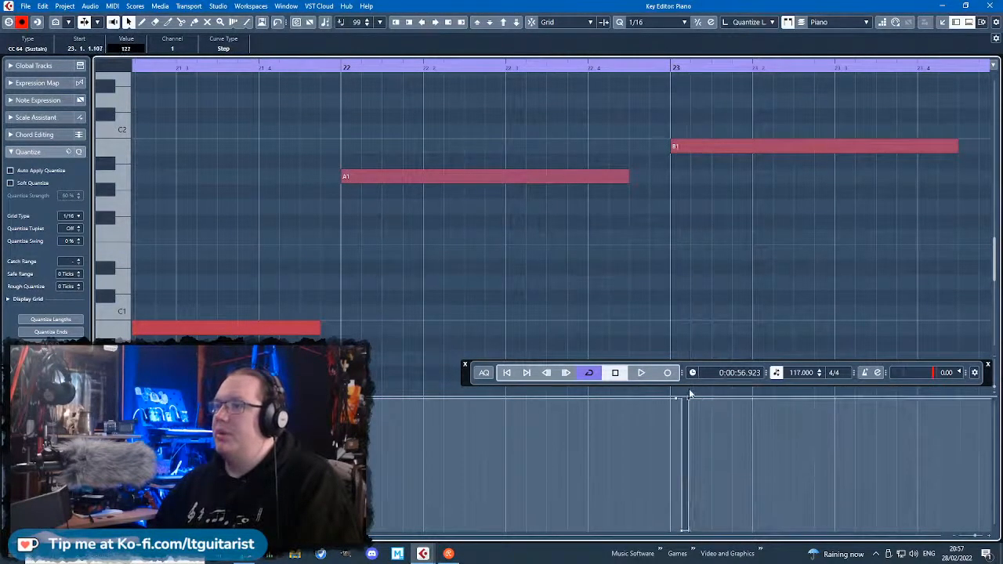
scroll(694, 391, down, 1)
drag(768, 337, 473, 327)
scroll(473, 327, up, 2)
scroll(473, 327, down, 3)
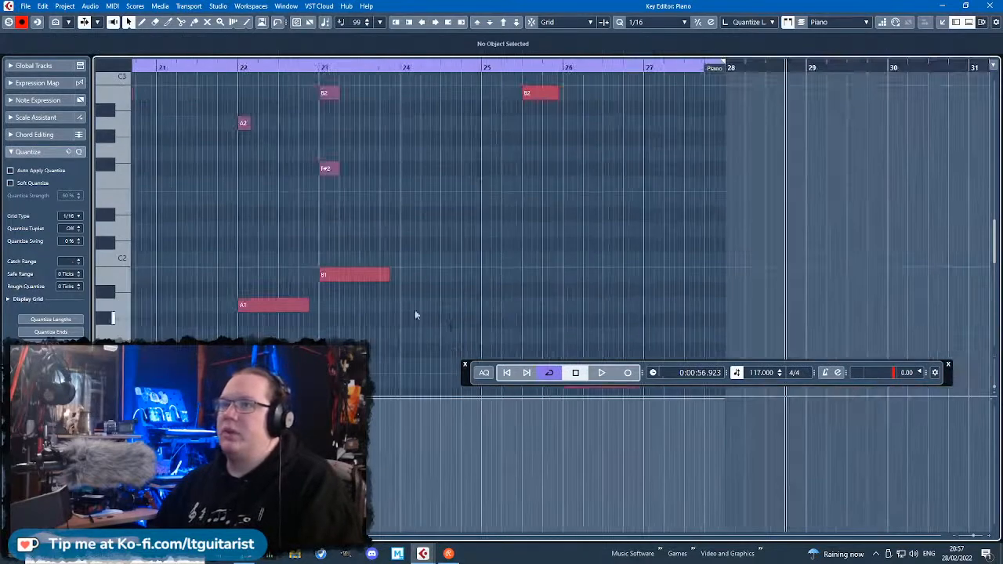
scroll(360, 278, down, 2)
scroll(344, 271, up, 3)
key(h)
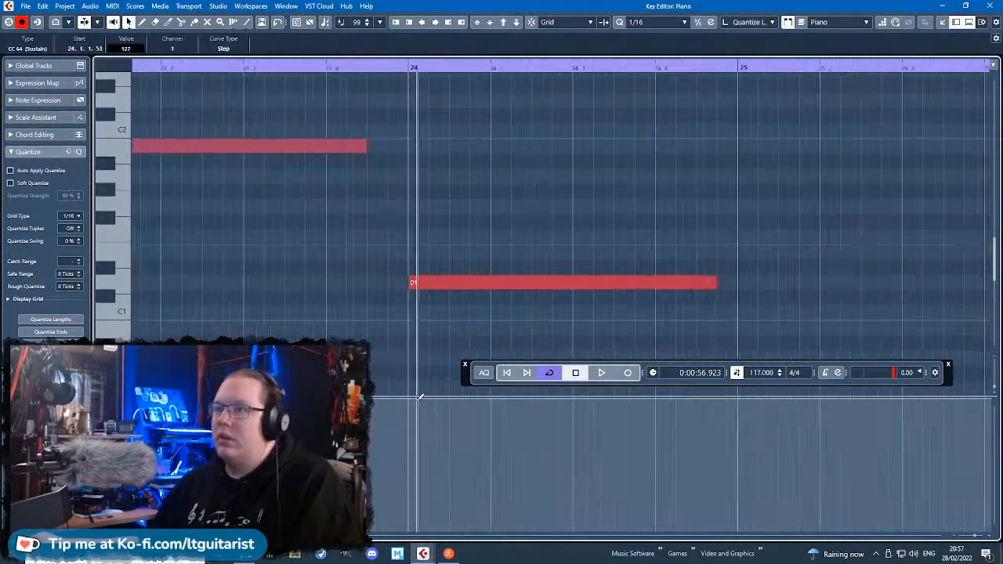
mouse_move(419, 401)
mouse_down()
mouse_move(421, 535)
mouse_move(423, 396)
mouse_up()
Add a sustain pedal change returning to 127 at 26.1.1.81, and release the pedal to 0 at 27.4.4.96.
scroll(747, 366, right, 5)
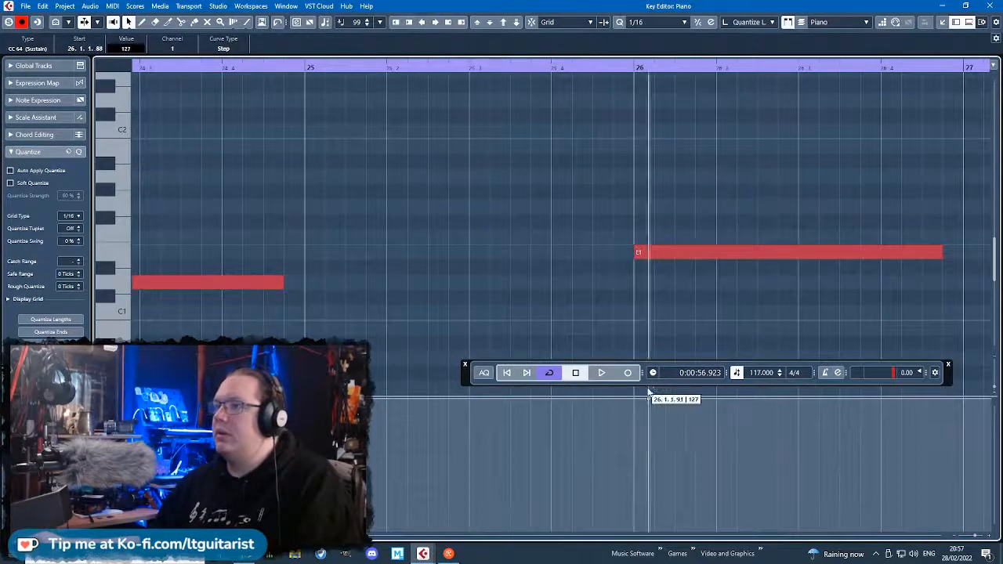
drag(639, 398, 652, 377)
scroll(638, 286, down, 5)
scroll(706, 361, up, 5)
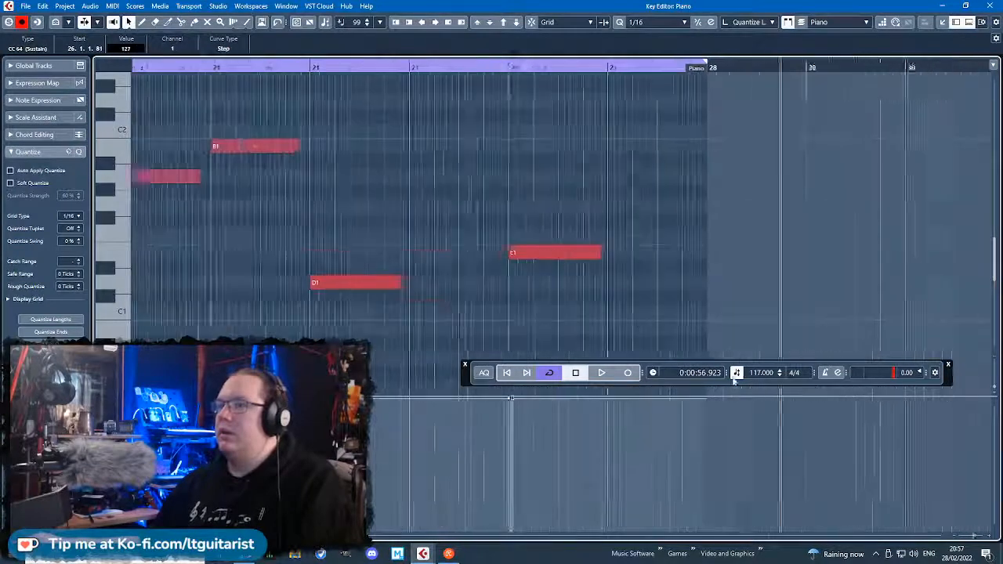
drag(725, 399, 728, 397)
drag(734, 501, 737, 551)
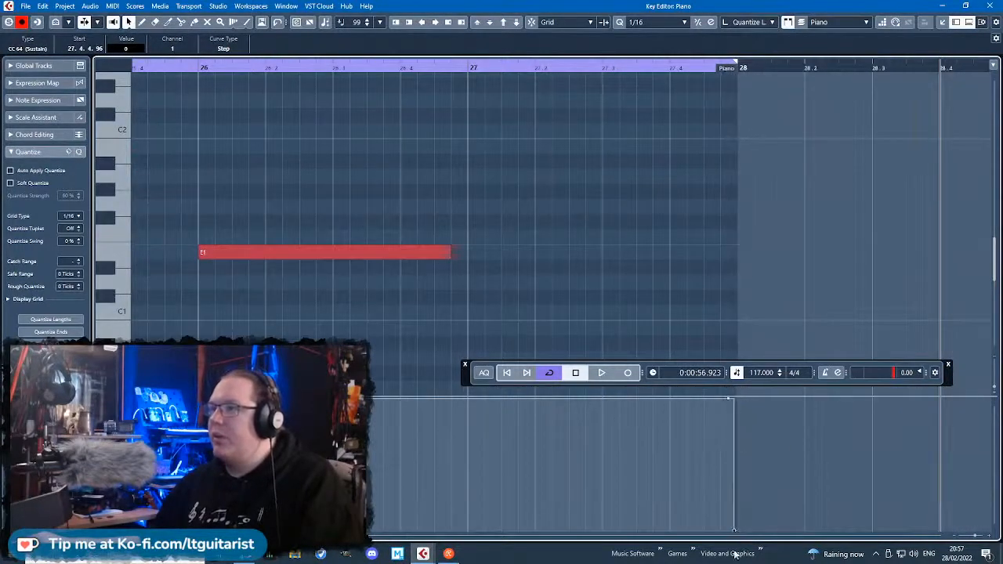
Play back the Piano part from just before bar 20 to bar 28 to check the notes and sustain pedalling.
scroll(722, 470, down, 8)
click(297, 66)
key(space)
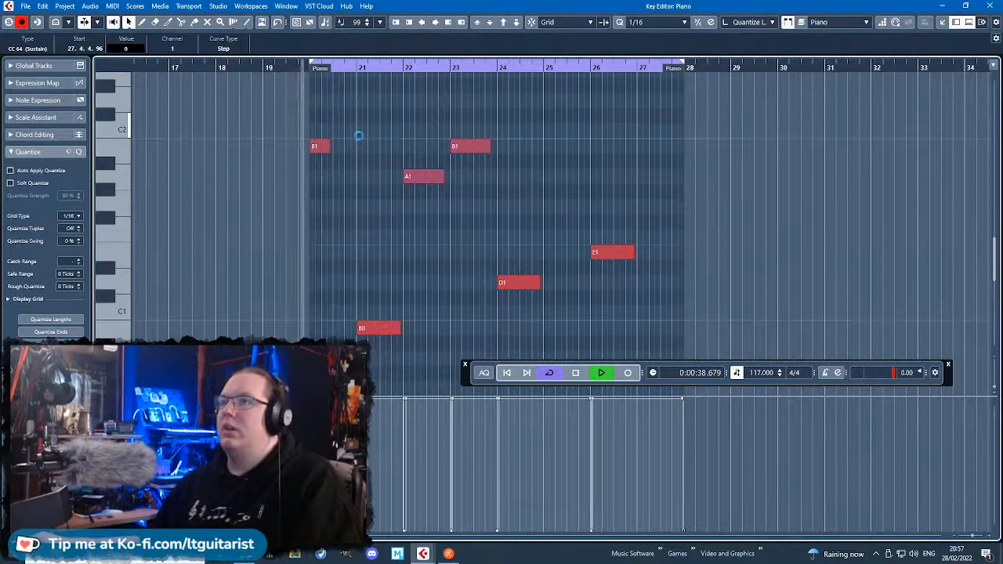
scroll(655, 207, up, 3)
scroll(404, 239, up, 3)
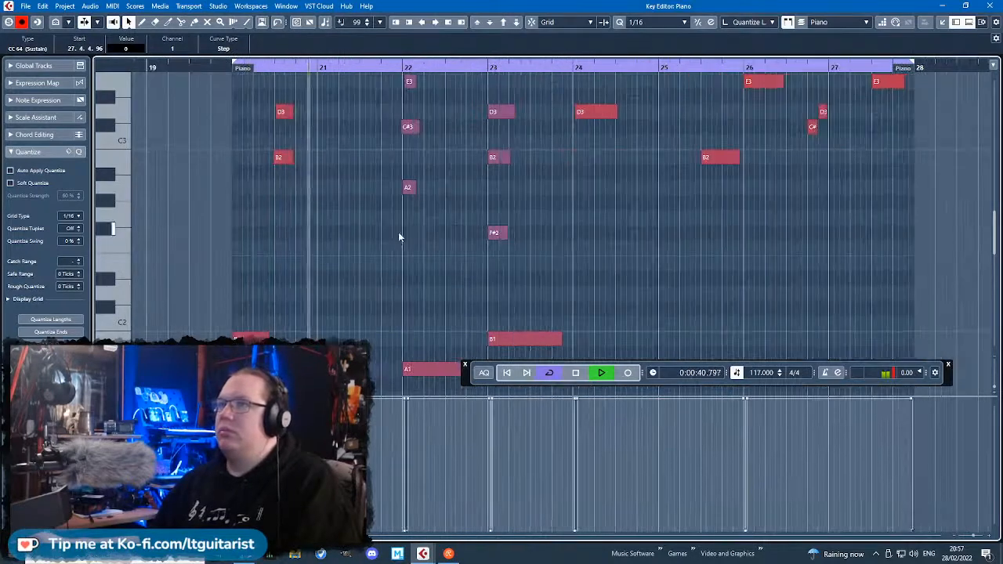
scroll(619, 251, down, 3)
scroll(607, 251, up, 3)
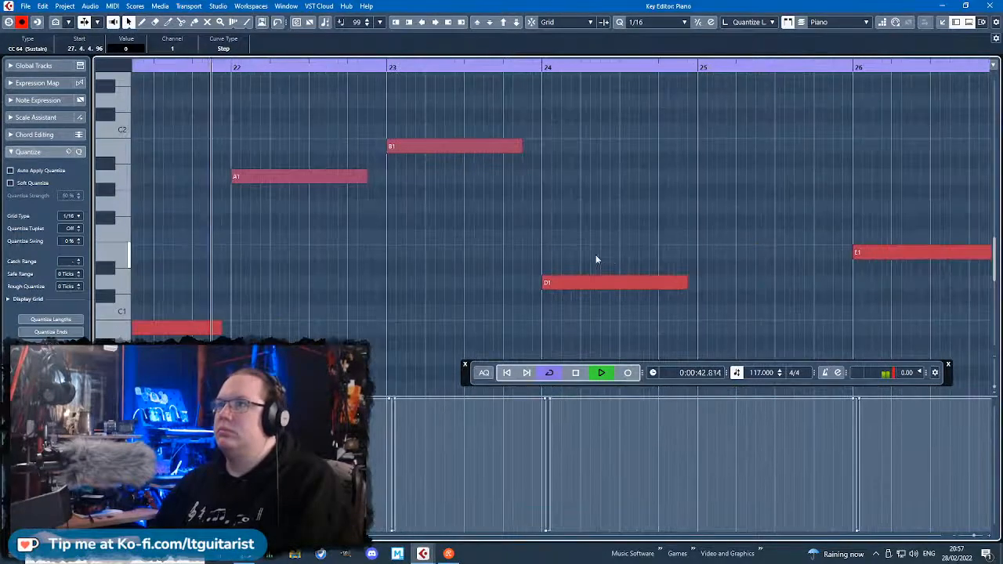
scroll(594, 254, up, 3)
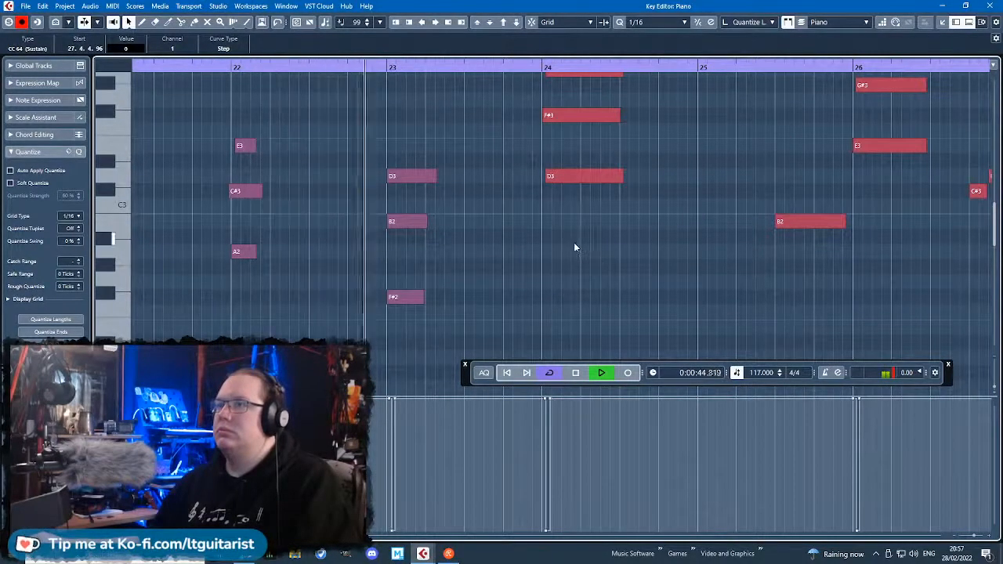
scroll(587, 244, down, 3)
scroll(693, 264, up, 3)
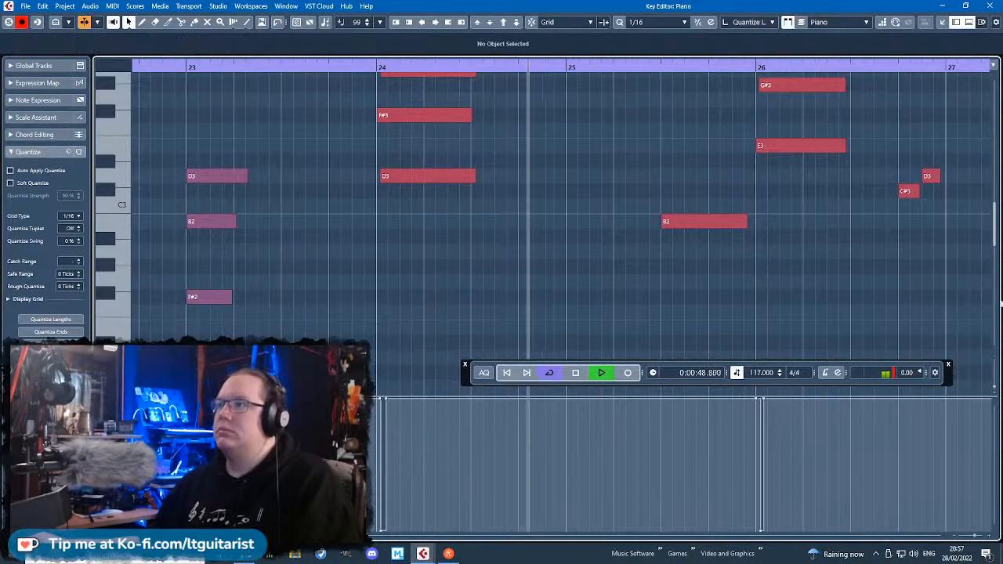
scroll(862, 296, down, 2)
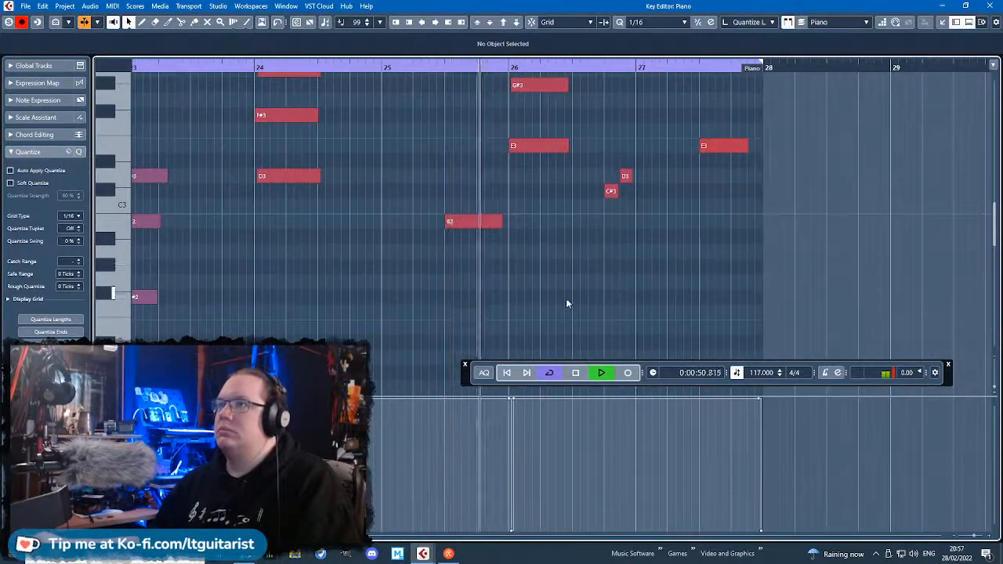
scroll(568, 302, up, 1)
scroll(572, 301, down, 4)
scroll(574, 299, up, 3)
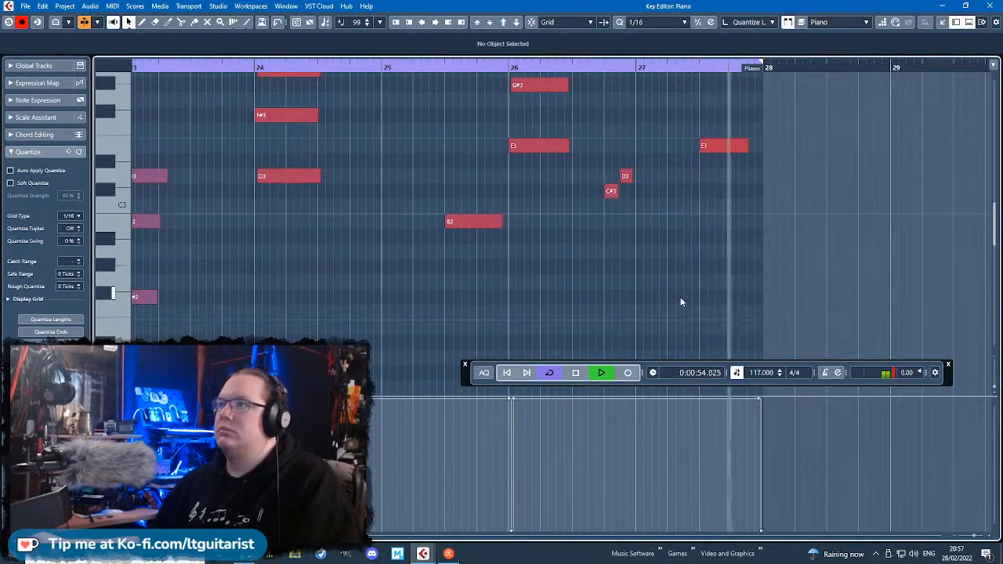
Close the key editor and listen to the cycled section from bar 20 to 28 with all tracks in the project.
click(990, 6)
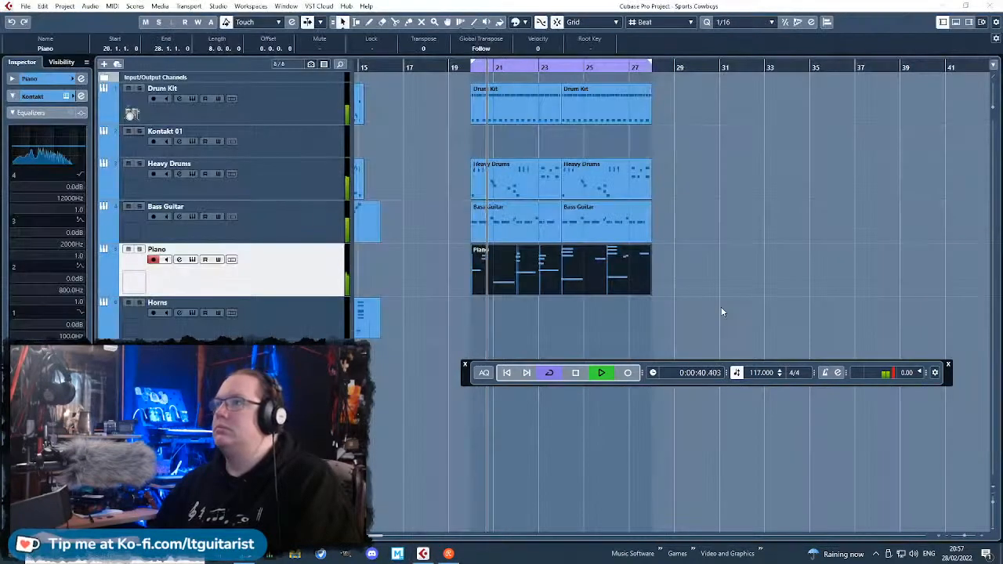
scroll(723, 311, up, 2)
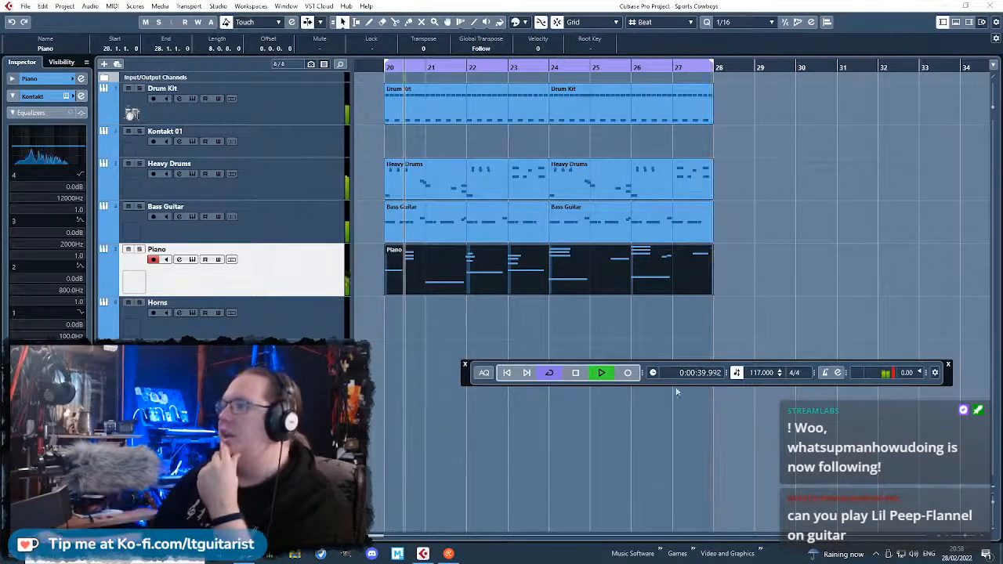
drag(481, 317, 329, 315)
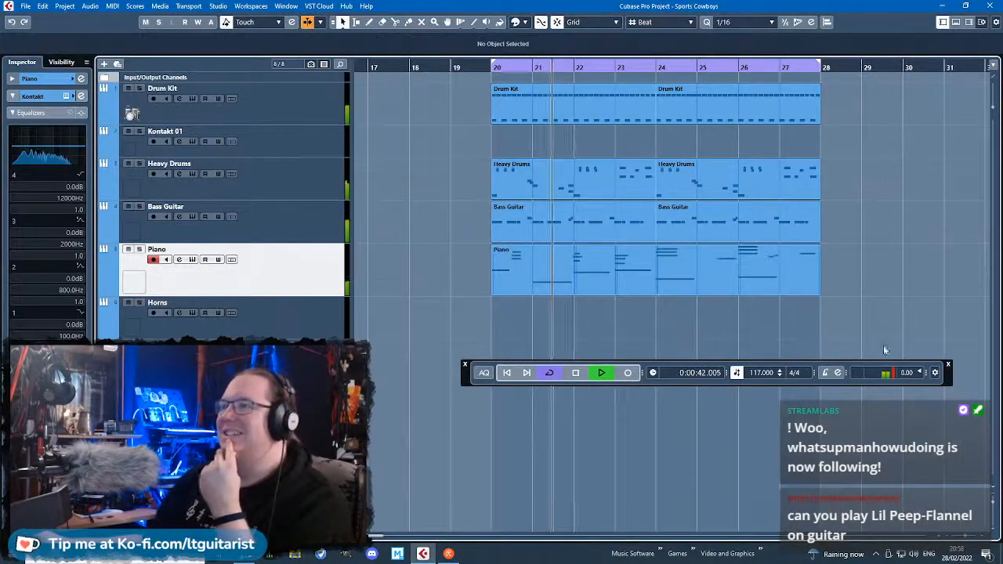
scroll(783, 314, up, 2)
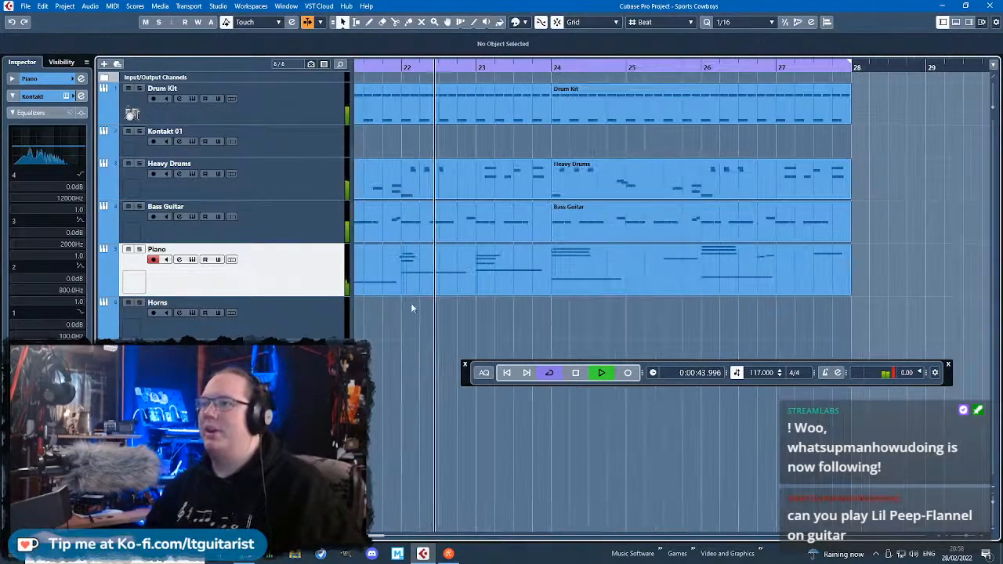
scroll(423, 320, down, 2)
drag(424, 326, 338, 342)
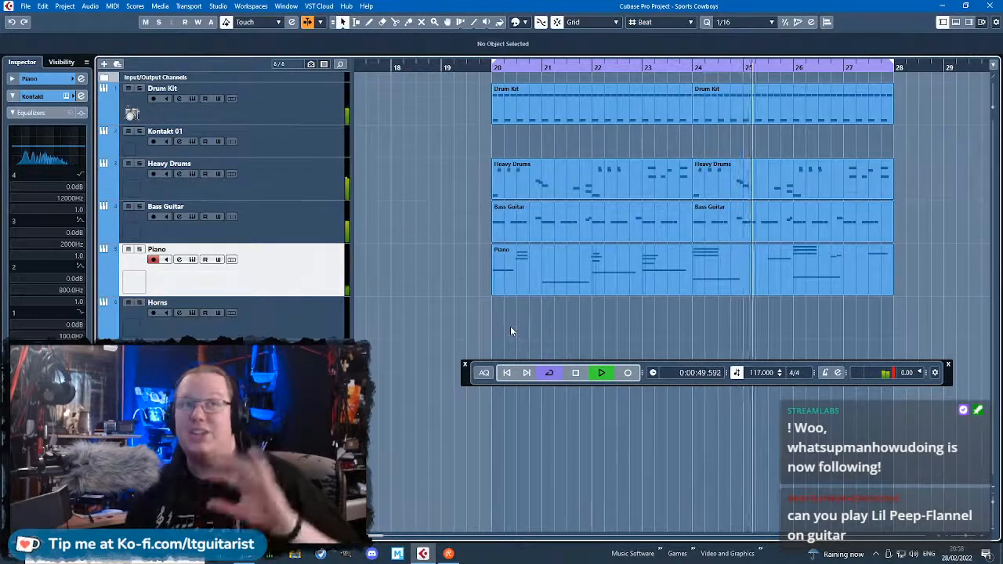
key(g)
key(g)
key(g)
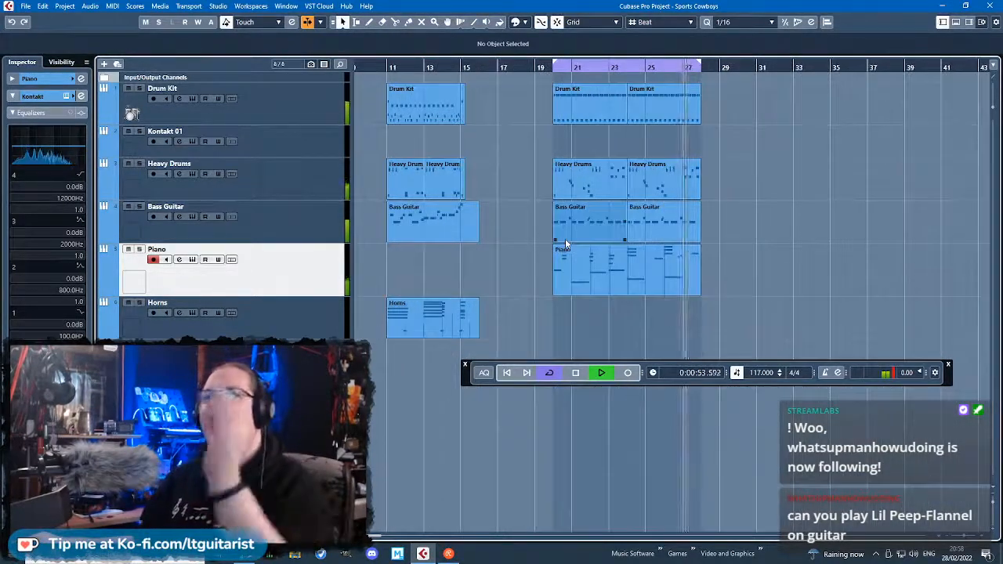
drag(481, 381, 506, 473)
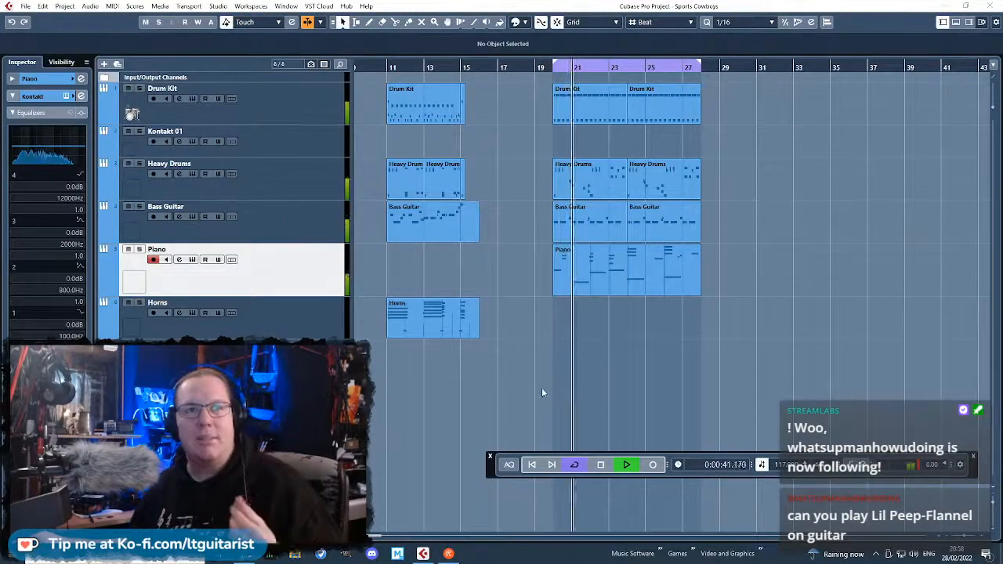
Compare the section with and without the Piano track, leave that track muted, and stop playback.
click(129, 249)
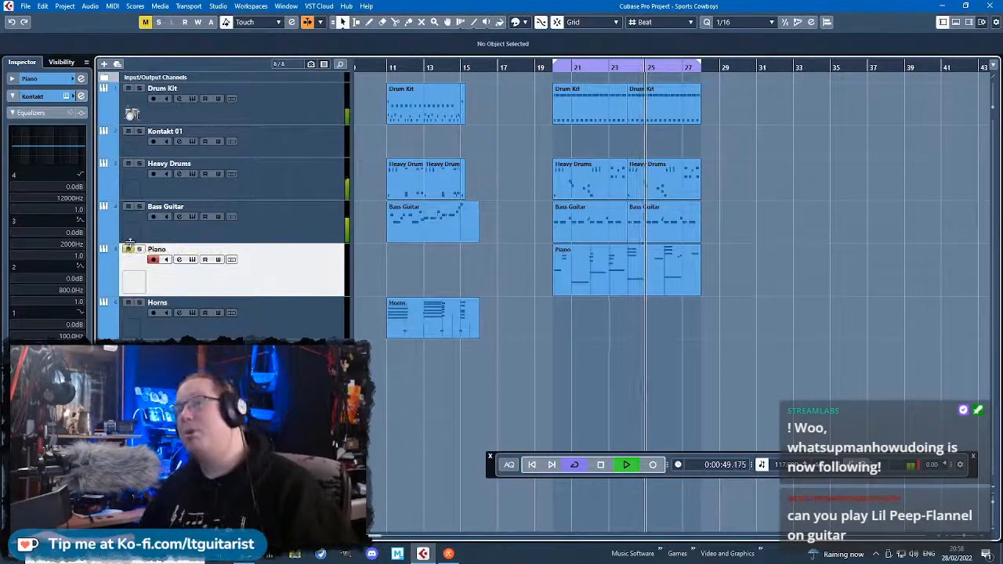
click(129, 249)
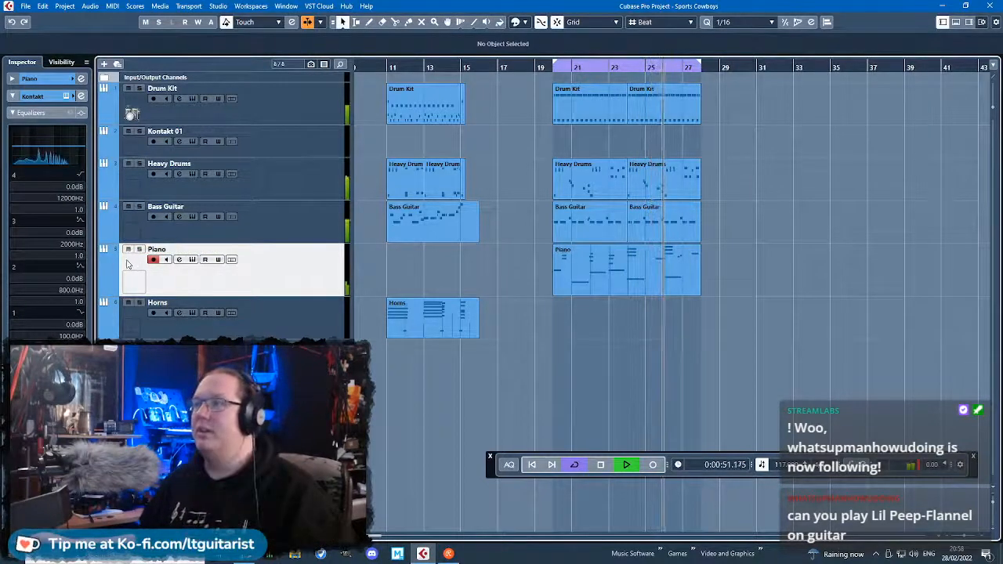
click(129, 249)
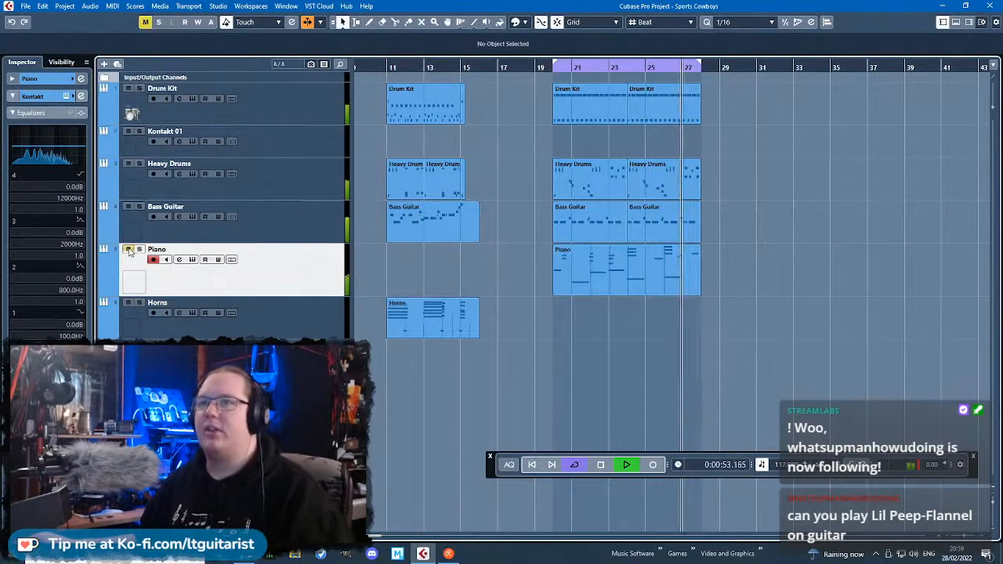
key(space)
Play back the earlier section with drums, bass and horns from just before bar 11.
scroll(452, 379, up, 3)
scroll(453, 383, down, 2)
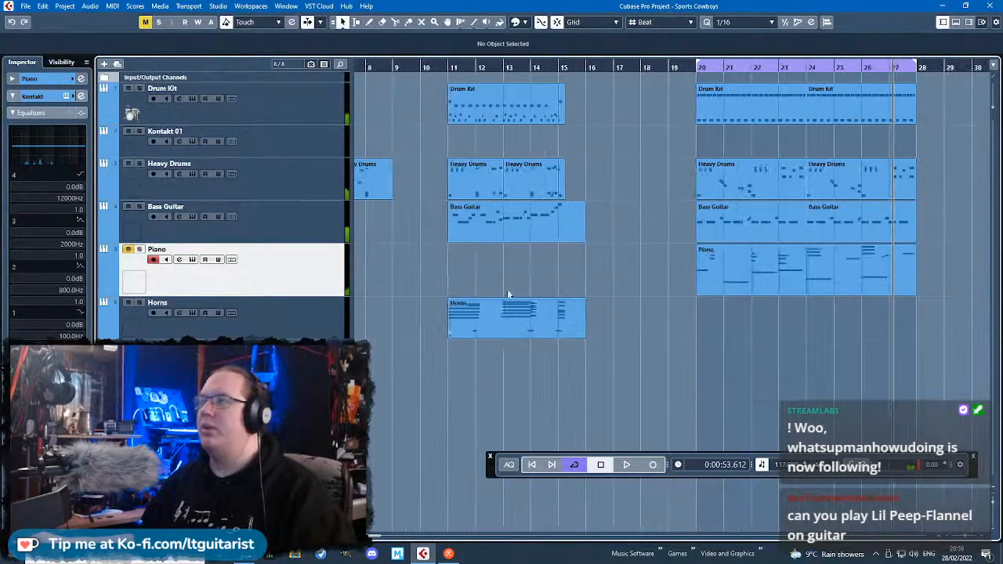
click(439, 74)
key(space)
scroll(466, 343, up, 3)
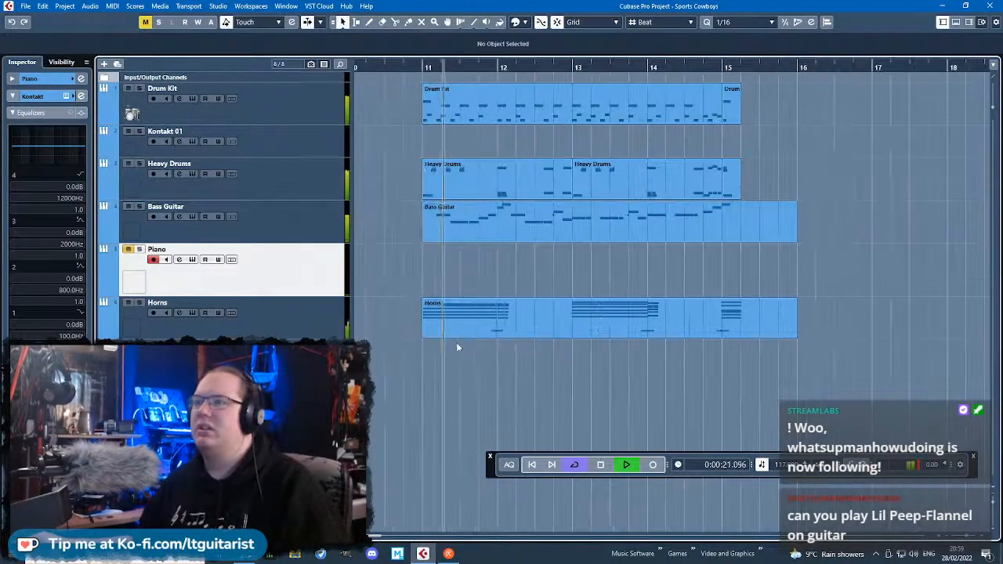
Unmute the Piano track while playing the bar 11–20 section and stop playback just before bar 20.
scroll(447, 321, down, 4)
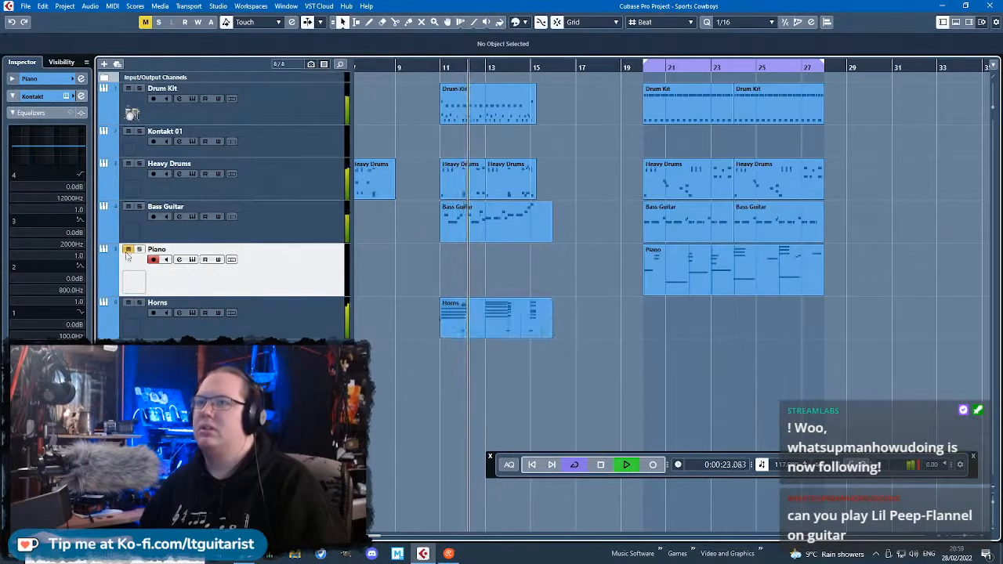
scroll(450, 255, up, 1)
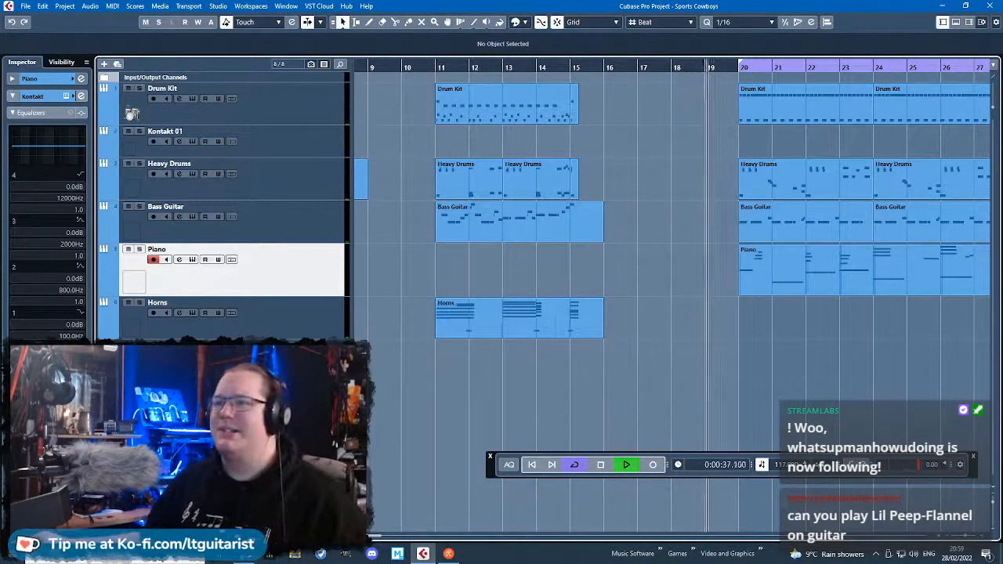
key(space)
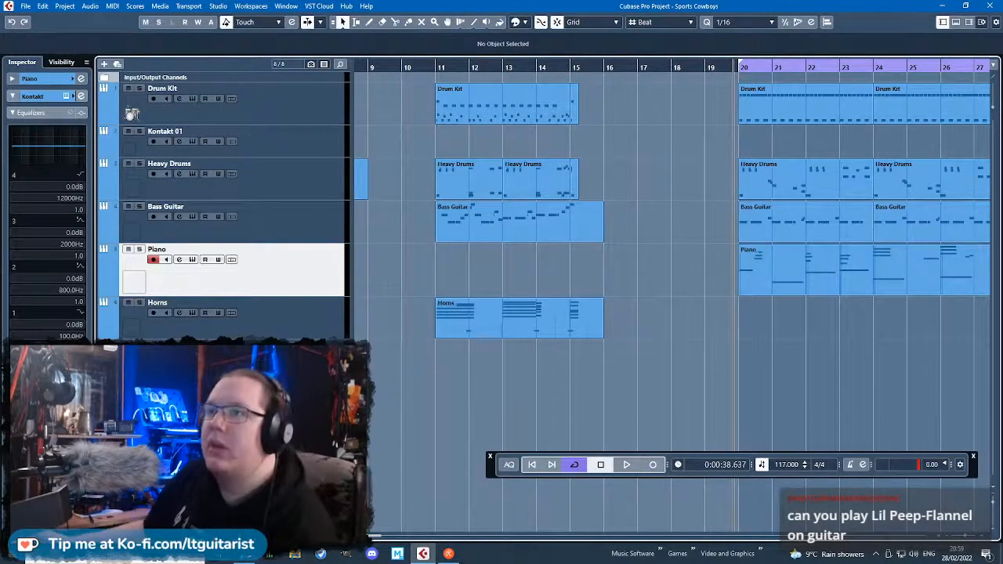
Select the Horns track and add one MIDI track below it.
key(Down)
right_click(180, 117)
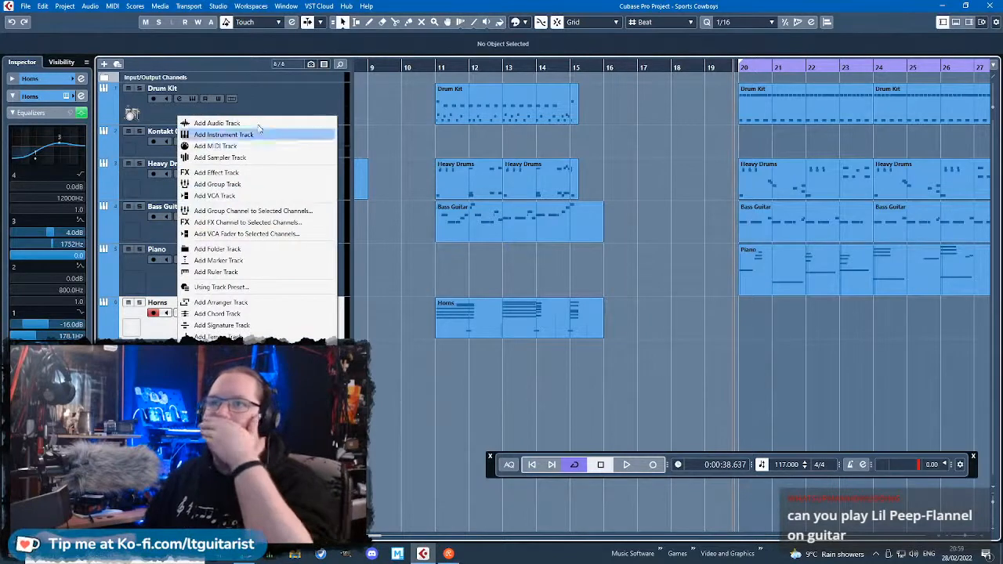
click(219, 146)
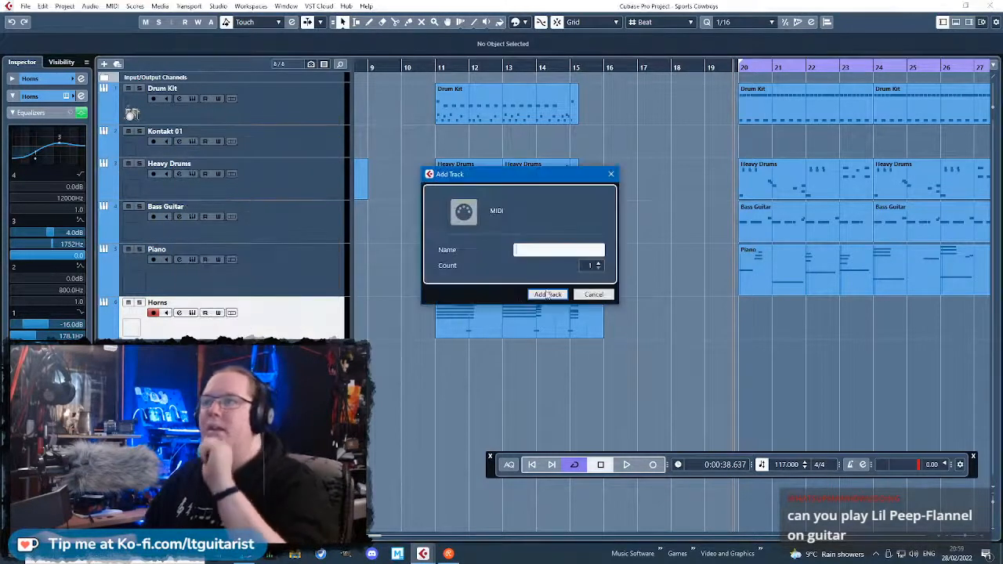
key(Return)
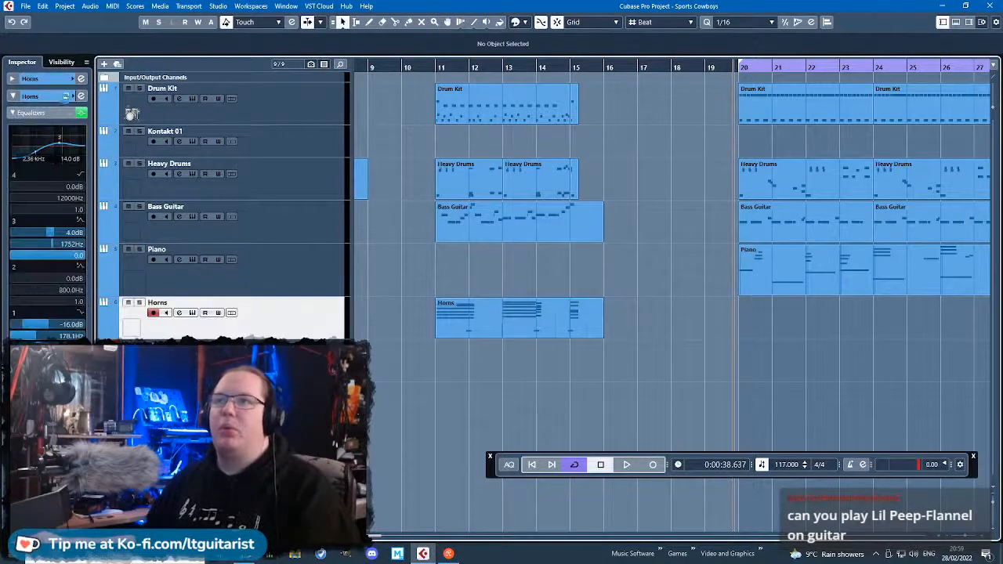
Load the Brass French Horn program Horn Combi into slot 2 of the Horns instrument.
click(66, 96)
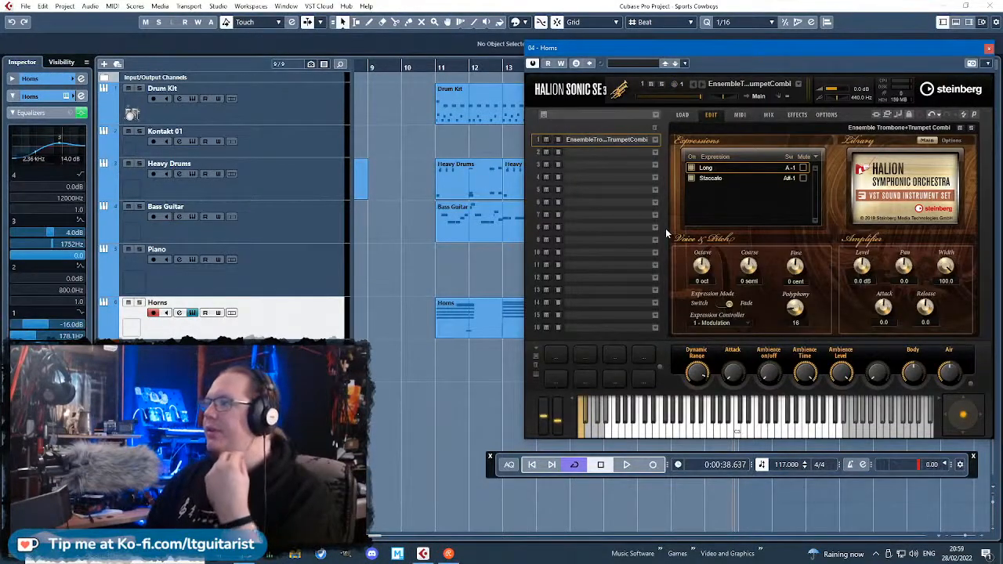
click(615, 152)
click(748, 282)
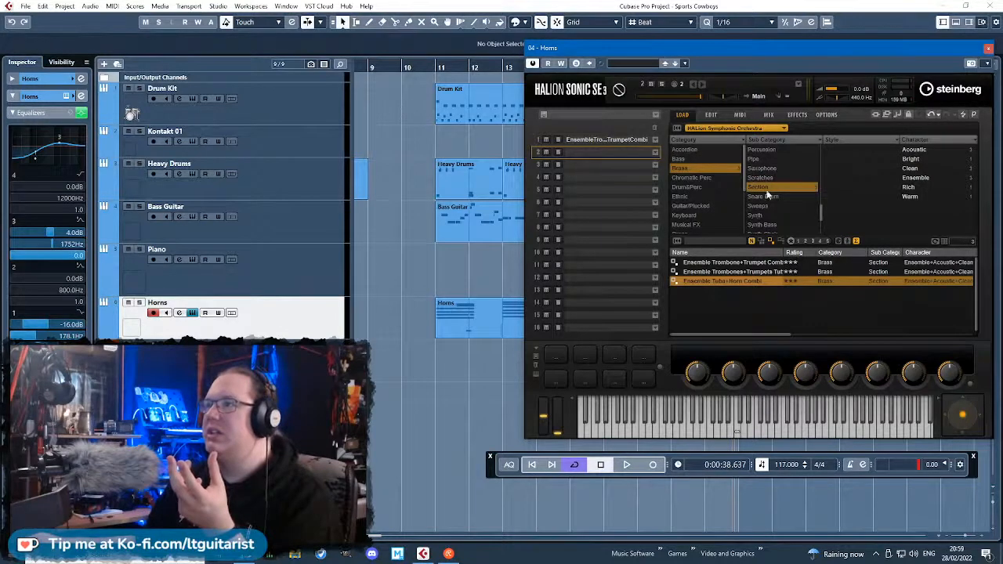
click(717, 171)
click(695, 150)
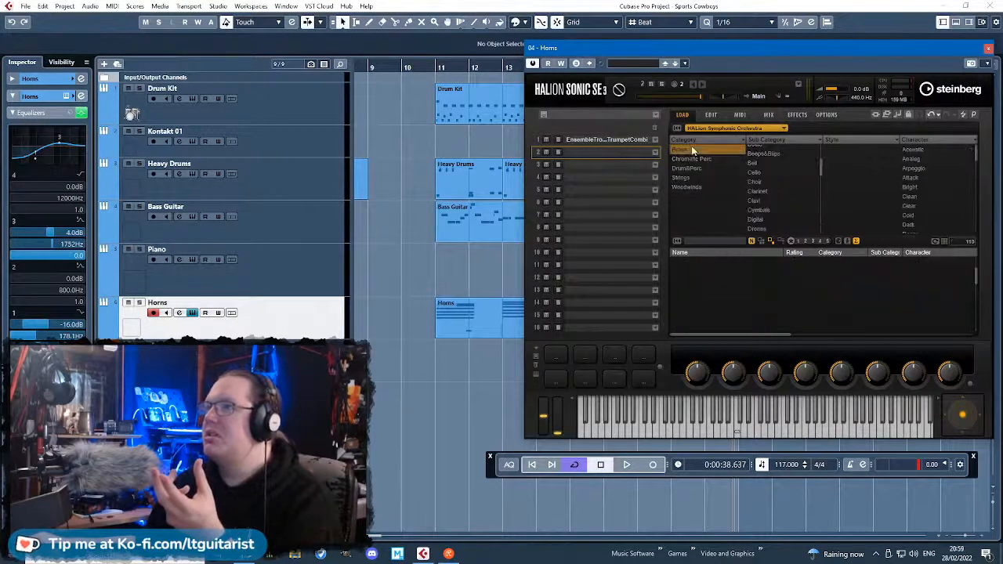
click(771, 150)
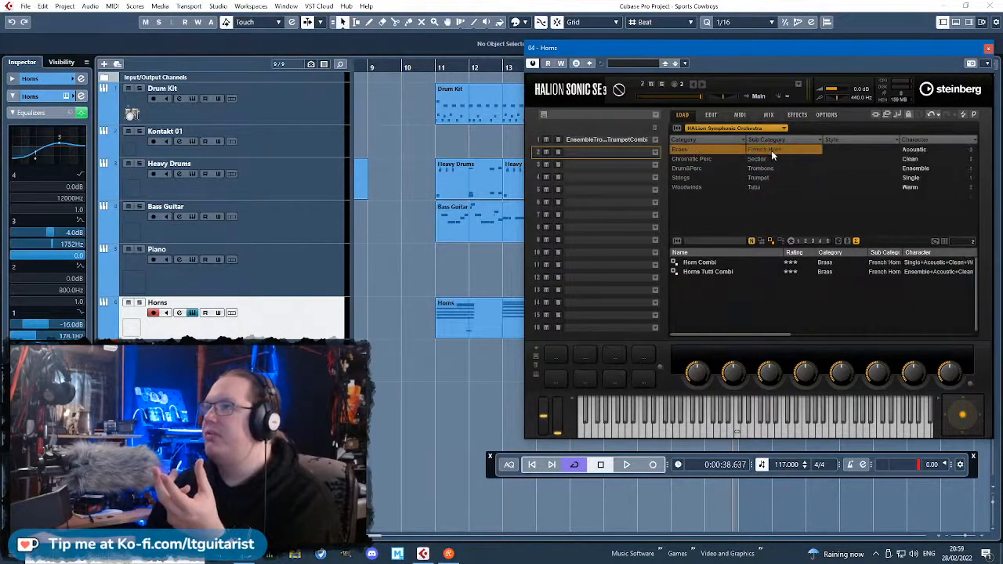
click(712, 263)
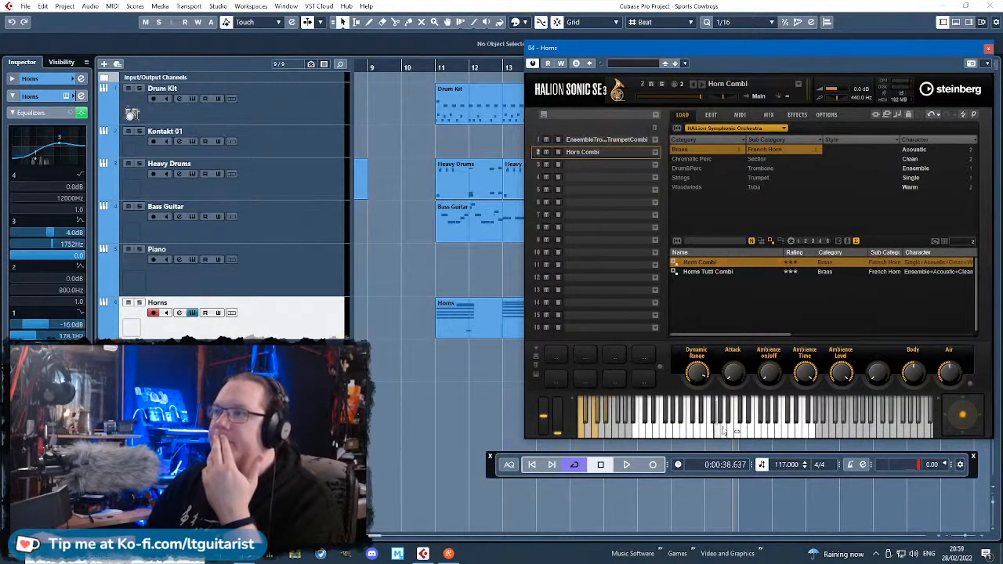
Examine the Horn Combi's expression list and its expression controller options.
click(709, 115)
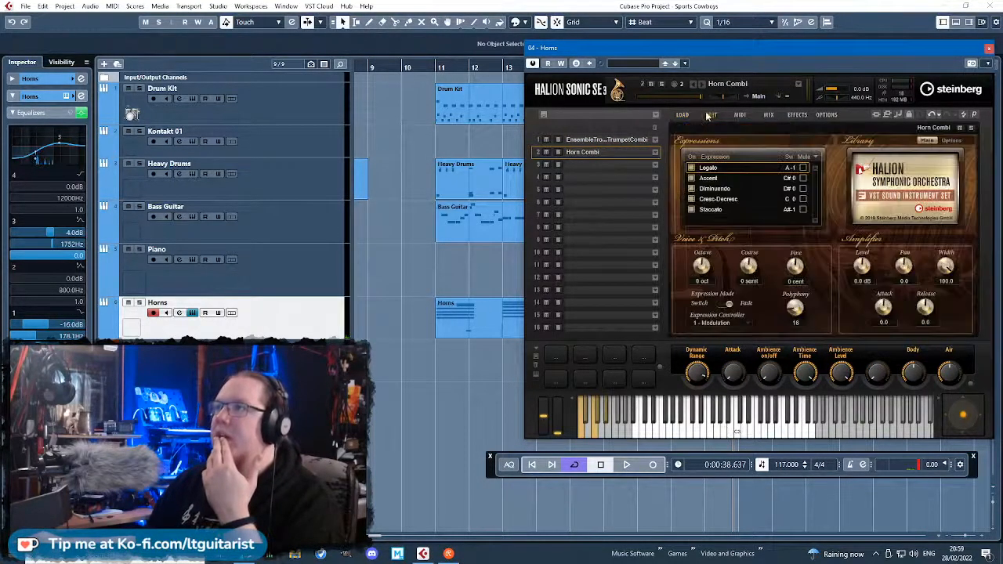
click(732, 322)
click(737, 341)
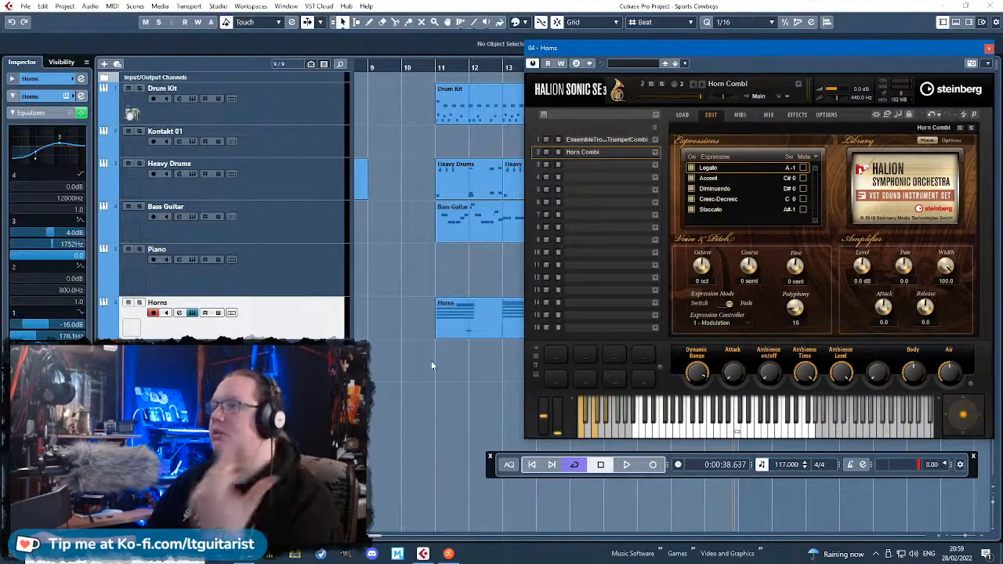
Close the instrument and copy the bar 11–16 Horns part onto the new MIDI track, routed to Horns channel 2.
click(989, 48)
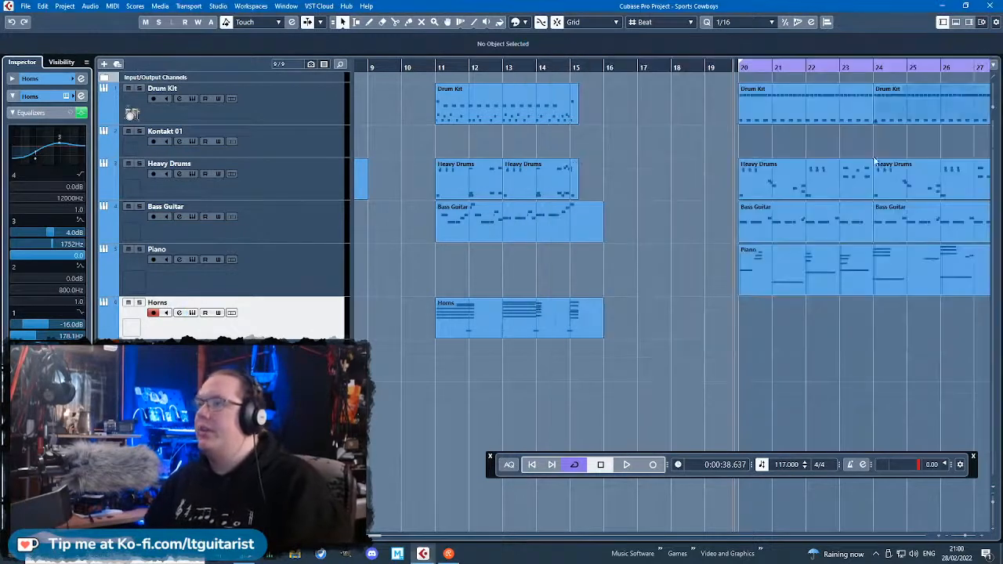
drag(627, 317, 459, 364)
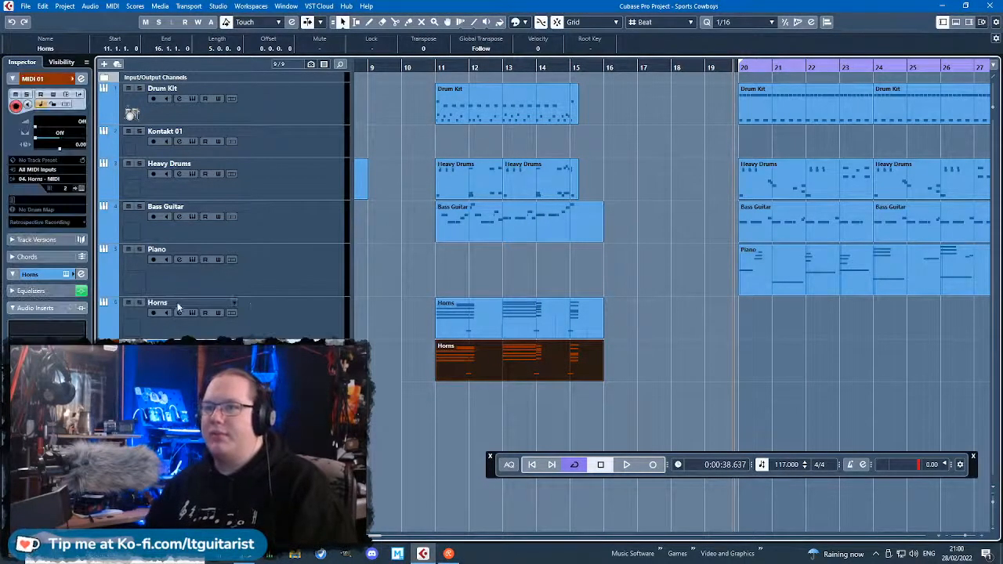
Replace the ensemble trombone and trumpet program in slot 1 of the Horns instrument with Horn Combi.
click(67, 96)
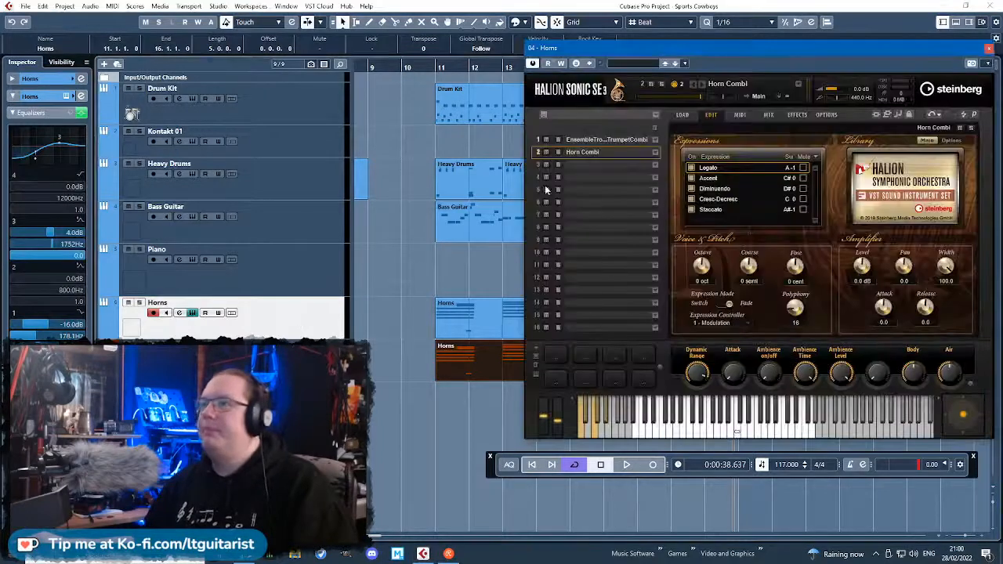
click(618, 140)
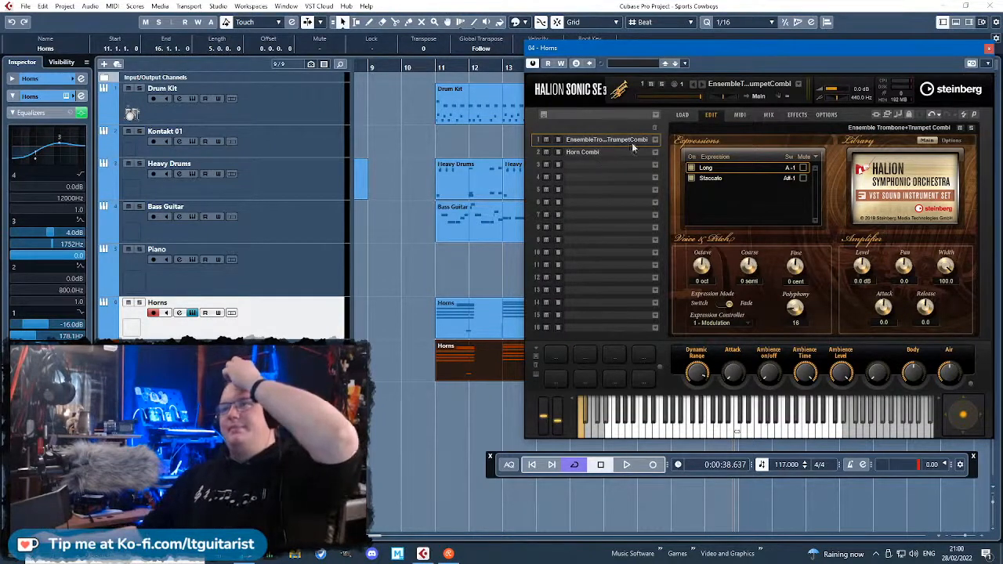
click(655, 142)
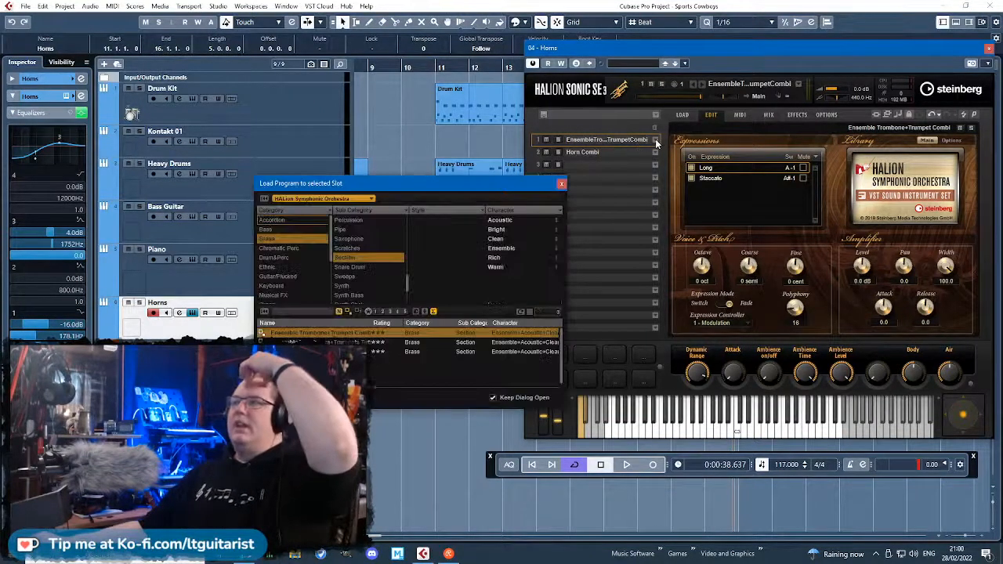
click(655, 141)
click(683, 116)
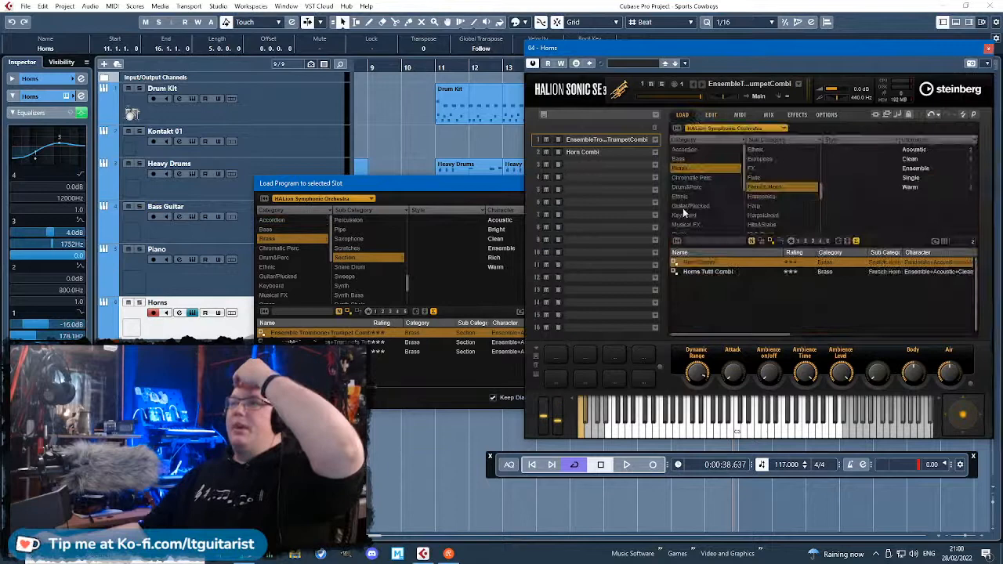
double_click(720, 261)
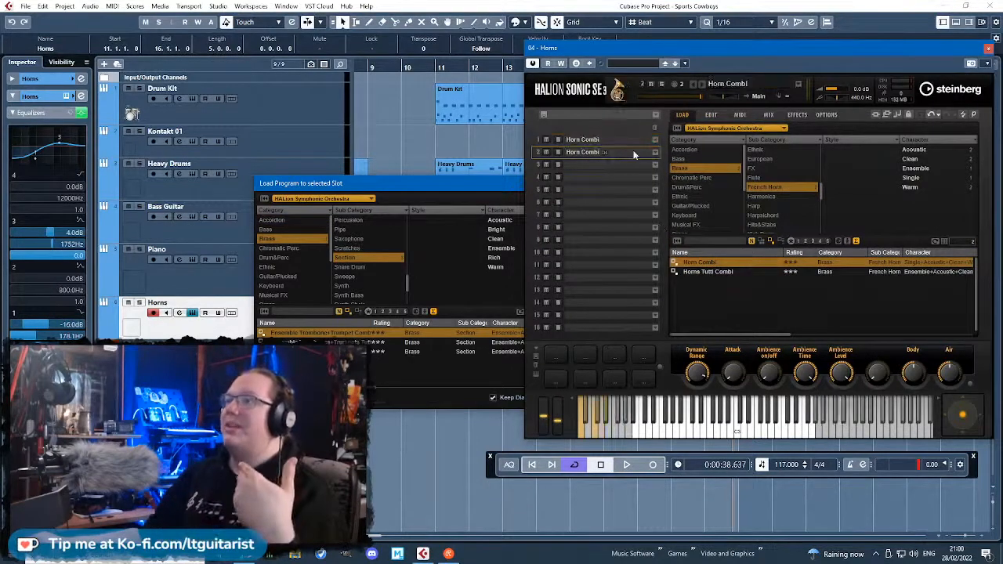
Load the Brass Trombone program Trombone Combi into slot 2 of the Horns instrument.
click(773, 189)
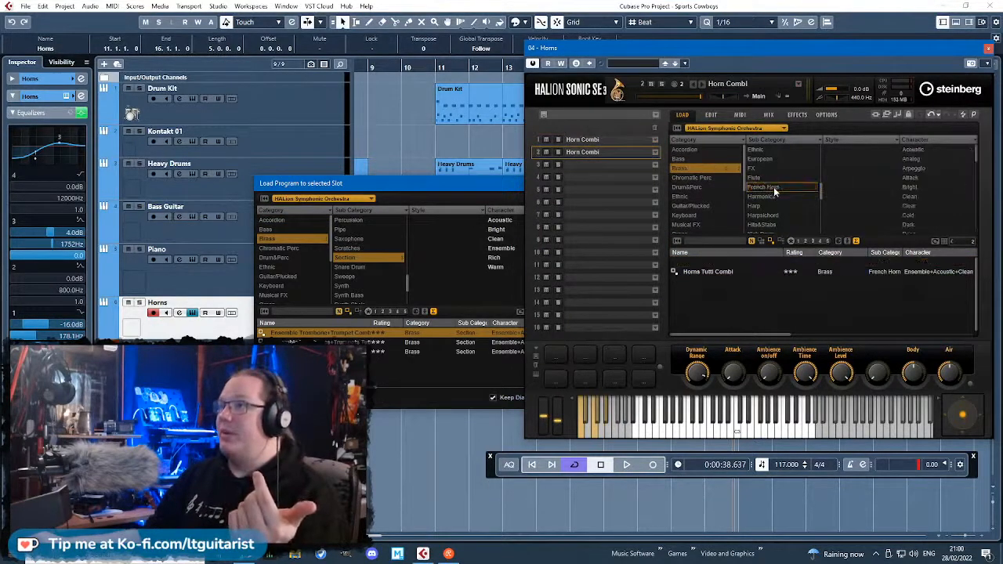
click(702, 168)
click(704, 149)
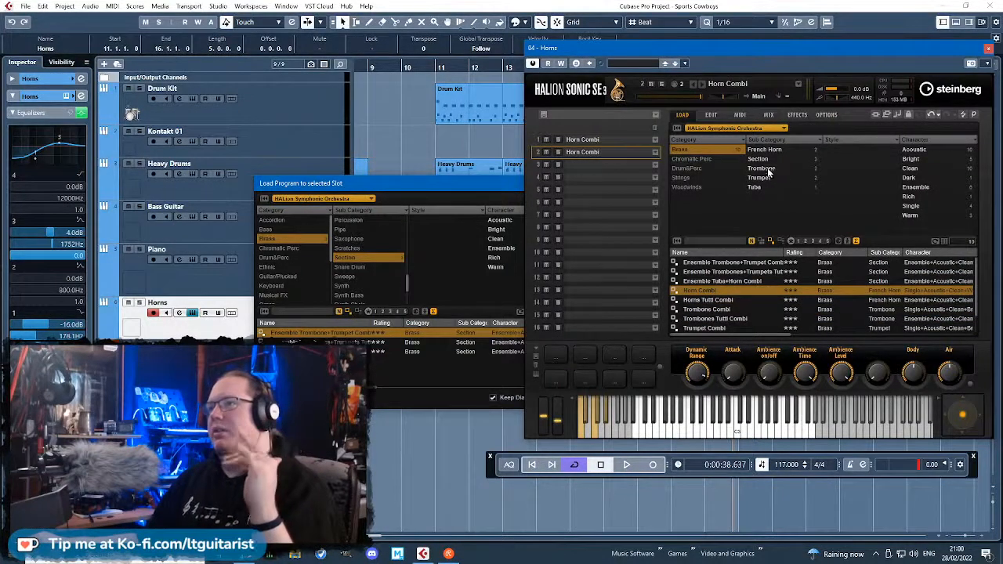
click(772, 168)
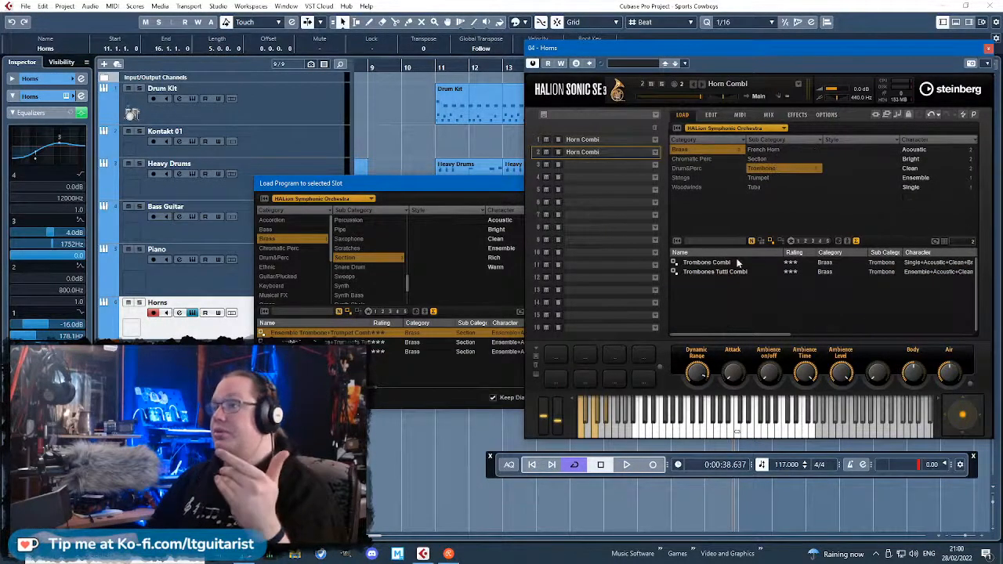
click(736, 264)
Load the Brass Trumpet program Trumpet Combi into slot 3 of the Horns instrument.
click(615, 163)
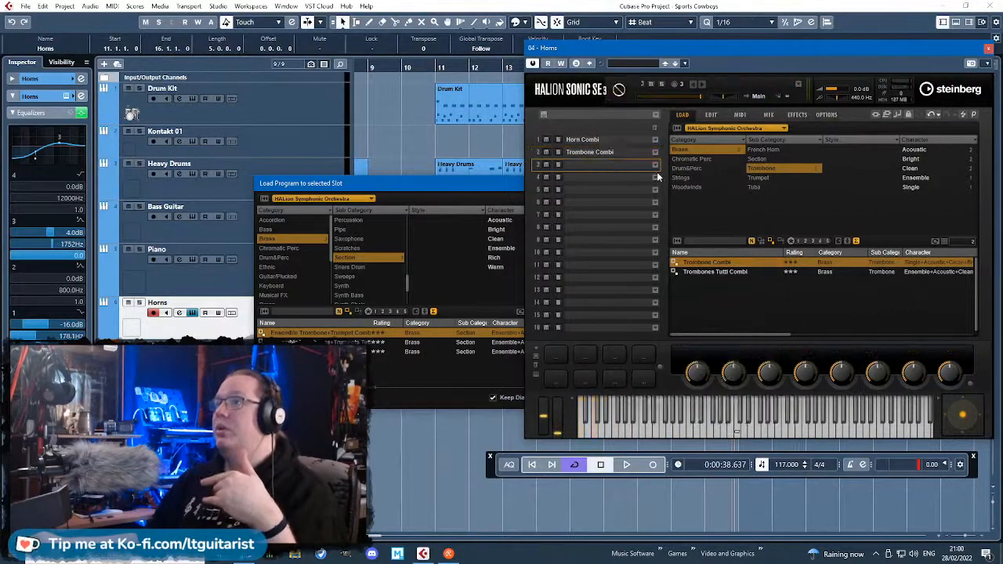
click(760, 178)
click(732, 263)
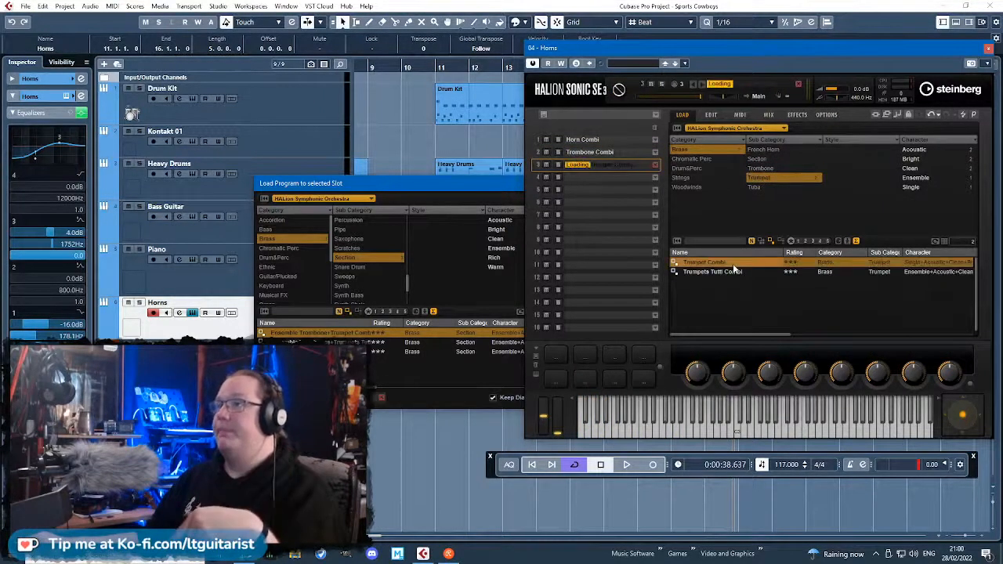
Review the expression settings of the trumpet, trombone and horn programs, and close the program browser and instrument.
click(711, 114)
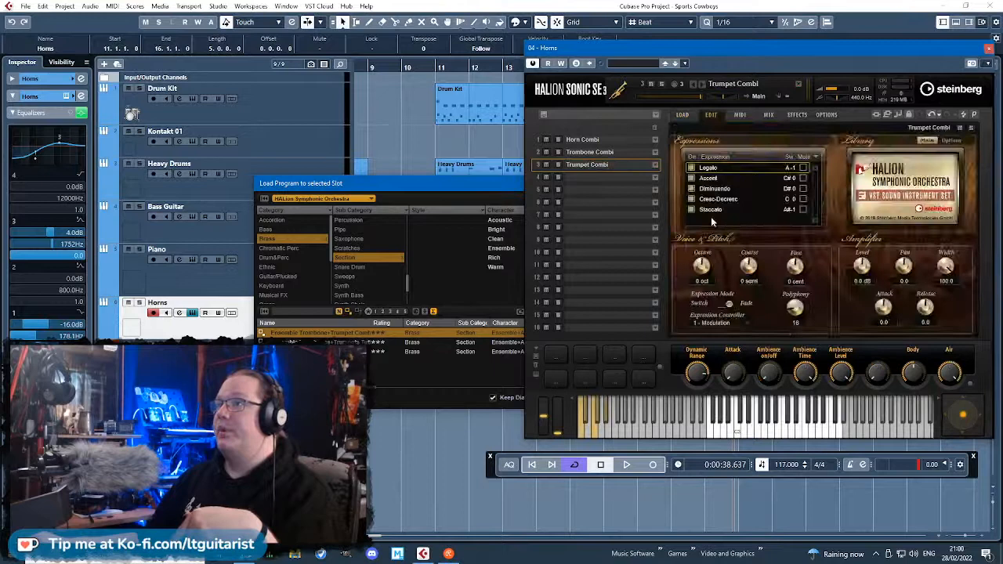
click(591, 154)
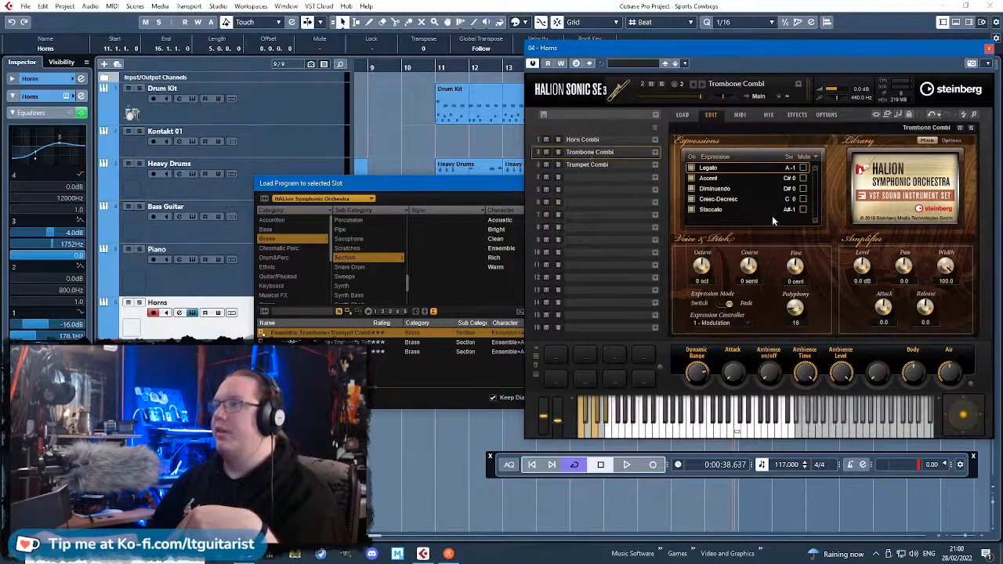
click(472, 187)
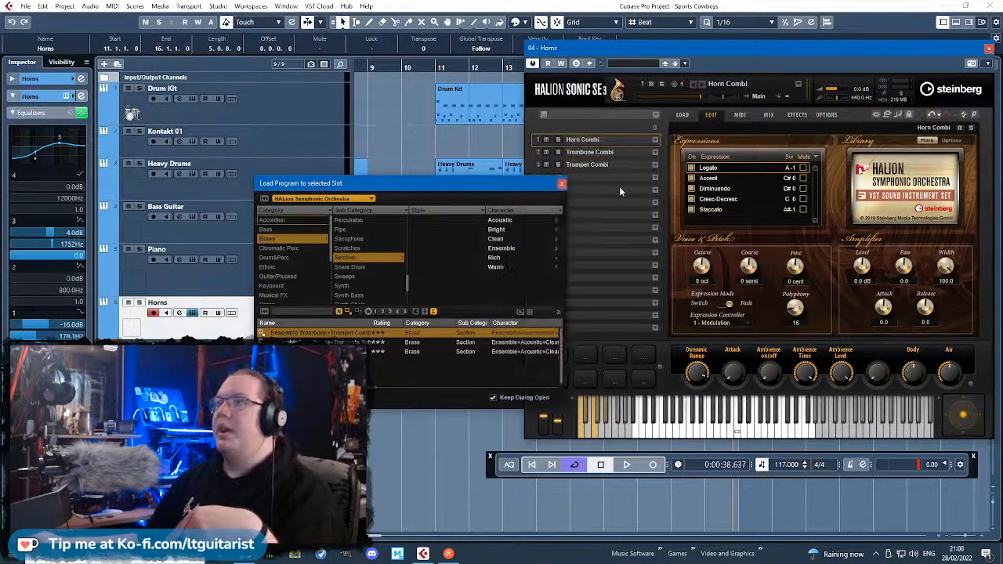
click(567, 185)
click(989, 48)
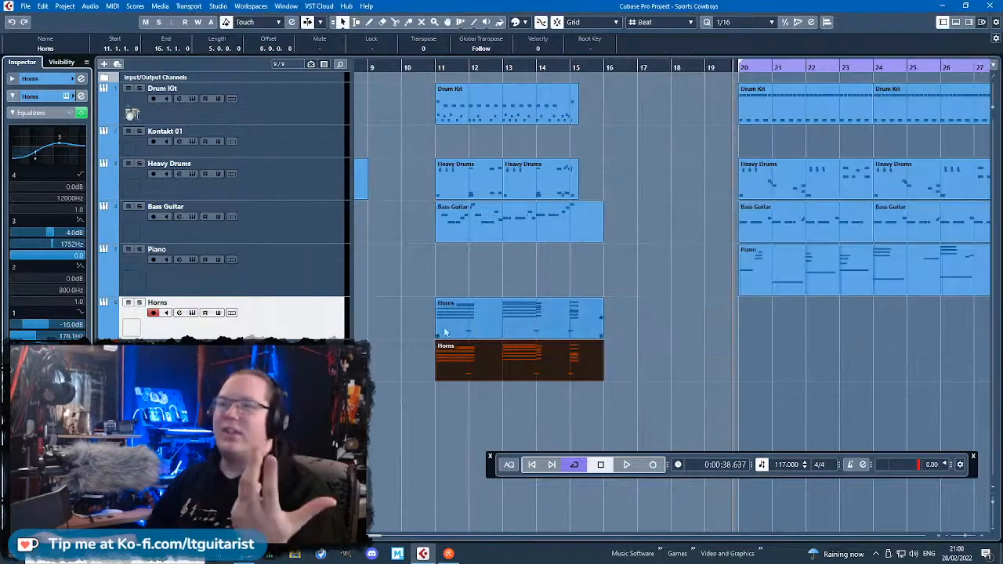
Duplicate the MIDI track with its Horns part, name the copy Trumpet and route it to Horns channel 3.
right_click(299, 156)
click(373, 191)
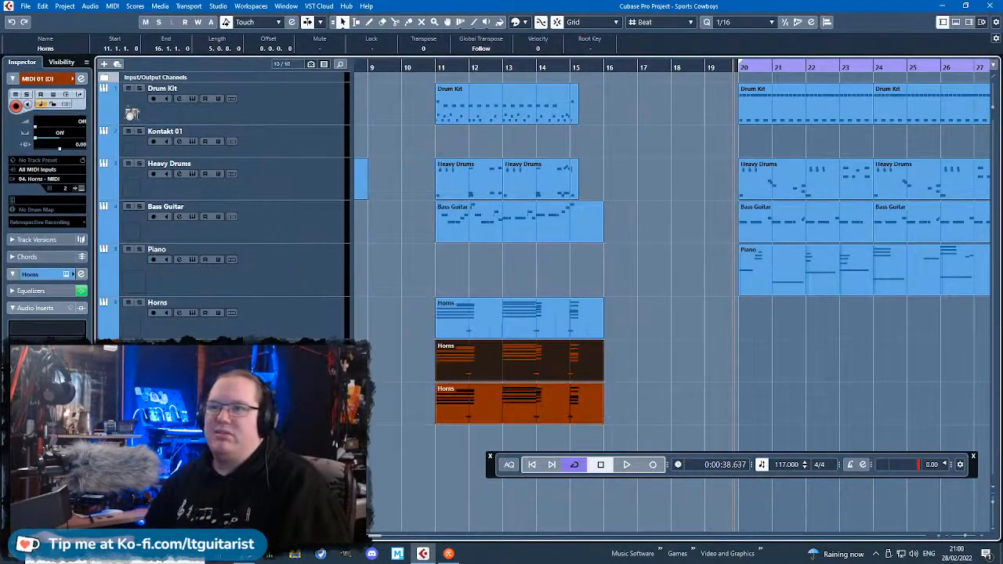
click(189, 403)
click(223, 265)
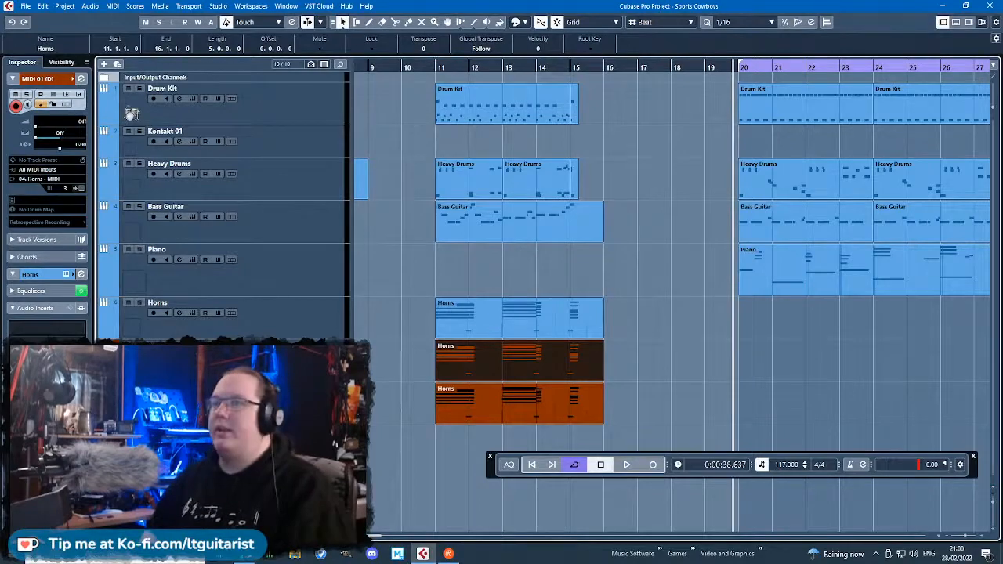
Open the Trumpet track's part in the Key Editor and delete its low notes from B2 downwards.
scroll(382, 328, up, 2)
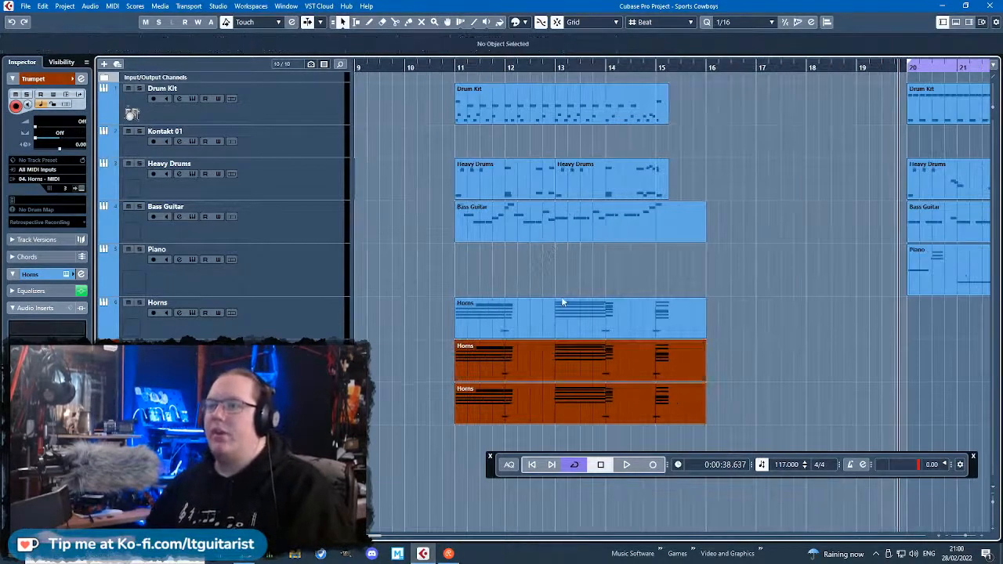
double_click(543, 391)
scroll(436, 268, down, 5)
scroll(384, 300, up, 4)
scroll(400, 294, down, 3)
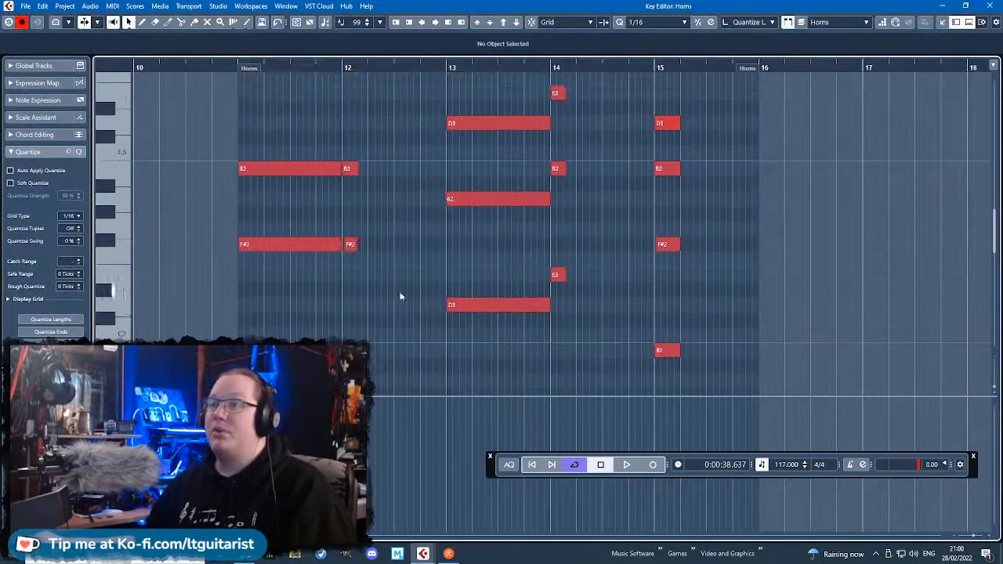
drag(723, 298, 226, 96)
key(Delete)
Try the Trumpet part's B3 notes in bars 11–12 in lower octaves and bring them back to B3.
scroll(350, 289, up, 4)
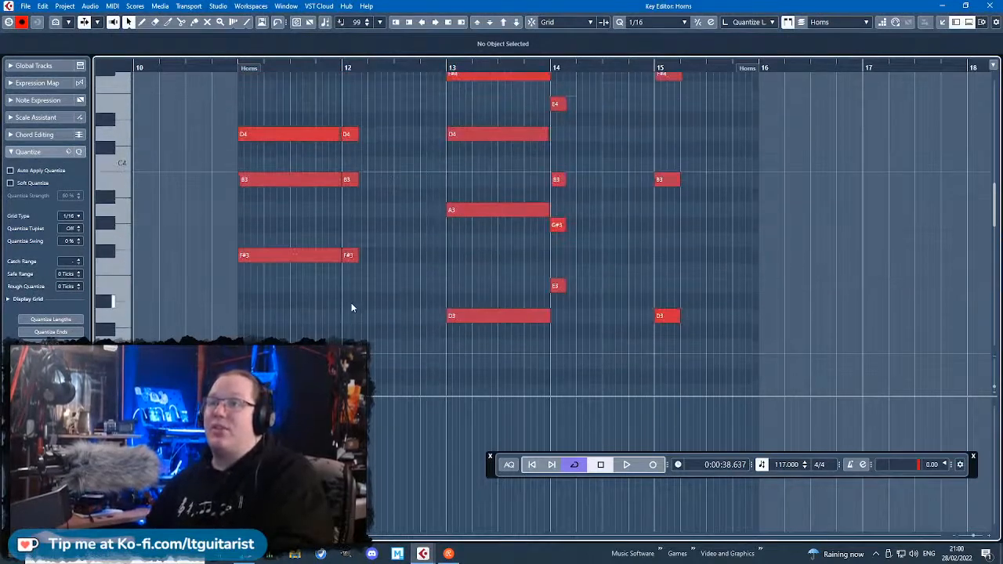
click(262, 141)
shift+click(350, 141)
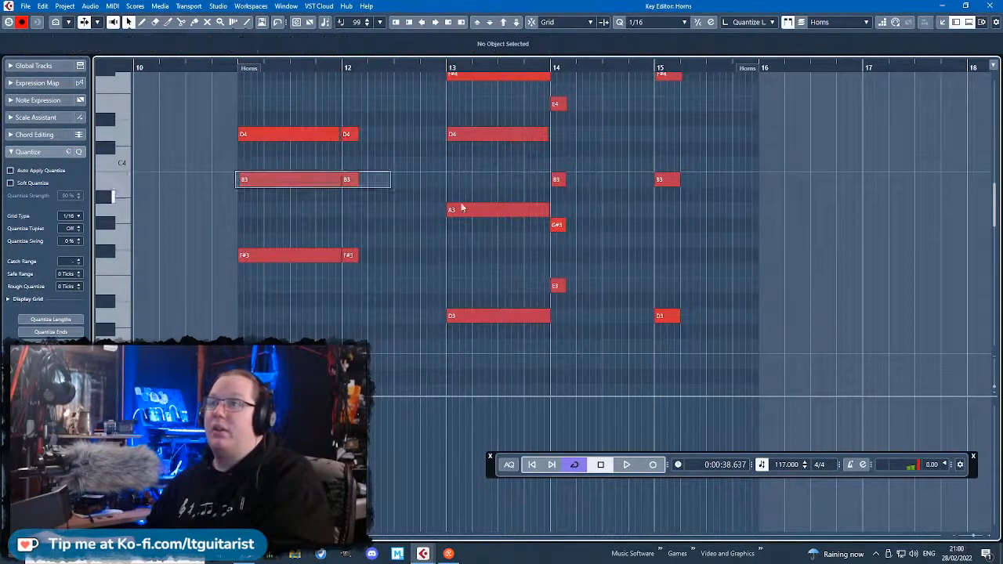
click(292, 181)
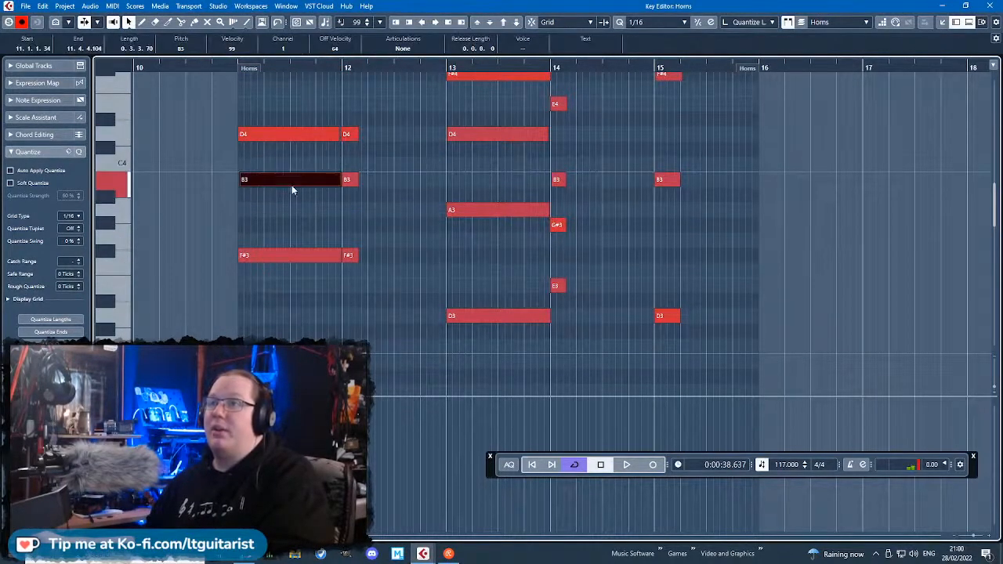
click(259, 257)
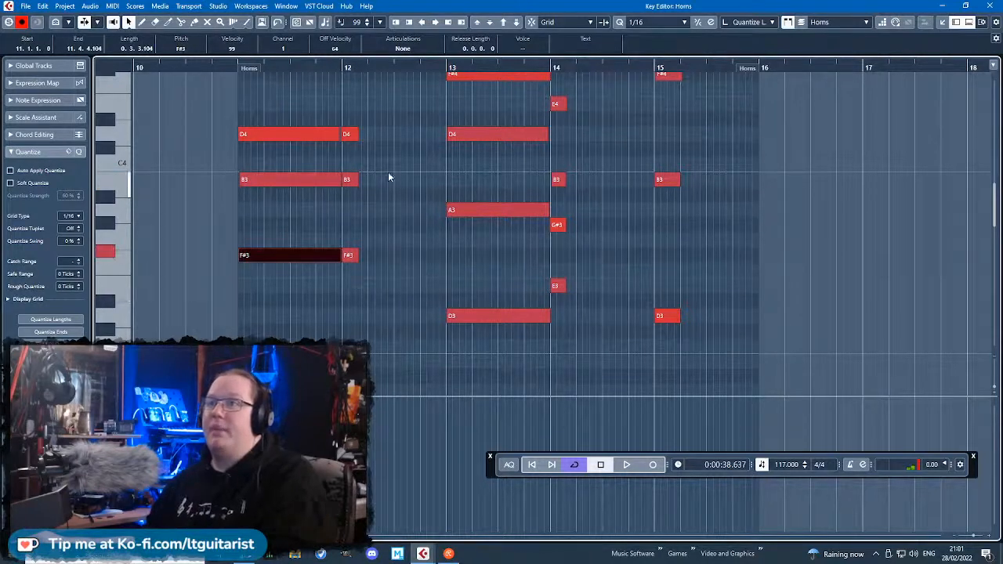
click(289, 179)
key(Delete)
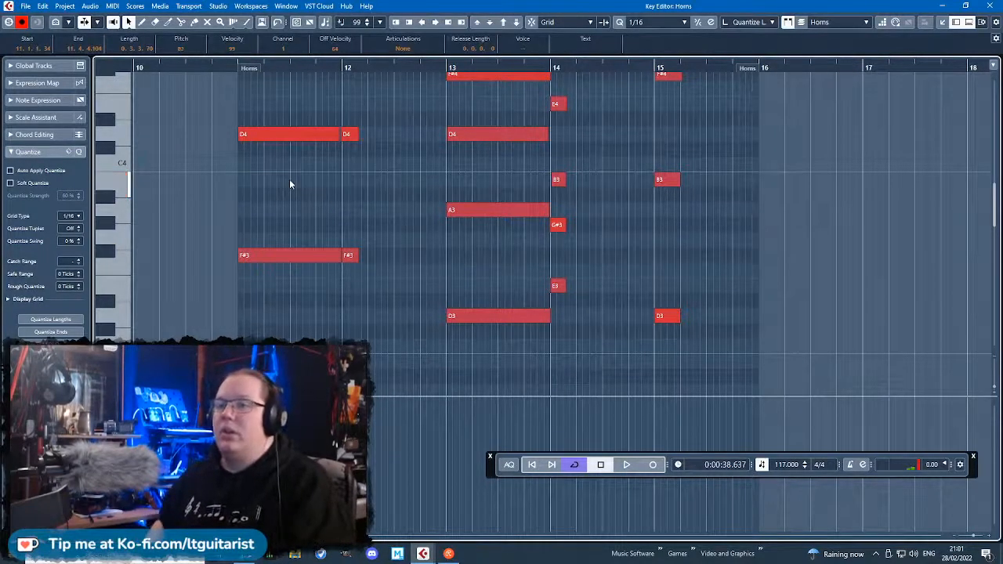
scroll(291, 184, down, 3)
key(shift+Up)
scroll(289, 184, up, 2)
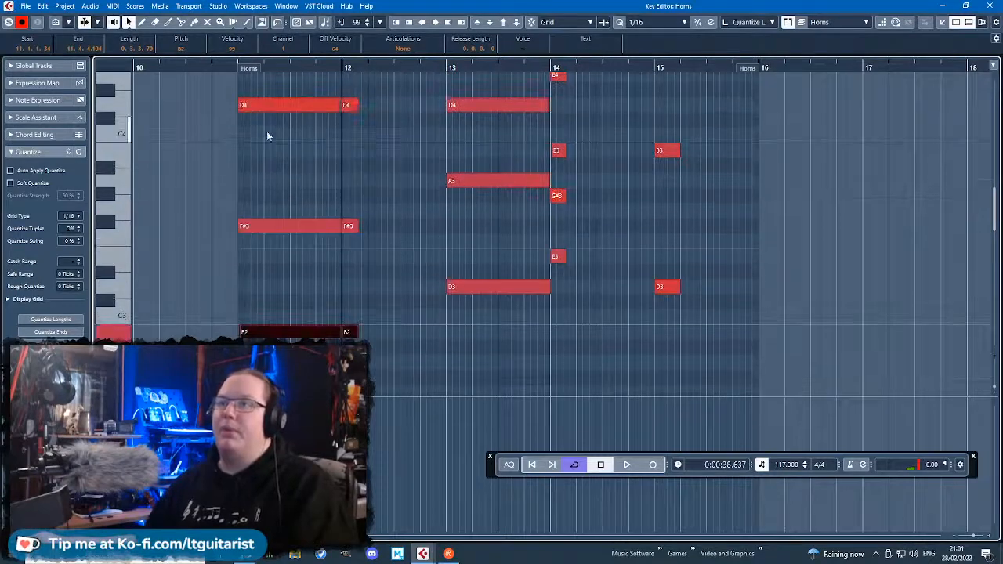
click(268, 110)
drag(198, 269, 359, 344)
key(shift+Up)
scroll(408, 347, up, 3)
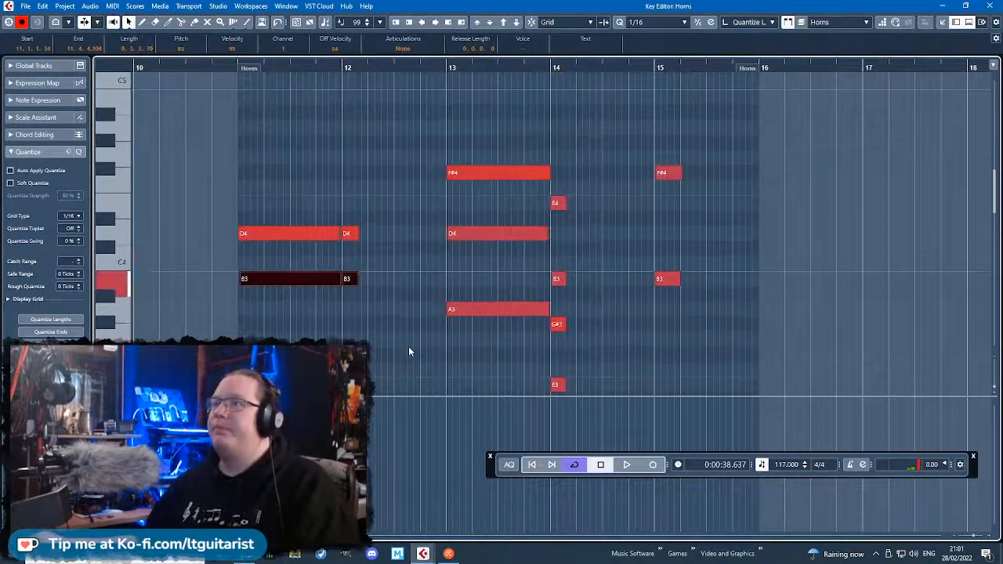
Delete the F#3 notes in bars 11 and 12 of the Trumpet part.
scroll(409, 346, down, 1)
click(272, 169)
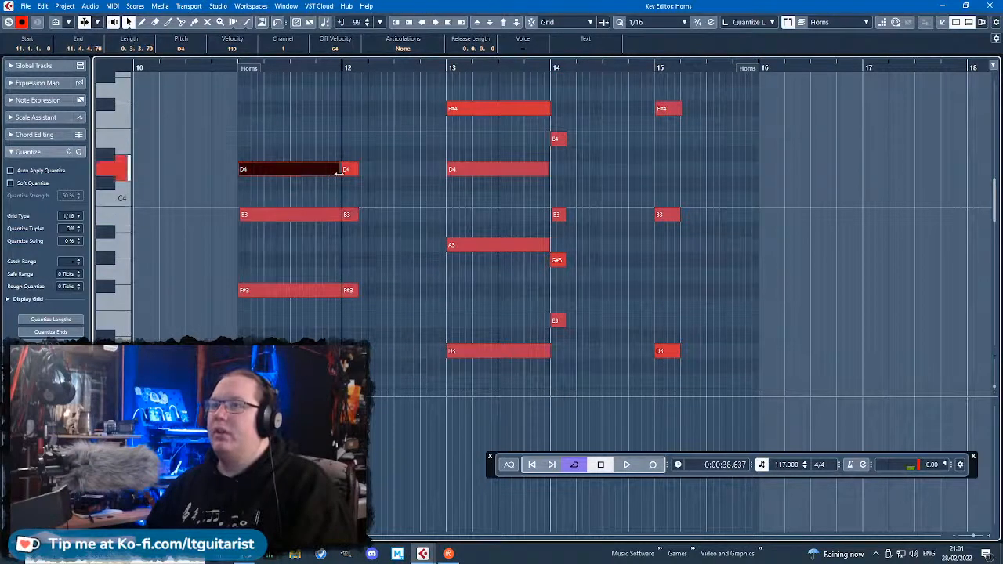
drag(393, 263, 258, 329)
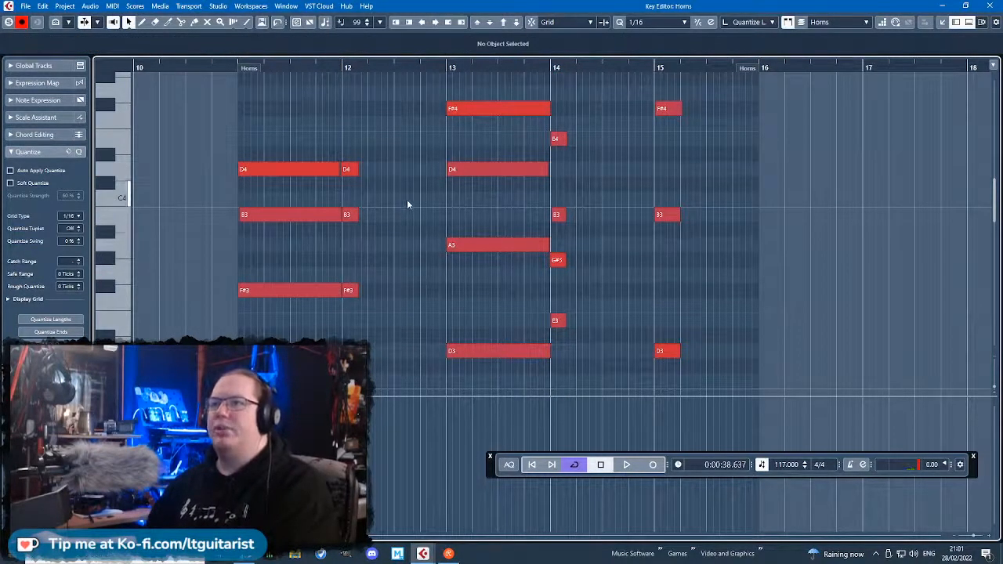
drag(393, 265, 263, 335)
key(Delete)
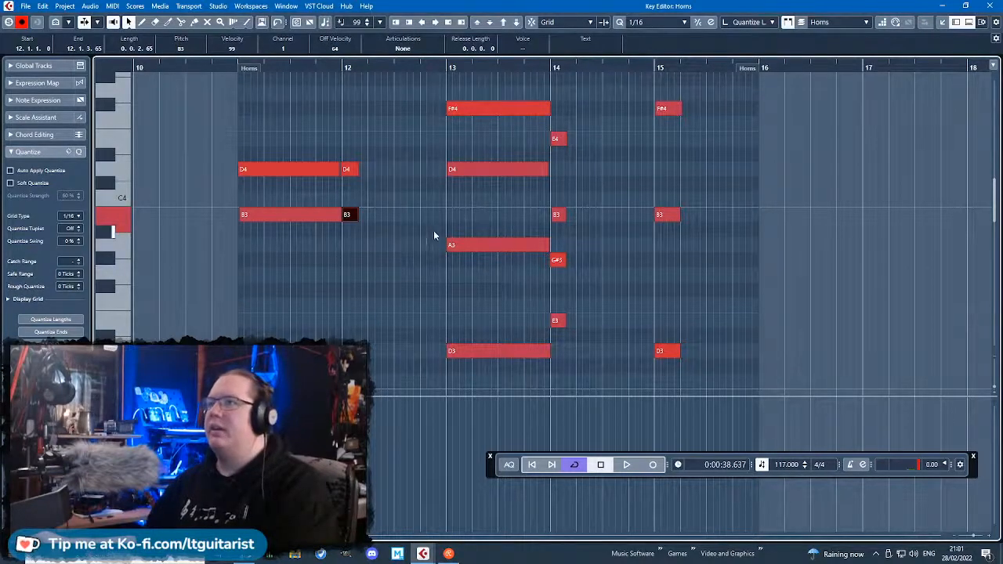
Delete the lower notes in bars 13–15, keeping F#4 and D4, E4 and B3, and F#4 and B3.
key(Right)
key(Right)
key(Right)
key(Right)
key(Right)
key(Right)
key(Right)
key(Right)
scroll(647, 318, up, 3)
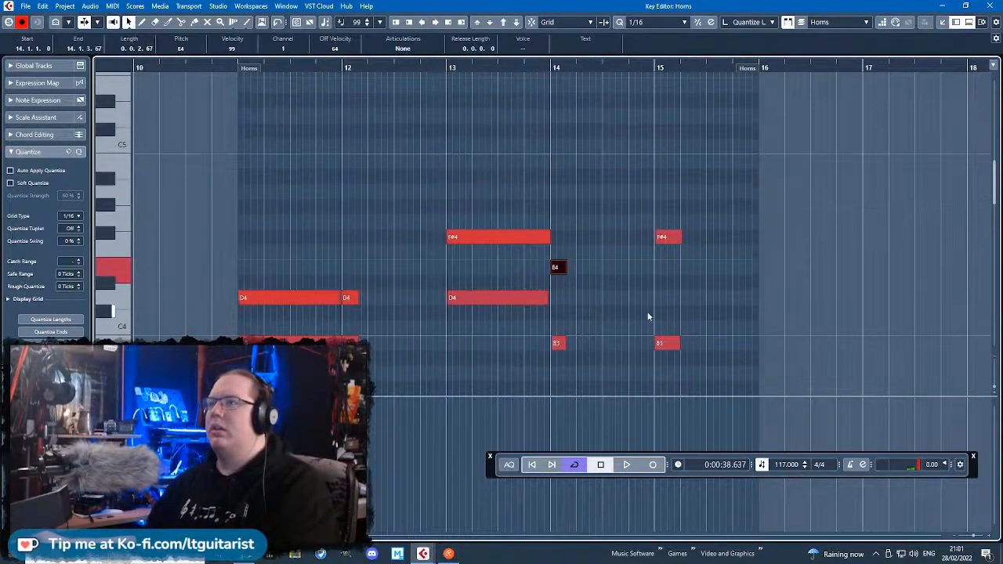
scroll(648, 315, down, 2)
drag(631, 270, 696, 371)
key(Delete)
scroll(675, 340, down, 2)
scroll(672, 337, up, 3)
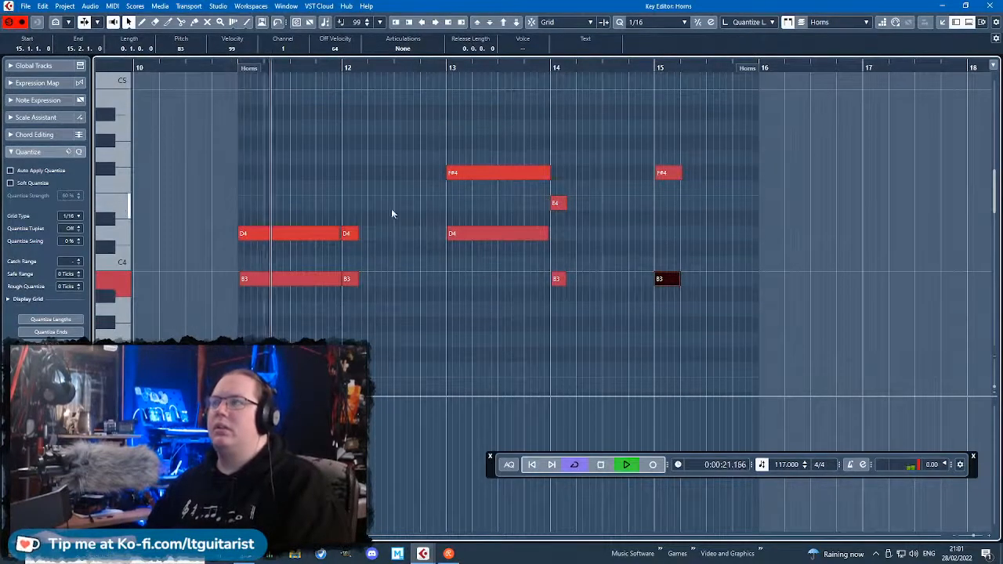
Play back the reduced Trumpet part and check the short D4 and B3 notes at bar 12.
ctrl+scroll(384, 210, up, 2)
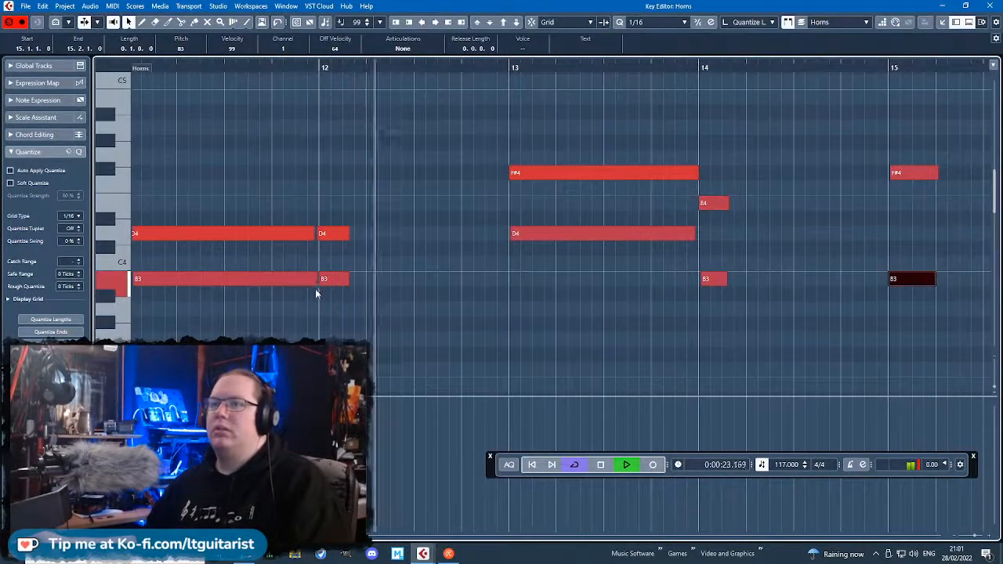
drag(335, 326, 339, 222)
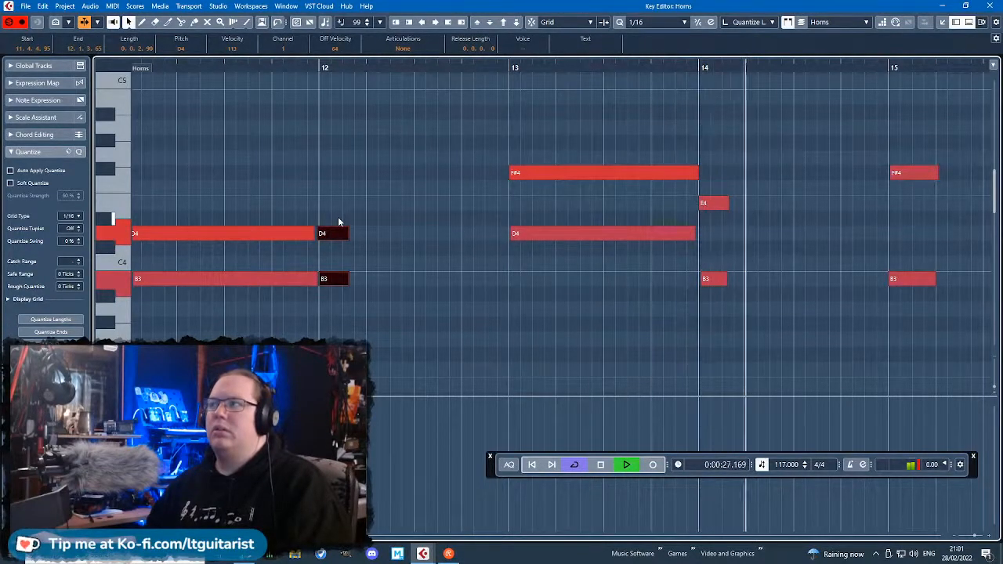
scroll(338, 224, down, 2)
scroll(381, 240, up, 2)
key(space)
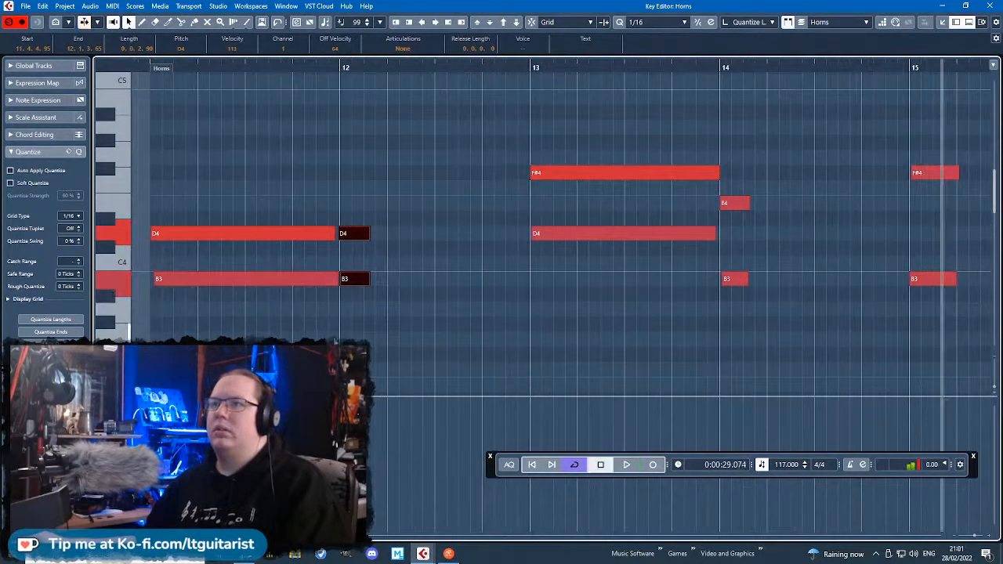
Show CC 1 (Modulation) in the controller lane and raise its curve near bar 12.
click(112, 404)
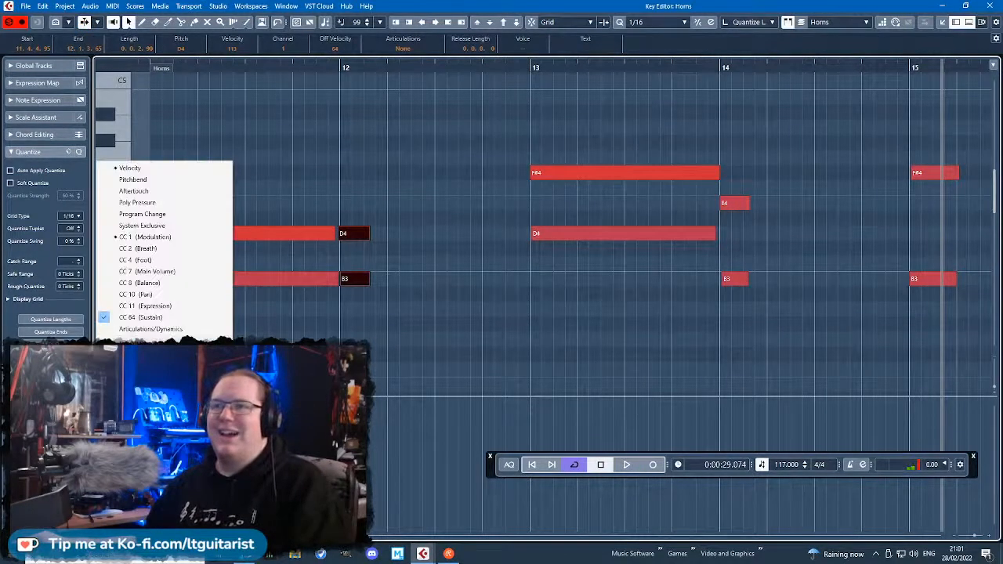
click(599, 358)
click(113, 403)
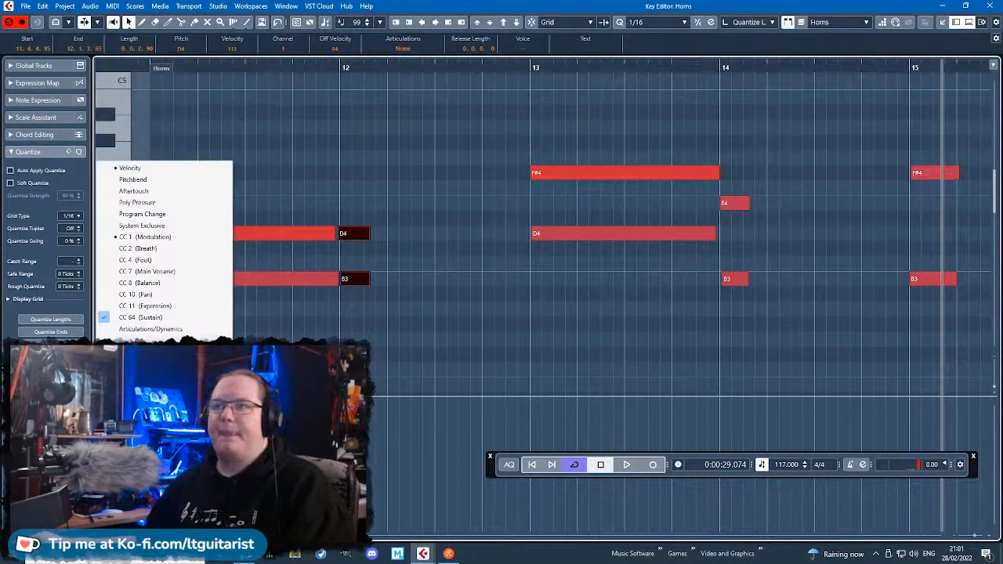
click(197, 237)
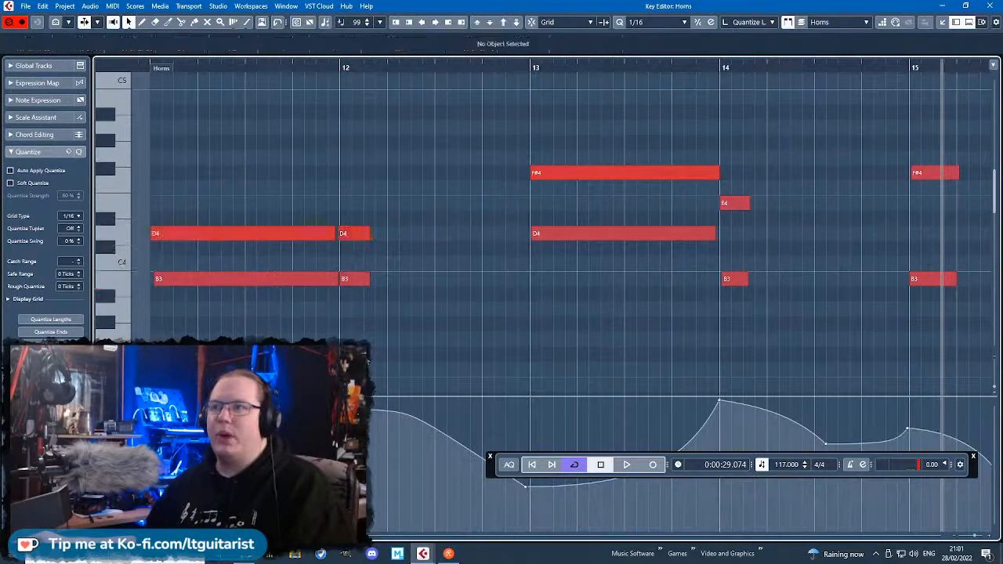
key(Delete)
drag(340, 409, 340, 398)
Replace the short D4 and B3 notes at bar 12 by extending the long bar 11 notes over them.
drag(345, 296, 351, 234)
click(164, 87)
drag(147, 66, 147, 73)
key(space)
drag(370, 213, 349, 287)
drag(357, 237, 368, 235)
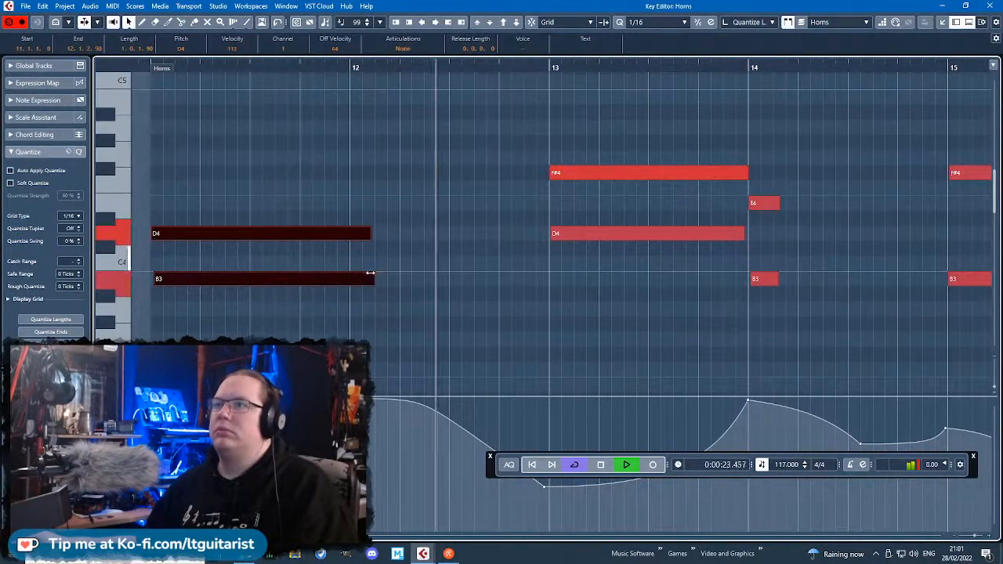
drag(373, 278, 367, 279)
click(431, 304)
Trim the end of the bar 13 F#4 slightly, close the Key Editor and stop playback.
scroll(755, 319, right, 3)
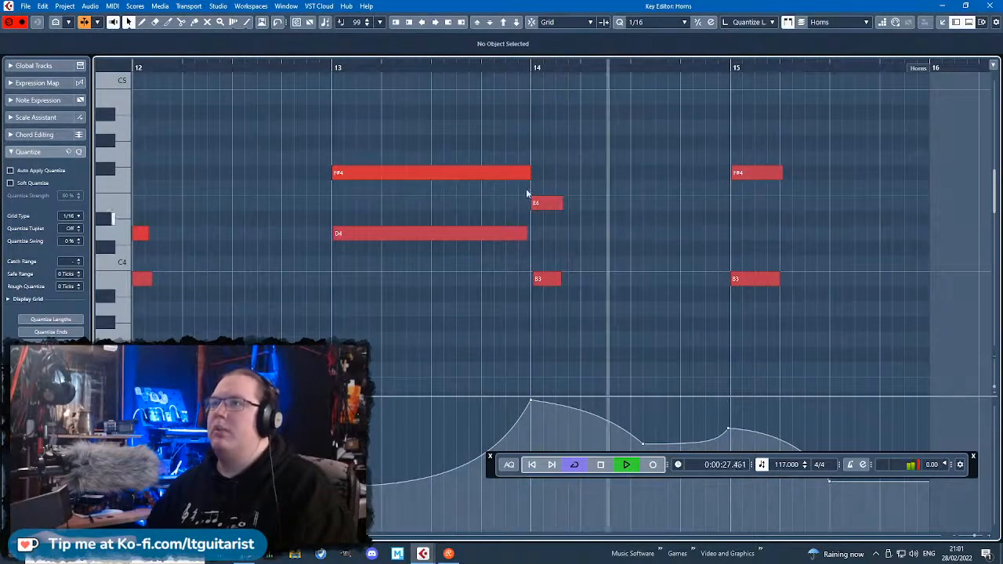
drag(530, 173, 527, 172)
scroll(470, 255, down, 4)
scroll(400, 282, down, 3)
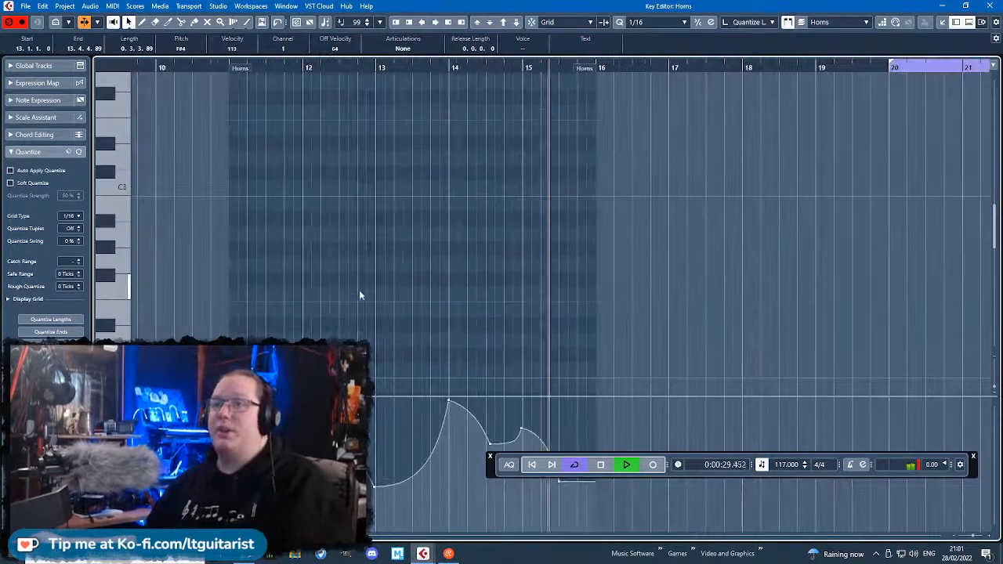
scroll(355, 306, down, 4)
scroll(337, 313, down, 6)
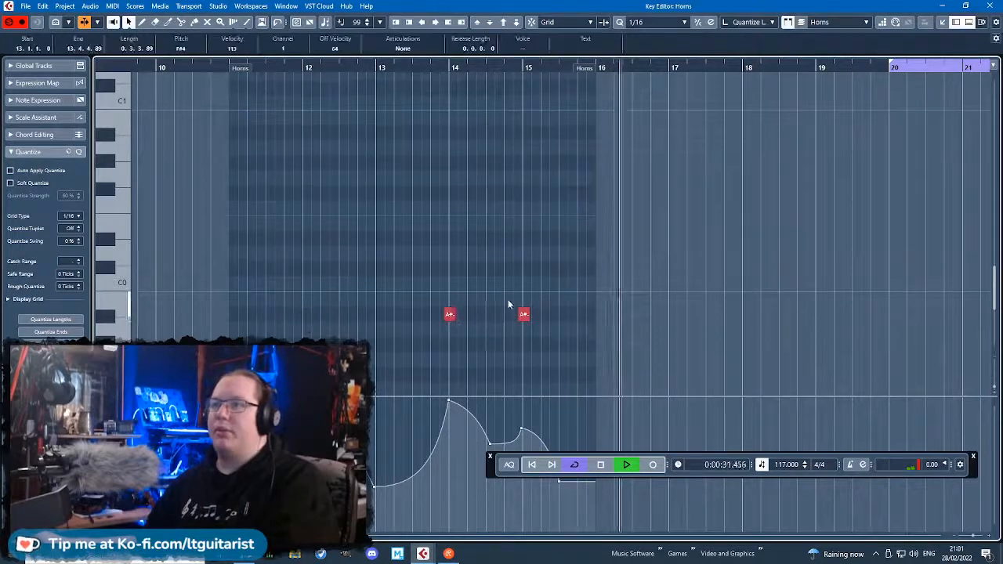
click(990, 5)
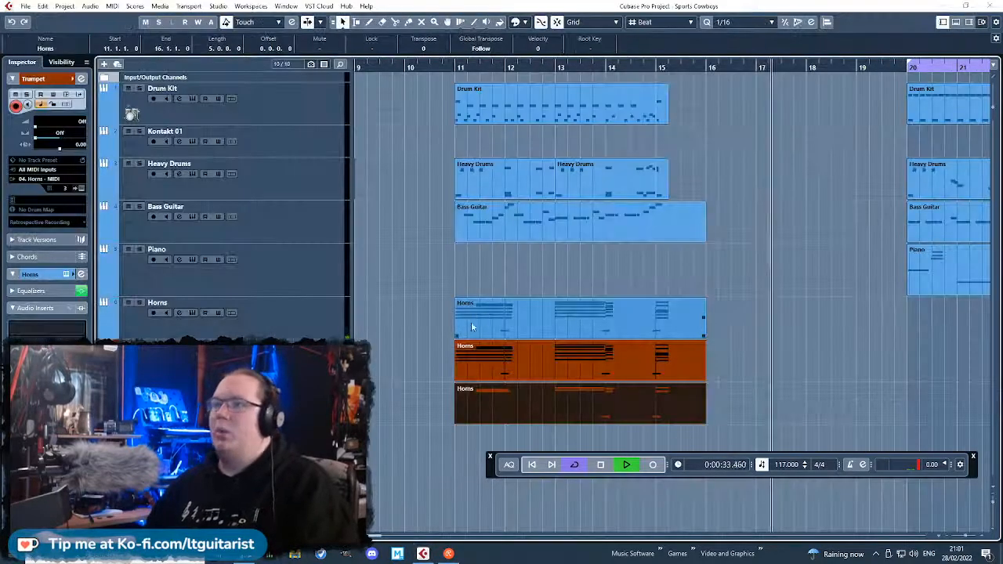
key(space)
Open the middle Horns part in the Key Editor and delete its upper notes down to F#3 in bars 11–12 and G#3 in bars 13–14.
click(524, 339)
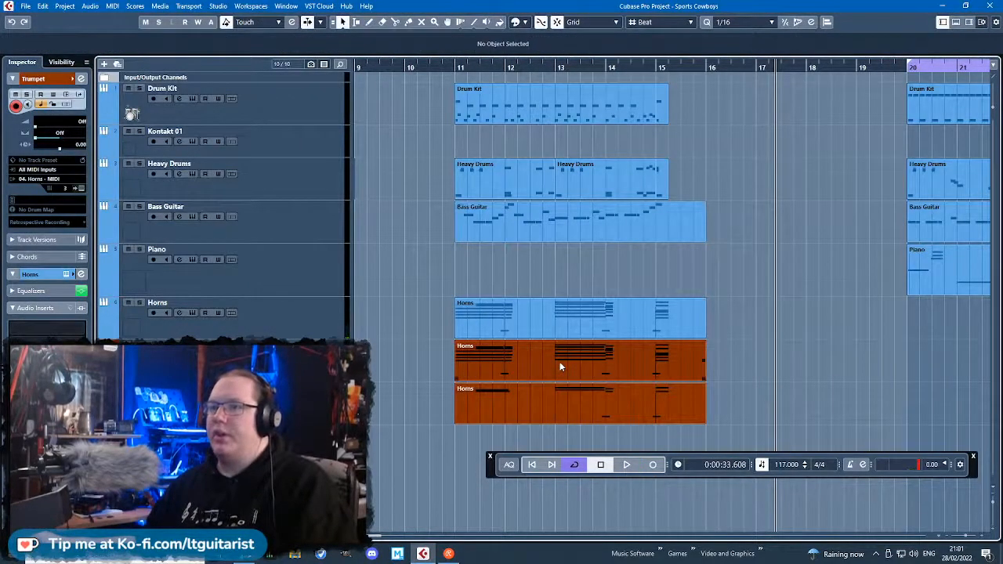
double_click(559, 364)
scroll(174, 268, up, 1)
scroll(302, 257, left, 2)
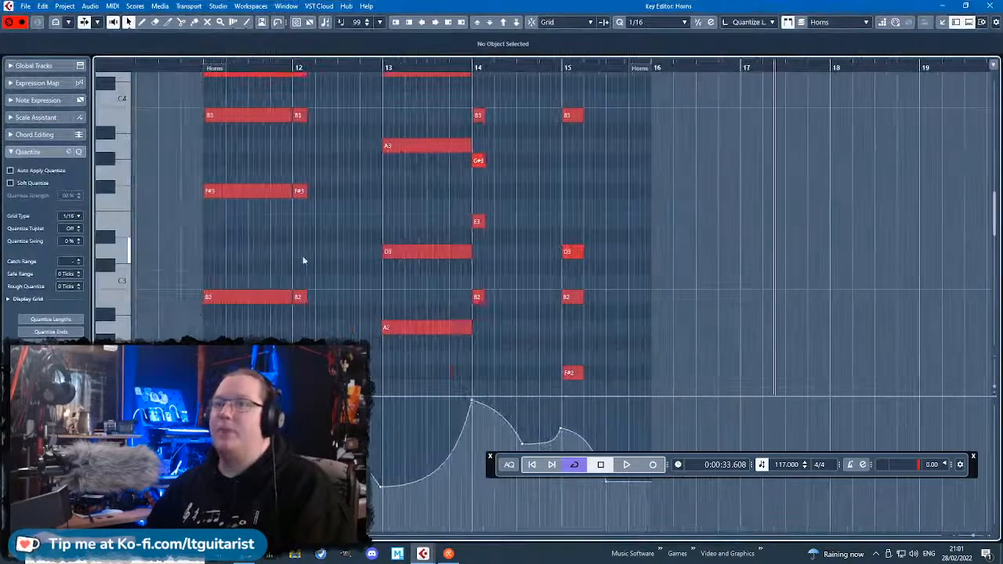
scroll(302, 257, up, 2)
drag(201, 89, 337, 256)
key(Delete)
drag(366, 293, 505, 142)
key(Delete)
scroll(658, 279, down, 3)
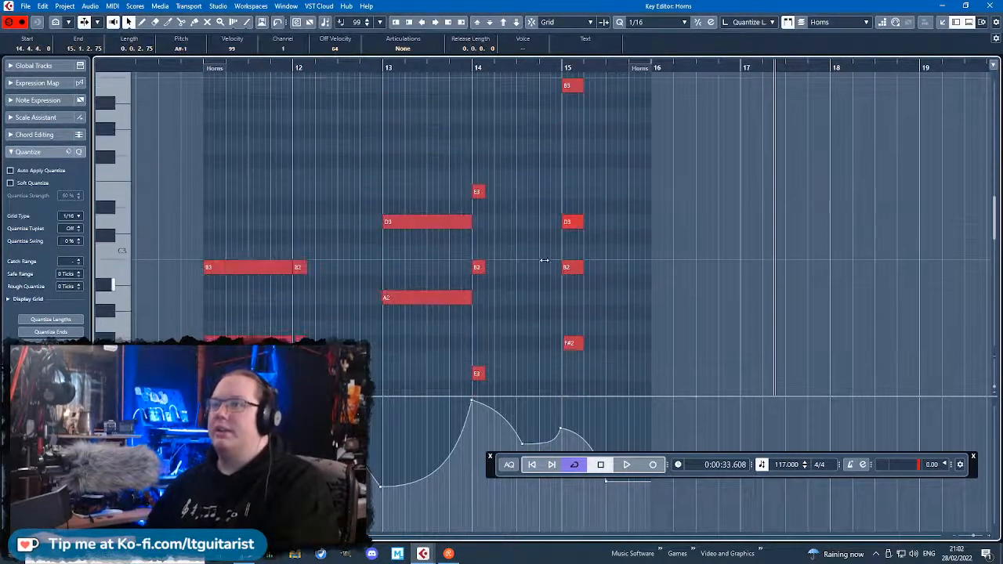
Audition the low F#2 and B1 notes in bars 11–12 of the middle Horns part.
scroll(464, 335, down, 3)
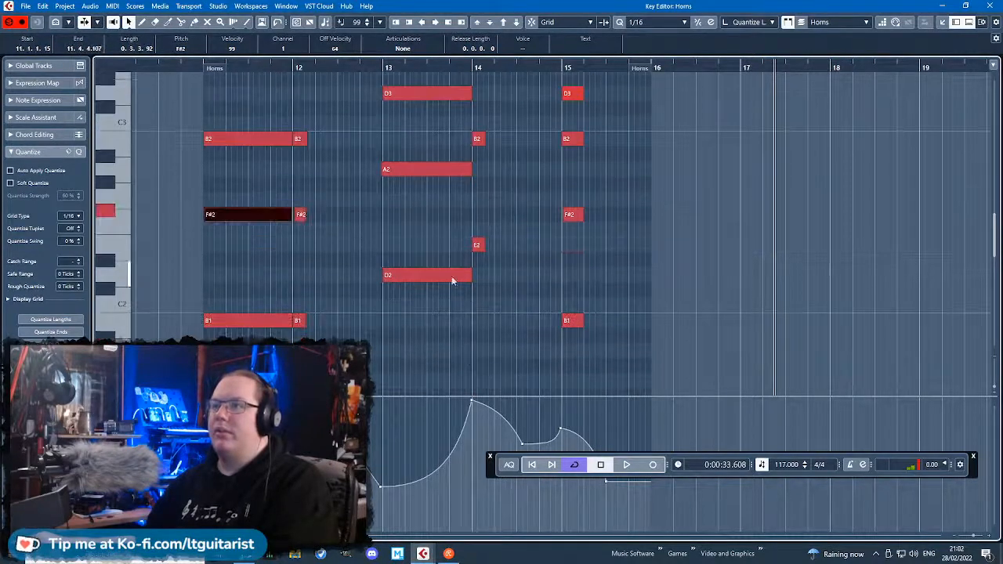
click(249, 320)
drag(303, 321, 299, 321)
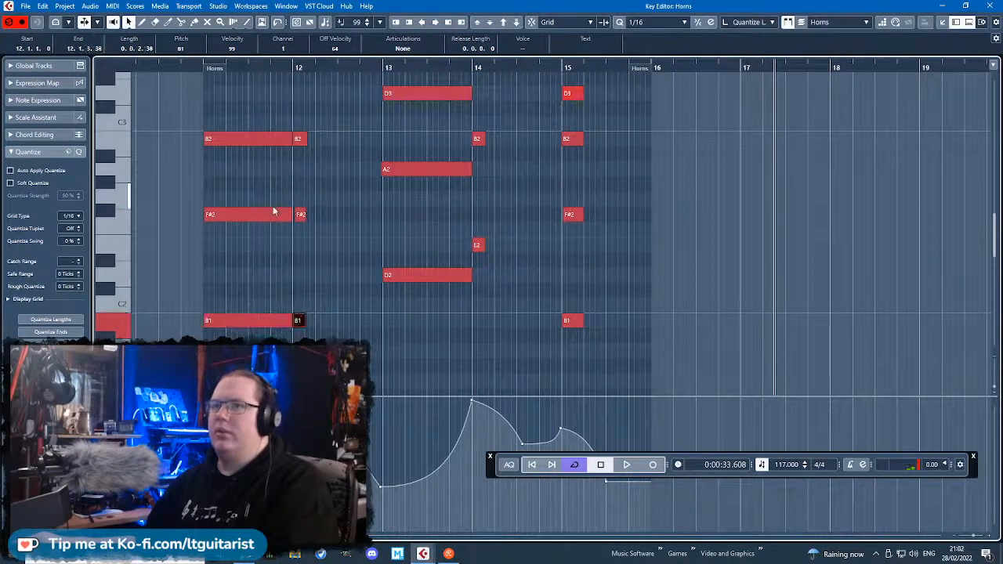
click(302, 214)
drag(201, 297, 345, 340)
key(Delete)
drag(519, 340, 428, 251)
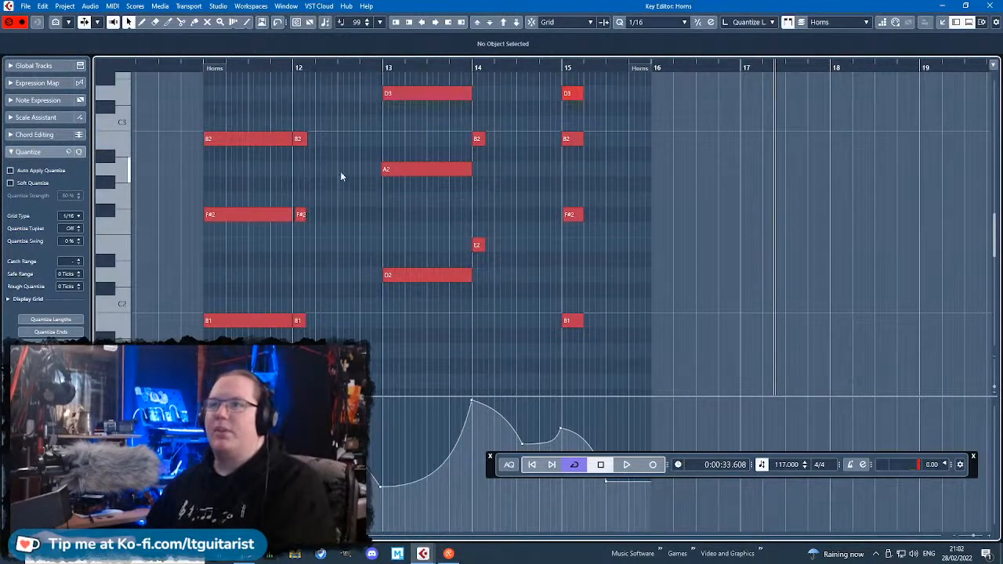
Try the B2 notes of bars 11–12 in other octaves.
drag(323, 119, 250, 154)
key(shift+Down)
key(shift+Down)
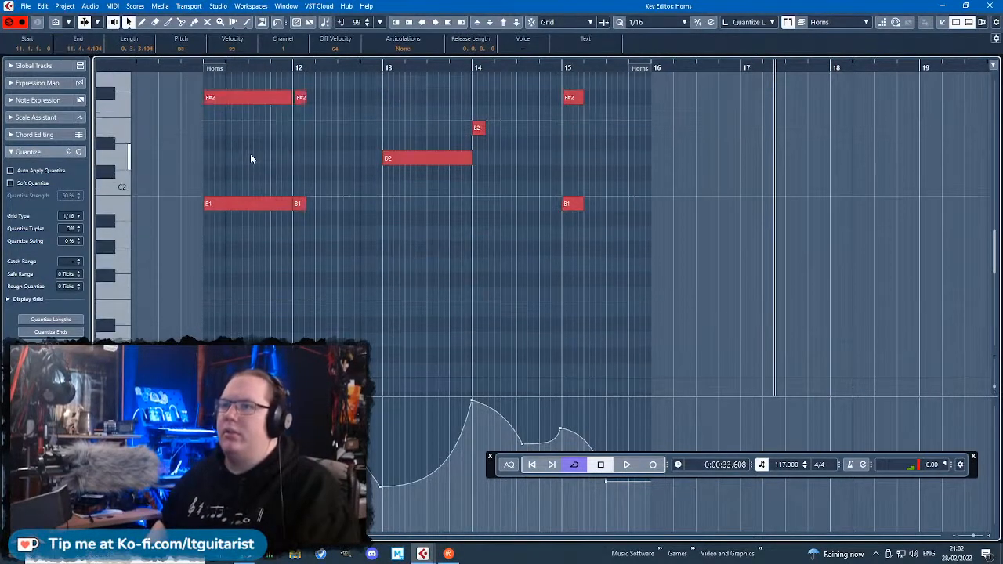
key(shift+Up)
key(shift+Up)
key(shift+Down)
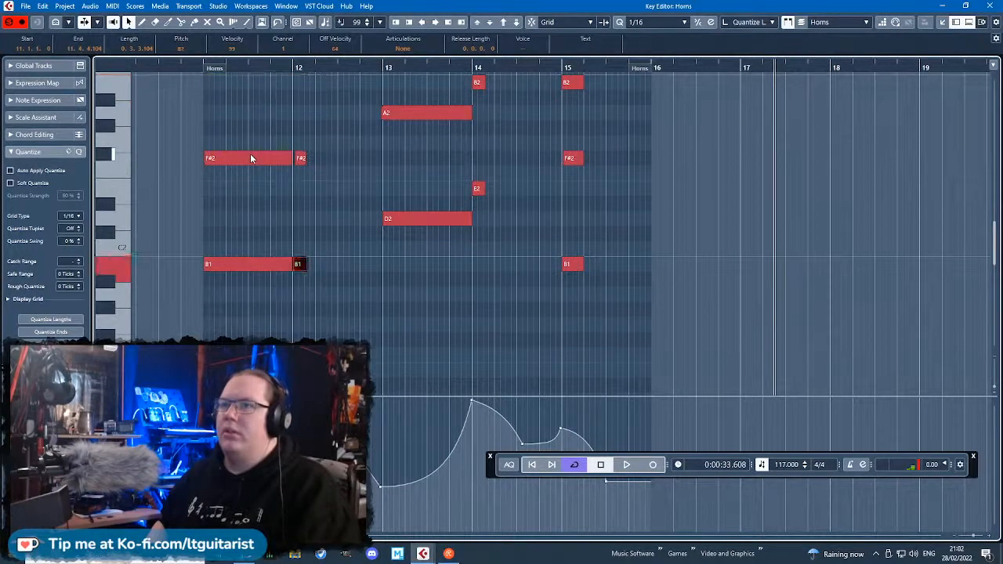
key(shift+Up)
Delete the B2 notes in bars 11–12, the D3 in bar 13 and the E3 in bar 14.
drag(318, 124, 180, 61)
key(Delete)
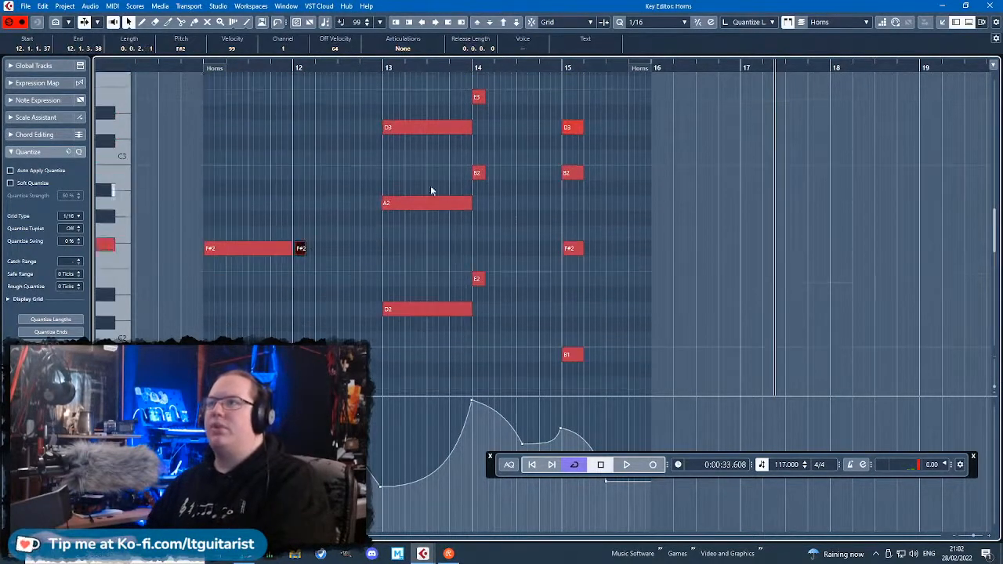
drag(428, 153, 492, 86)
key(Delete)
scroll(519, 160, up, 1)
scroll(564, 188, down, 2)
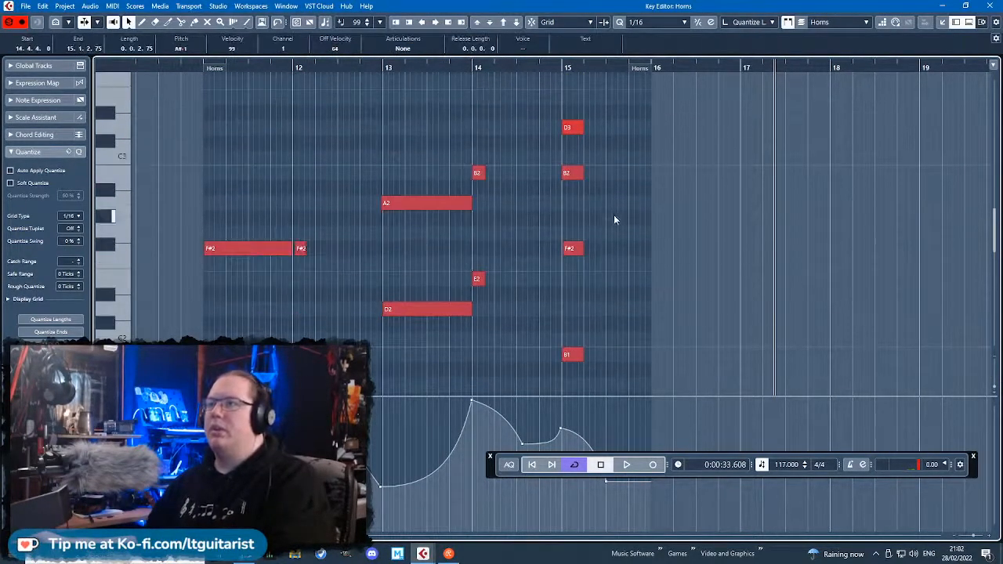
Delete the B3, D3 and B2 notes in bar 15, keeping only F#2 and B1.
scroll(613, 227, up, 2)
drag(617, 192, 549, 71)
key(Delete)
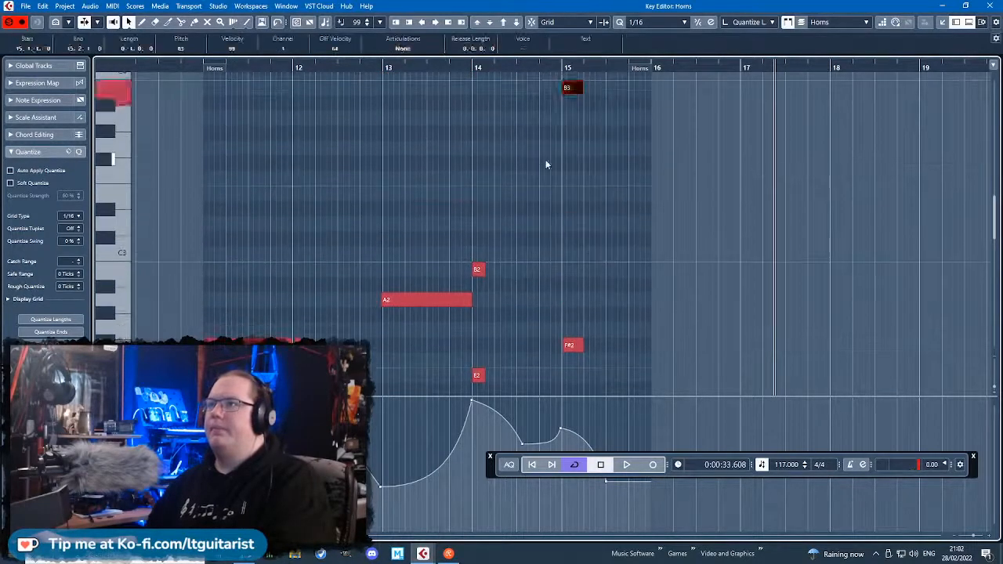
key(Delete)
scroll(565, 170, up, 1)
scroll(567, 170, down, 3)
ctrl+scroll(567, 170, up, 3)
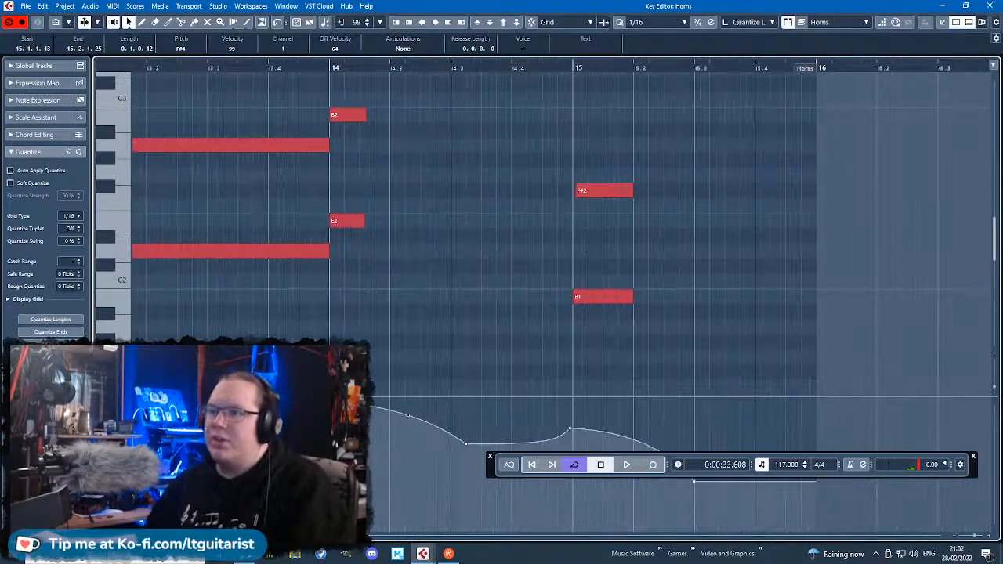
Set the modulation point at bar 14 to 113 and nudge the bar 15 point in the middle Horns part.
click(373, 422)
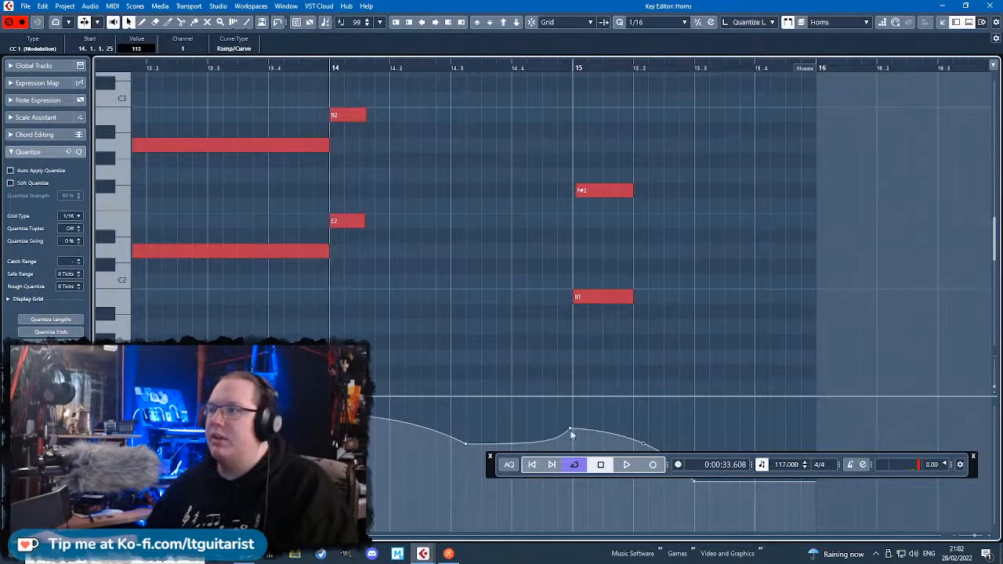
drag(572, 430, 569, 428)
ctrl+scroll(596, 393, down, 6)
click(462, 384)
ctrl+scroll(423, 377, up, 6)
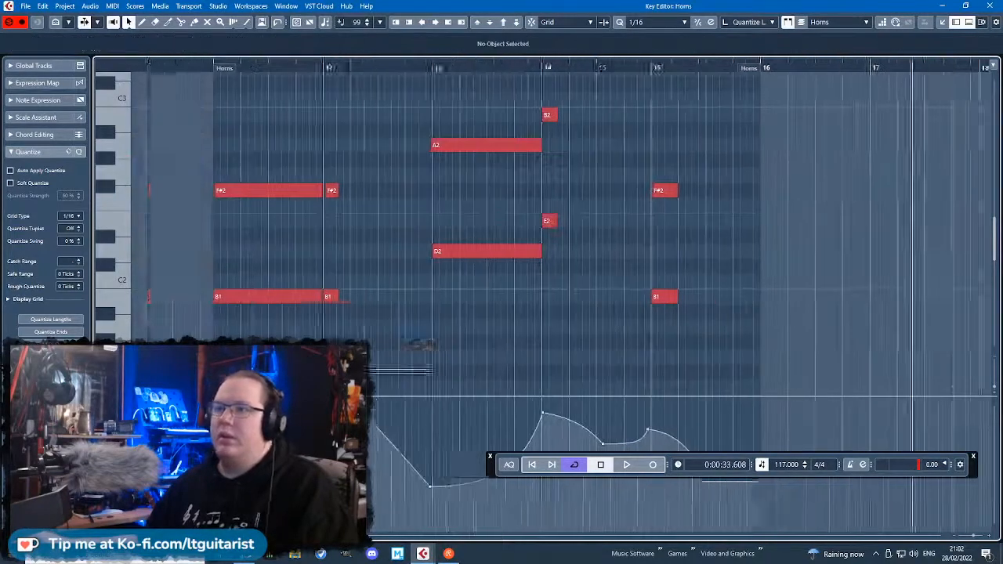
Nudge the modulation point at bar 12 and quantize the short F#2 and B1 notes there.
drag(341, 412, 338, 411)
drag(445, 322, 345, 146)
key(q)
click(407, 338)
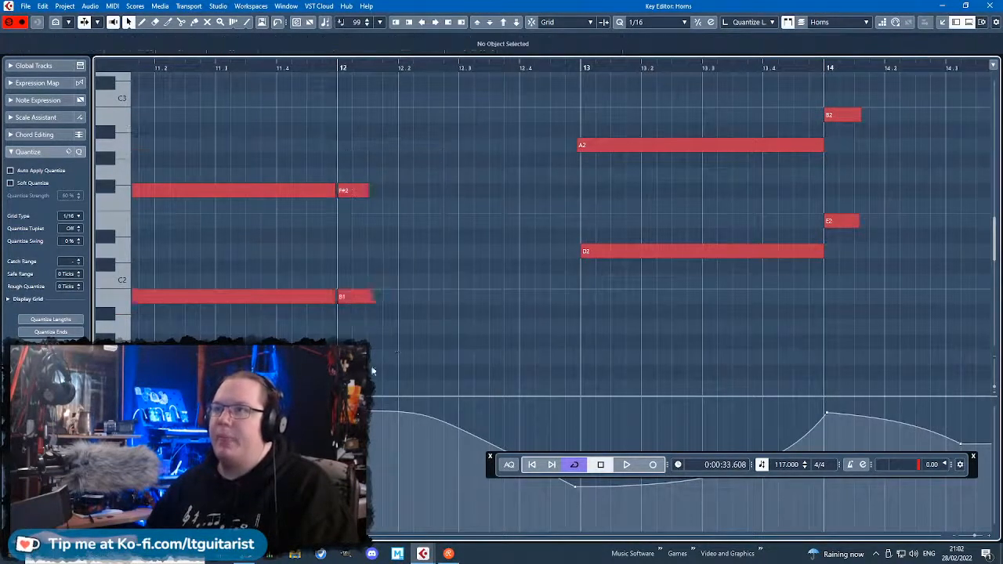
Set the modulation point at bar 11 to 41 and close the middle Horns part's editor.
scroll(407, 338, left, 3)
drag(283, 501, 283, 494)
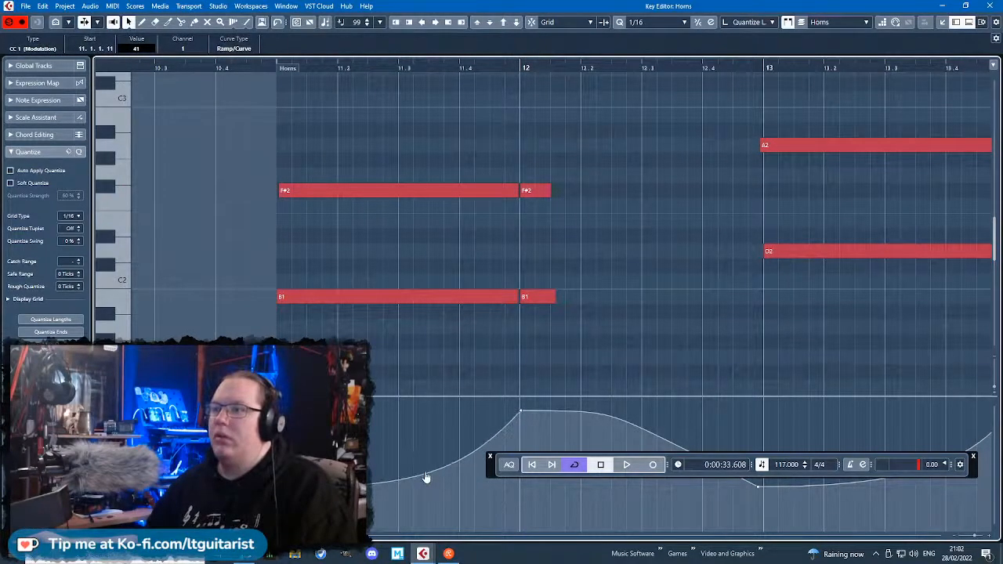
ctrl+scroll(745, 385, down, 2)
ctrl+scroll(827, 416, up, 1)
drag(499, 473, 608, 314)
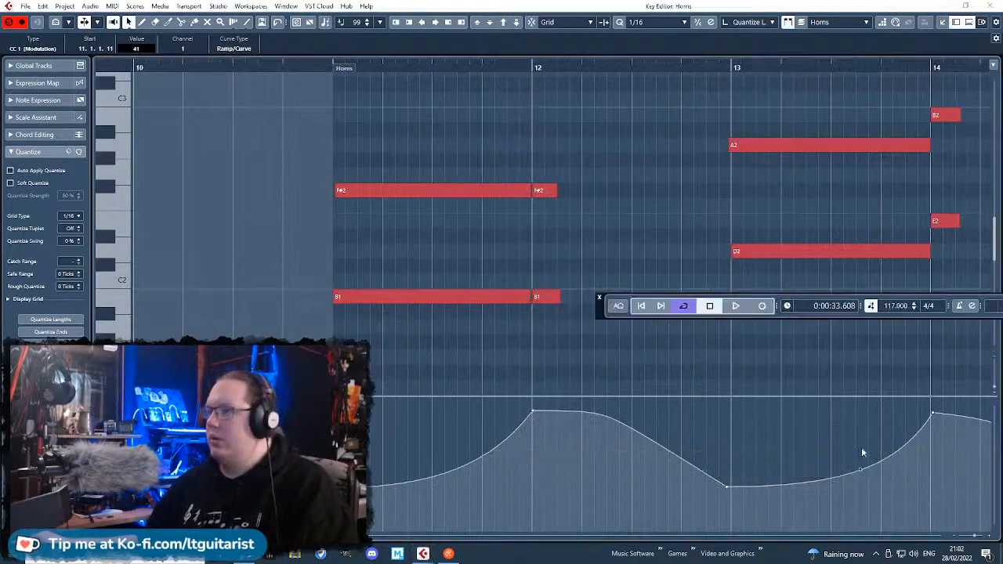
click(861, 476)
ctrl+scroll(789, 440, down, 3)
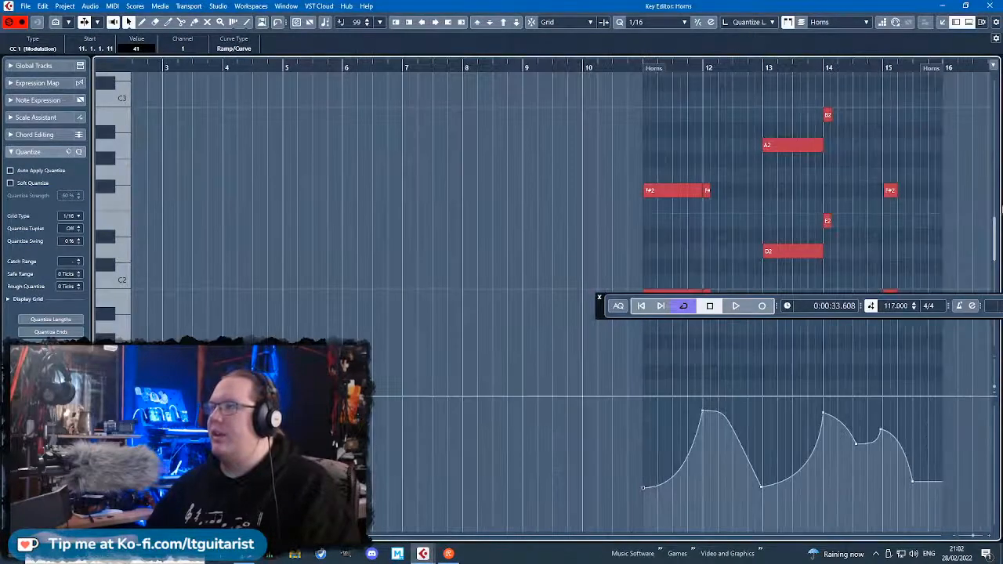
click(993, 6)
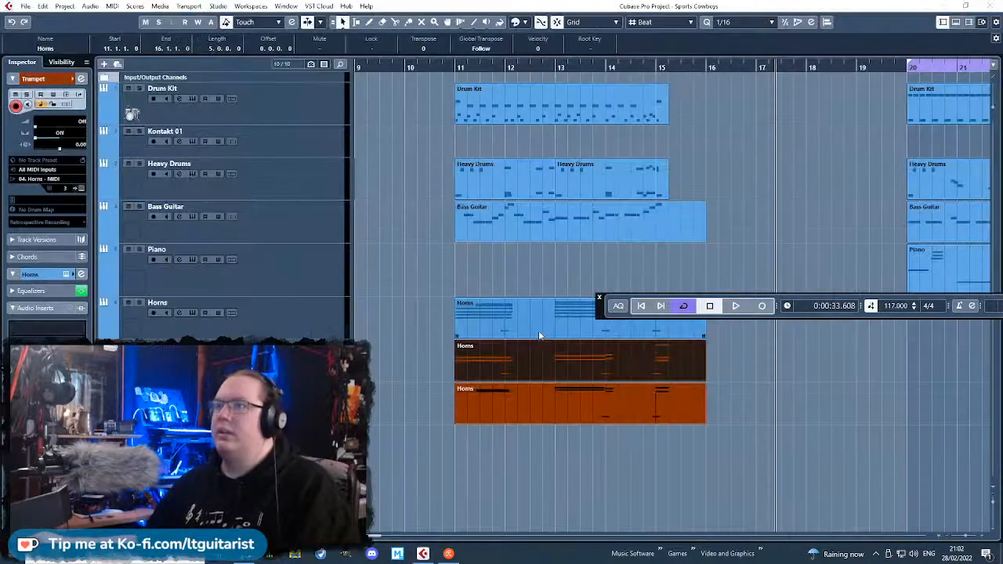
In the upper Horns part, delete the F#2 notes in bars 11–12, the A2 in bar 13 and the B2 in bar 14.
double_click(492, 322)
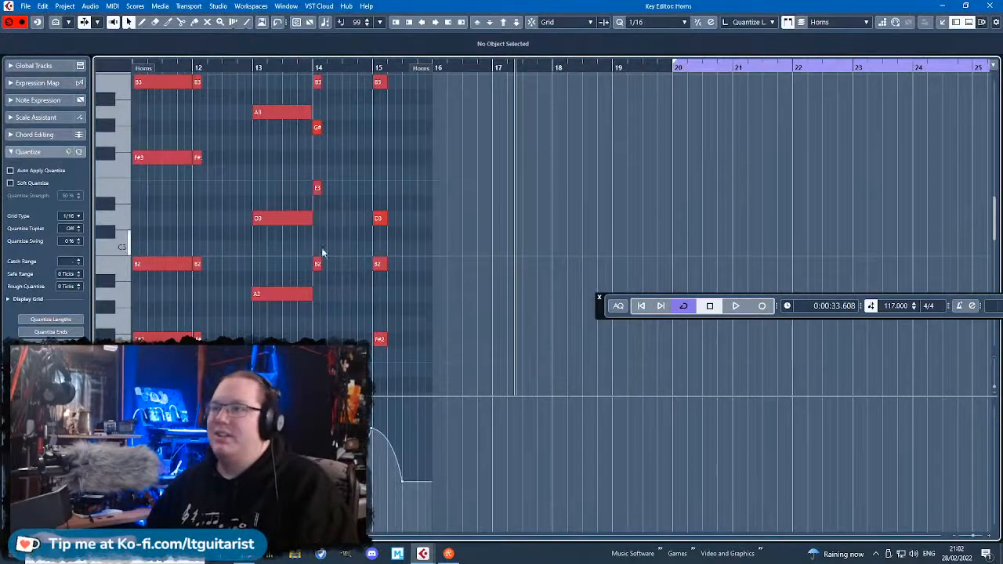
scroll(335, 236, left, 2)
scroll(334, 237, down, 3)
click(302, 319)
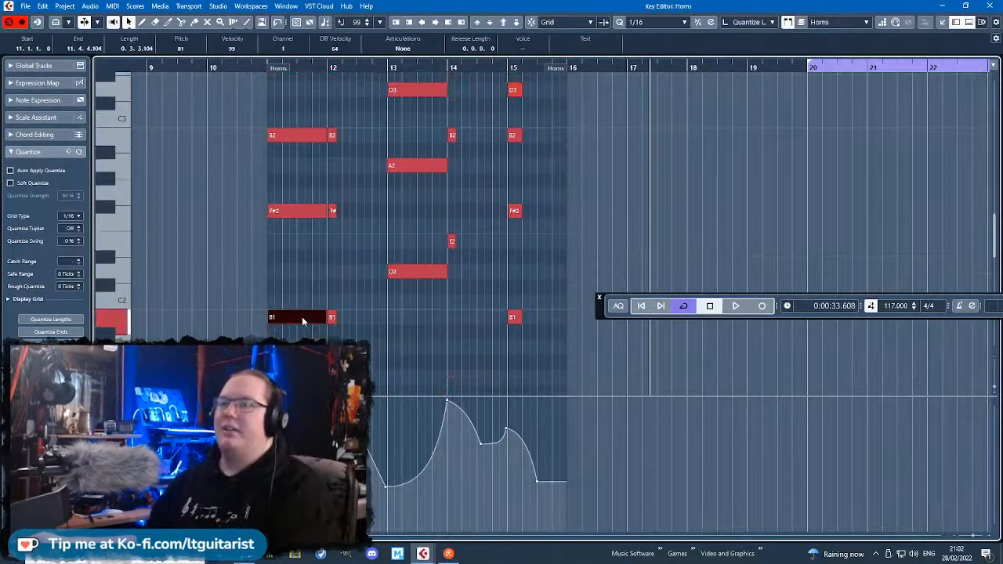
click(418, 275)
drag(372, 259, 312, 214)
key(Delete)
scroll(359, 304, up, 3)
key(Delete)
scroll(501, 290, down, 3)
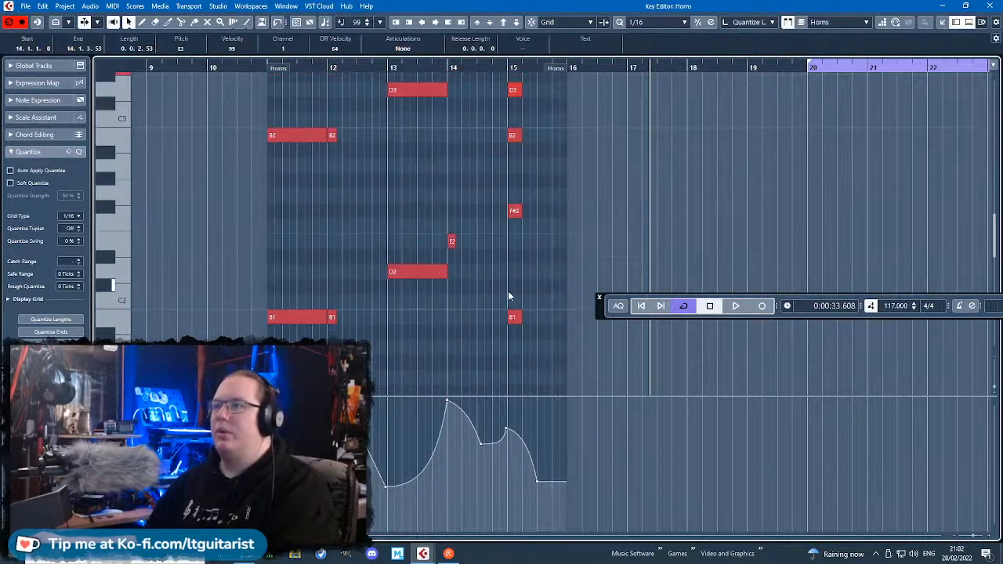
Delete the top notes of the chords: D4 in bars 11–12, F#4 in bars 13 and 15, and E4 in bar 14.
click(548, 235)
scroll(487, 275, up, 6)
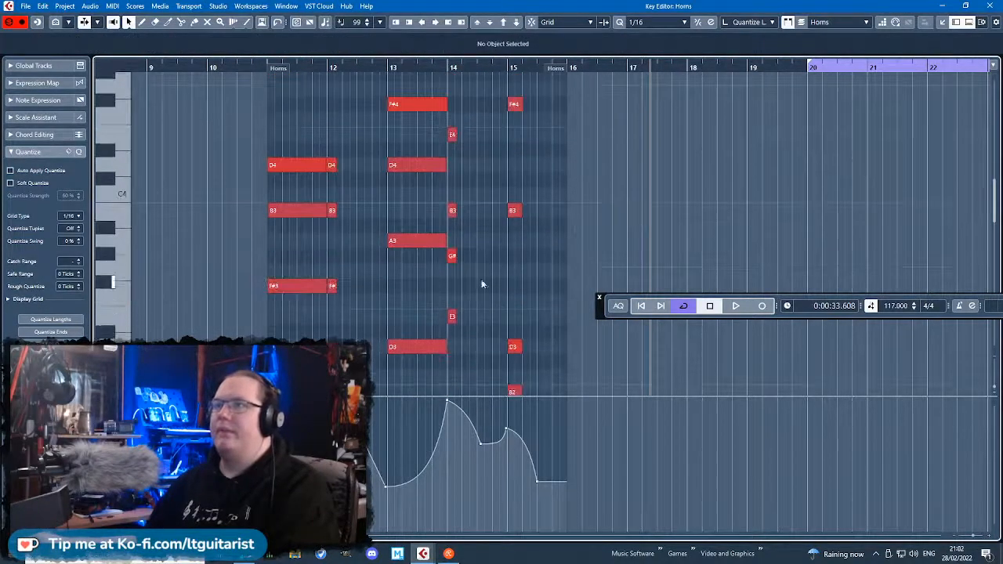
mouse_move(270, 128)
mouse_down()
mouse_move(350, 222)
mouse_move(303, 135)
mouse_move(365, 174)
mouse_up()
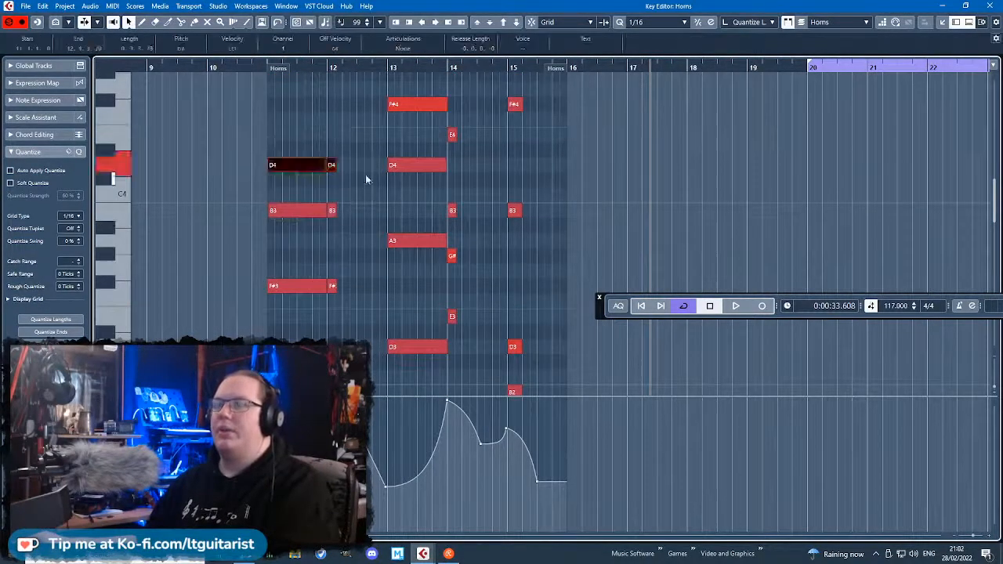
key(Delete)
drag(387, 141, 486, 98)
key(Delete)
scroll(480, 139, up, 3)
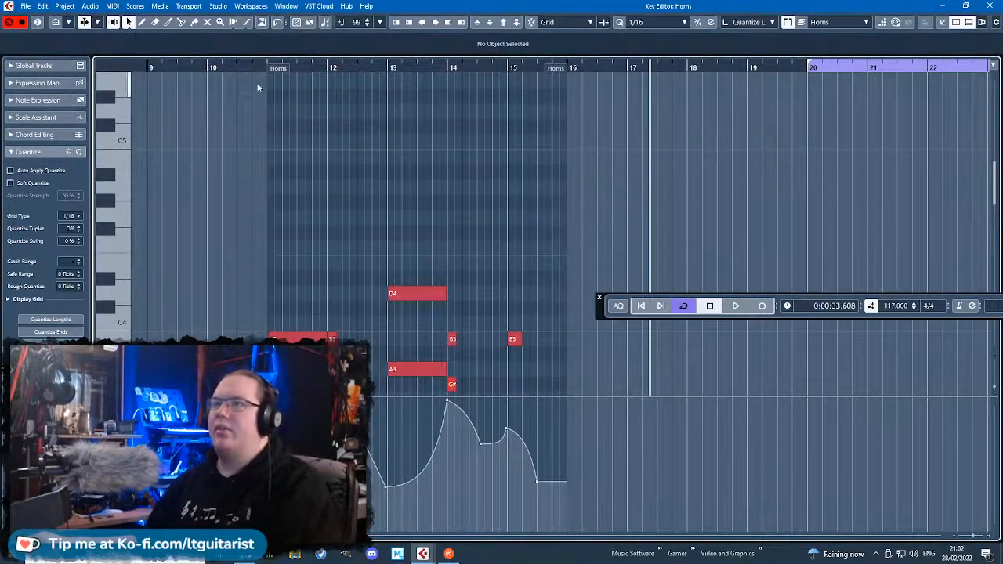
Play the part from just before bar 11 and set the modulation point at bar 12 to 118.
click(257, 68)
key(space)
scroll(295, 327, up, 6)
scroll(296, 327, down, 5)
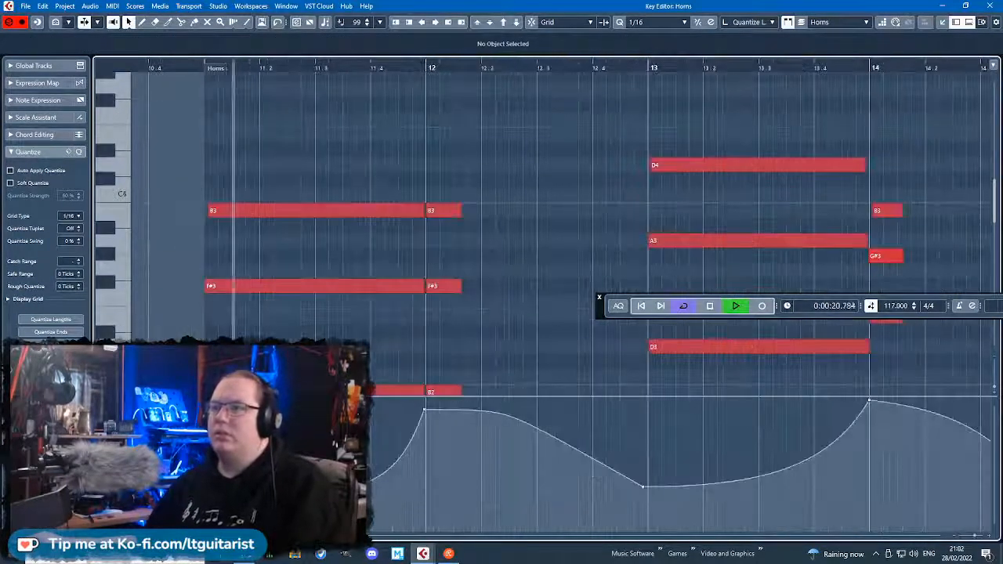
click(425, 410)
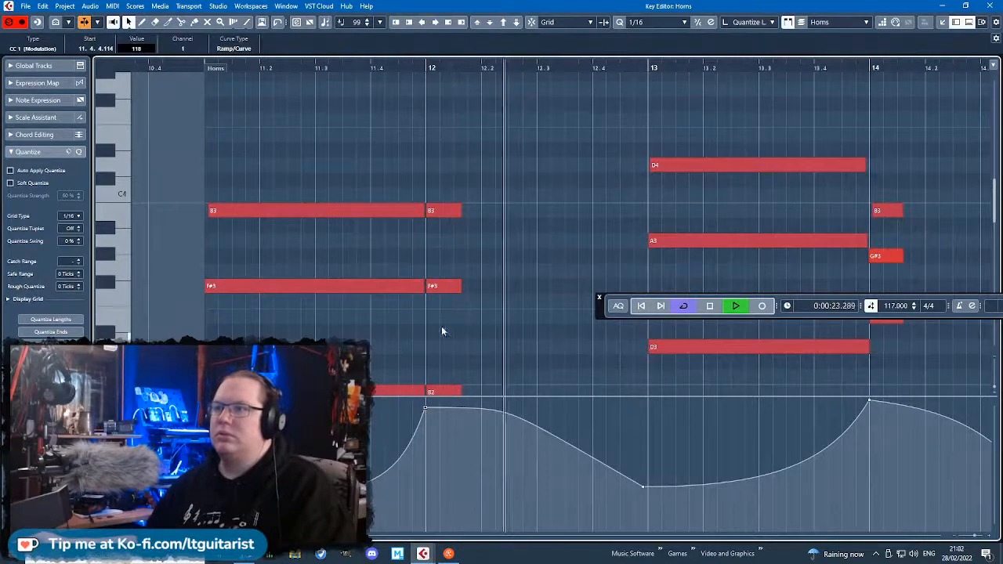
Join the split B3, F#3 and B2 notes across bars 11–12 of the upper Horns part into single sustained notes.
scroll(459, 301, down, 2)
drag(478, 177, 444, 412)
key(Return)
key(space)
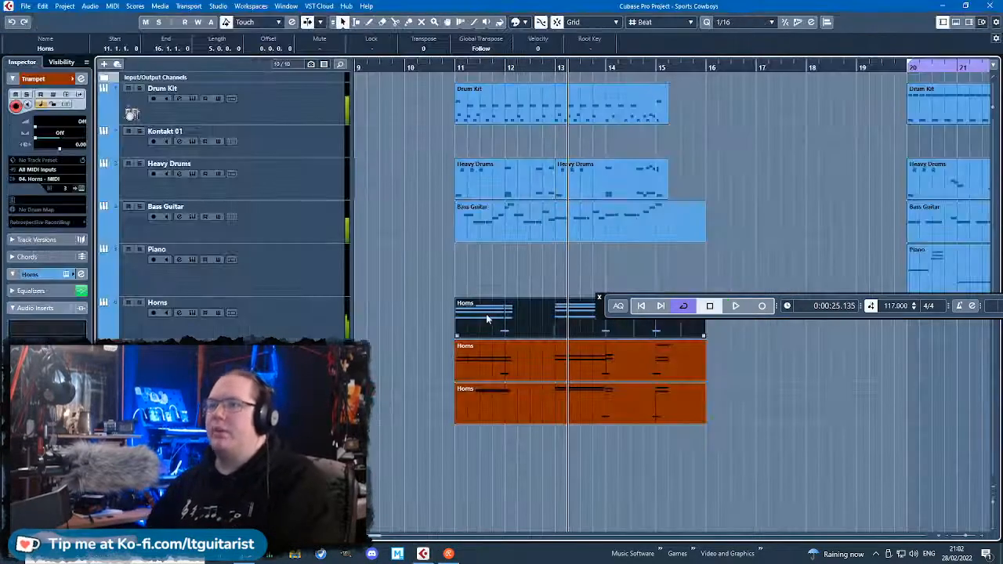
double_click(486, 313)
mouse_move(304, 161)
mouse_down()
mouse_move(278, 165)
mouse_move(299, 162)
mouse_up()
click(306, 141)
scroll(290, 129, left, 2)
Set the modulation points to 122 at bar 12 and 24 at bar 11, playing from just before bar 11.
click(195, 68)
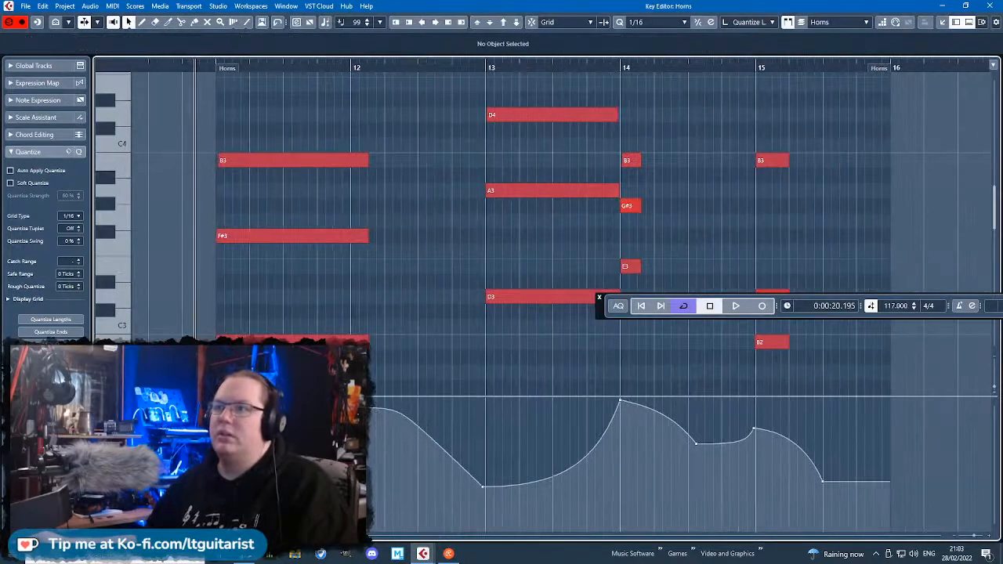
click(354, 403)
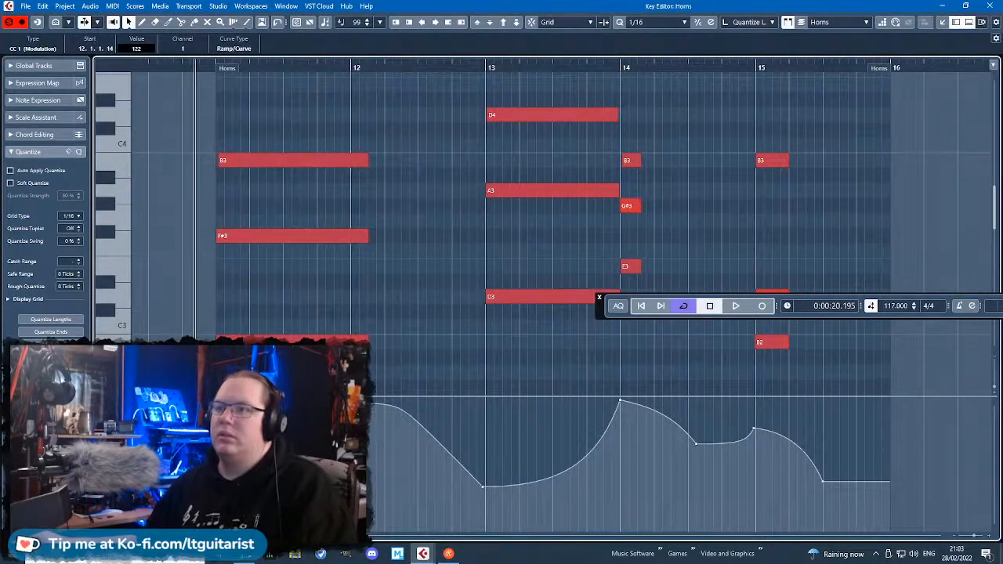
key(space)
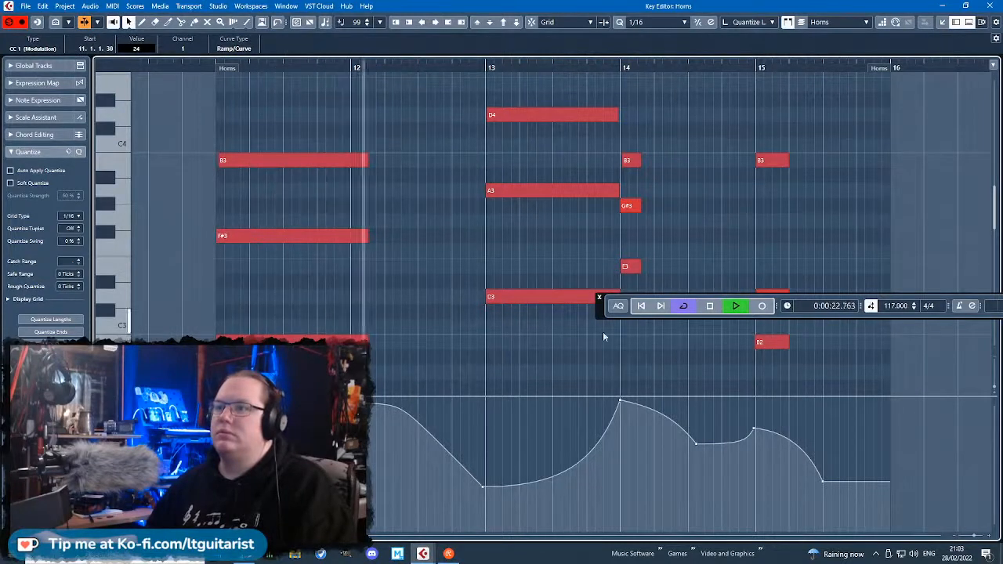
Set the modulation points to 33 at bar 13 and 116 at bar 15, then close the editor.
drag(483, 486, 485, 496)
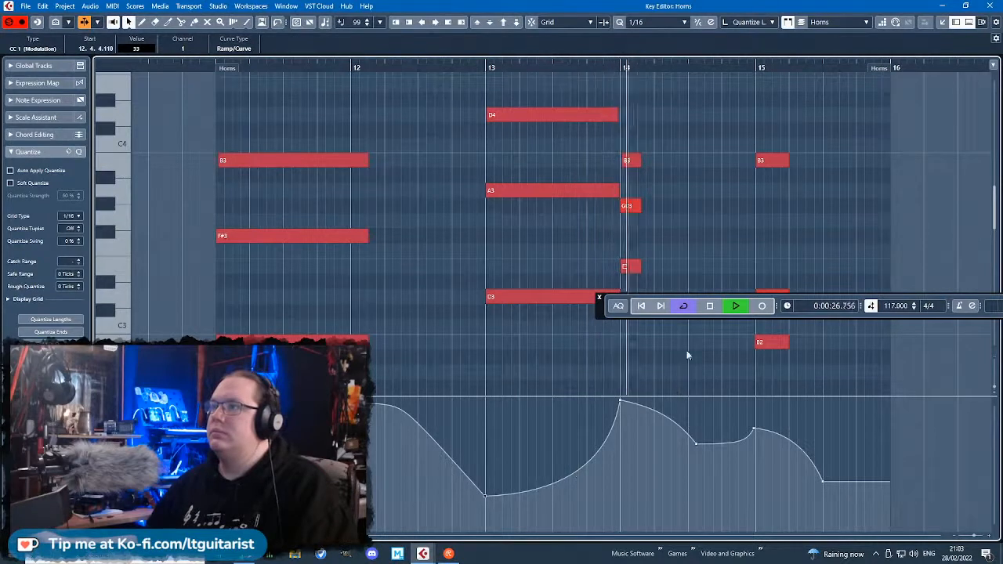
click(754, 428)
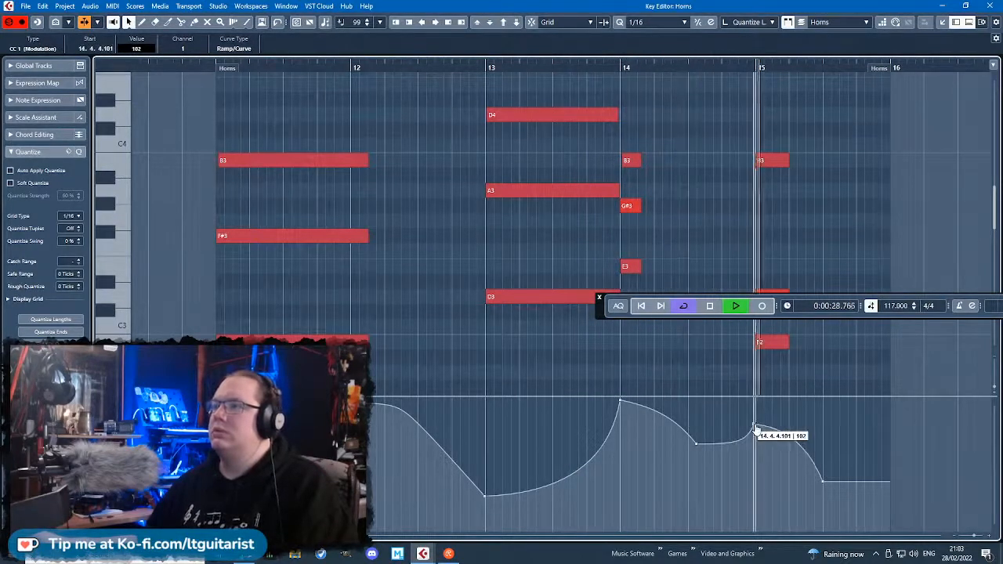
drag(755, 425, 754, 409)
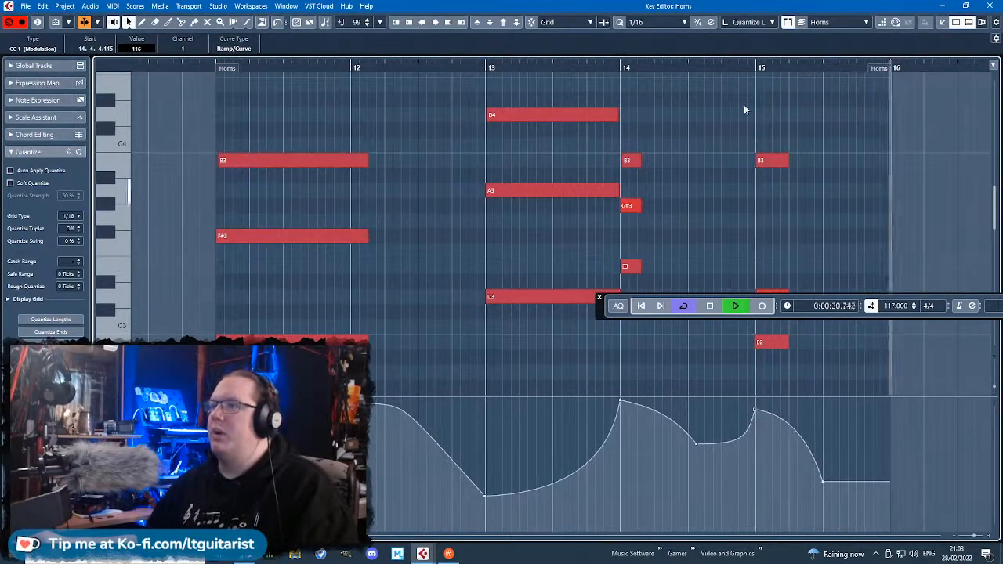
click(989, 6)
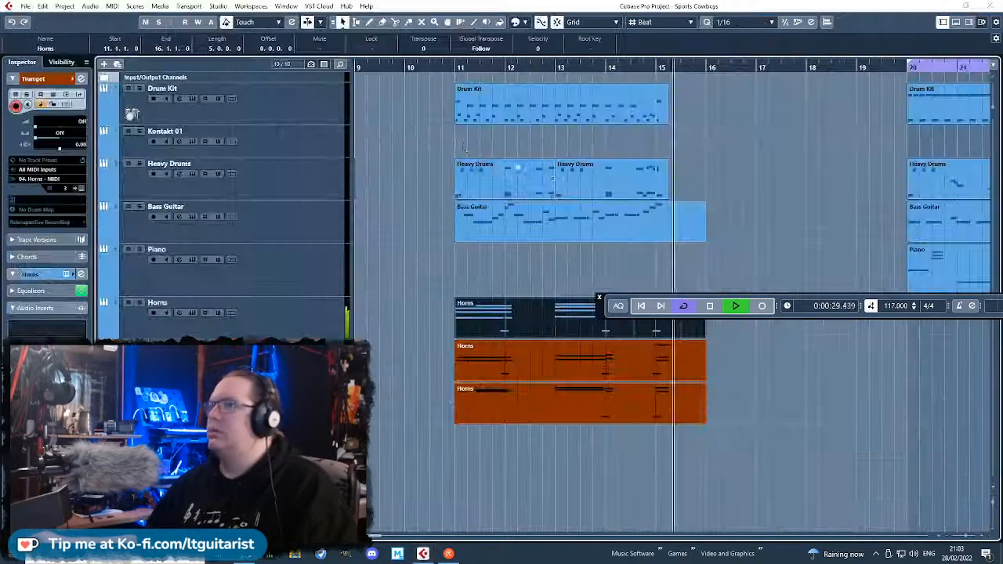
Solo the horn, trombone and trumpet tracks and listen to bars 11–16.
click(437, 68)
click(301, 320)
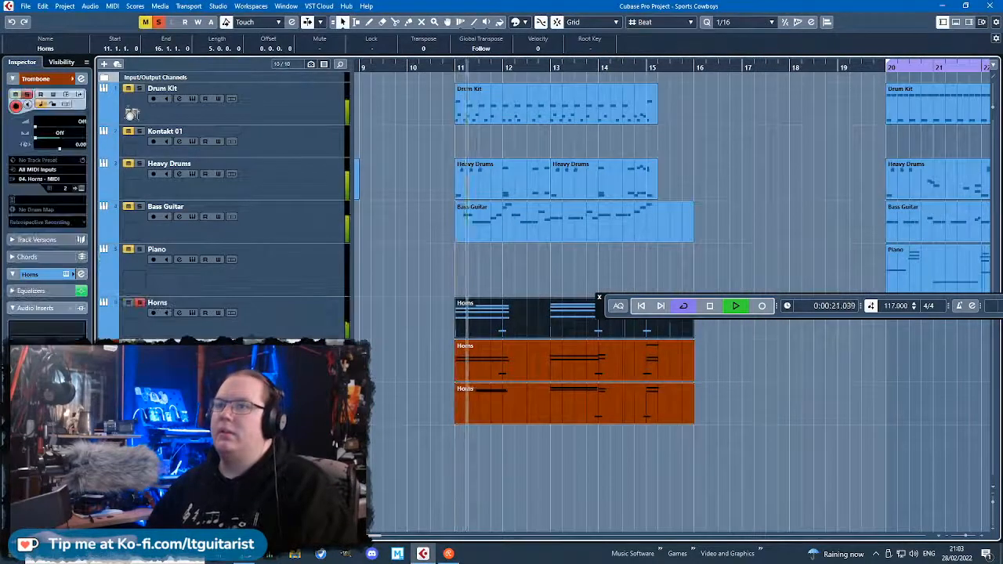
key(space)
key(space)
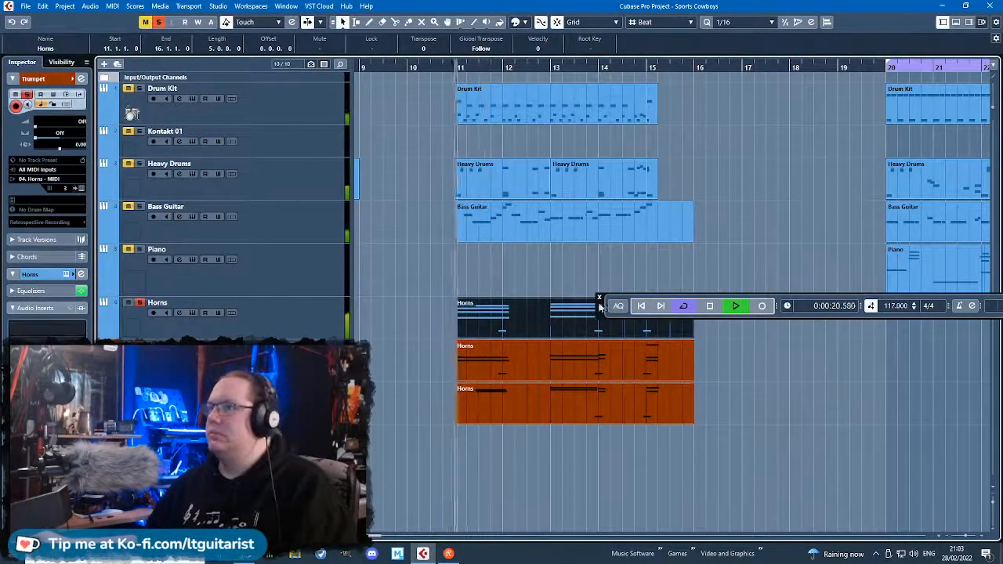
drag(604, 312, 502, 272)
scroll(651, 417, up, 3)
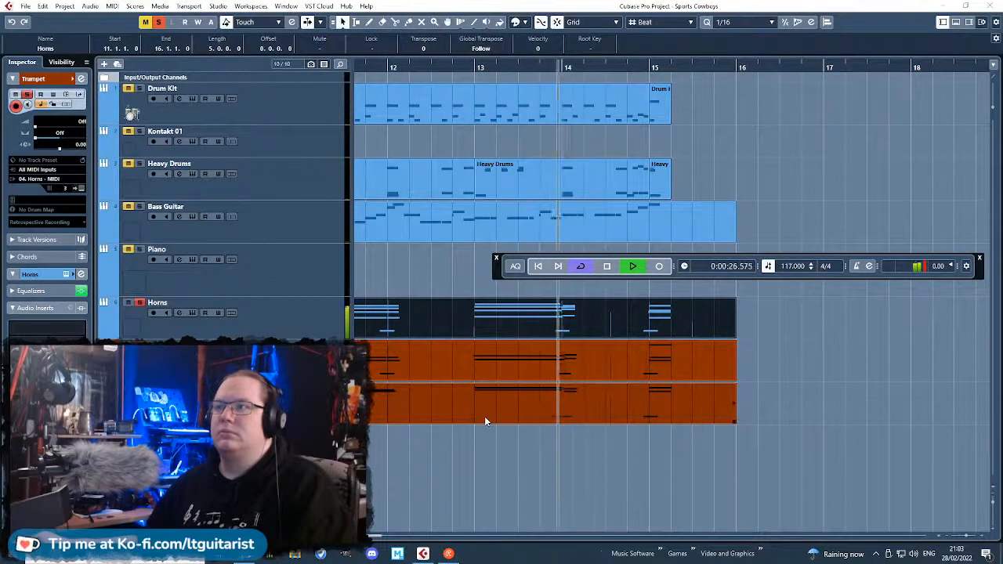
scroll(487, 416, down, 1)
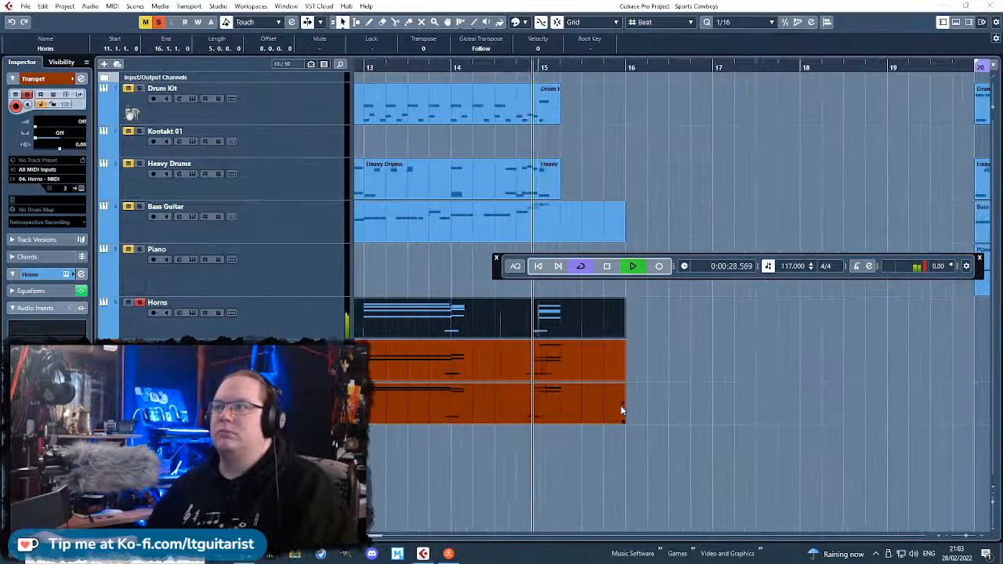
scroll(621, 411, down, 3)
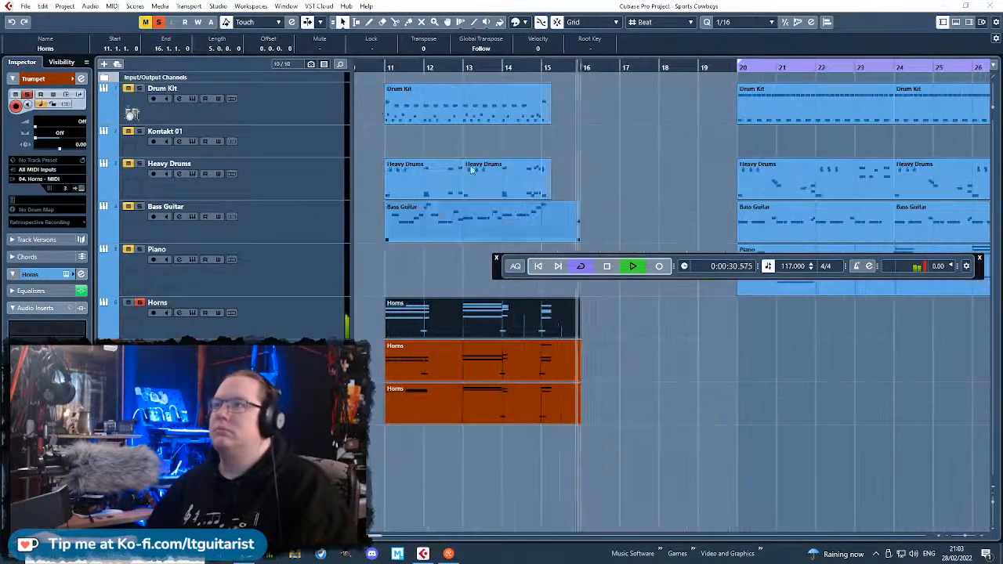
scroll(688, 436, up, 2)
Play bars 11–16 with all tracks unsoloed and select the Horns track.
click(364, 68)
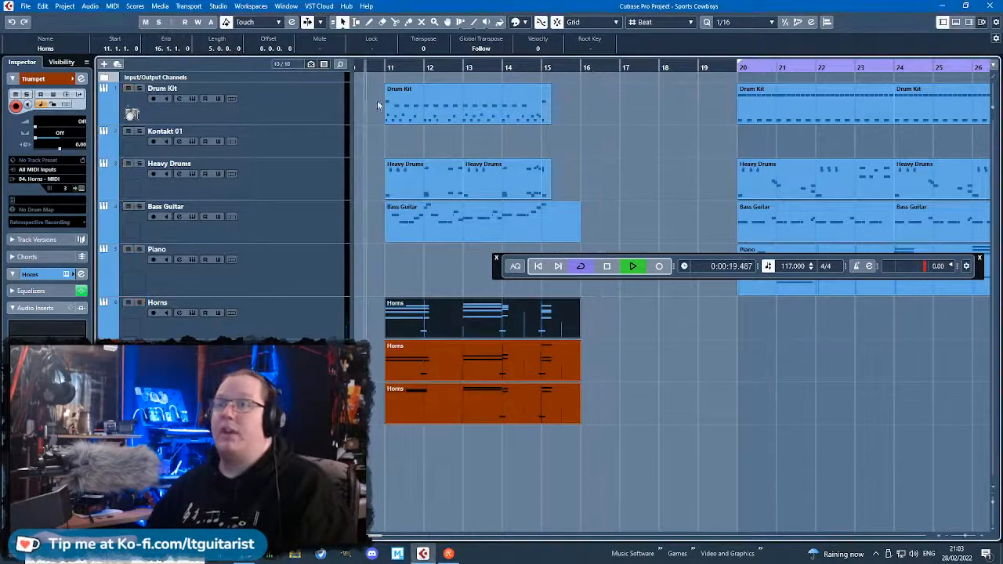
click(320, 317)
click(22, 79)
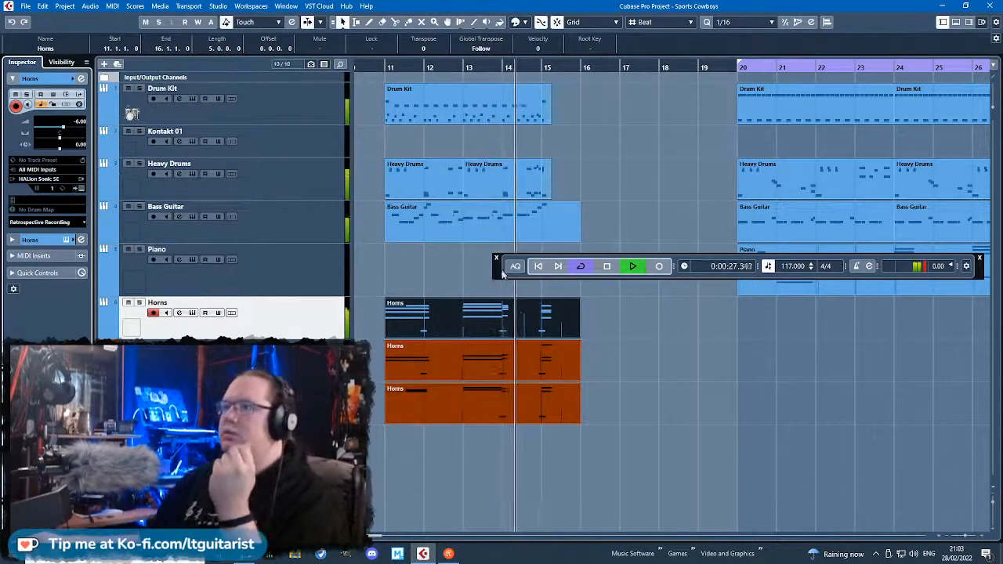
drag(495, 270, 502, 279)
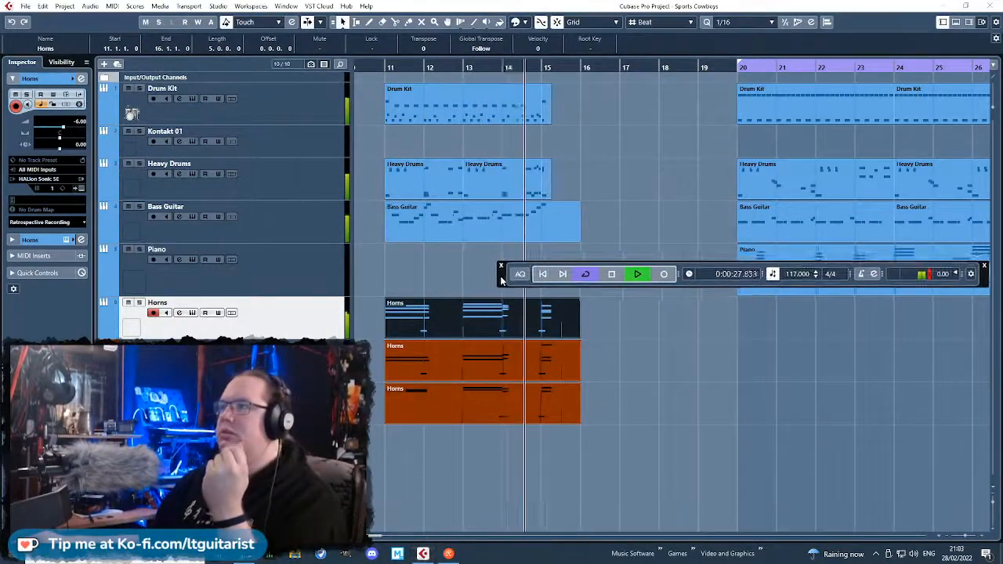
click(421, 285)
Add Steinberg's Limiter as the first audio insert on the Horns track.
click(28, 240)
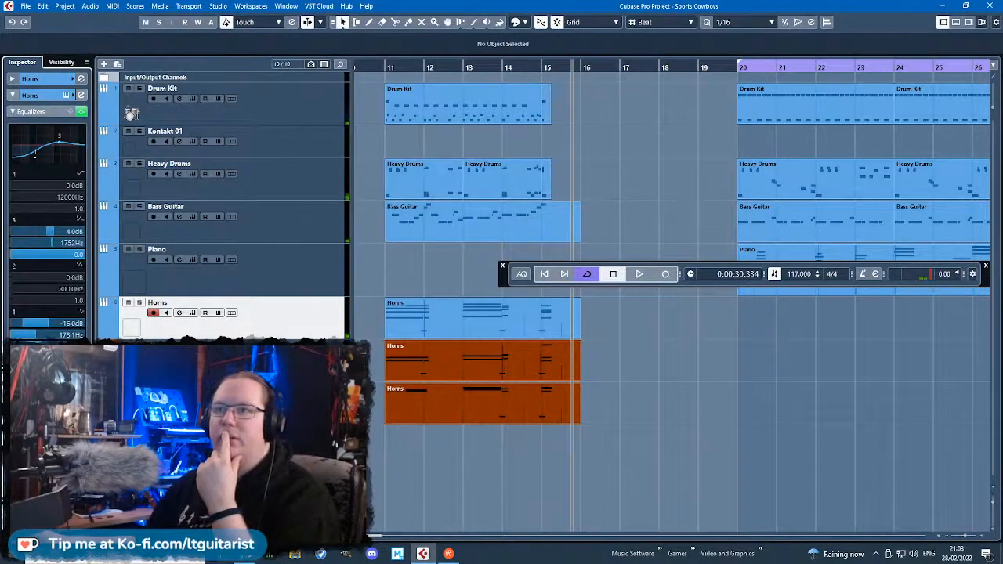
click(36, 361)
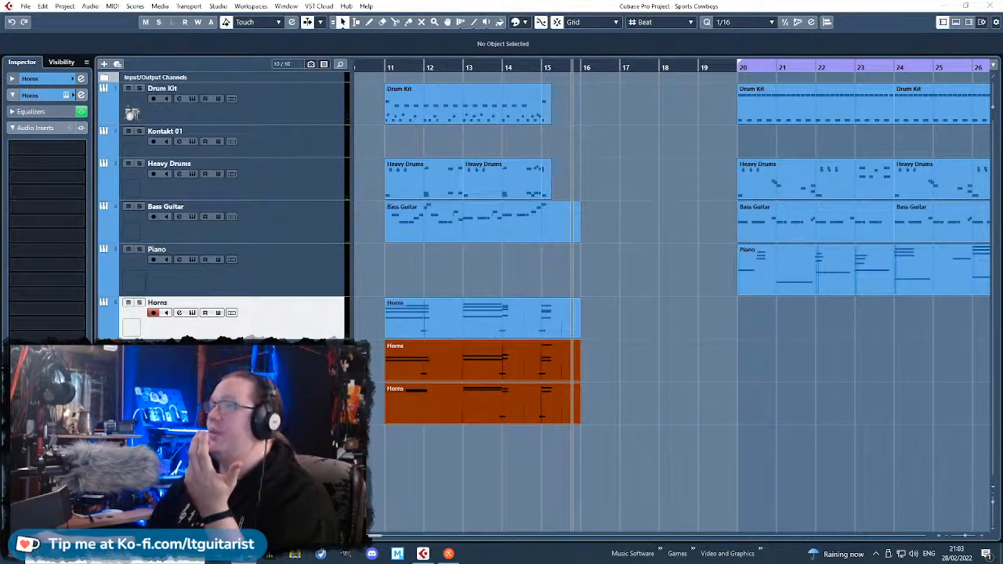
click(72, 146)
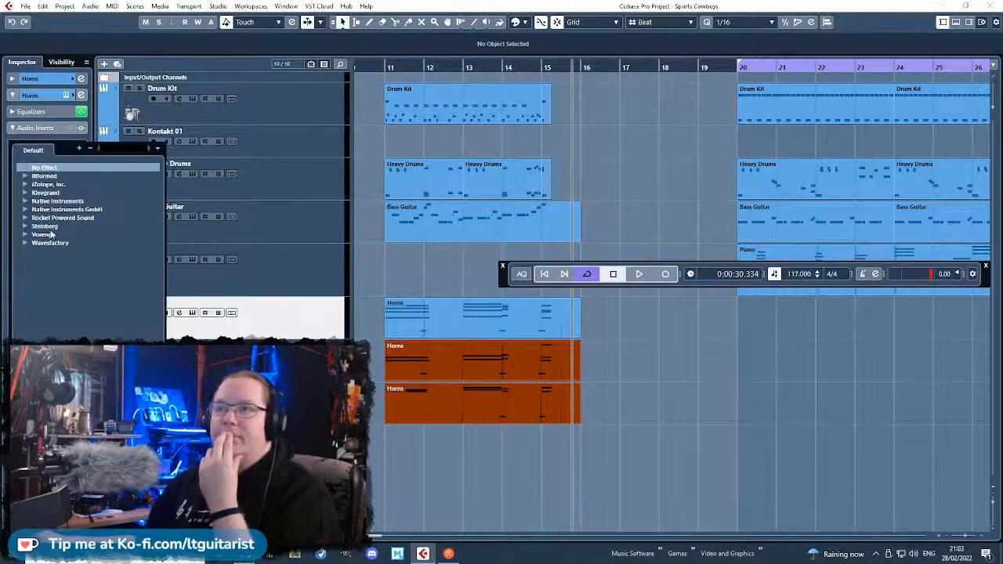
click(23, 226)
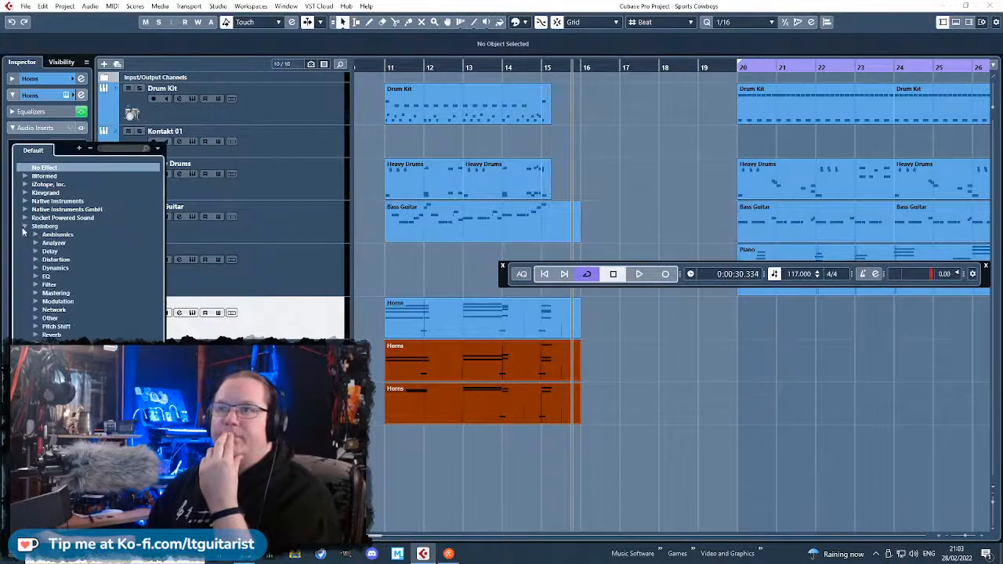
click(36, 268)
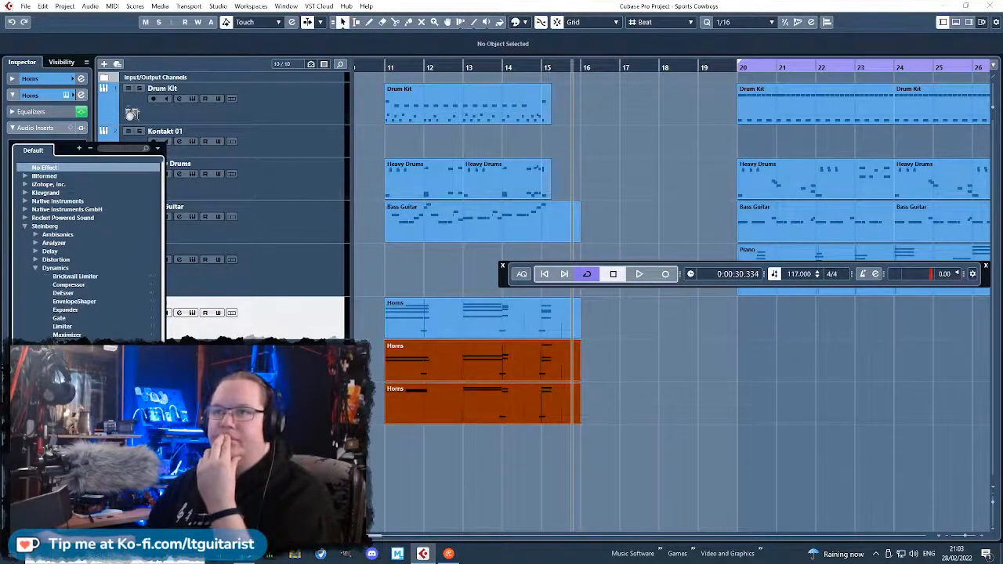
click(63, 326)
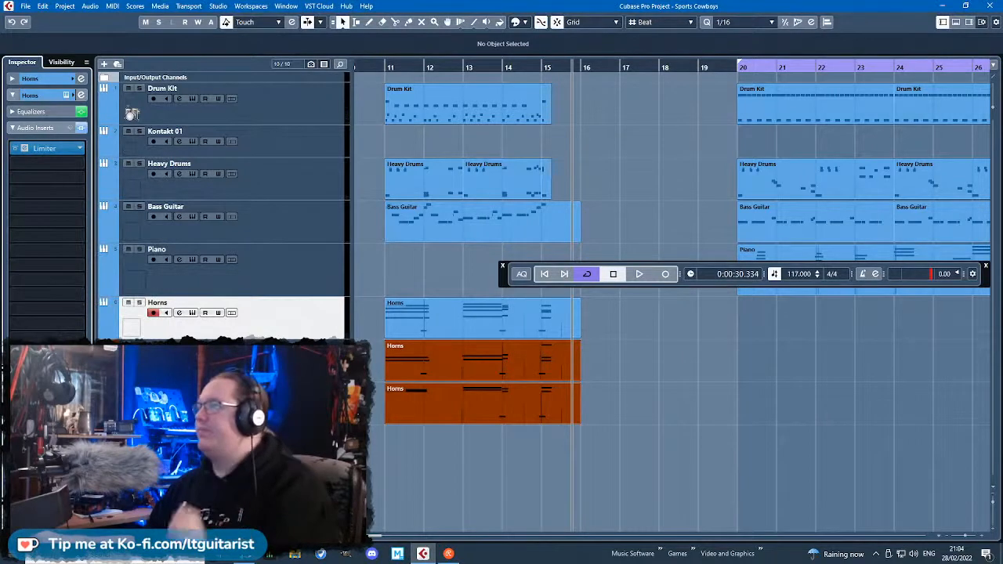
Search the Limiter's presets for "limi" and load the Brass Limit preset.
key(alt+Tab)
key(alt+Tab)
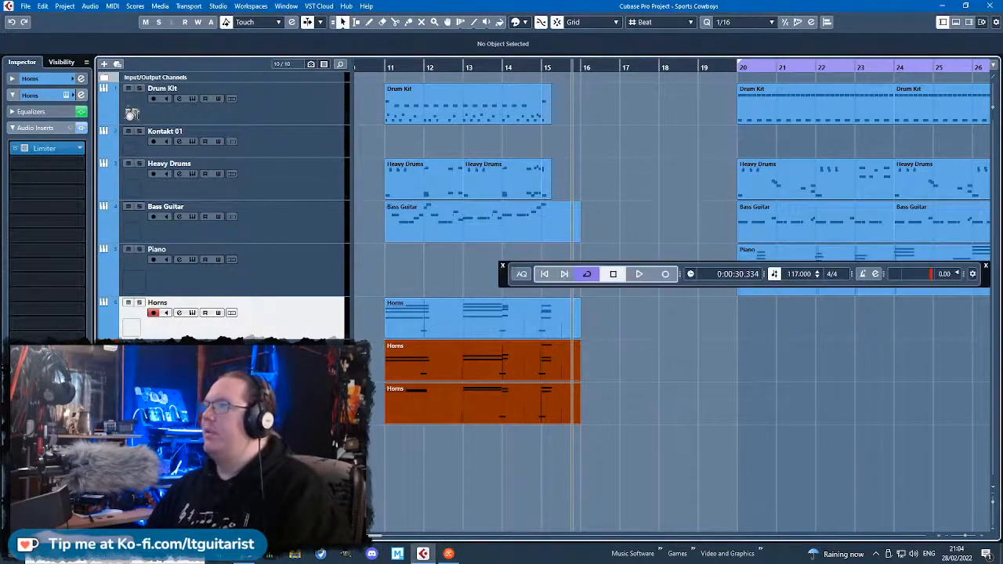
drag(465, 227, 466, 154)
click(552, 164)
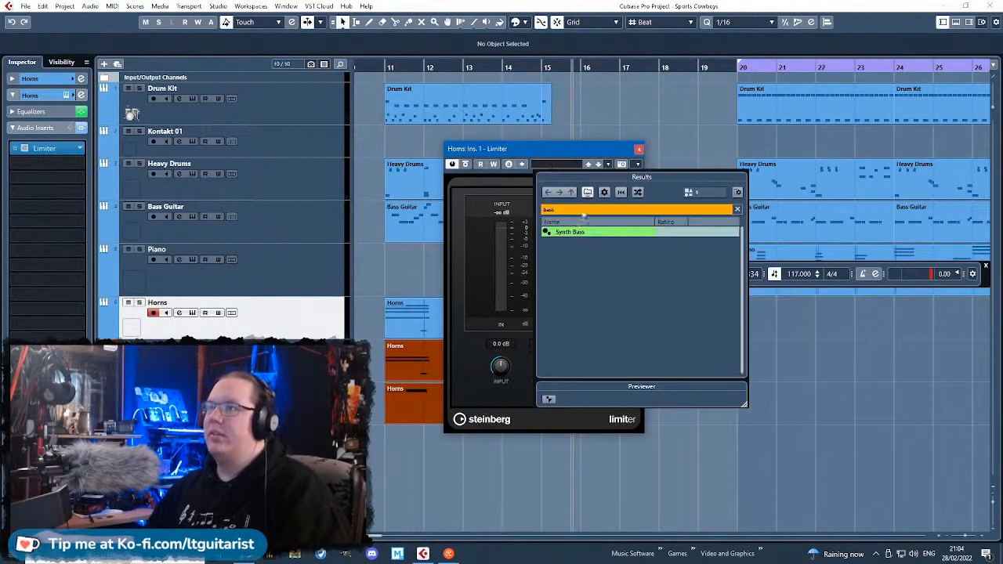
text(limi)
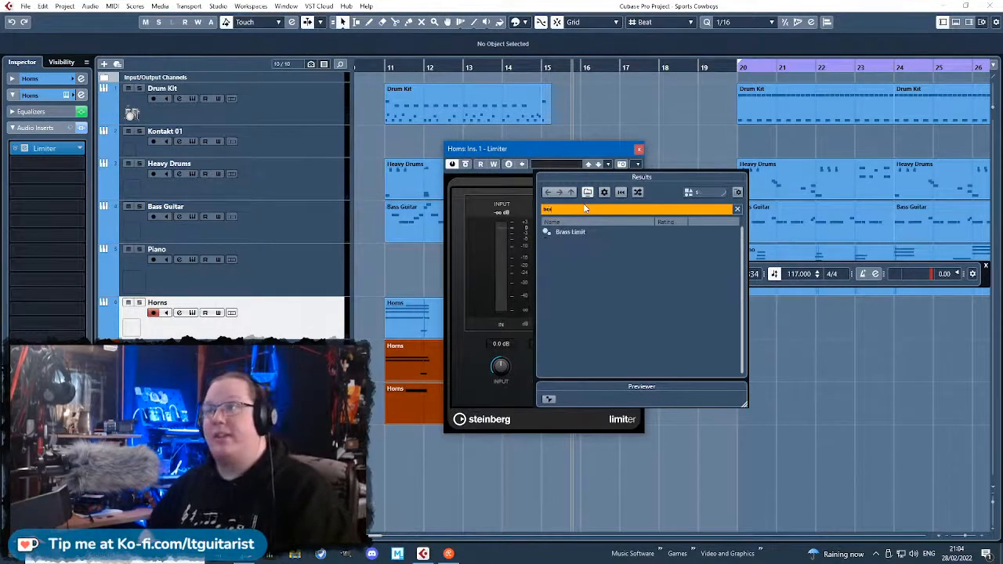
double_click(581, 233)
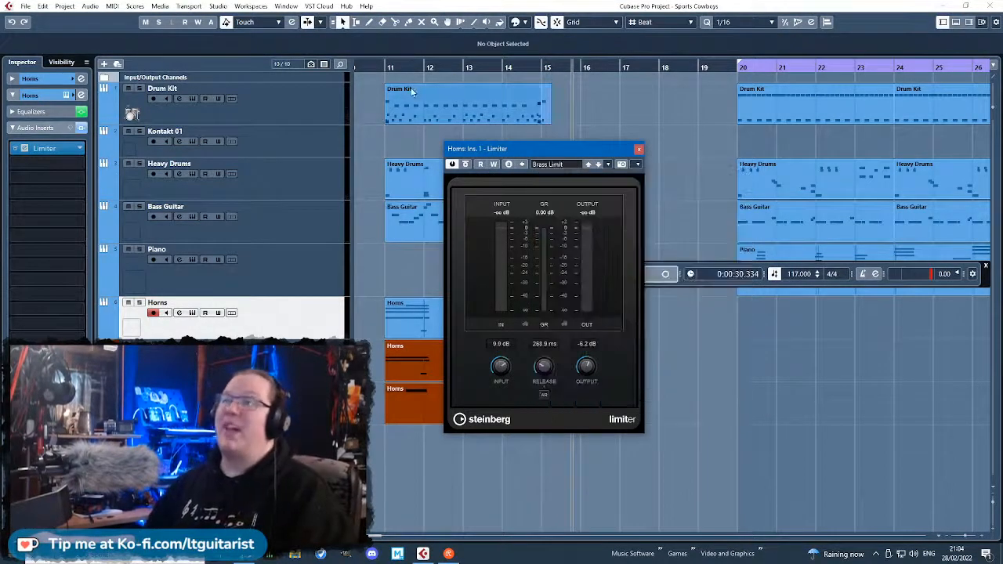
Play from bar 11 with the Horns, Trumpet and Trombone tracks soloed to hear the Limiter.
key(space)
click(290, 401)
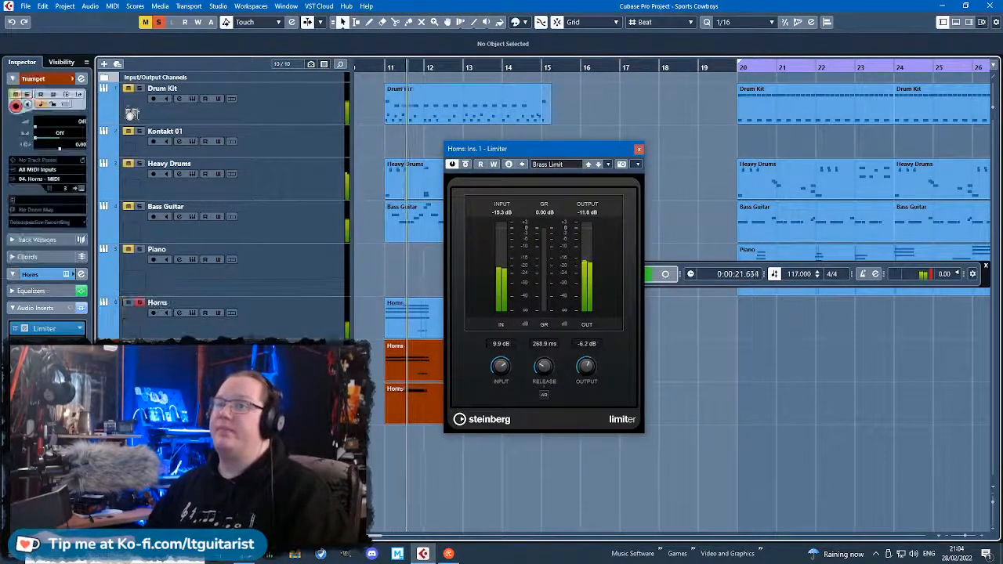
click(290, 361)
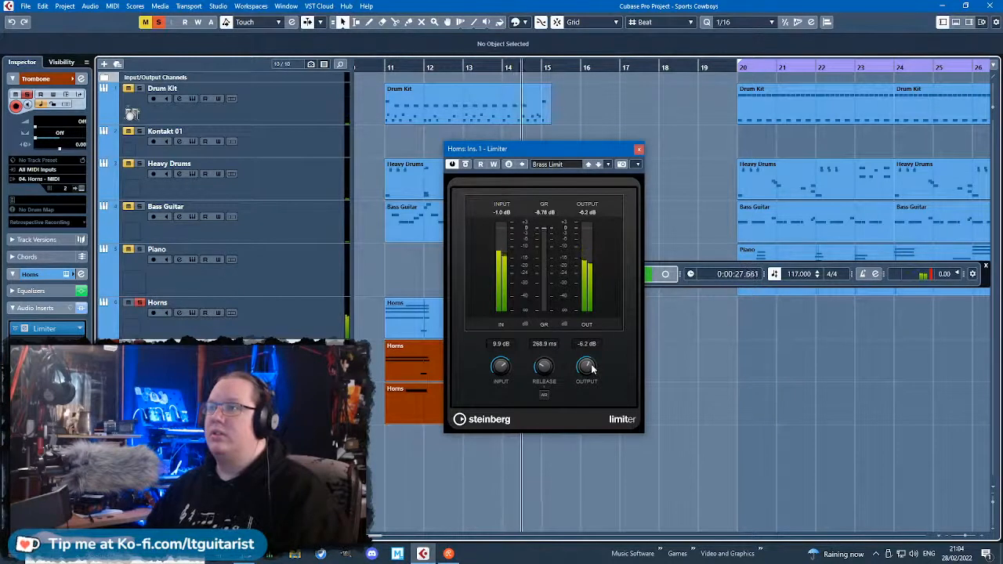
Set the Limiter's input to 1.7 dB, release to 388.9 ms and output to -5.6 dB while replaying from bar 11.
drag(591, 368, 591, 370)
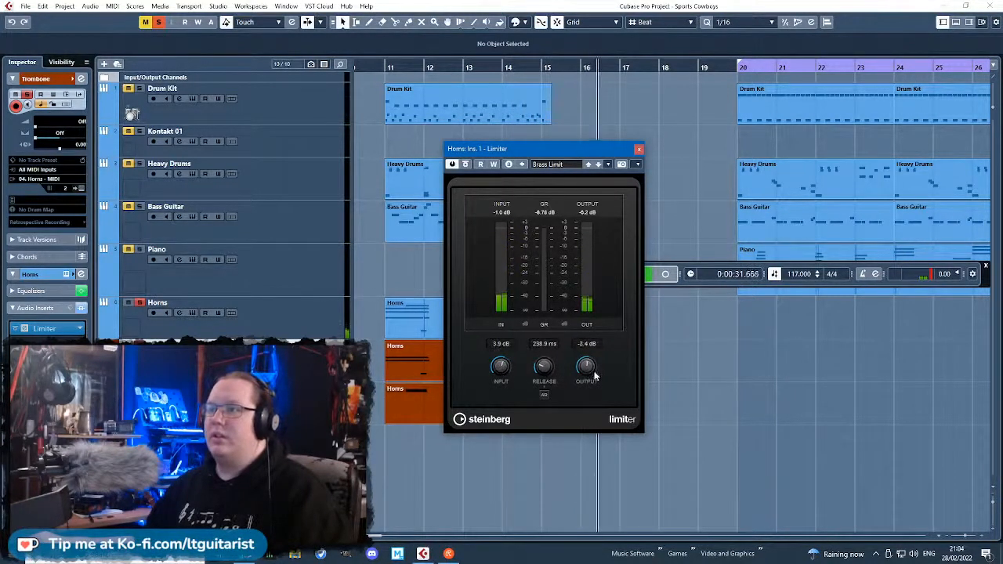
click(380, 68)
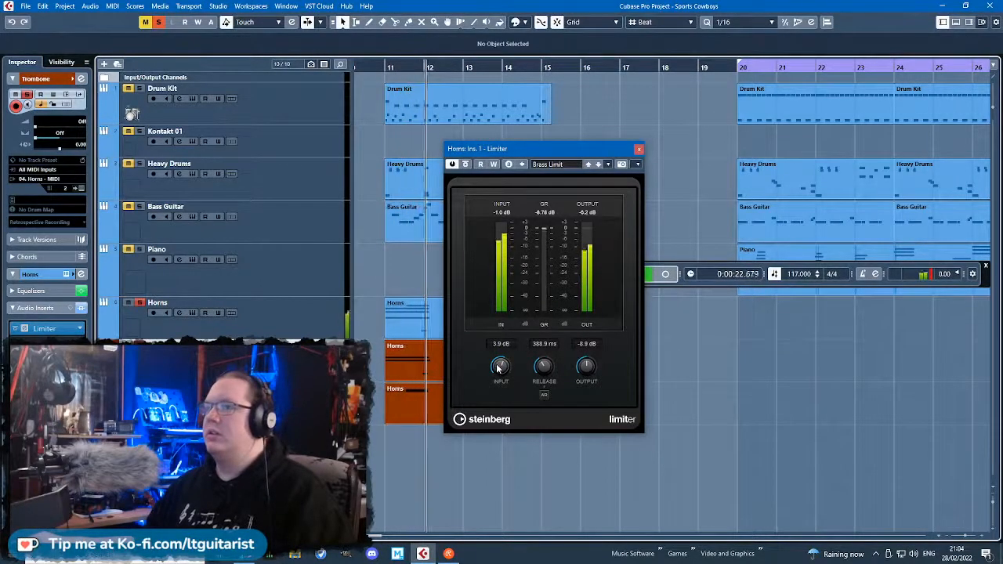
drag(498, 369, 500, 362)
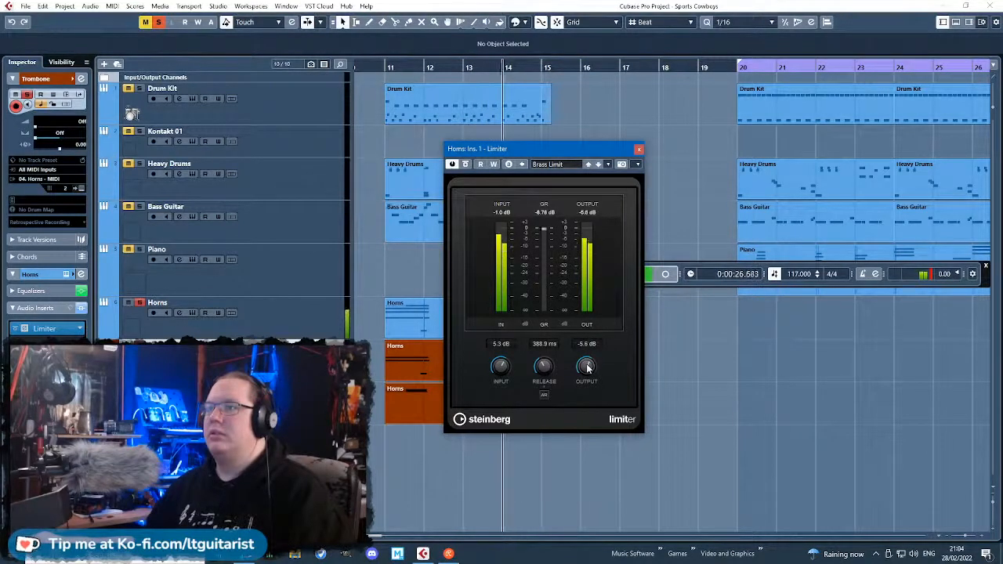
drag(500, 365, 497, 377)
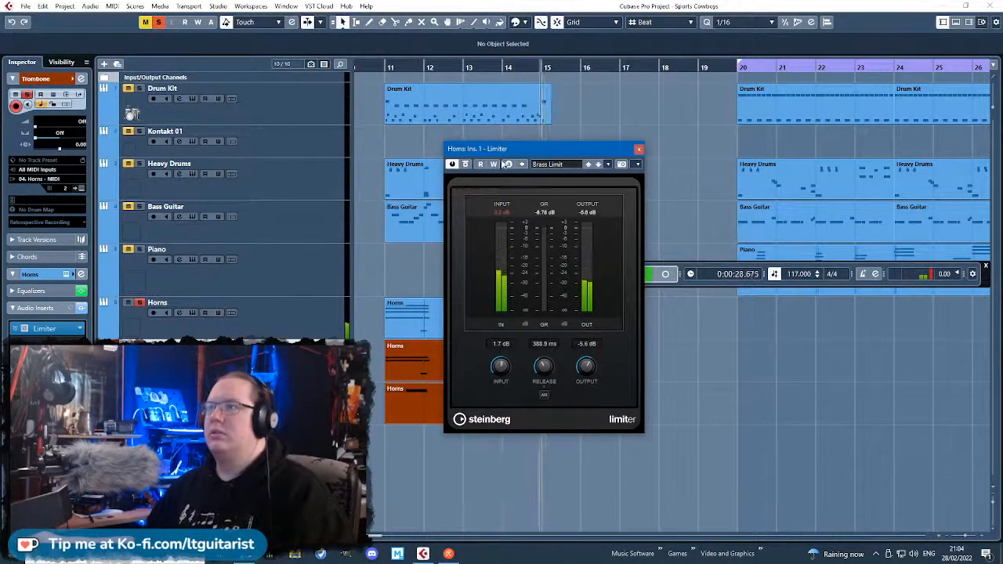
click(380, 67)
click(503, 214)
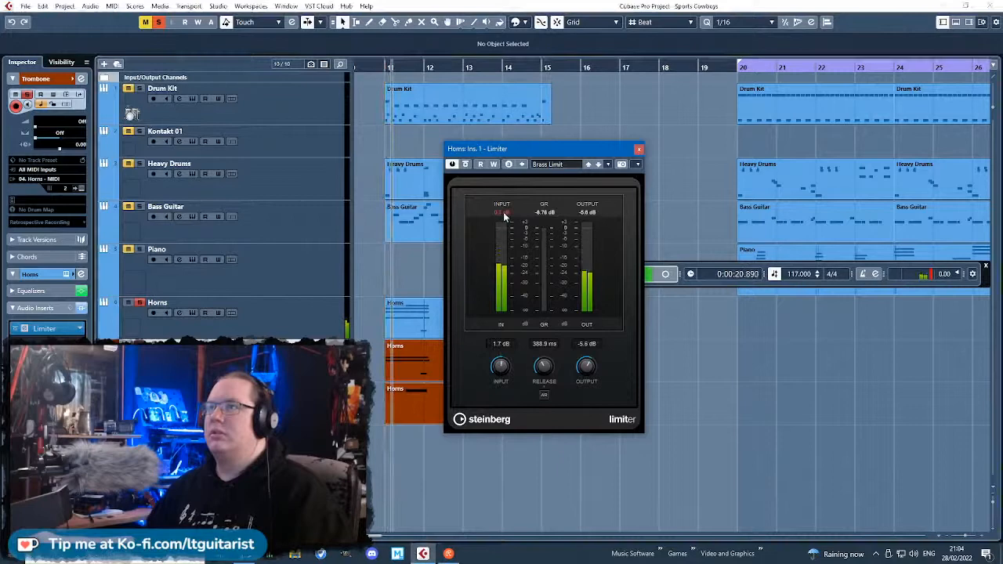
Close the Limiter, unsolo all tracks and select the Horns track.
click(638, 149)
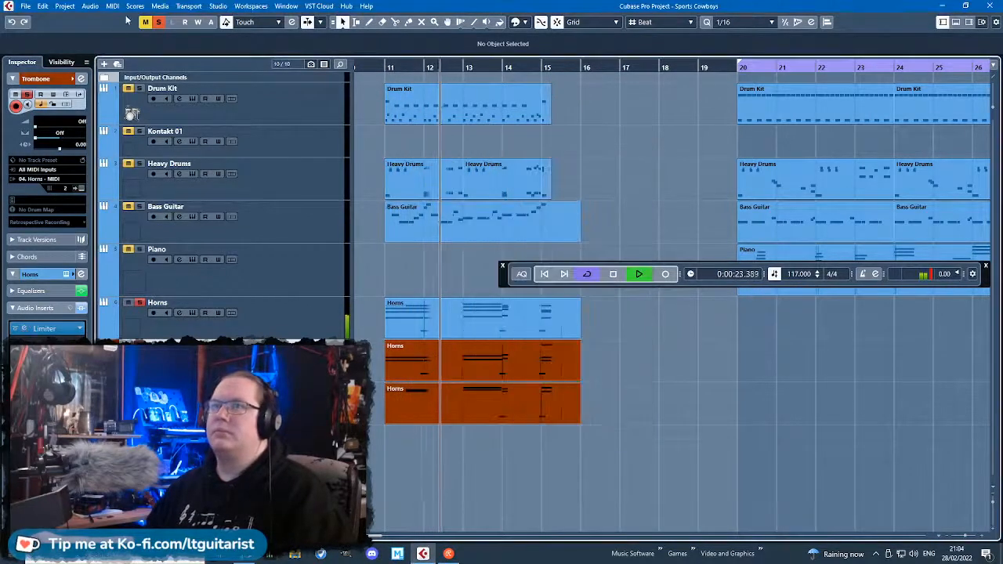
click(159, 21)
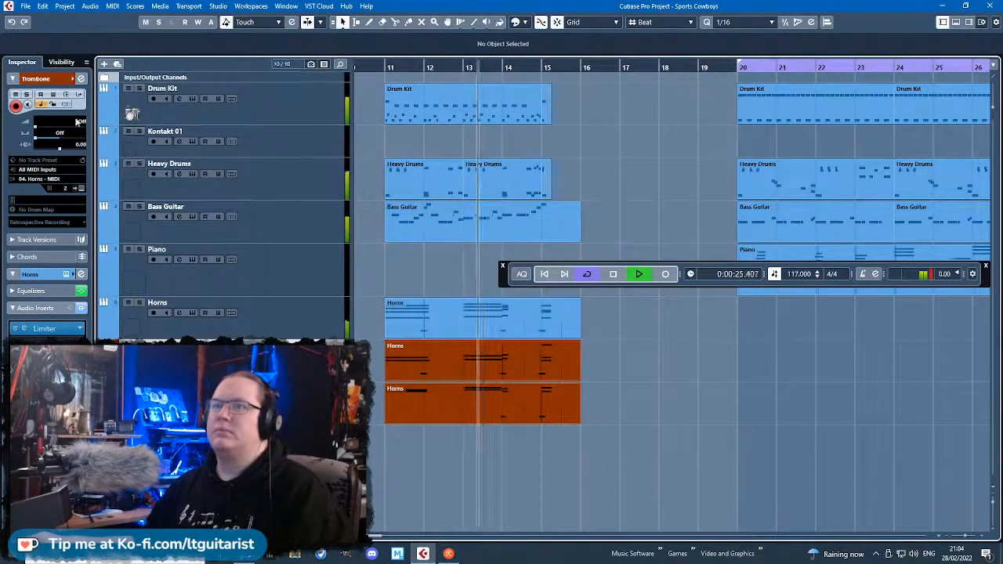
click(282, 323)
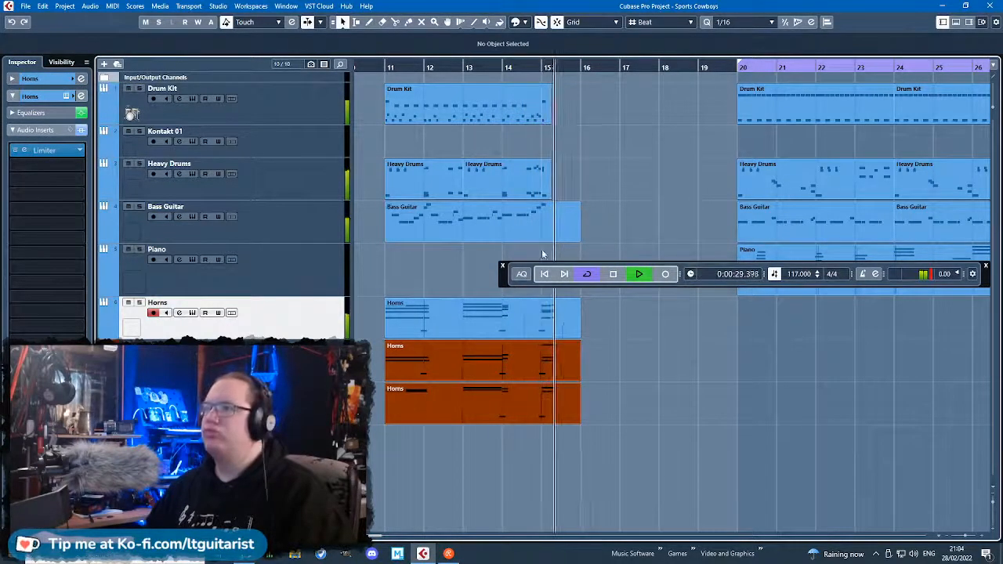
Move the transport panel below the track events and stop playback.
drag(504, 278, 500, 517)
click(669, 382)
key(space)
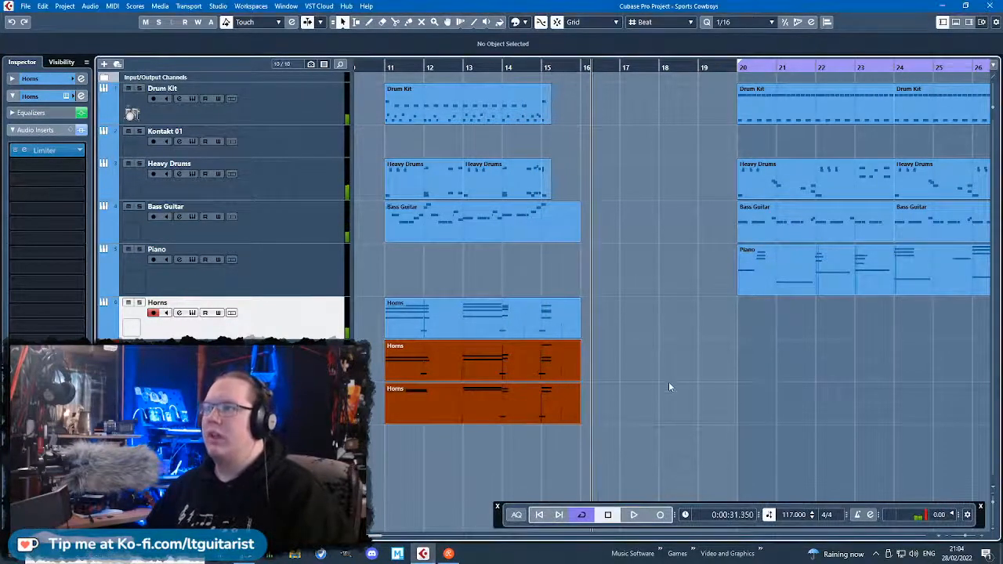
Play the section starting at bar 20.
key(g)
key(g)
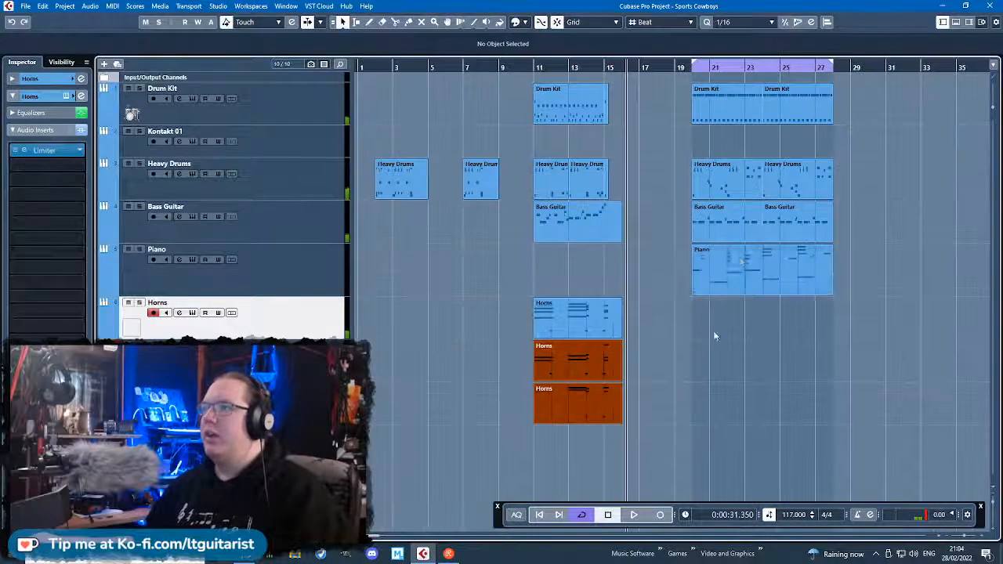
click(688, 71)
key(space)
scroll(881, 467, up, 1)
scroll(864, 467, up, 4)
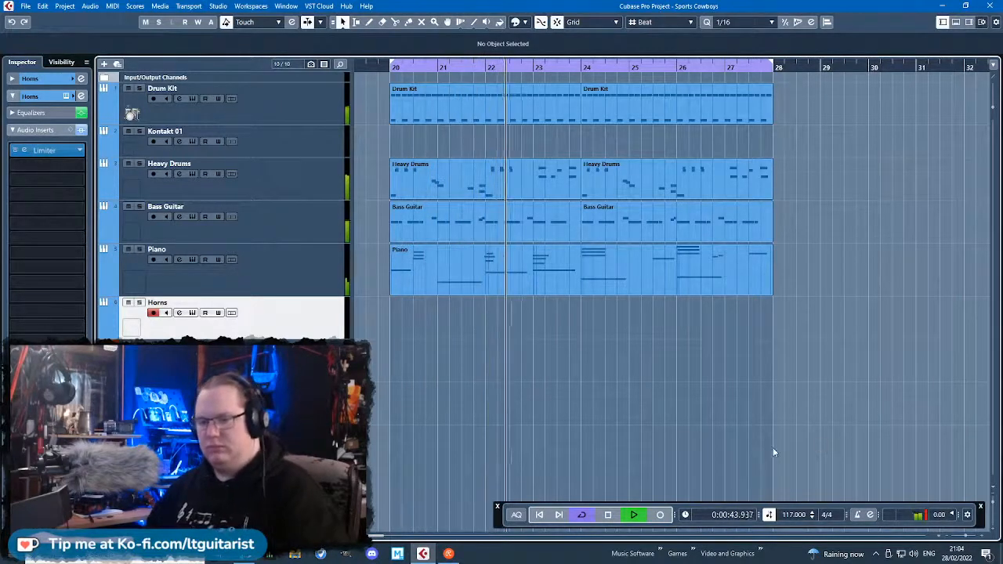
Split the Piano part at bar 24.
drag(838, 391, 589, 277)
scroll(587, 309, up, 4)
key(3)
click(562, 287)
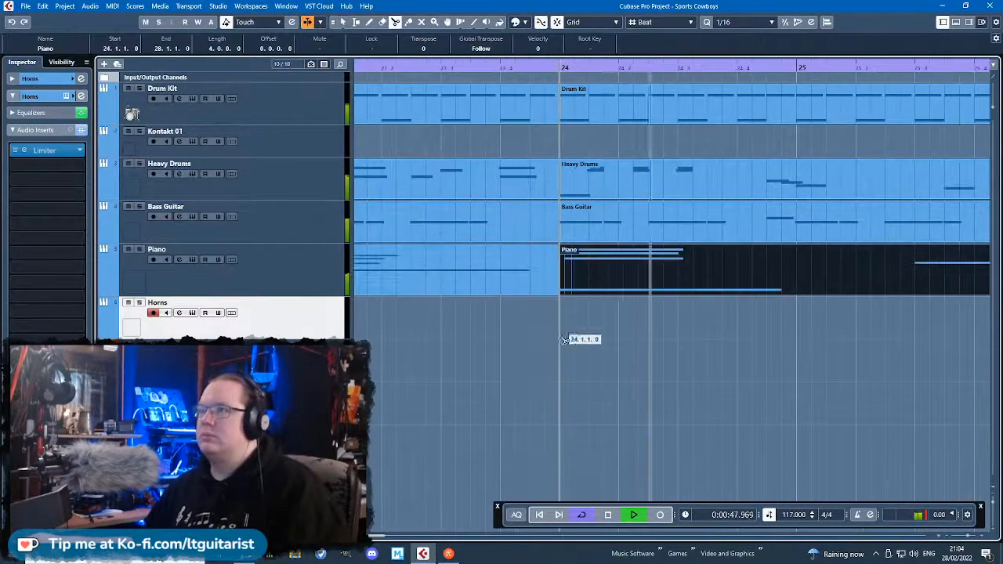
Select the Drum Kit, Heavy Drums, Bass Guitar and Piano parts at bars 24–28 and stop playback.
scroll(568, 368, down, 5)
key(1)
drag(838, 350, 577, 93)
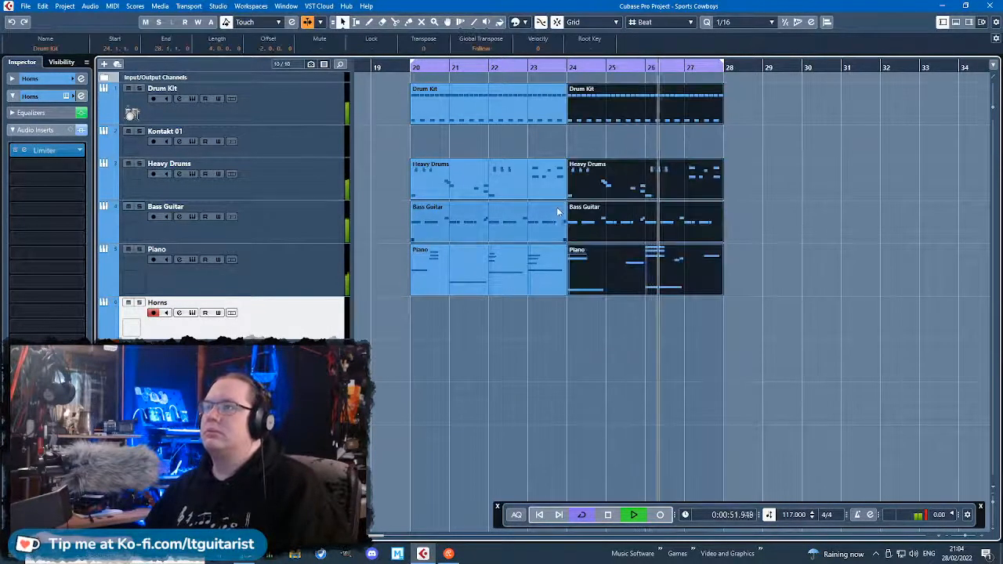
key(space)
mouse_move(597, 193)
mouse_down()
mouse_move(608, 185)
mouse_move(599, 188)
mouse_up()
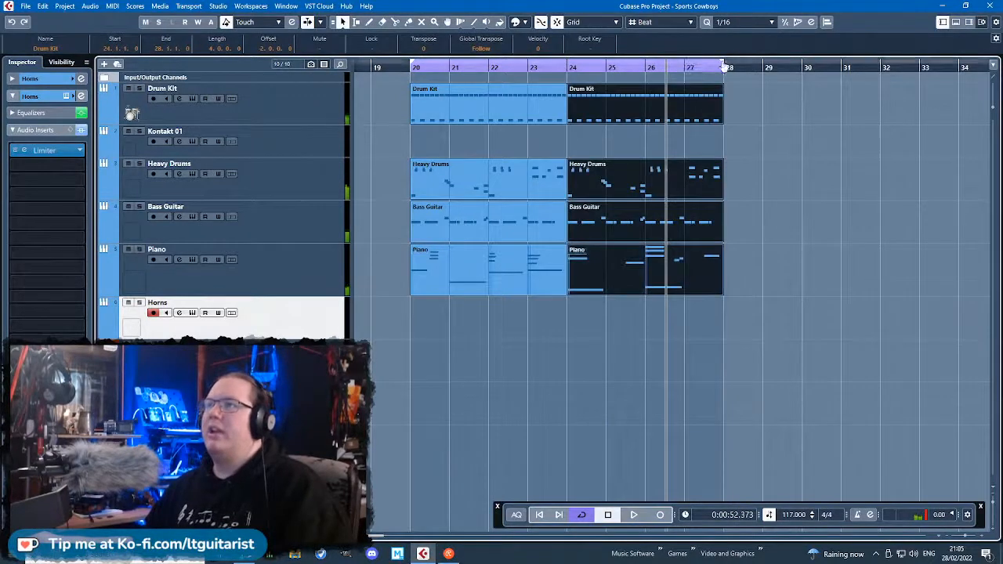
Shorten the cycle range to bars 20–24 and start playback from bar 20.
drag(724, 66, 566, 111)
drag(446, 363, 419, 101)
double_click(408, 66)
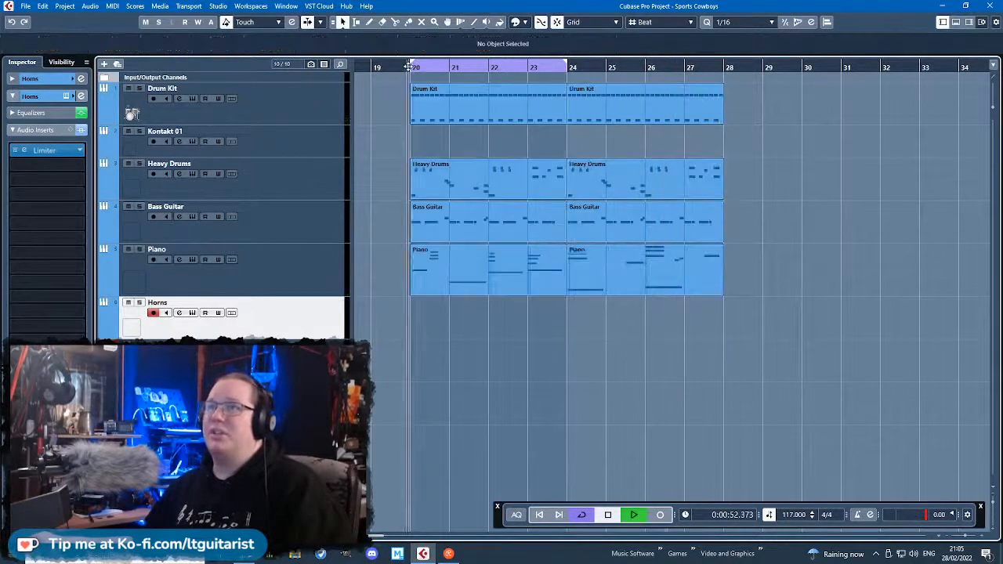
Assign the first factory drum picture to the Heavy Drums track.
double_click(132, 188)
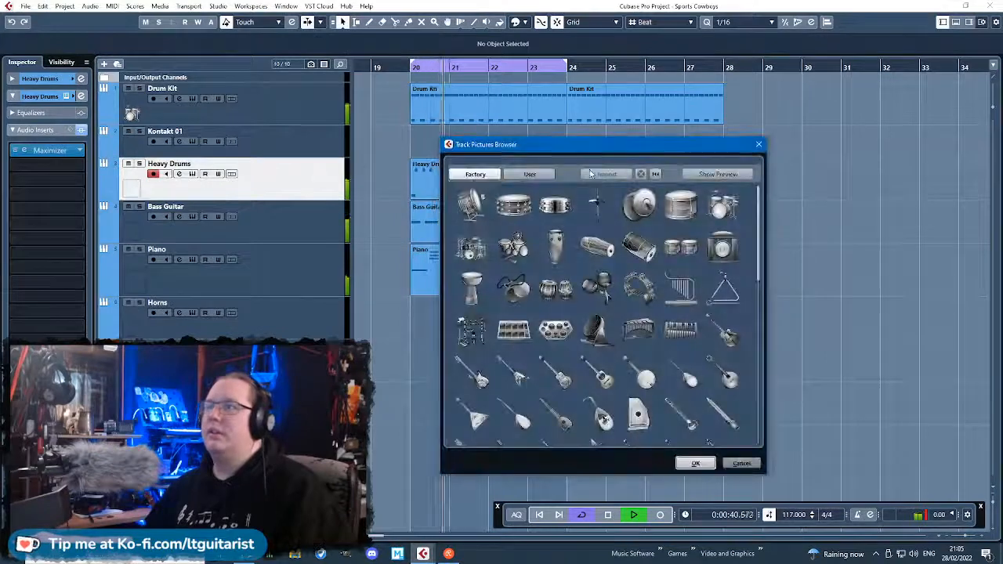
click(473, 219)
click(693, 463)
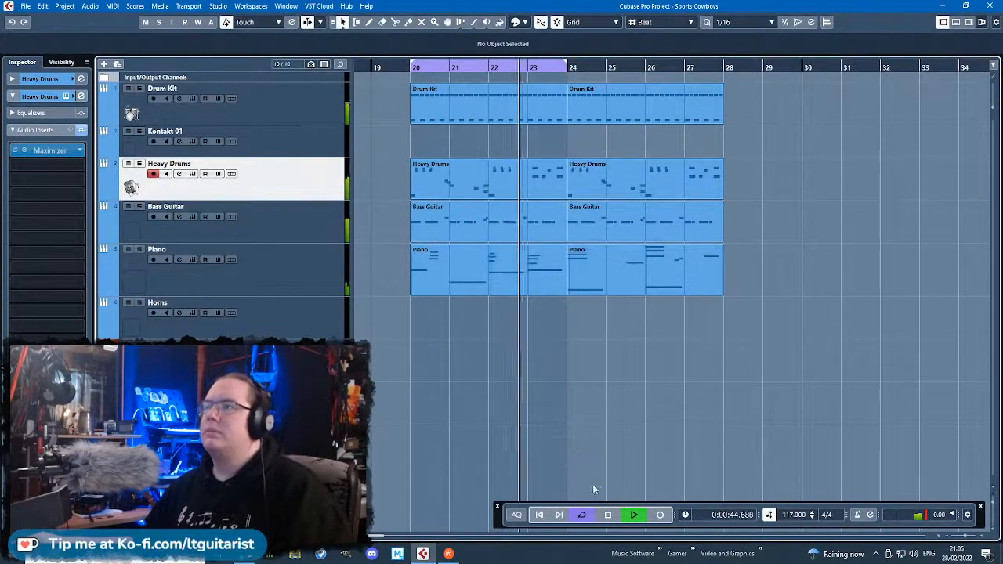
Assign an electric guitar picture to the Bass Guitar track.
click(130, 231)
double_click(130, 230)
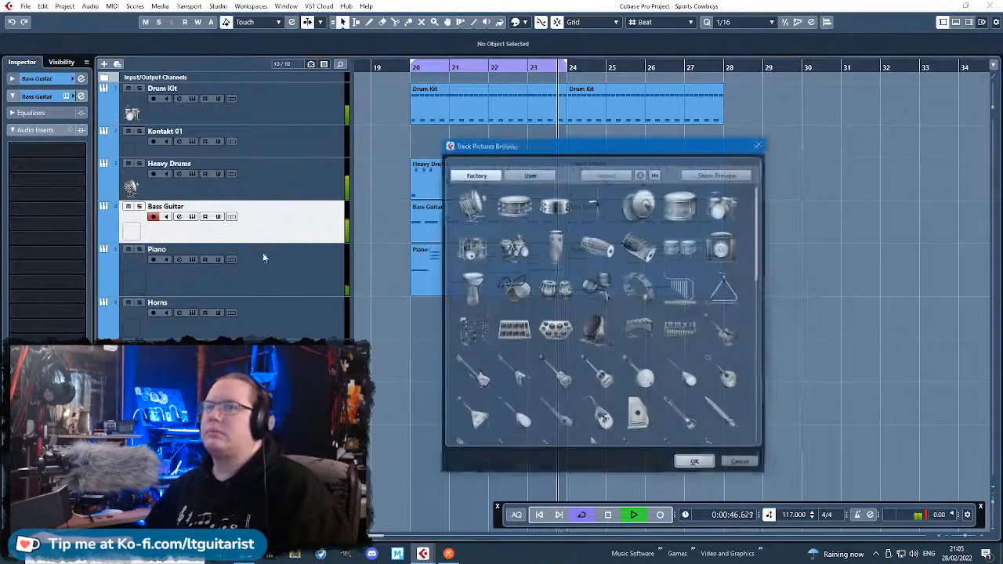
click(473, 372)
click(695, 463)
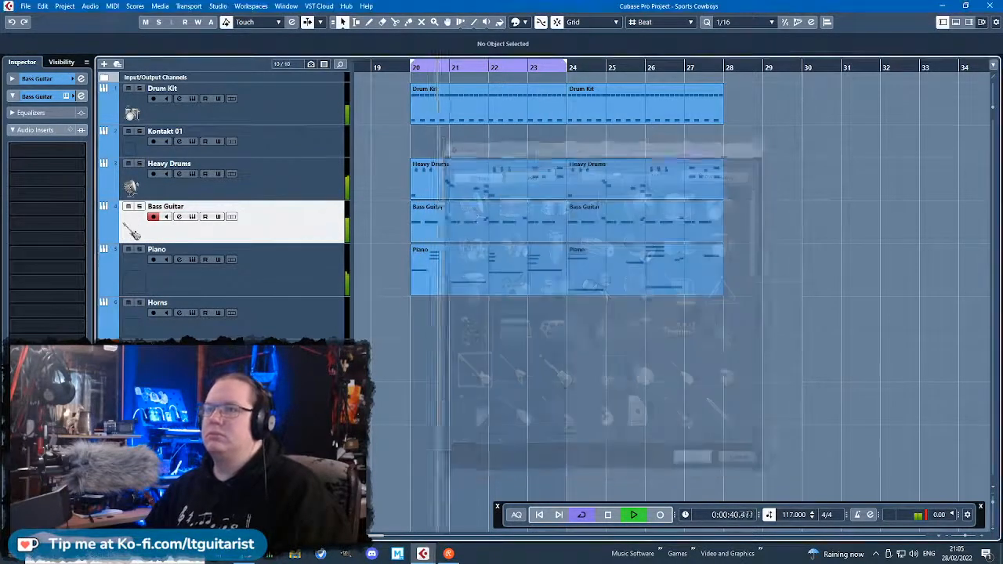
Assign a grand piano picture to the Piano track.
double_click(133, 280)
scroll(626, 335, down, 4)
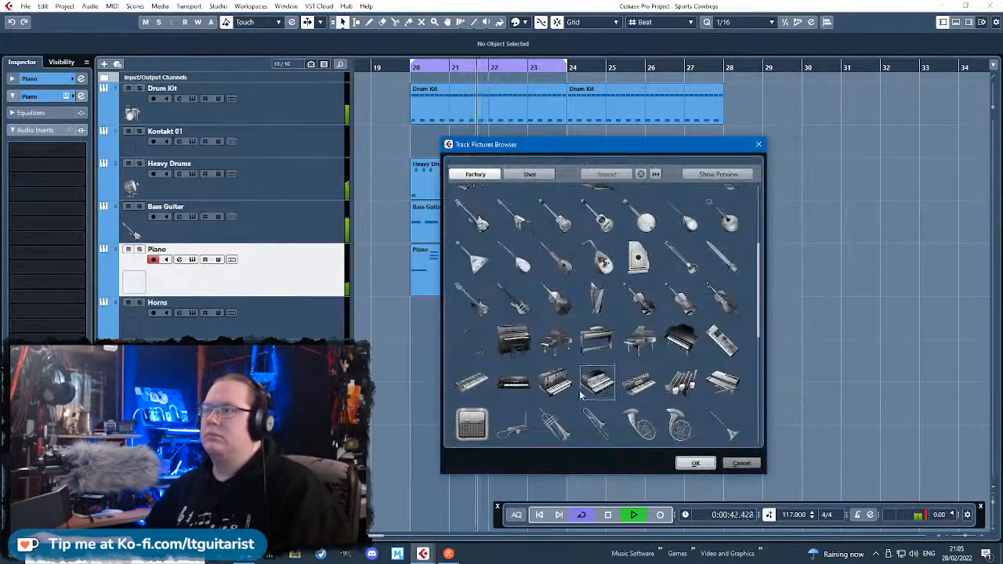
click(638, 339)
click(695, 463)
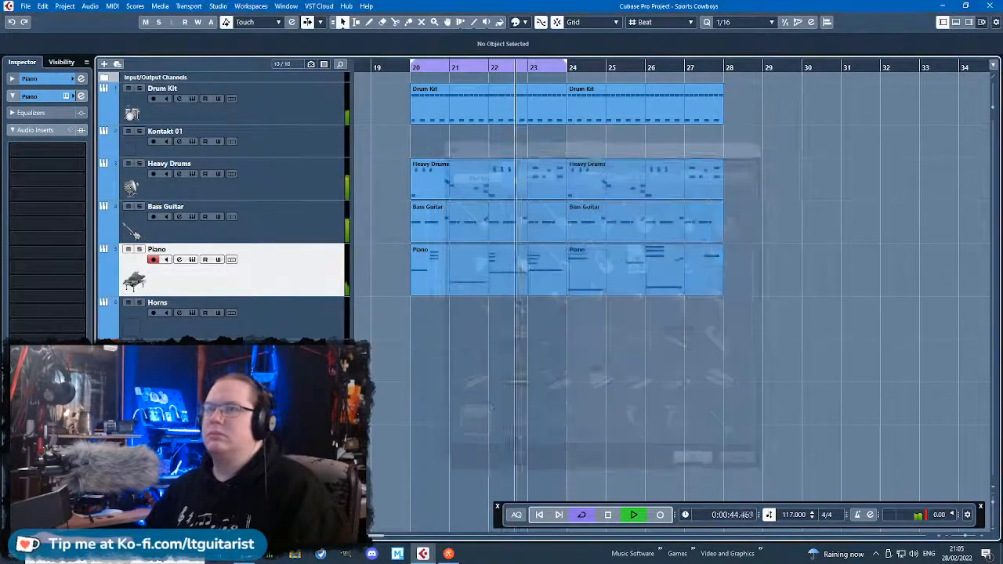
Assign a factory brass horn picture to the Horns track.
click(134, 328)
double_click(138, 332)
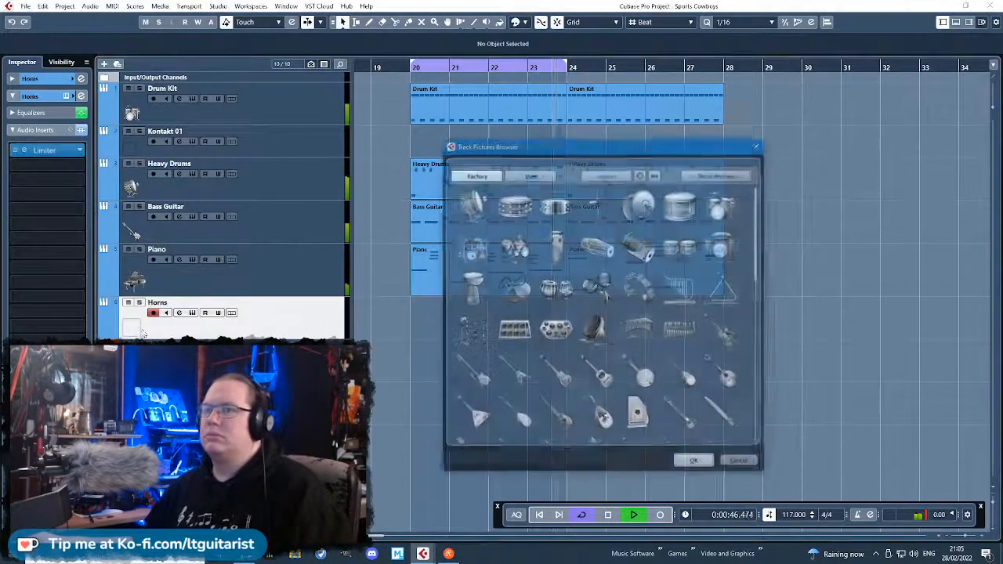
scroll(612, 329, down, 5)
scroll(666, 351, down, 2)
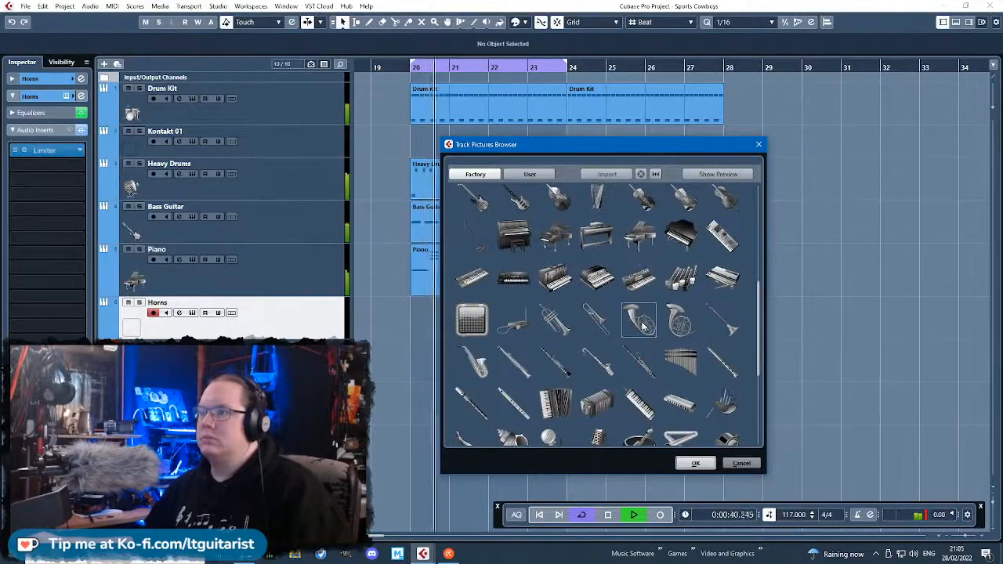
click(567, 323)
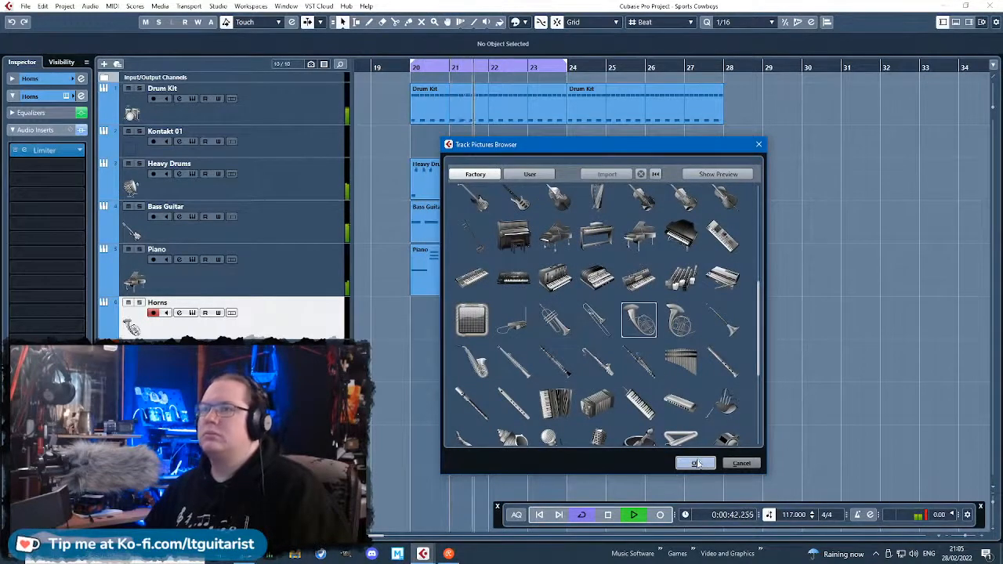
click(698, 464)
Assign a factory trombone picture to the Trombone track.
double_click(137, 371)
scroll(666, 385, down, 4)
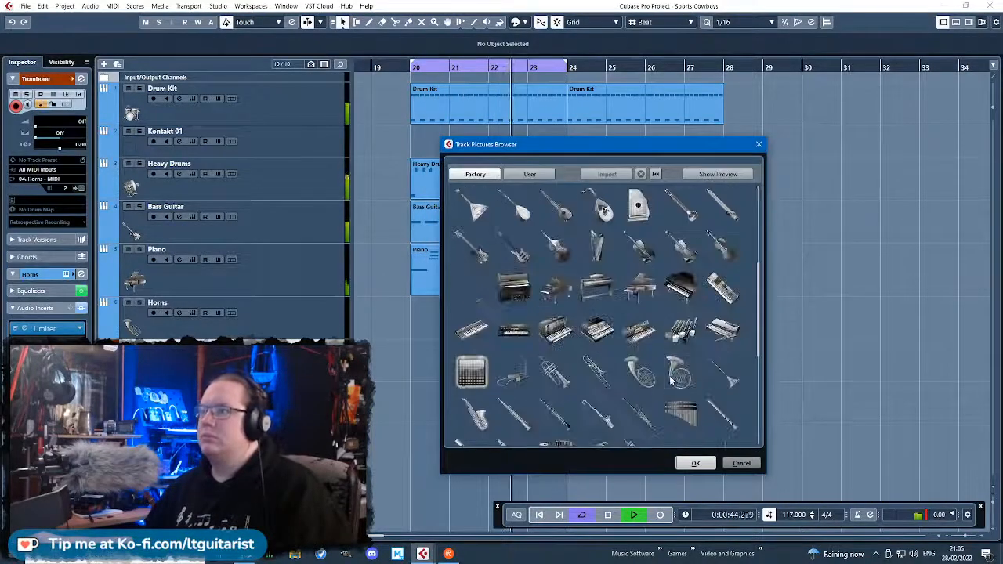
scroll(666, 375, down, 3)
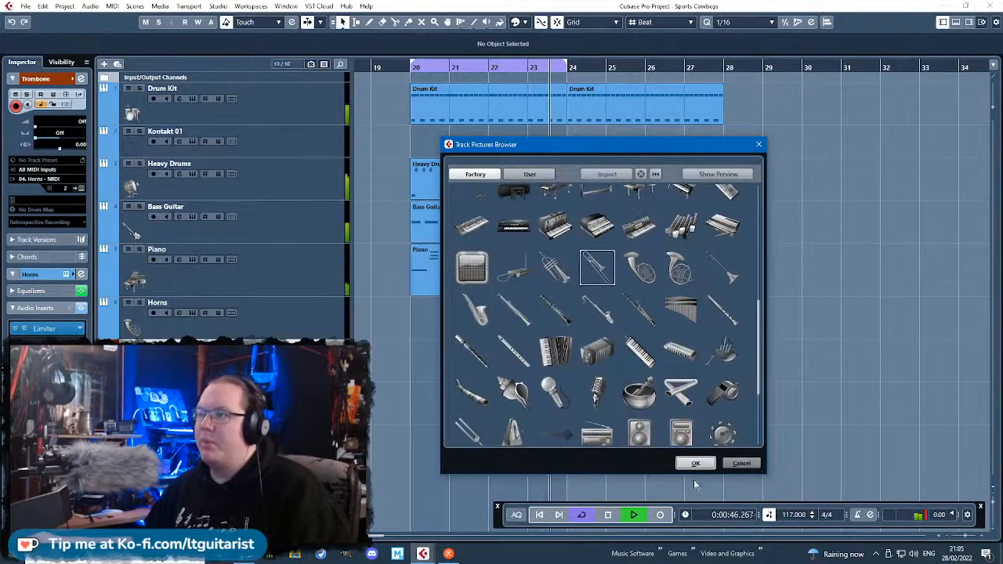
click(694, 463)
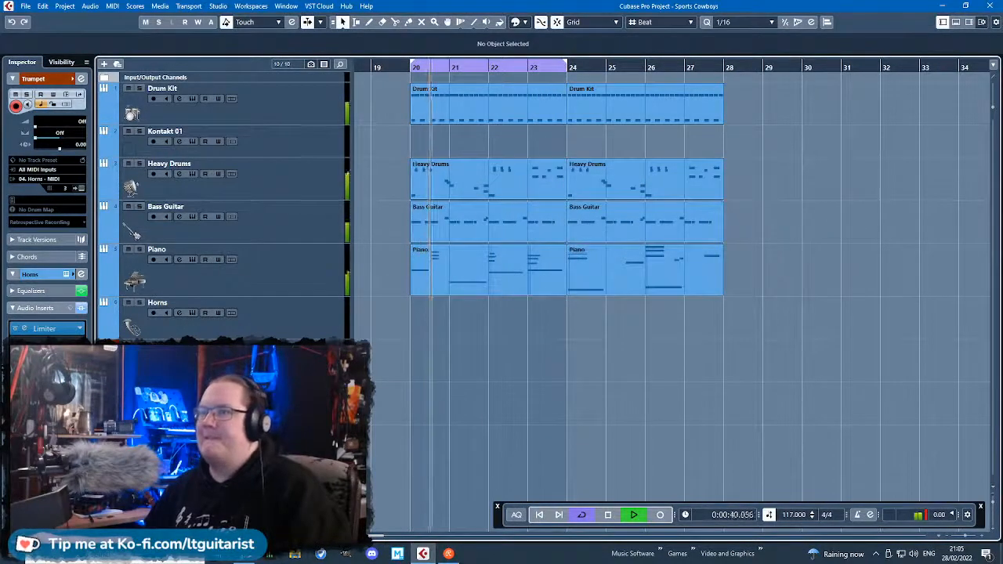
Assign a factory trumpet picture to the Trumpet track.
double_click(134, 233)
scroll(617, 386, down, 5)
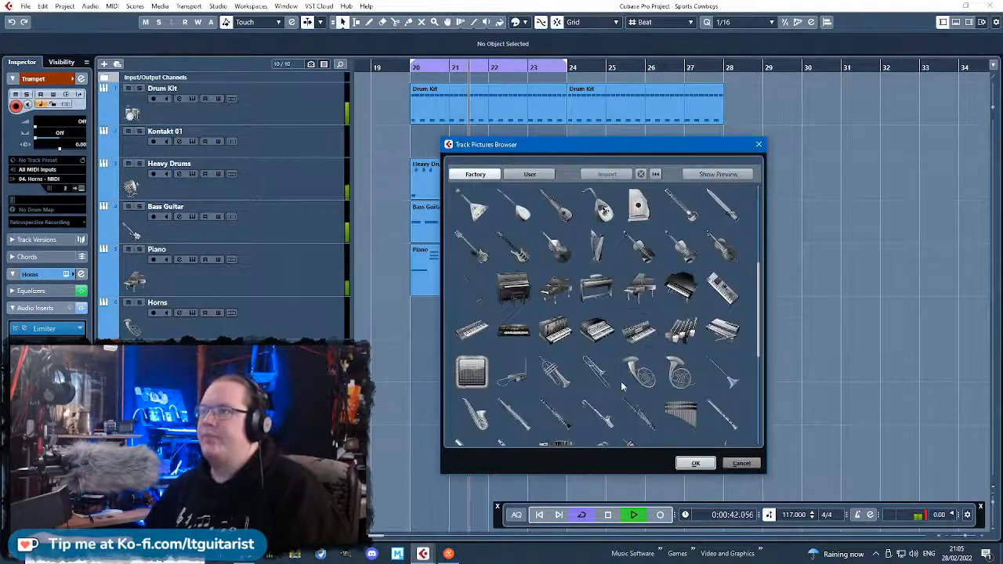
click(704, 465)
scroll(661, 432, down, 2)
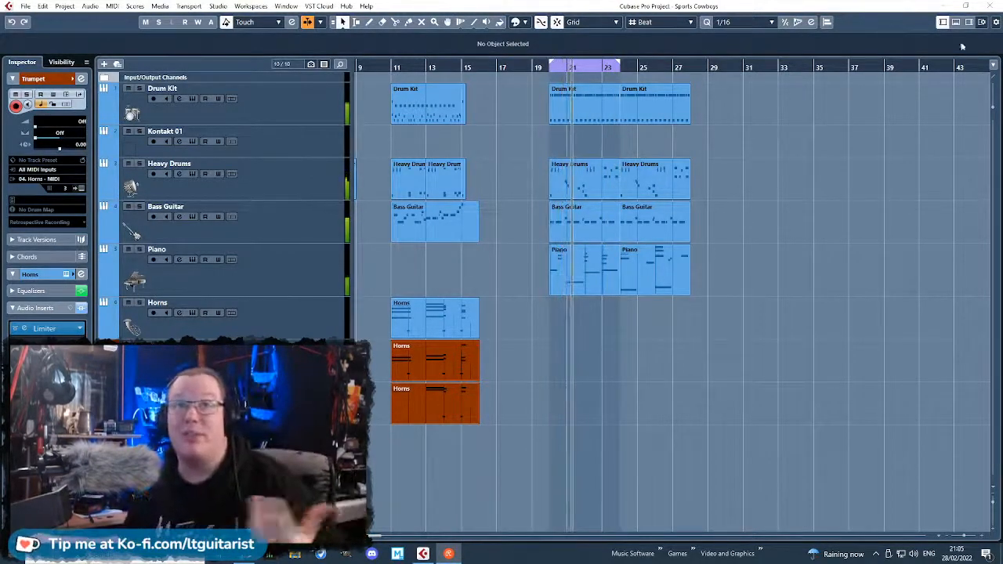
Open the Kontakt instrument of the Kontakt 01 track and remove the LPS Combi 08 Tech Traveller patch from its rack.
click(690, 406)
right_click(206, 323)
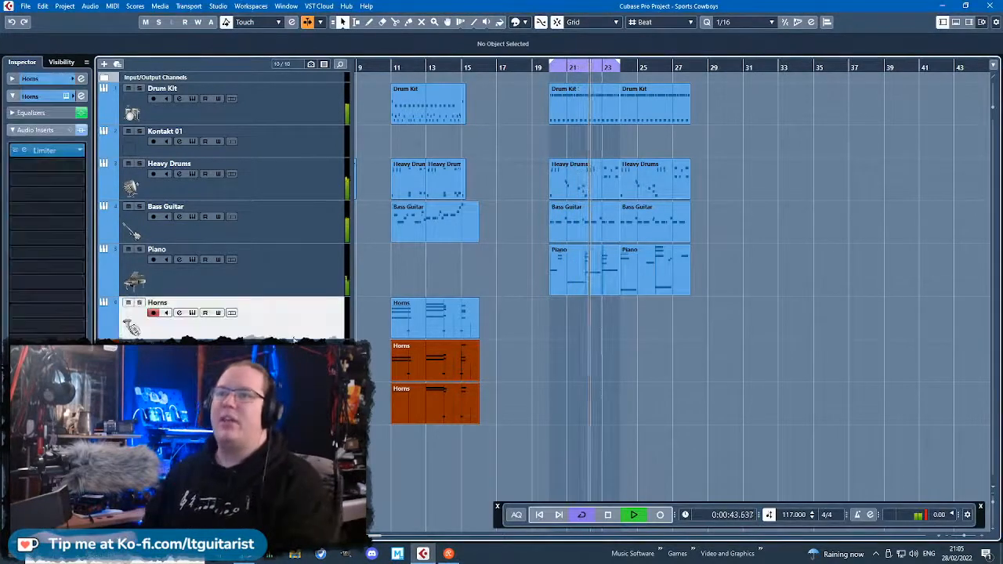
click(277, 125)
click(271, 133)
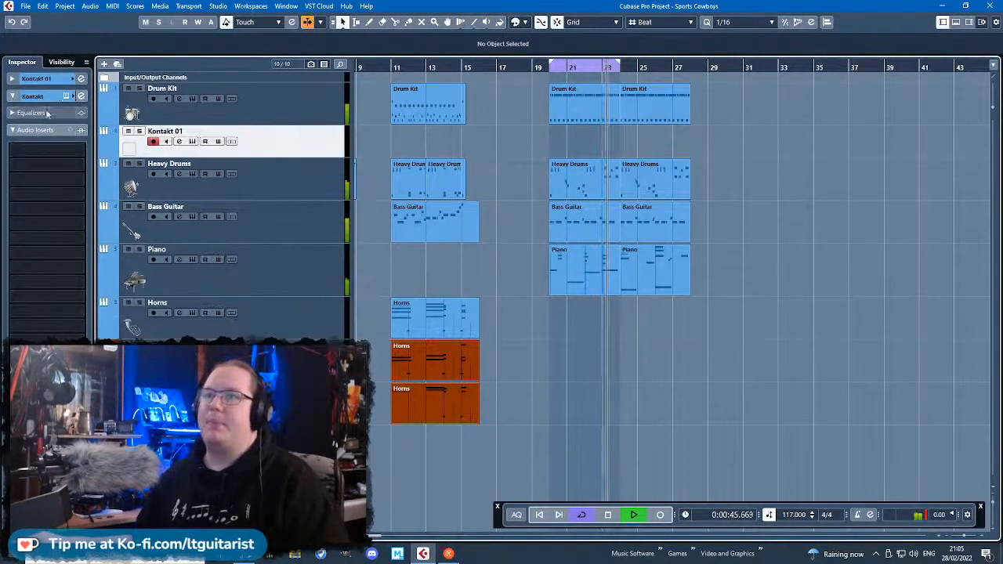
click(67, 96)
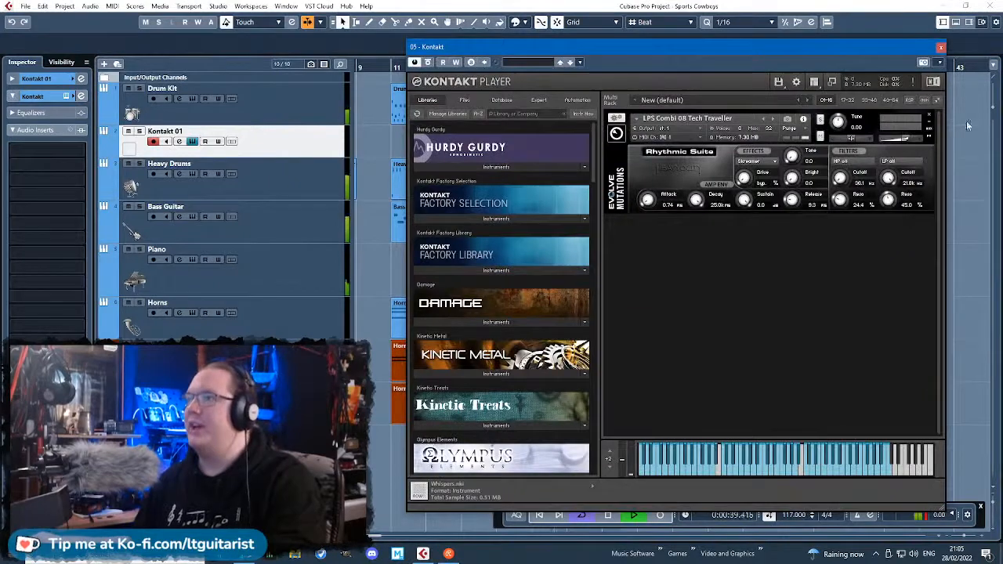
click(927, 116)
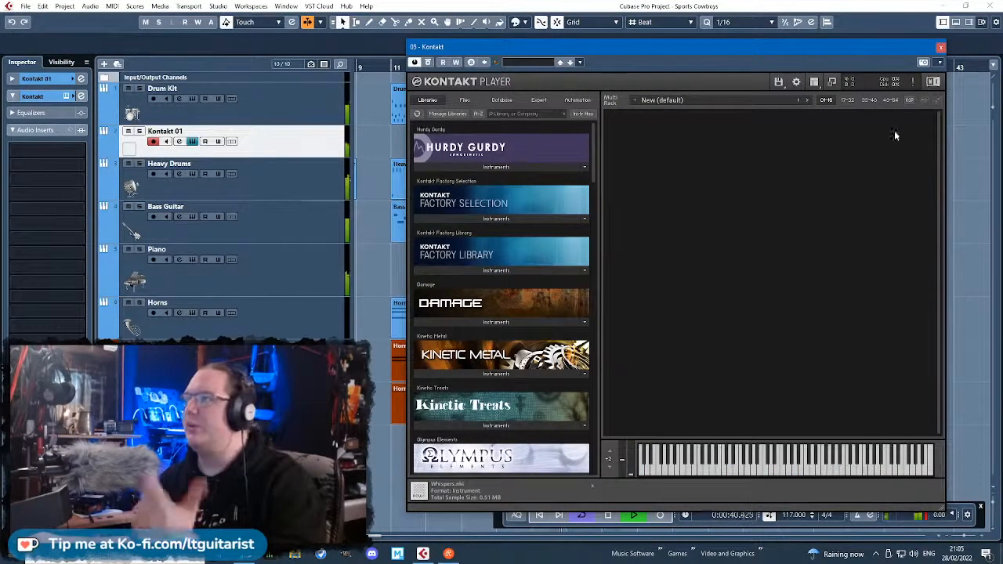
Load the Fiddle from the World strings of the Kontakt Factory Library into the Kontakt 01 track's instrument.
click(501, 219)
click(443, 270)
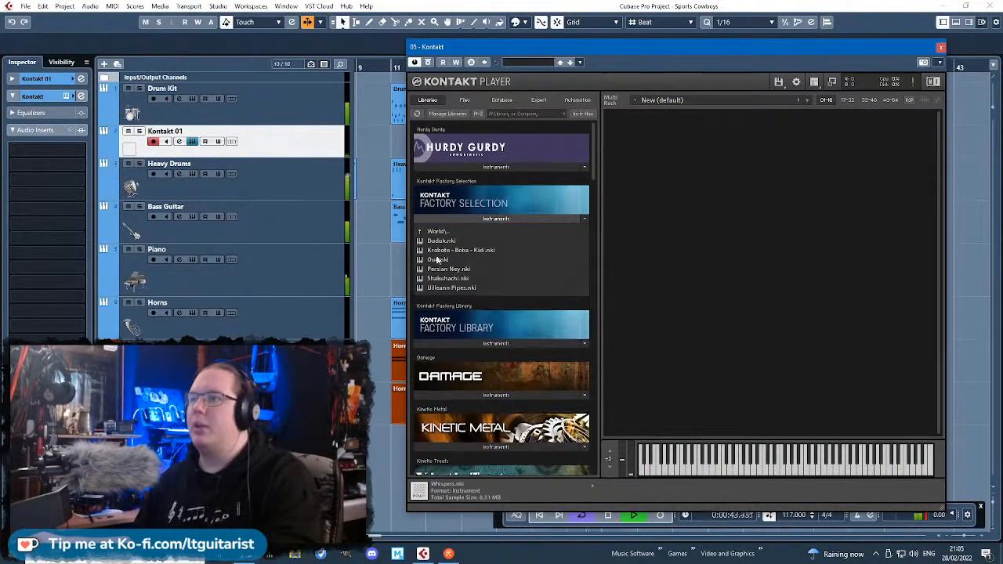
click(447, 233)
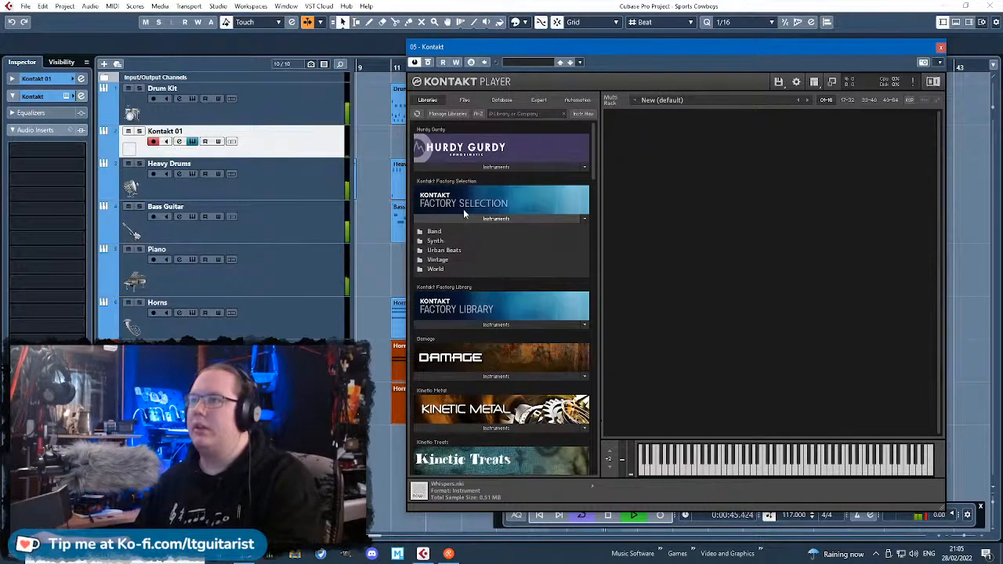
click(476, 219)
click(496, 270)
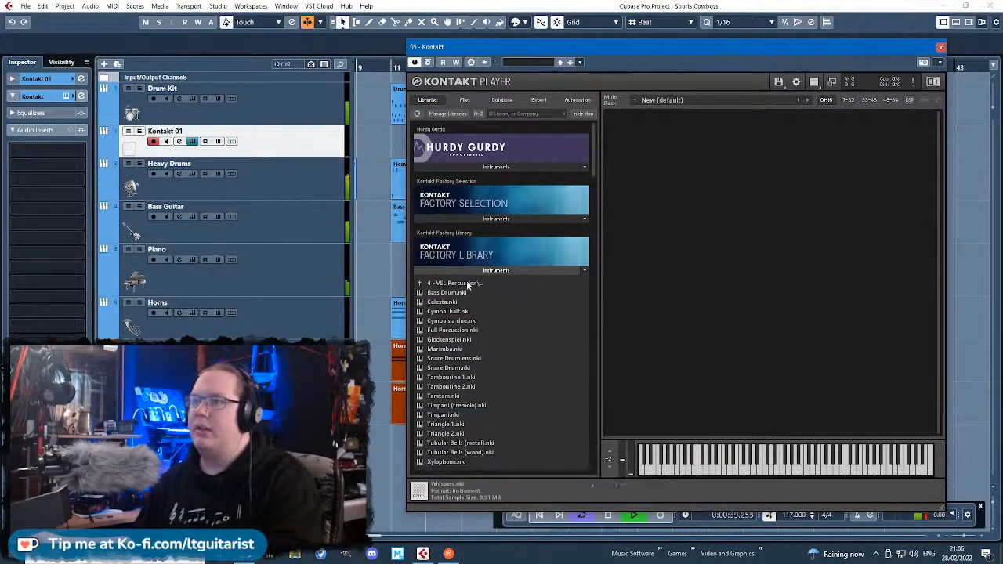
click(468, 284)
click(457, 285)
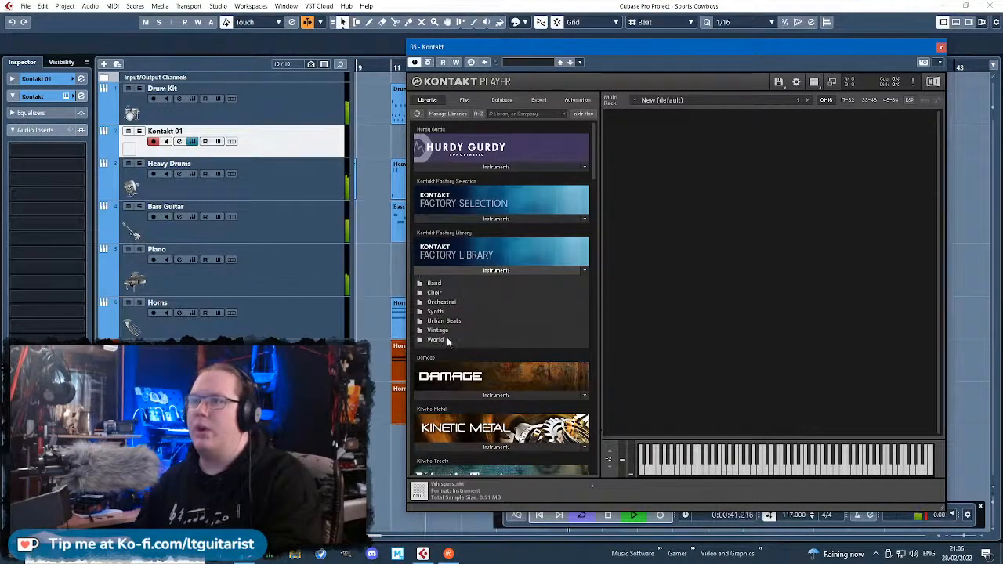
click(451, 340)
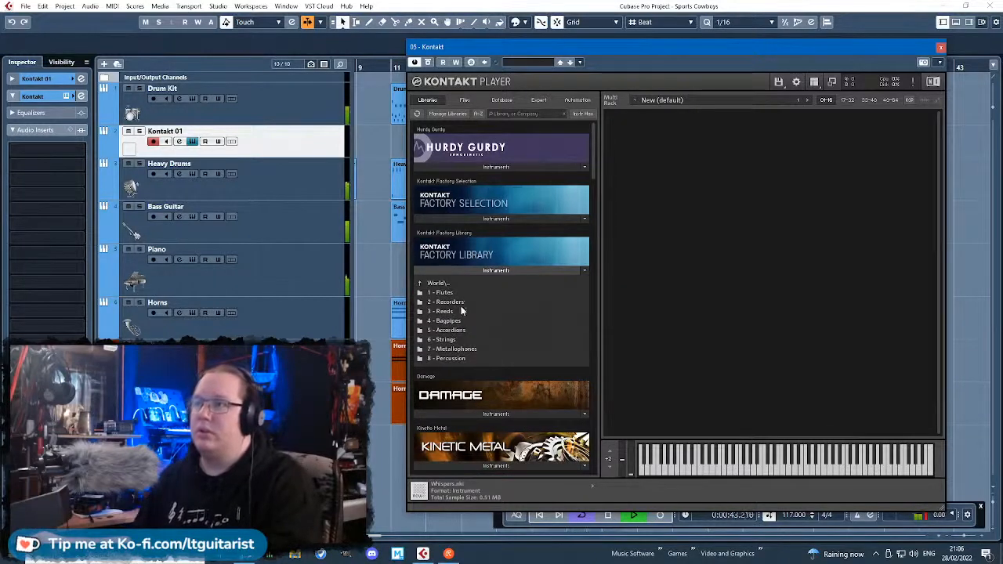
click(444, 340)
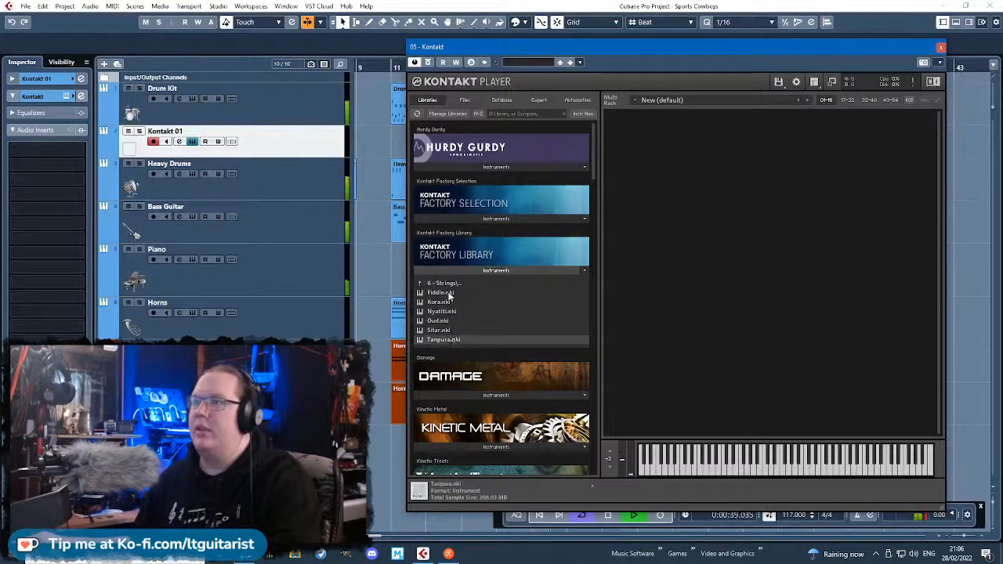
double_click(449, 294)
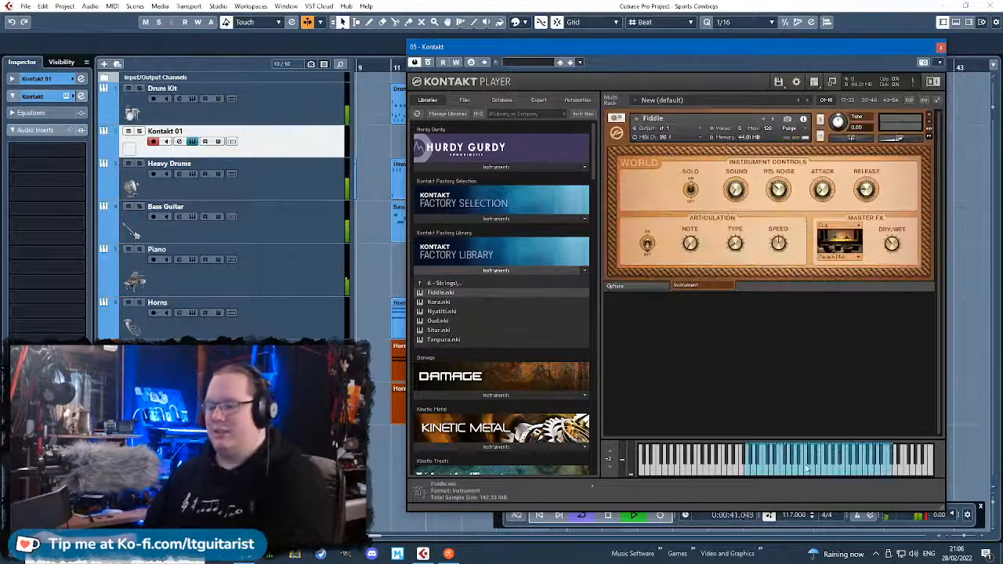
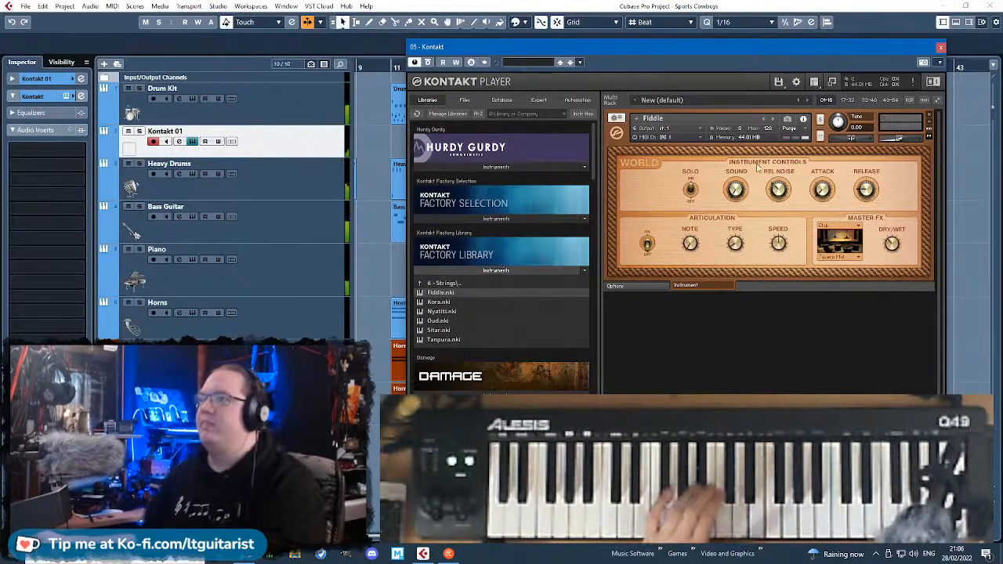
Remove the Fiddle from the Kontakt rack and browse the World Flutes and Percussion folders of the Kontakt Factory Library.
click(929, 116)
click(506, 271)
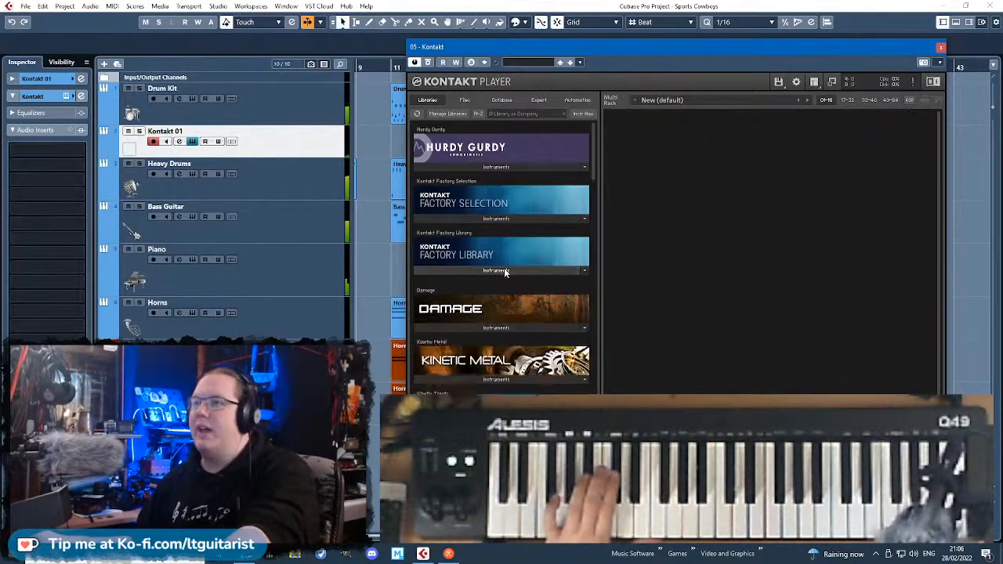
click(476, 271)
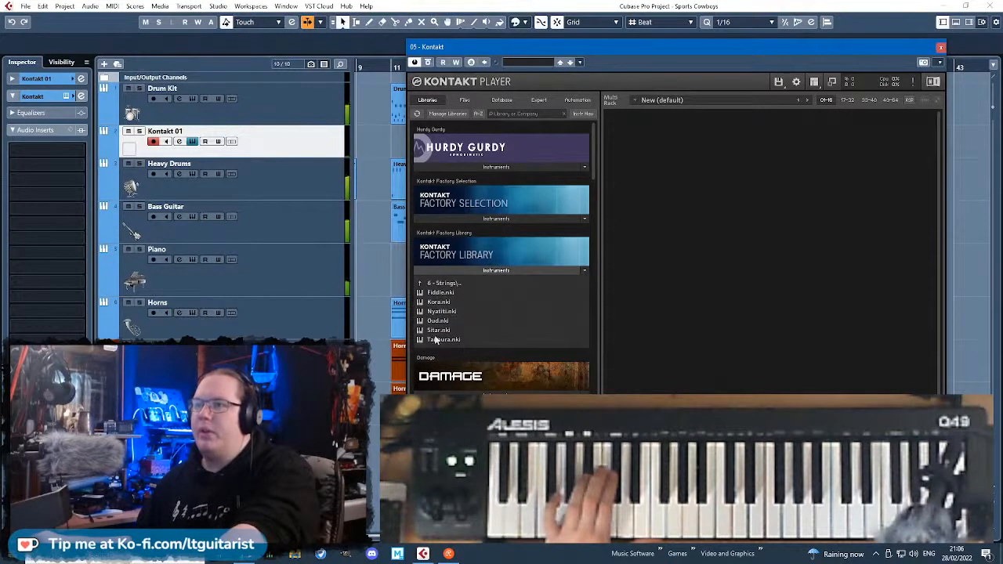
click(443, 283)
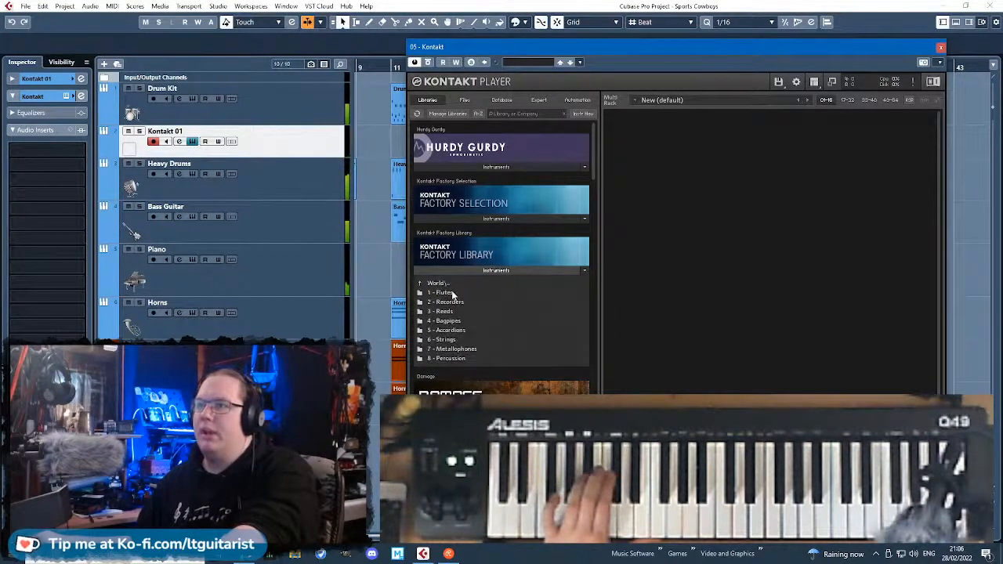
click(452, 293)
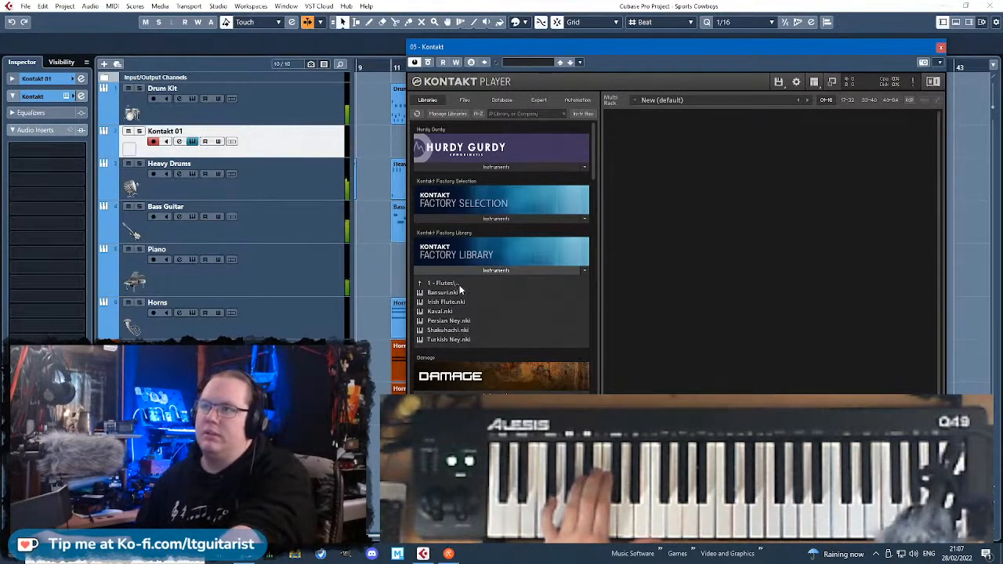
click(442, 283)
double_click(459, 358)
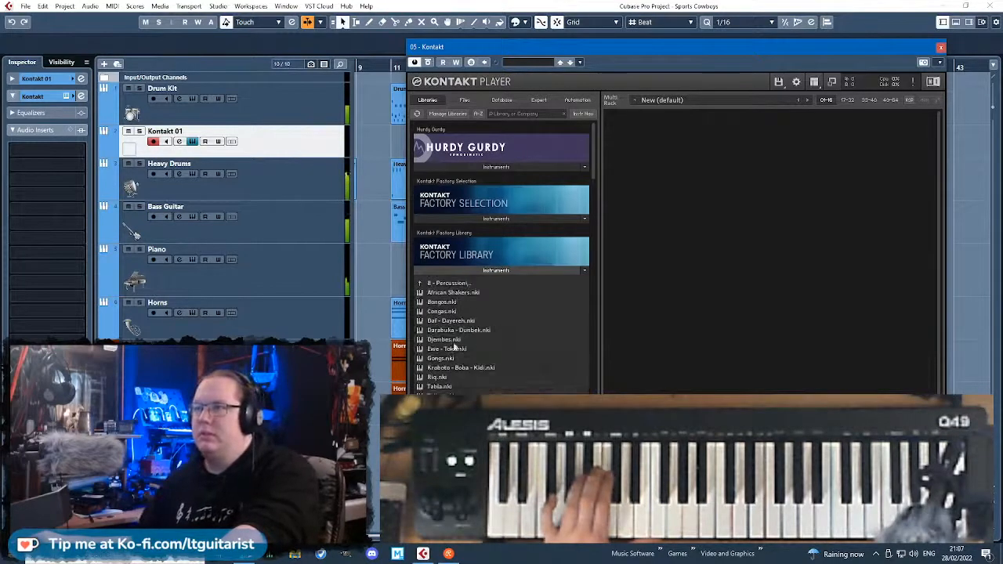
click(482, 269)
Load PERC Ethnic Guiro and Blocks from the Ethnic Drums folder of the Damage library's percussive kits.
mouse_move(593, 161)
mouse_down()
mouse_move(594, 447)
mouse_move(582, 164)
mouse_up()
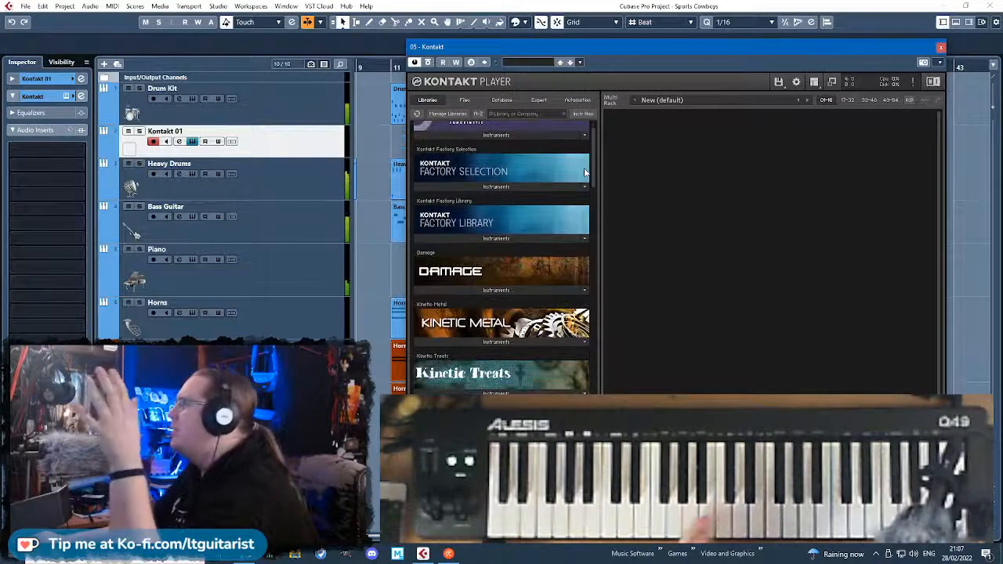
scroll(581, 181, down, 3)
scroll(579, 191, down, 10)
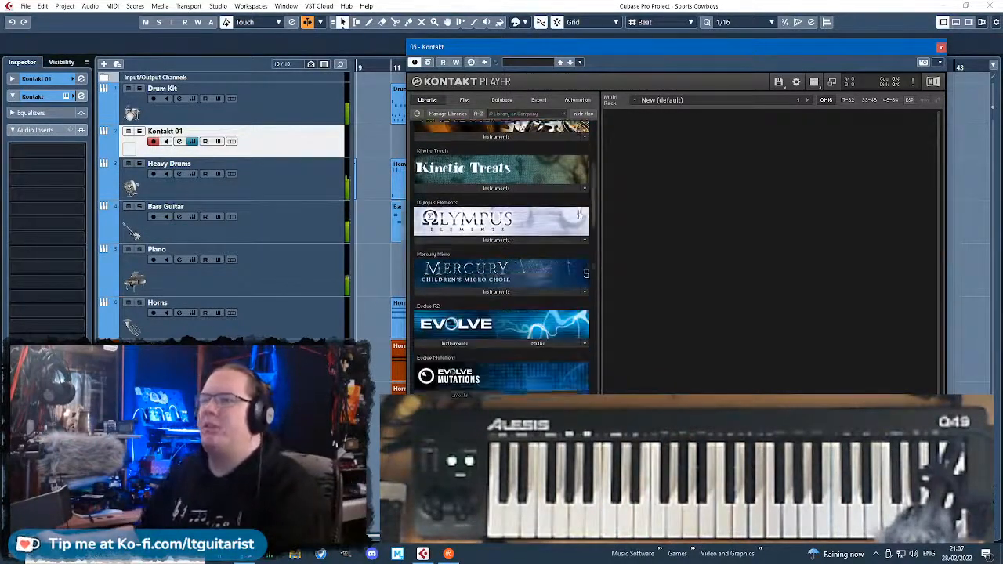
scroll(578, 255, down, 12)
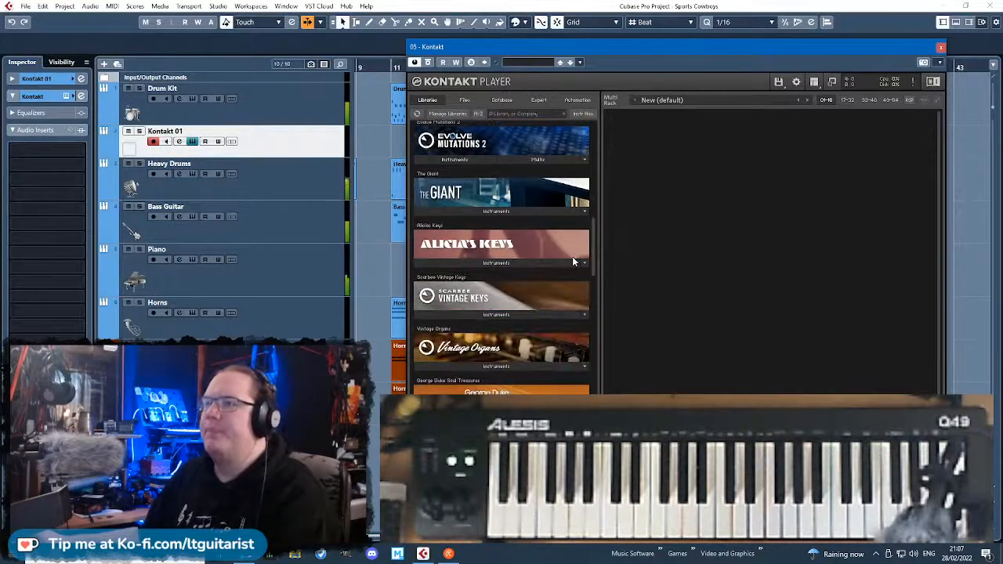
drag(590, 321, 596, 161)
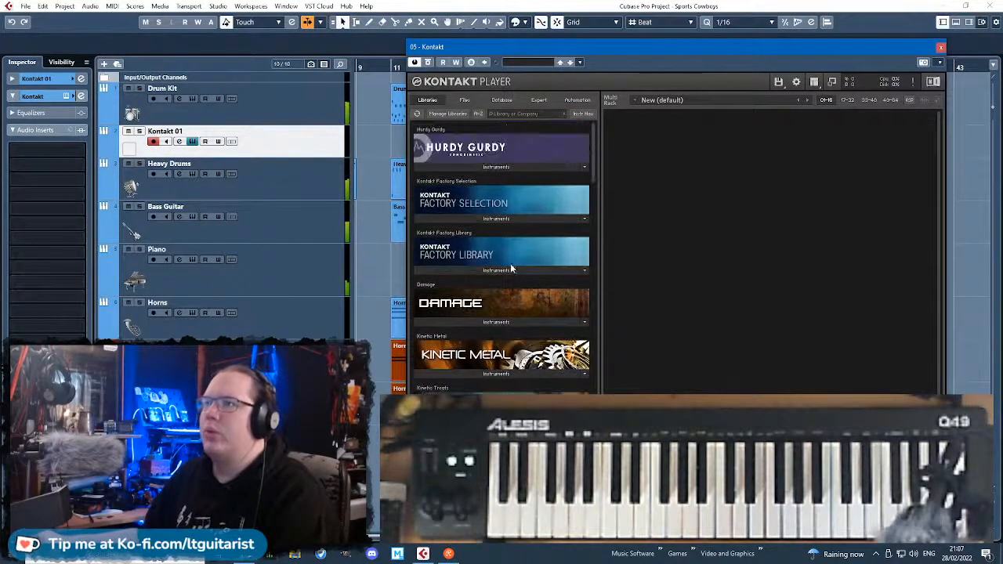
click(501, 322)
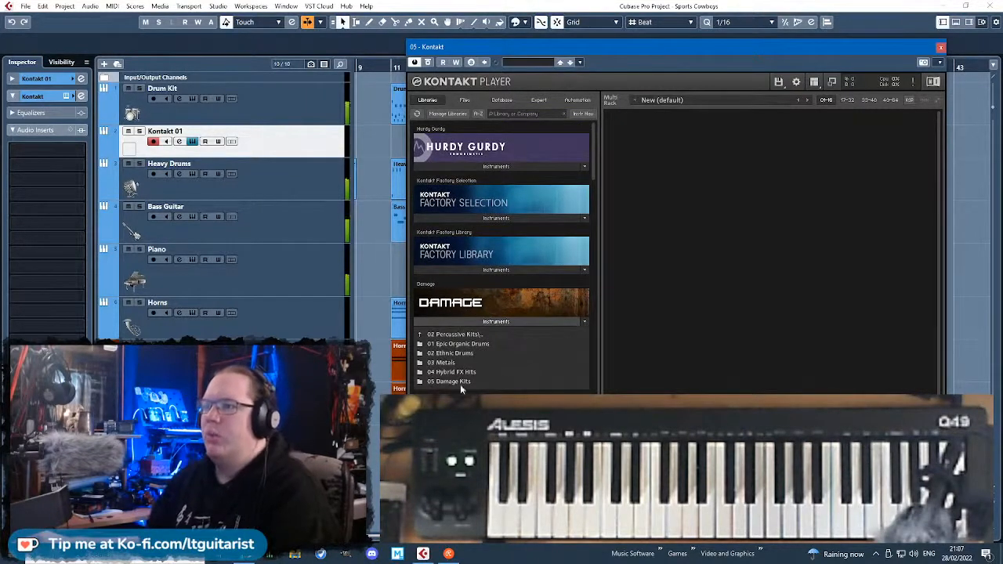
double_click(459, 353)
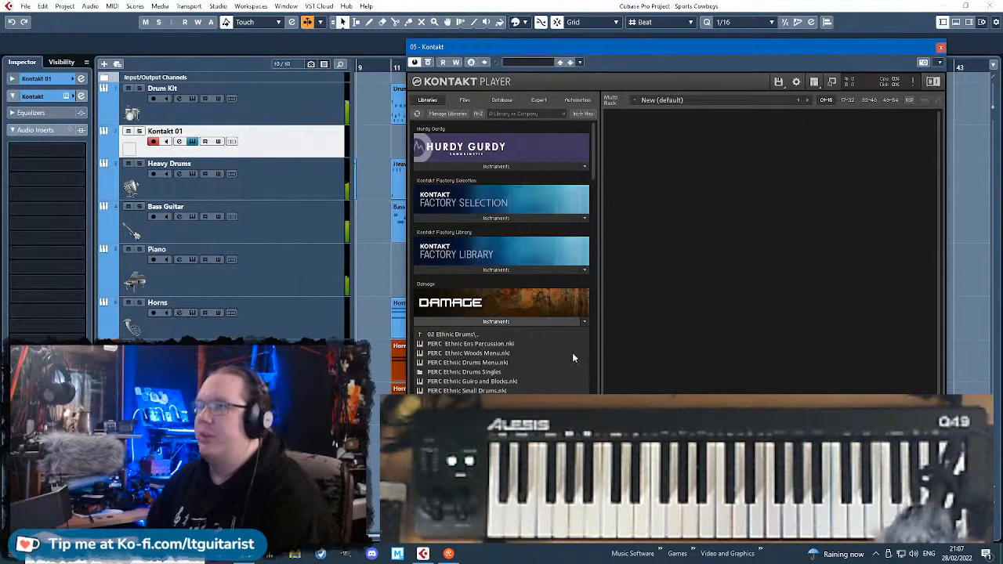
double_click(510, 379)
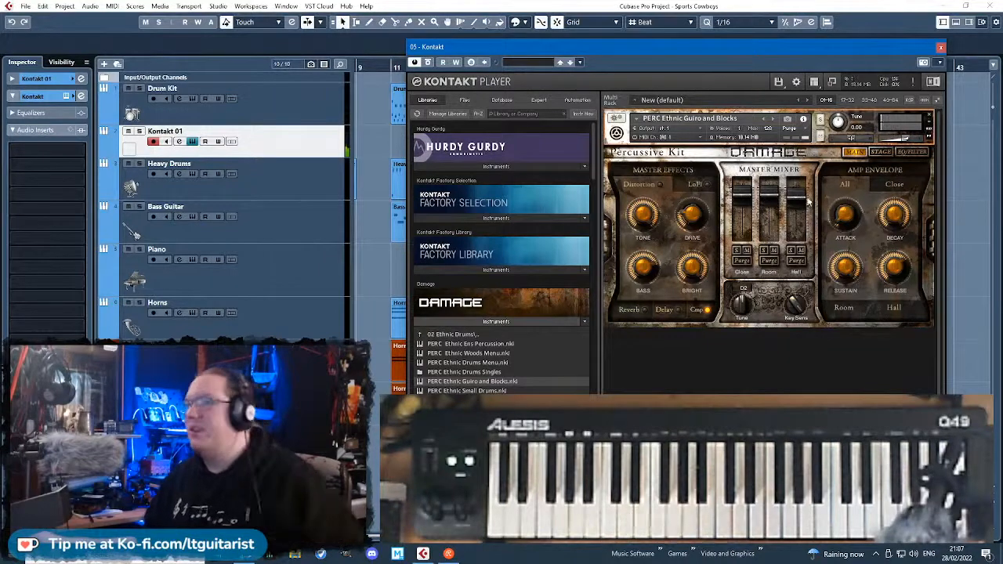
Replace the loaded Damage kit with PERC Ethnic Woods Menu, and that one with PERC Ethnic Ens Percussion.
click(930, 115)
double_click(484, 354)
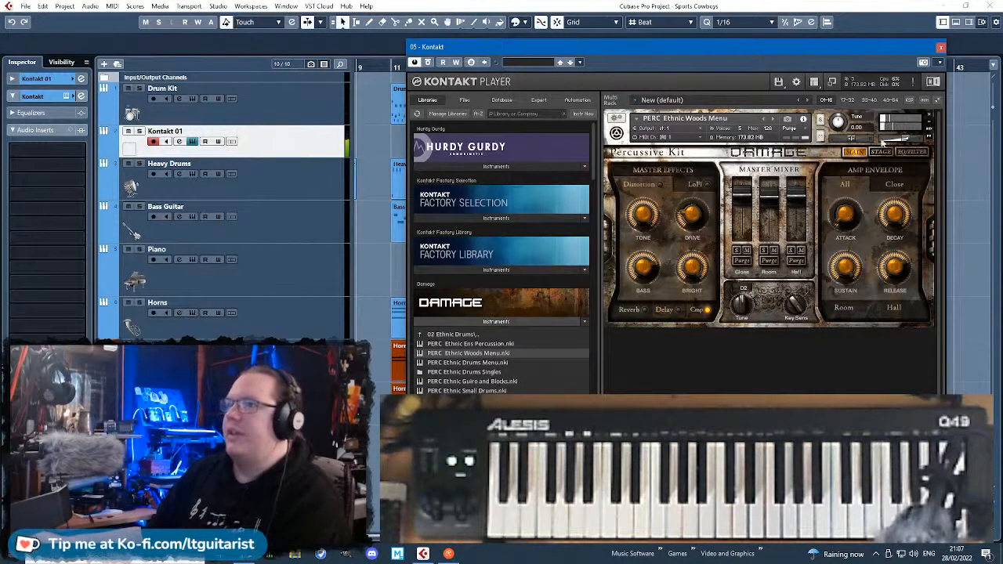
click(930, 115)
double_click(463, 344)
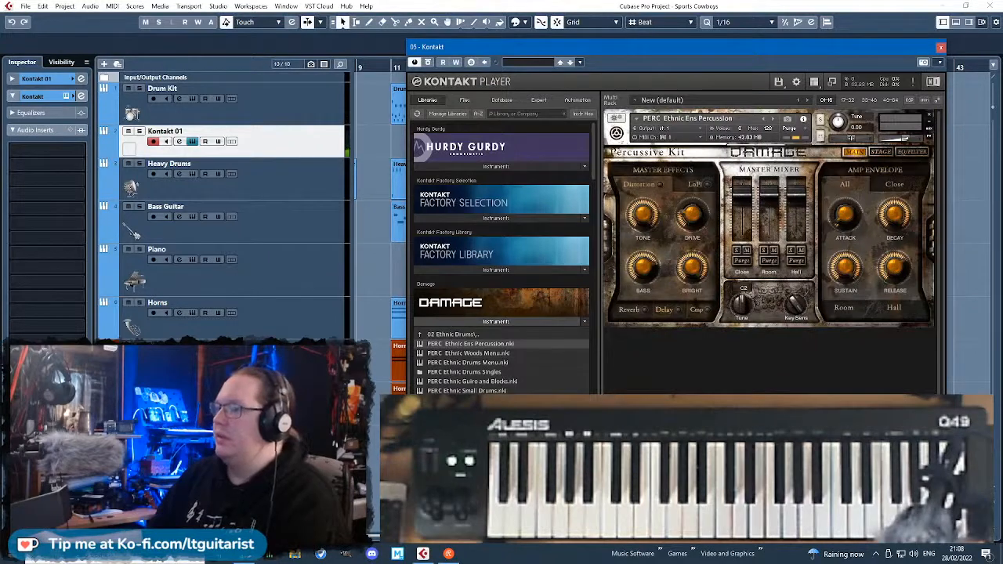
Replace the ensemble percussion kit with PERC Ethnic Drums Buffalo from the PERC Ethnic Drums Singles folder.
click(929, 116)
double_click(475, 373)
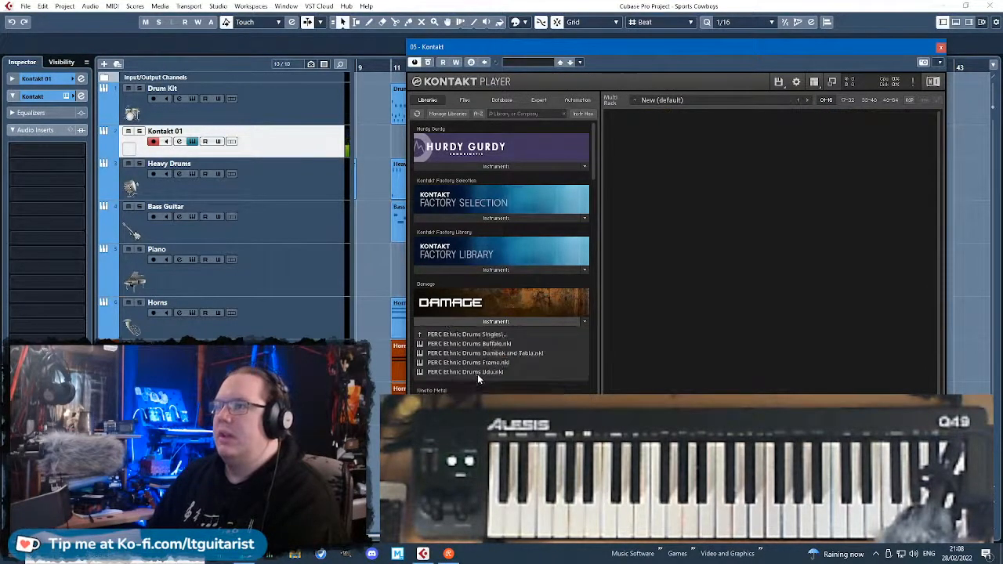
double_click(502, 344)
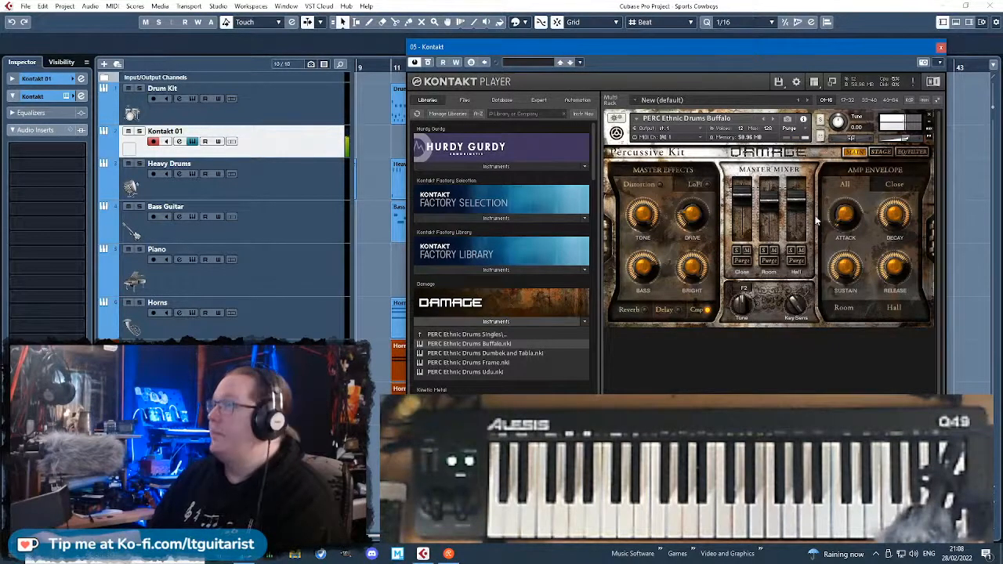
Close the Kontakt window and change the Kontakt 01 track's instrument to HALion Sonic SE.
click(941, 48)
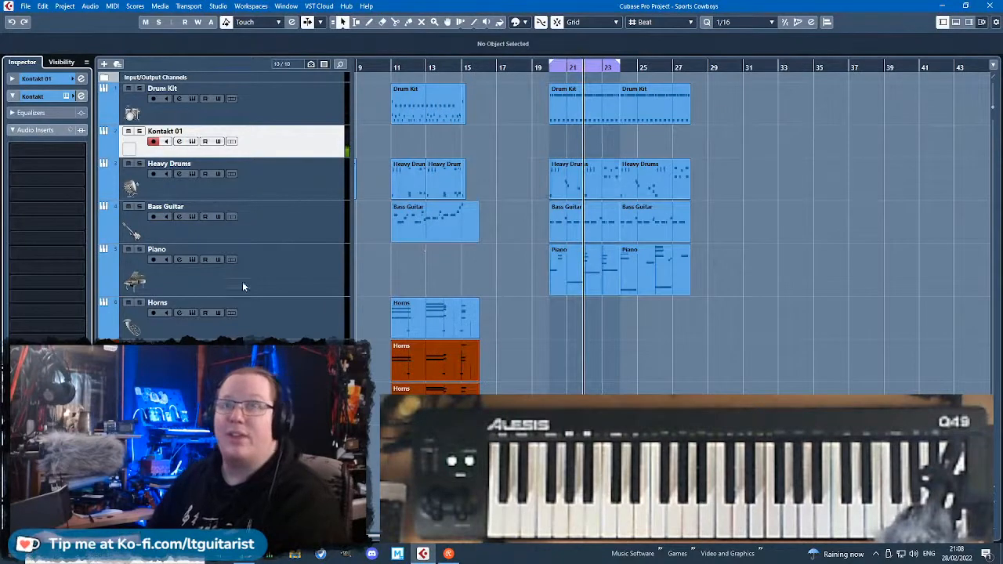
click(31, 78)
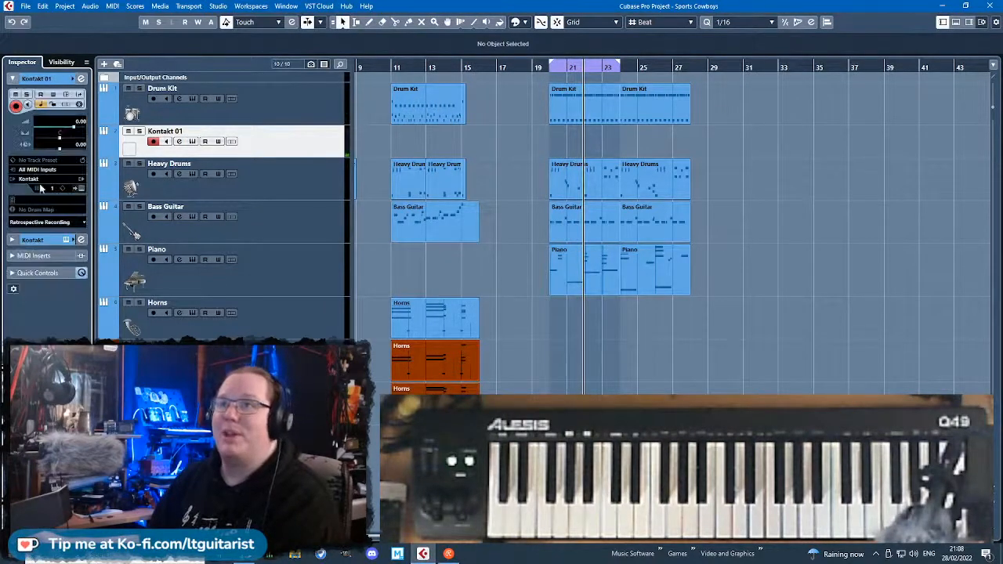
click(36, 181)
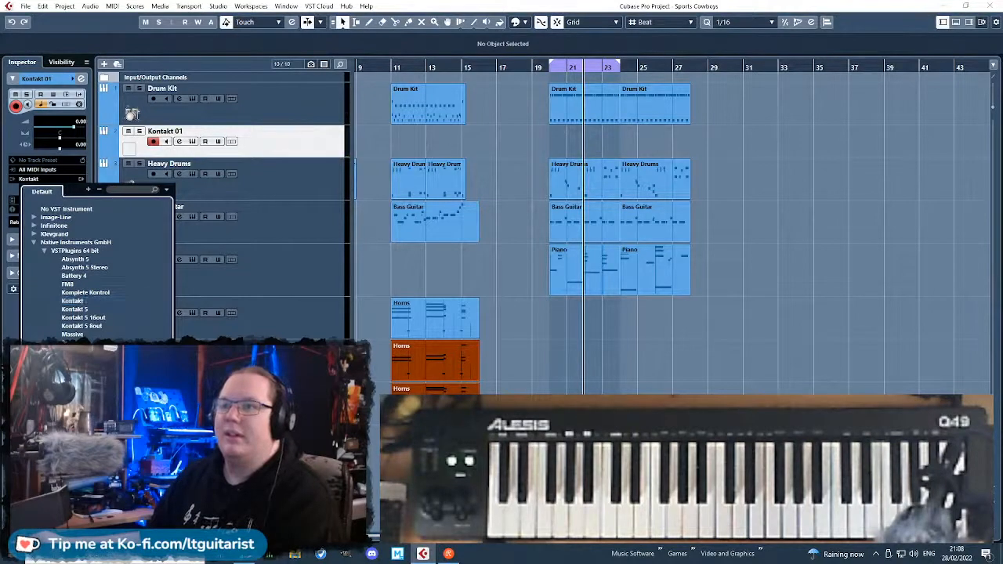
click(72, 301)
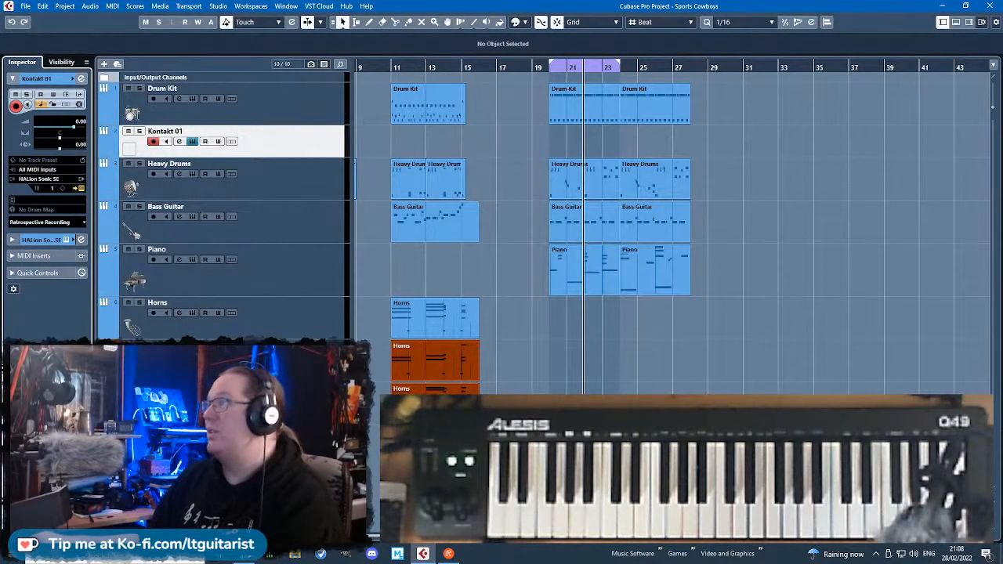
drag(585, 48, 636, 19)
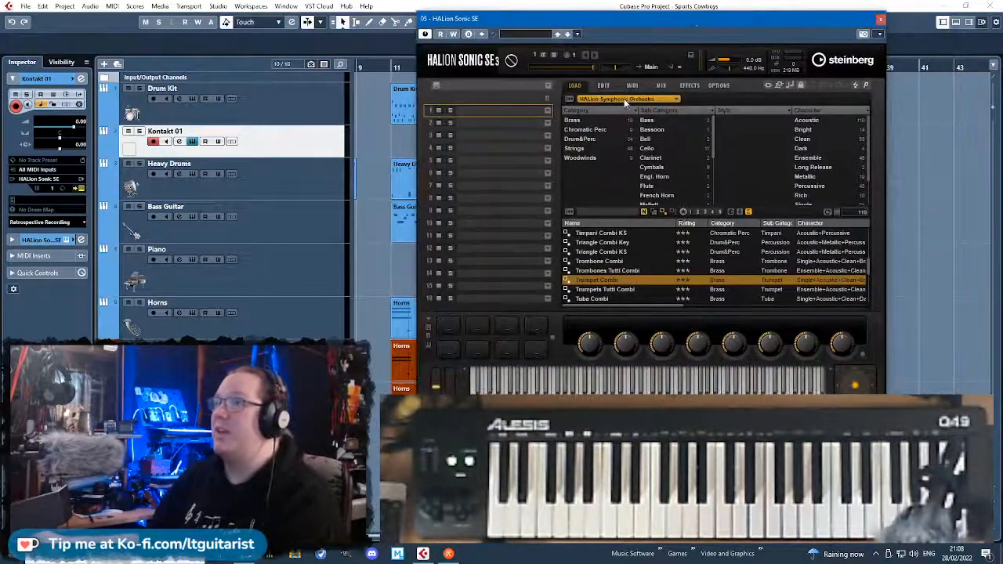
Set the HALion preset browser to All Instrument Sets and slightly enlarge the results list.
click(624, 99)
click(603, 113)
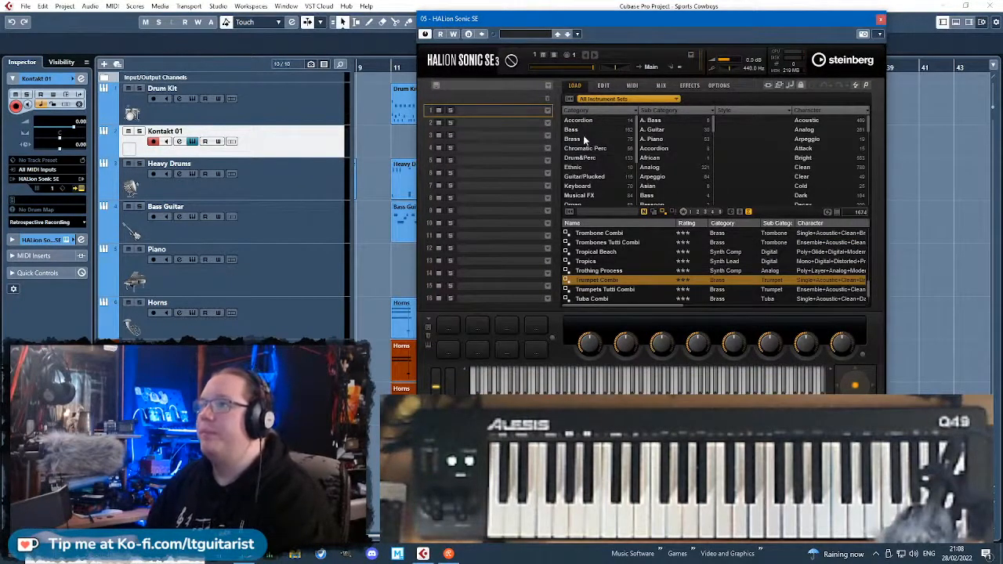
scroll(606, 157, down, 3)
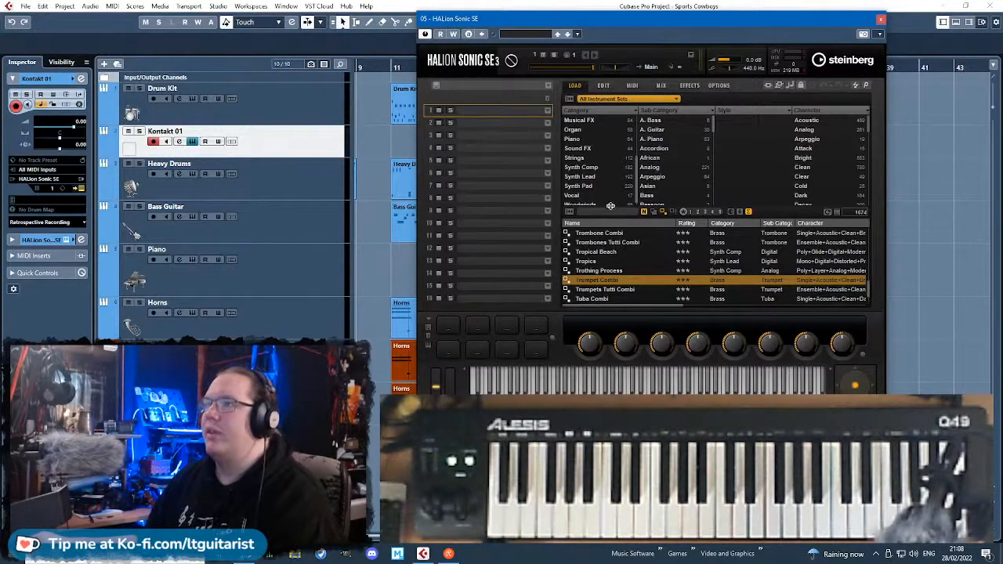
mouse_move(610, 205)
mouse_down()
mouse_move(618, 277)
mouse_move(615, 203)
mouse_up()
Browse the European, Other and Asian presets in the Ethnic category, and clear the category filter.
click(582, 135)
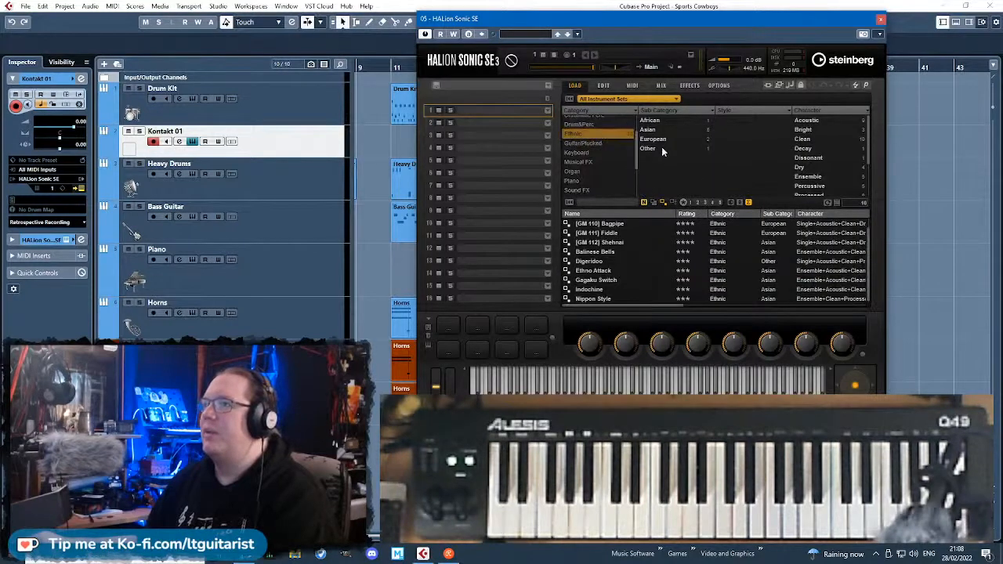
click(655, 140)
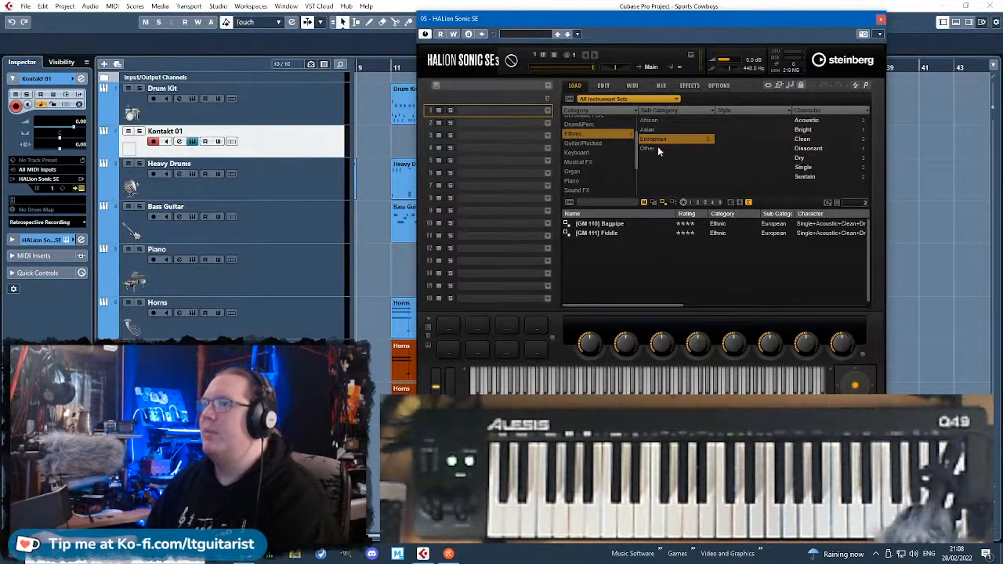
click(658, 147)
click(660, 130)
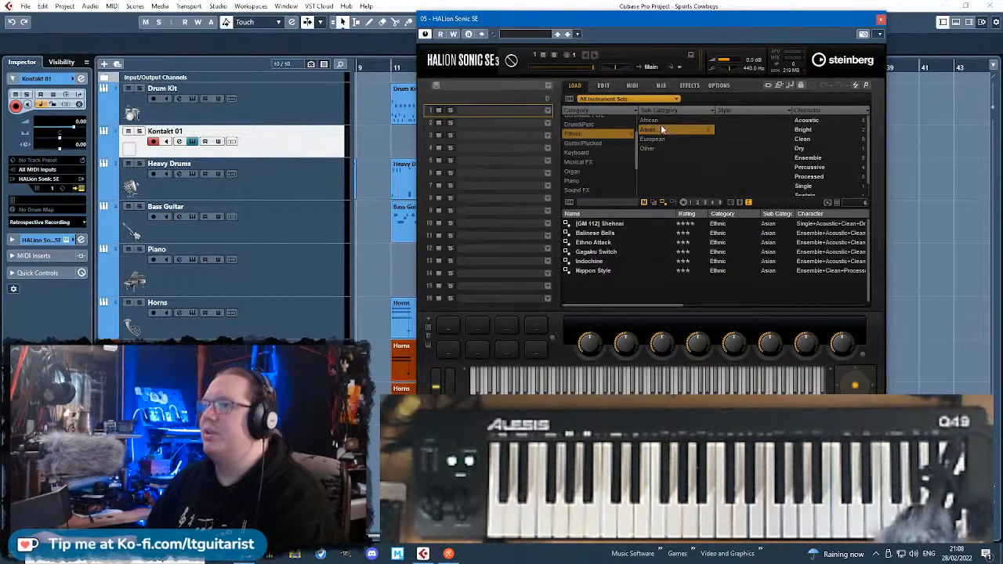
click(660, 129)
click(601, 136)
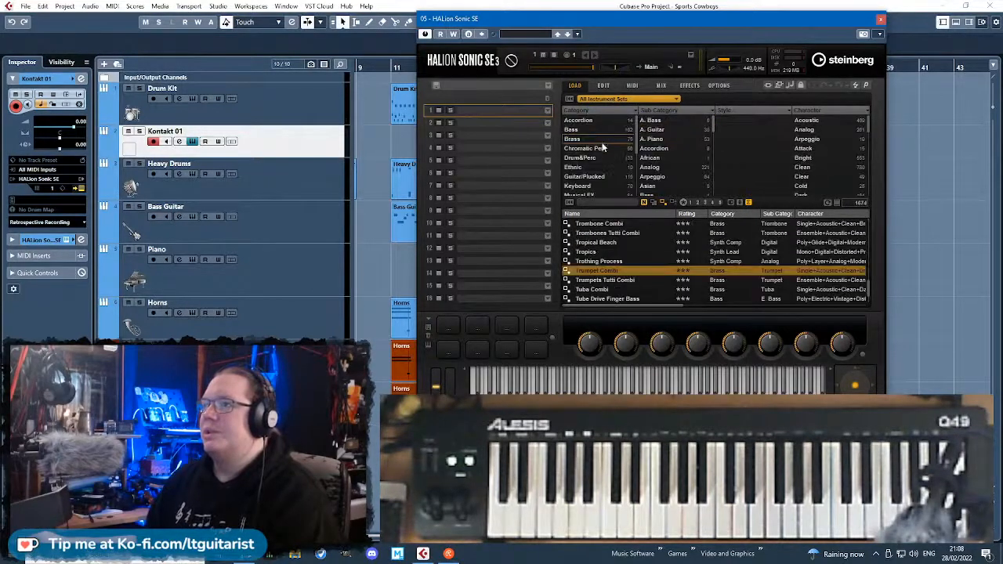
Filter the presets to the Guitar/Plucked category and load Texas Boogie into slot 1.
click(596, 178)
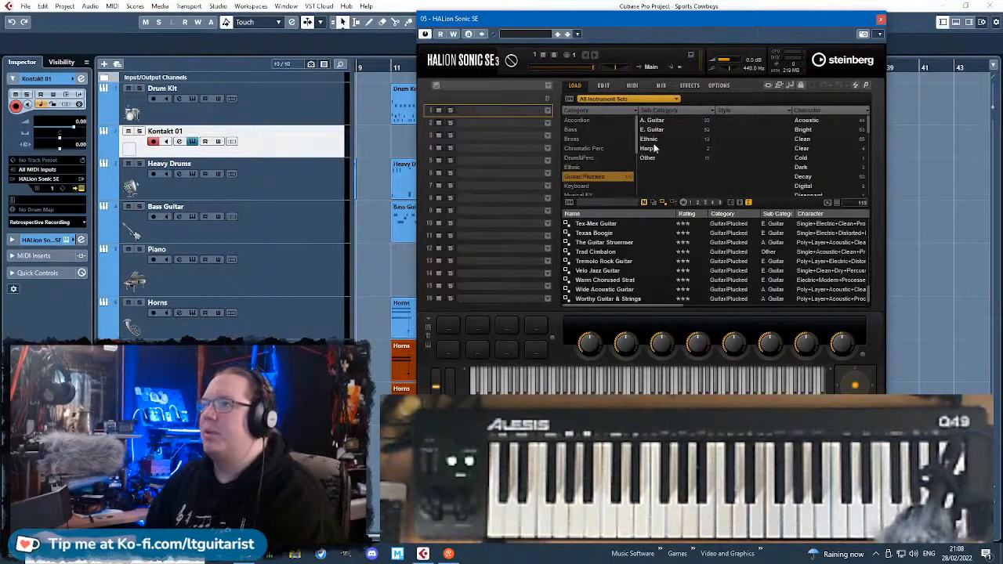
click(612, 234)
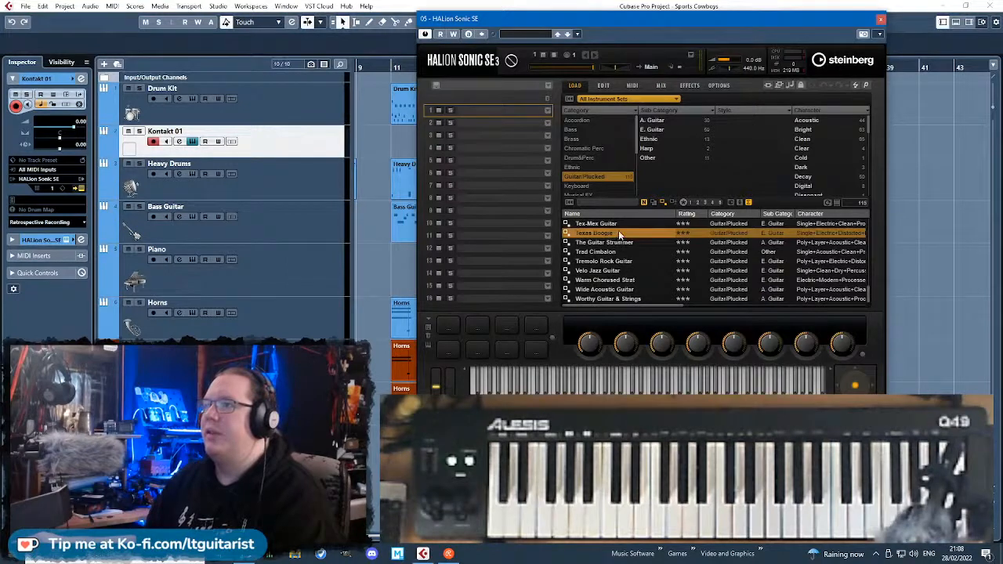
double_click(619, 232)
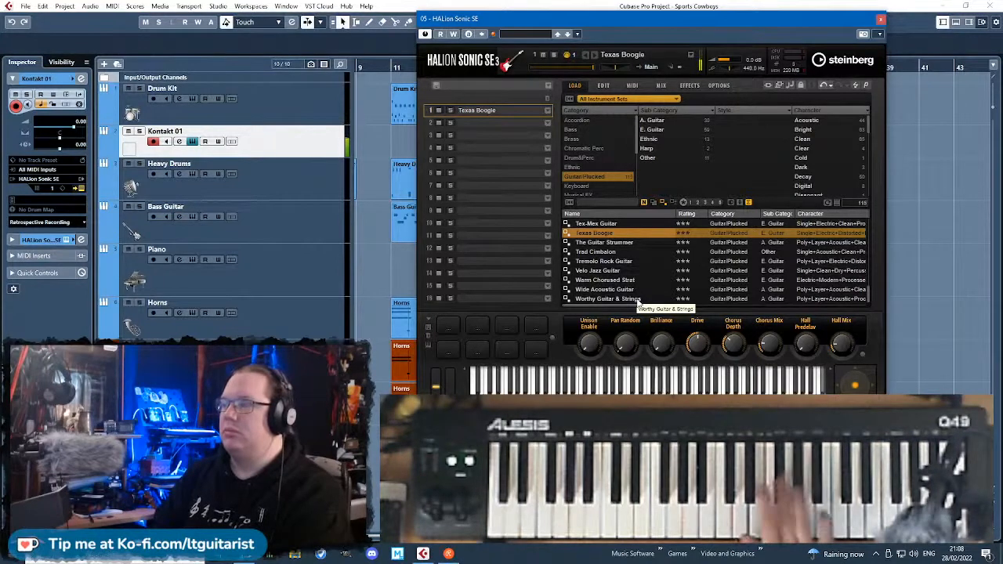
Find the [GM 106] Banjo preset in the Guitar/Plucked results and load it in place of Texas Boogie.
scroll(634, 295, down, 1)
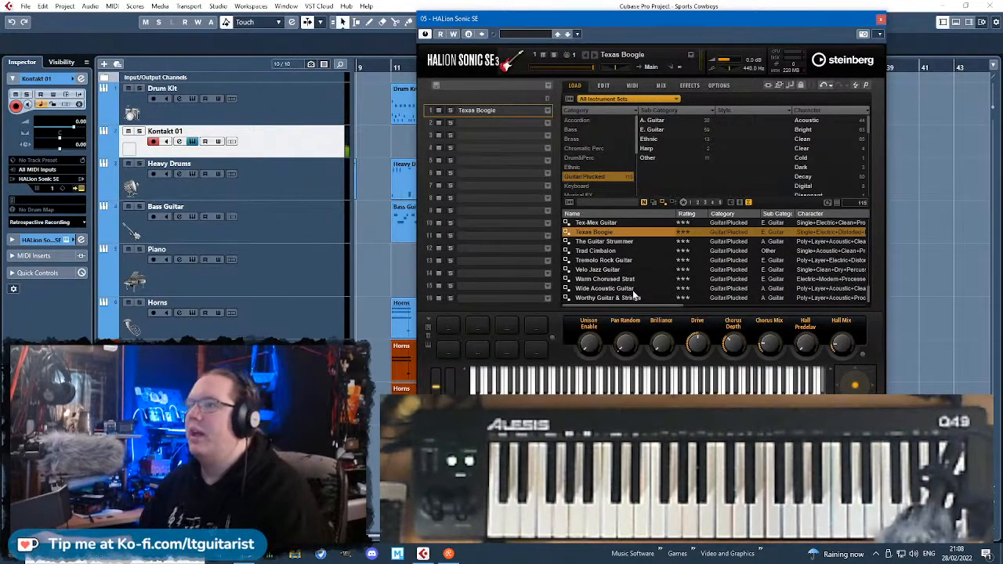
scroll(632, 290, up, 5)
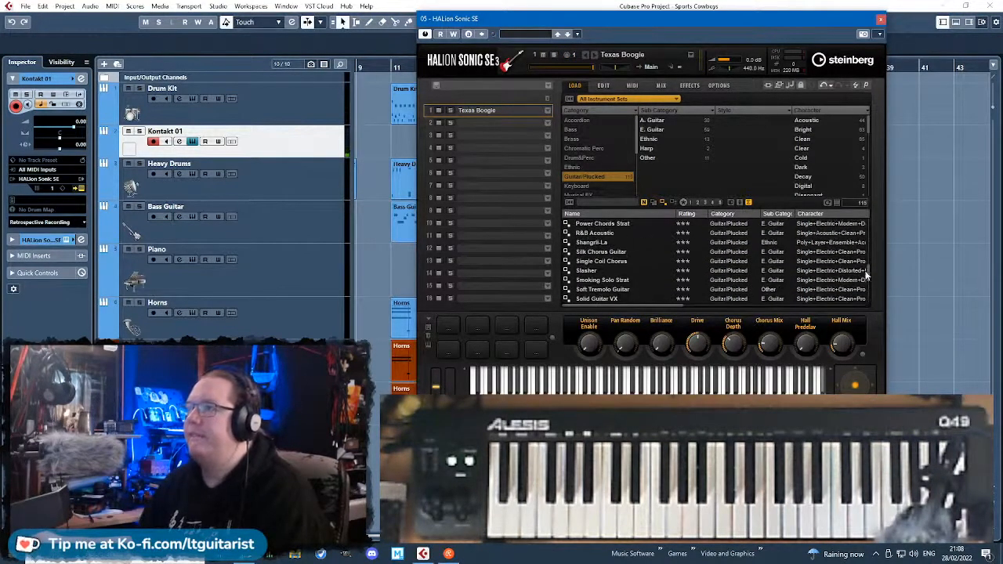
drag(867, 274, 869, 221)
scroll(654, 243, down, 3)
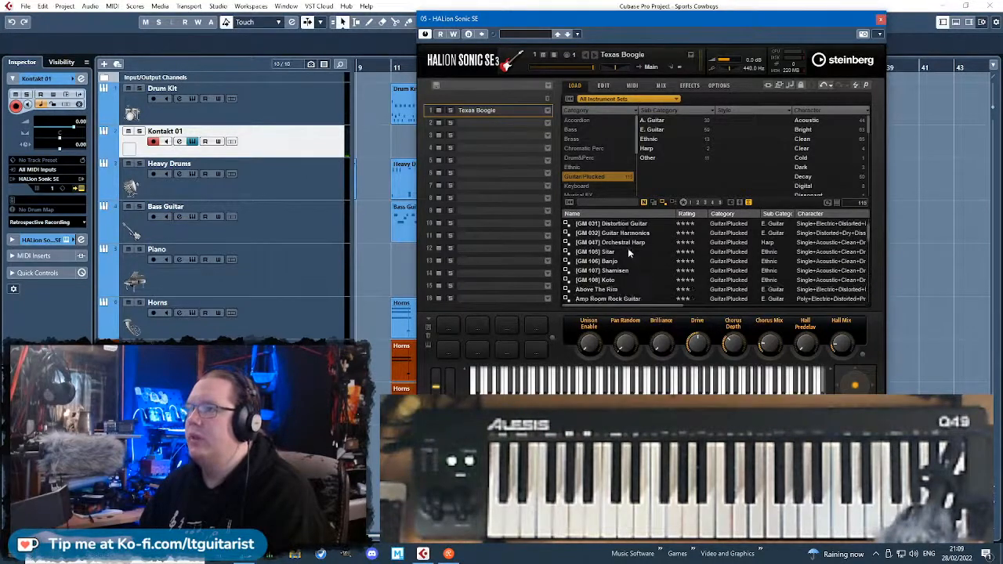
click(638, 262)
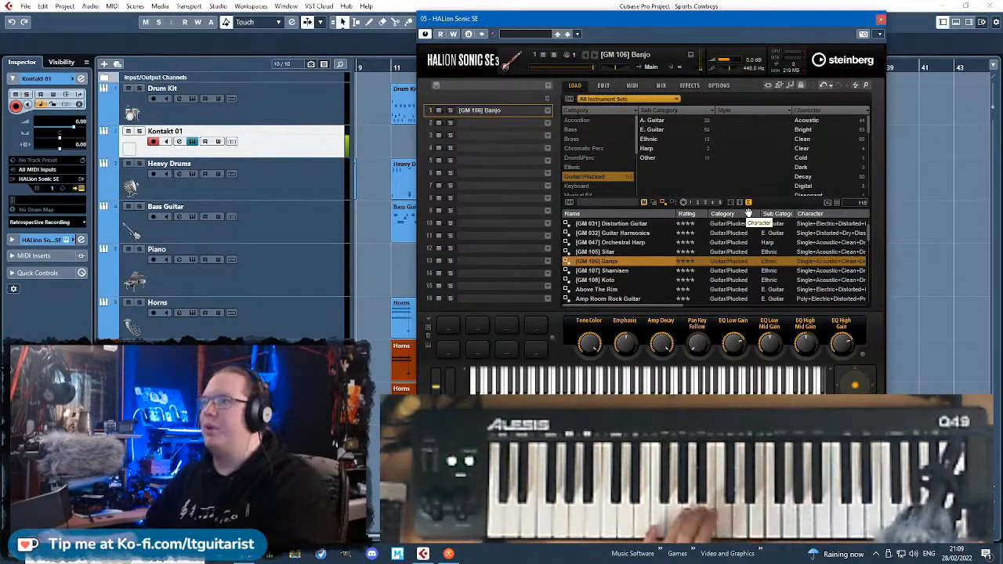
scroll(713, 251, up, 4)
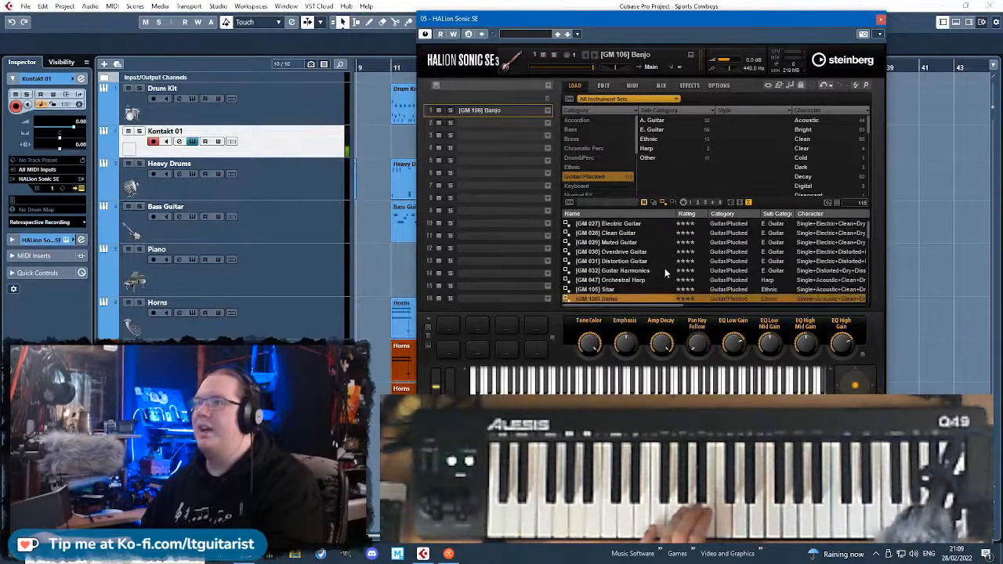
Load the Blues Lead Guitar preset in place of the banjo and look further through the Guitar/Plucked results.
scroll(658, 272, down, 8)
click(622, 289)
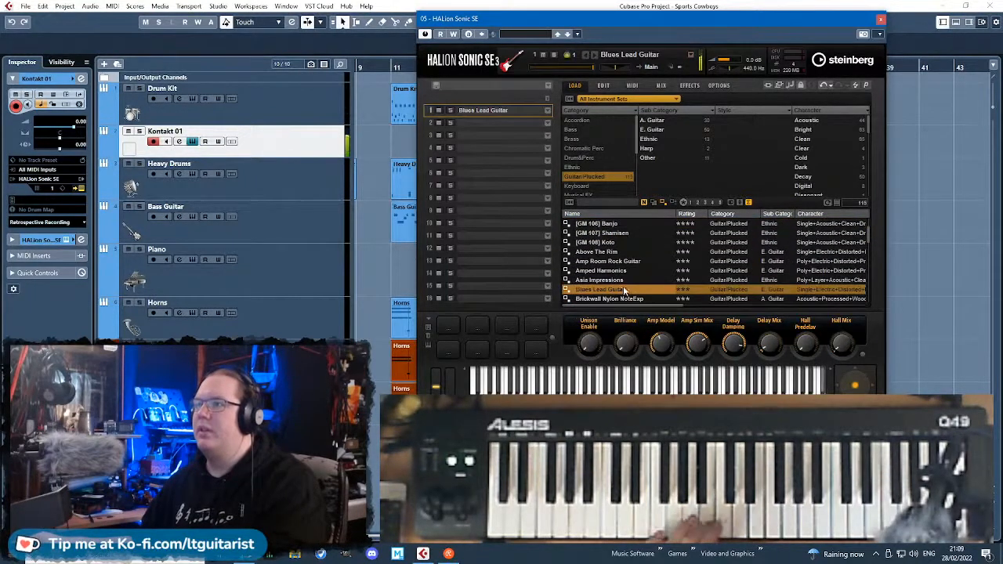
scroll(621, 284, down, 4)
scroll(624, 289, down, 8)
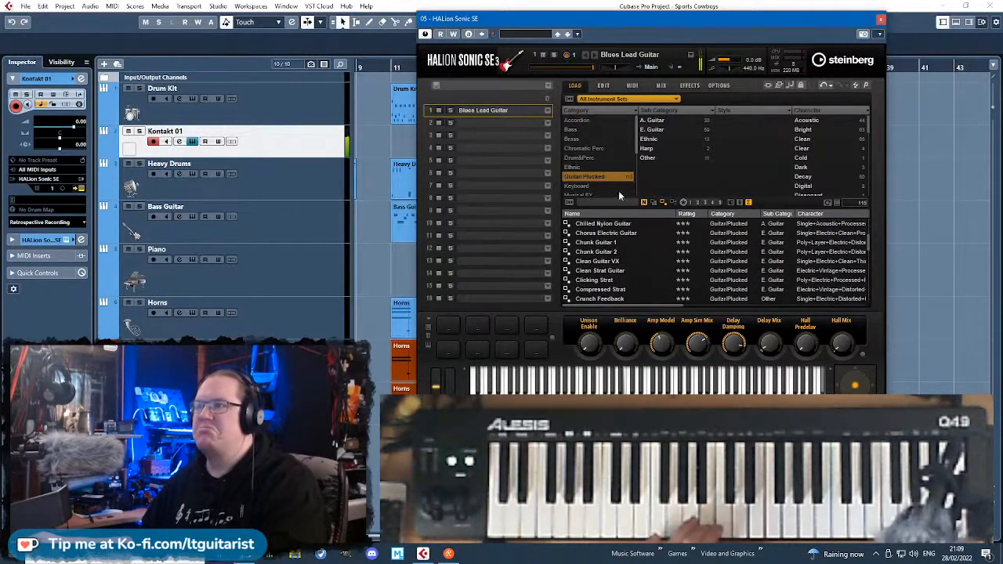
Search the track's preset browser for banjo in place of the previous search term, and close it without loading a preset.
click(542, 34)
click(851, 78)
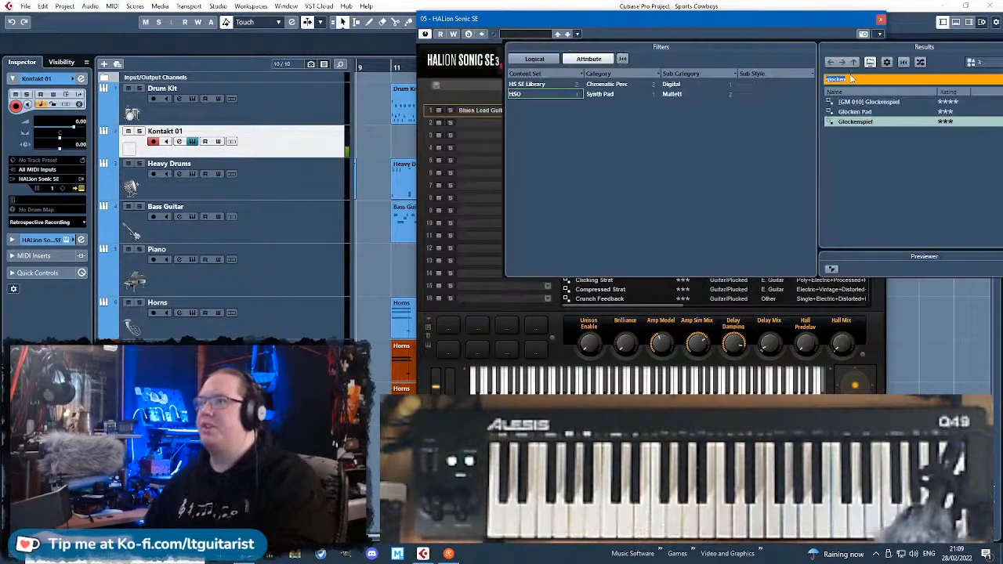
text(banjo)
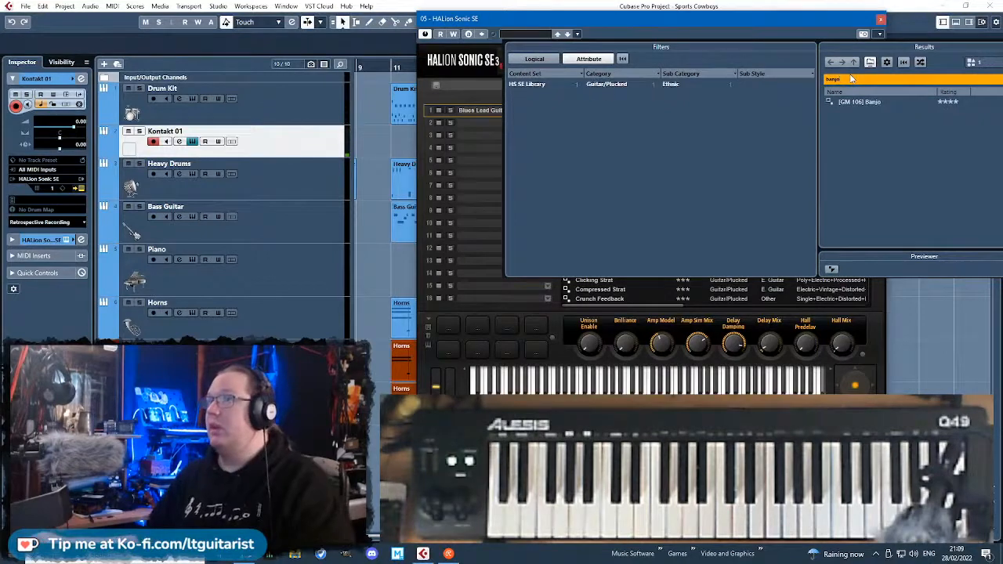
click(713, 27)
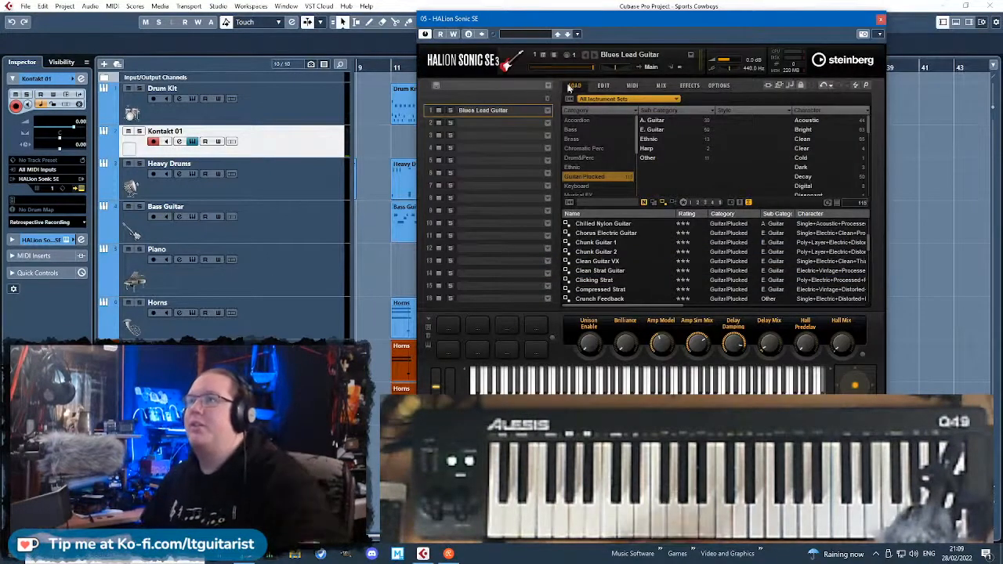
Try out the Dulcimer Guitar and Forest Pluck presets from the Guitar/Plucked results in slot 1.
scroll(636, 278, down, 5)
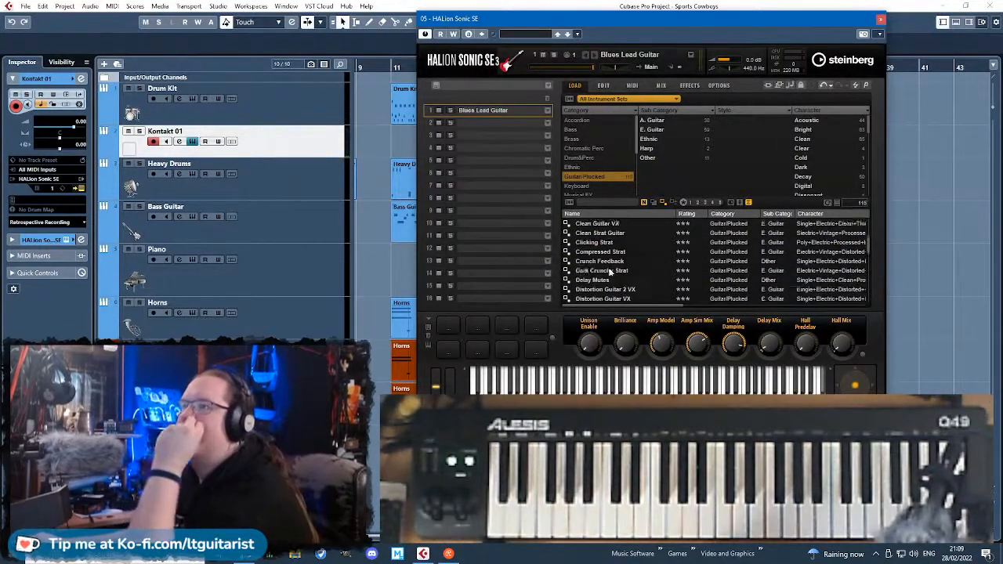
click(627, 261)
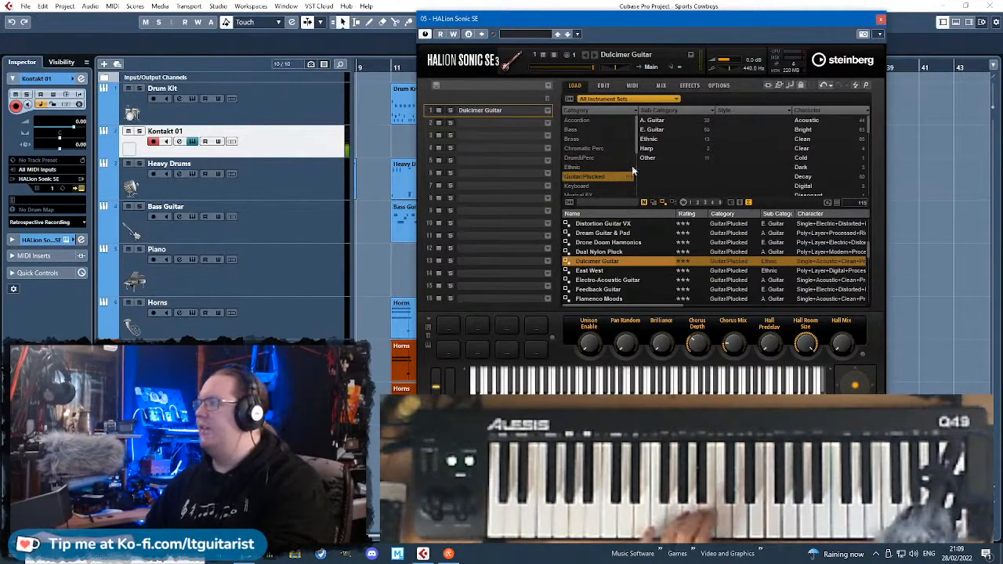
scroll(670, 278, down, 2)
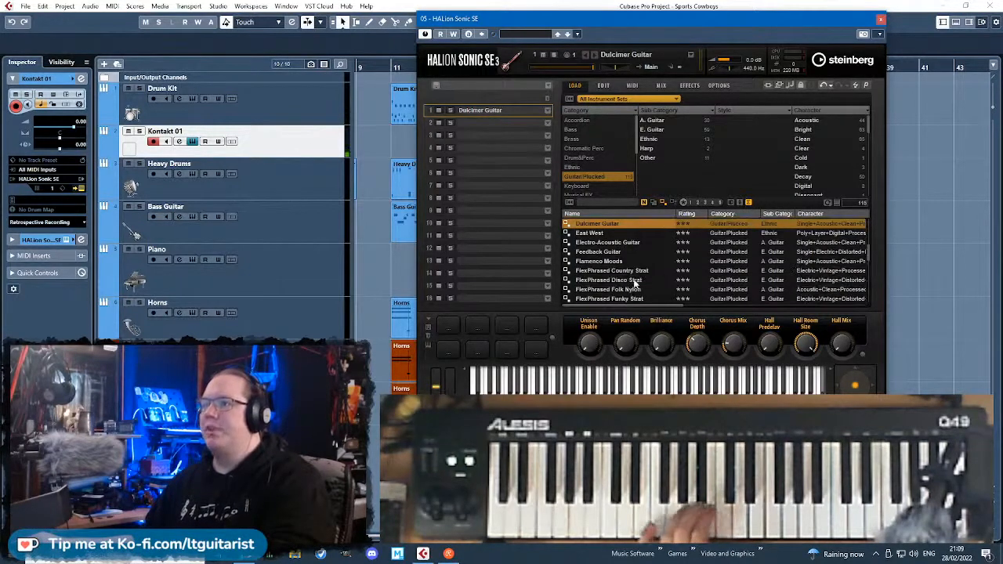
scroll(635, 284, down, 3)
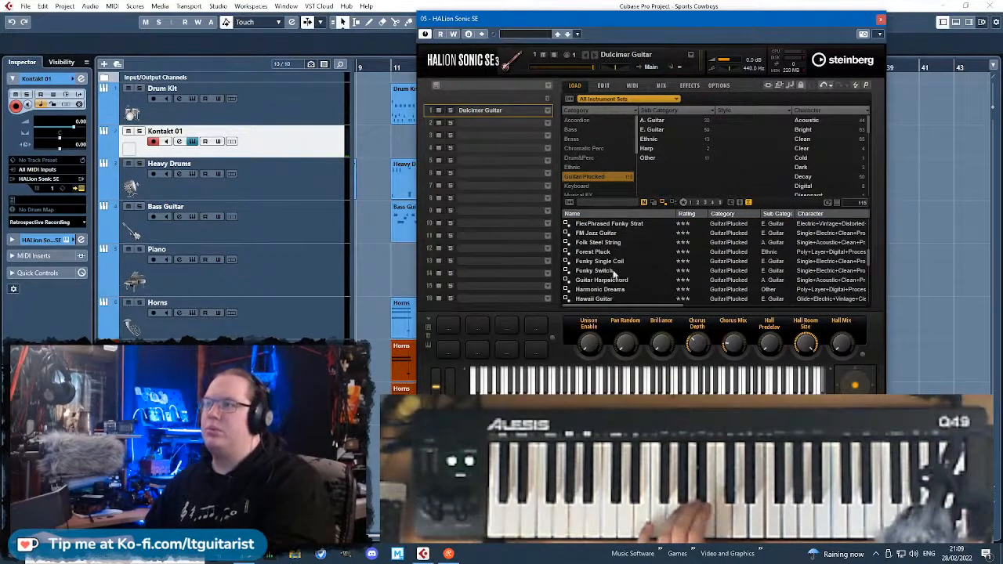
double_click(618, 254)
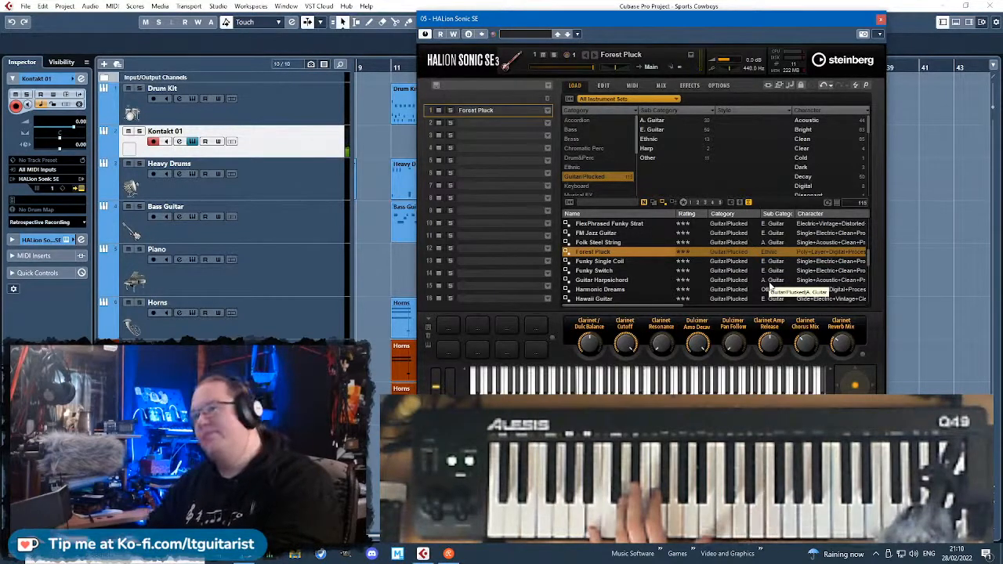
Try out the Hawaii Guitar and Jaipur presets in slot 1.
click(615, 299)
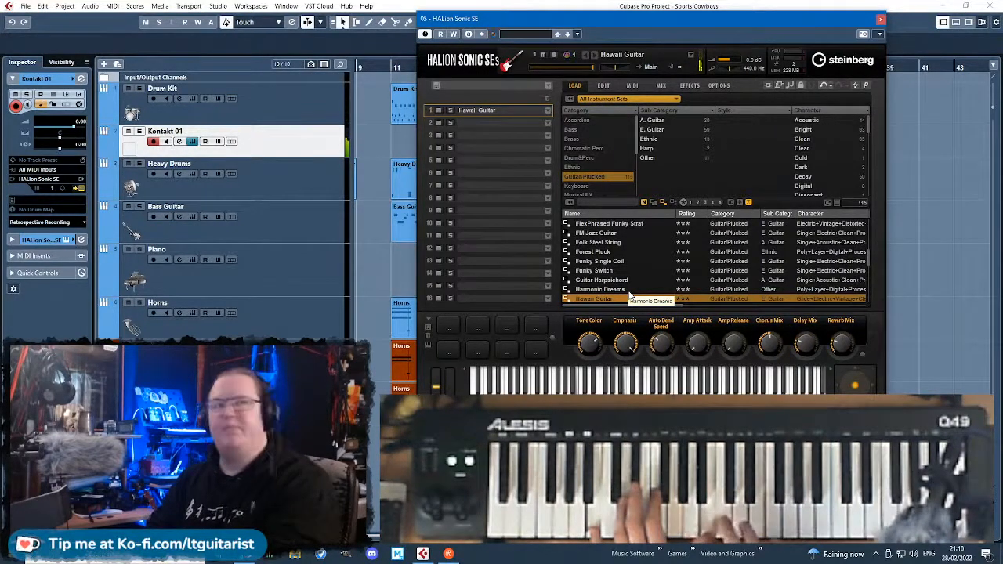
scroll(627, 282, down, 2)
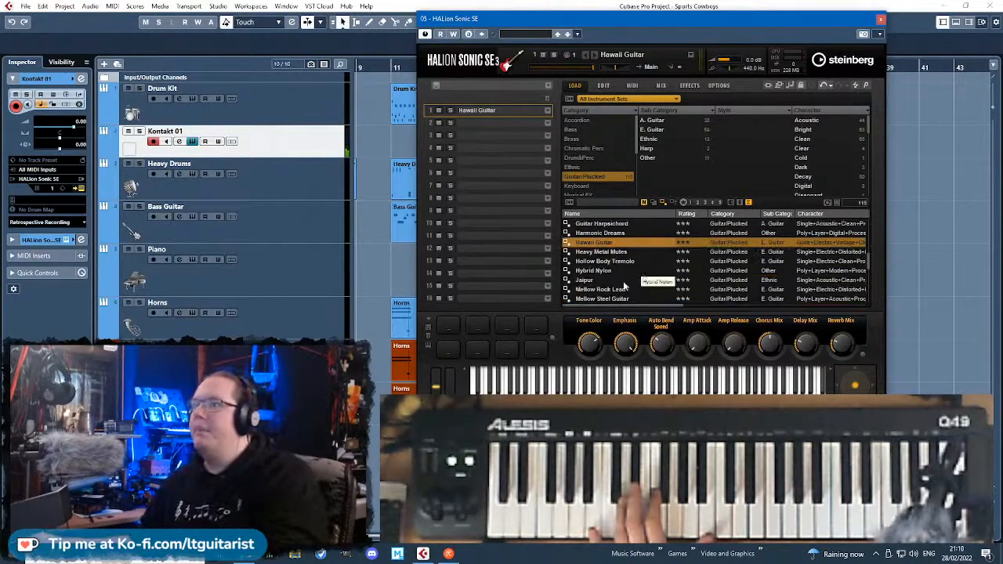
click(625, 280)
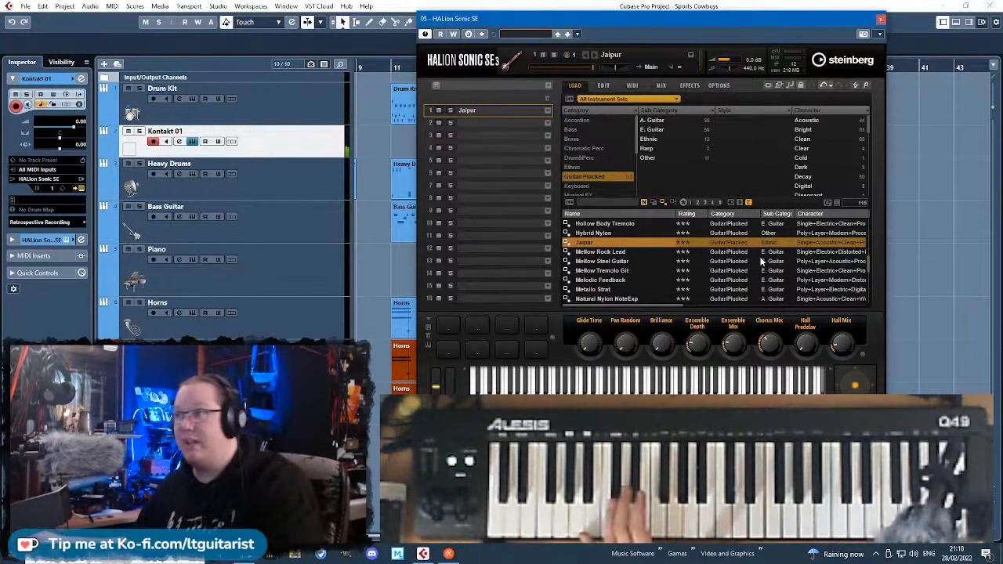
Try out the Nylon Chords preset and replace it with Natural Nylon NoteExp in slot 1.
scroll(762, 261, down, 2)
click(615, 253)
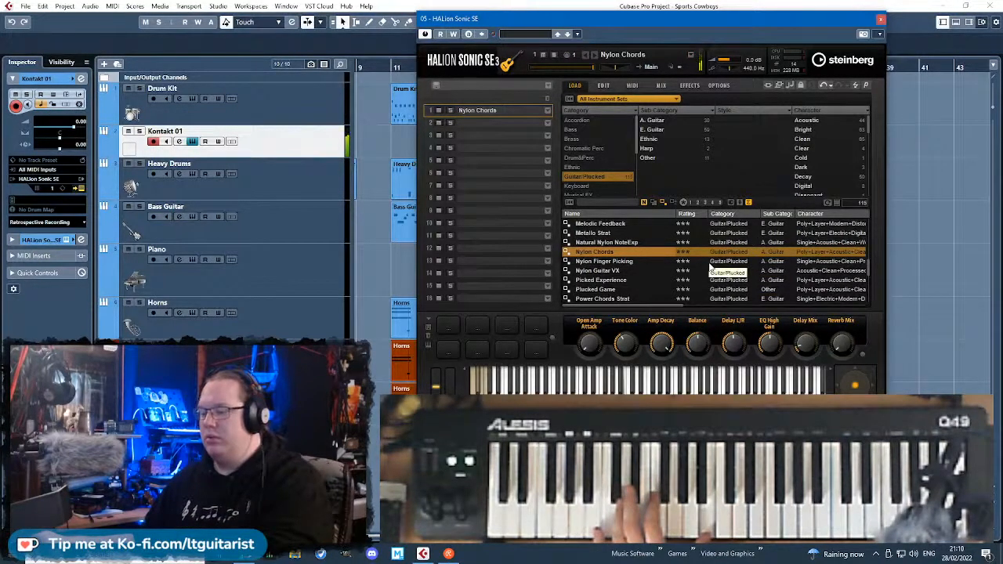
click(616, 242)
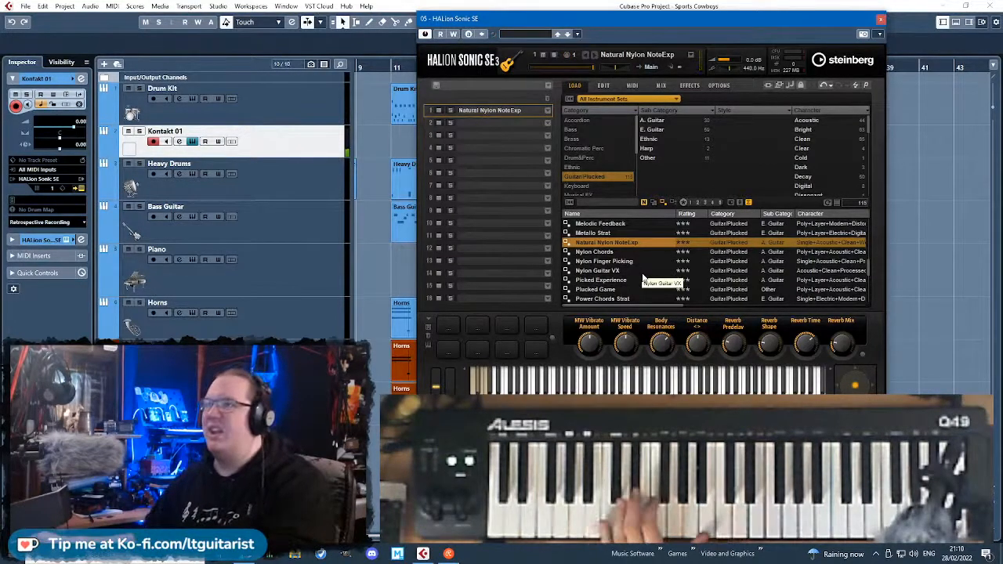
Look through the remaining Guitar/Plucked presets and clear the category filter.
scroll(642, 277, down, 2)
scroll(641, 277, down, 5)
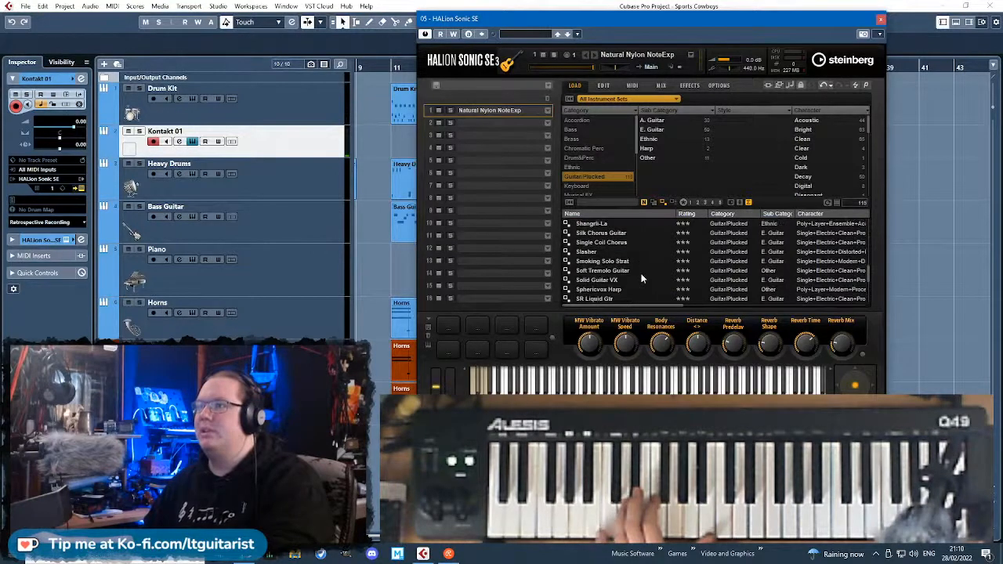
click(593, 175)
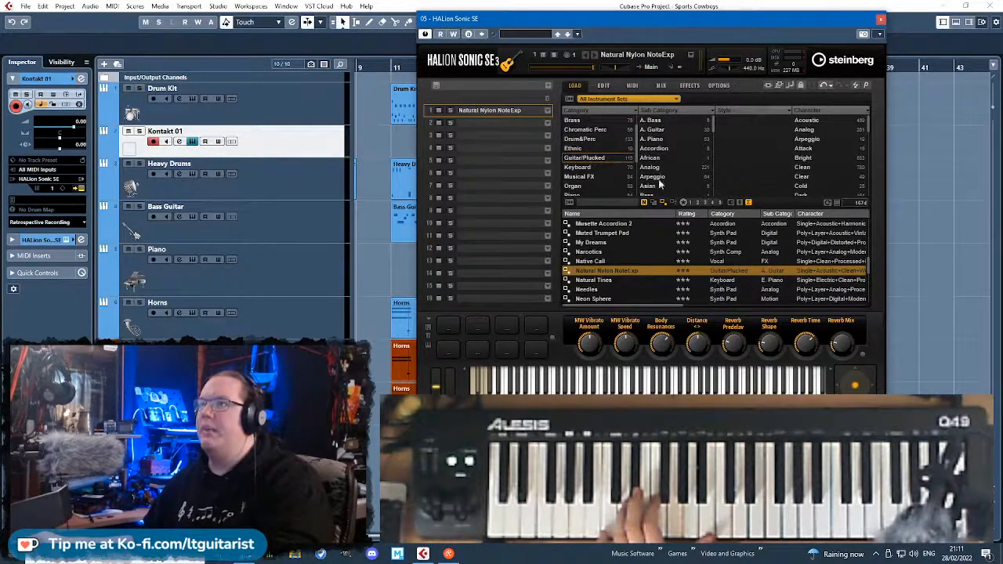
Find the Ethnic and European entries among the sub categories and filter the presets by them.
scroll(666, 177, down, 1)
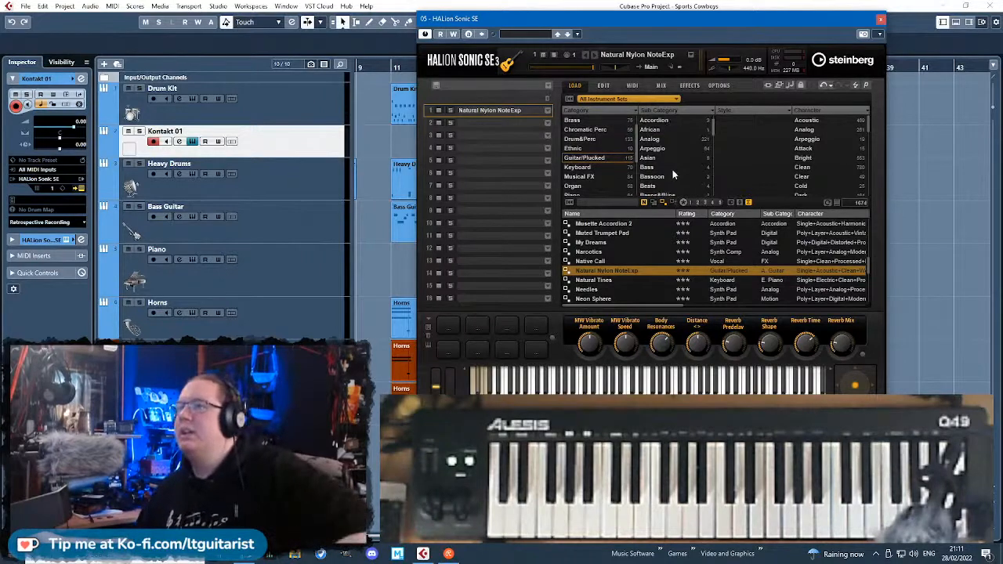
scroll(671, 171, down, 3)
scroll(671, 176, down, 1)
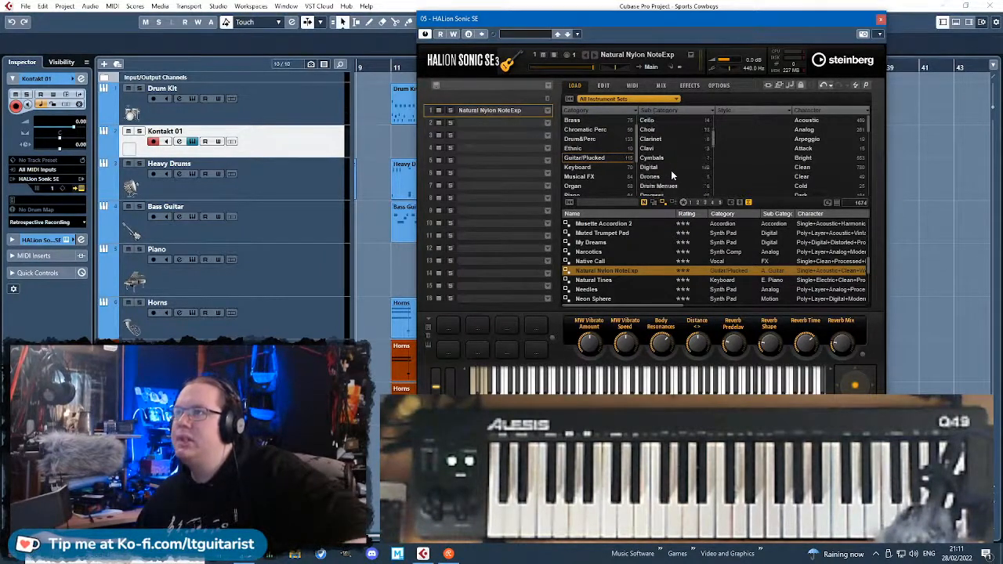
scroll(671, 175, down, 1)
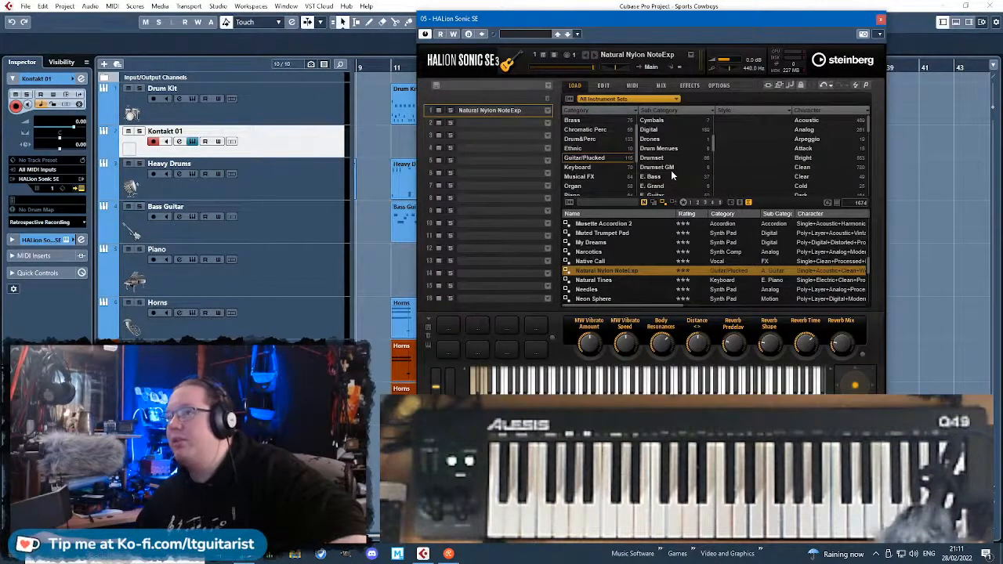
scroll(671, 172, down, 4)
scroll(666, 173, down, 1)
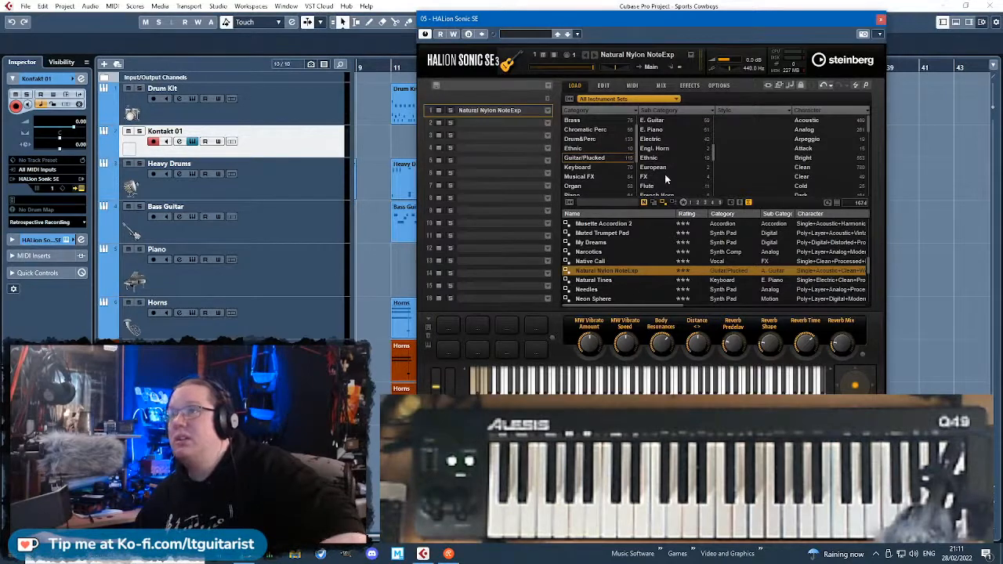
click(648, 160)
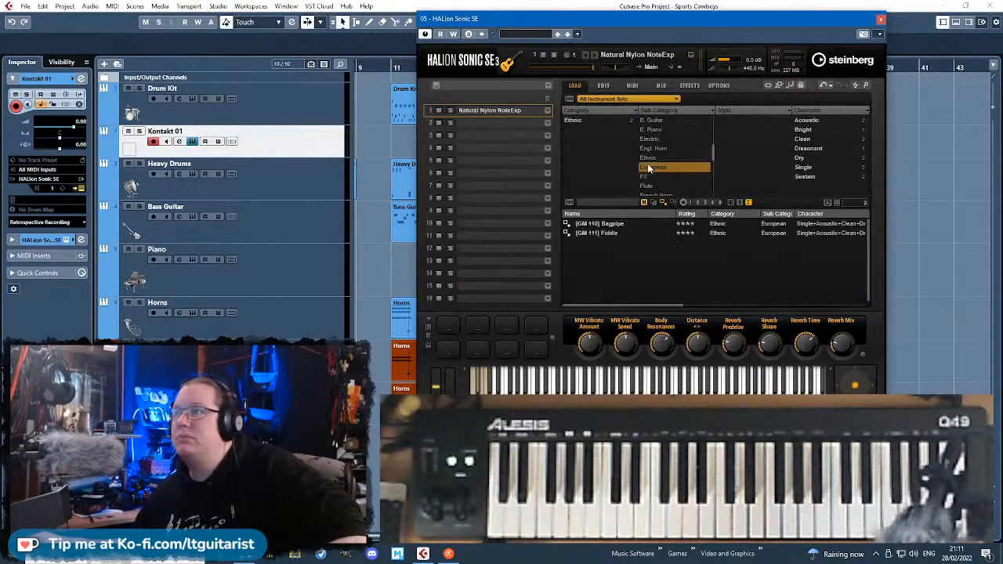
Look through the presets of the Ethnic sub category one by one, starting at [GM 016] Dulcimer.
click(626, 224)
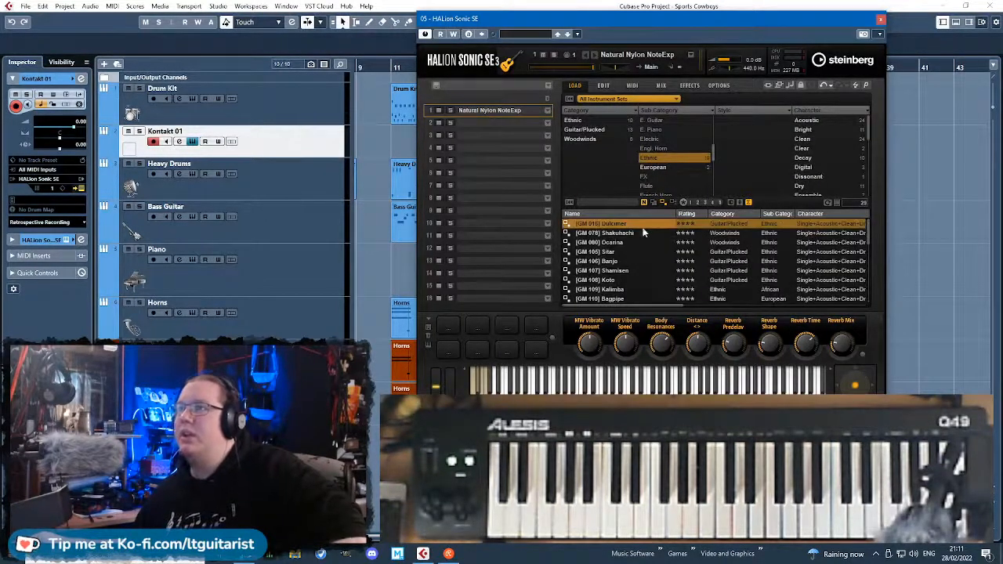
key(Down)
key(Down)
key(Down)
key(Down)
key(Down)
key(Down)
key(Down)
key(Down)
key(Down)
key(Down)
key(Down)
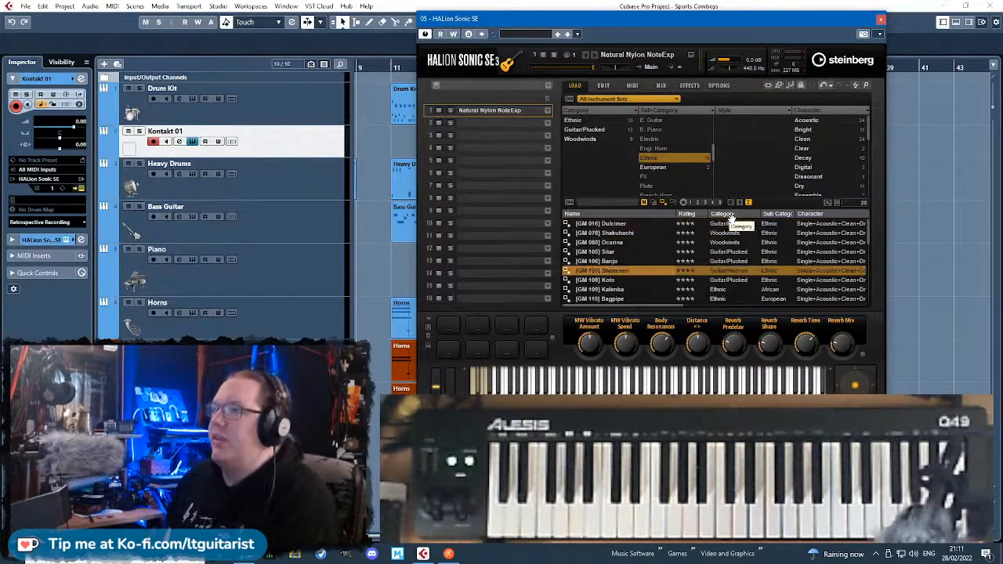
key(Down)
key(Down)
key(Down)
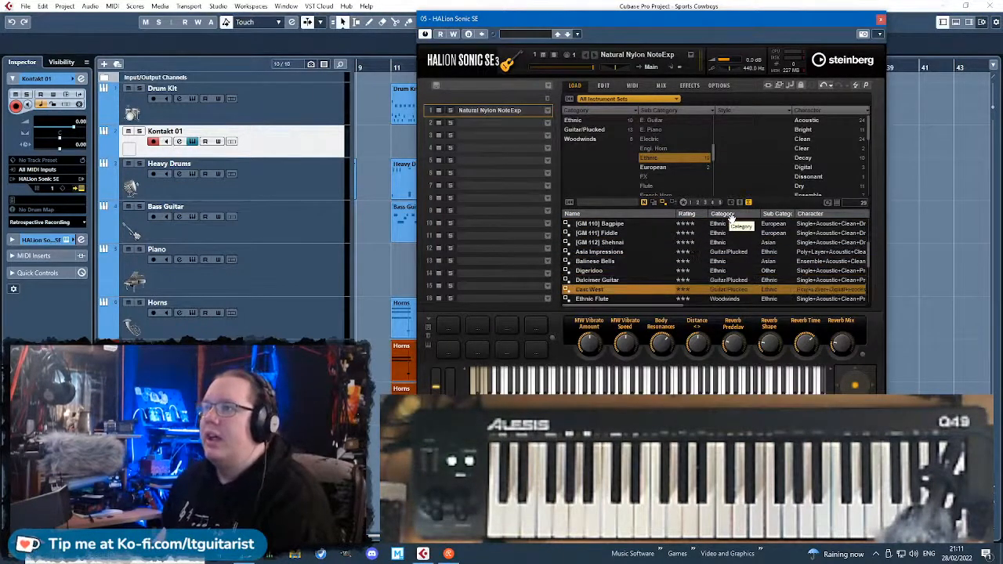
key(Down)
key(Down)
key(Down)
key(Down)
key(Down)
key(Down)
key(Down)
key(Down)
key(Down)
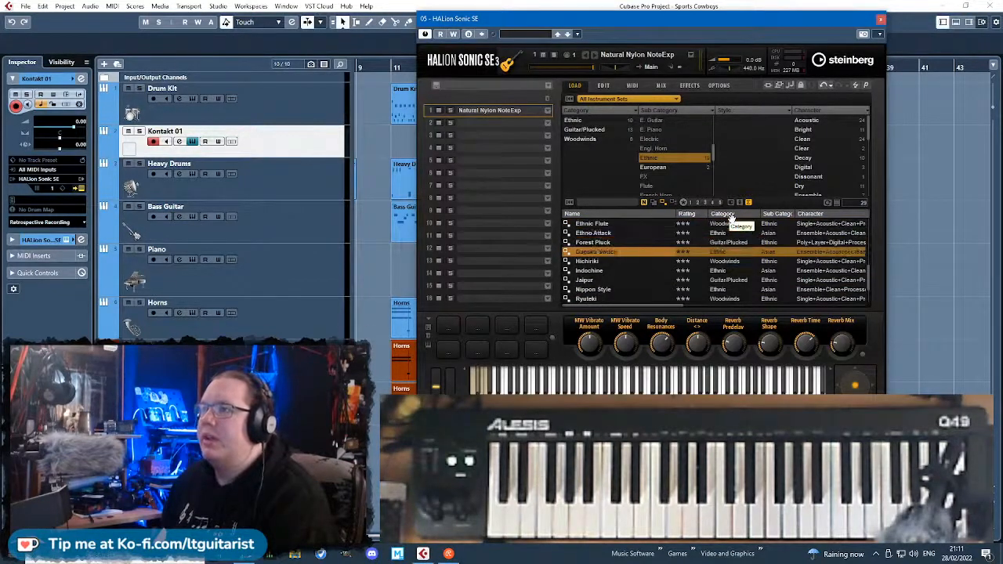
key(Down)
key(Down)
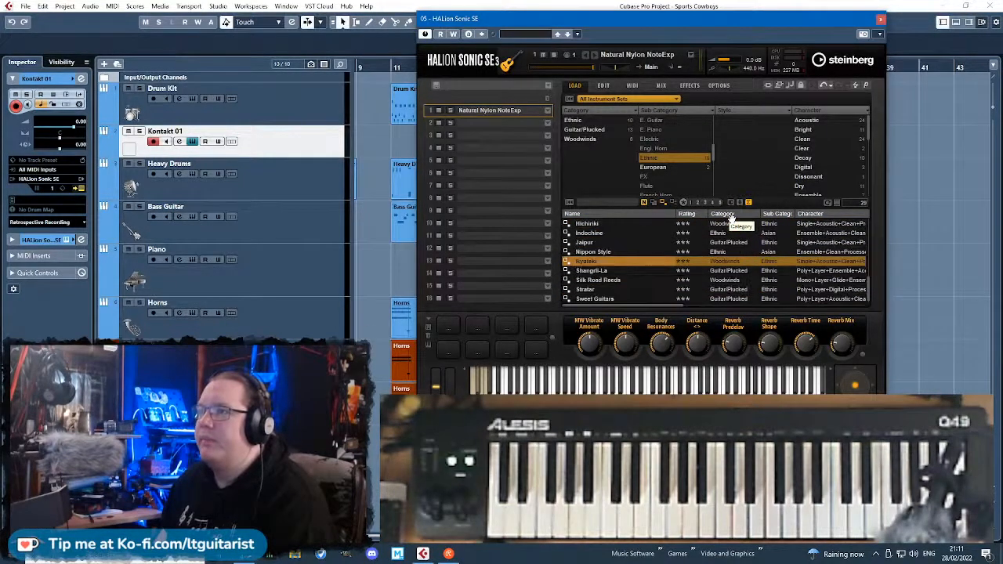
key(Down)
key(Down)
key(Down)
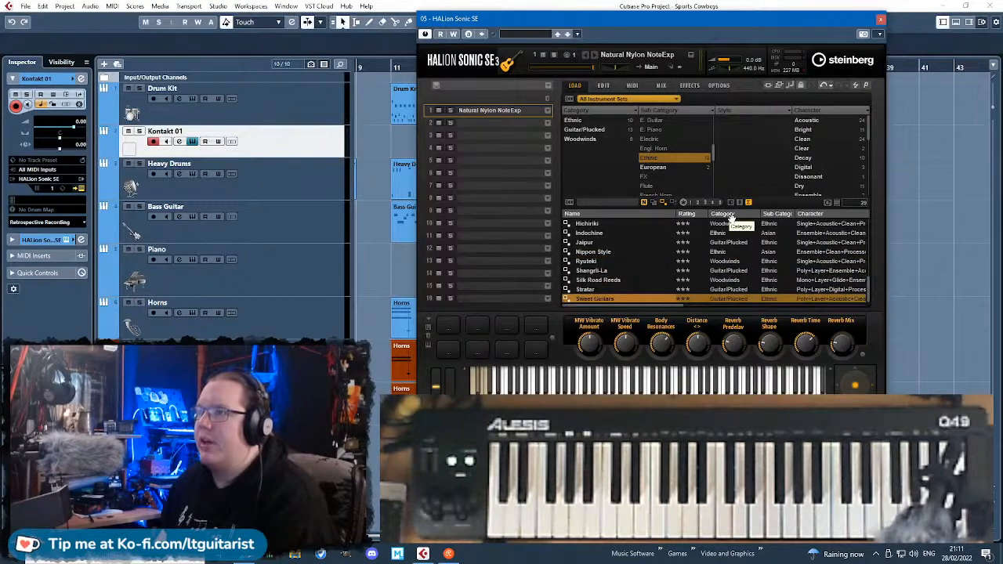
Clear the Ethnic sub category filter and look through the sub categories that follow it.
click(686, 158)
scroll(694, 150, down, 2)
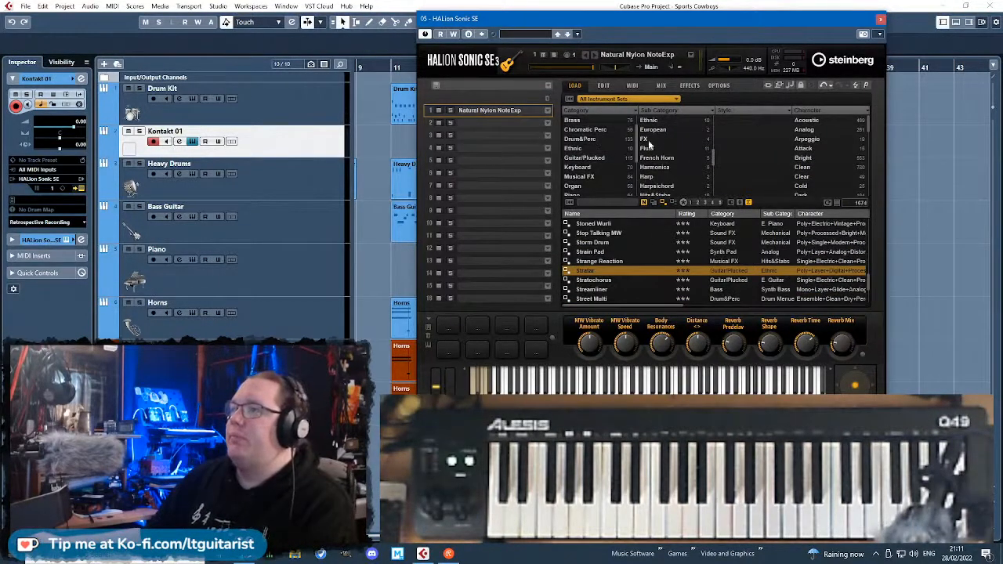
scroll(650, 148, down, 1)
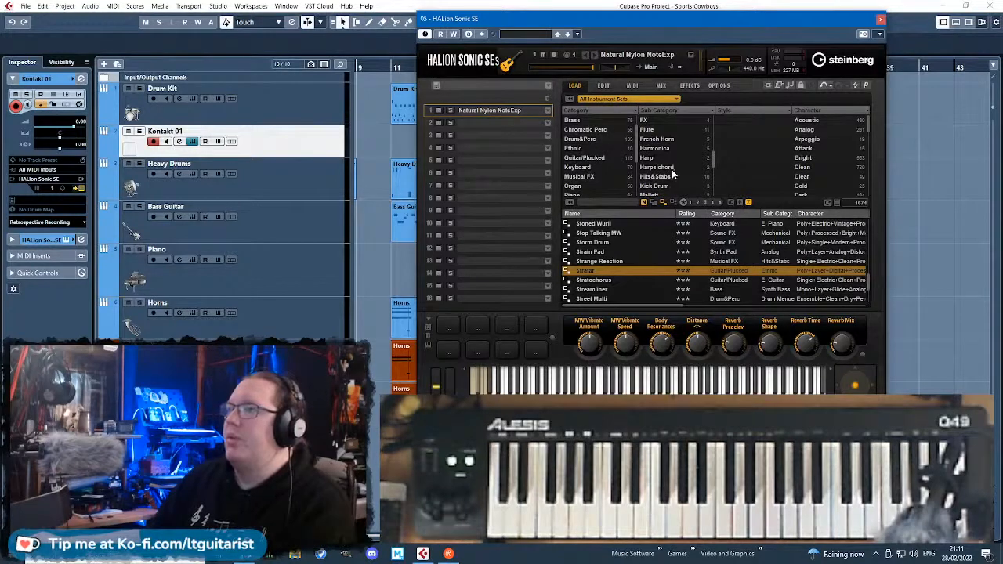
scroll(672, 169, down, 3)
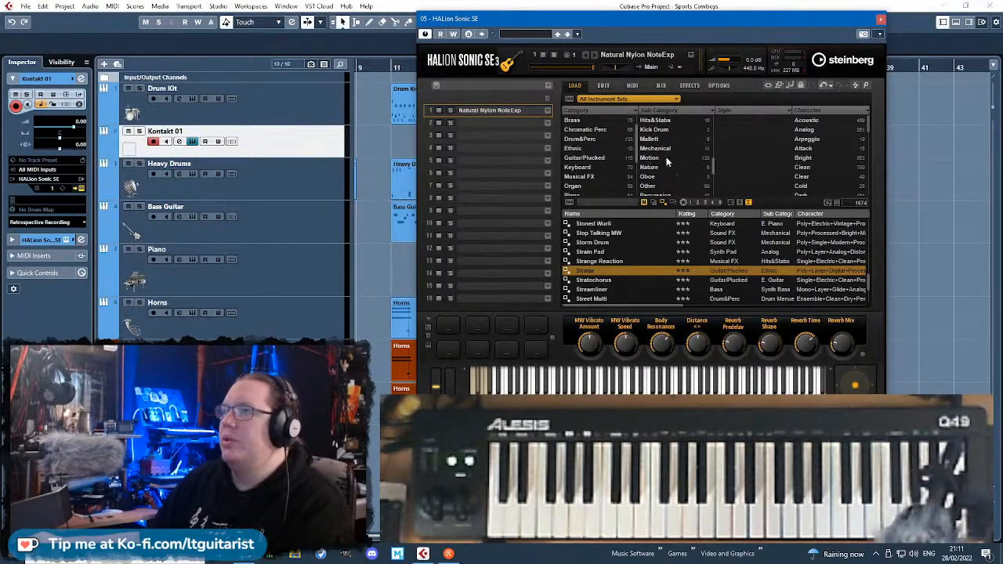
scroll(666, 160, down, 3)
scroll(667, 160, down, 1)
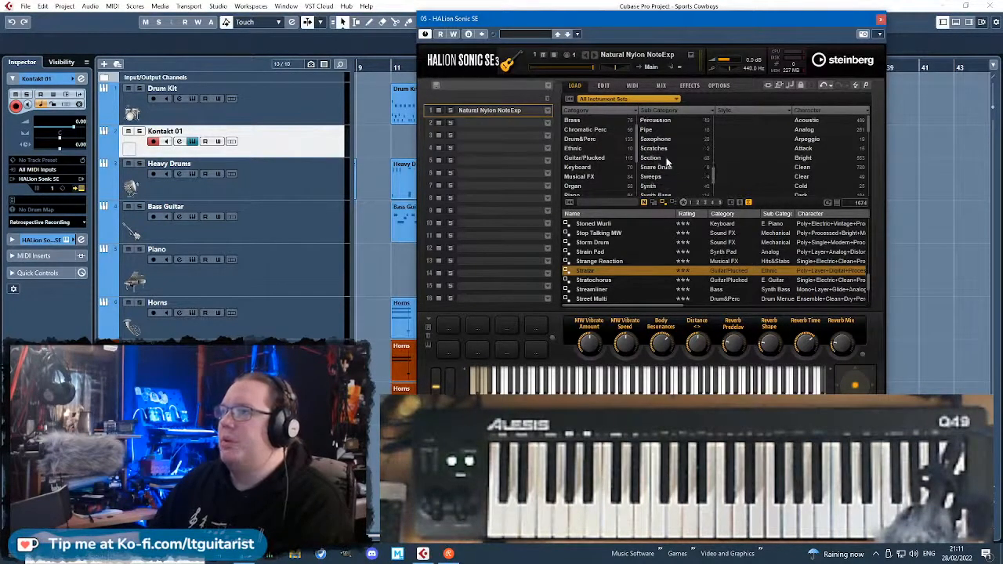
Check the presets of the Section sub category, clear that filter and look through the last sub categories.
scroll(668, 160, down, 1)
click(652, 138)
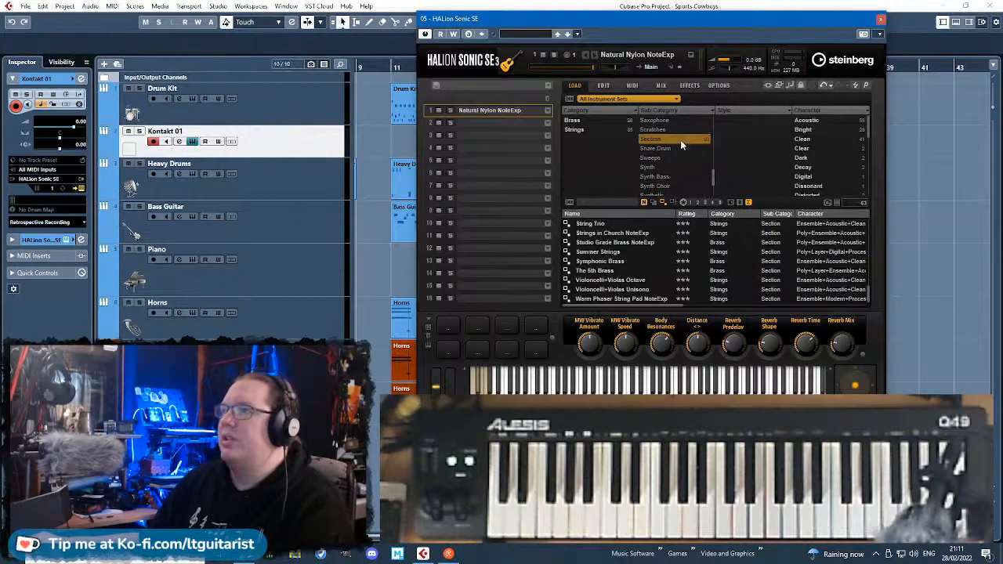
click(680, 140)
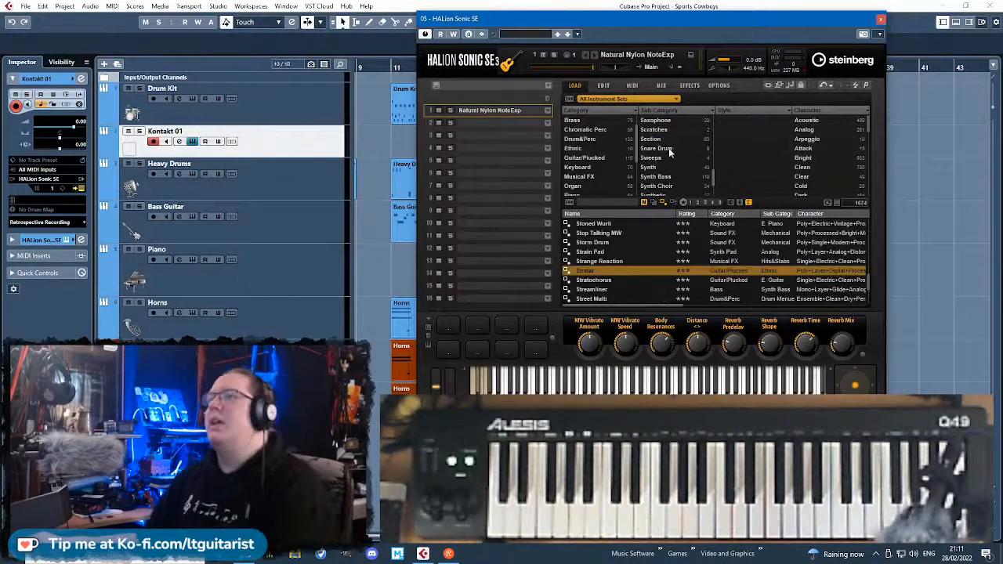
scroll(668, 167, down, 3)
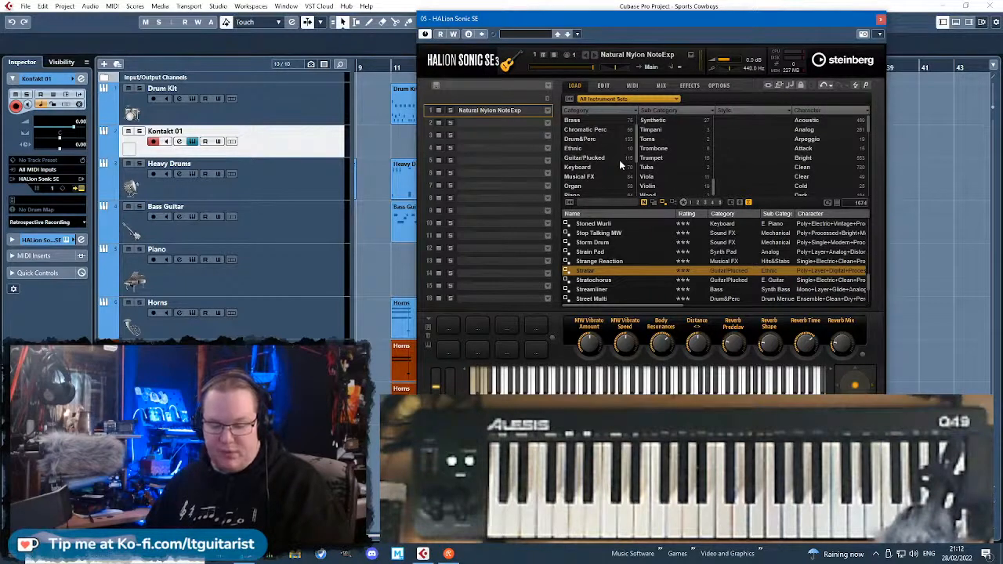
Filter the presets by the Wood sub category and look through the resulting preset list.
scroll(662, 246, down, 2)
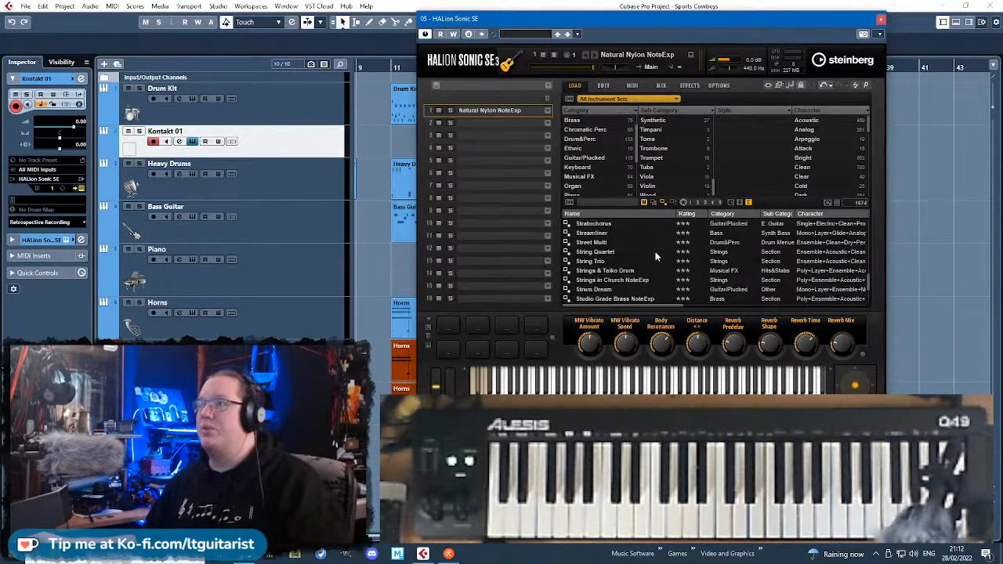
click(667, 190)
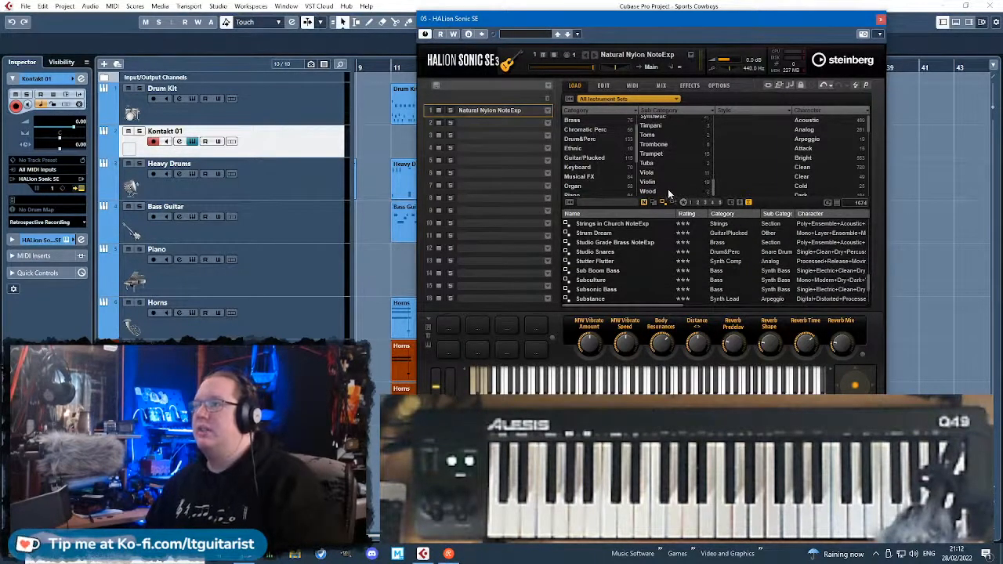
scroll(646, 256, down, 1)
scroll(646, 256, up, 3)
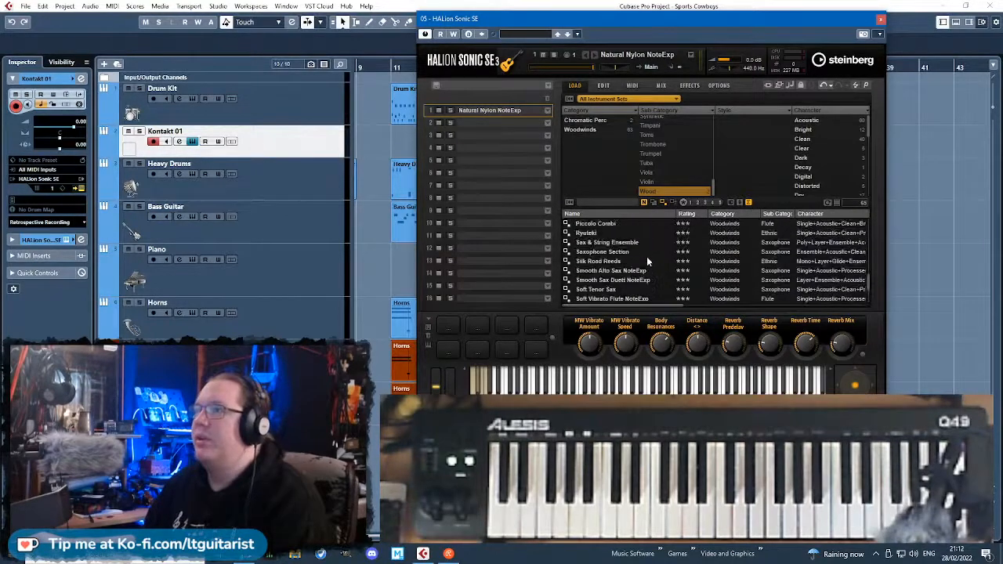
scroll(648, 253, down, 3)
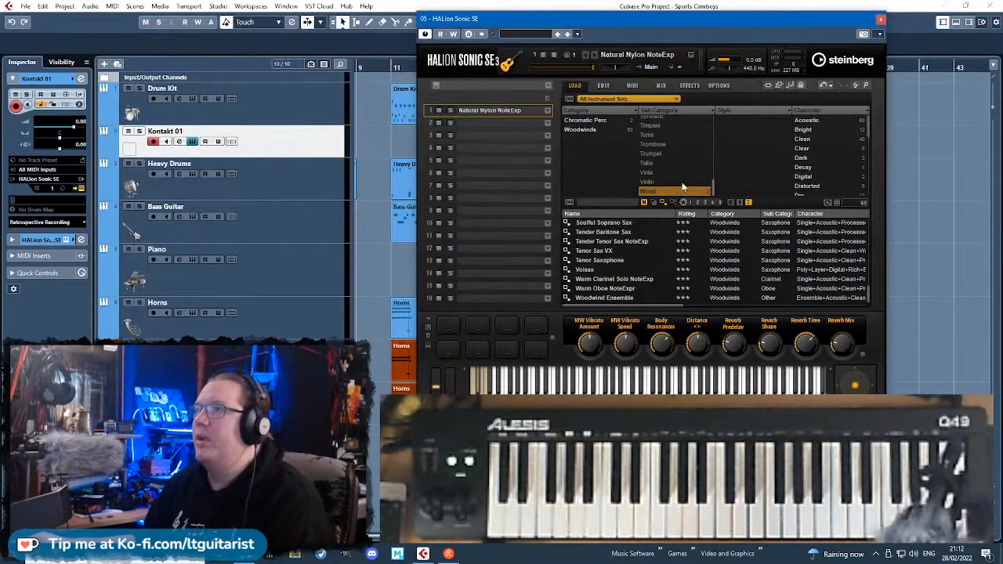
scroll(676, 251, up, 10)
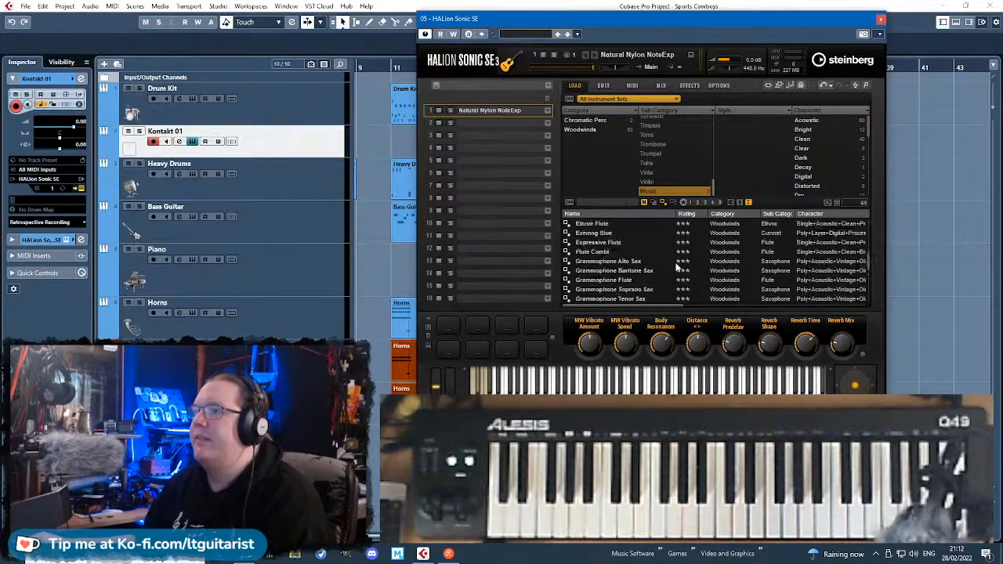
Look through the presets of the Violin, Viola, Pipe and Motion sub categories and close HALion Sonic SE.
click(673, 181)
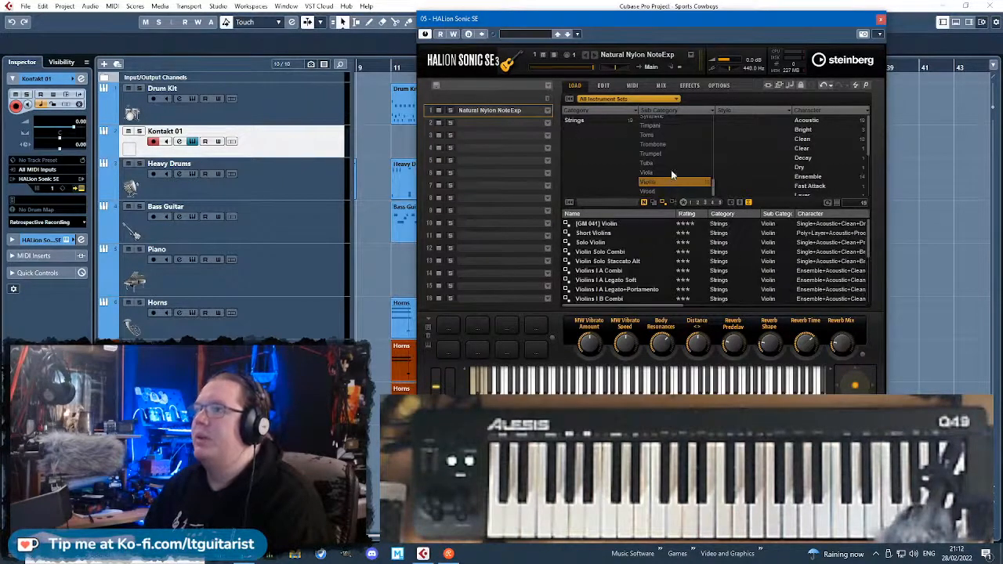
click(672, 171)
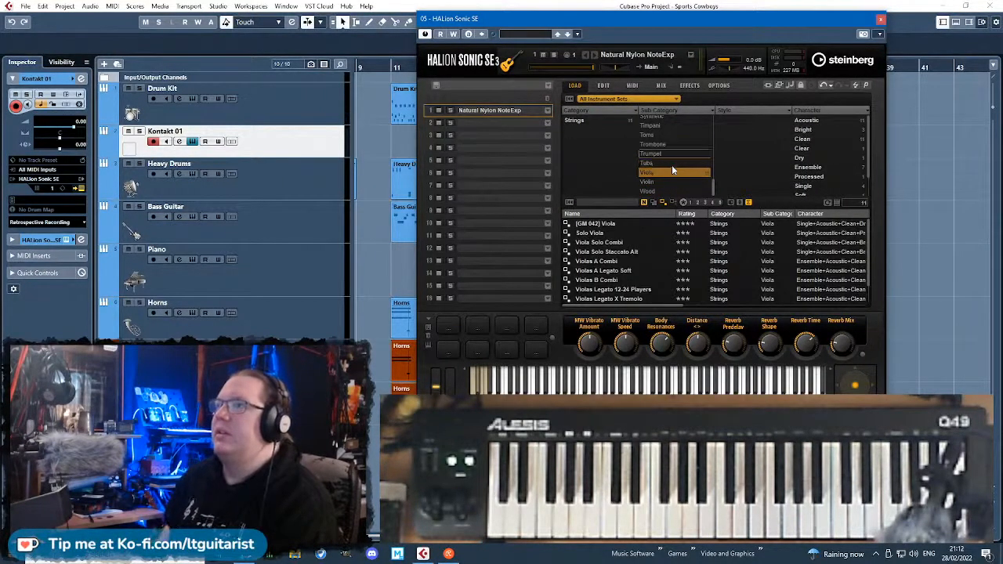
scroll(671, 170, up, 2)
scroll(671, 170, up, 4)
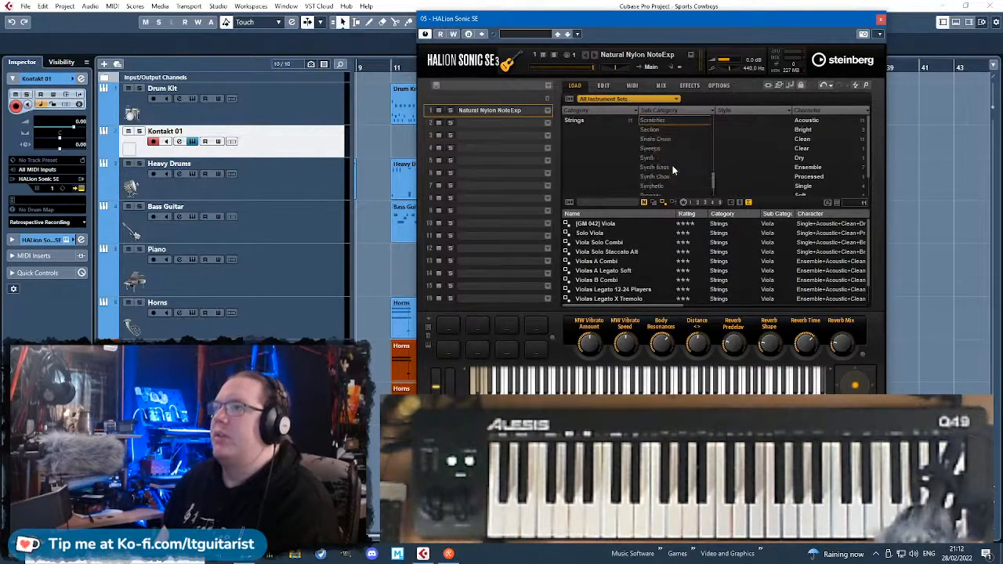
scroll(672, 170, up, 4)
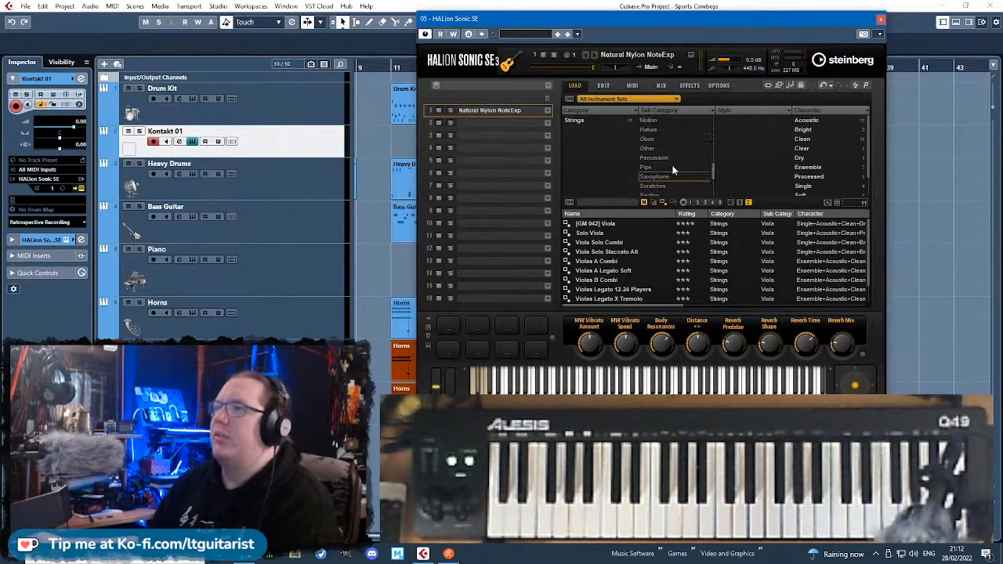
click(675, 169)
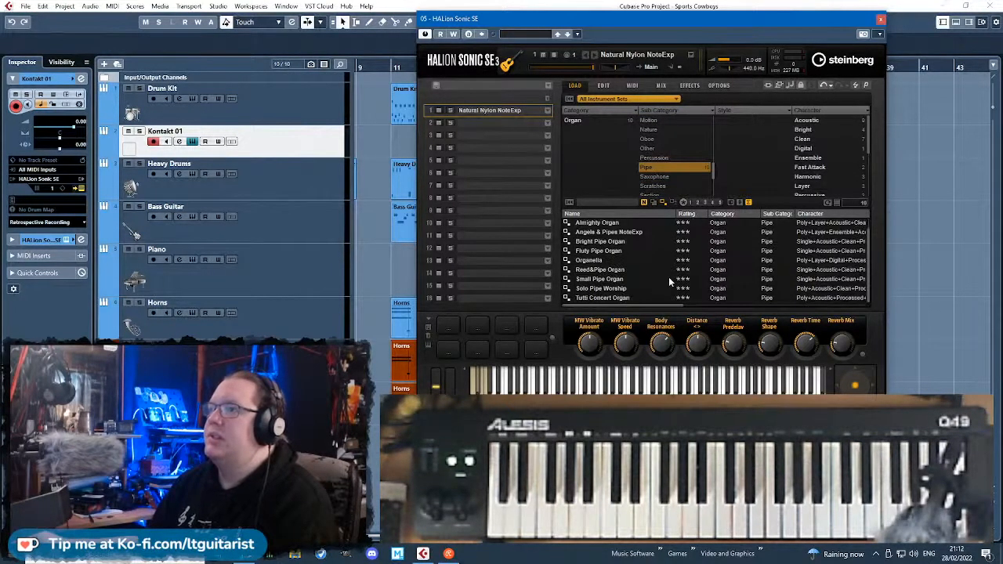
click(662, 120)
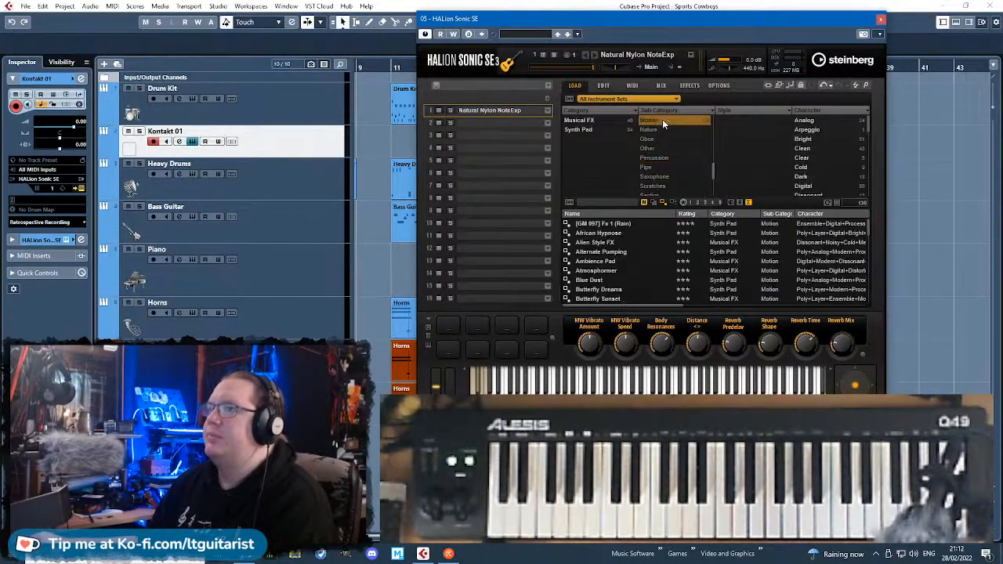
click(879, 21)
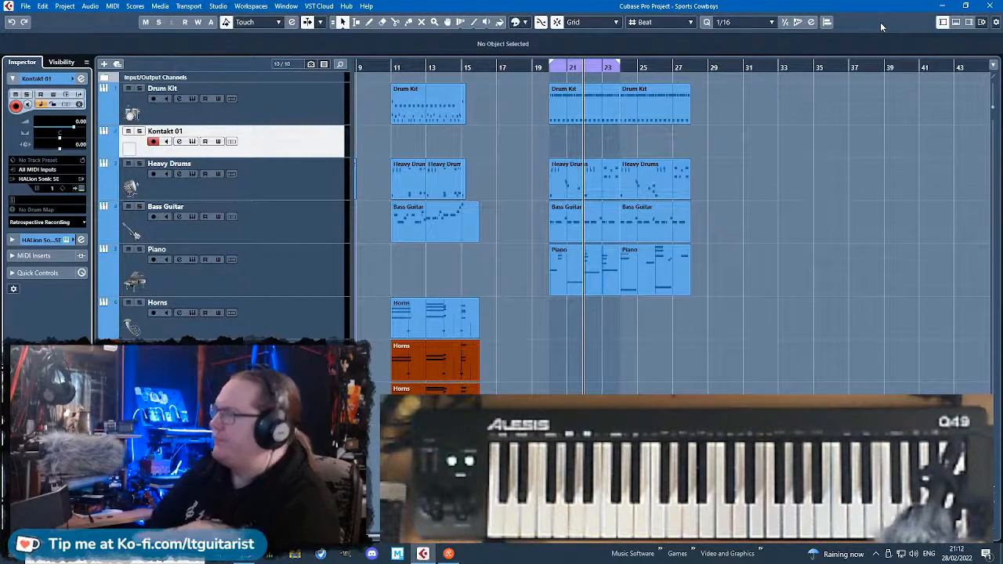
Change the instrument of the Kontakt 01 track to Kontakt from the Native Instruments plug-ins and move its window clear of the track list.
click(43, 179)
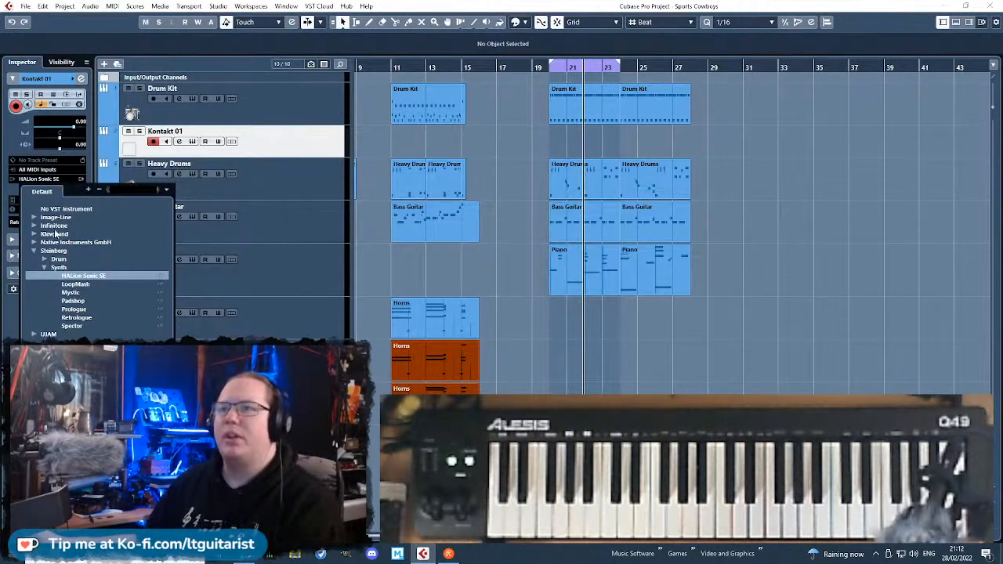
click(34, 251)
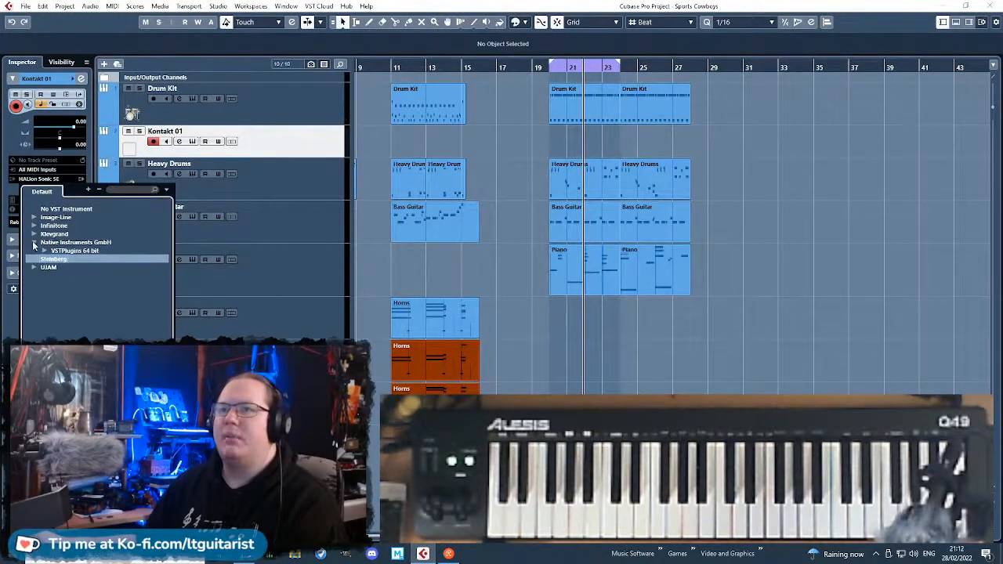
click(34, 242)
click(44, 251)
click(46, 252)
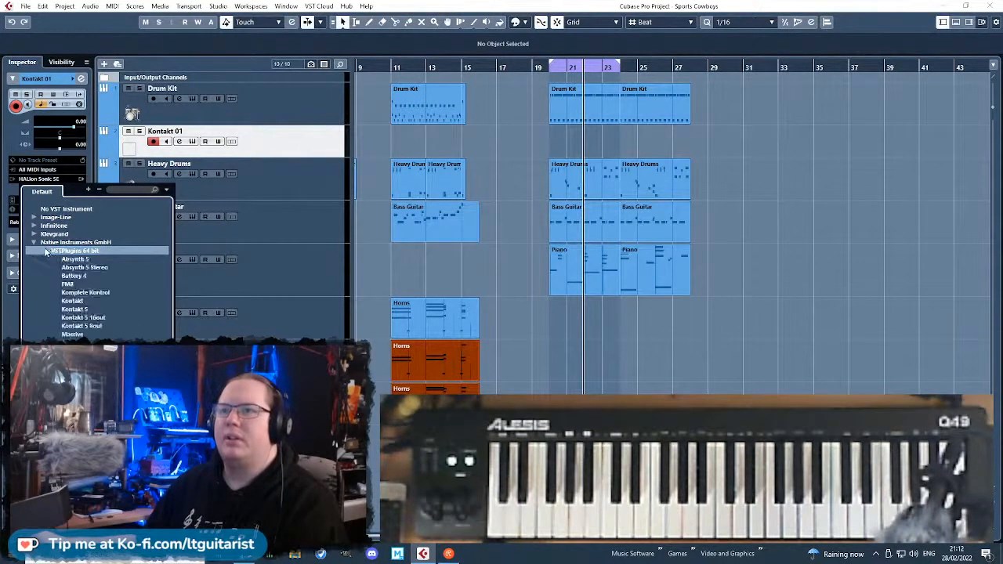
click(73, 302)
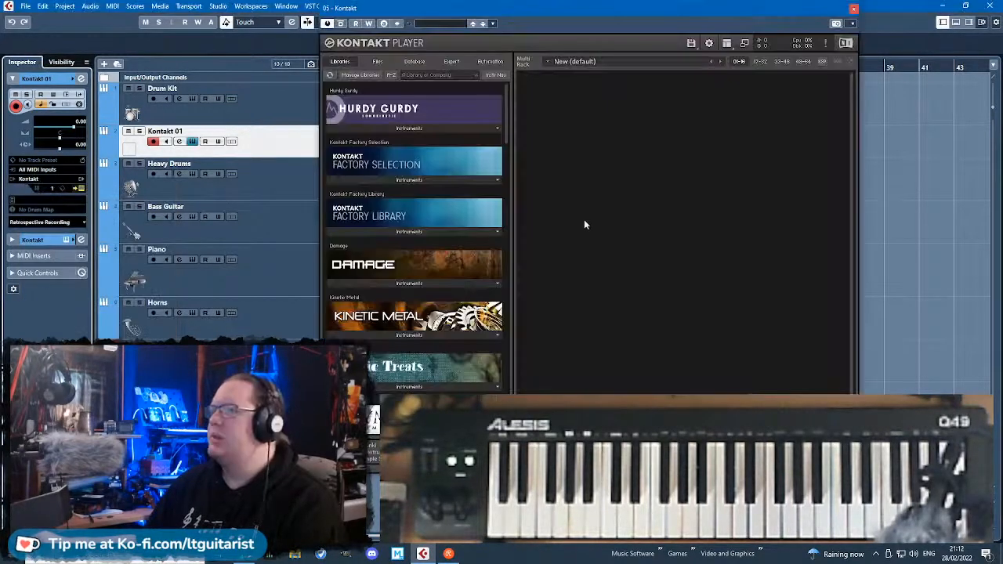
drag(452, 9, 557, 21)
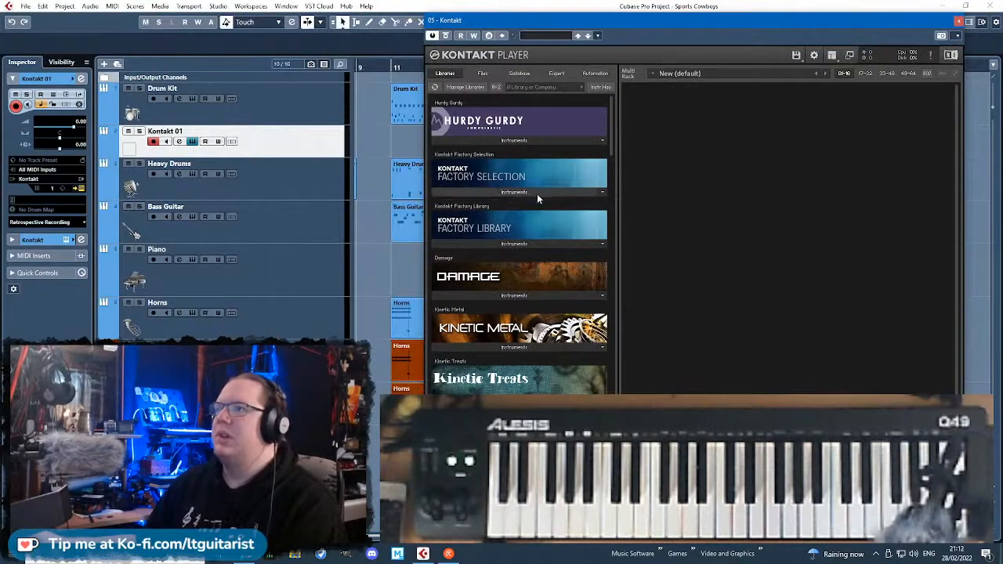
Browse the World and Band instruments of the Kontakt Factory Library and open the Acoustic Pianos folder.
click(511, 245)
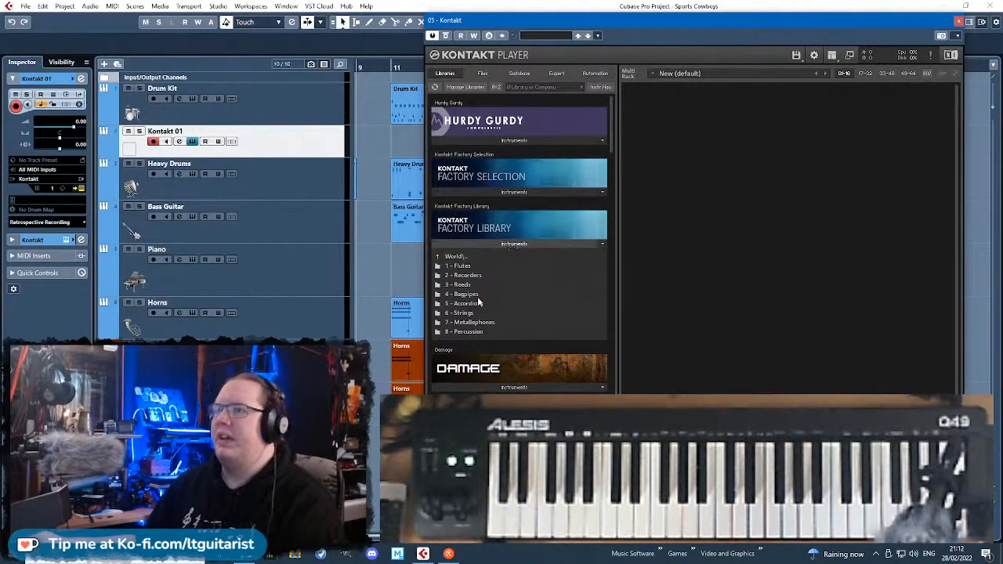
scroll(480, 319, down, 1)
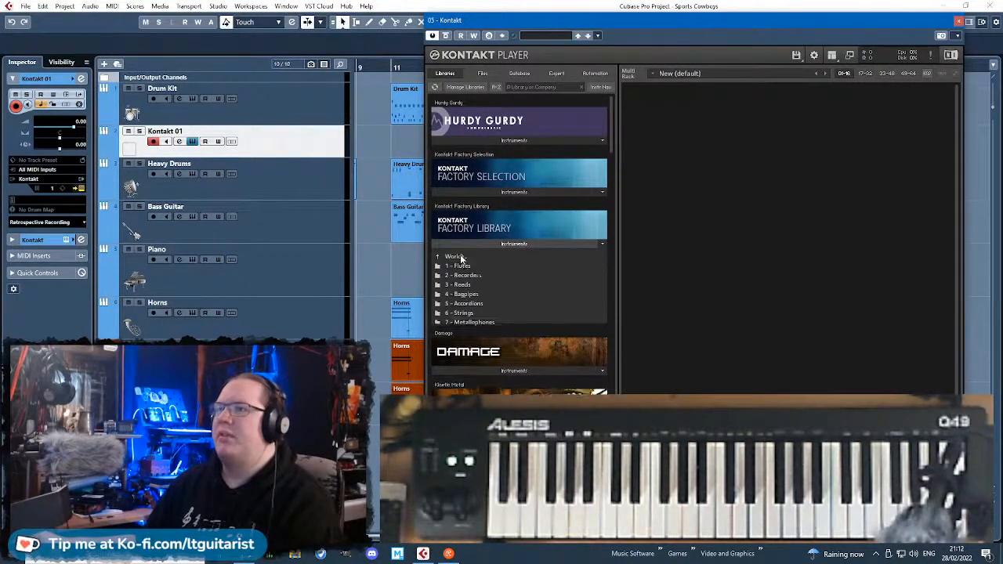
click(461, 258)
click(464, 258)
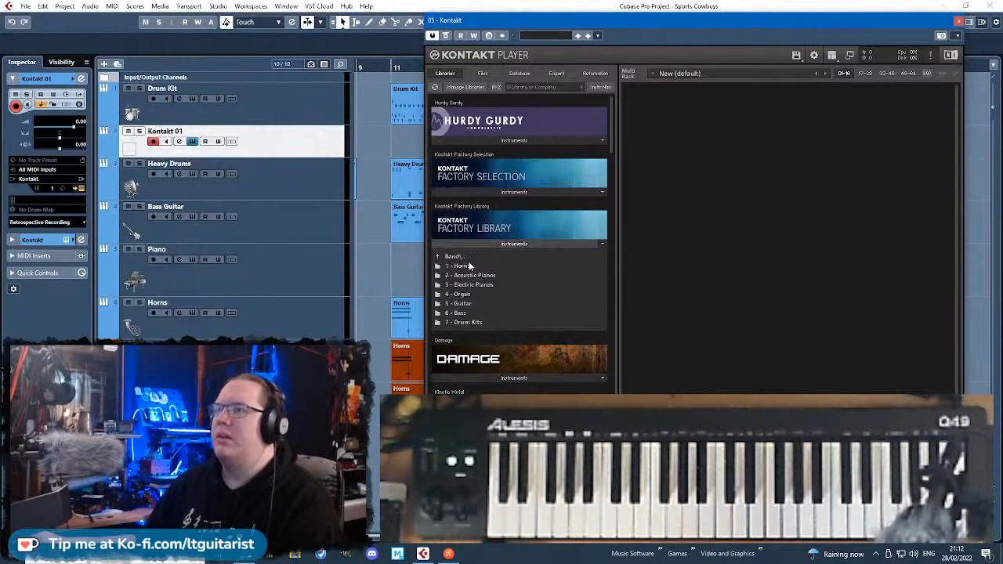
click(462, 304)
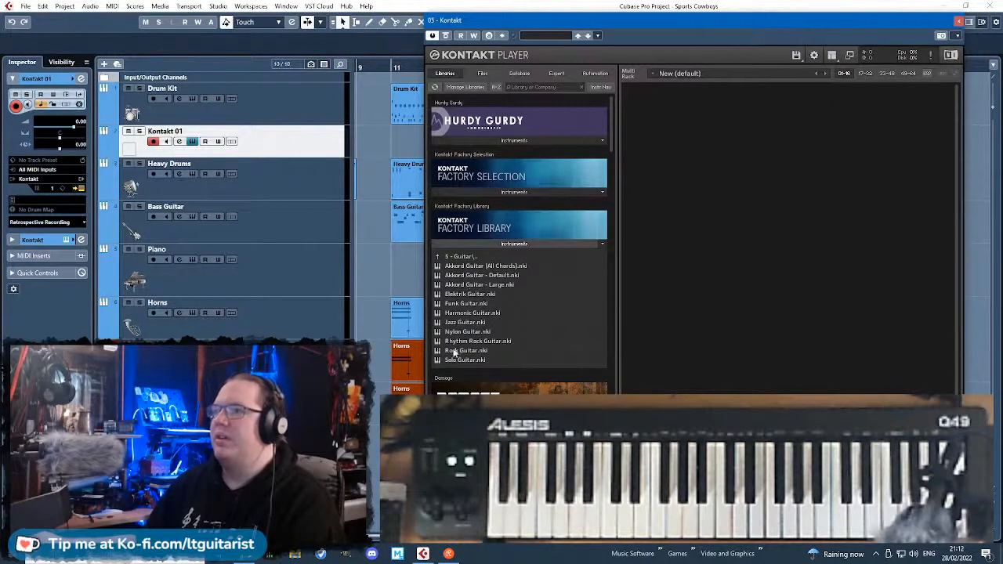
click(461, 257)
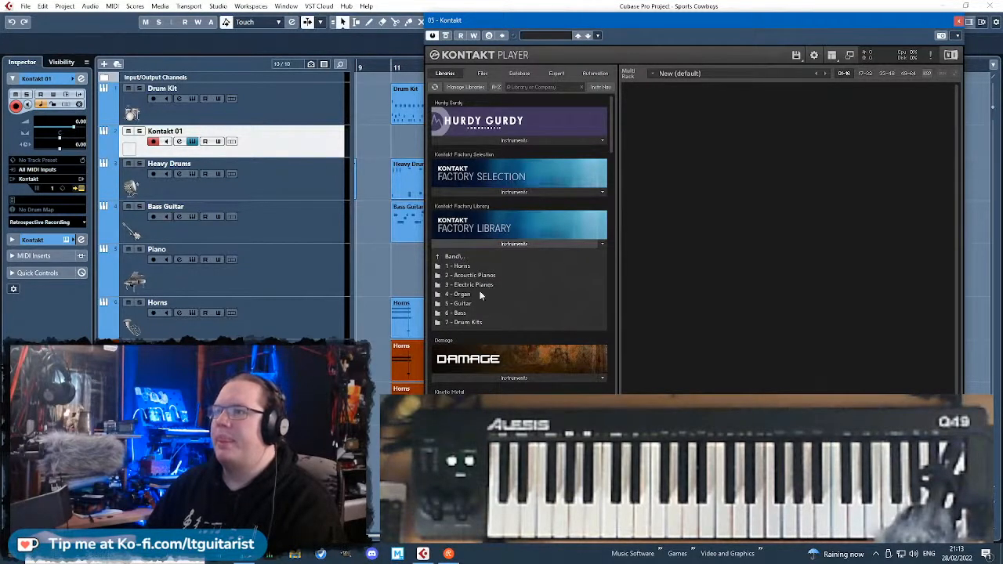
click(458, 314)
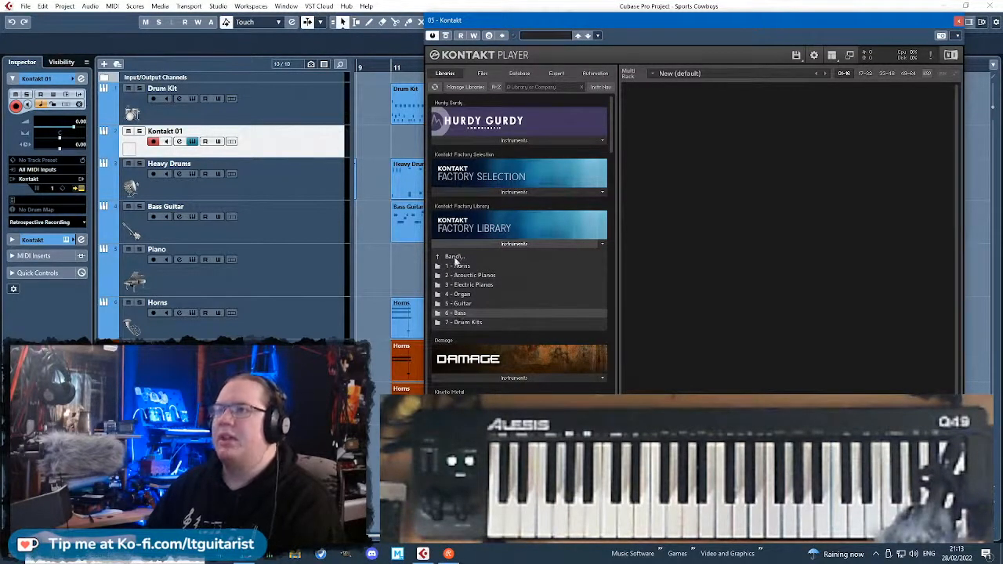
click(464, 275)
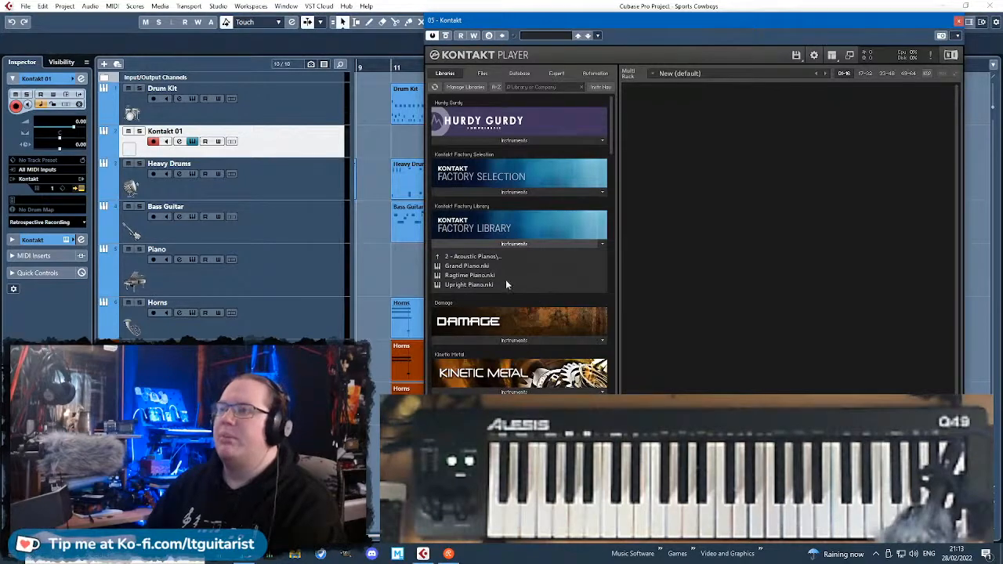
click(483, 268)
drag(484, 269, 794, 167)
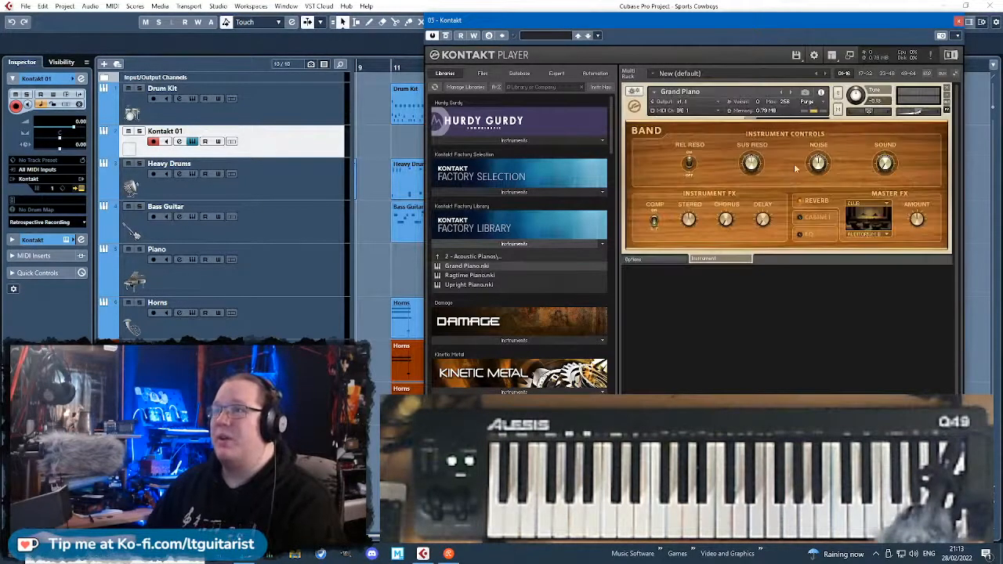
click(946, 90)
Load Ragtime Piano.nki into the Kontakt rack and close the instrument window.
click(469, 275)
drag(469, 275, 783, 172)
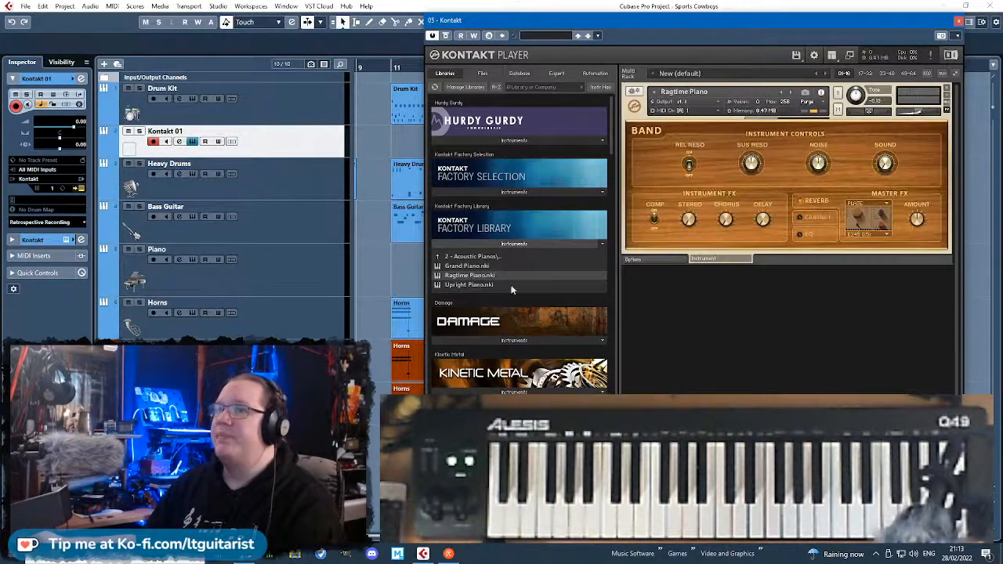
click(958, 20)
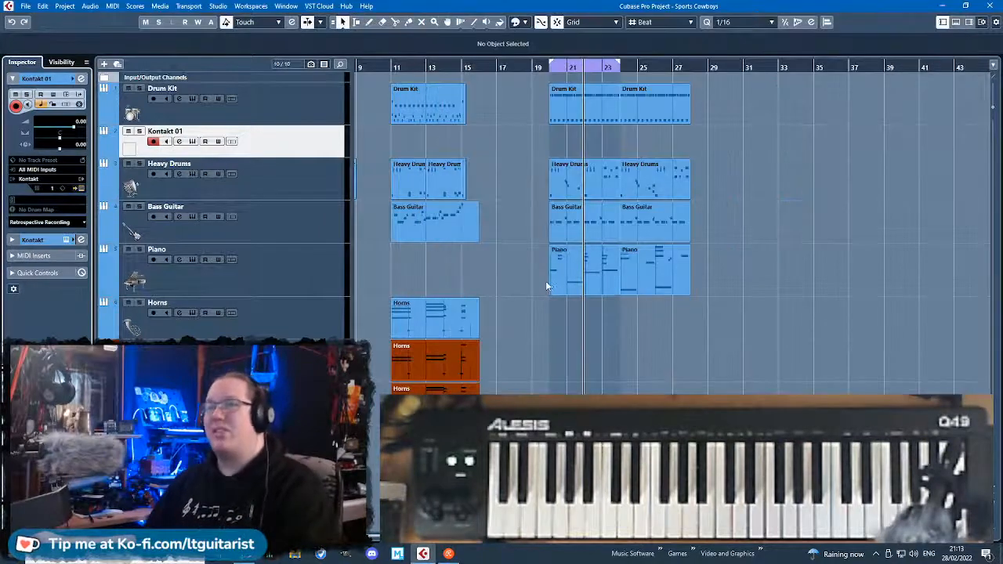
Move both Piano parts between bars 20 and 28 onto the Kontakt 01 track.
click(598, 293)
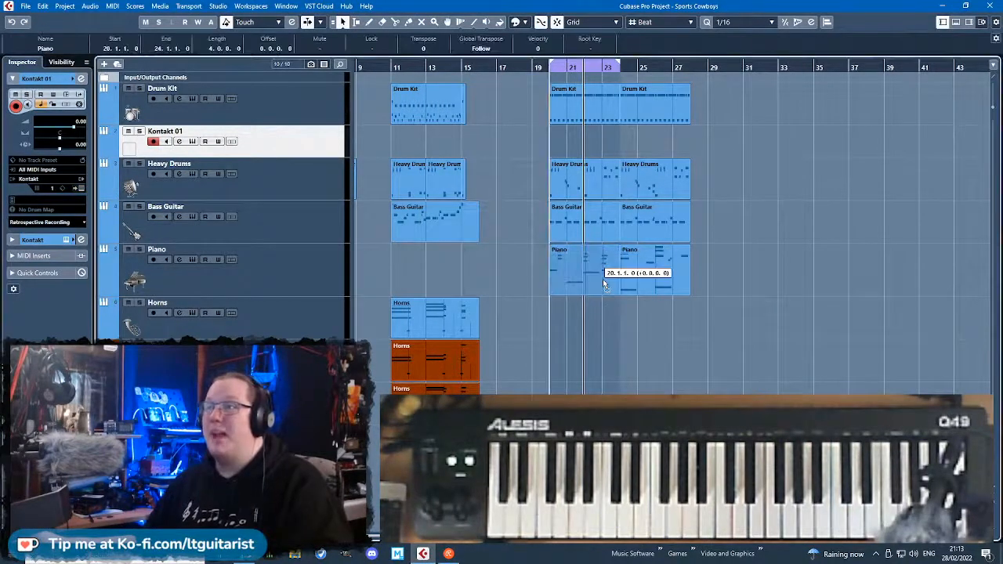
drag(790, 334, 587, 139)
scroll(551, 270, up, 3)
Play the section from bar 20, listening to the Kontakt 01 track in solo and together with the other tracks.
key(s)
click(534, 70)
key(space)
scroll(499, 227, down, 2)
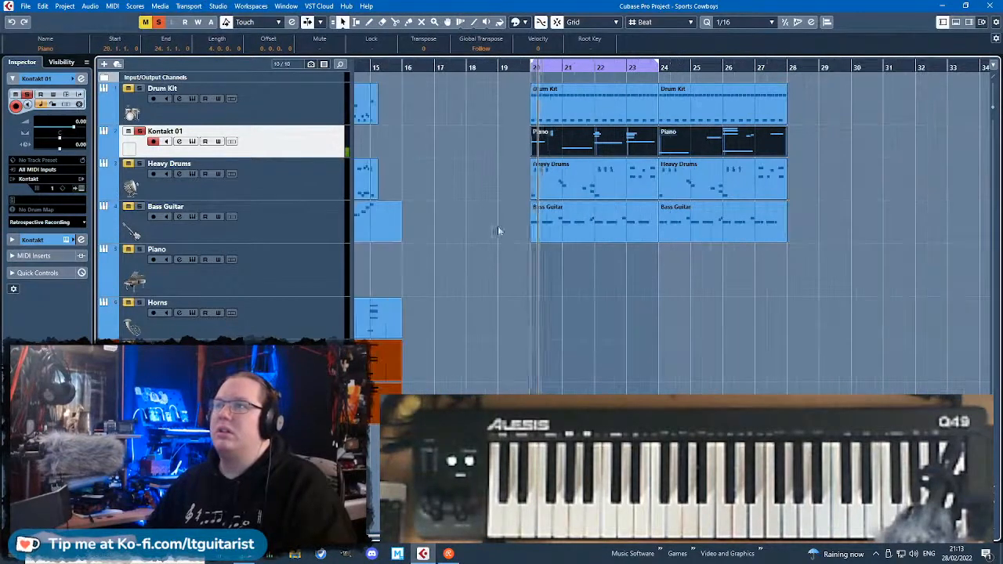
scroll(669, 286, up, 3)
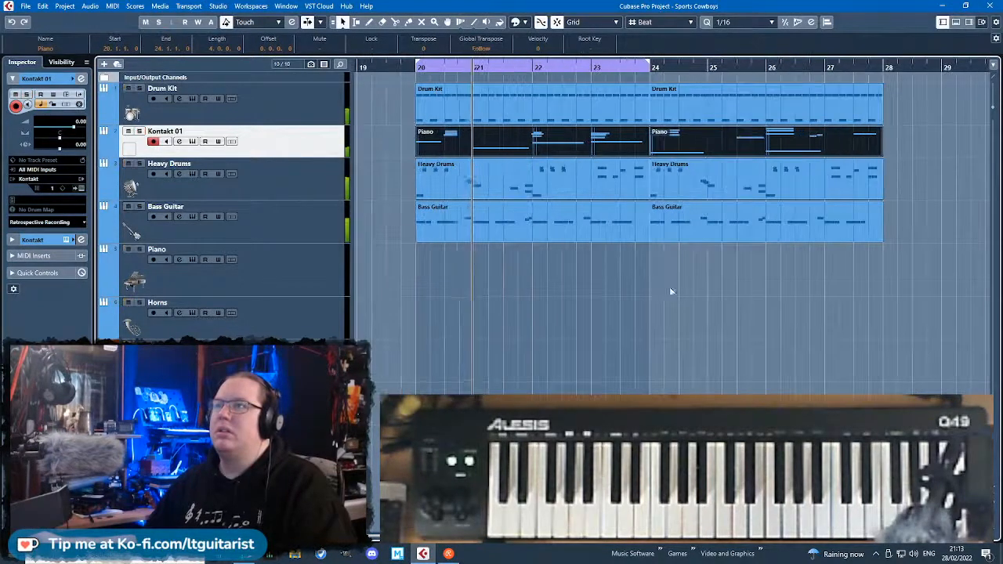
click(586, 276)
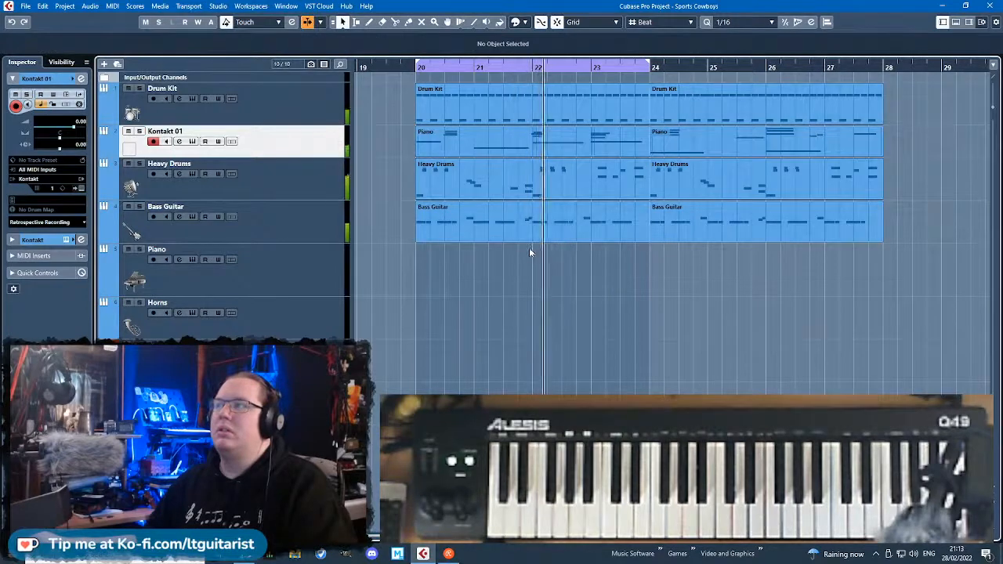
scroll(530, 258, down, 2)
scroll(573, 276, up, 2)
scroll(569, 275, down, 2)
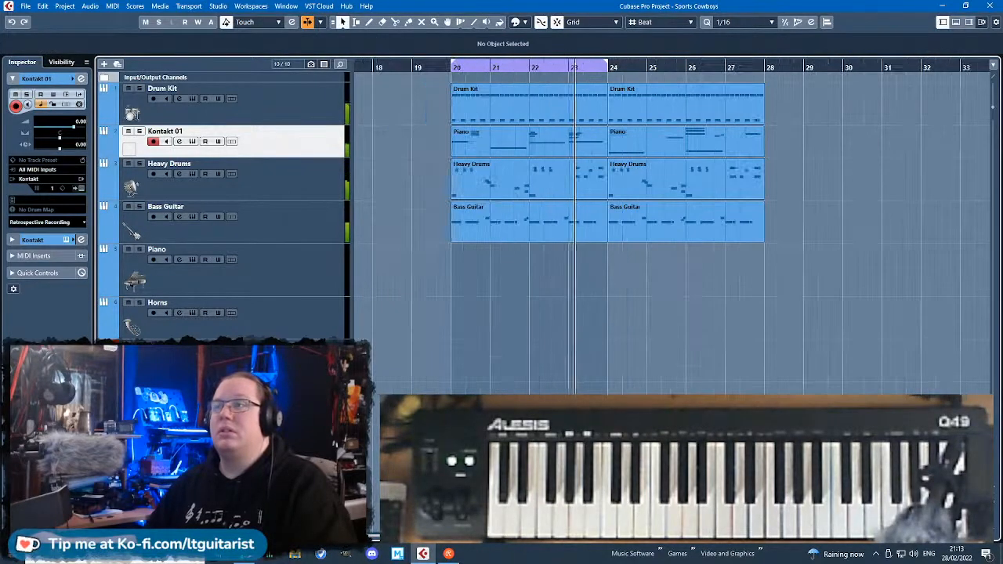
Extend the cycle range so that it ends at bar 28.
click(603, 61)
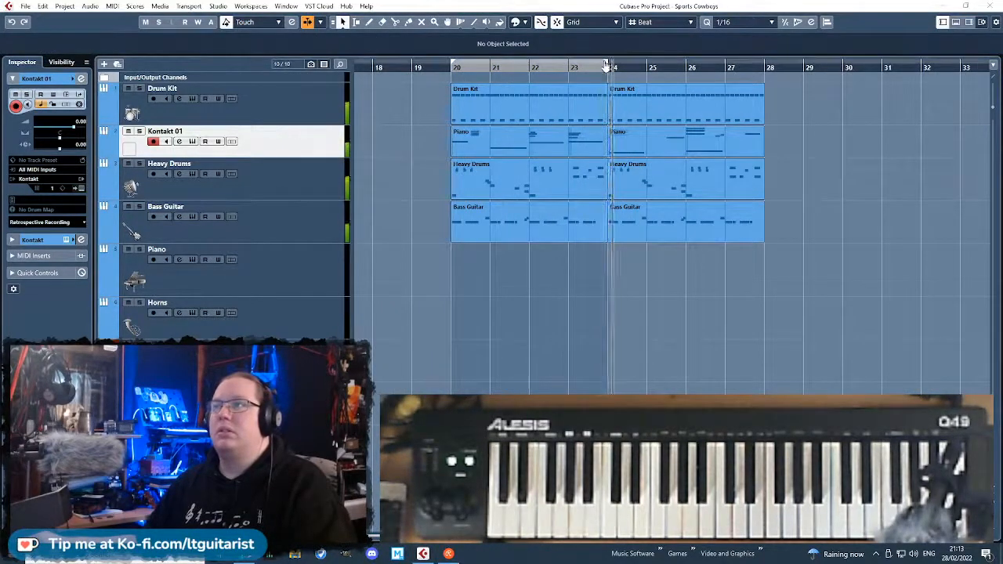
drag(608, 64, 764, 118)
click(660, 62)
scroll(638, 141, up, 2)
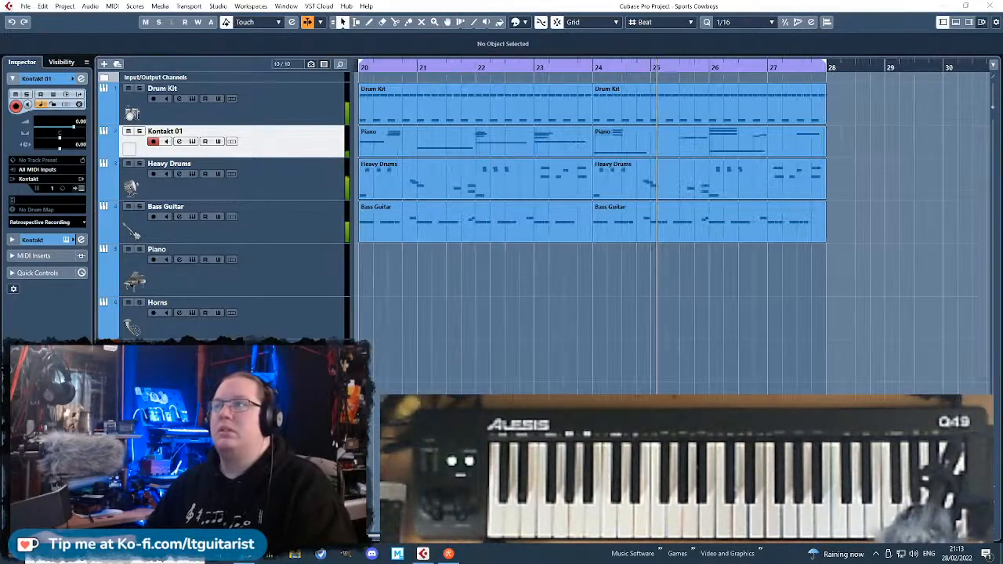
Solo the Kontakt 01 track and examine the instrument controls and options of Ragtime Piano in Kontakt.
click(192, 142)
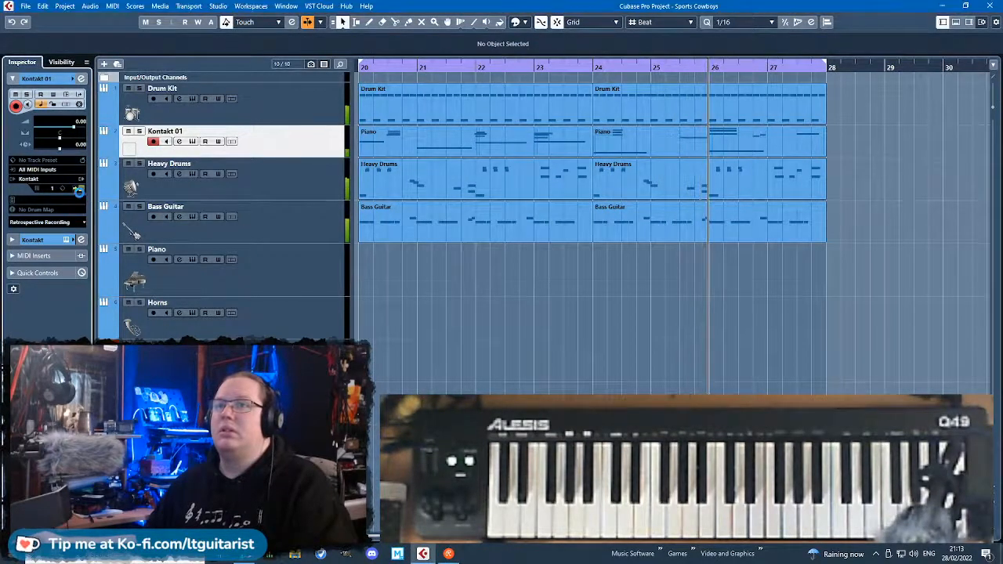
key(s)
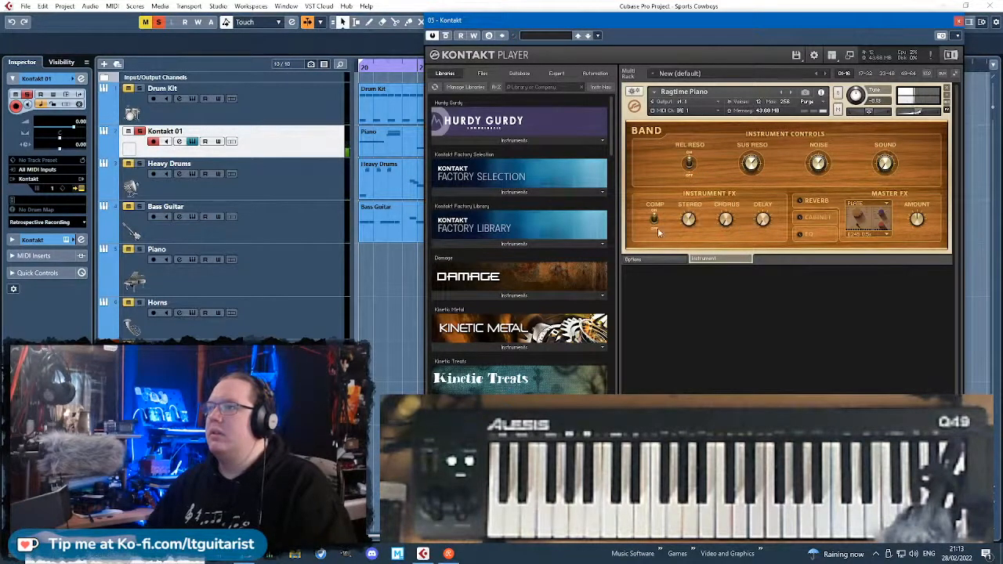
click(648, 259)
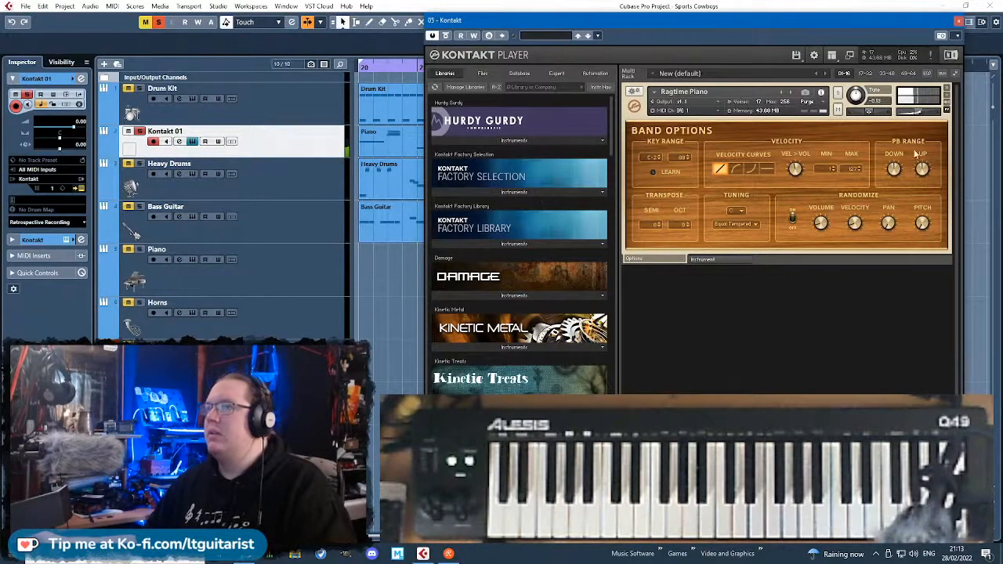
click(955, 22)
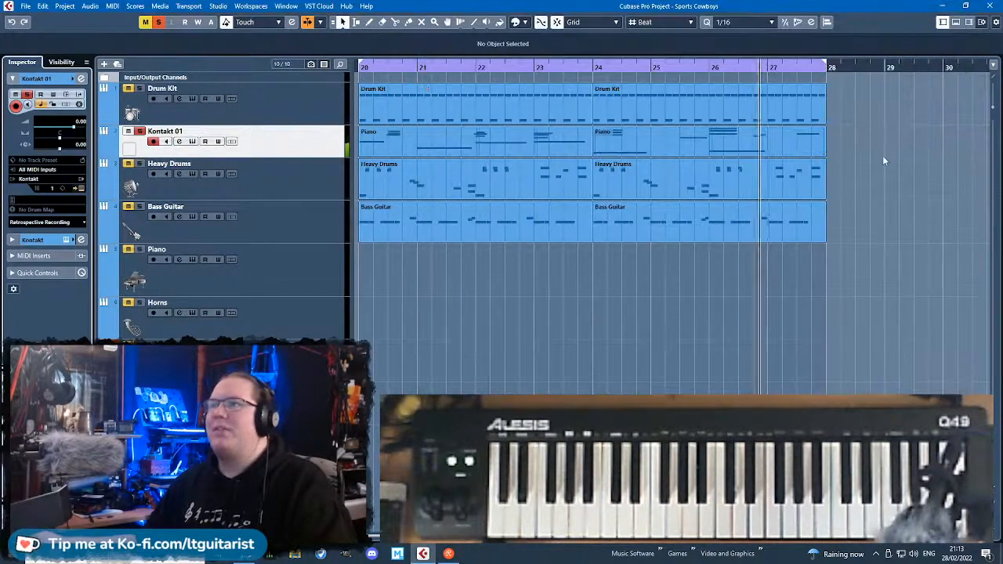
Audition both Piano parts on the original Piano track for comparison, and return them to the Kontakt 01 track.
scroll(870, 146, down, 1)
click(546, 138)
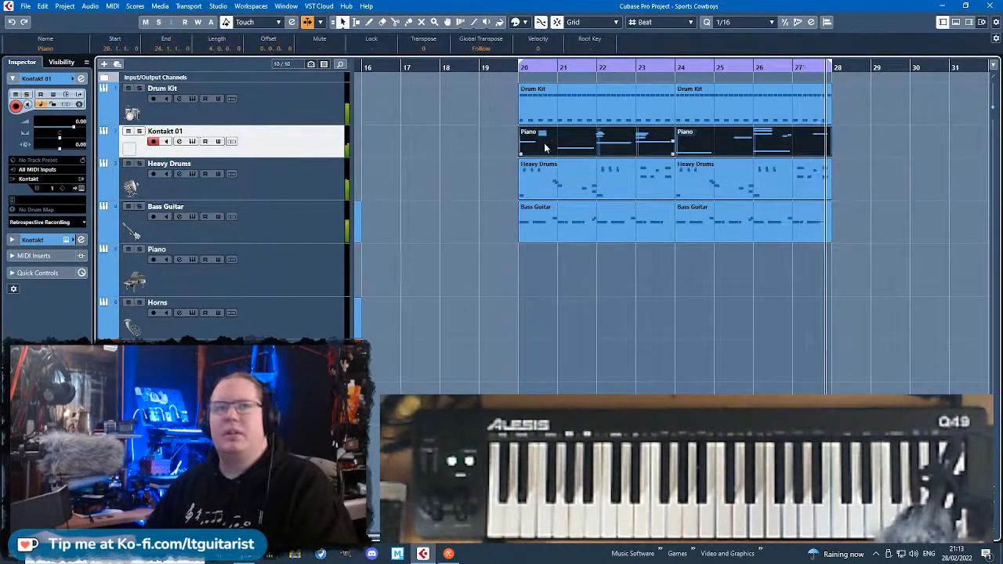
drag(552, 154, 552, 272)
scroll(629, 315, up, 2)
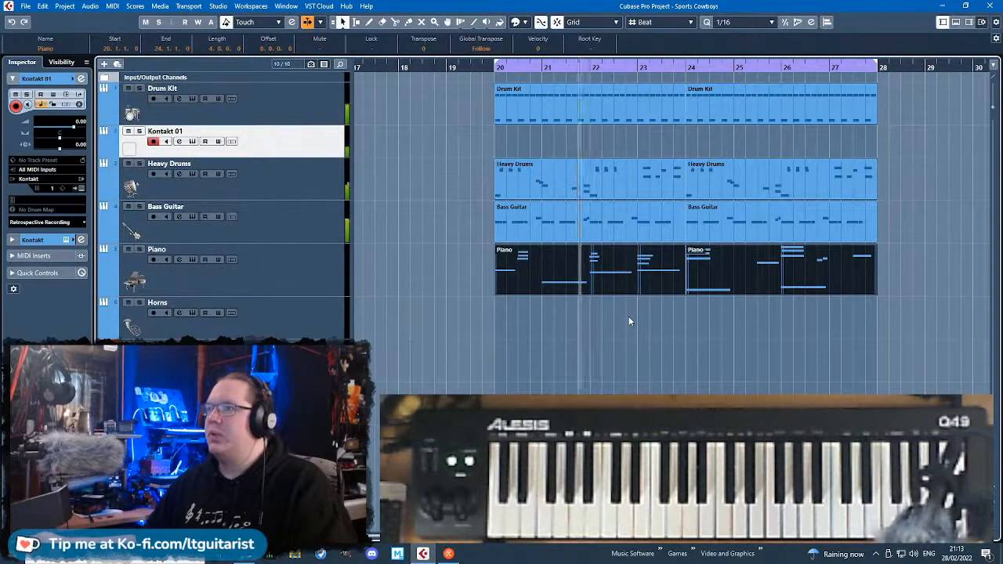
scroll(628, 316, up, 2)
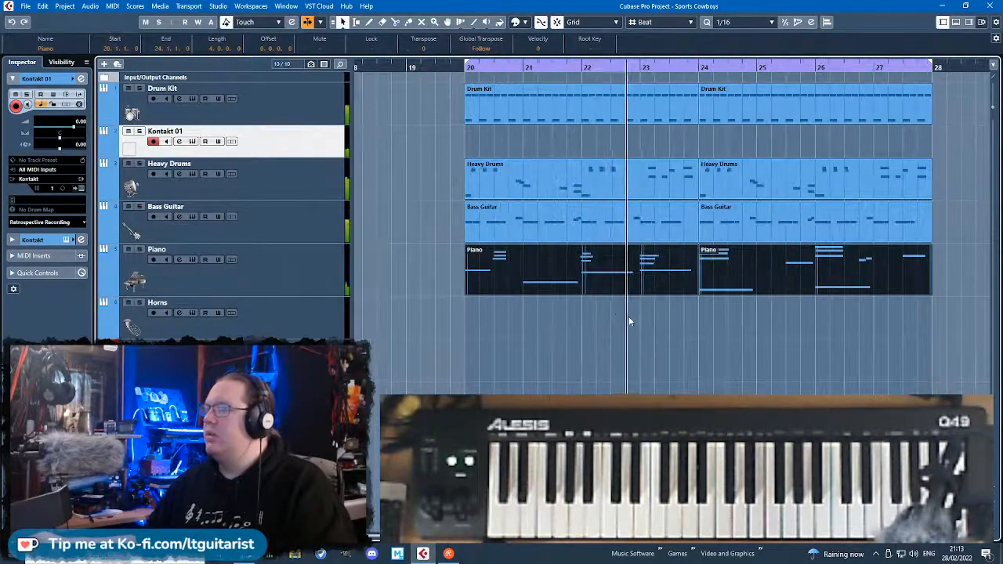
scroll(629, 321, down, 1)
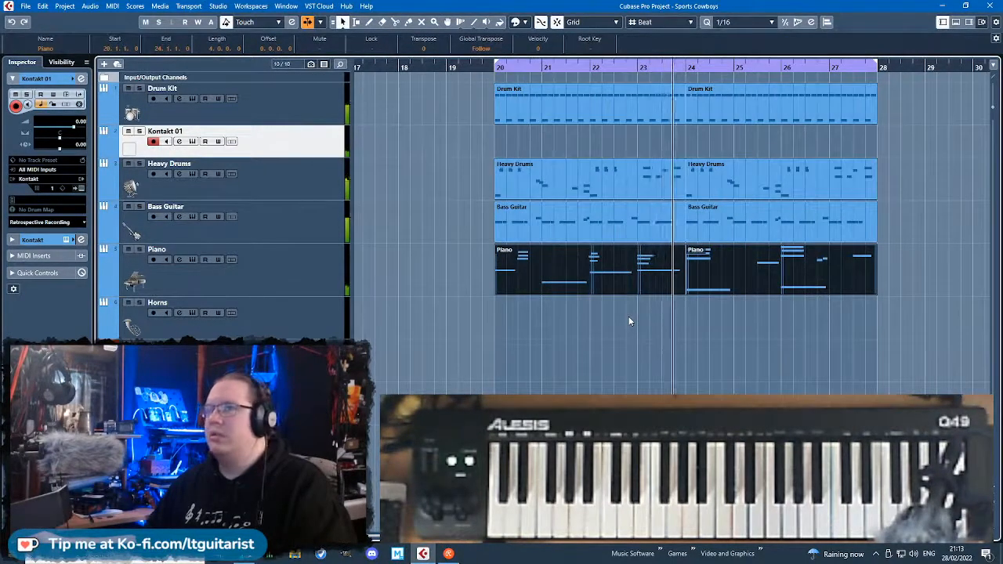
drag(547, 280, 546, 152)
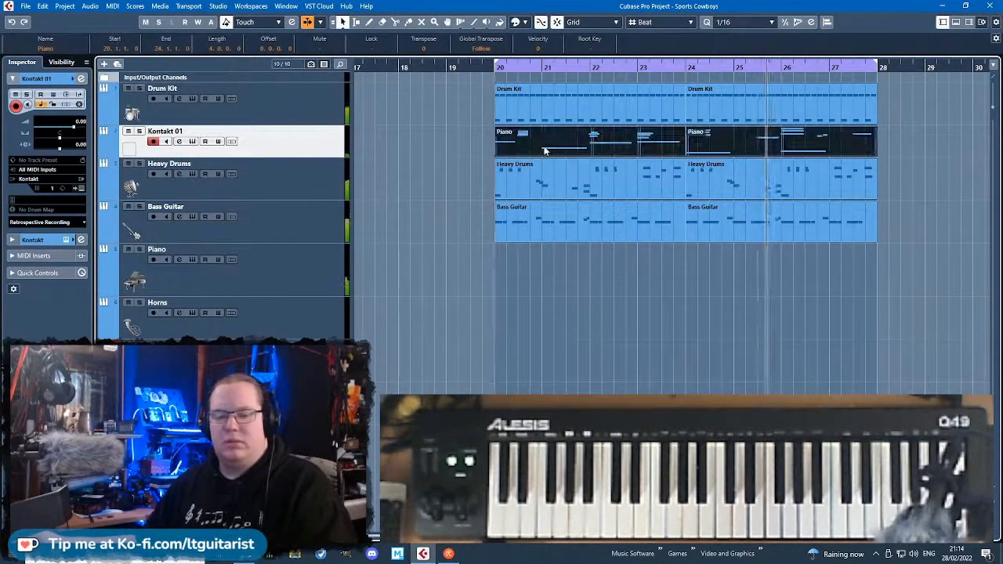
Insert the Frequency EQ in the first audio insert slot of the soloed Kontakt 01 track and load its acoustic piano preset.
scroll(518, 241, down, 2)
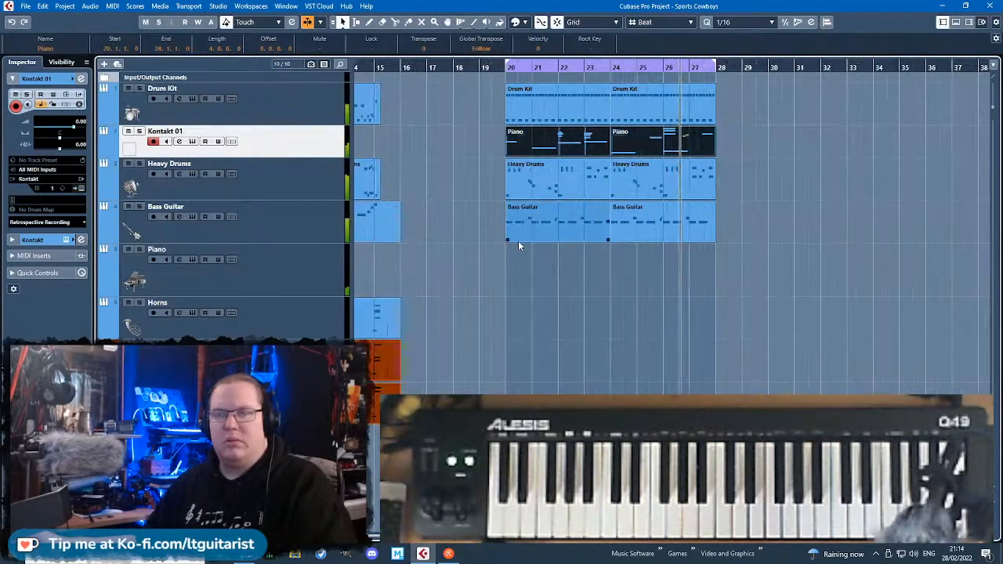
click(32, 239)
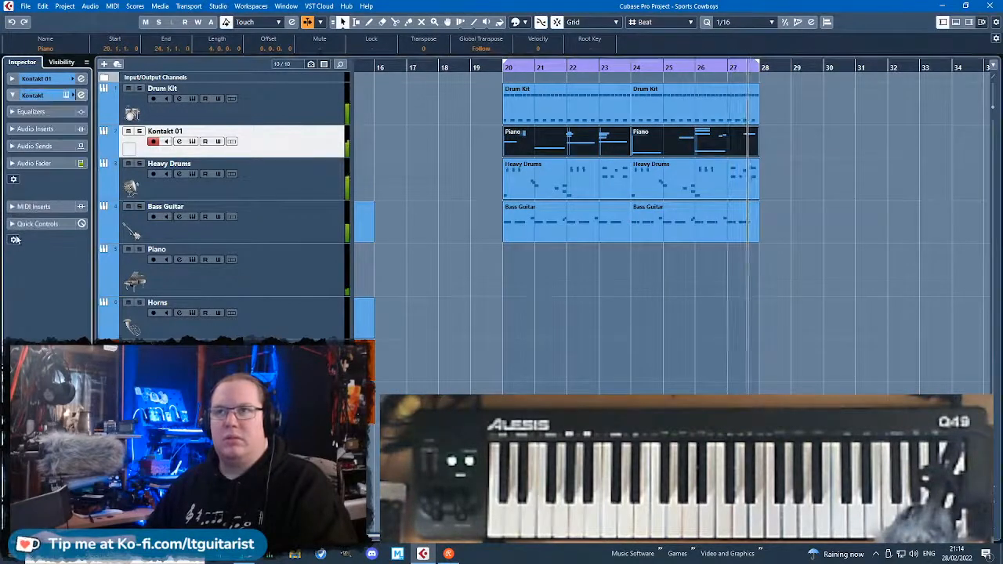
click(30, 112)
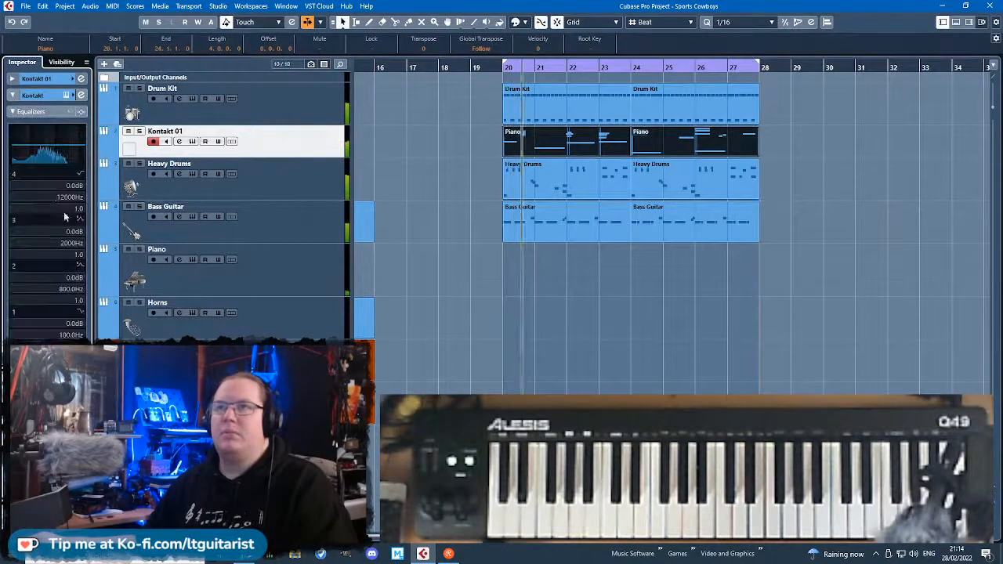
click(47, 360)
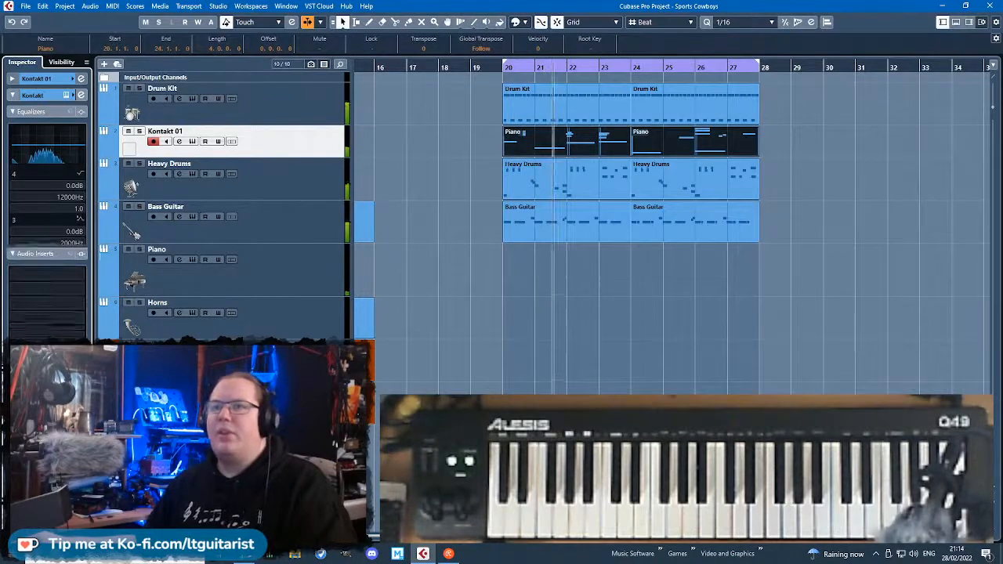
key(s)
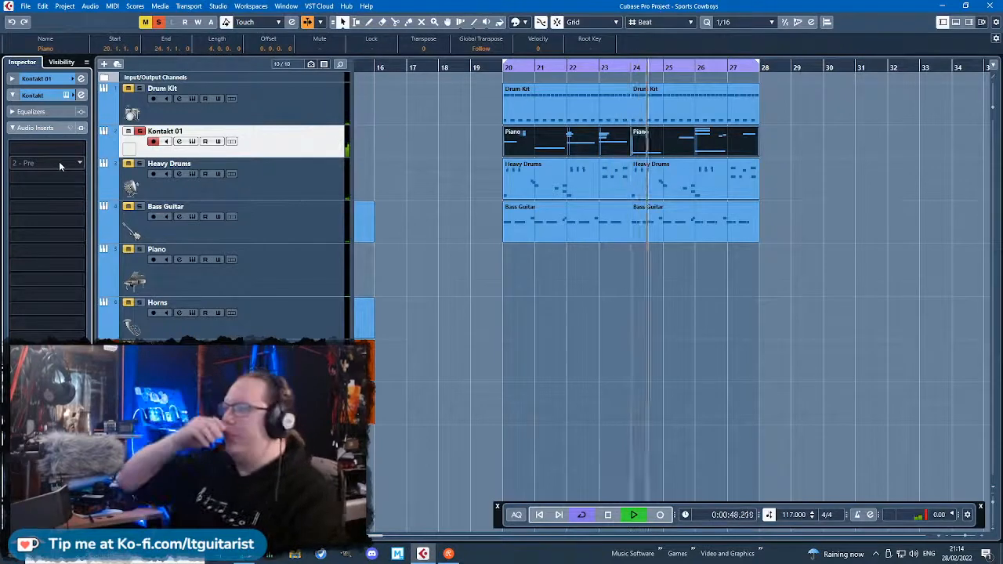
click(83, 147)
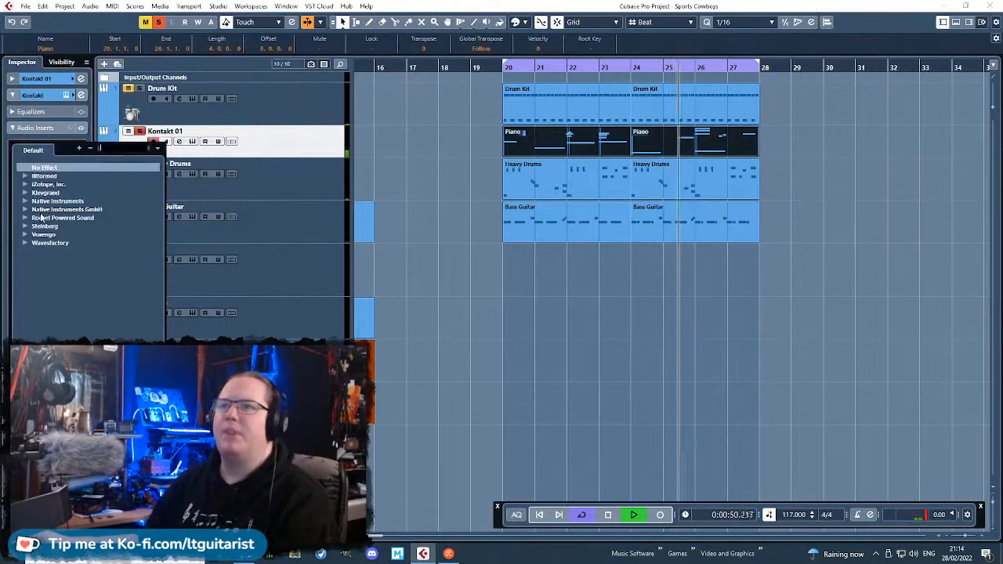
click(35, 277)
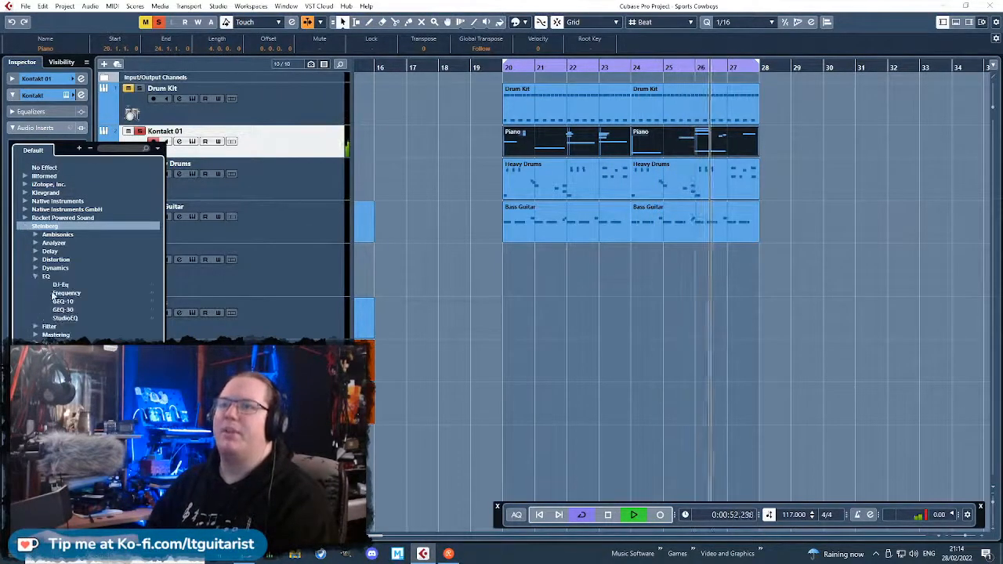
double_click(53, 294)
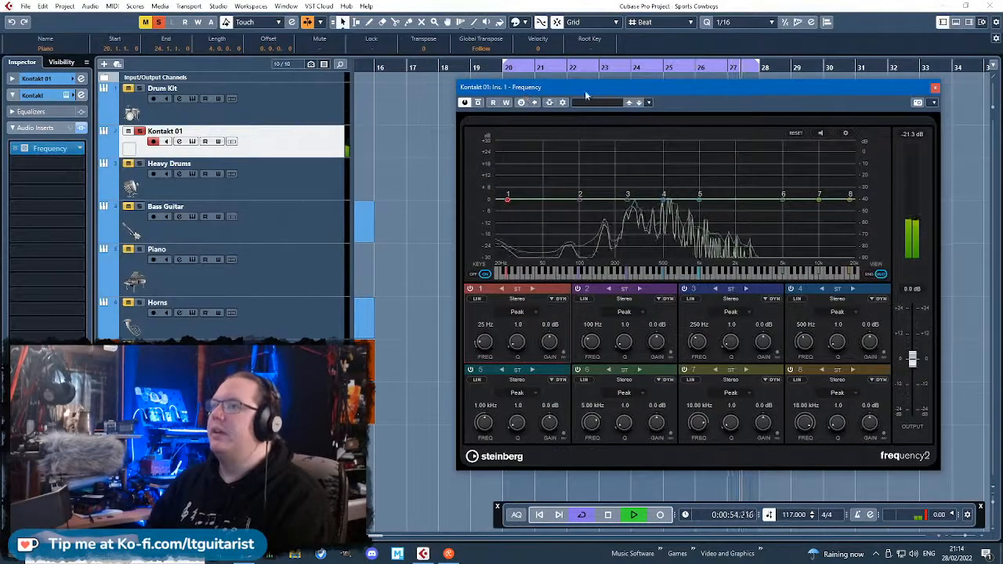
click(598, 103)
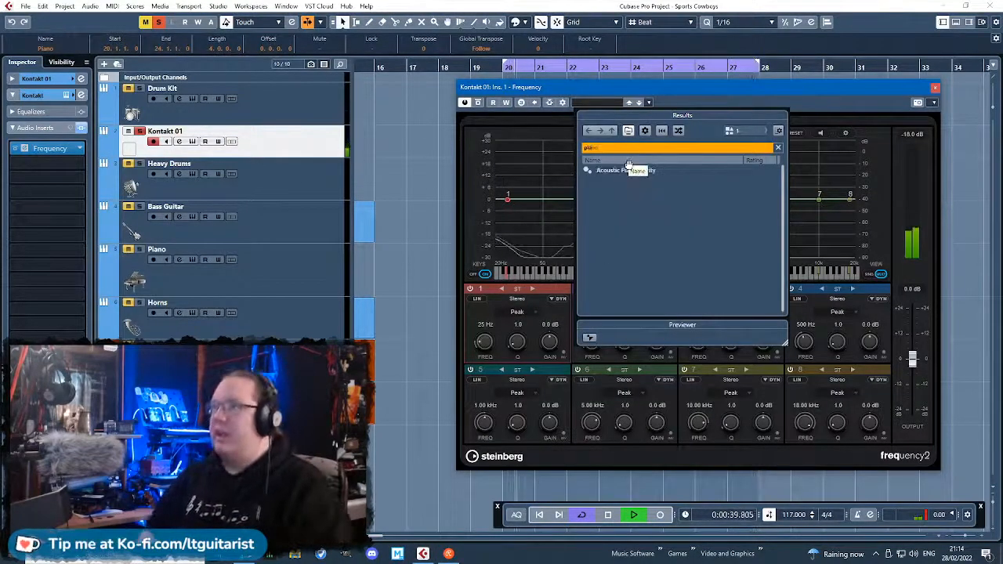
double_click(658, 186)
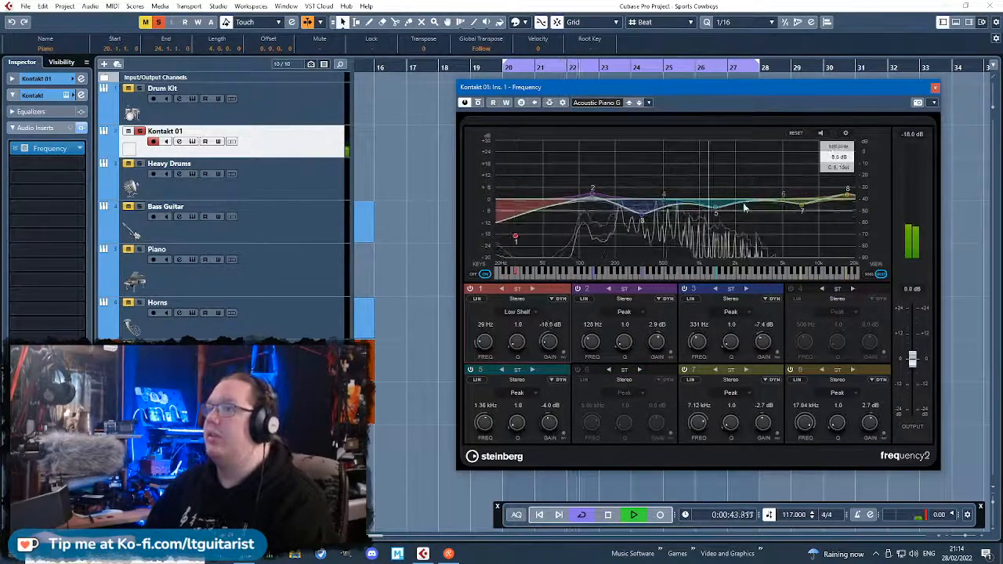
Adjust the Frequency EQ to about 1.58 kHz, -1.9 dB on band 5, 343 Hz, -3.5 dB on band 3, and 168 Hz, 4.5 dB on band 2.
drag(715, 213, 723, 206)
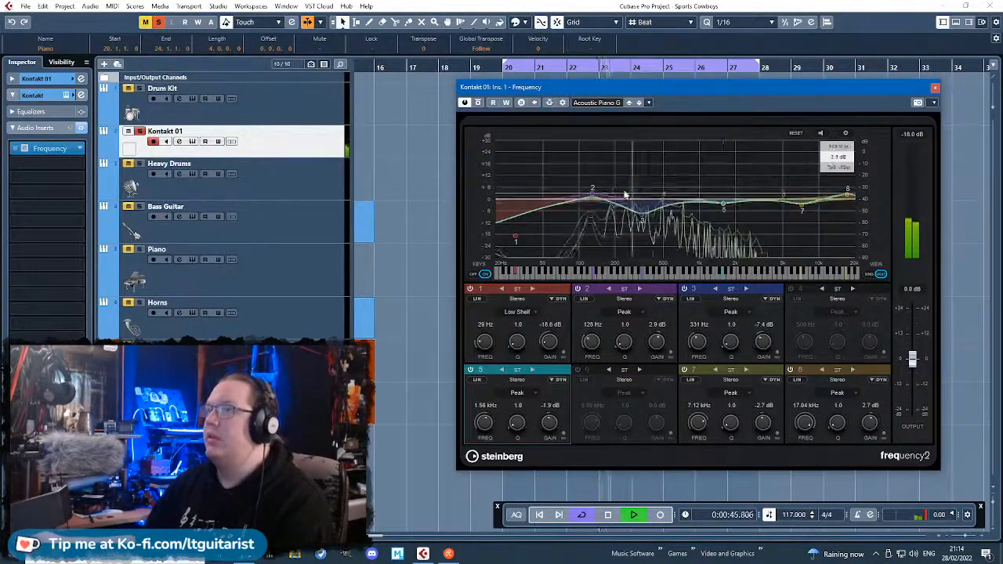
drag(641, 213, 644, 207)
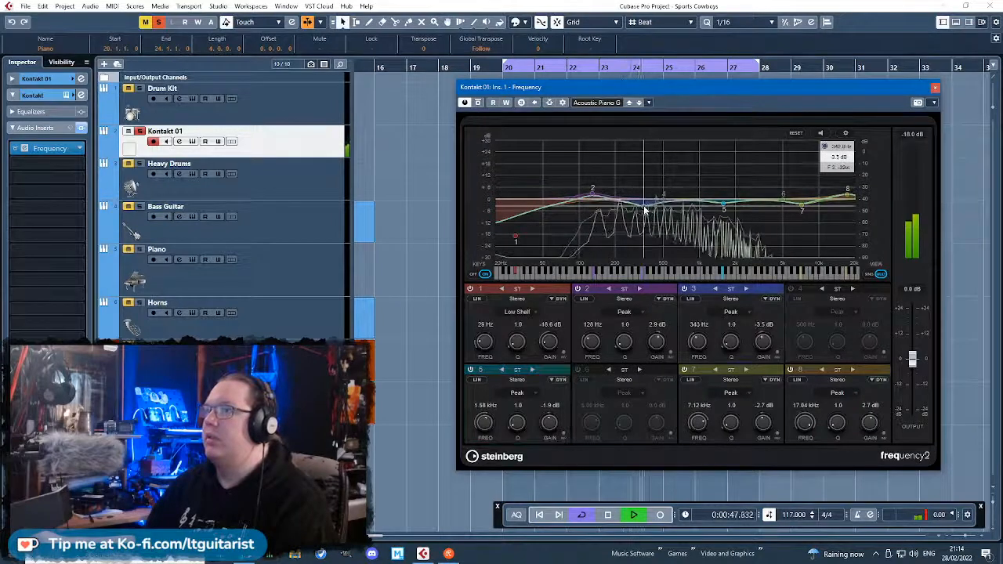
drag(592, 189, 606, 185)
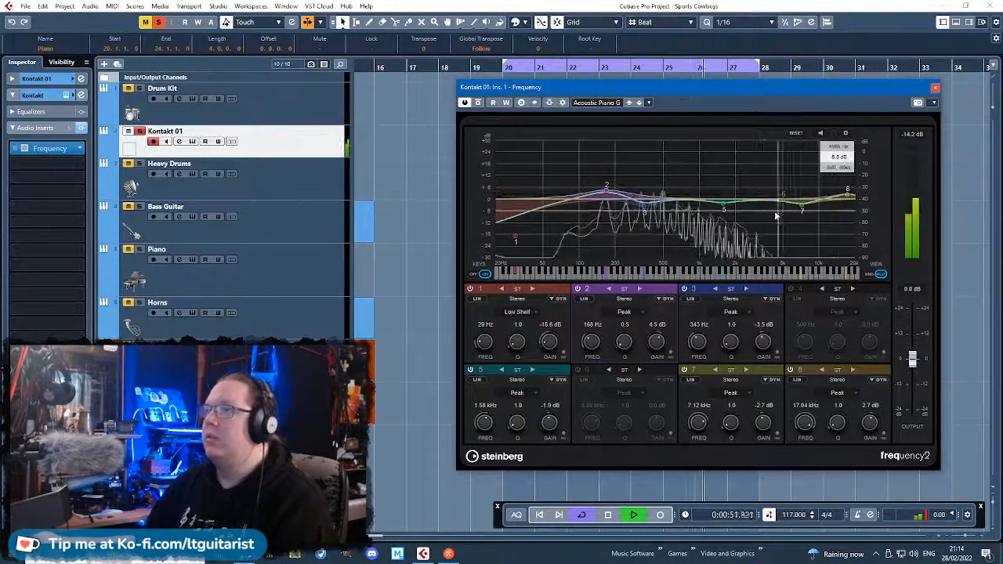
Enable band 6 of the Frequency EQ and shape it as a wide peak boost at about 3.45 kHz and 8.8 dB.
drag(782, 193, 768, 175)
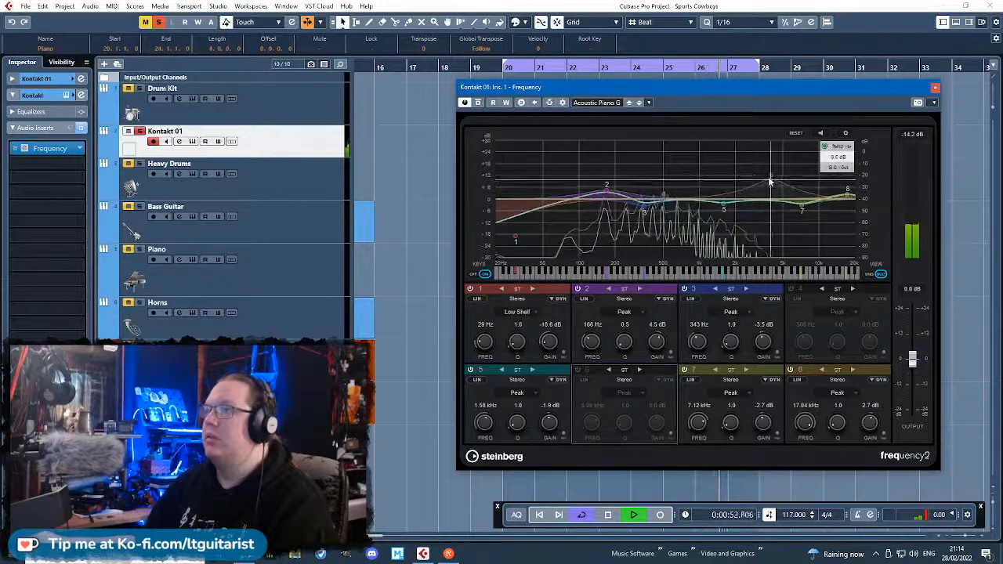
click(577, 369)
drag(769, 176, 765, 187)
Take Kontakt 01 out of solo and pan it to R13, closing the Frequency EQ window.
click(139, 131)
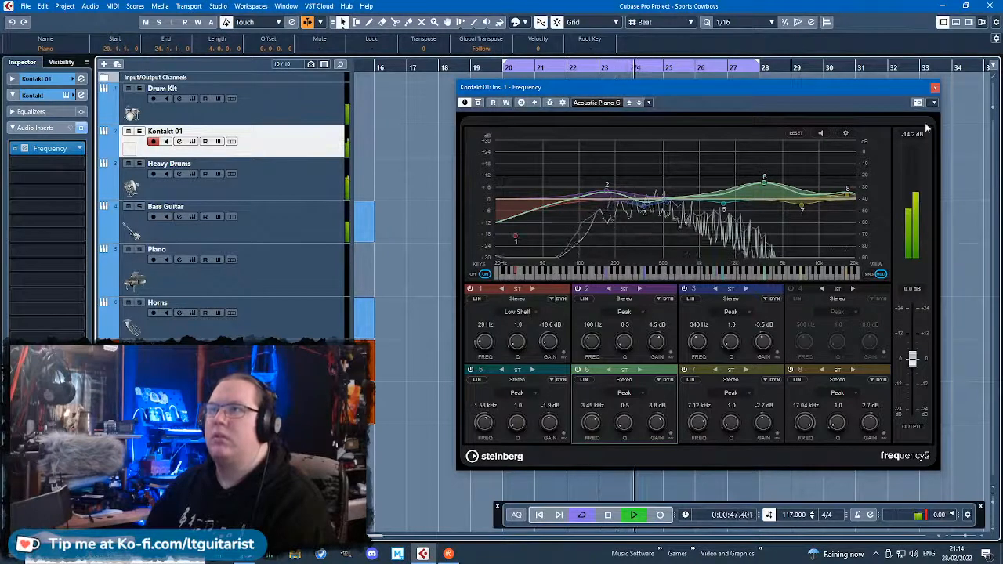
click(39, 79)
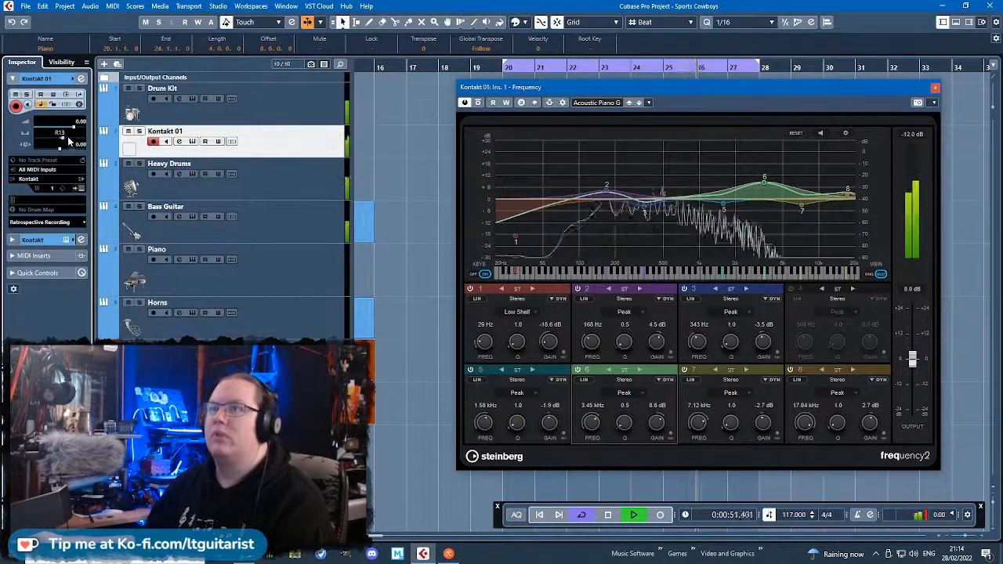
click(934, 90)
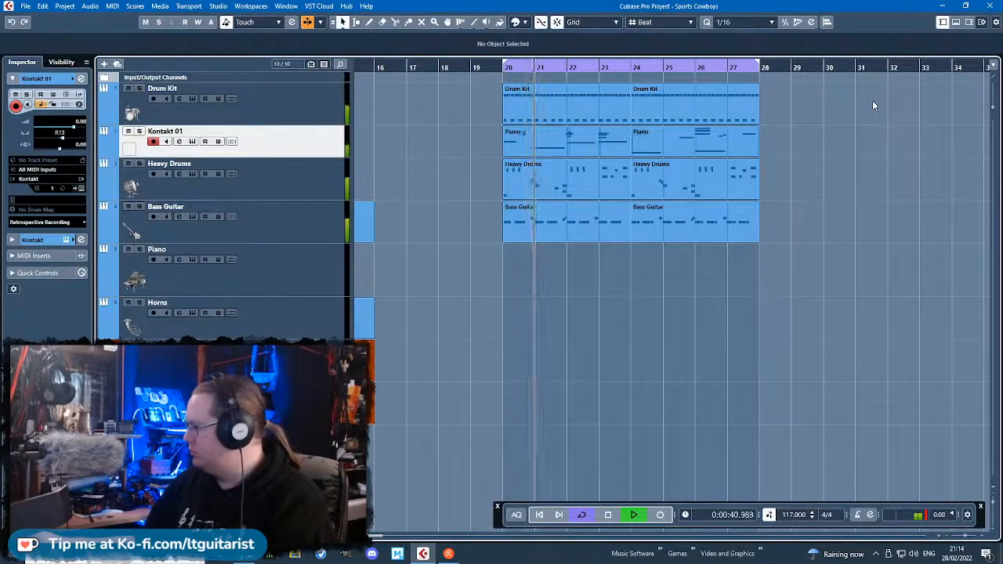
Give the Kontakt 01 track the factory upright piano picture and rename the track Piano.
click(293, 265)
double_click(129, 149)
scroll(639, 329, down, 4)
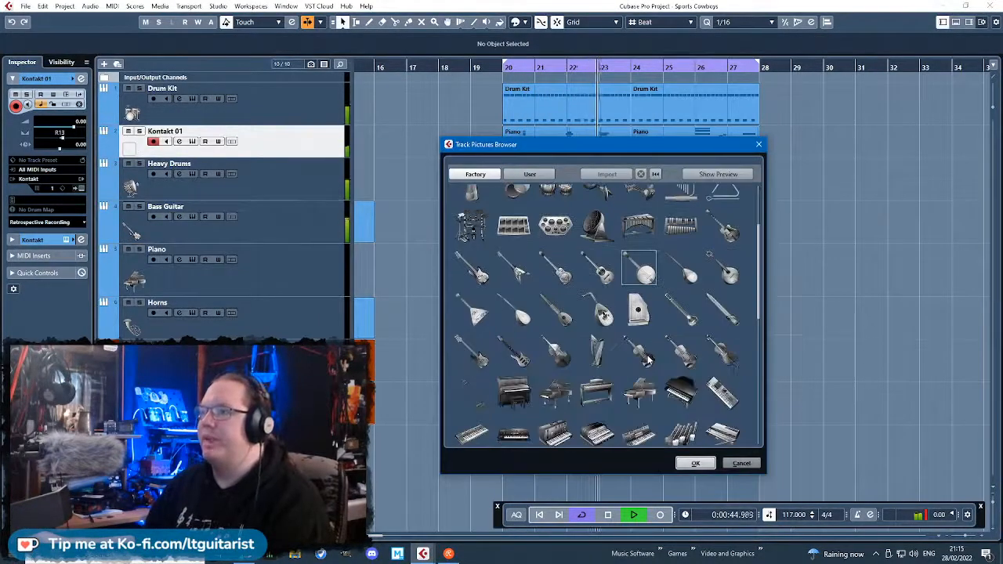
click(710, 463)
double_click(174, 131)
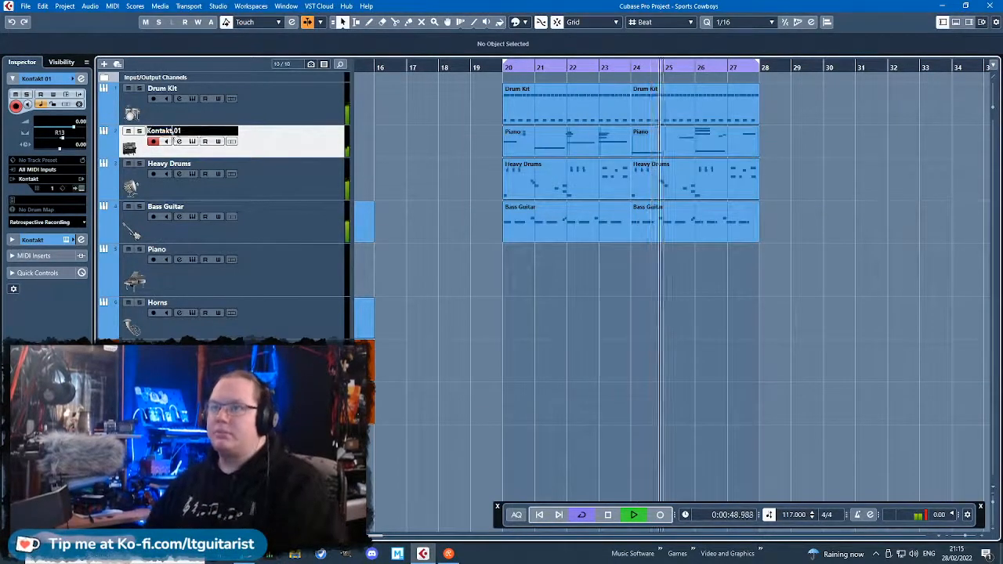
text(Piano)
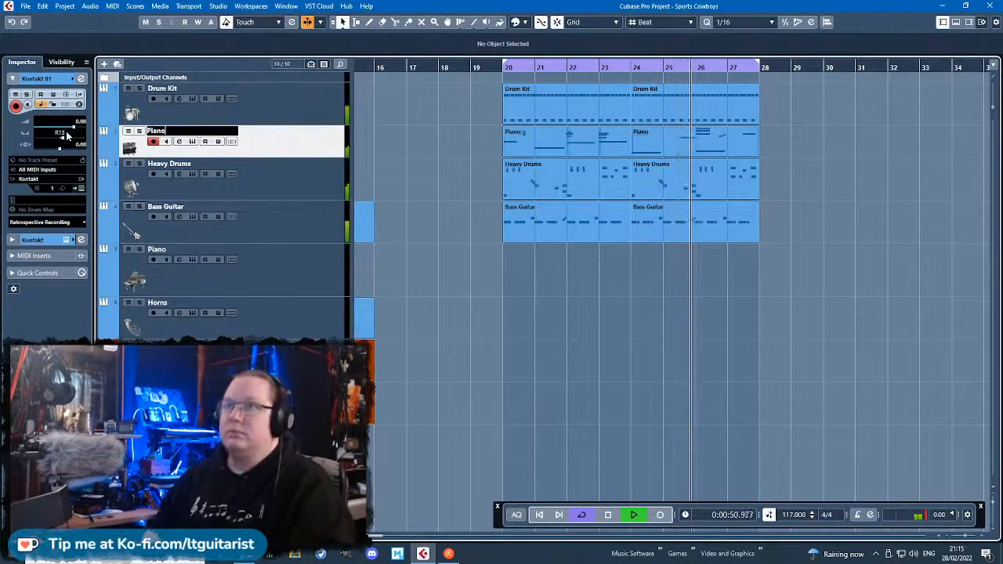
key(Return)
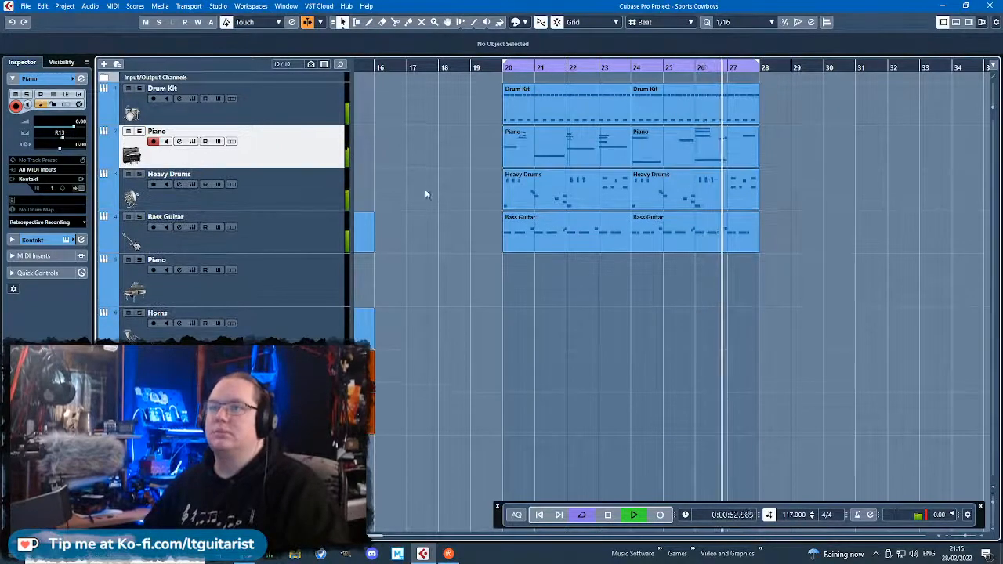
Add a stereo FX channel with no effect to all instrument tracks from Drum Kit downwards, and solo the new FX channel.
click(302, 280)
scroll(511, 310, down, 1)
scroll(524, 376, left, 5)
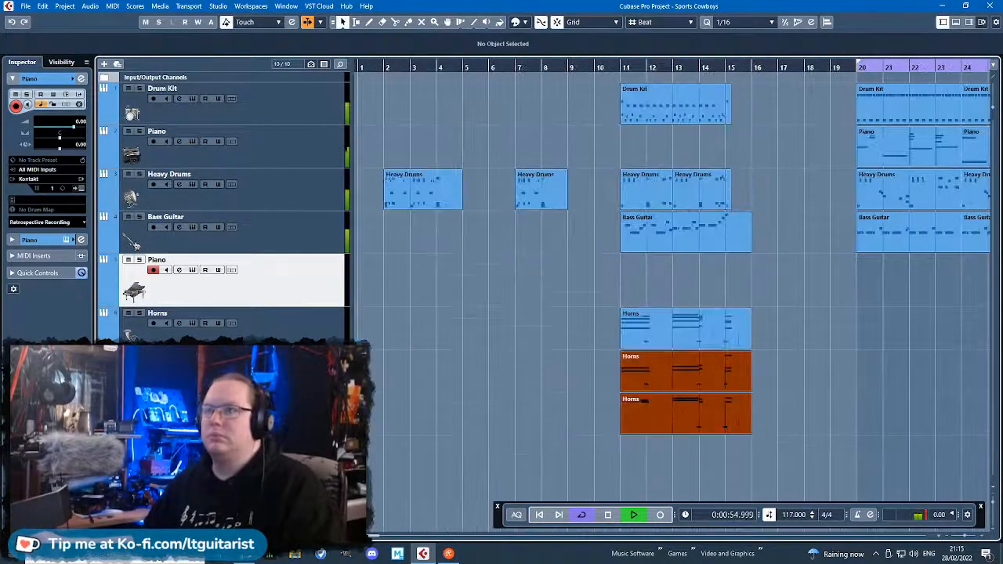
click(302, 415)
shift+click(269, 120)
right_click(290, 96)
mouse_move(376, 105)
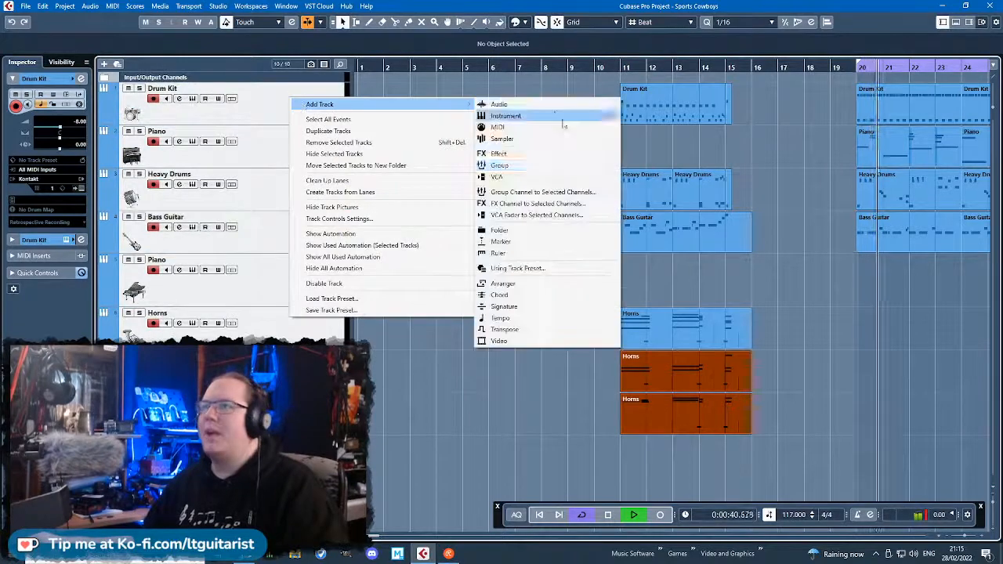
click(548, 204)
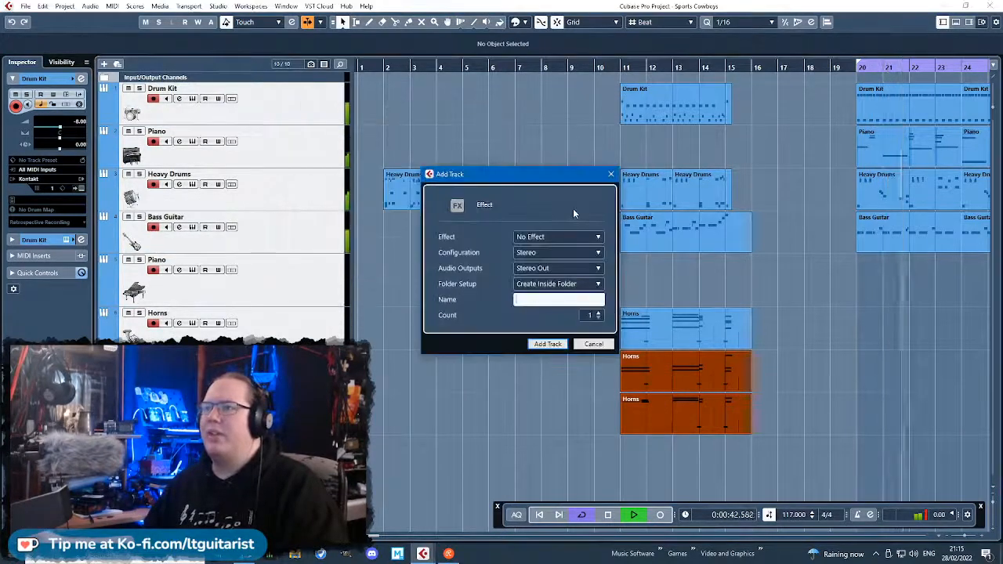
click(548, 344)
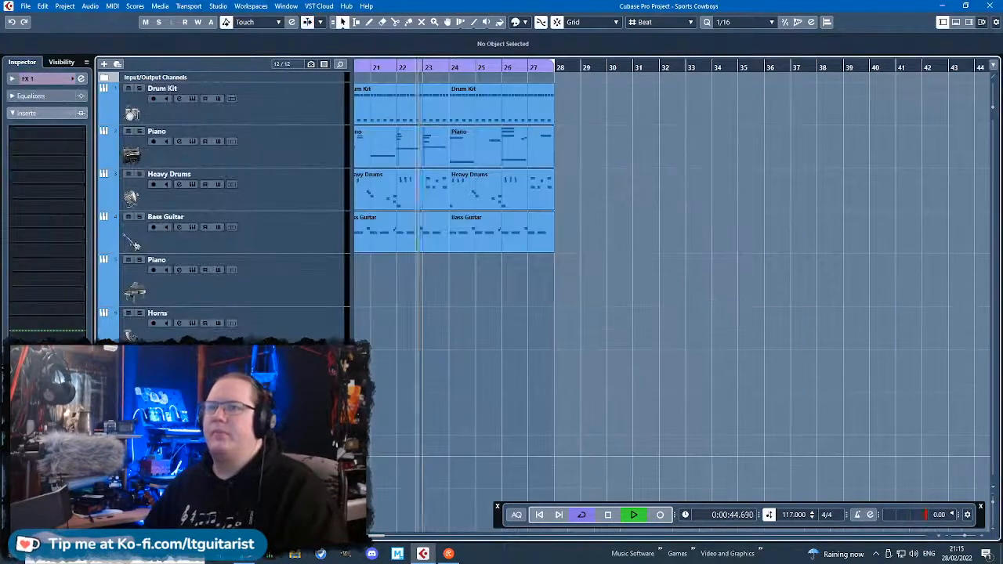
scroll(430, 386, down, 3)
key(s)
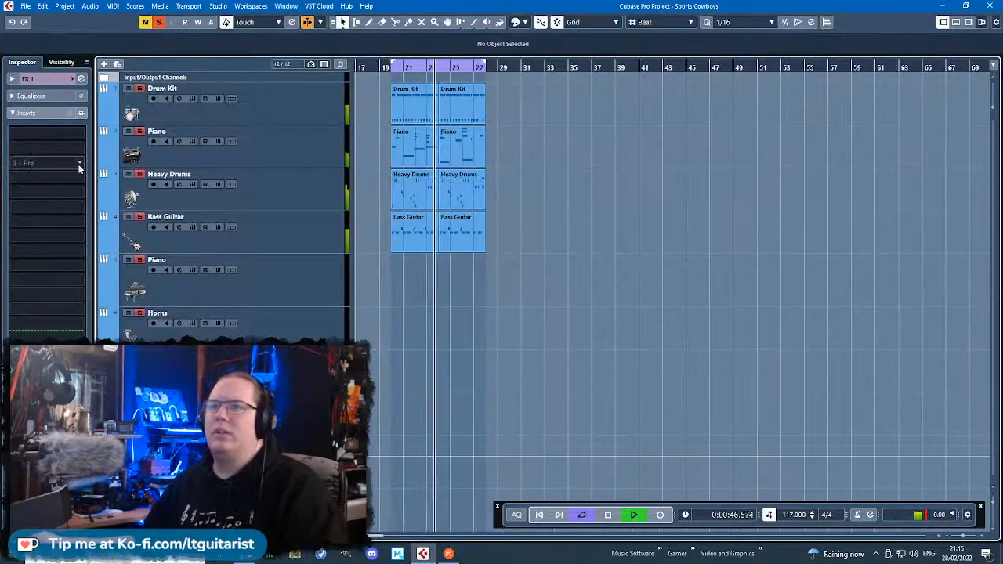
Take the FX 1 channel out of solo so that all tracks play together.
key(s)
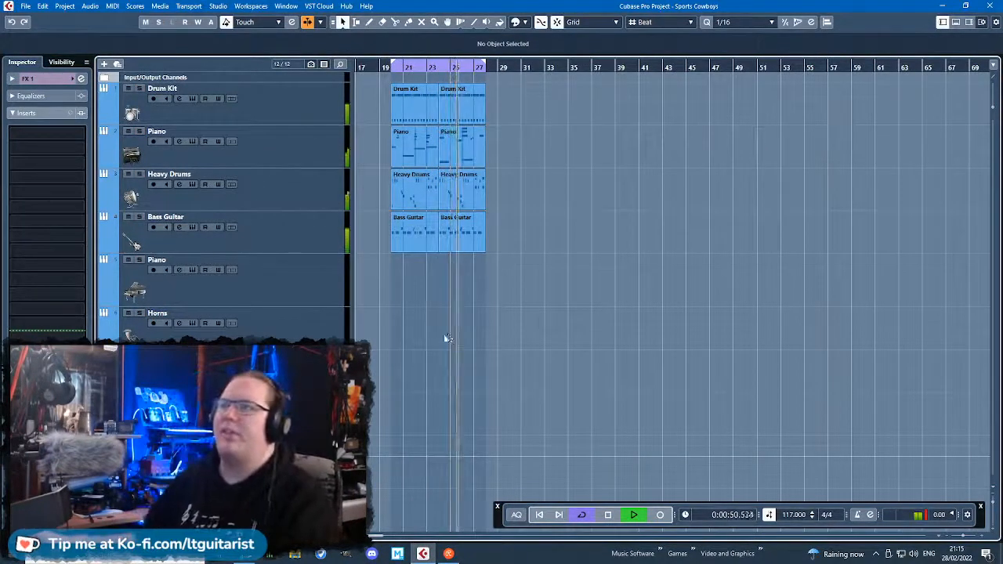
drag(447, 339, 502, 314)
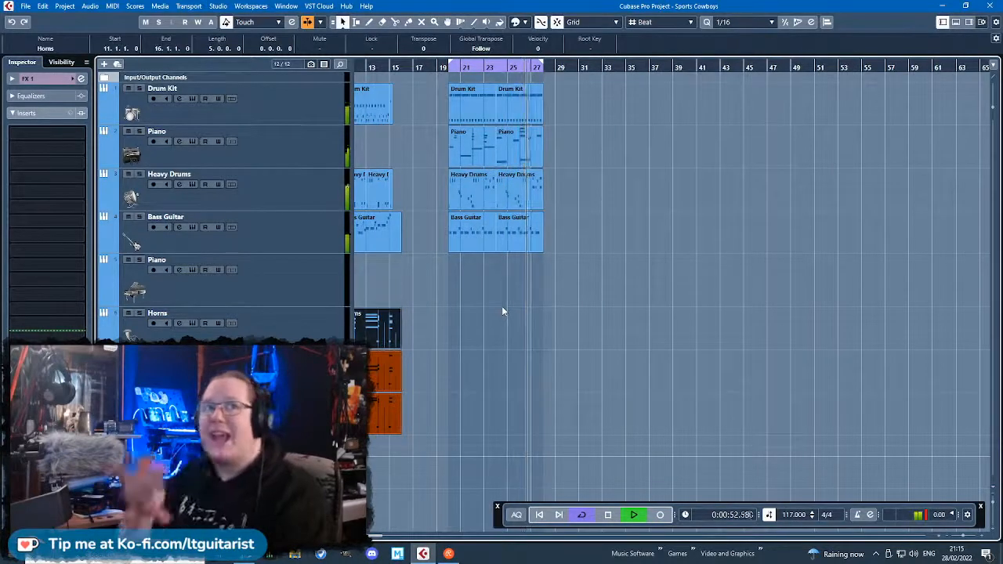
click(47, 132)
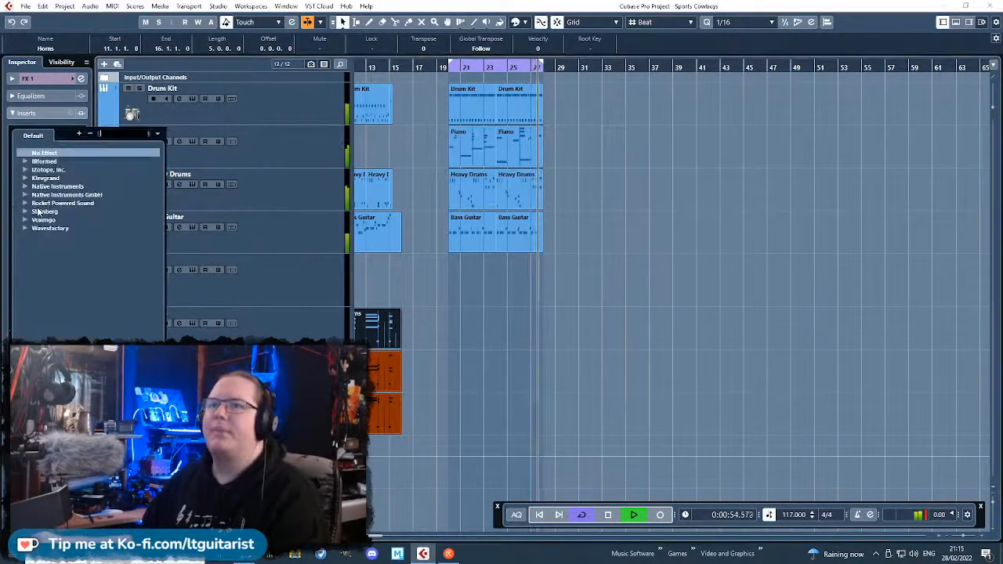
click(25, 212)
click(35, 263)
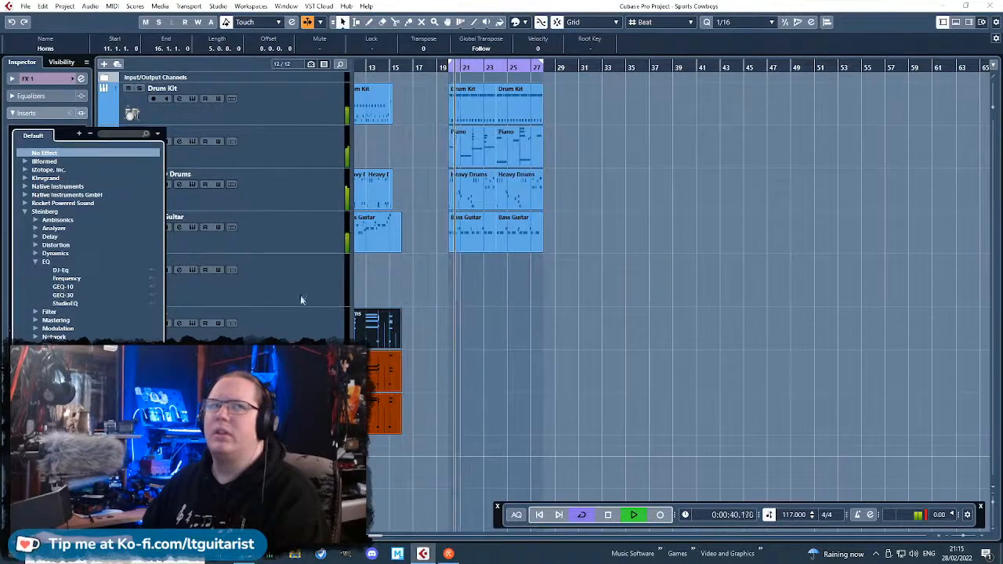
click(428, 317)
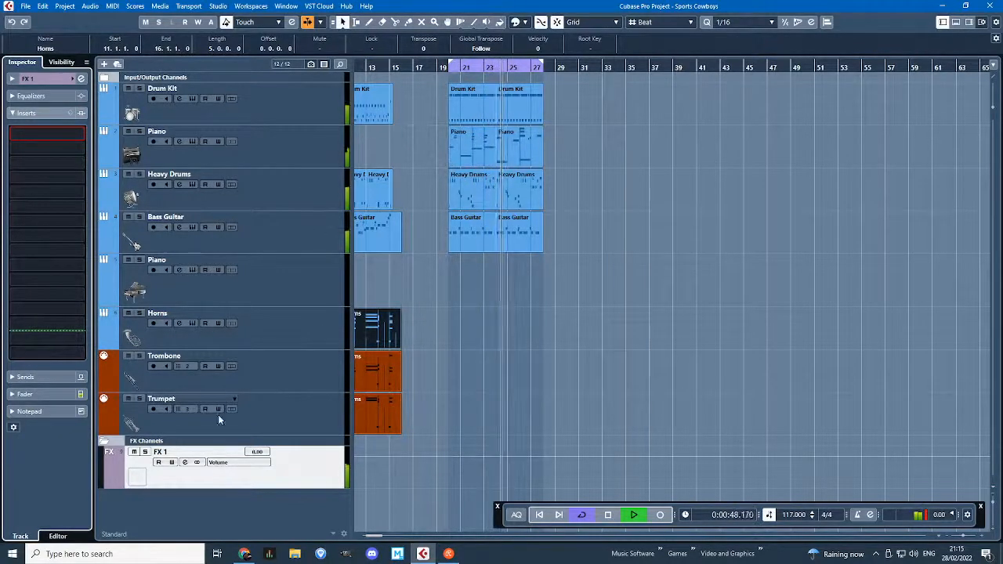
Lower the FX 1 channel volume to -4.27 dB and load the Steinberg Frequency EQ in its first insert slot.
click(349, 467)
drag(267, 456, 270, 478)
click(47, 133)
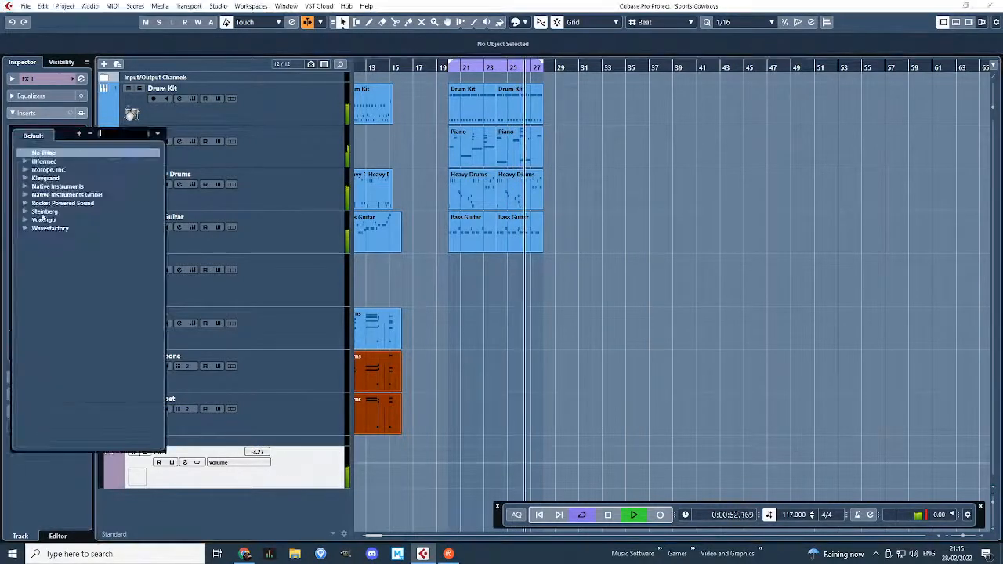
click(26, 211)
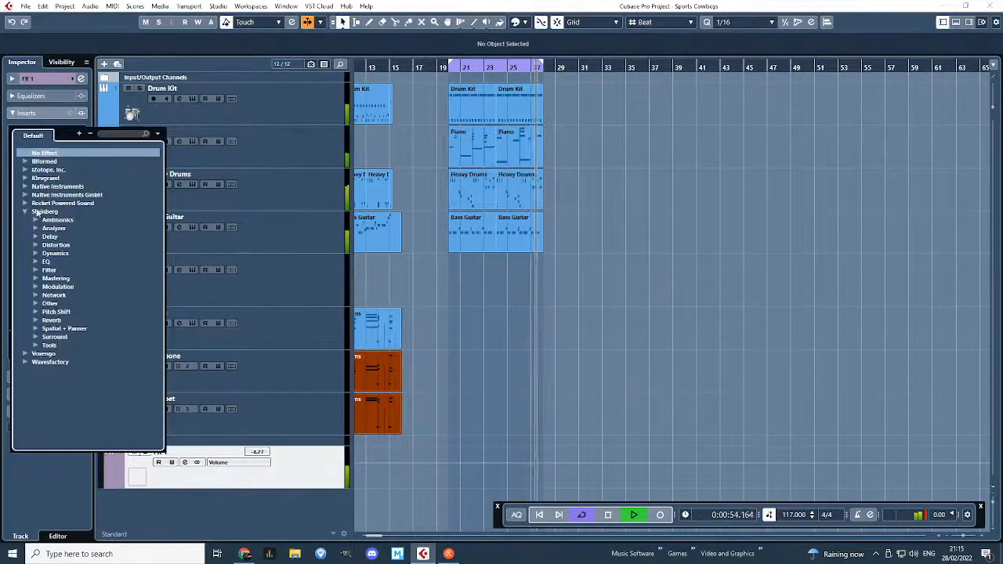
click(37, 262)
click(62, 278)
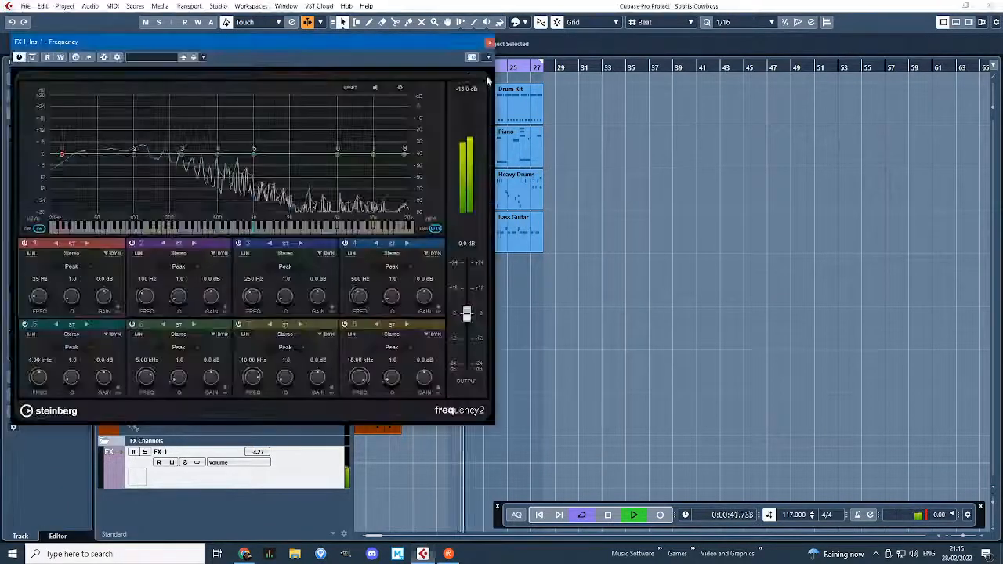
Load the Master Buss DeMudder preset in Frequency and set low-shelf band 1 to 32 Hz and -17.3 dB.
drag(137, 64, 424, 83)
click(429, 77)
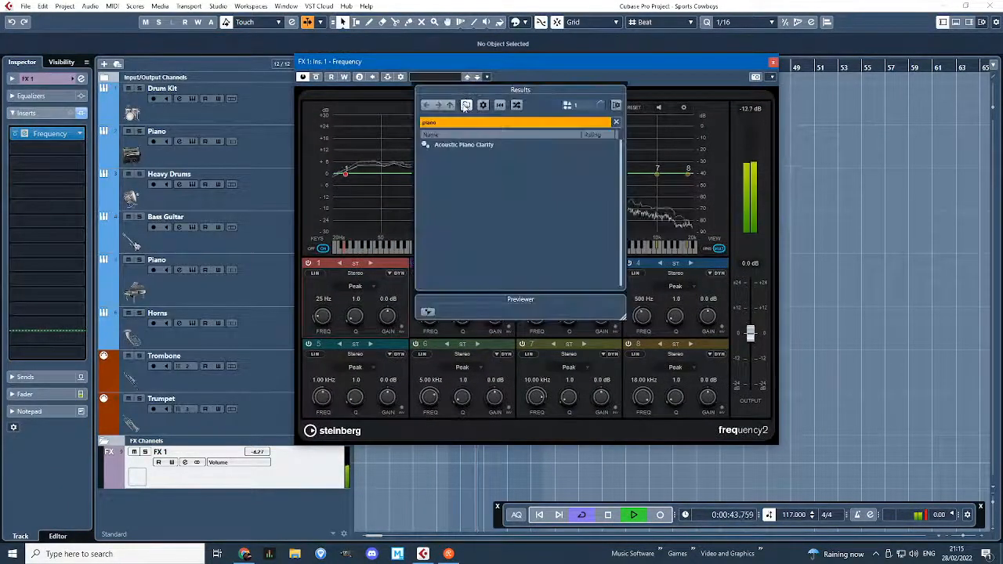
text(master)
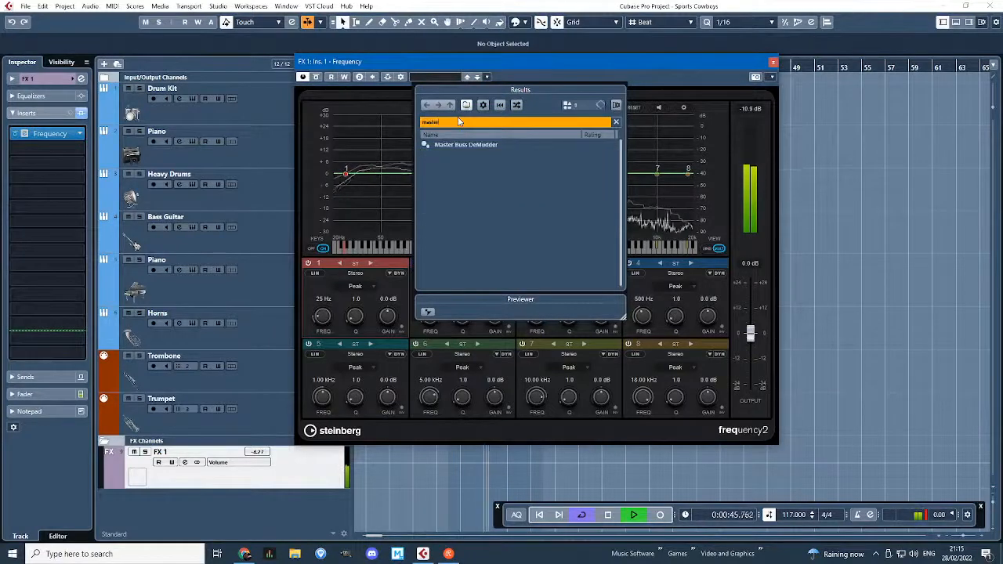
double_click(497, 145)
drag(353, 196, 359, 210)
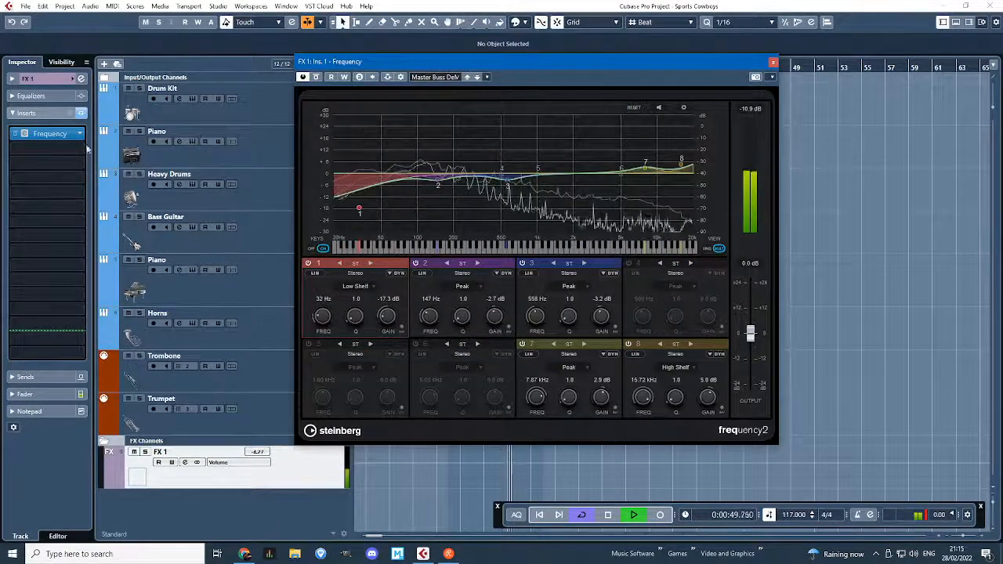
Add the RoomWorks reverb in the second insert slot of FX 1 and load its Room With A View preset.
click(51, 133)
click(44, 226)
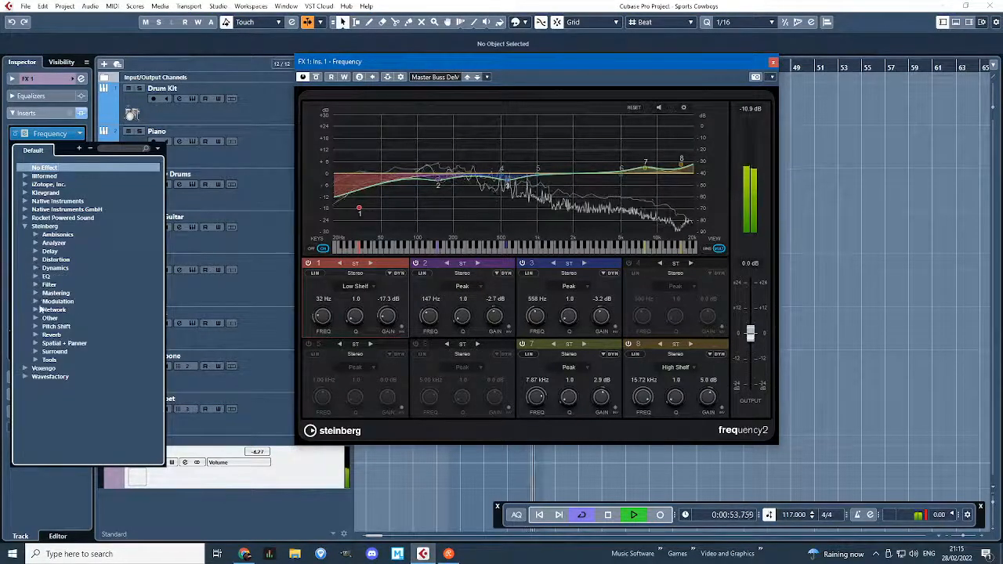
click(37, 335)
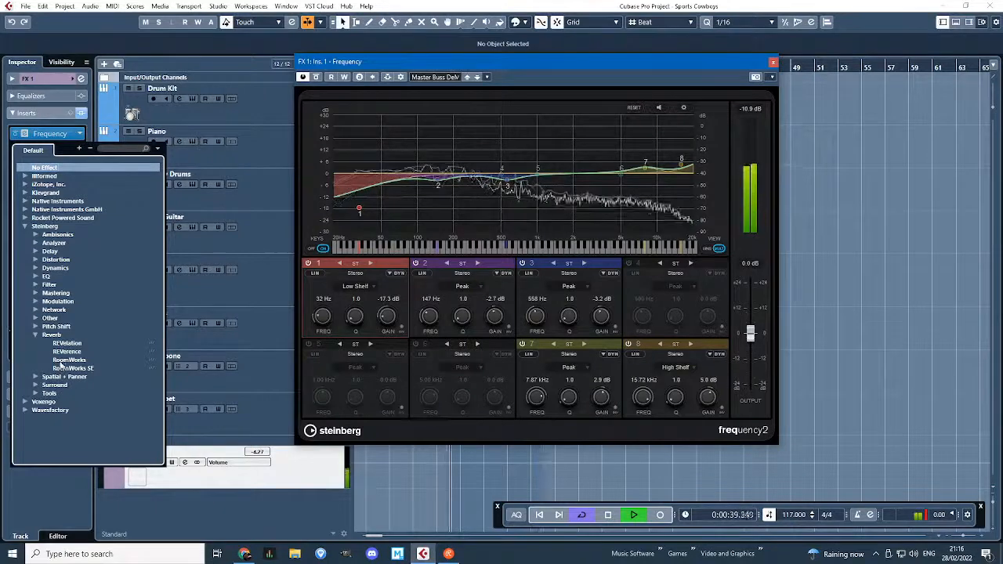
click(67, 359)
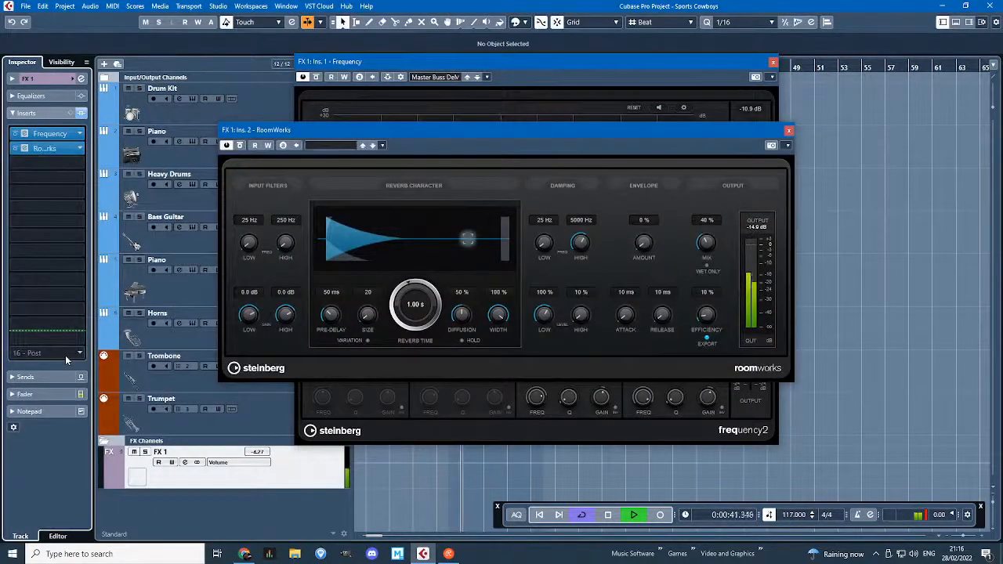
click(330, 144)
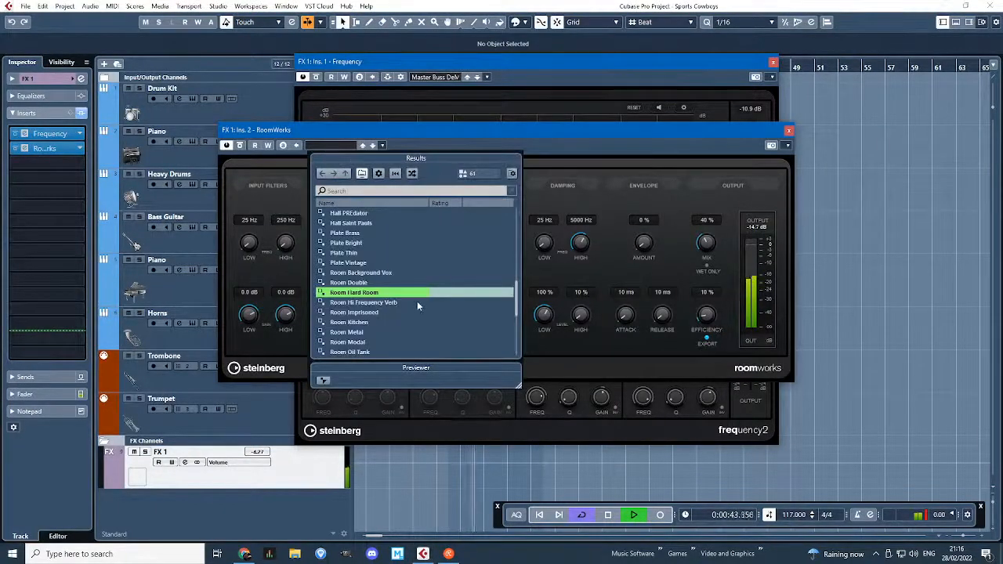
scroll(417, 305, down, 2)
scroll(368, 283, down, 2)
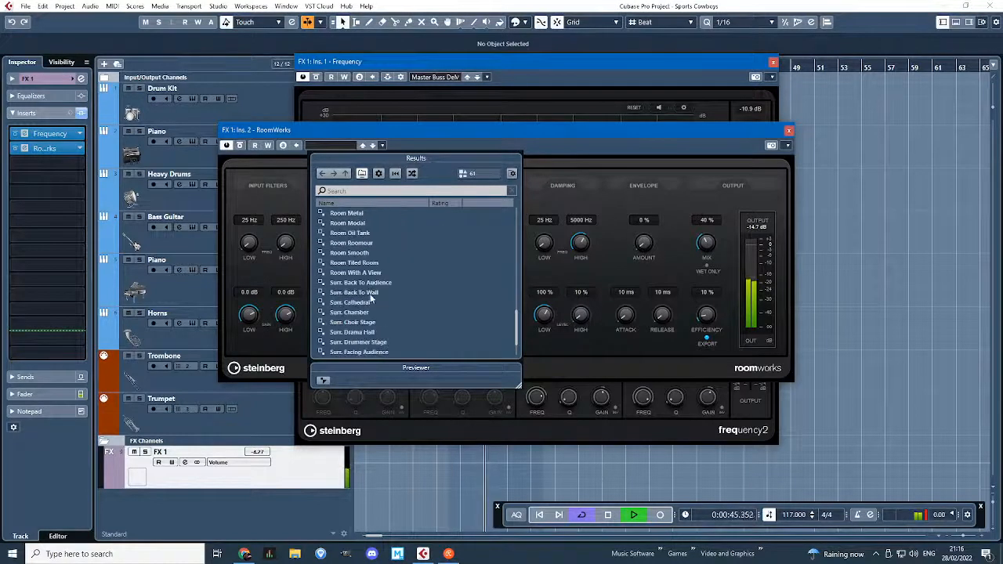
scroll(372, 270, down, 2)
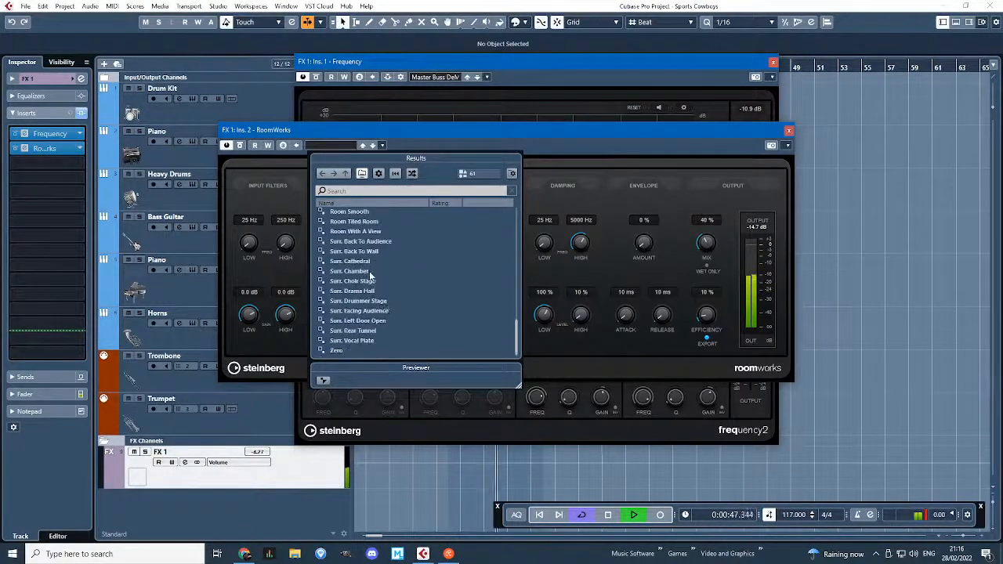
double_click(385, 230)
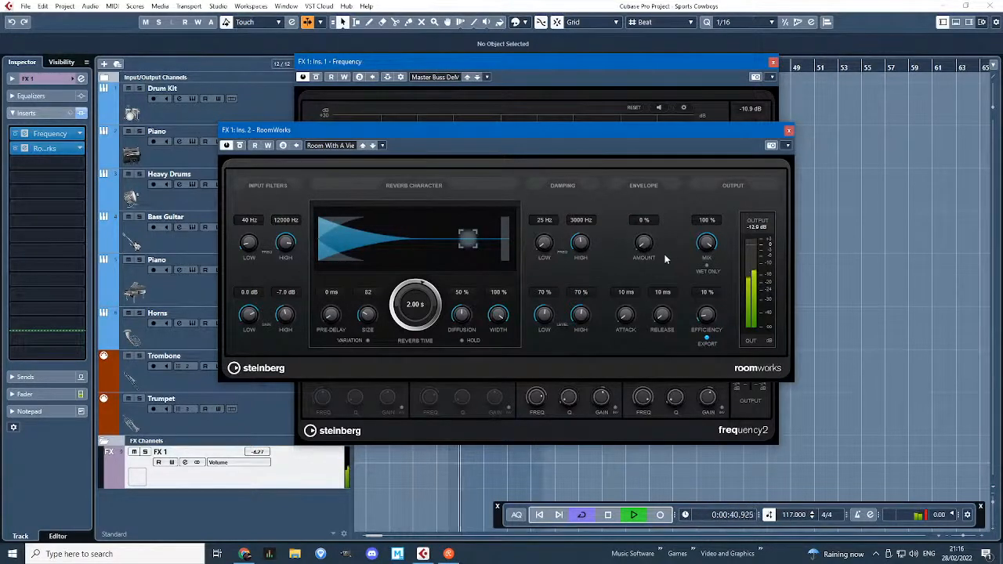
Lower the FX 1 volume to -7.66 dB and set the RoomWorks reverb time to 2.54 s and diffusion to 94%, closing both effect windows.
drag(280, 462, 261, 464)
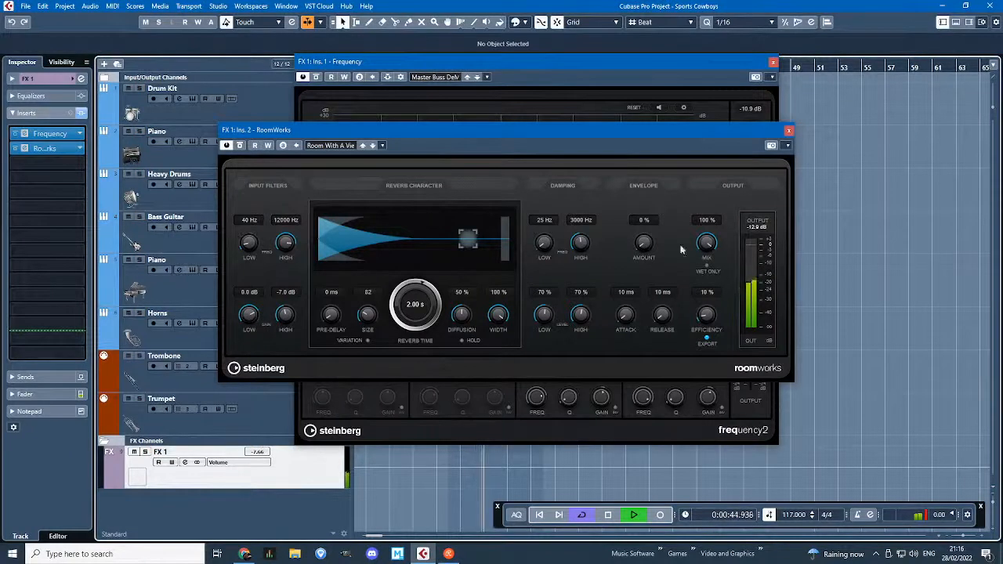
drag(425, 298, 427, 287)
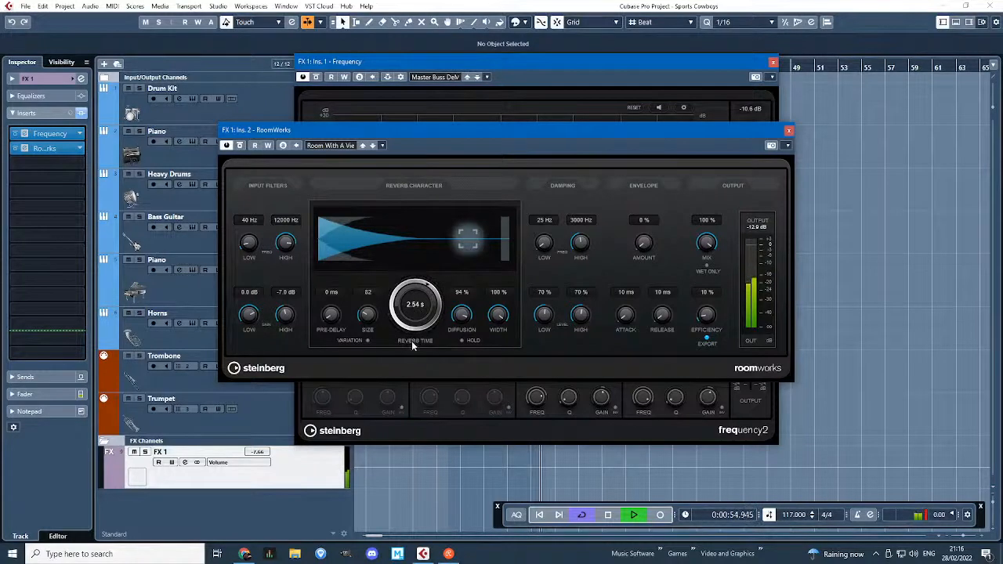
click(789, 131)
click(773, 61)
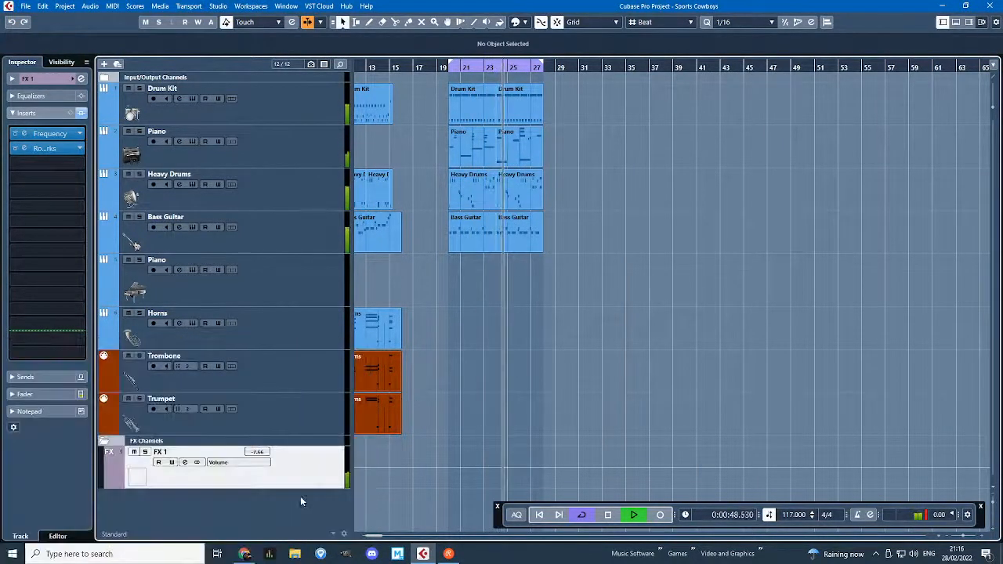
drag(268, 451, 272, 452)
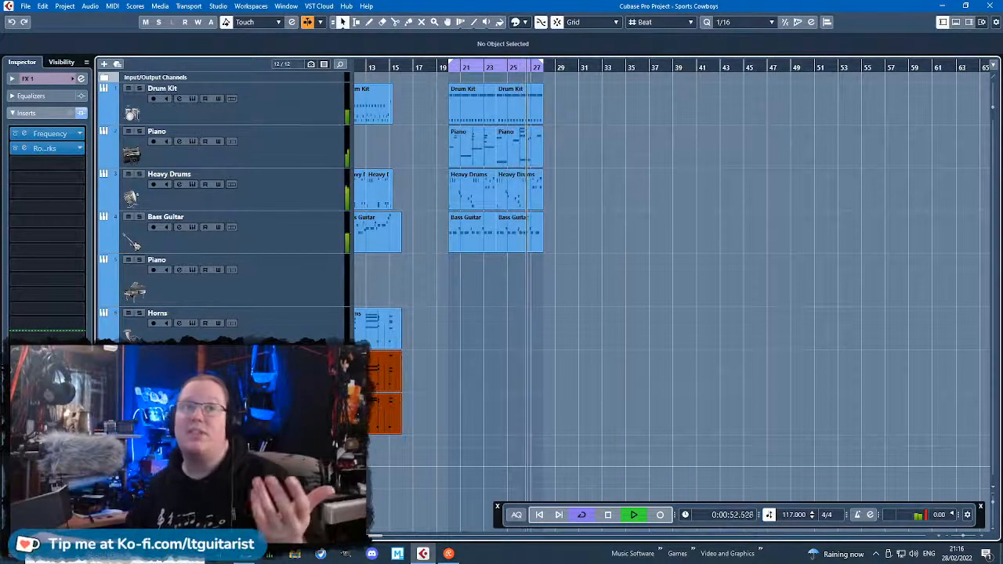
Show the Drum Kit track's audio sends and set its send level to FX 1 to -2.00 dB.
scroll(493, 325, up, 4)
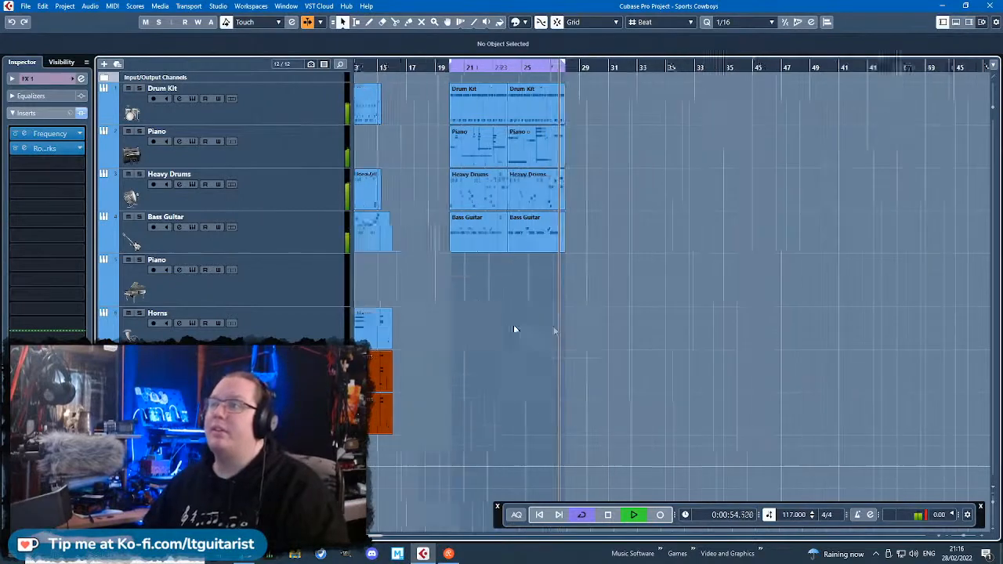
click(295, 105)
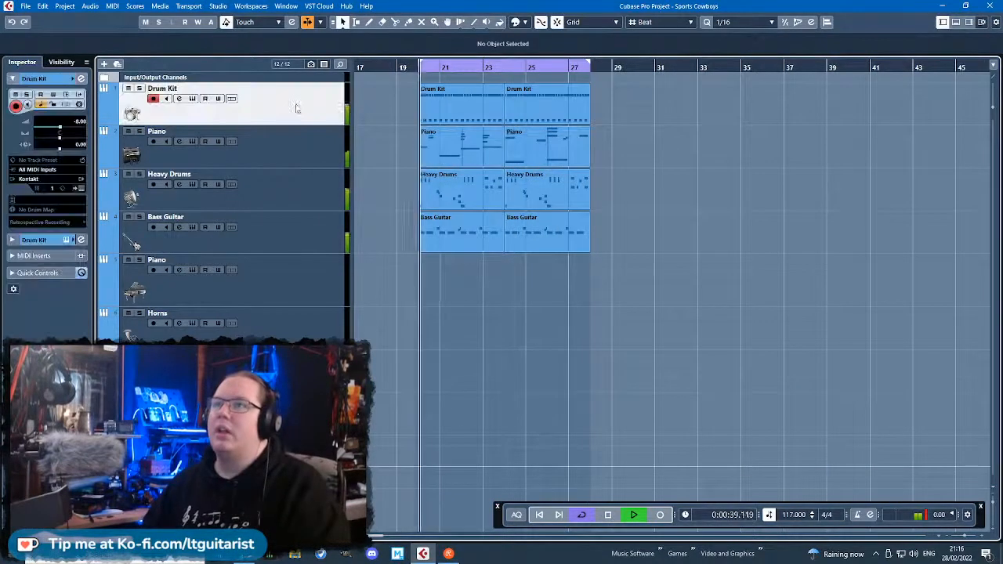
click(16, 239)
click(34, 146)
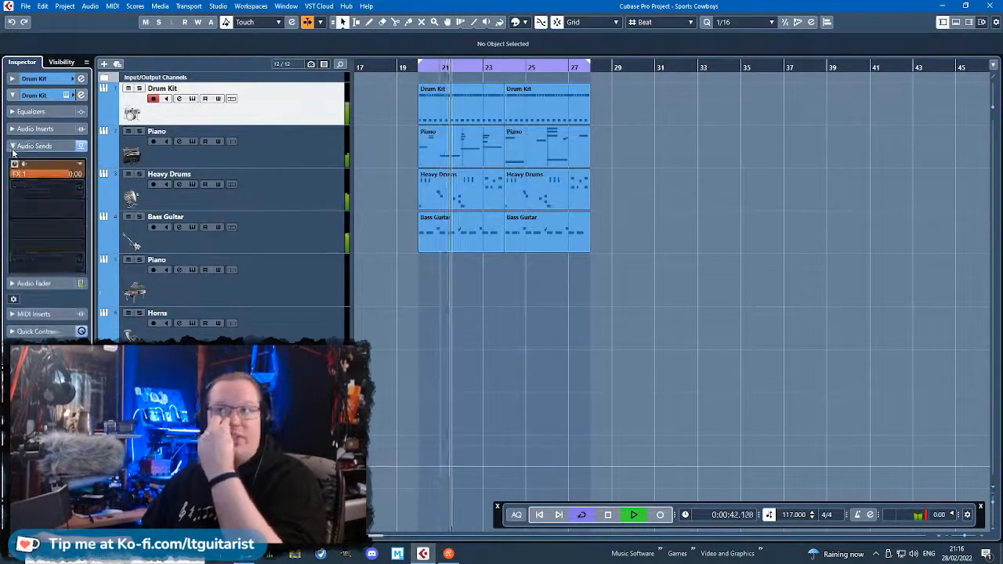
click(66, 177)
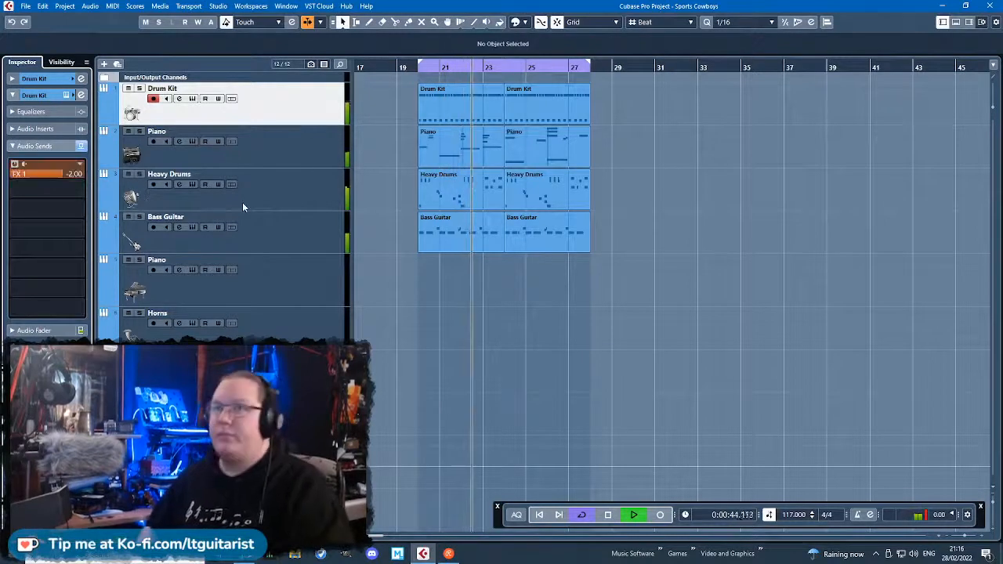
Set the Bass Guitar track's send level to FX 1 to -7 dB.
click(205, 234)
double_click(77, 172)
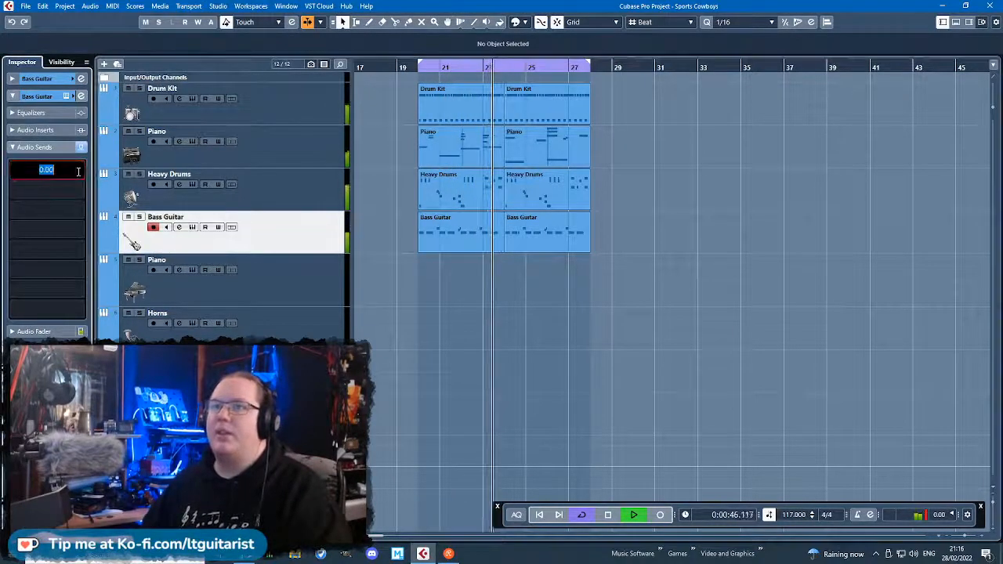
text(-7)
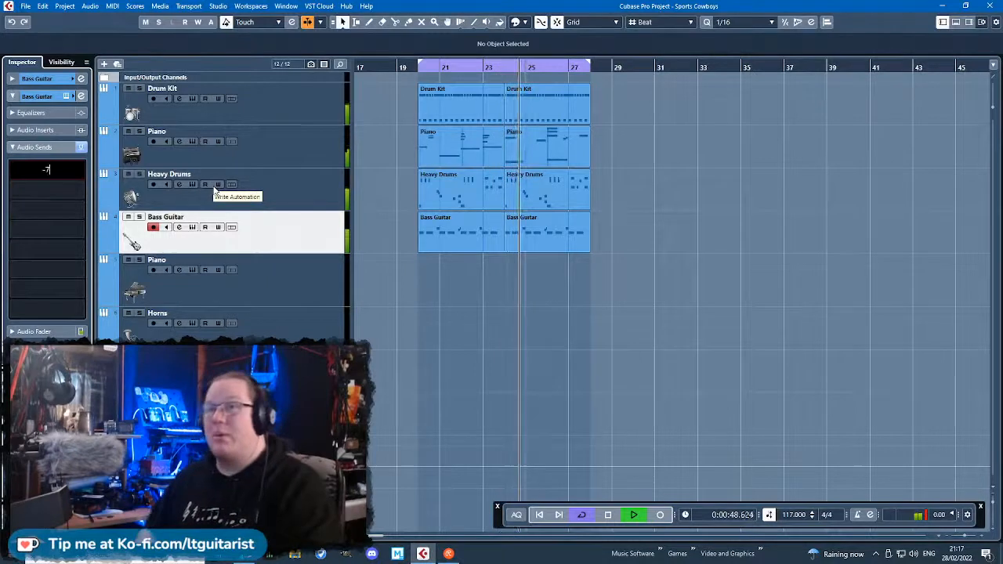
key(Return)
Select the Heavy Drums track and review the playback of the horn section at bar 11 and the looped section from bar 20.
click(296, 201)
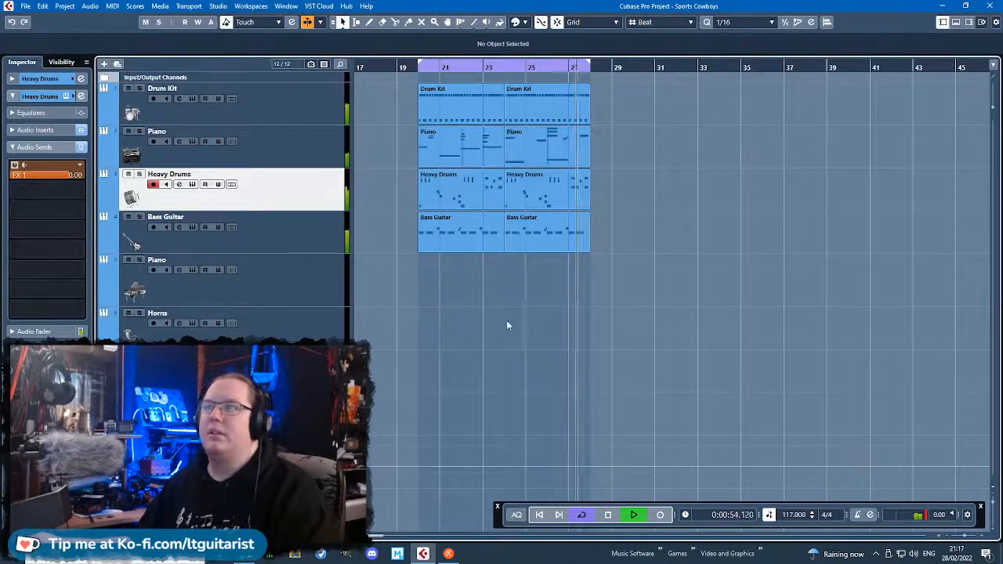
scroll(452, 325, left, 3)
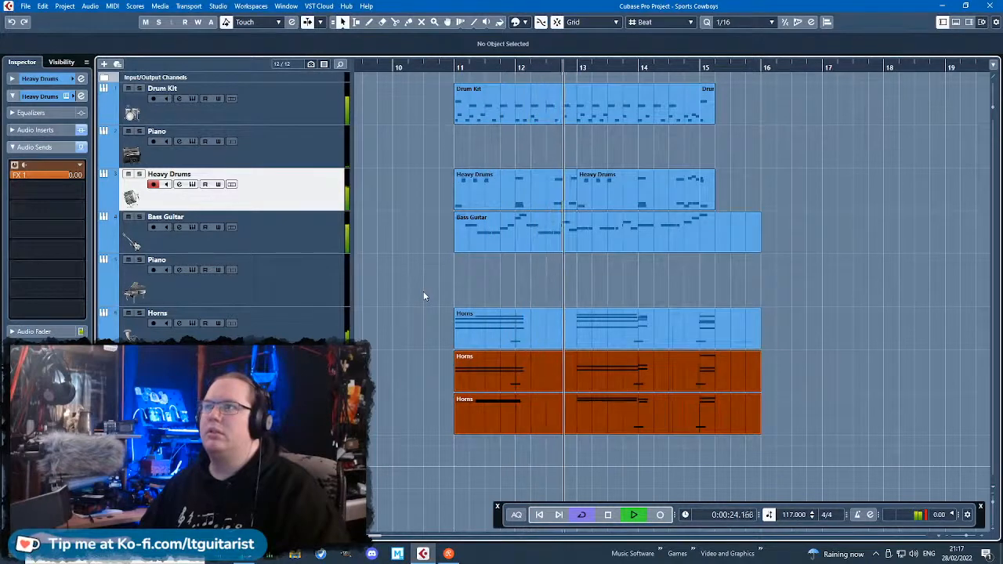
ctrl+scroll(423, 295, down, 3)
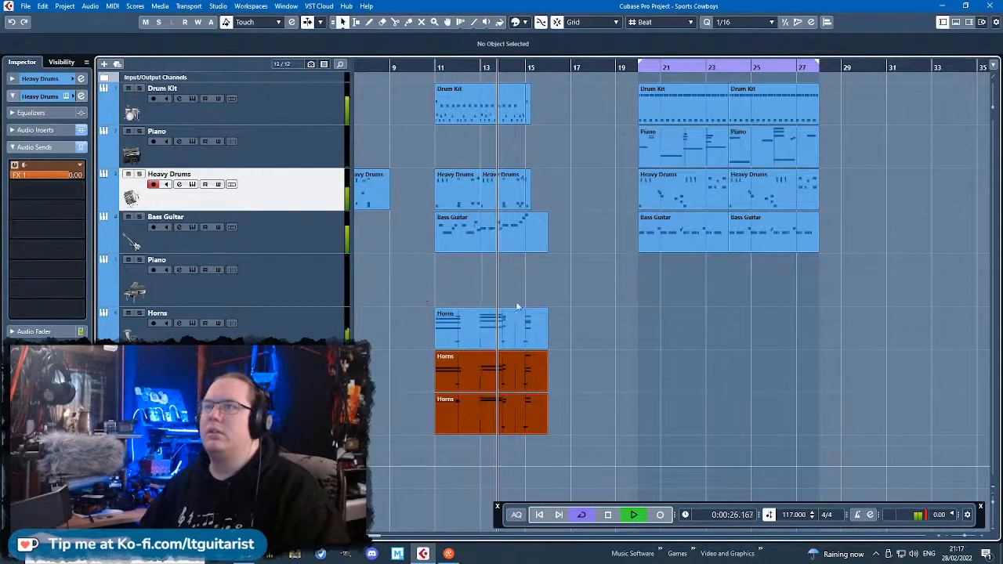
ctrl+scroll(520, 302, up, 3)
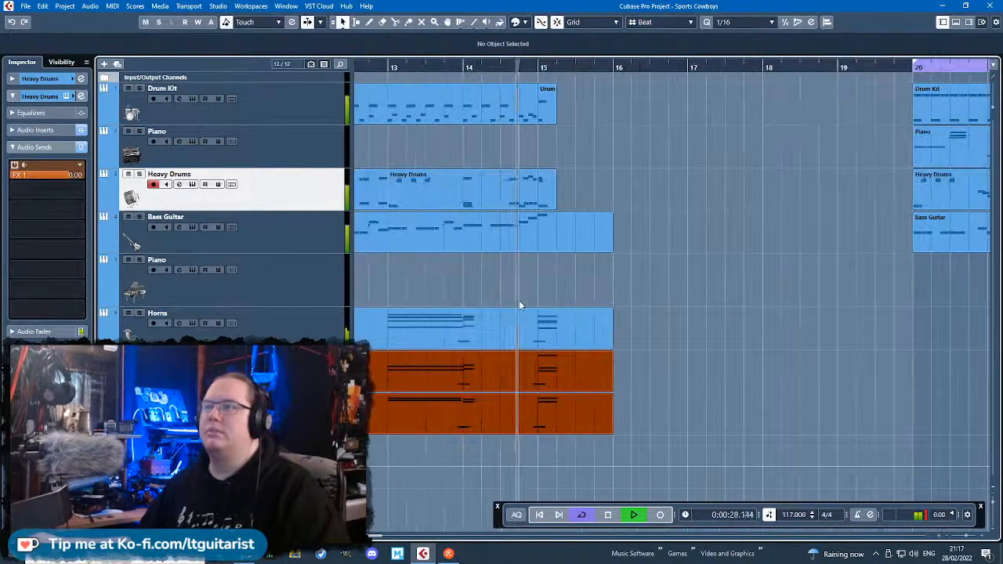
ctrl+scroll(519, 305, down, 4)
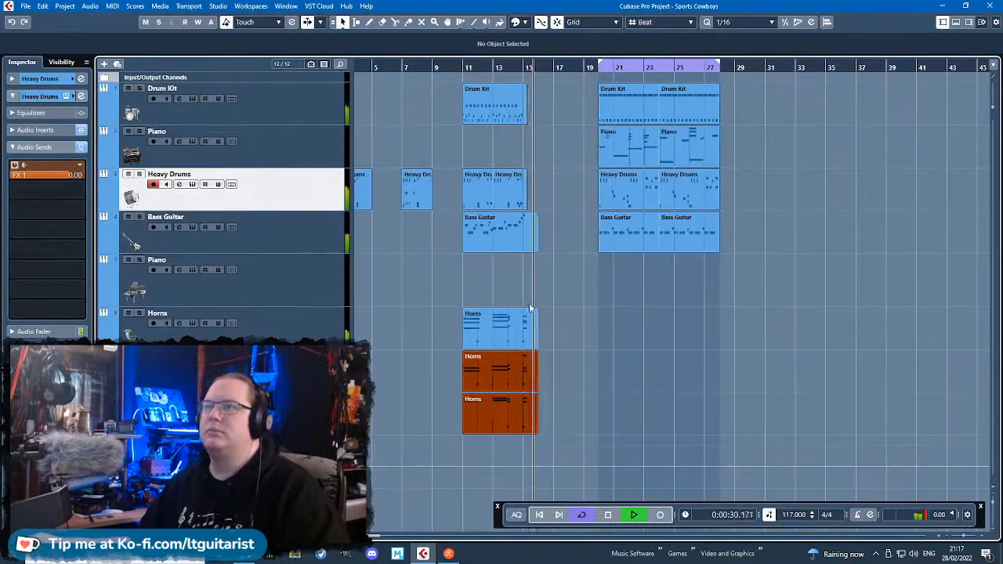
ctrl+scroll(608, 365, up, 2)
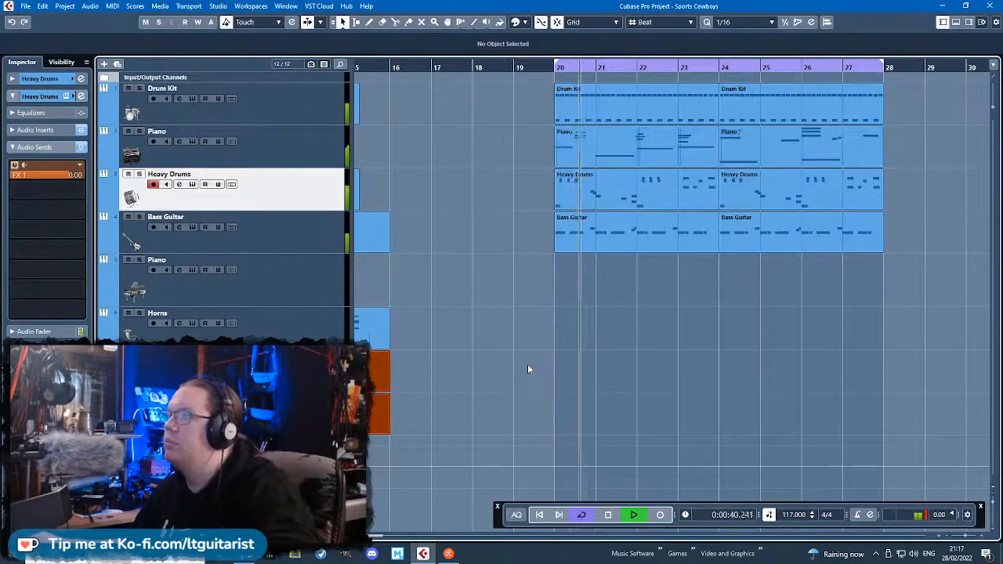
scroll(542, 291, down, 3)
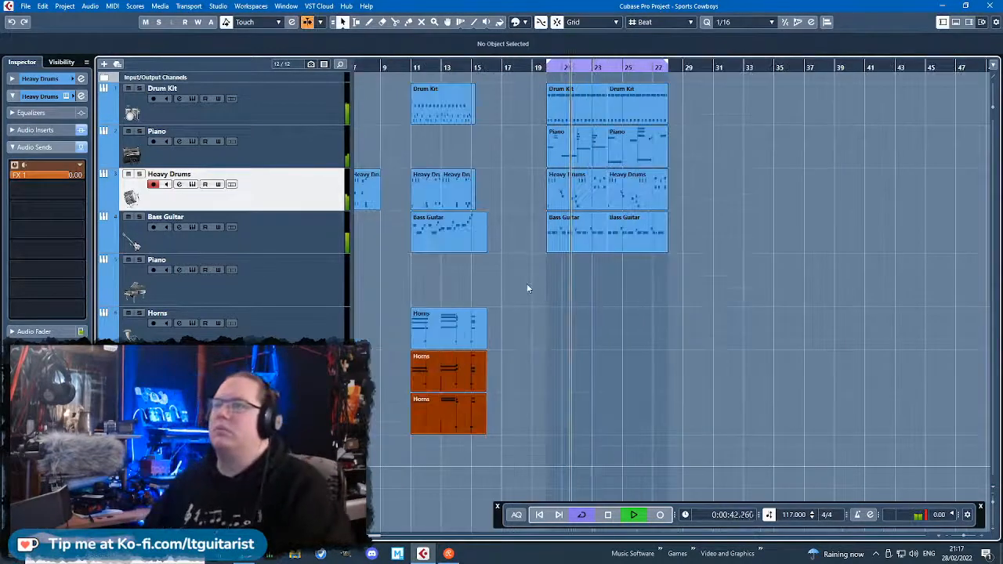
Mute the Piano and Heavy Drums tracks while the loop from bar 20 plays to audition the drum kit and bass.
scroll(510, 285, left, 3)
scroll(724, 357, up, 1)
scroll(725, 355, up, 2)
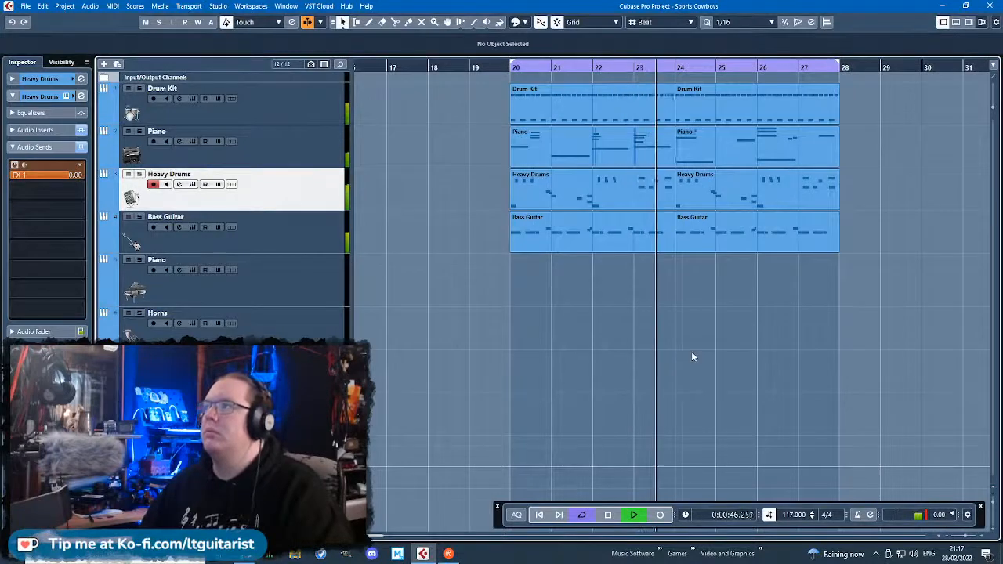
scroll(691, 354, down, 3)
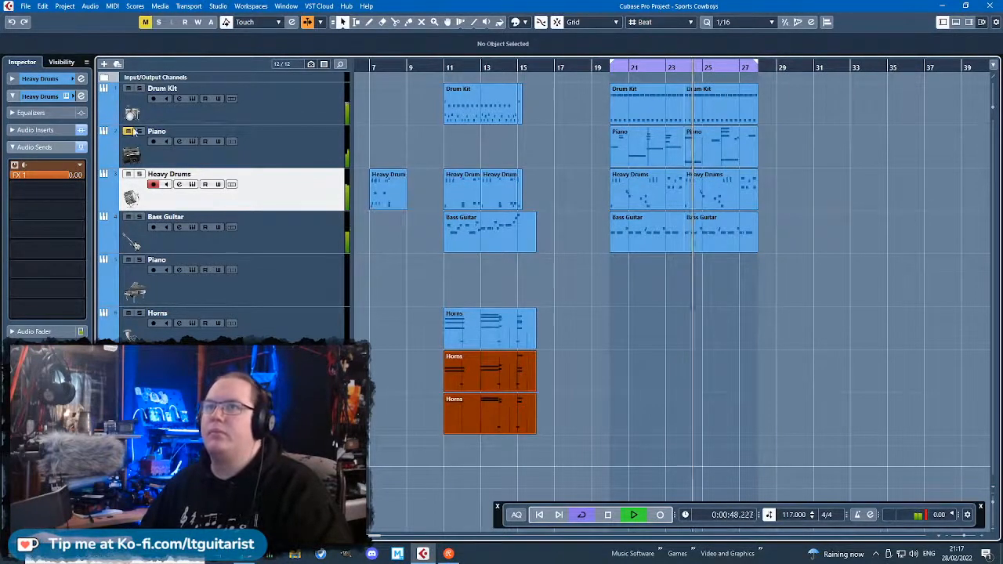
scroll(744, 340, up, 2)
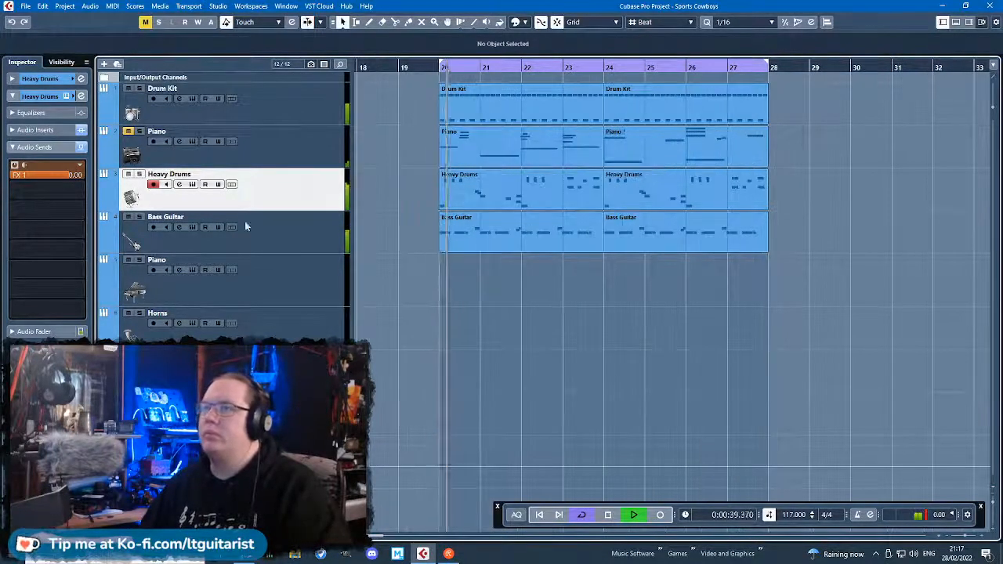
click(128, 174)
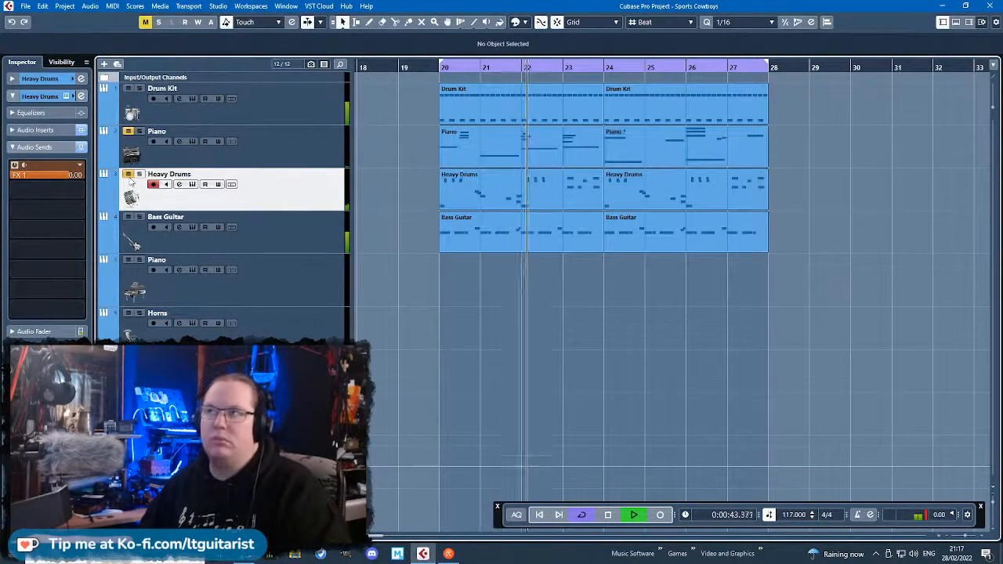
scroll(407, 260, down, 2)
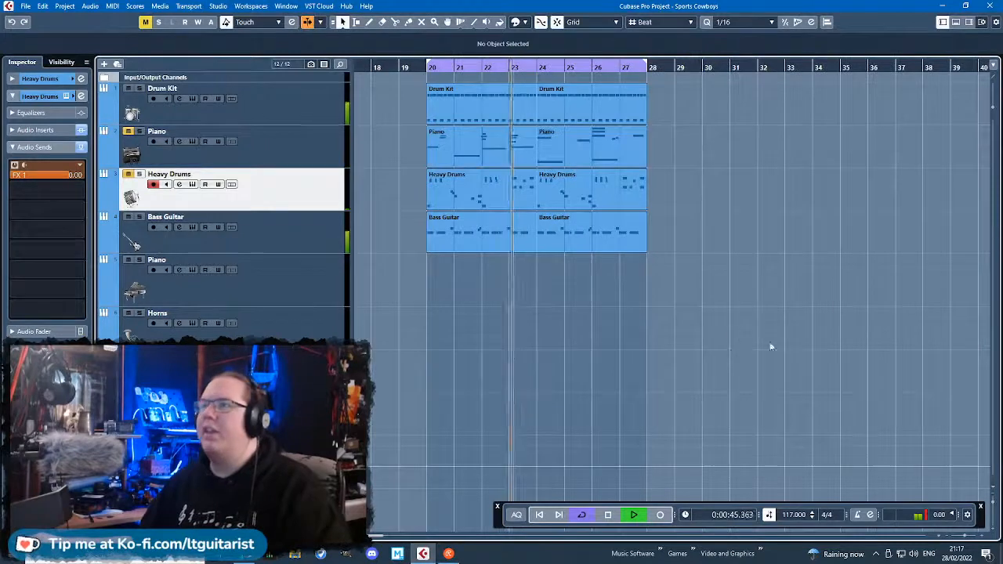
Duplicate the four tracks' parts from bars 20 to 27 at bar 28.
drag(770, 346, 410, 88)
key(ctrl+d)
scroll(493, 202, down, 3)
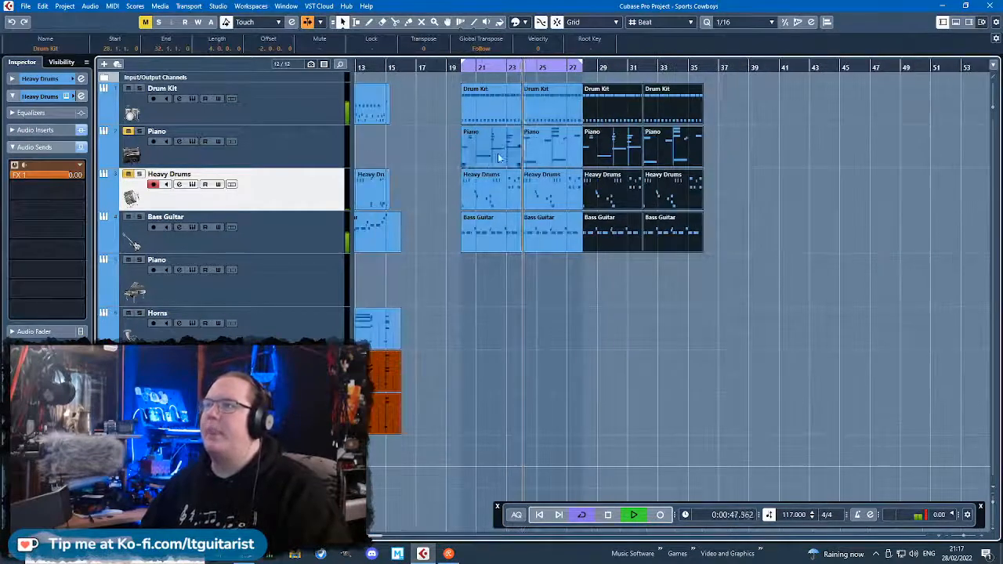
Delete the Piano and Heavy Drums parts between bars 20 and 28, leaving the drum kit and bass there.
scroll(497, 157, up, 2)
drag(425, 146, 606, 142)
key(Delete)
click(435, 276)
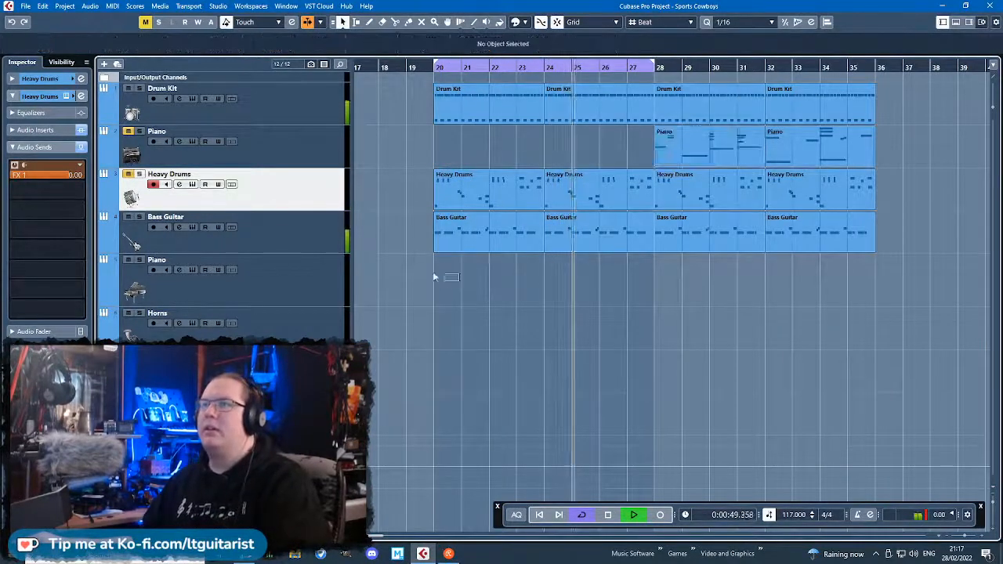
drag(394, 186, 602, 193)
key(Delete)
Duplicate the parts from bars 28 to 35 at bar 36 and extend the loop range to bar 44.
drag(875, 284, 682, 104)
key(ctrl+d)
scroll(668, 122, down, 1)
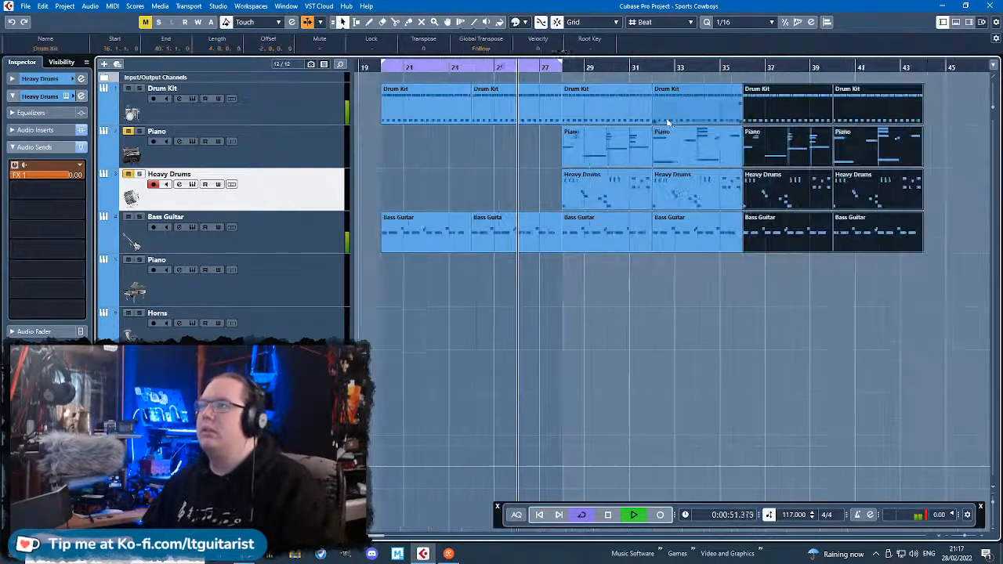
drag(561, 63, 924, 165)
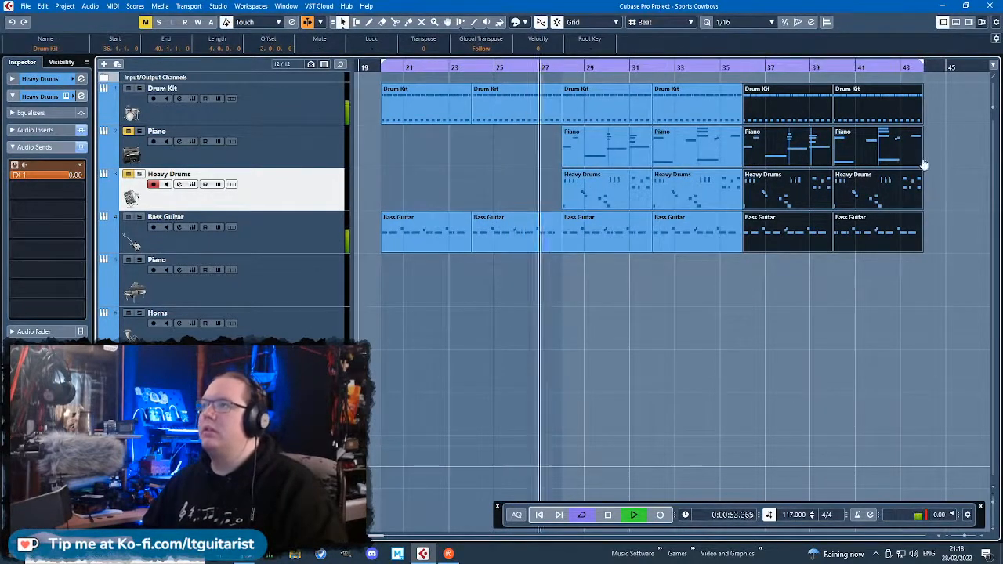
Delete the Piano parts between bars 28 and 36 and unmute the Piano and Heavy Drums tracks.
click(658, 319)
drag(534, 144, 673, 149)
key(Delete)
click(614, 337)
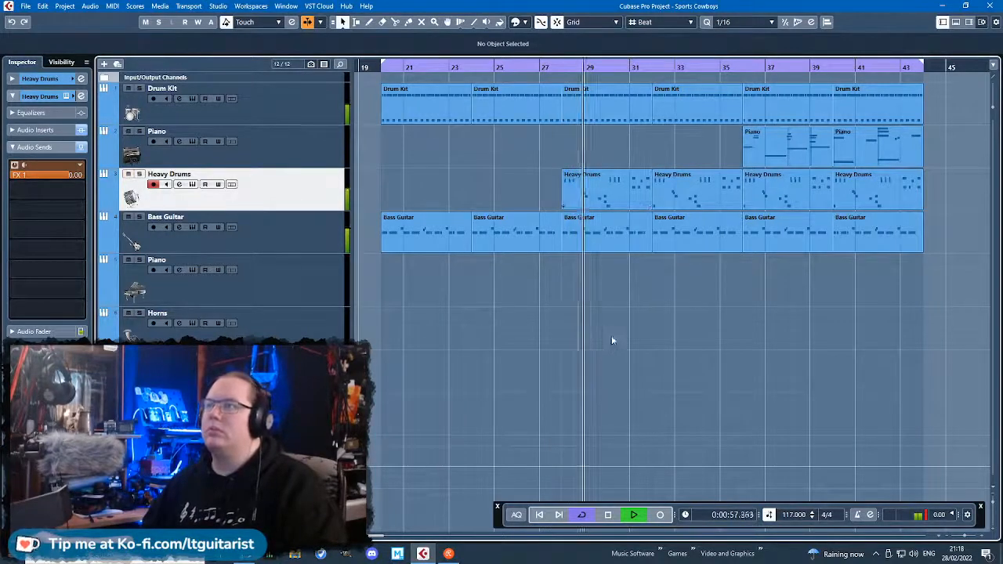
Duplicate the parts from bars 36 to 43 at bar 44 and extend the loop range to bar 52.
scroll(596, 313, up, 6)
scroll(576, 253, down, 3)
scroll(590, 263, up, 4)
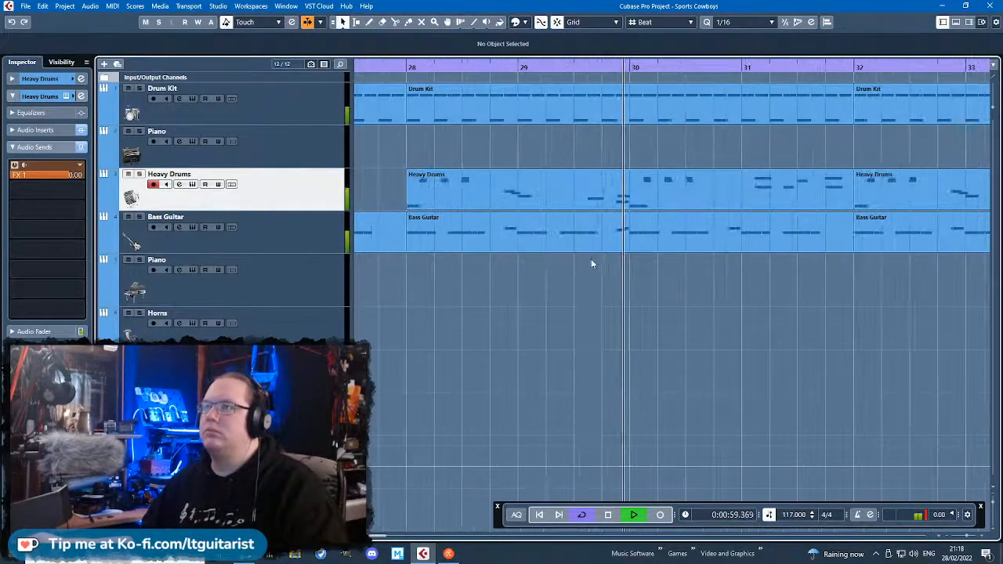
scroll(591, 264, down, 4)
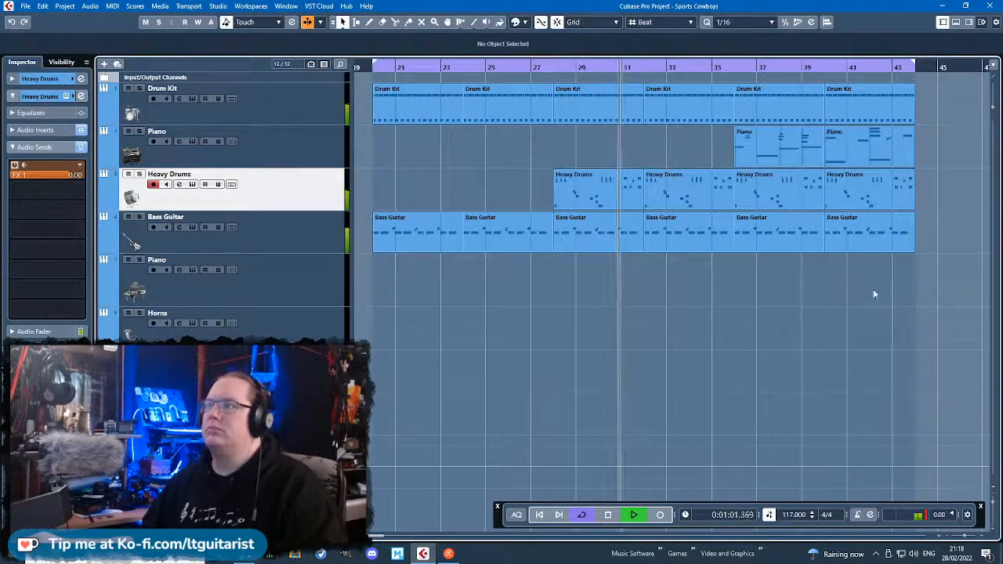
drag(928, 288, 795, 110)
key(ctrl+d)
scroll(775, 232, down, 4)
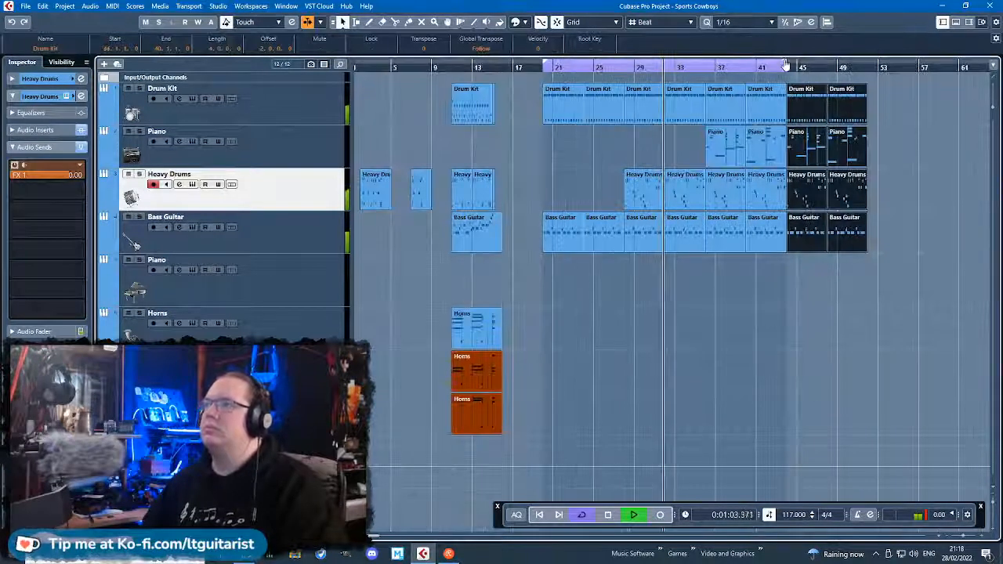
scroll(751, 302, up, 3)
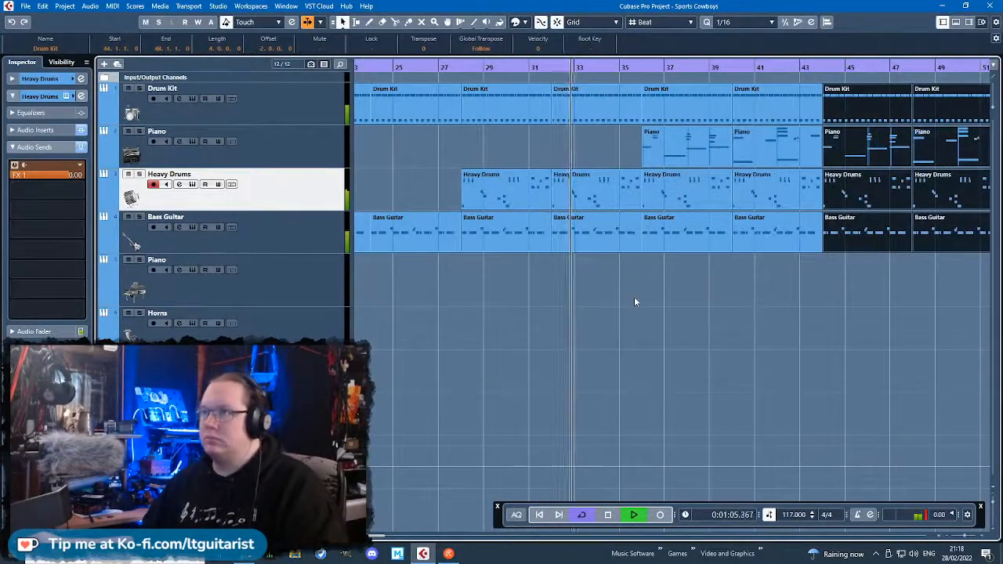
In the Heavy Drums part at bar 28, delete the low notes below C2 and all notes in bar 31, and close the editor.
double_click(502, 192)
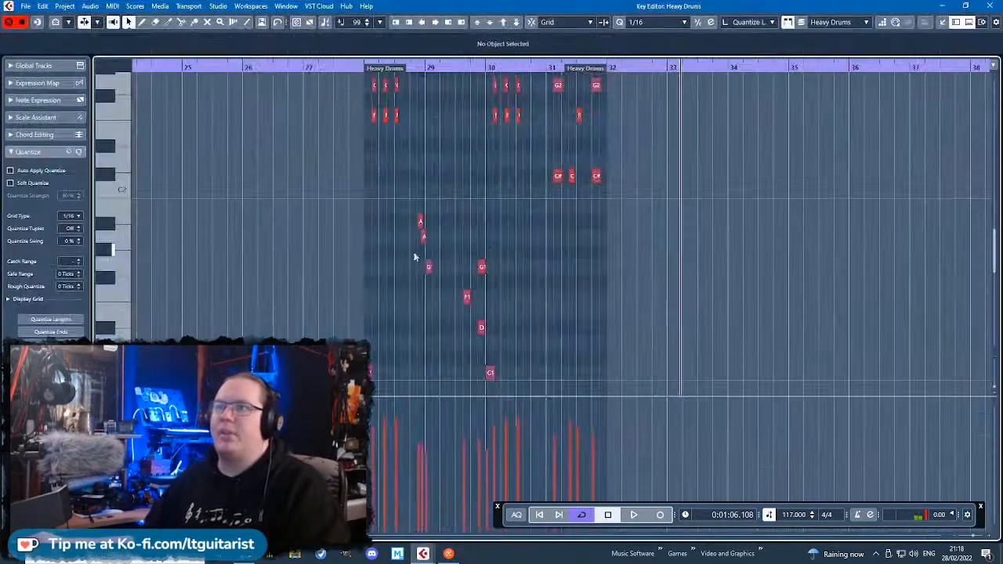
scroll(382, 204, up, 2)
drag(384, 177, 558, 321)
key(Delete)
drag(598, 352, 540, 386)
key(Delete)
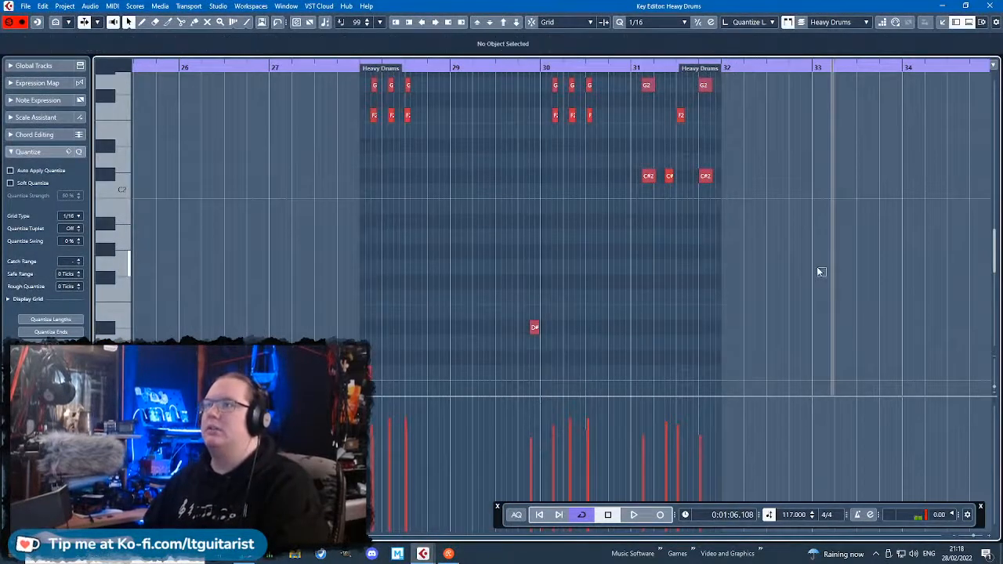
drag(498, 348, 563, 284)
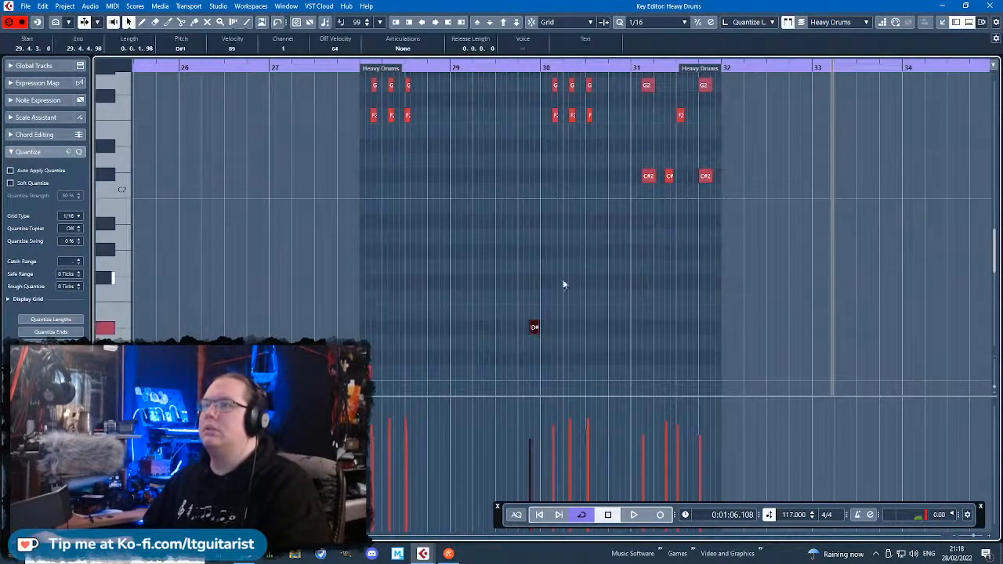
click(819, 283)
drag(802, 278, 627, 74)
key(Delete)
click(992, 6)
Replace the Heavy Drums part at bar 32 with a duplicate of the thinned-out part from bar 28.
click(583, 177)
key(Delete)
click(539, 197)
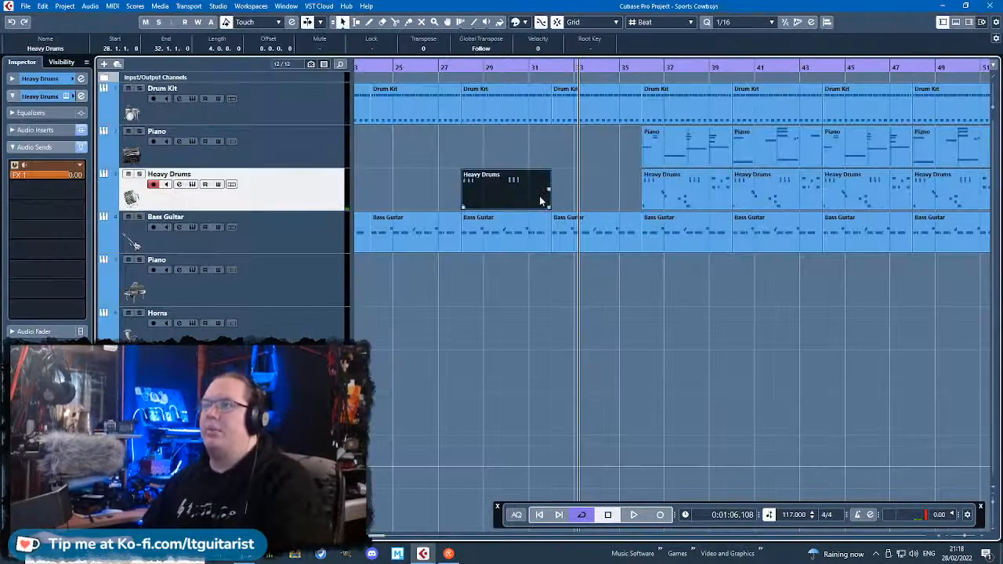
key(ctrl+d)
scroll(552, 219, down, 3)
Replace the Heavy Drums parts at bars 36 and 40 with duplicates of the two thinned-out parts.
click(628, 194)
key(Delete)
click(667, 196)
key(Delete)
drag(666, 195, 516, 191)
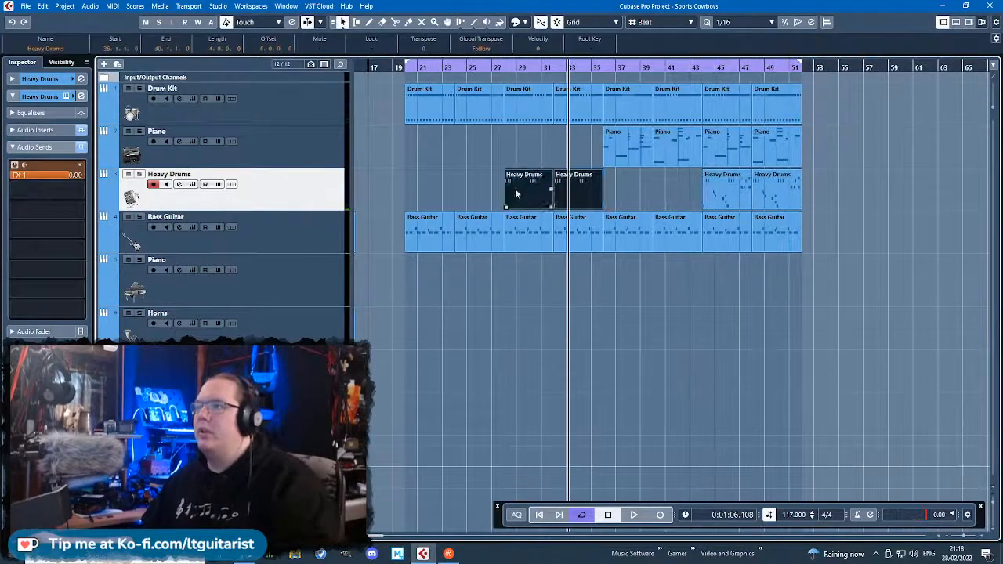
key(ctrl+d)
Replace the Piano part at bar 40 with a duplicate of the Piano part from bar 36.
scroll(909, 280, up, 1)
click(632, 151)
key(Delete)
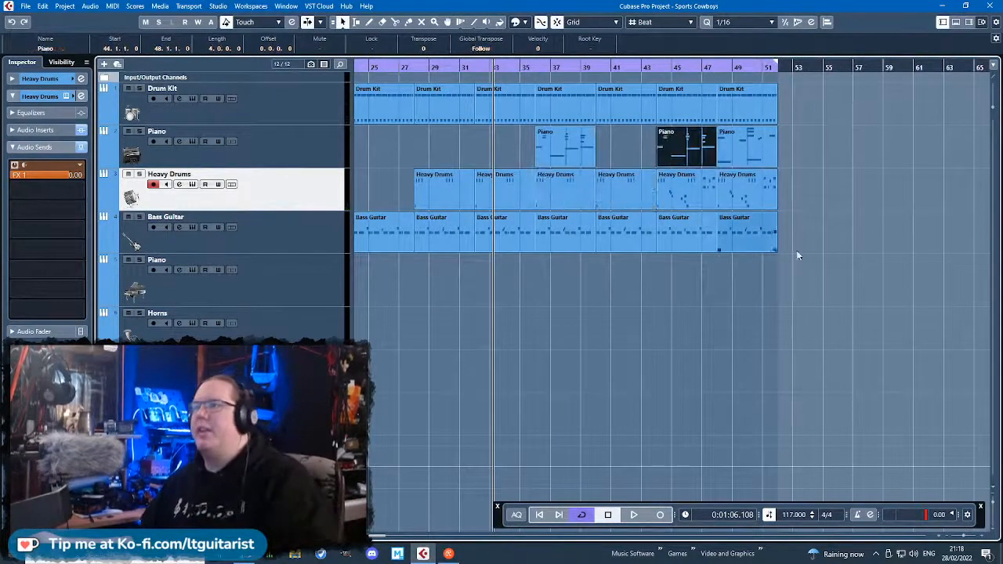
click(573, 153)
key(ctrl+d)
click(781, 285)
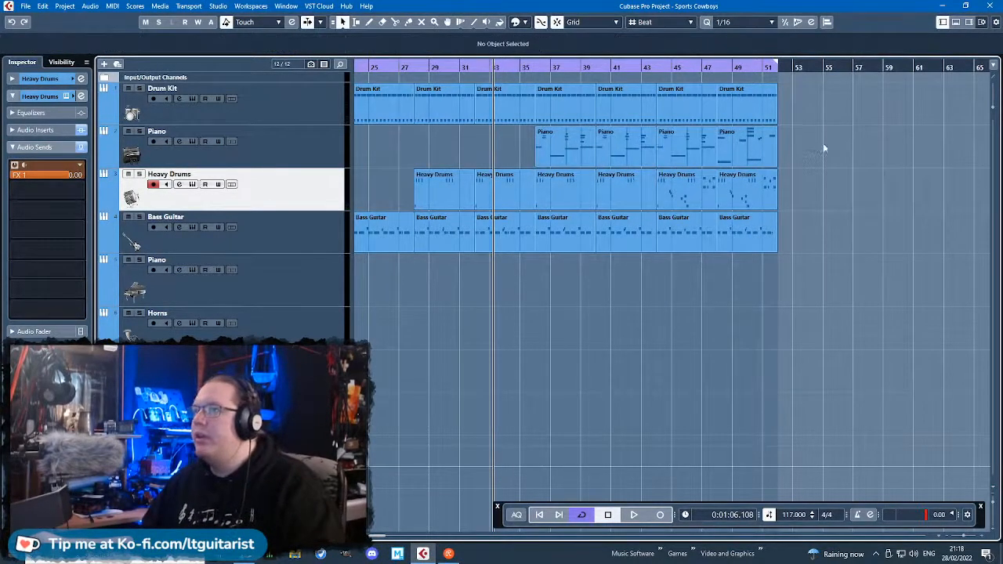
Duplicate the four tracks' parts from bars 44 to 51 at bar 52.
drag(867, 304, 672, 96)
key(ctrl+d)
click(739, 284)
Replace the Piano part at bar 48 with a duplicate of the Piano part from bar 44.
click(756, 156)
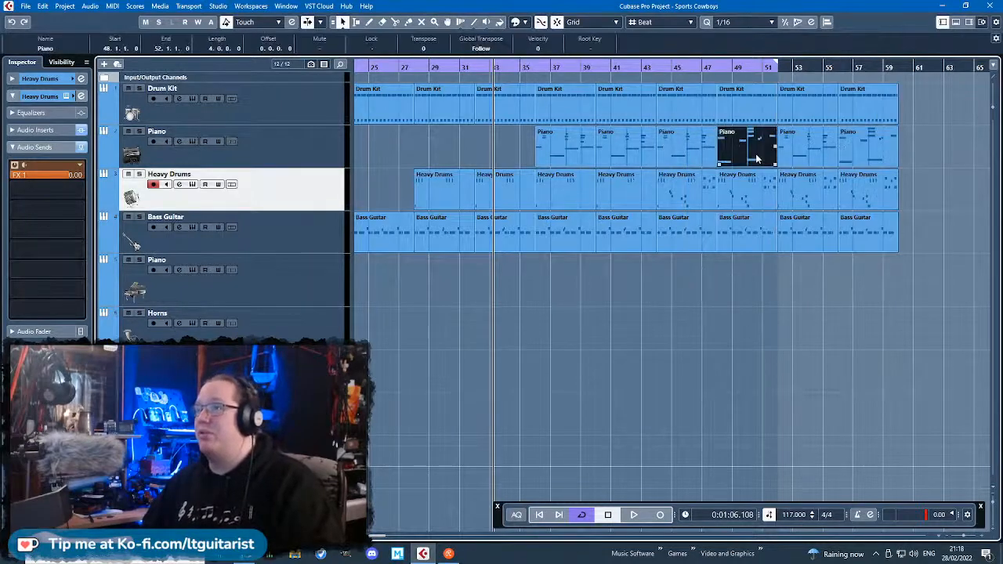
key(Delete)
click(683, 149)
key(ctrl+d)
click(736, 331)
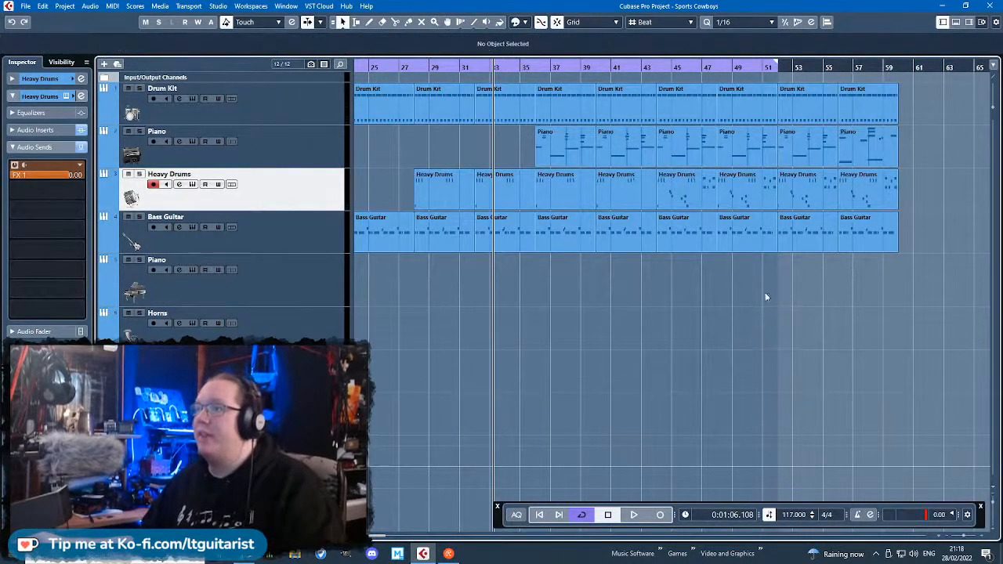
Extend the loop range to bar 60 and play the extended arrangement from just before bar 20.
drag(868, 241, 778, 102)
click(775, 293)
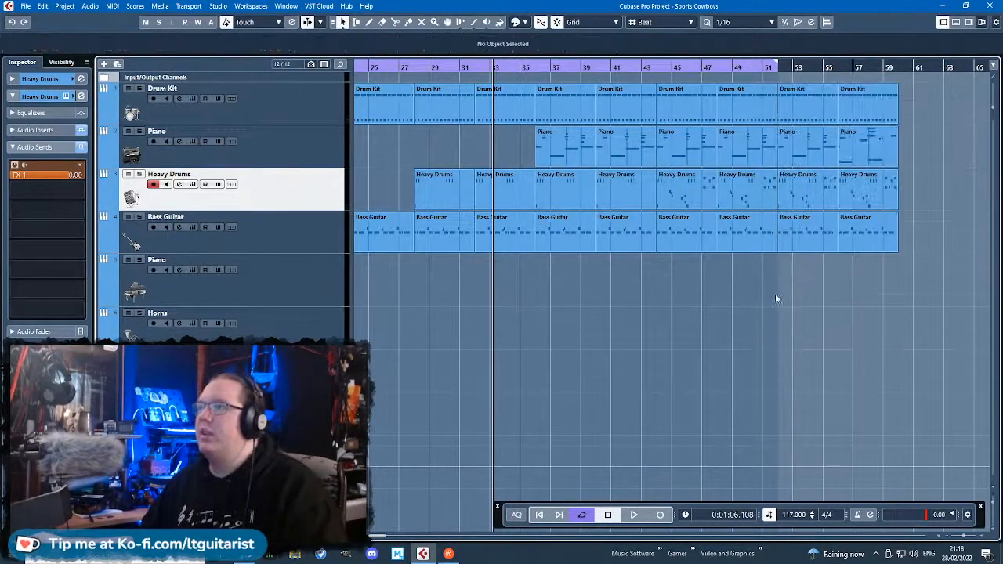
drag(777, 66, 897, 66)
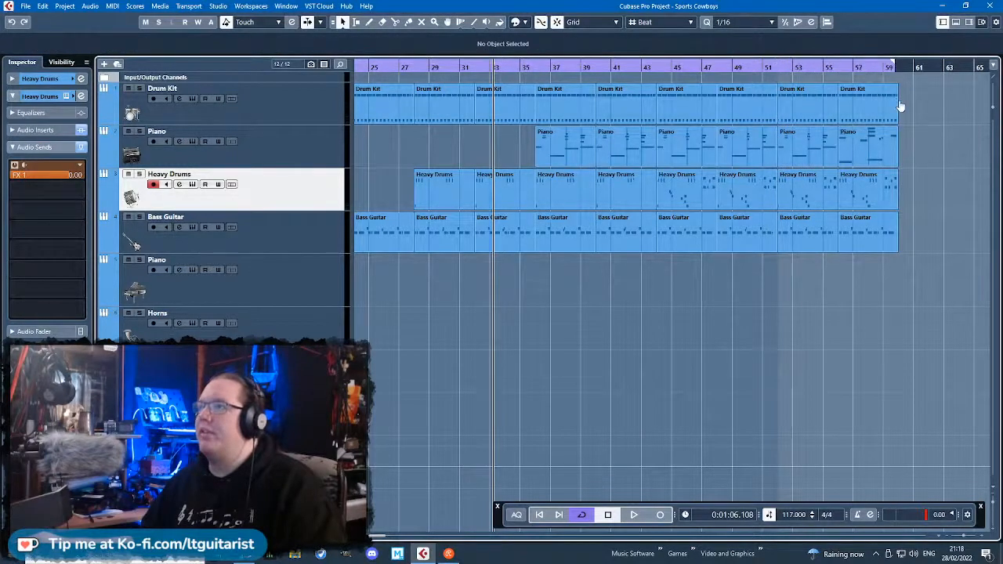
key(g)
key(g)
click(507, 69)
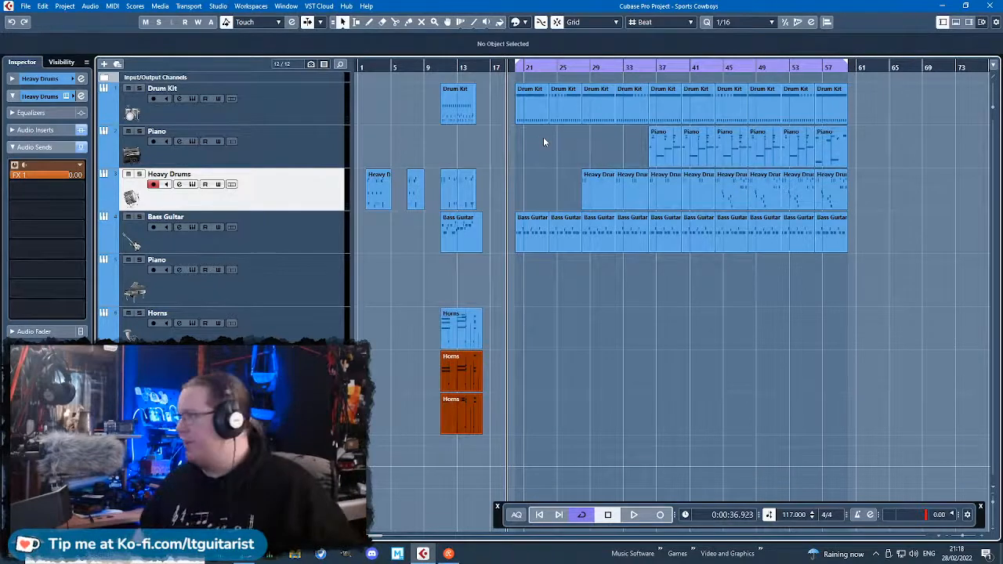
key(h)
key(h)
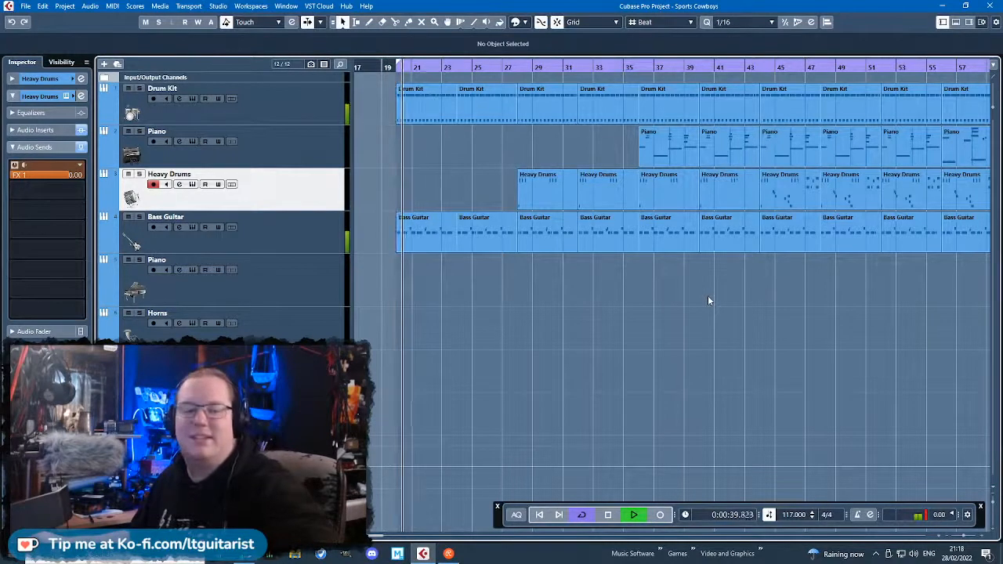
click(558, 365)
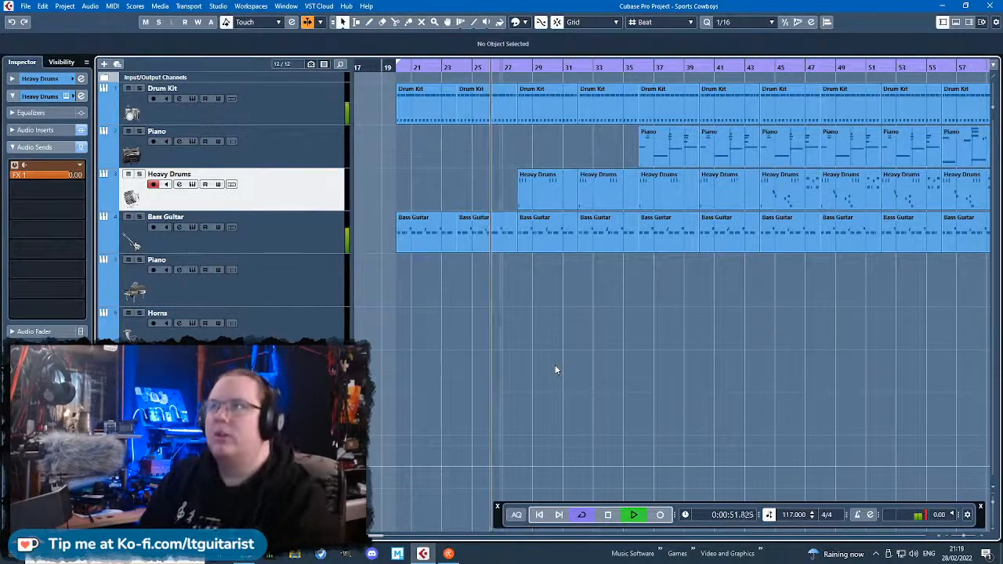
Open the Drum Kit track's Studio Drummer instrument and review its groove browser and its velocity, mapping and randomize options during playback.
click(301, 118)
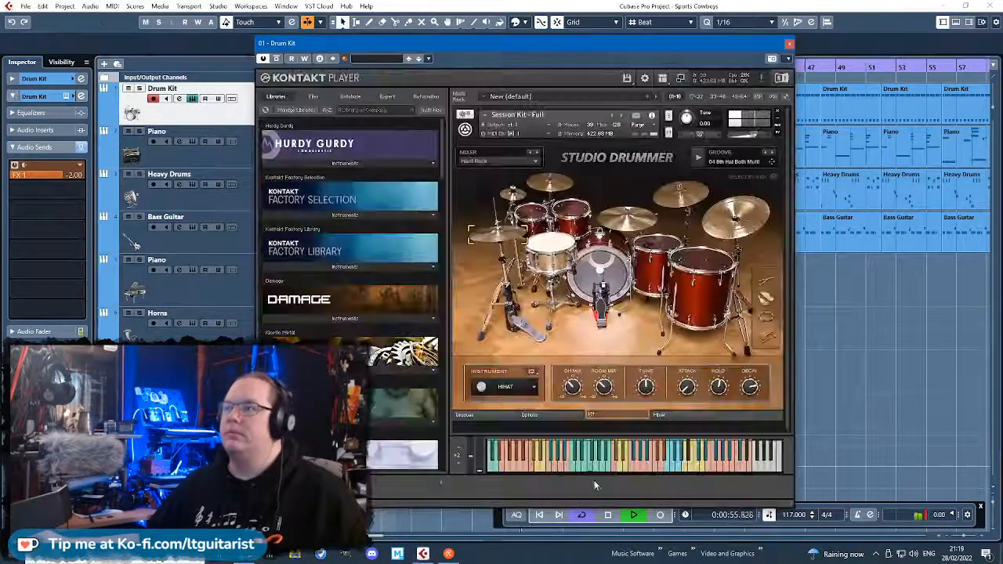
click(467, 415)
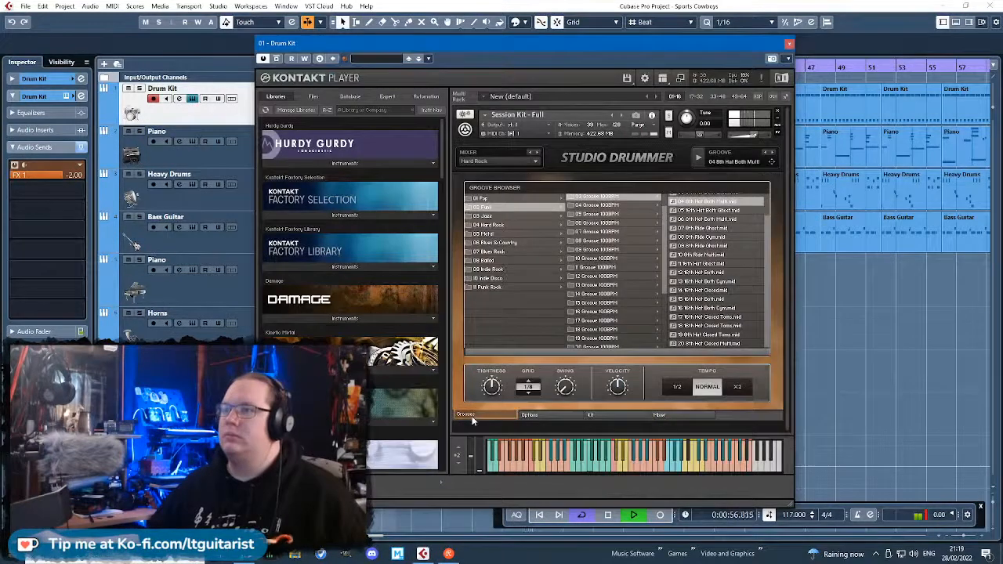
click(553, 416)
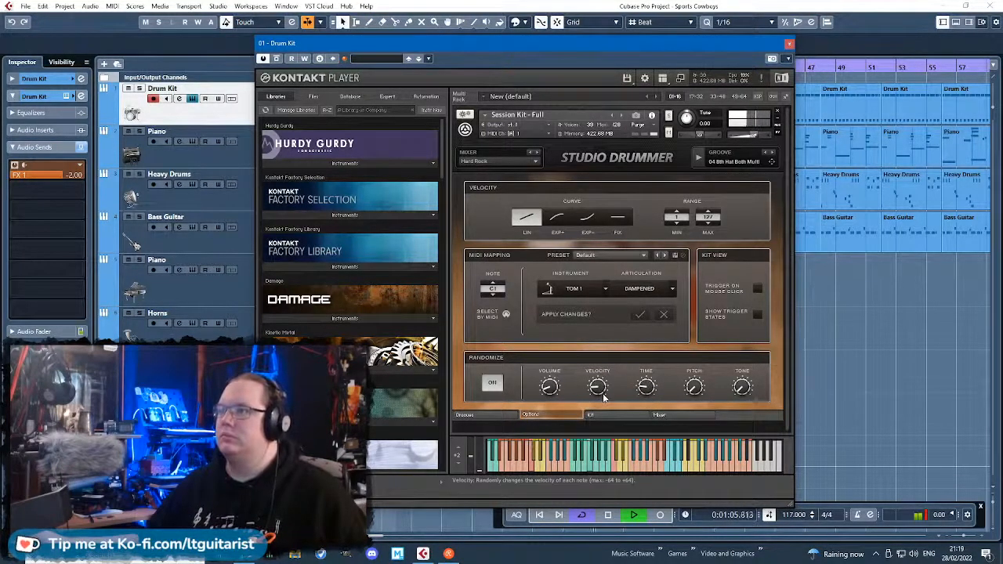
click(789, 44)
key(g)
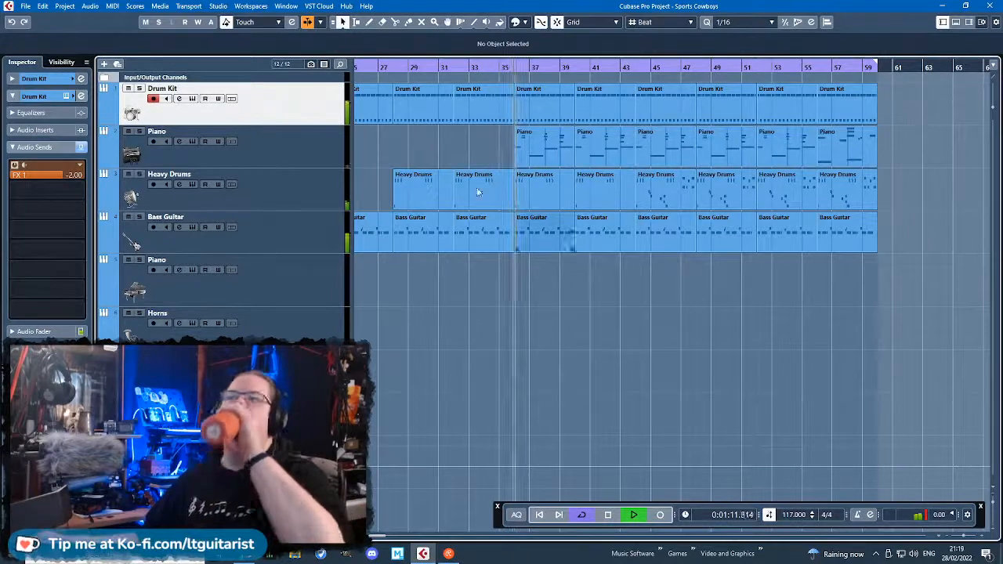
click(68, 96)
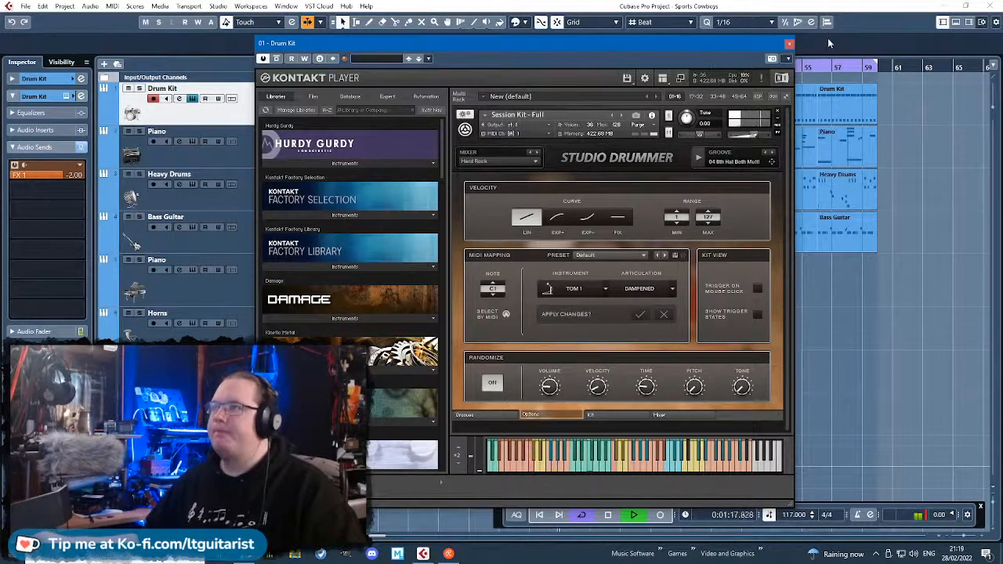
click(788, 45)
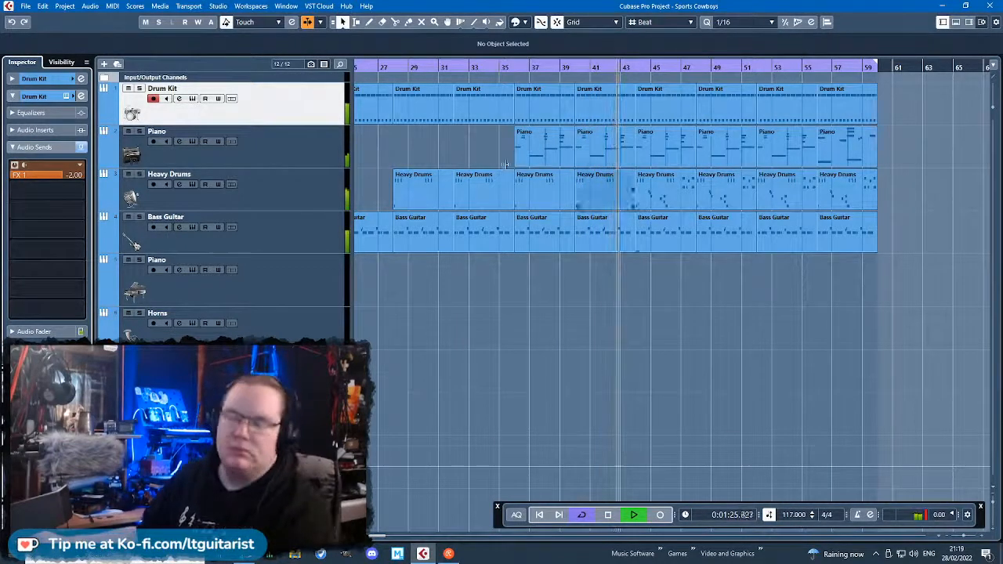
Pan the Piano track above Heavy Drums to R13, listen through the end of the loop and stop playback.
click(314, 148)
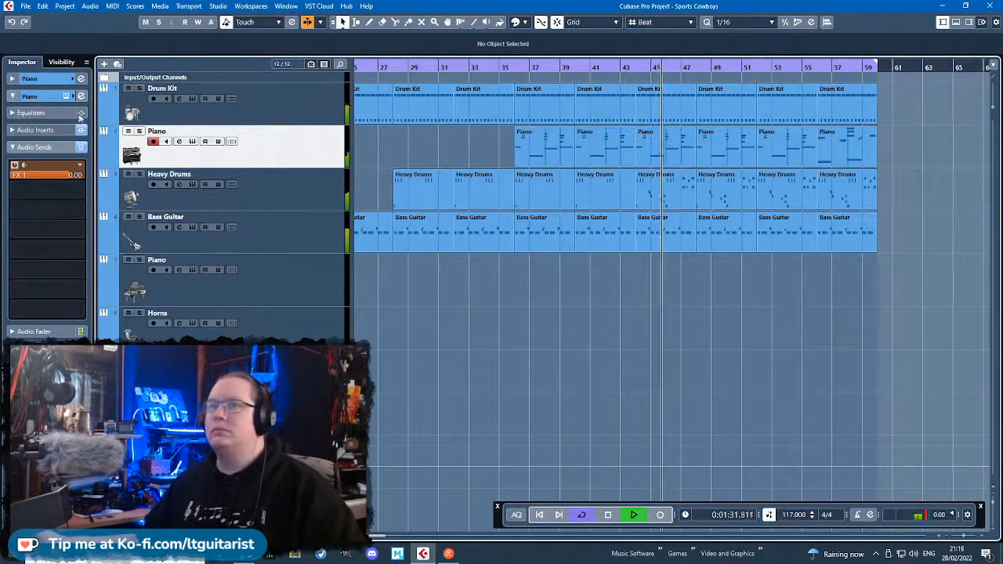
click(39, 79)
drag(72, 133, 65, 134)
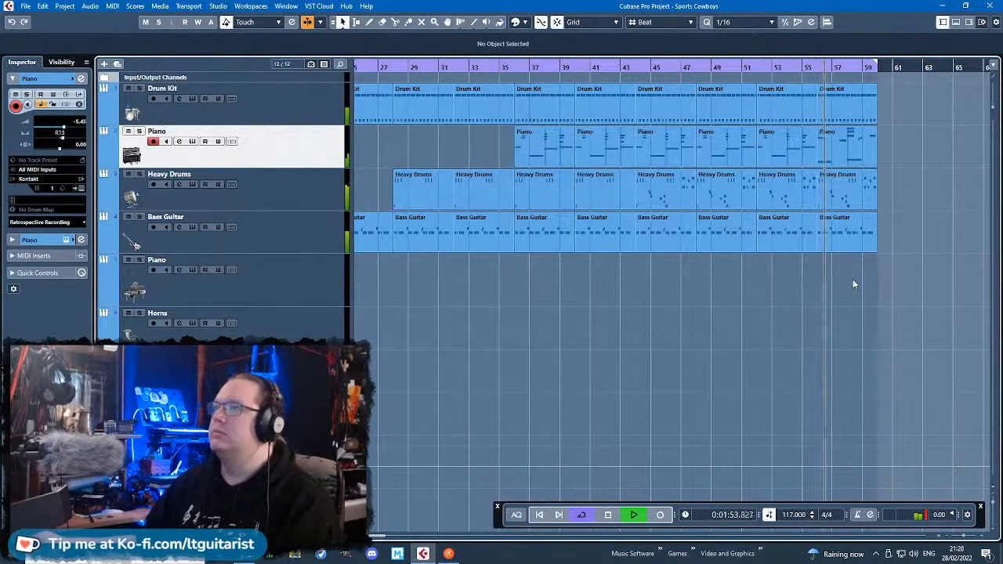
drag(854, 275, 932, 275)
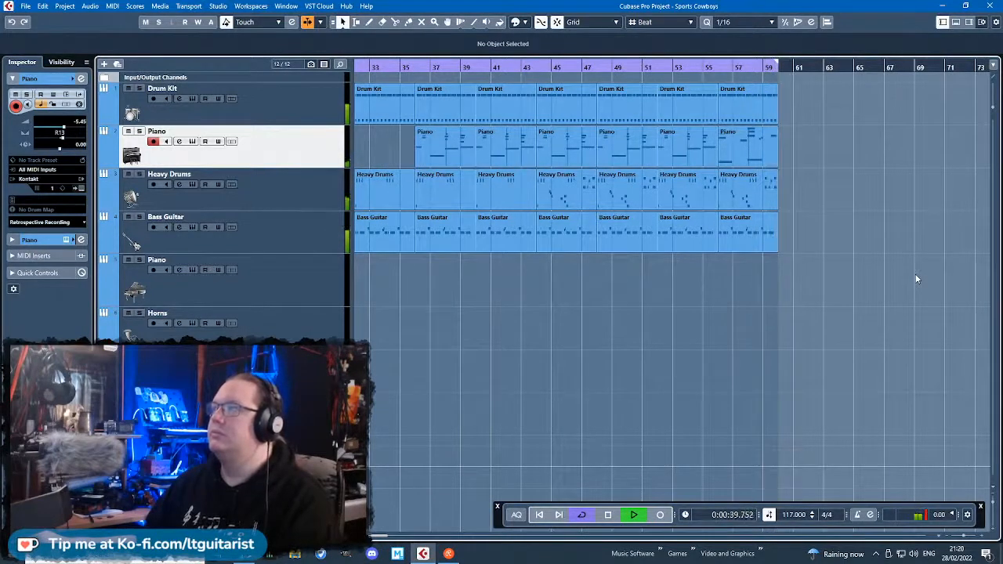
scroll(866, 296, down, 4)
key(space)
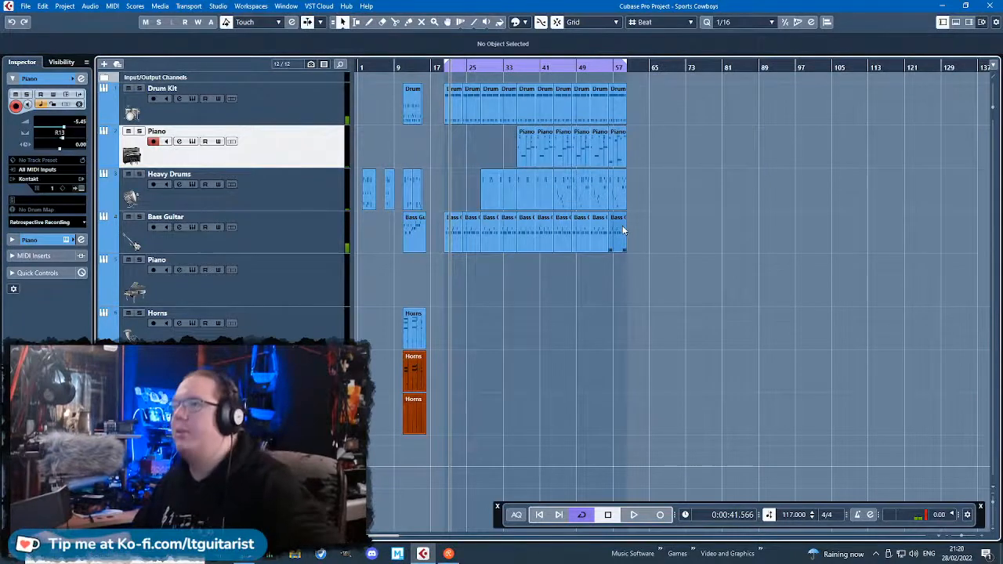
Open the Bass Guitar part at bar 56 in the Key Editor and transpose the B1 notes in bar 56 to D2.
scroll(619, 258, up, 4)
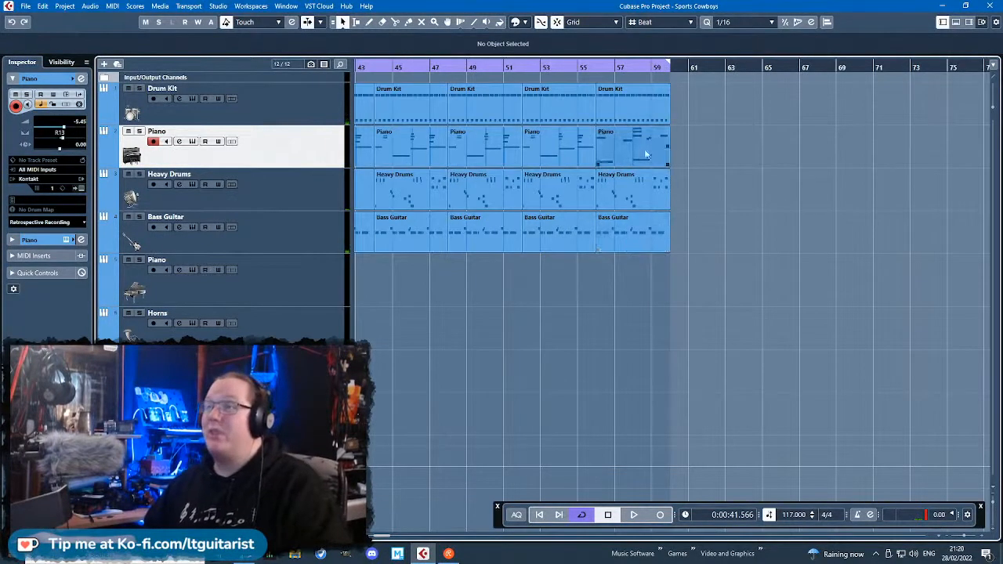
scroll(628, 156, up, 3)
click(717, 162)
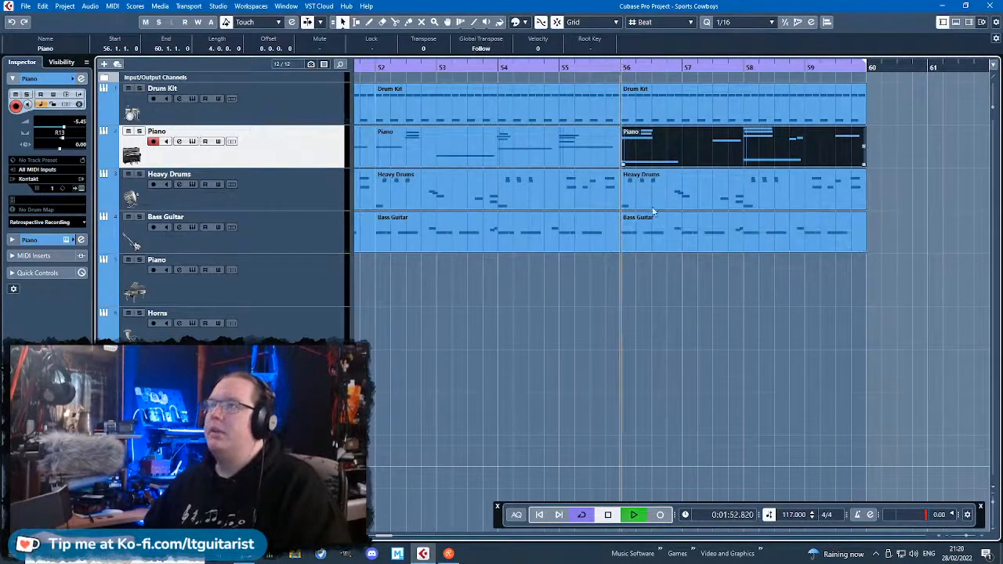
double_click(653, 242)
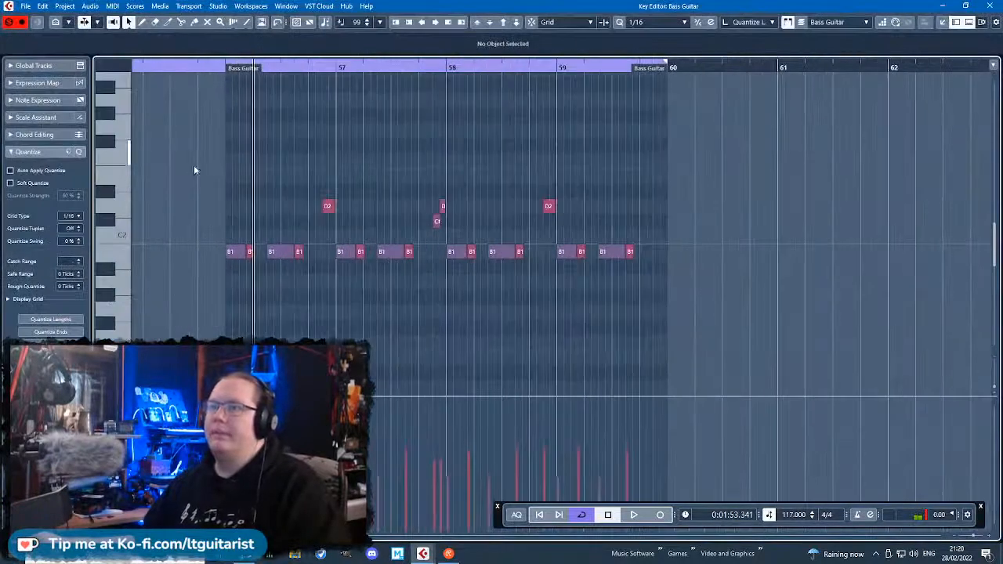
drag(186, 208, 300, 281)
key(Up)
key(Up)
key(Up)
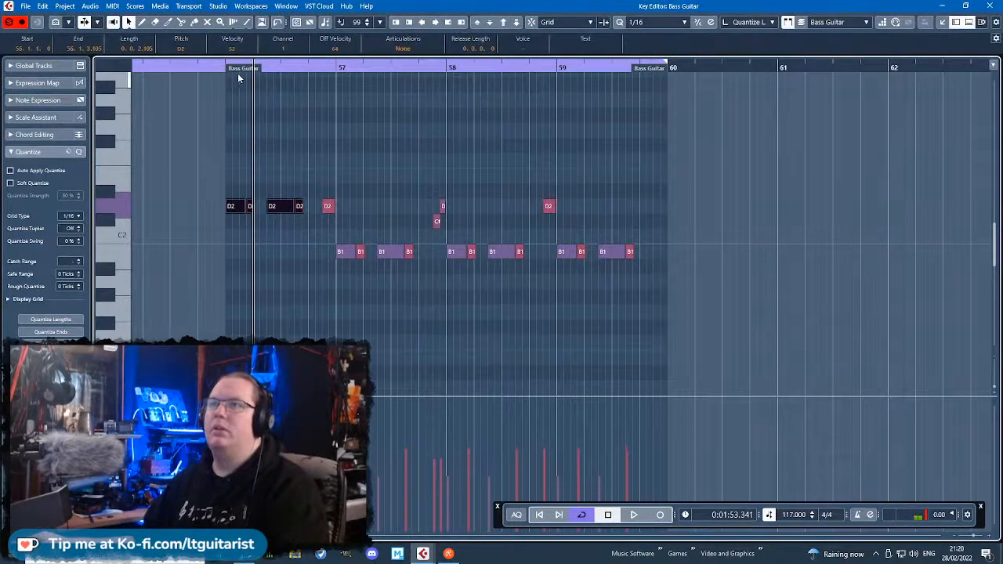
Transpose the four B1 bass notes in bar 57 to E2 and listen to the result.
drag(311, 242, 438, 253)
key(Up)
key(Up)
key(Up)
key(Up)
key(Up)
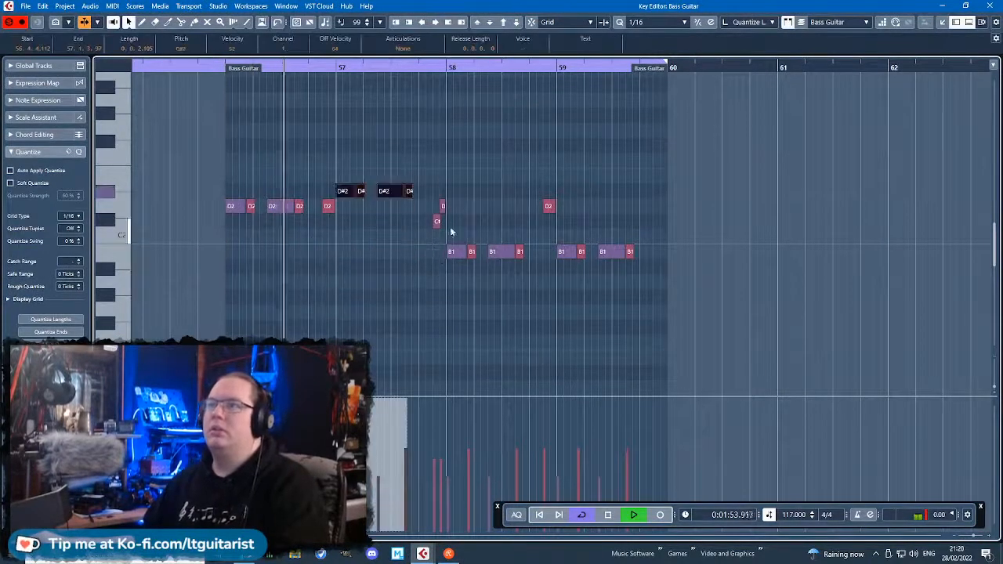
click(504, 170)
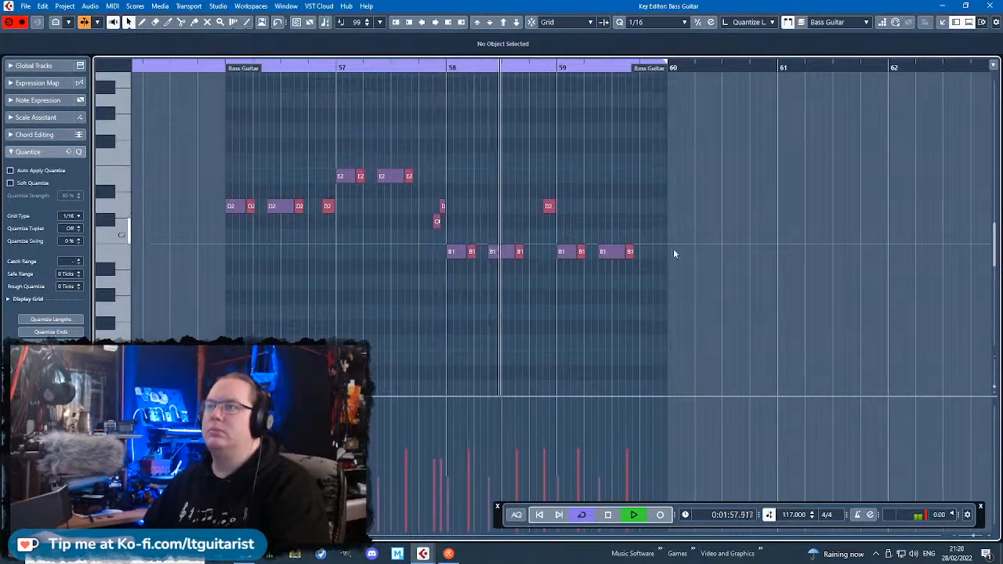
Lower the bass note just before bar 59 to A1 and play the part again.
click(550, 207)
key(Down)
key(Down)
key(Down)
key(Down)
key(Down)
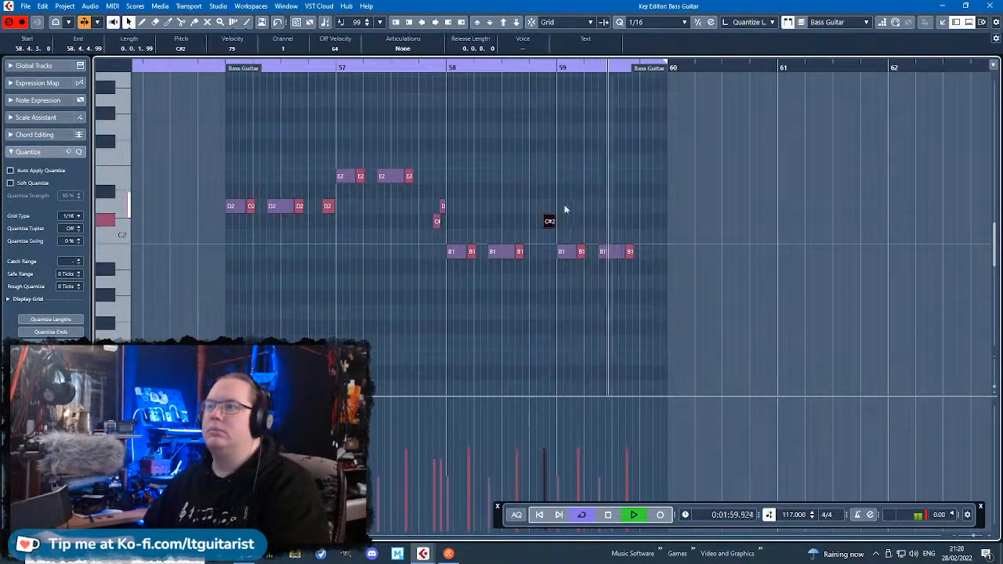
key(space)
click(589, 180)
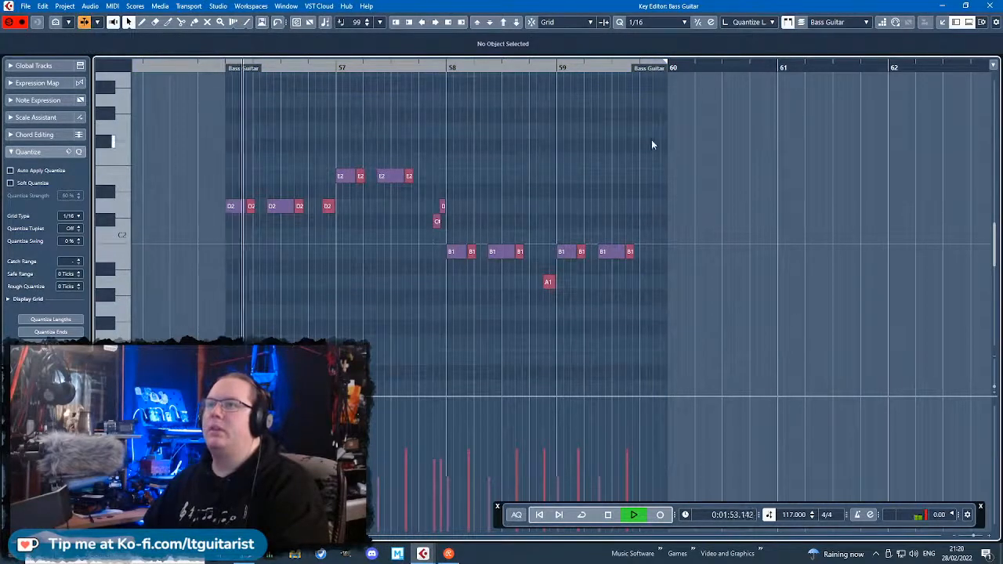
Return to the arrangement, reopen the joined Bass Guitar part spanning bars 52 to 60 and set the bar 57 notes to D2.
key(Escape)
click(770, 318)
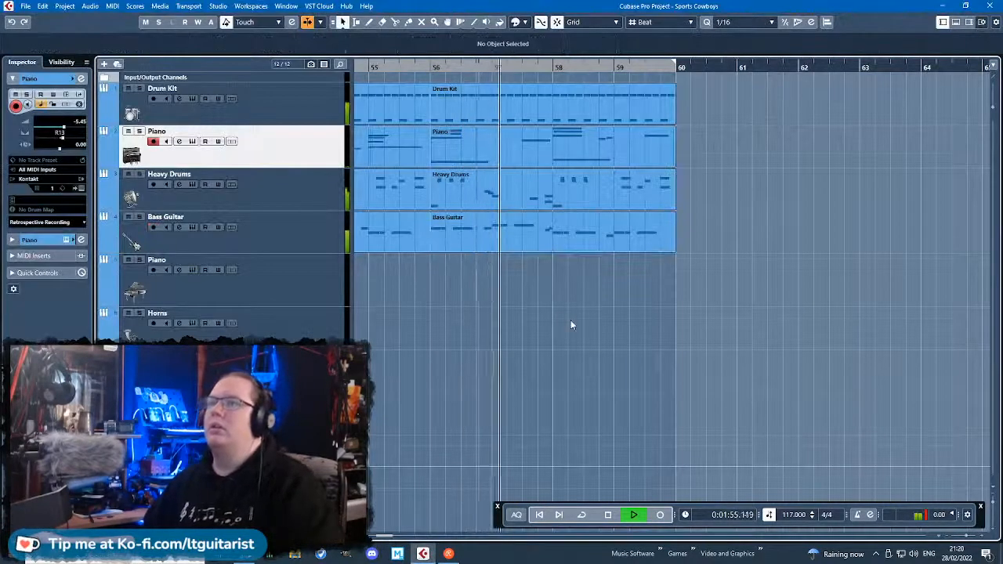
scroll(570, 320, down, 2)
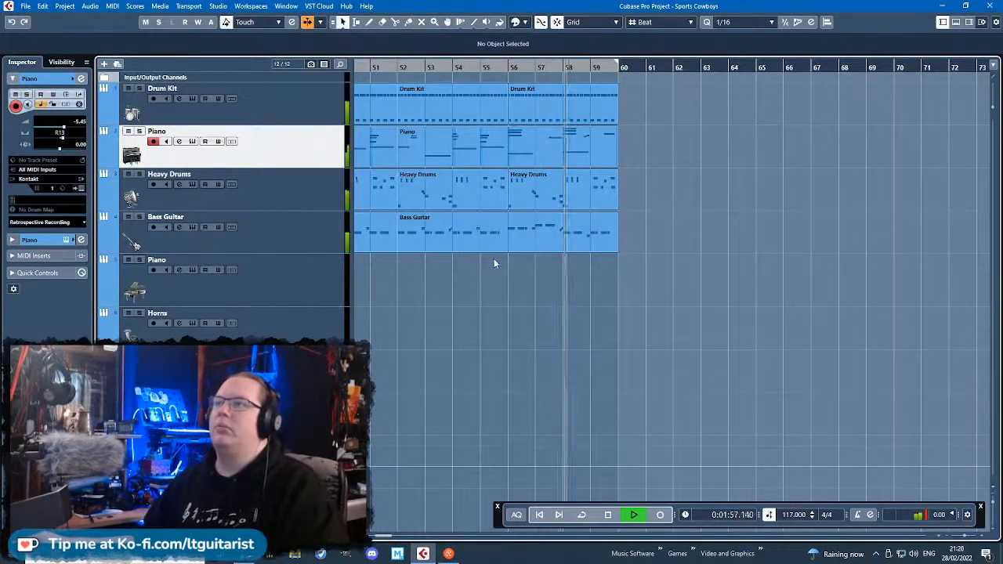
double_click(583, 240)
key(g)
key(g)
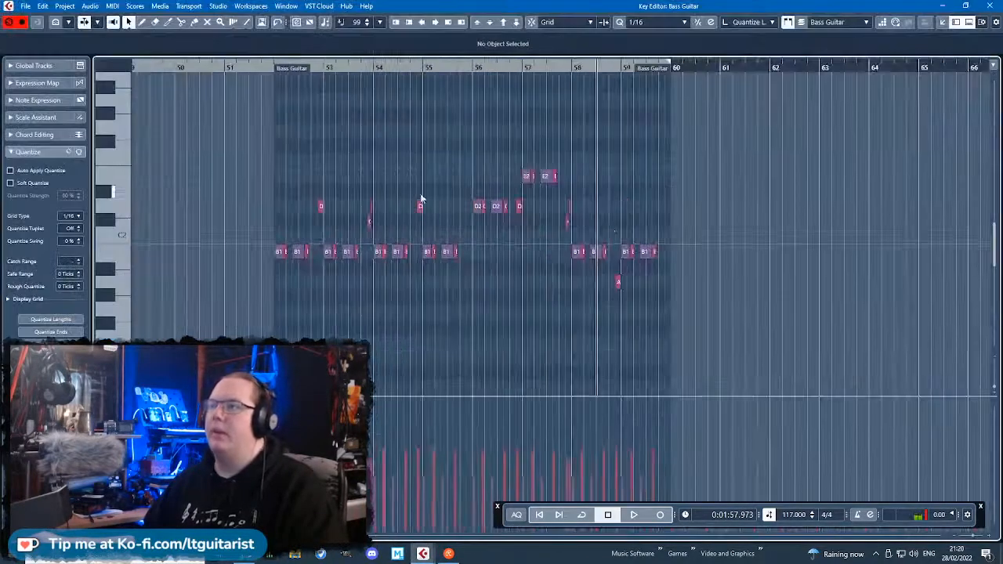
key(h)
key(h)
drag(543, 150, 410, 183)
key(Down)
key(Down)
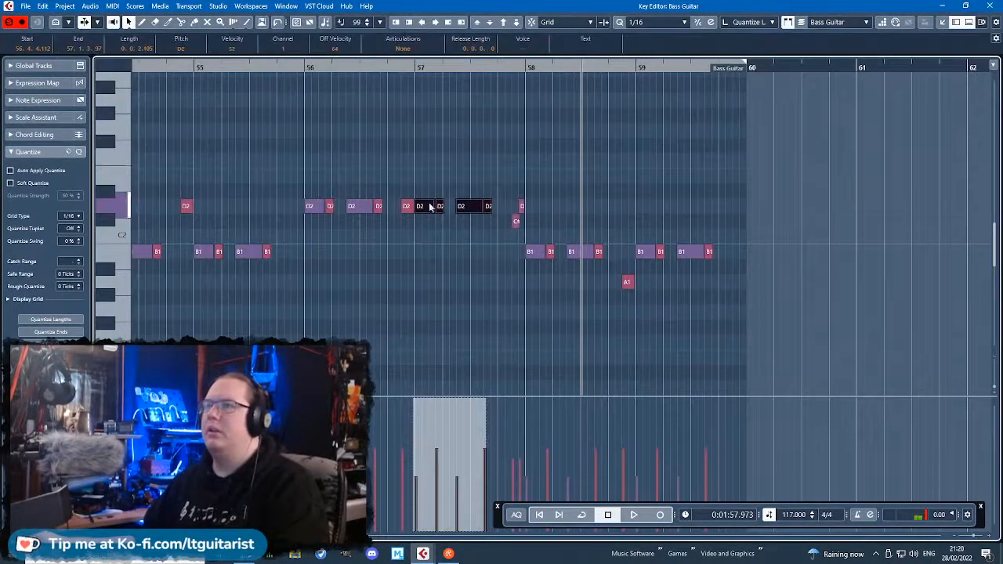
Raise the last bass note of bar 56 and all the B1 notes in bars 58 and 59 to E2.
click(405, 206)
key(Up)
click(574, 211)
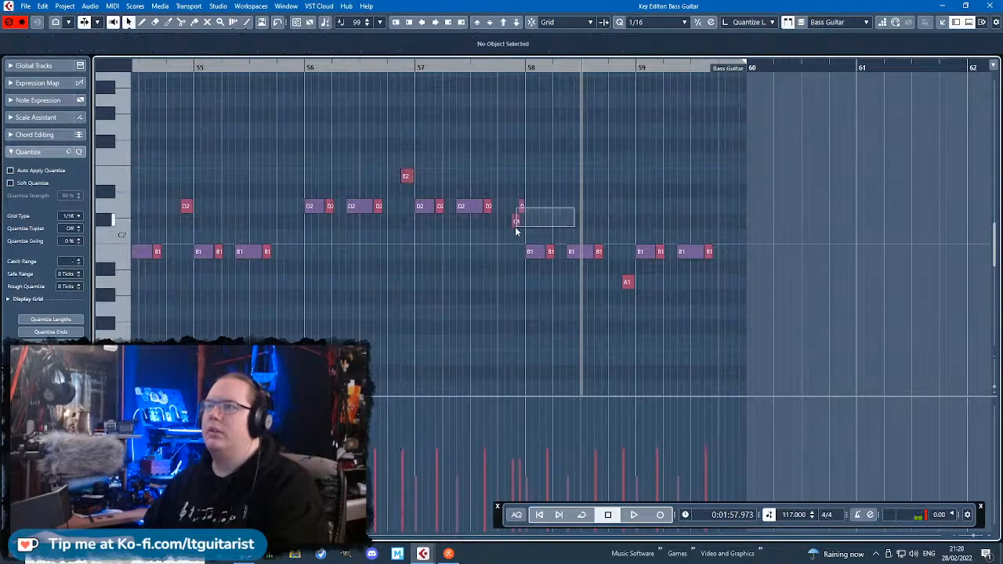
drag(516, 230, 518, 239)
drag(698, 263, 745, 256)
key(Up)
key(Up)
key(Up)
key(Up)
key(Up)
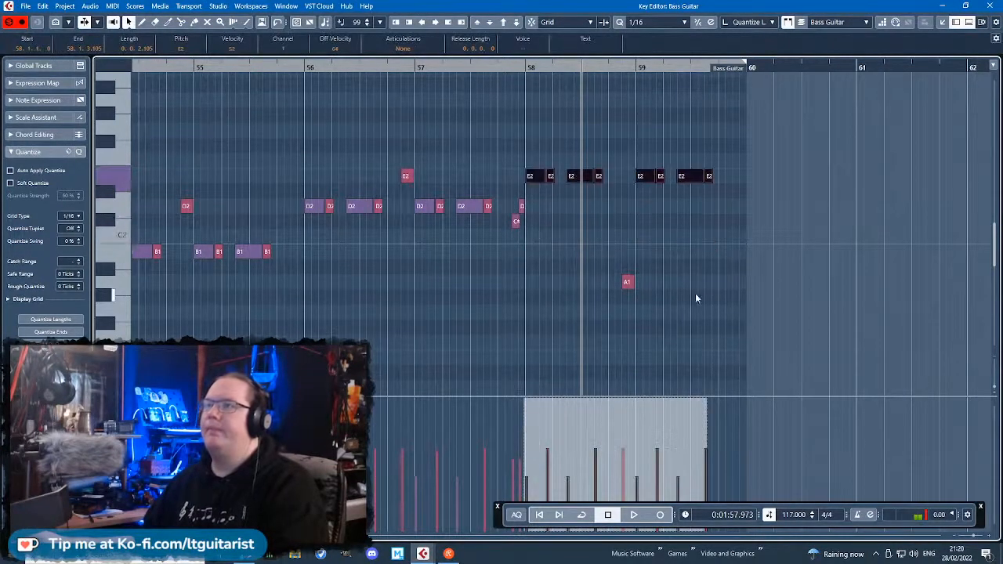
Play the bass line from bar 56, move the A1 note just before bar 59 to F#2 and resume playback.
drag(699, 296, 596, 247)
click(296, 71)
key(space)
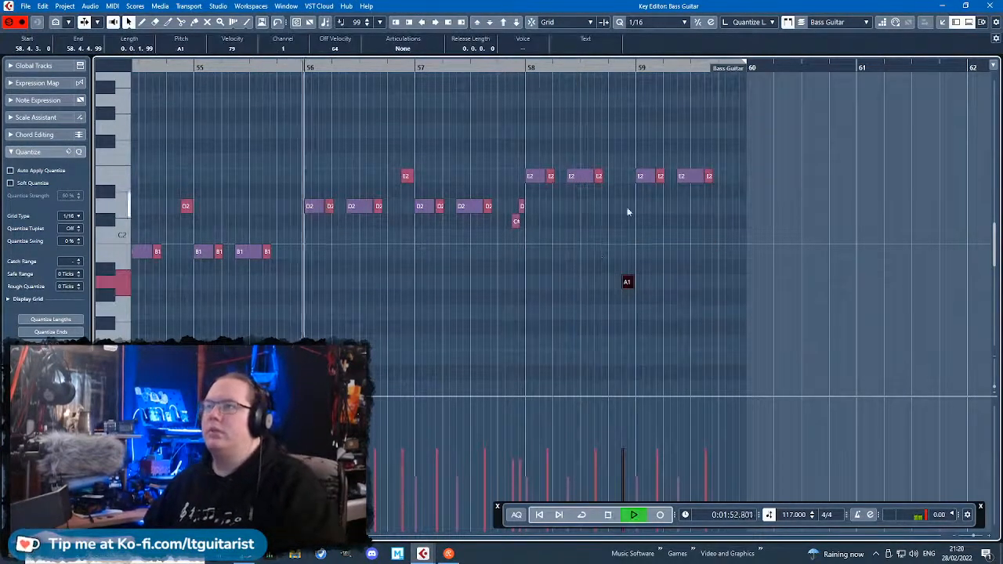
click(441, 277)
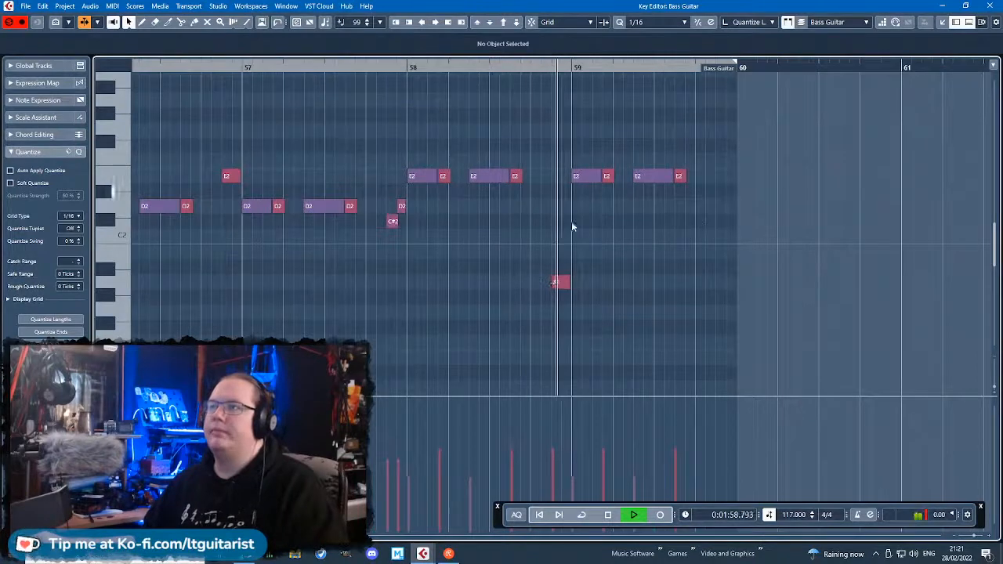
key(space)
drag(559, 281, 558, 144)
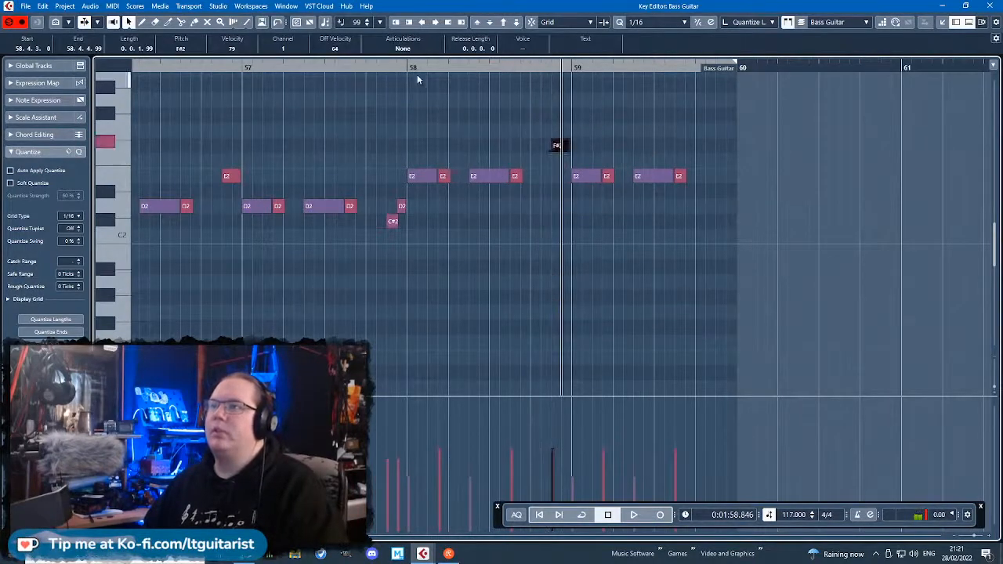
key(space)
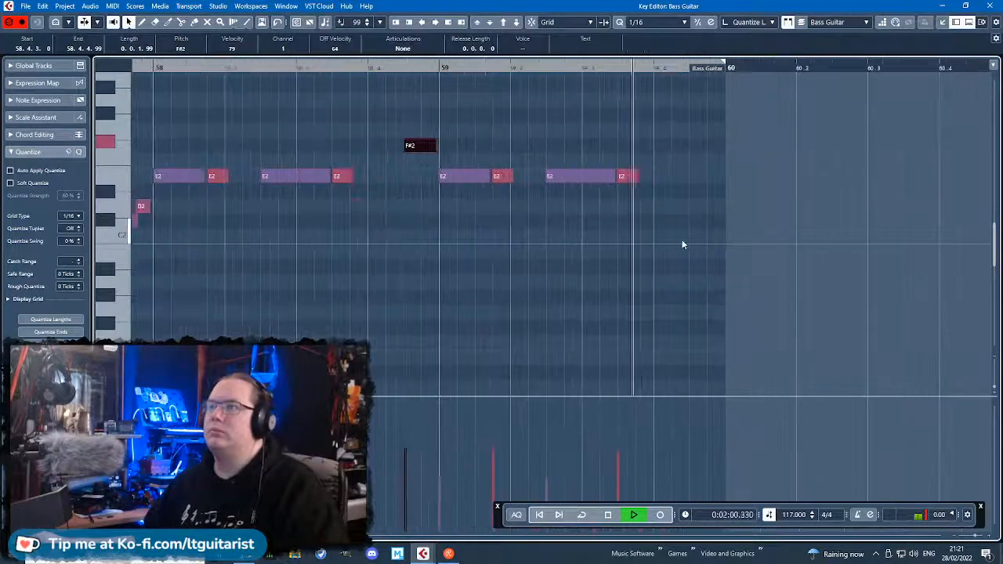
Add a D2 bass note from beat 4 to the end of bar 59 with velocity 81, check it and close the editor.
key(space)
mouse_move(665, 237)
mouse_down()
mouse_move(709, 237)
mouse_move(705, 207)
mouse_up()
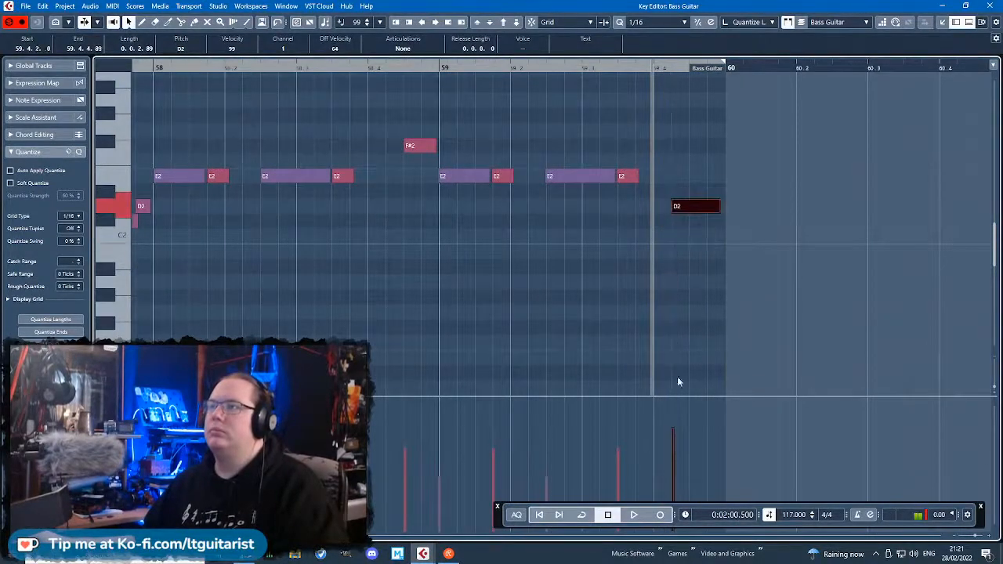
drag(677, 430, 682, 439)
drag(673, 210, 655, 209)
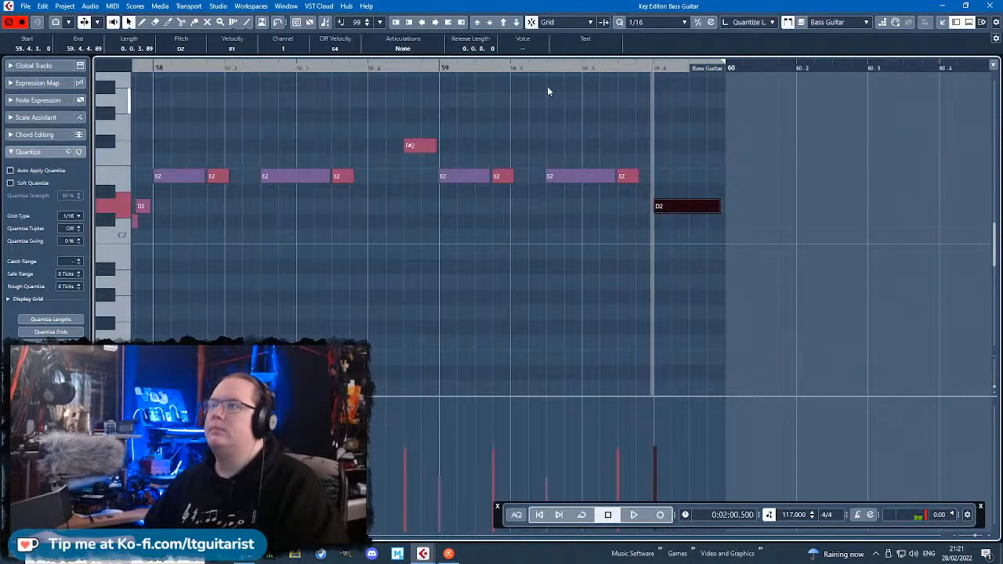
click(705, 159)
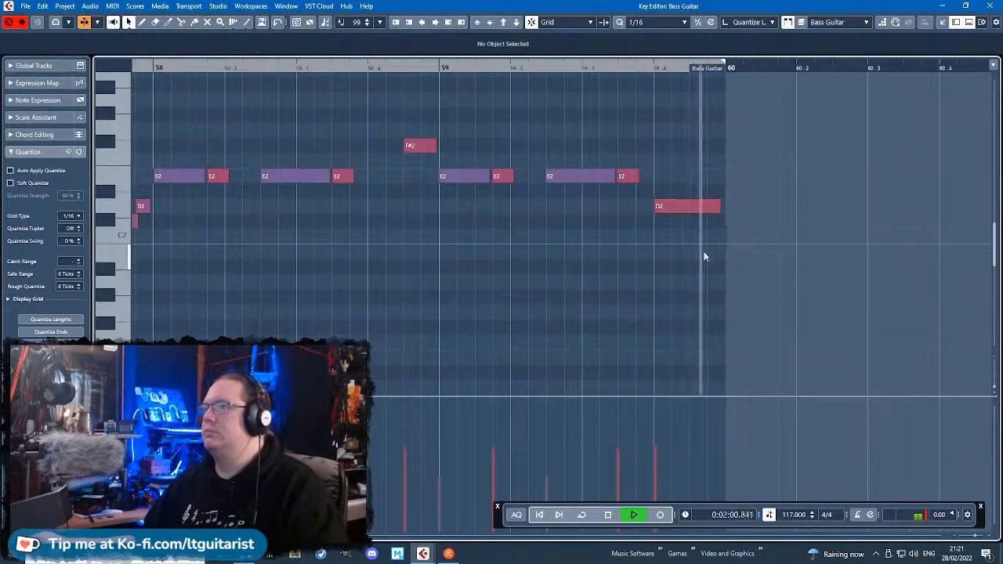
scroll(704, 256, down, 2)
click(990, 6)
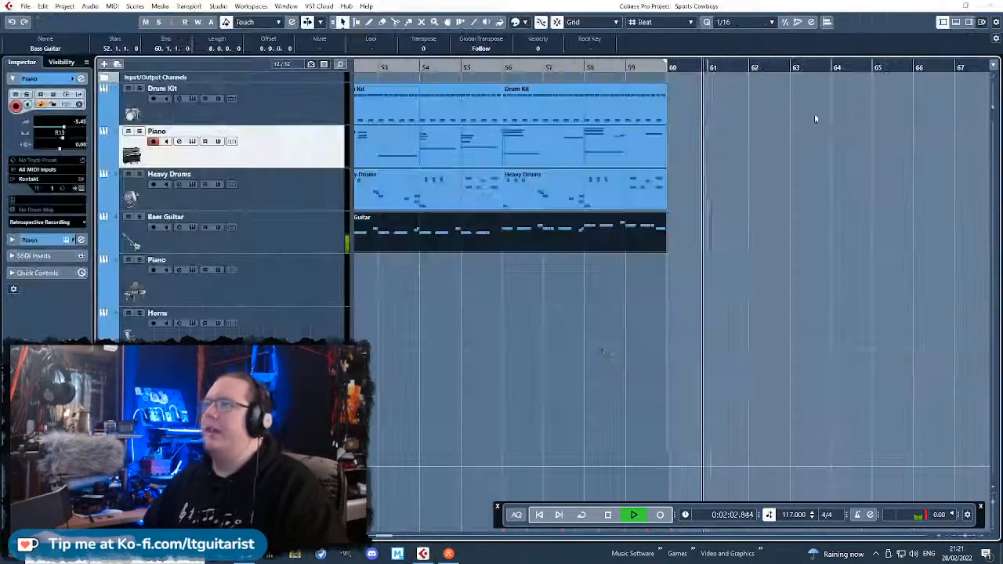
Open the Heavy Drums part at bar 56 in the Key Editor and listen to its opening F2 and G2 hits and following fill.
click(603, 334)
scroll(600, 336, down, 3)
scroll(607, 302, up, 2)
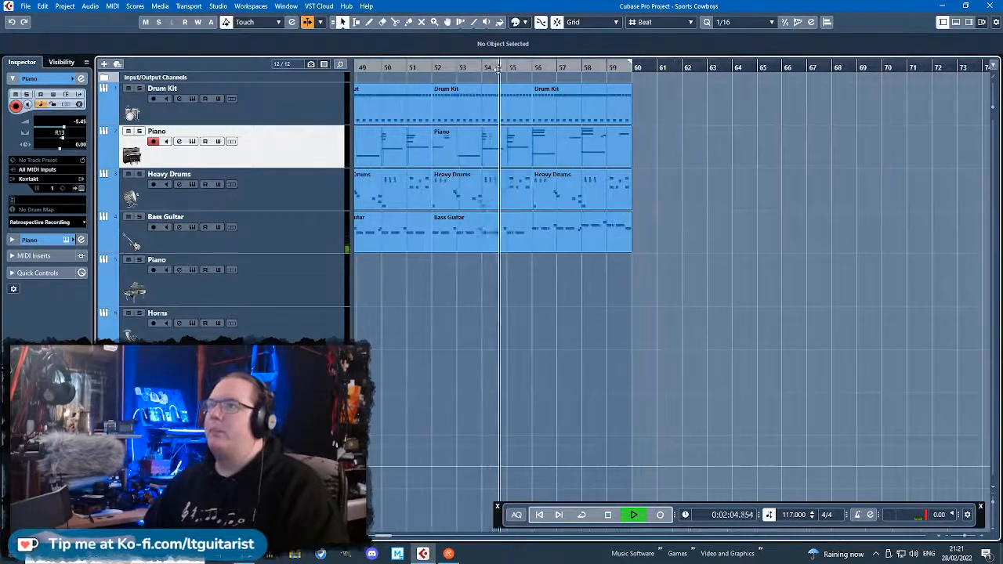
scroll(506, 253, up, 2)
click(614, 180)
double_click(615, 178)
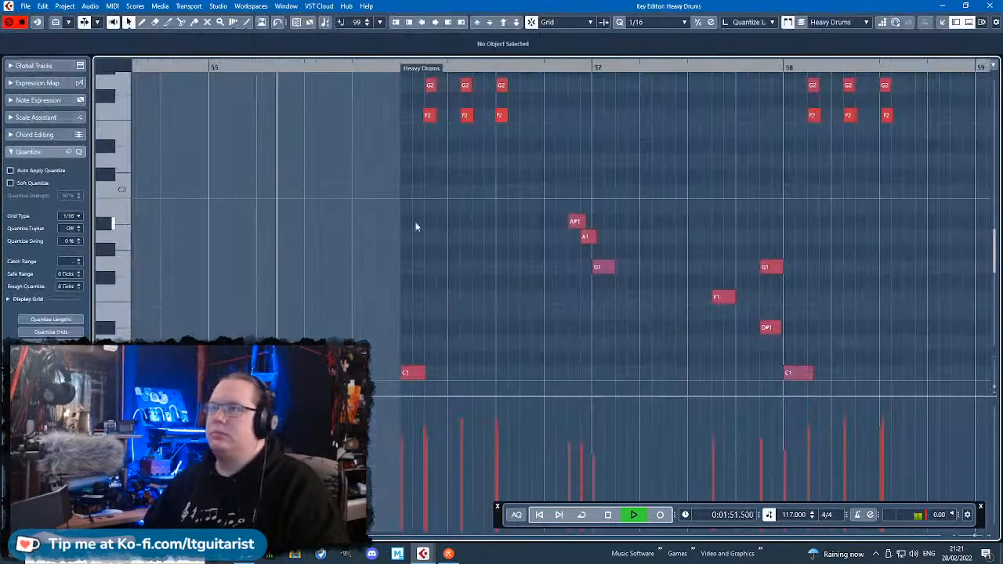
scroll(584, 235, up, 3)
scroll(440, 290, up, 2)
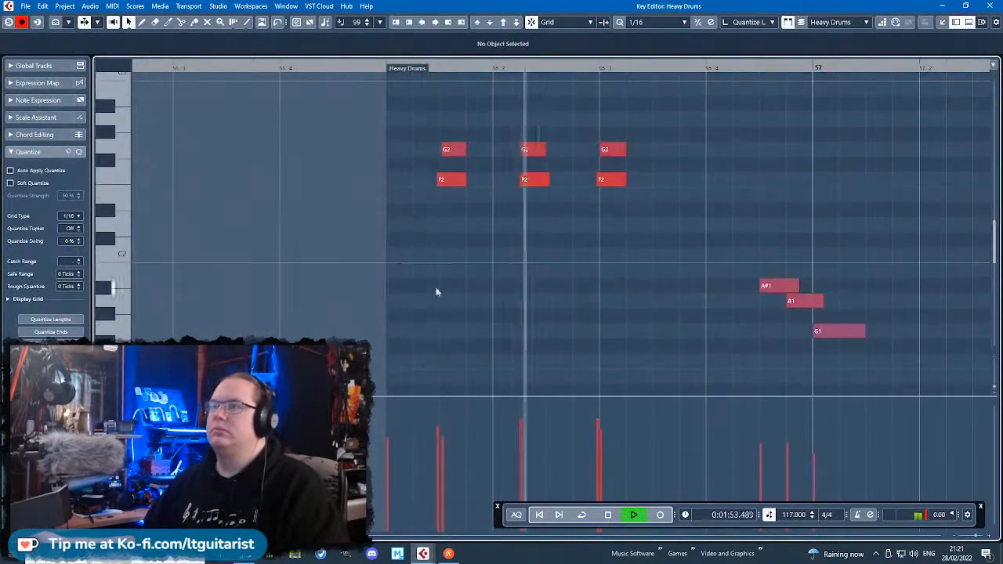
key(space)
drag(444, 307, 466, 145)
scroll(492, 311, down, 3)
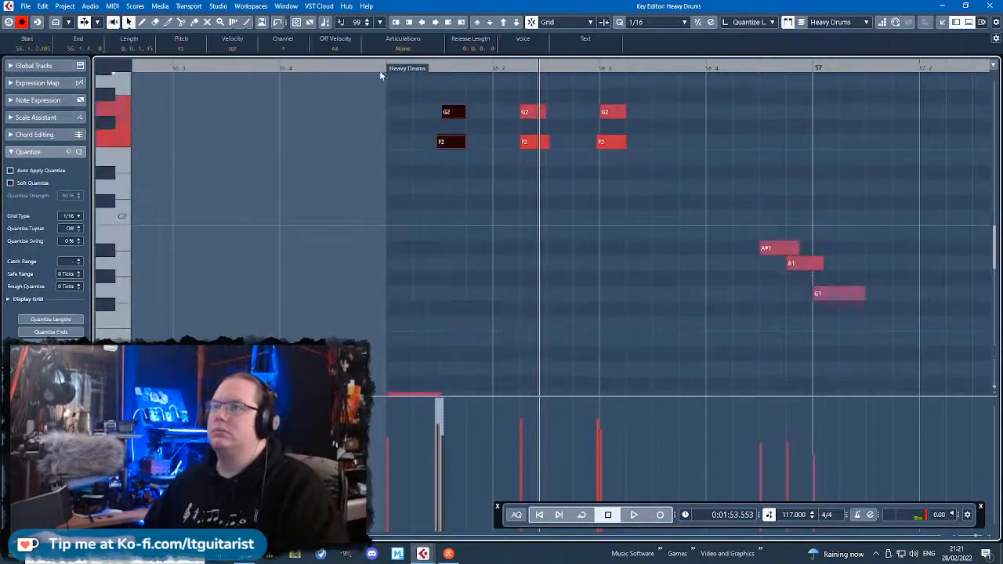
key(space)
scroll(554, 210, down, 2)
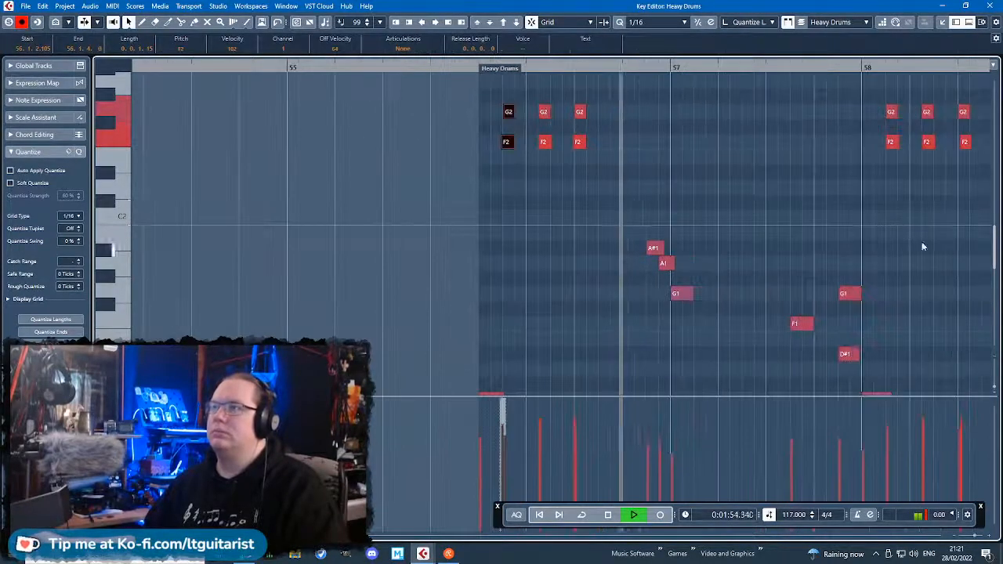
Delete the Heavy Drums A#1, A1 and G1 fill notes around the start of bar 57 and the F1 note later in bar 57.
drag(957, 228, 998, 235)
scroll(568, 278, down, 3)
drag(745, 360, 535, 293)
drag(452, 262, 441, 100)
key(Delete)
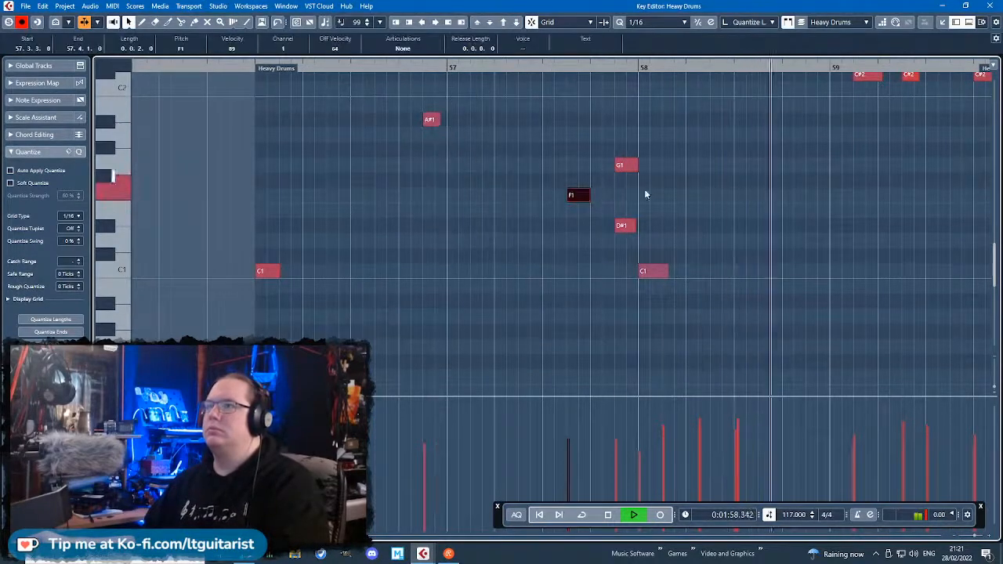
drag(609, 203, 548, 183)
key(Delete)
drag(499, 188, 416, 108)
key(Delete)
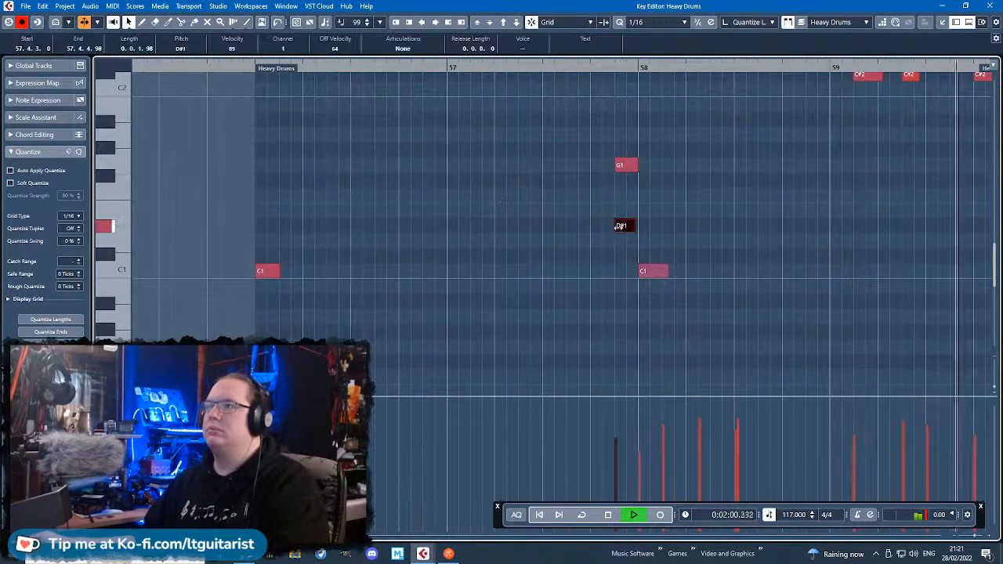
Trim the start of the D#1 drum note before bar 58 and shorten the neighbouring G1 note to 0.0.1.39 so they sound in succession.
drag(617, 227, 631, 229)
drag(635, 167, 628, 167)
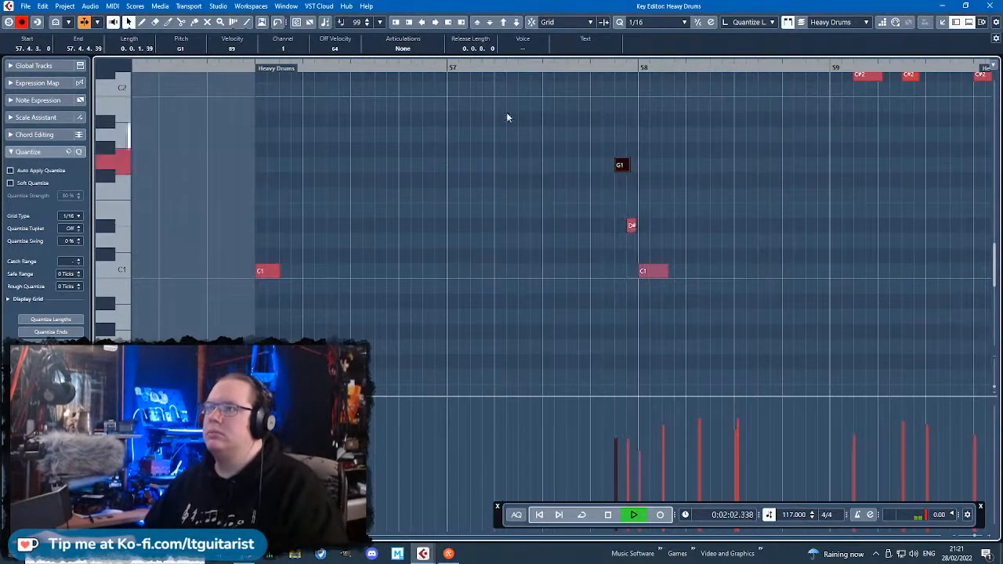
scroll(644, 244, up, 5)
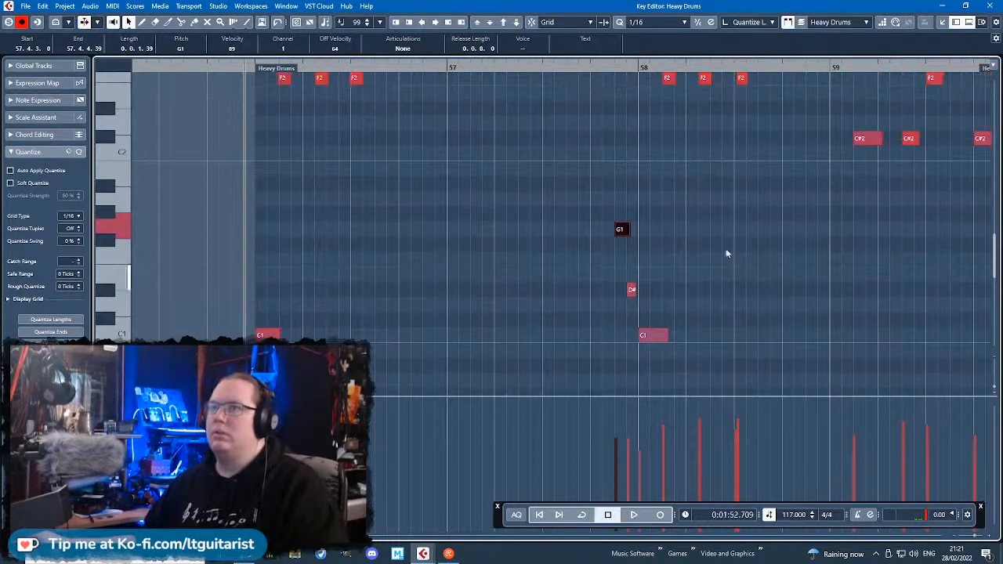
Move the first G2 and F2 Heavy Drums hits to the start of bar 56 and play the passage.
key(space)
scroll(258, 227, up, 3)
scroll(260, 228, down, 5)
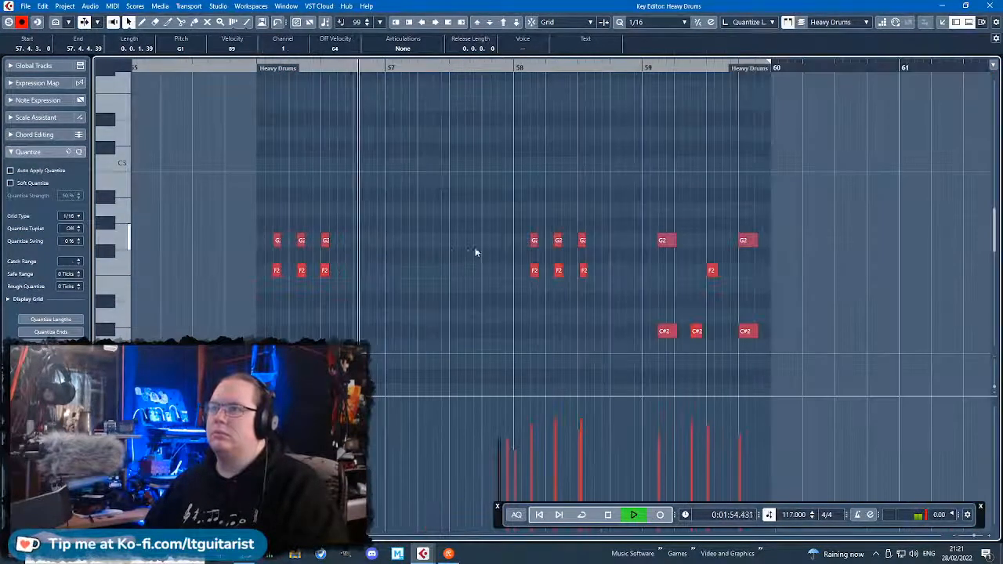
scroll(290, 266, up, 6)
drag(251, 206, 282, 306)
drag(268, 270, 217, 271)
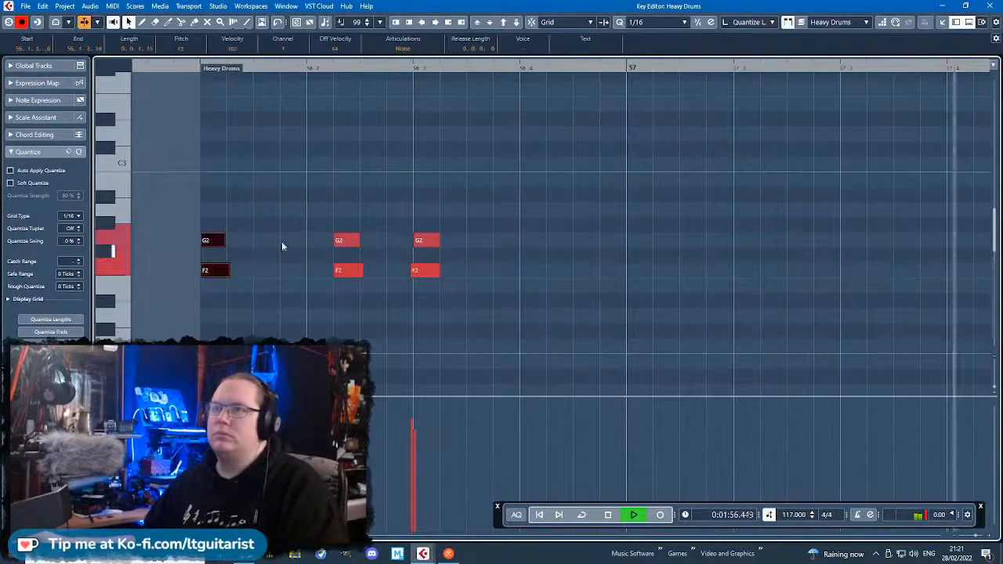
drag(179, 67, 179, 82)
click(243, 248)
key(space)
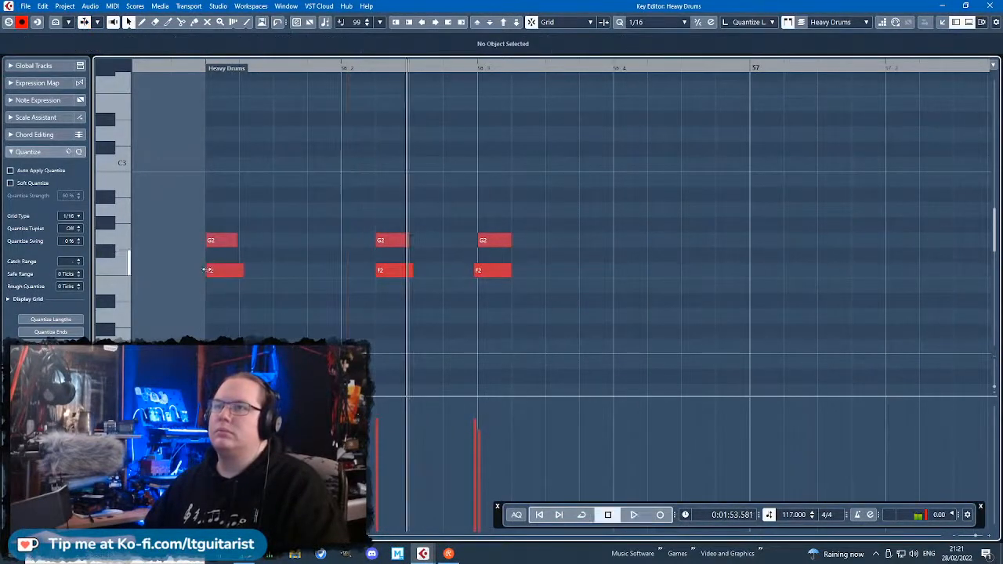
Try moving the second G2 and F2 hit to the middle of beat 4 in bar 56 and listen.
click(207, 271)
drag(400, 317, 696, 272)
key(space)
click(493, 161)
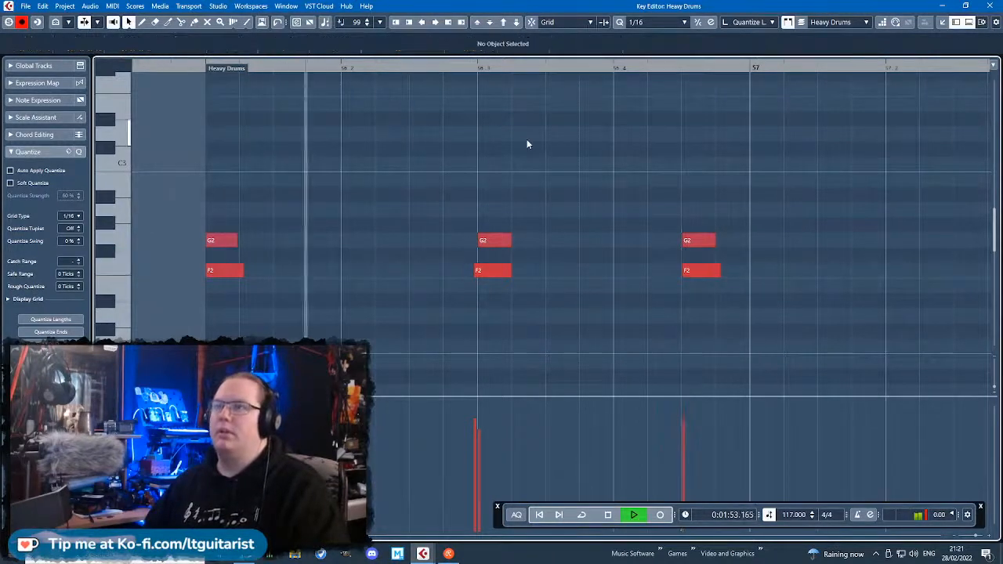
Delete the G2 and F2 hits on beats 3 and 4 of bar 56, keeping the opening hit, and listen through bar 57.
key(space)
drag(548, 148, 464, 229)
scroll(475, 313, down, 2)
key(Delete)
click(346, 68)
key(space)
drag(574, 298, 490, 168)
key(Delete)
scroll(653, 250, down, 3)
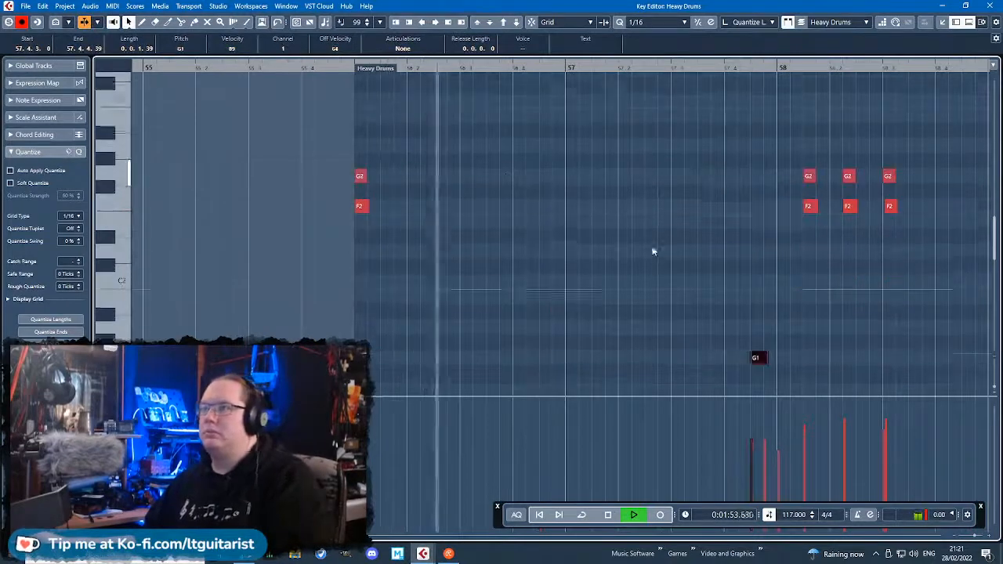
scroll(638, 264, up, 2)
scroll(572, 274, up, 2)
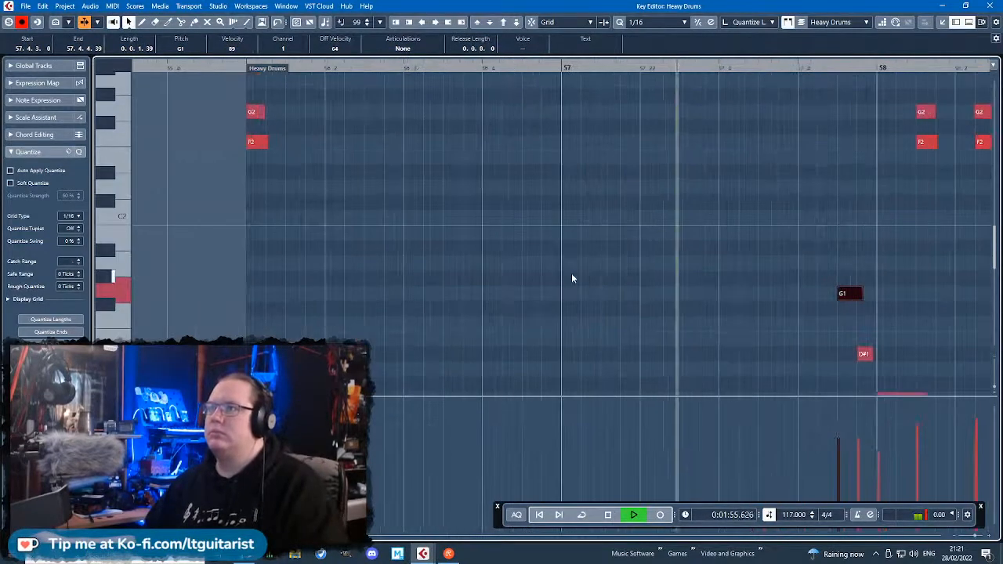
key(space)
Duplicate the opening G2 and F2 hits, placing the F2 copy at the start of bar 57 and the G2 copy just before it.
scroll(563, 208, up, 1)
drag(351, 262, 217, 121)
key(ctrl+d)
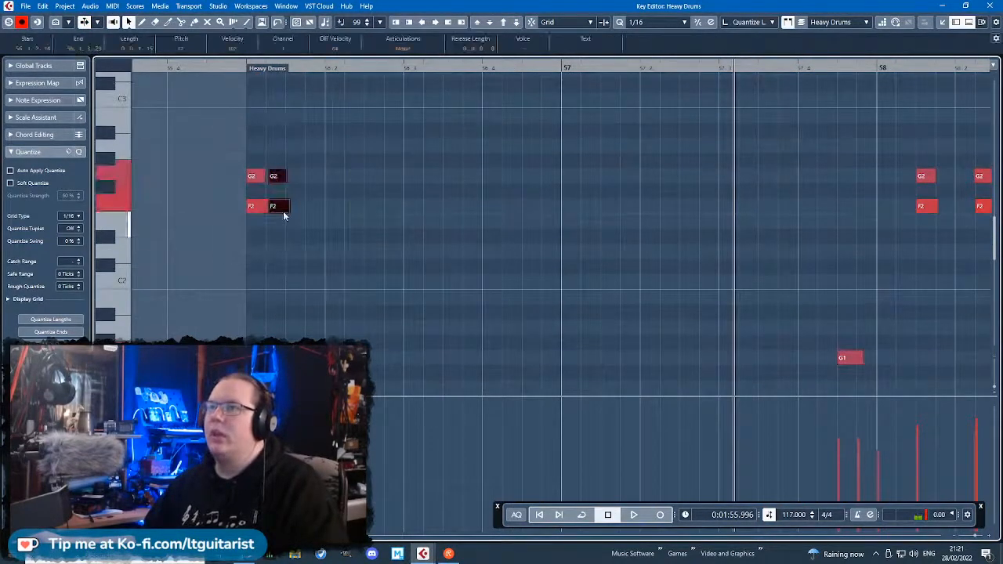
drag(282, 209, 570, 207)
click(584, 246)
click(548, 208)
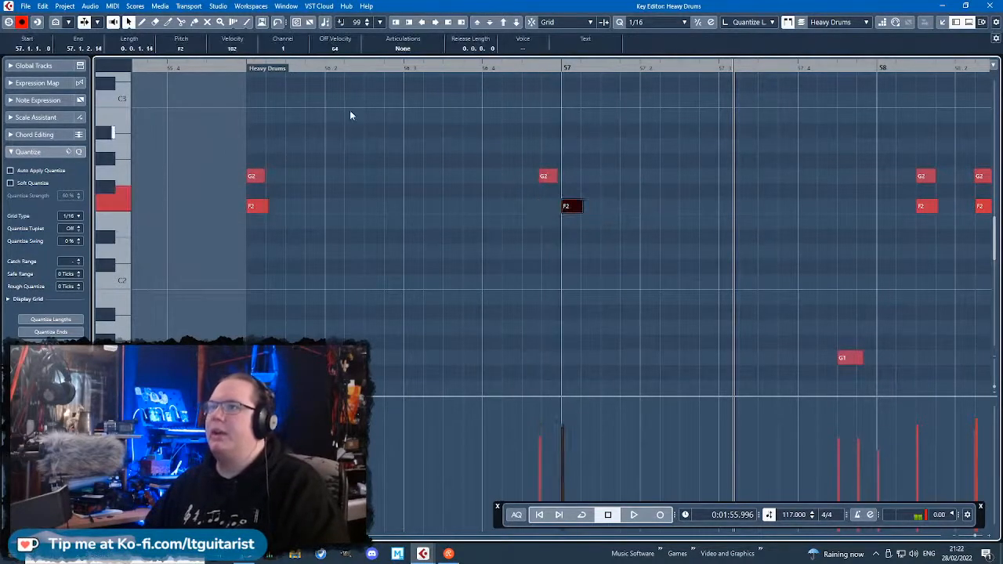
Play the passage and move the copied G2 note earlier, to 56.4.3.0.
click(192, 75)
key(space)
scroll(694, 333, up, 3)
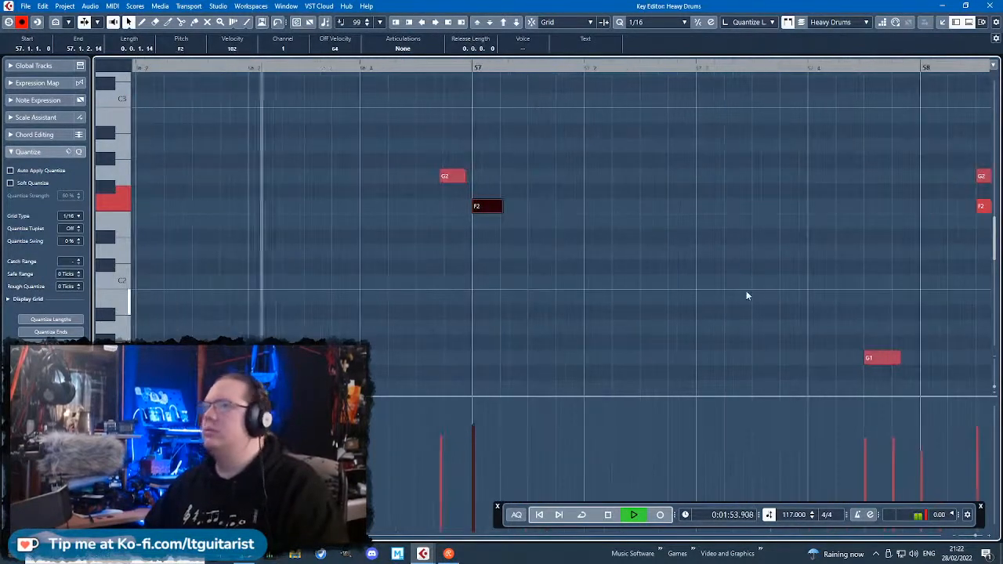
key(space)
drag(449, 177, 425, 179)
key(space)
scroll(575, 320, down, 3)
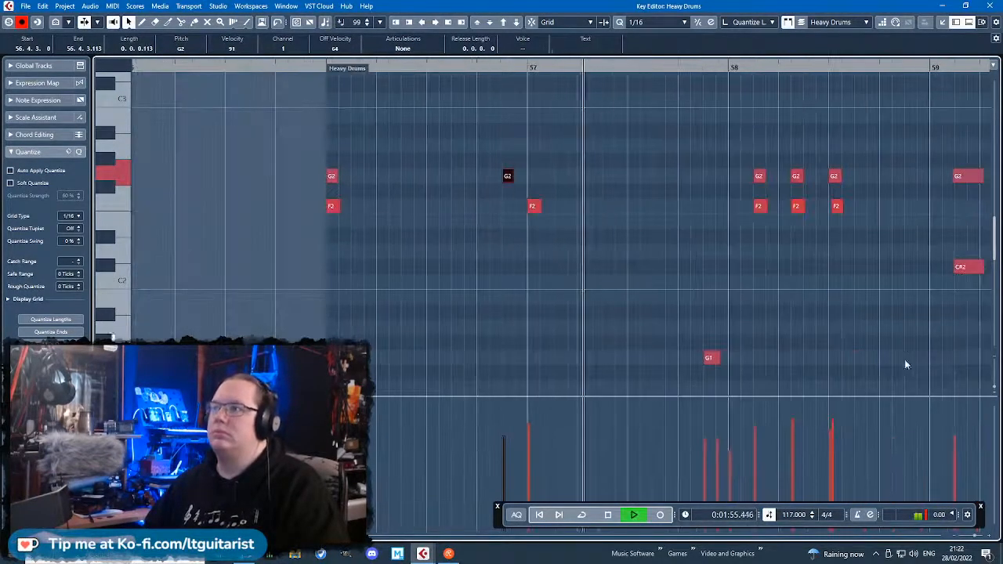
Delete the existing G2, F2 and C#2 Heavy Drums notes in bar 59.
click(905, 360)
scroll(909, 313, down, 3)
scroll(870, 290, right, 1)
scroll(783, 315, right, 8)
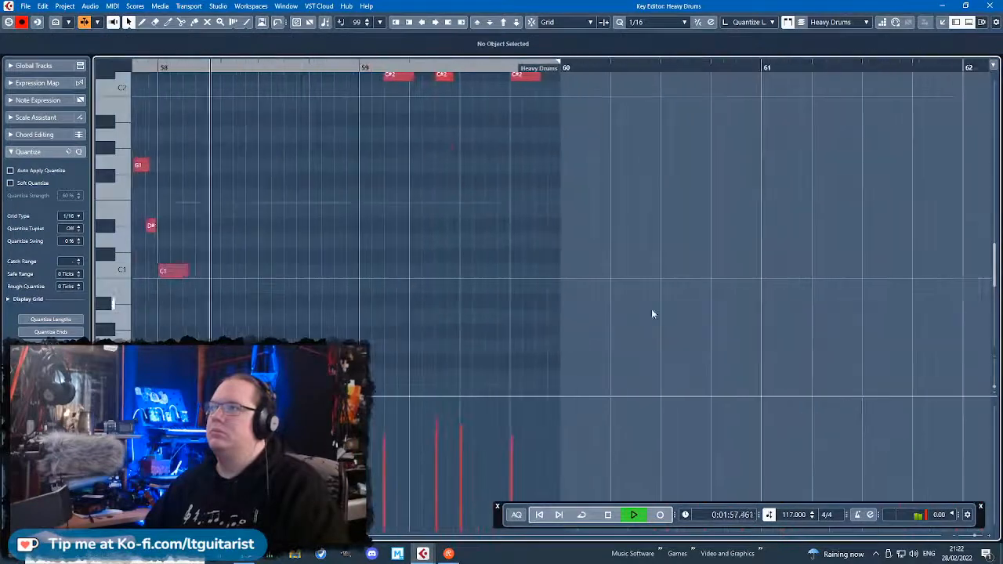
scroll(619, 315, up, 3)
scroll(289, 283, up, 3)
scroll(288, 284, down, 3)
drag(660, 353, 385, 57)
key(Delete)
Copy the G1, D#1 and C1 fill and the three G2 and F2 hits around bar 58 one bar later to bar 59.
scroll(475, 159, left, 1)
drag(493, 159, 196, 408)
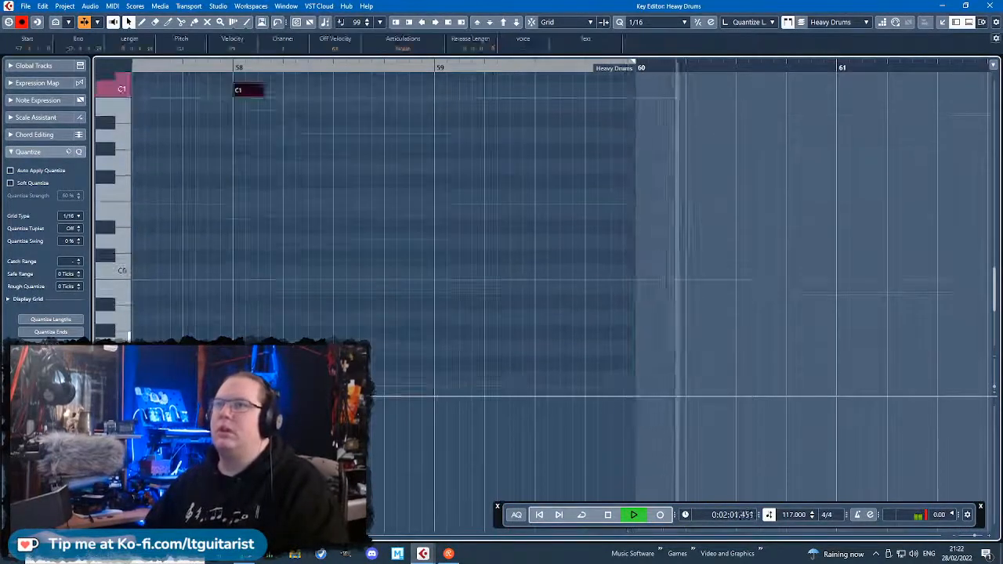
scroll(243, 314, up, 3)
drag(540, 86, 342, 319)
drag(425, 285, 510, 284)
click(353, 314)
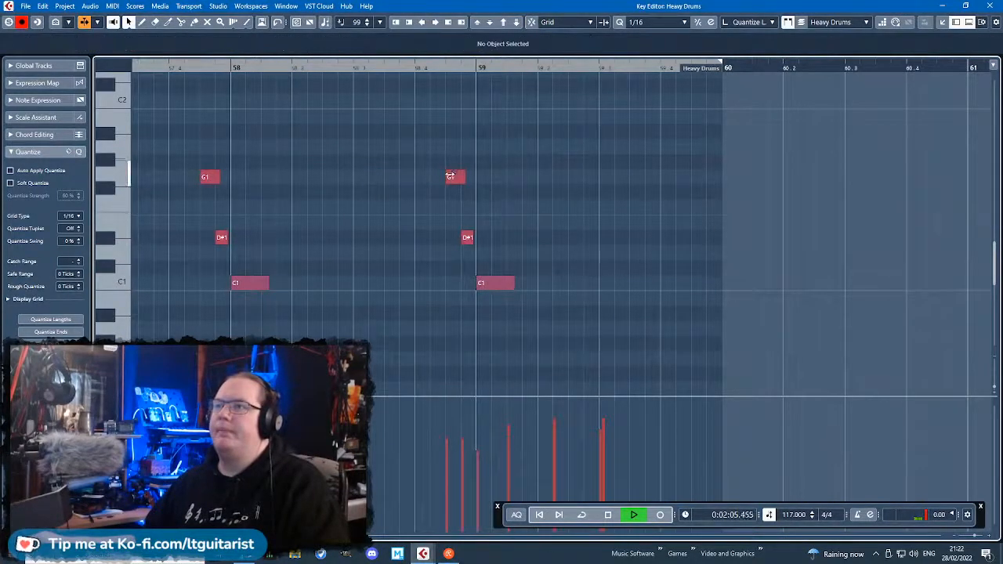
Extend the start of the G1 note before bar 59 to 58.4.2.101 and raise its velocity to 100.
drag(449, 176, 445, 177)
drag(453, 424, 459, 415)
scroll(544, 374, up, 1)
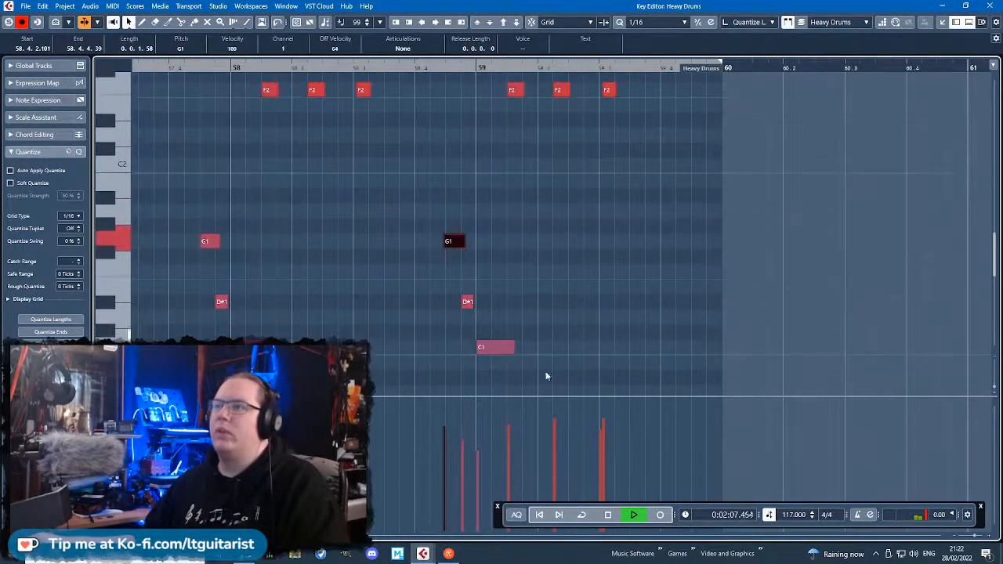
scroll(519, 343, up, 3)
ctrl+scroll(560, 298, up, 2)
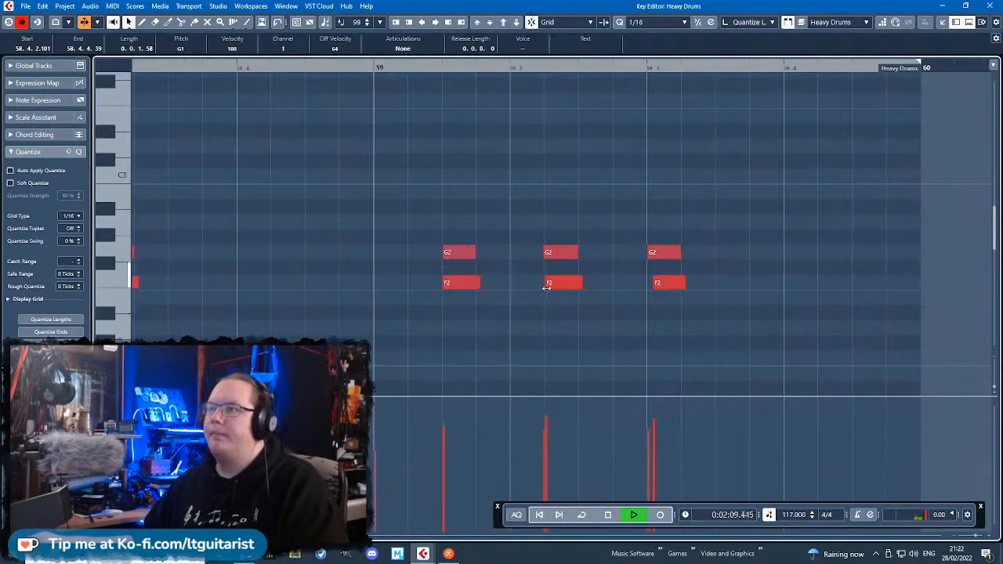
Trim the first bar 59 G2 note's start to 59.1.3.13 and set the third F2 note's start to 59.3.1.7.
click(548, 284)
drag(446, 253, 450, 253)
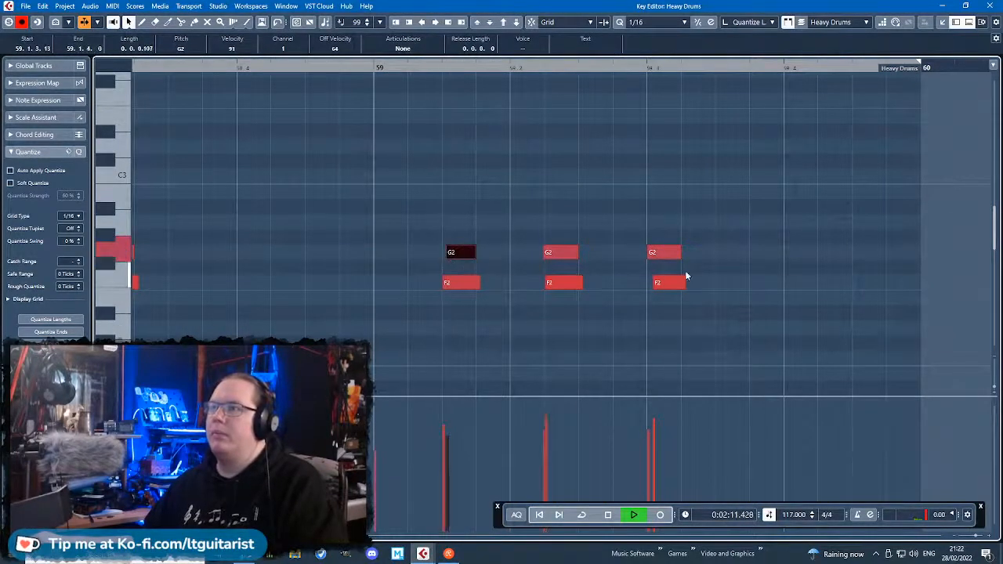
drag(648, 252, 652, 283)
ctrl+scroll(633, 361, down, 2)
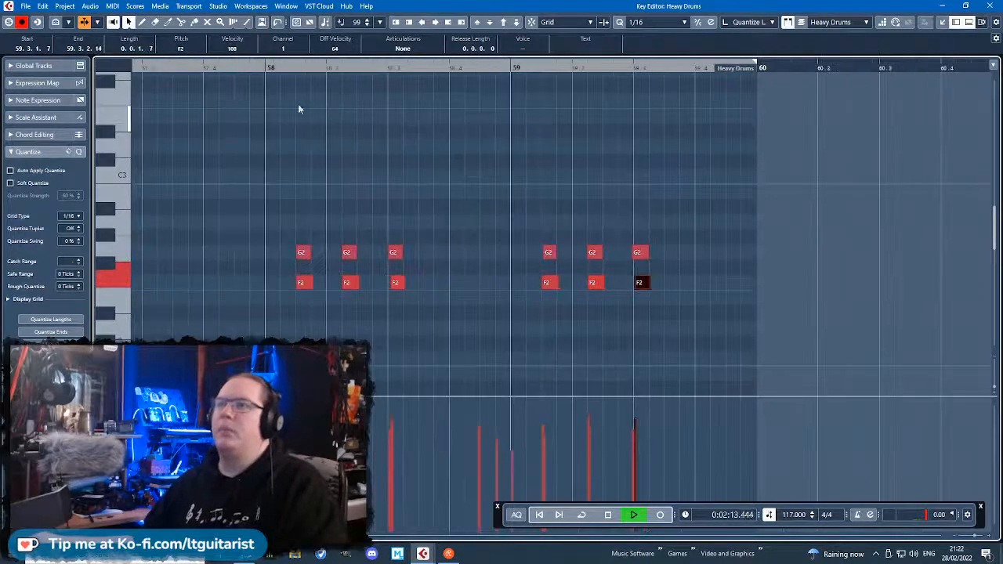
Start the F2 slightly earlier and the G2 slightly later in the hit around beat 3 of bar 58, and play the result.
click(235, 75)
click(225, 67)
ctrl+scroll(455, 290, up, 2)
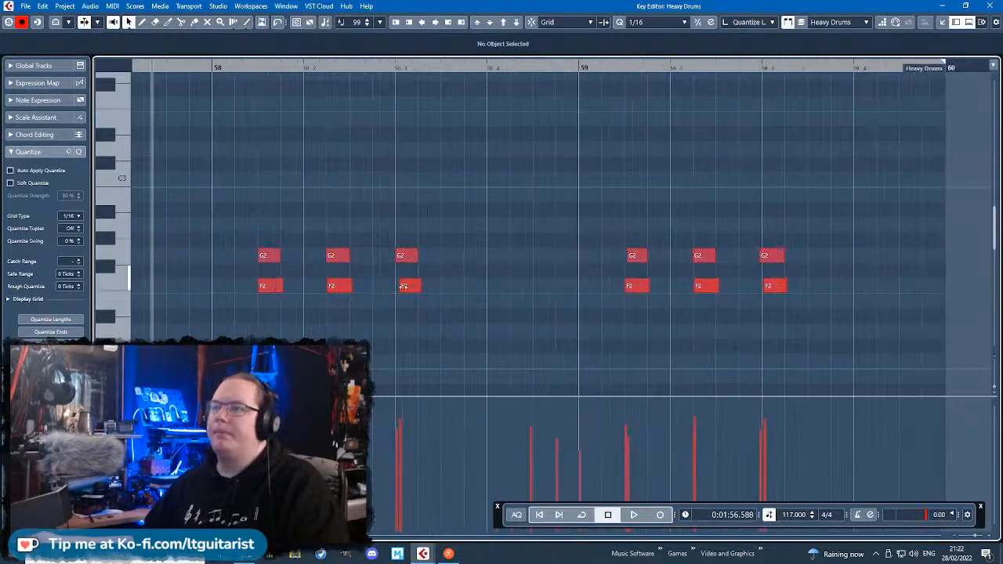
drag(403, 287, 401, 257)
key(space)
click(372, 205)
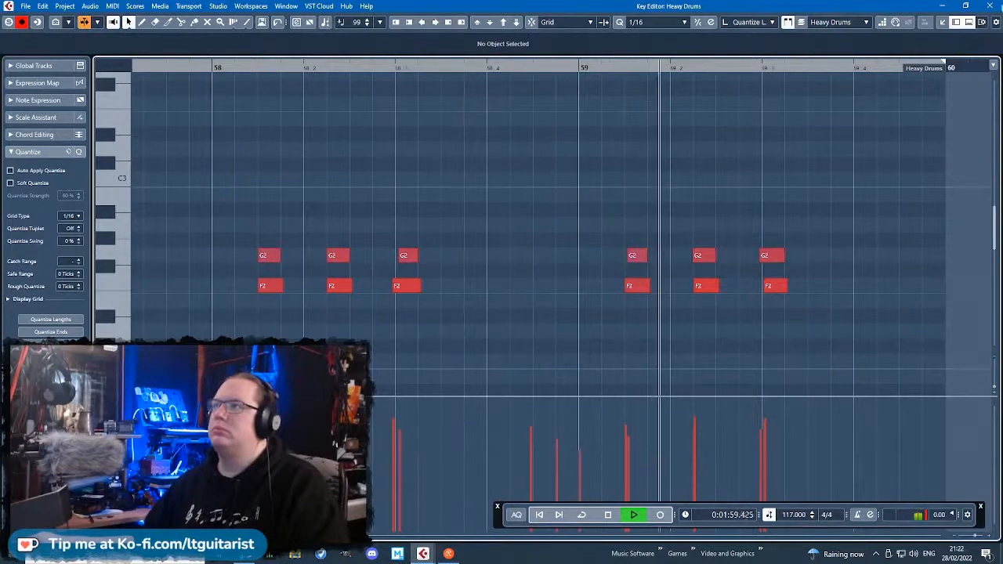
Close the editor, check the end of the arrangement and reopen the Heavy Drums part starting at bar 56.
click(999, 6)
click(474, 321)
ctrl+scroll(483, 235, up, 3)
key(space)
double_click(424, 191)
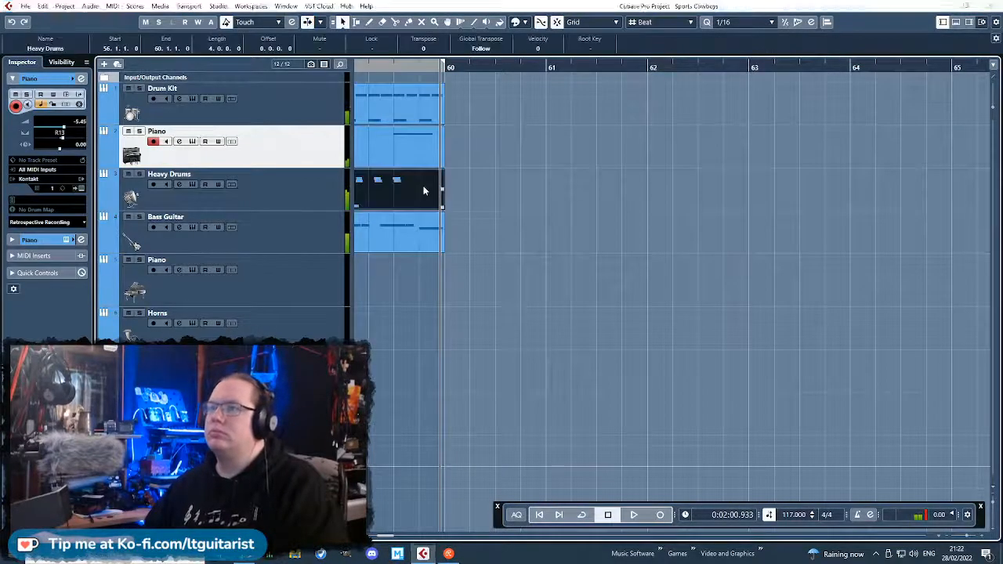
Add an F#1 note at 59.3.4.117 with length 0.0.2.38 and velocity 99, and play it back.
click(546, 67)
key(space)
scroll(756, 250, down, 4)
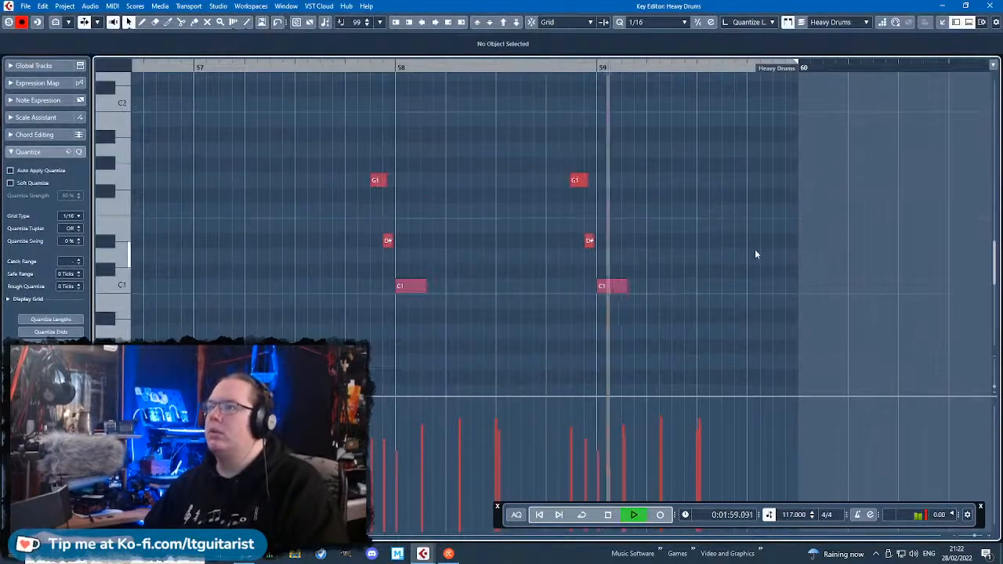
scroll(756, 254, up, 4)
ctrl+scroll(766, 283, up, 2)
scroll(764, 283, down, 4)
key(space)
double_click(740, 193)
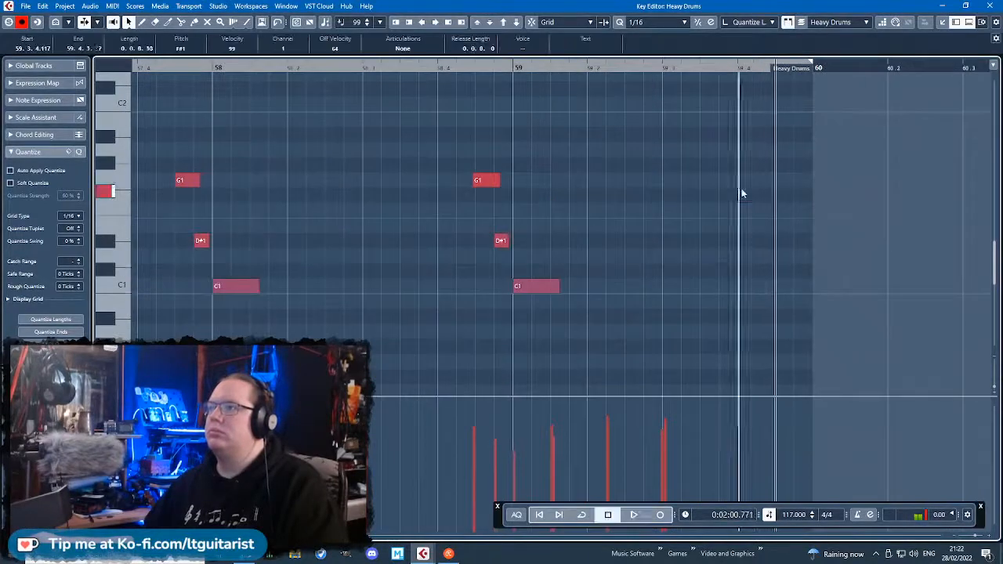
double_click(742, 192)
click(438, 69)
key(space)
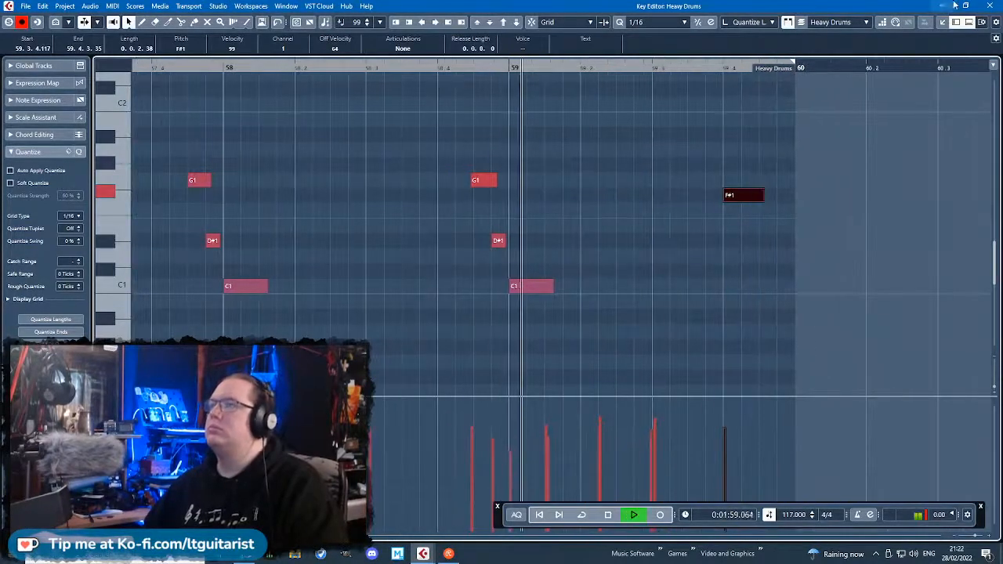
Close the editor and listen to the arrangement from about bar 51 while viewing all parts from bar 20.
click(989, 5)
ctrl+scroll(541, 352, down, 3)
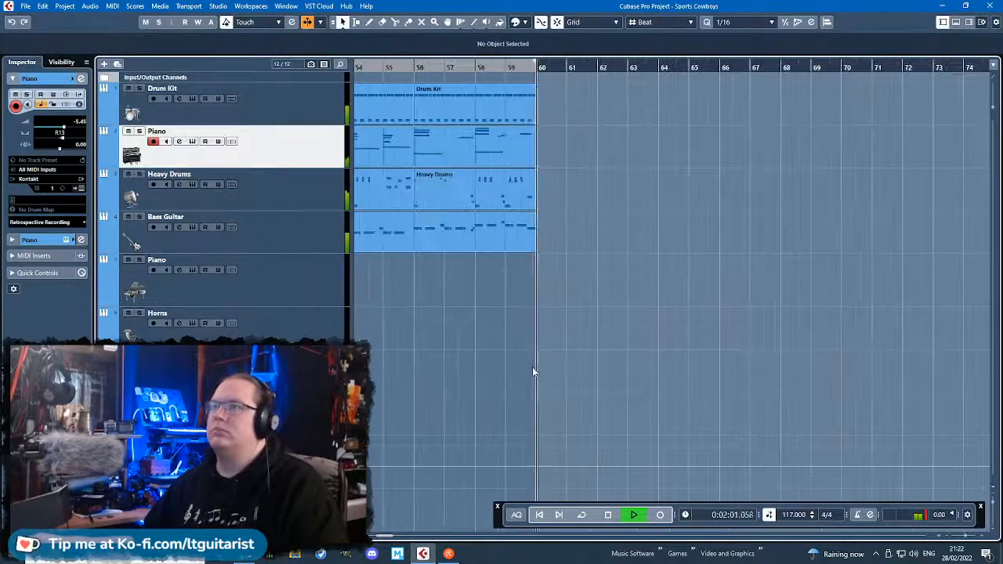
scroll(470, 356, left, 3)
key(space)
click(547, 70)
key(space)
ctrl+scroll(530, 313, down, 2)
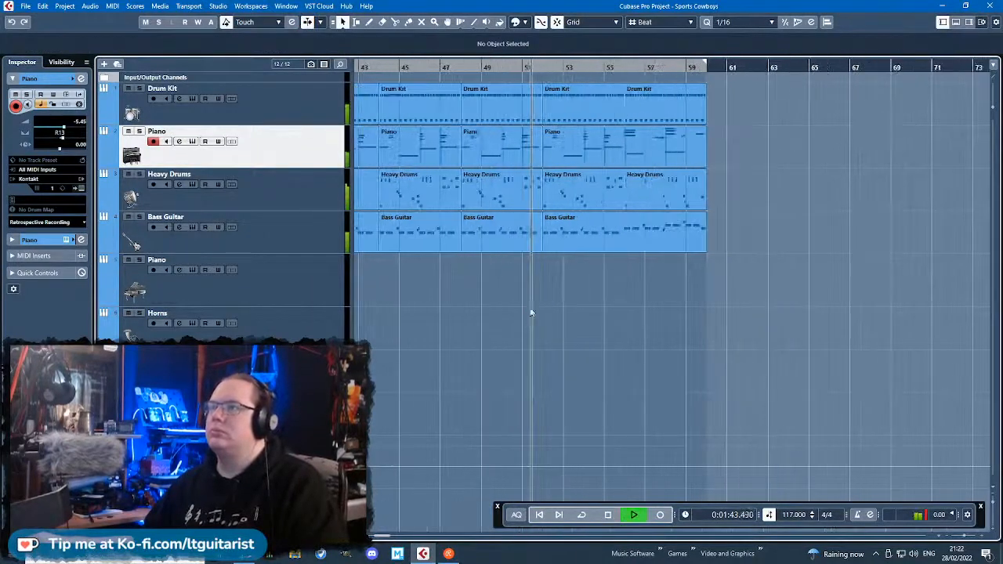
ctrl+scroll(713, 293, up, 2)
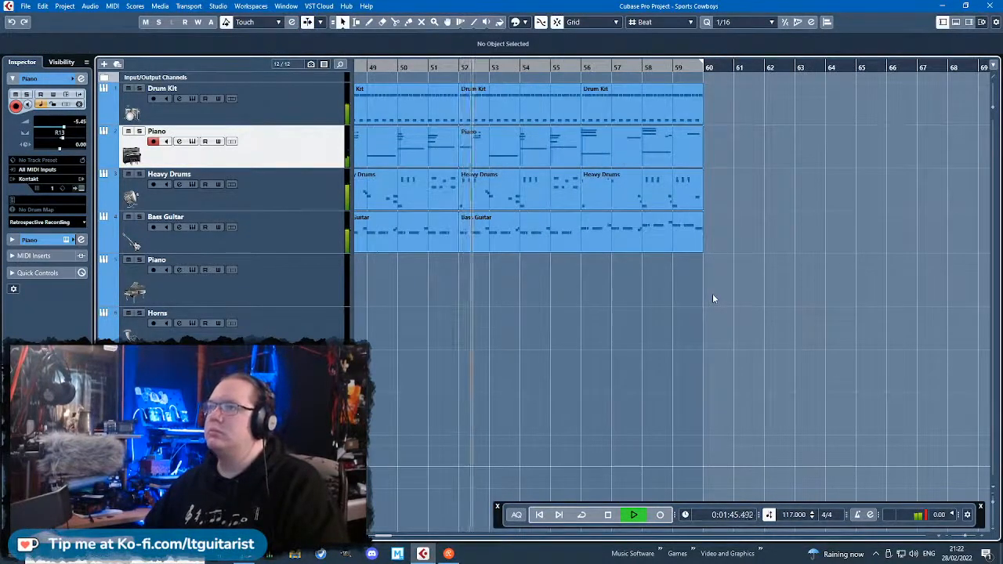
ctrl+scroll(589, 347, down, 4)
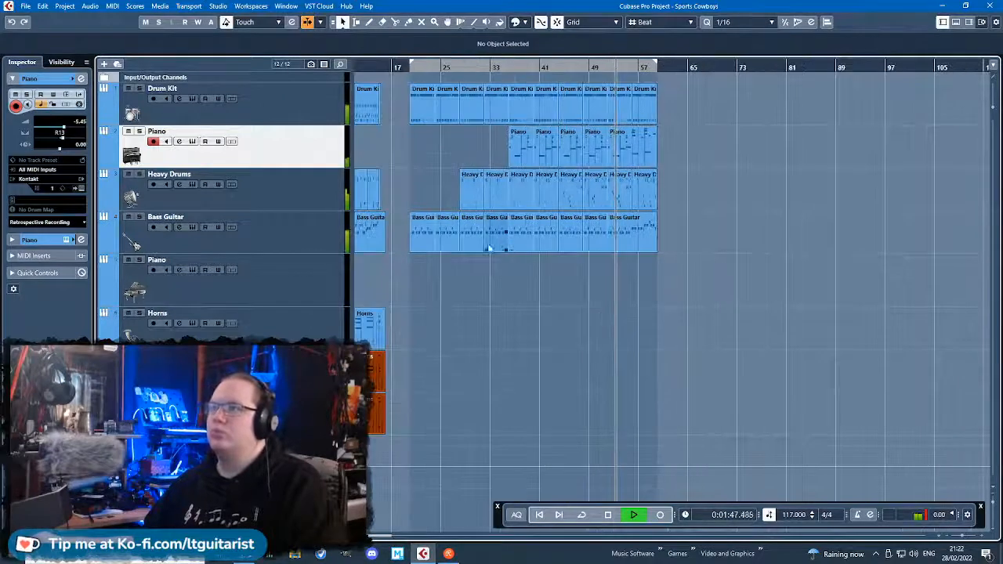
ctrl+scroll(451, 235, up, 2)
ctrl+scroll(451, 234, down, 1)
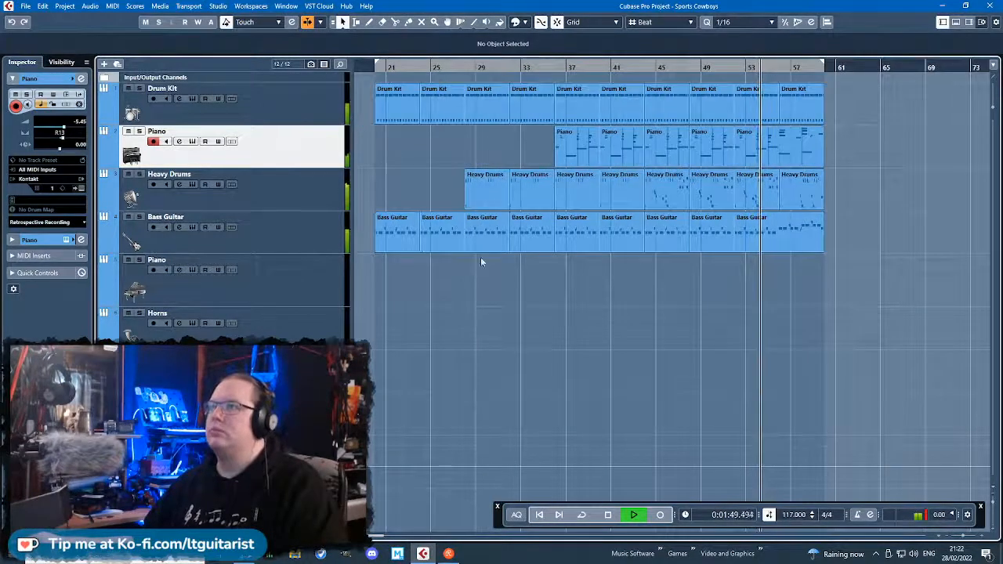
Copy the Drum Kit and Bass Guitar parts of bars 20 to 28 to bars 60 to 68.
drag(441, 299, 370, 95)
key(ctrl+d)
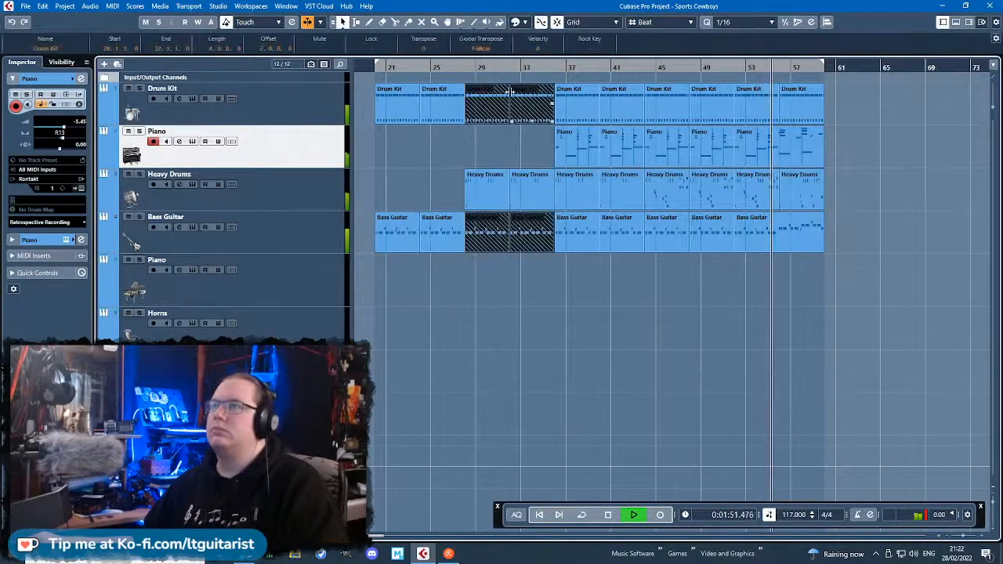
drag(493, 115, 852, 117)
ctrl+scroll(854, 157, up, 3)
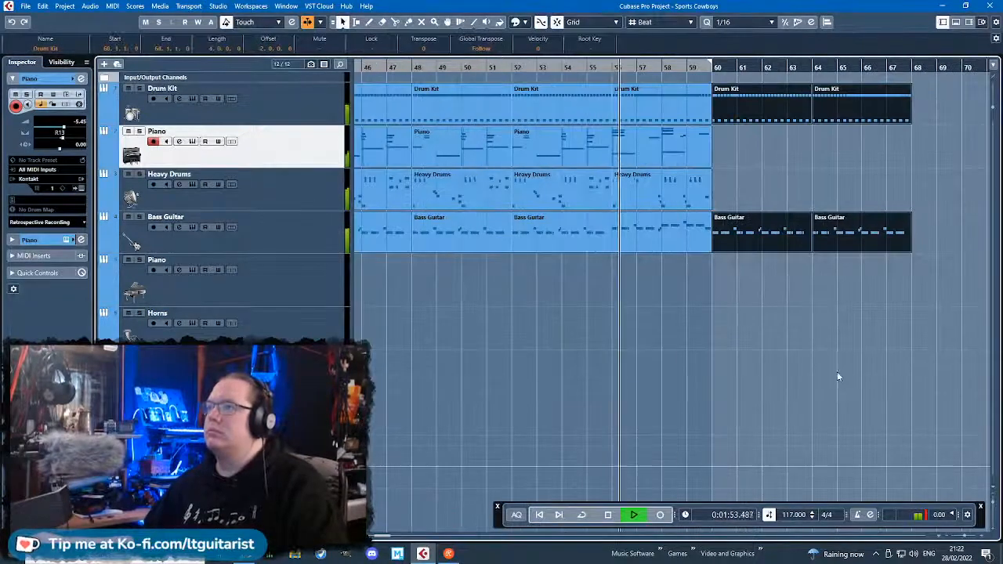
Duplicate the last Heavy Drums part to bar 60, split it in the middle of bar 60 and delete the remainder.
click(700, 270)
click(694, 190)
key(ctrl+d)
ctrl+scroll(773, 219, up, 1)
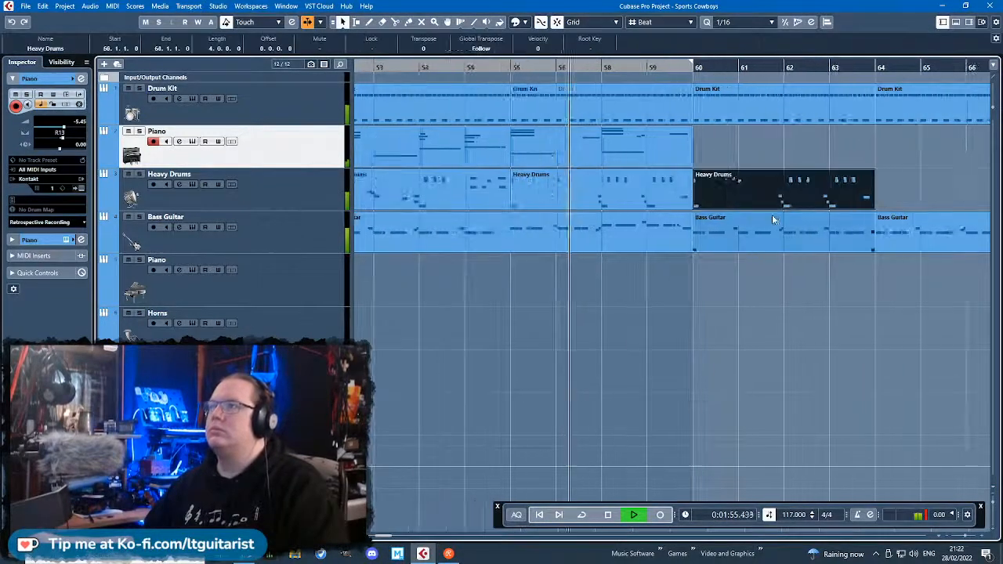
alt+click(717, 195)
key(Delete)
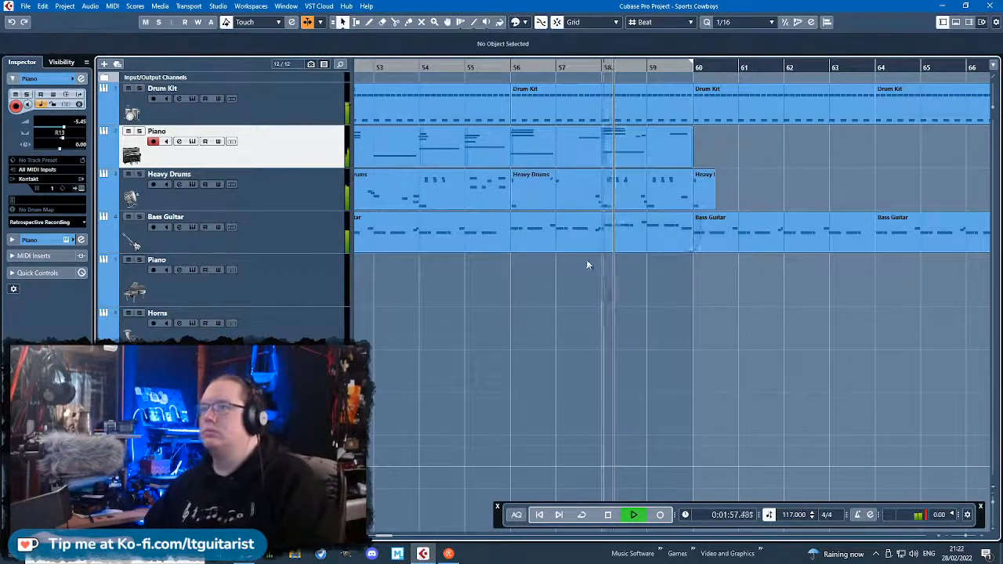
Copy an earlier four-bar Piano part to bar 70, split it at 70.3 and delete the section after the split.
ctrl+scroll(586, 259, down, 3)
drag(406, 162, 682, 153)
scroll(660, 191, up, 2)
ctrl+scroll(662, 191, up, 1)
alt+click(558, 158)
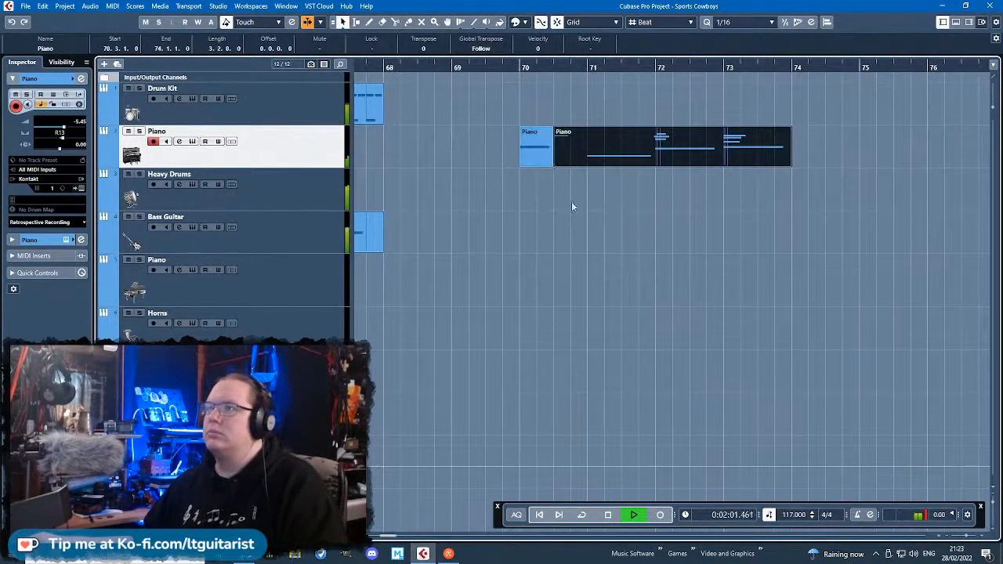
key(Delete)
Move the half-bar Piano part from bar 70 to bar 60 and time-stretch it to a length of three bars.
ctrl+scroll(549, 173, up, 2)
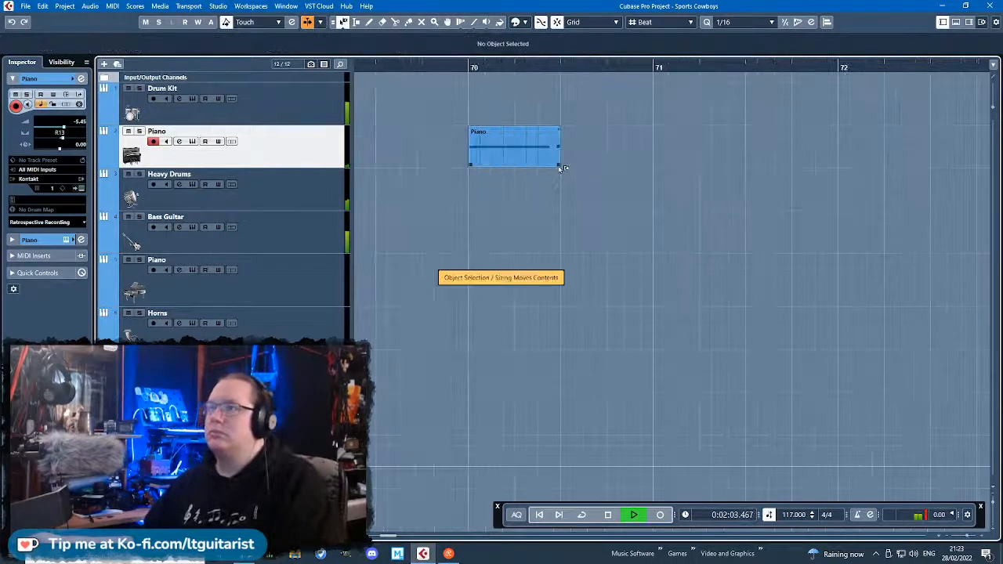
key(1)
drag(559, 167, 652, 166)
ctrl+scroll(541, 235, down, 4)
key(1)
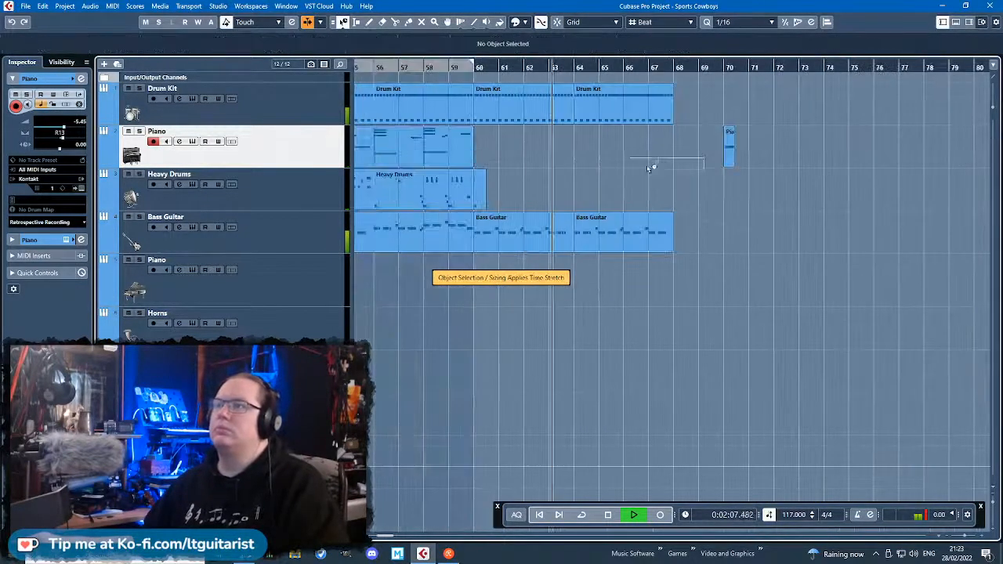
drag(730, 157, 677, 175)
scroll(493, 154, up, 3)
key(1)
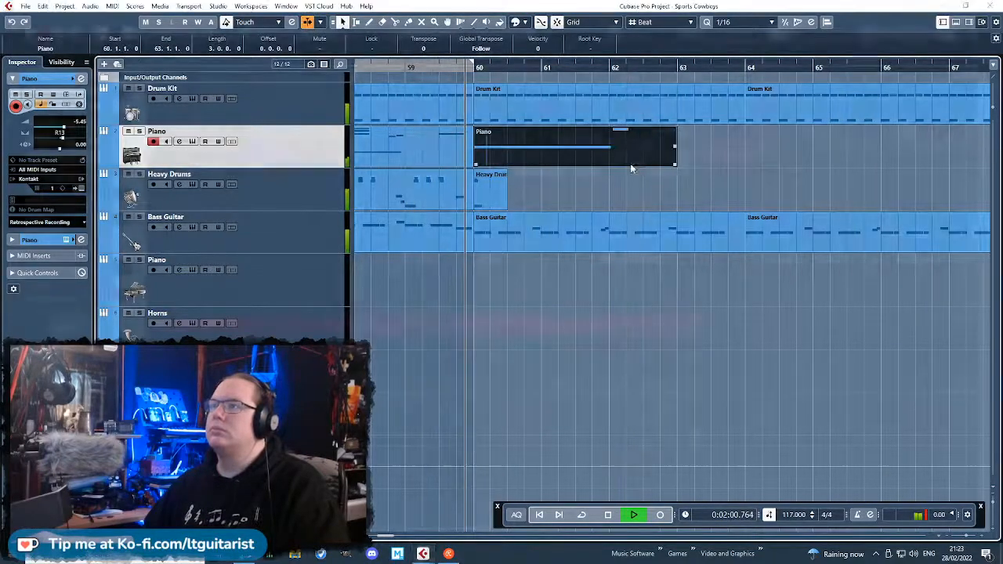
Delete the stray short note at bar 62 from the stretched Piano part and return to the arrangement.
double_click(629, 163)
key(Delete)
key(Return)
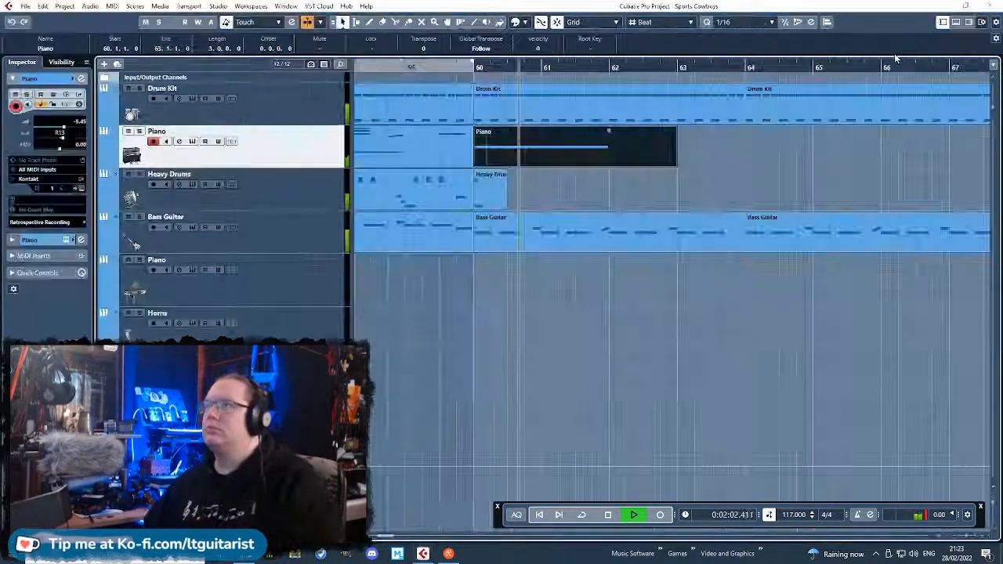
click(647, 185)
Play the transition into bar 60 from shortly before it and extend the locator range's end to bar 68.
click(392, 67)
scroll(524, 306, down, 4)
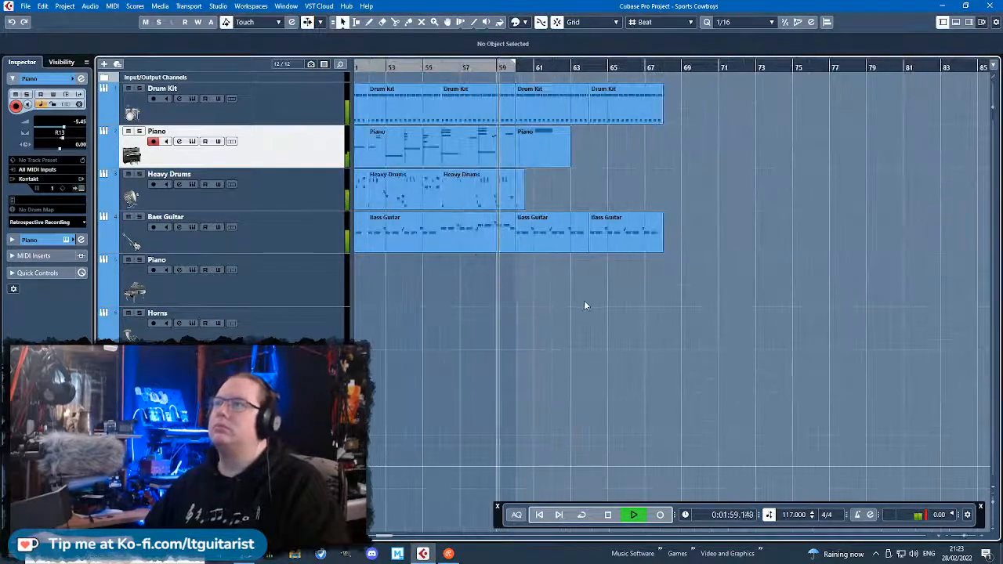
drag(516, 63, 664, 118)
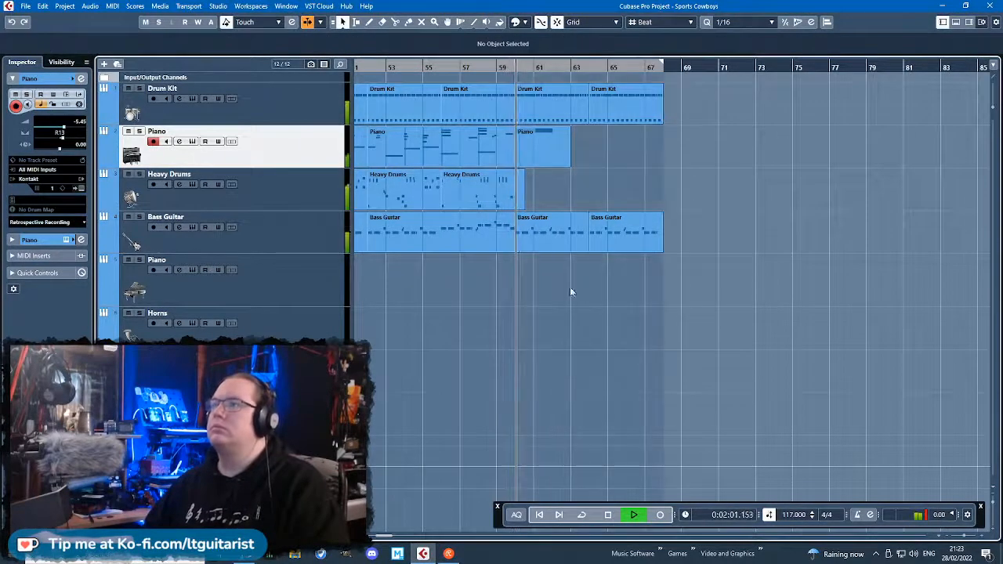
scroll(566, 290, up, 2)
scroll(668, 339, up, 2)
scroll(664, 337, down, 4)
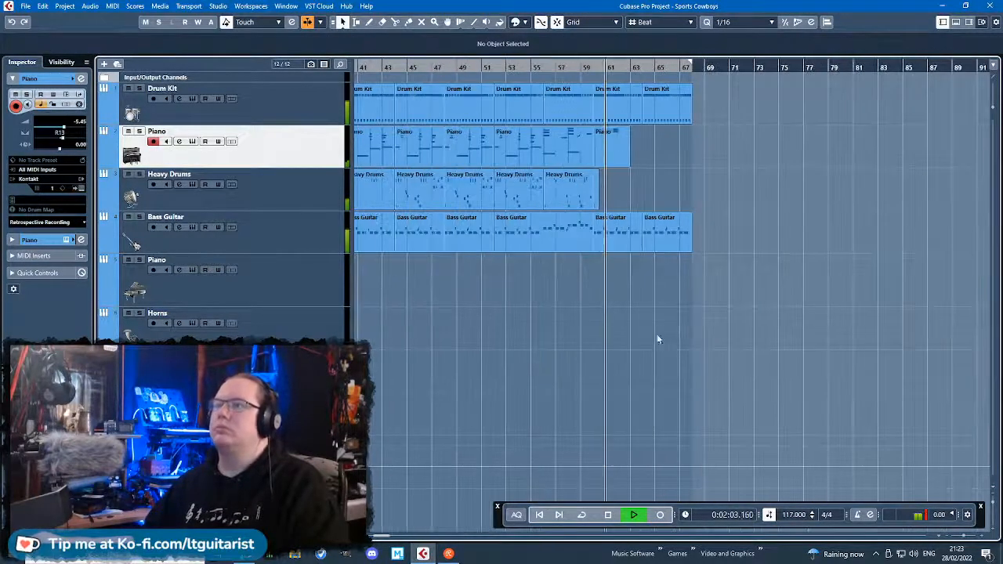
scroll(646, 329, down, 4)
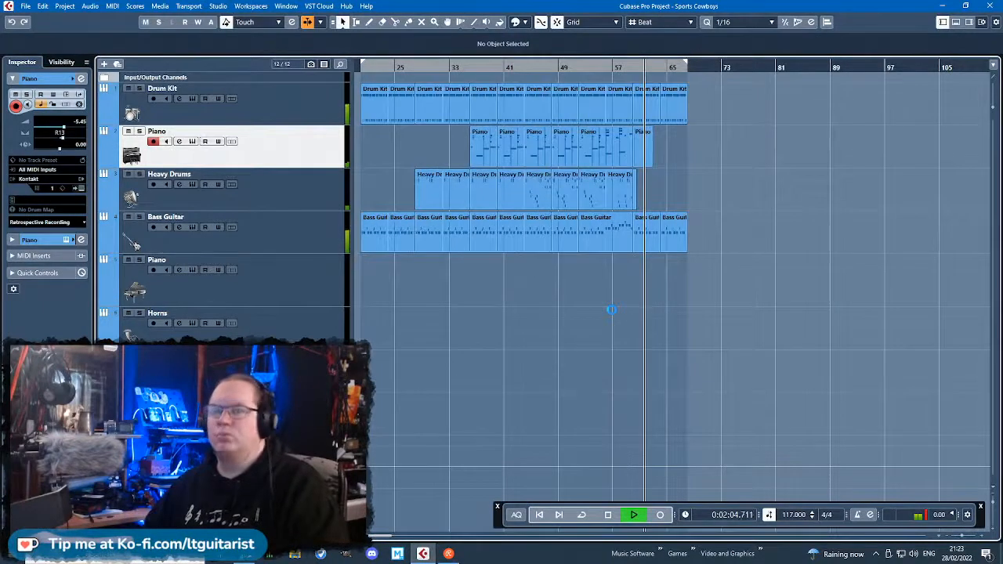
Restart playback from bar 20 and turn on cycling between bars 20 and 68.
key(space)
drag(627, 298, 626, 281)
scroll(626, 281, left, 1)
drag(405, 67, 405, 74)
key(space)
click(582, 515)
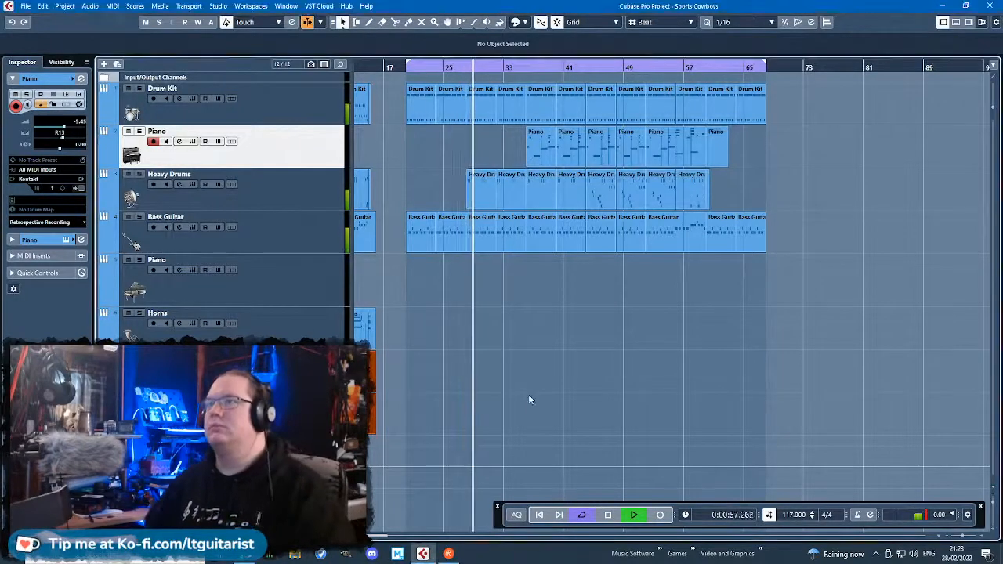
Glue the Heavy Drums parts at bars 28 and 32 into one eight-bar part.
scroll(509, 380, up, 3)
key(4)
click(422, 184)
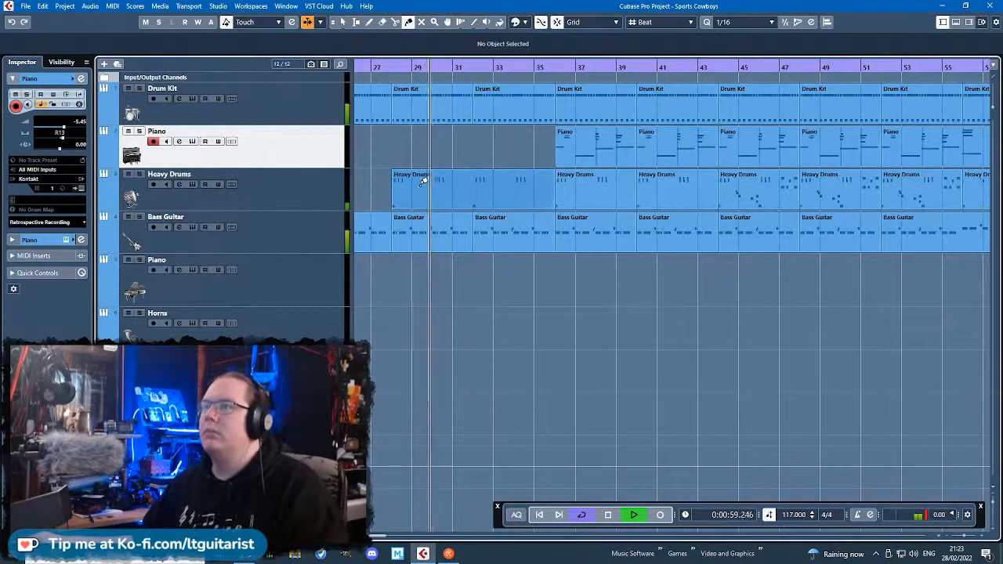
Delete the C1 note at bar 32 from the glued Heavy Drums part and close the editor.
double_click(424, 181)
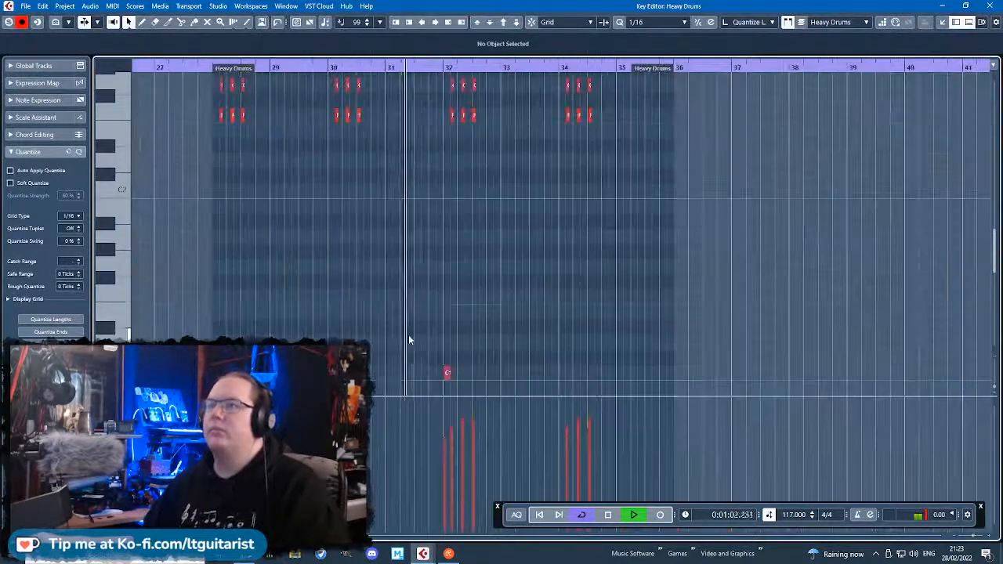
scroll(408, 340, down, 2)
drag(591, 352, 149, 141)
key(Delete)
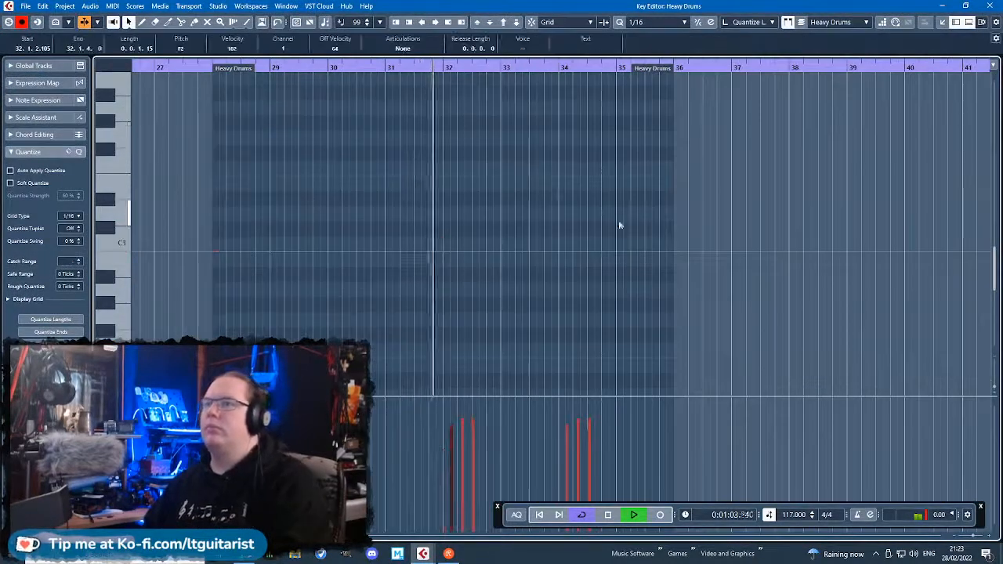
scroll(620, 224, up, 5)
click(991, 6)
Replace the Heavy Drums parts at bars 36 and 40 with a duplicate of the eight-bar part from bar 28.
click(617, 191)
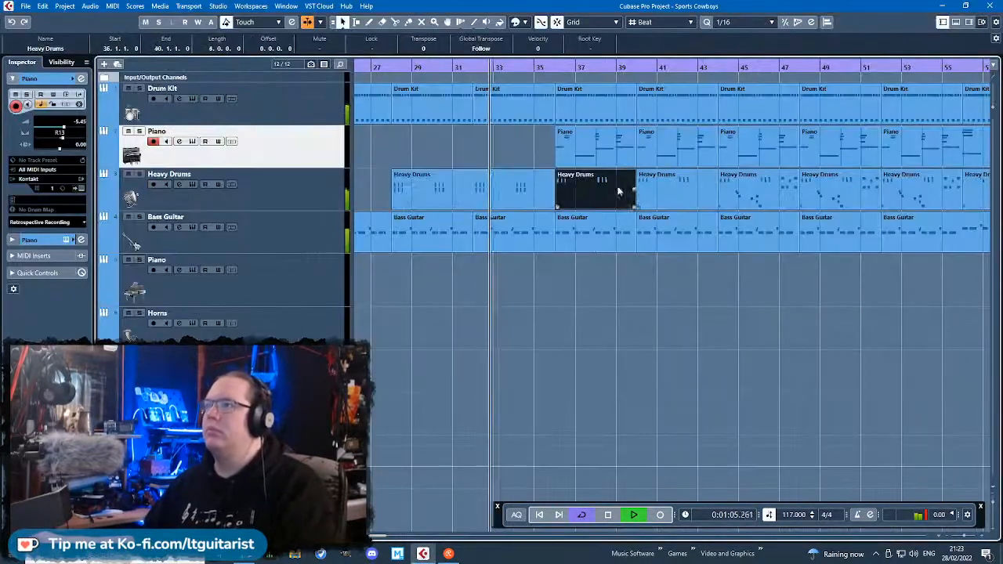
key(Delete)
key(Delete)
click(470, 206)
key(ctrl+d)
click(506, 430)
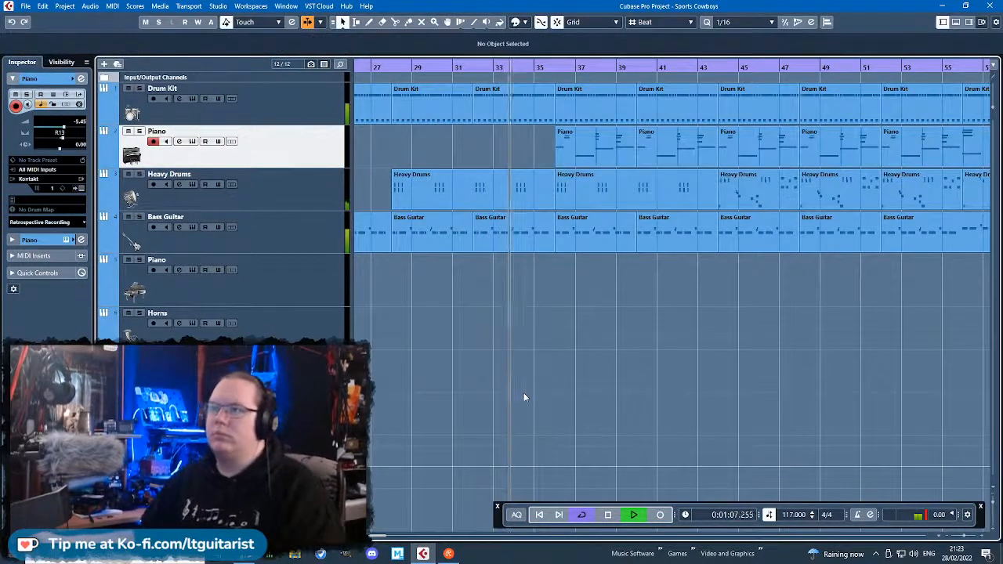
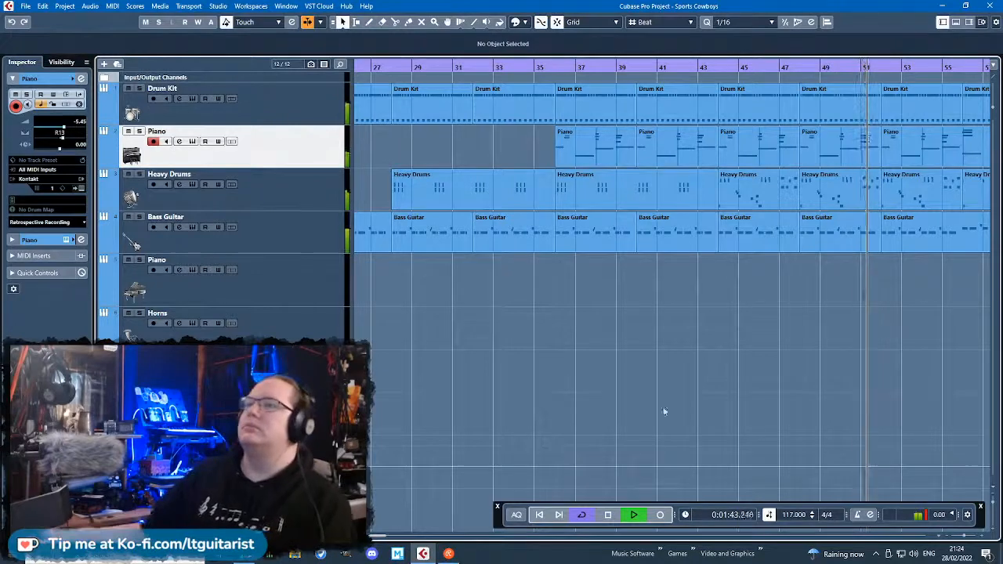
Insert the Frequency equalizer in the Stereo Out's first insert slot and load its Master Buss Even Keel preset.
scroll(663, 410, down, 3)
scroll(639, 357, down, 3)
scroll(639, 357, up, 3)
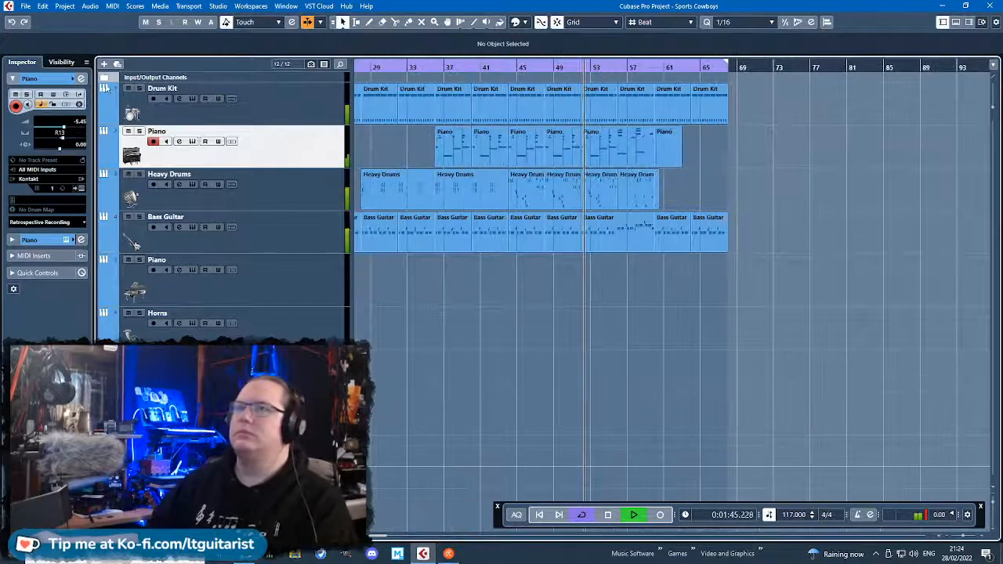
scroll(252, 121, up, 1)
click(252, 121)
click(43, 126)
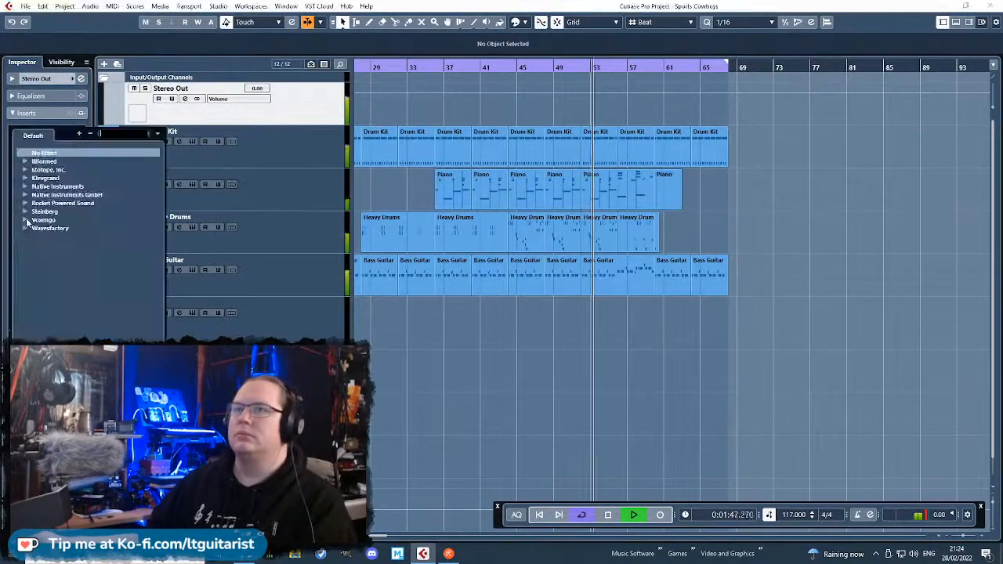
click(36, 263)
click(64, 279)
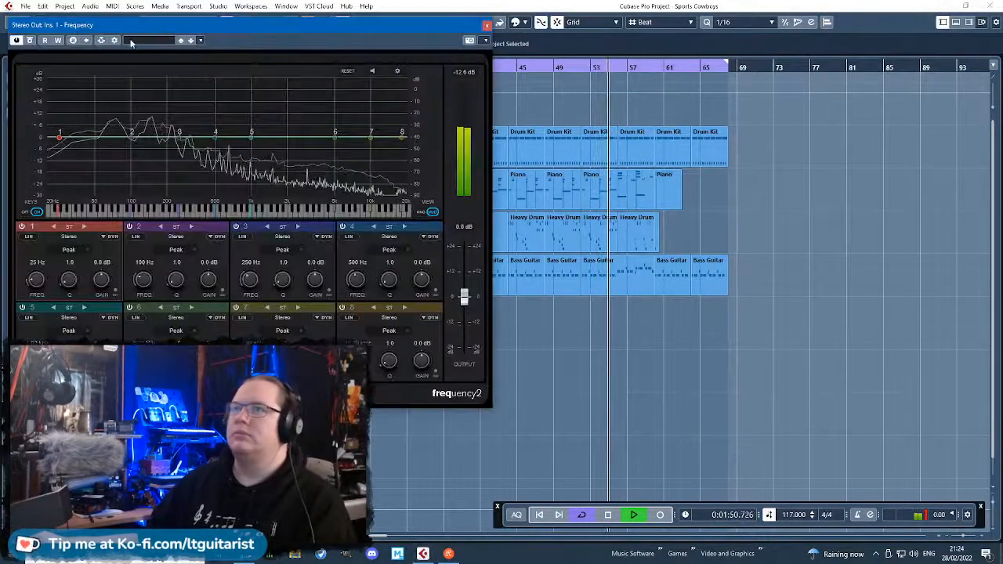
click(133, 41)
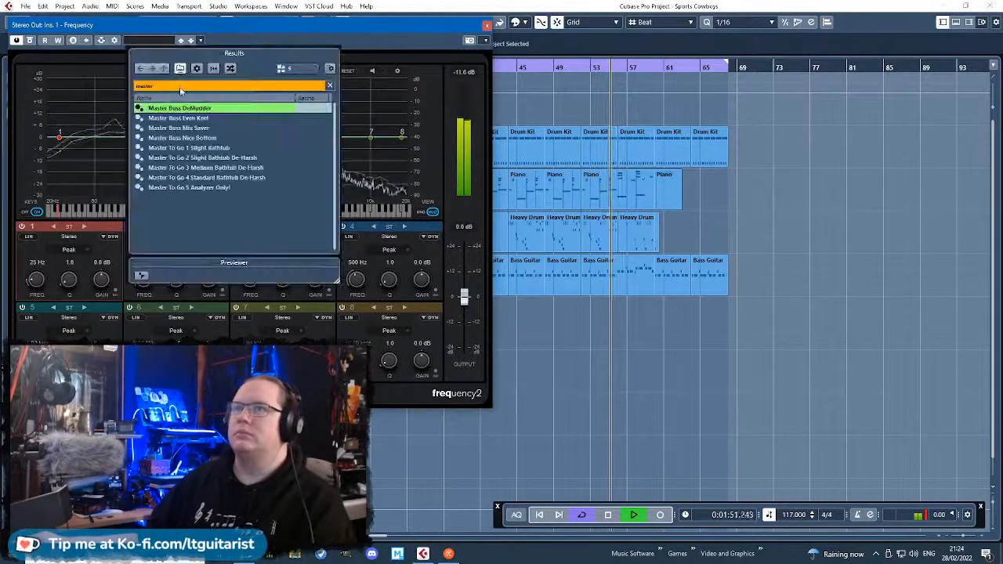
double_click(189, 117)
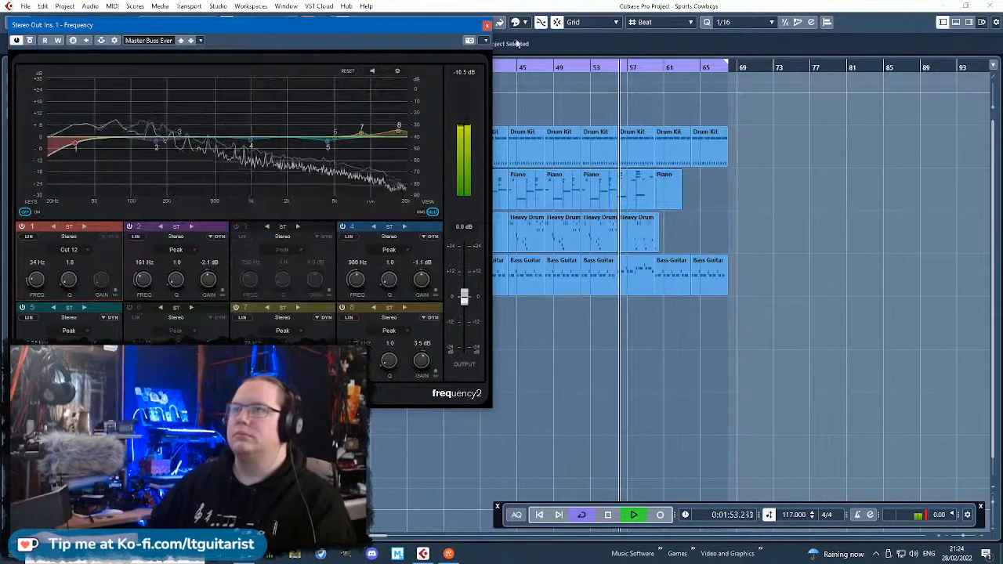
click(487, 25)
Insert Magneto II in the Stereo Out's second insert slot and load its Master - more Air preset.
click(47, 147)
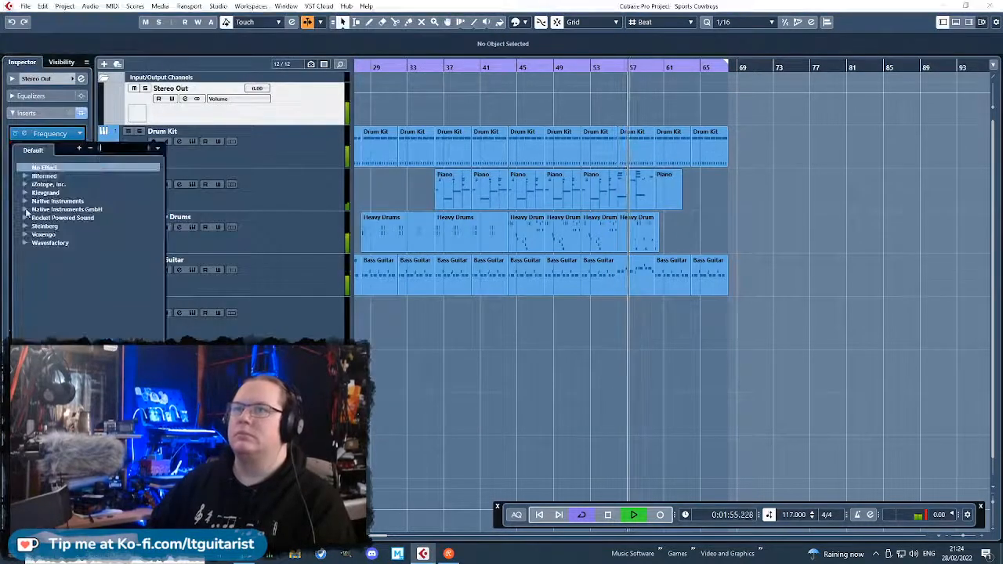
click(24, 226)
click(34, 260)
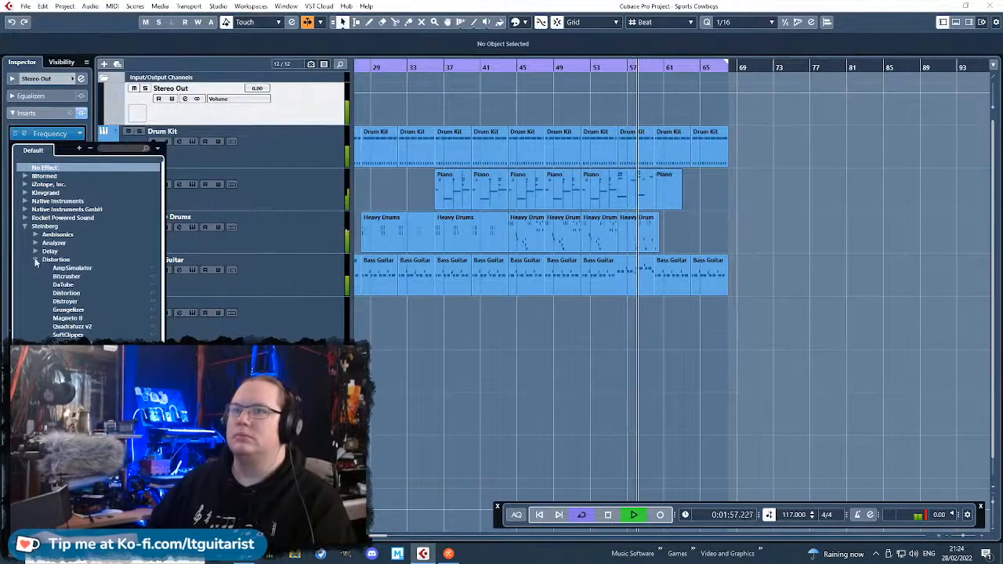
click(67, 318)
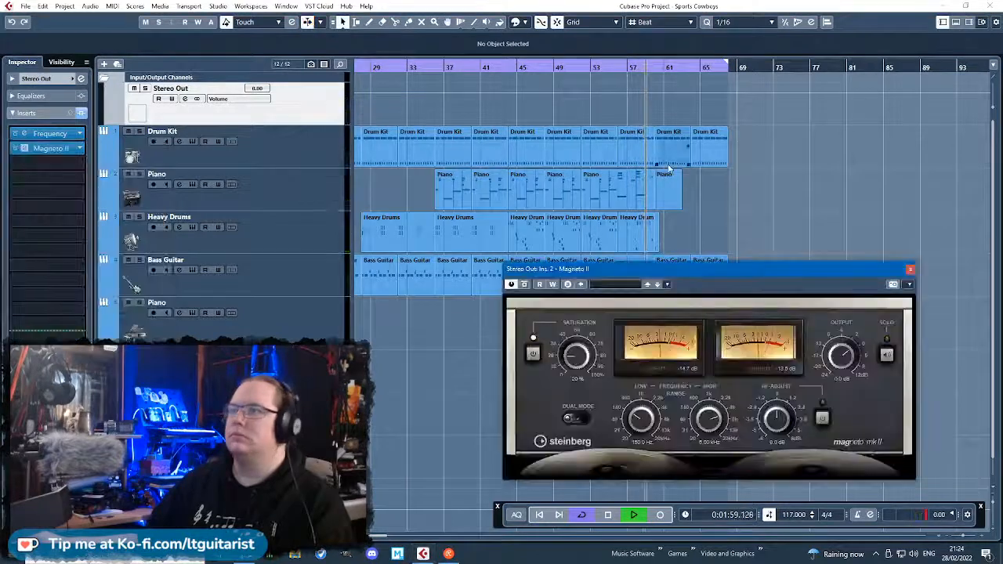
click(627, 284)
text(mas)
double_click(659, 353)
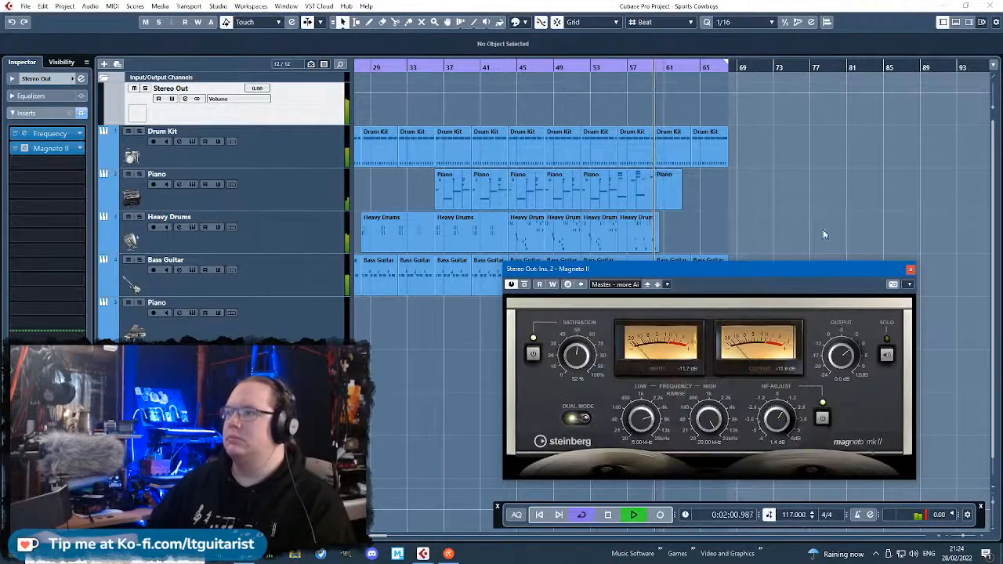
click(911, 270)
Insert Maximizer in the Stereo Out's third insert slot and load its Master Buss dynamics preset.
click(47, 163)
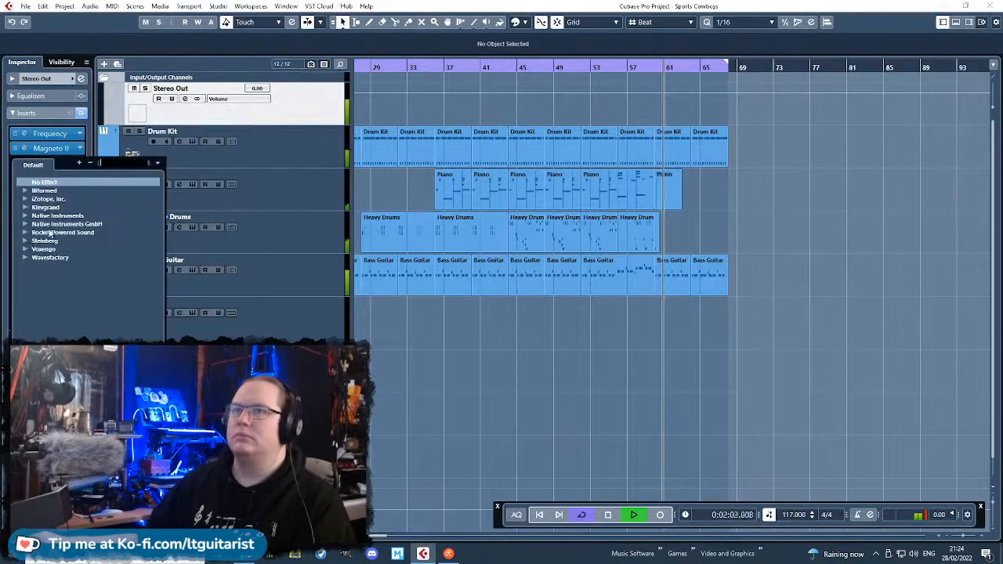
click(26, 242)
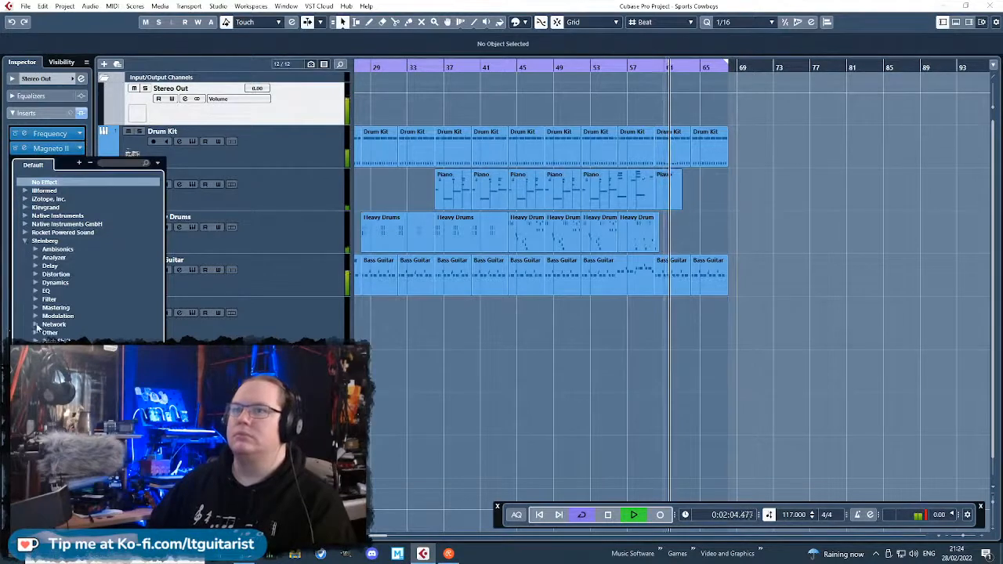
click(35, 283)
click(66, 350)
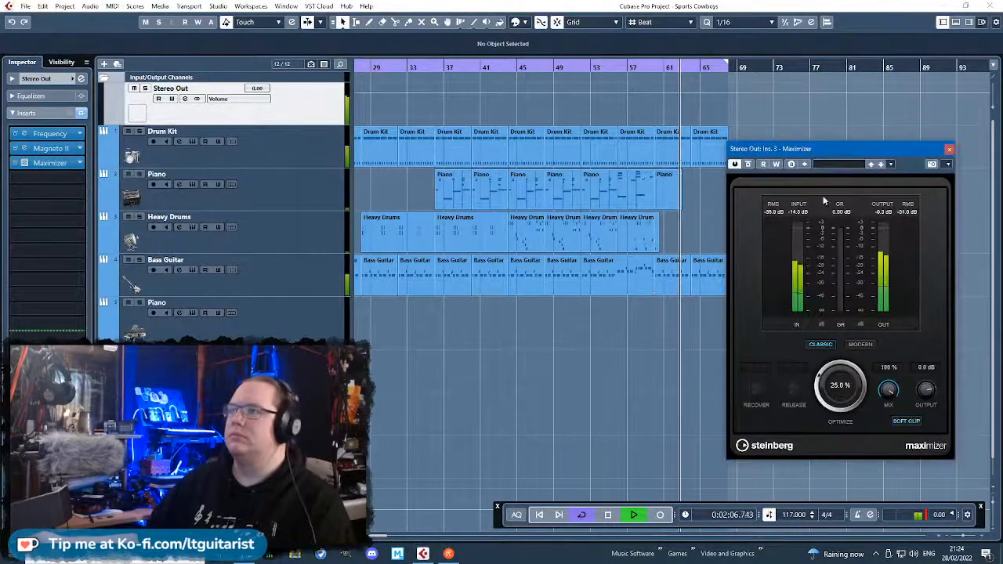
click(838, 164)
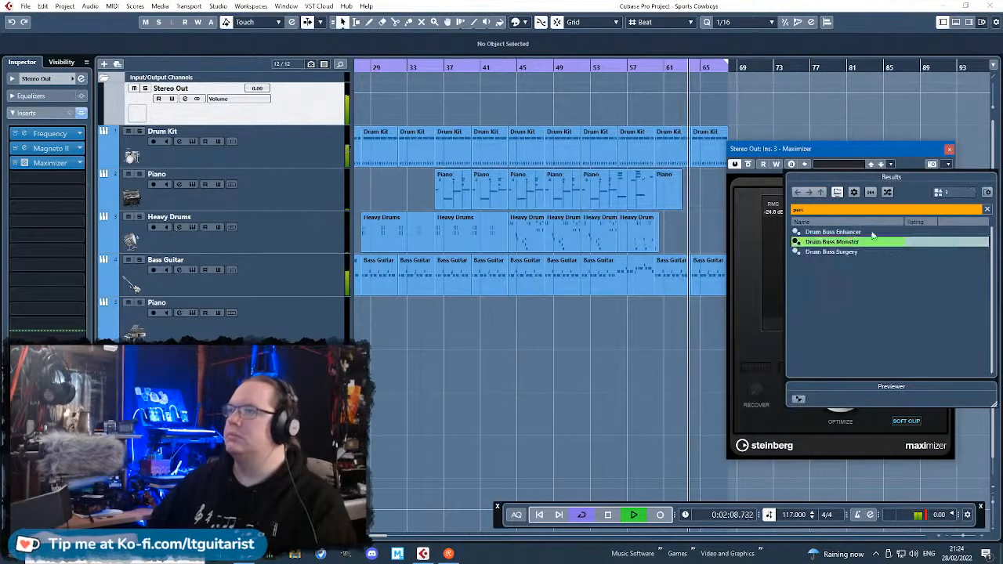
click(846, 210)
key(BackSpace)
text(mas)
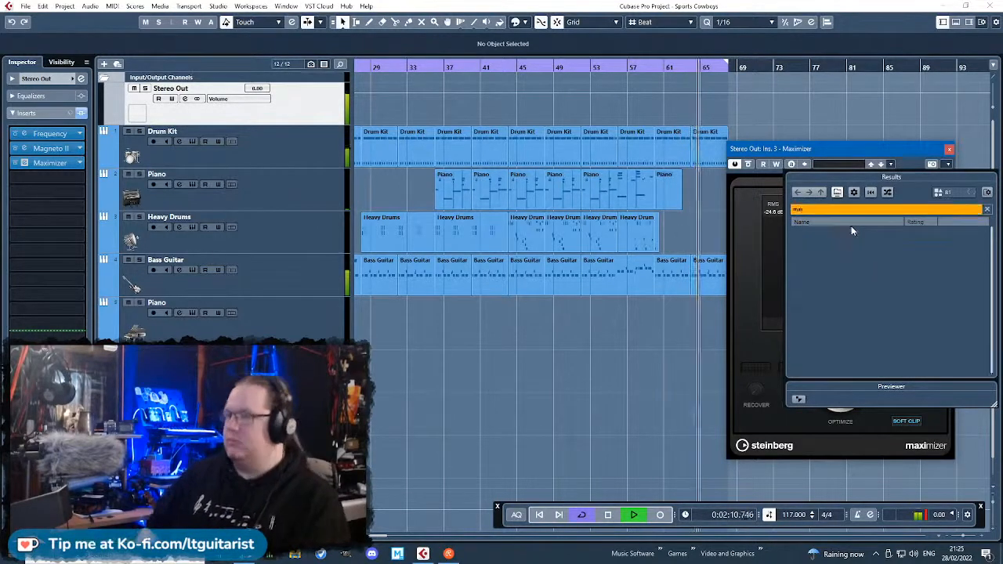
double_click(863, 248)
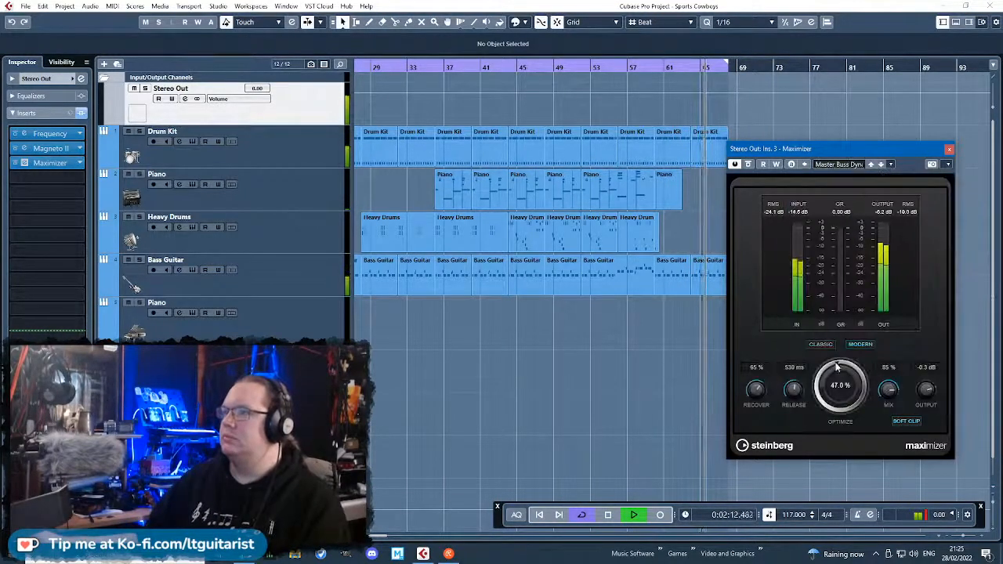
Set the Maximizer's Optimize to 32.5 %, Mix to 60 % and Output to -2 dB, and close the plug-in.
drag(890, 396, 927, 371)
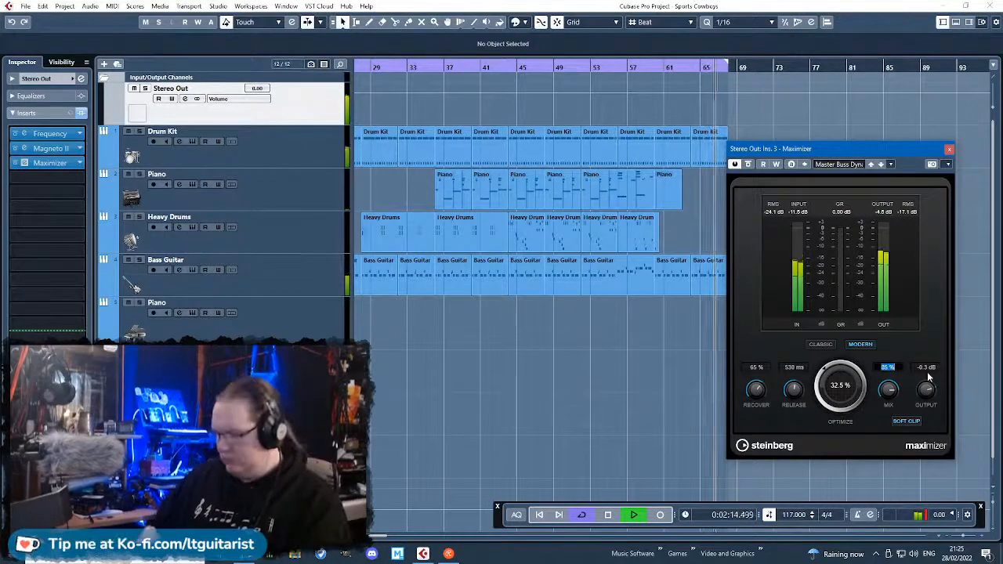
double_click(928, 371)
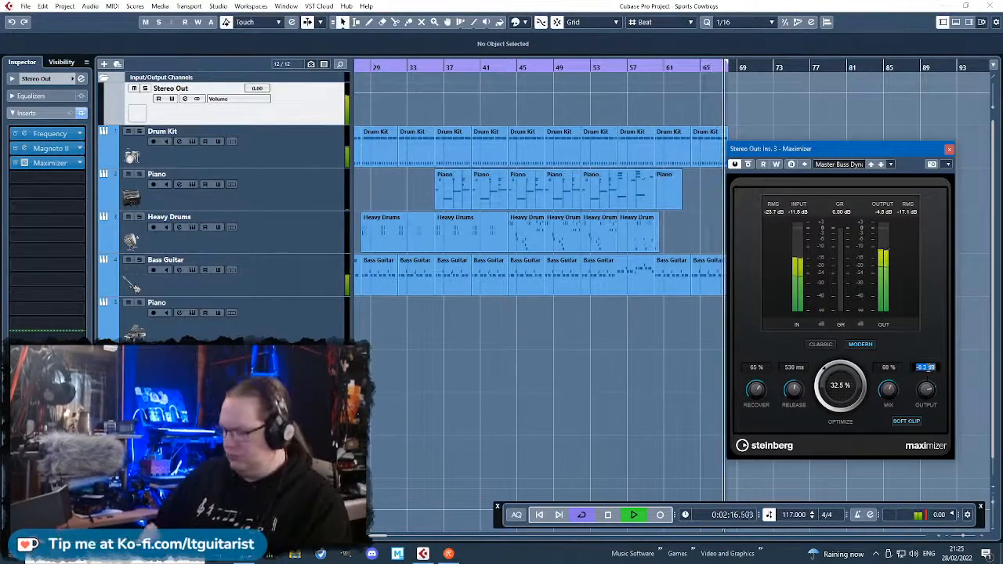
text(-2)
key(Return)
click(949, 148)
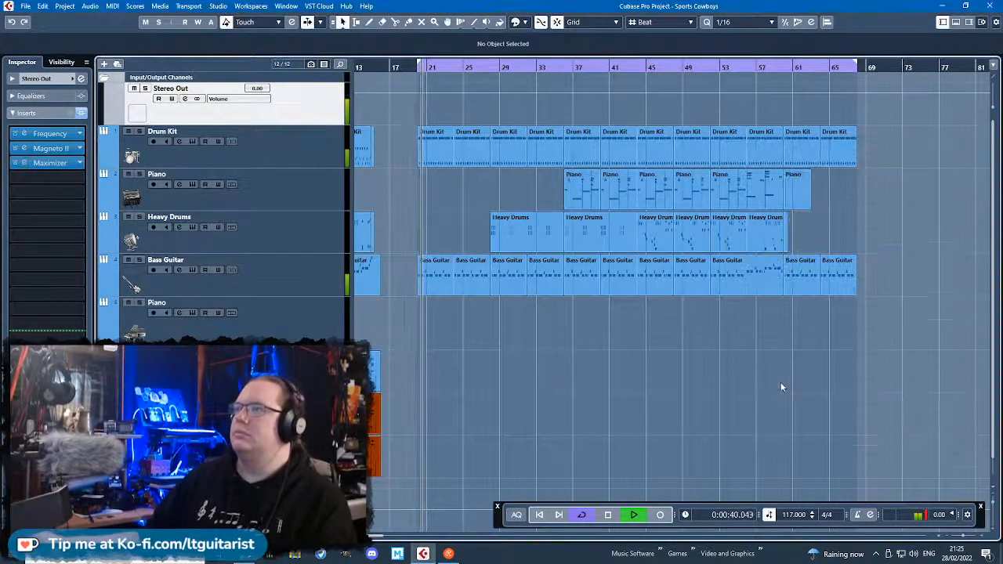
Insert VintageCompressor as the Bass Guitar track's first audio insert and load its Rock Drums preset.
click(320, 291)
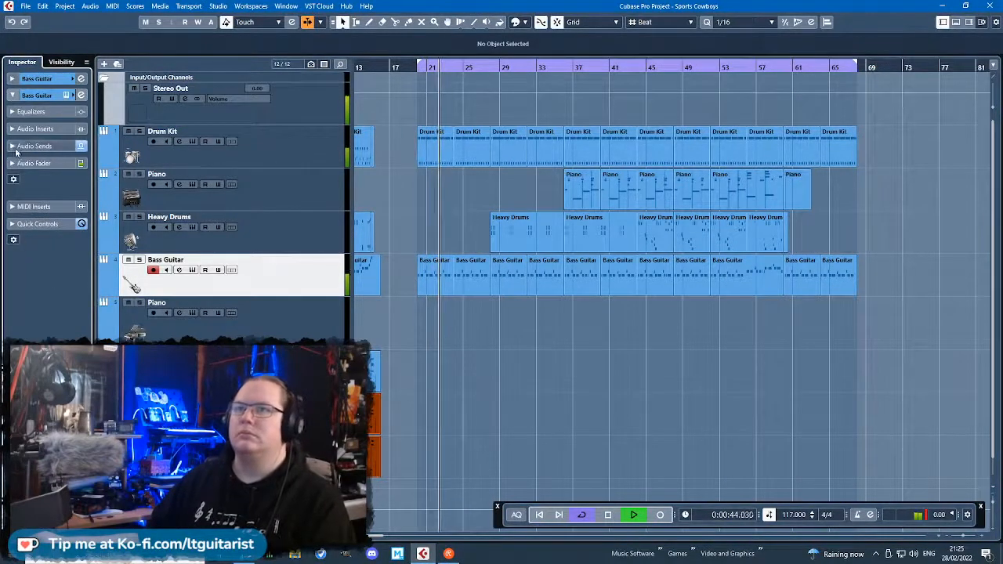
click(39, 129)
click(81, 159)
click(26, 227)
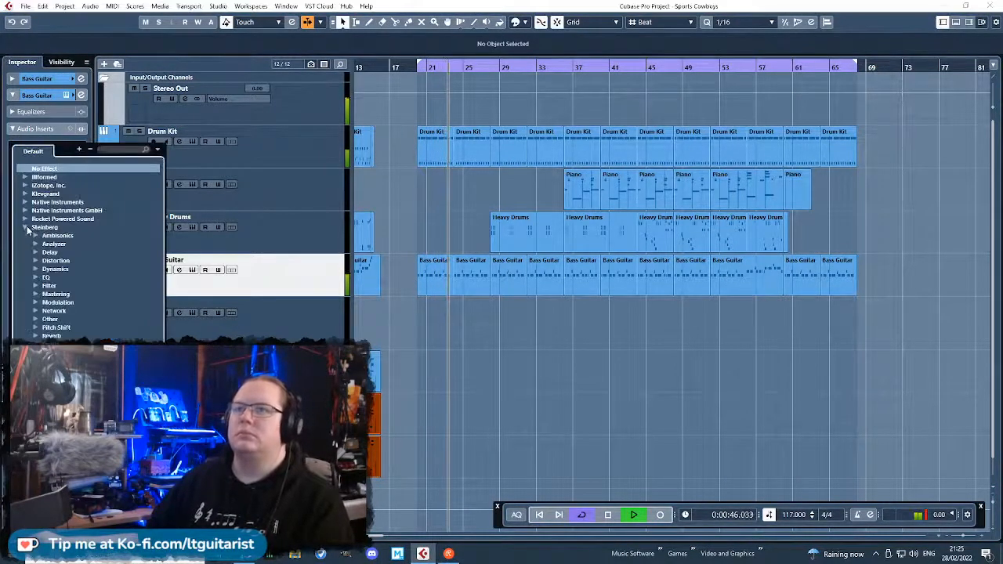
click(36, 268)
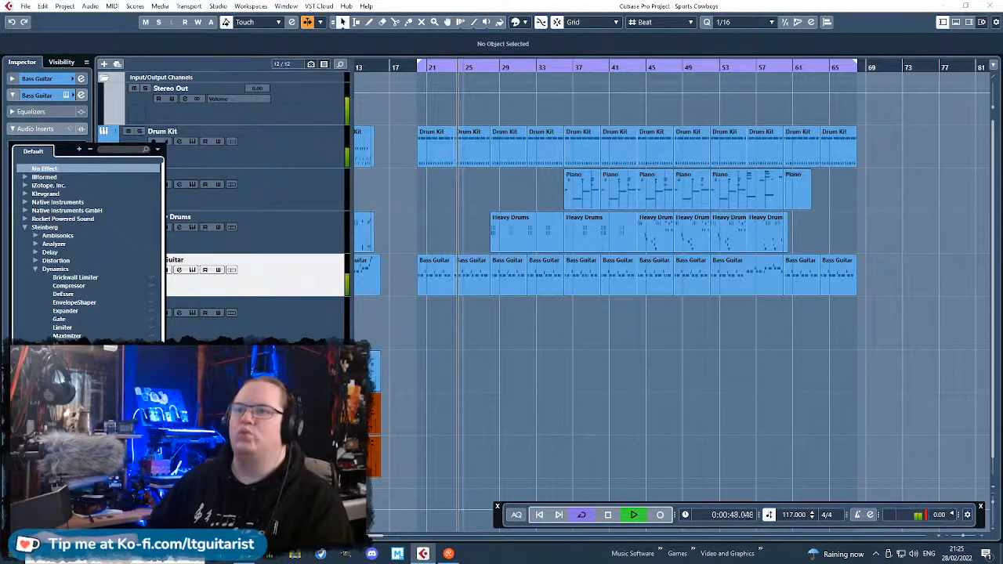
click(77, 394)
click(478, 239)
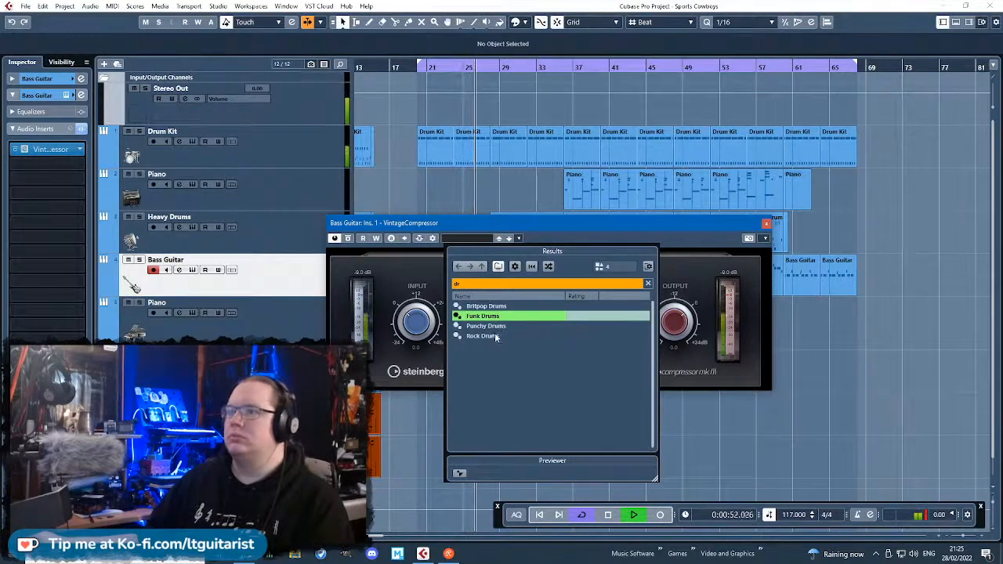
double_click(494, 335)
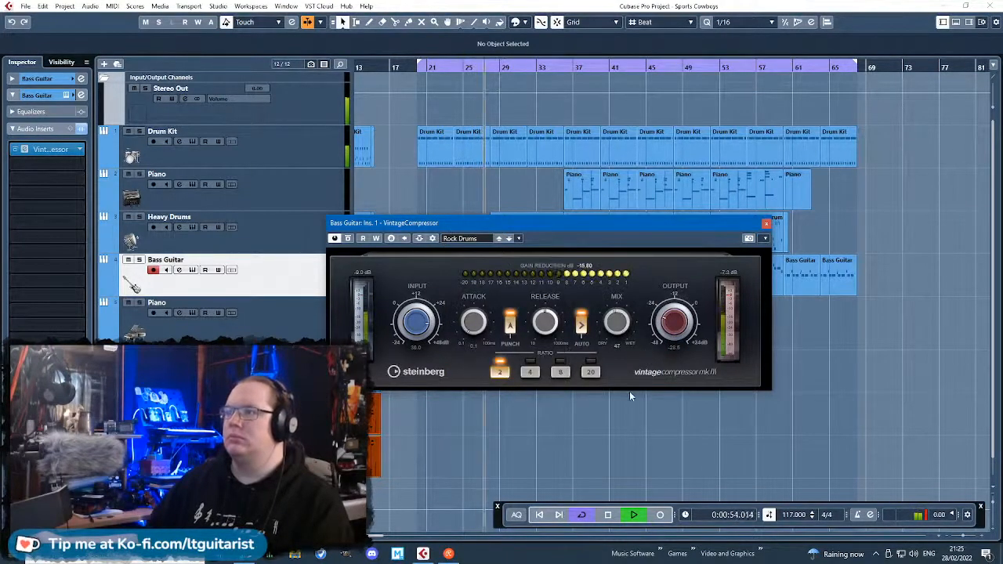
Raise the Mix and adjust the Input gain of the bass guitar's VintageCompressor, and close the plug-in.
drag(629, 391, 624, 363)
drag(416, 326, 417, 334)
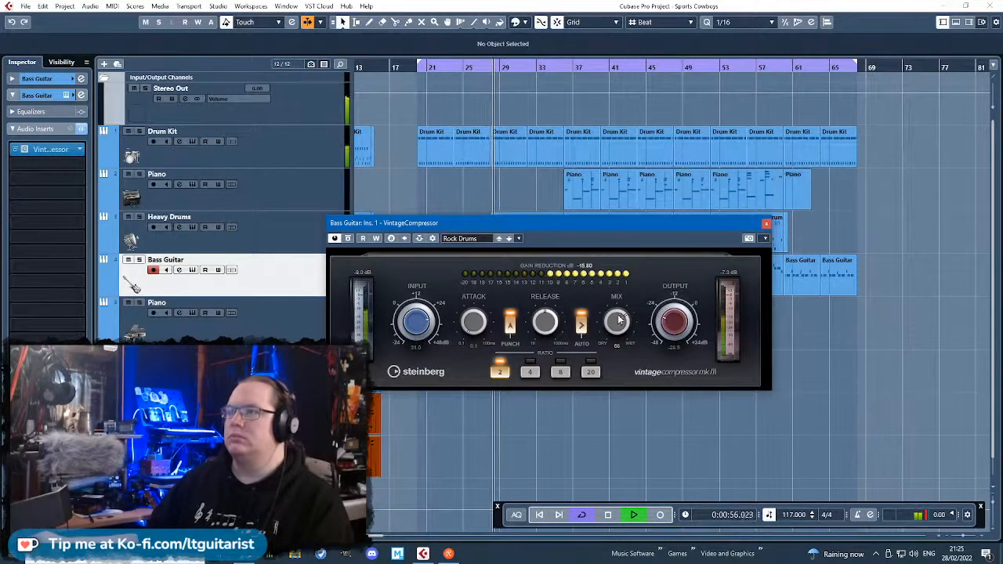
click(767, 223)
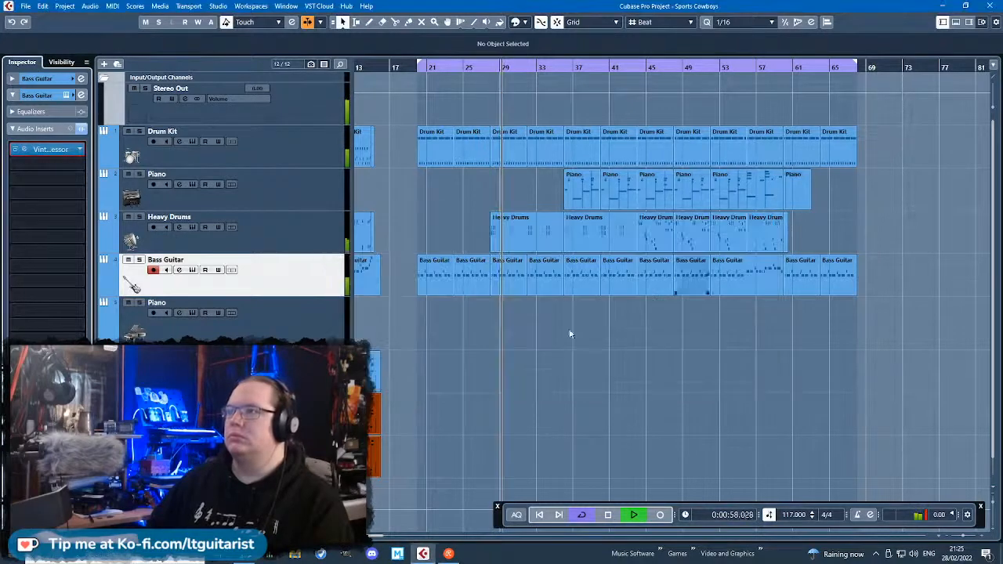
Examine the Heavy Drums and Bass Guitar parts from bar 28 to bar 36 during playback.
key(h)
key(h)
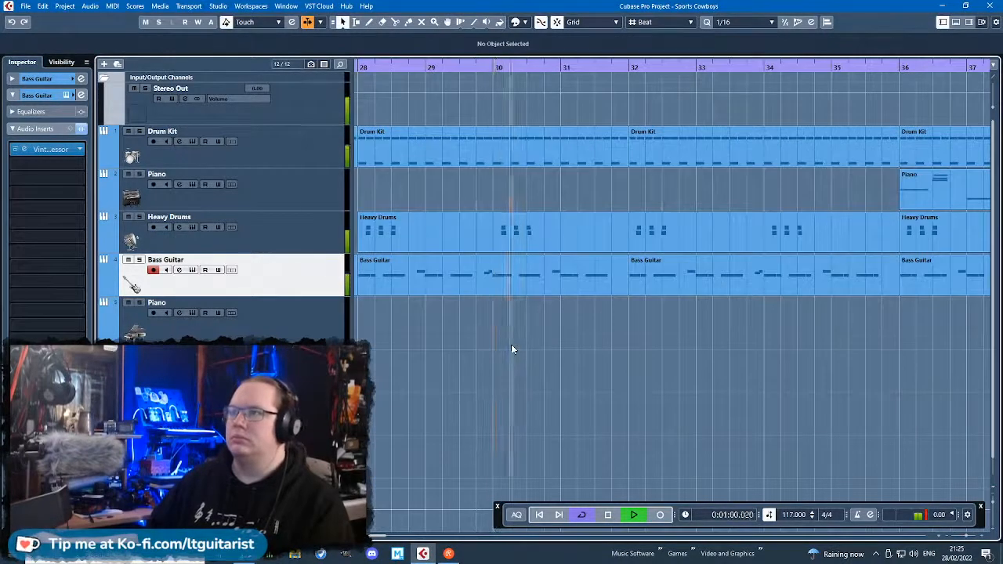
scroll(503, 354, down, 1)
scroll(509, 359, down, 1)
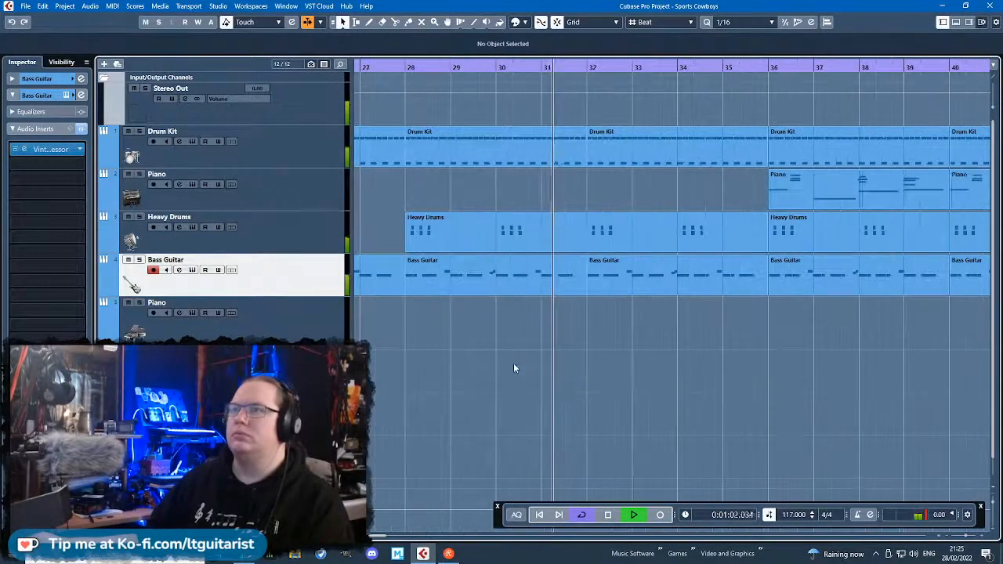
scroll(513, 363, down, 1)
scroll(513, 363, down, 1)
scroll(513, 363, up, 1)
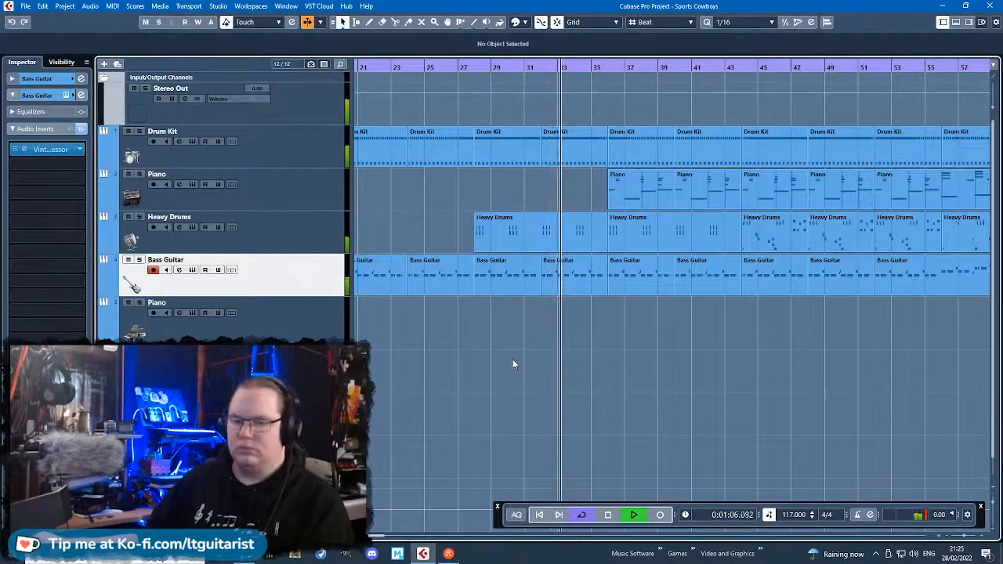
scroll(513, 363, up, 2)
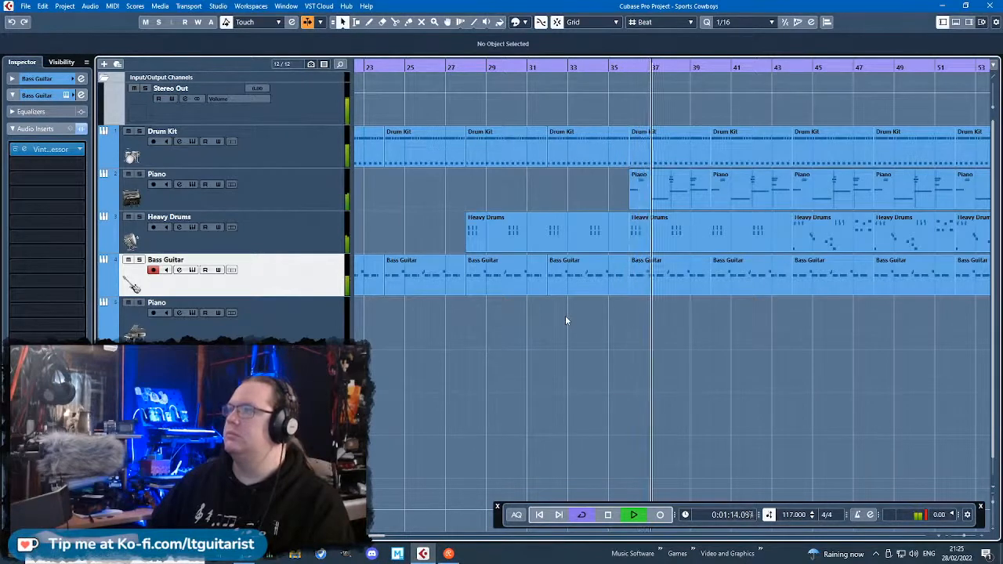
Delete the empty Piano track between the Bass Guitar and Horns tracks.
scroll(565, 315, down, 2)
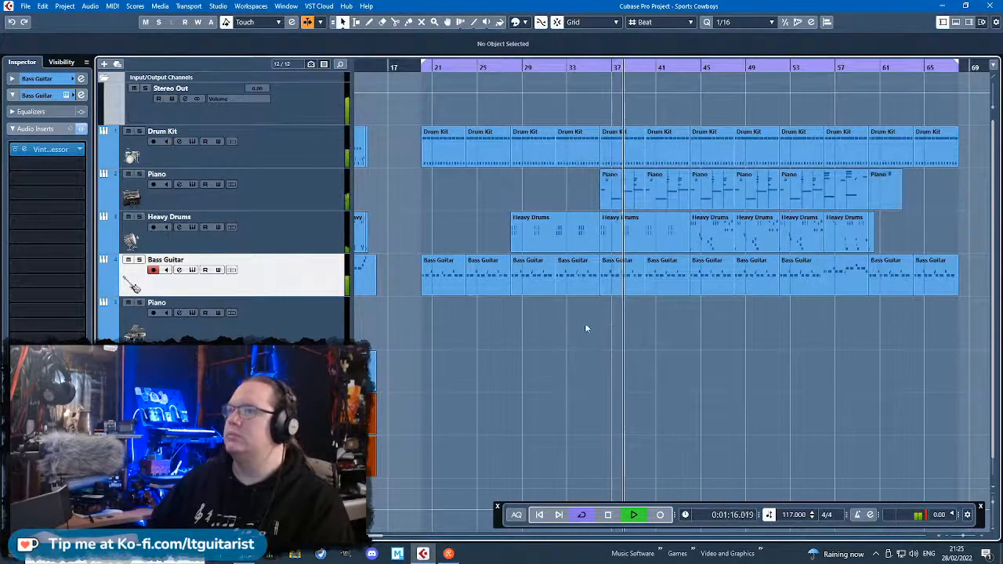
click(320, 329)
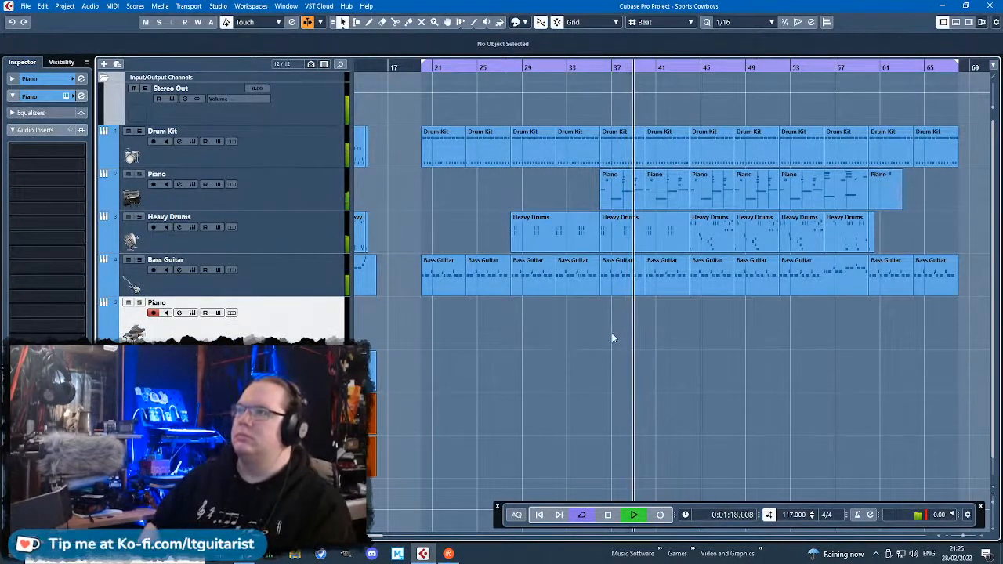
key(shift+Delete)
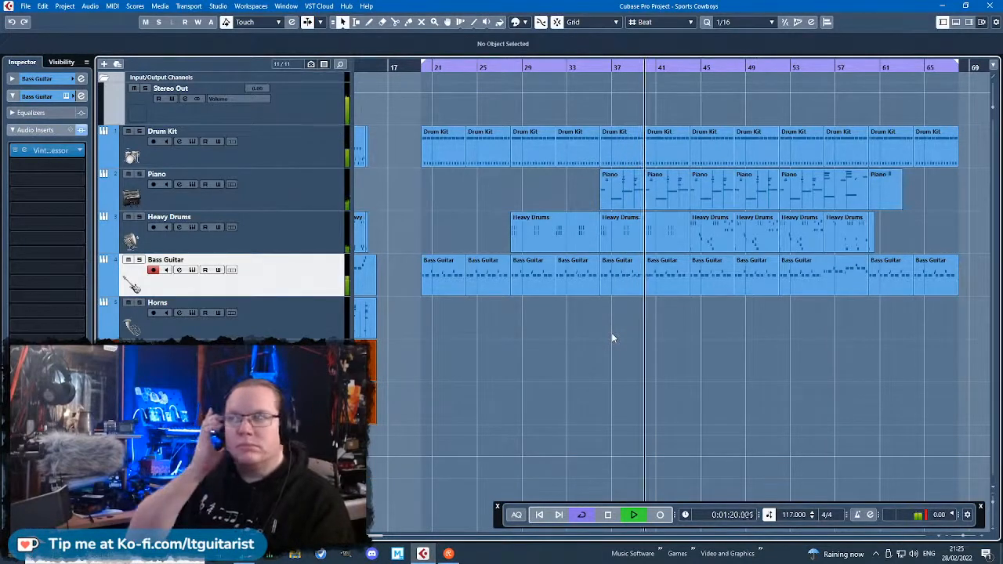
scroll(613, 340, down, 2)
scroll(636, 350, up, 3)
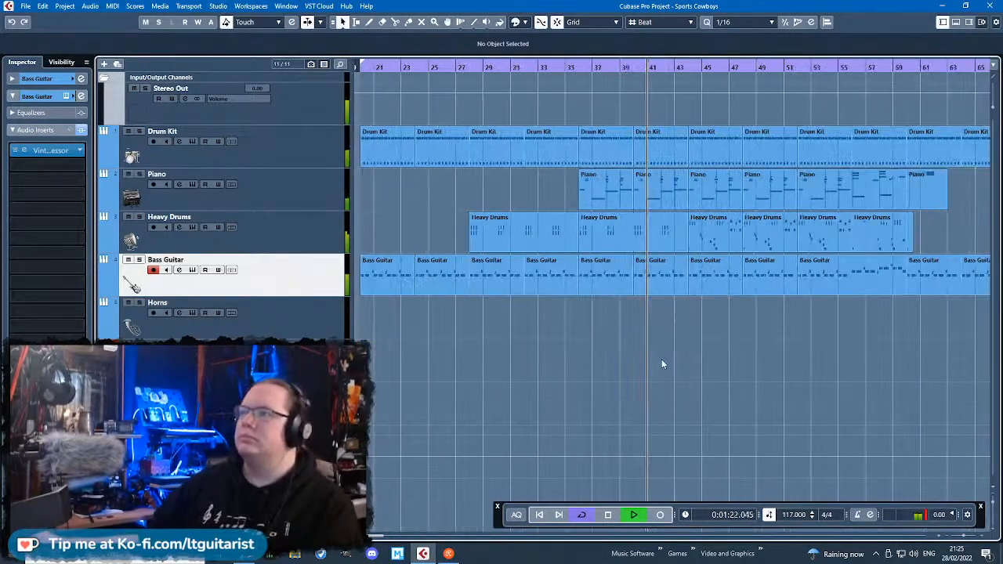
scroll(670, 357, down, 1)
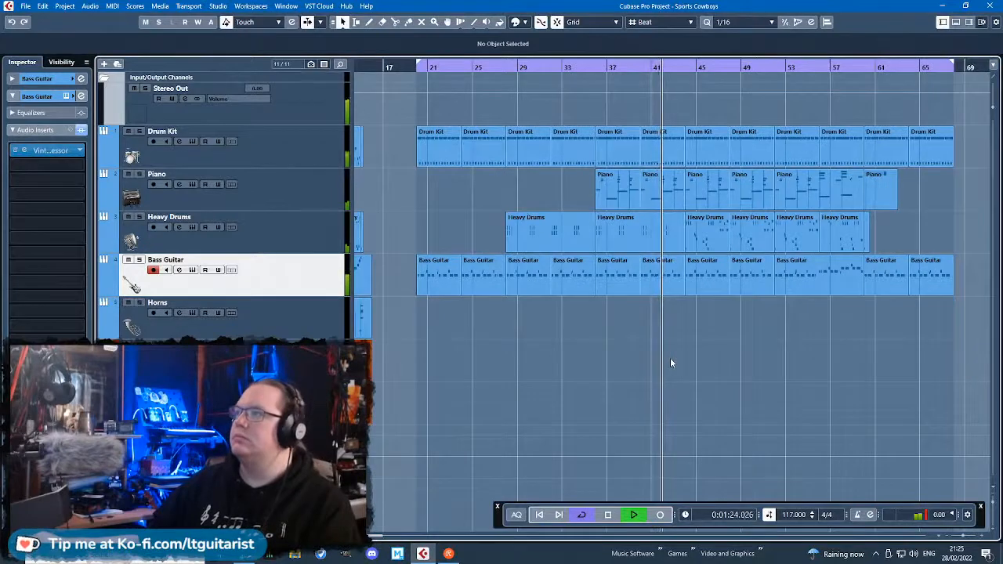
scroll(670, 357, down, 1)
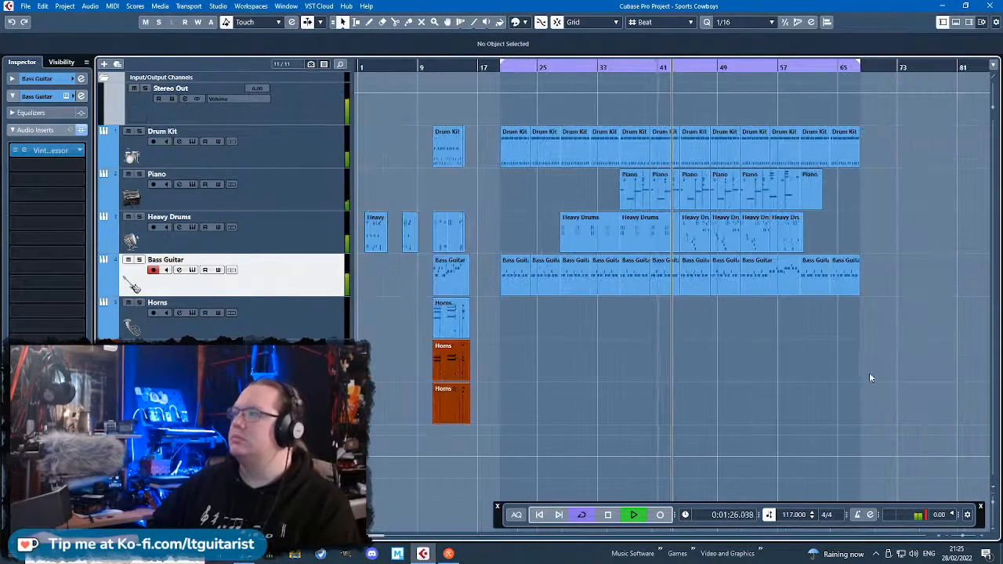
Examine the drum, piano and bass parts from about bar 37 to bar 68 during playback.
scroll(869, 372, up, 1)
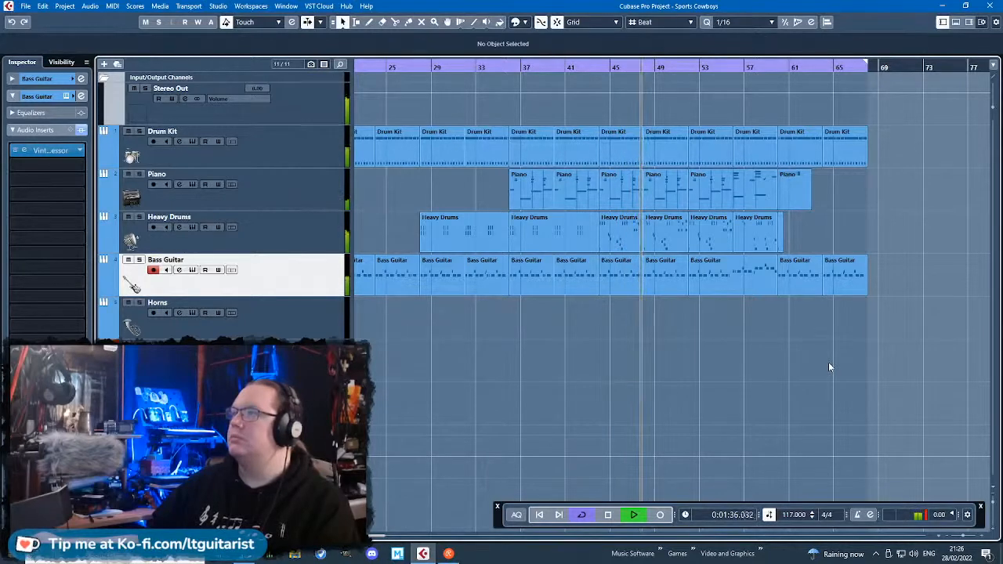
scroll(828, 362, down, 1)
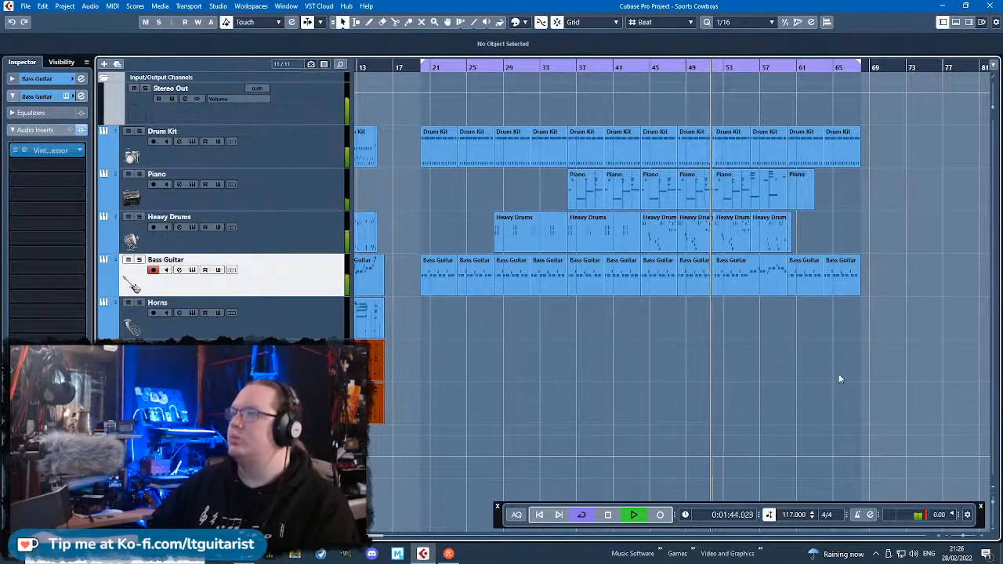
scroll(838, 374, up, 1)
scroll(839, 378, up, 2)
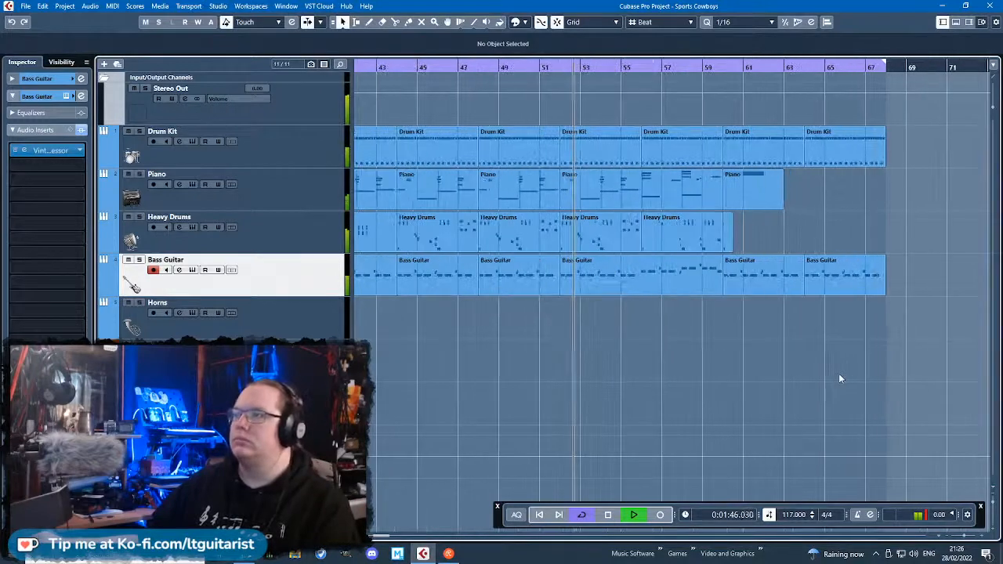
scroll(839, 378, up, 2)
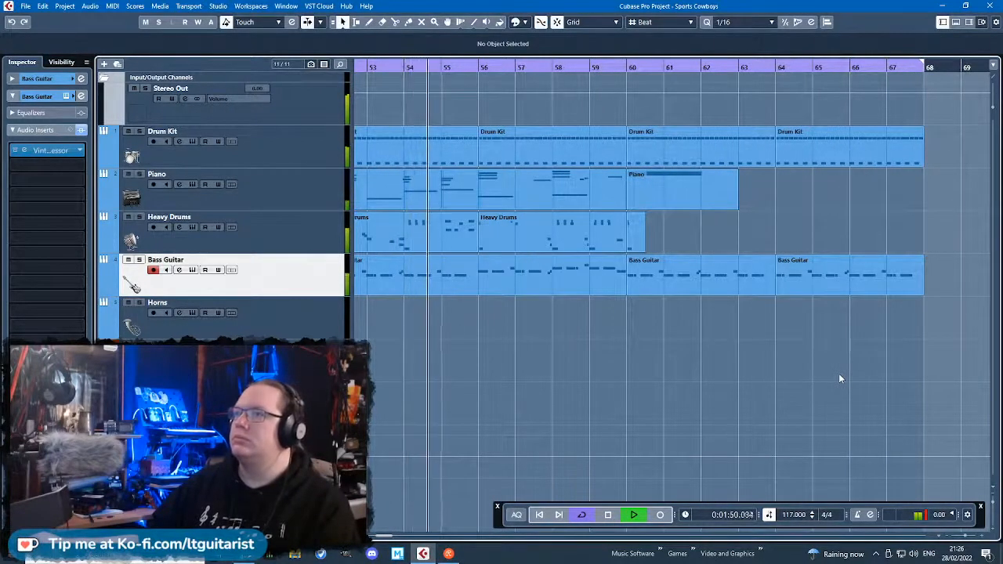
scroll(839, 379, down, 1)
scroll(839, 378, up, 2)
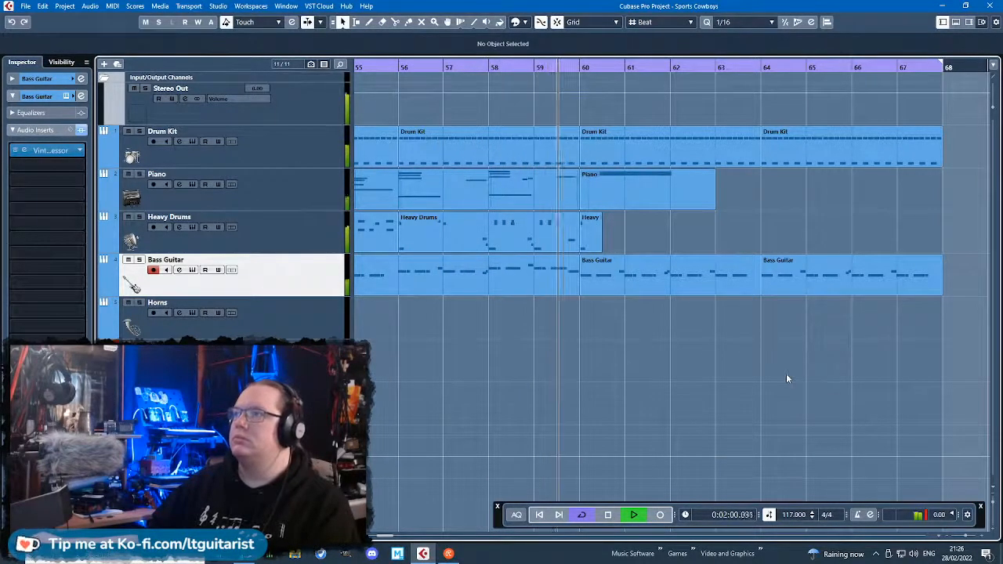
ctrl+scroll(786, 373, down, 2)
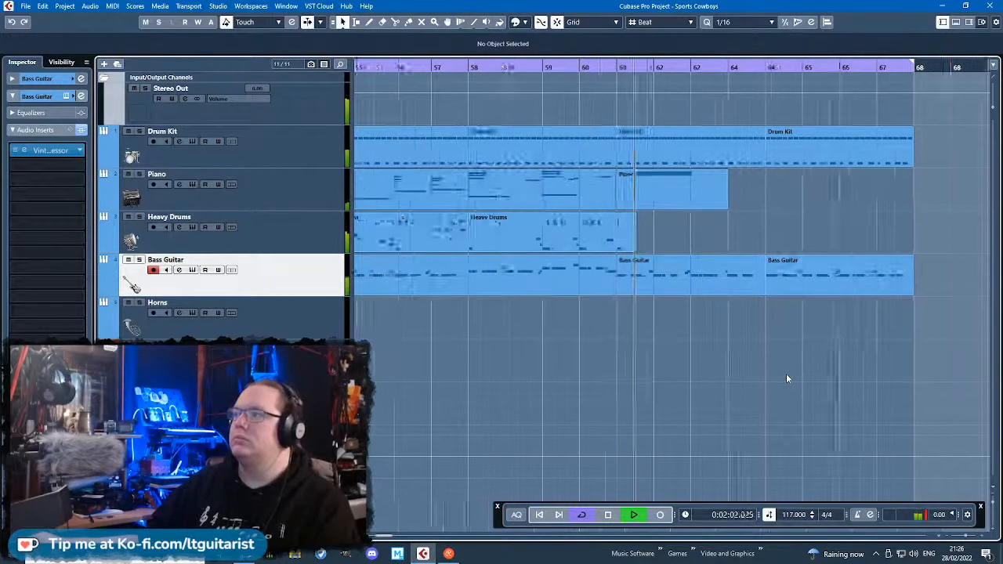
ctrl+scroll(786, 373, down, 3)
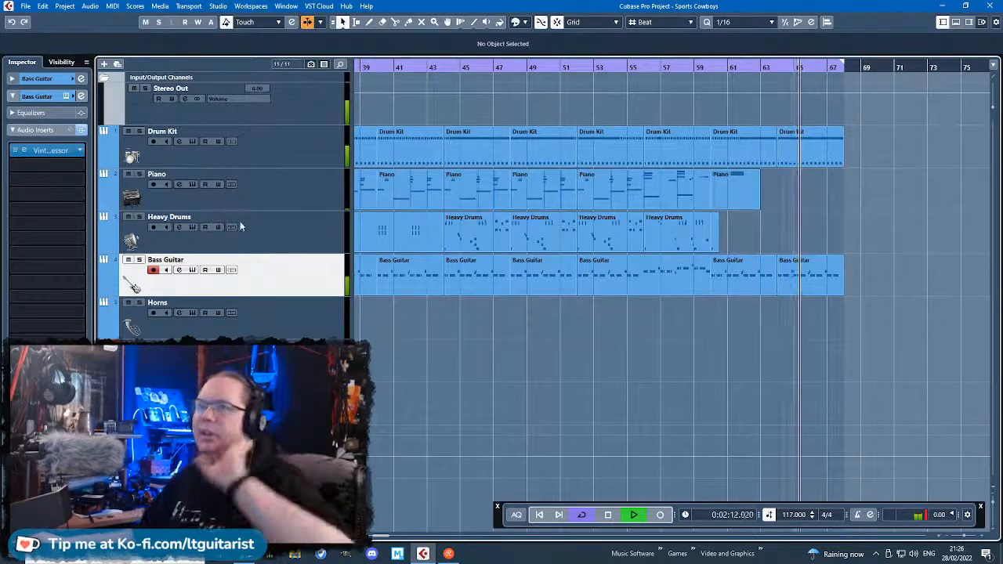
Collapse the Input/Output Channels folder and select the Bass Guitar track.
click(315, 115)
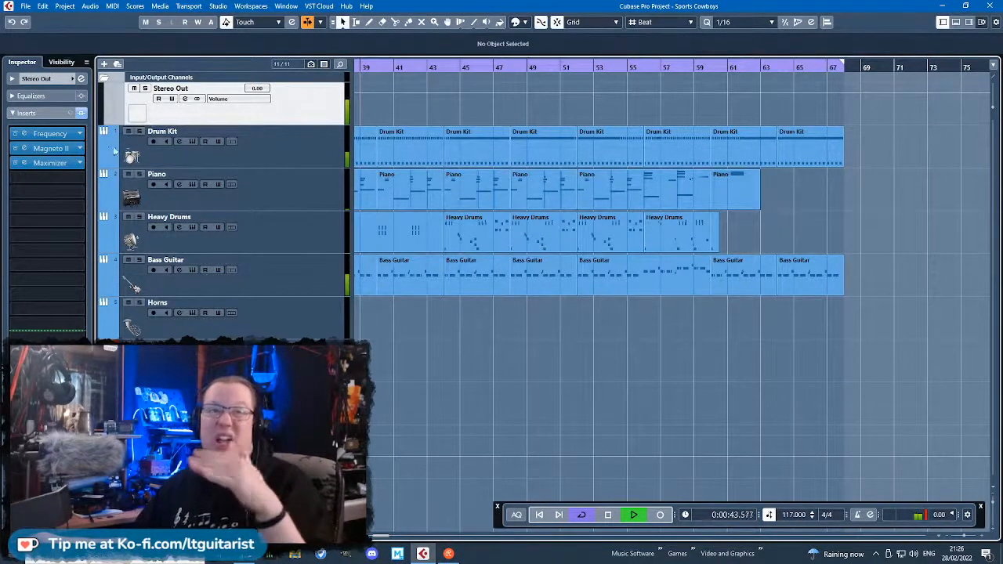
click(102, 78)
click(294, 233)
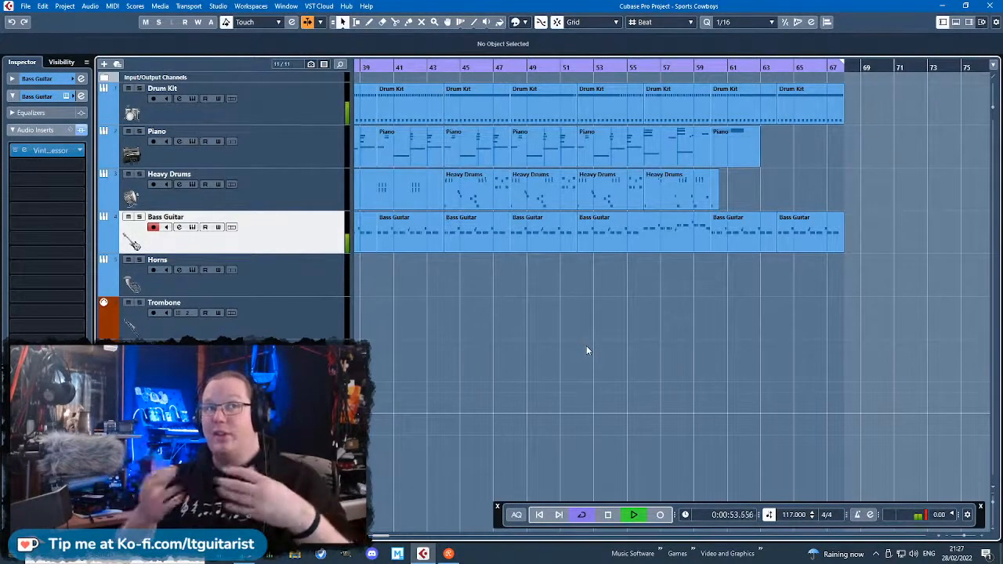
Play back the earlier horns, drums and bass section from just before bar 11 to about bar 15.
scroll(586, 346, down, 3)
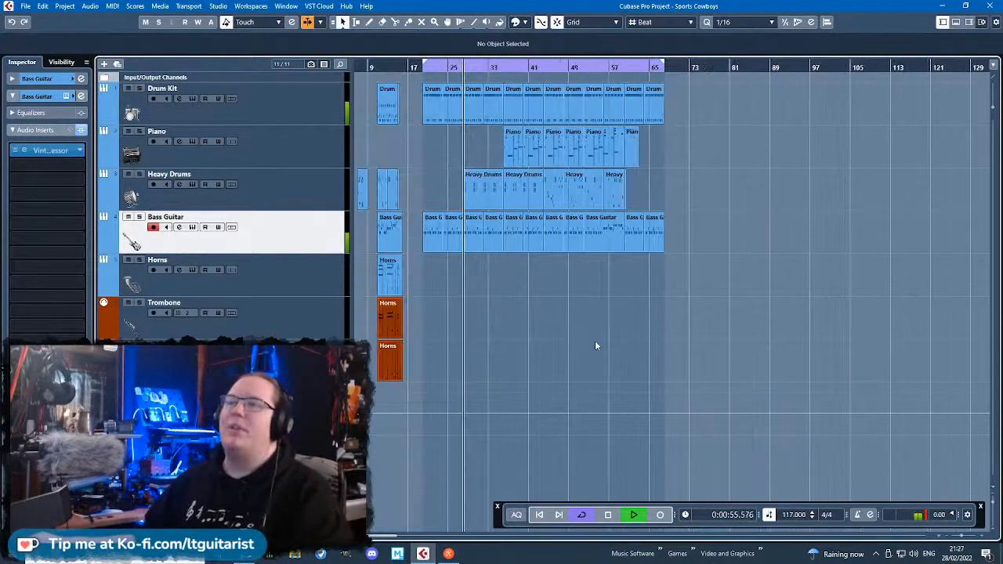
scroll(411, 470, up, 2)
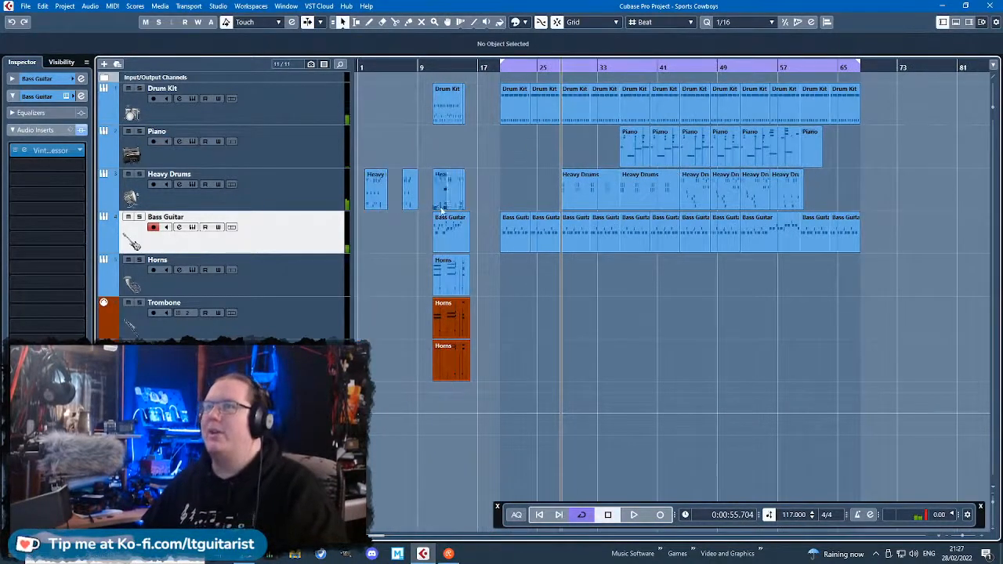
scroll(439, 210, up, 3)
click(418, 66)
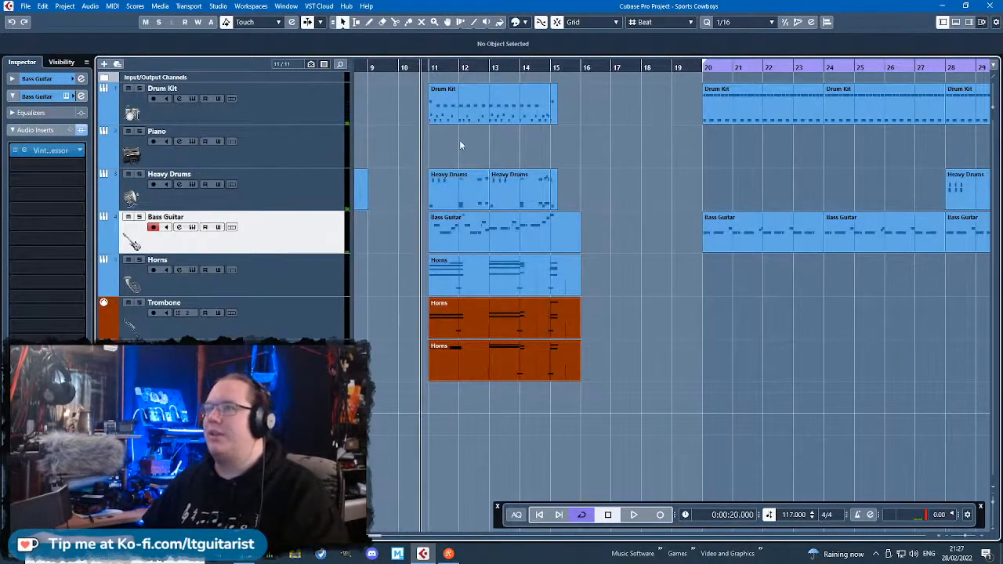
key(space)
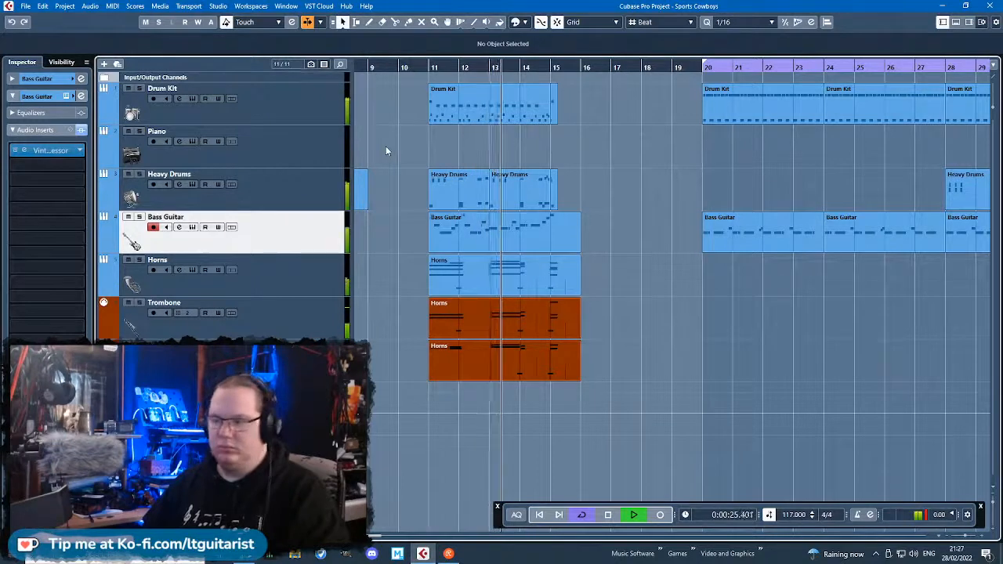
scroll(386, 146, down, 1)
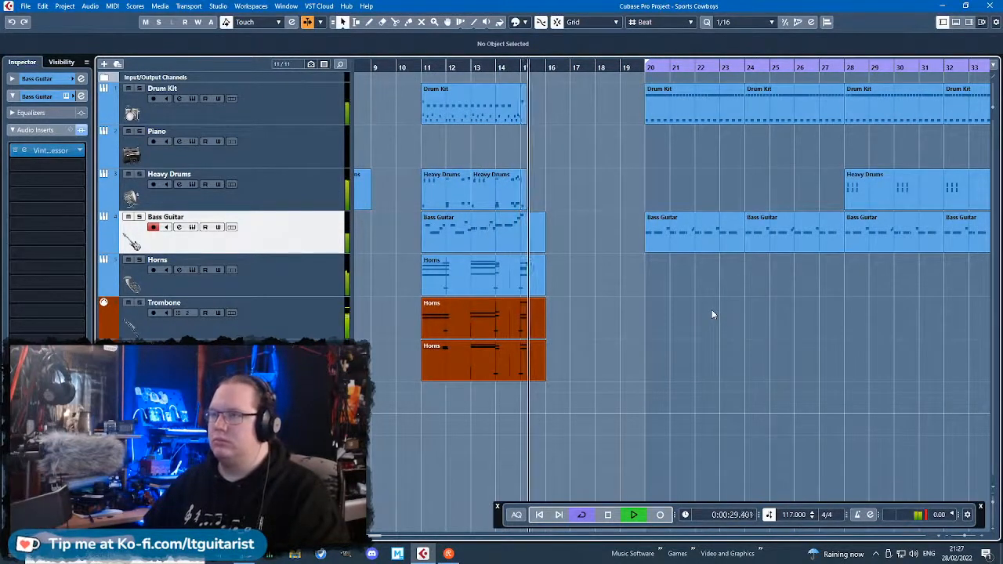
key(space)
Play back the short Heavy Drums part at bar 7 up to about bar 9.
drag(466, 155, 540, 175)
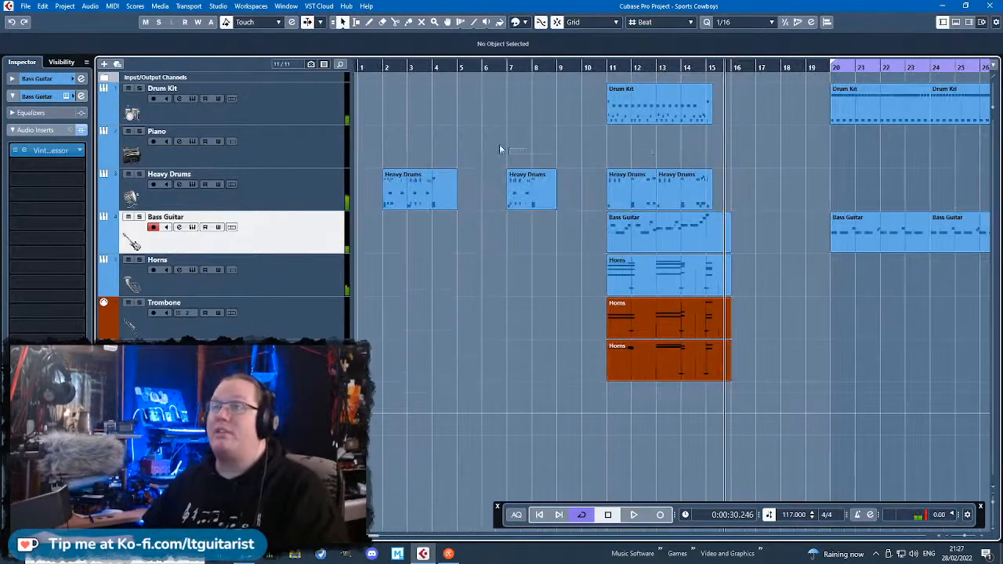
scroll(510, 141, up, 6)
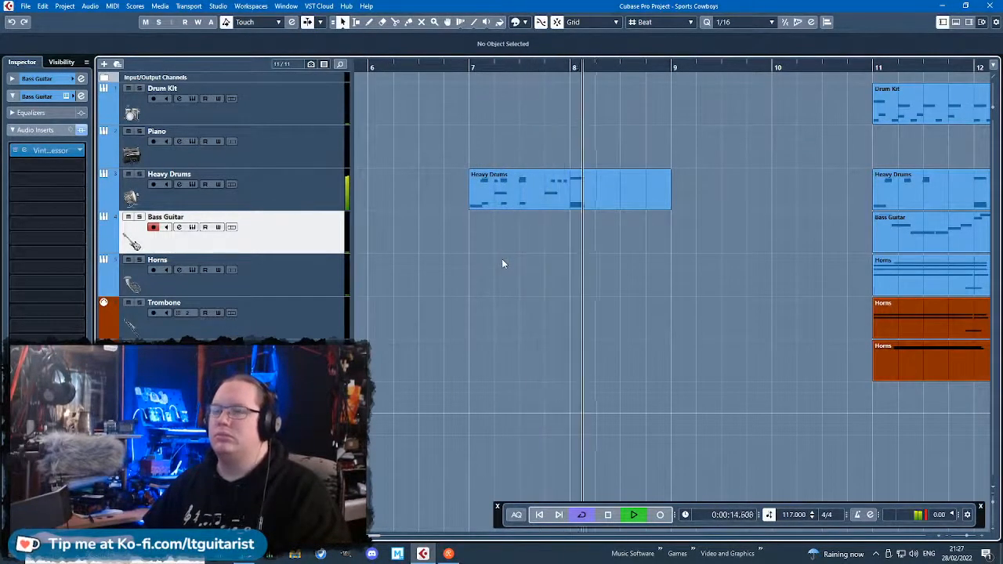
scroll(502, 259, down, 6)
key(space)
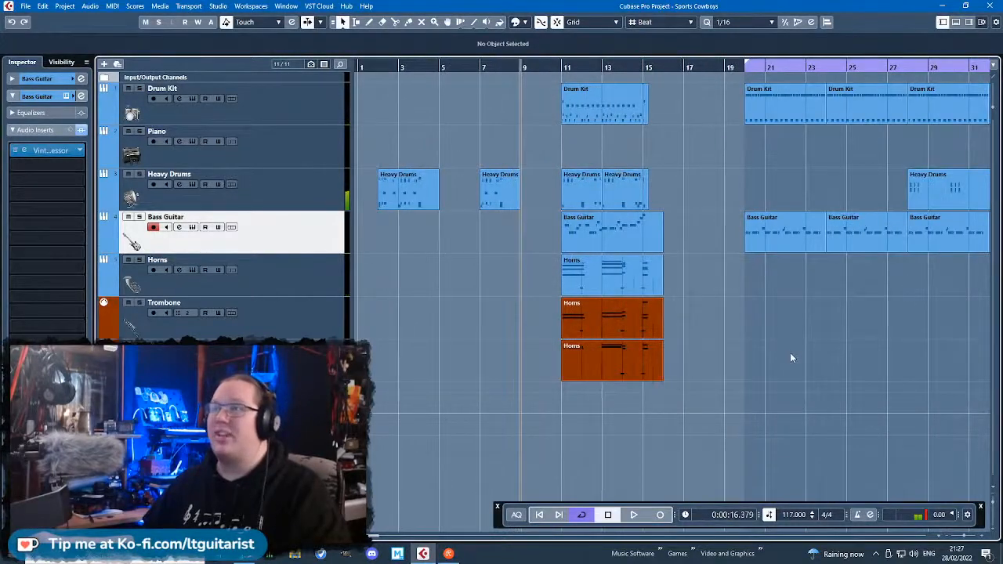
Play back the main drums, piano and bass arrangement up to about bar 47.
scroll(628, 137, right, 5)
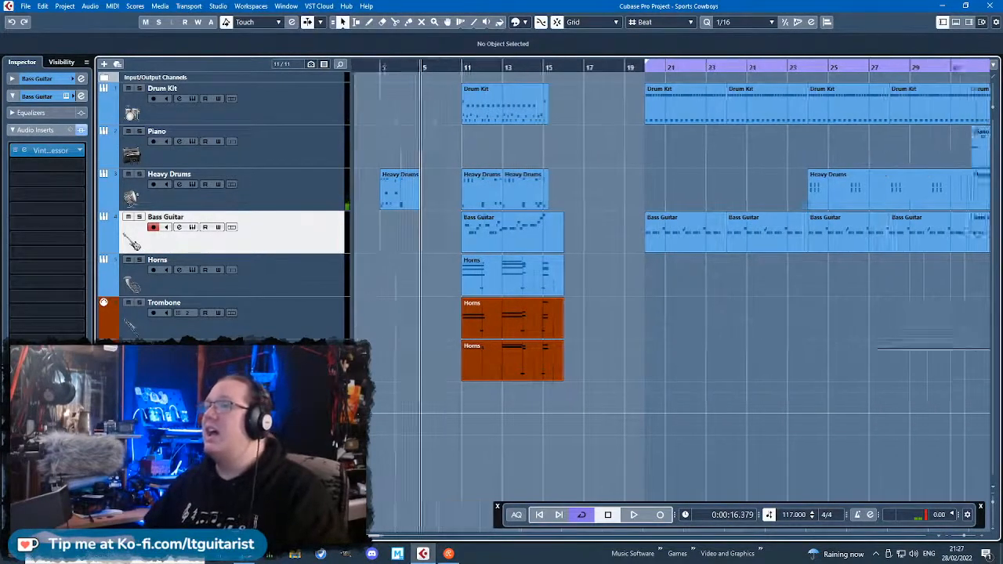
drag(451, 67, 492, 107)
key(space)
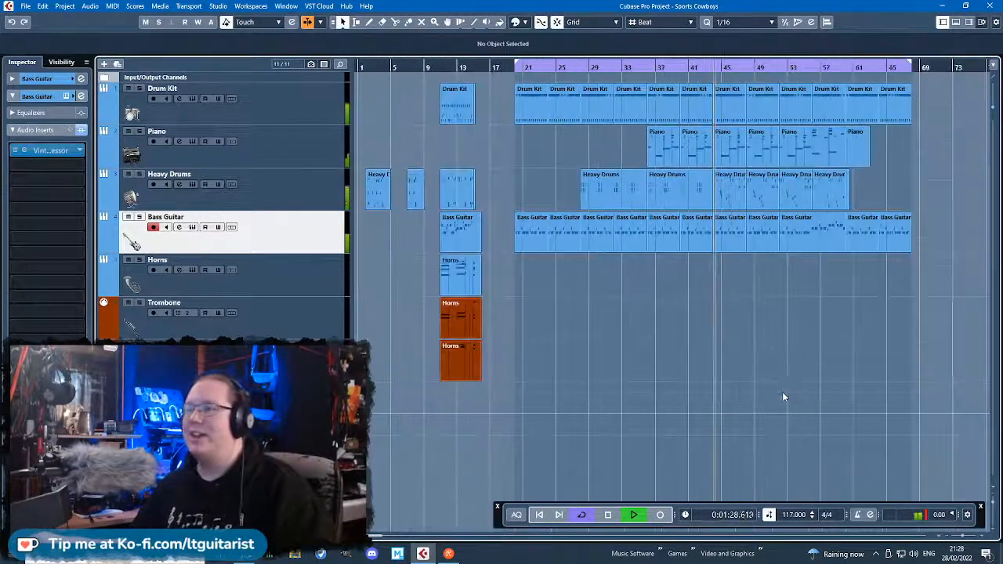
key(shift+f)
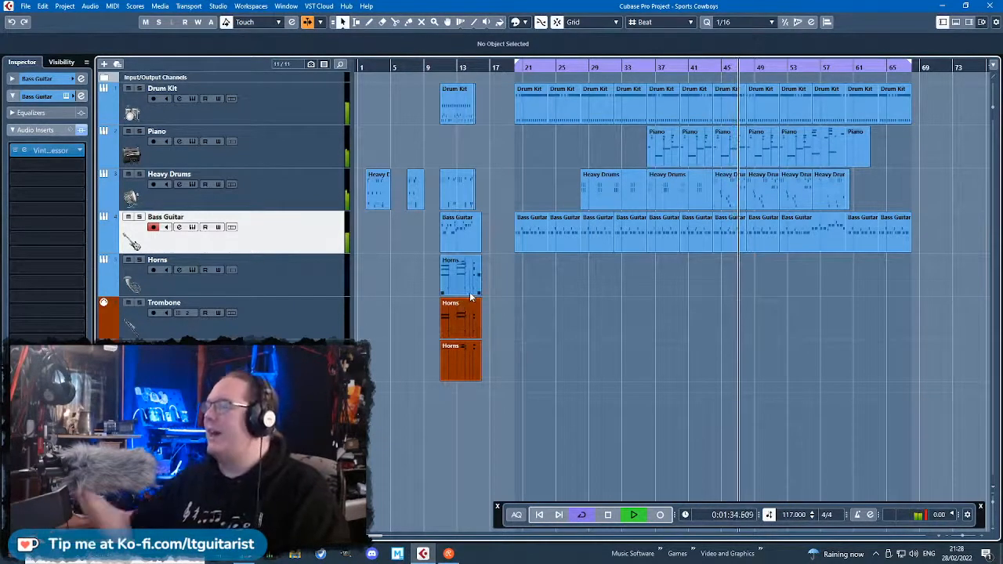
key(space)
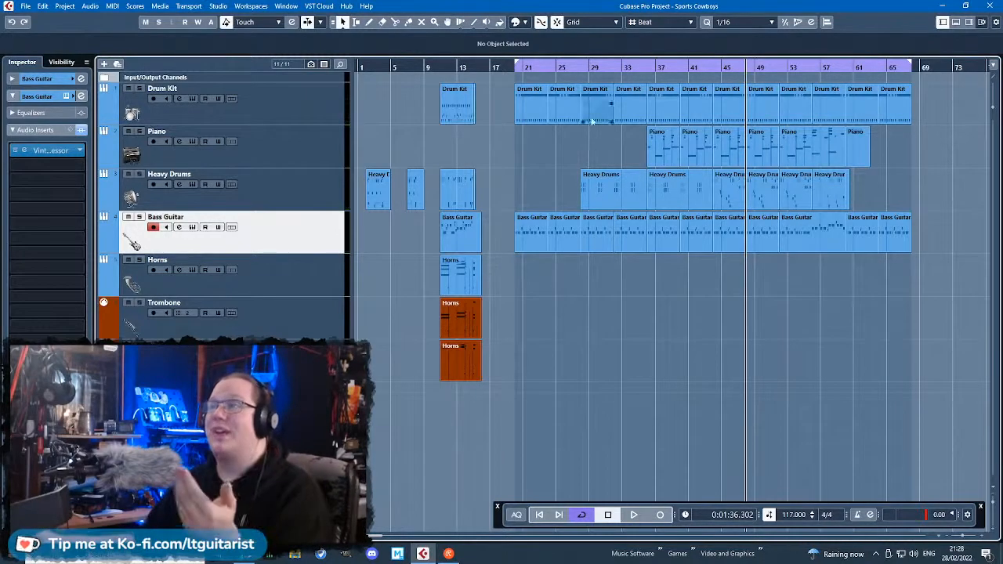
Place the playback position at bar 19, just before the main arrangement, and select the Piano track.
drag(513, 67, 798, 87)
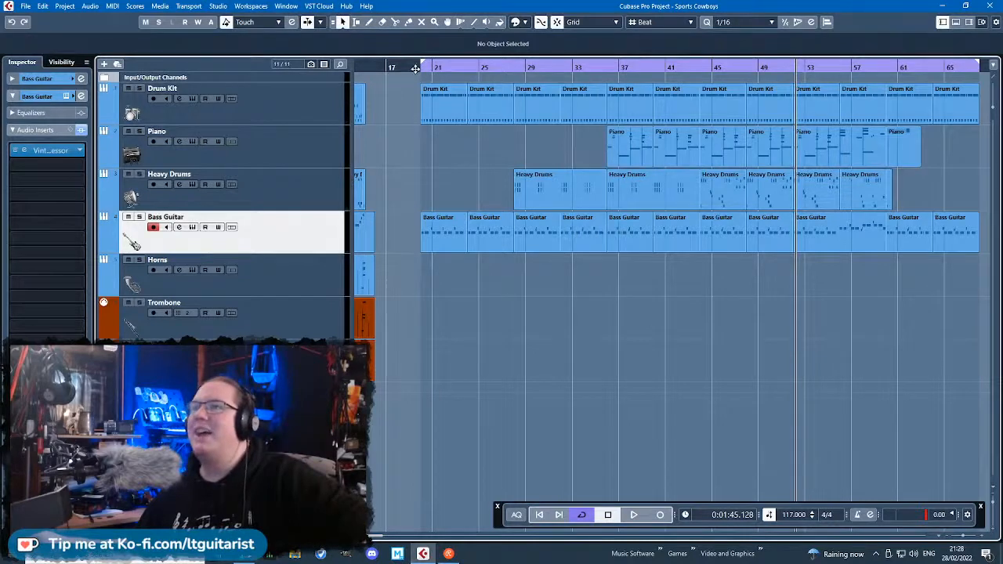
drag(415, 68, 408, 66)
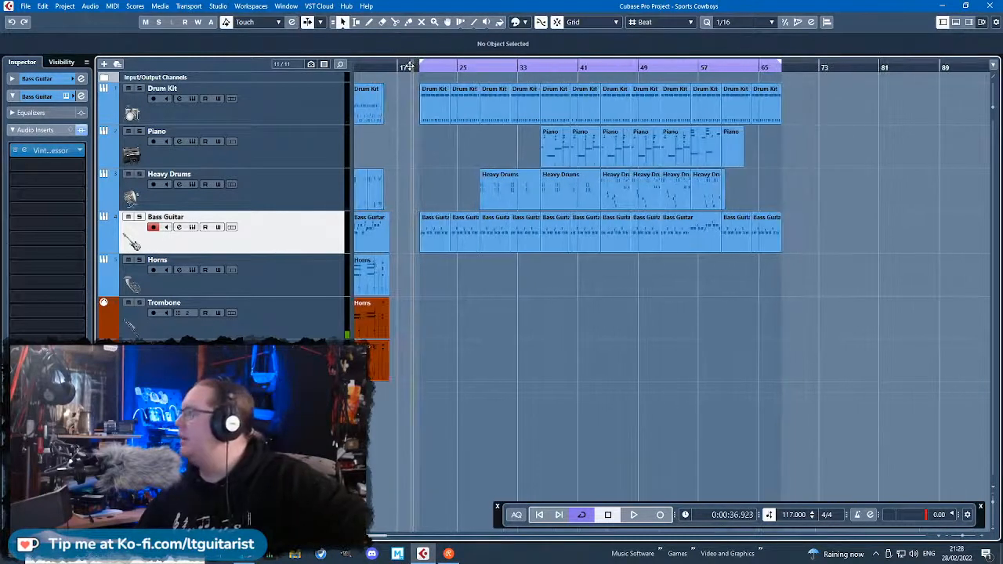
drag(419, 134, 505, 161)
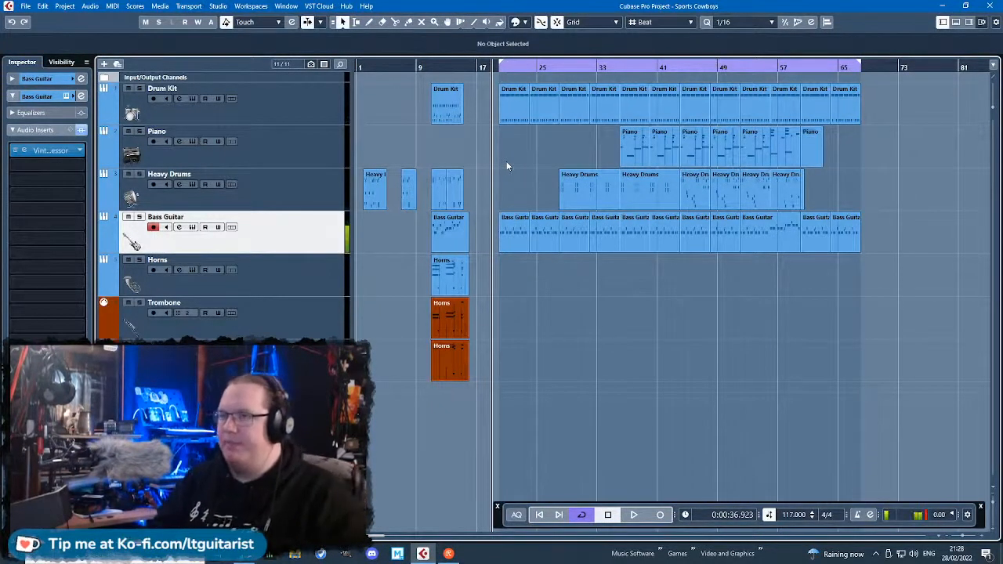
click(337, 155)
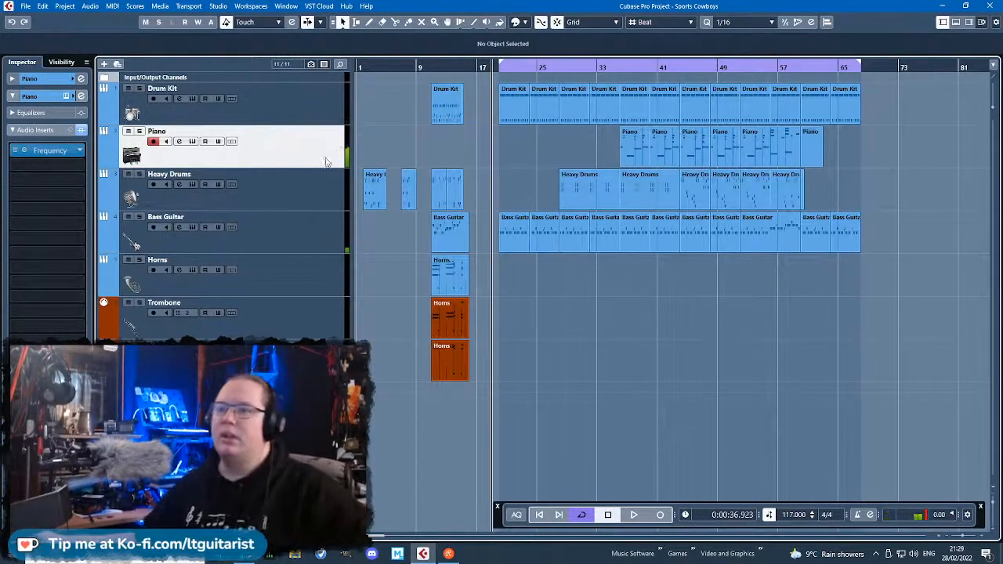
Switch to Notepad with a blank note and fit its window beside the Cubase track list.
key(super+s)
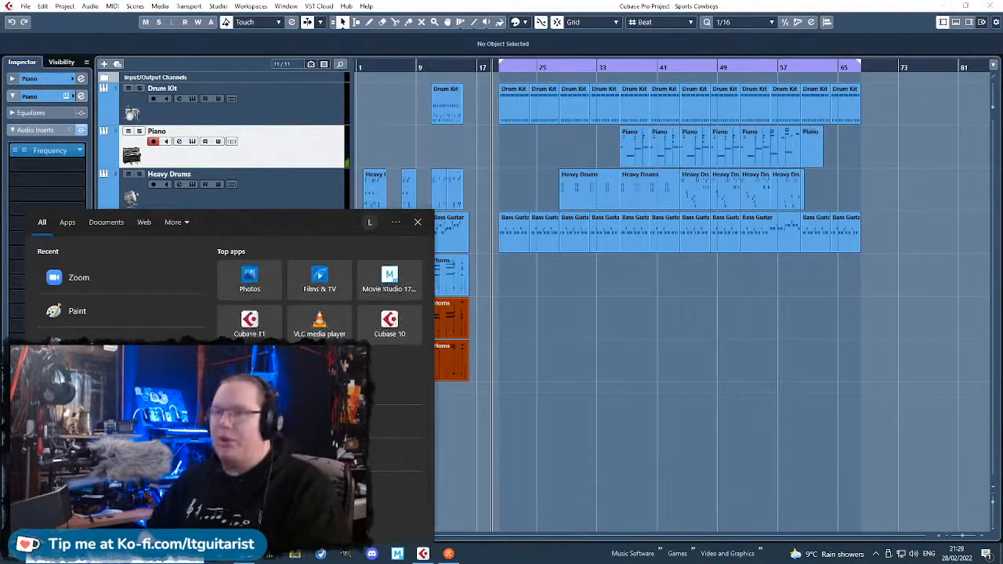
text(note)
click(91, 276)
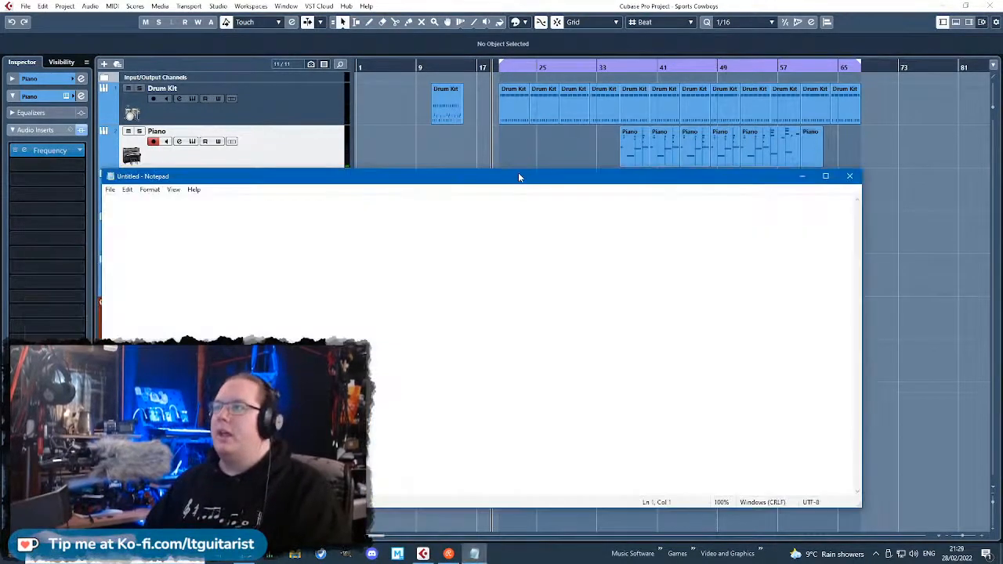
drag(517, 174, 651, 50)
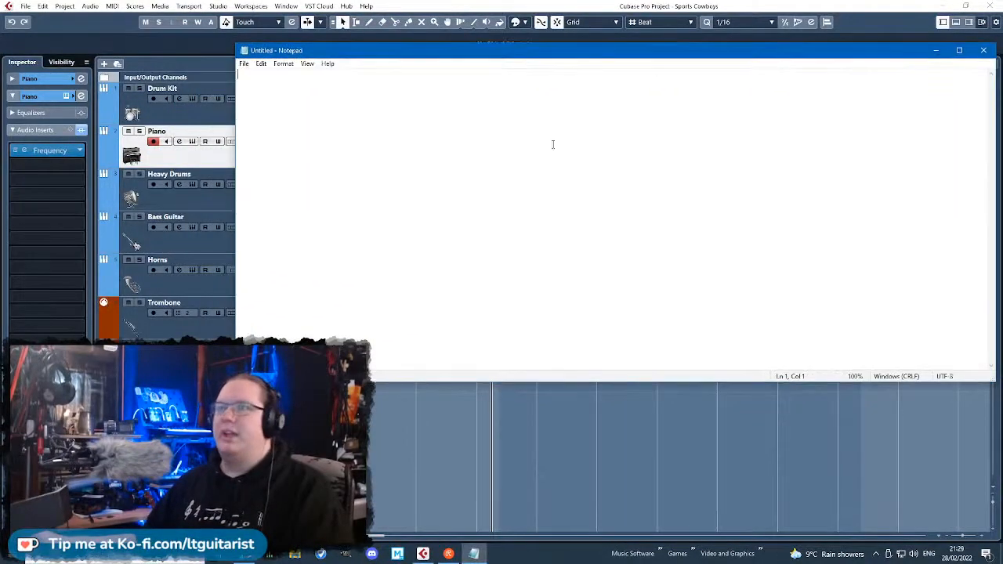
drag(236, 382, 400, 458)
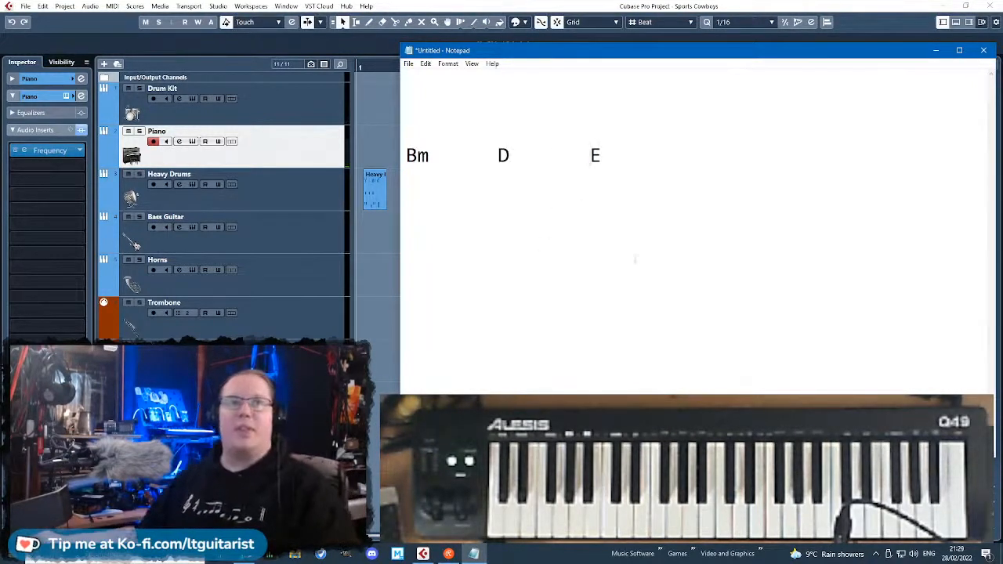
Write the chord progression Bm, D, E, A in enlarged text with the numeral I beneath Bm.
scroll(569, 240, up, 3)
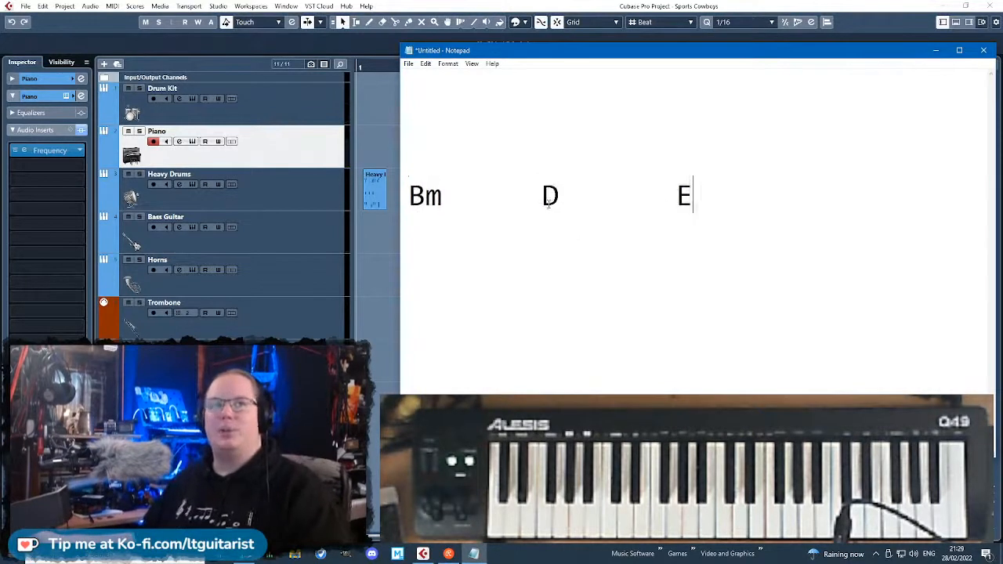
click(508, 138)
key(Delete)
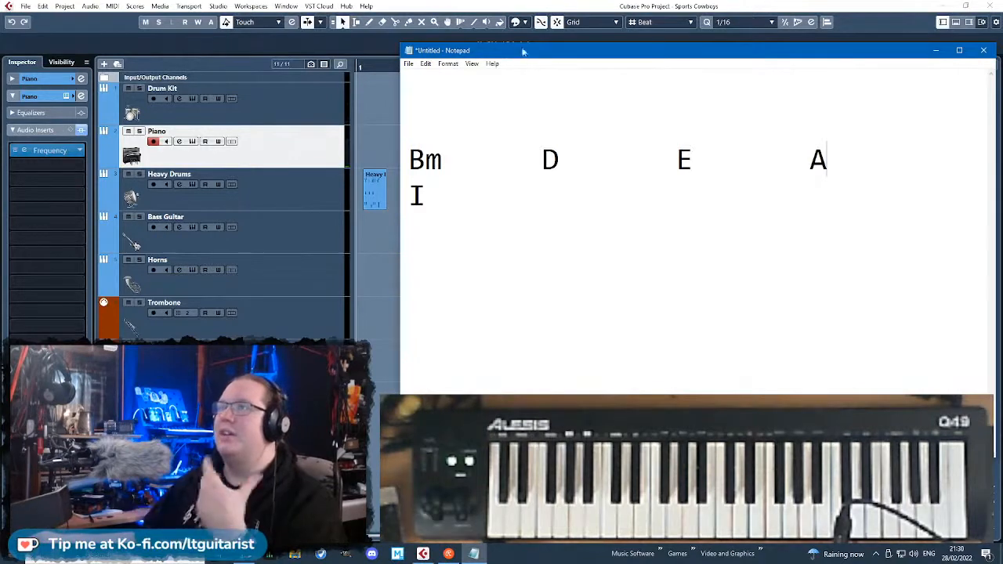
Add the scale notes B C# D E F# G A below the chords and walk through them with the text cursor.
mouse_move(530, 51)
mouse_down()
mouse_move(536, 94)
mouse_move(536, 51)
mouse_up()
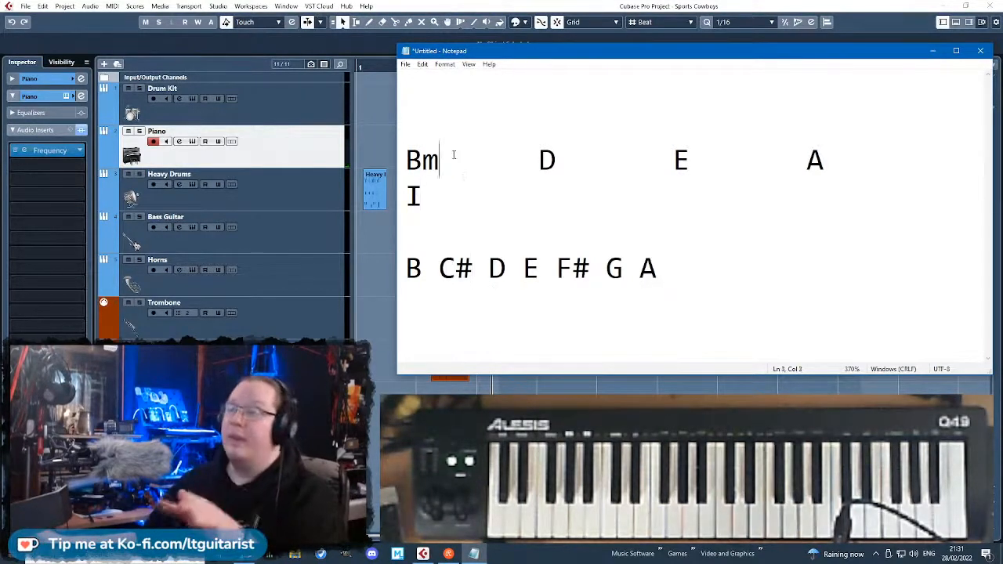
click(427, 196)
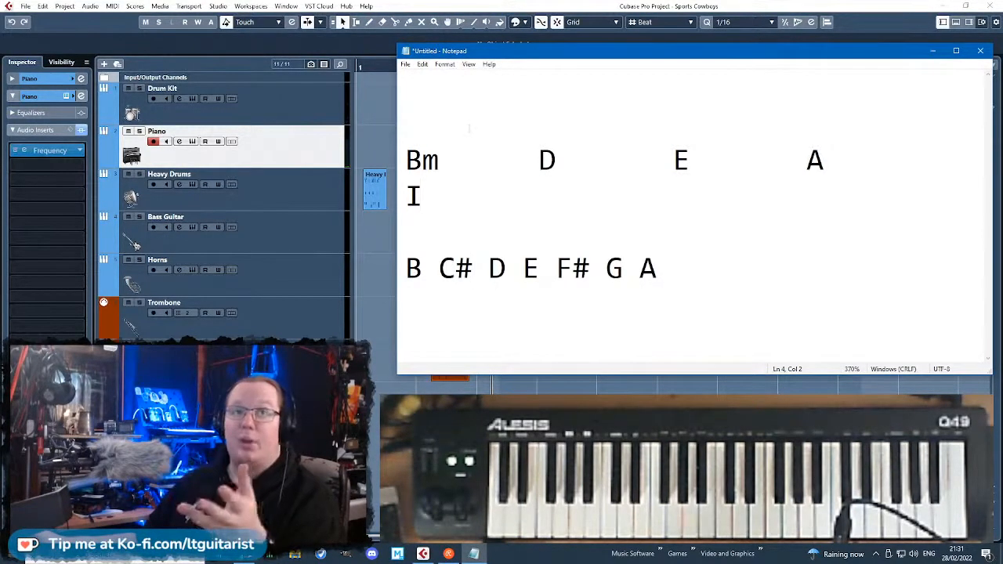
click(456, 275)
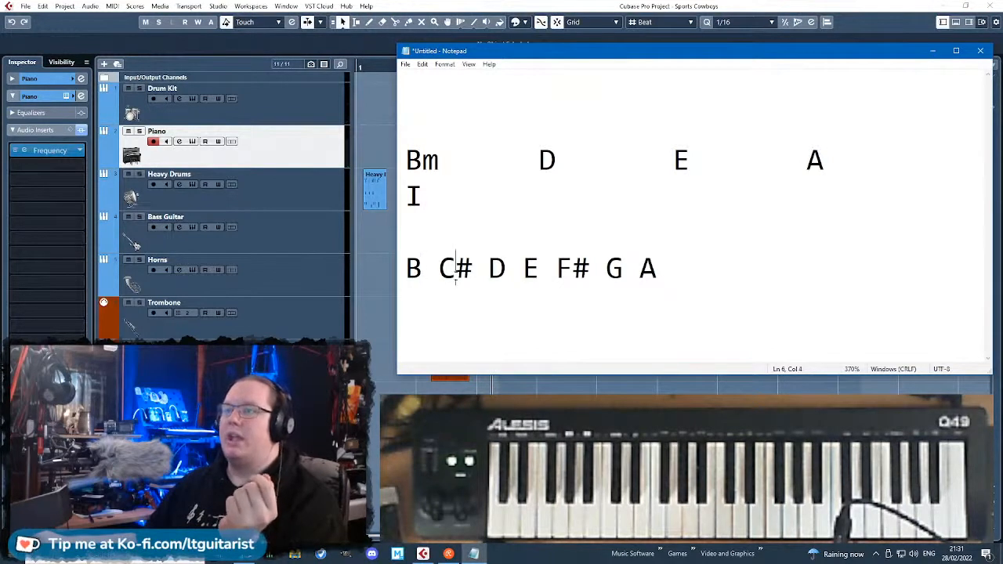
click(499, 272)
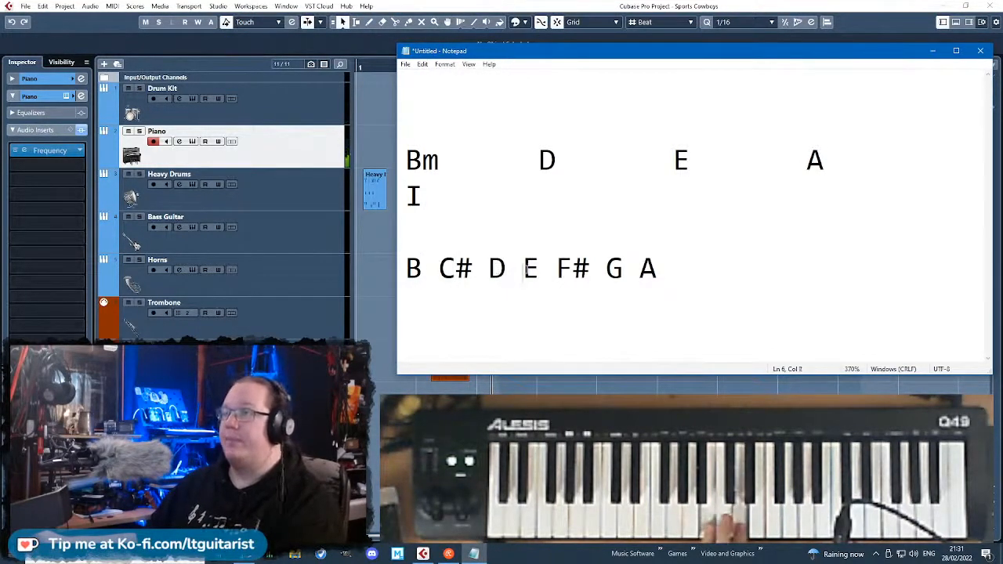
Trace the notes of the D chord through the scale and write the numeral III beneath D.
key(Right)
key(Right)
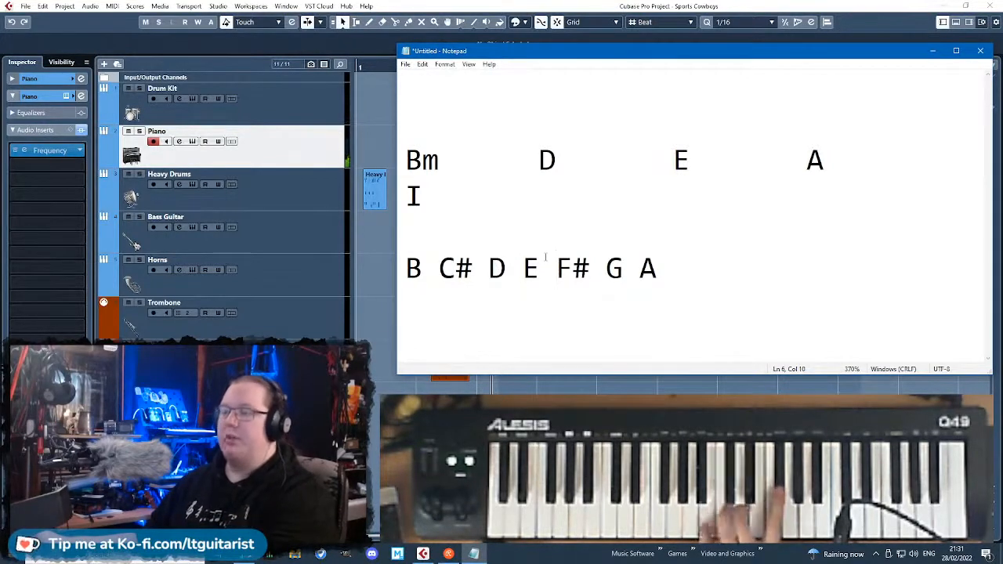
click(544, 193)
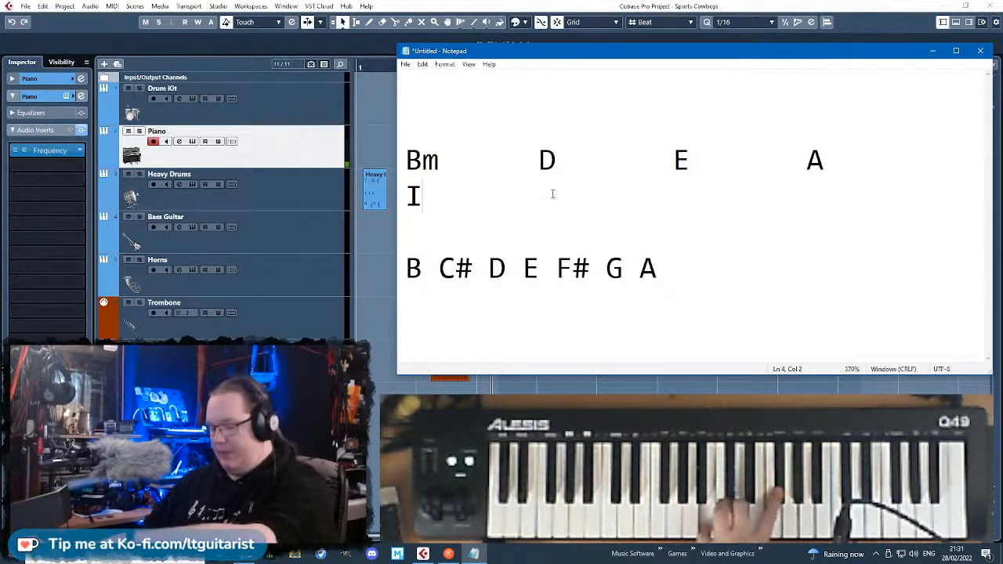
key(Tab)
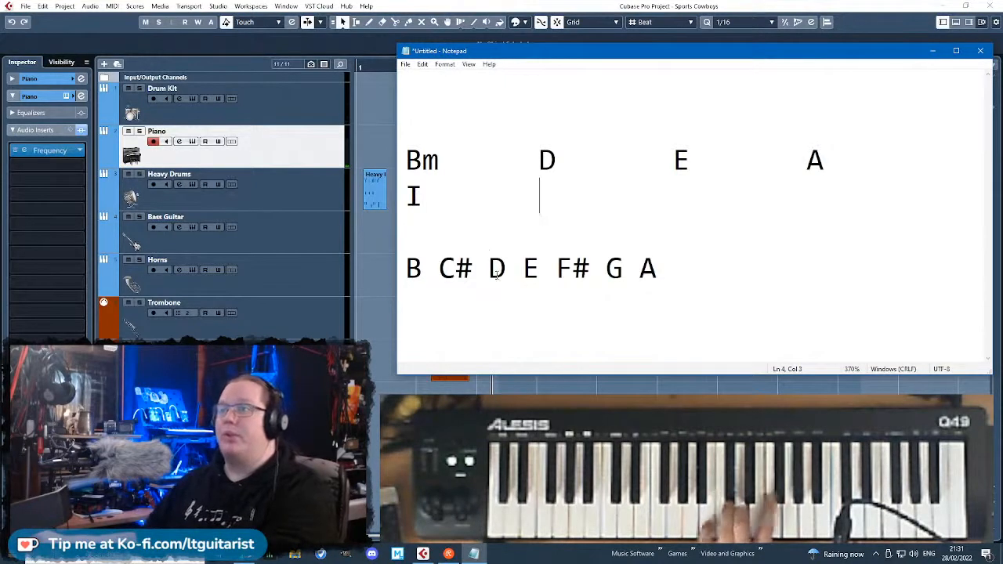
click(496, 274)
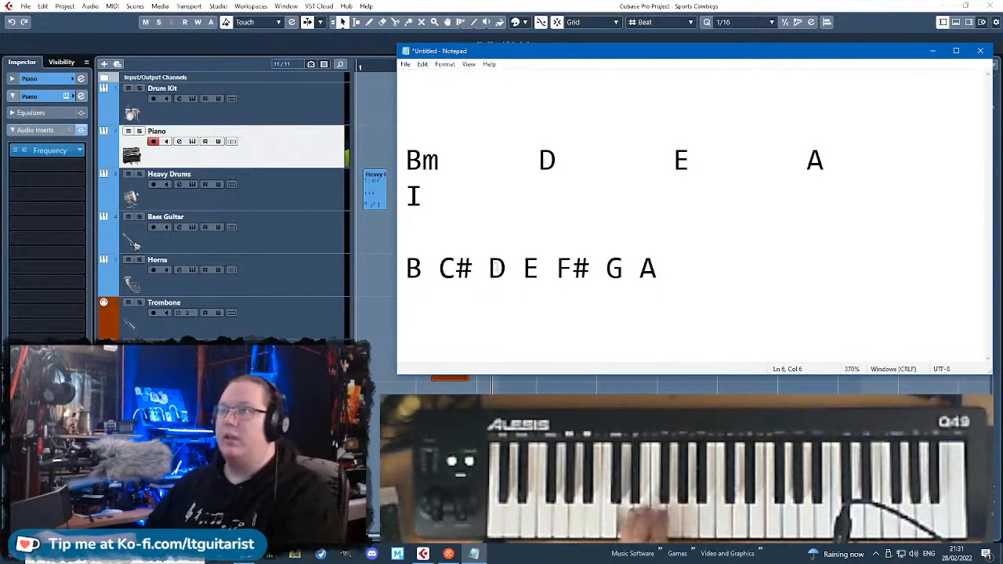
click(555, 269)
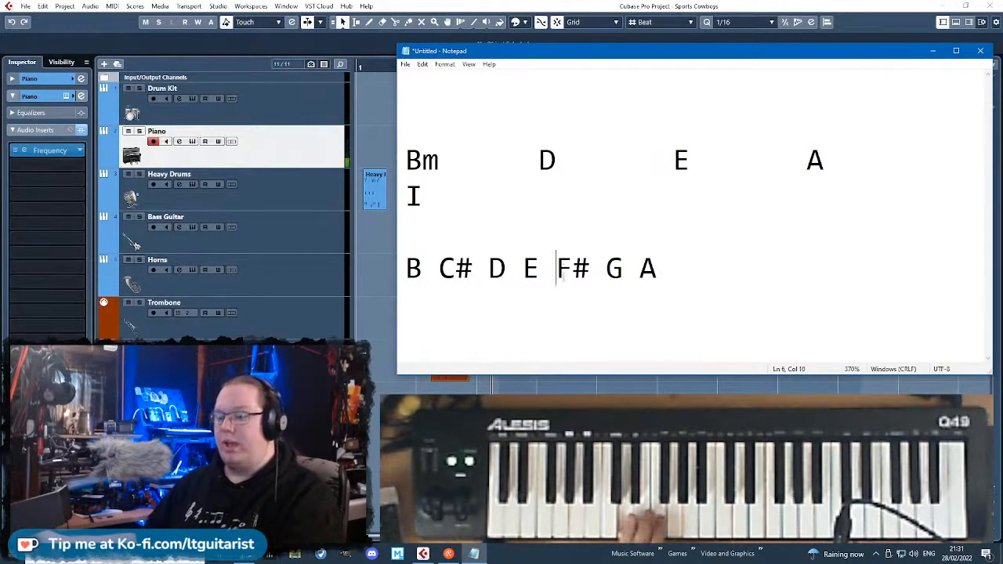
click(606, 269)
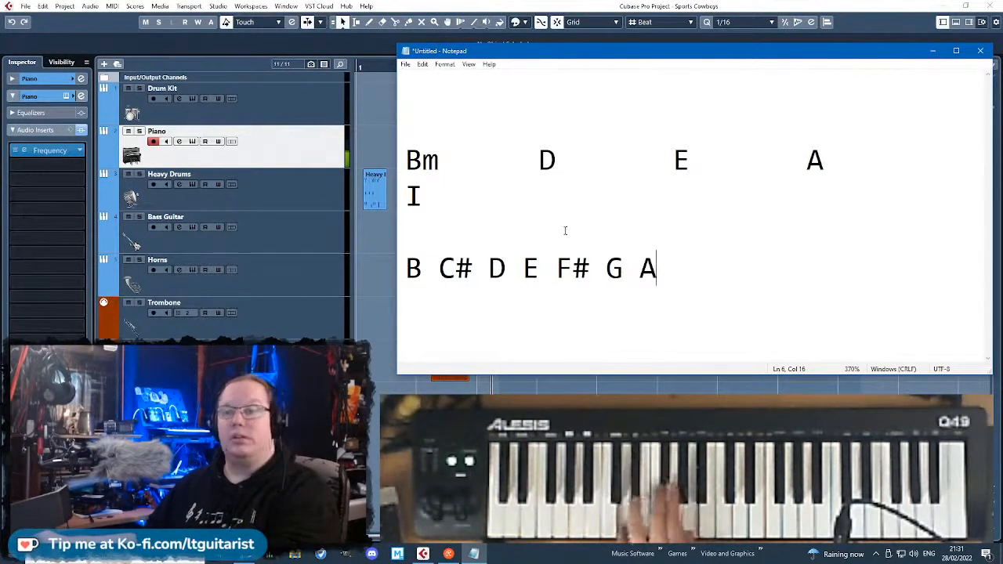
click(549, 185)
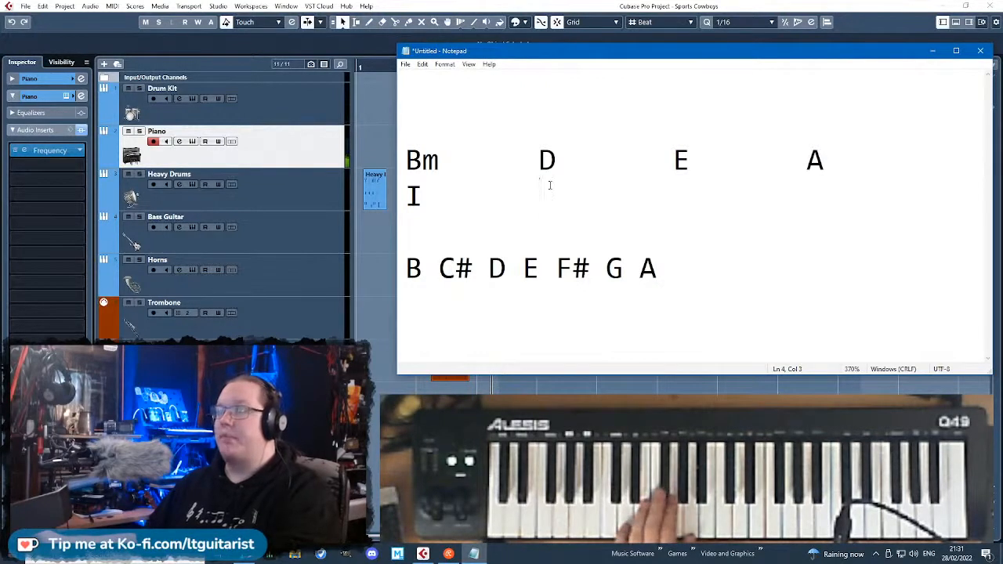
click(488, 268)
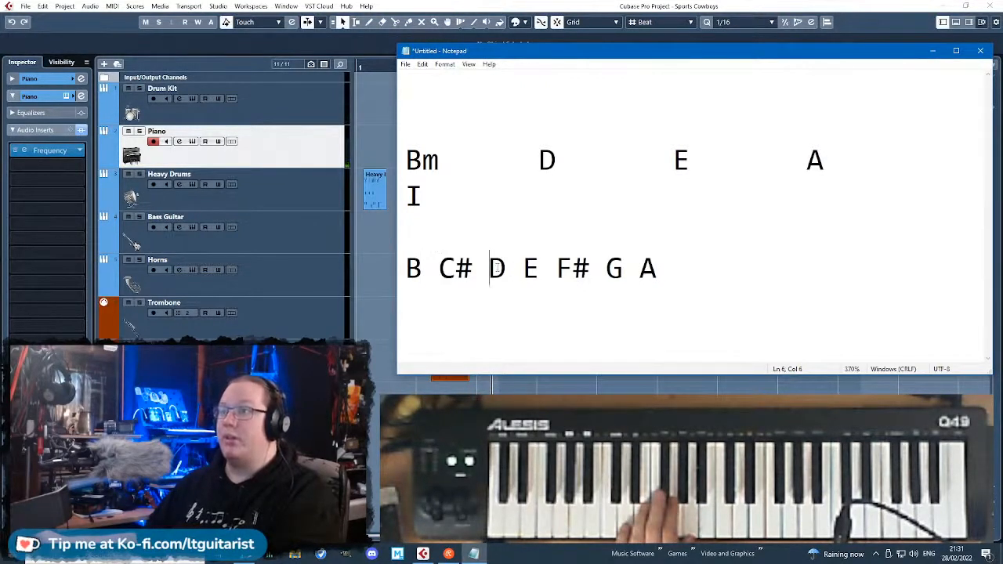
click(540, 195)
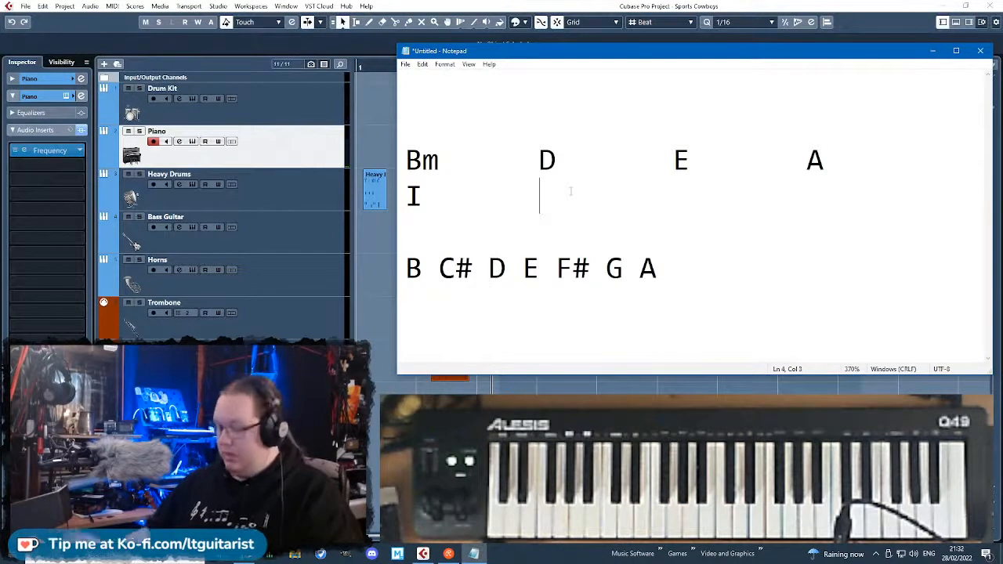
text(III)
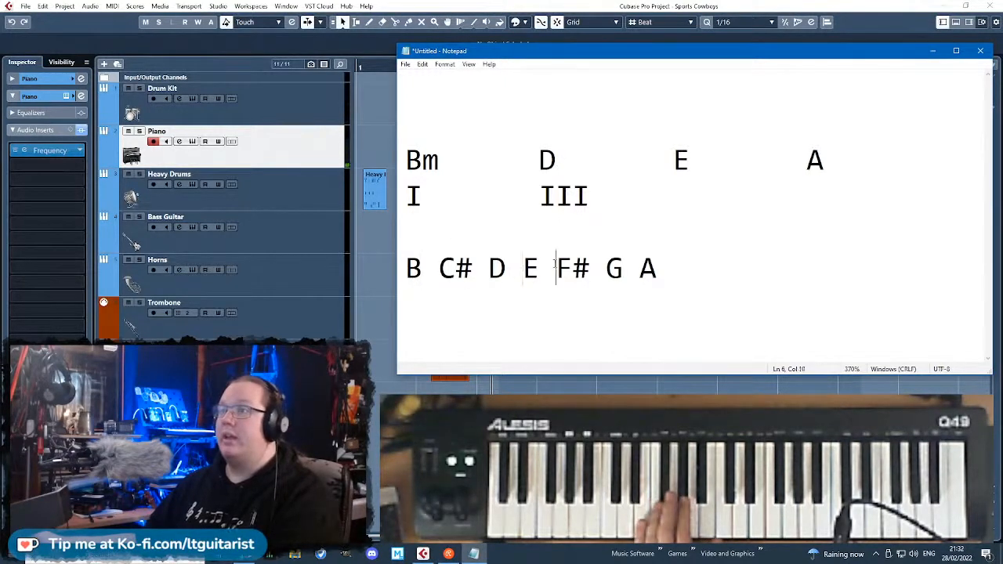
Count through the scale for the E chord and write IV MAJ beneath E.
click(607, 267)
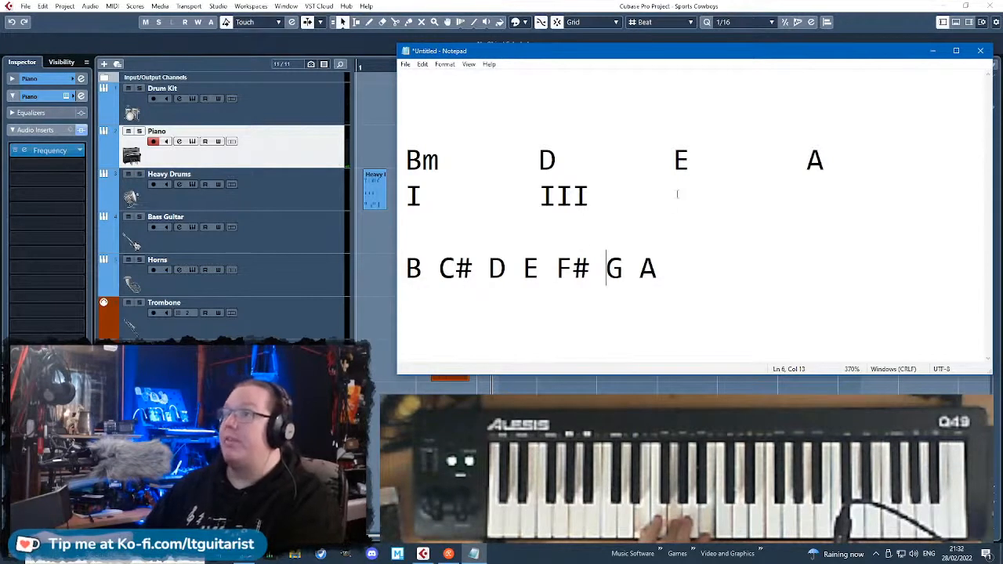
click(679, 195)
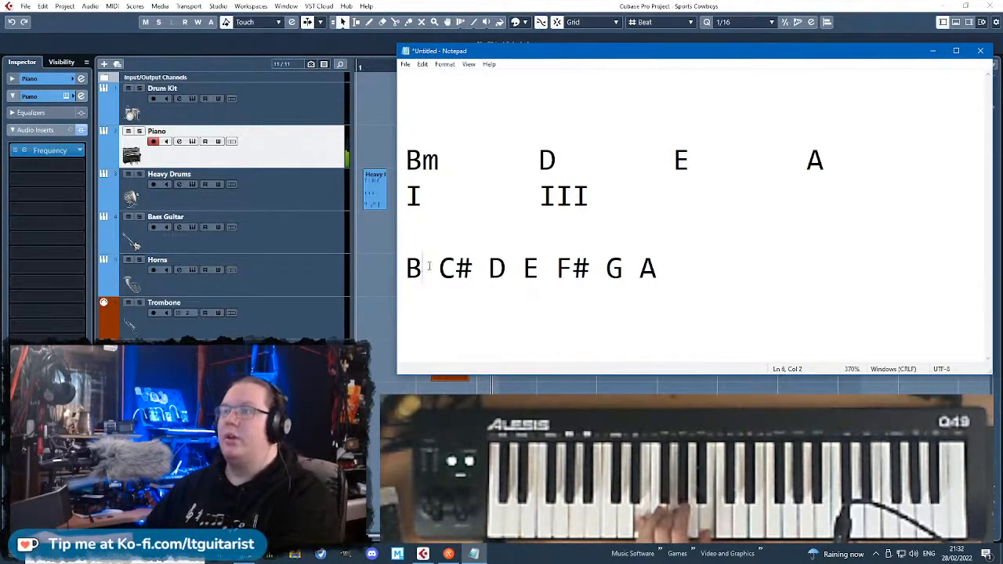
click(457, 269)
click(679, 199)
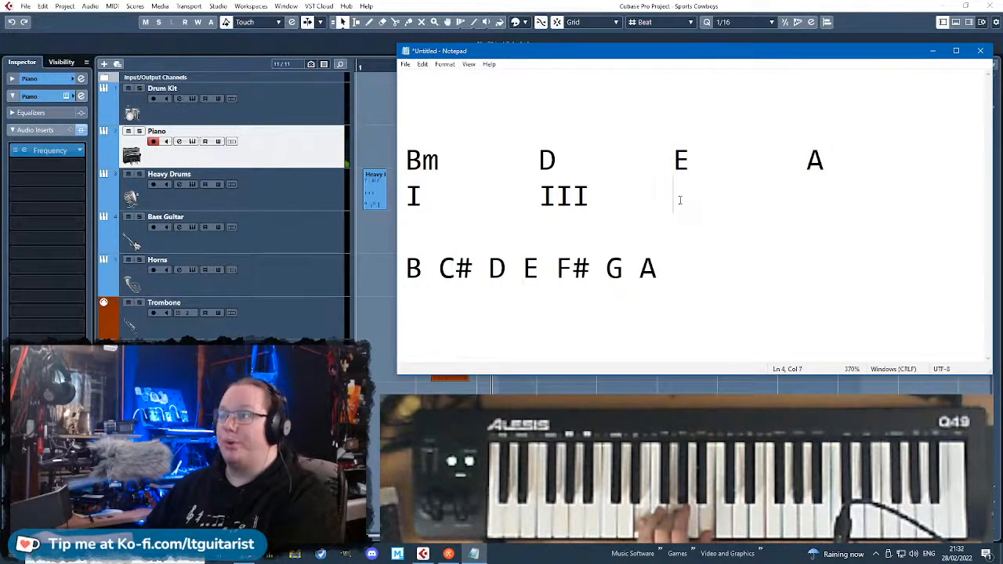
text(IV)
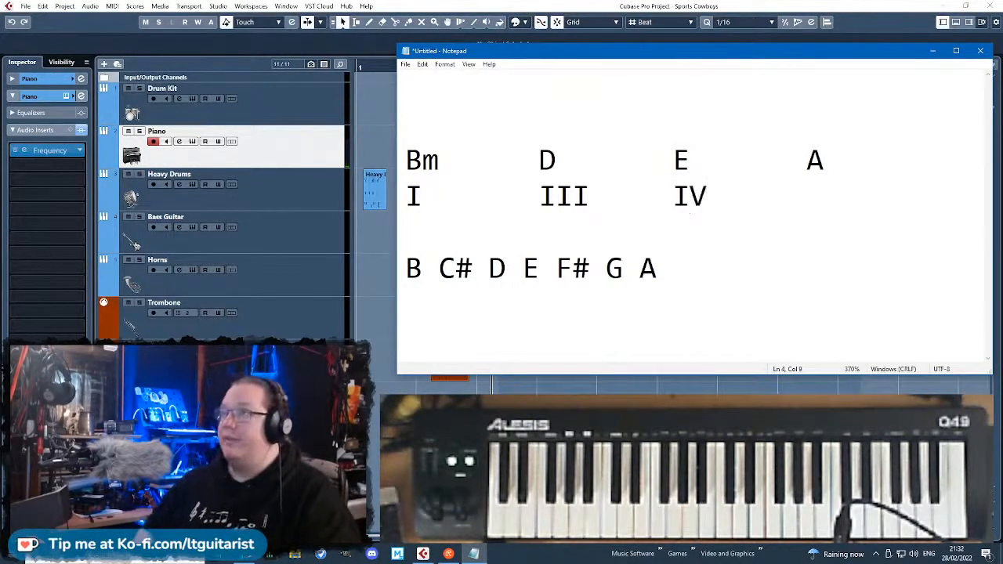
text( MAH)
key(BackSpace)
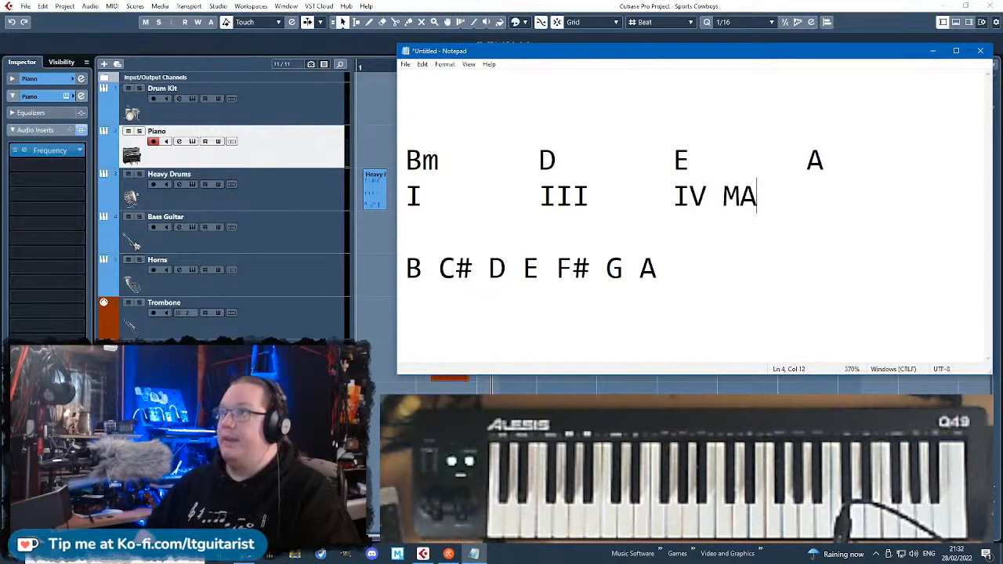
text(J)
key(Tab)
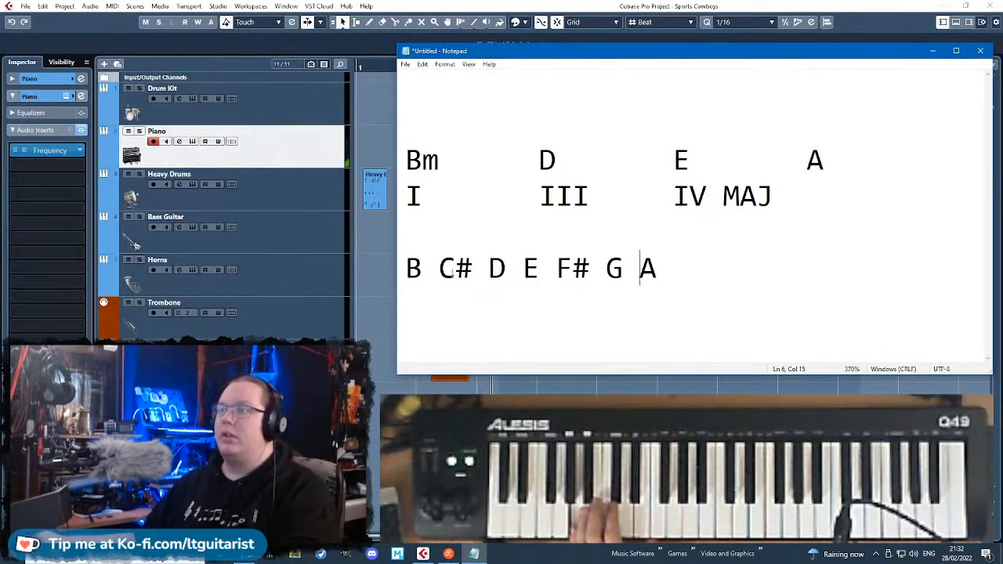
Trace the A chord's notes in the scale and write the numeral VII beneath A.
click(456, 269)
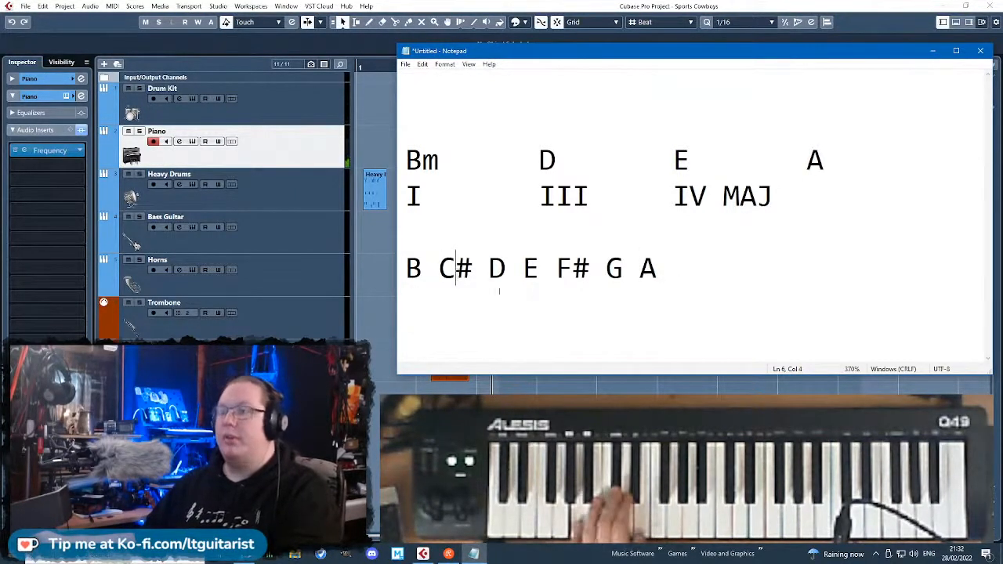
click(507, 274)
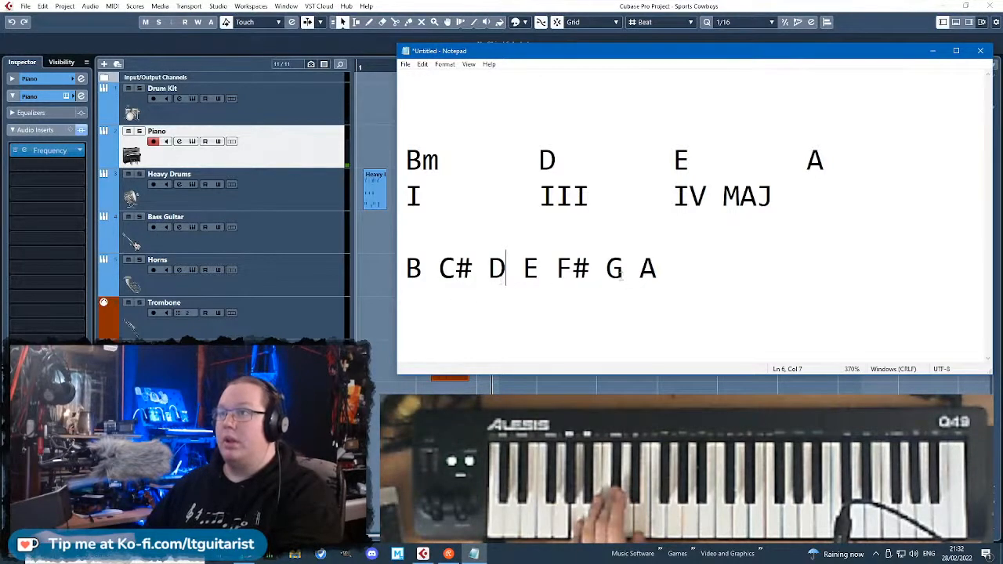
click(539, 269)
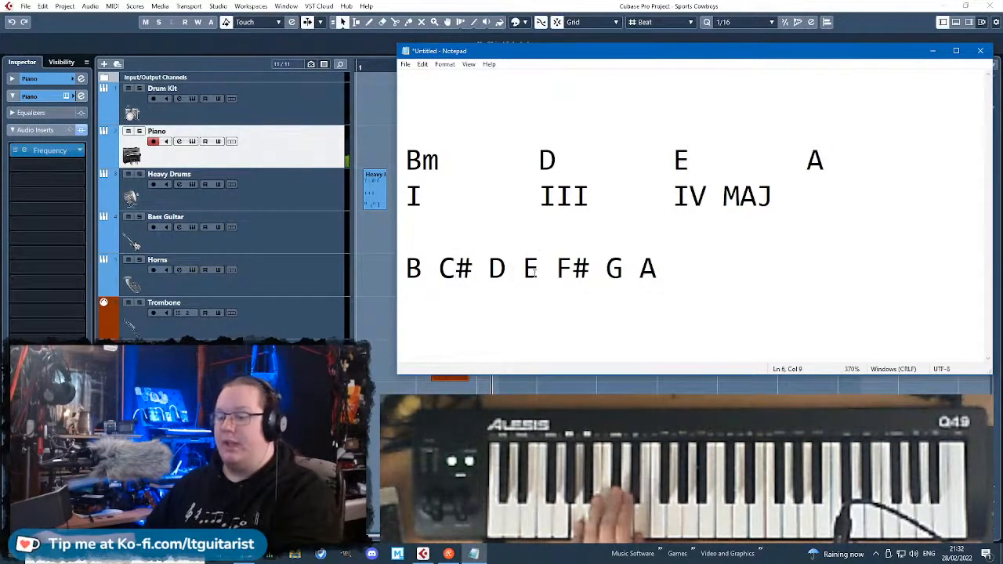
click(813, 196)
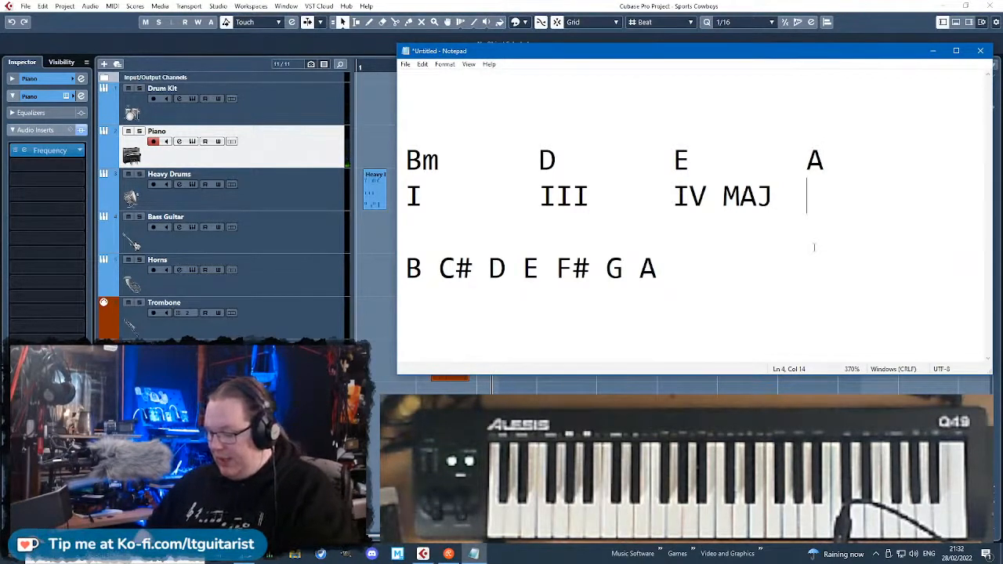
text(VII)
click(814, 224)
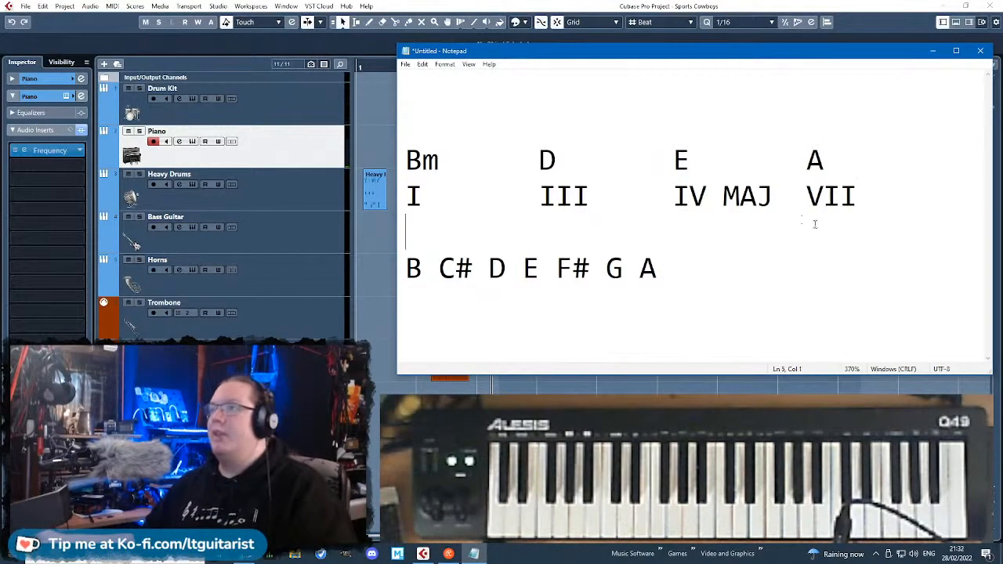
Point out the E chord and raise the G in the scale line to G#.
click(734, 173)
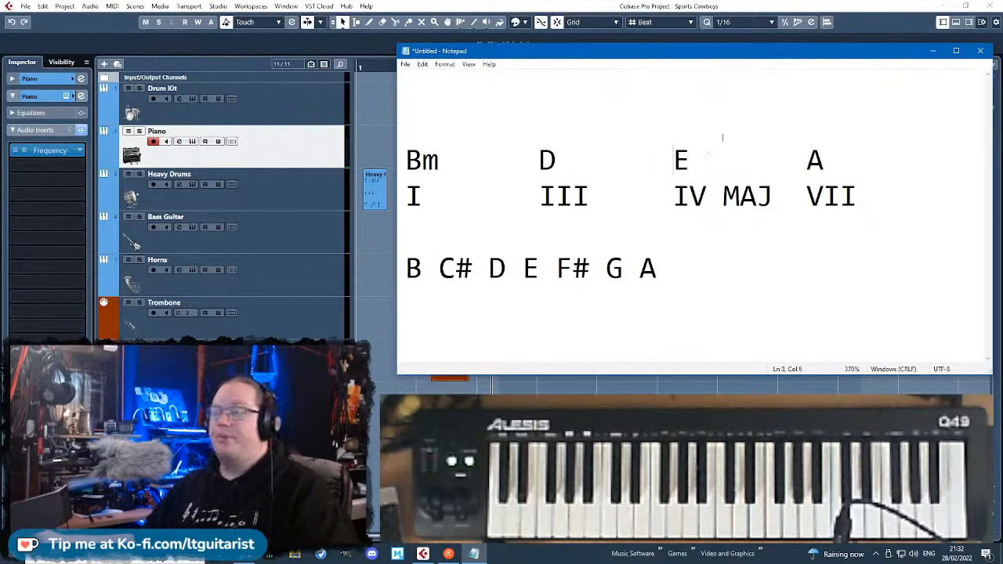
click(692, 164)
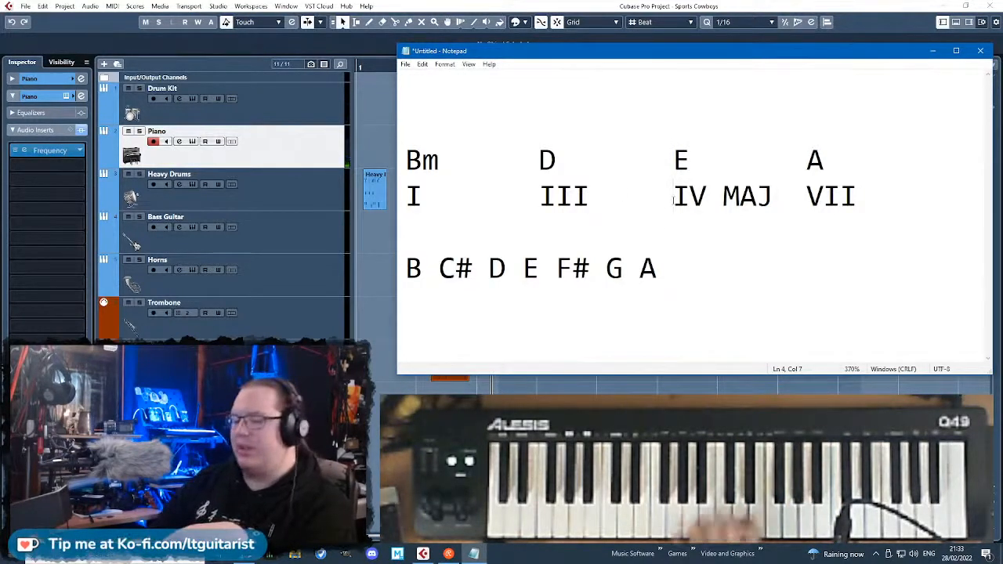
click(624, 270)
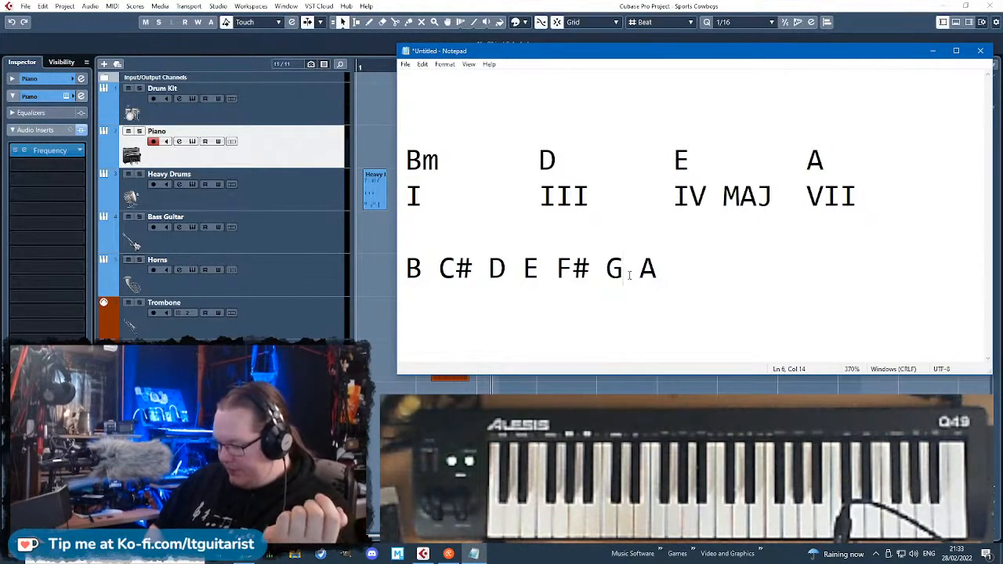
text(#)
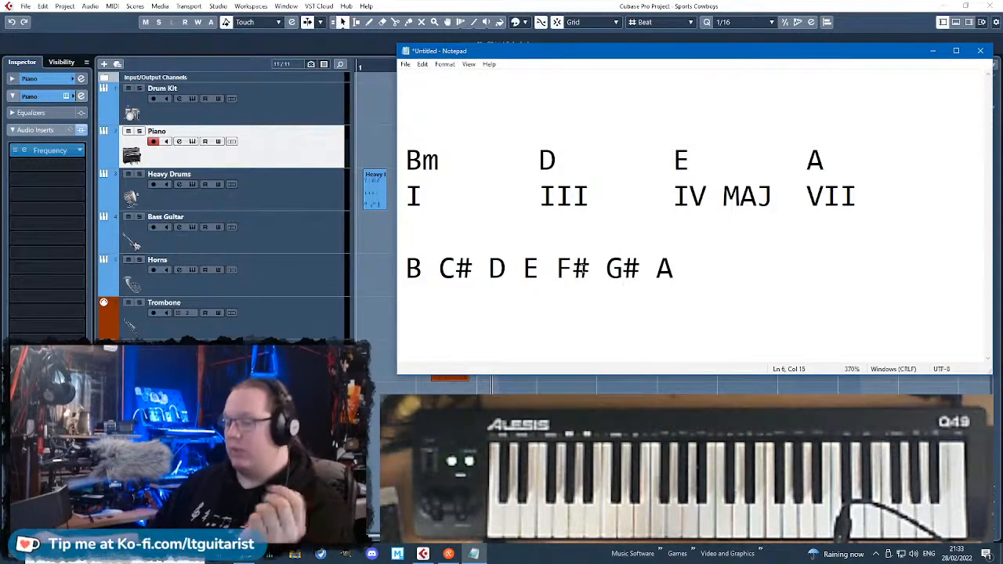
click(491, 270)
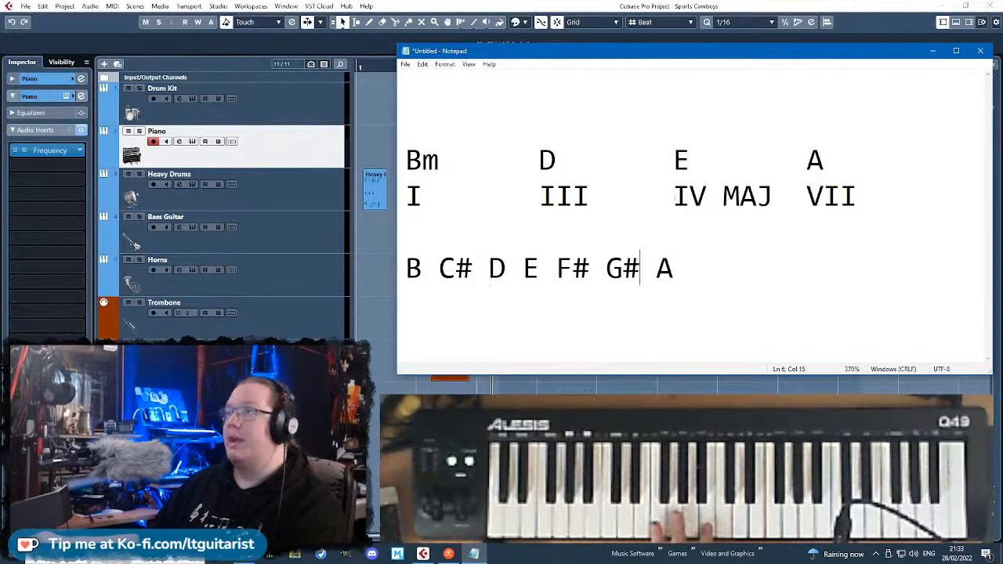
click(802, 159)
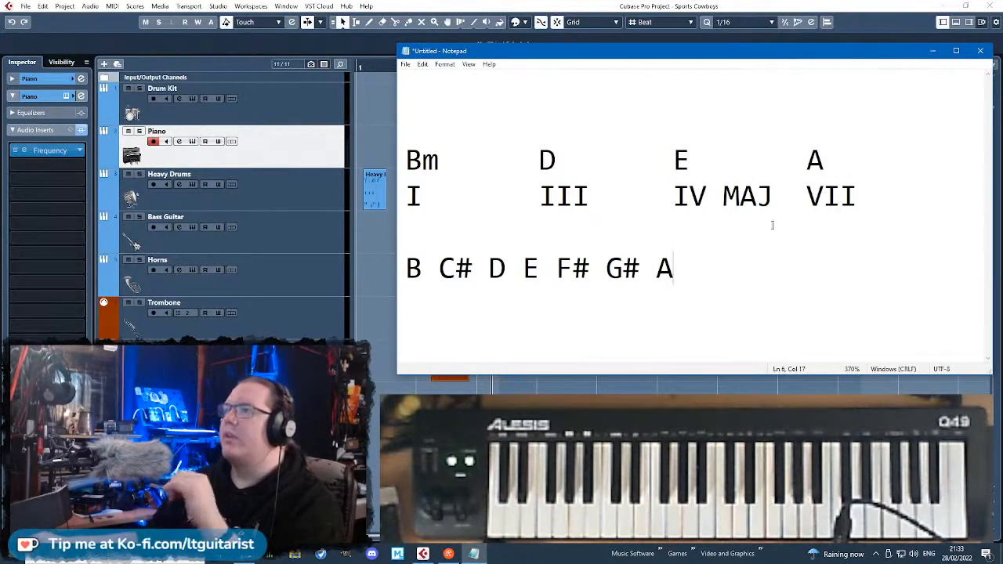
Change the scale's G# back to G, walk through the notes with the text cursor, and restore the sharp.
click(643, 272)
key(BackSpace)
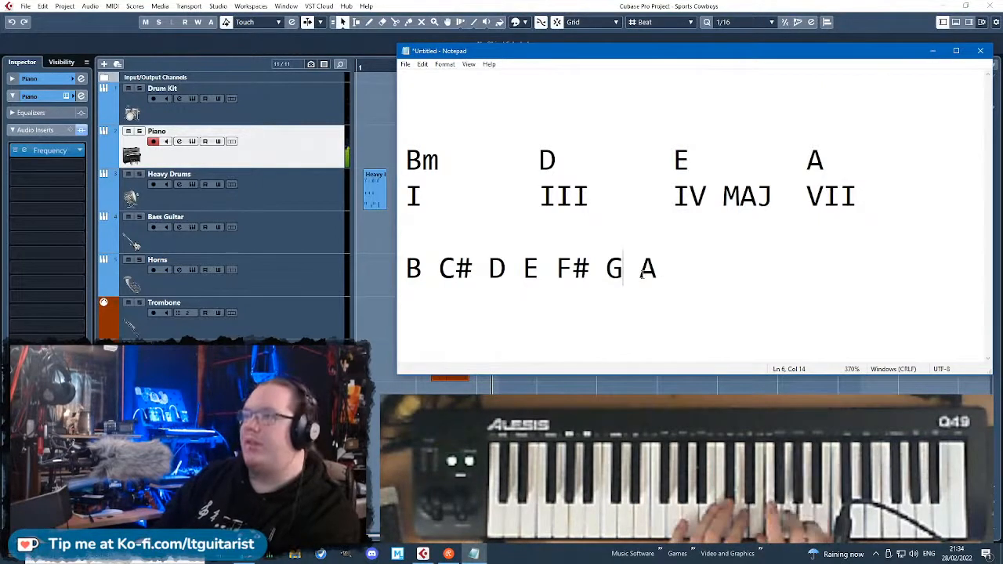
click(445, 268)
click(496, 268)
click(560, 264)
click(611, 266)
click(646, 266)
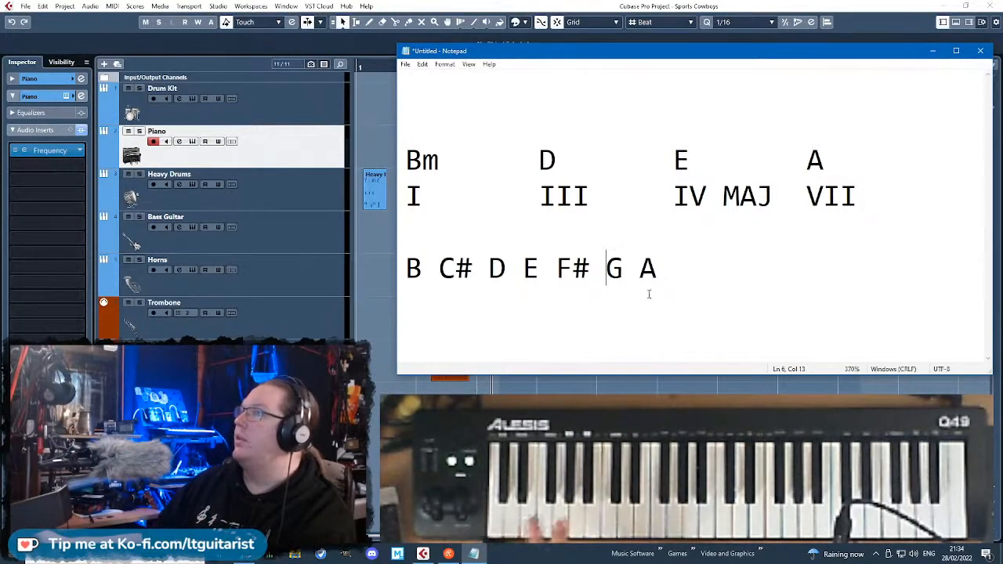
click(624, 267)
text(#)
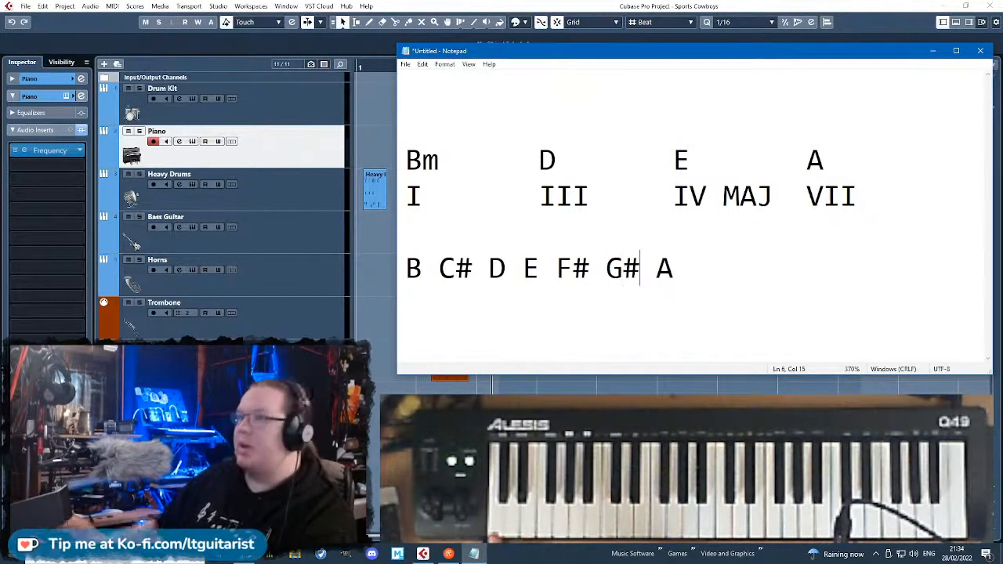
Add the heading B Dorian directly above the scale notes and highlight the G# in the scale.
click(626, 248)
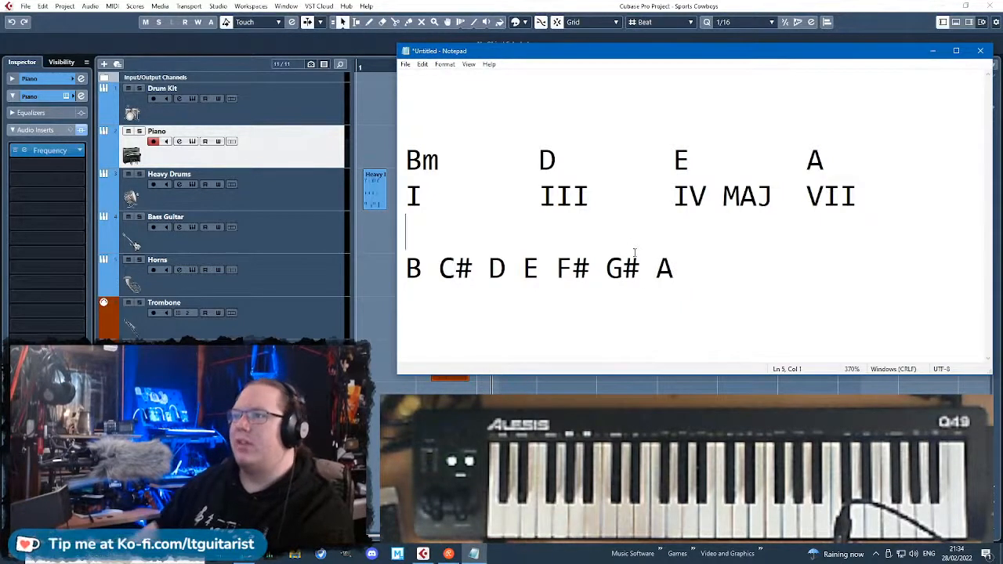
key(Return)
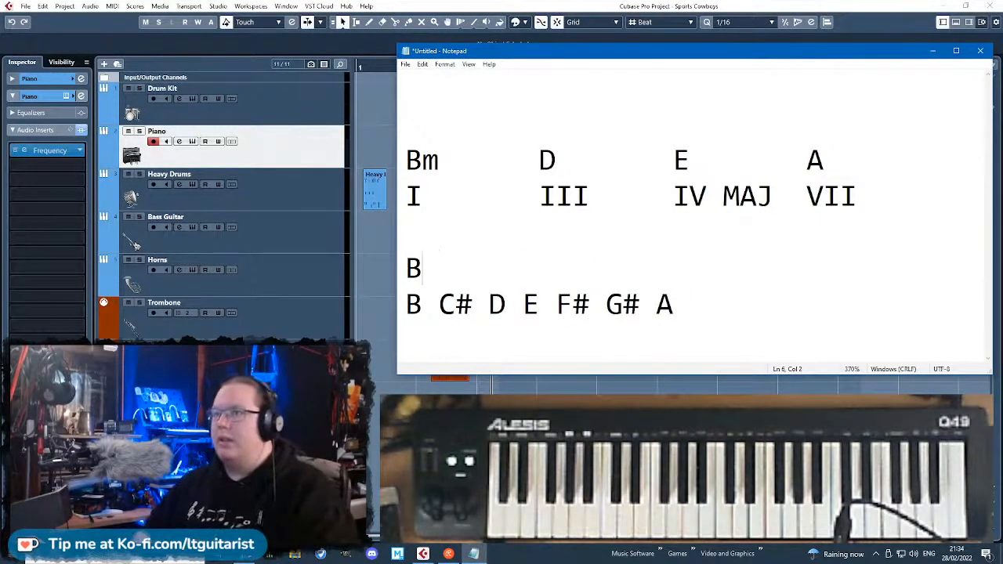
text(B Dorian)
key(Return)
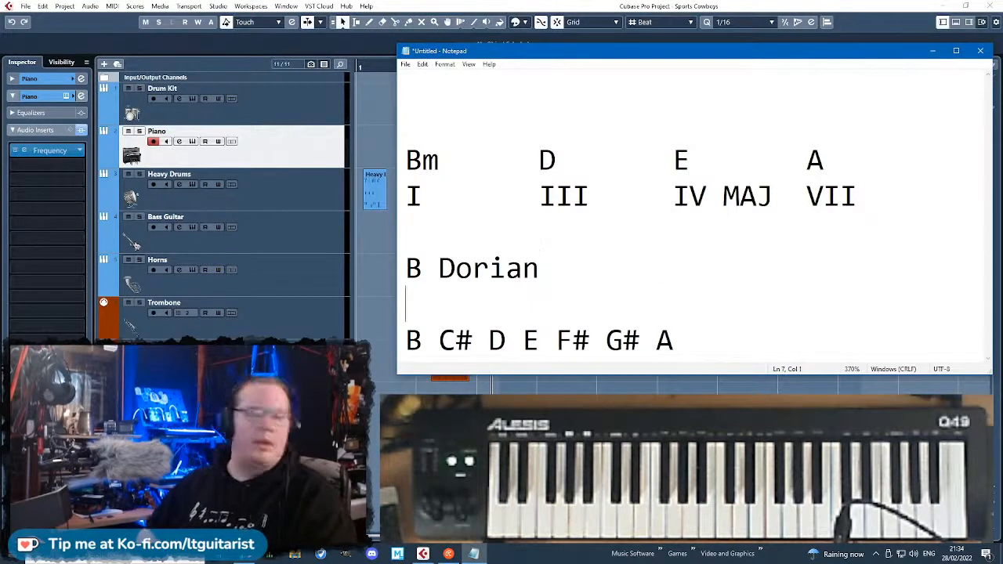
key(BackSpace)
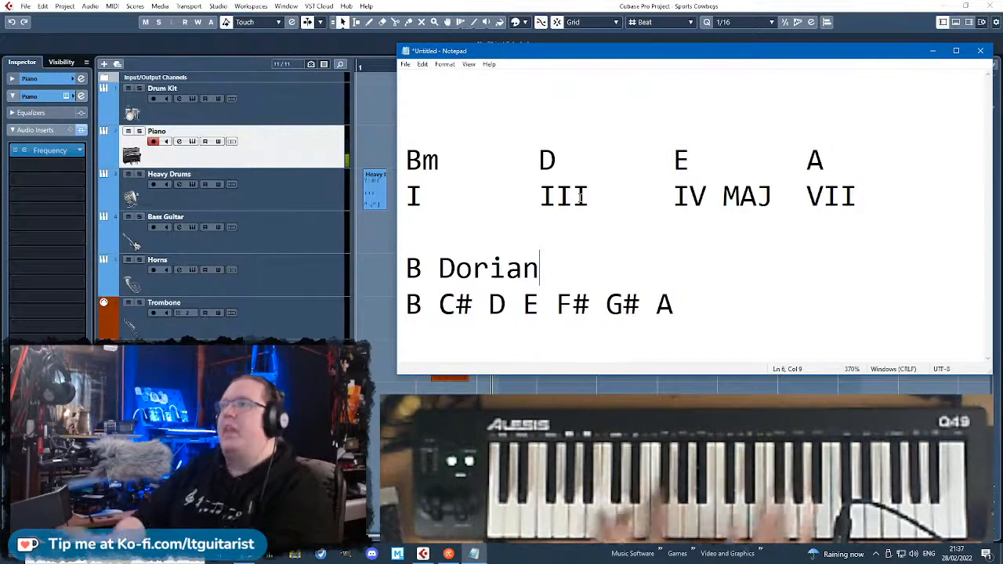
drag(606, 306, 640, 305)
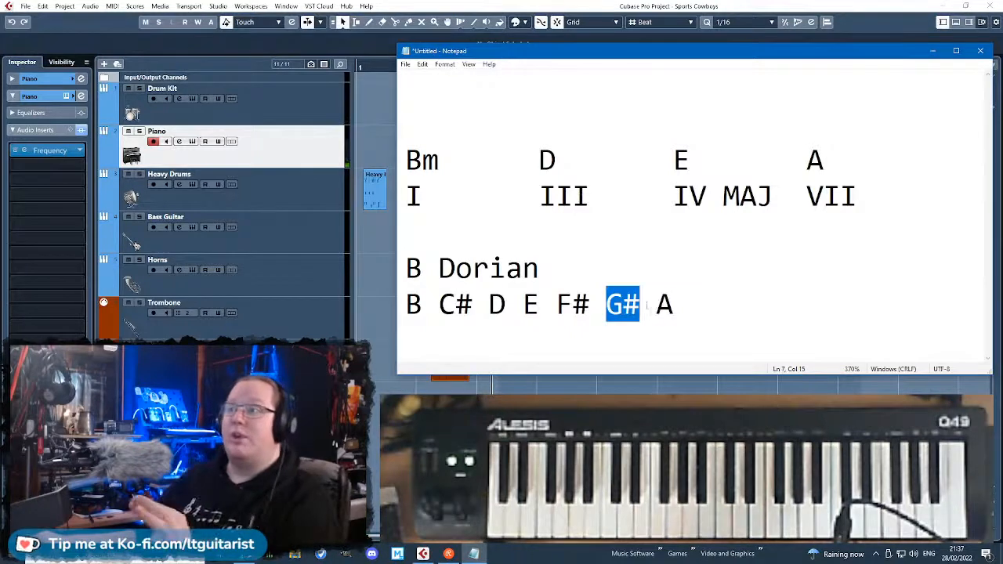
Clear the G# highlight in the scale line and point out the E chord with the text cursor.
click(655, 314)
mouse_move(672, 160)
mouse_down()
mouse_move(689, 159)
mouse_move(672, 165)
mouse_up()
click(690, 159)
click(689, 160)
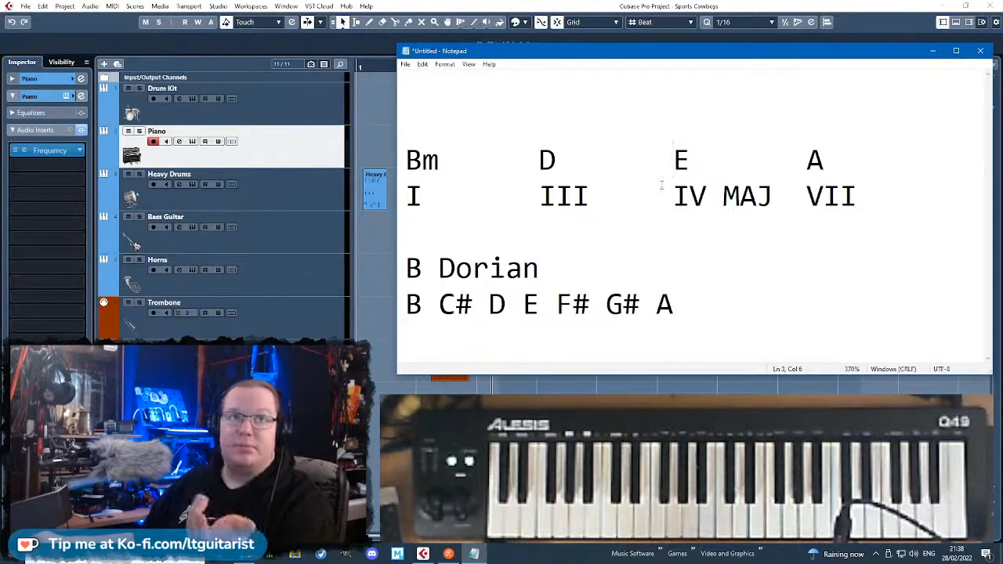
drag(787, 44, 792, 55)
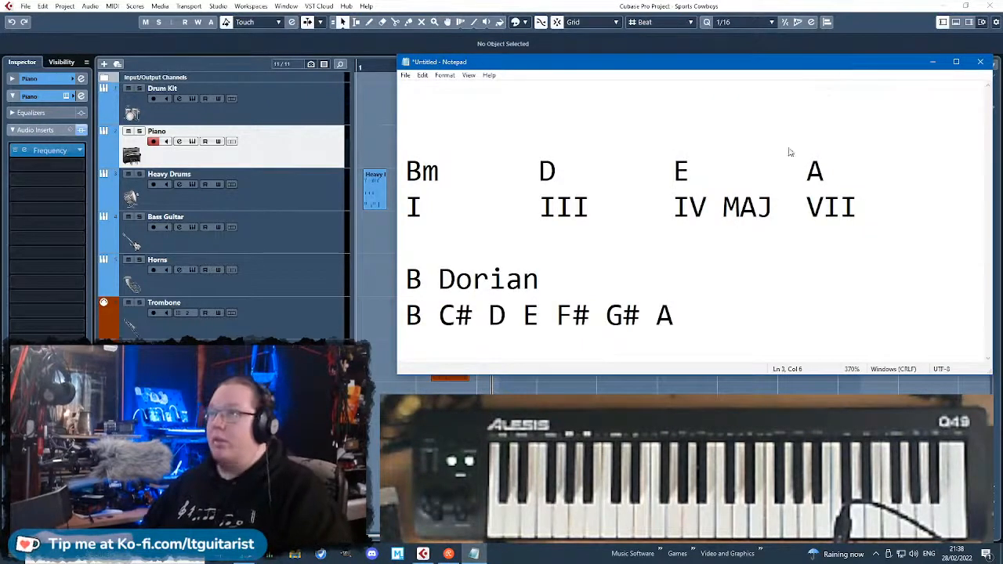
Save the chord notes as CHORDS in the Desktop's Cowboy Sports Stuff folder and close Notepad.
key(ctrl+s)
click(886, 88)
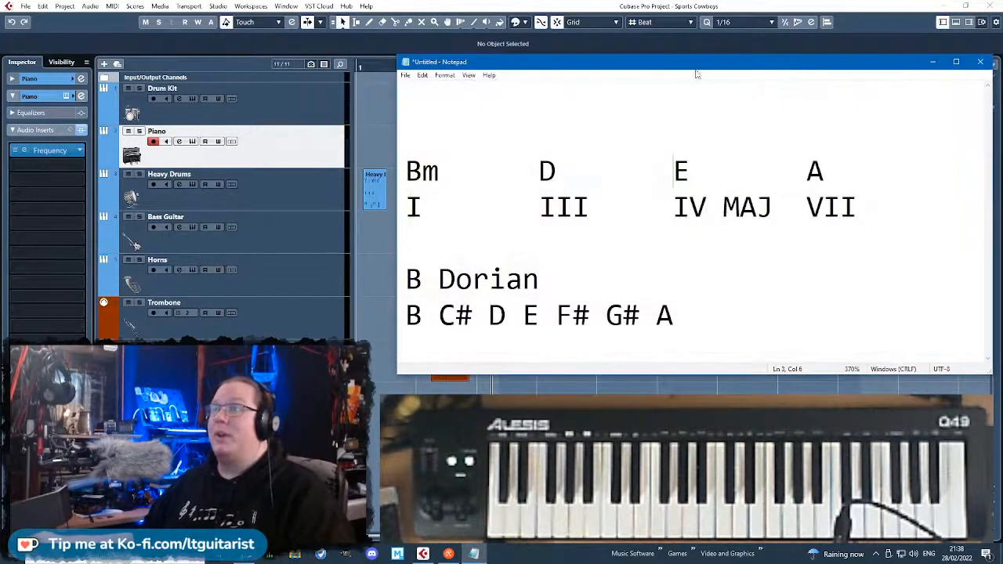
click(405, 75)
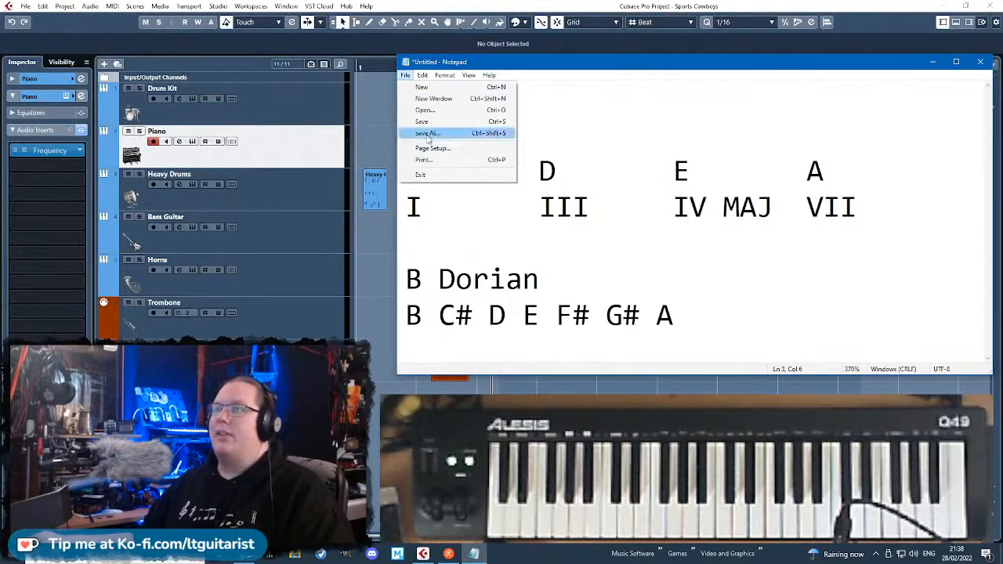
click(423, 132)
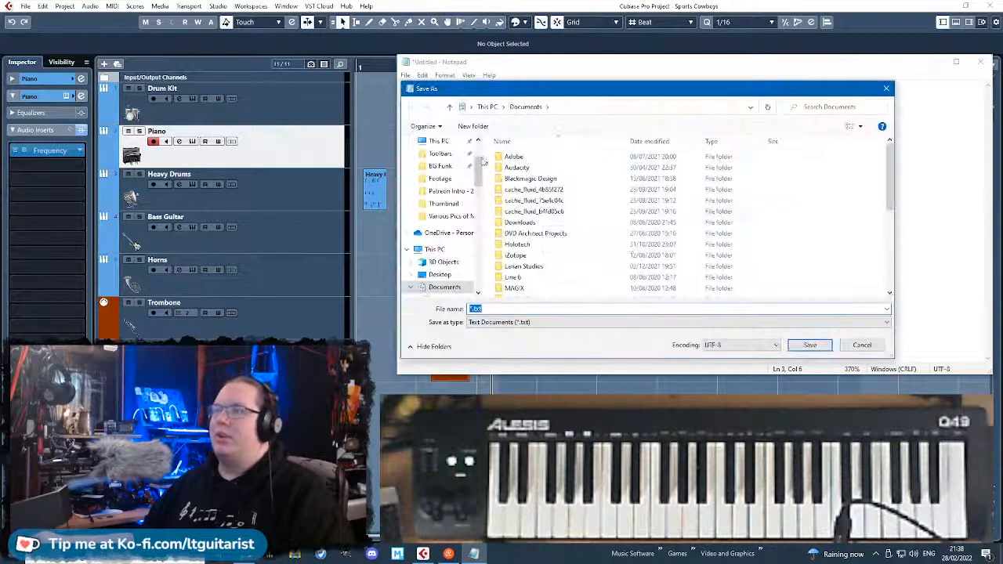
click(443, 275)
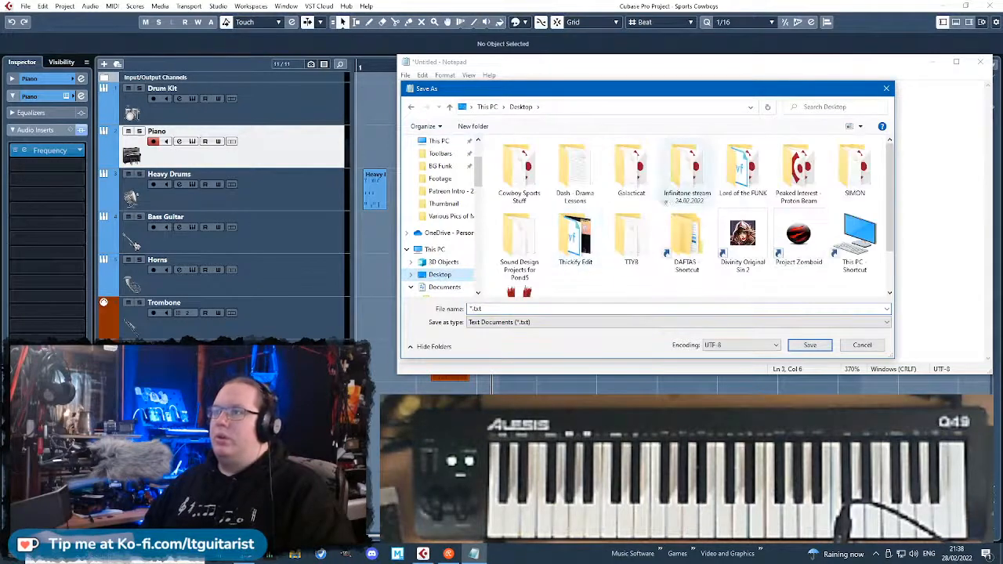
double_click(518, 171)
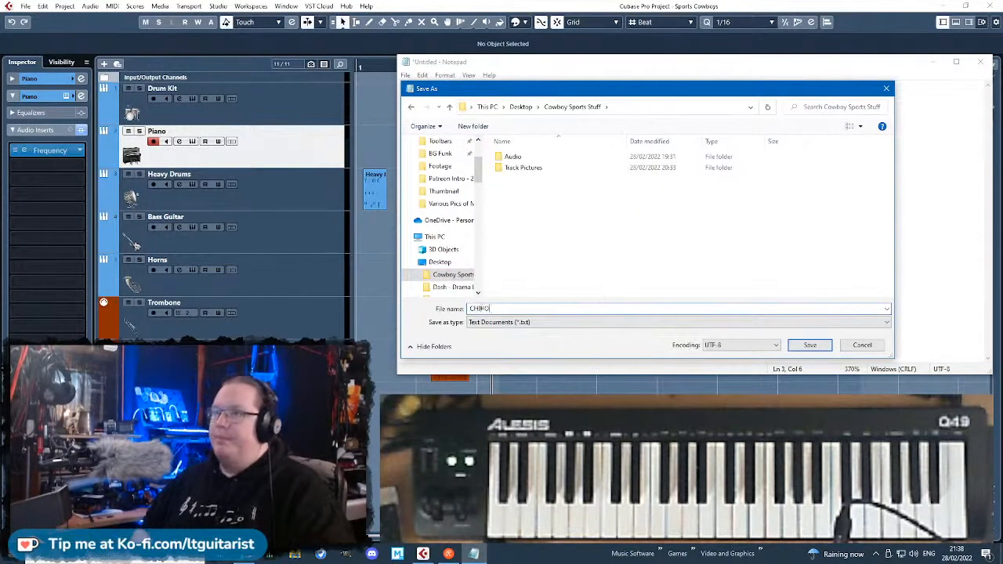
text(S)
key(Return)
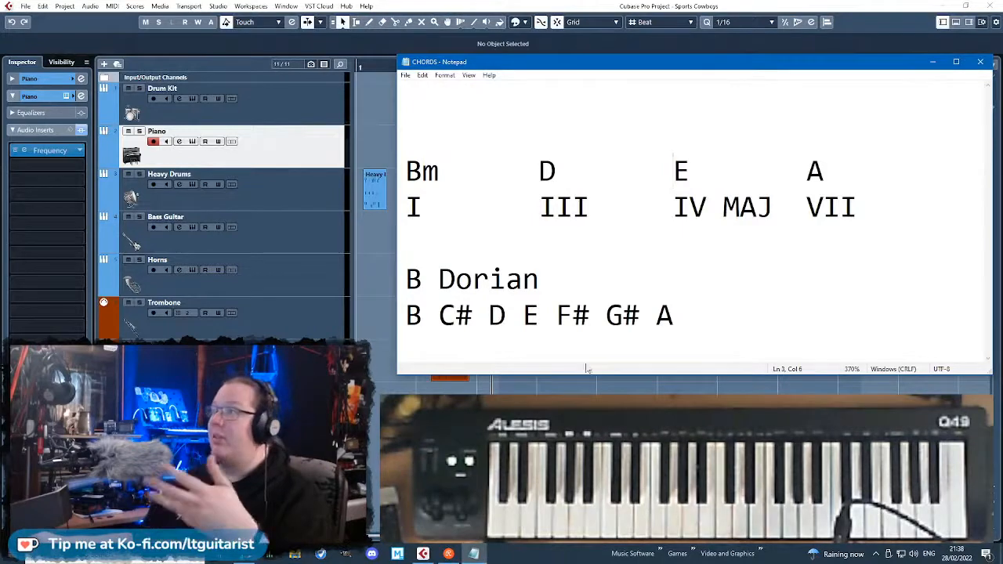
drag(579, 64, 535, 51)
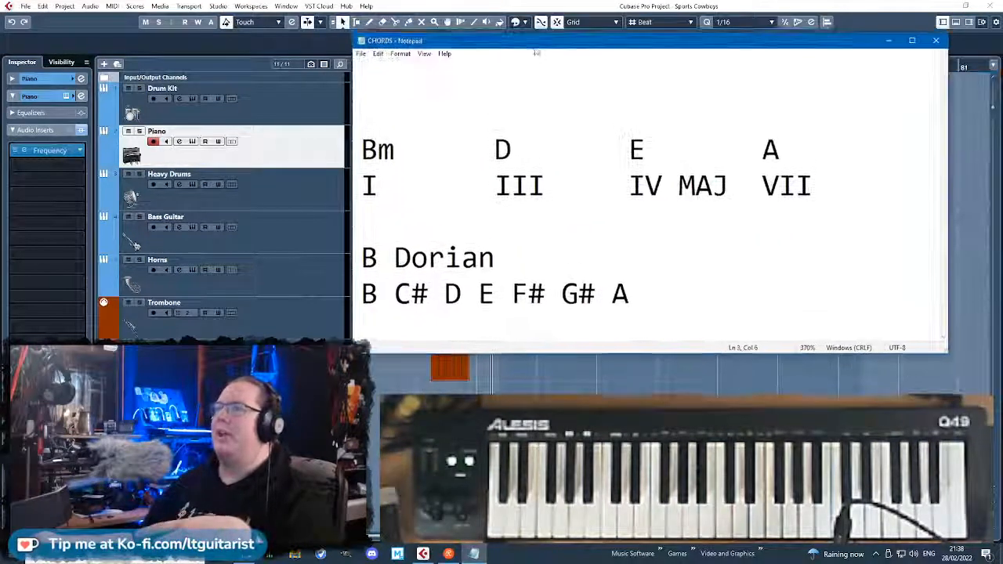
click(936, 41)
Examine the notes of the Horns track's part at bars 11 to 16 in the Key Editor.
double_click(442, 275)
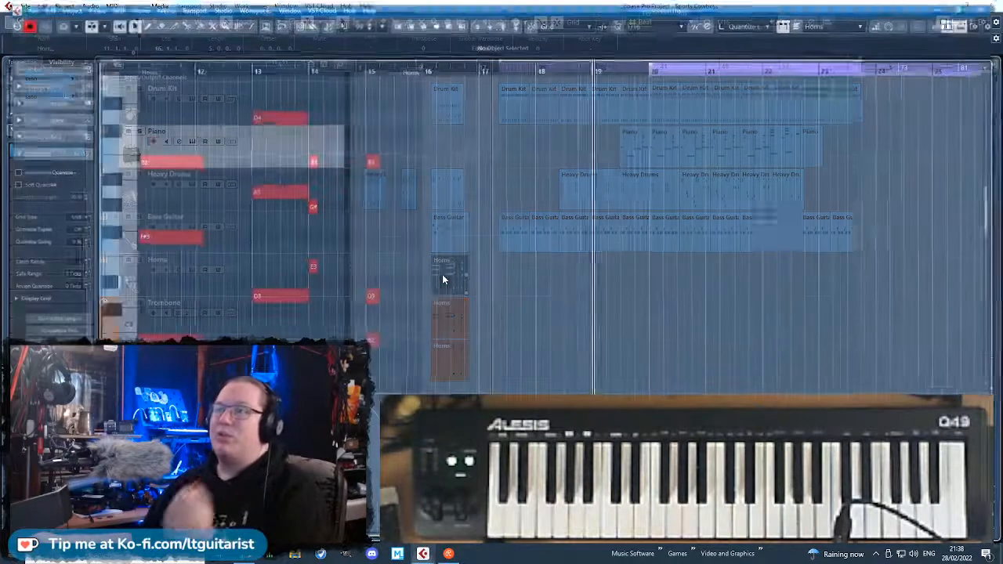
drag(378, 266, 335, 277)
scroll(407, 278, up, 3)
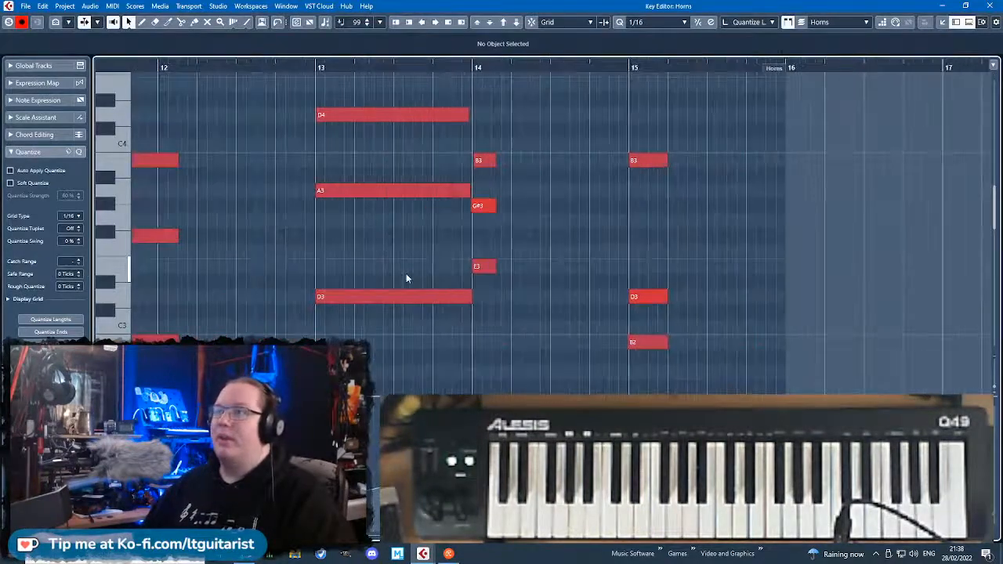
scroll(454, 282, down, 3)
scroll(438, 310, down, 2)
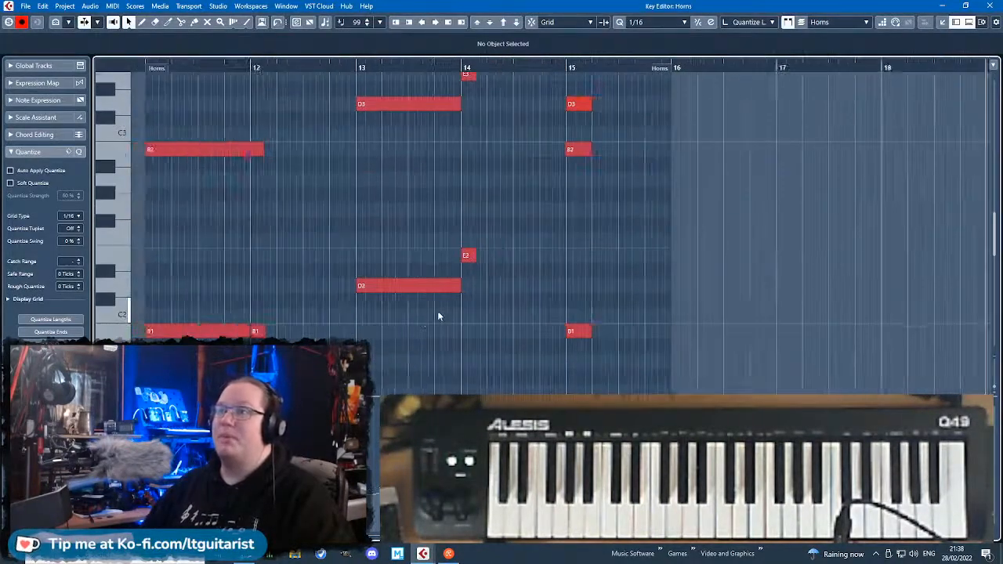
scroll(433, 317, down, 2)
click(995, 9)
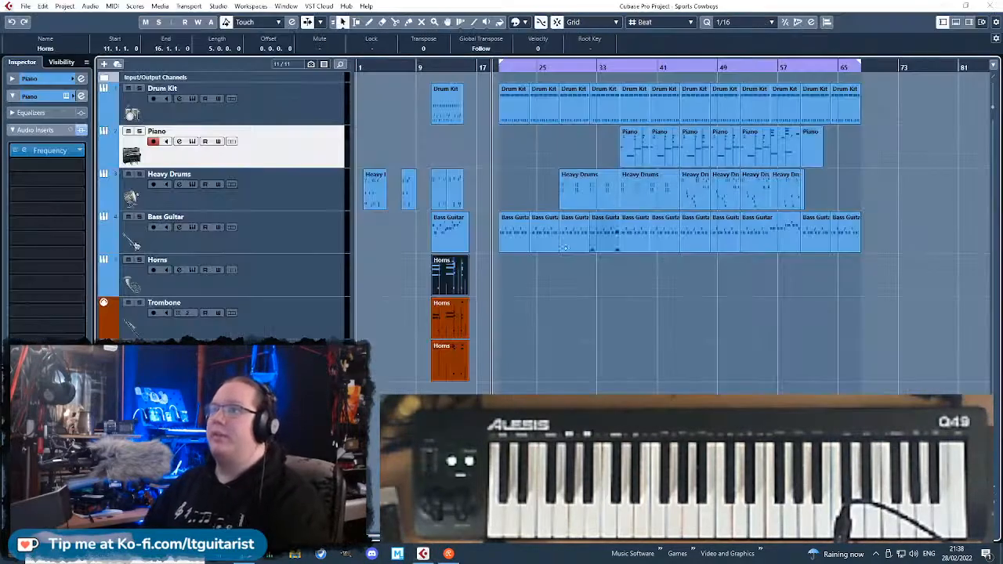
Examine the notes of the Trombone track's part at bars 11 to 16 in the Key Editor.
double_click(449, 315)
scroll(503, 259, up, 3)
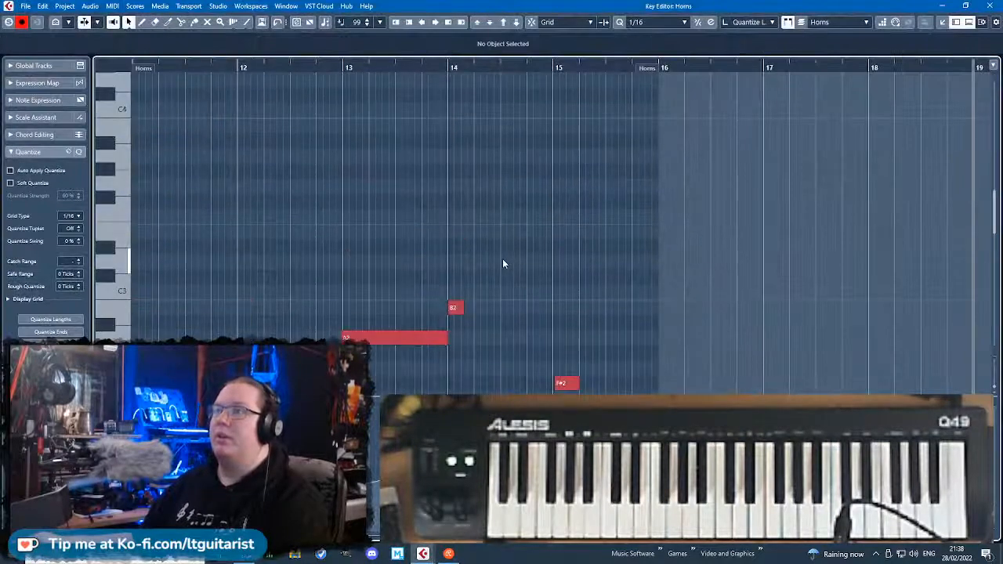
scroll(503, 259, down, 5)
scroll(503, 259, up, 2)
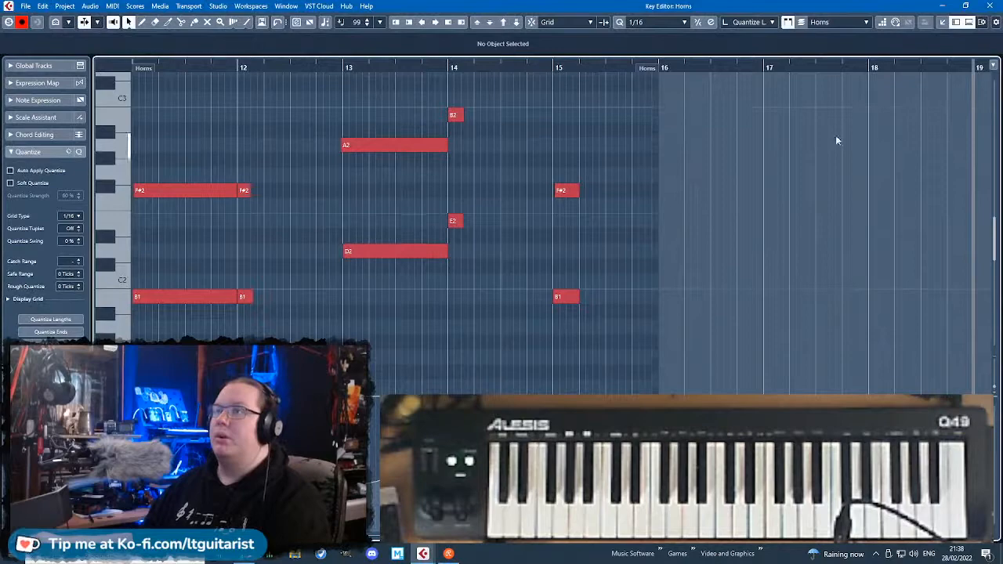
click(989, 7)
Examine the notes of the Trumpet track's part at bars 11 to 16 in the Key Editor.
double_click(455, 362)
scroll(368, 338, down, 2)
scroll(364, 338, up, 3)
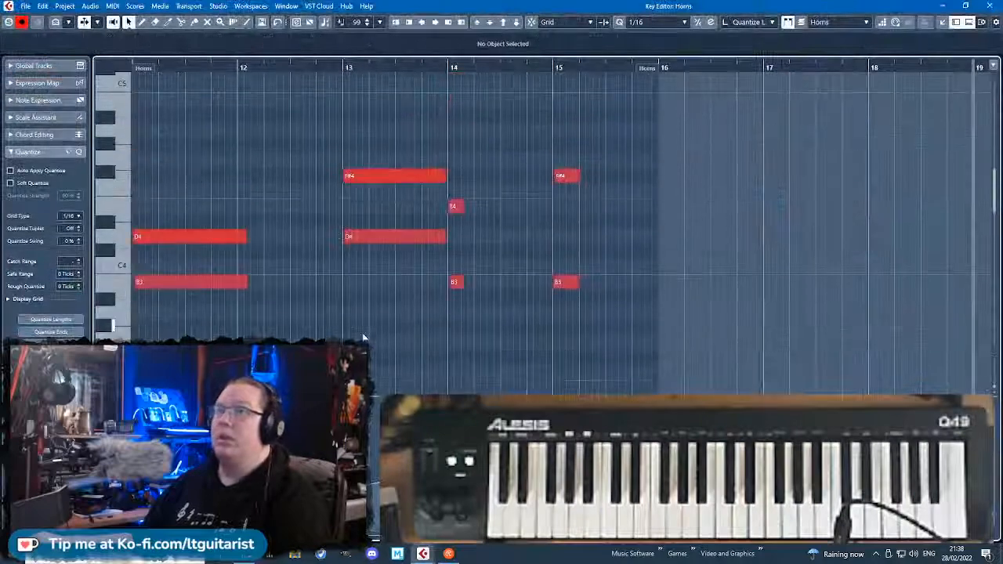
click(990, 6)
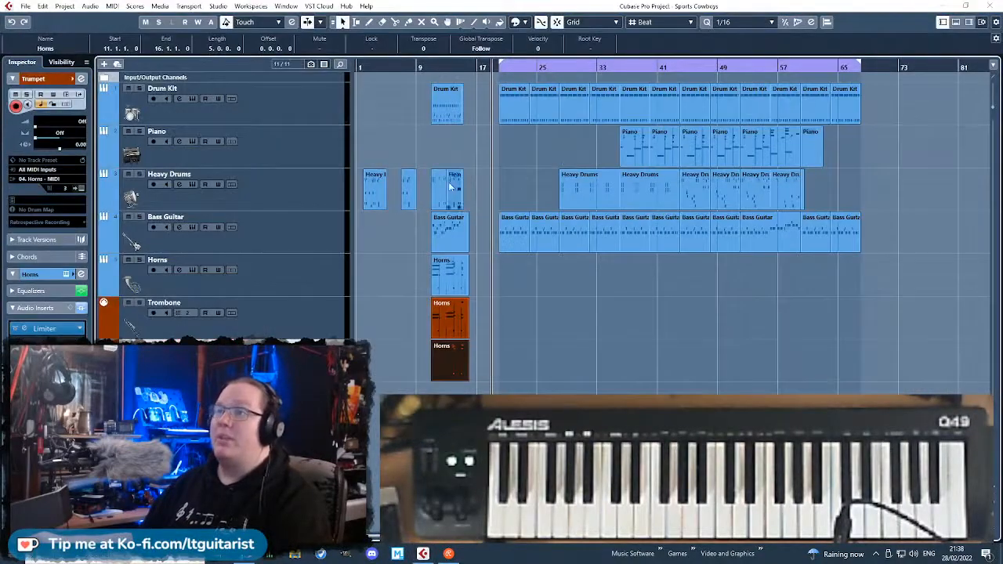
Compare the Bass Guitar notes in the part at bar 11 with those in the part at bars 52 to 60.
double_click(446, 230)
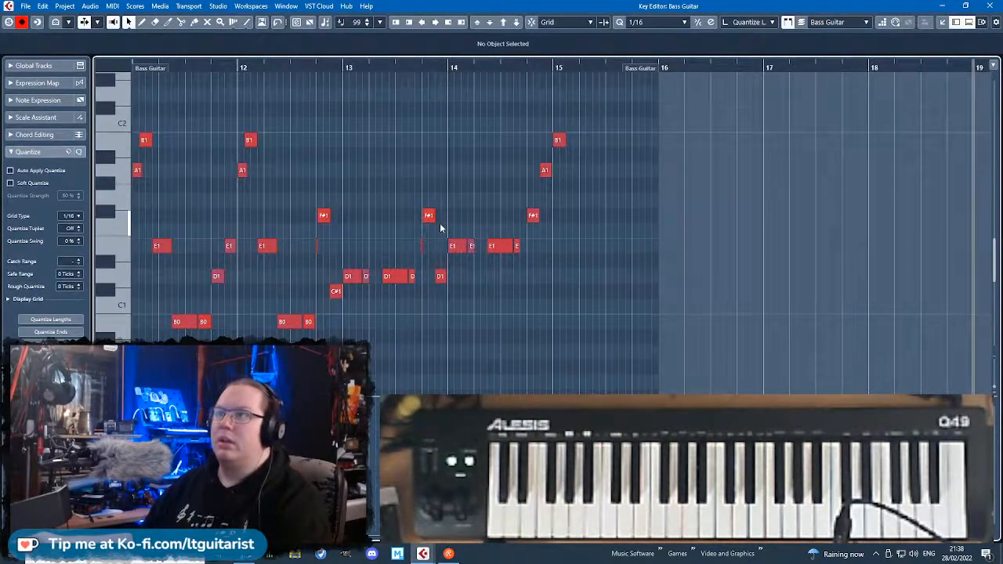
click(989, 6)
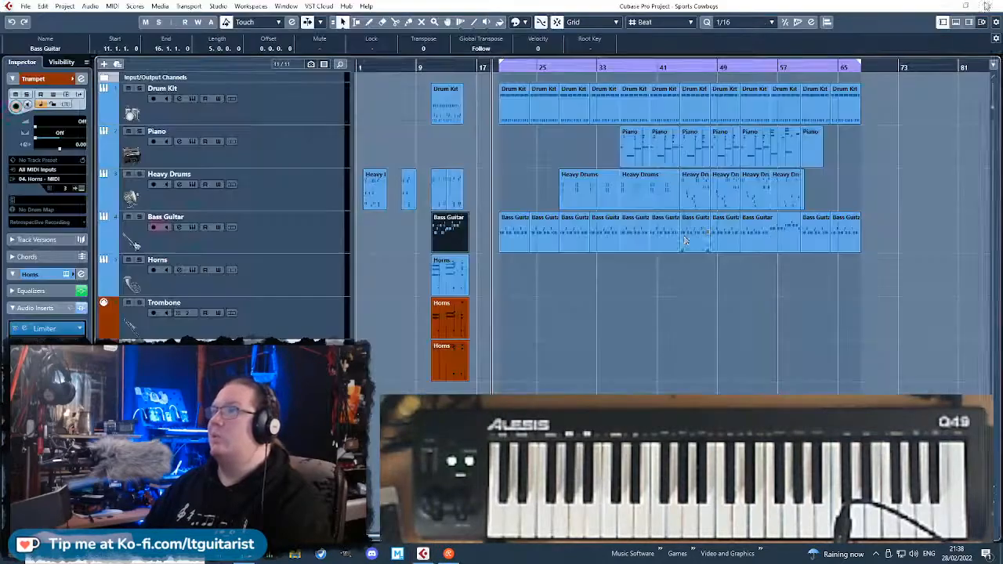
double_click(768, 231)
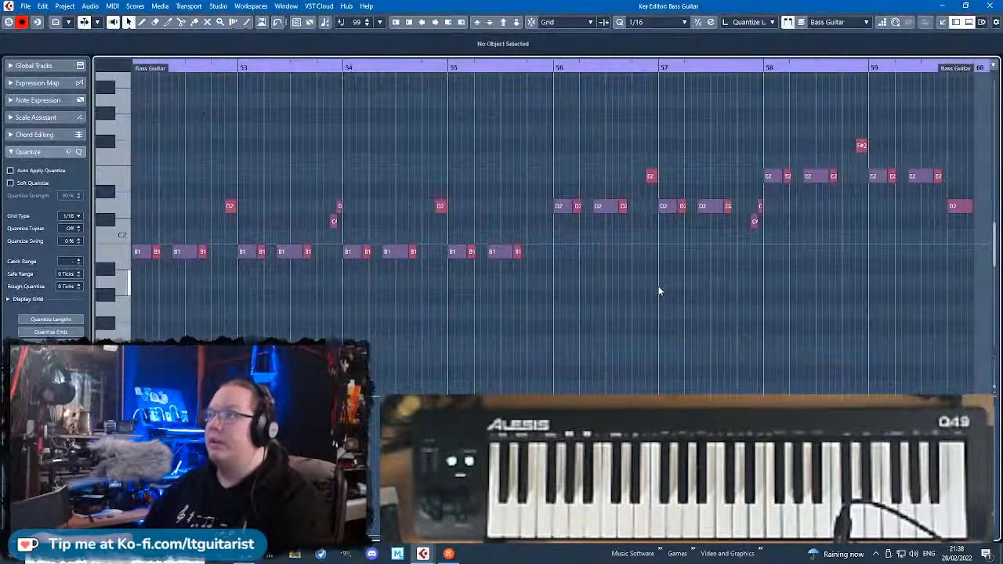
click(992, 6)
Examine the chords in the Piano part at bars 52 to 60, close the editor and select the Piano track.
double_click(769, 147)
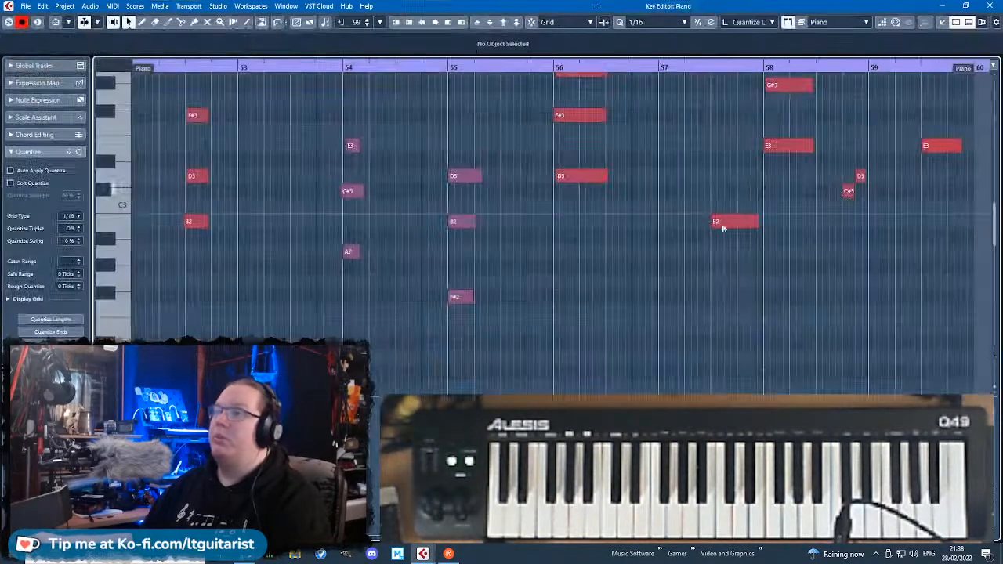
scroll(717, 243, up, 3)
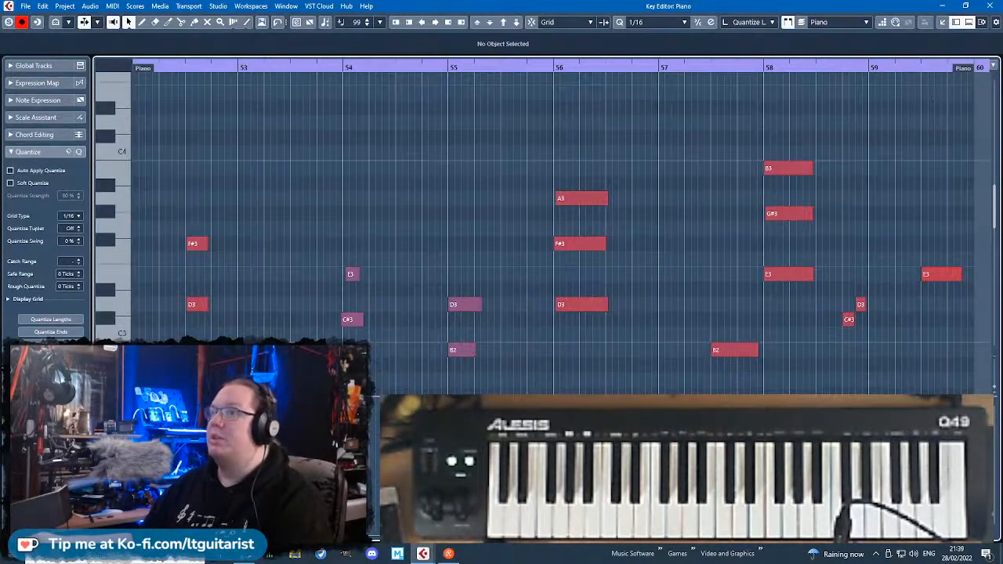
click(986, 6)
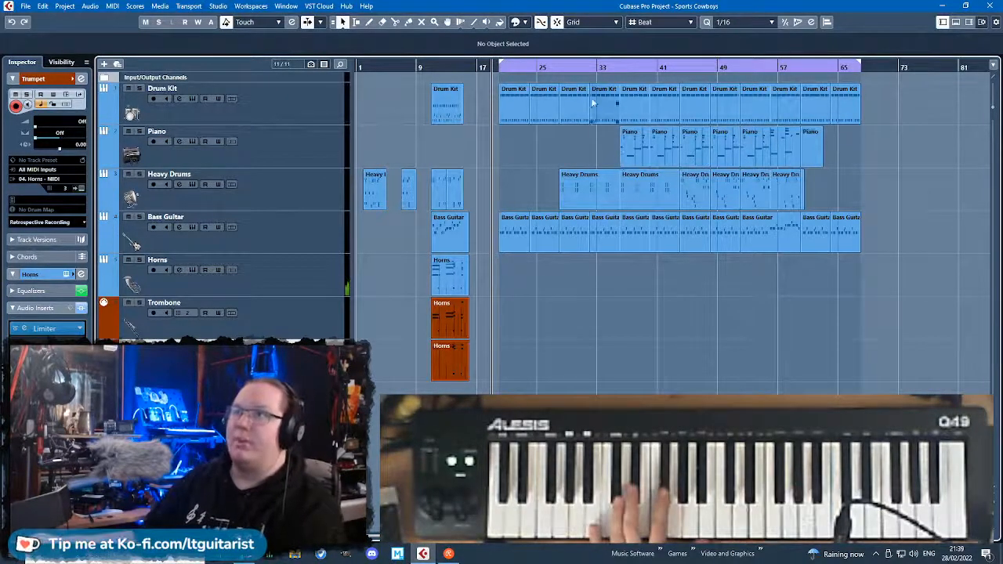
click(349, 161)
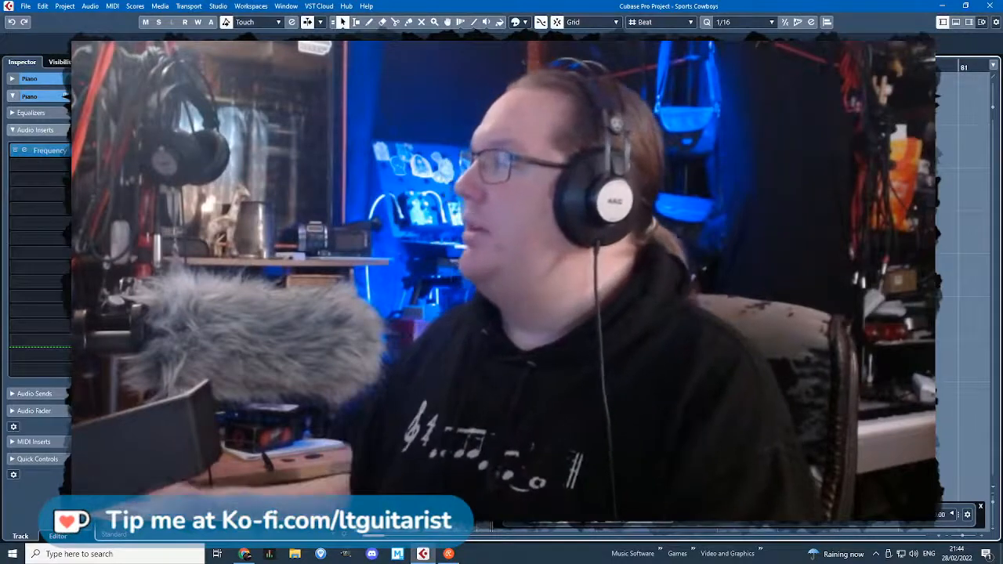
key(alt+Tab)
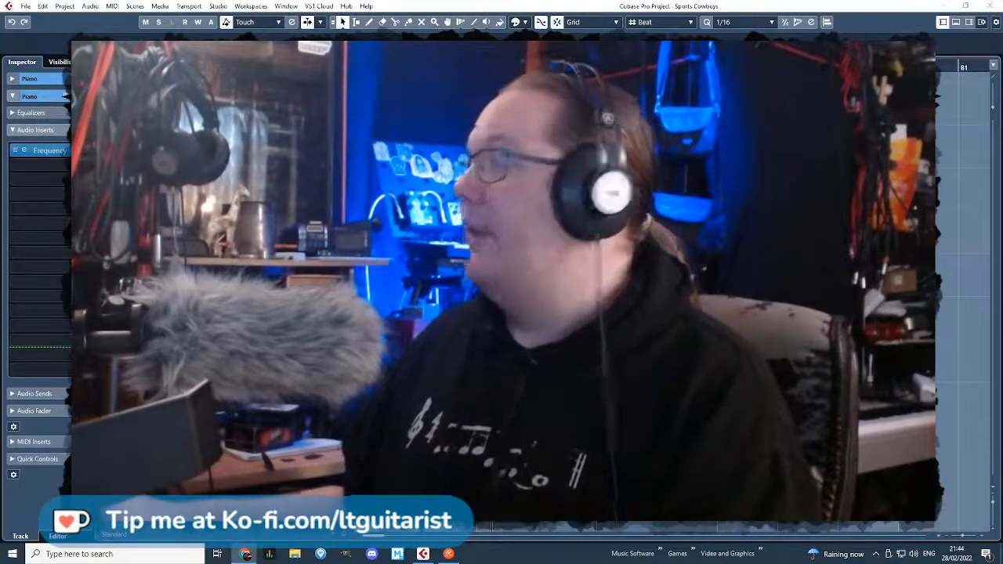